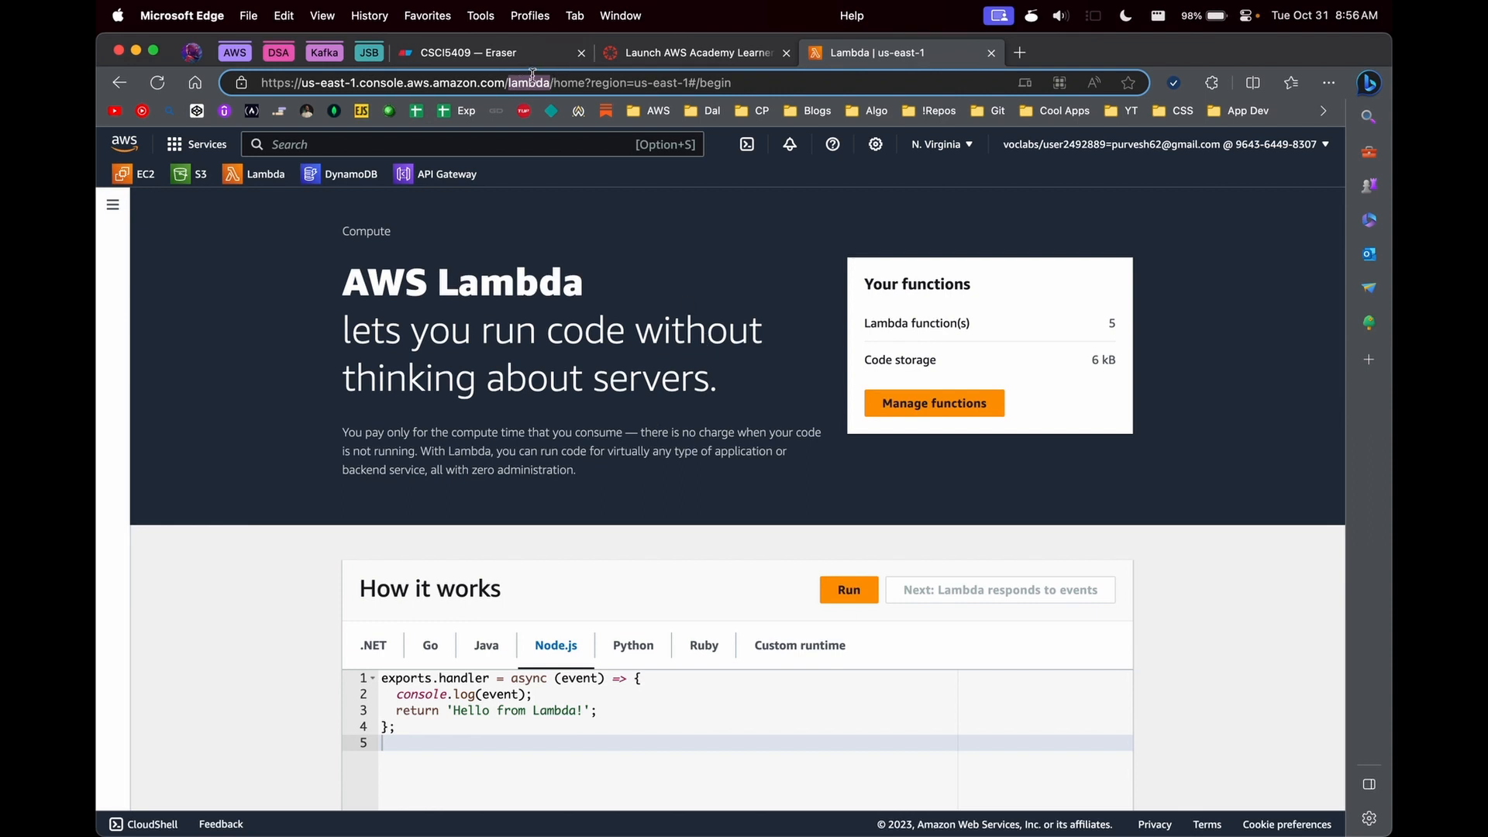
{"action": "left_click", "coordinate": [756, 85]}
{"action": "double_click", "coordinate": [525, 83]}
- Switch to the Eraser canvas and draw four equal rectangles: a single one on the left and three stacked in a column to its right
{"action": "left_click", "coordinate": [461, 52]}
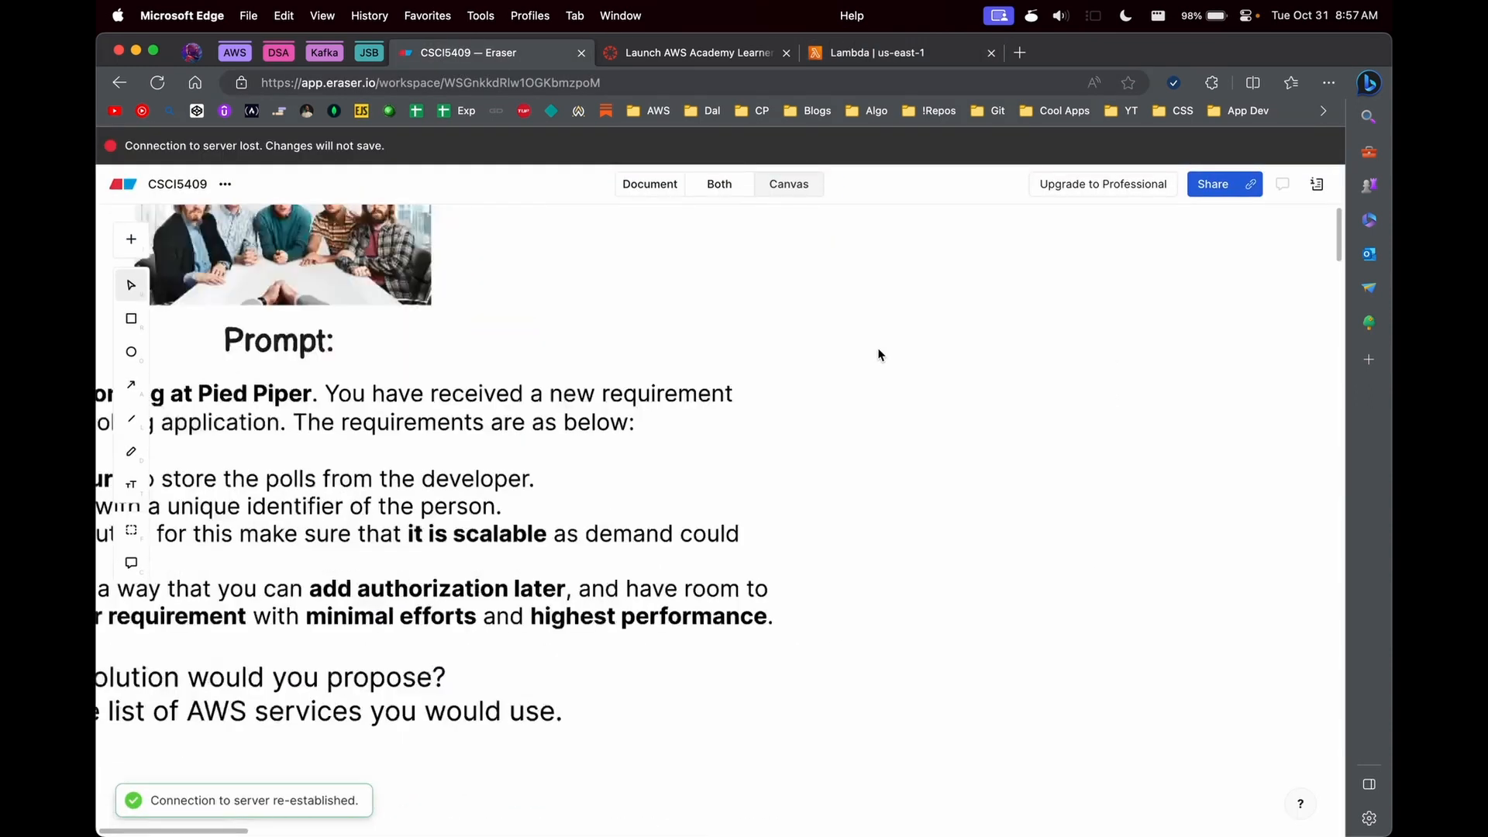
{"action": "left_click", "coordinate": [131, 318]}
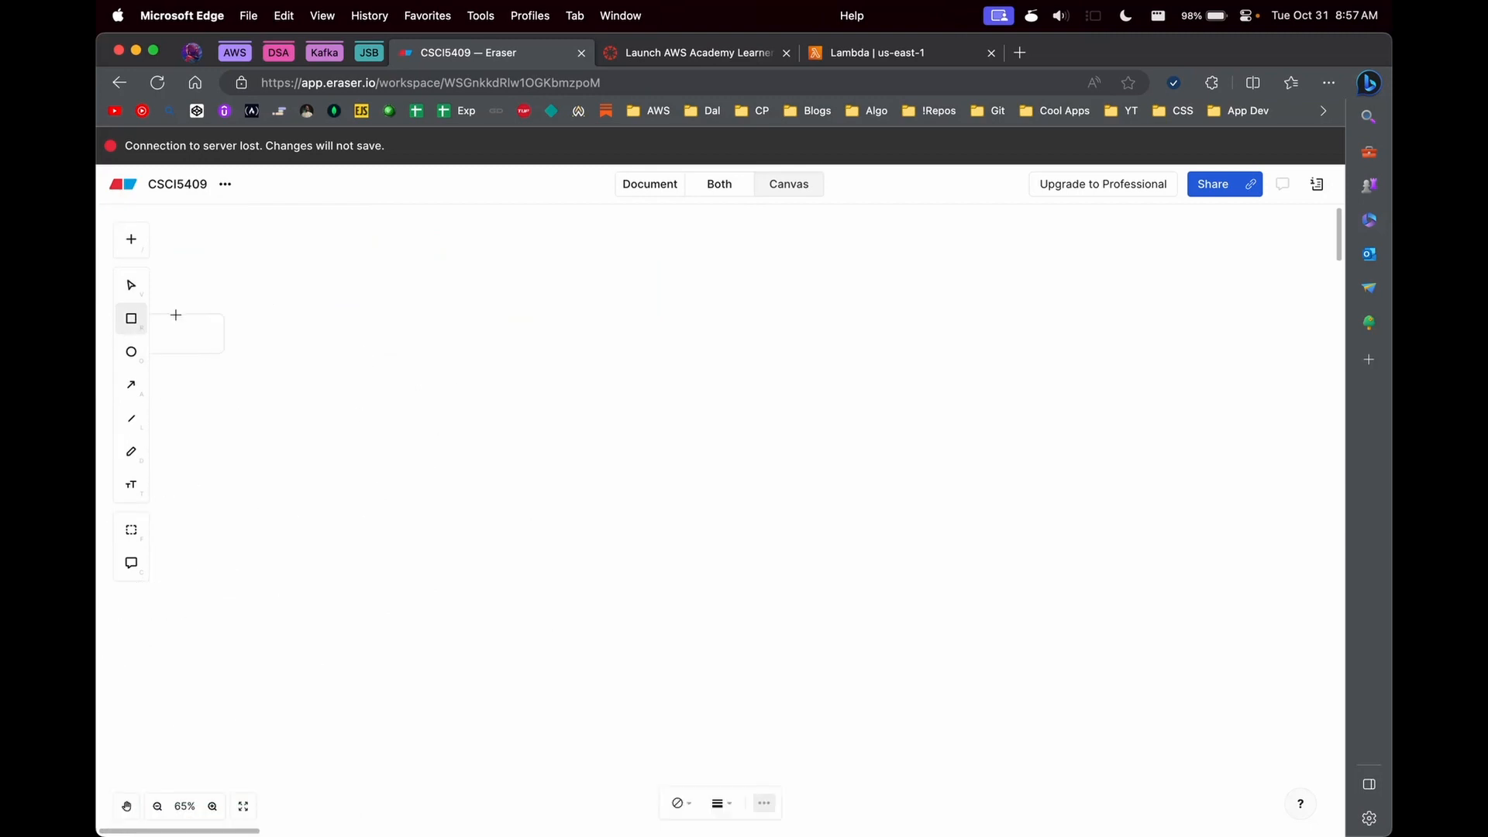
{"action": "left_click", "coordinate": [559, 427]}
{"action": "left_click_drag", "start_coordinate": [647, 476], "coordinate": [797, 535]}
{"action": "left_click_drag", "start_coordinate": [717, 482], "coordinate": [981, 620]}
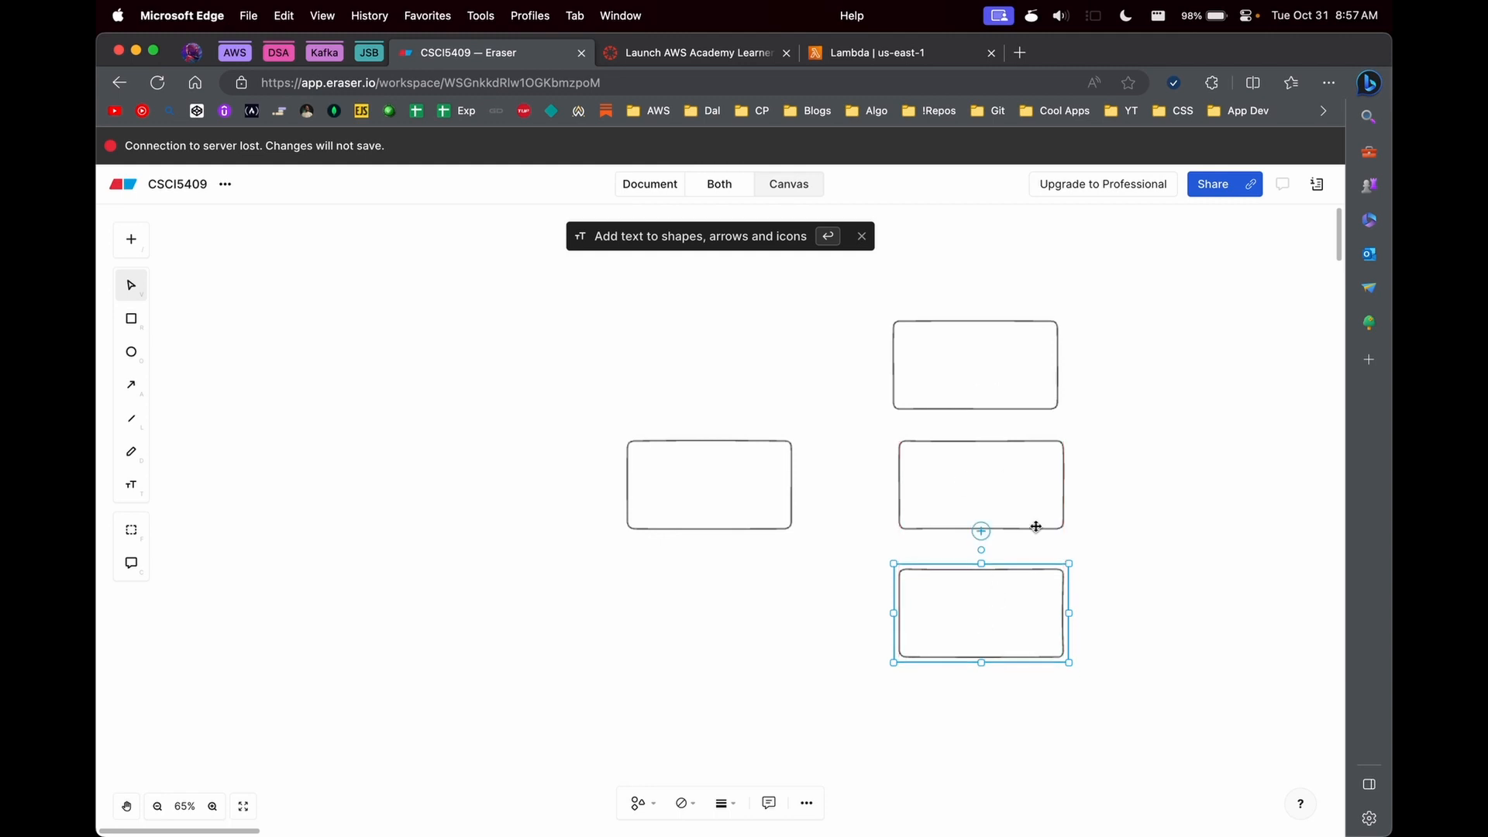
{"action": "left_click", "coordinate": [1014, 341]}
{"action": "left_click", "coordinate": [861, 237]}
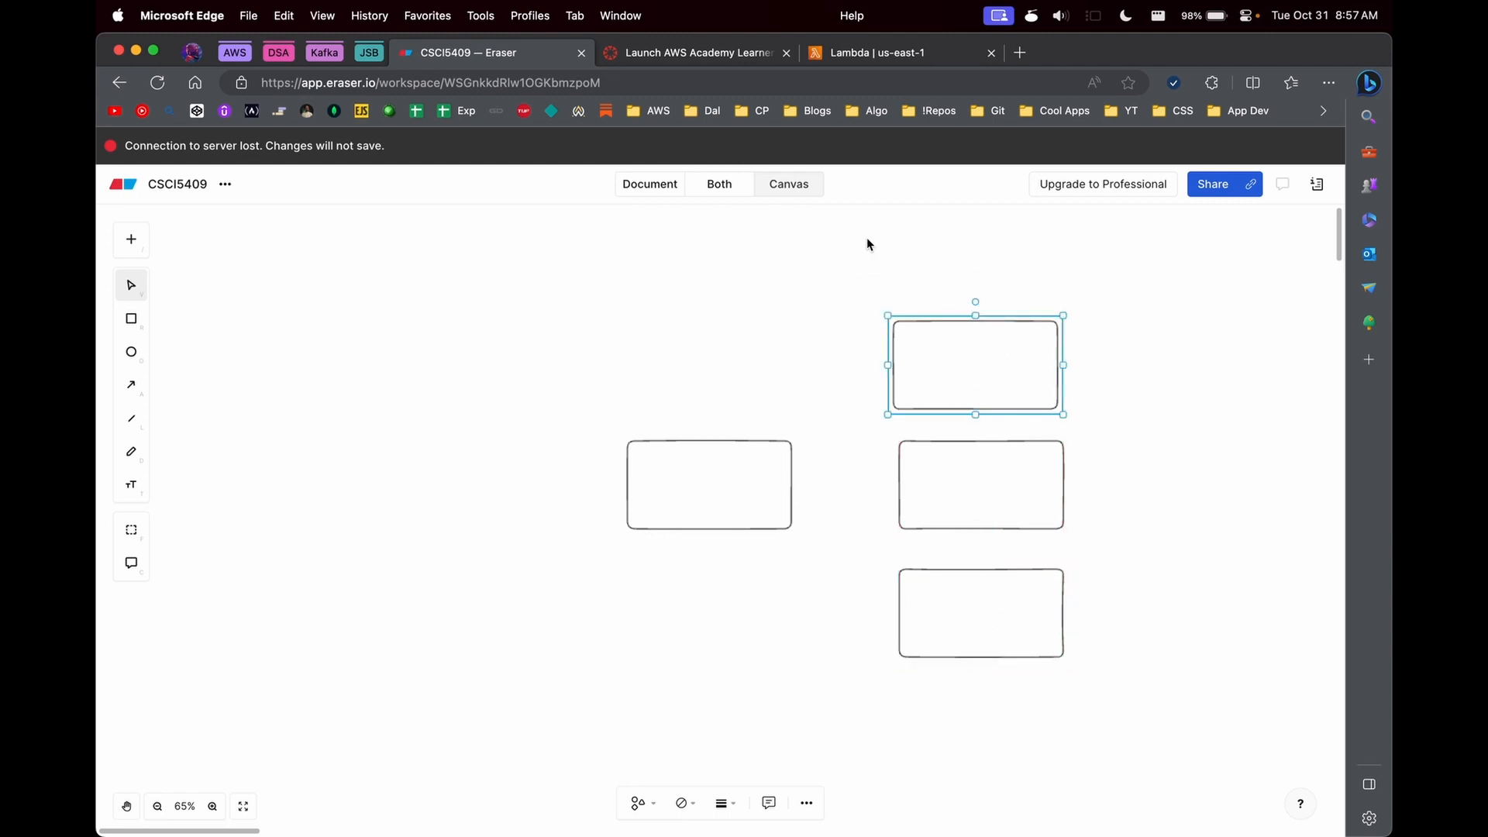
- Place the single rectangle farther left and connect it with a separate arrow to each of the three stacked rectangles
{"action": "left_click_drag", "start_coordinate": [709, 488], "coordinate": [893, 353]}
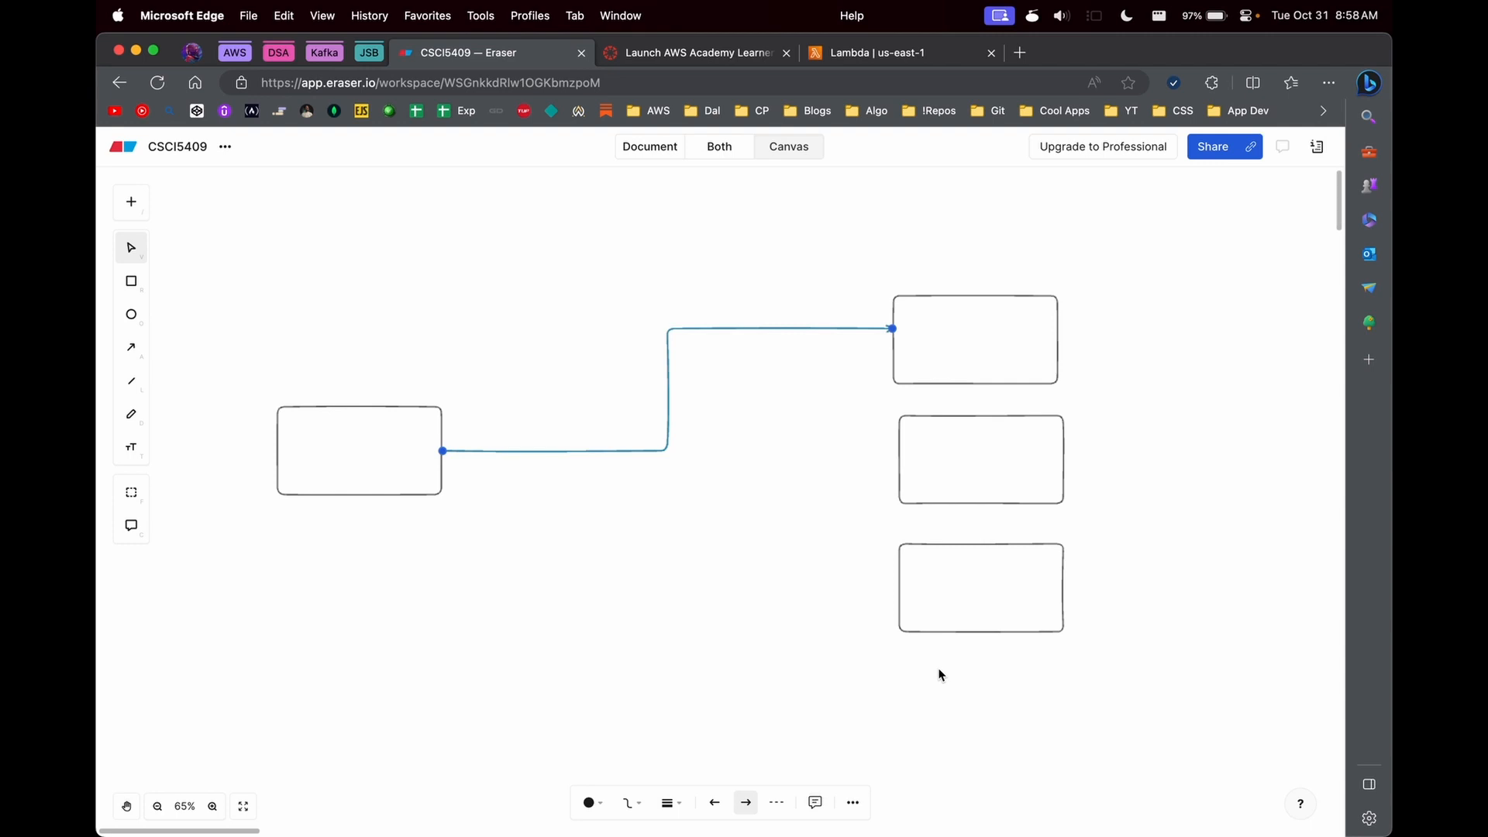
{"action": "left_click", "coordinate": [980, 322]}
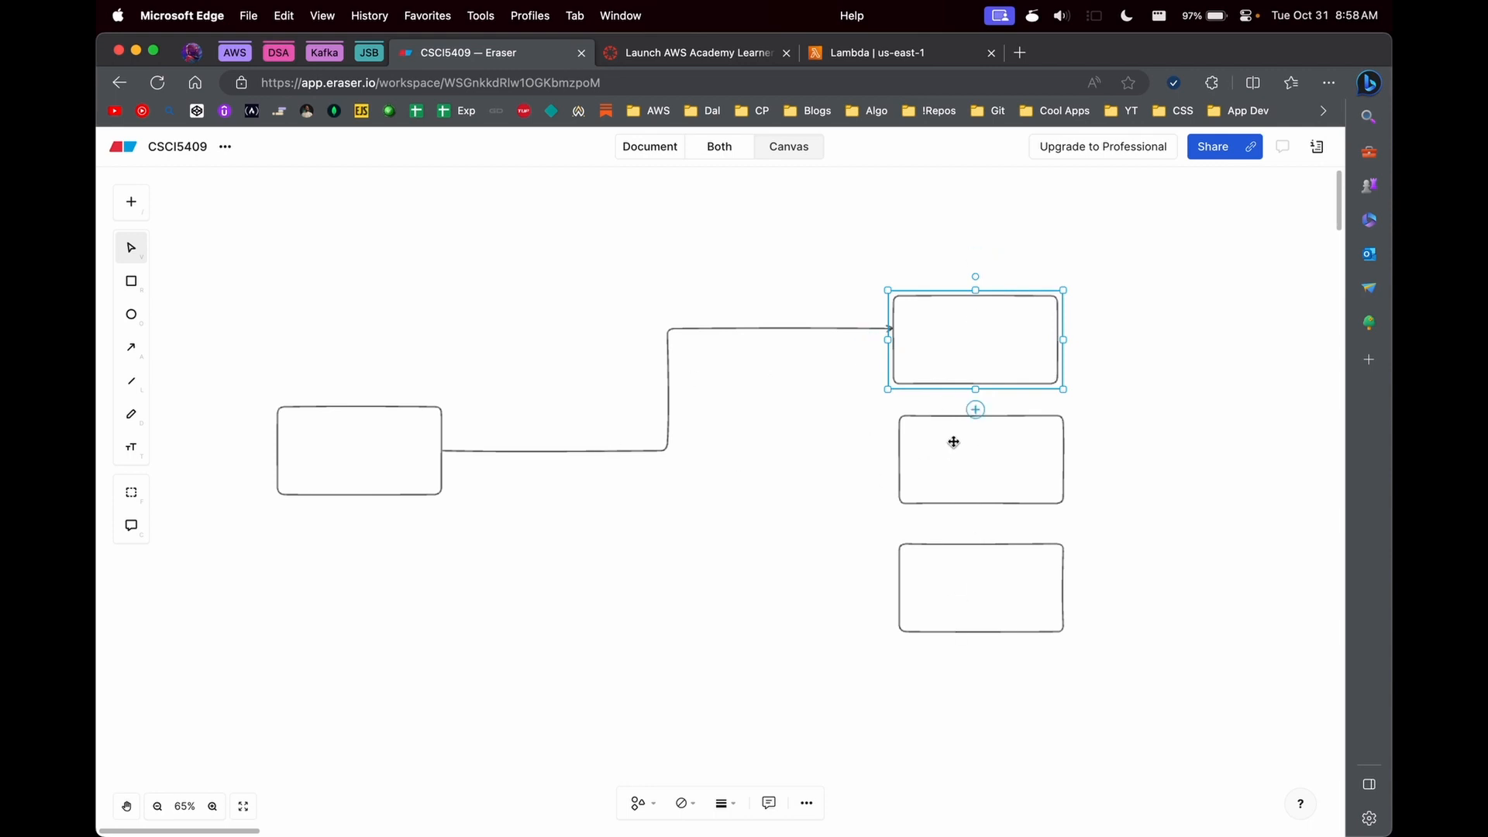
{"action": "left_click", "coordinate": [613, 451]}
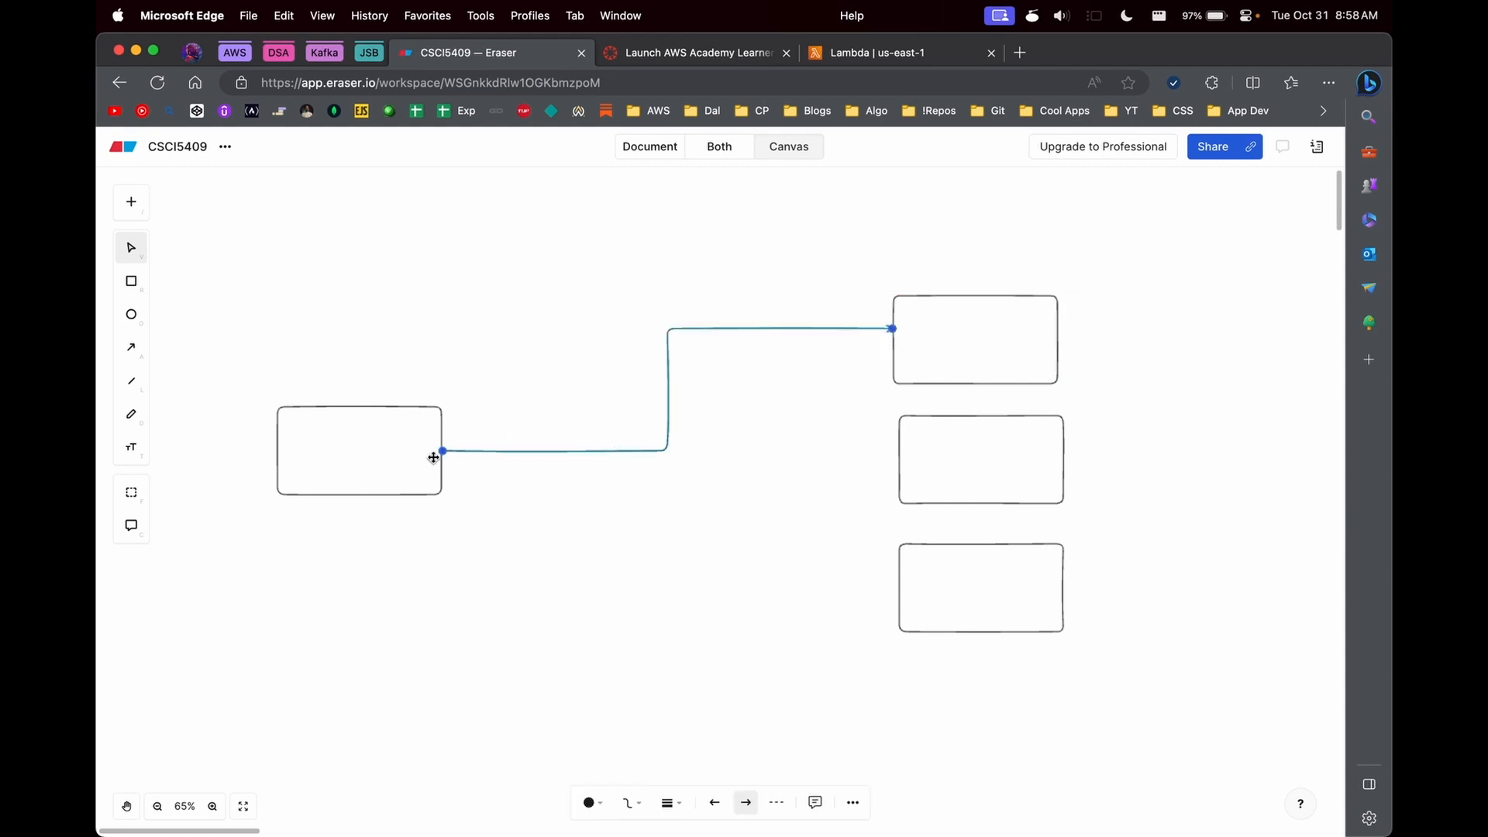
{"action": "key", "text": "a"}
{"action": "mouse_move", "coordinate": [435, 454]}
{"action": "left_mouse_down"}
{"action": "mouse_move", "coordinate": [770, 491]}
{"action": "mouse_move", "coordinate": [898, 465]}
{"action": "left_mouse_up"}
{"action": "key", "text": "super+z"}
{"action": "key", "text": "a"}
{"action": "key", "text": "a"}
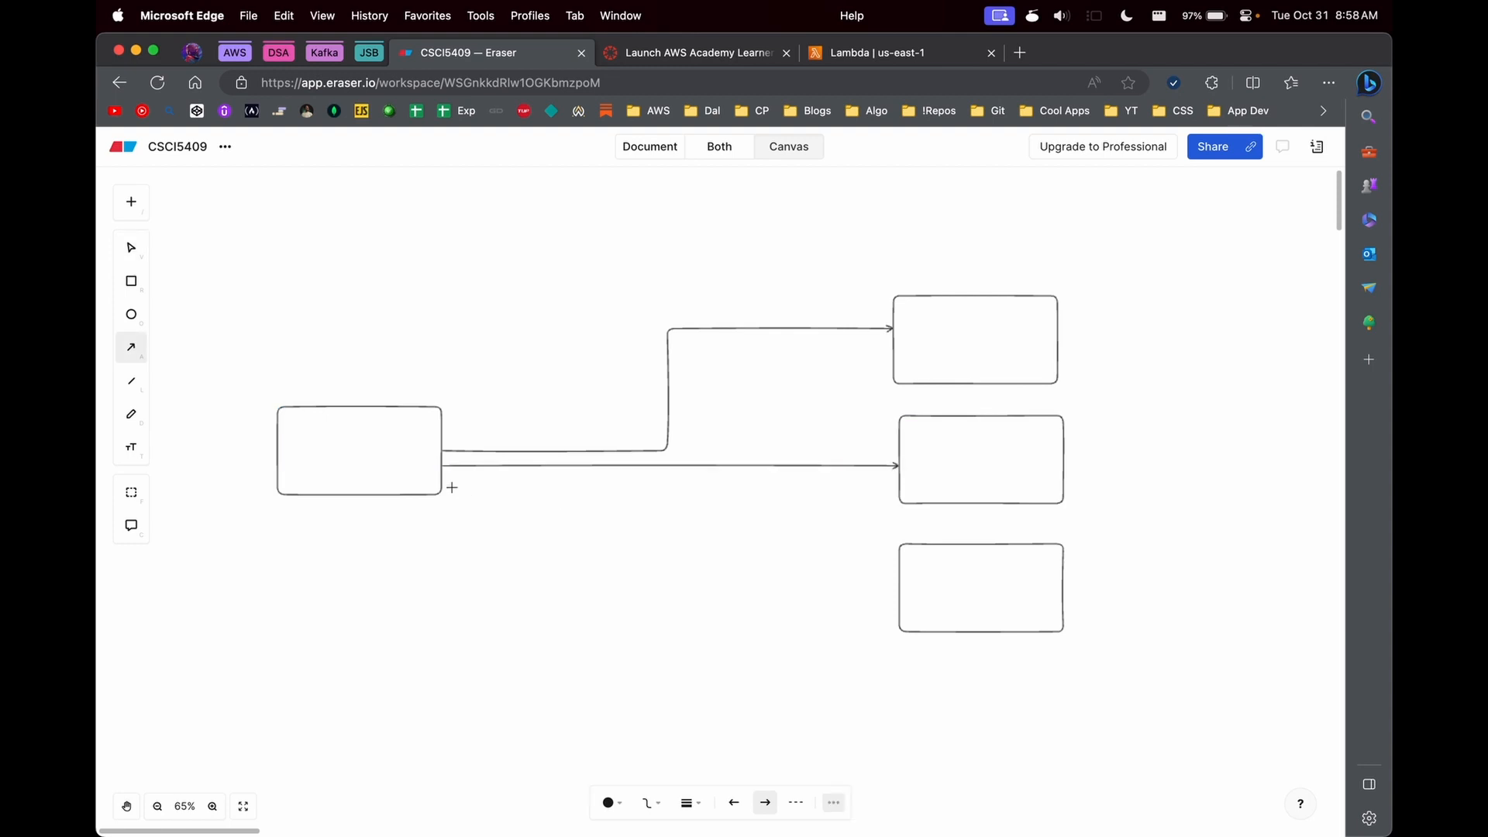
{"action": "left_click_drag", "start_coordinate": [442, 483], "coordinate": [899, 595]}
{"action": "left_click", "coordinate": [361, 448]}
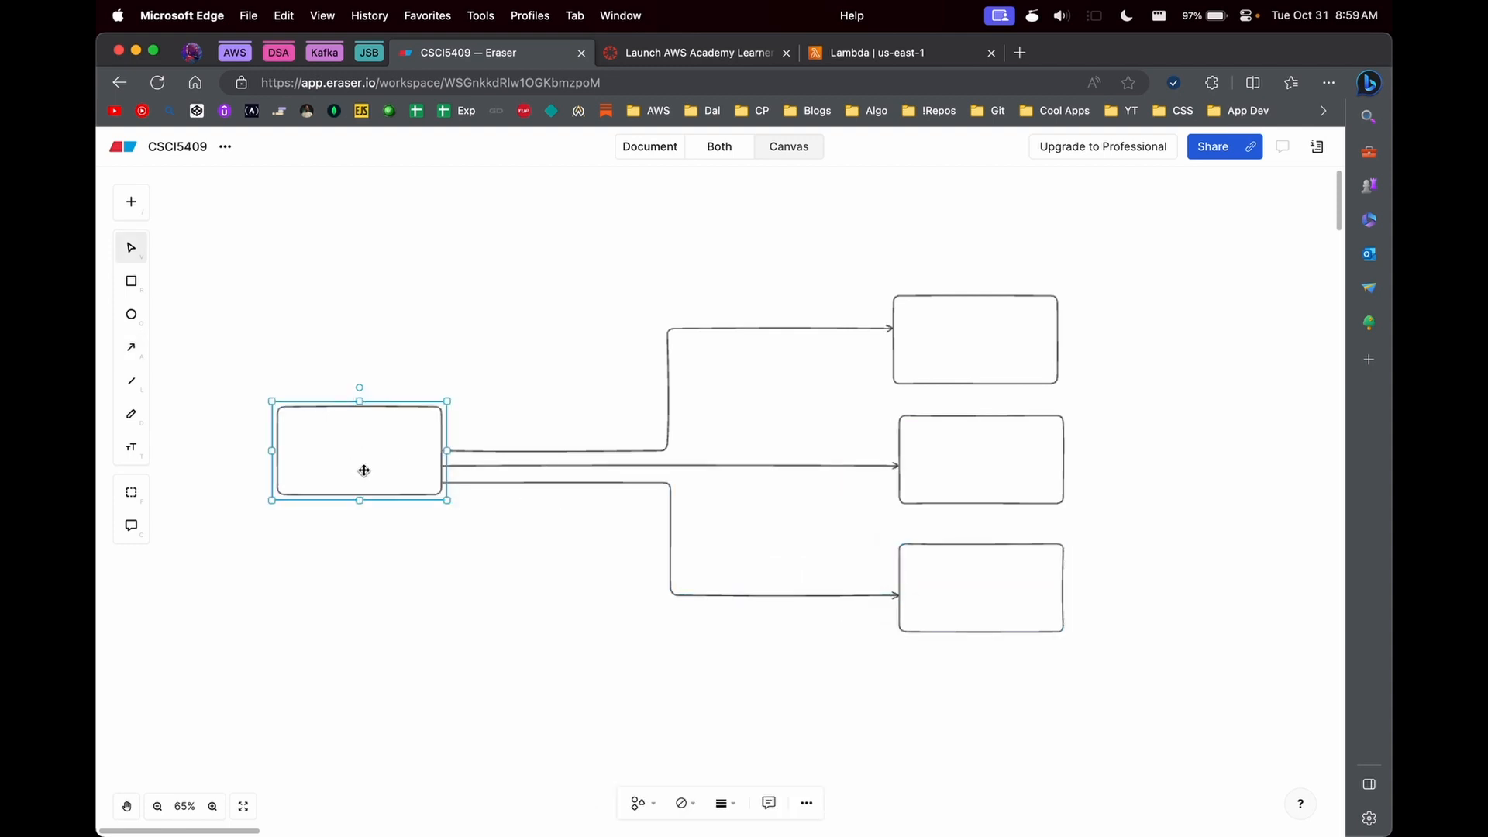
{"action": "left_click", "coordinate": [990, 348]}
{"action": "left_click", "coordinate": [1000, 458]}
{"action": "left_click", "coordinate": [970, 585]}
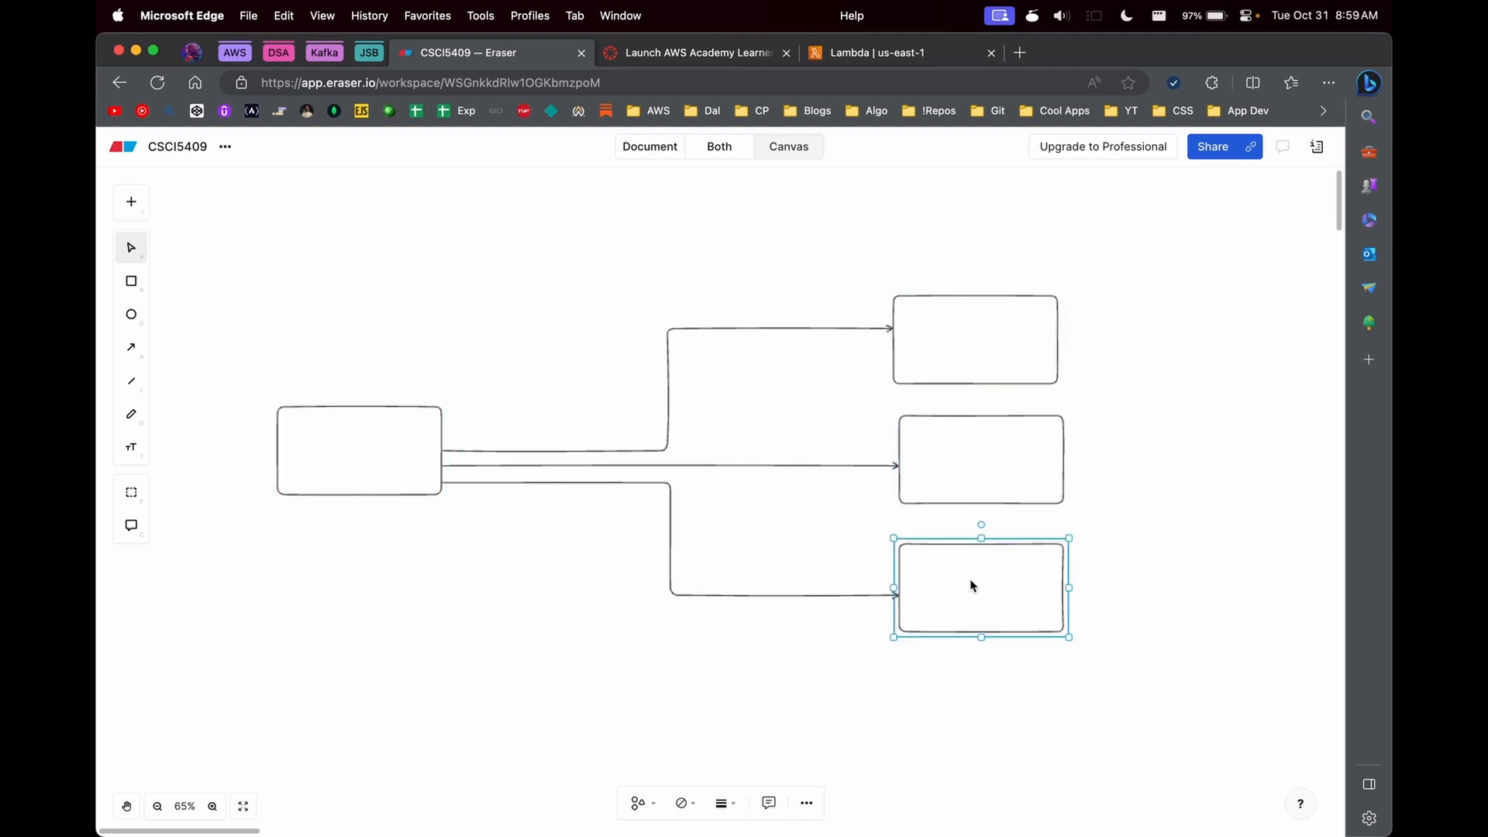
{"action": "left_click", "coordinate": [337, 449]}
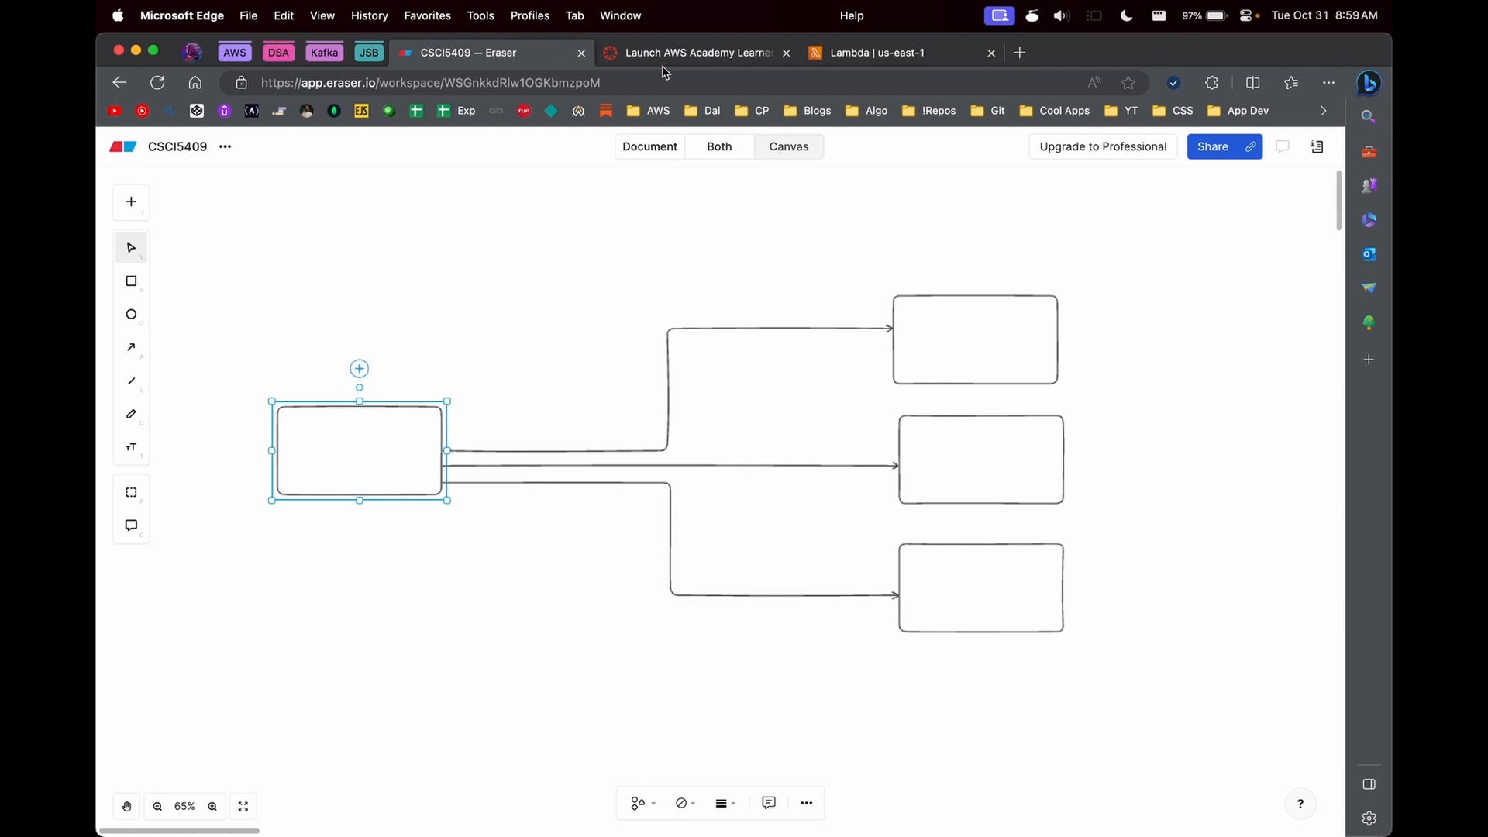
- Switch to the AWS Lambda page, read its introduction and view the Python sample under How it works
{"action": "left_click", "coordinate": [850, 51]}
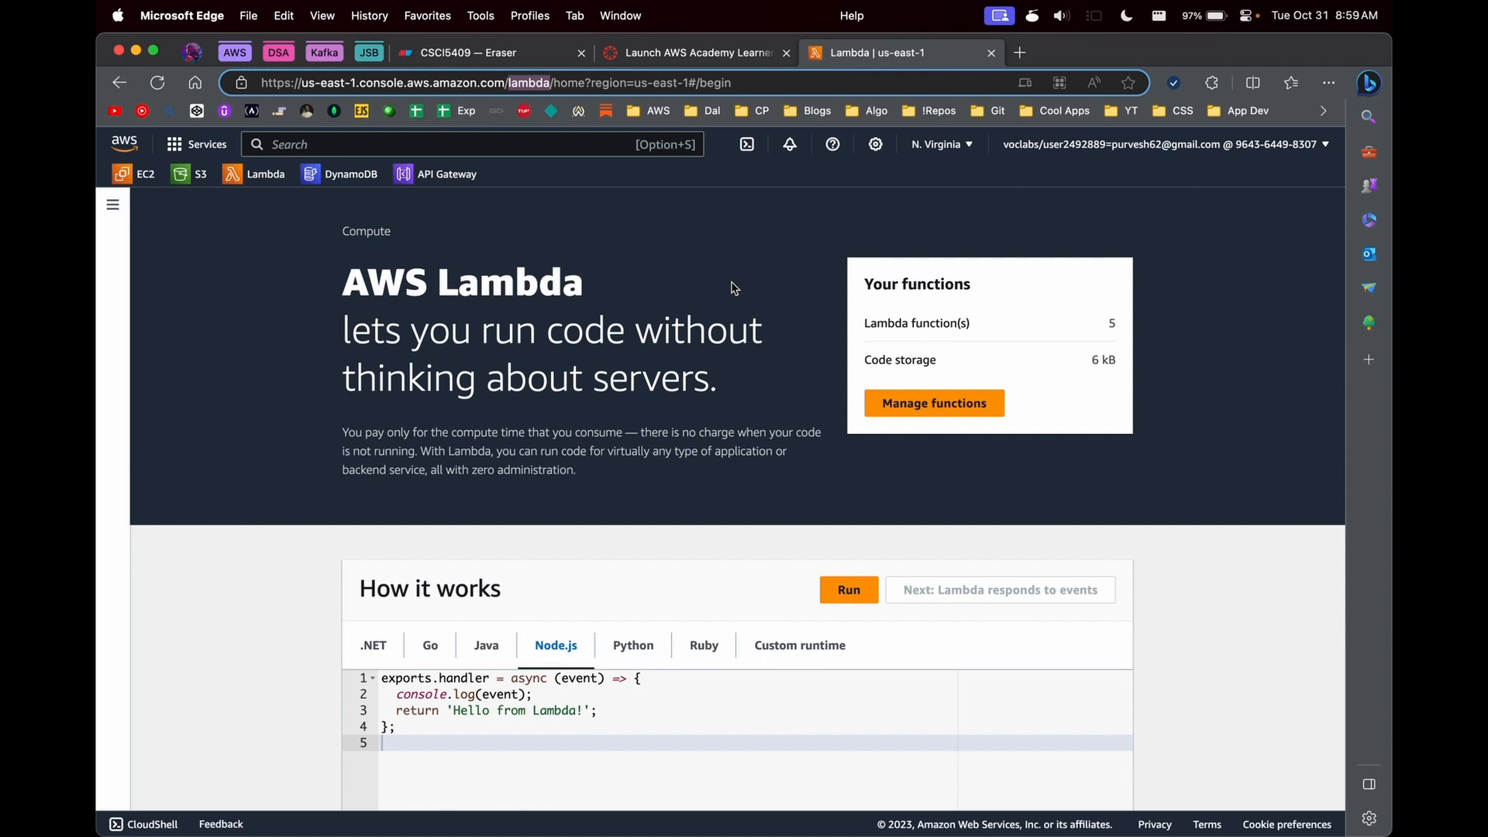
{"action": "double_click", "coordinate": [400, 288]}
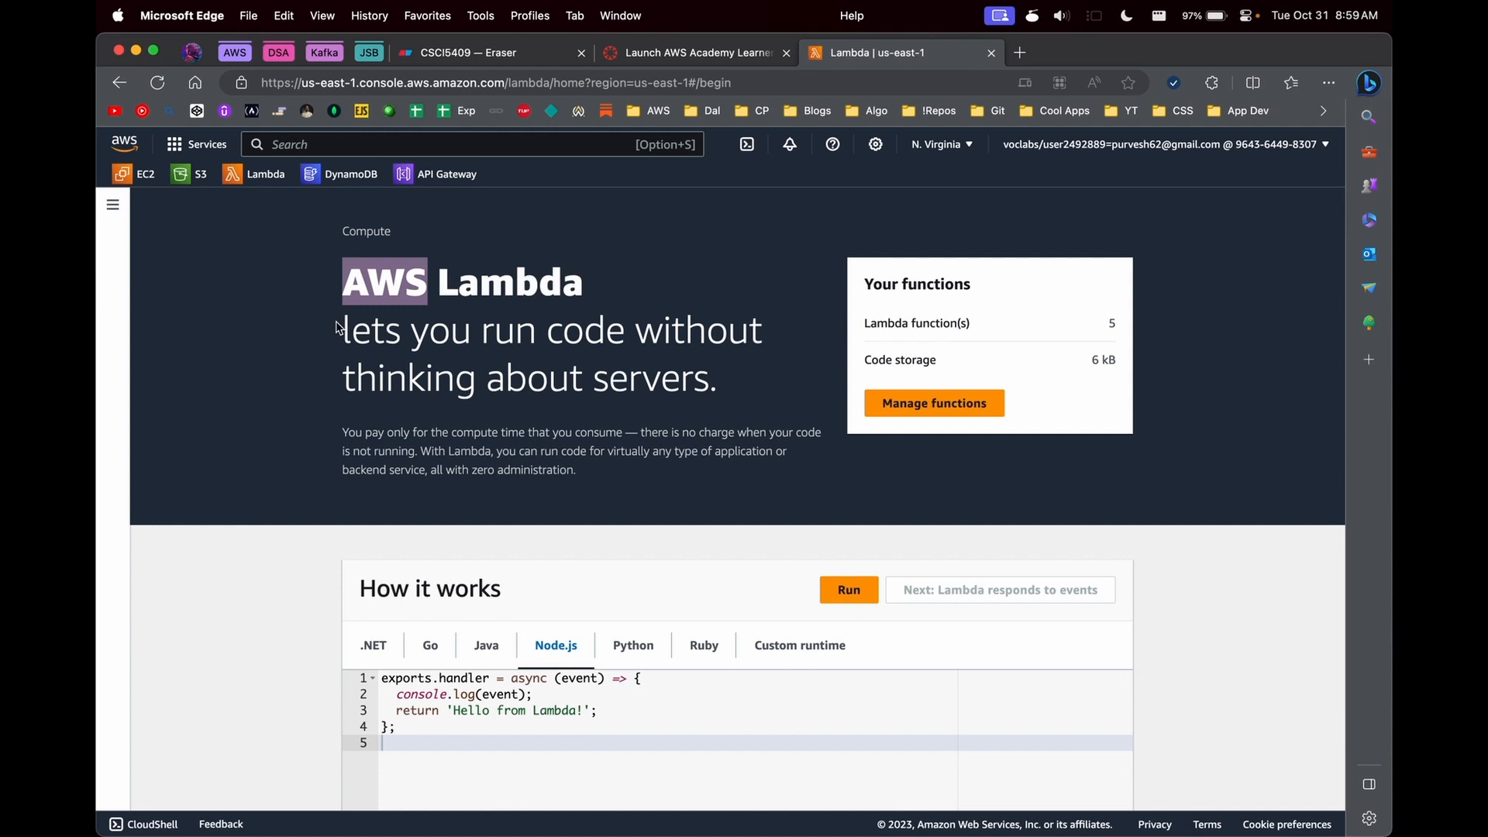
{"action": "double_click", "coordinate": [371, 331]}
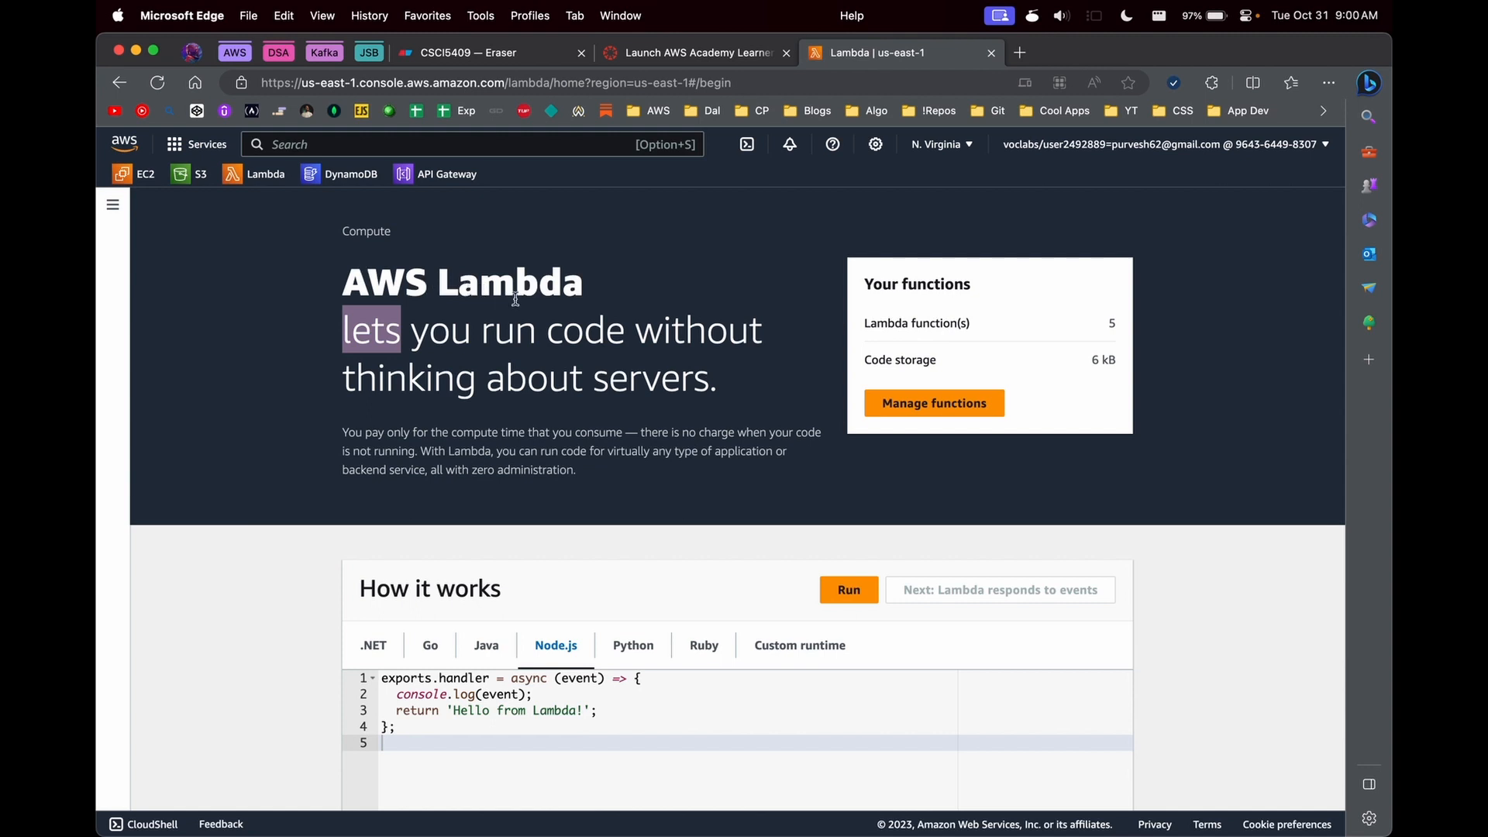
{"action": "left_click", "coordinate": [515, 299]}
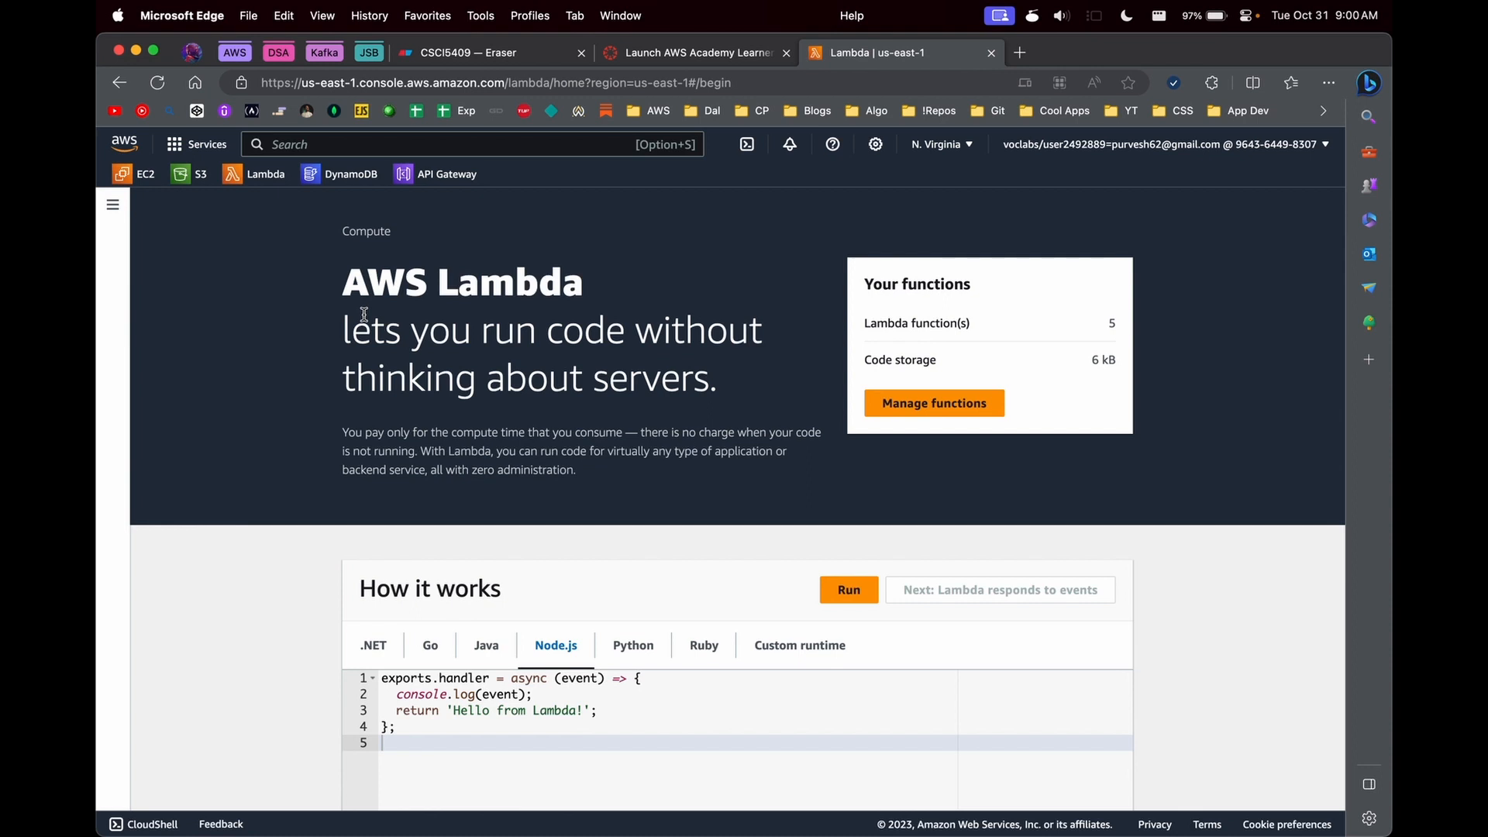
{"action": "scroll", "coordinate": [364, 314], "scroll_direction": "down", "scroll_amount": 3}
{"action": "left_click", "coordinate": [632, 551]}
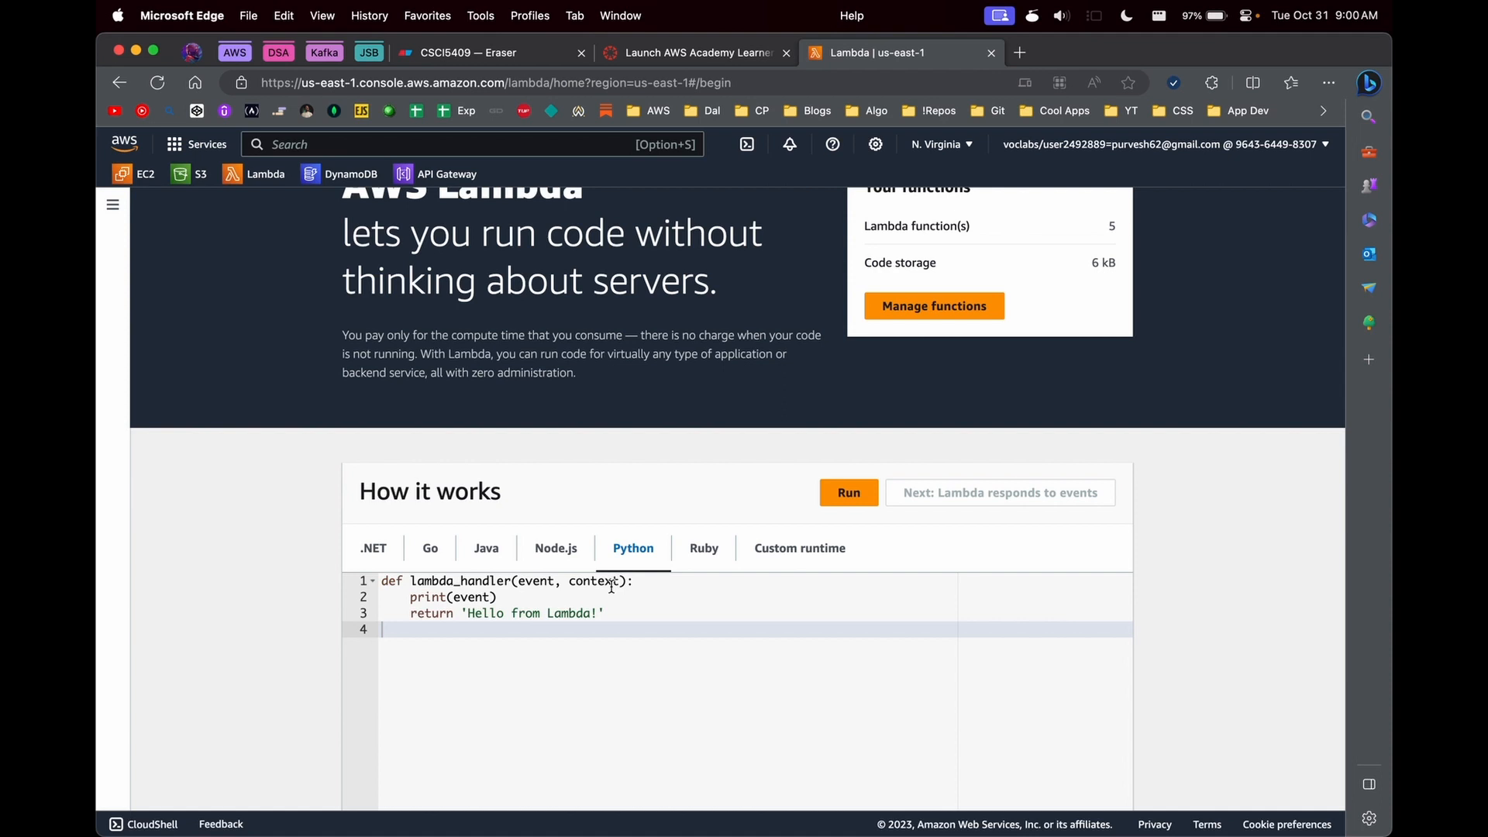
{"action": "scroll", "coordinate": [295, 551], "scroll_direction": "up", "scroll_amount": 3}
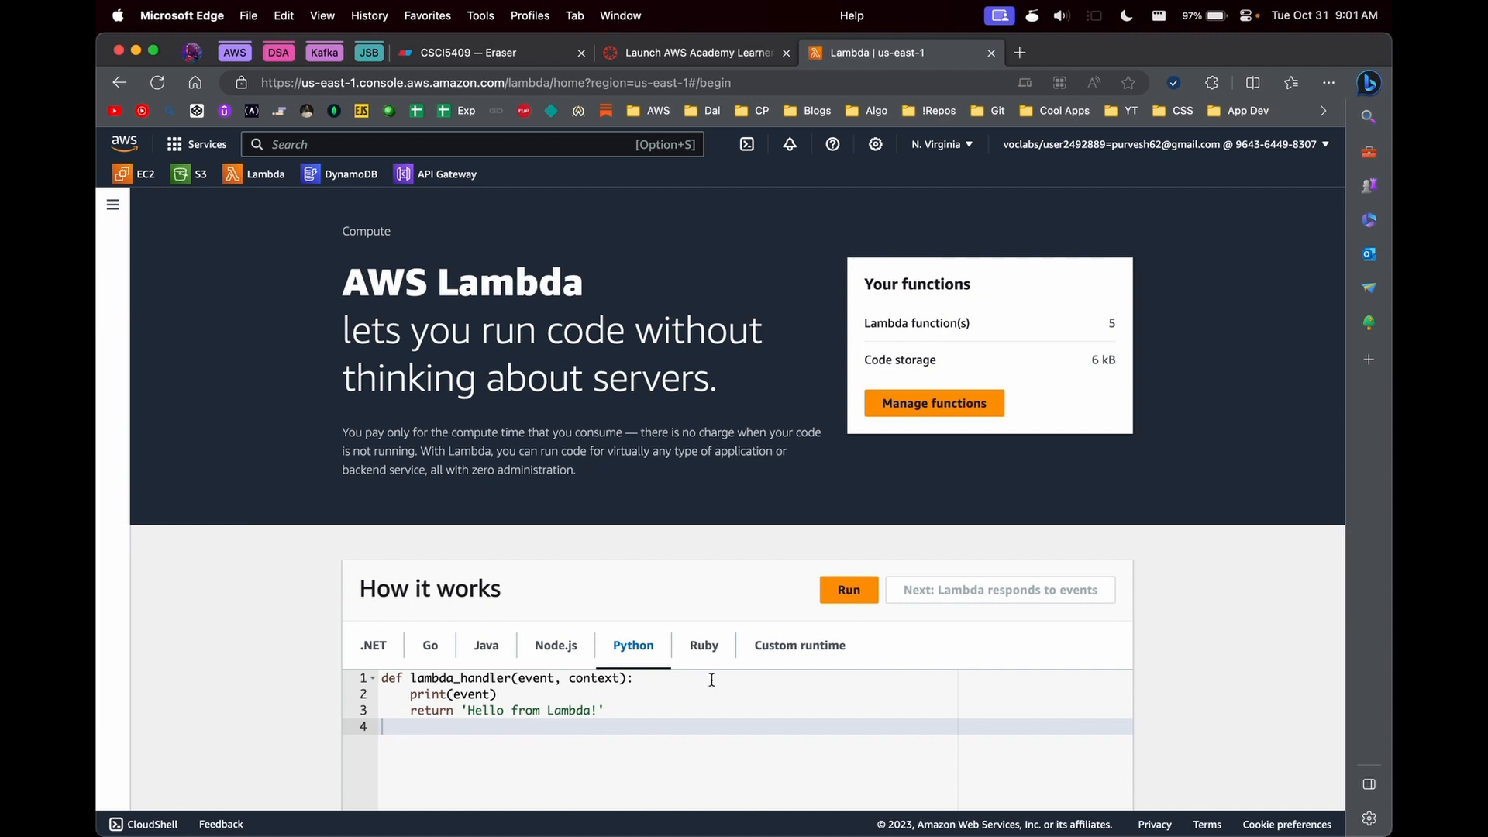
- Open the Lambda functions list by way of the dashboard and start creating a new function
{"action": "left_click", "coordinate": [113, 205]}
{"action": "left_click", "coordinate": [176, 279]}
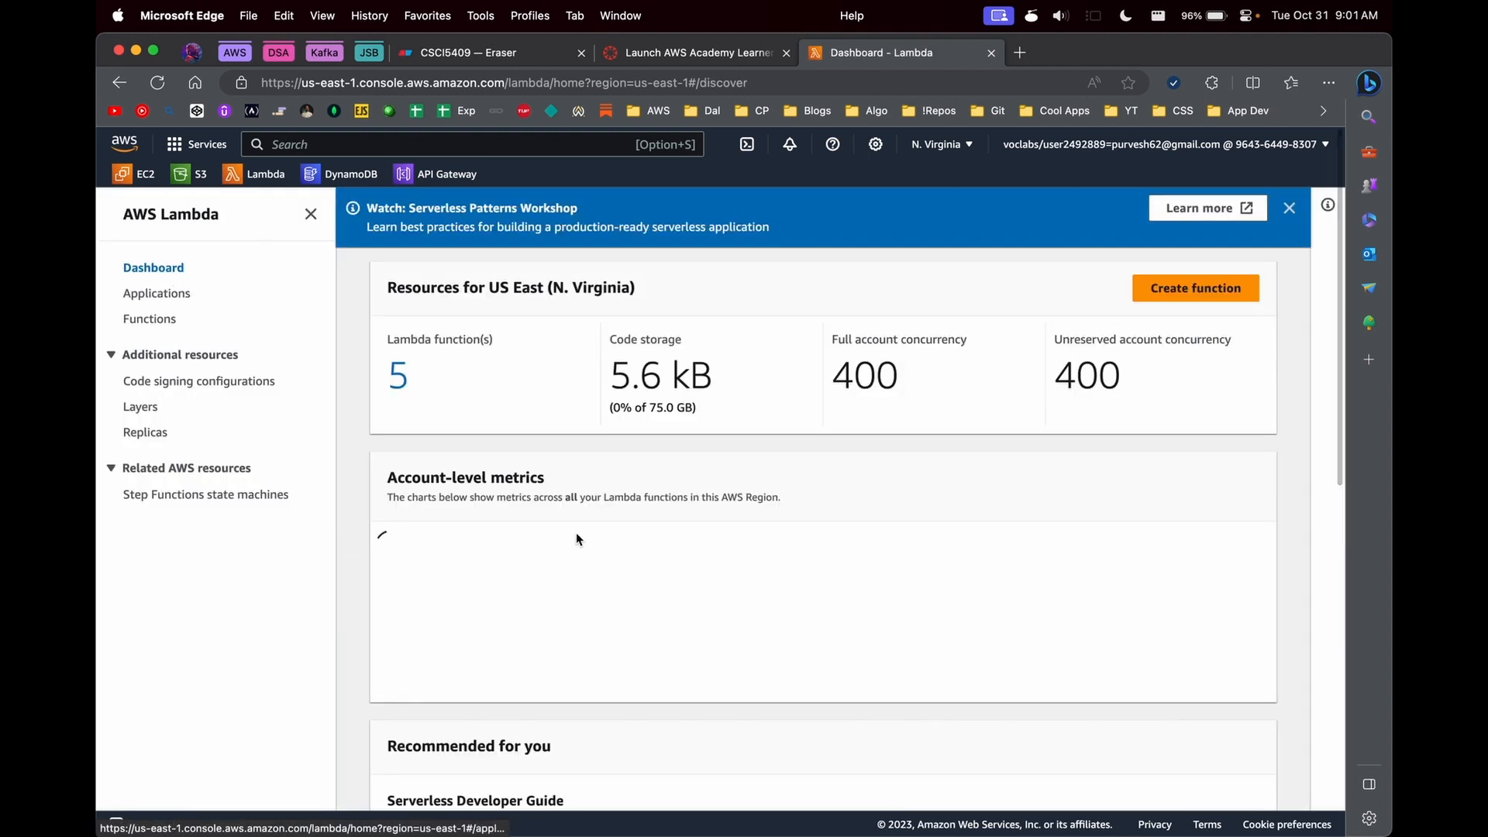
{"action": "scroll", "coordinate": [575, 532], "scroll_direction": "down", "scroll_amount": 3}
{"action": "left_click", "coordinate": [1291, 207]}
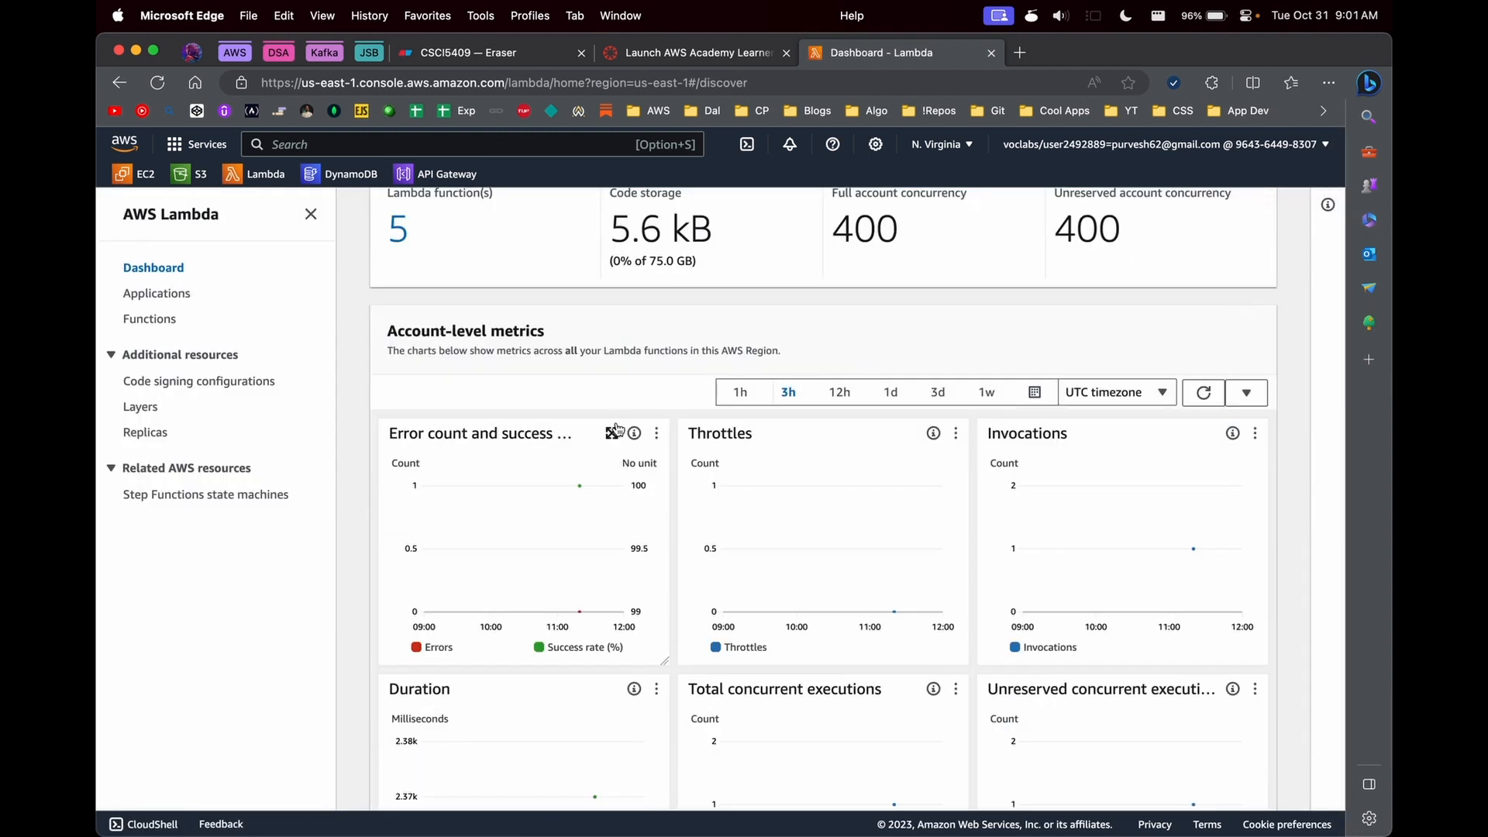
{"action": "left_click", "coordinate": [150, 318]}
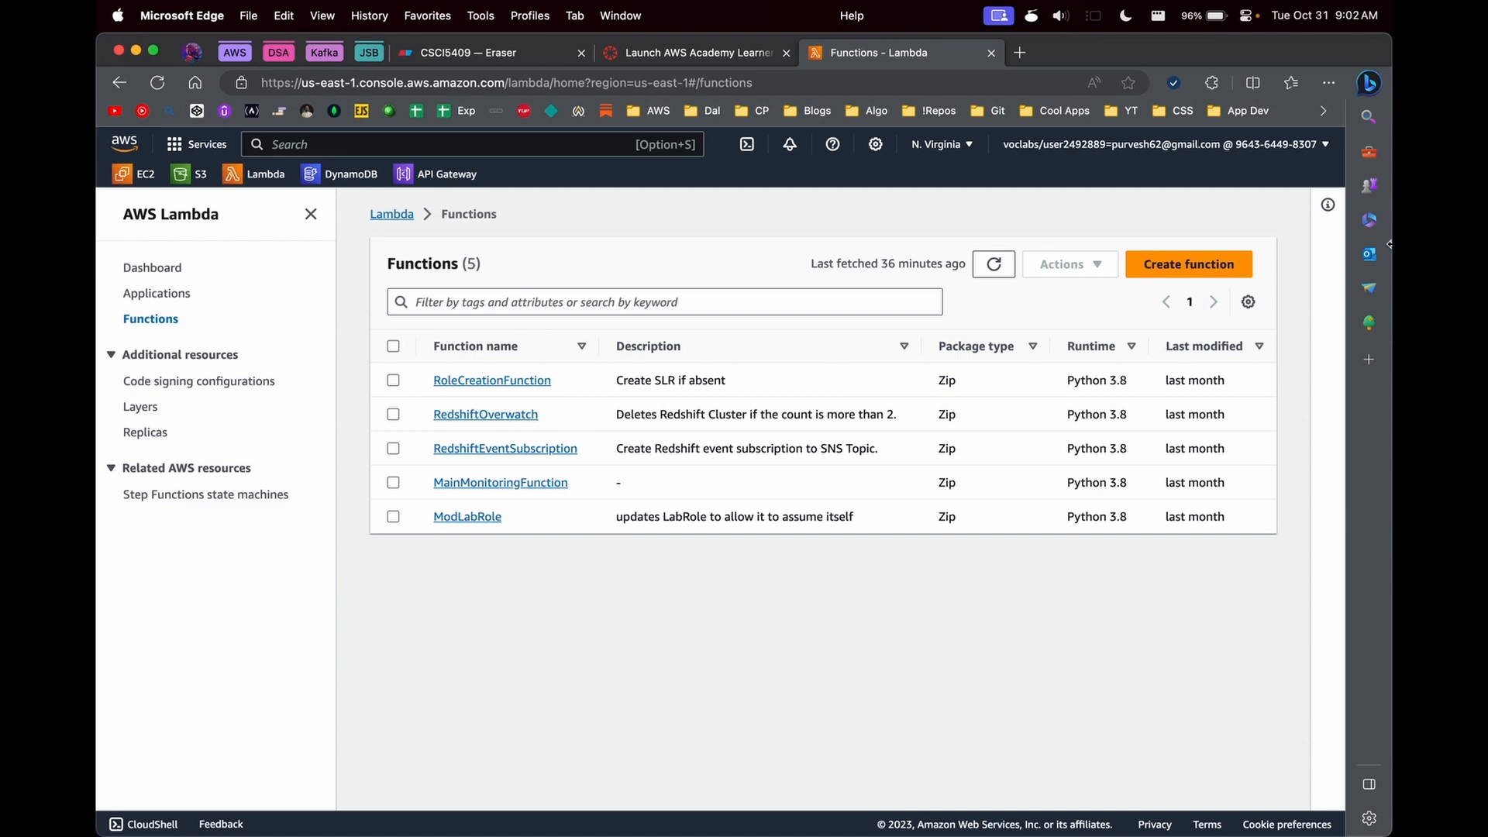
{"action": "left_click", "coordinate": [1144, 265]}
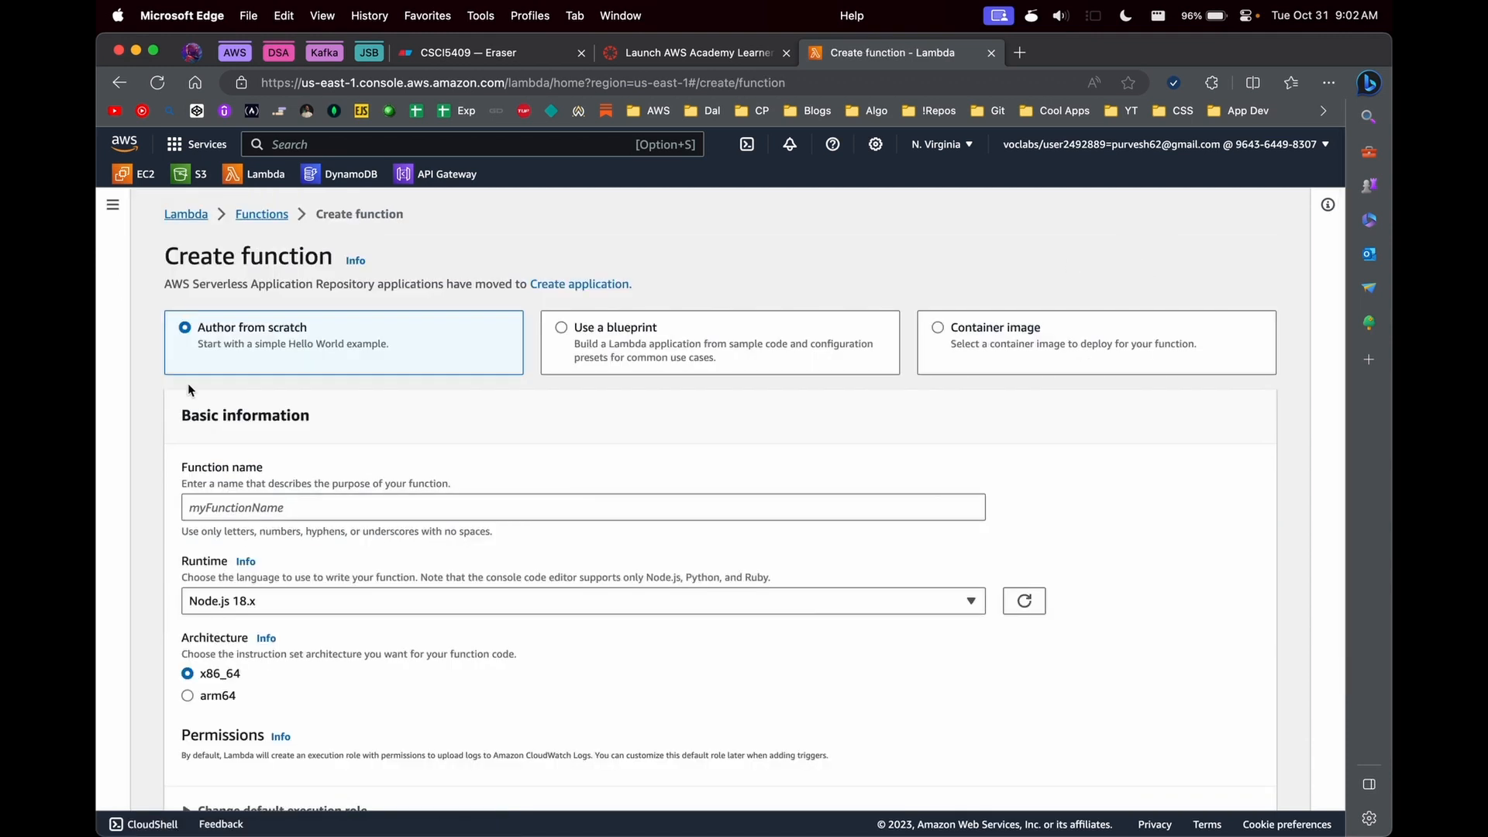
- Look at the blueprint and container image creation options and return to Author from scratch
{"action": "left_click", "coordinate": [638, 353]}
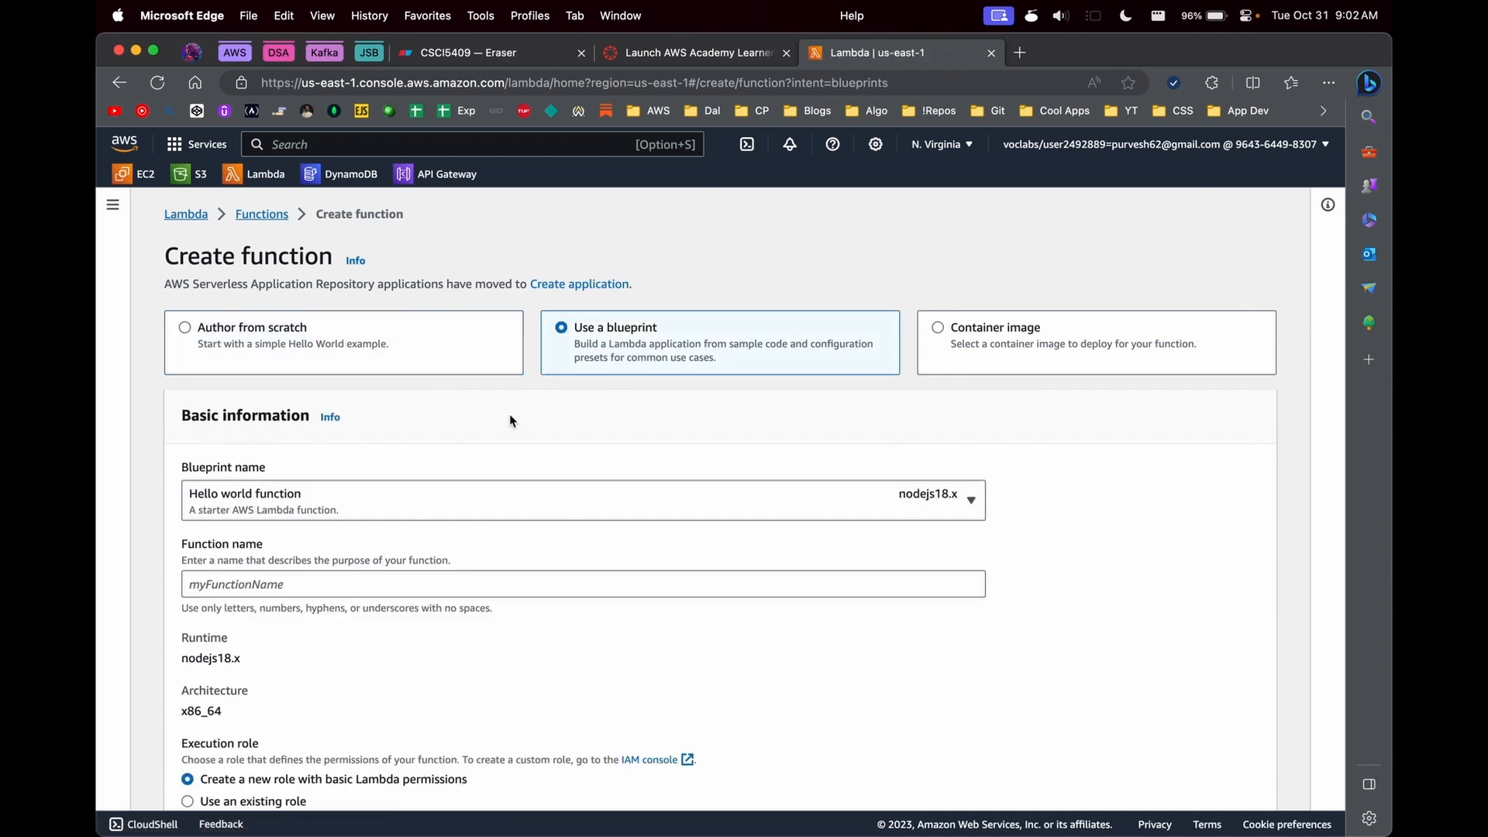
{"action": "left_click", "coordinate": [655, 512]}
{"action": "left_click", "coordinate": [1088, 486]}
{"action": "left_click", "coordinate": [938, 335]}
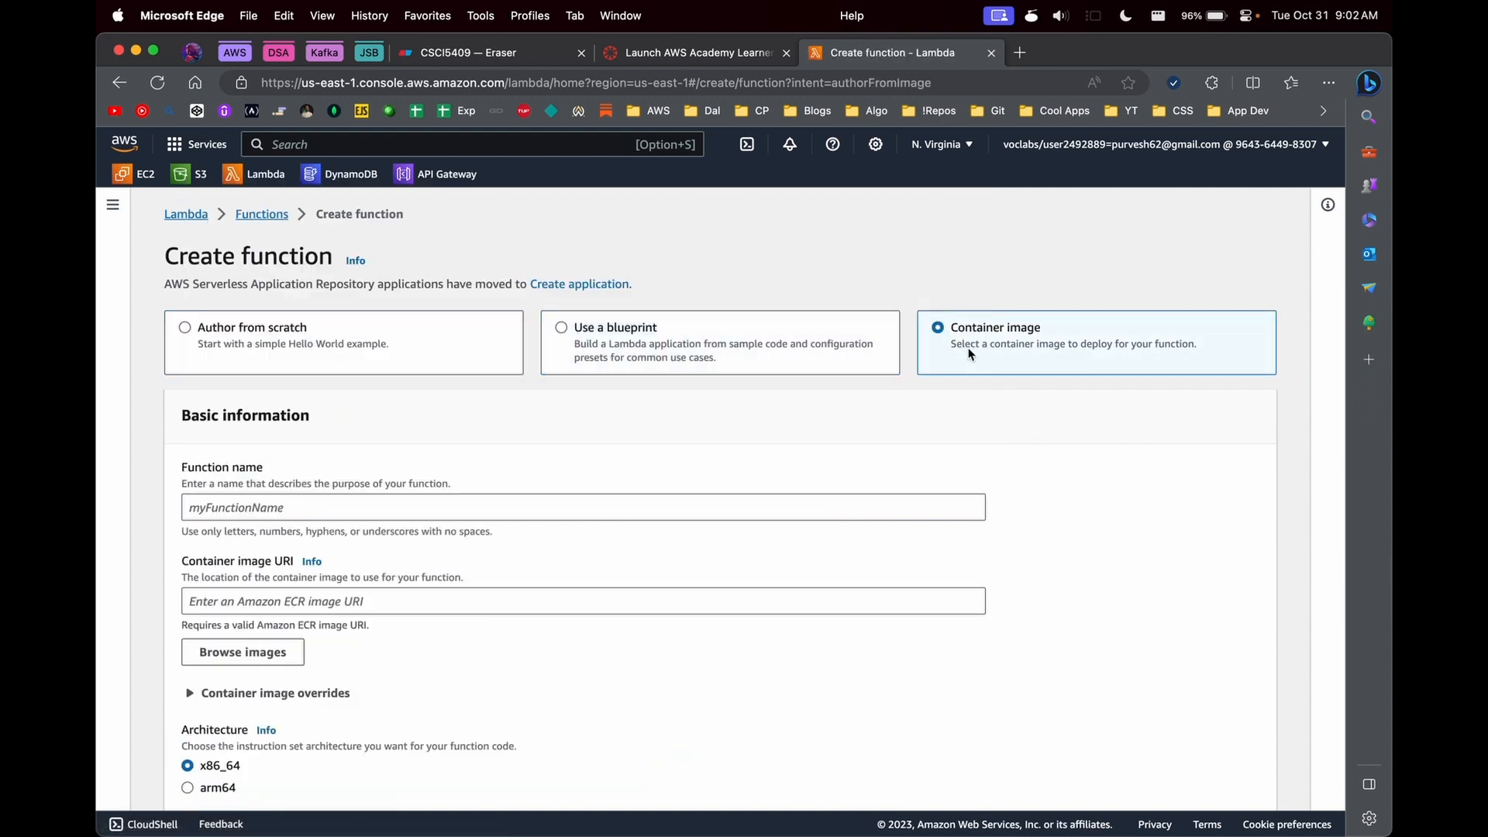
{"action": "left_click", "coordinate": [205, 327]}
- Name the function Lab8LambdaFn and select the Python 3.10 runtime with the x86_64 architecture
{"action": "left_click", "coordinate": [232, 505]}
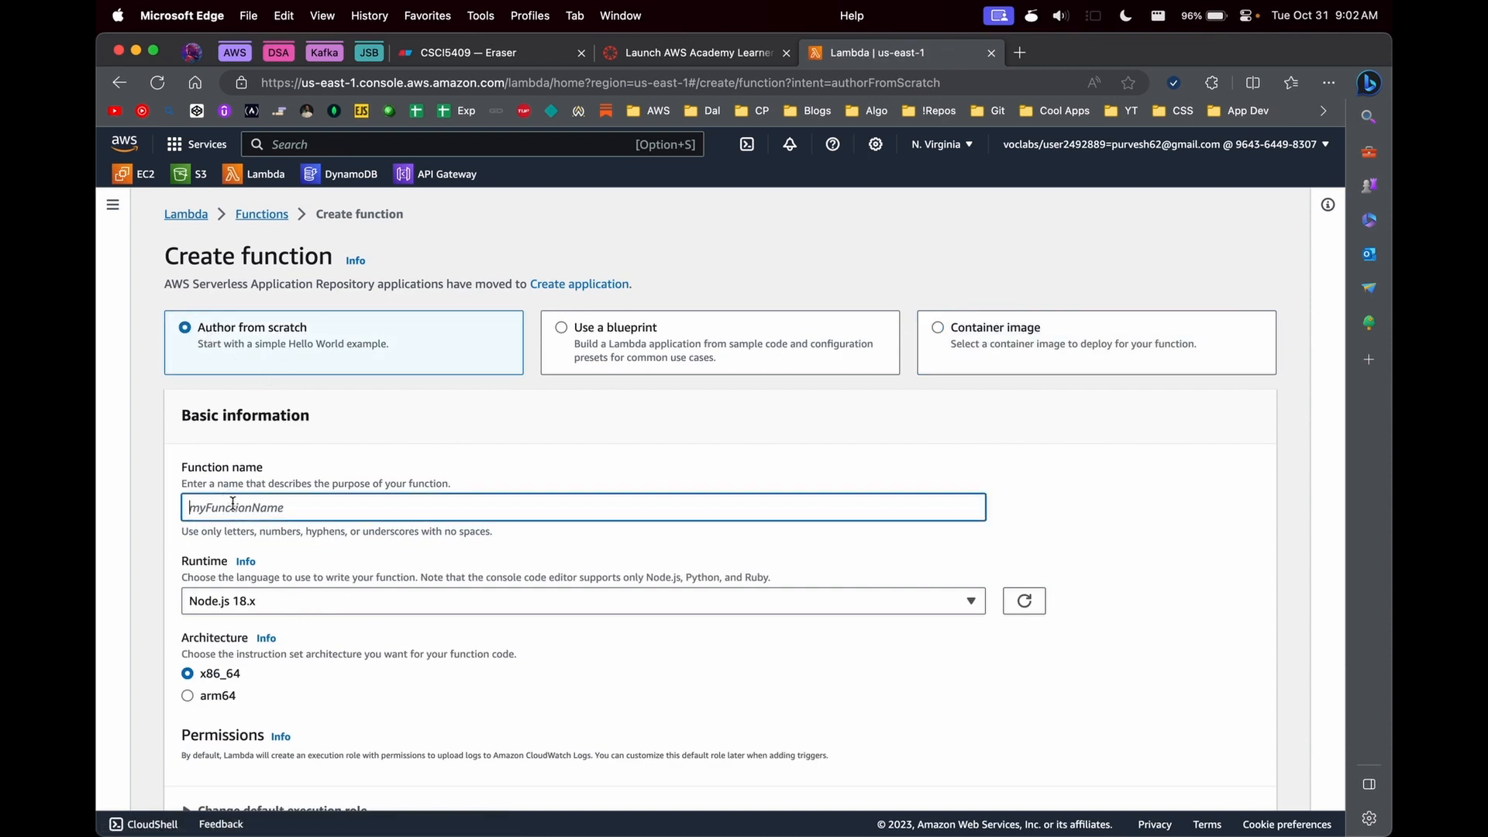
{"action": "type", "text": "Lab*"}
{"action": "key", "text": "BackSpace"}
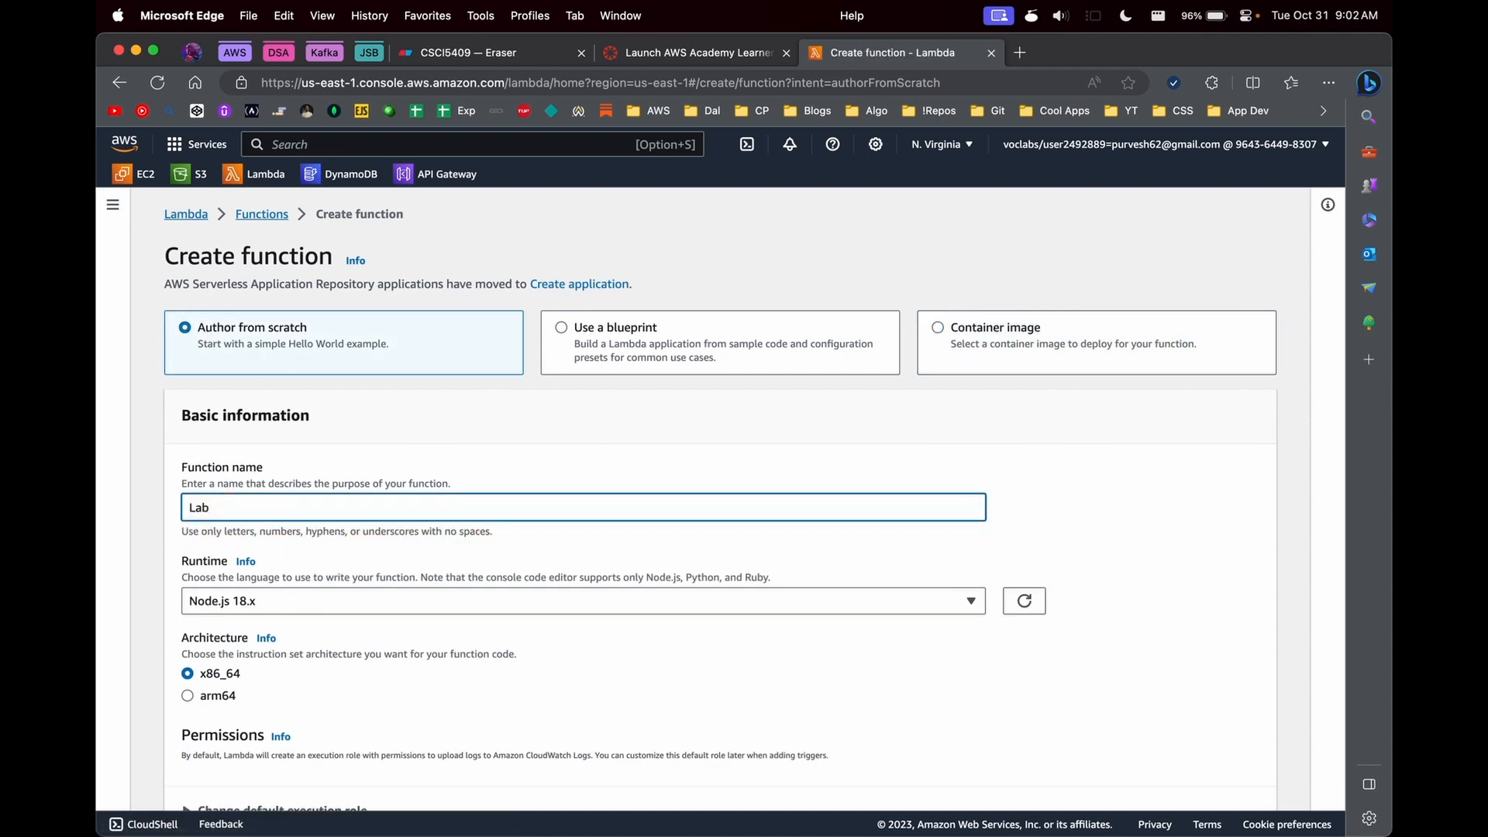
{"action": "type", "text": "8LambdaFn"}
{"action": "left_click", "coordinate": [304, 603]}
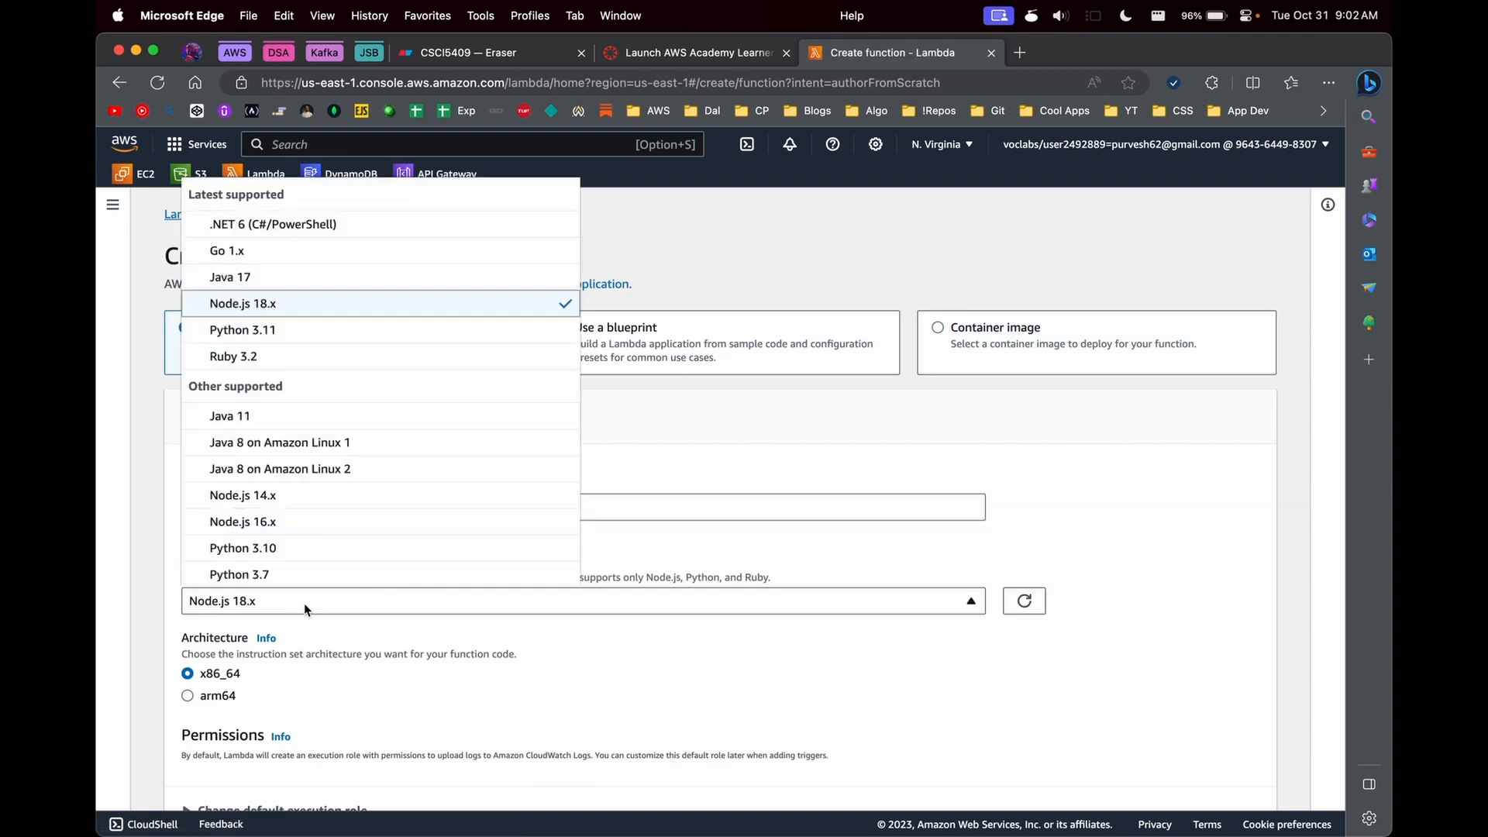
{"action": "left_click", "coordinate": [304, 555]}
{"action": "scroll", "coordinate": [233, 535], "scroll_direction": "down", "scroll_amount": 2}
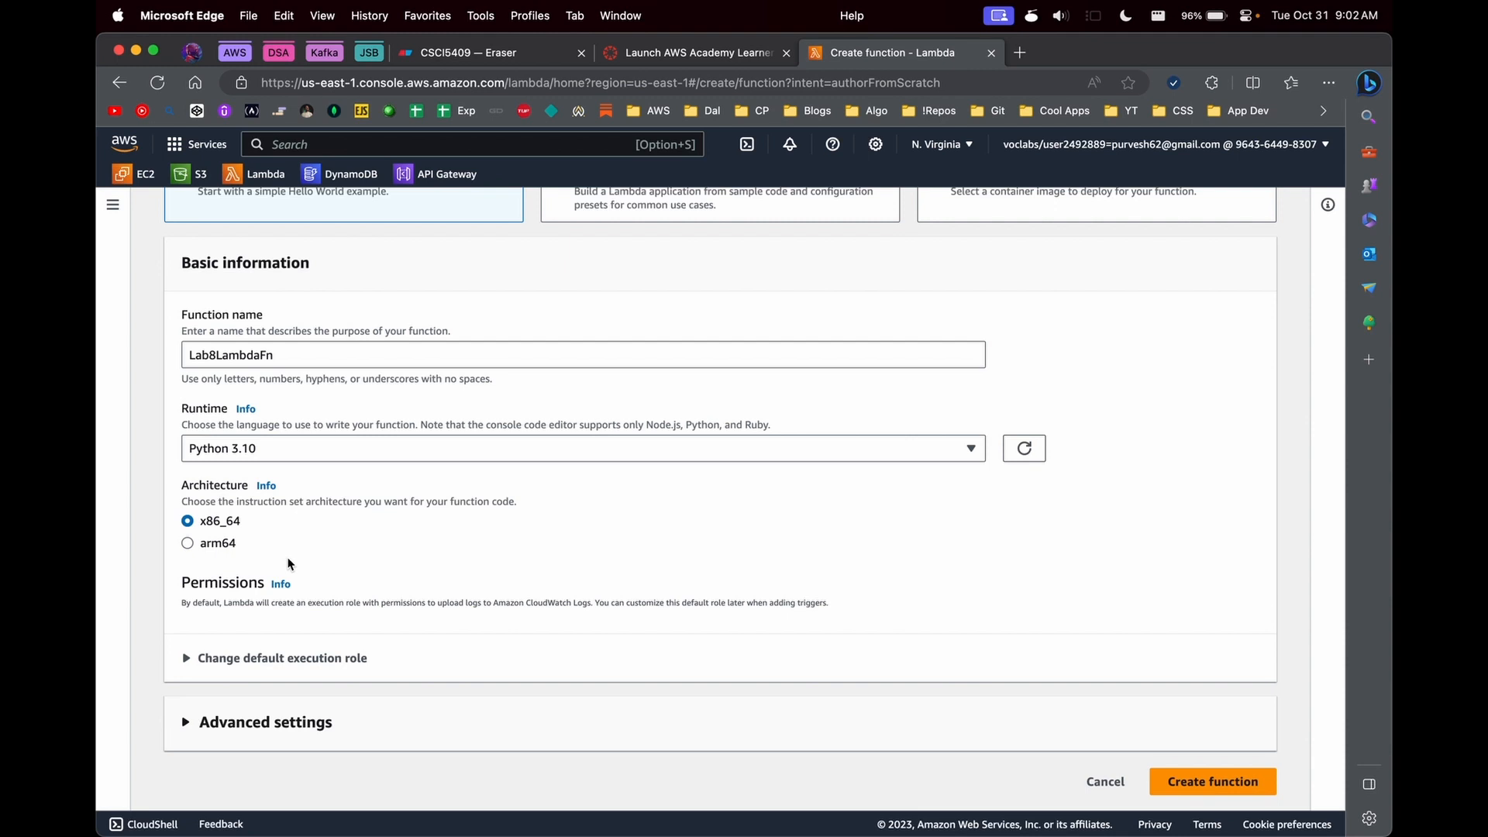
{"action": "left_click", "coordinate": [219, 547]}
{"action": "left_click", "coordinate": [223, 530]}
- Change the default execution role to the existing role LabRole
{"action": "left_click", "coordinate": [332, 659]}
{"action": "scroll", "coordinate": [493, 674], "scroll_direction": "down", "scroll_amount": 1}
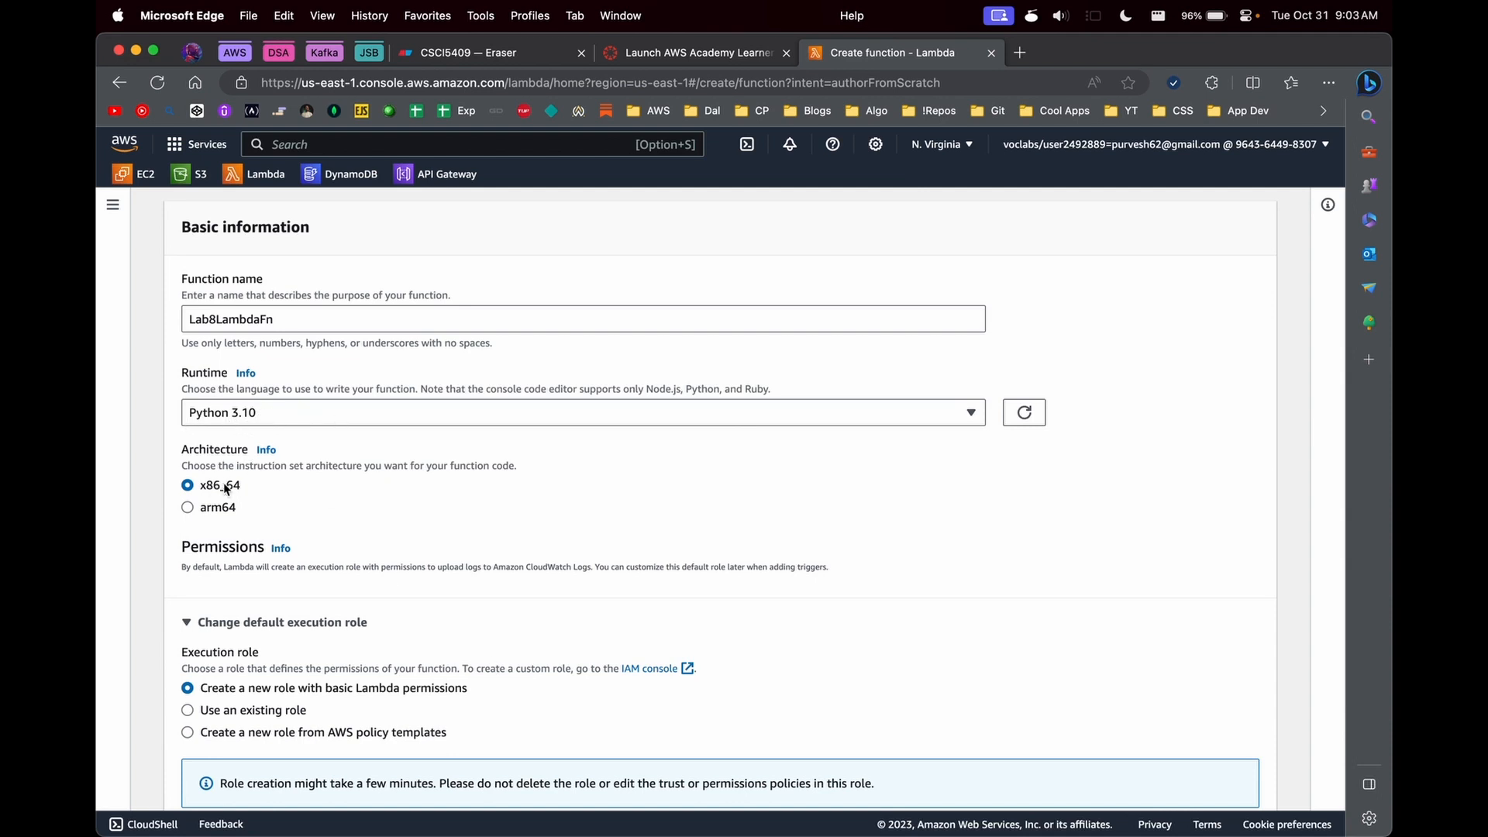
{"action": "scroll", "coordinate": [225, 488], "scroll_direction": "down", "scroll_amount": 3}
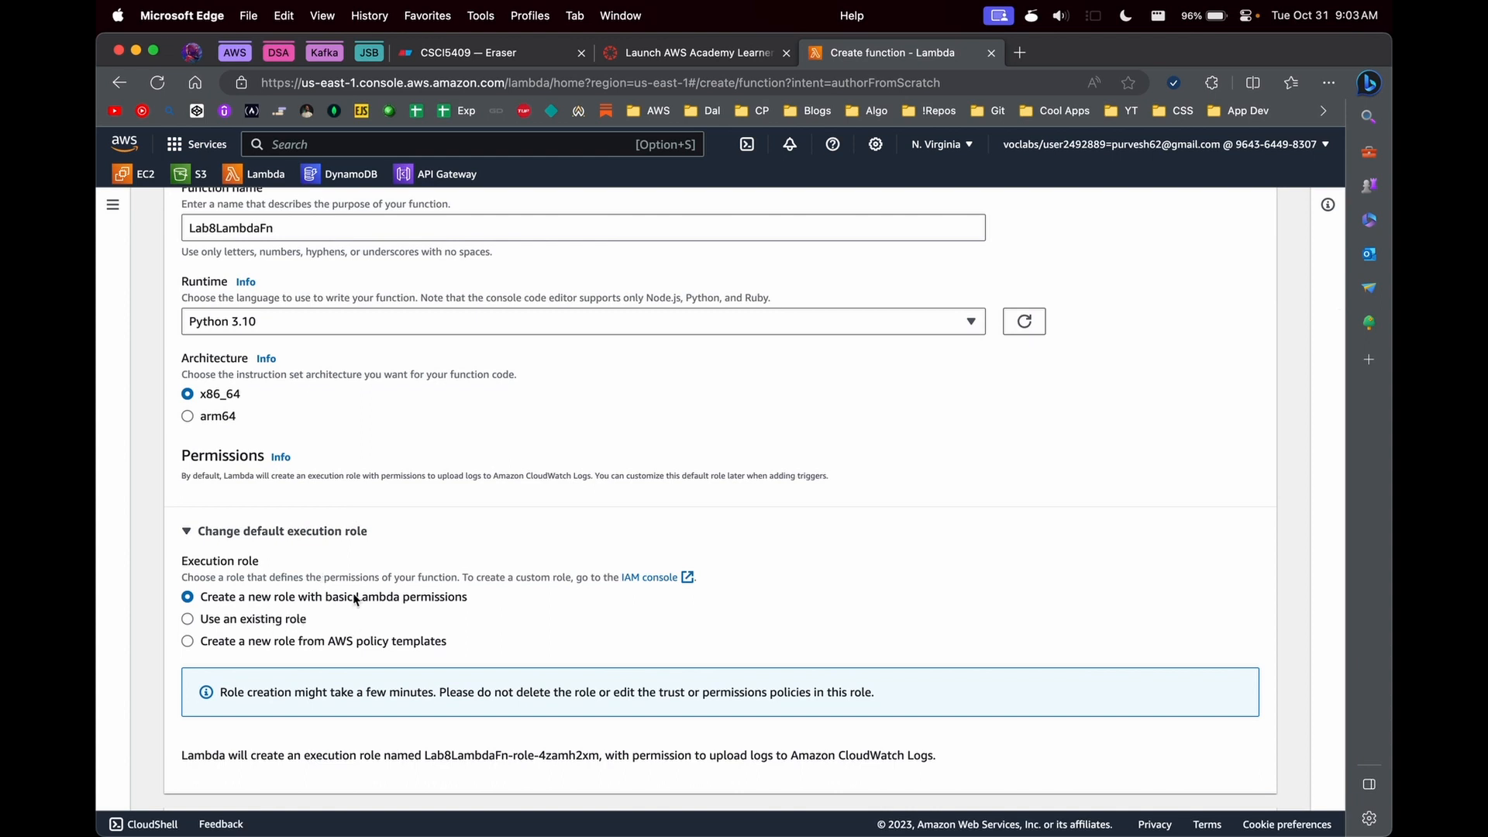
{"action": "scroll", "coordinate": [352, 593], "scroll_direction": "down", "scroll_amount": 3}
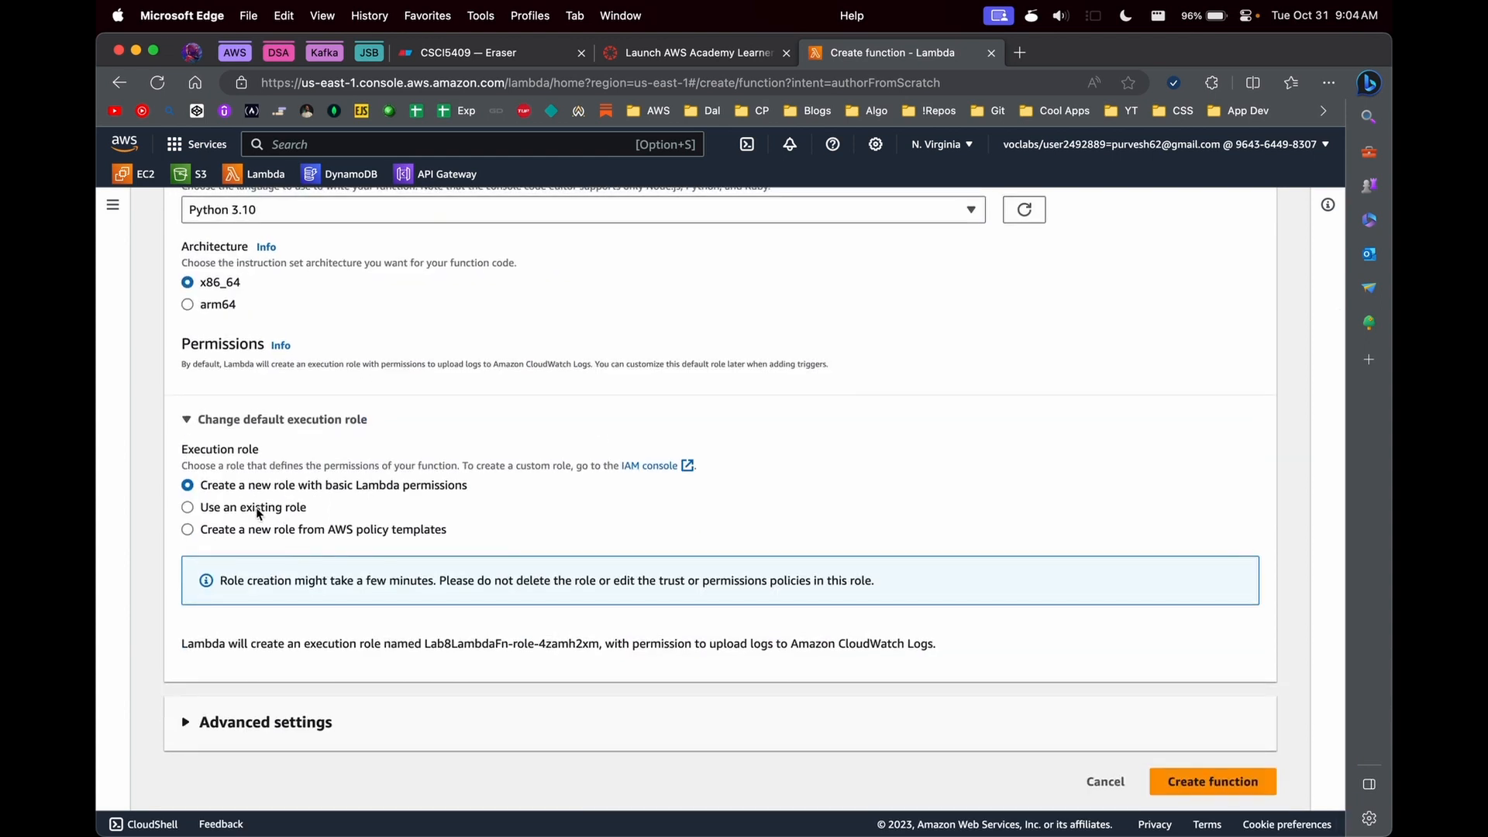
{"action": "left_click", "coordinate": [273, 599]}
{"action": "left_click", "coordinate": [287, 653]}
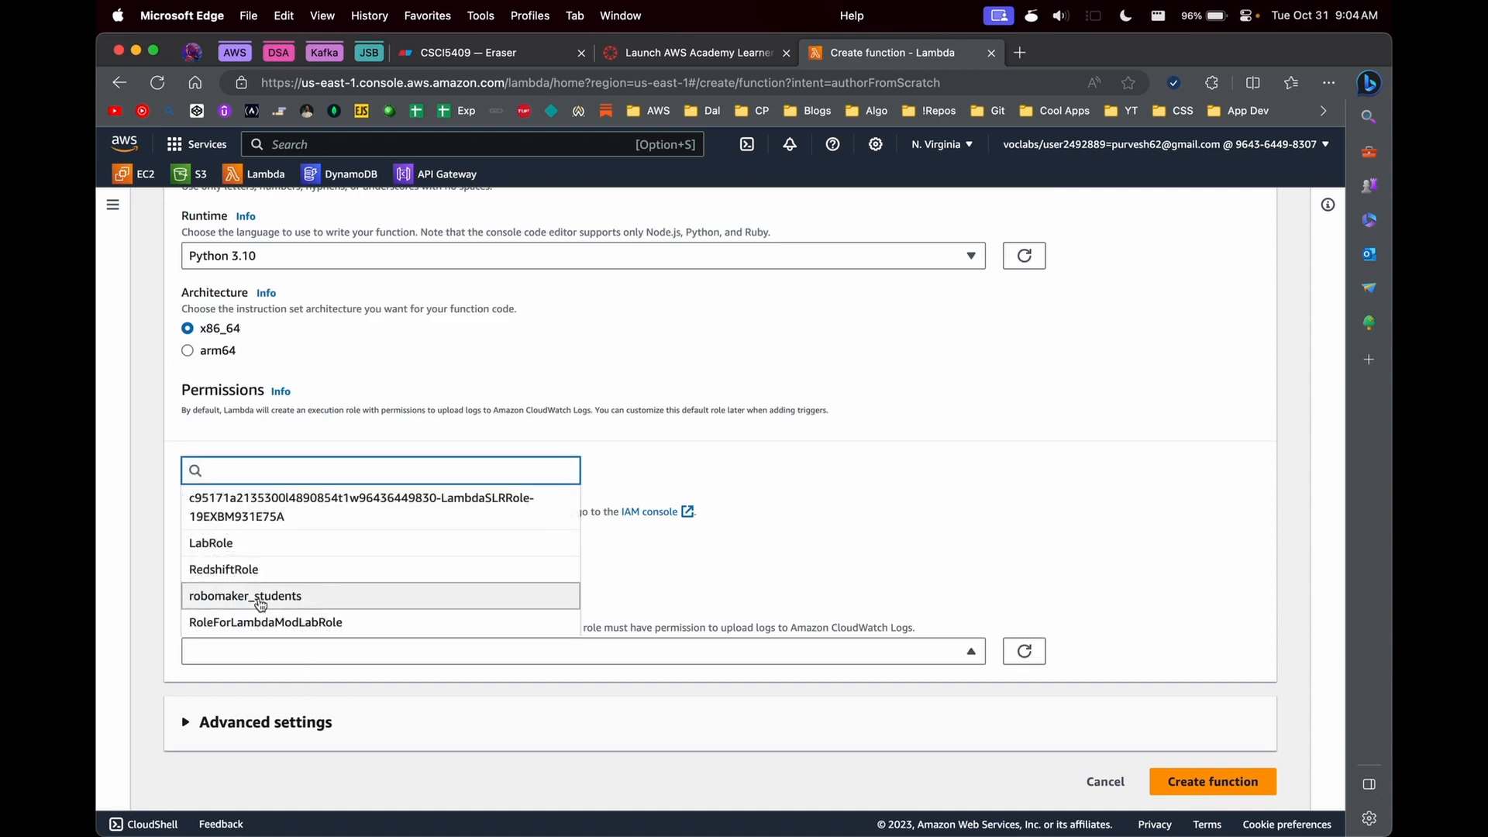
{"action": "left_click", "coordinate": [232, 540]}
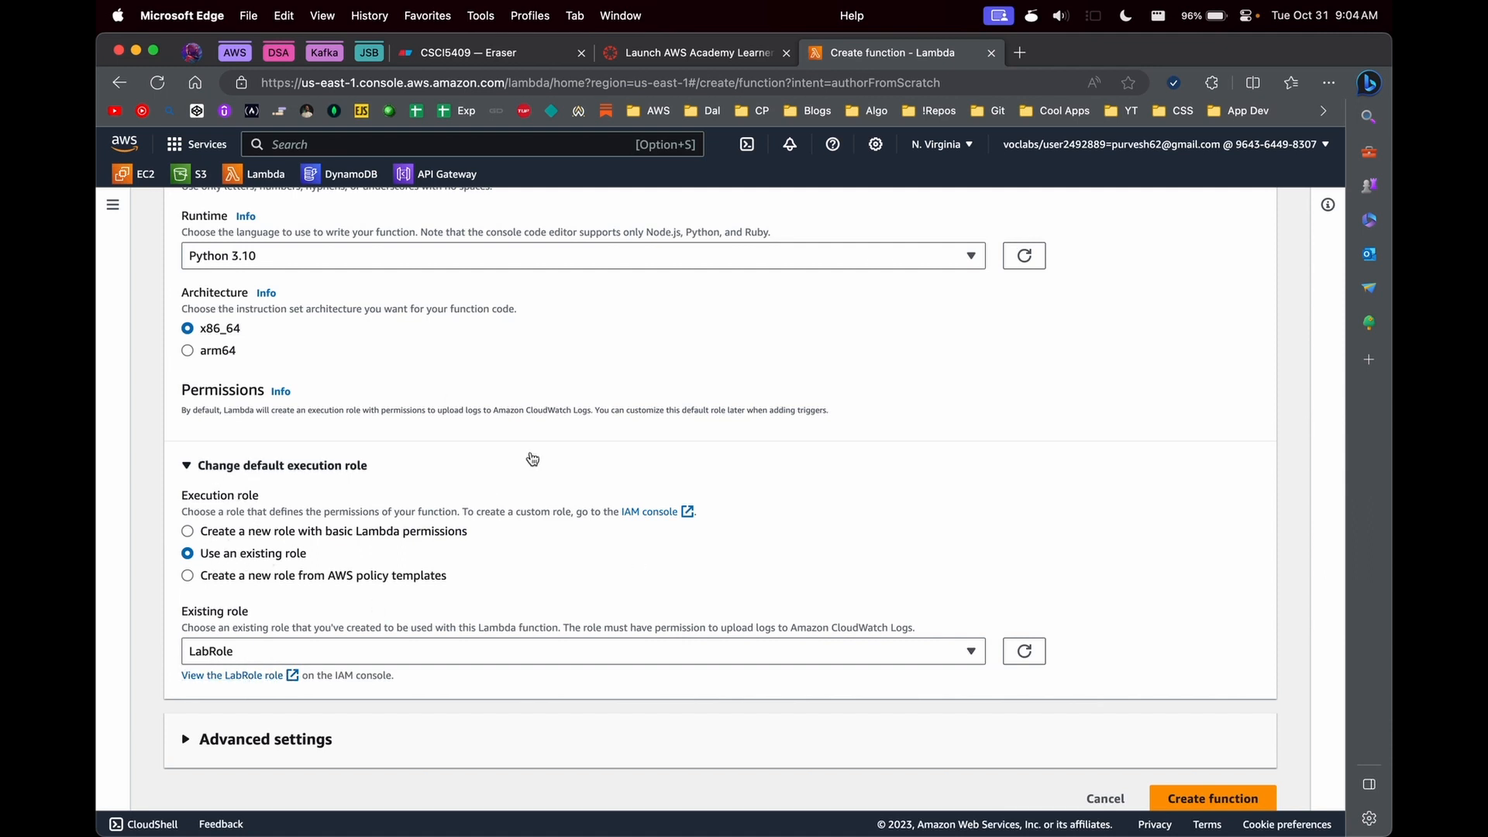
- Review the advanced settings without enabling any option and create the function
{"action": "scroll", "coordinate": [1016, 521], "scroll_direction": "down", "scroll_amount": 1}
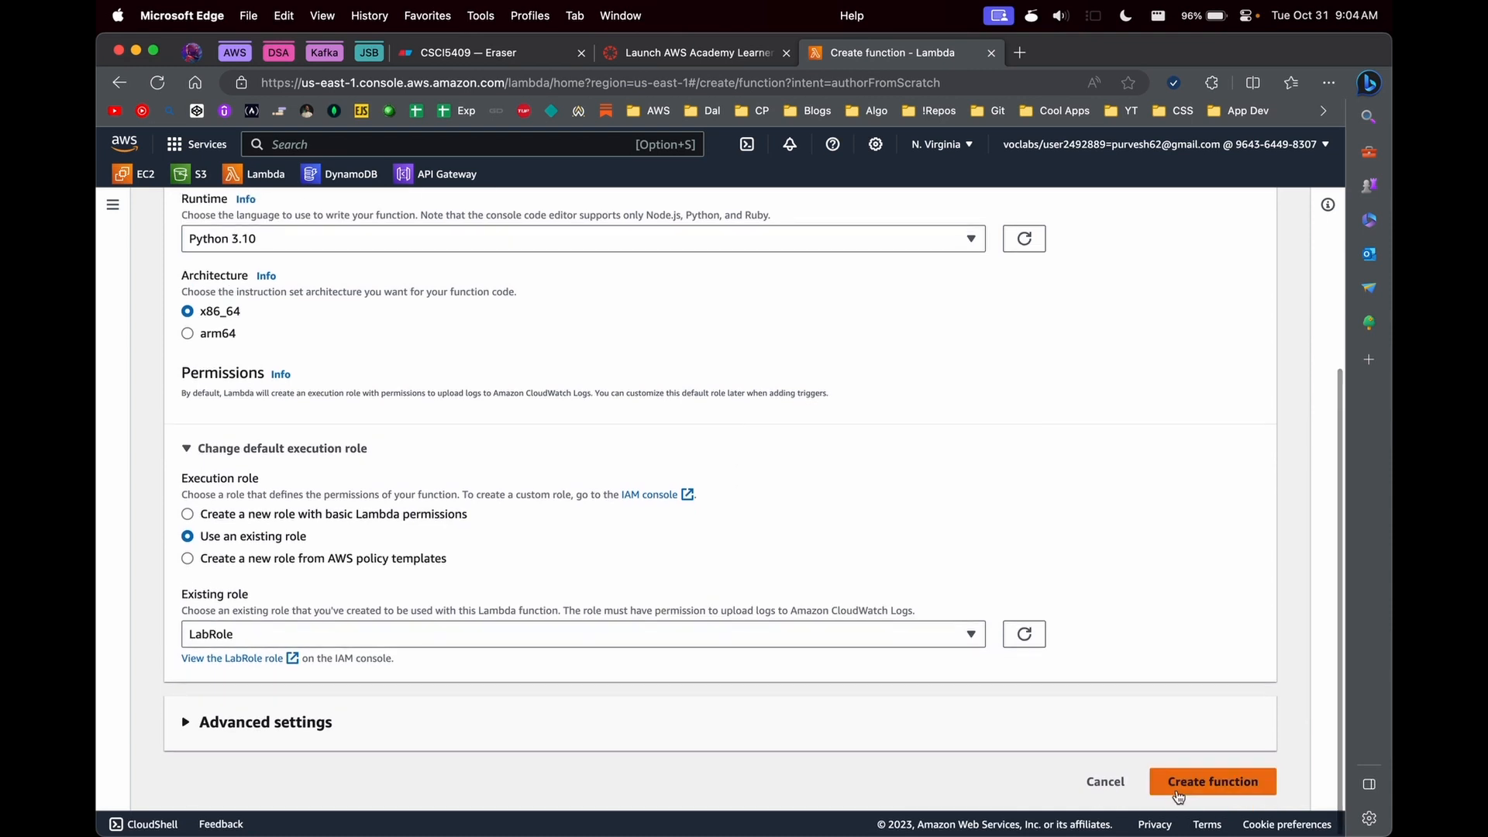
{"action": "left_click", "coordinate": [1030, 737]}
{"action": "scroll", "coordinate": [1030, 738], "scroll_direction": "down", "scroll_amount": 3}
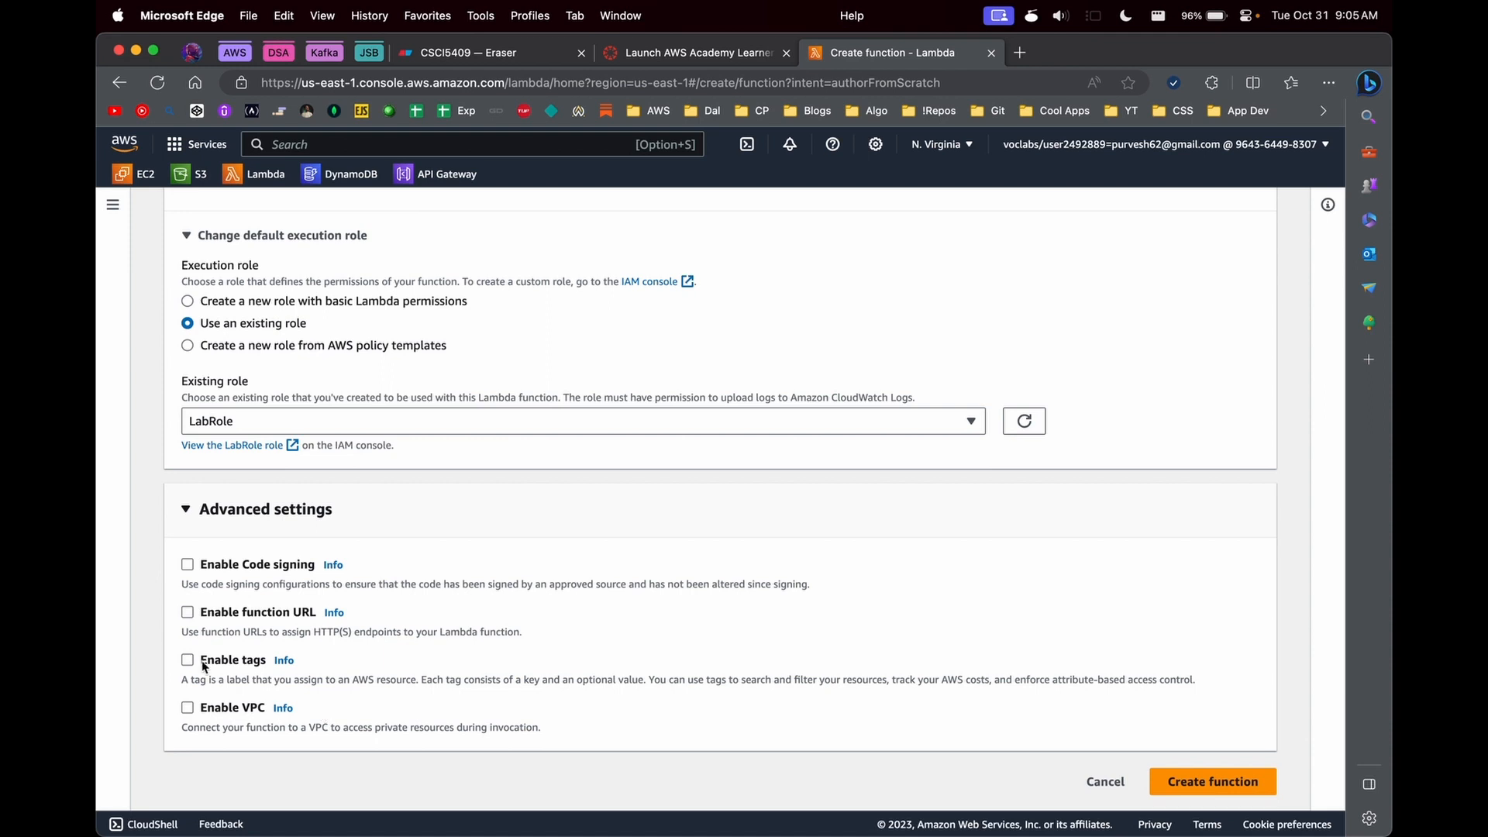
{"action": "left_click", "coordinate": [1192, 781]}
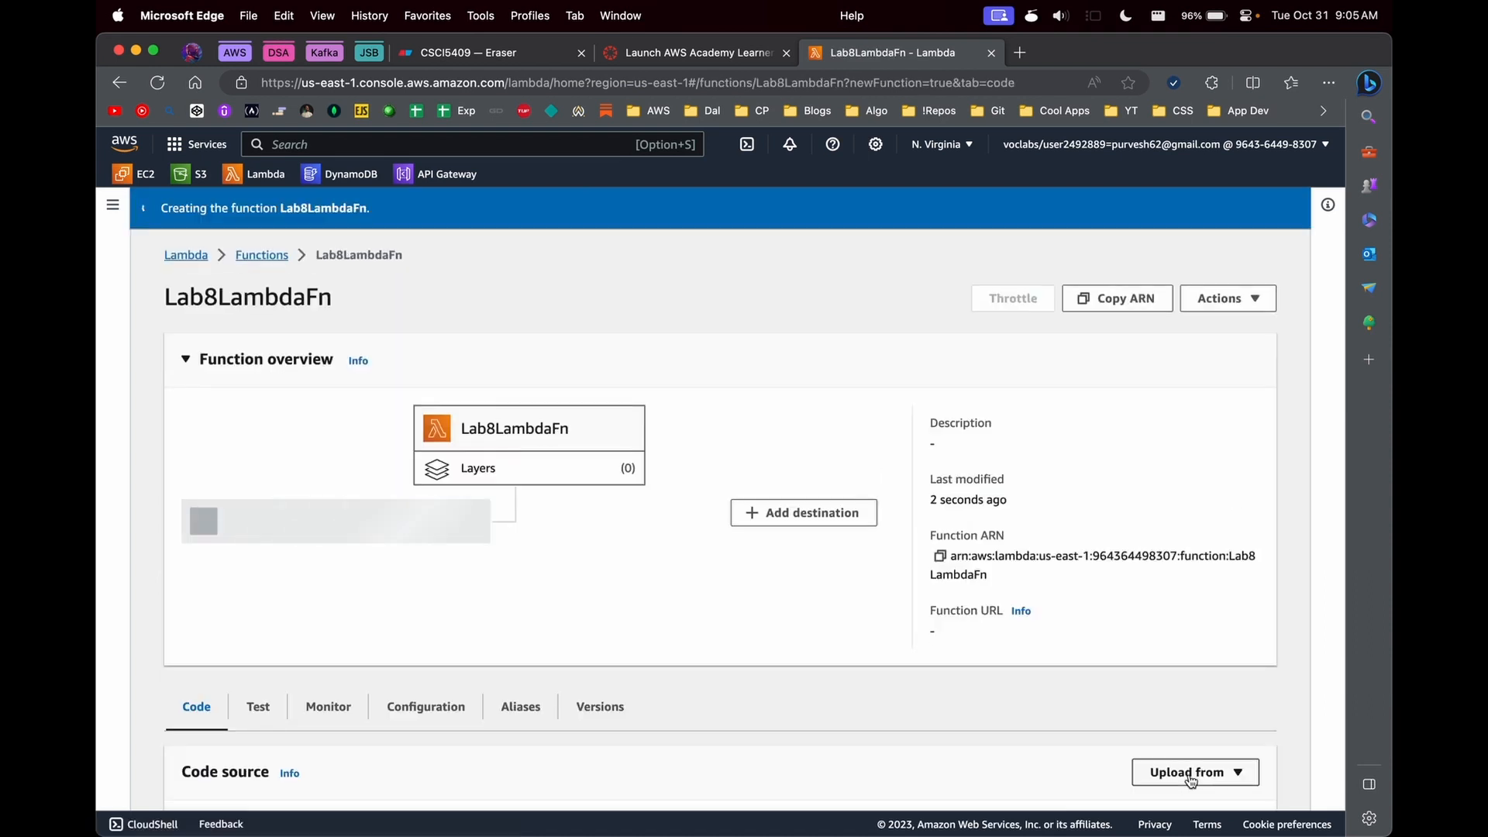
- Examine the default lambda_function code and the function overview of Lab8LambdaFn
{"action": "scroll", "coordinate": [532, 701], "scroll_direction": "down", "scroll_amount": 10}
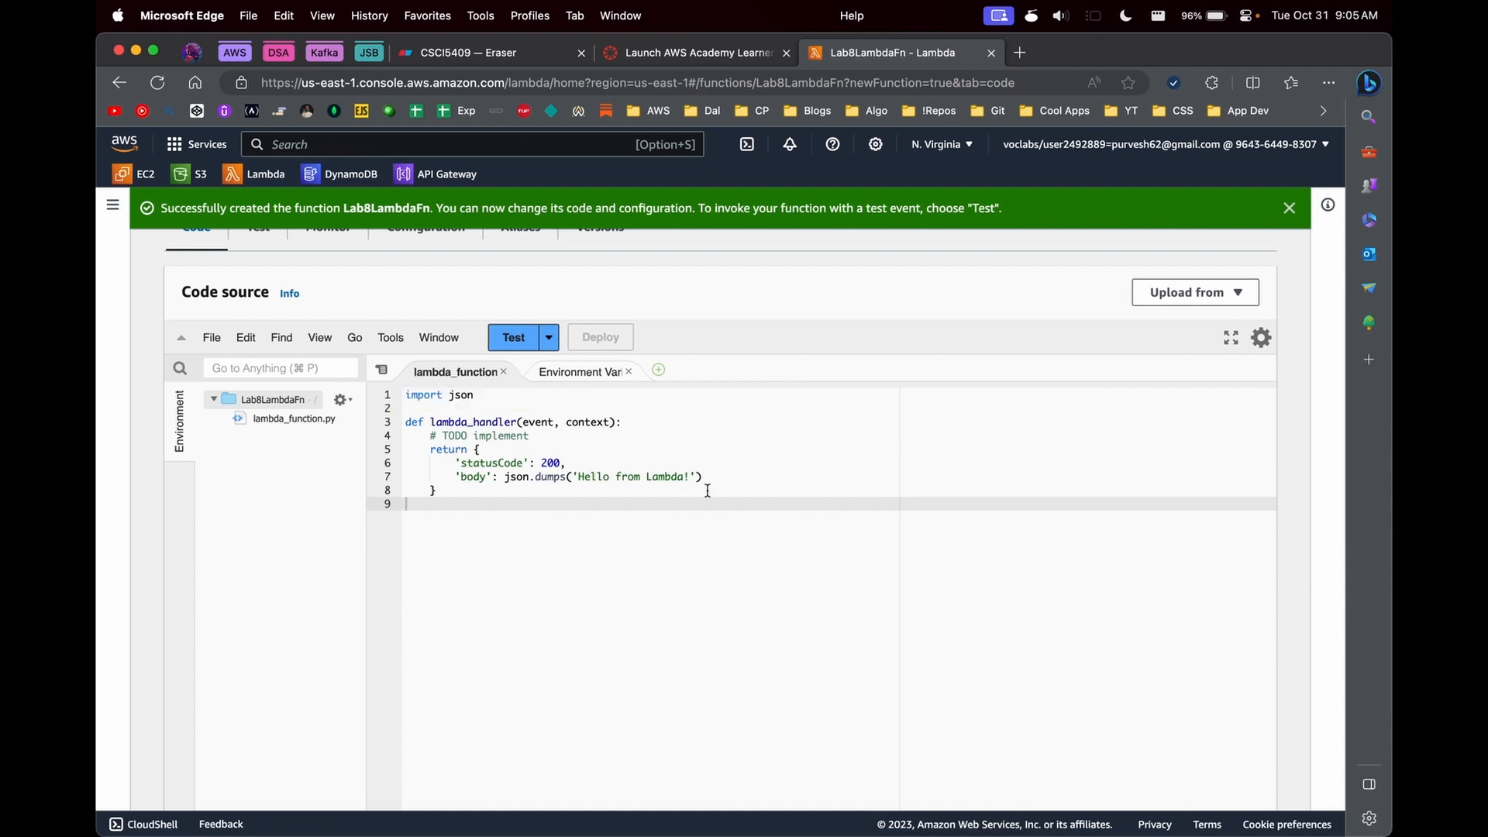
{"action": "left_click", "coordinate": [705, 441]}
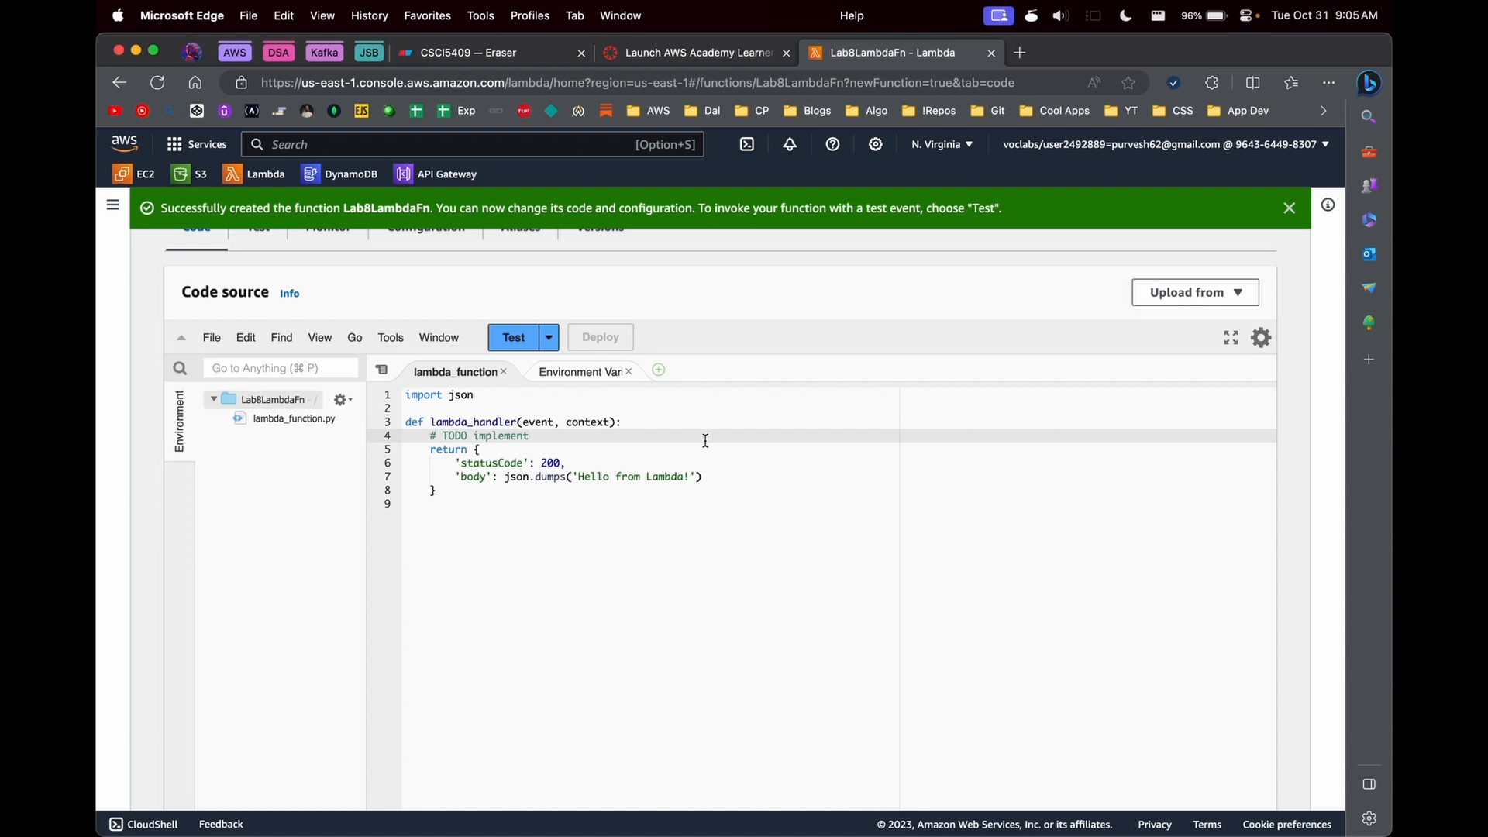
{"action": "scroll", "coordinate": [870, 429], "scroll_direction": "up", "scroll_amount": 3}
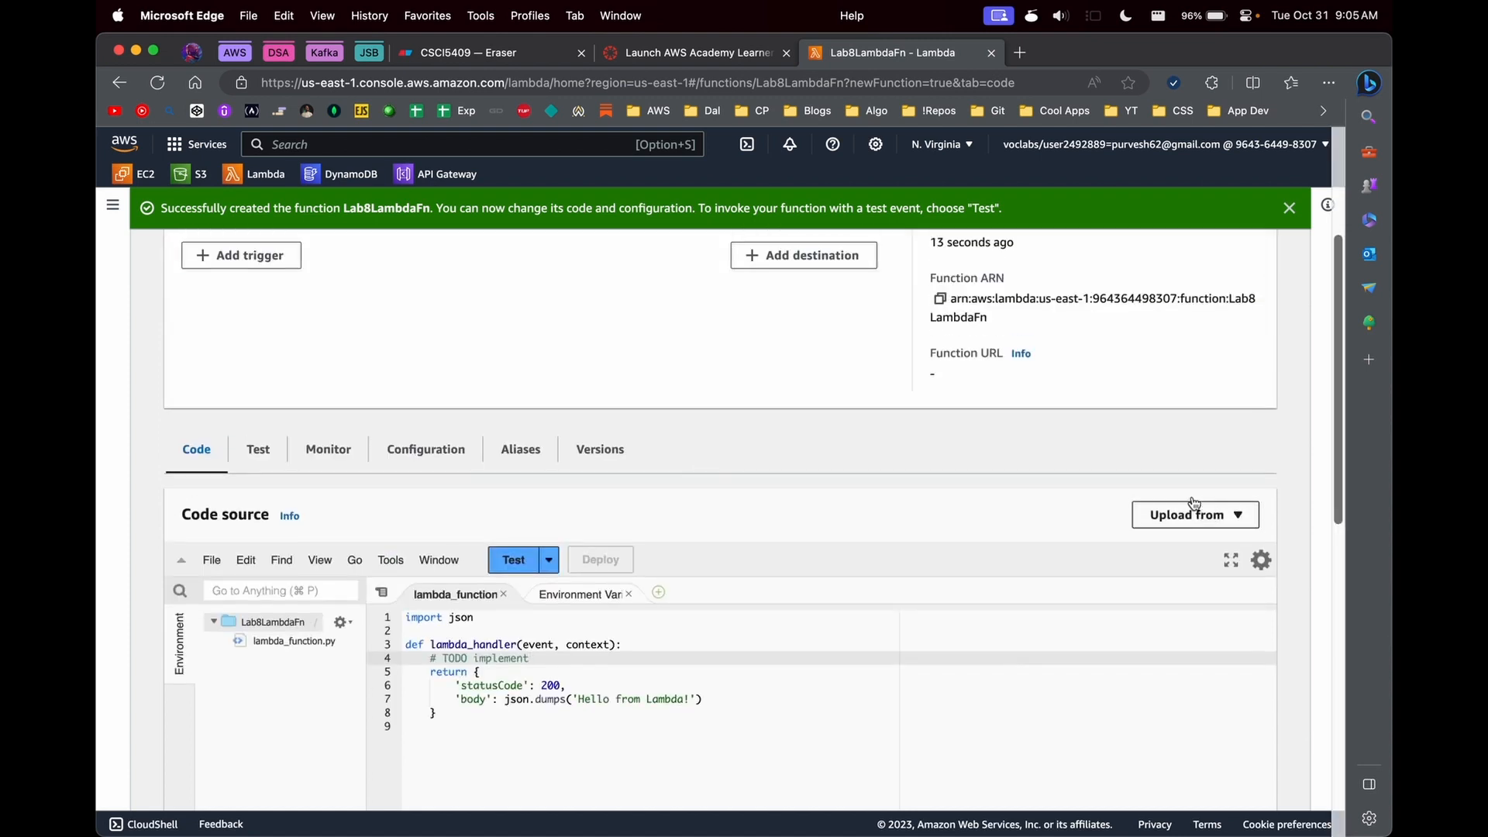
{"action": "key", "text": "Down"}
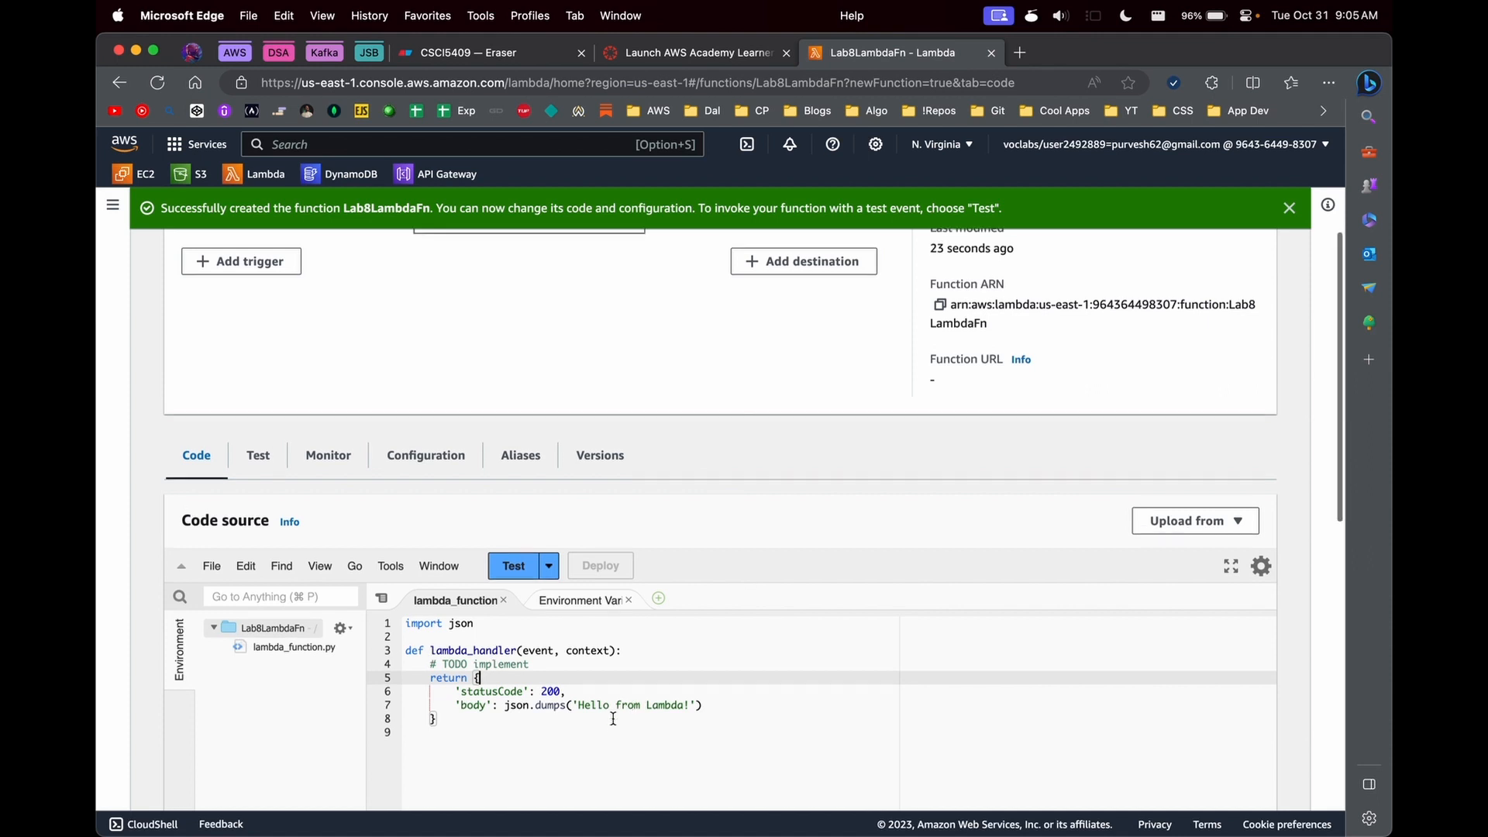
{"action": "scroll", "coordinate": [613, 718], "scroll_direction": "up", "scroll_amount": 3}
{"action": "scroll", "coordinate": [496, 659], "scroll_direction": "down", "scroll_amount": 4}
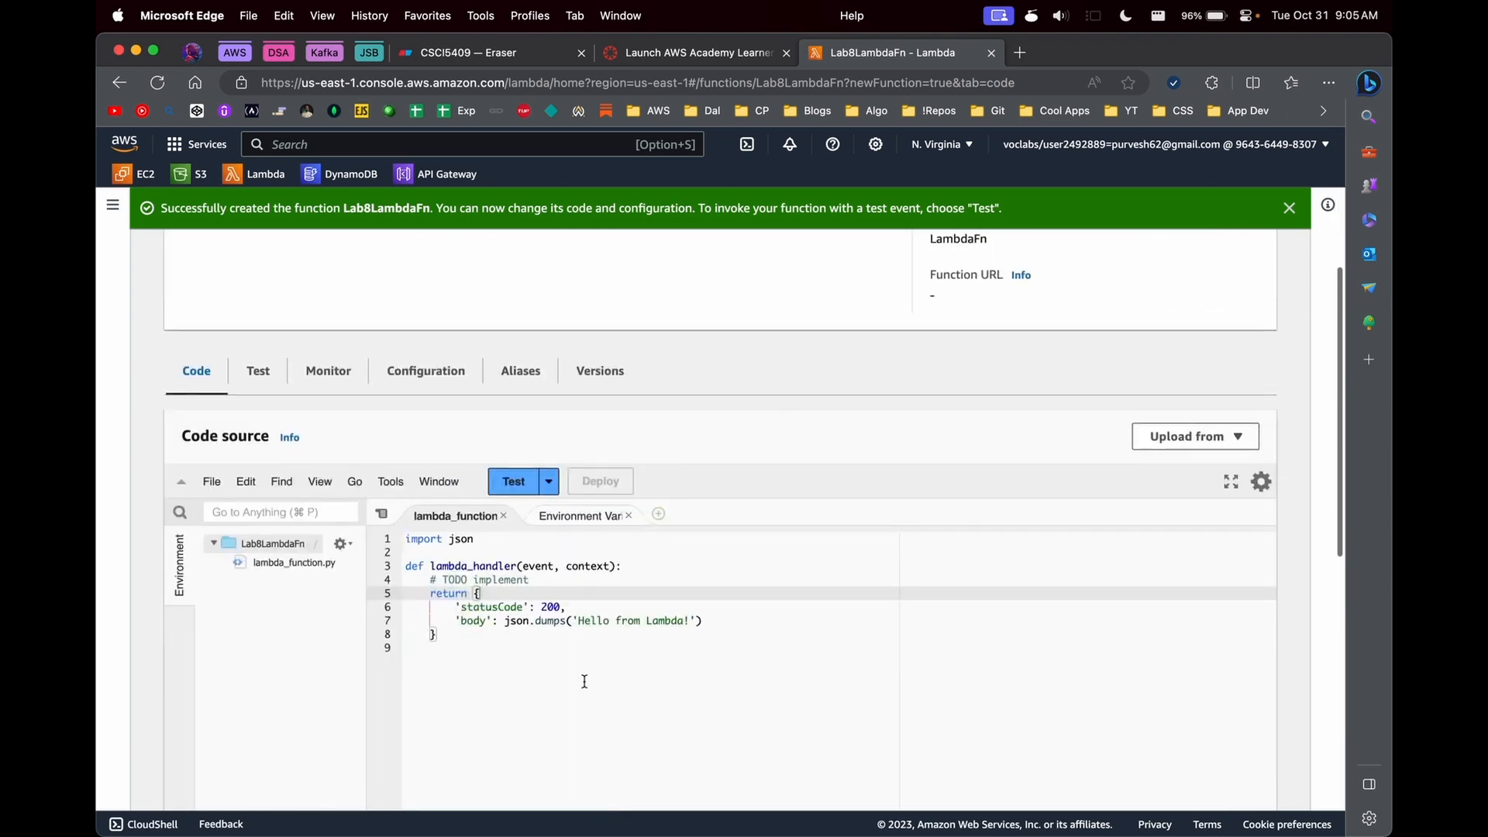
{"action": "scroll", "coordinate": [581, 636], "scroll_direction": "up", "scroll_amount": 3}
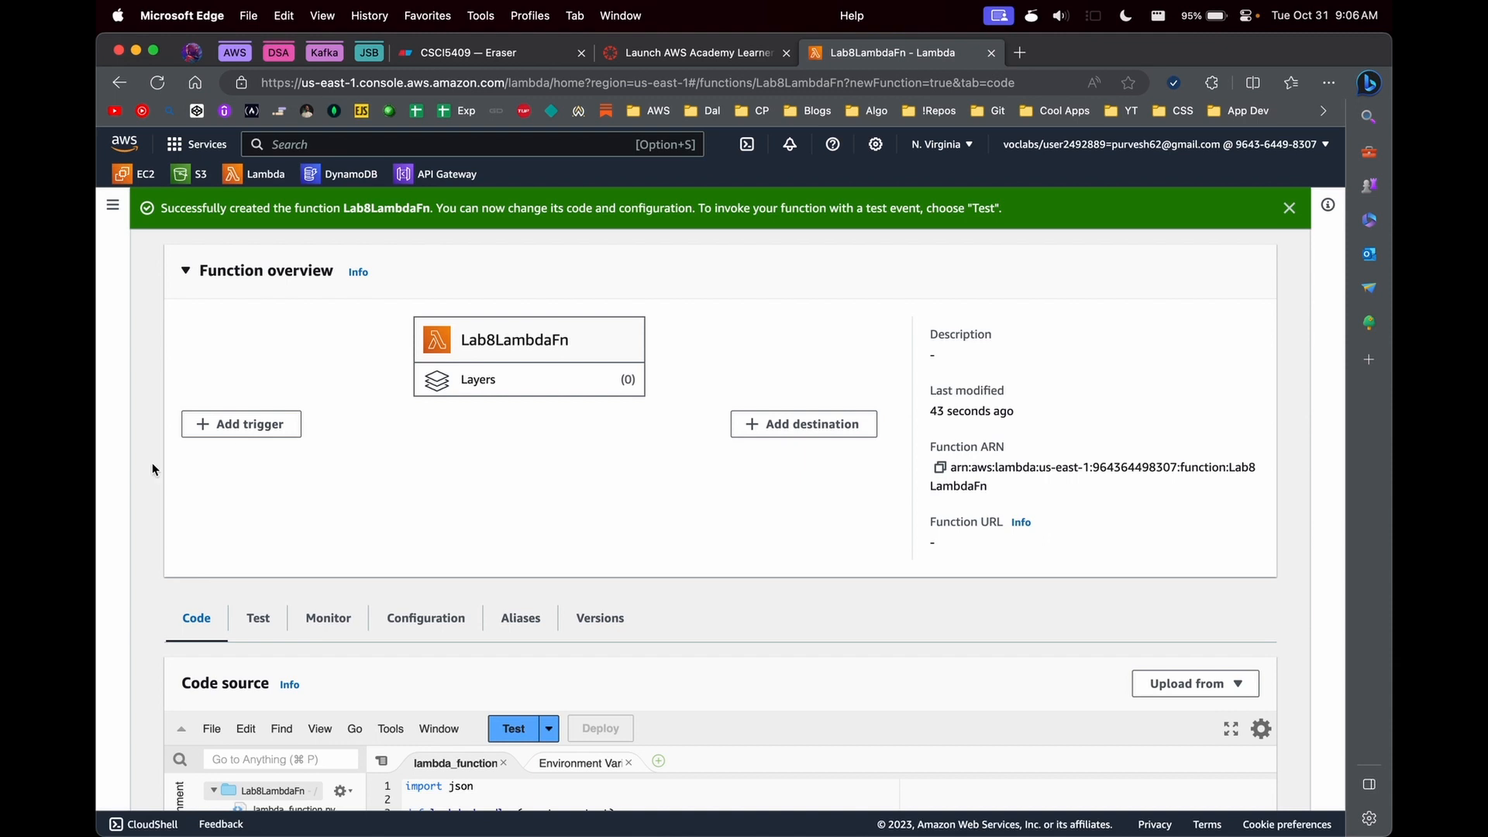
- Start adding a trigger with S3 as the source and csci5409-f23-bucket as the bucket
{"action": "left_click", "coordinate": [242, 435]}
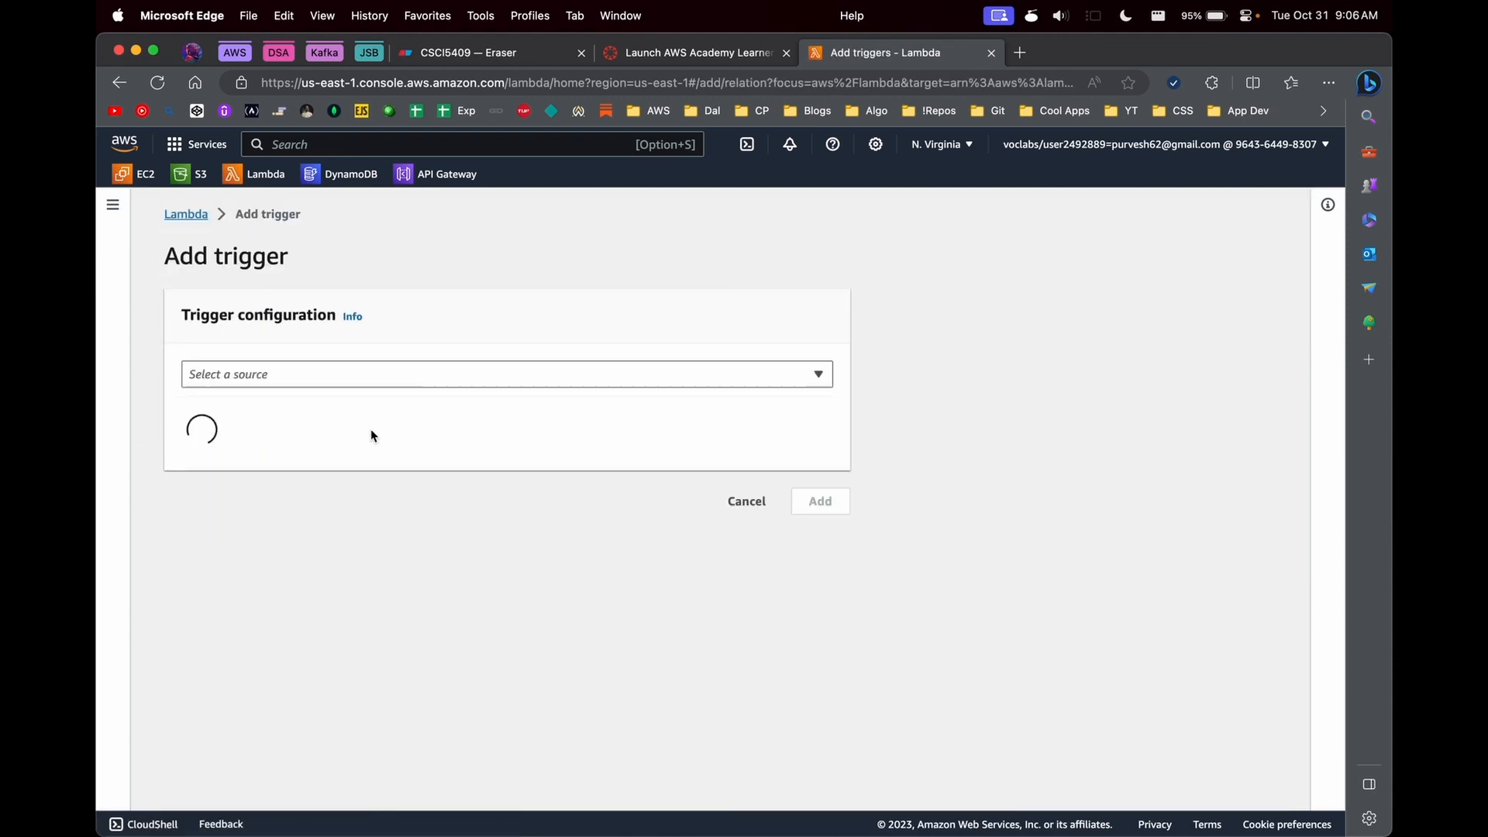
{"action": "left_click", "coordinate": [267, 375]}
{"action": "scroll", "coordinate": [270, 503], "scroll_direction": "down", "scroll_amount": 10}
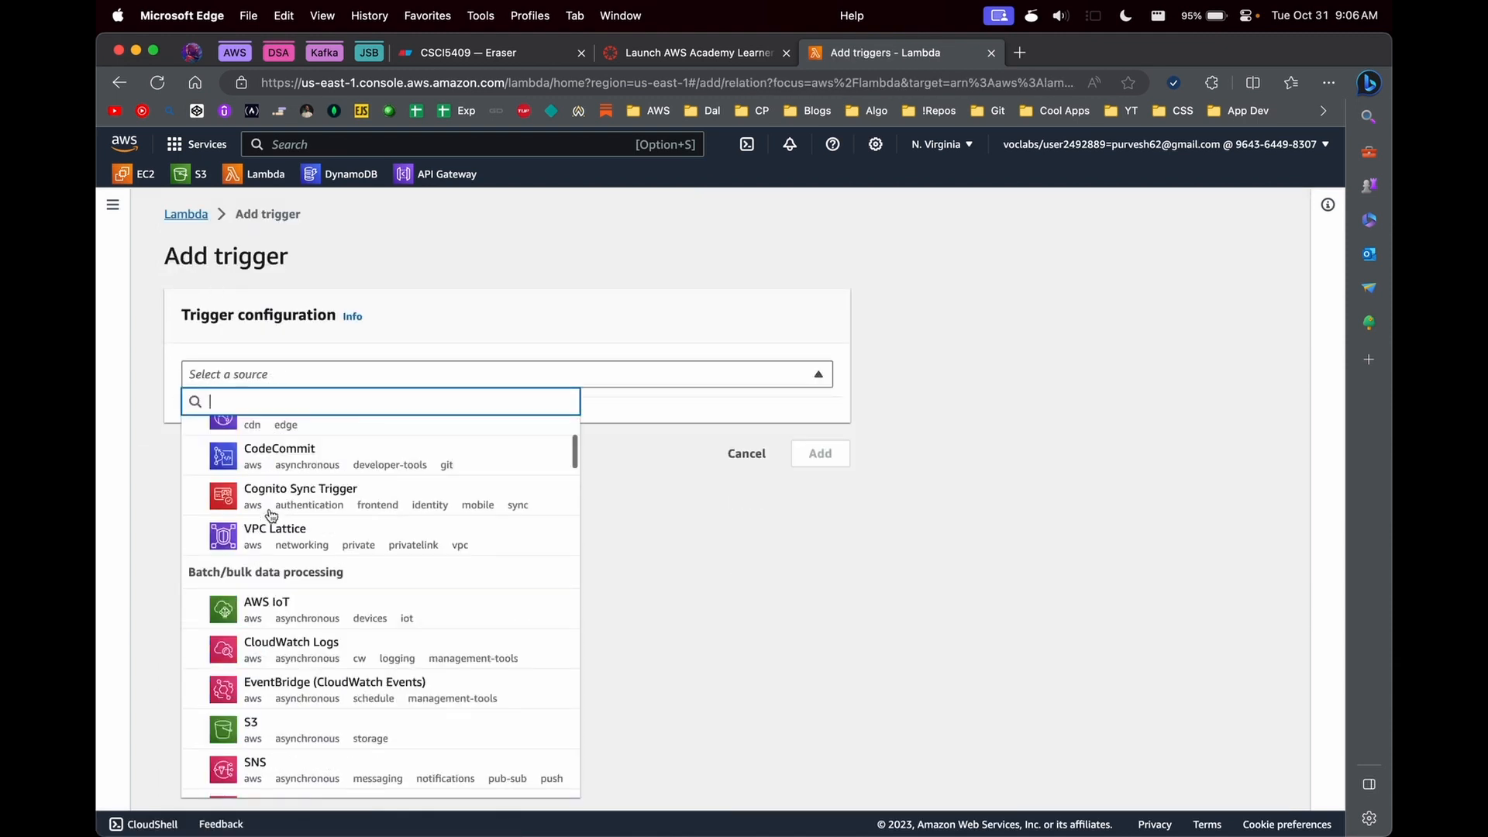
{"action": "type", "text": "s3"}
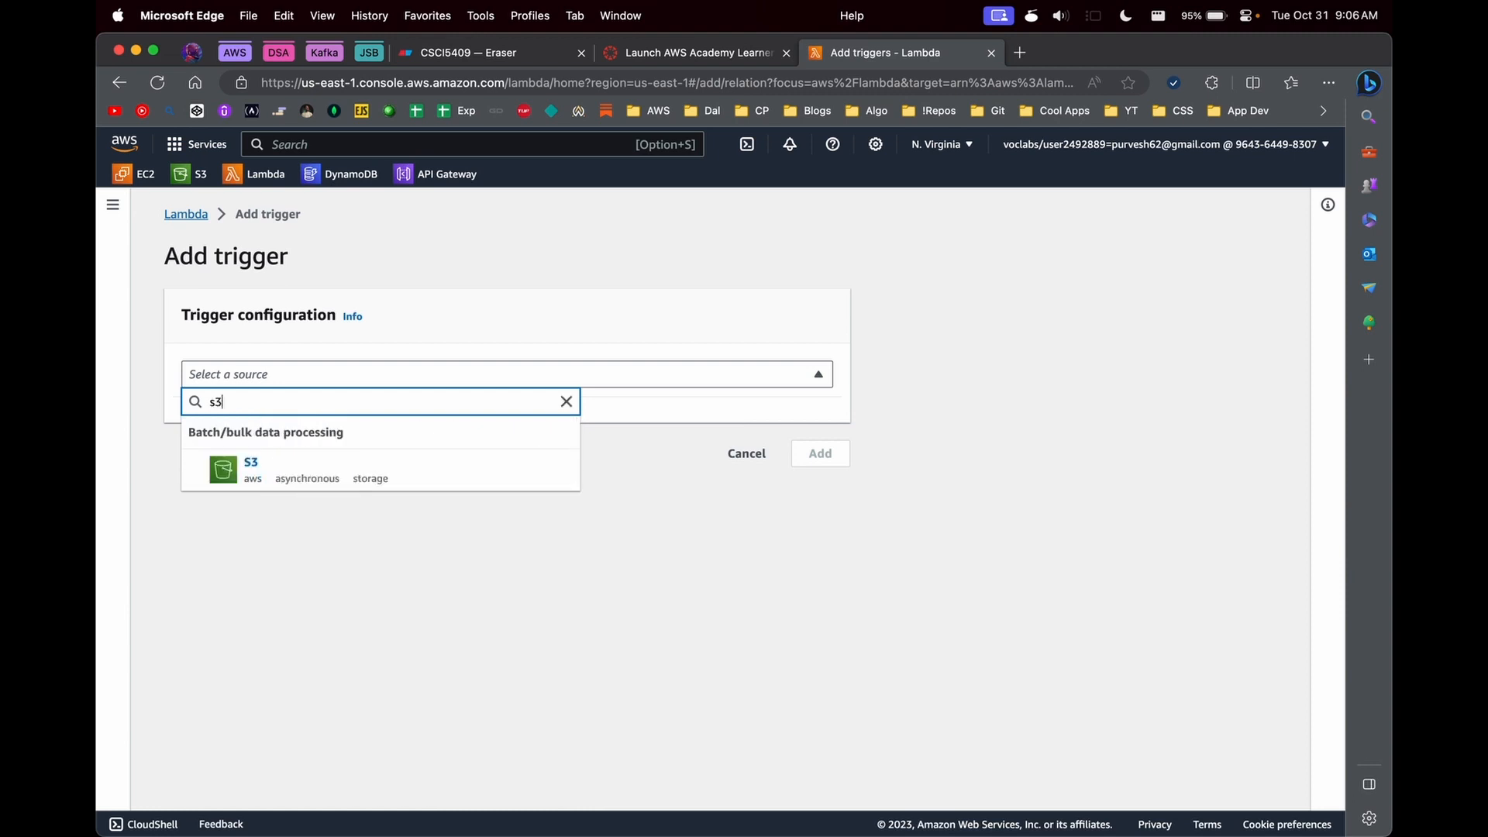
{"action": "left_click", "coordinate": [322, 480]}
{"action": "left_click", "coordinate": [323, 479]}
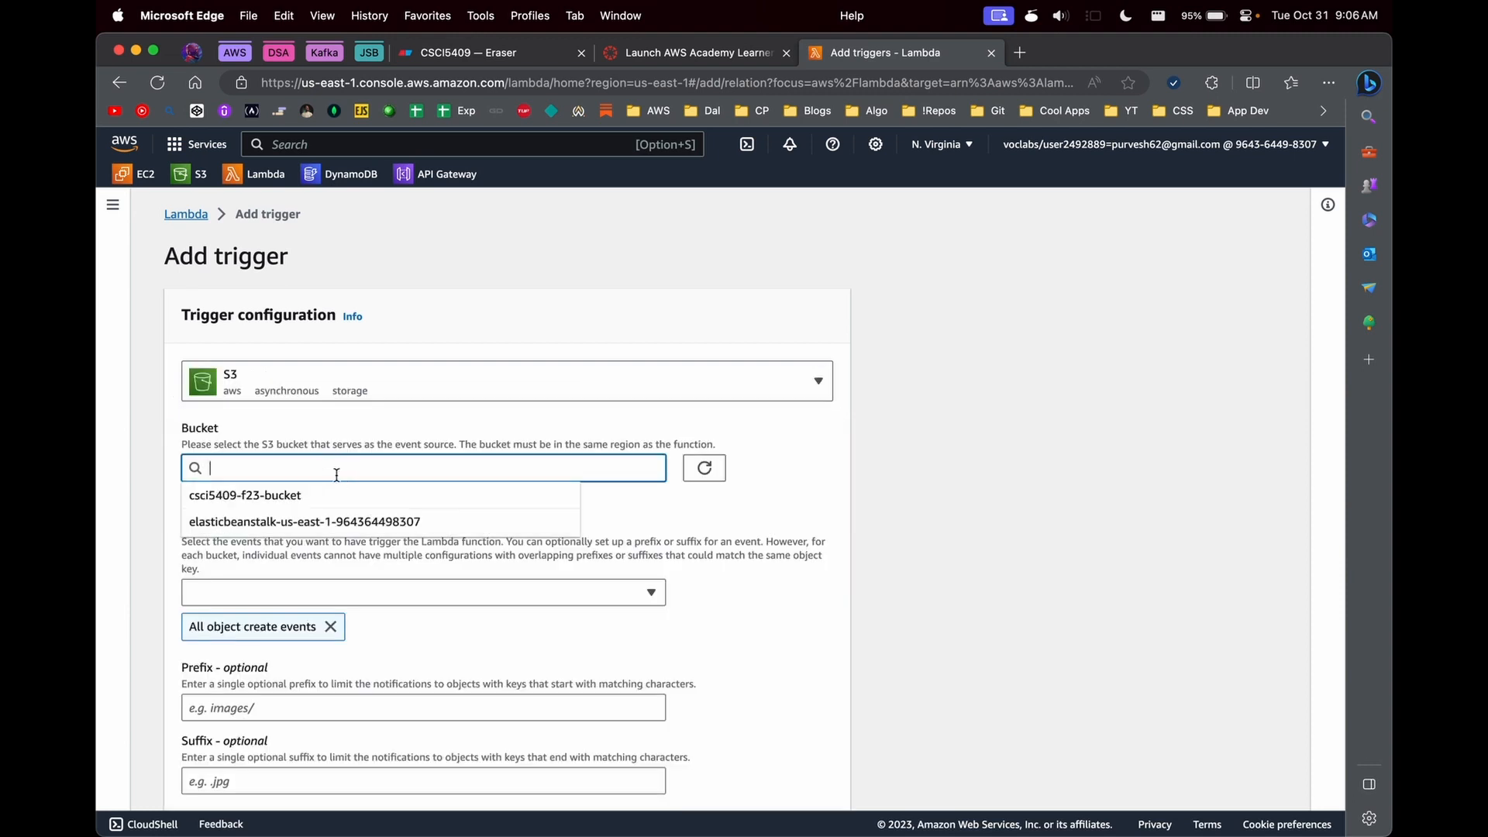
{"action": "left_click", "coordinate": [299, 500]}
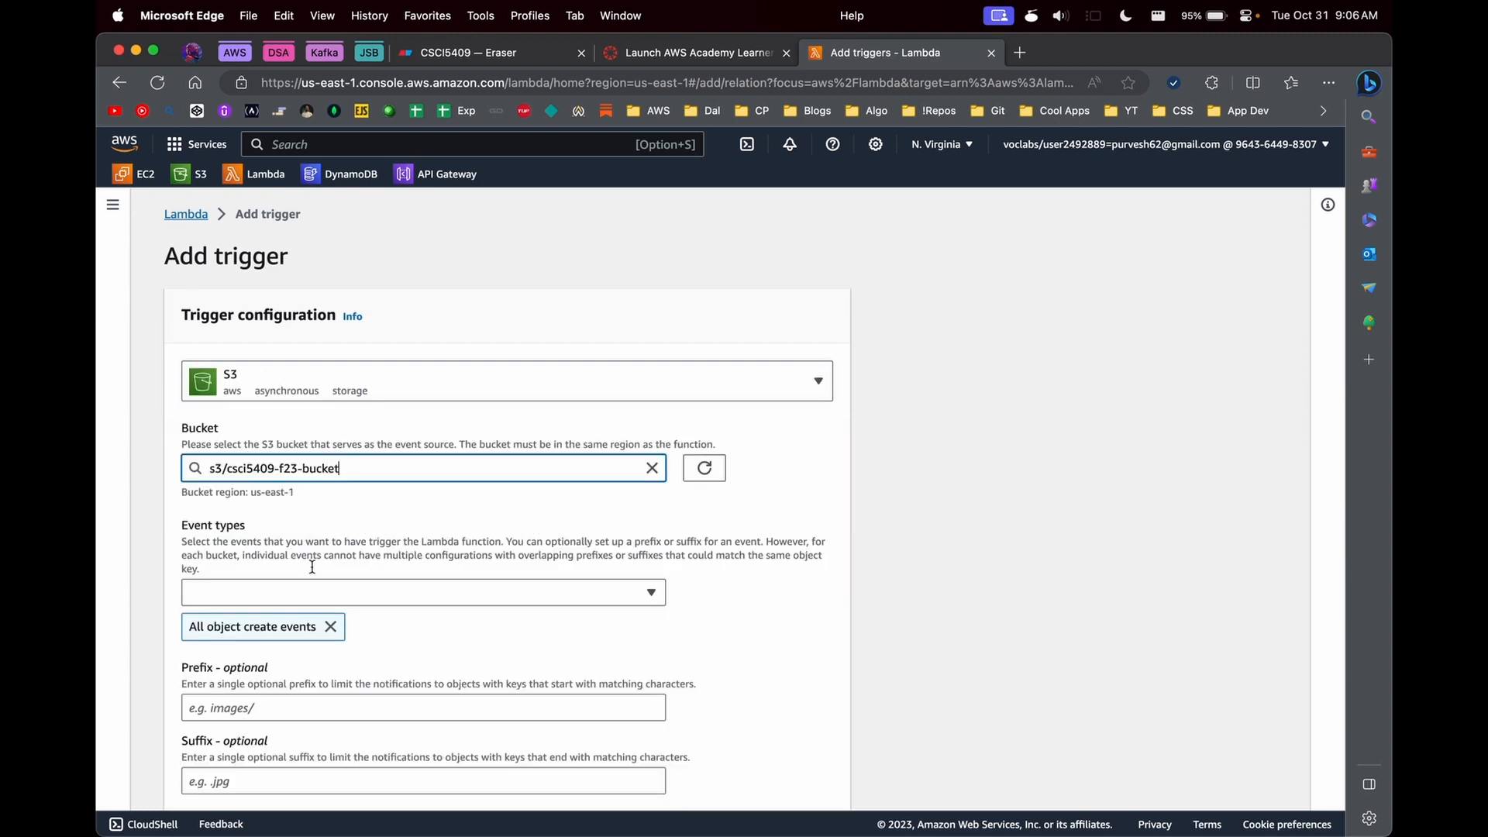
- Replace the trigger's event type All object create events with PUT
{"action": "left_click", "coordinate": [298, 598]}
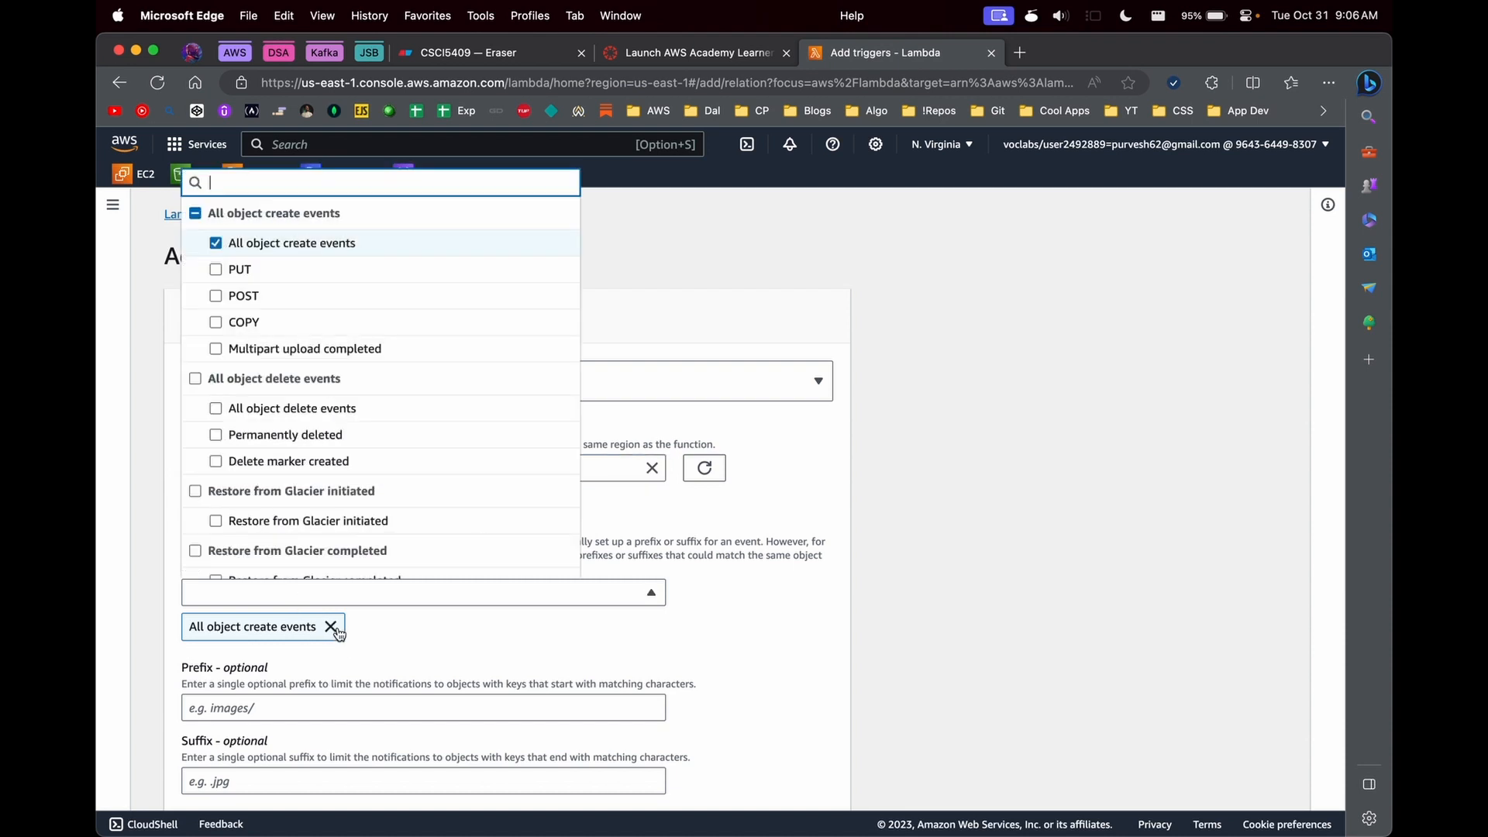
{"action": "left_click", "coordinate": [331, 627]}
{"action": "left_click", "coordinate": [296, 595]}
{"action": "left_click", "coordinate": [236, 269]}
{"action": "left_click", "coordinate": [730, 581]}
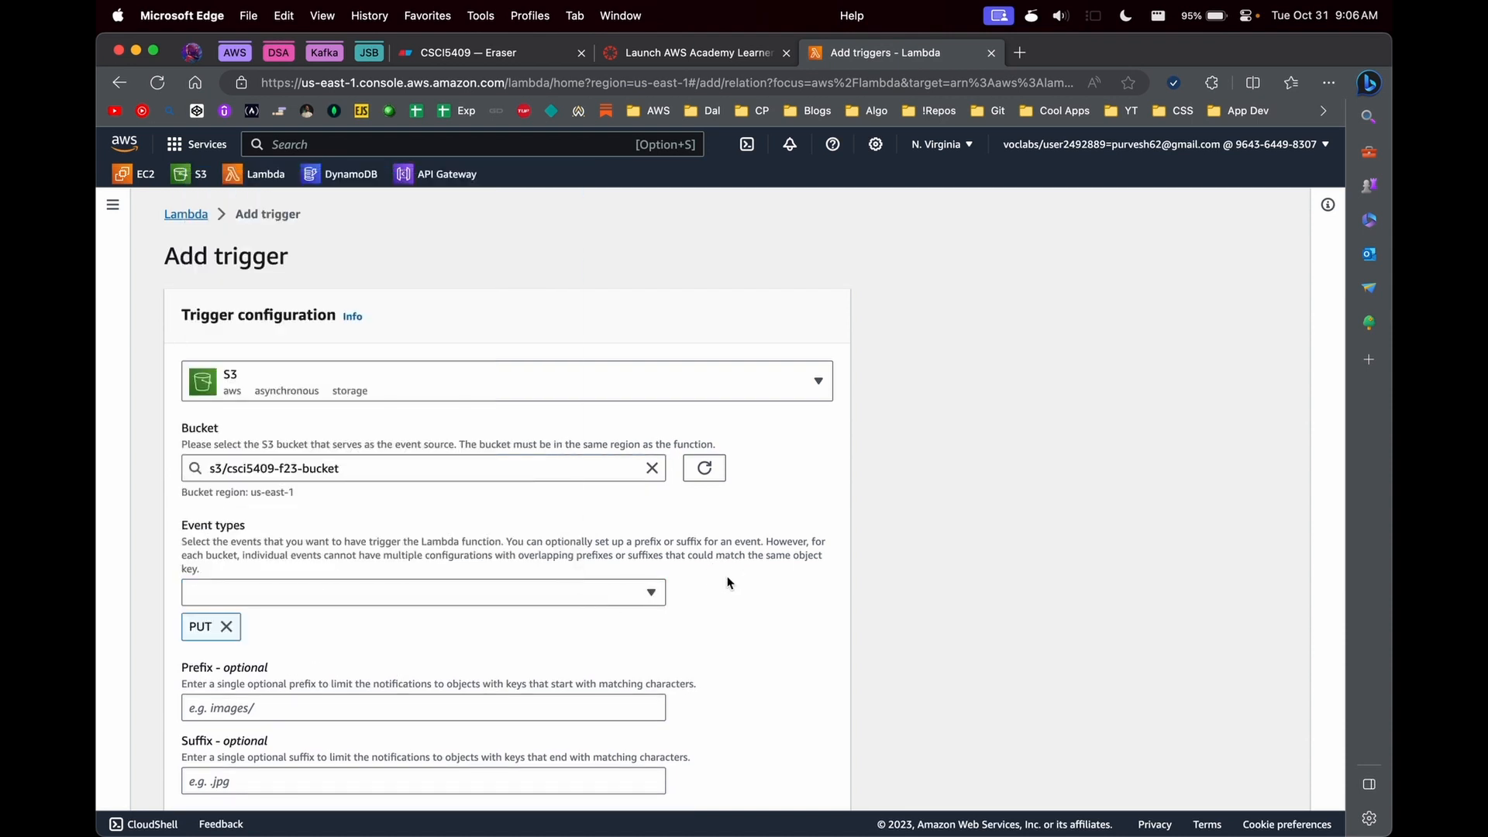
- Check the available event types, acknowledge the recursive invocation warning, and add the S3 trigger to the function
{"action": "scroll", "coordinate": [729, 583], "scroll_direction": "down", "scroll_amount": 1}
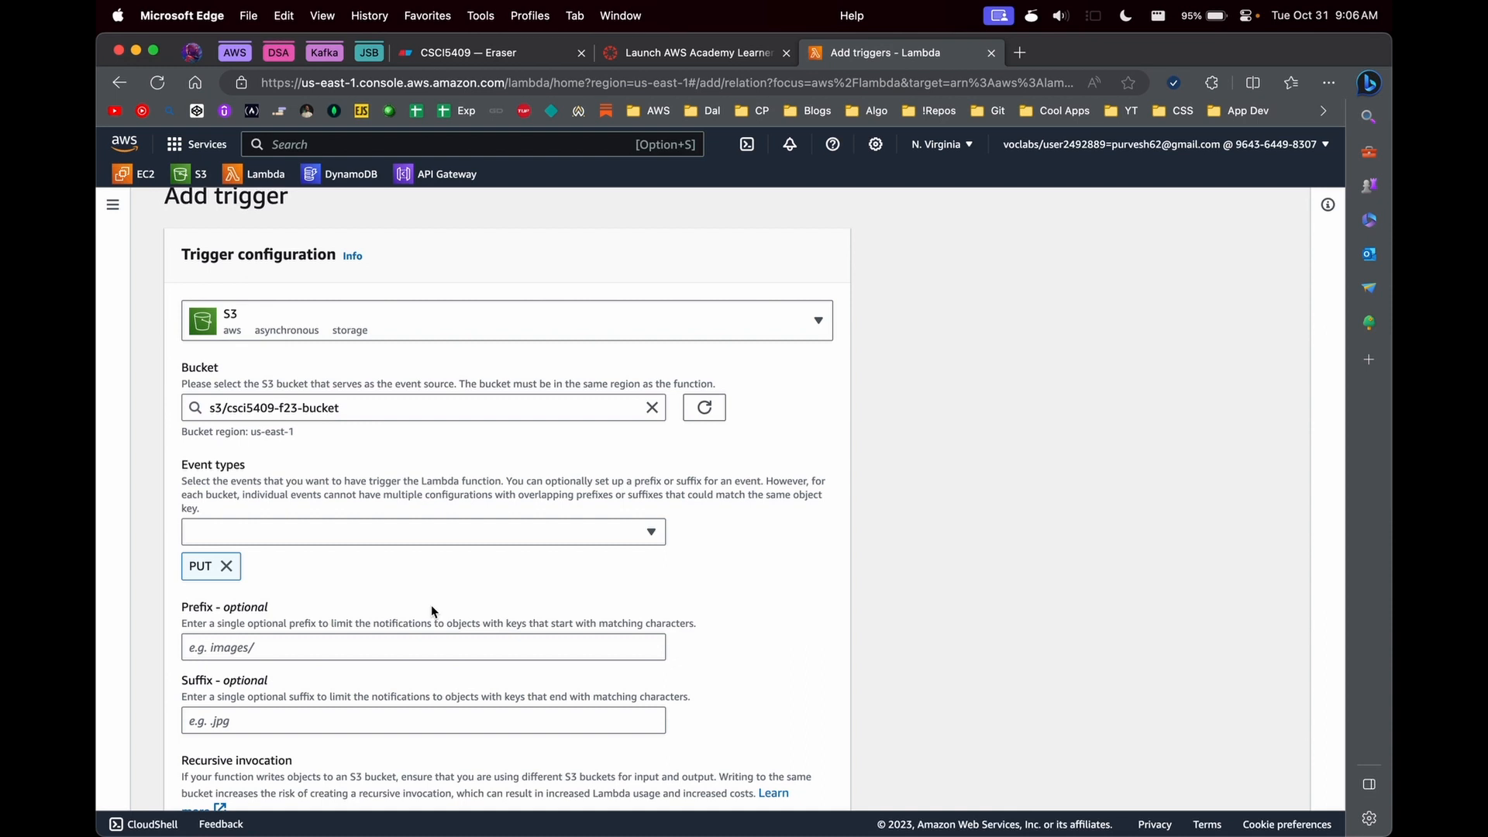
{"action": "left_click", "coordinate": [330, 533]}
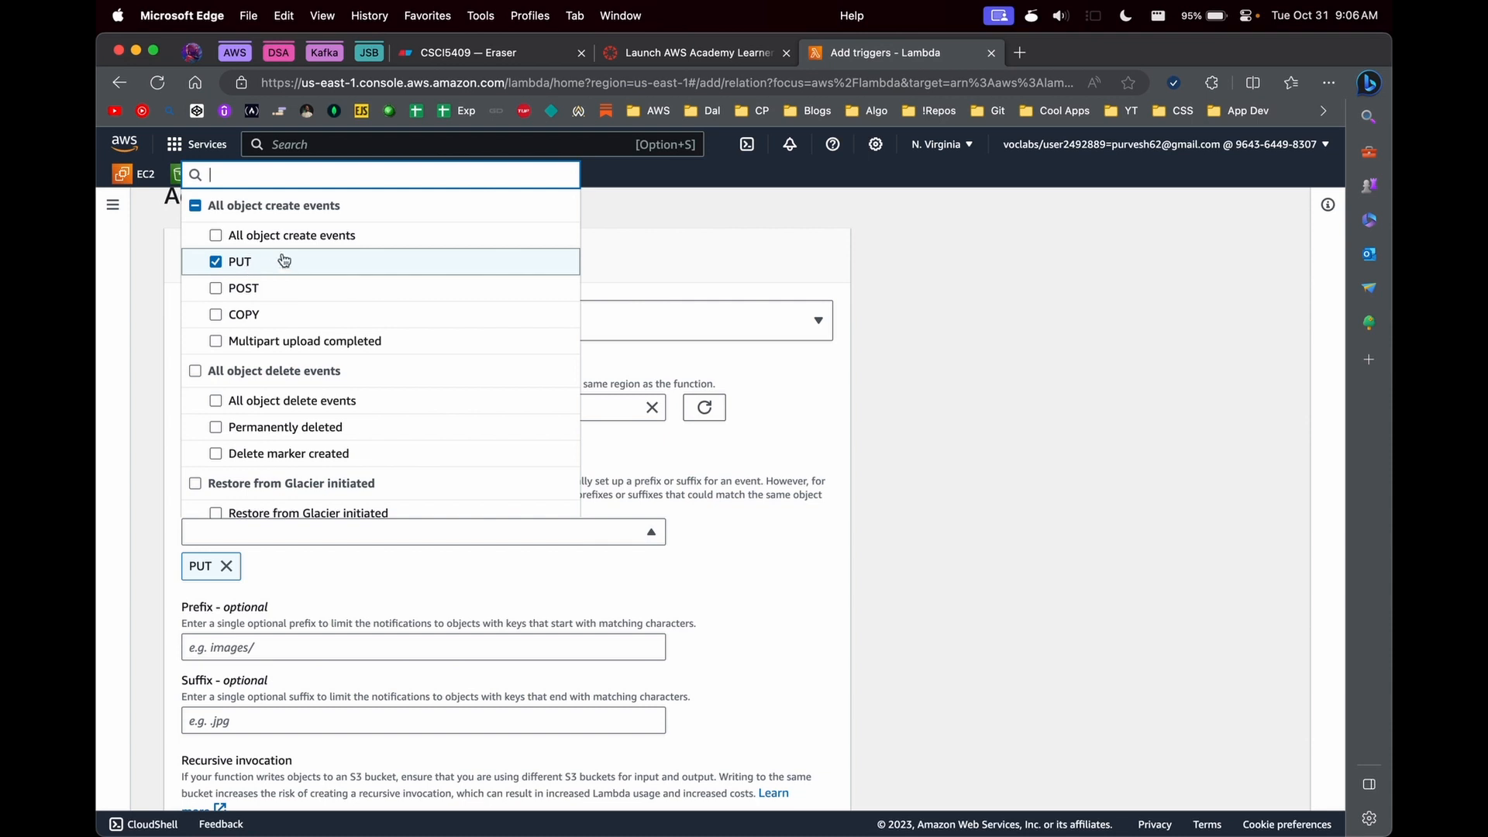
{"action": "scroll", "coordinate": [768, 486], "scroll_direction": "down", "scroll_amount": 1}
{"action": "left_click", "coordinate": [769, 487]}
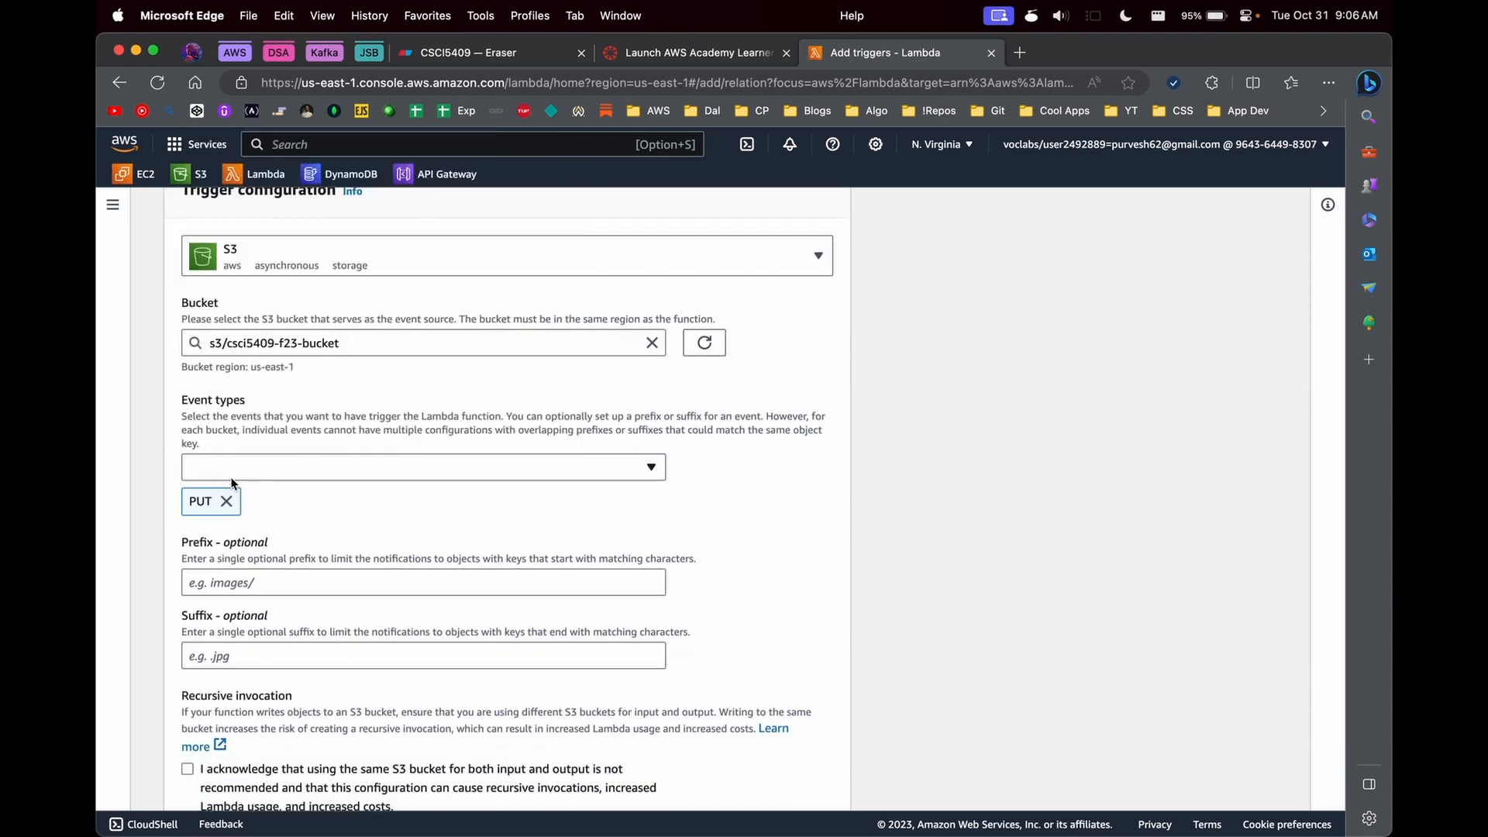
{"action": "scroll", "coordinate": [244, 513], "scroll_direction": "down", "scroll_amount": 2}
{"action": "scroll", "coordinate": [237, 587], "scroll_direction": "down", "scroll_amount": 1}
{"action": "left_click", "coordinate": [294, 640]}
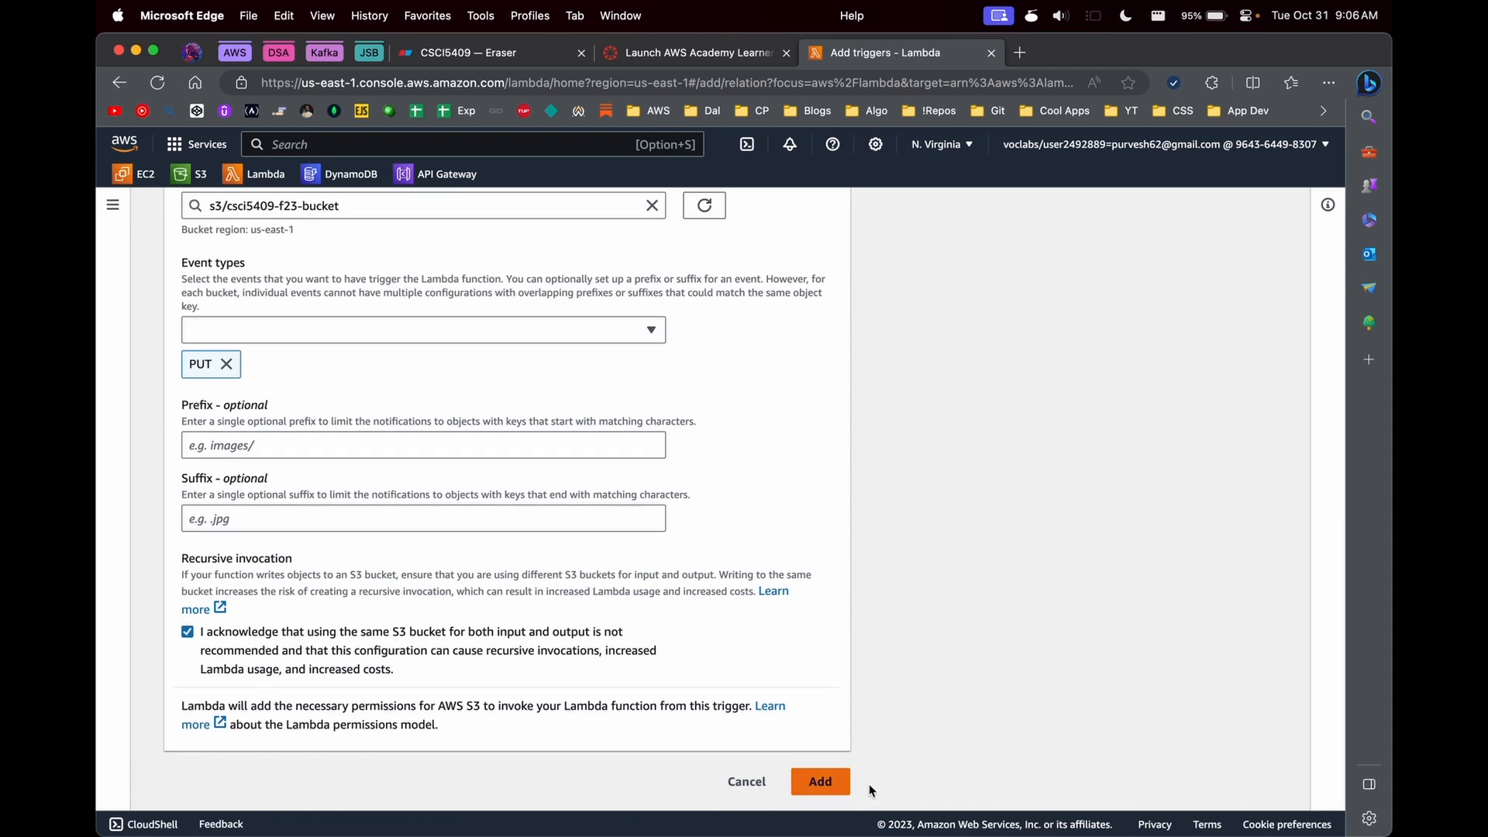
{"action": "left_click", "coordinate": [820, 781]}
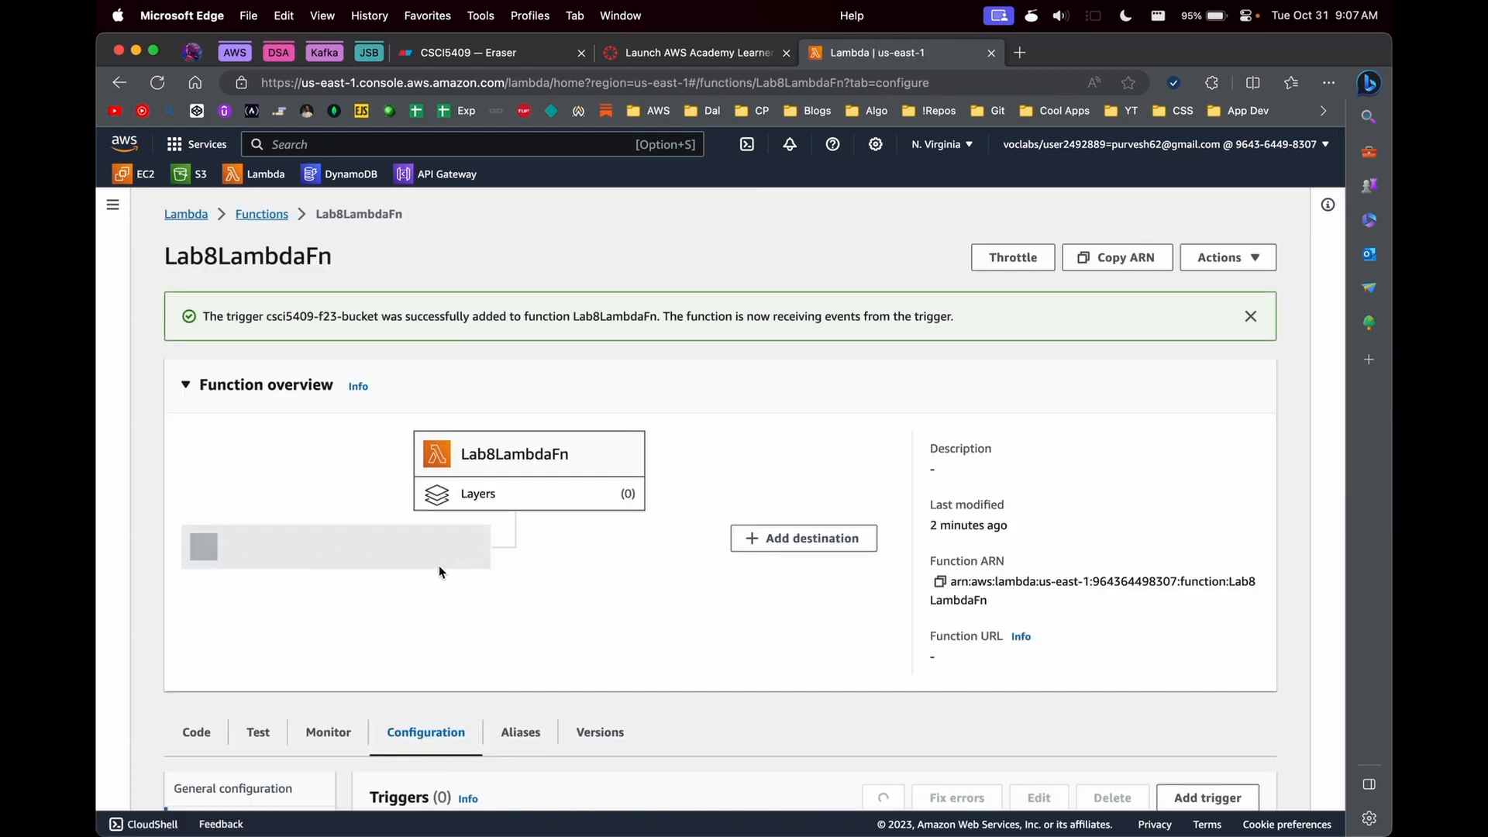
- Examine the function's S3 trigger in the configuration and overview, and the event parameter of lambda_handler in the code
{"action": "scroll", "coordinate": [384, 585], "scroll_direction": "down", "scroll_amount": 1}
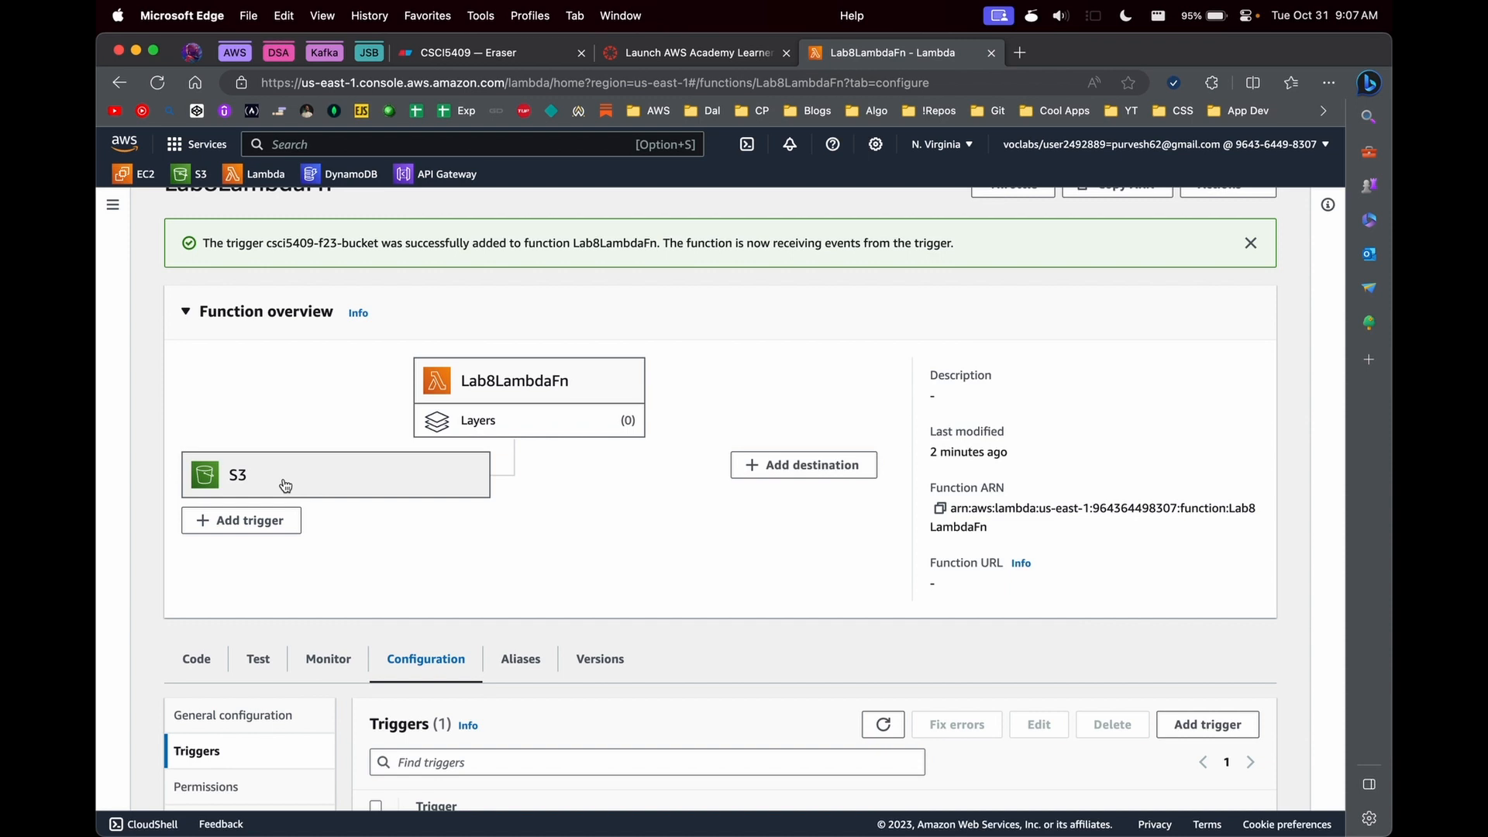
{"action": "scroll", "coordinate": [532, 380], "scroll_direction": "down", "scroll_amount": 4}
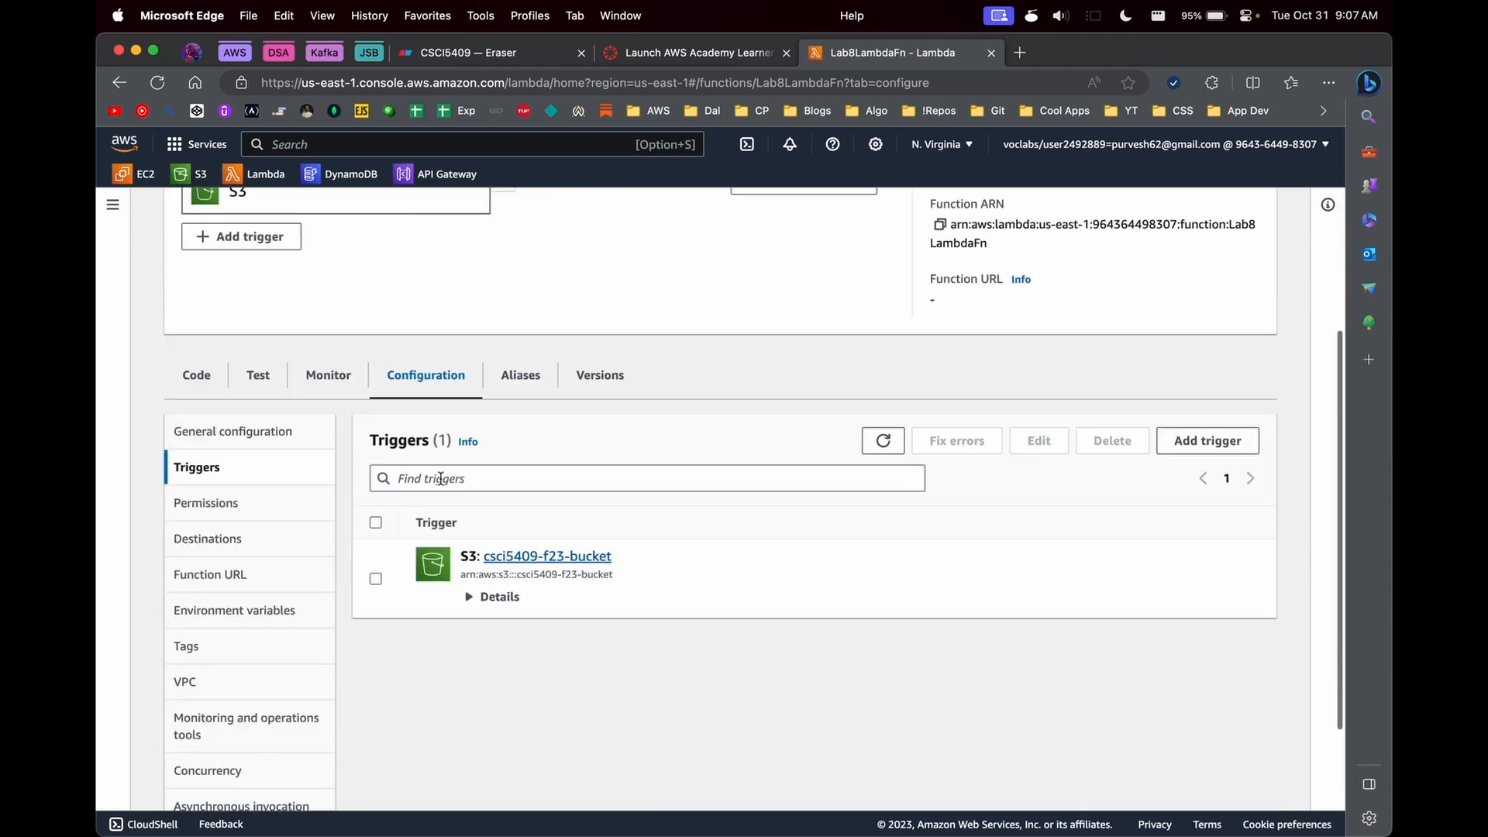
{"action": "left_click", "coordinate": [196, 375]}
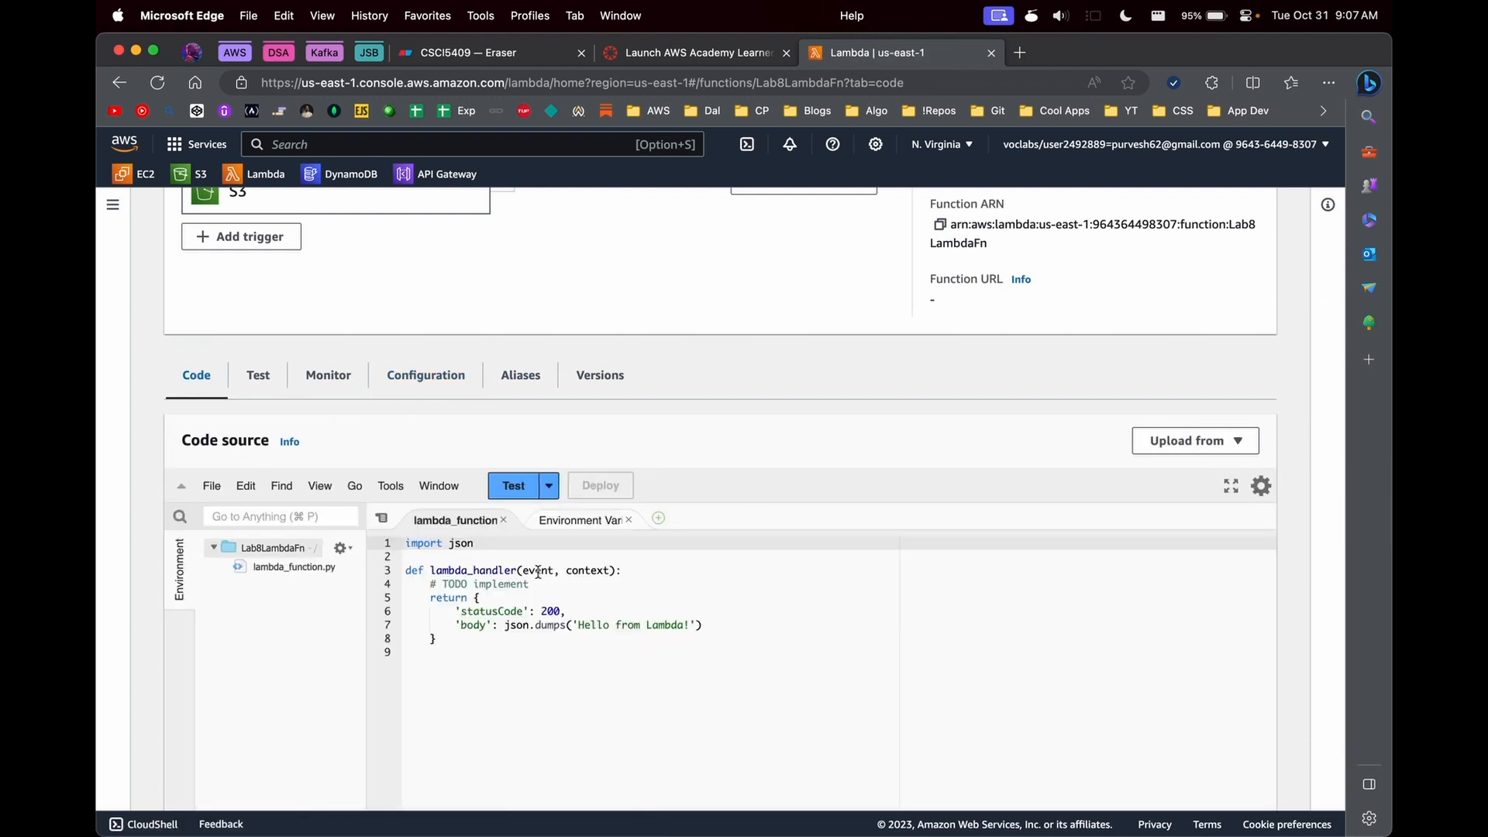
{"action": "double_click", "coordinate": [538, 571]}
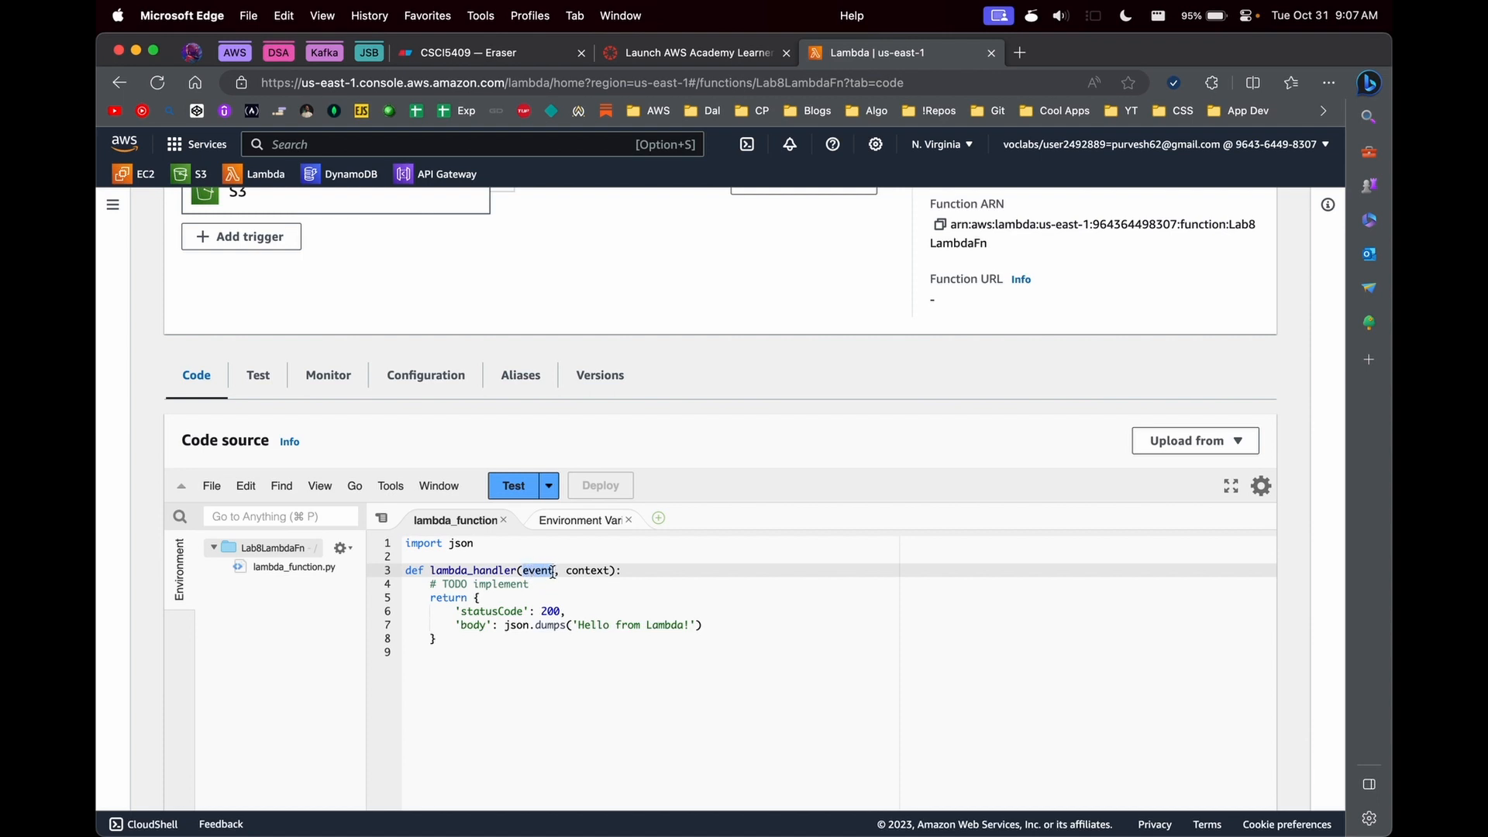
{"action": "scroll", "coordinate": [549, 571], "scroll_direction": "up", "scroll_amount": 3}
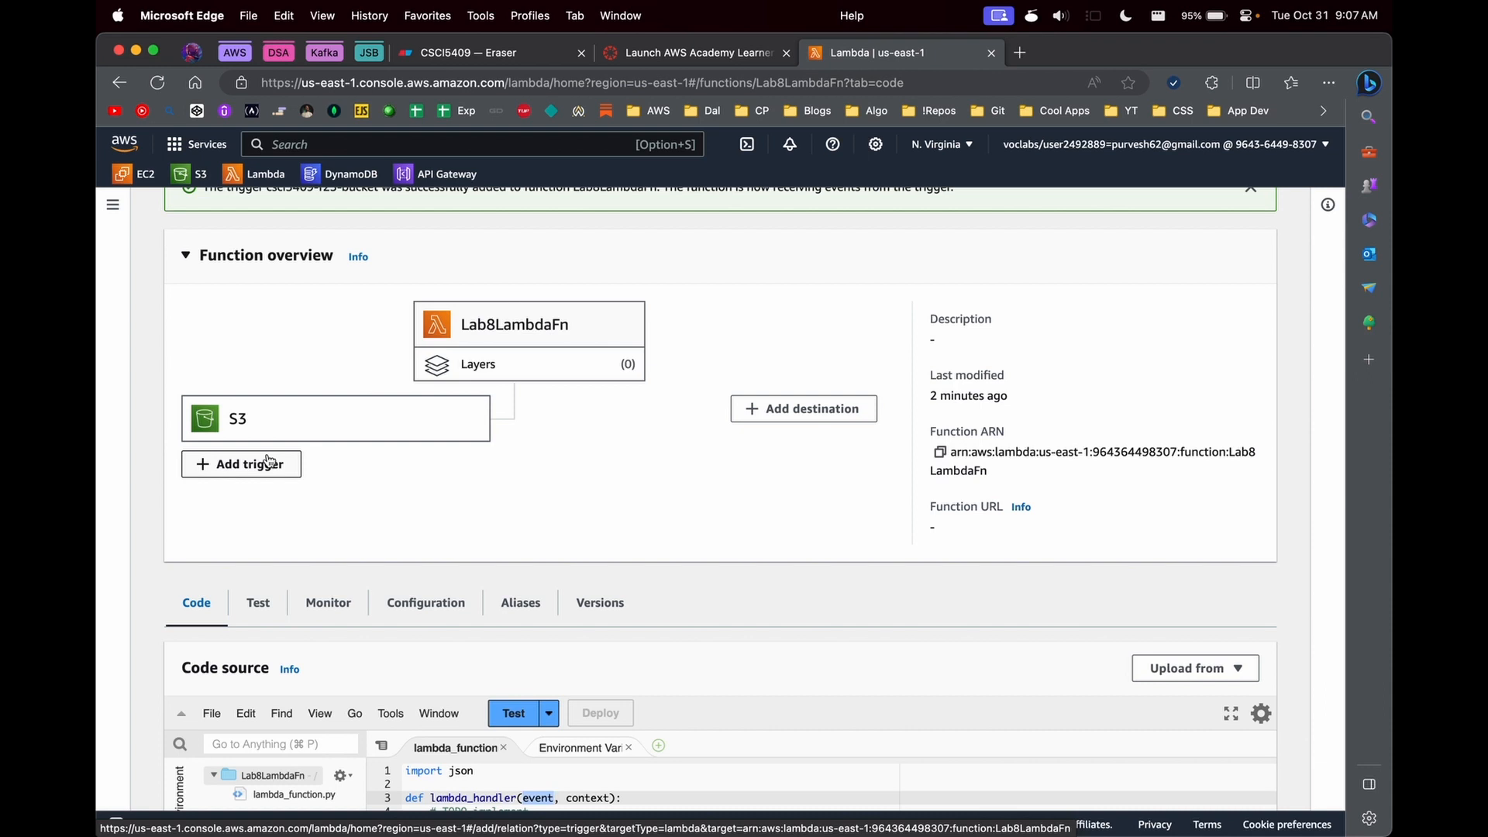
{"action": "scroll", "coordinate": [496, 454], "scroll_direction": "down", "scroll_amount": 2}
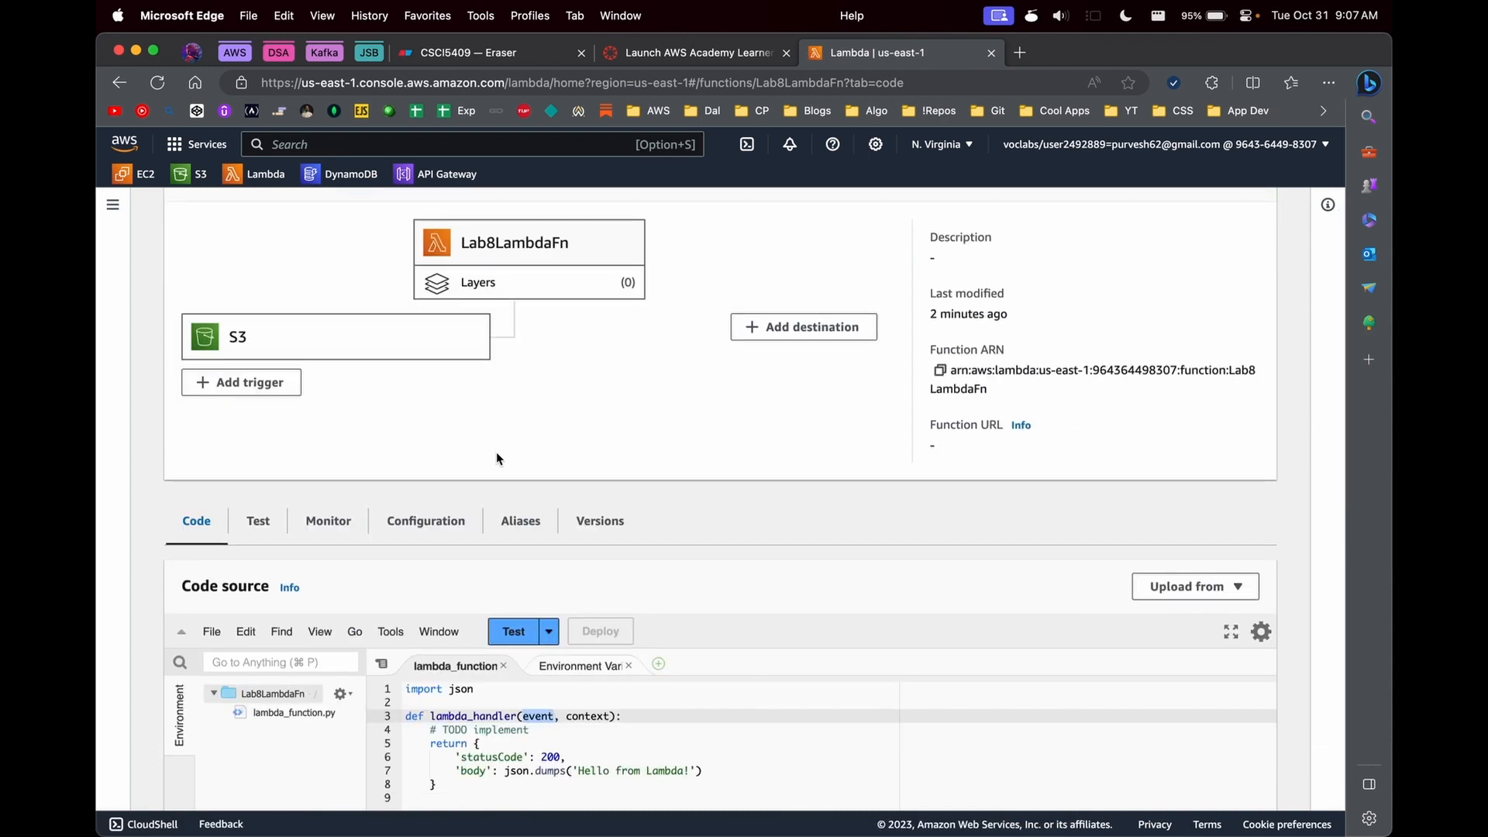
{"action": "scroll", "coordinate": [496, 457], "scroll_direction": "up", "scroll_amount": 1}
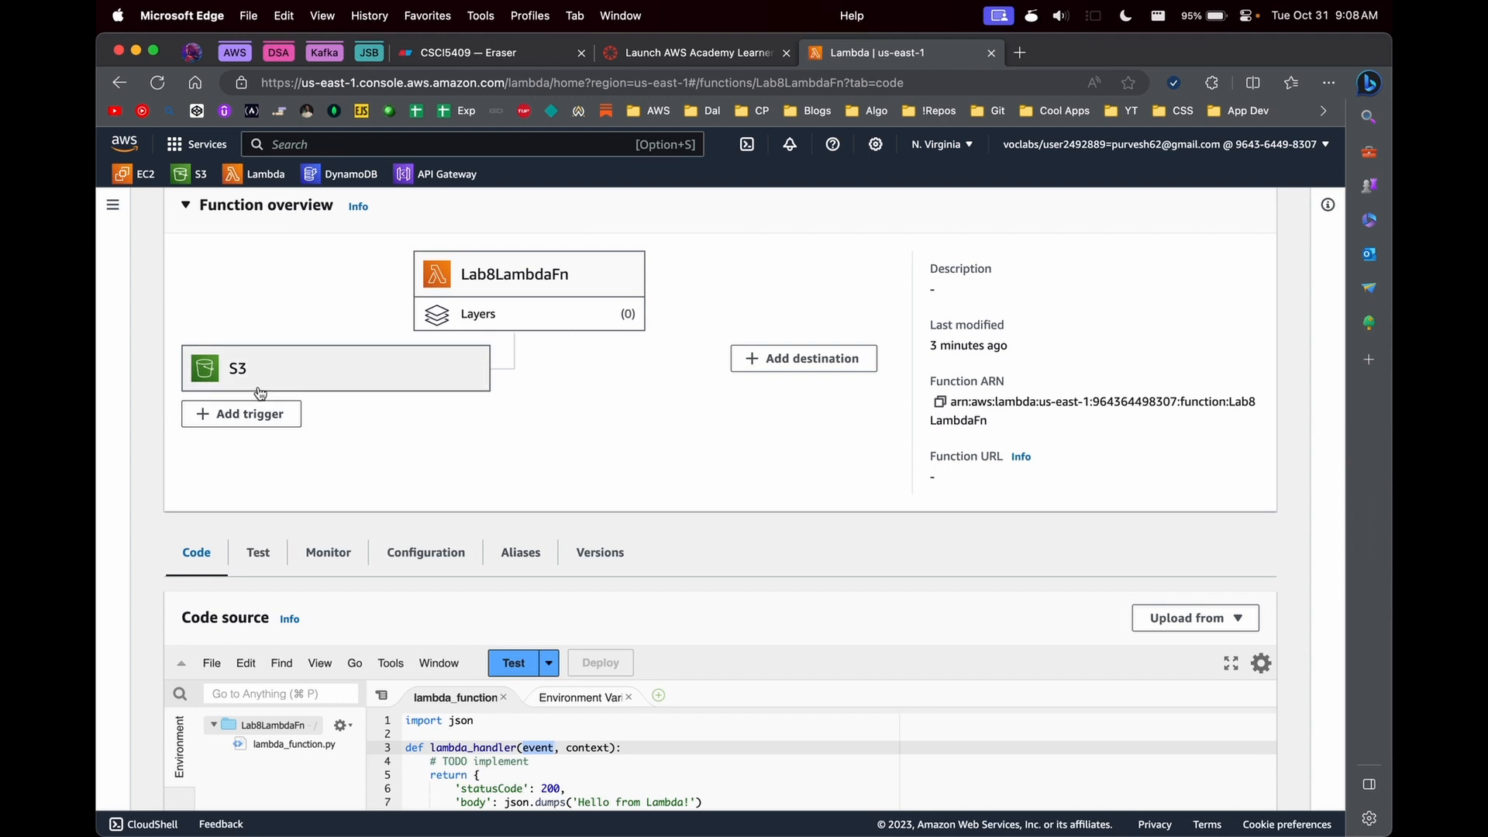
{"action": "scroll", "coordinate": [341, 537], "scroll_direction": "down", "scroll_amount": 3}
{"action": "left_click", "coordinate": [617, 606]}
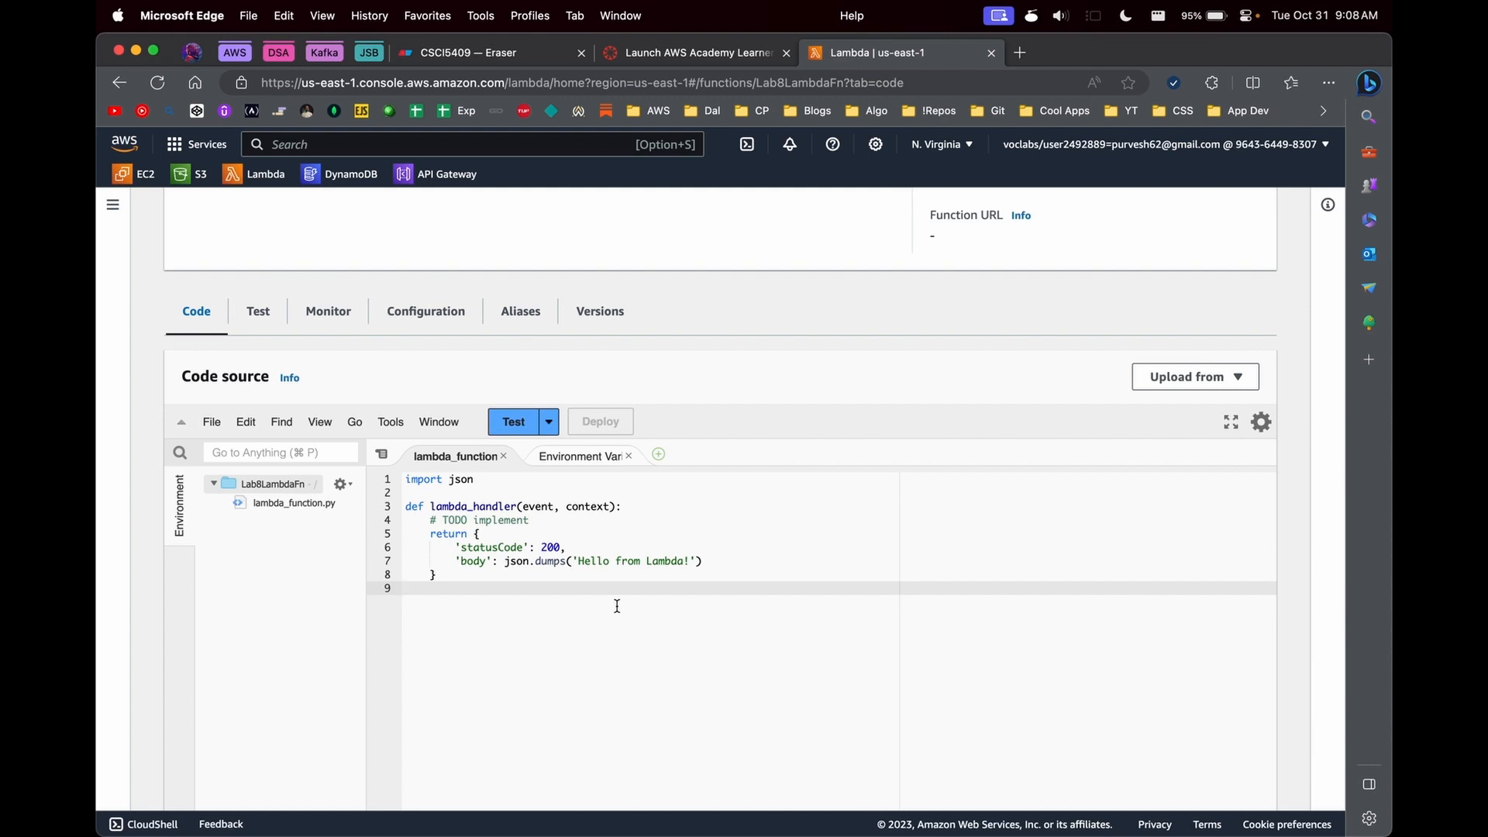
{"action": "scroll", "coordinate": [617, 606], "scroll_direction": "up", "scroll_amount": 5}
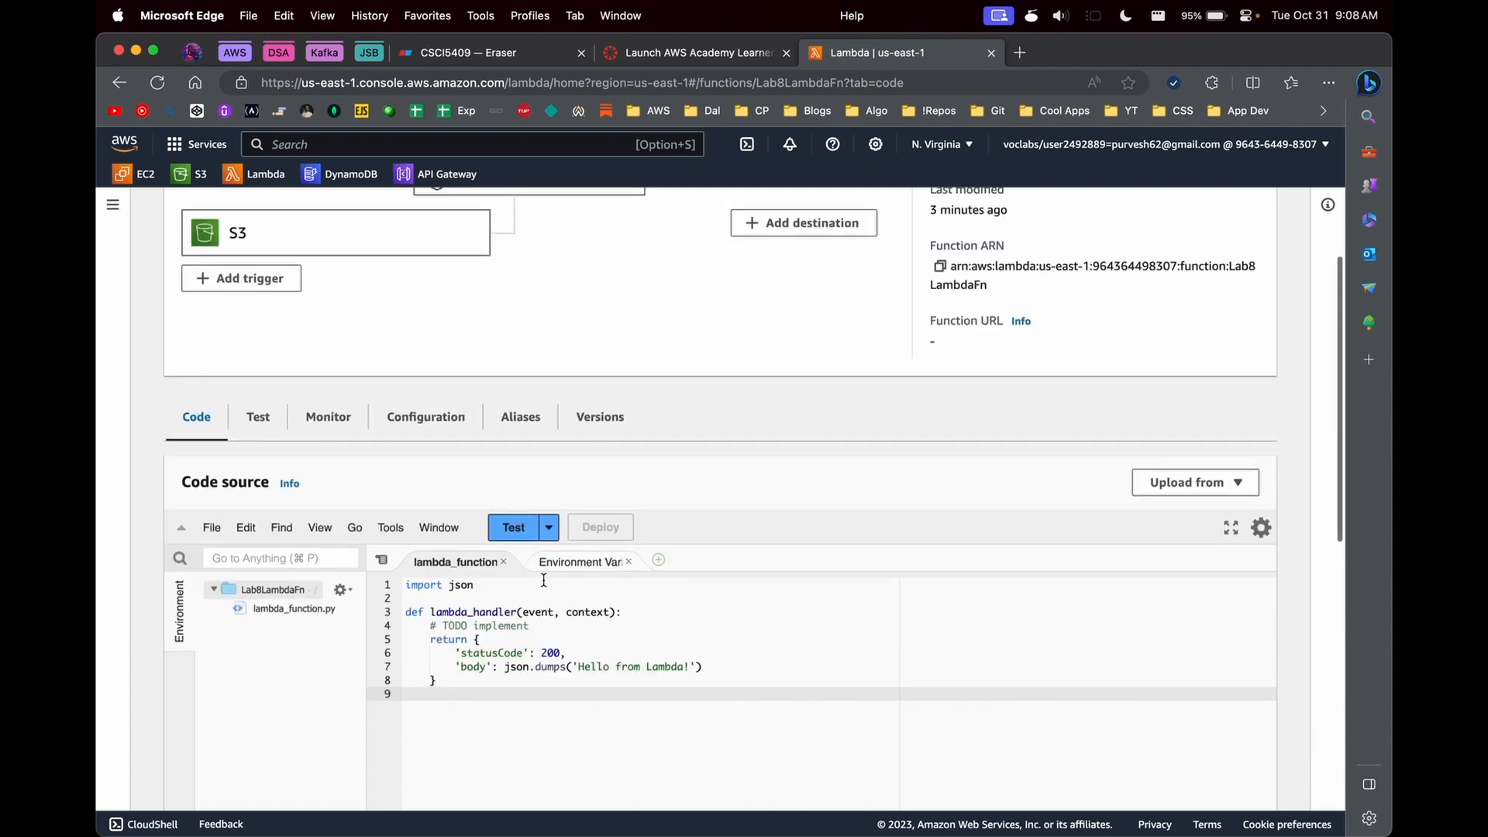
- Examine the destination's source, condition and type options, trying SQS queue as the type, and return to Lab8LambdaFn without saving
{"action": "left_click", "coordinate": [793, 370]}
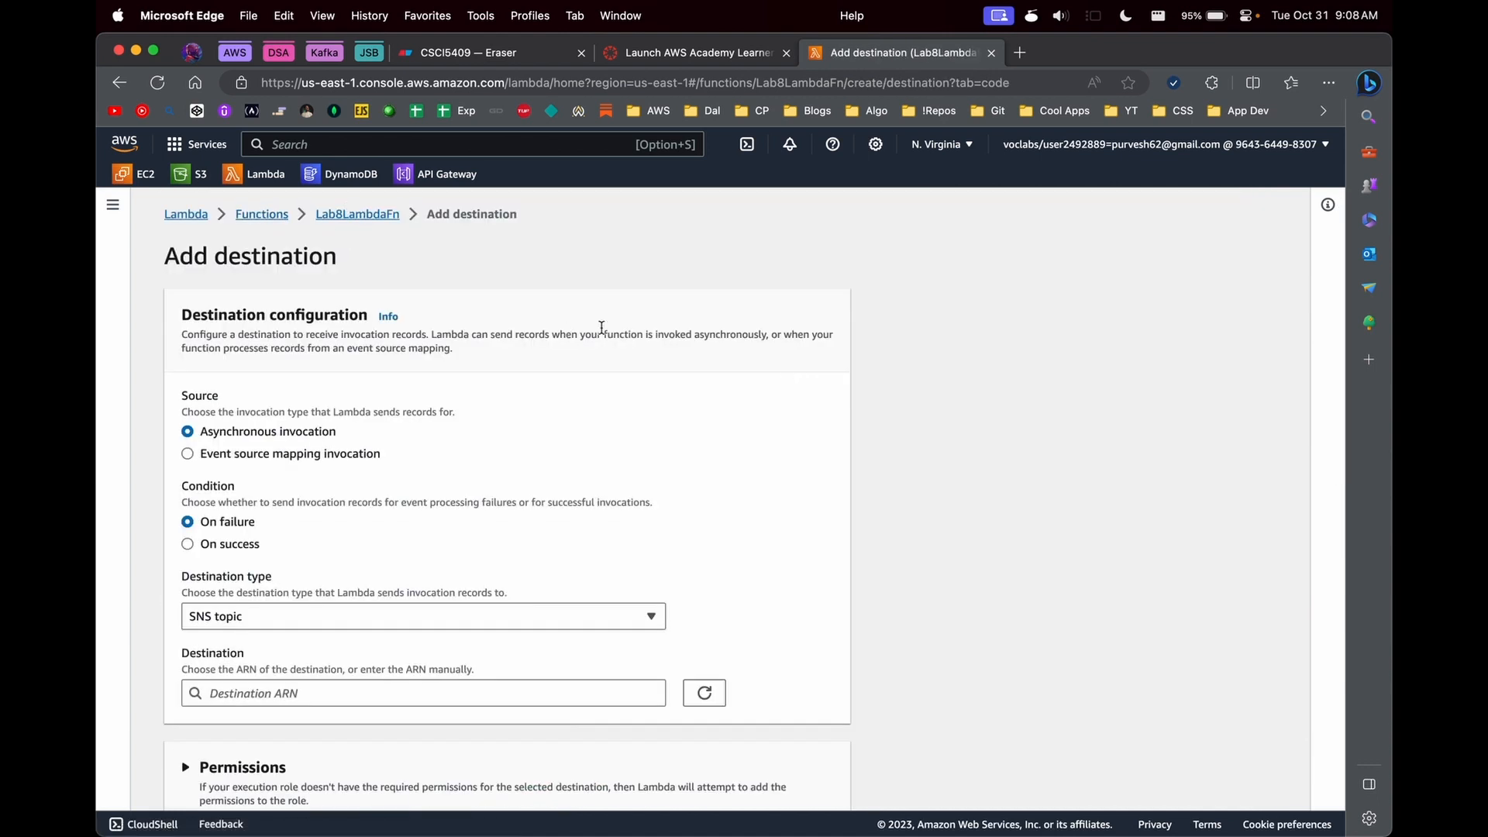
{"action": "left_click", "coordinate": [360, 214]}
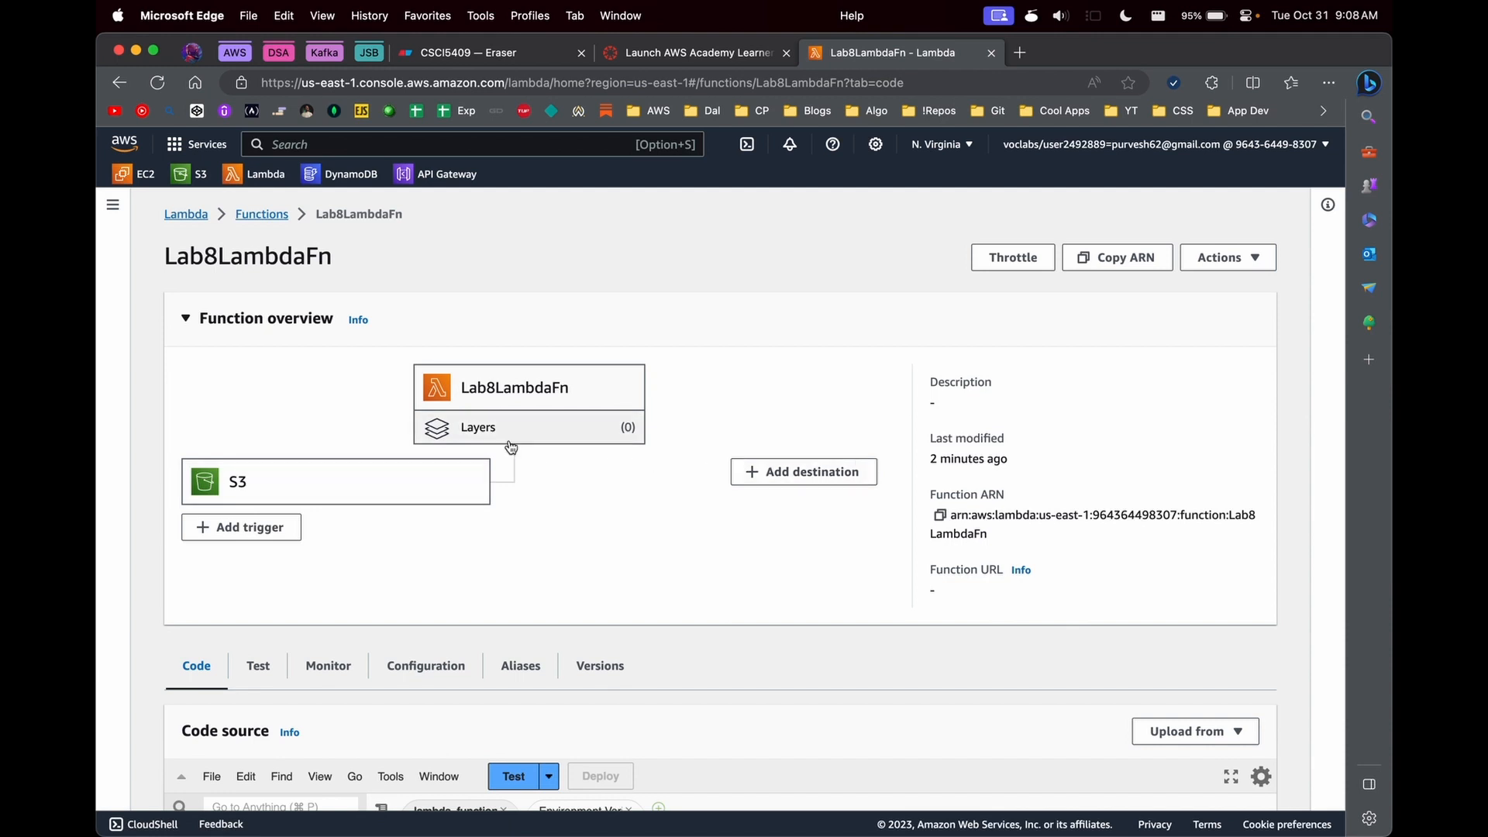
{"action": "left_click", "coordinate": [804, 473]}
{"action": "scroll", "coordinate": [389, 572], "scroll_direction": "down", "scroll_amount": 2}
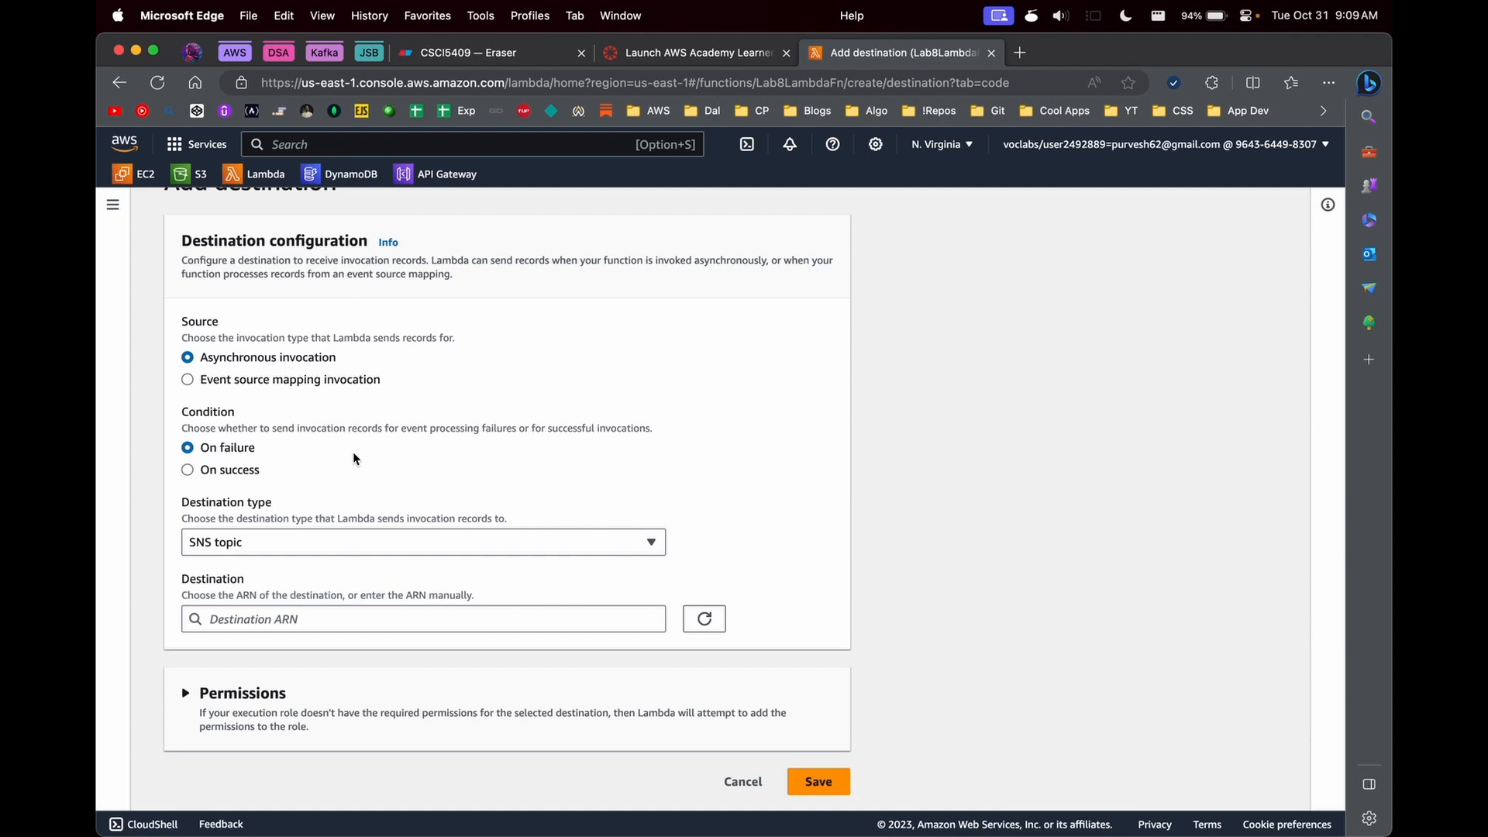
{"action": "scroll", "coordinate": [353, 459], "scroll_direction": "up", "scroll_amount": 2}
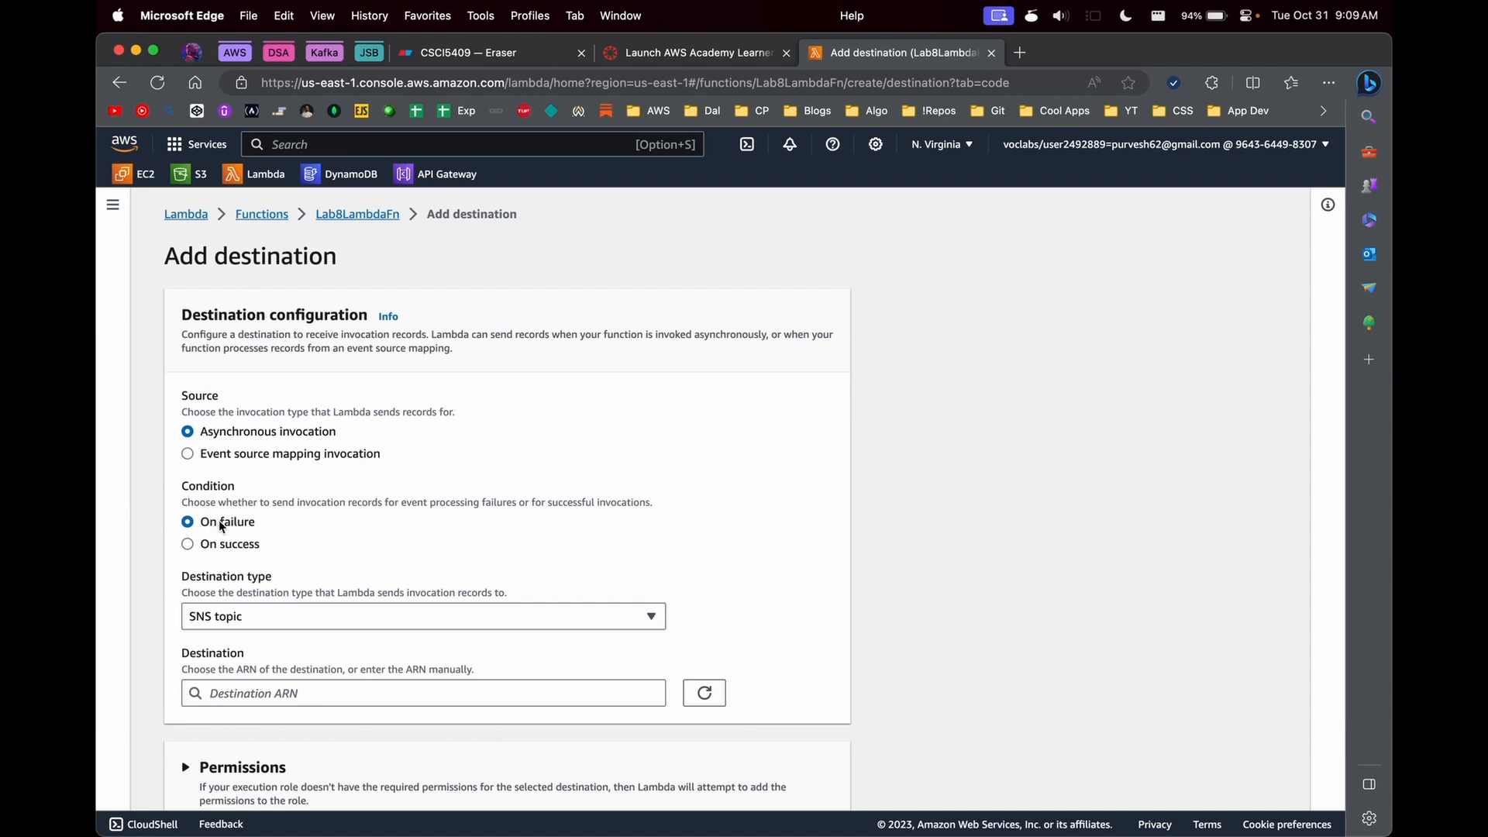
{"action": "left_click", "coordinate": [254, 620]}
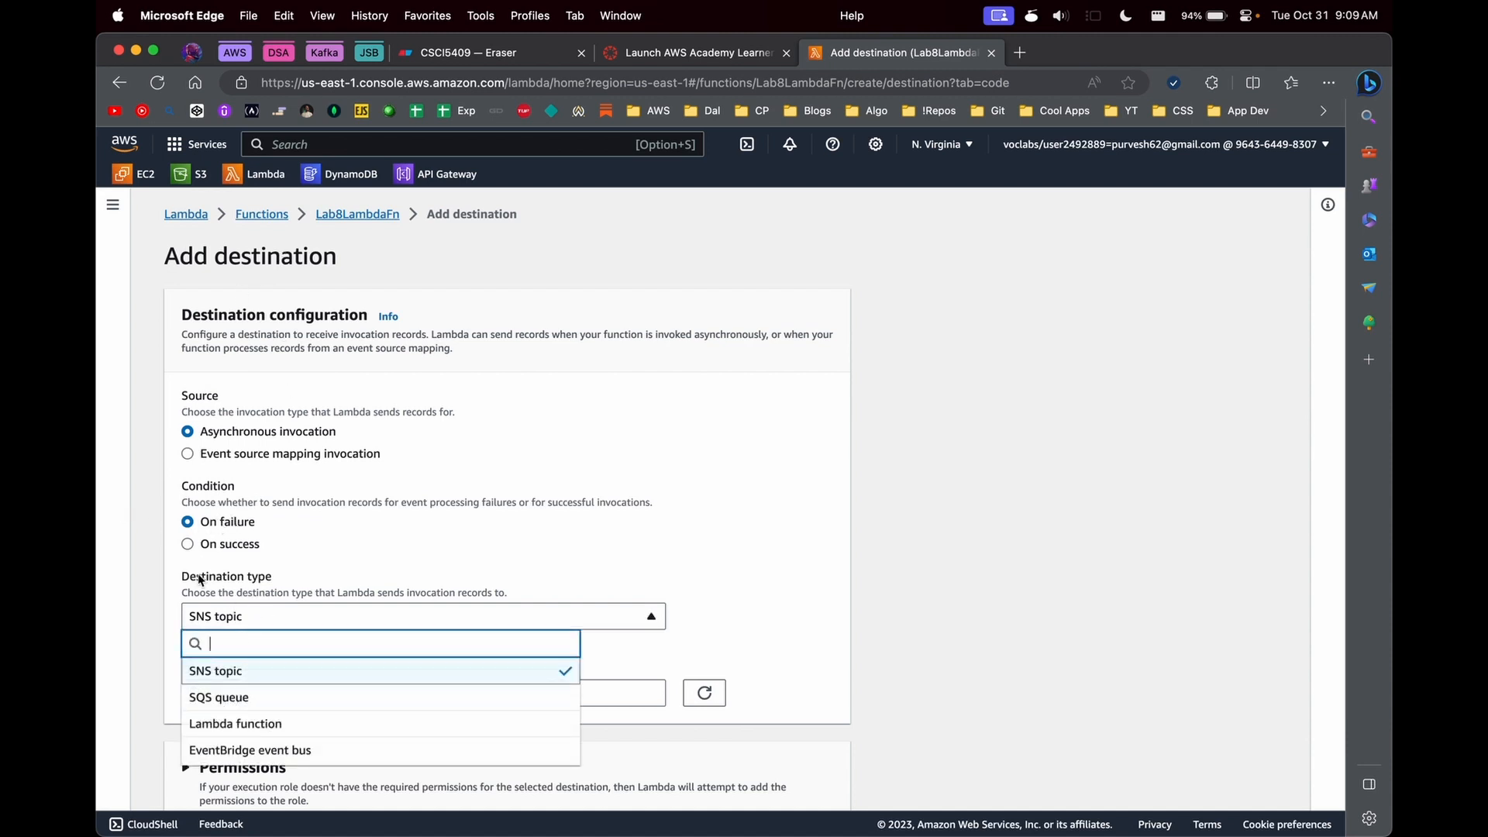
{"action": "left_click", "coordinate": [226, 701]}
{"action": "left_click", "coordinate": [303, 694]}
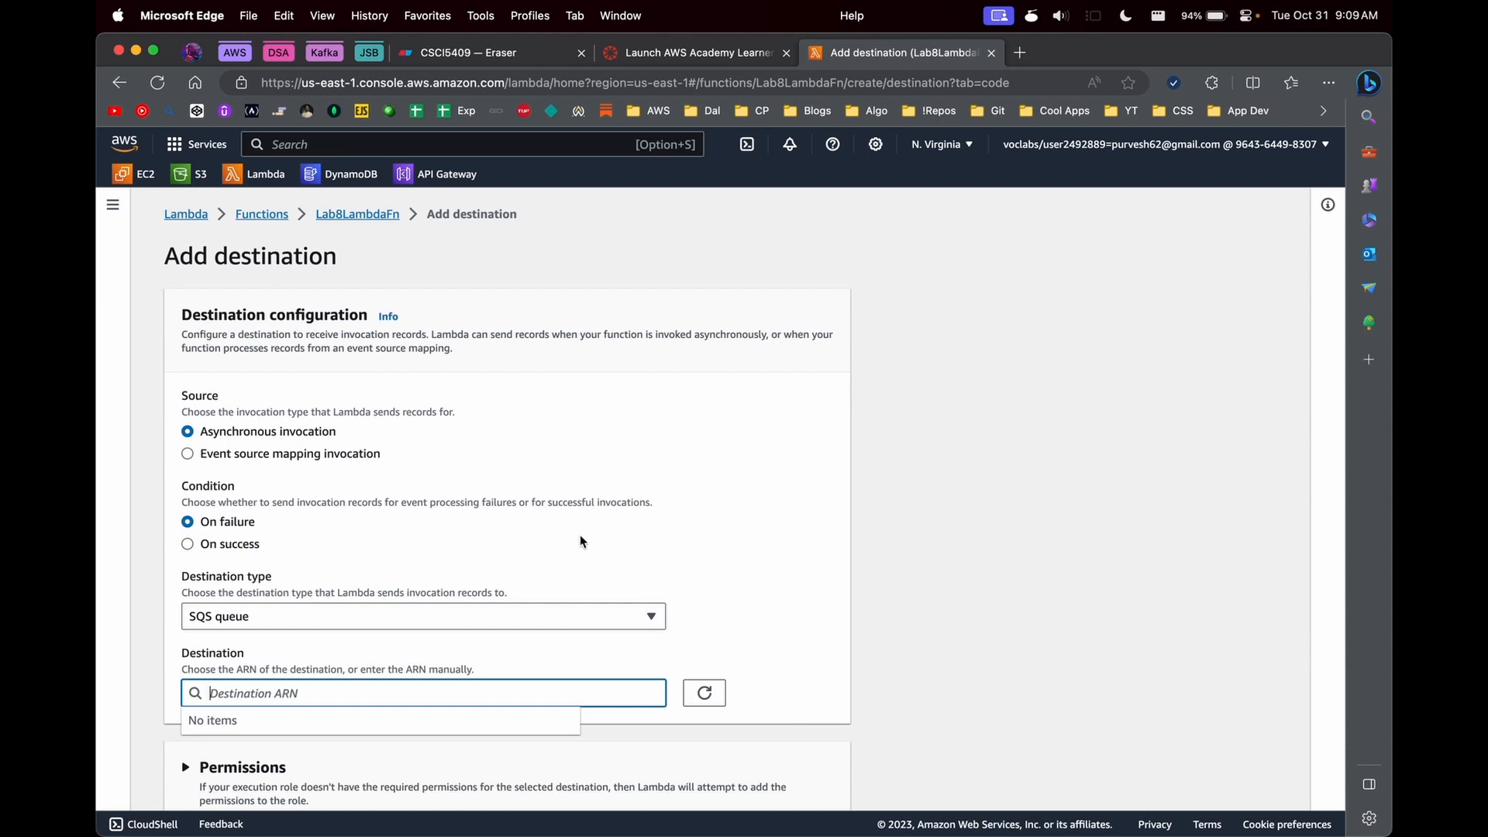
{"action": "left_click", "coordinate": [473, 616]}
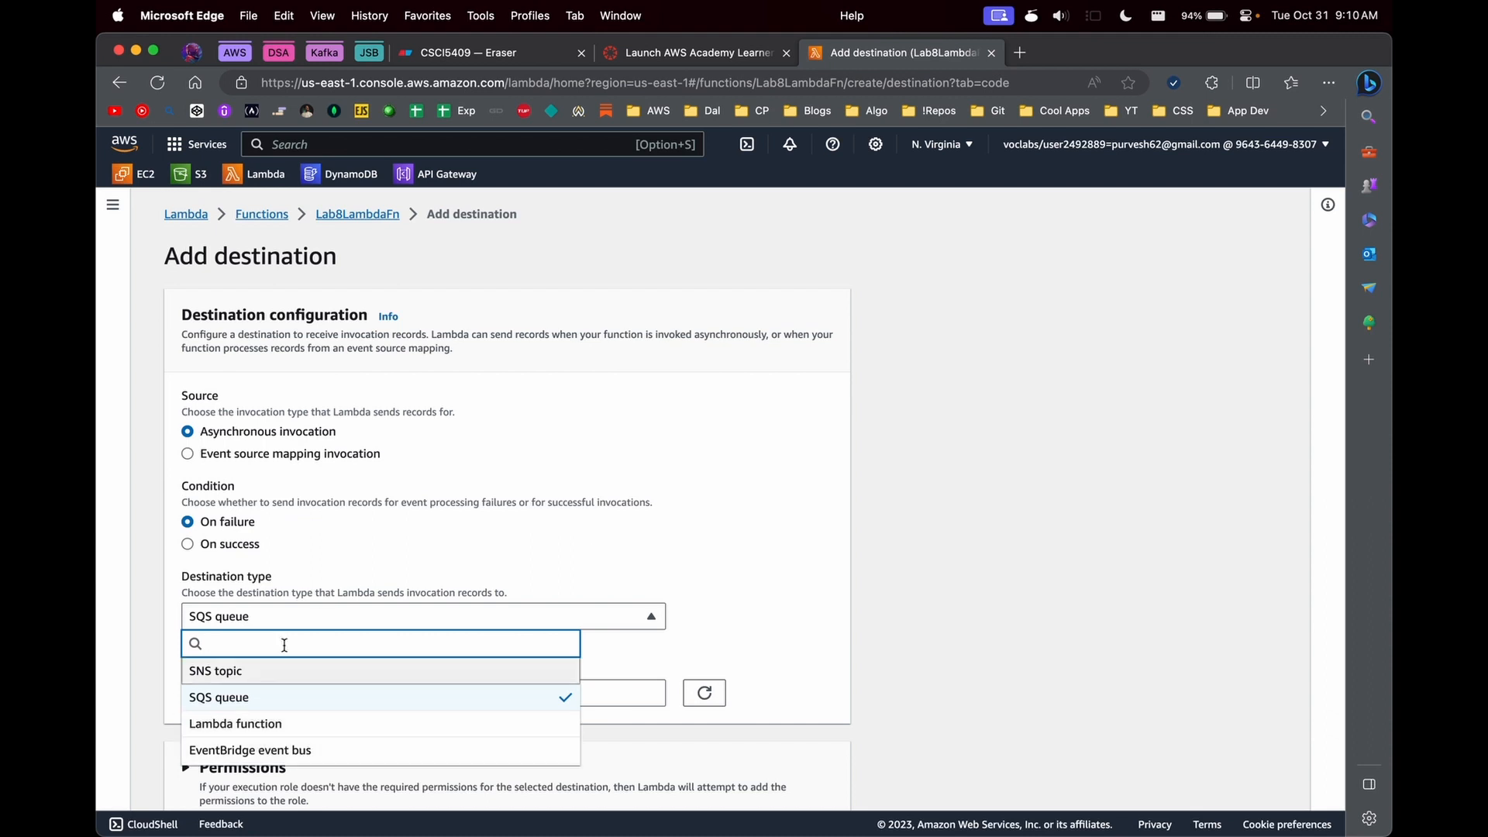
{"action": "left_click", "coordinate": [393, 211]}
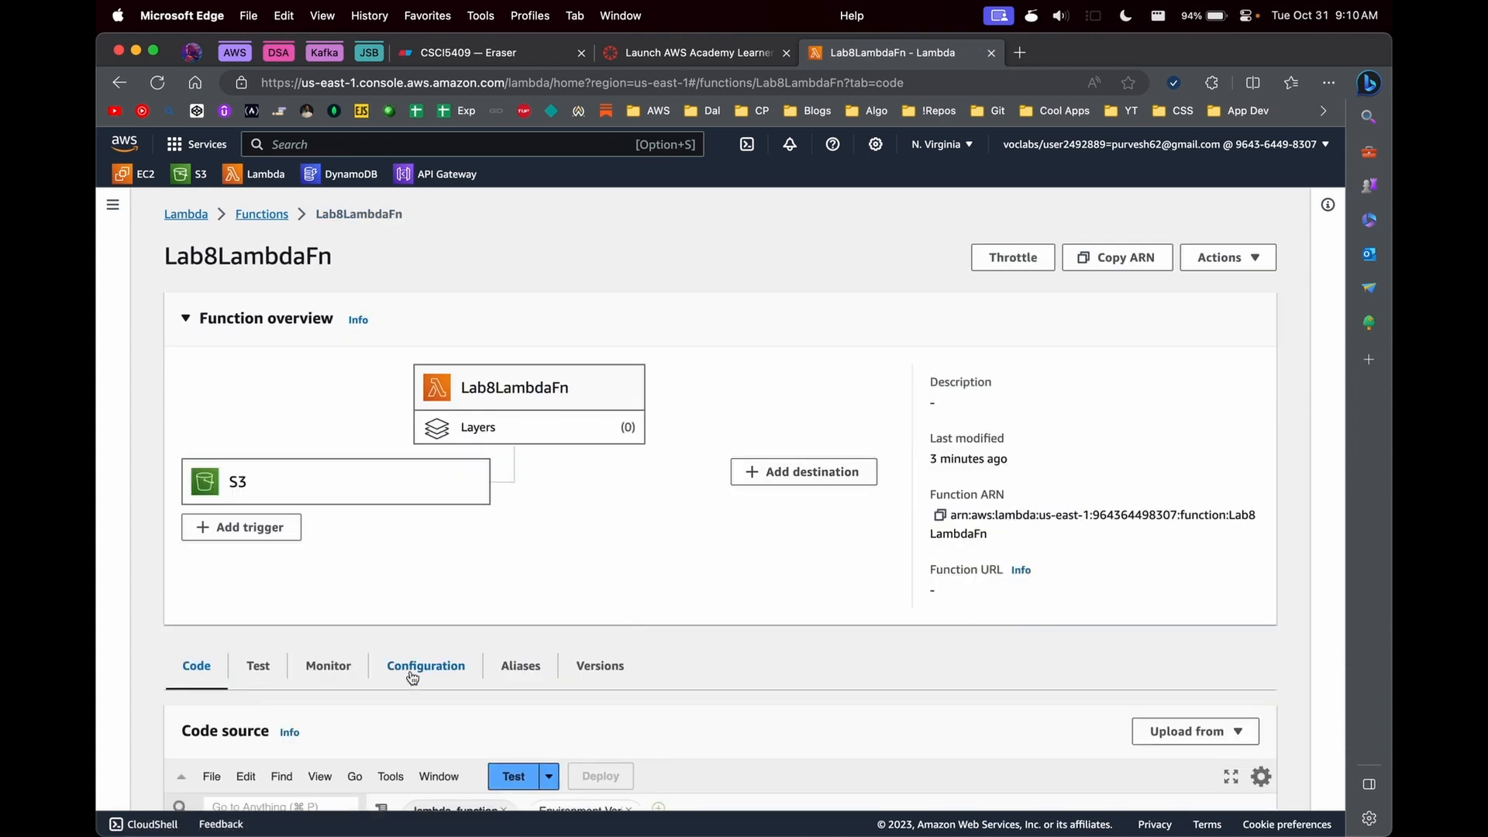
- Delete the S3 trigger for csci5409-f23-bucket from the configuration of Lab8LambdaFn
{"action": "scroll", "coordinate": [632, 524], "scroll_direction": "down", "scroll_amount": 2}
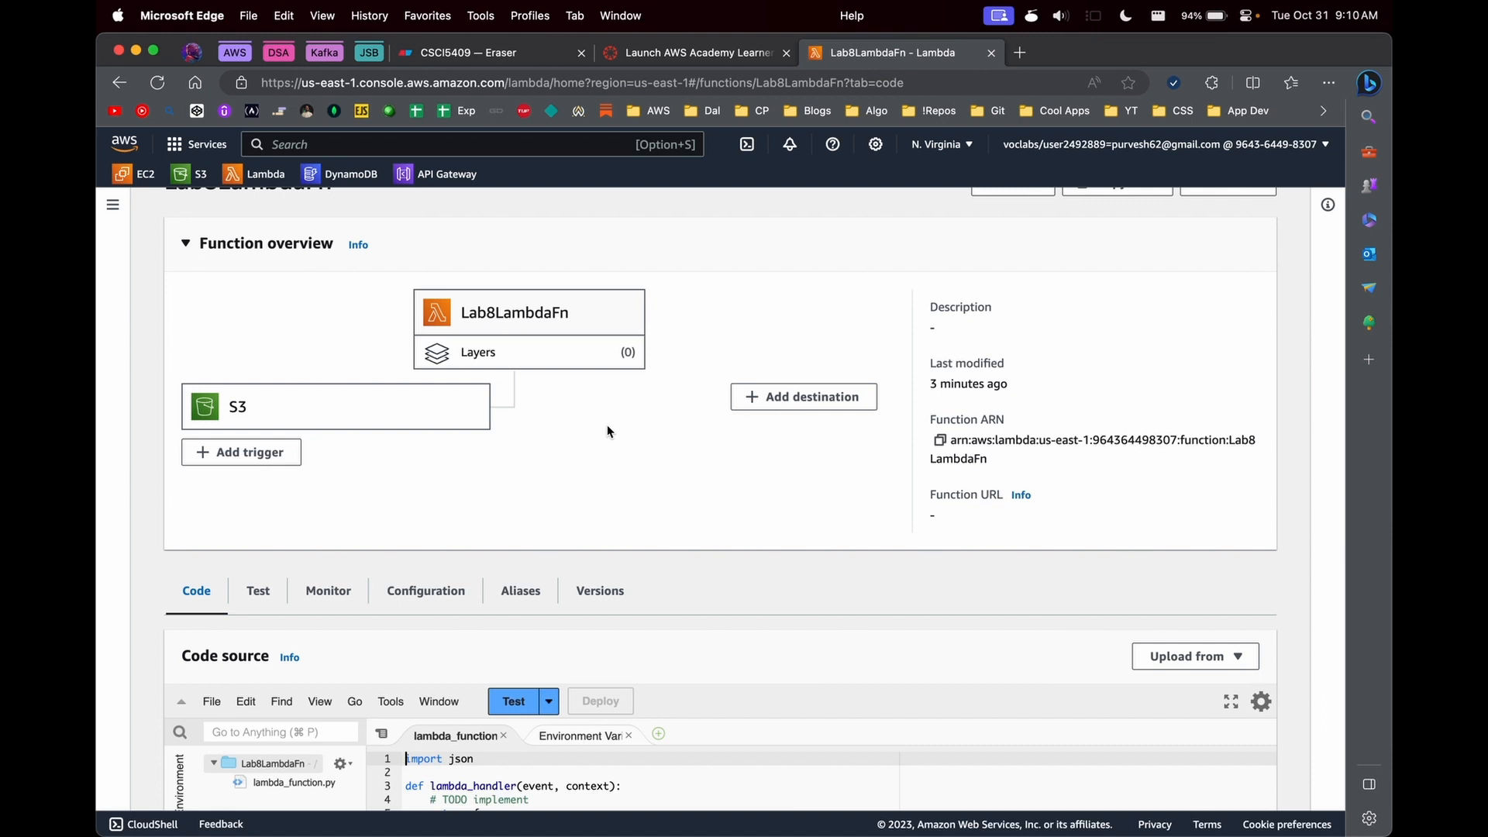
{"action": "left_click", "coordinate": [434, 601]}
{"action": "scroll", "coordinate": [443, 604], "scroll_direction": "down", "scroll_amount": 3}
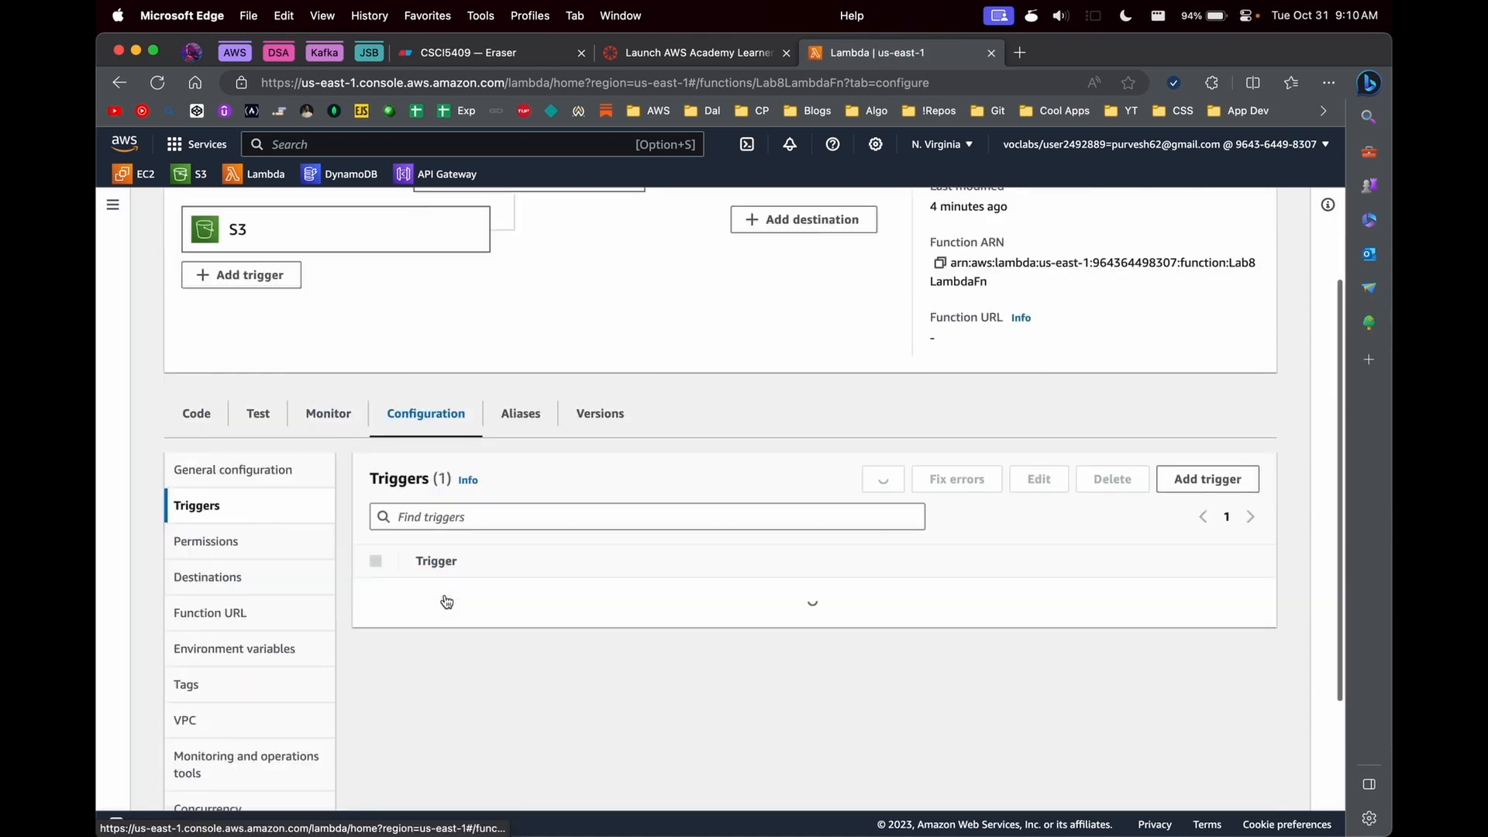
{"action": "left_click", "coordinate": [375, 597]}
{"action": "left_click", "coordinate": [1092, 463]}
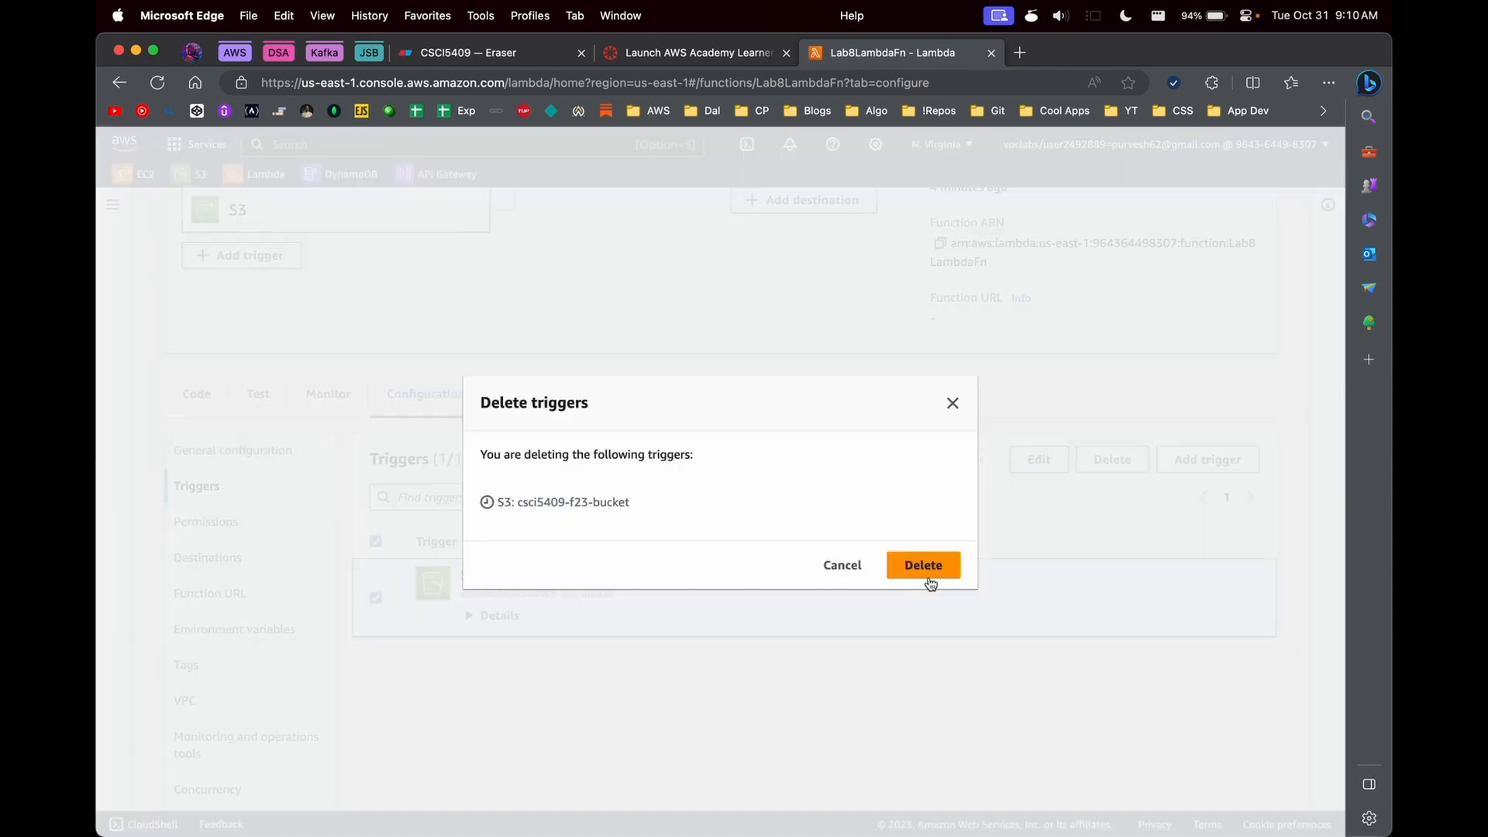
{"action": "left_click", "coordinate": [923, 567]}
{"action": "left_click", "coordinate": [911, 568]}
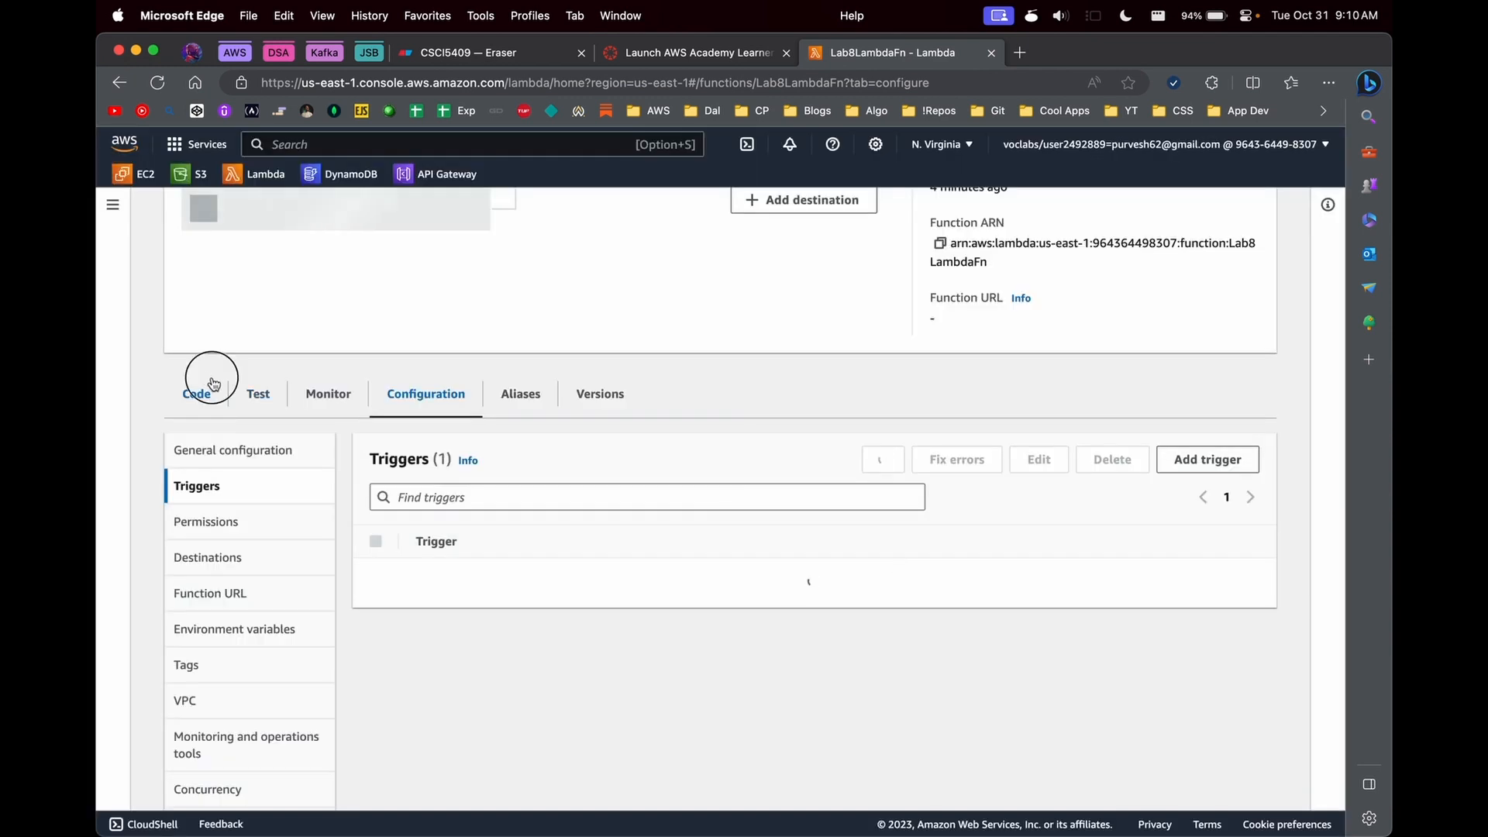
- Return to the function's code and add "import requests" below "import json" in lambda_function.py
{"action": "left_click", "coordinate": [200, 392]}
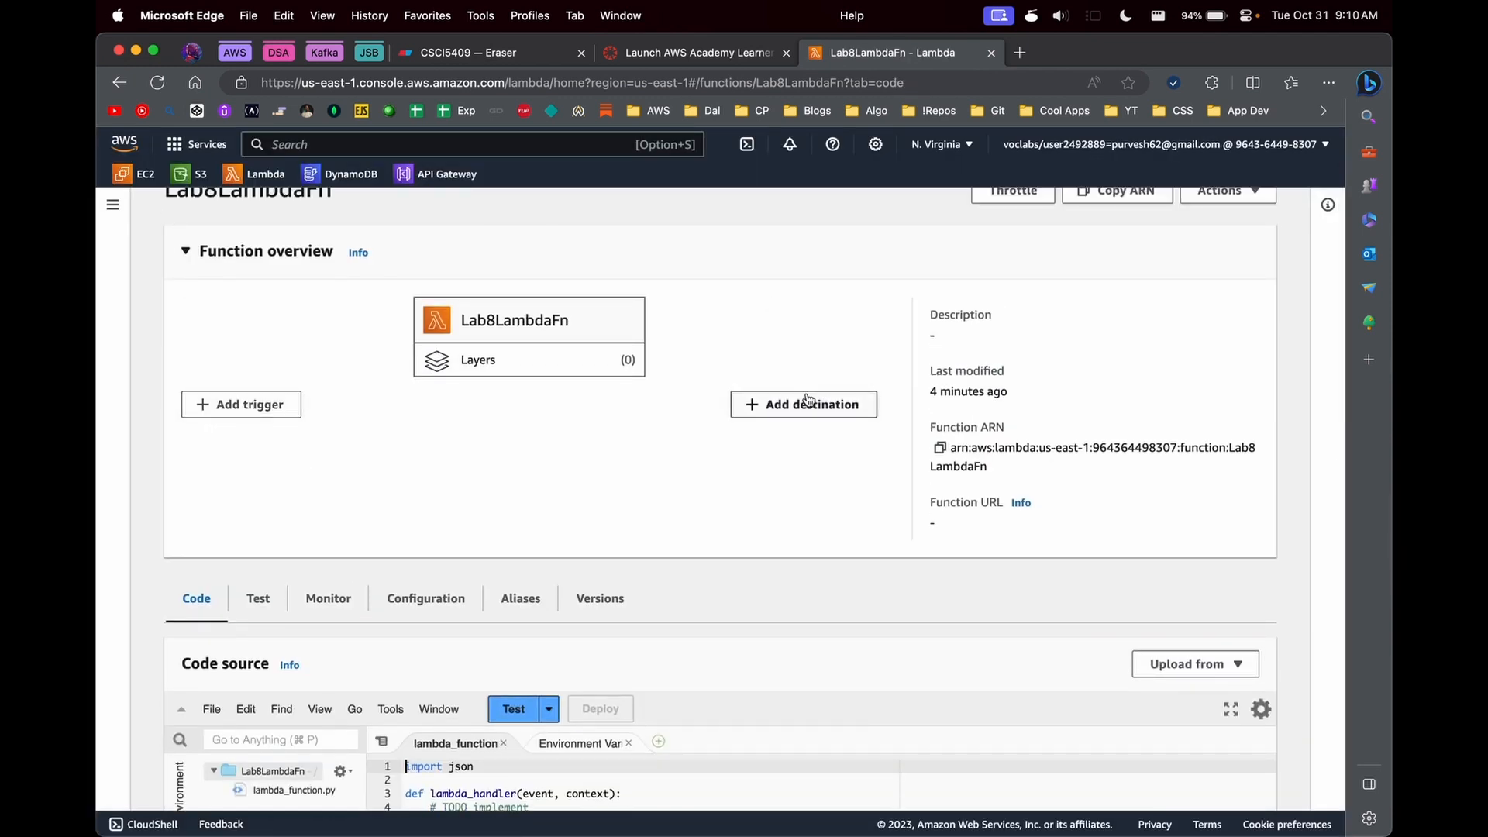
{"action": "scroll", "coordinate": [775, 394], "scroll_direction": "down", "scroll_amount": 2}
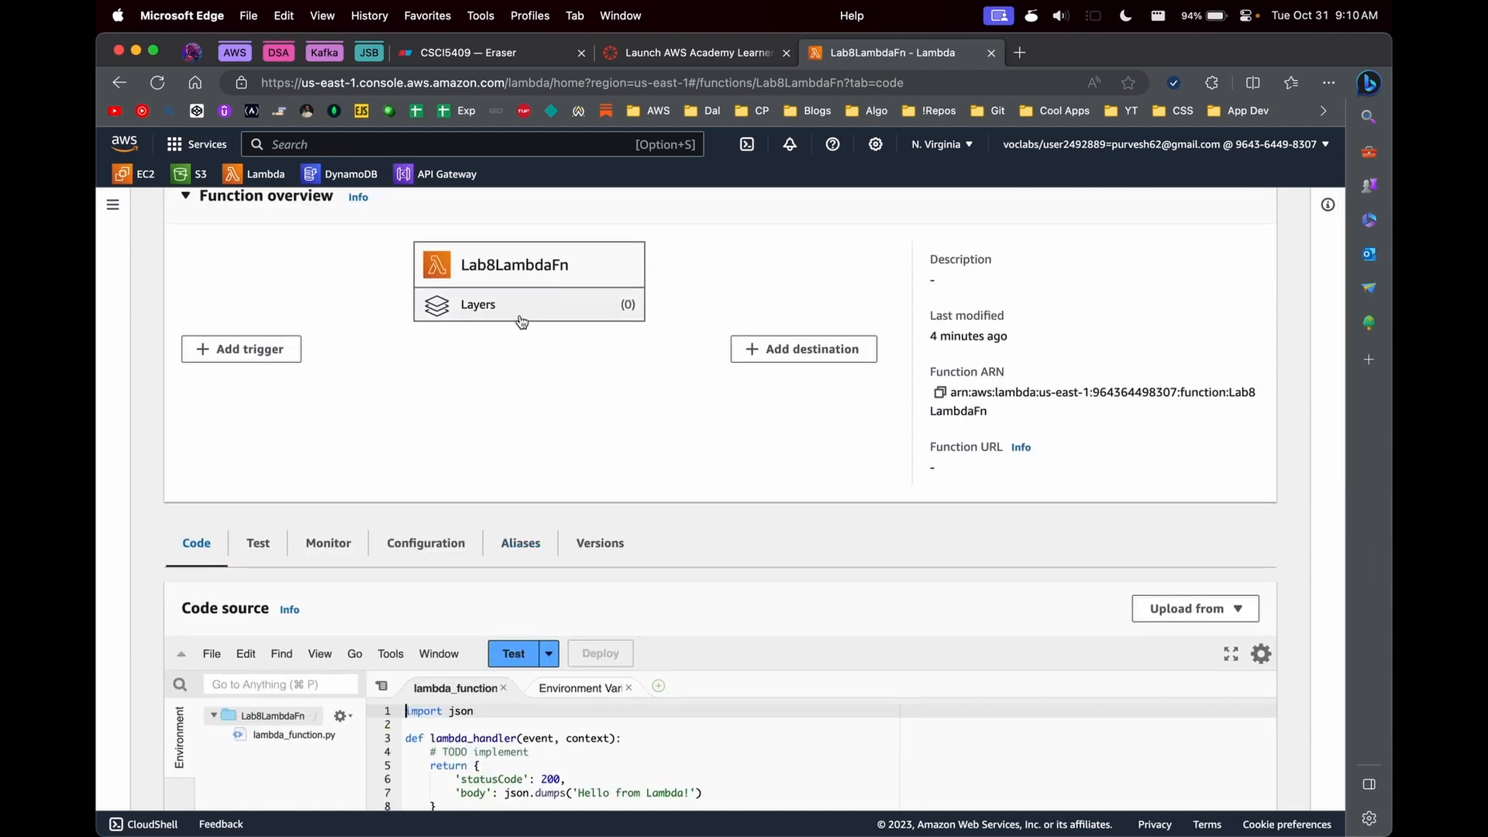
{"action": "scroll", "coordinate": [634, 481], "scroll_direction": "down", "scroll_amount": 4}
{"action": "left_click", "coordinate": [521, 580]}
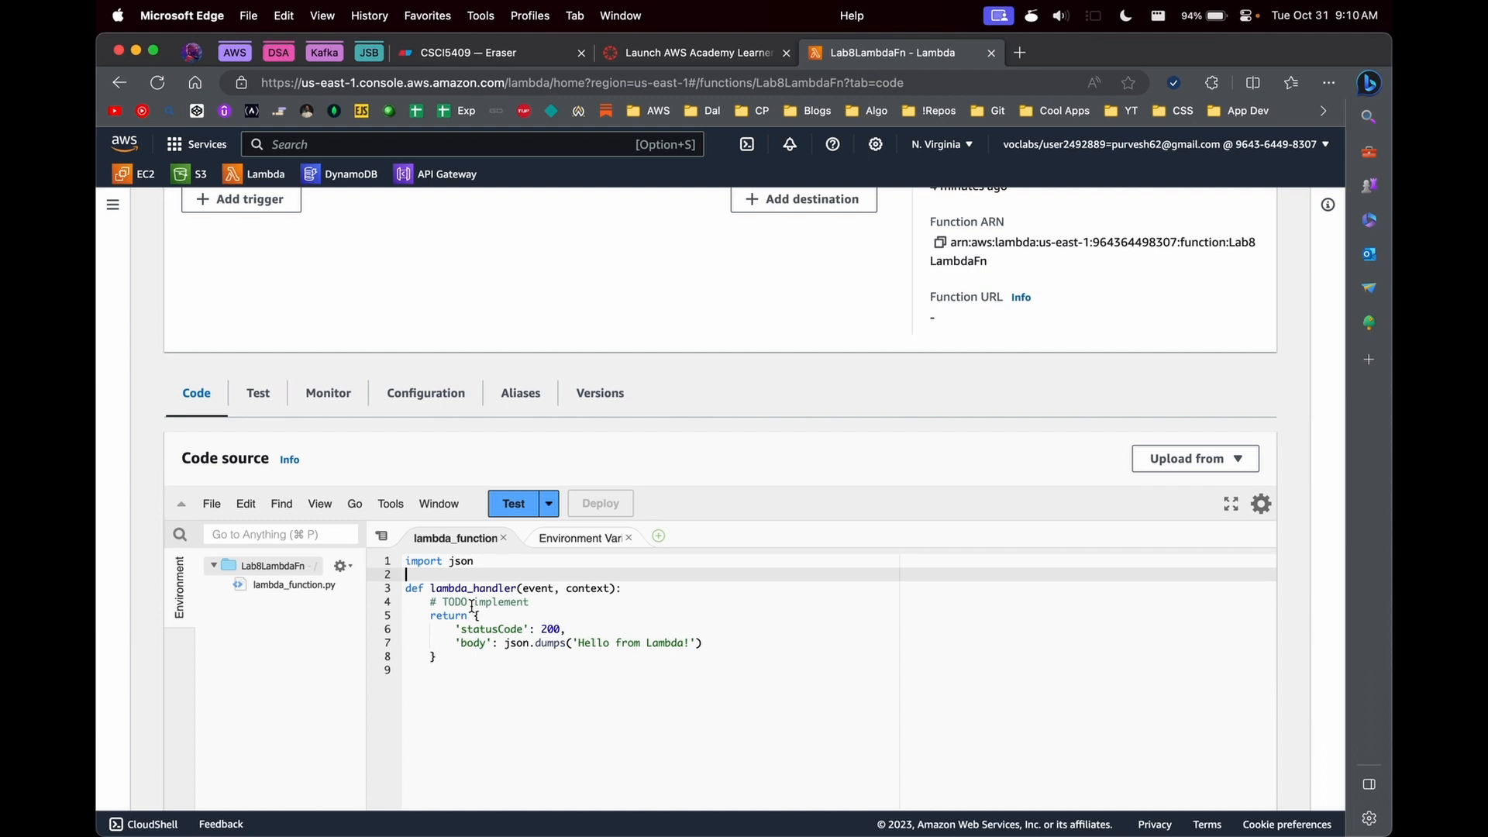
{"action": "type", "text": "import requests"}
{"action": "key", "text": "Return"}
- Add the line response = requests.get('API') before the return statement in lambda_handler and highlight the imported requests module
{"action": "key", "text": "Down"}
{"action": "key", "text": "Down"}
{"action": "key", "text": "End"}
{"action": "key", "text": "Return"}
{"action": "type", "text": "requests.get("}
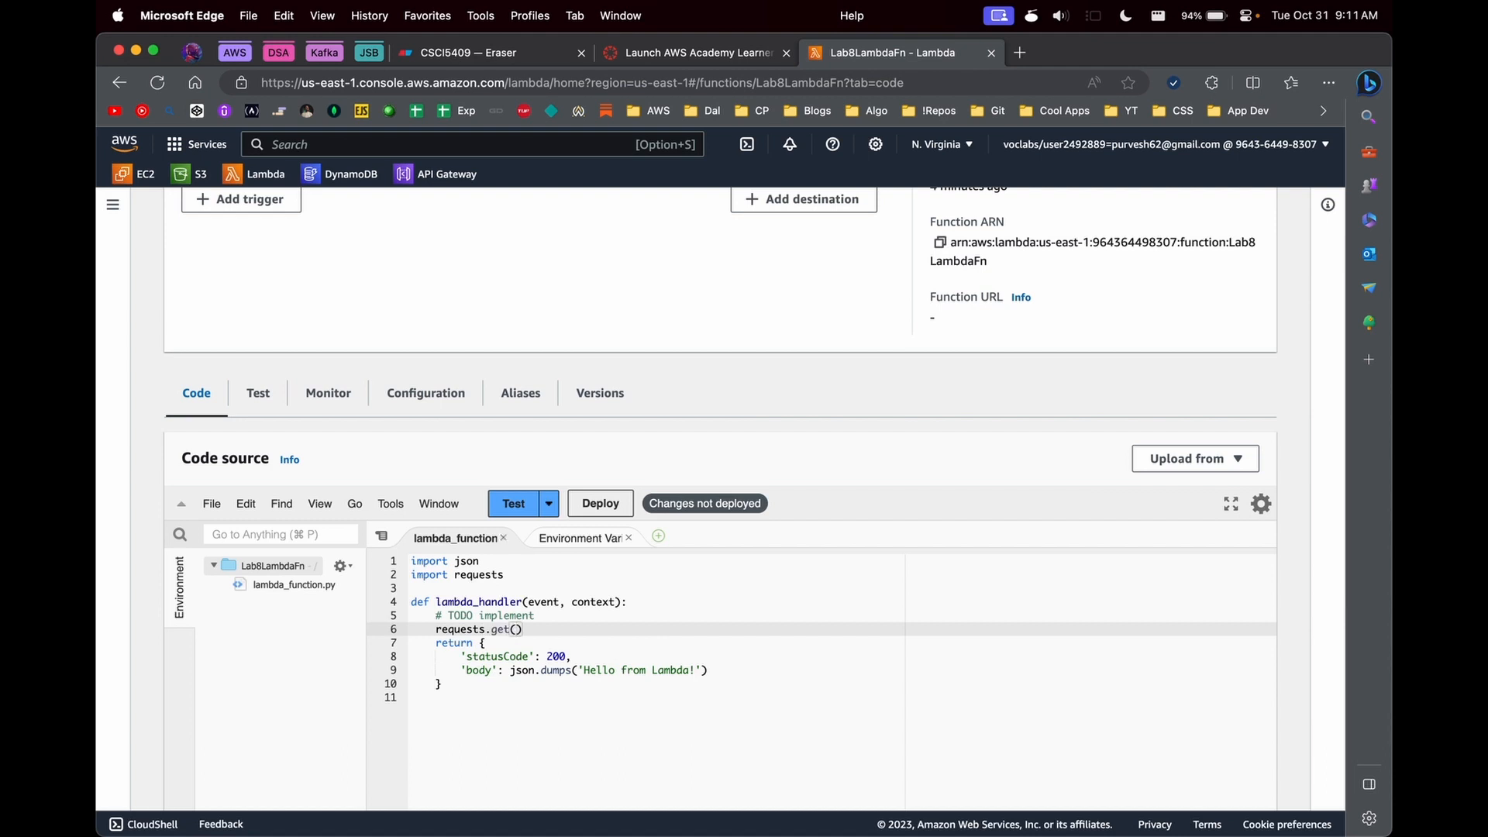
{"action": "type", "text": "'API"}
{"action": "key", "text": "Home"}
{"action": "type", "text": "response ="}
{"action": "key", "text": "End"}
{"action": "key", "text": "Return"}
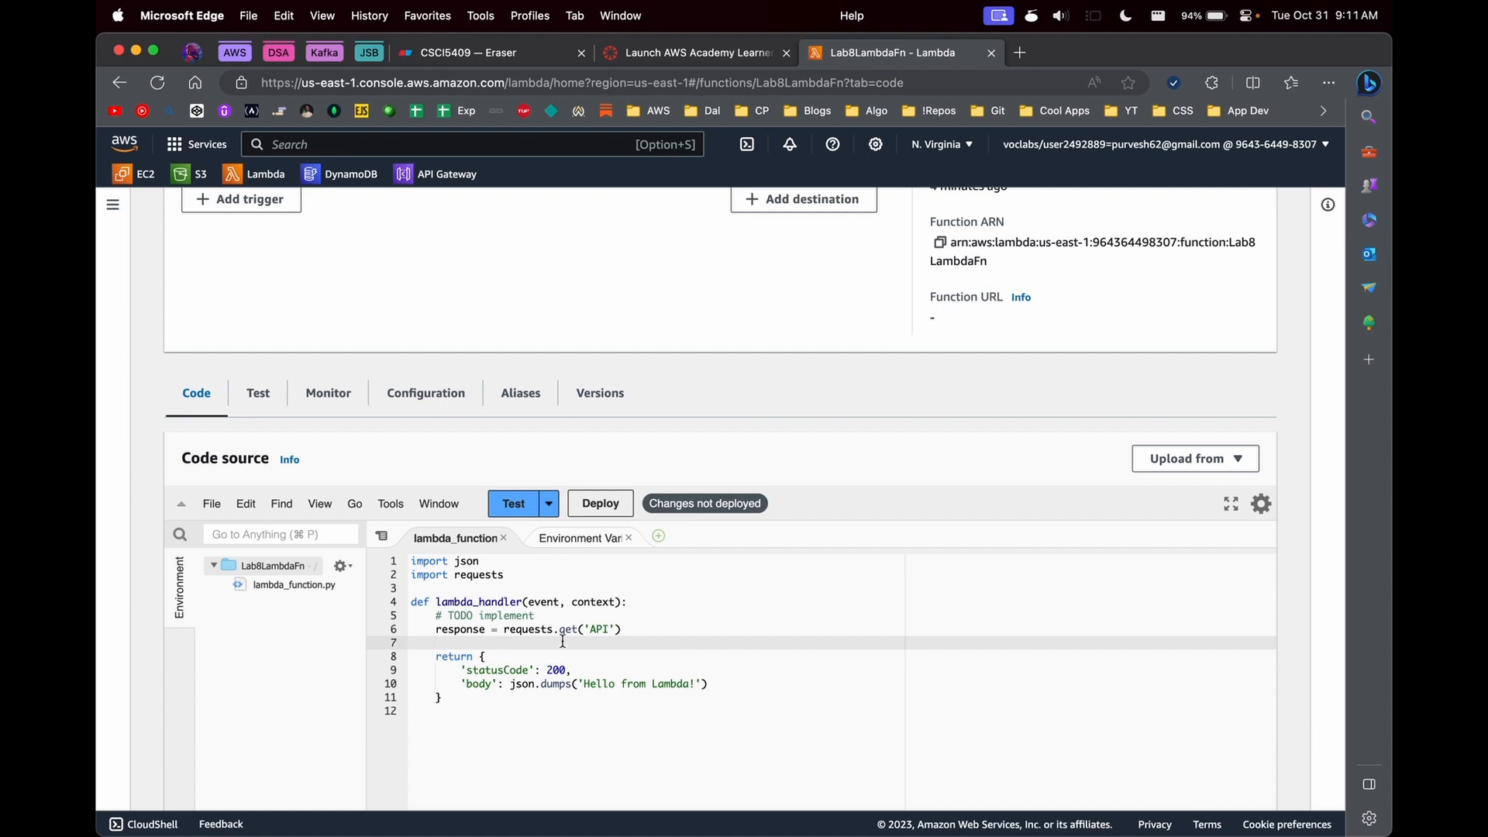
{"action": "double_click", "coordinate": [477, 576]}
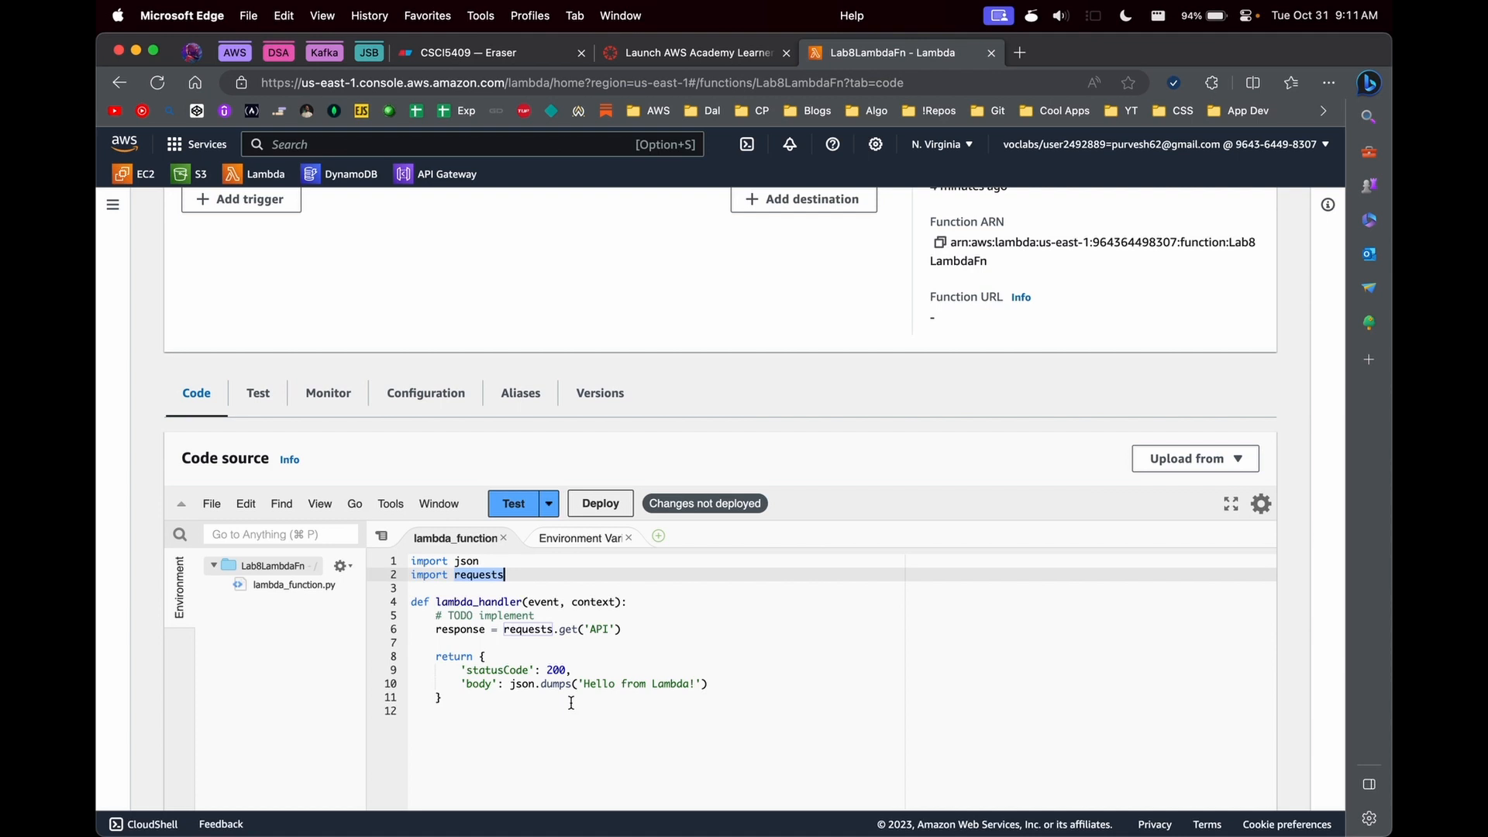
- Check the function's layers, then start creating a new Lambda layer named lab8 with the .zip file upload option
{"action": "scroll", "coordinate": [515, 334], "scroll_direction": "up", "scroll_amount": 3}
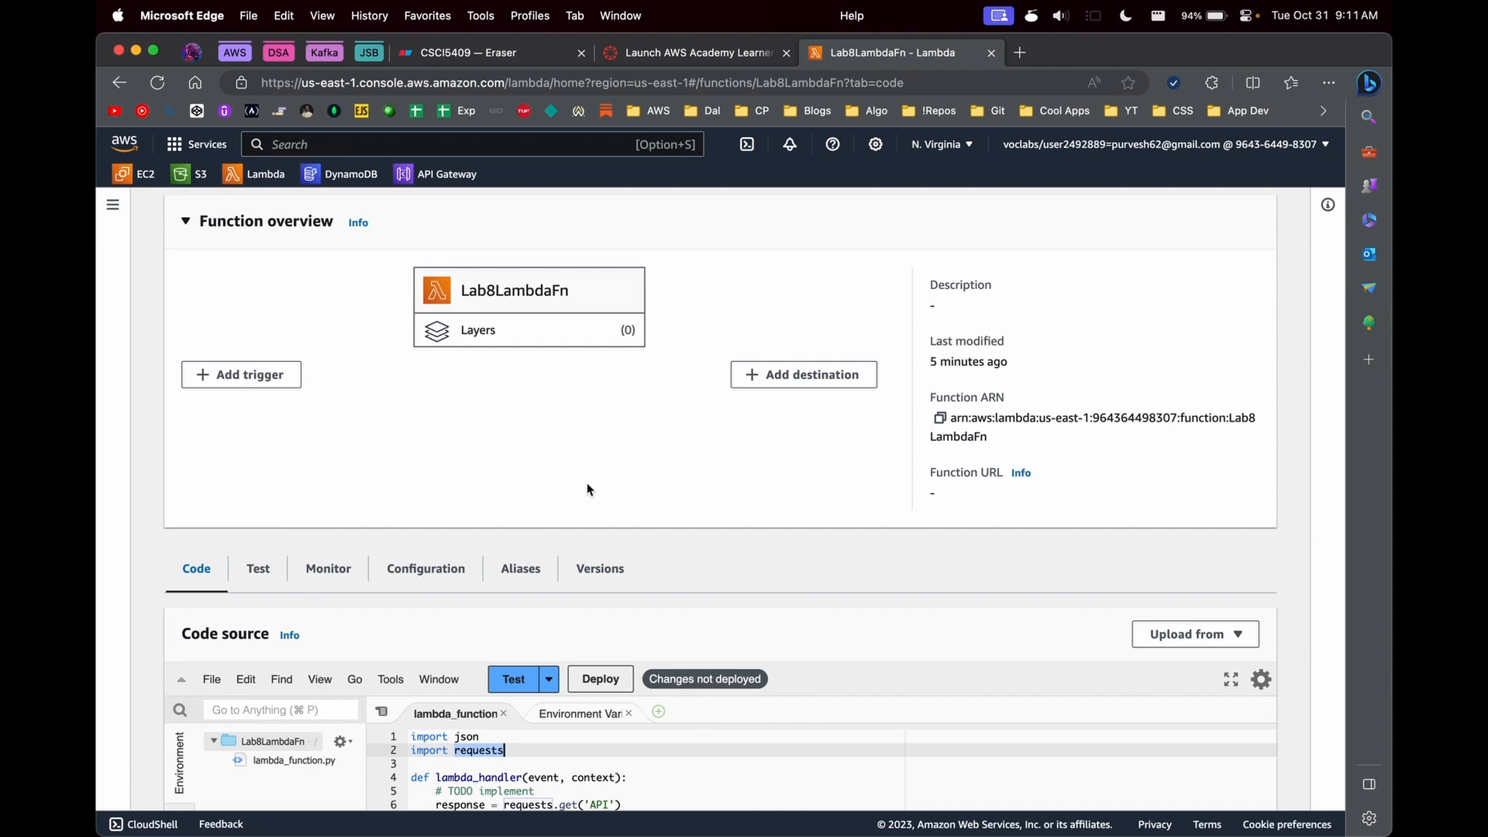
{"action": "scroll", "coordinate": [601, 674], "scroll_direction": "down", "scroll_amount": 5}
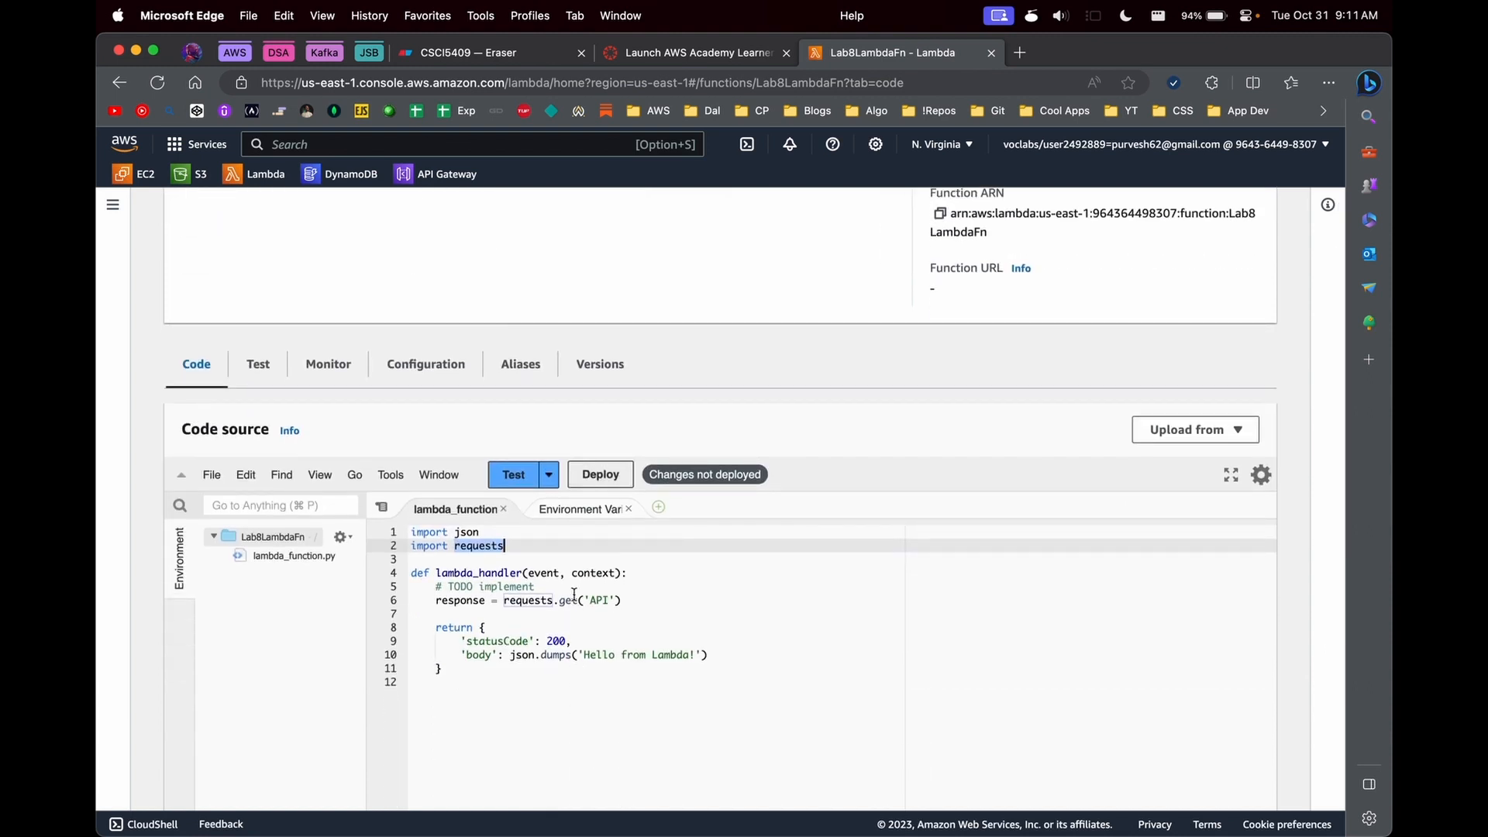
{"action": "scroll", "coordinate": [502, 388], "scroll_direction": "up", "scroll_amount": 7}
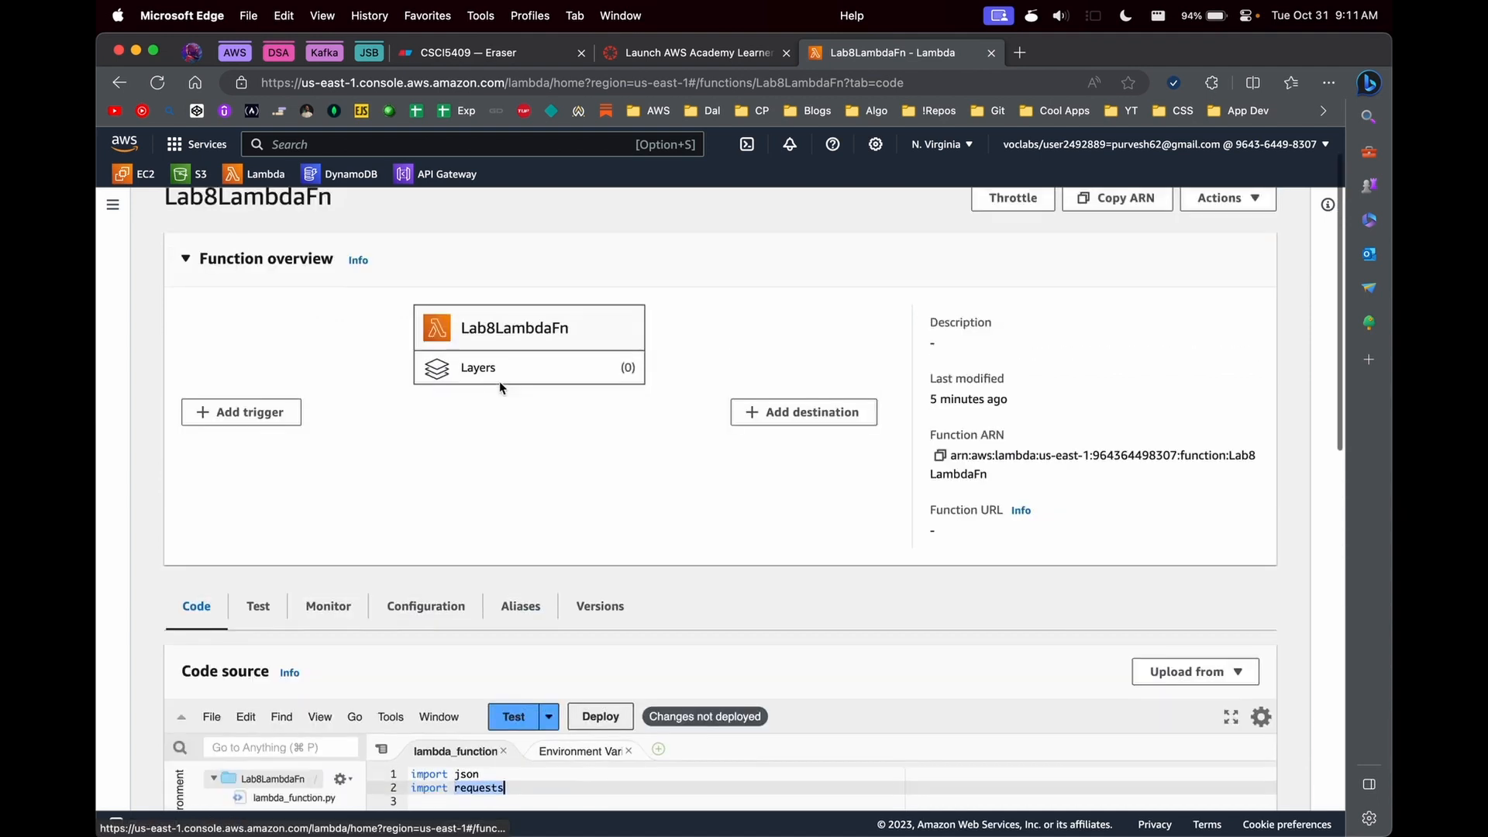
{"action": "scroll", "coordinate": [501, 388], "scroll_direction": "down", "scroll_amount": 20}
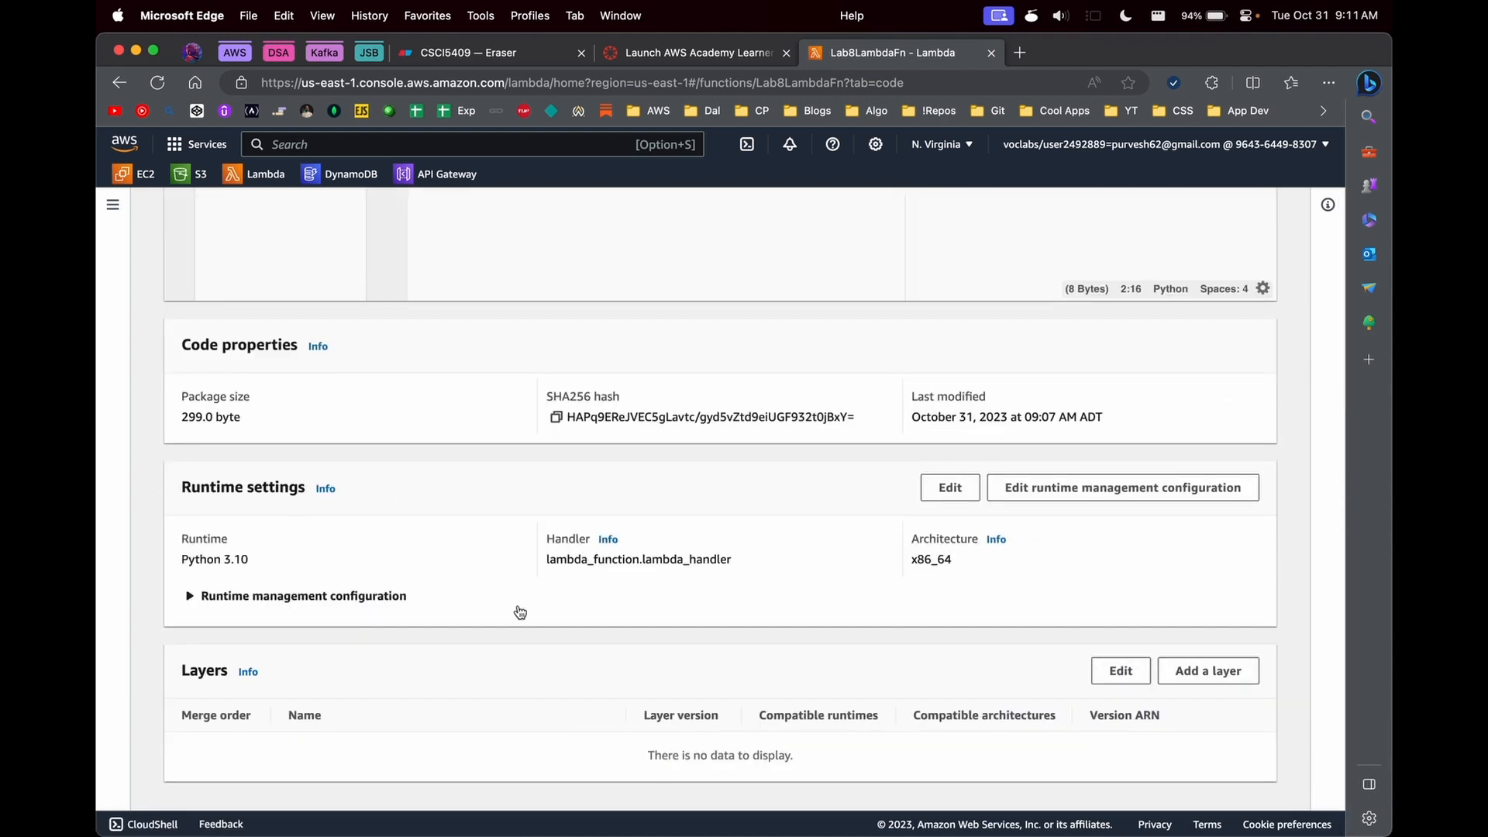
{"action": "left_click", "coordinate": [112, 206]}
{"action": "left_click", "coordinate": [141, 406]}
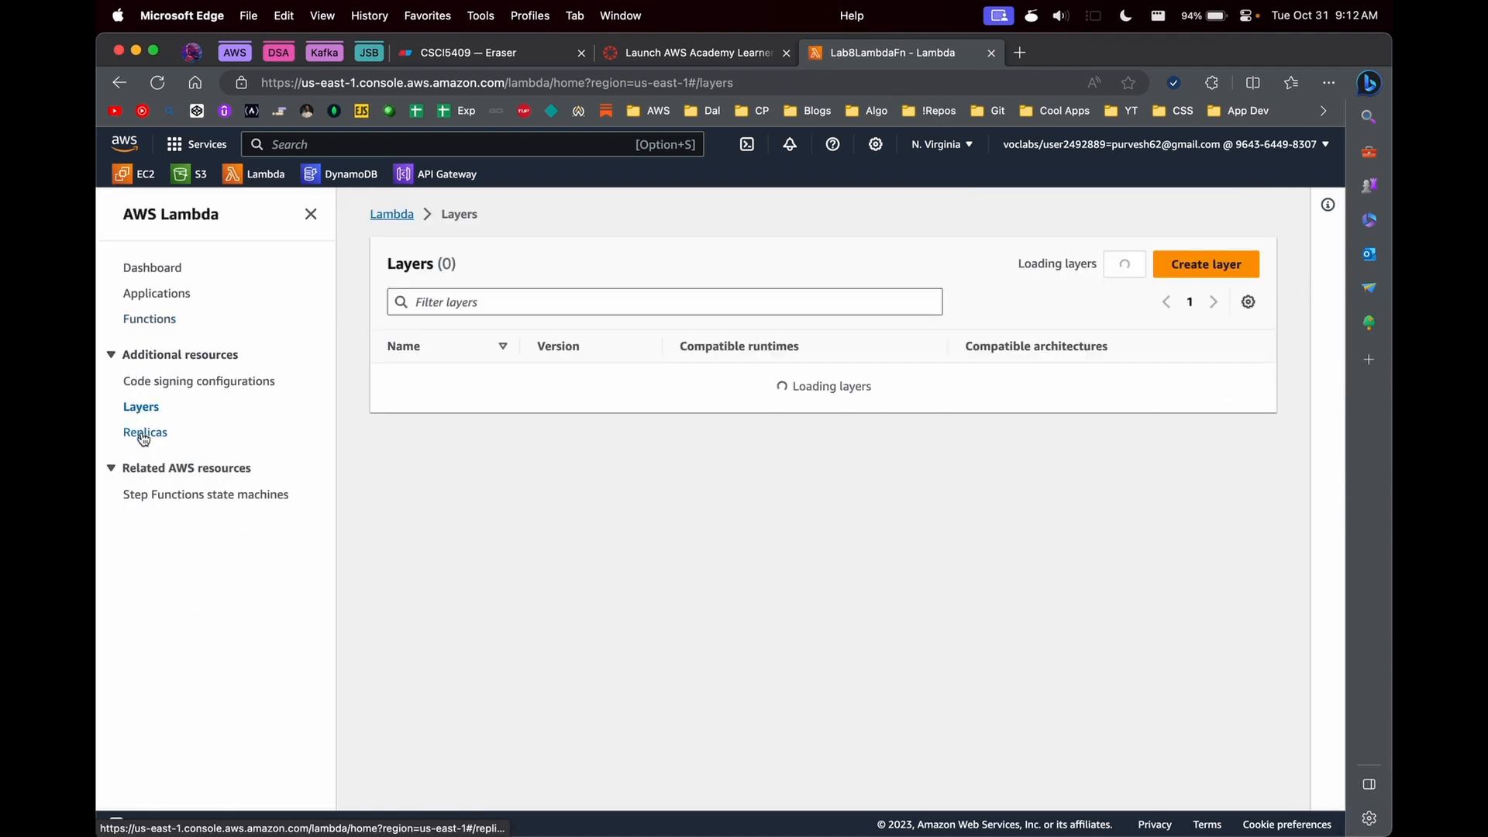
{"action": "left_click", "coordinate": [1190, 270]}
{"action": "left_click", "coordinate": [282, 394]}
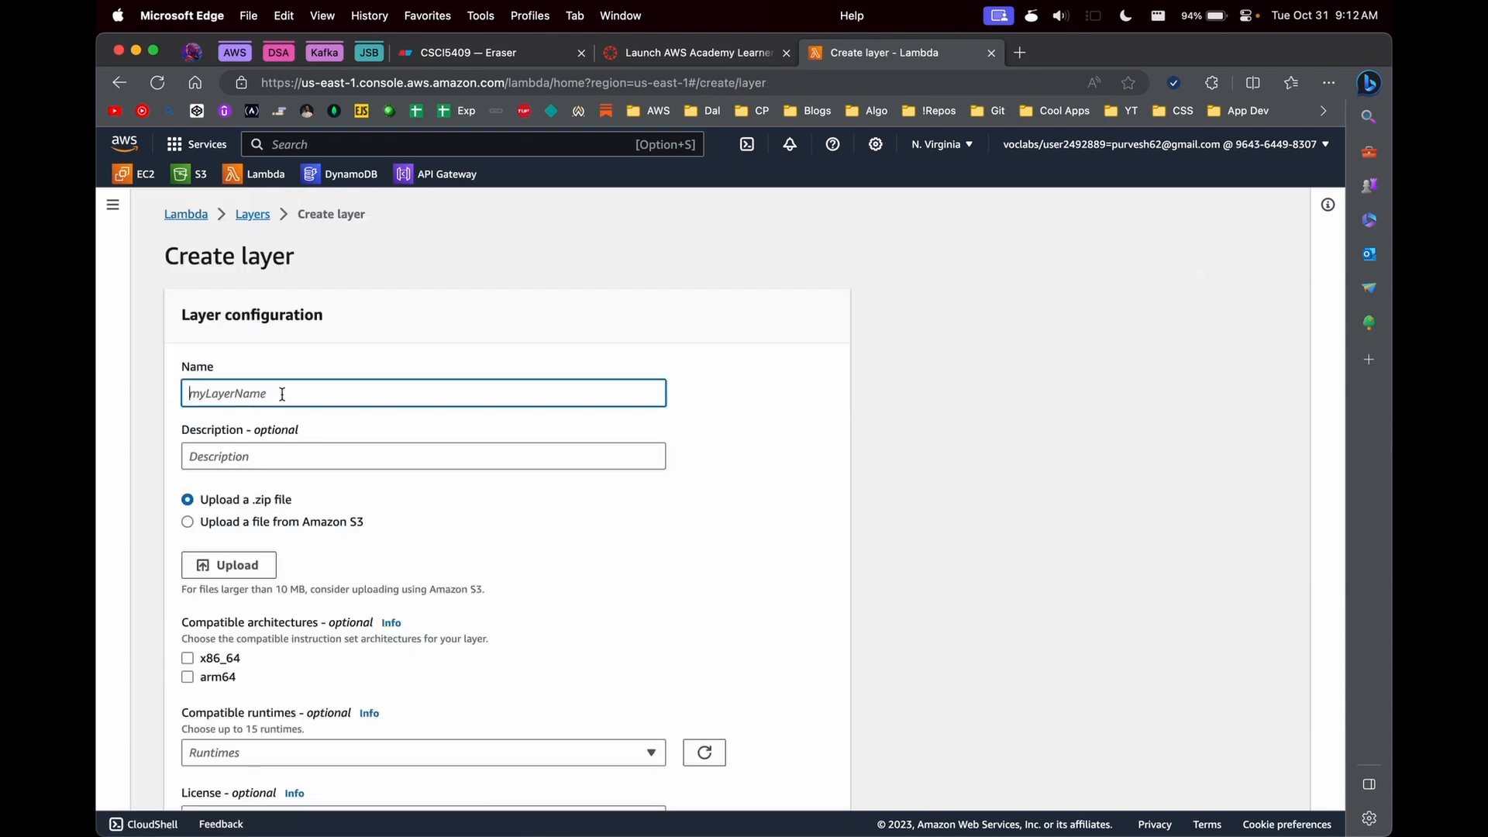
{"action": "type", "text": "lav8"}
{"action": "key", "text": "Tab"}
{"action": "scroll", "coordinate": [232, 378], "scroll_direction": "down", "scroll_amount": 3}
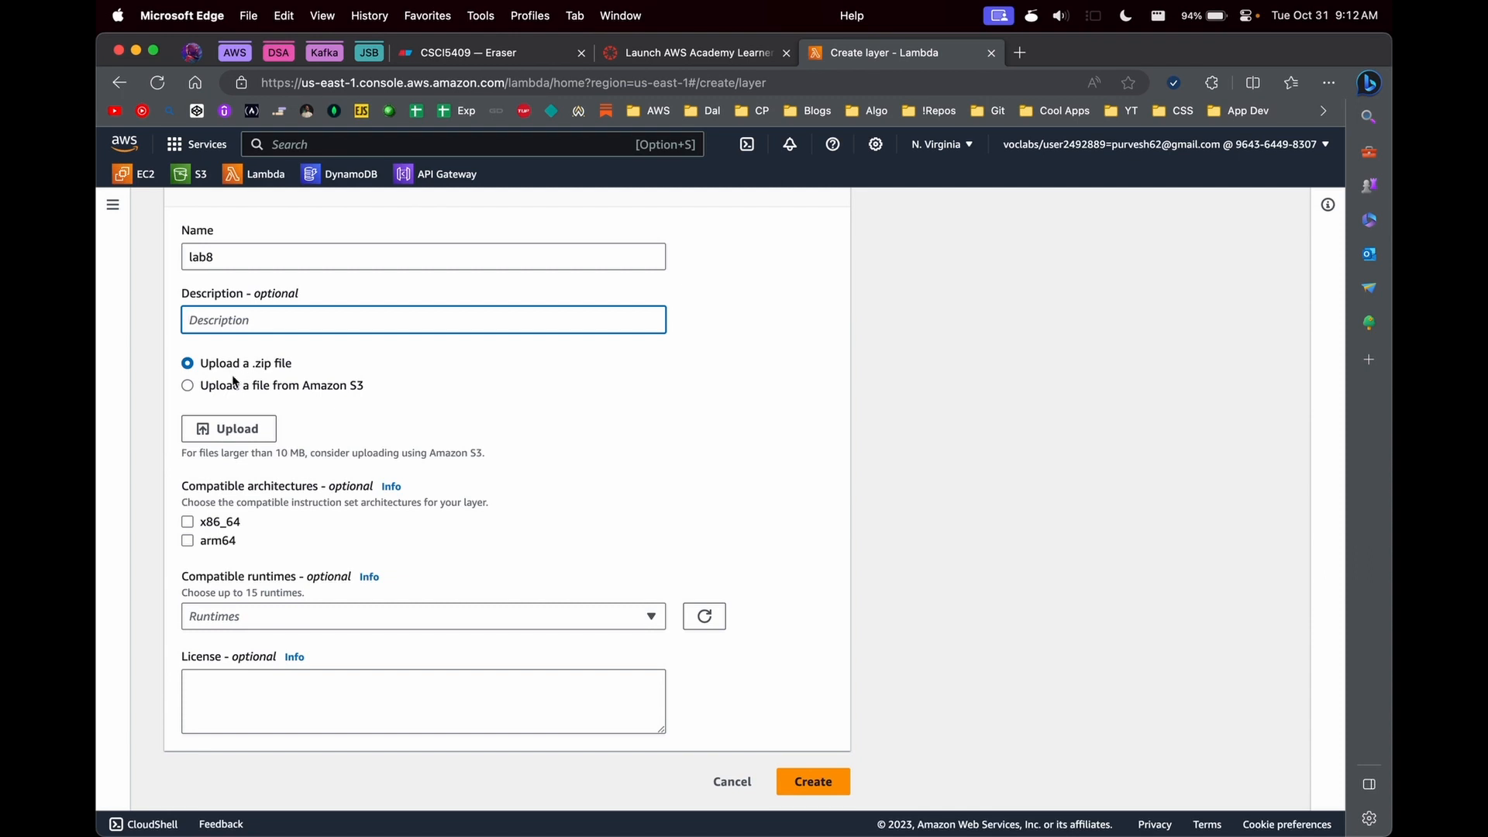
- Switch to iTerm2, change to the Teaching/csci-5409-lab directory, and clear the terminal
{"action": "left_click", "coordinate": [780, 804]}
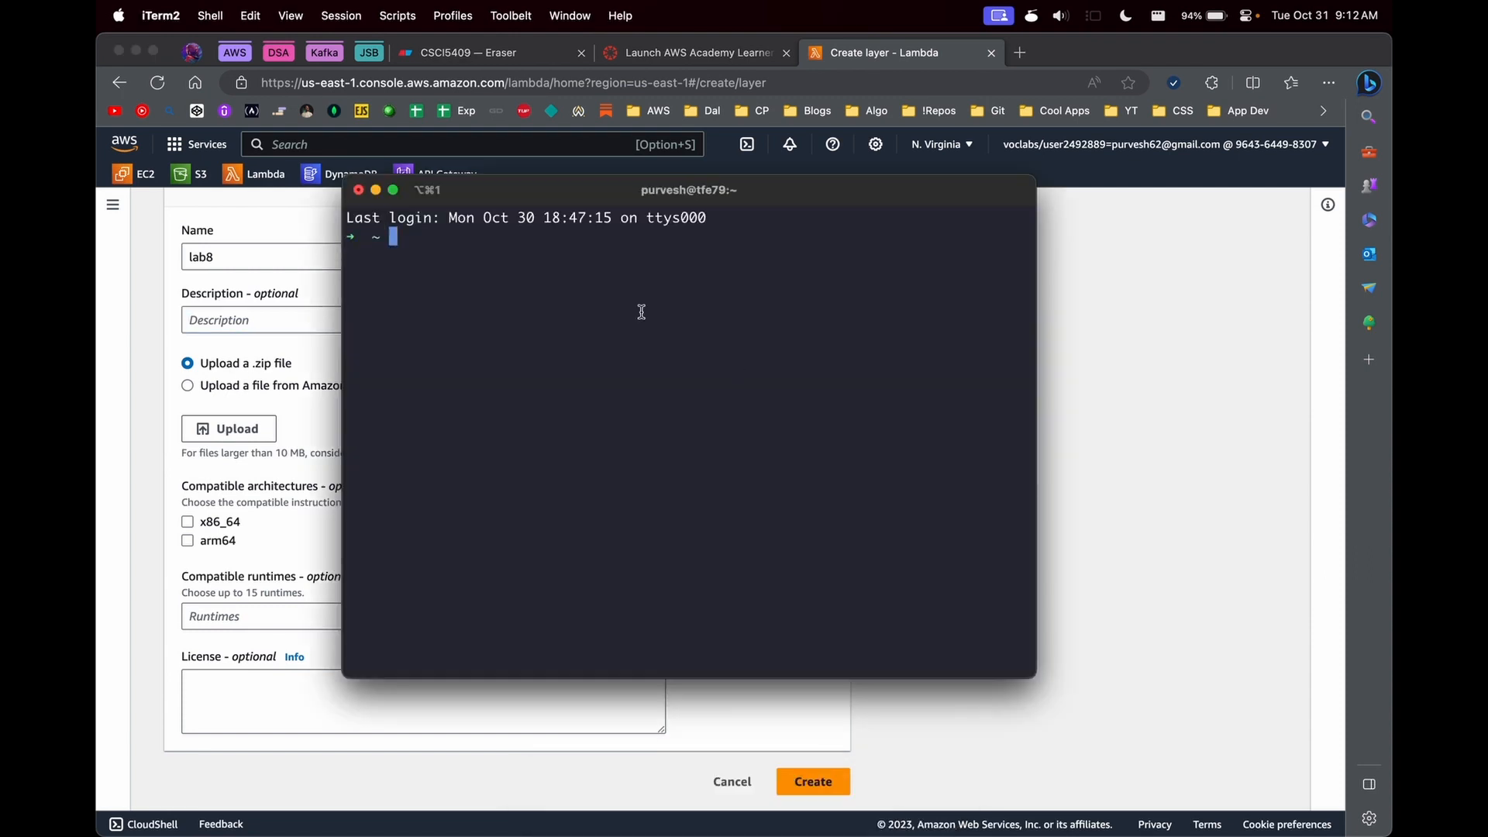
{"action": "type", "text": "cd teaching/"}
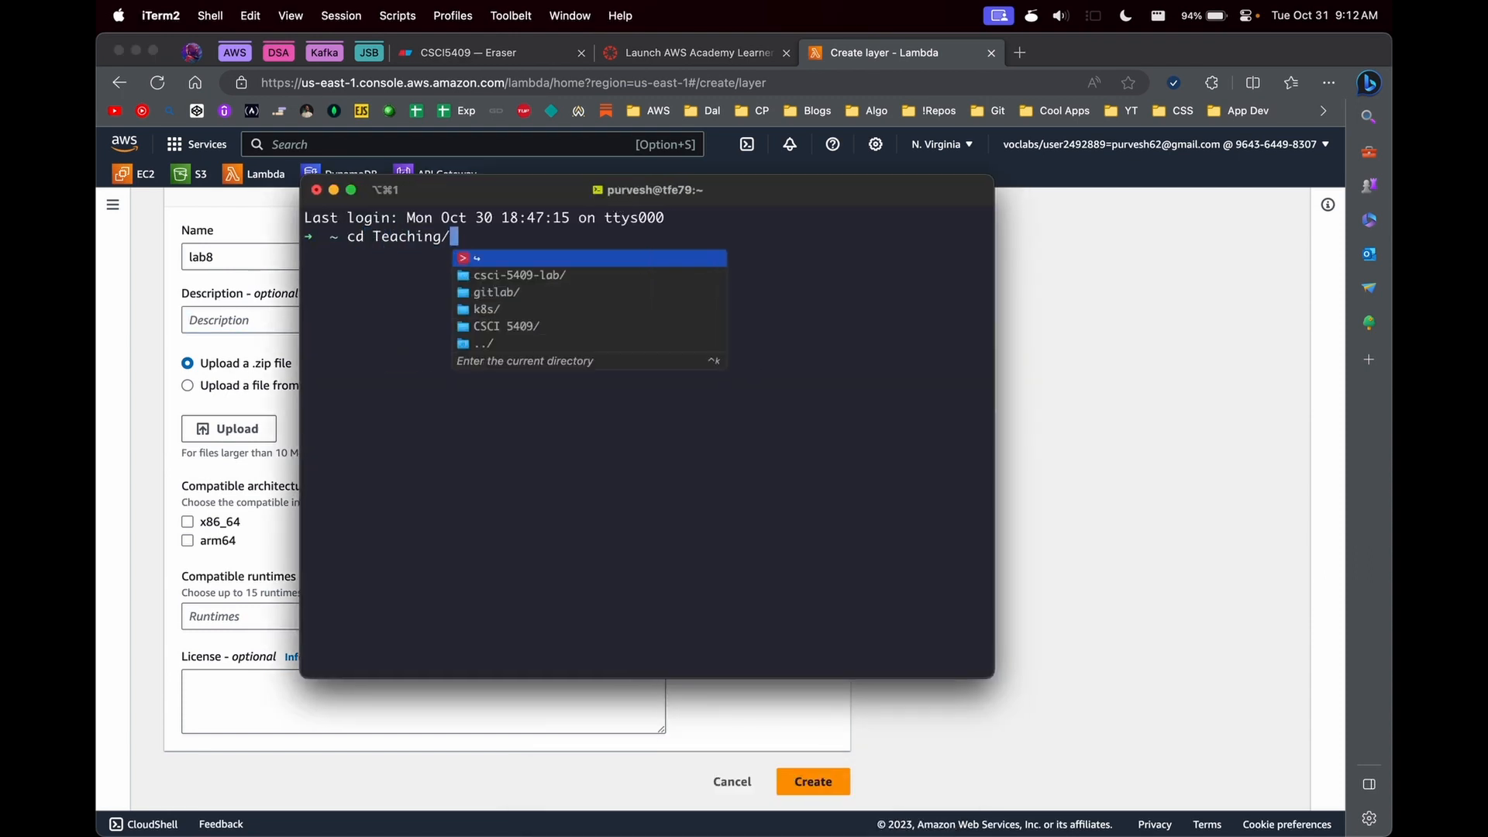
{"action": "key", "text": "Down"}
{"action": "key", "text": "Return"}
{"action": "key", "text": "Return"}
{"action": "type", "text": "clear"}
{"action": "key", "text": "Return"}
- Create a folder named python in csci-5409-lab and change into it
{"action": "type", "text": "mkdir python"}
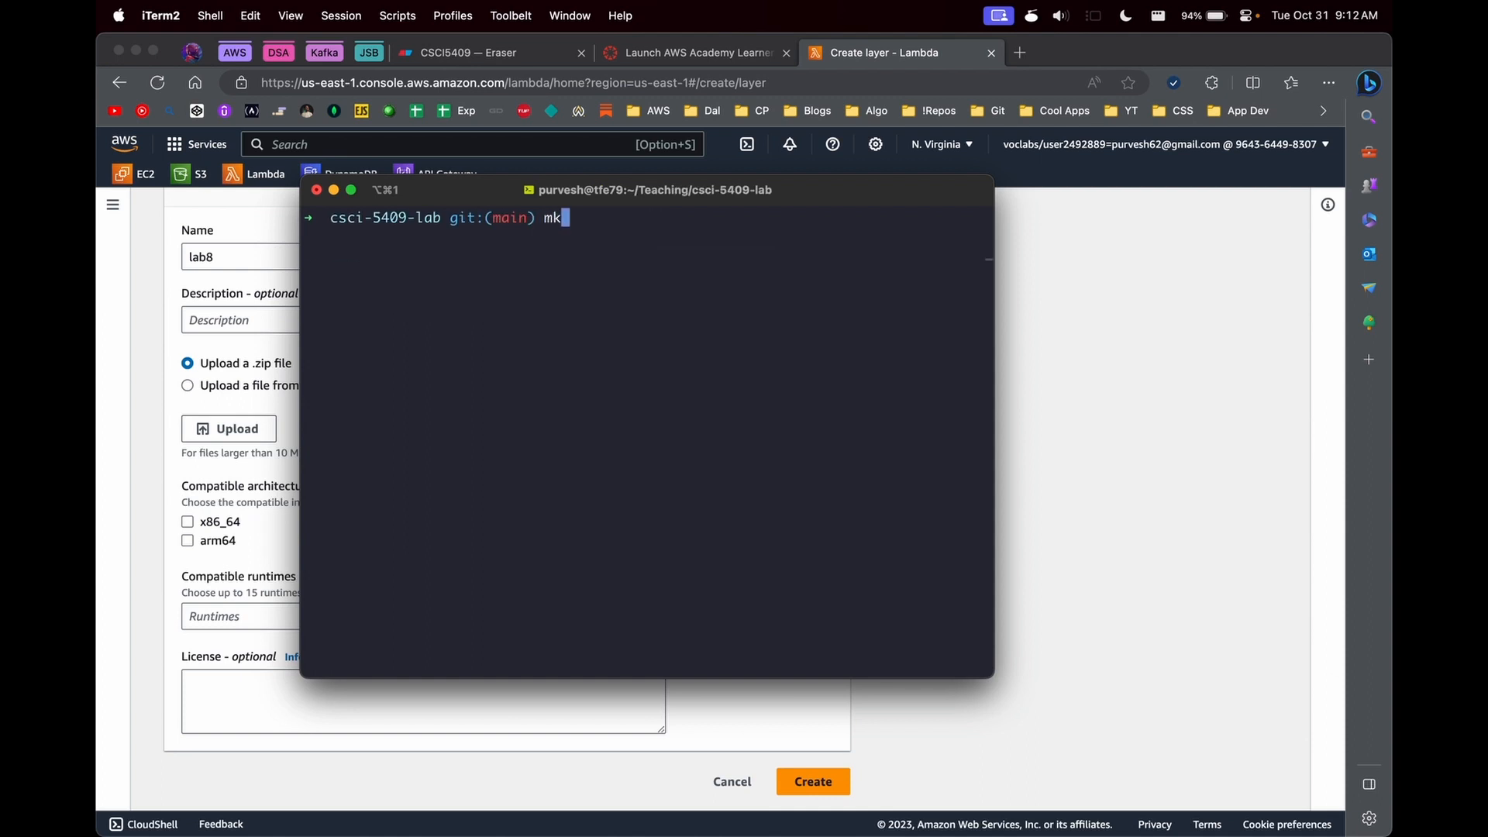
{"action": "key", "text": "Return"}
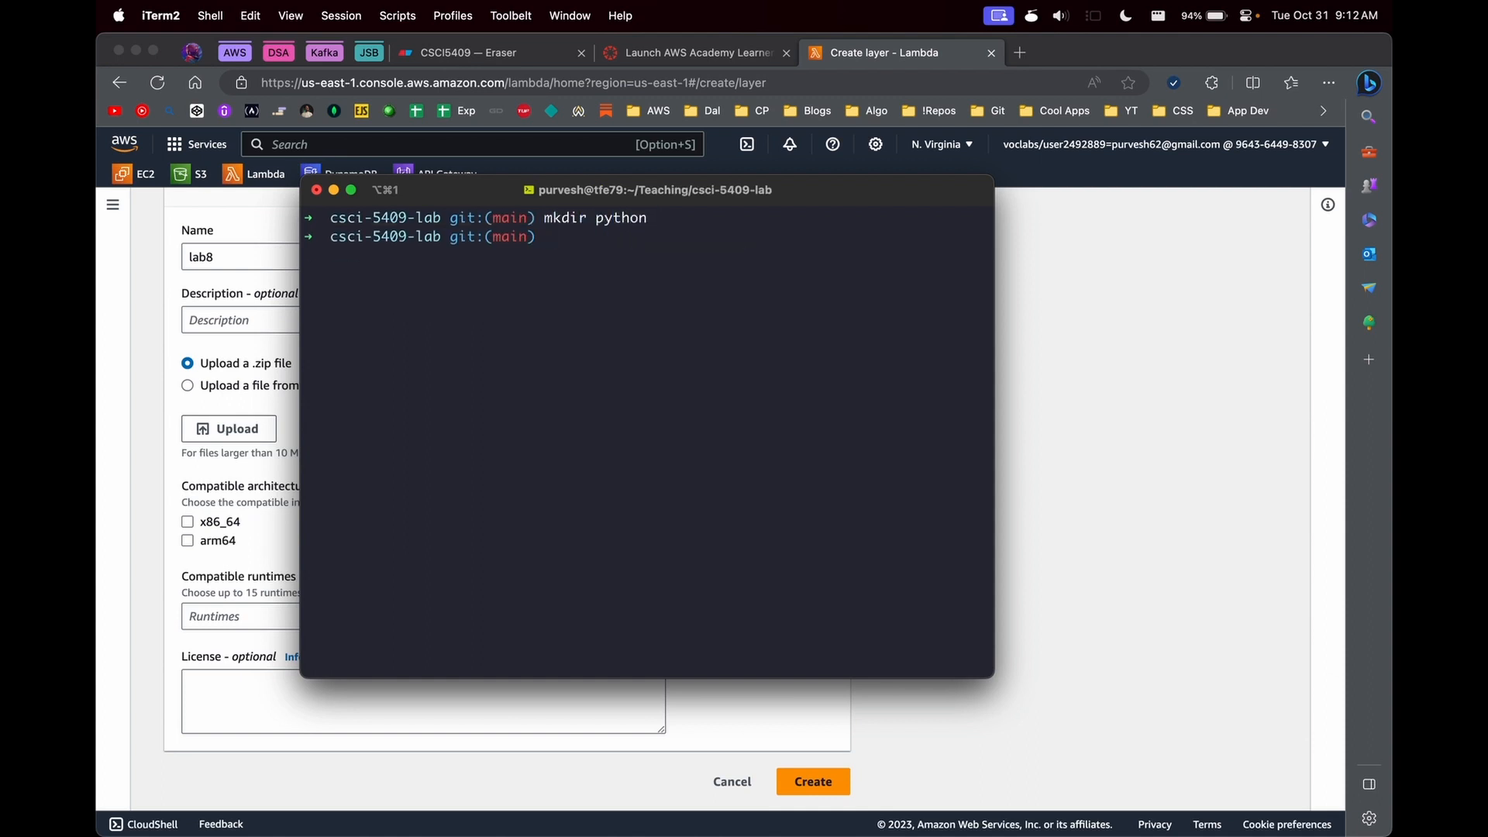
{"action": "type", "text": "cd python/"}
{"action": "key", "text": "Return"}
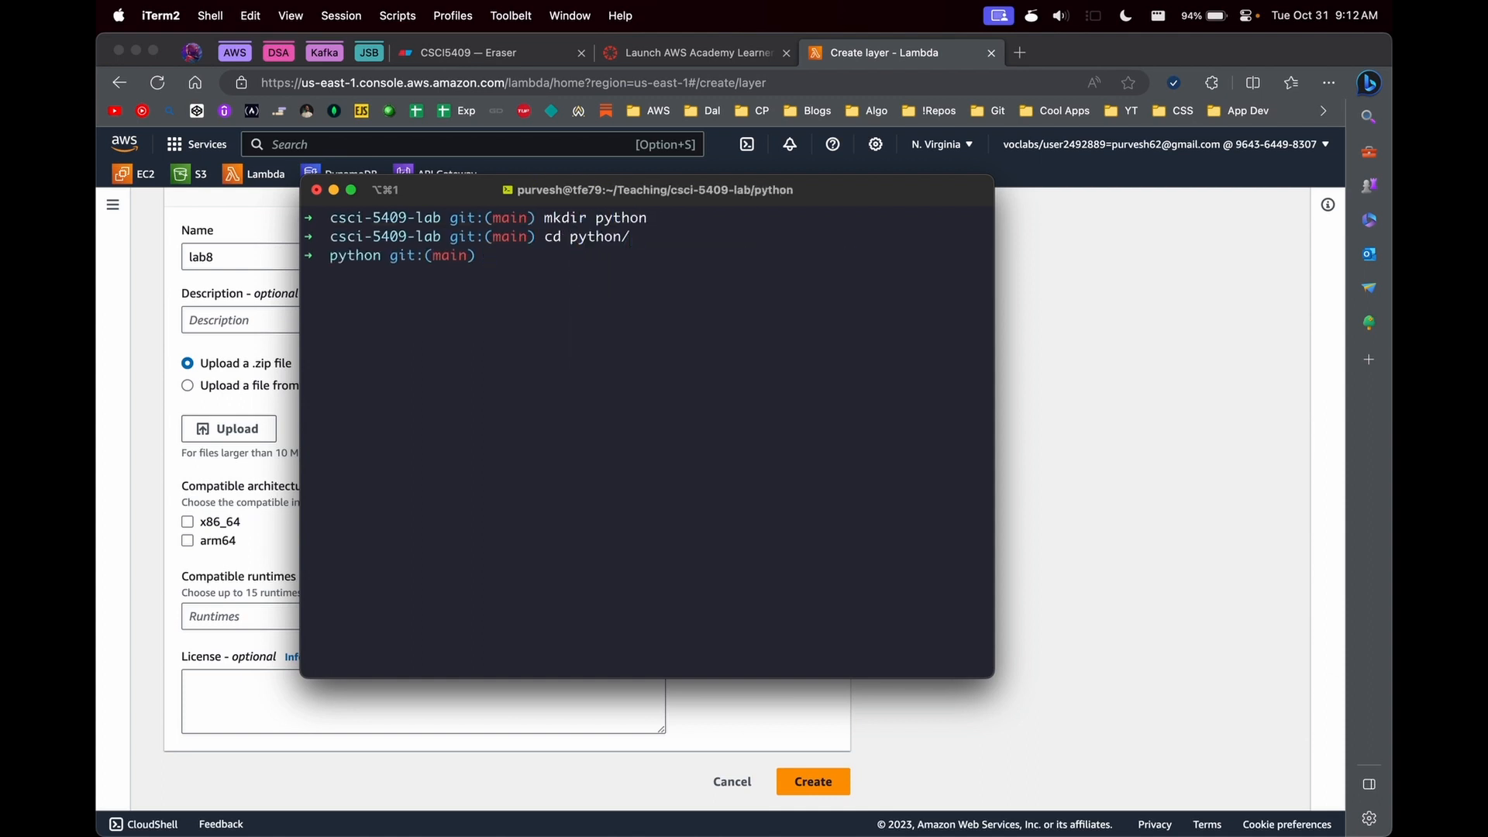
- Install the requests package into the current folder with "pip3 install requests -t ." and list the folder's contents
{"action": "type", "text": "pip3 install "}
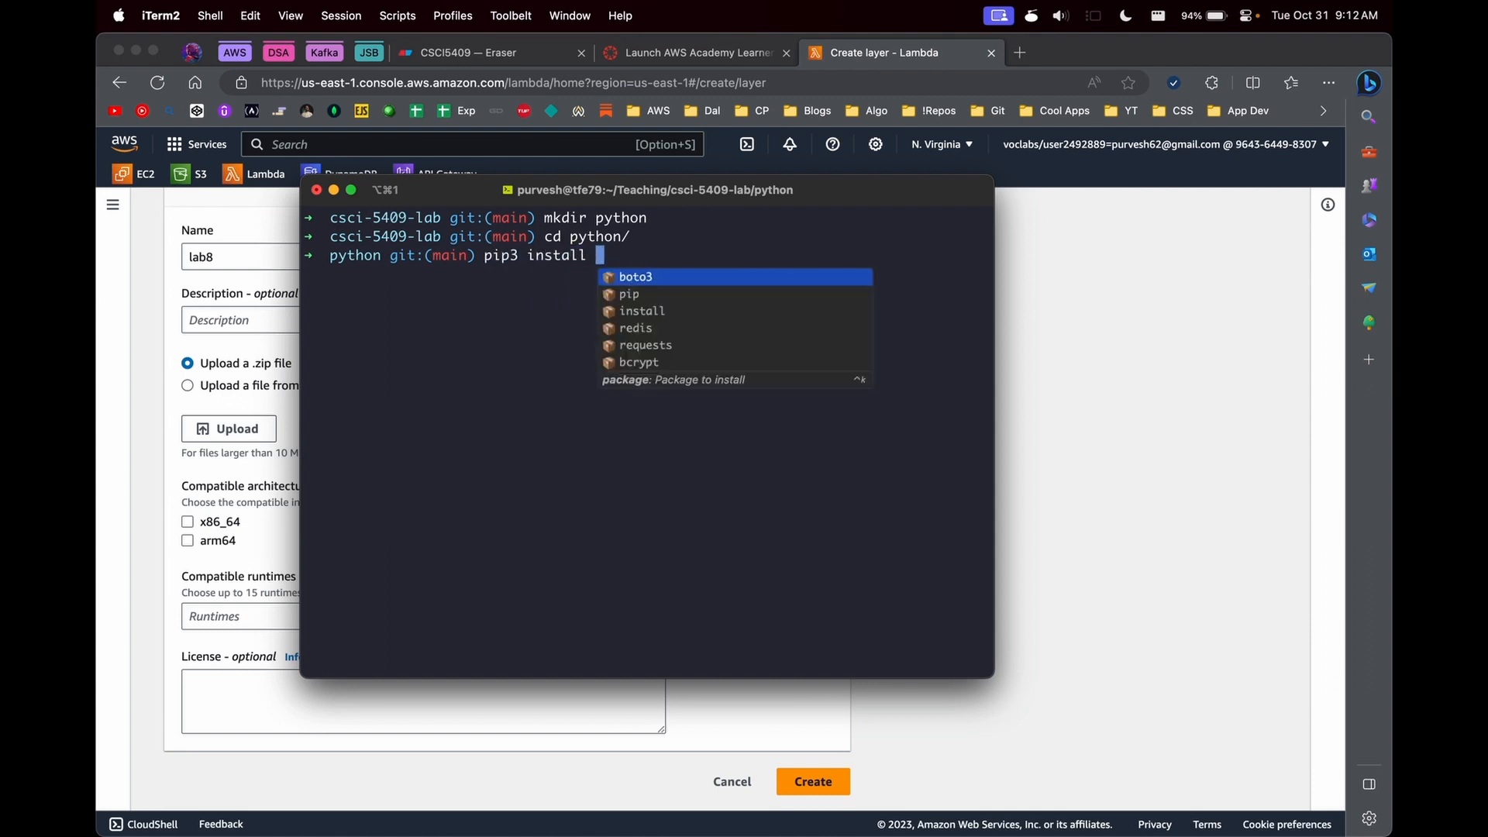
{"action": "type", "text": "requests -t ."}
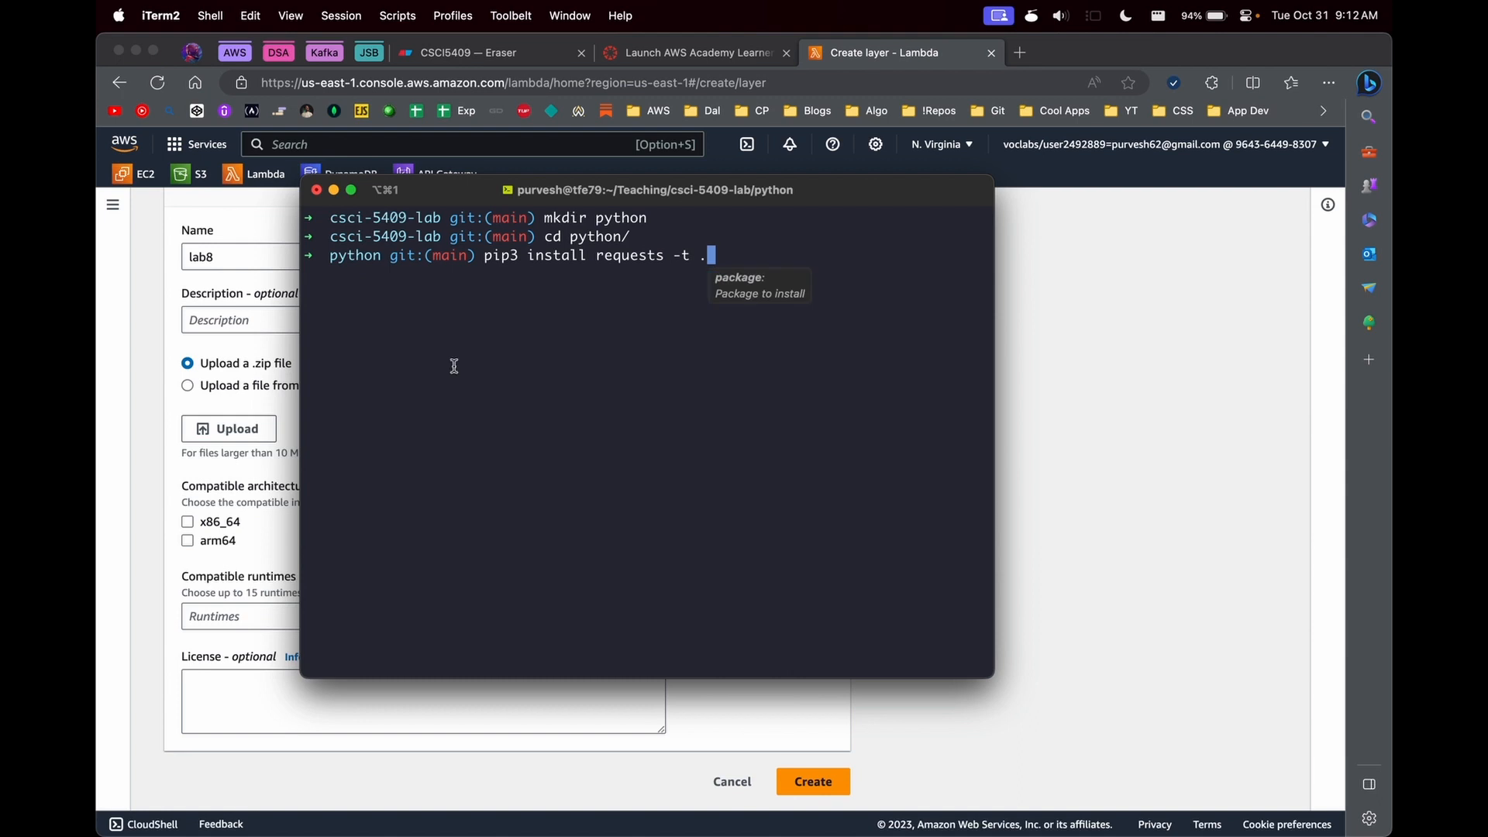
{"action": "left_click", "coordinate": [703, 255]}
{"action": "left_click_drag", "start_coordinate": [684, 257], "coordinate": [711, 258]}
{"action": "left_click", "coordinate": [718, 257]}
{"action": "key", "text": "Return"}
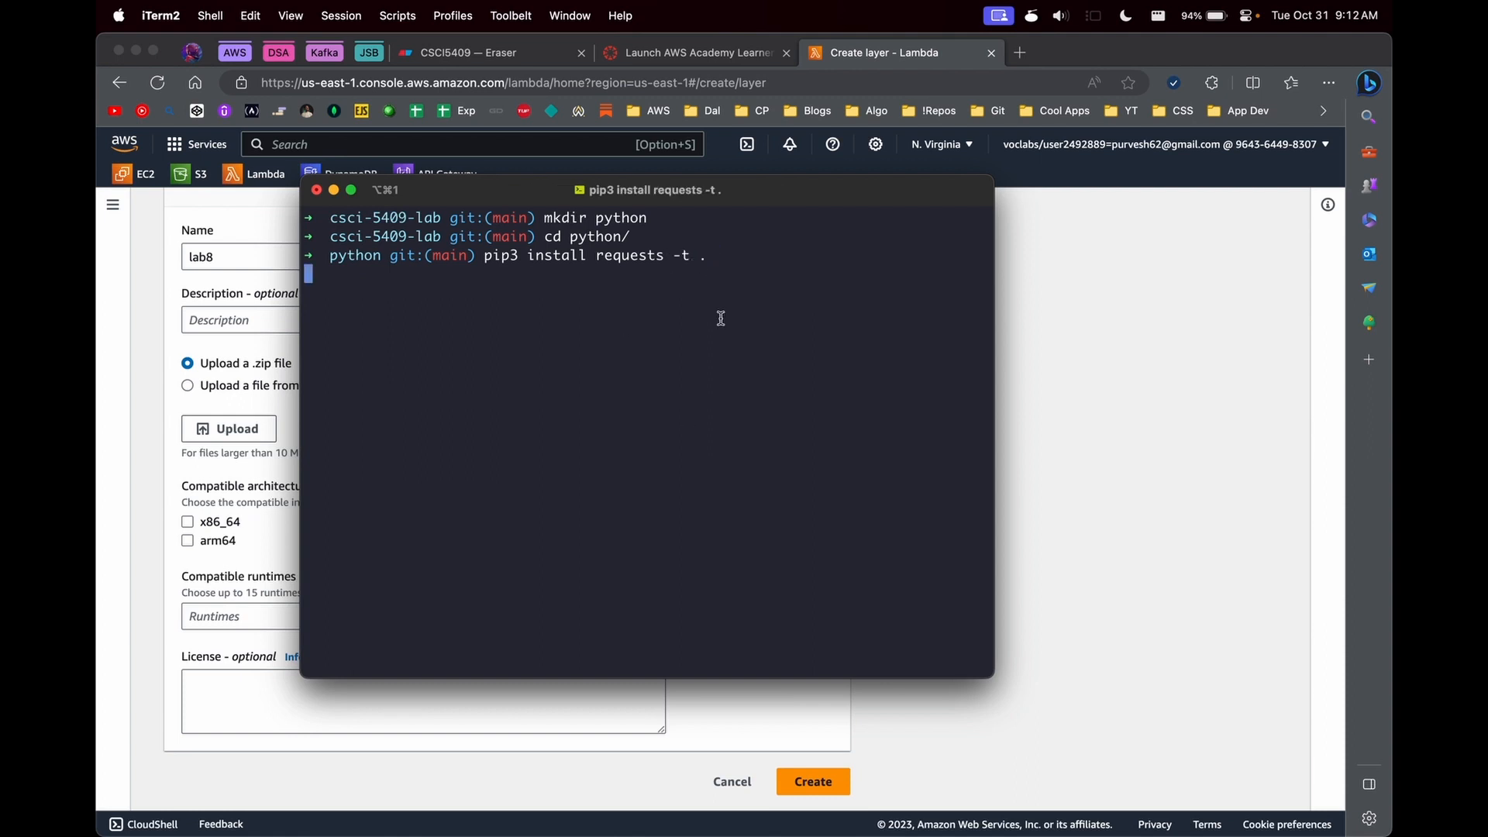
{"action": "type", "text": "ls"}
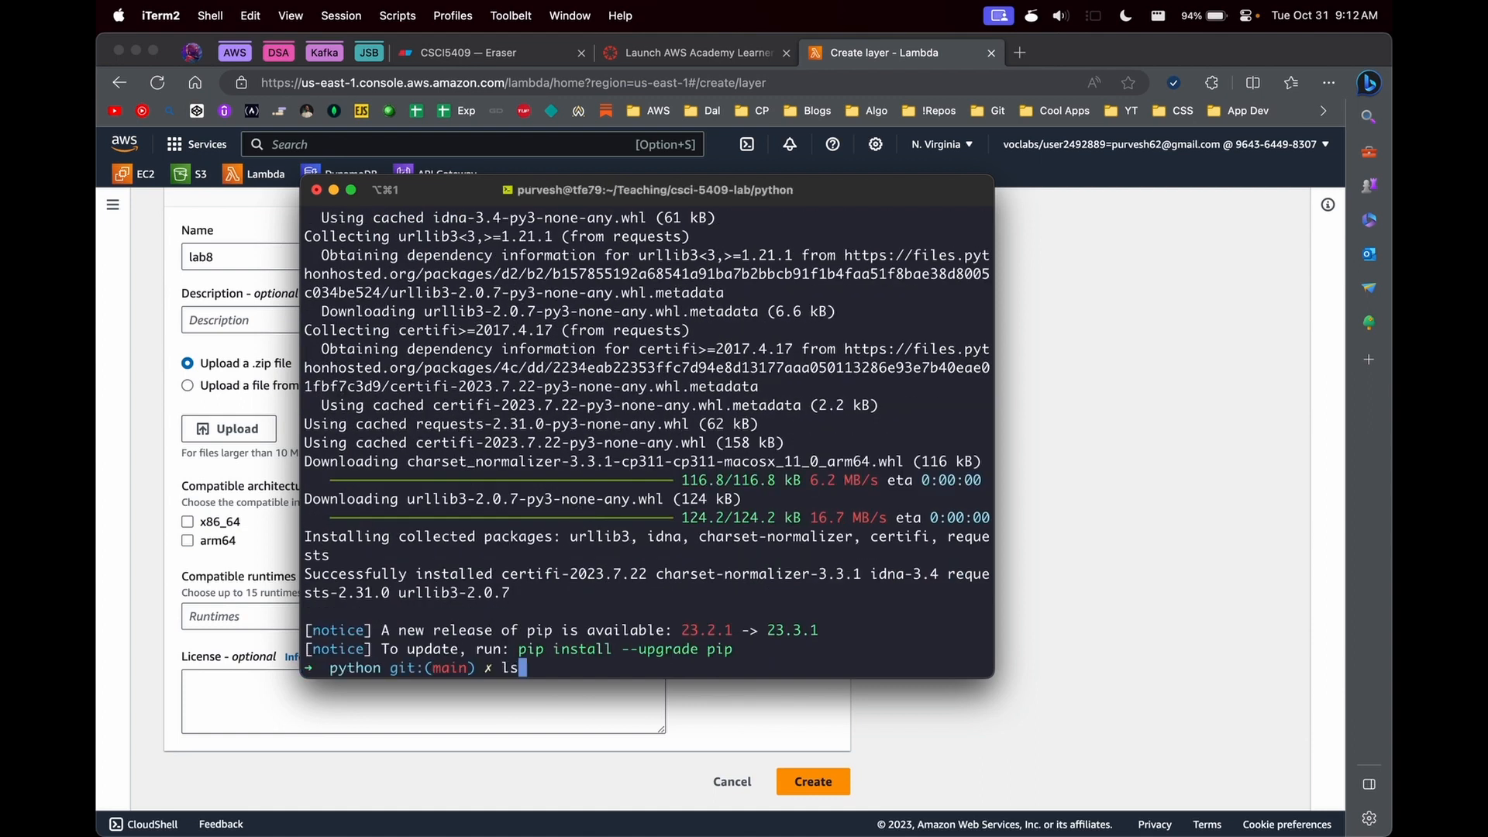
{"action": "key", "text": "Return"}
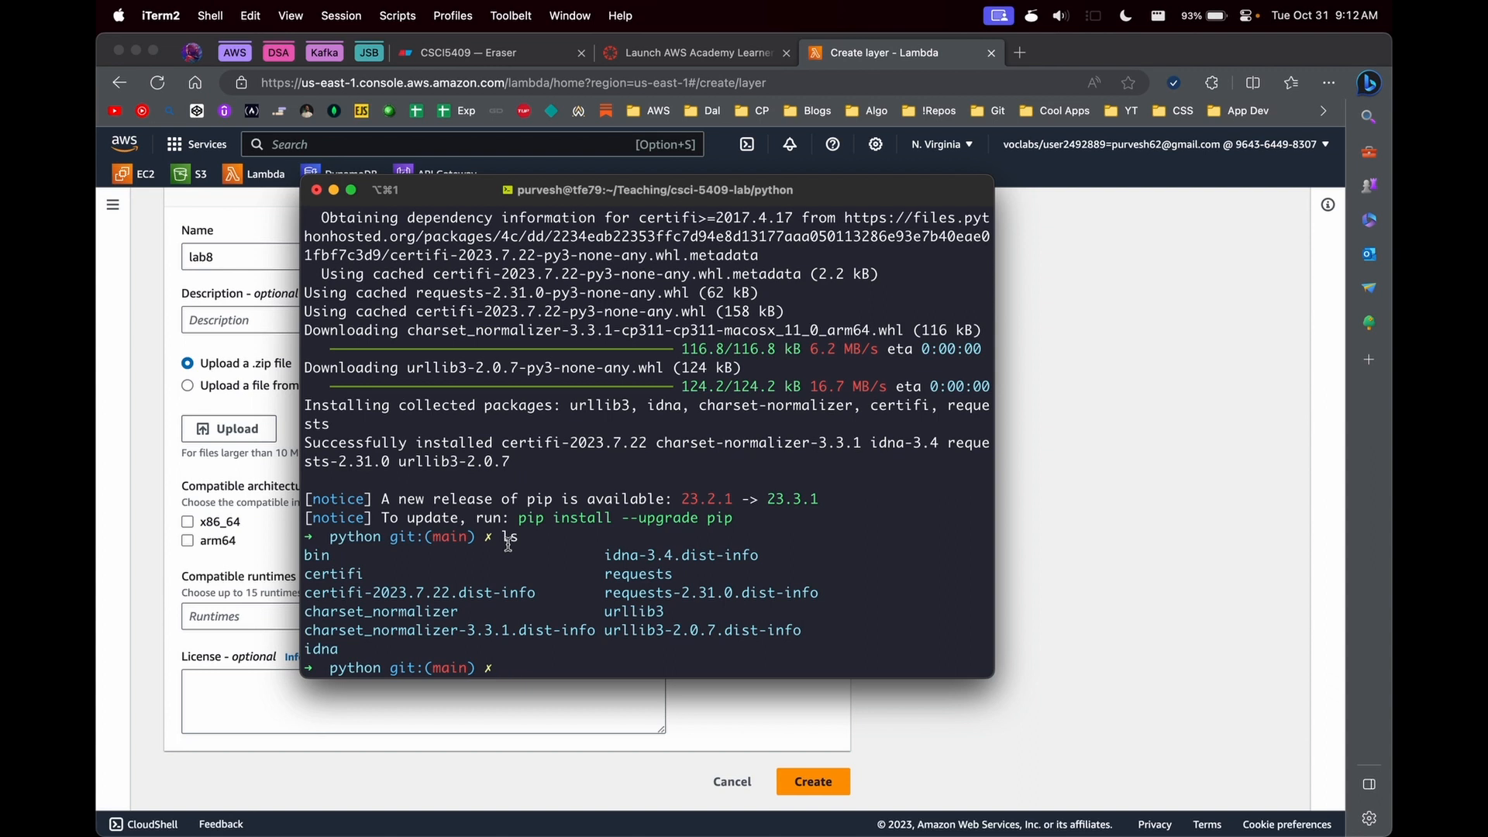
- Switch back to Microsoft Edge and review the upload, architecture and runtime options for the new layer
{"action": "left_click", "coordinate": [1043, 504]}
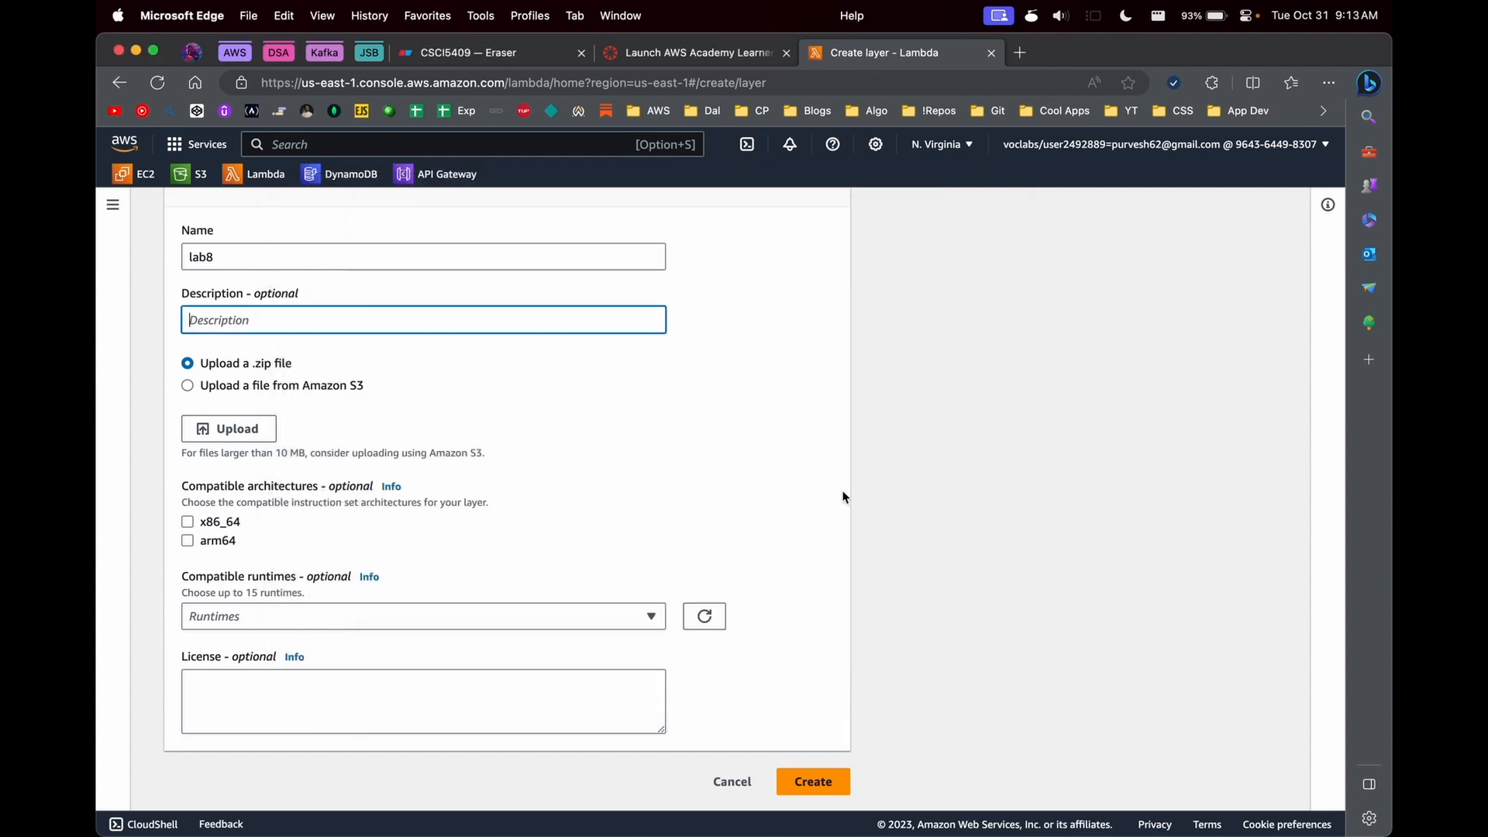
{"action": "key", "text": "super+Tab"}
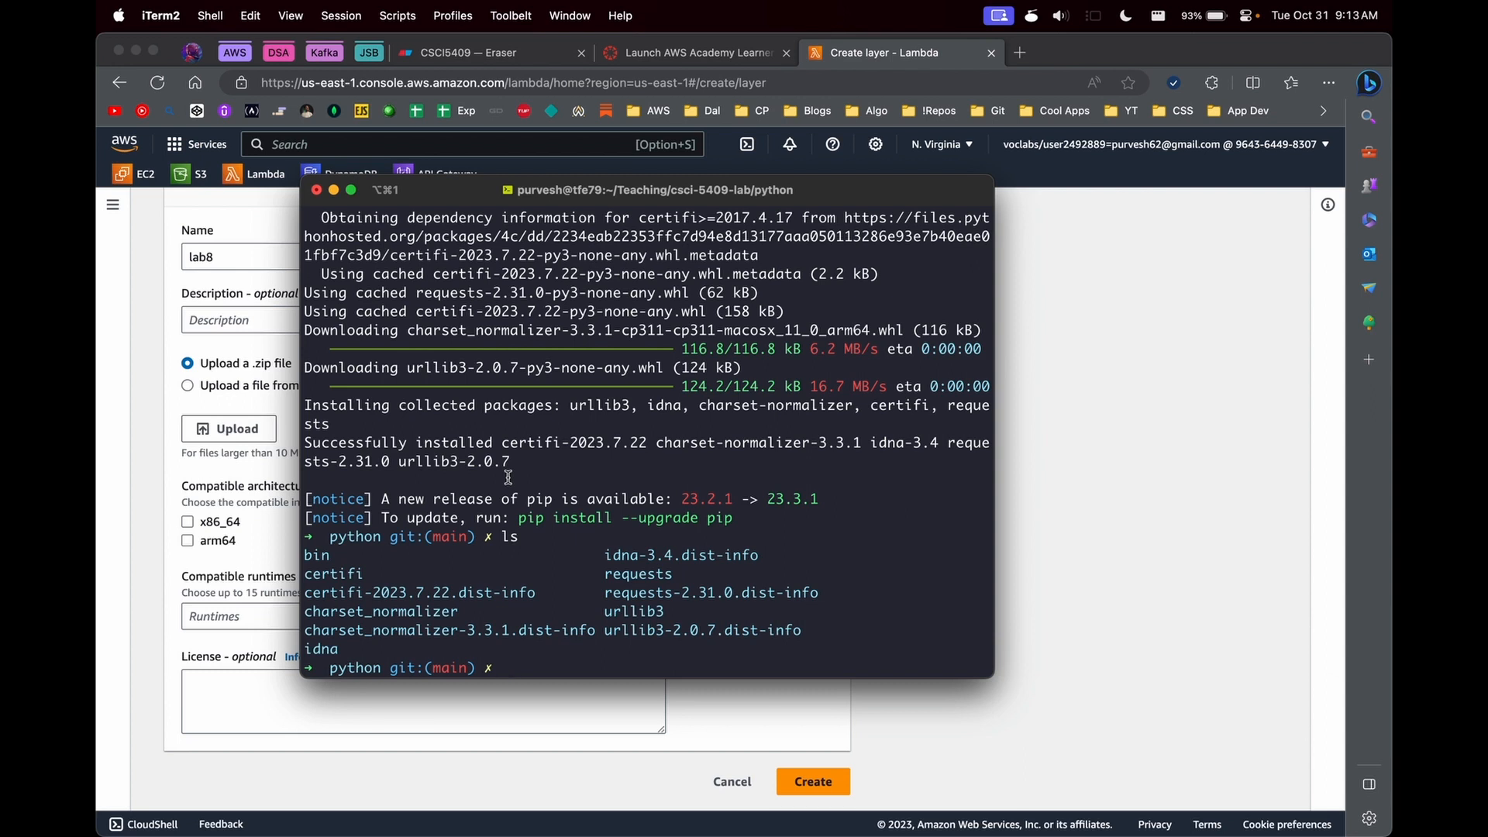
{"action": "left_click", "coordinate": [1028, 478]}
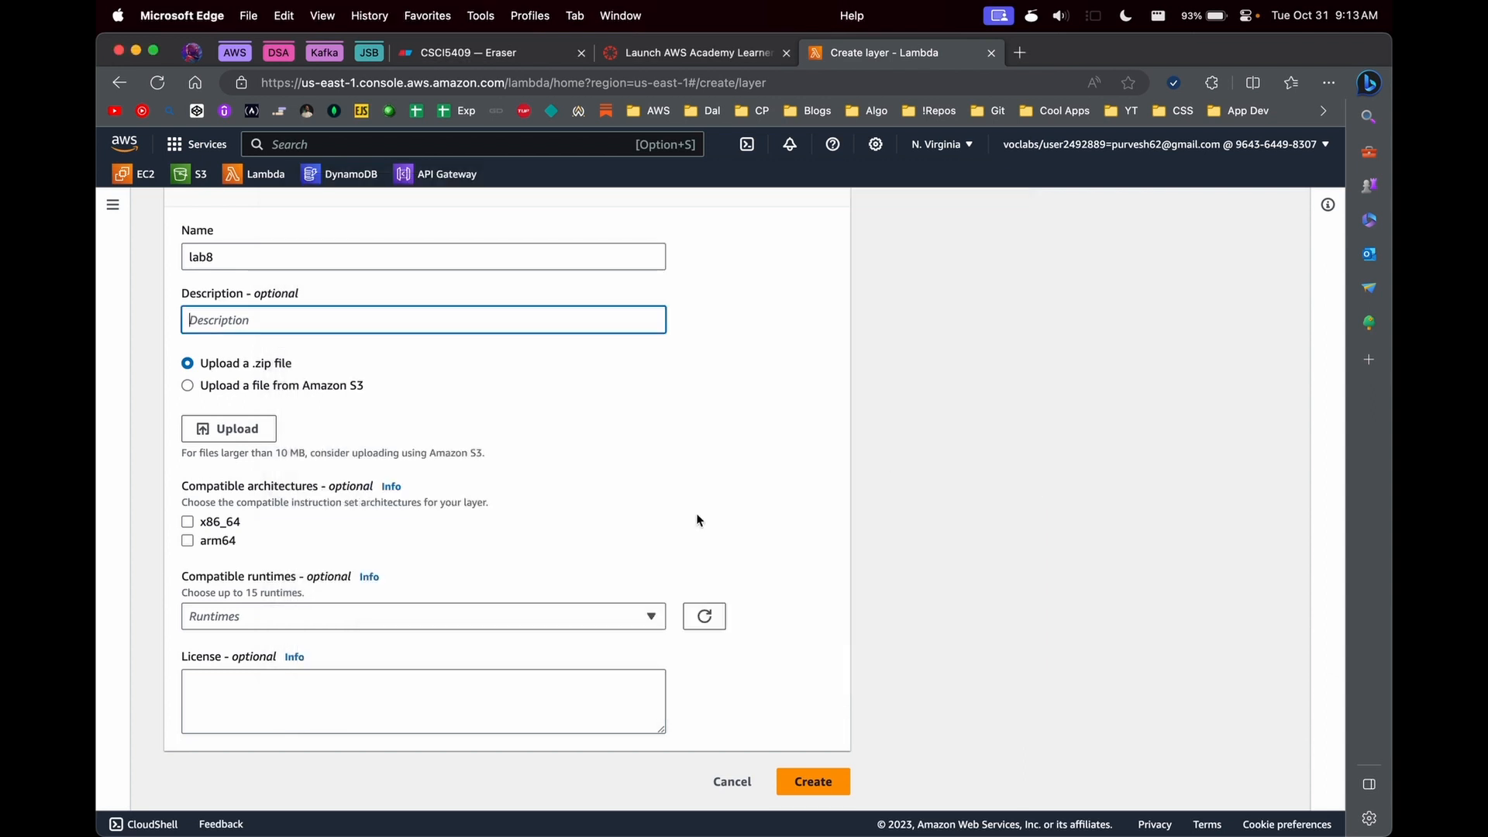
{"action": "scroll", "coordinate": [700, 520], "scroll_direction": "up", "scroll_amount": 3}
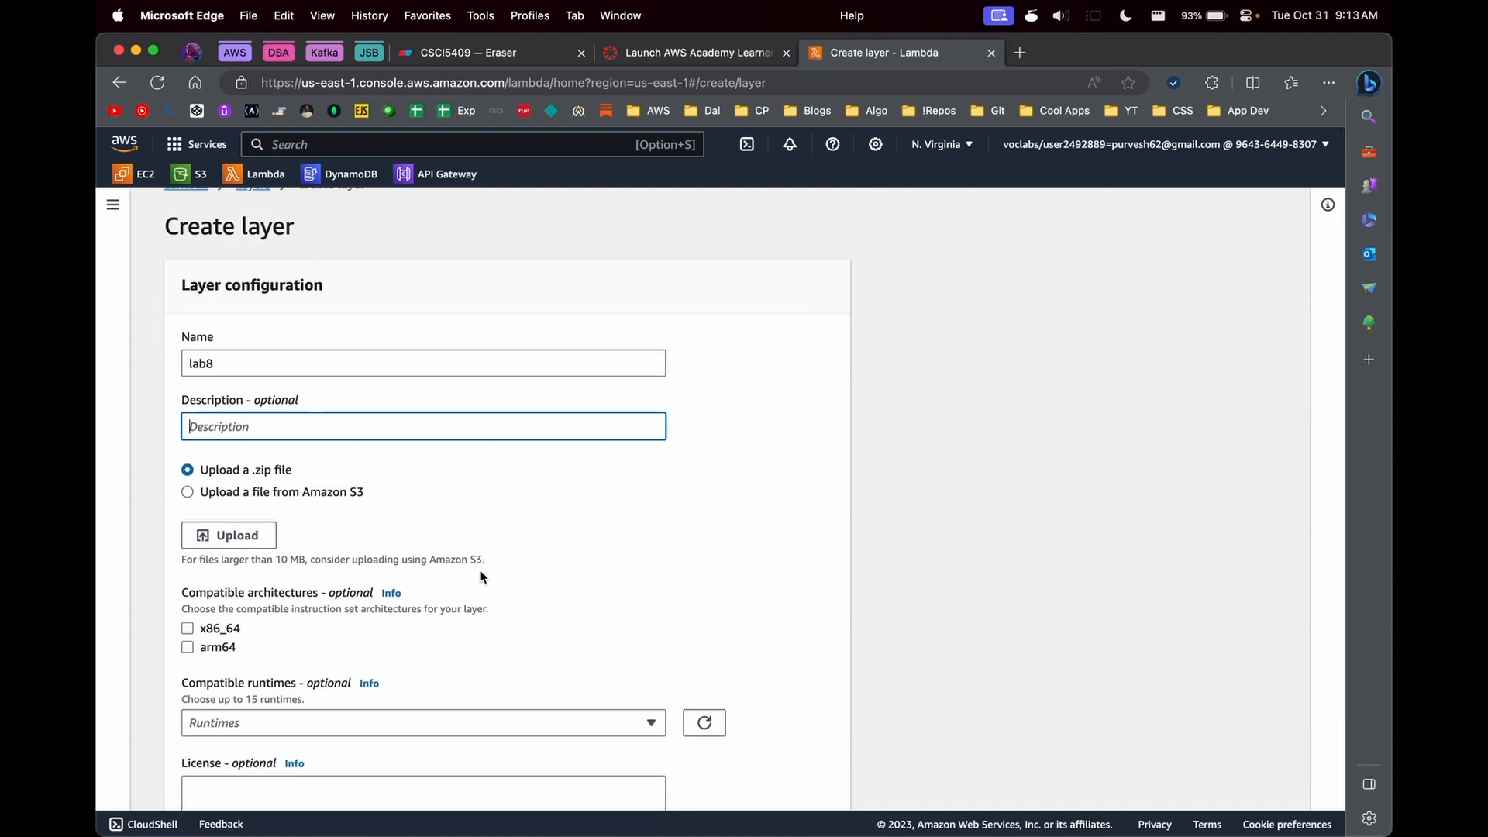
- Return to Lab8LambdaFn, start adding a layer to it, and choose Custom layers as the layer source
{"action": "left_click", "coordinate": [113, 205]}
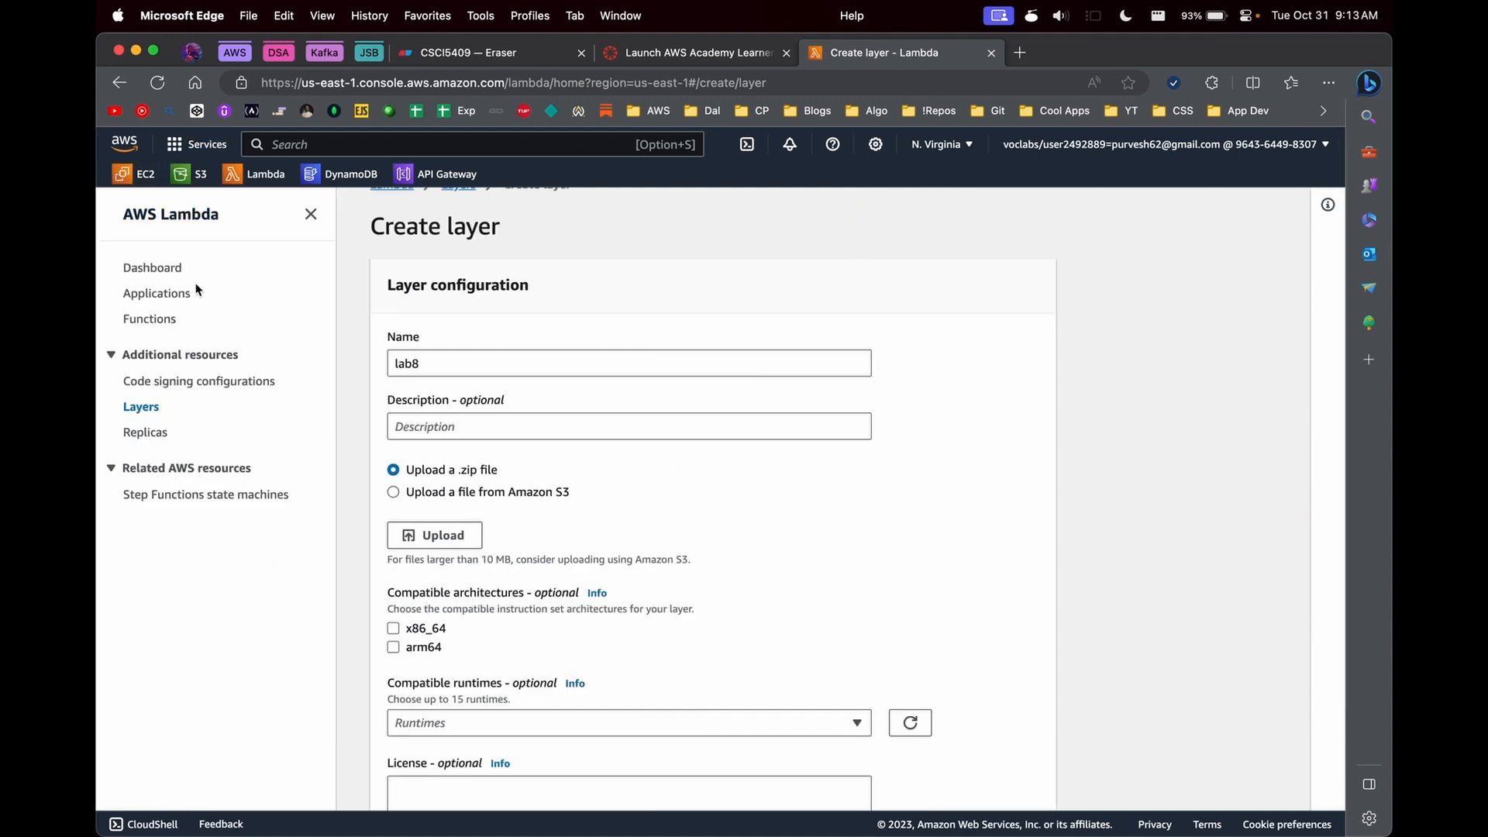
{"action": "left_click", "coordinate": [155, 320]}
{"action": "left_click", "coordinate": [463, 552]}
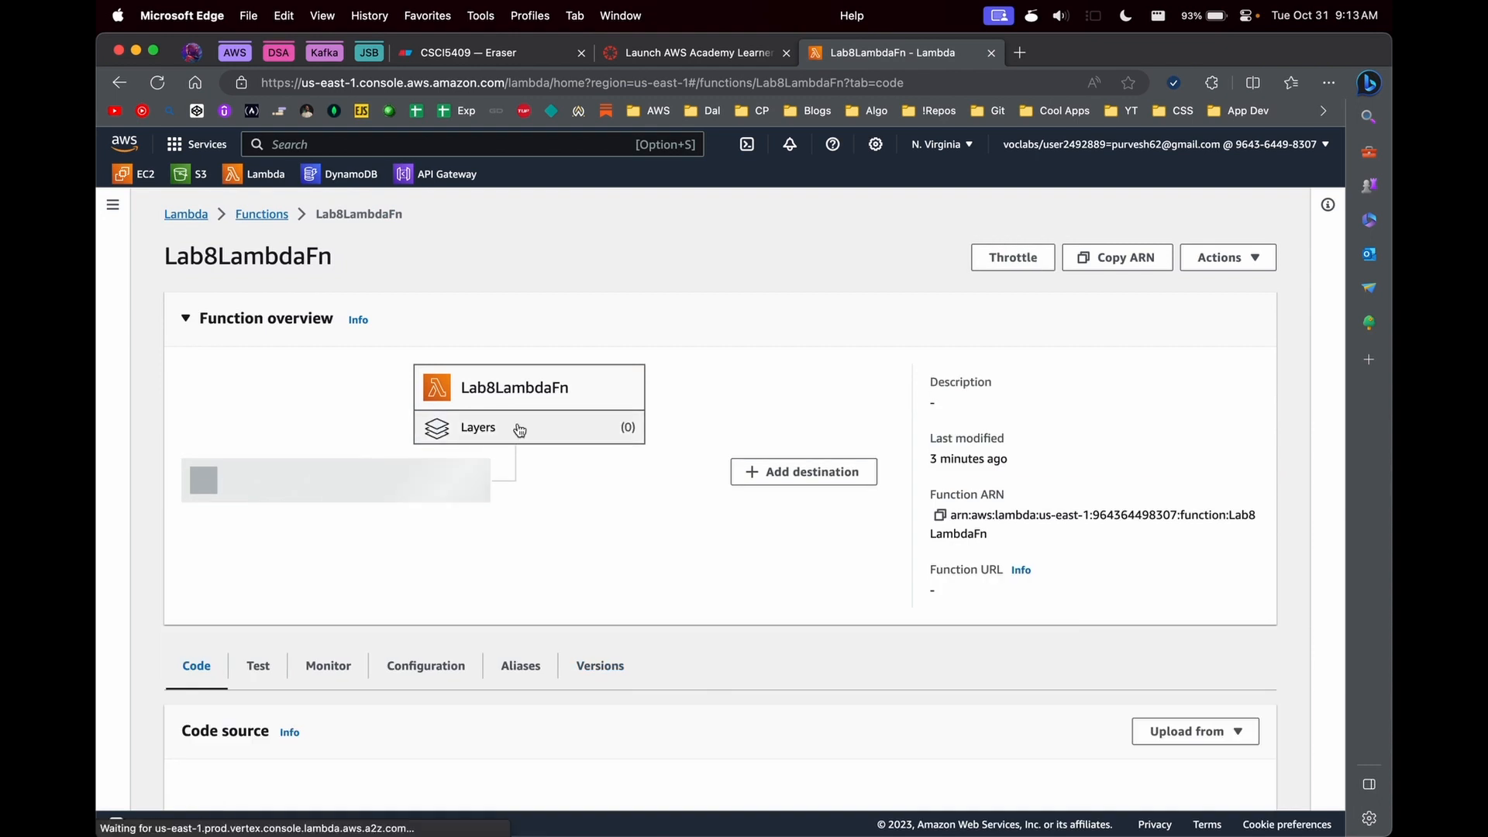
{"action": "scroll", "coordinate": [911, 692], "scroll_direction": "down", "scroll_amount": 15}
{"action": "left_click", "coordinate": [1224, 670]}
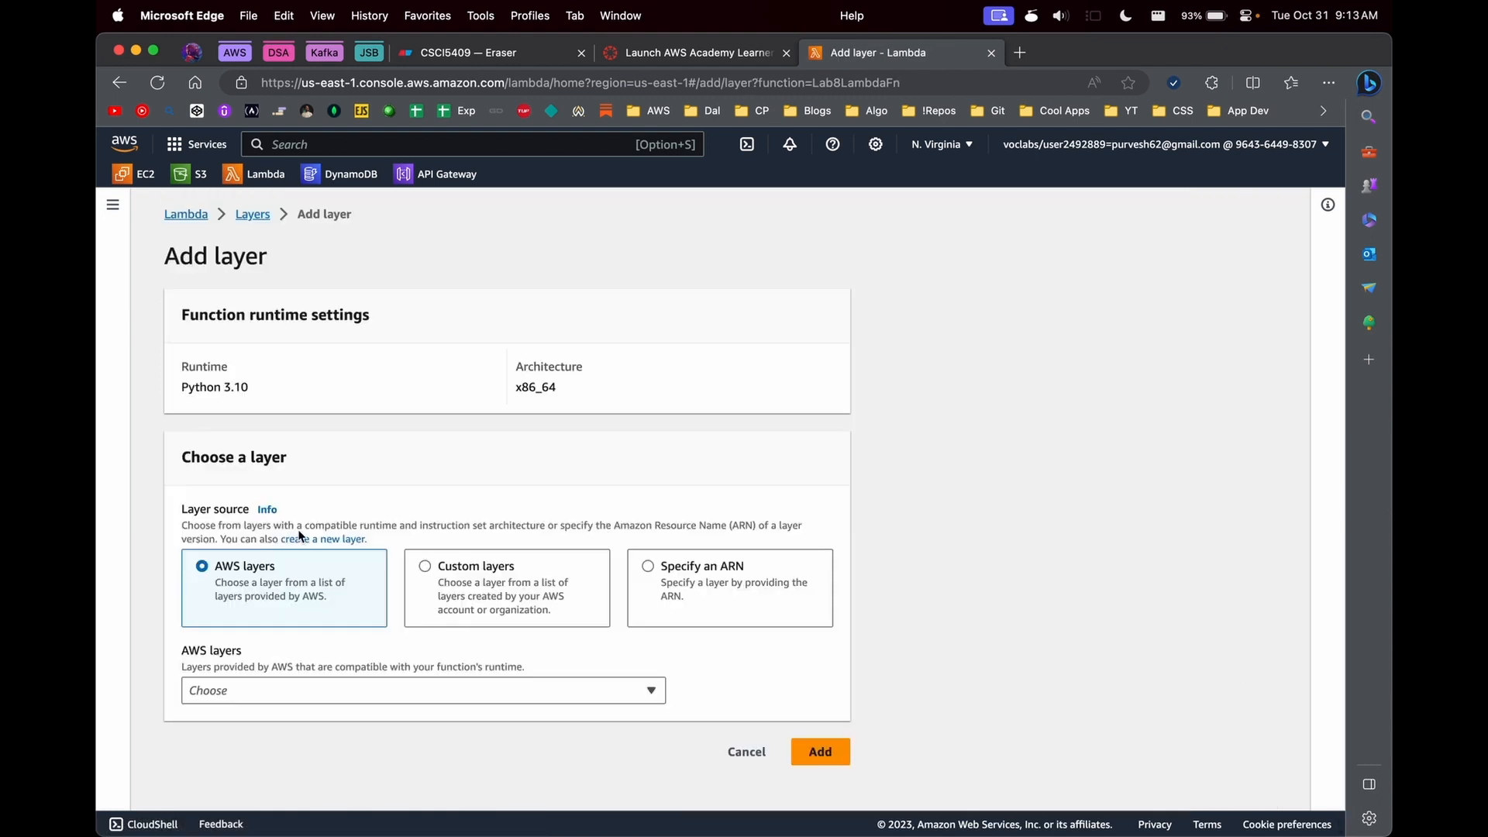
{"action": "left_click", "coordinate": [458, 577]}
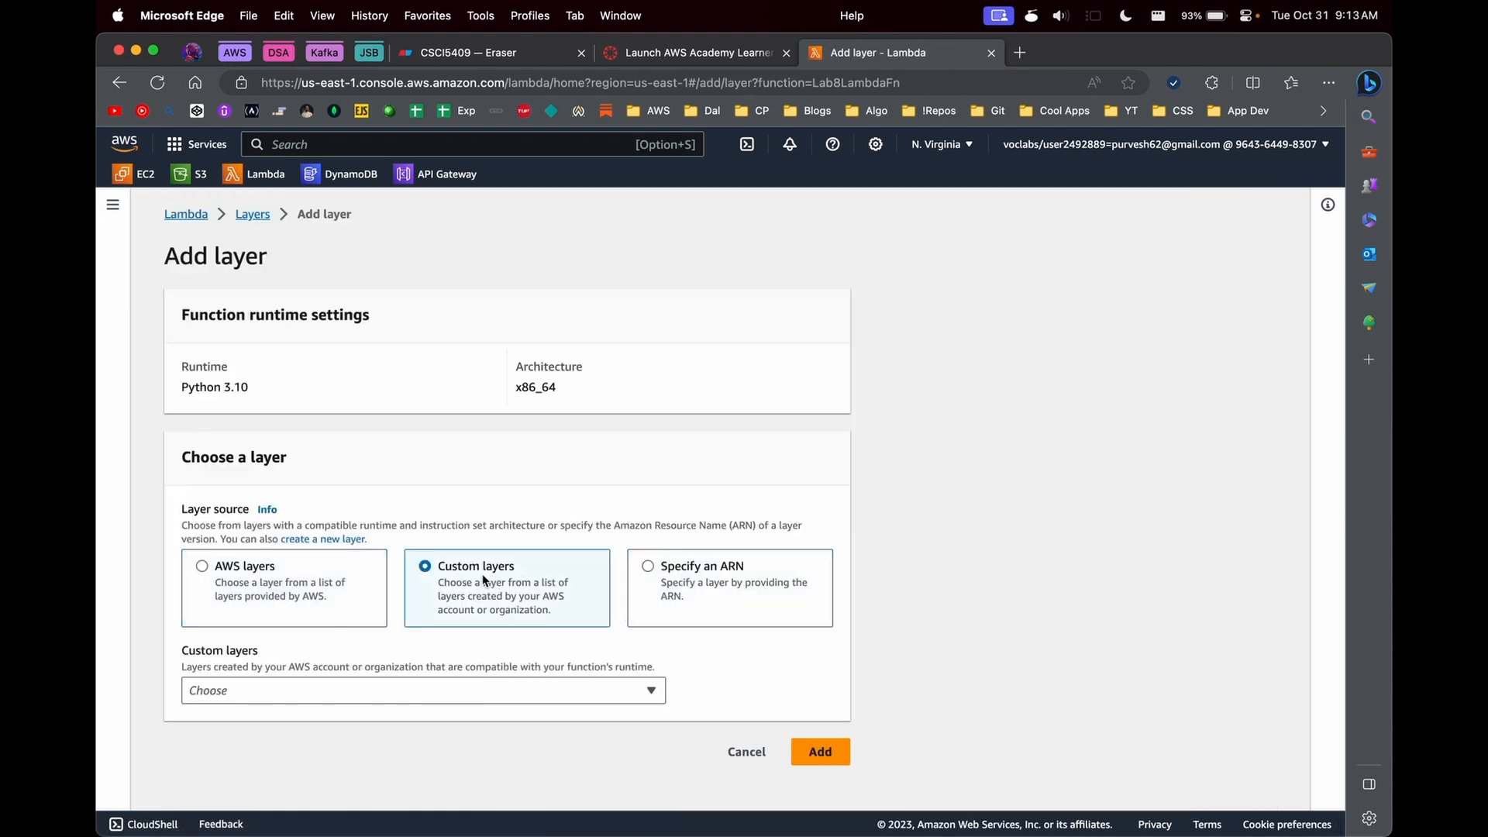
- Check which custom layers are available for the function, and return to the Lab8LambdaFn page without adding one
{"action": "left_click", "coordinate": [404, 690]}
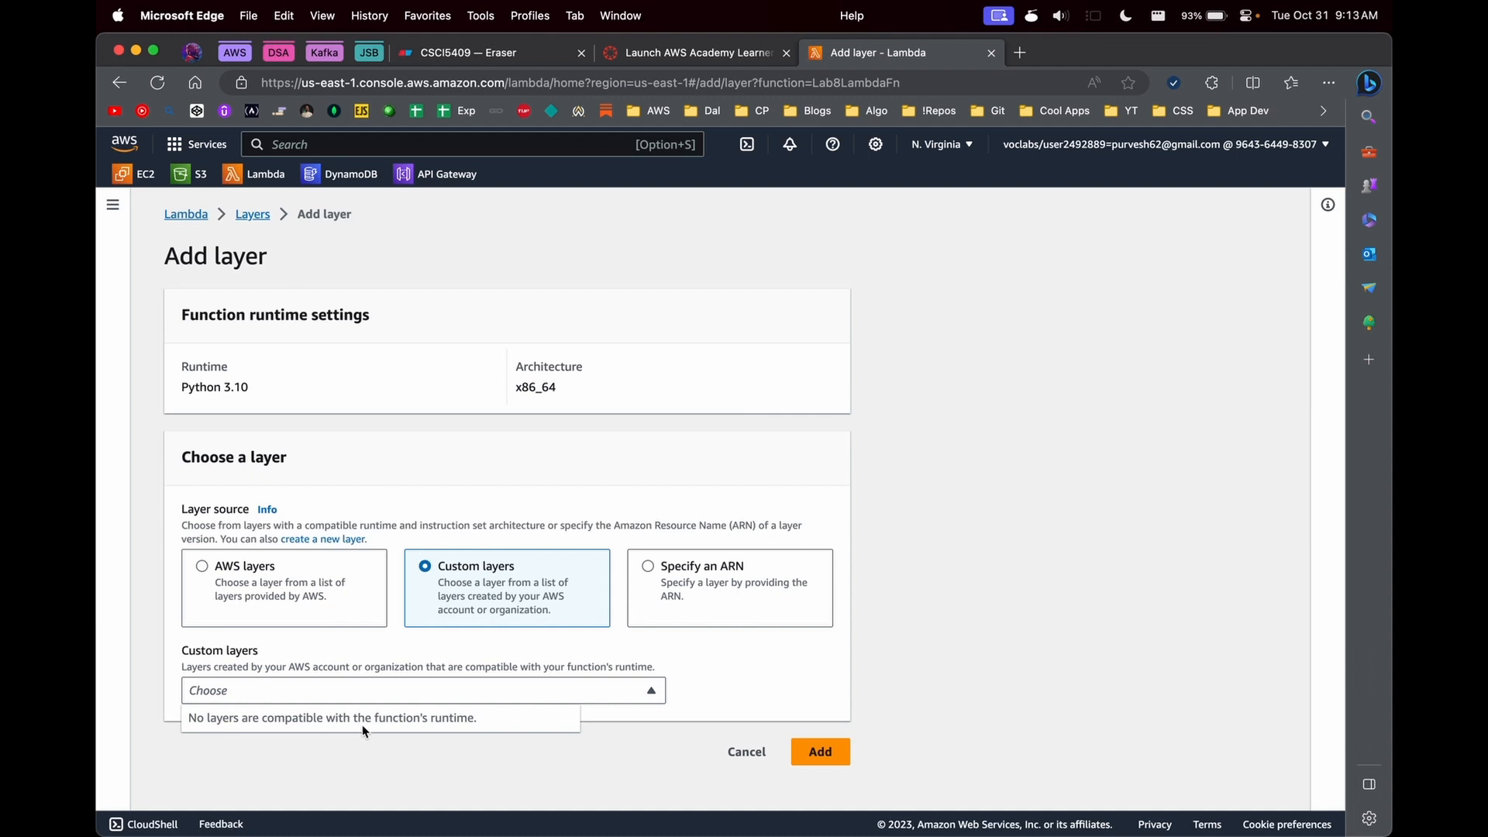
{"action": "left_click", "coordinate": [246, 216]}
{"action": "left_click", "coordinate": [186, 214]}
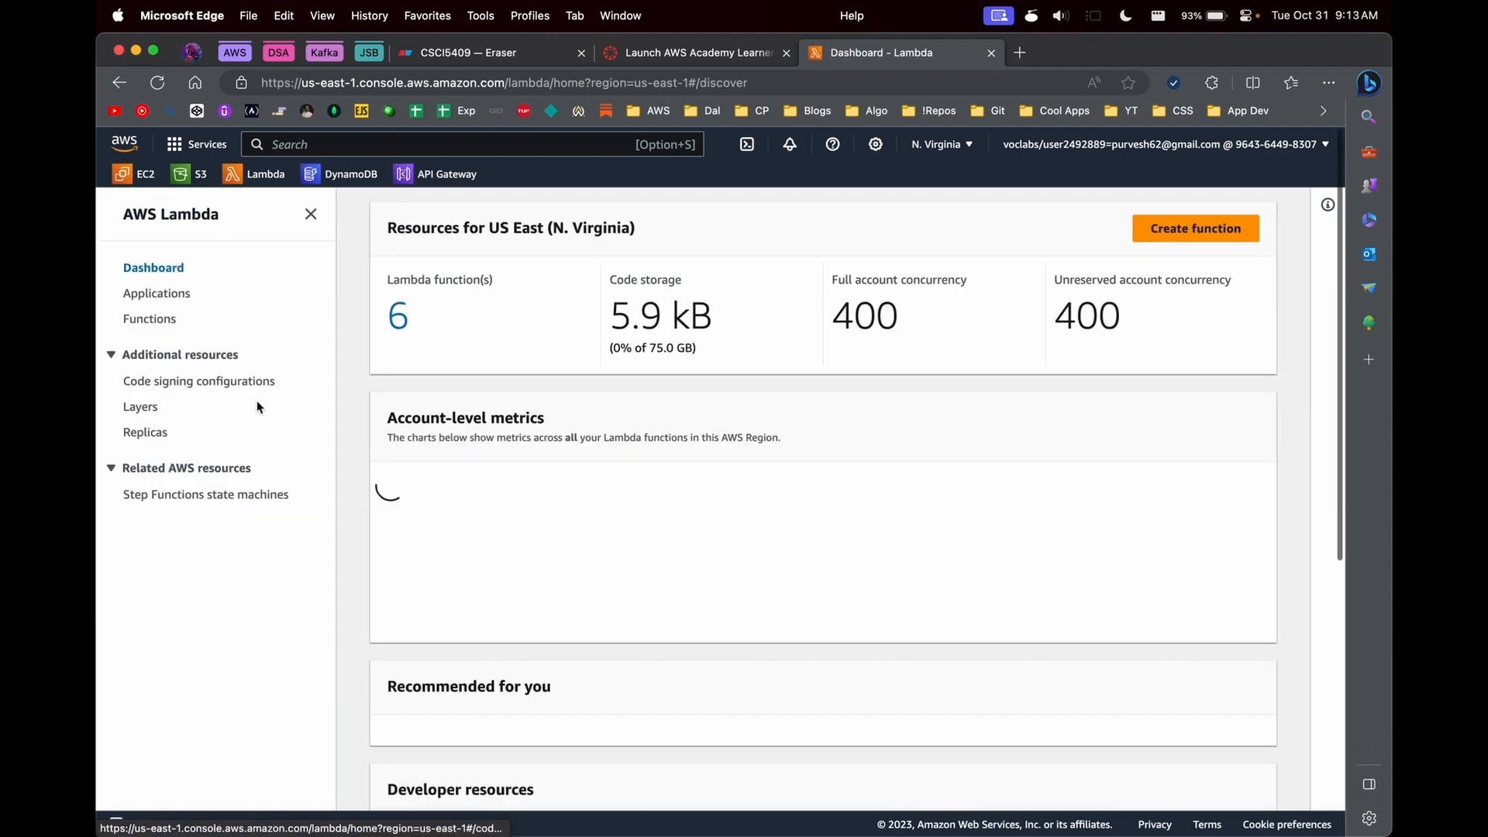
{"action": "left_click", "coordinate": [172, 324]}
{"action": "left_click", "coordinate": [476, 551]}
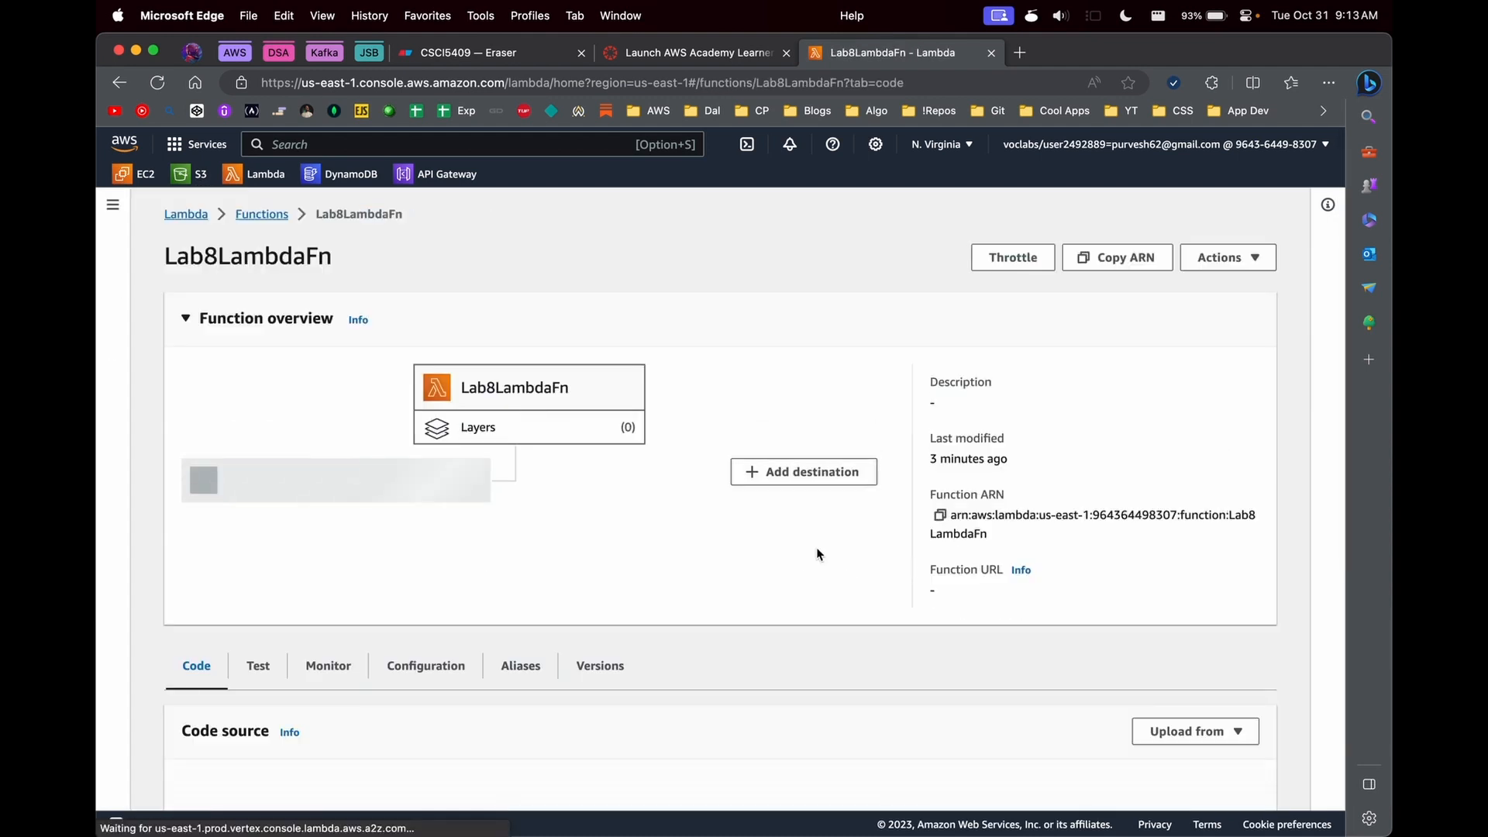
- Replace the "import requests" line in lambda_function.py with "import boto3" and save the file
{"action": "scroll", "coordinate": [806, 558], "scroll_direction": "down", "scroll_amount": 3}
{"action": "scroll", "coordinate": [805, 558], "scroll_direction": "down", "scroll_amount": 1}
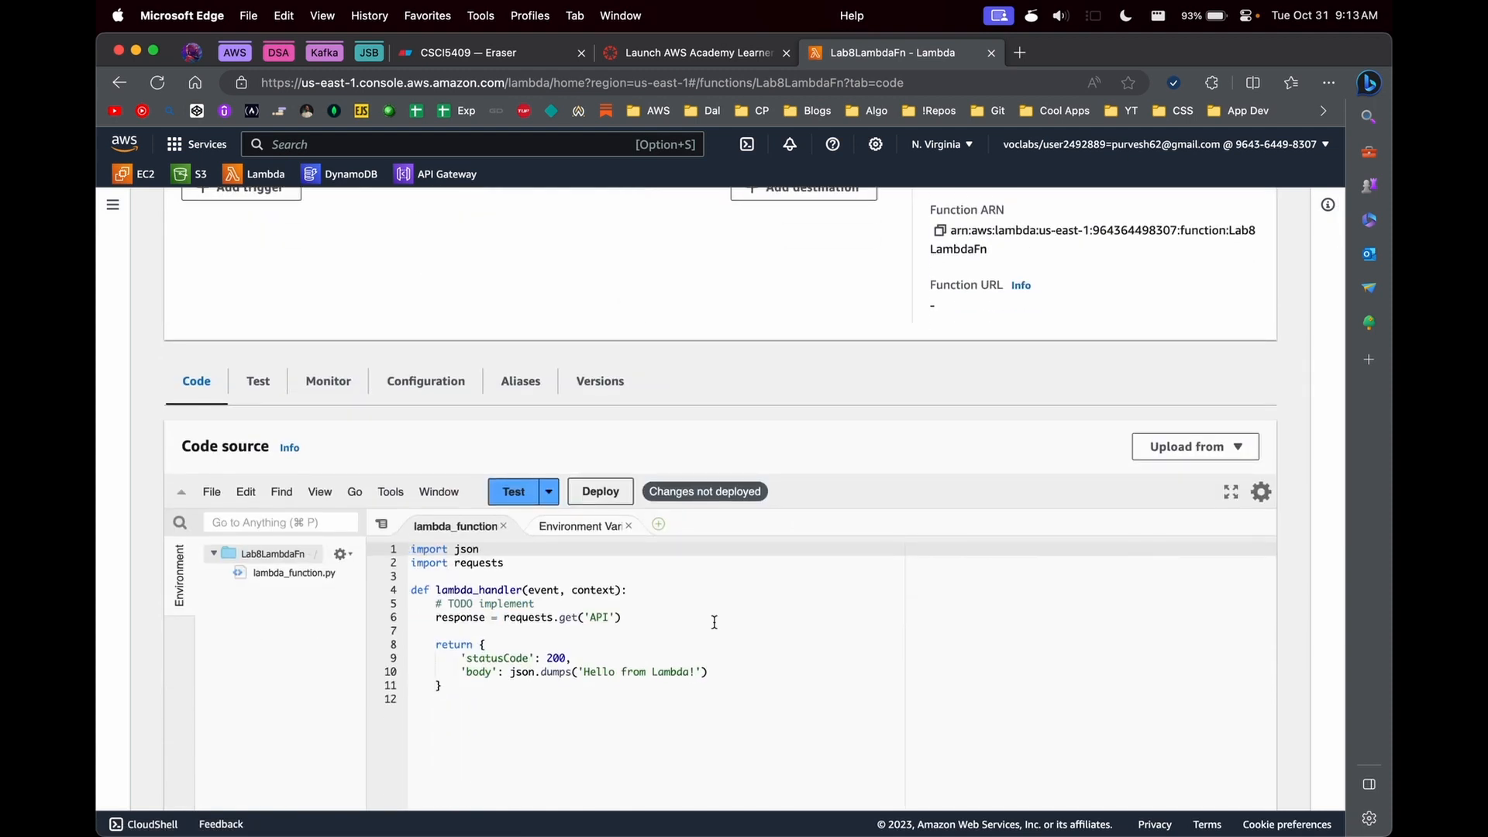
{"action": "scroll", "coordinate": [714, 622], "scroll_direction": "up", "scroll_amount": 5}
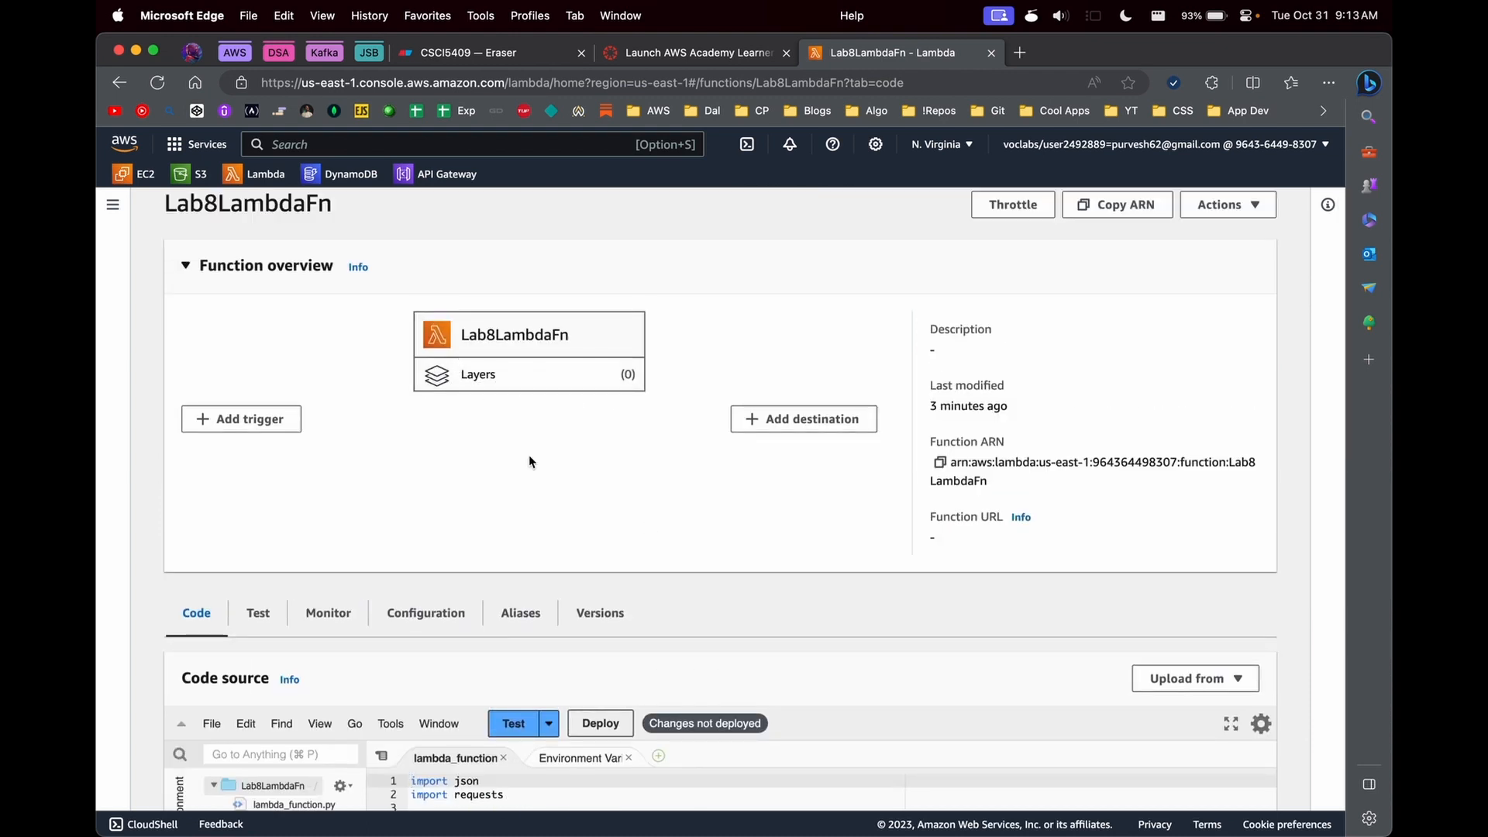
{"action": "scroll", "coordinate": [540, 638], "scroll_direction": "down", "scroll_amount": 3}
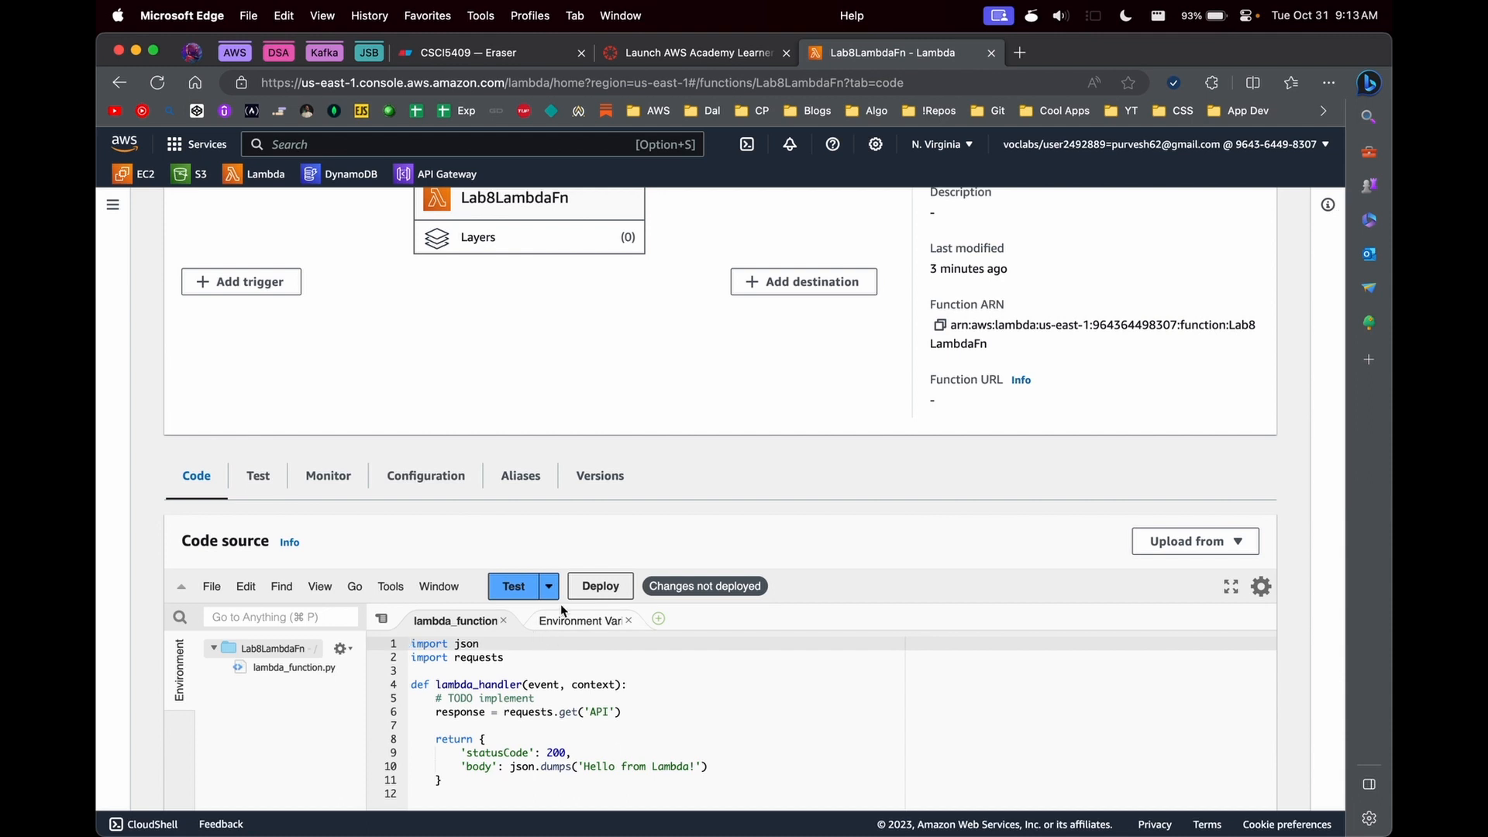
{"action": "scroll", "coordinate": [561, 603], "scroll_direction": "down", "scroll_amount": 3}
{"action": "left_click", "coordinate": [474, 541]}
{"action": "triple_click", "coordinate": [419, 529]}
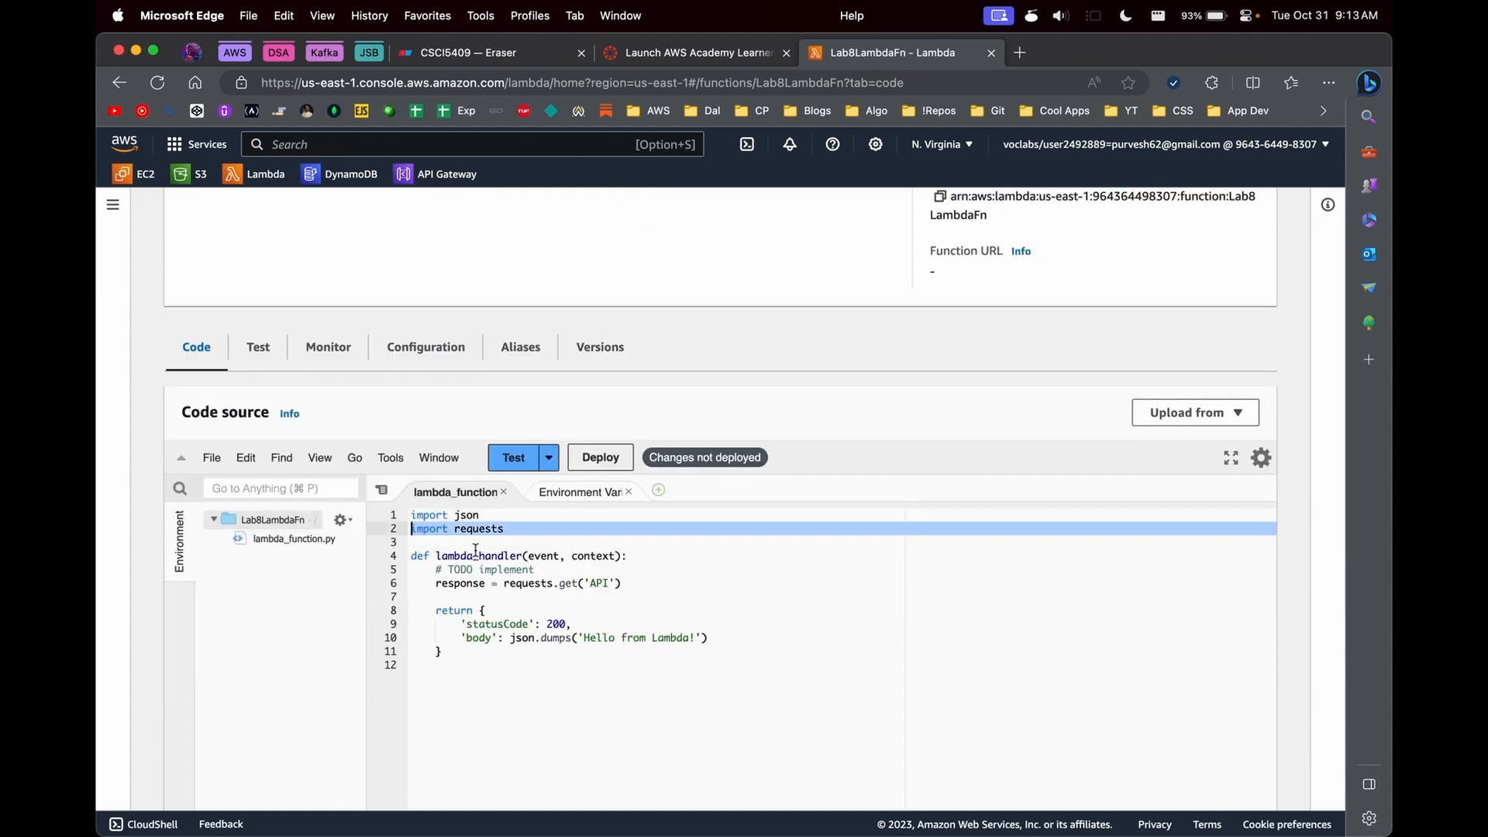
{"action": "type", "text": "import boto3"}
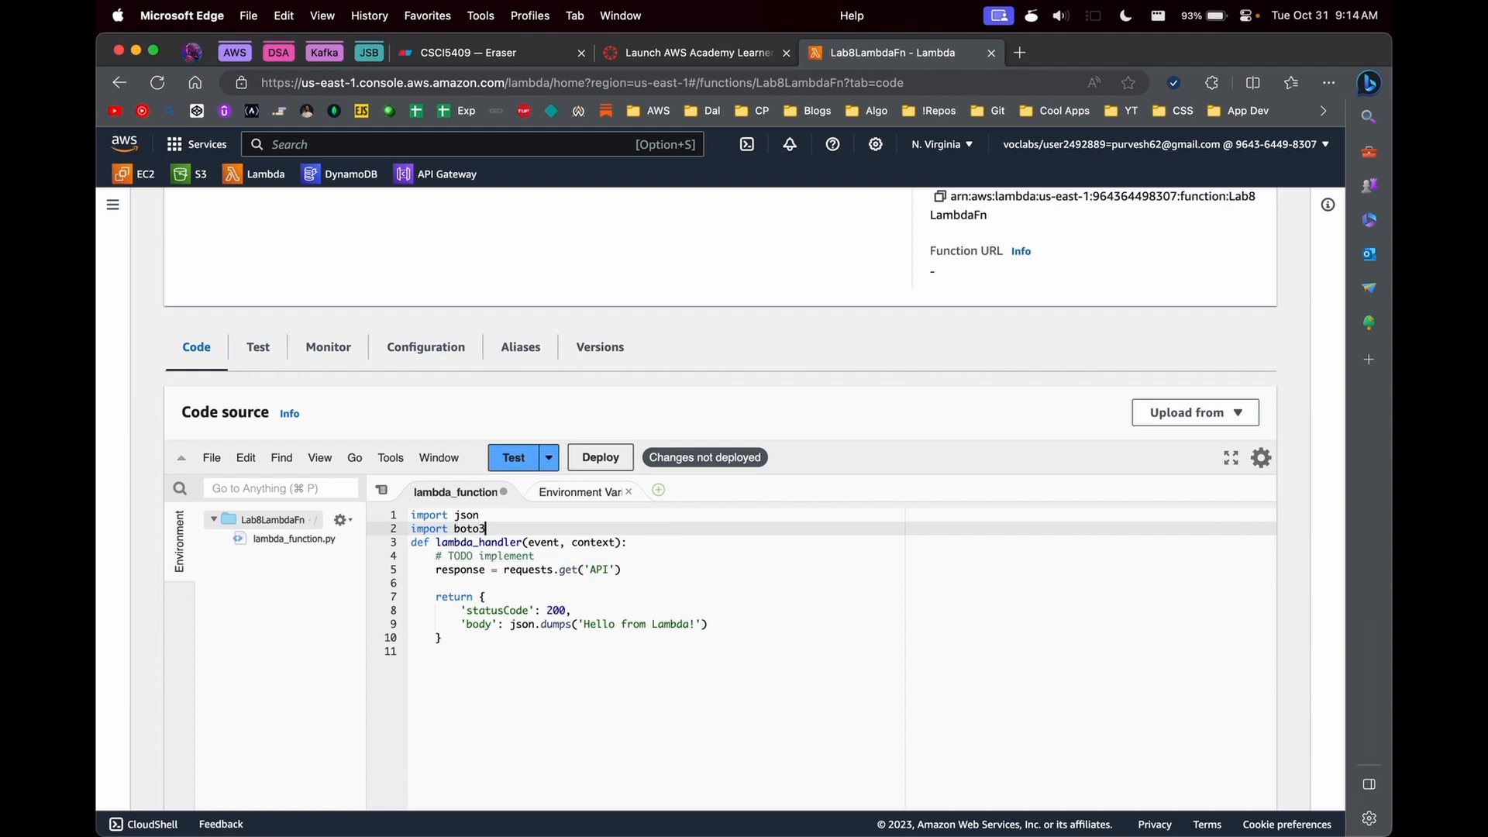
{"action": "key", "text": "Return"}
{"action": "key", "text": "super+s"}
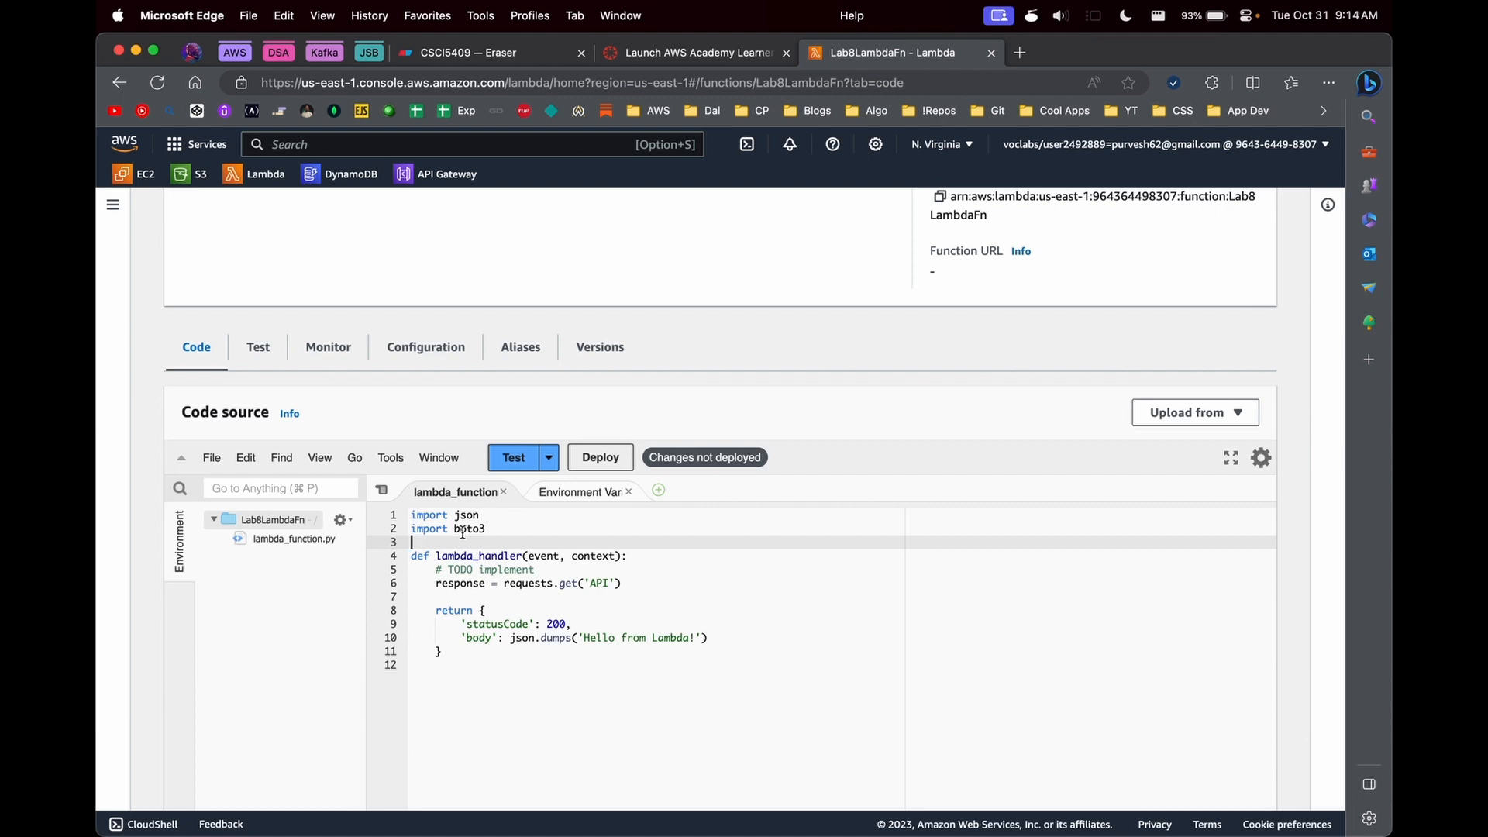
- Review Lab8LambdaFn's overview, its code and the available sources for uploading code
{"action": "scroll", "coordinate": [463, 533], "scroll_direction": "up", "scroll_amount": 5}
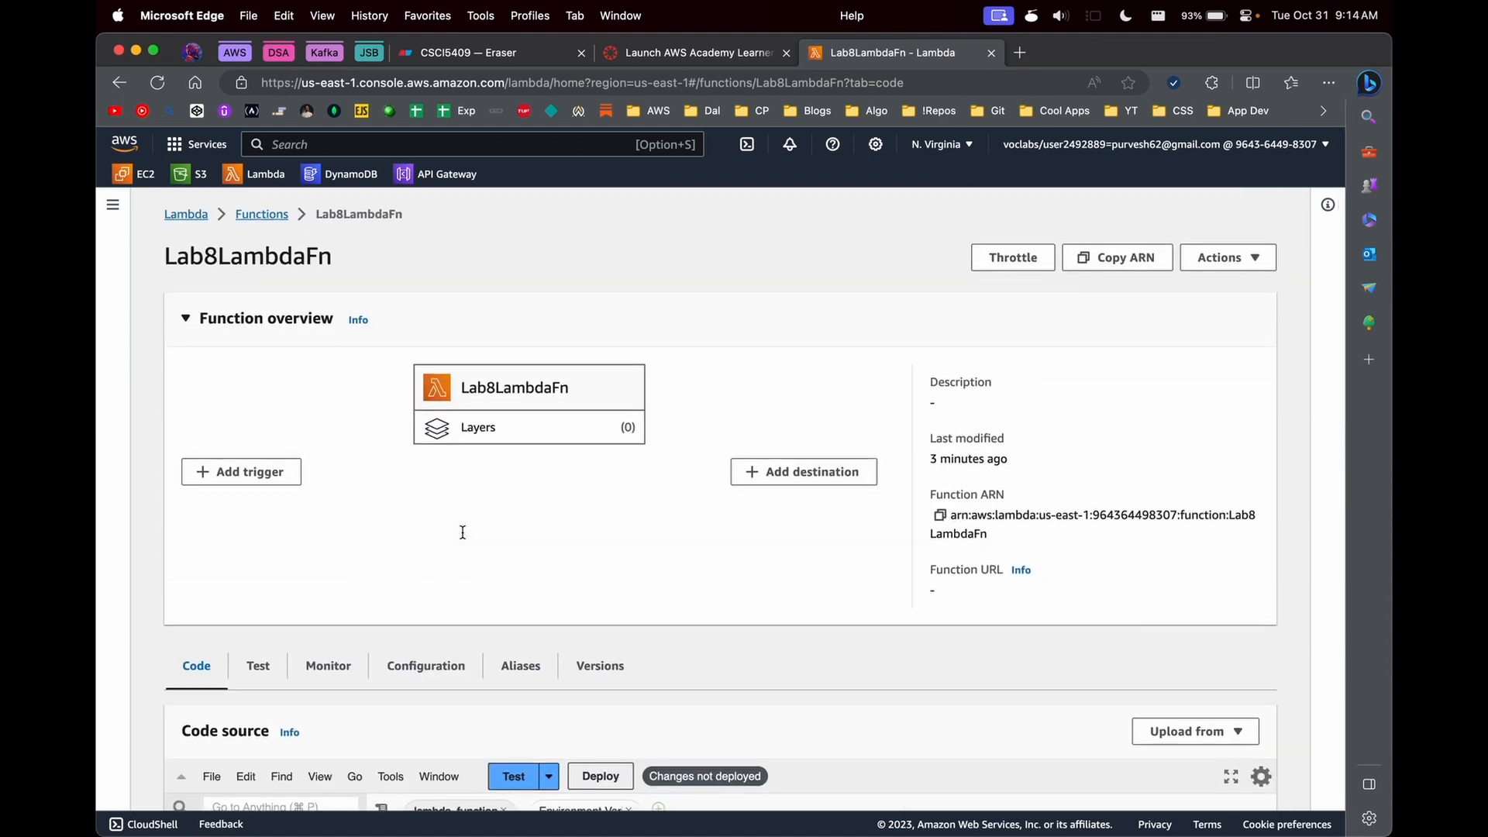
{"action": "scroll", "coordinate": [463, 533], "scroll_direction": "down", "scroll_amount": 7}
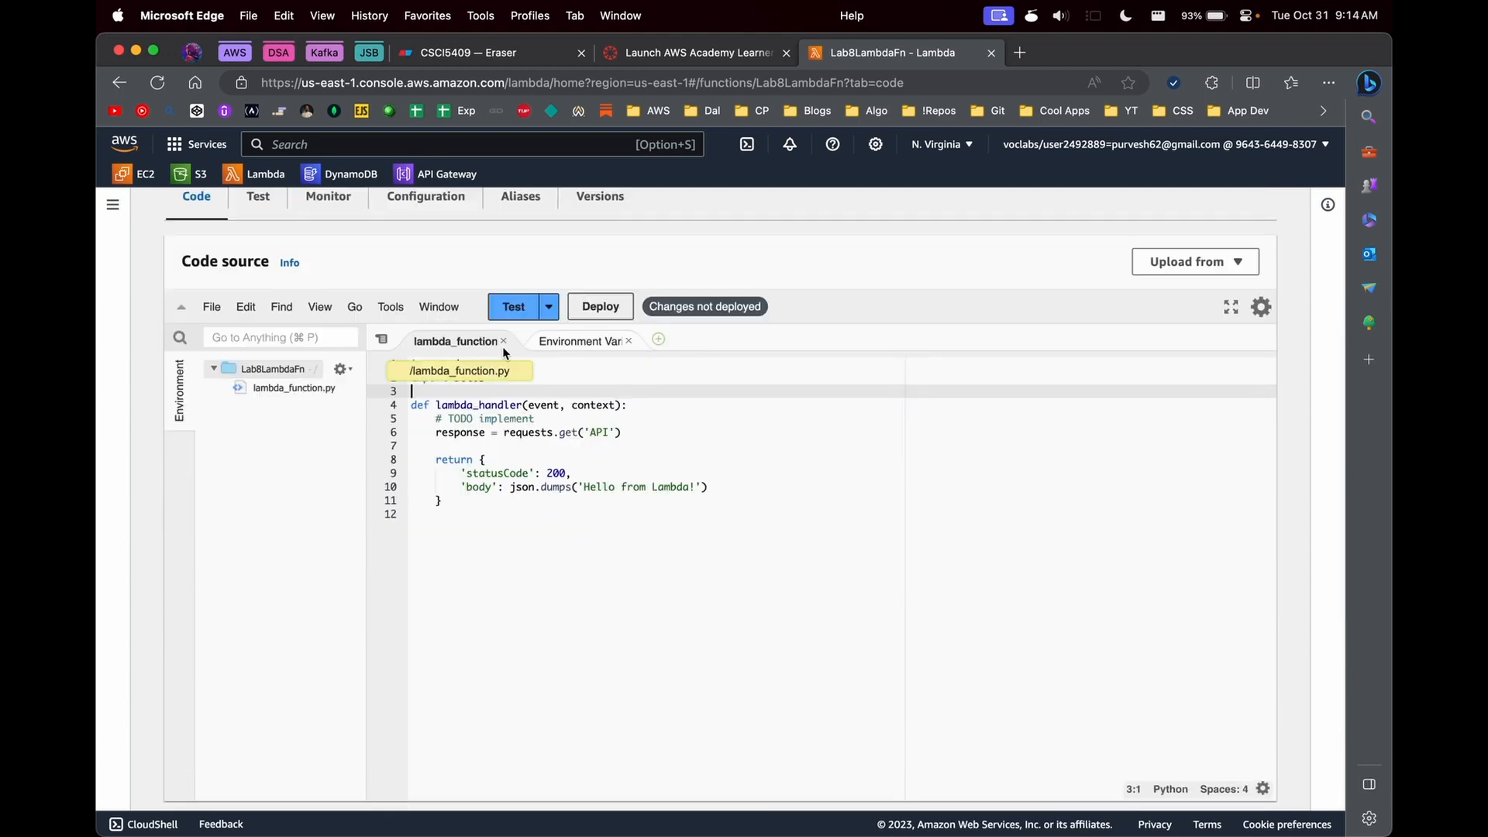
{"action": "scroll", "coordinate": [502, 347], "scroll_direction": "up", "scroll_amount": 7}
{"action": "scroll", "coordinate": [571, 646], "scroll_direction": "down", "scroll_amount": 5}
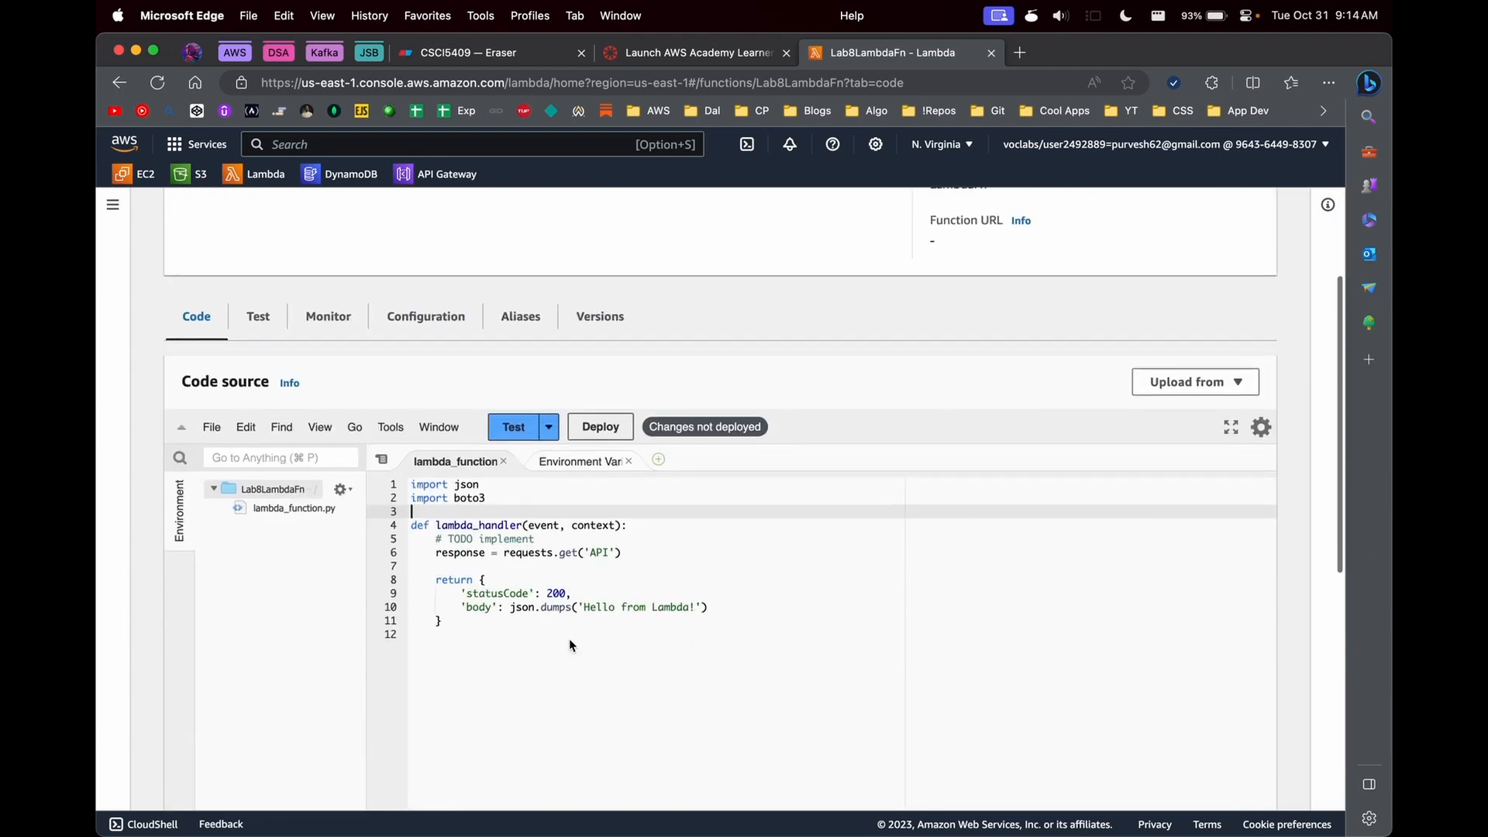
{"action": "left_click", "coordinate": [680, 584]}
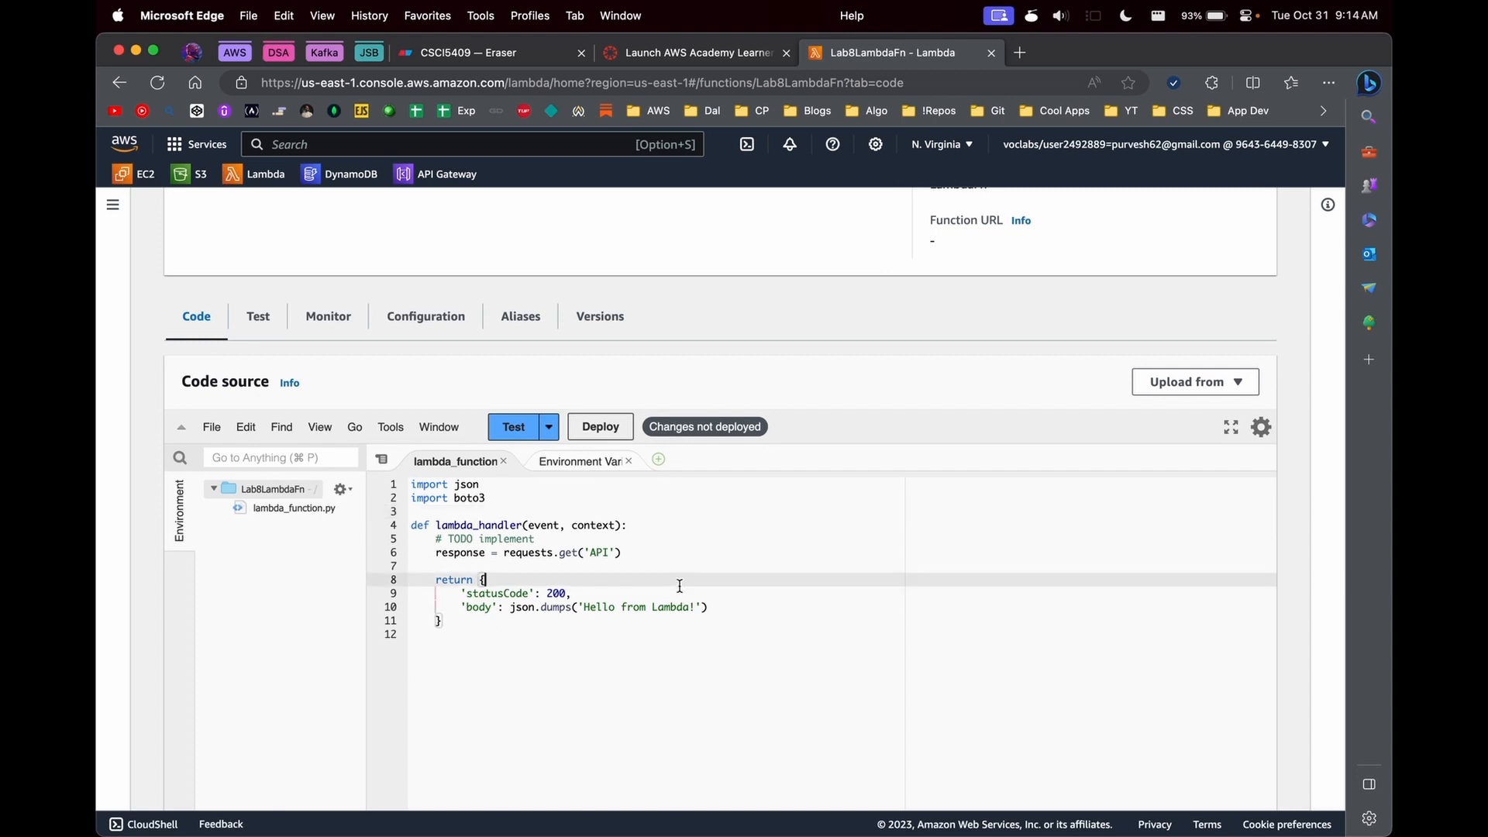
{"action": "scroll", "coordinate": [680, 584], "scroll_direction": "up", "scroll_amount": 2}
{"action": "left_click", "coordinate": [1184, 479]}
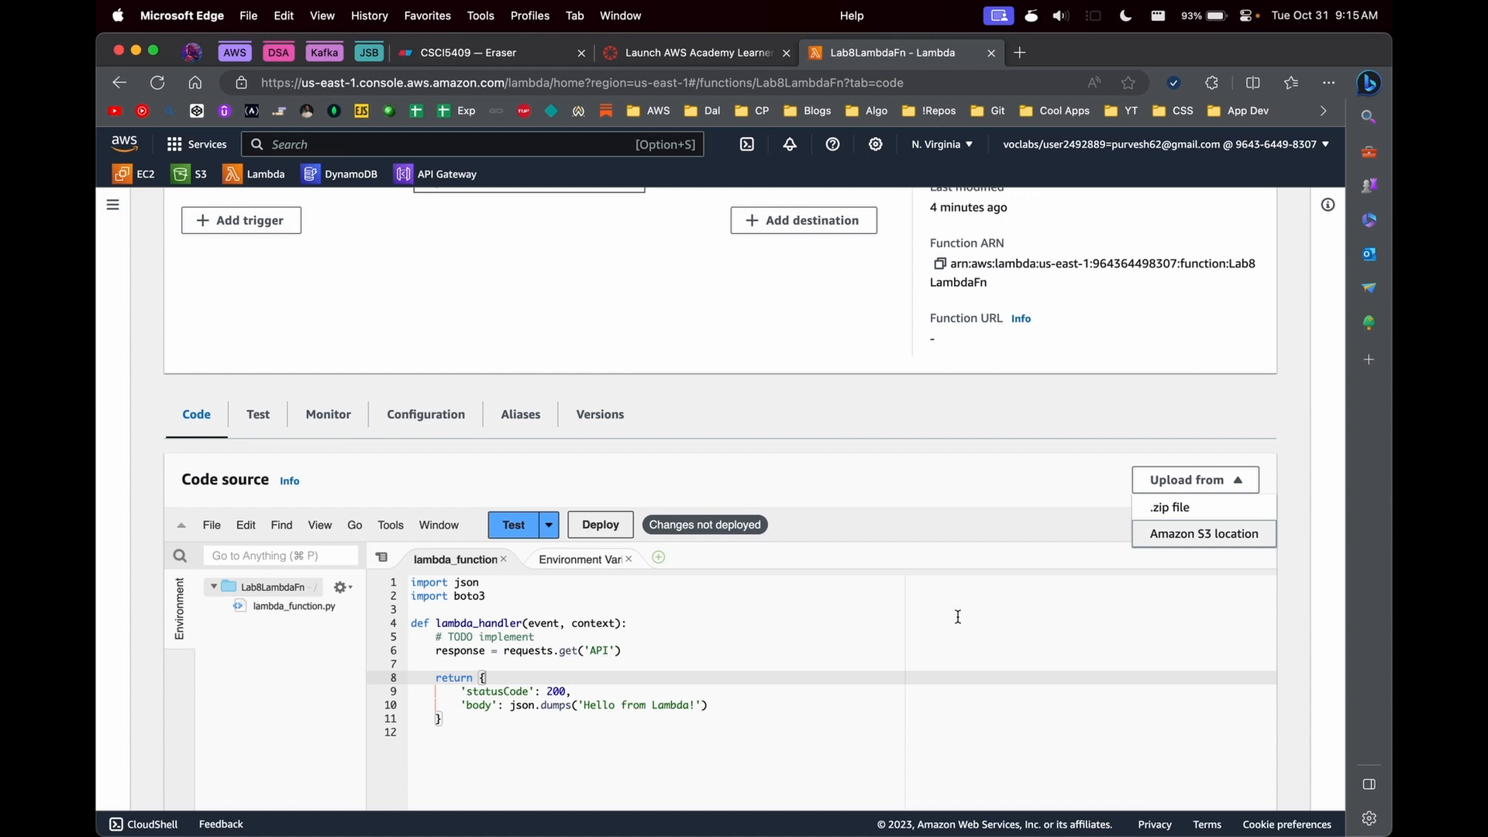
{"action": "scroll", "coordinate": [490, 337], "scroll_direction": "up", "scroll_amount": 5}
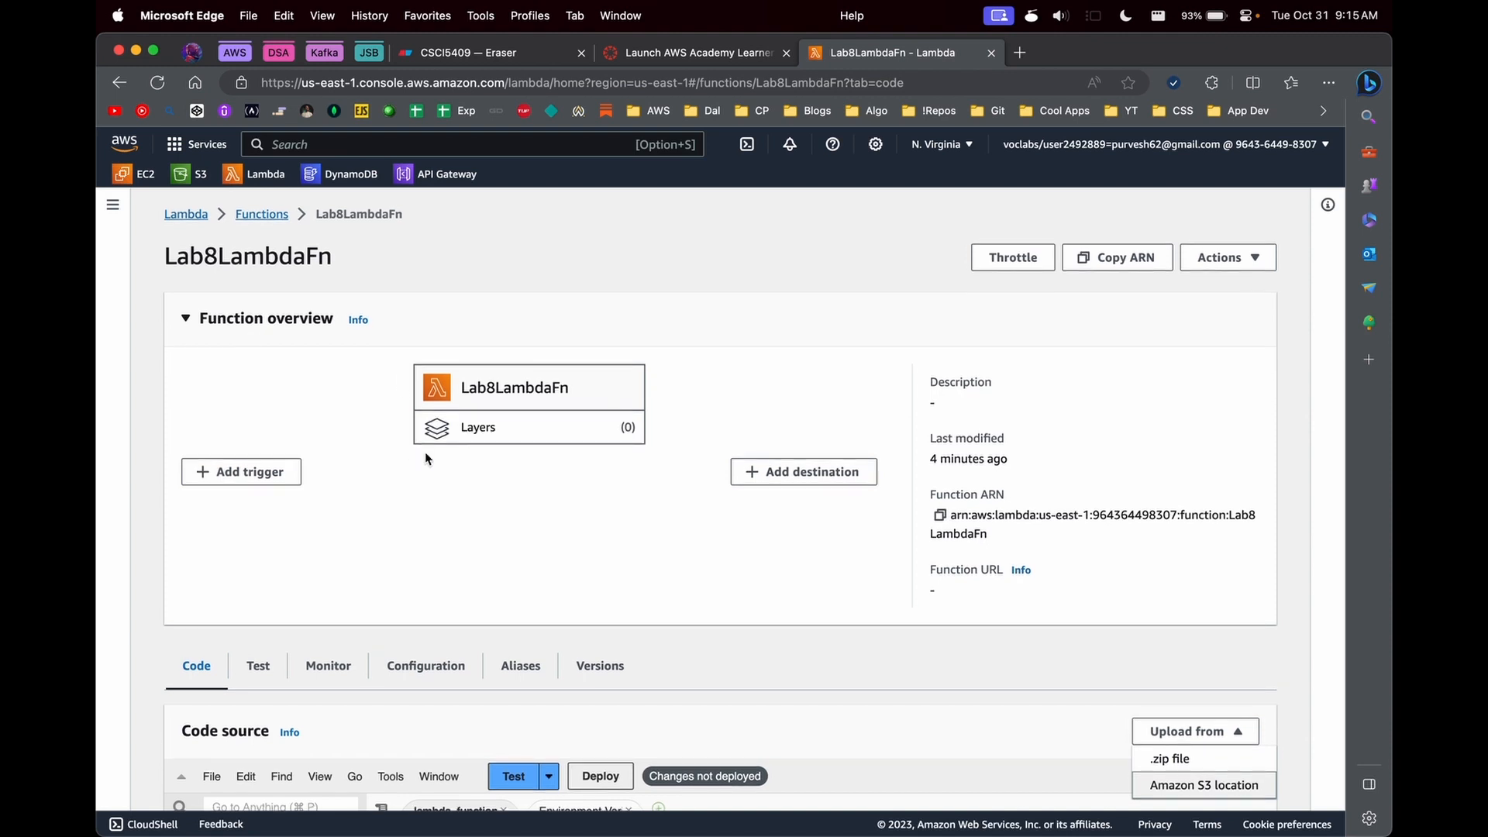
{"action": "scroll", "coordinate": [465, 427], "scroll_direction": "down", "scroll_amount": 5}
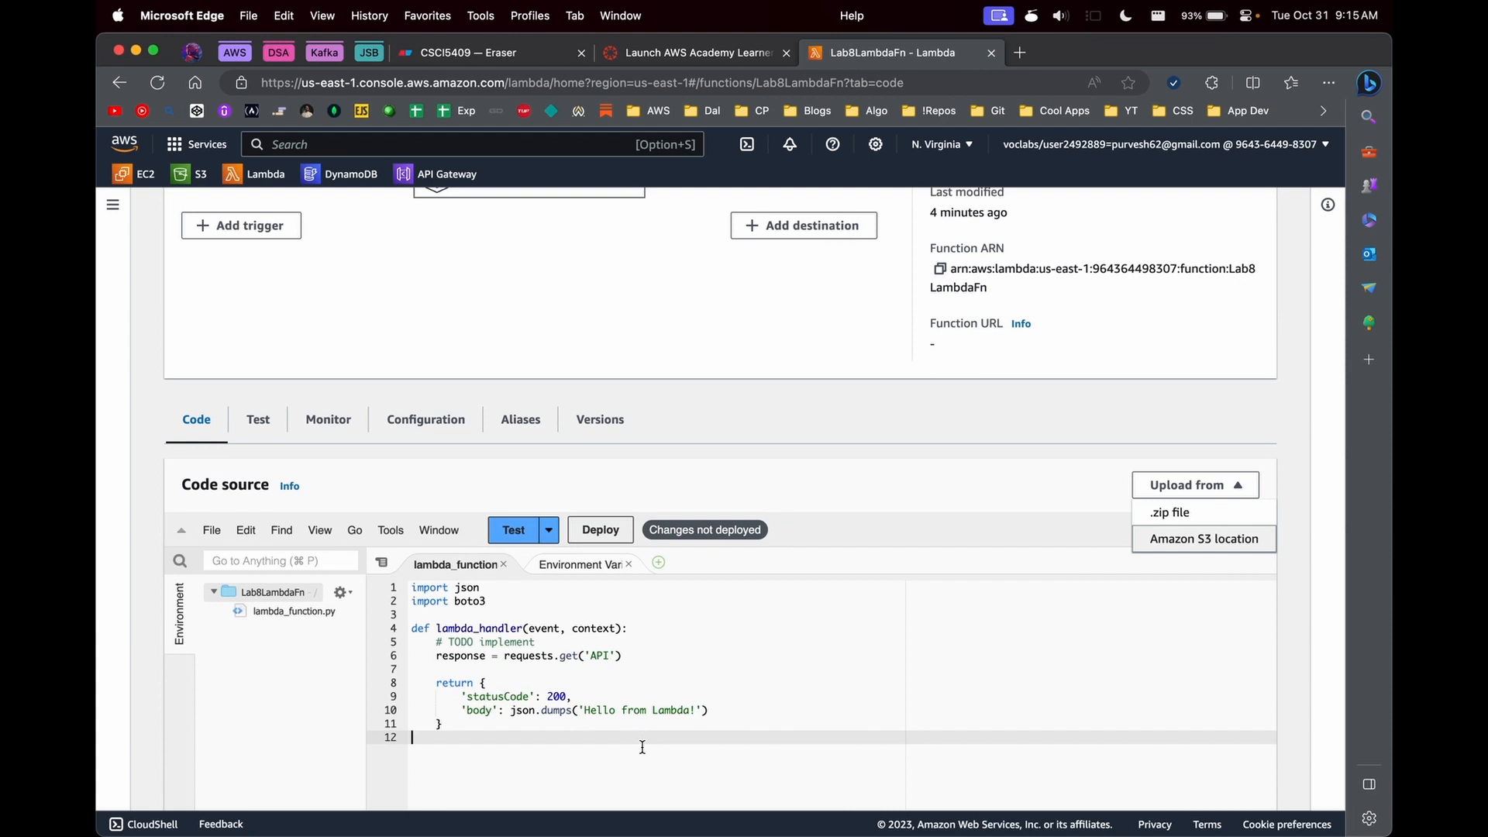
{"action": "scroll", "coordinate": [642, 746], "scroll_direction": "up", "scroll_amount": 3}
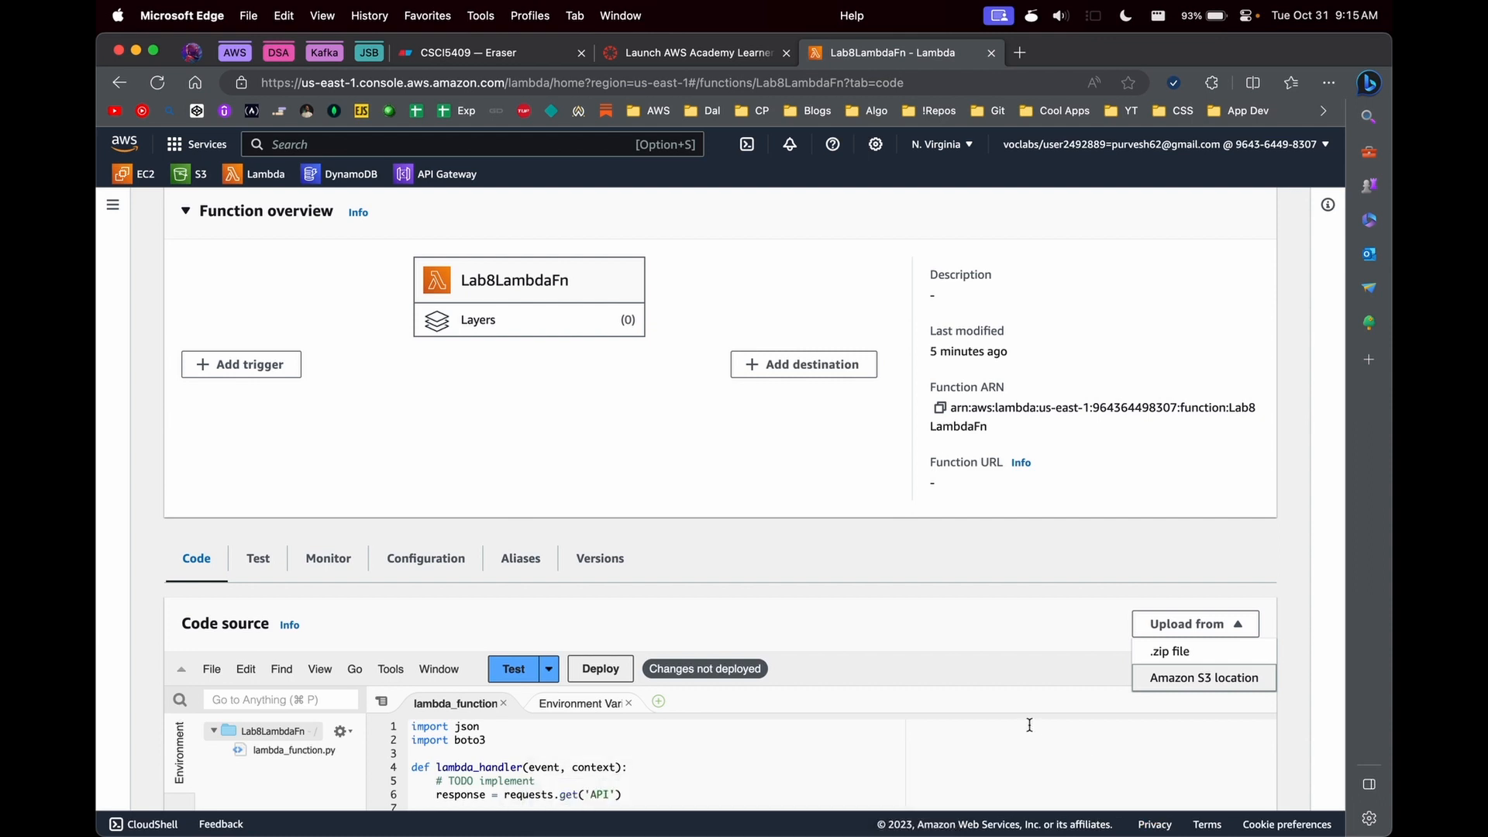
{"action": "scroll", "coordinate": [1030, 724], "scroll_direction": "down", "scroll_amount": 3}
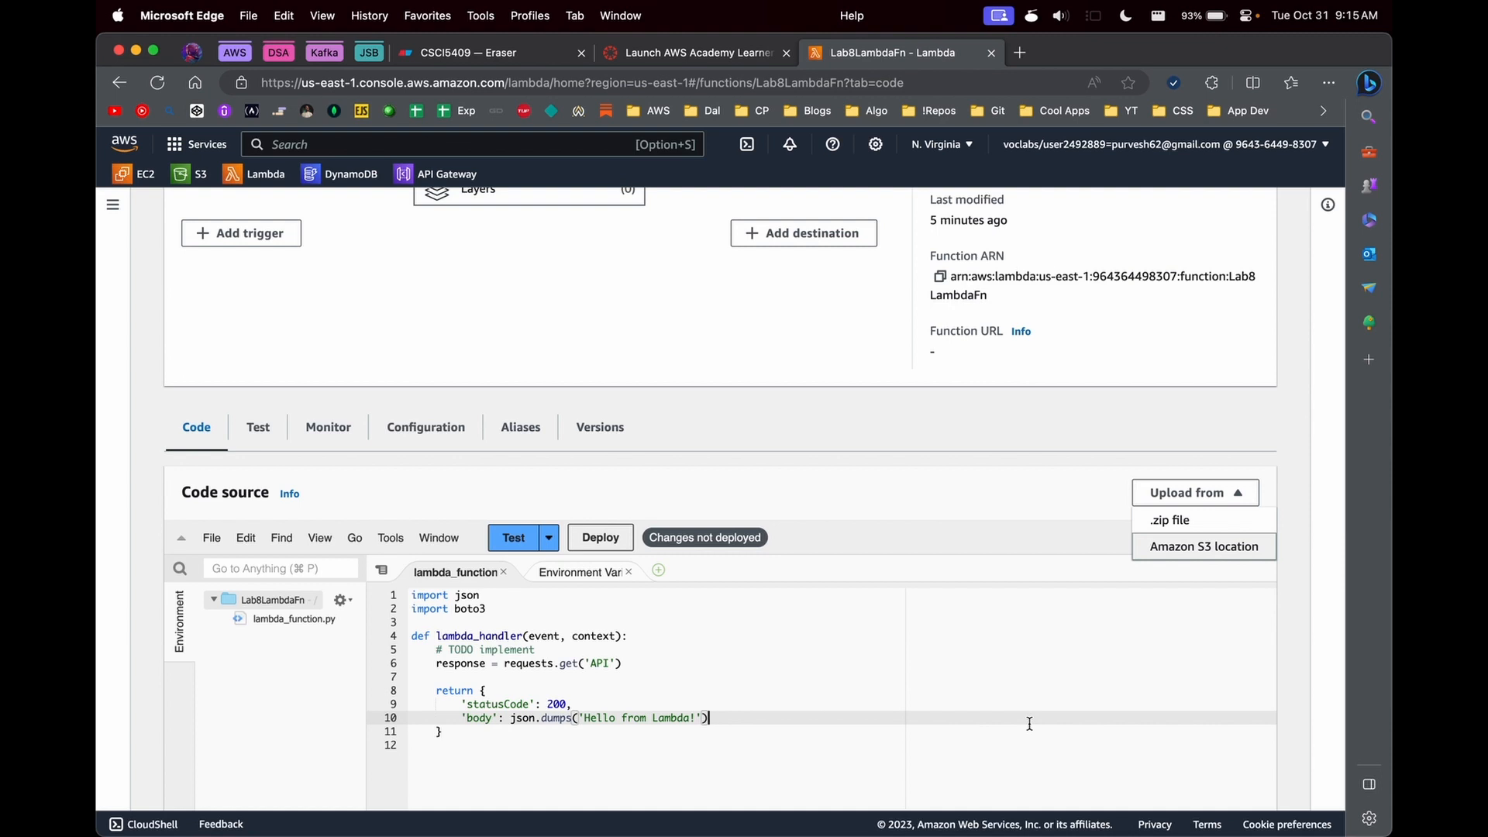
{"action": "scroll", "coordinate": [1029, 723], "scroll_direction": "up", "scroll_amount": 5}
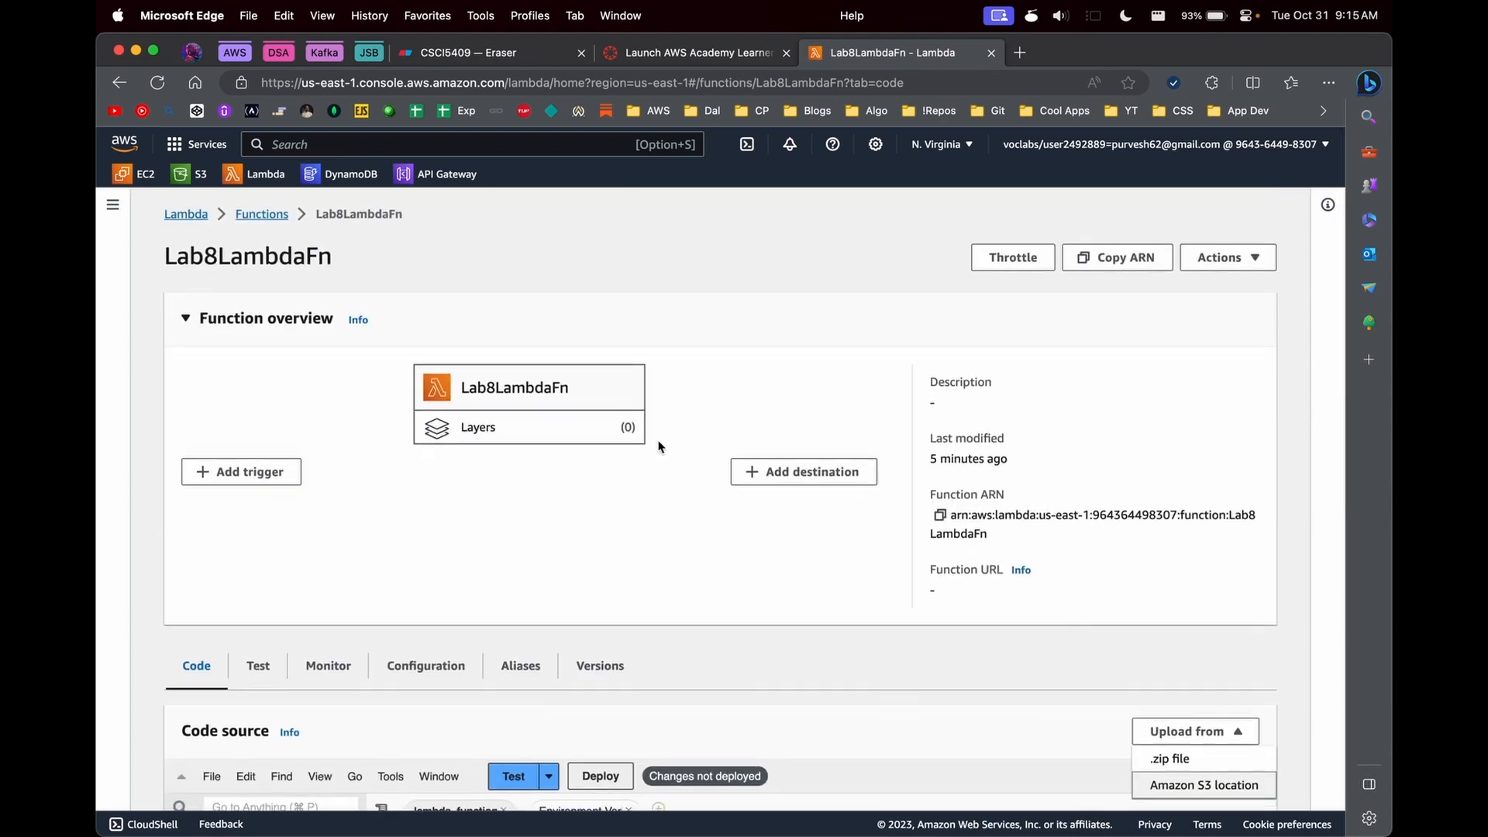
{"action": "scroll", "coordinate": [639, 577], "scroll_direction": "down", "scroll_amount": 3}
{"action": "scroll", "coordinate": [640, 577], "scroll_direction": "down", "scroll_amount": 1}
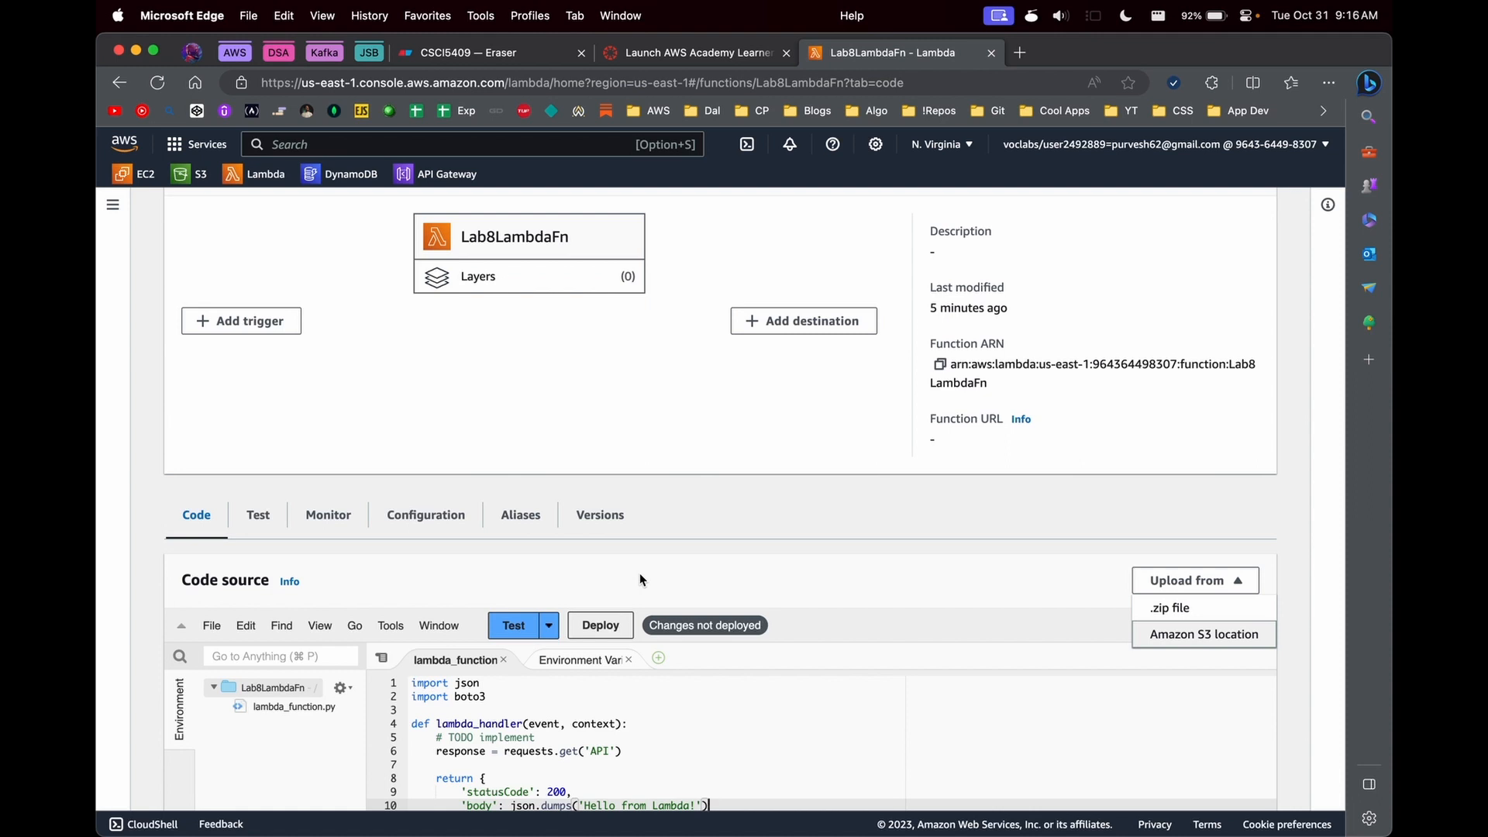
- Remove the boto3 import, the requests.get response line and the TODO comment from lambda_function.py
{"action": "scroll", "coordinate": [639, 580], "scroll_direction": "down", "scroll_amount": 5}
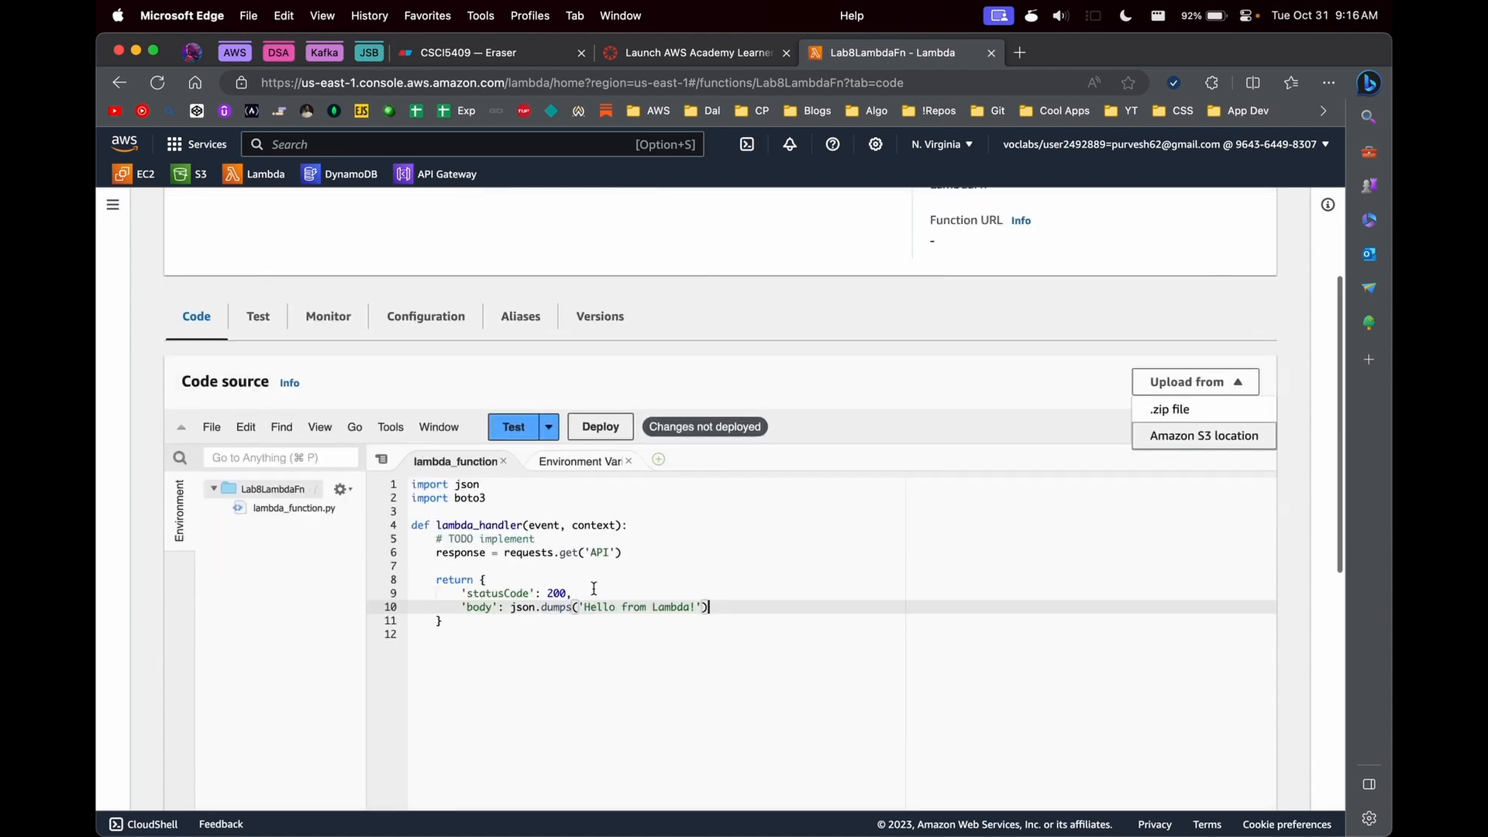
{"action": "triple_click", "coordinate": [465, 498]}
{"action": "key", "text": "BackSpace"}
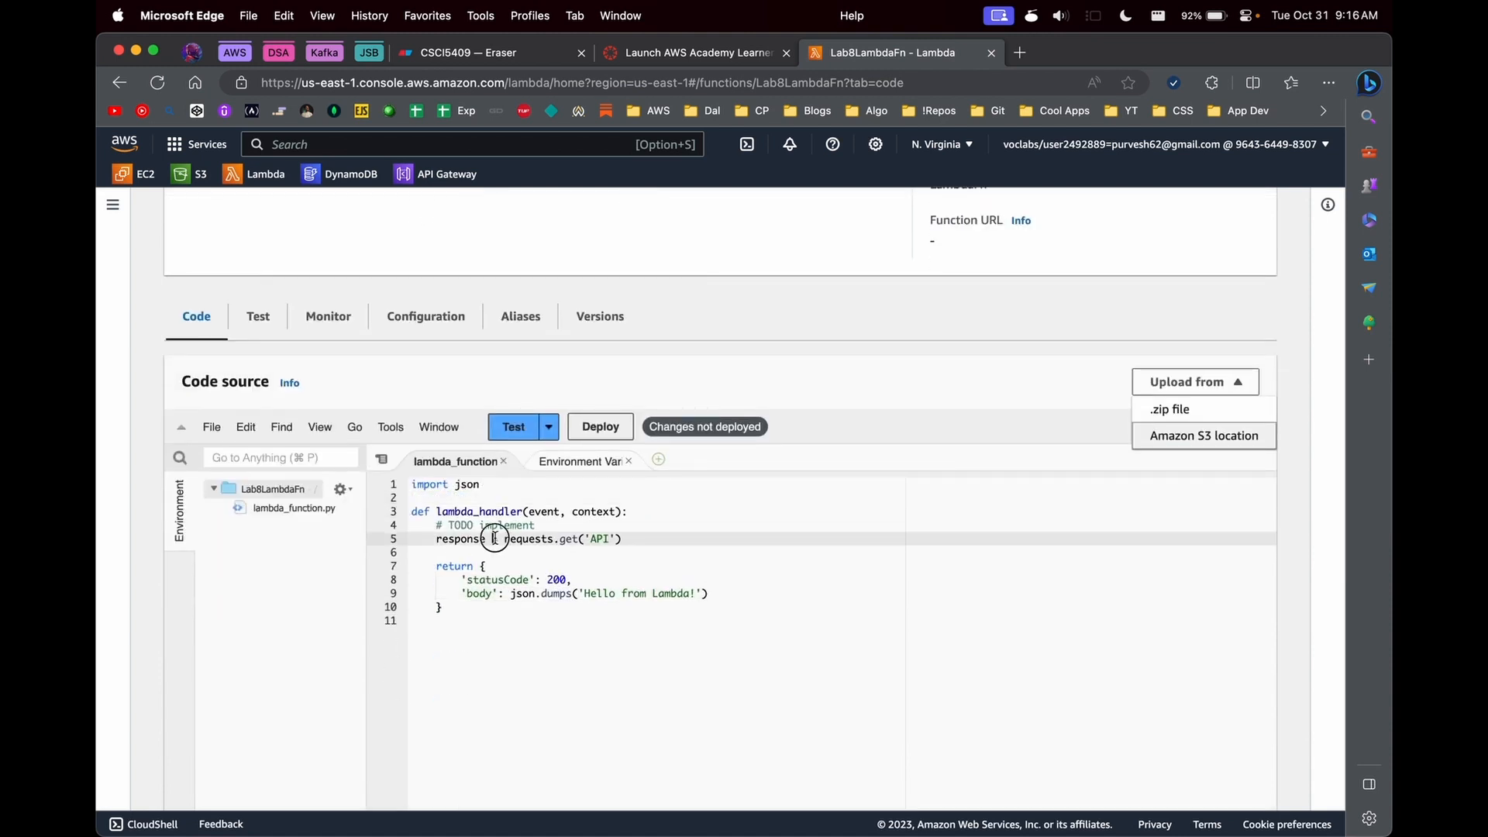
{"action": "triple_click", "coordinate": [491, 537]}
{"action": "key", "text": "BackSpace"}
{"action": "left_click_drag", "start_coordinate": [538, 527], "coordinate": [431, 526]}
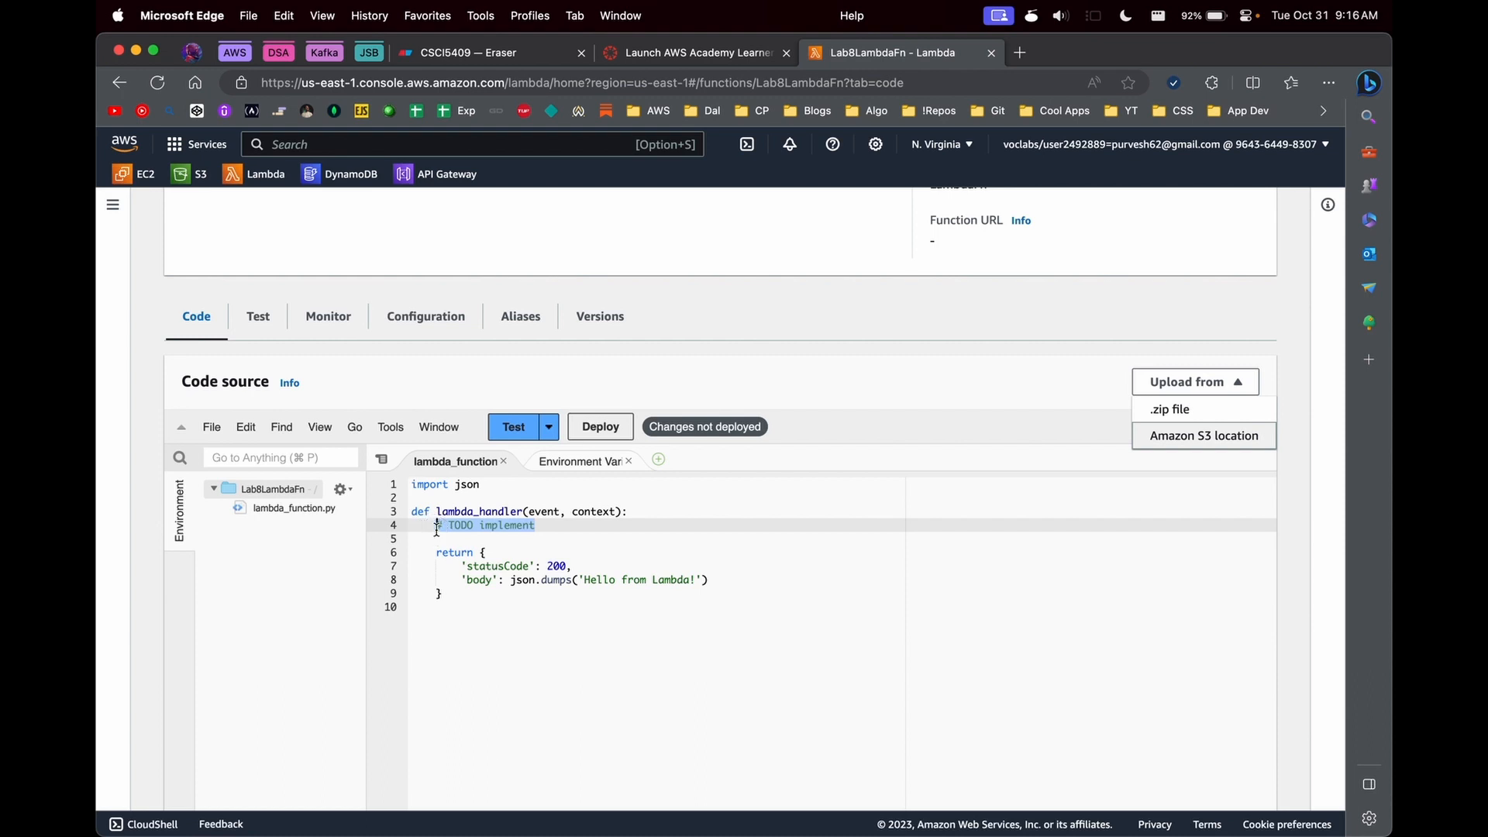
{"action": "key", "text": "BackSpace"}
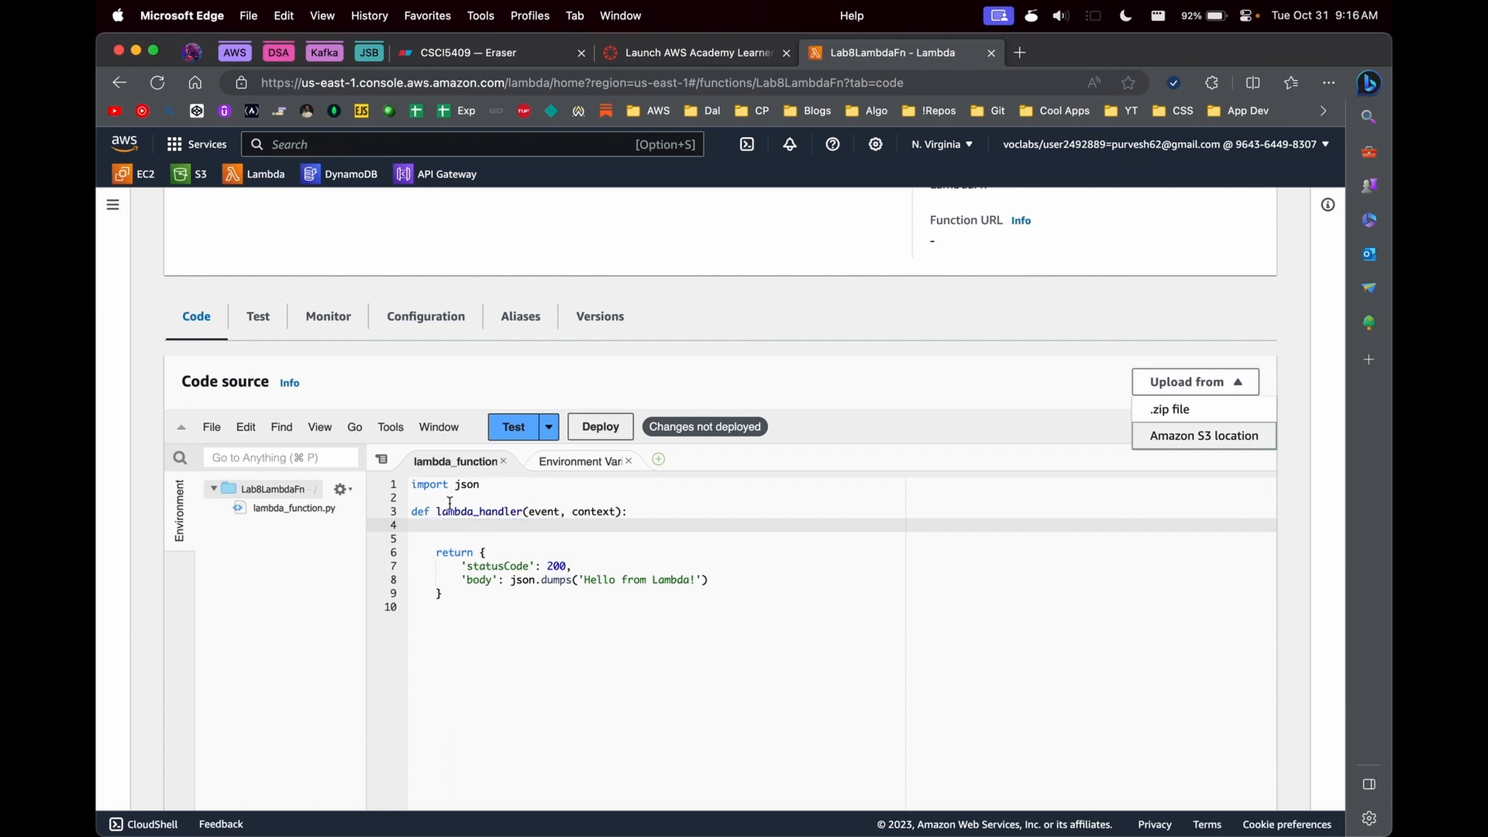
- Search the web in a new tab for "lamda return html" and open the AWS re:Post answer about returning HTML to the browser
{"action": "left_click", "coordinate": [1016, 54]}
{"action": "type", "text": "lamda"}
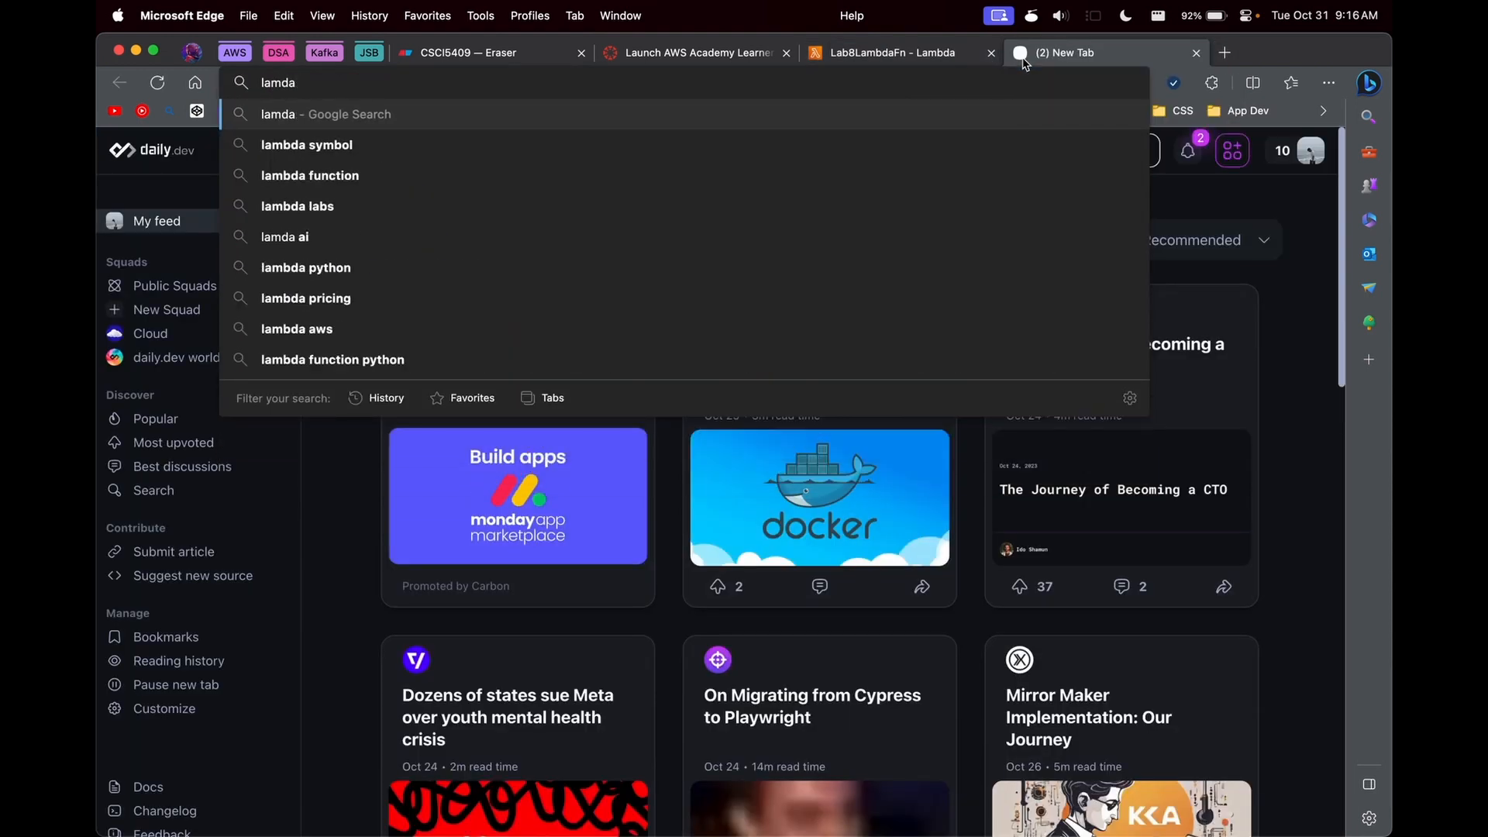
{"action": "type", "text": " return html"}
{"action": "key", "text": "Return"}
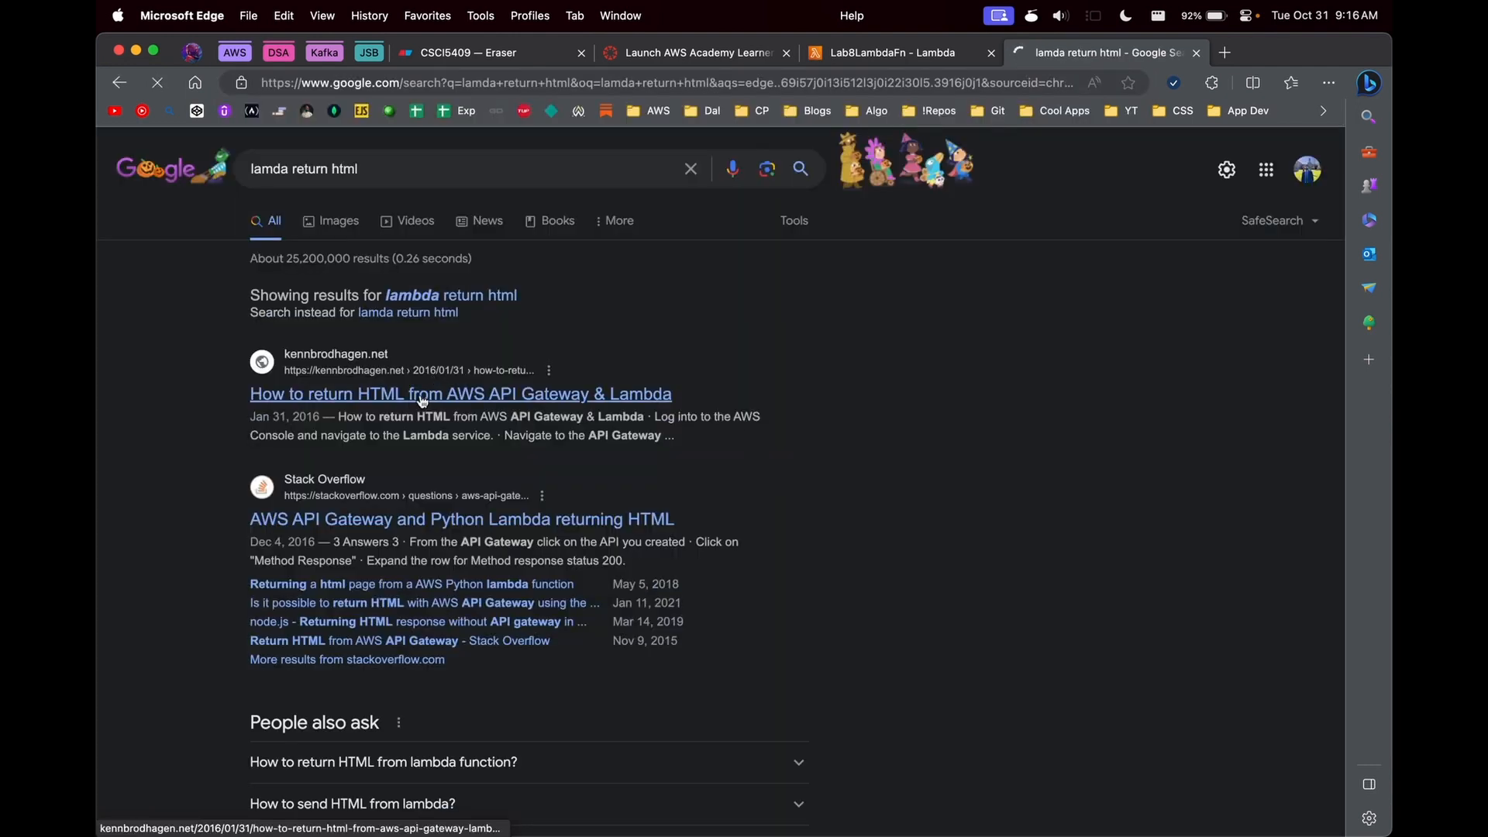
{"action": "scroll", "coordinate": [403, 465], "scroll_direction": "down", "scroll_amount": 6}
{"action": "left_click", "coordinate": [391, 510]}
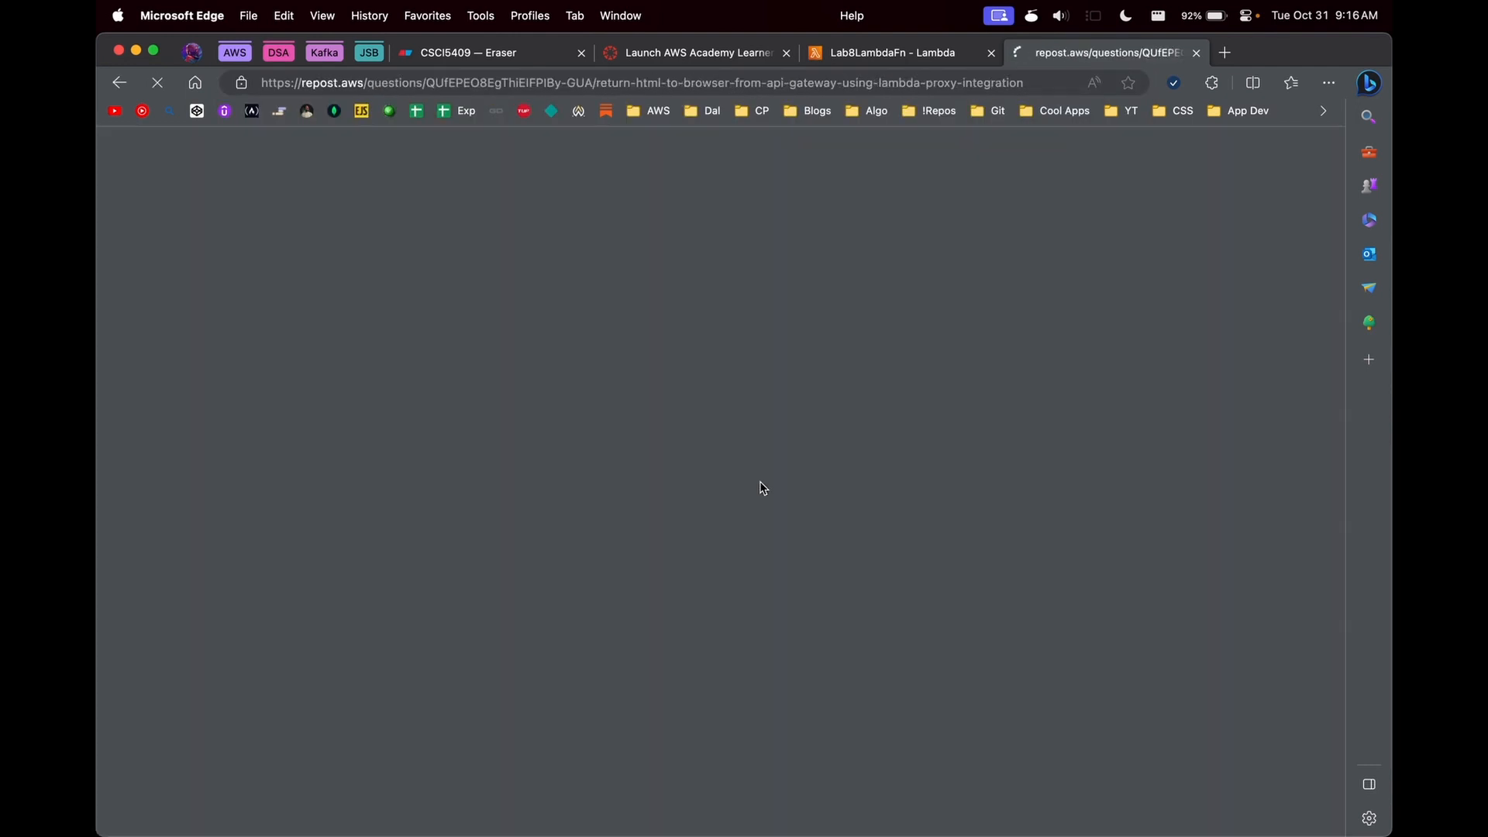
{"action": "scroll", "coordinate": [425, 419], "scroll_direction": "down", "scroll_amount": 15}
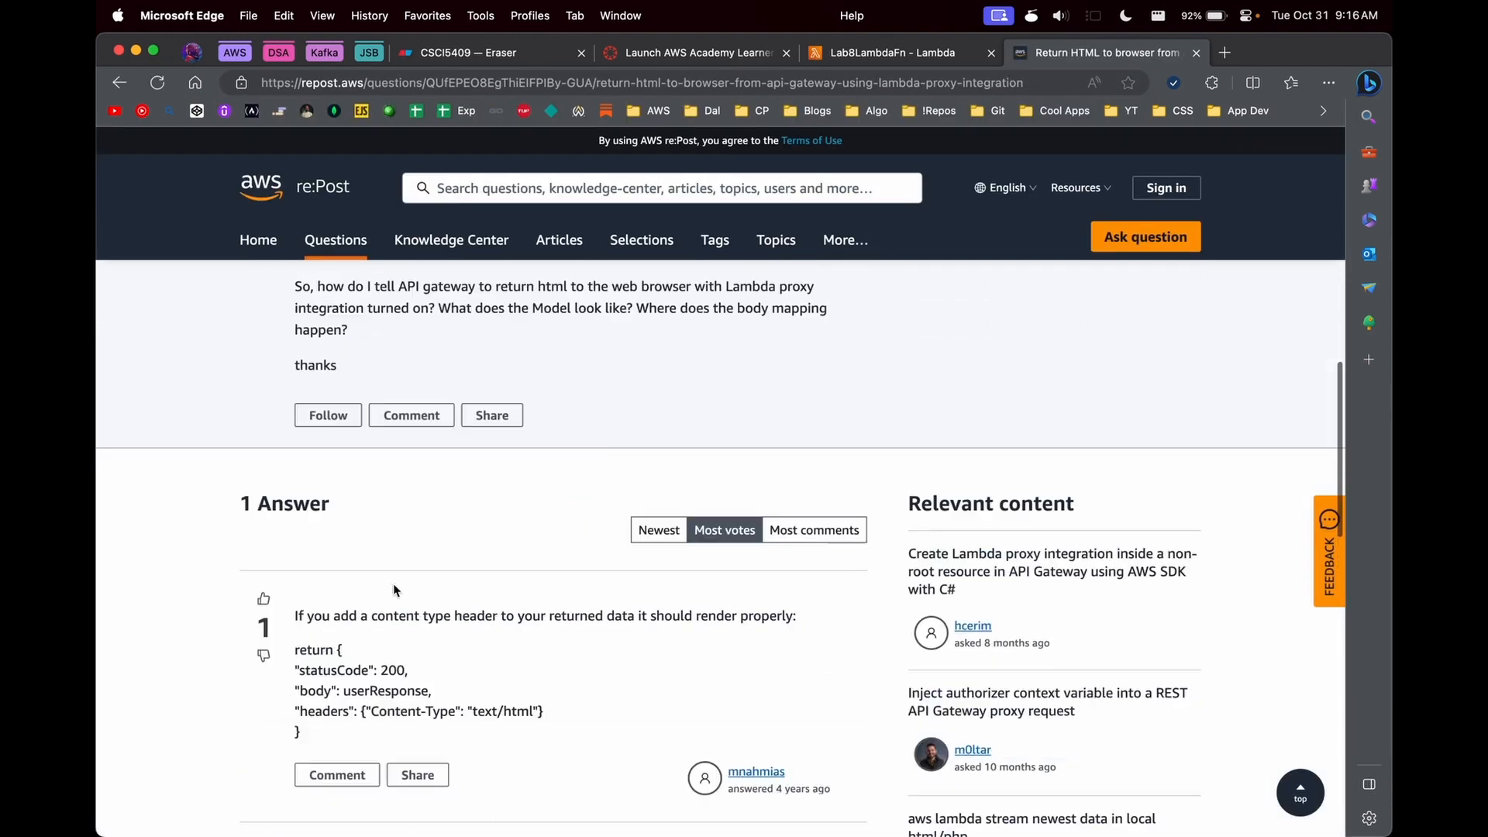
- Copy the "headers": {"Content-Type": "text/html"} line from the answer into the handler's return value, after the body entry
{"action": "left_click_drag", "start_coordinate": [295, 711], "coordinate": [545, 713]}
{"action": "key", "text": "super+Tab"}
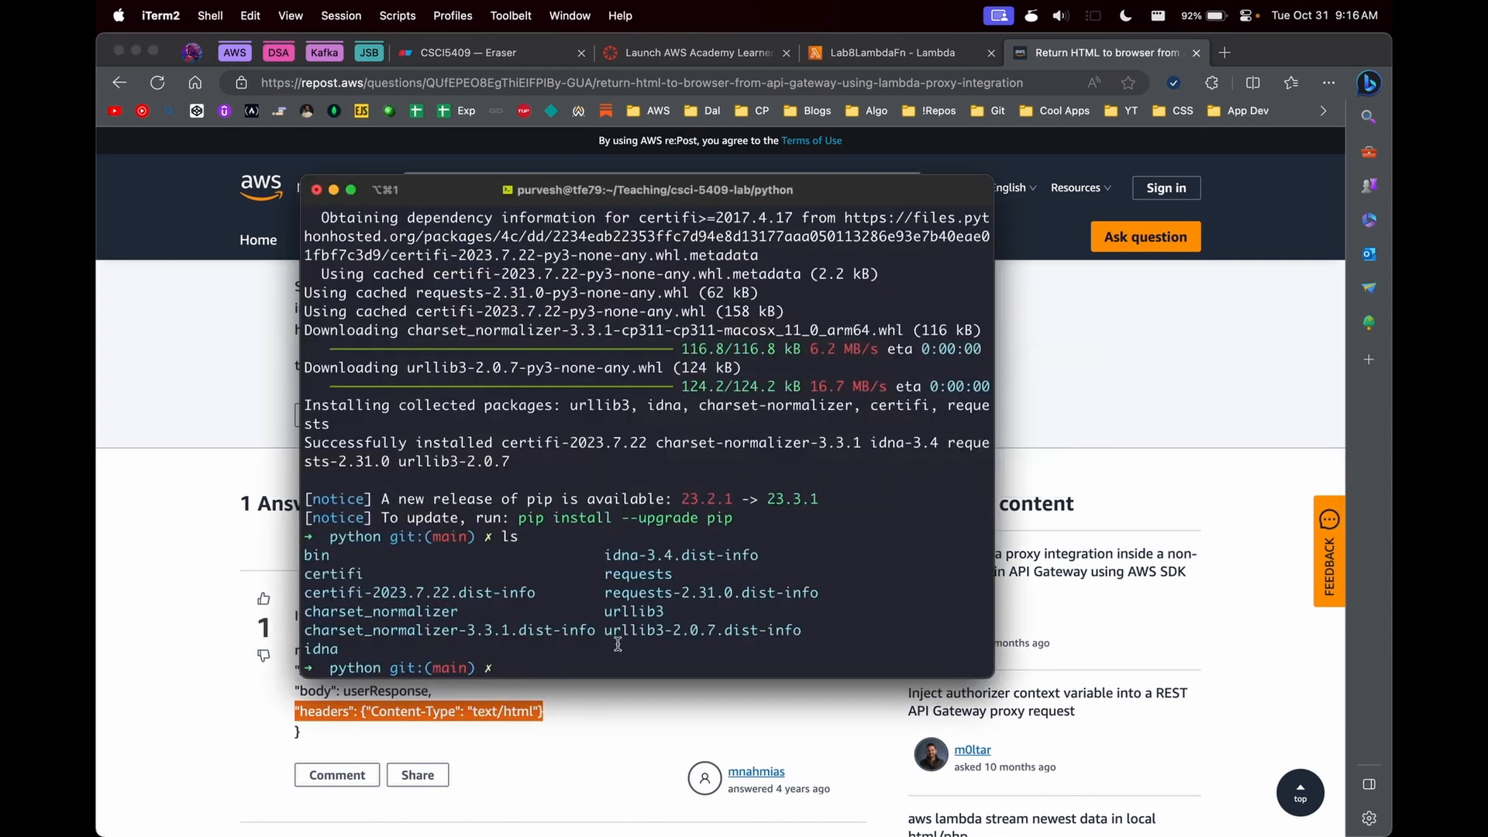
{"action": "key", "text": "super+Tab"}
{"action": "left_click", "coordinate": [874, 60]}
{"action": "left_click", "coordinate": [718, 591]}
{"action": "left_click", "coordinate": [737, 571]}
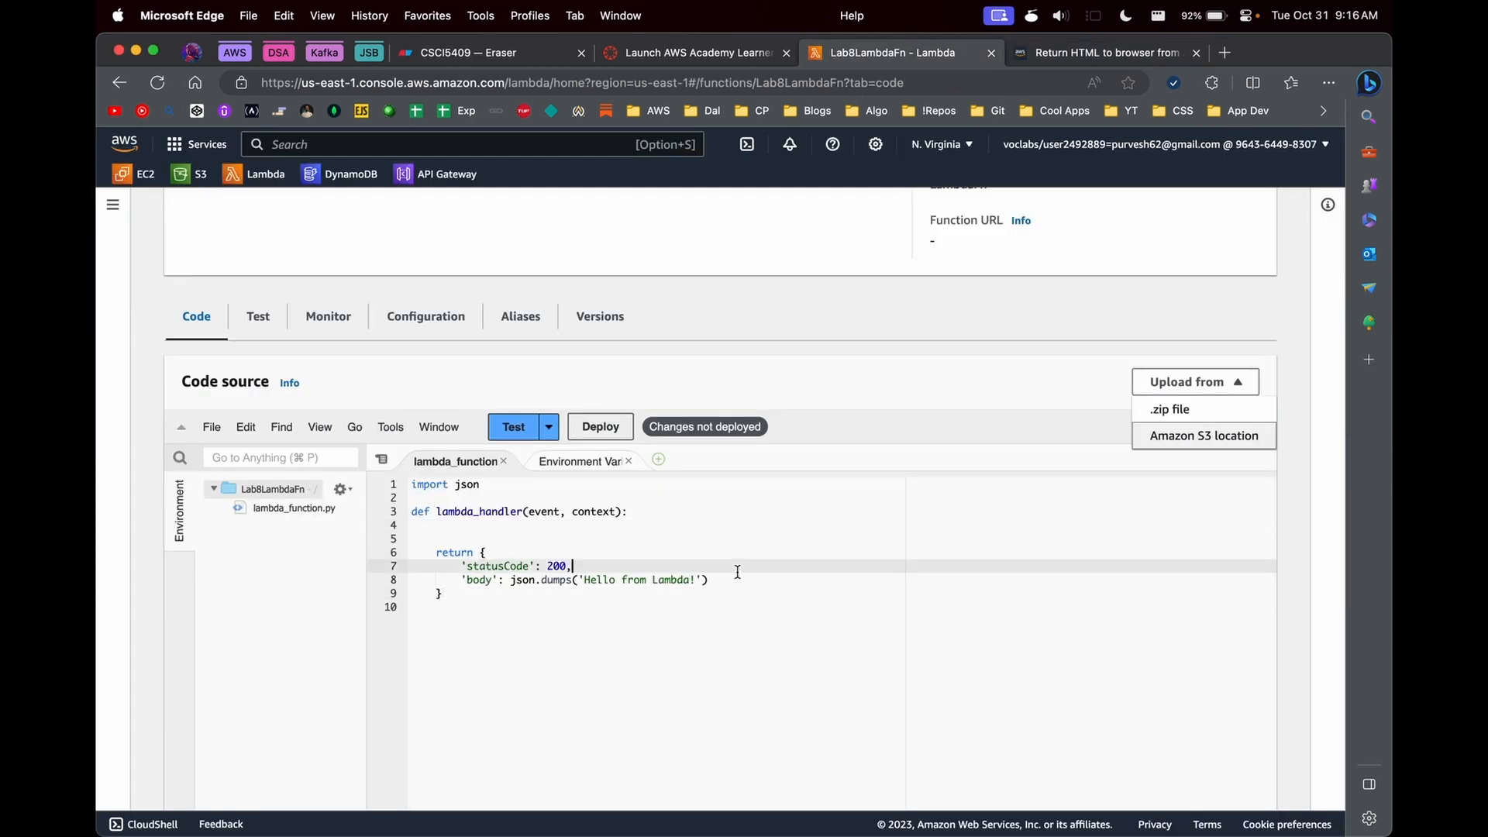
{"action": "left_click", "coordinate": [737, 578]}
{"action": "type", "text": ","}
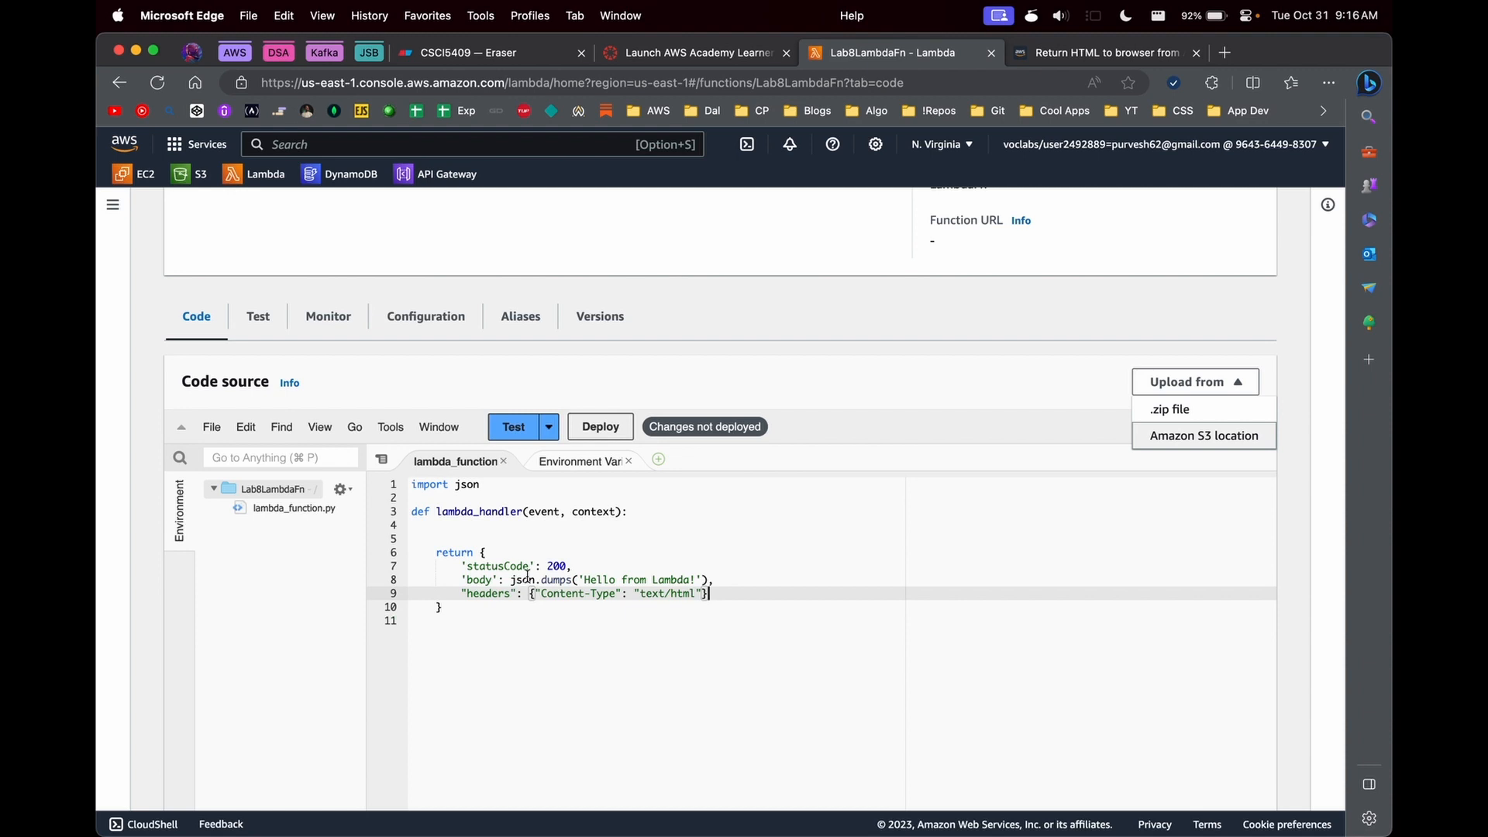
- Replace the json.dumps call in the return body with the plain string "Hello from Lambda!", including its closing quote and comma
{"action": "left_click", "coordinate": [510, 579]}
{"action": "left_click", "coordinate": [709, 580], "text": "shift"}
{"action": "type", "text": "\""}
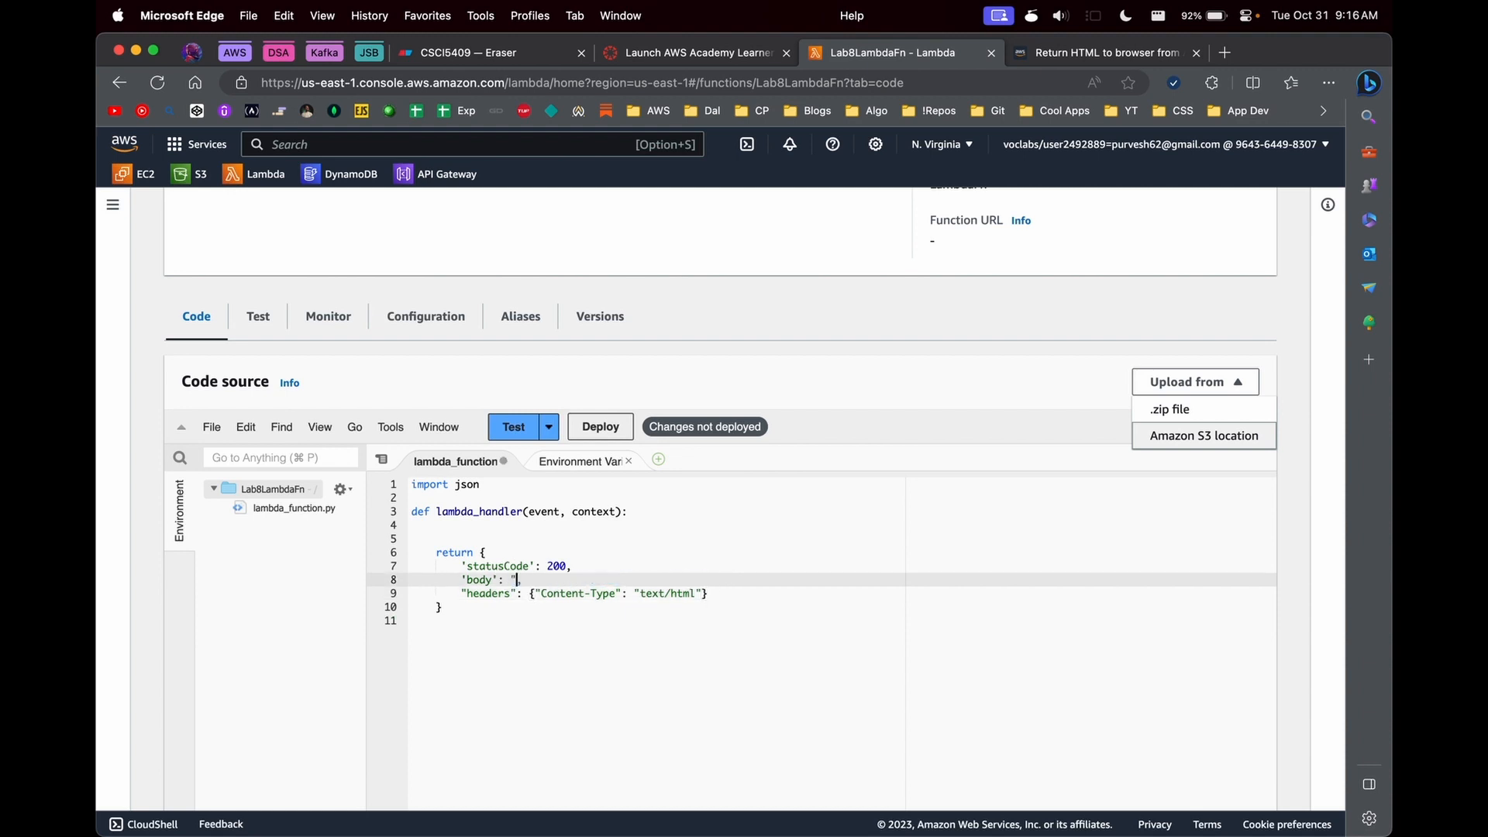
{"action": "type", "text": "Hello from Lambda!,"}
{"action": "left_click", "coordinate": [705, 620]}
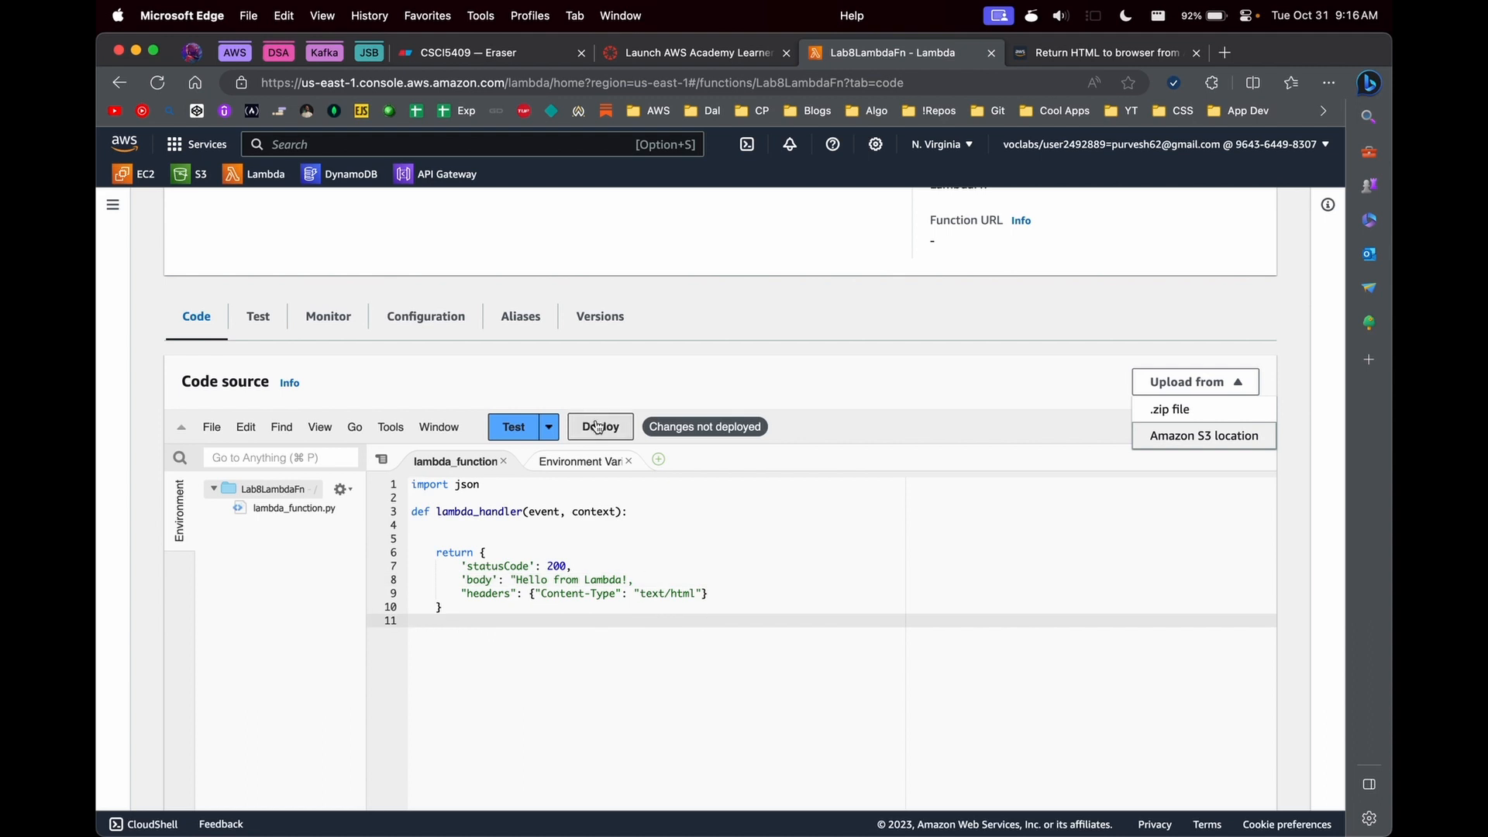
{"action": "left_click", "coordinate": [477, 540]}
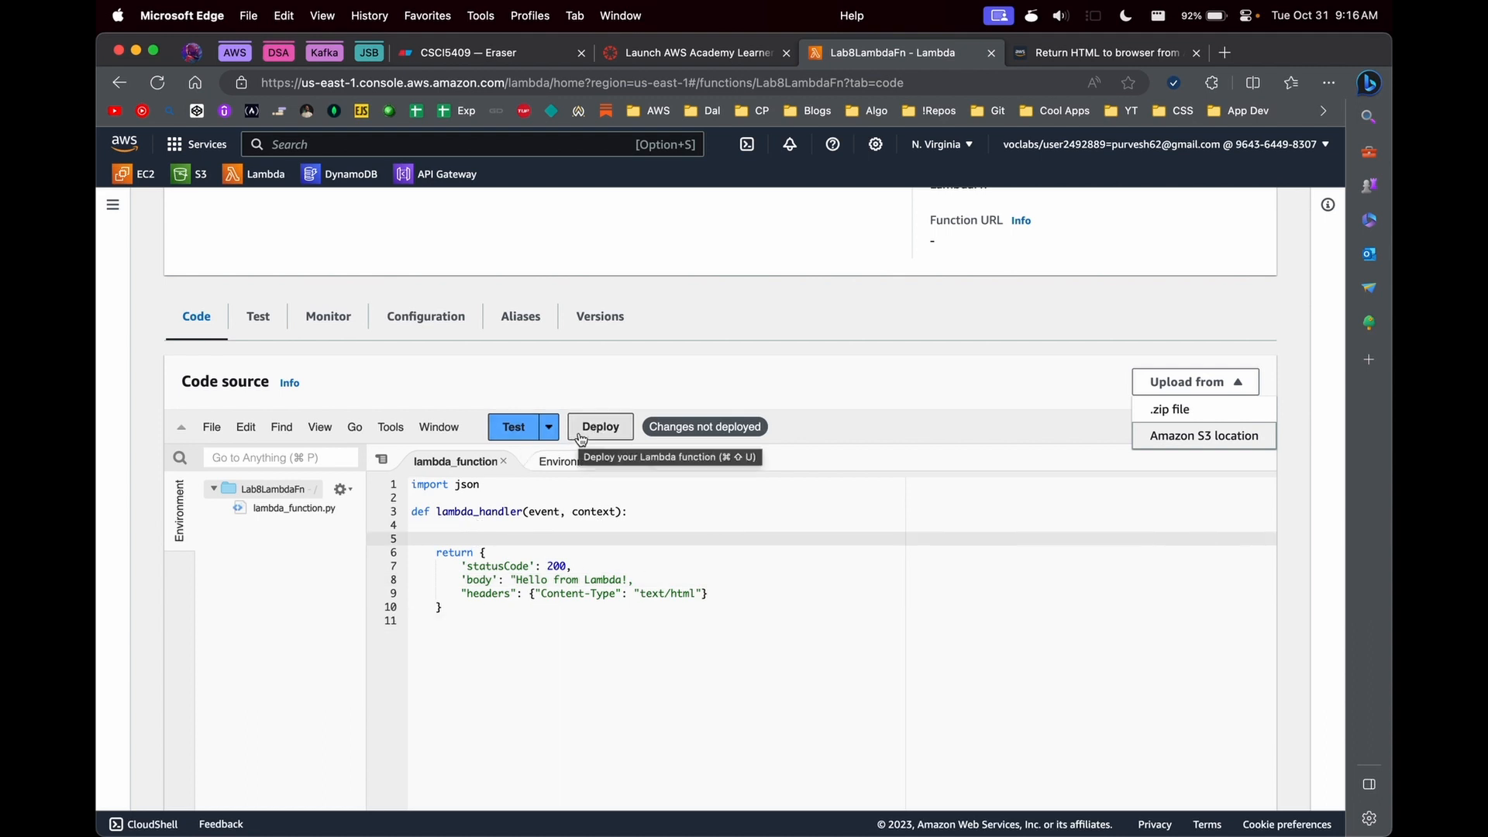
{"action": "left_click", "coordinate": [655, 606]}
{"action": "left_click", "coordinate": [628, 580]}
{"action": "type", "text": "\","}
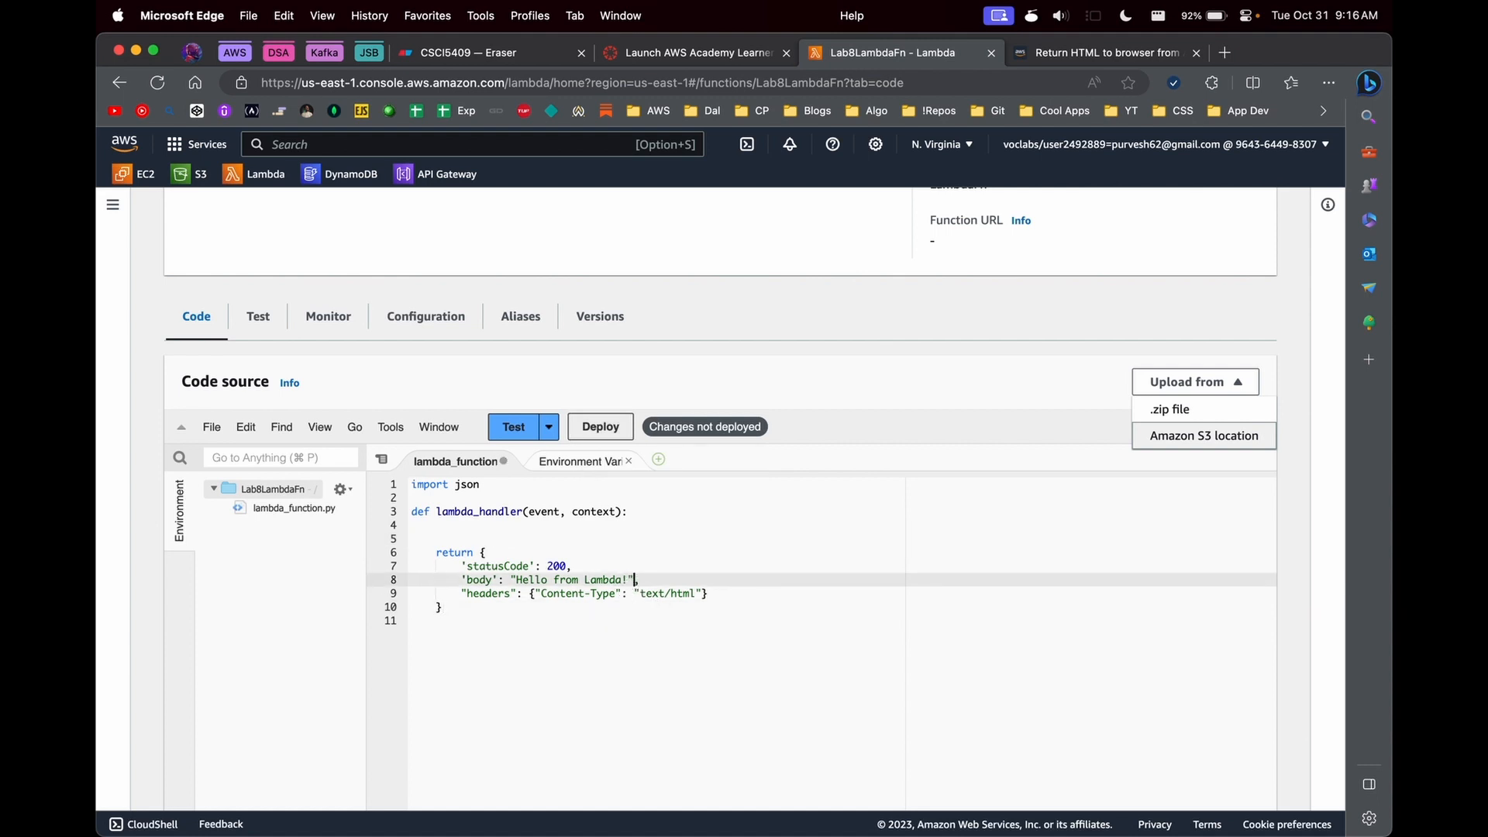
- Save lambda_function.py and deploy the updated Lab8LambdaFn code
{"action": "left_click", "coordinate": [664, 593]}
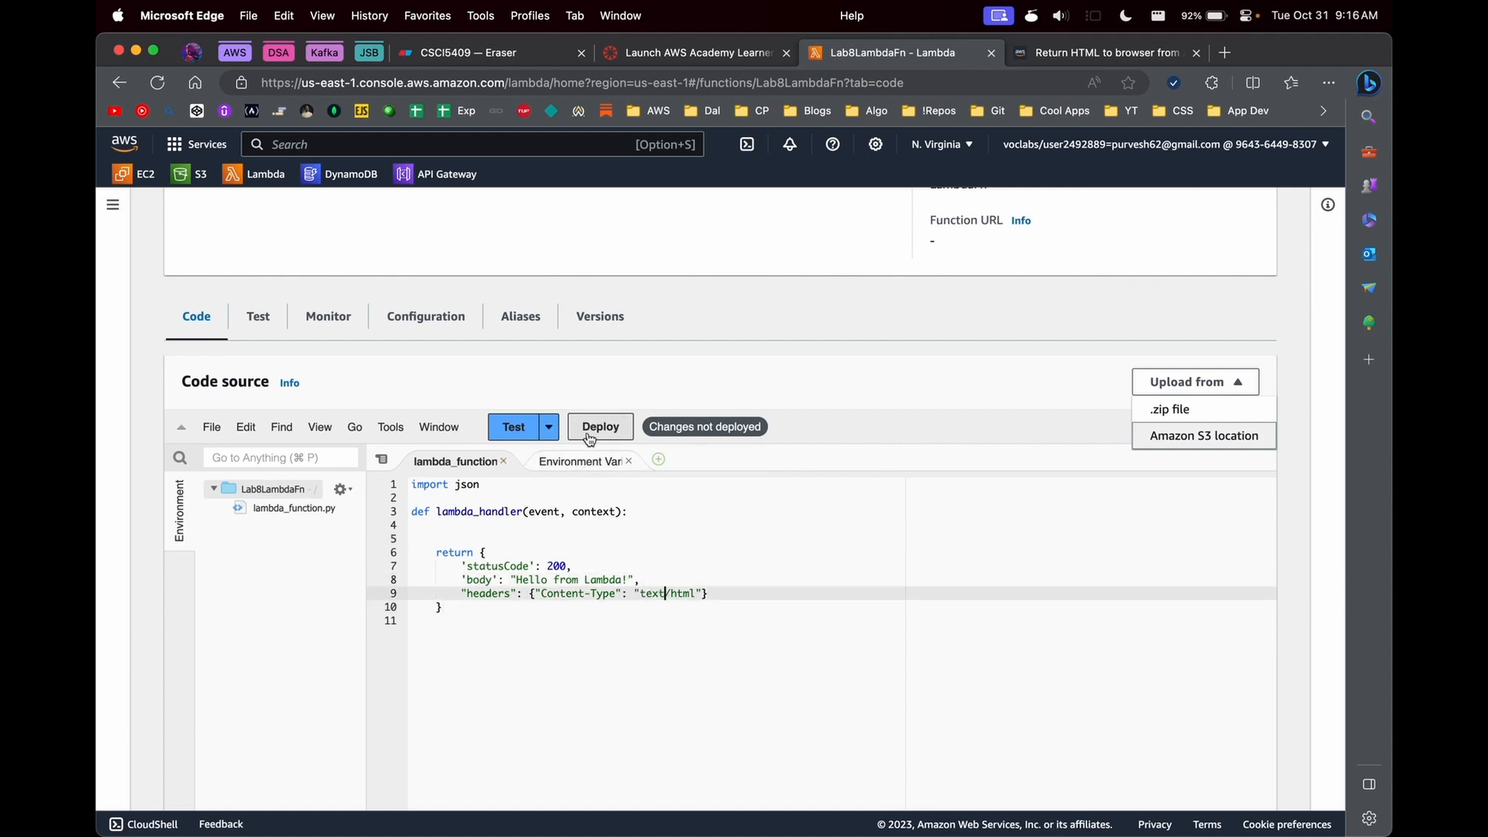
{"action": "left_click", "coordinate": [617, 428]}
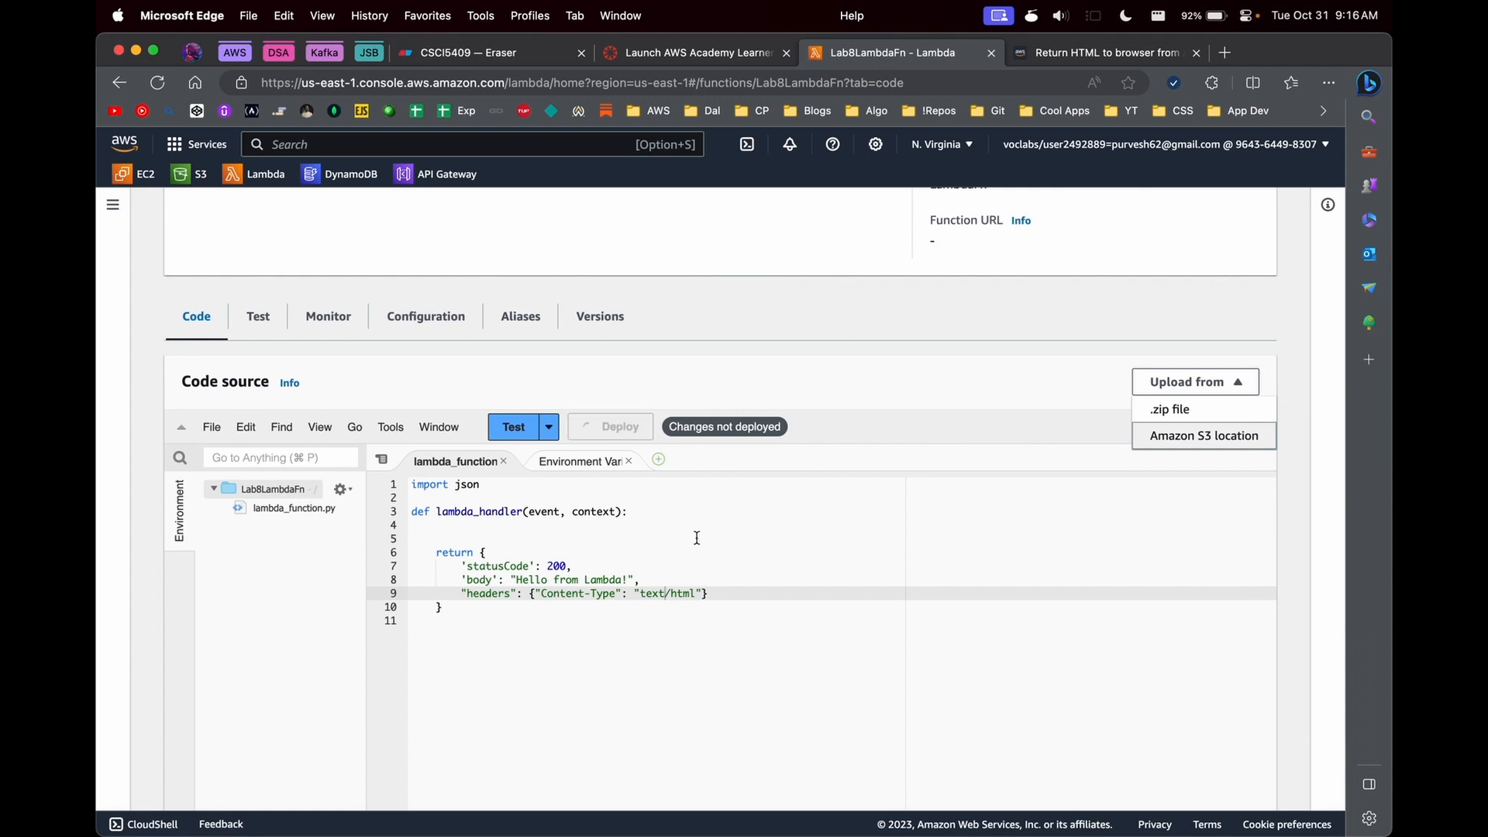
{"action": "left_click", "coordinate": [840, 579]}
{"action": "scroll", "coordinate": [704, 546], "scroll_direction": "up", "scroll_amount": 1}
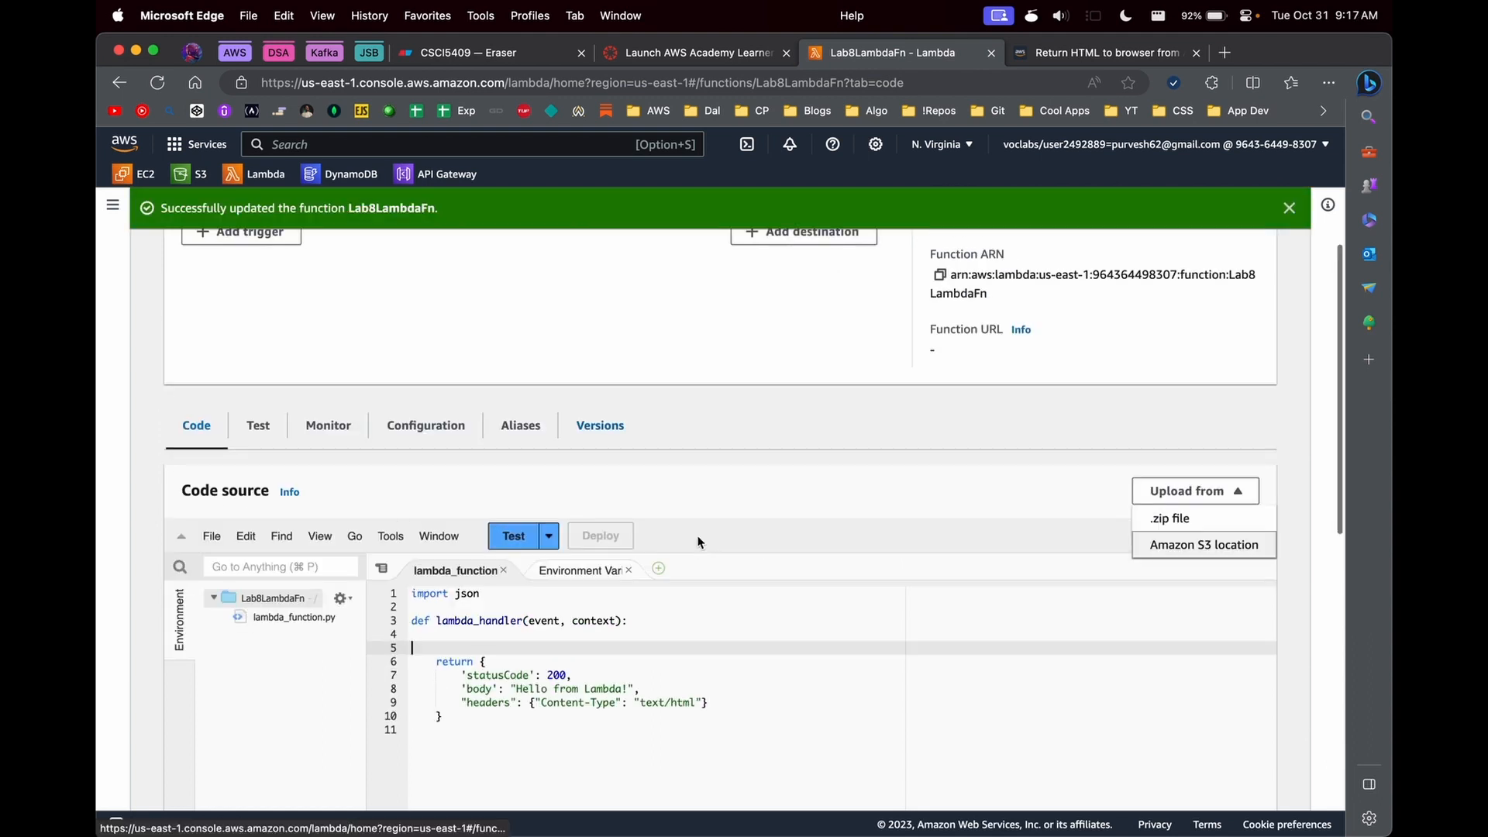
{"action": "scroll", "coordinate": [701, 544], "scroll_direction": "down", "scroll_amount": 2}
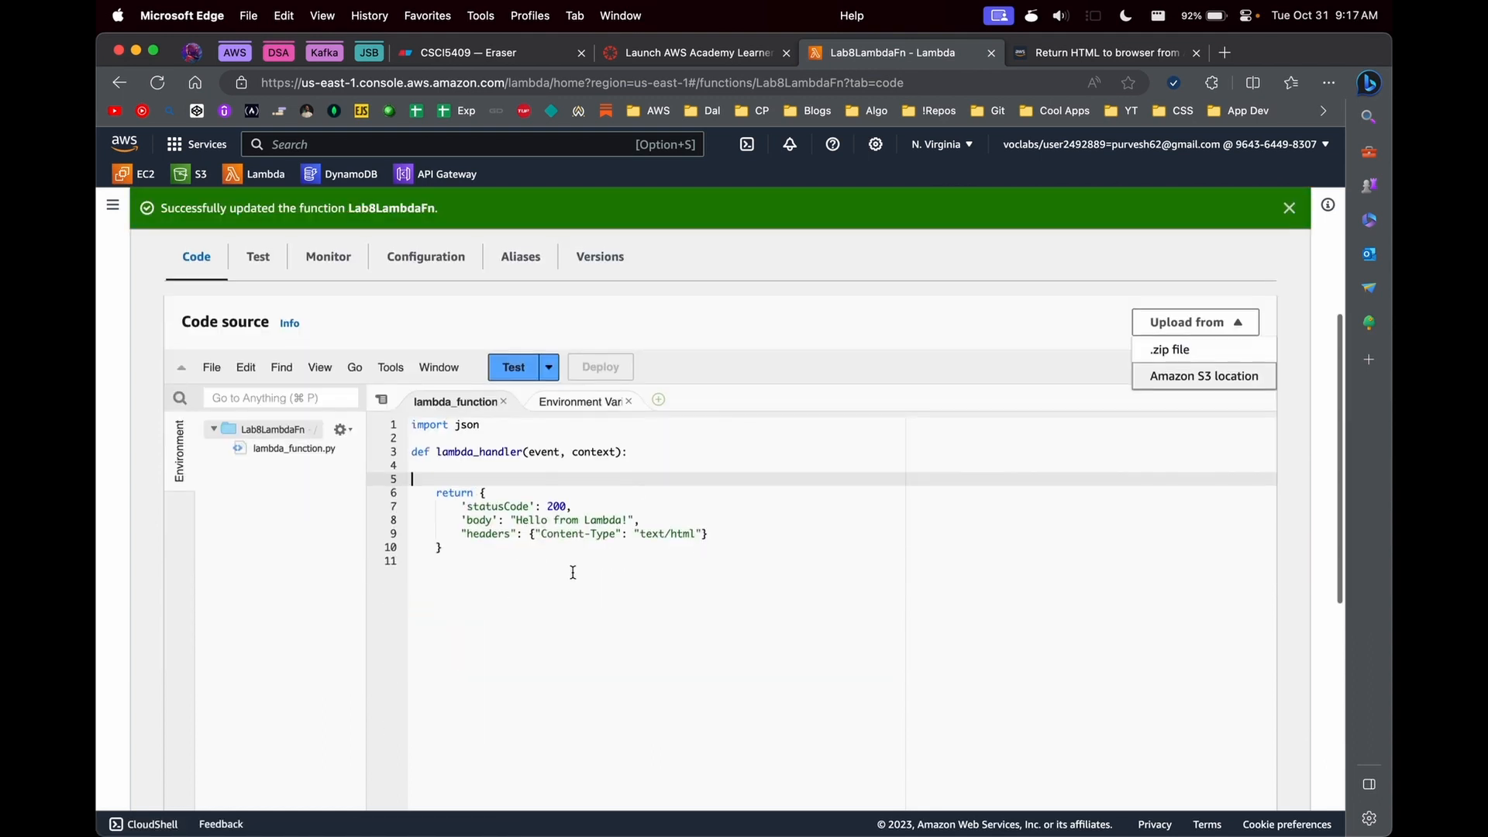
{"action": "scroll", "coordinate": [573, 572], "scroll_direction": "up", "scroll_amount": 1}
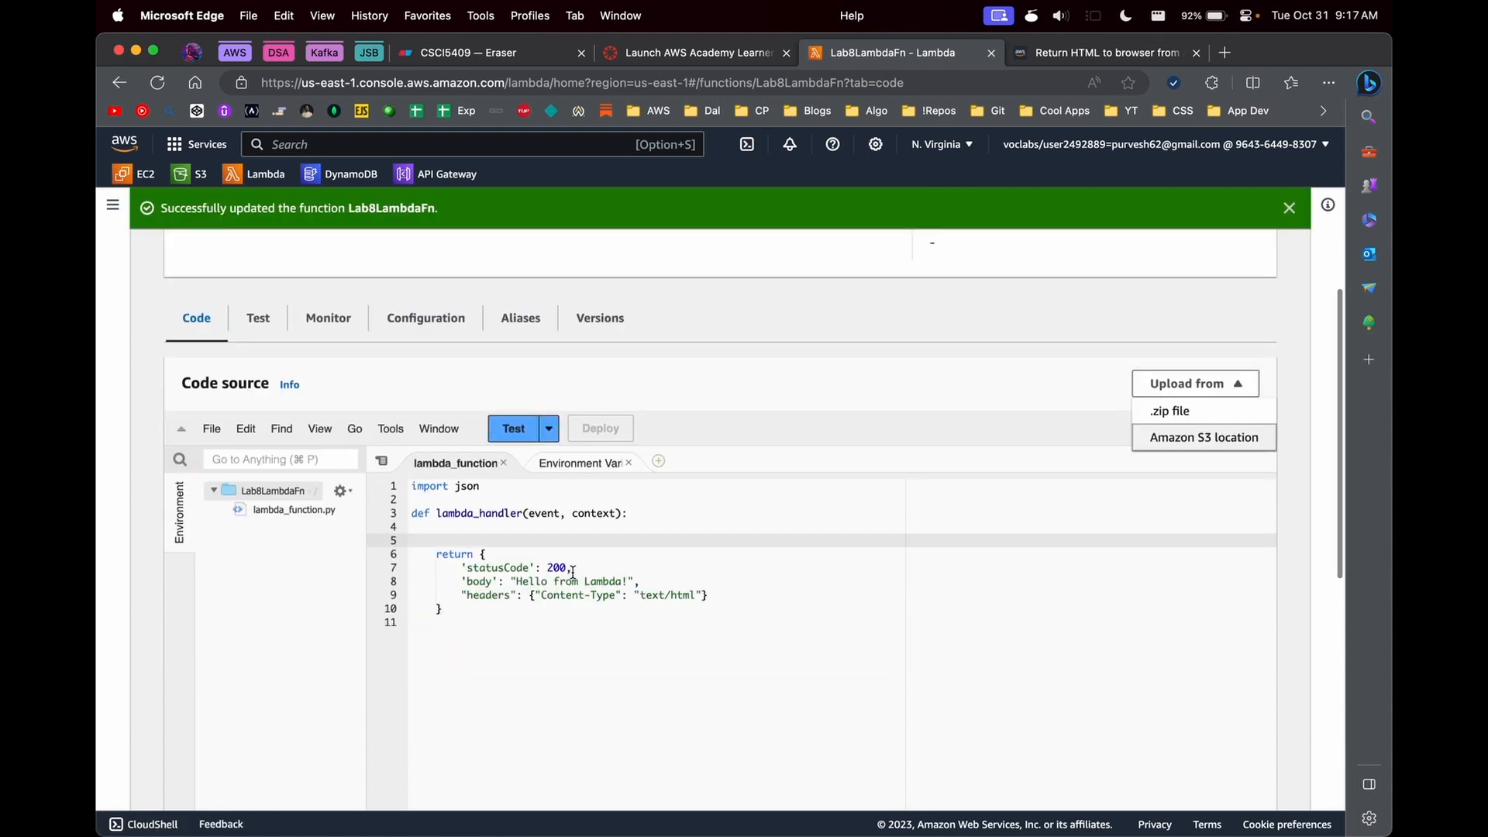
- Create and save a private test event named demo-test-1 with the hello-world template's JSON
{"action": "left_click", "coordinate": [514, 429]}
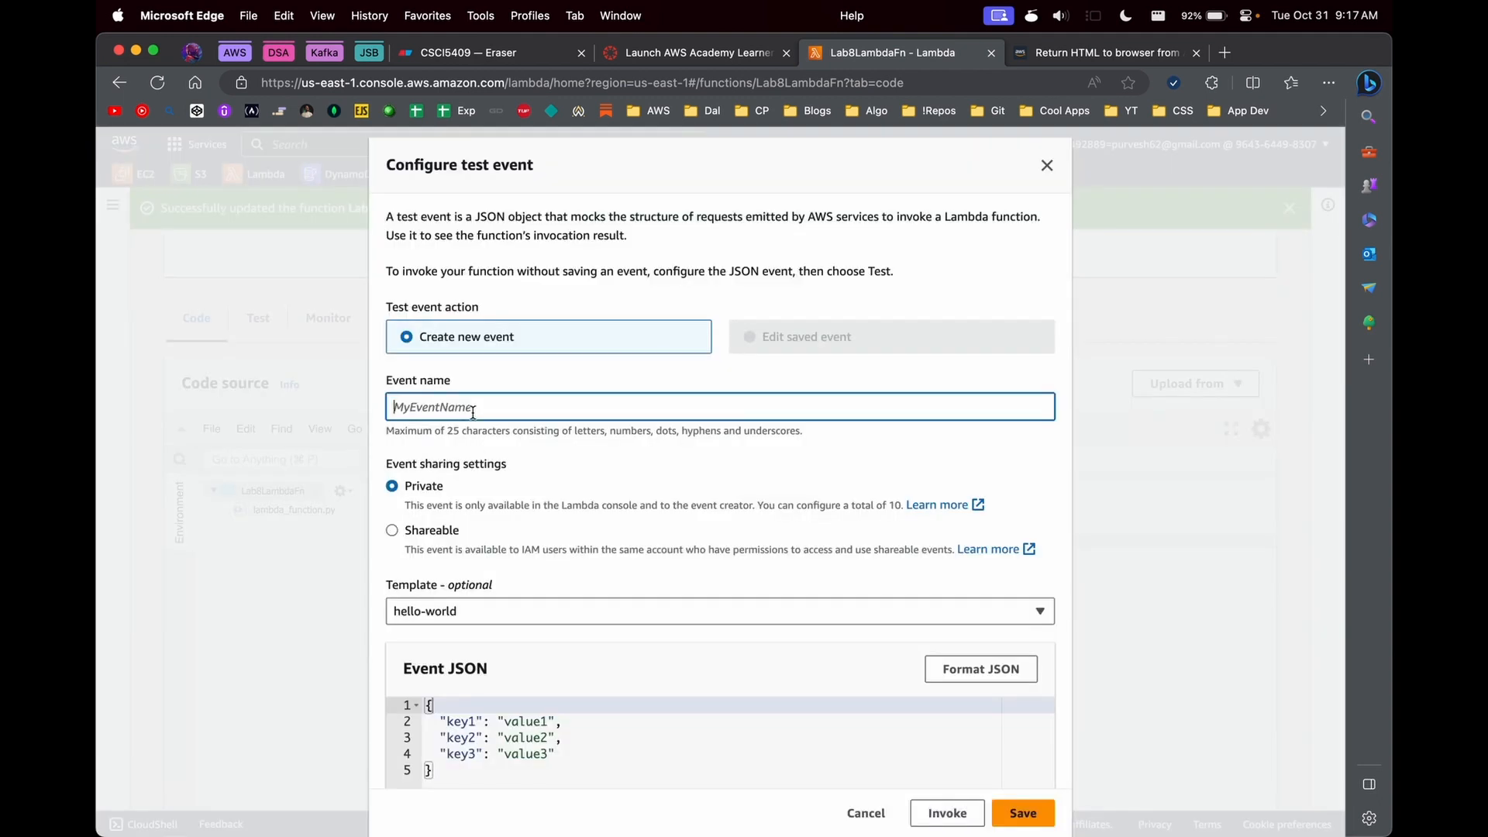
{"action": "type", "text": "demo-test-1"}
{"action": "scroll", "coordinate": [444, 644], "scroll_direction": "down", "scroll_amount": 4}
{"action": "left_click", "coordinate": [493, 481]}
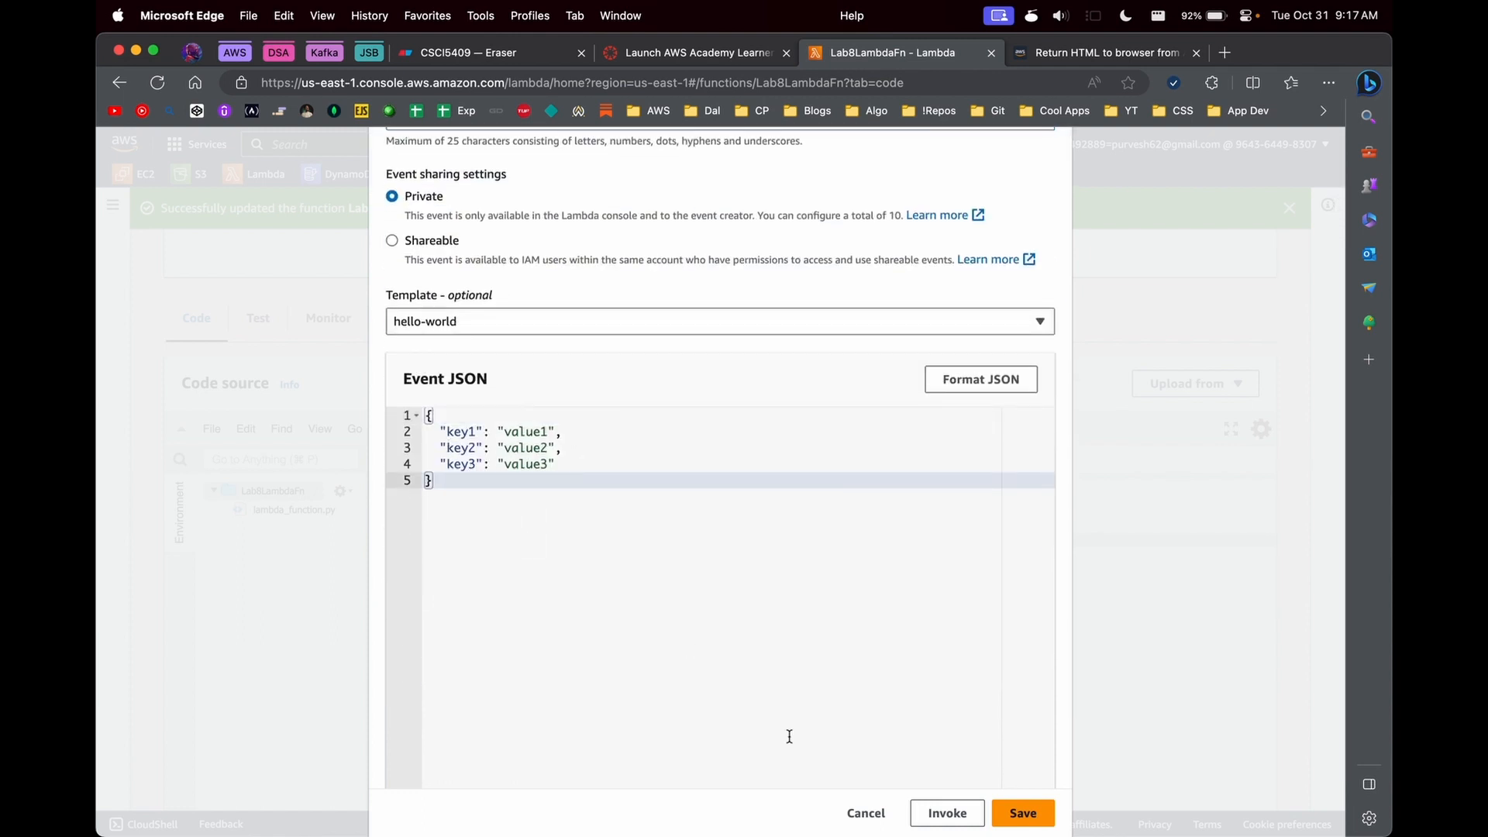
{"action": "scroll", "coordinate": [788, 737], "scroll_direction": "down", "scroll_amount": 1}
{"action": "left_click", "coordinate": [1023, 813]}
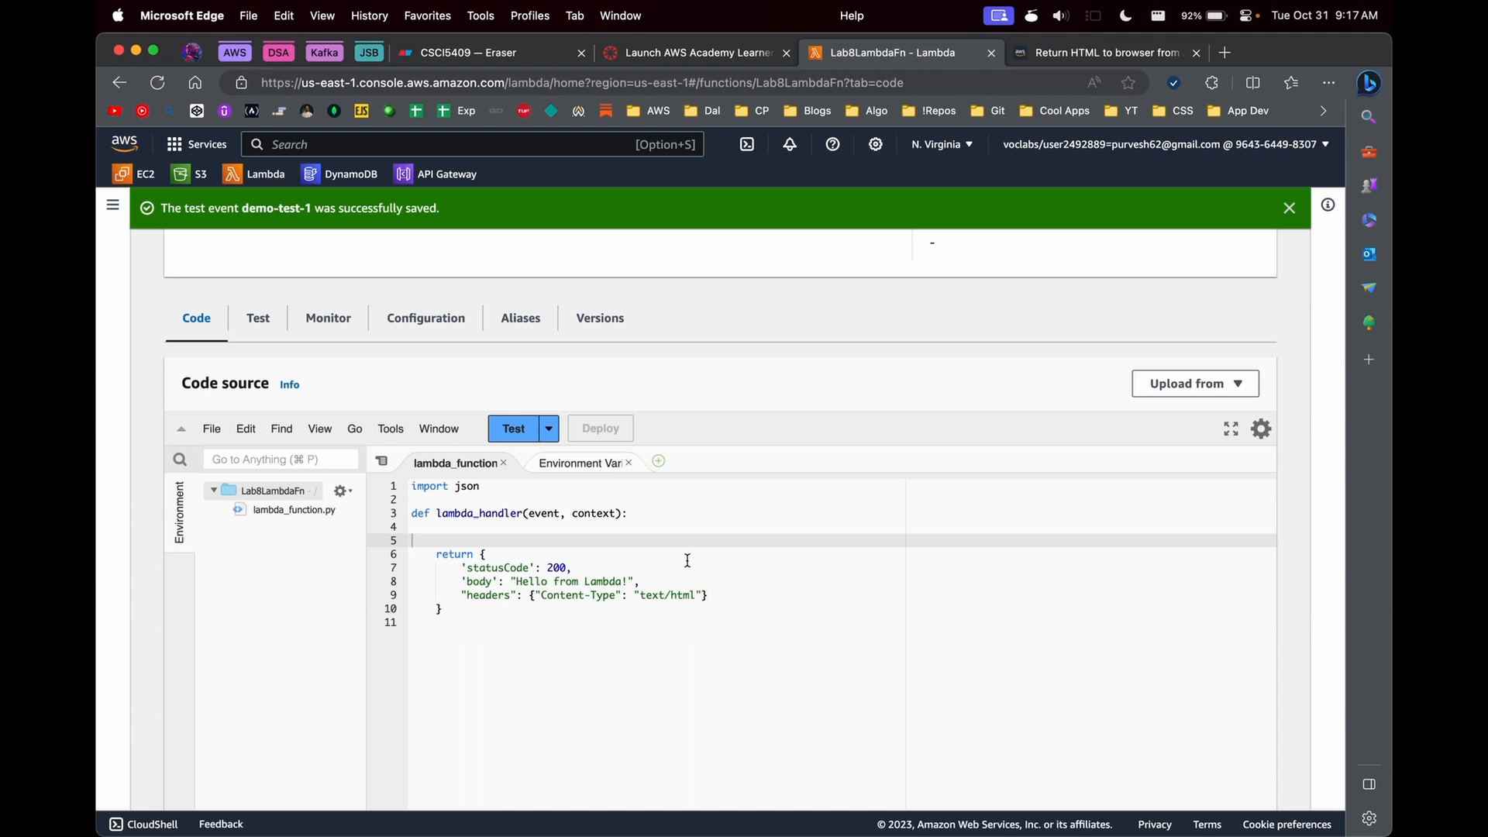
- Run the function with the demo-test-1 event and highlight the returned response JSON in the execution results
{"action": "left_click", "coordinate": [505, 430]}
{"action": "scroll", "coordinate": [572, 622], "scroll_direction": "down", "scroll_amount": 2}
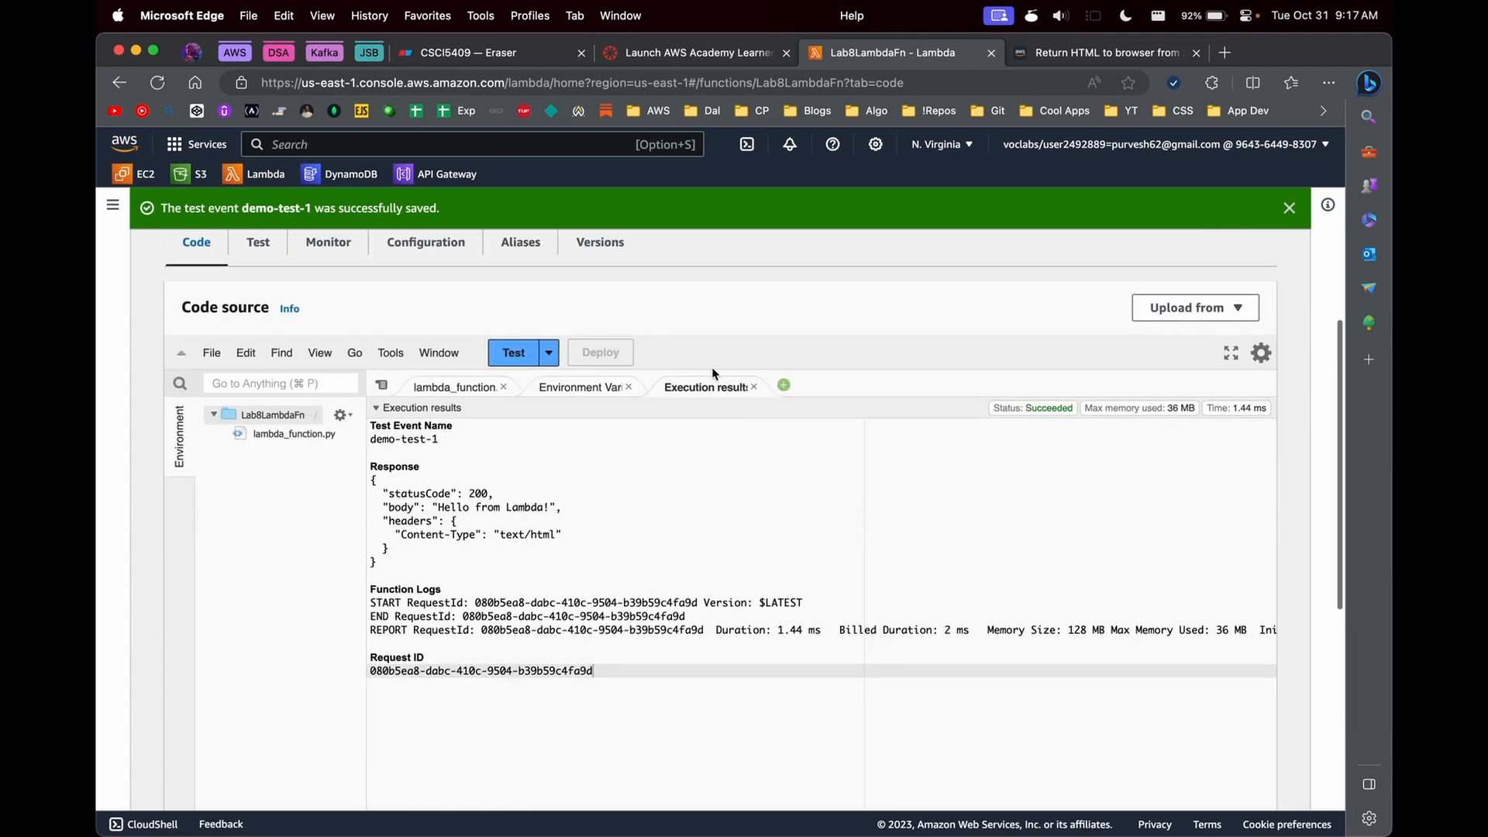
{"action": "left_click", "coordinate": [380, 494]}
{"action": "left_click", "coordinate": [375, 561], "text": "shift"}
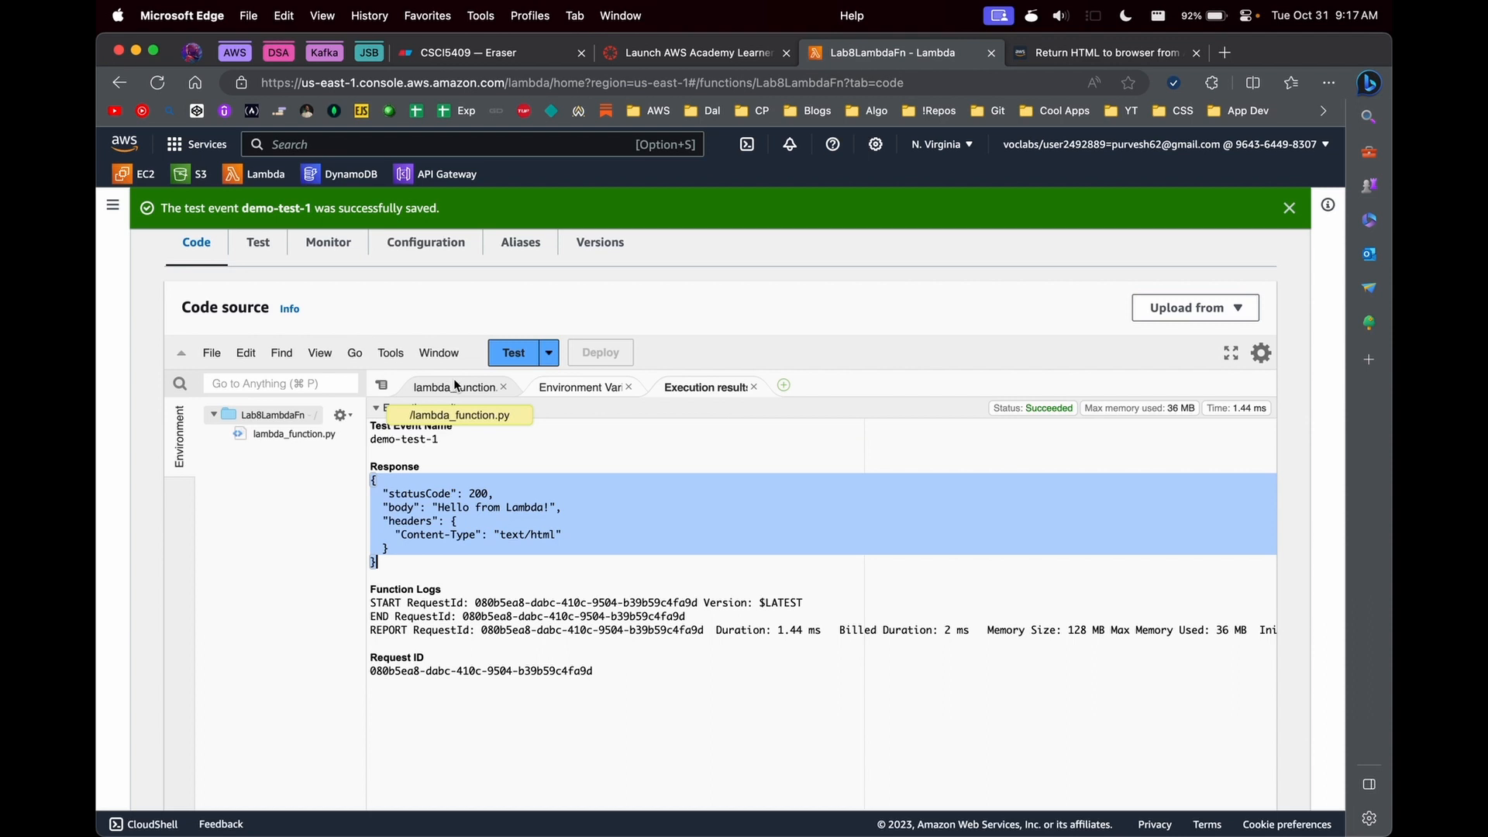
- Start creating a function URL in the function's configuration, with the auth type set to NONE
{"action": "scroll", "coordinate": [875, 509], "scroll_direction": "up", "scroll_amount": 5}
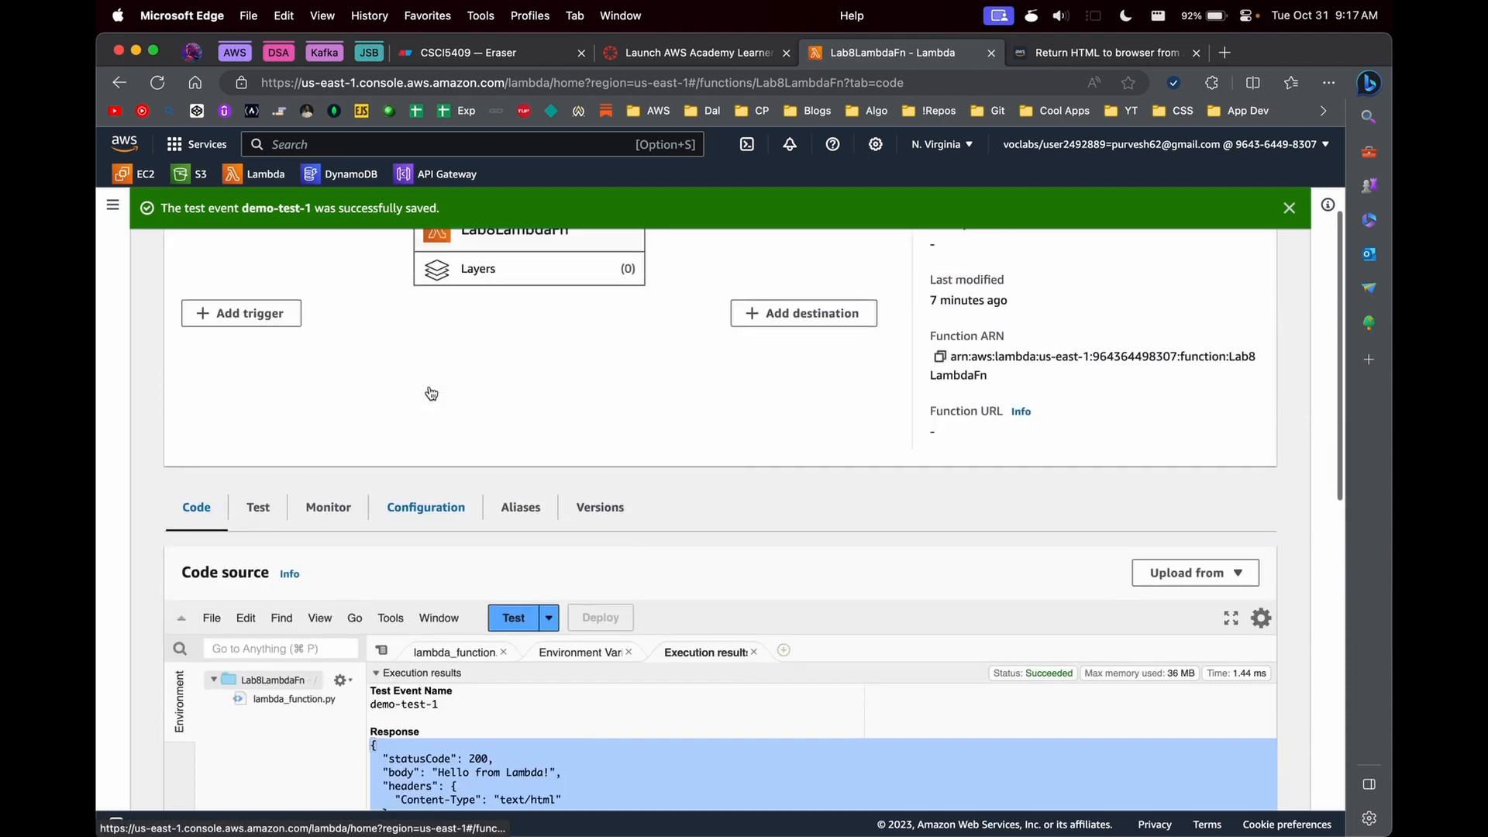
{"action": "scroll", "coordinate": [874, 504], "scroll_direction": "up", "scroll_amount": 2}
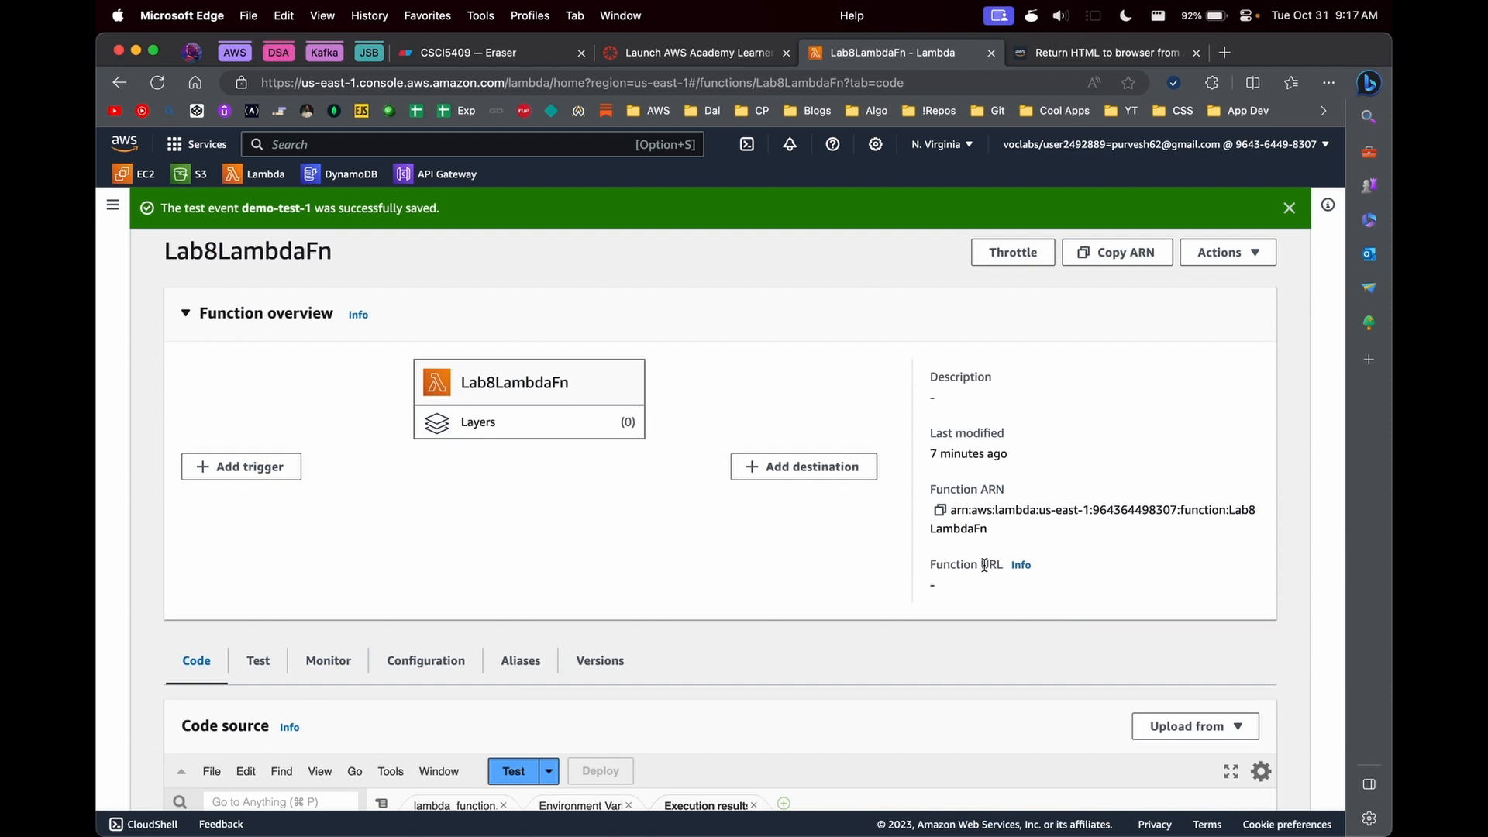
{"action": "left_click", "coordinate": [419, 661]}
{"action": "scroll", "coordinate": [349, 620], "scroll_direction": "down", "scroll_amount": 3}
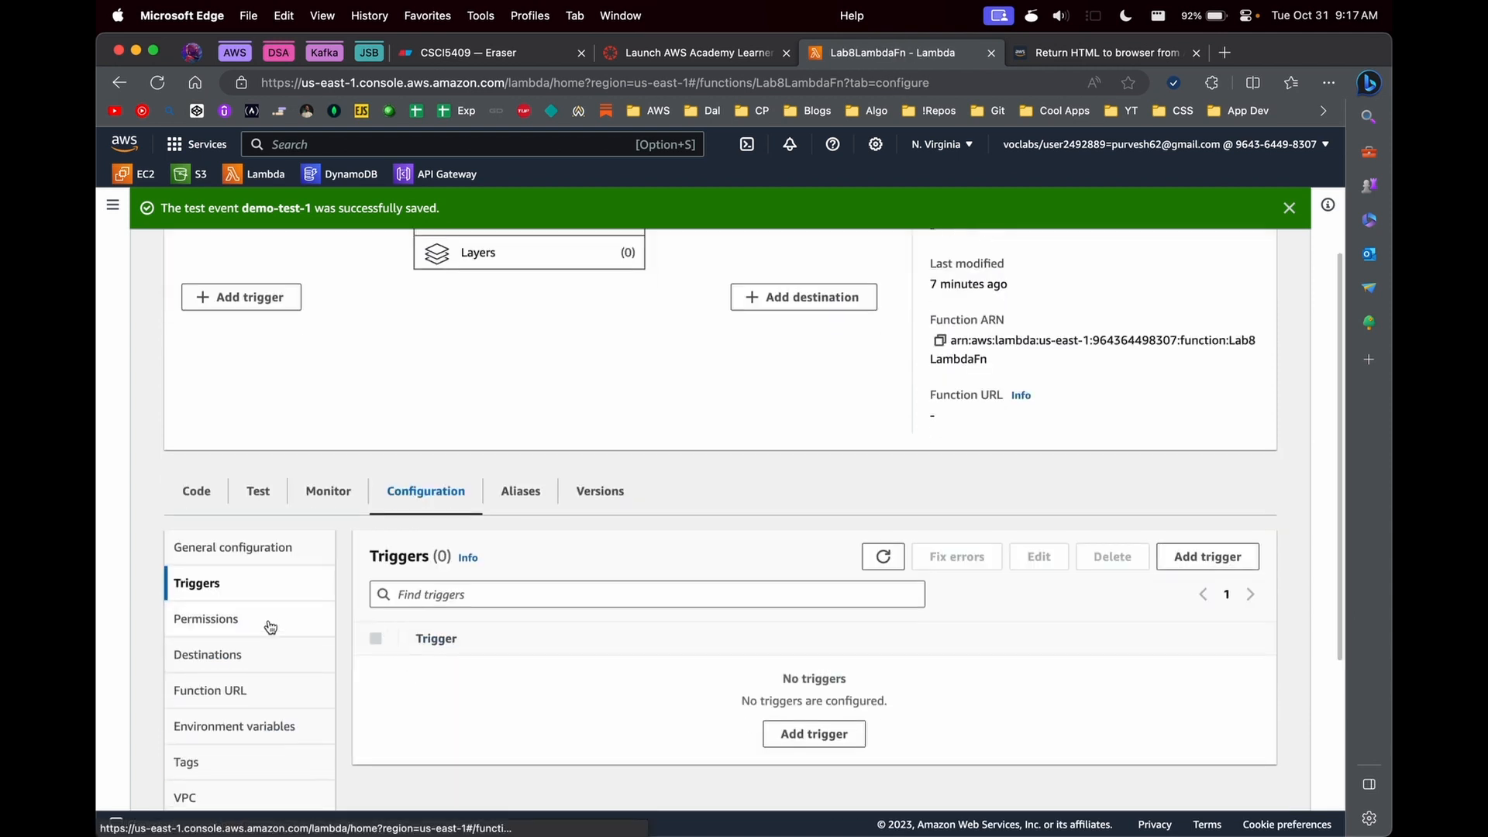
{"action": "scroll", "coordinate": [269, 626], "scroll_direction": "down", "scroll_amount": 2}
{"action": "left_click", "coordinate": [232, 597]}
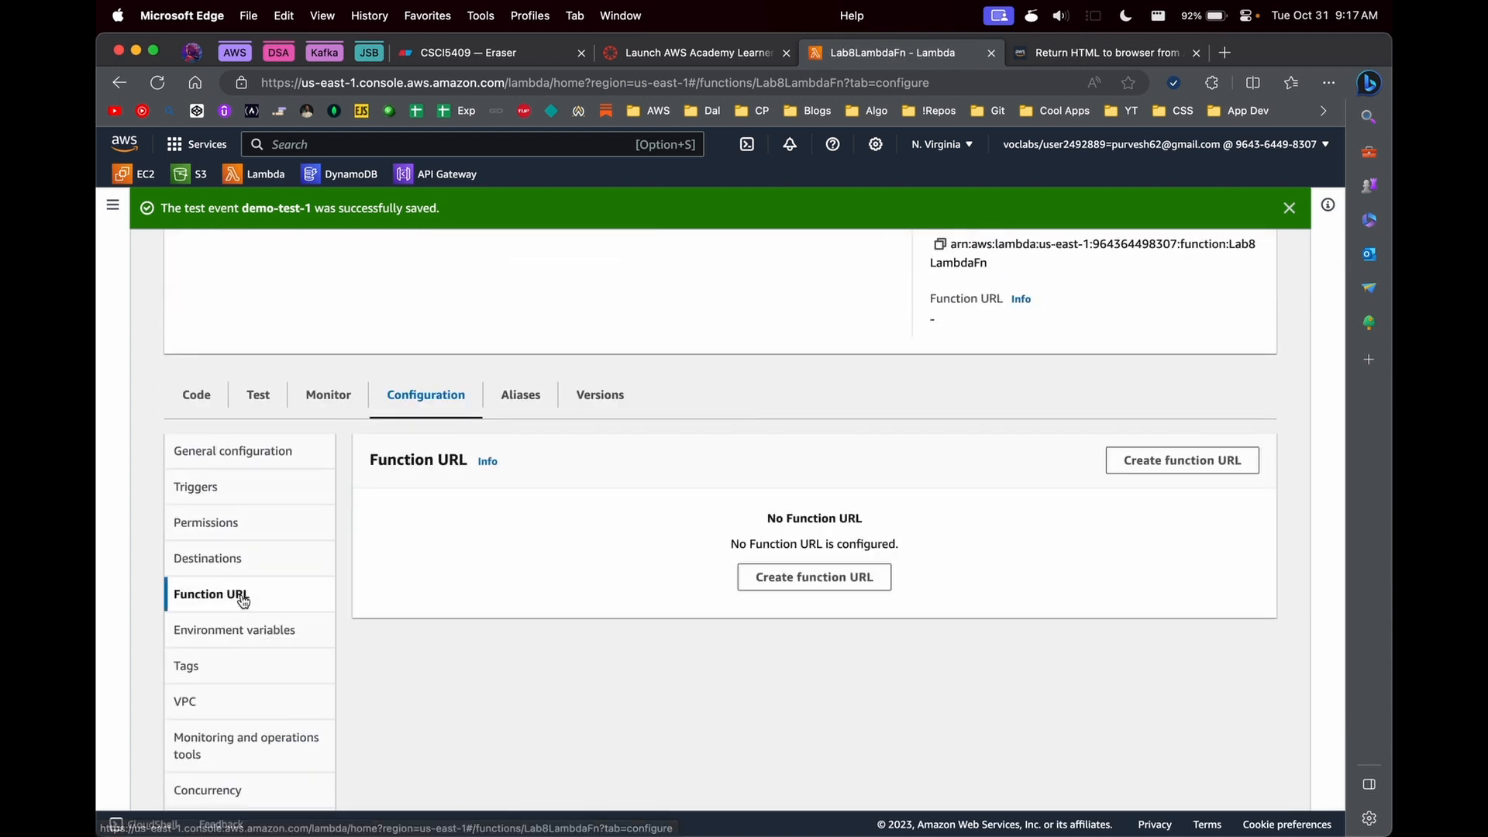
{"action": "left_click", "coordinate": [782, 589]}
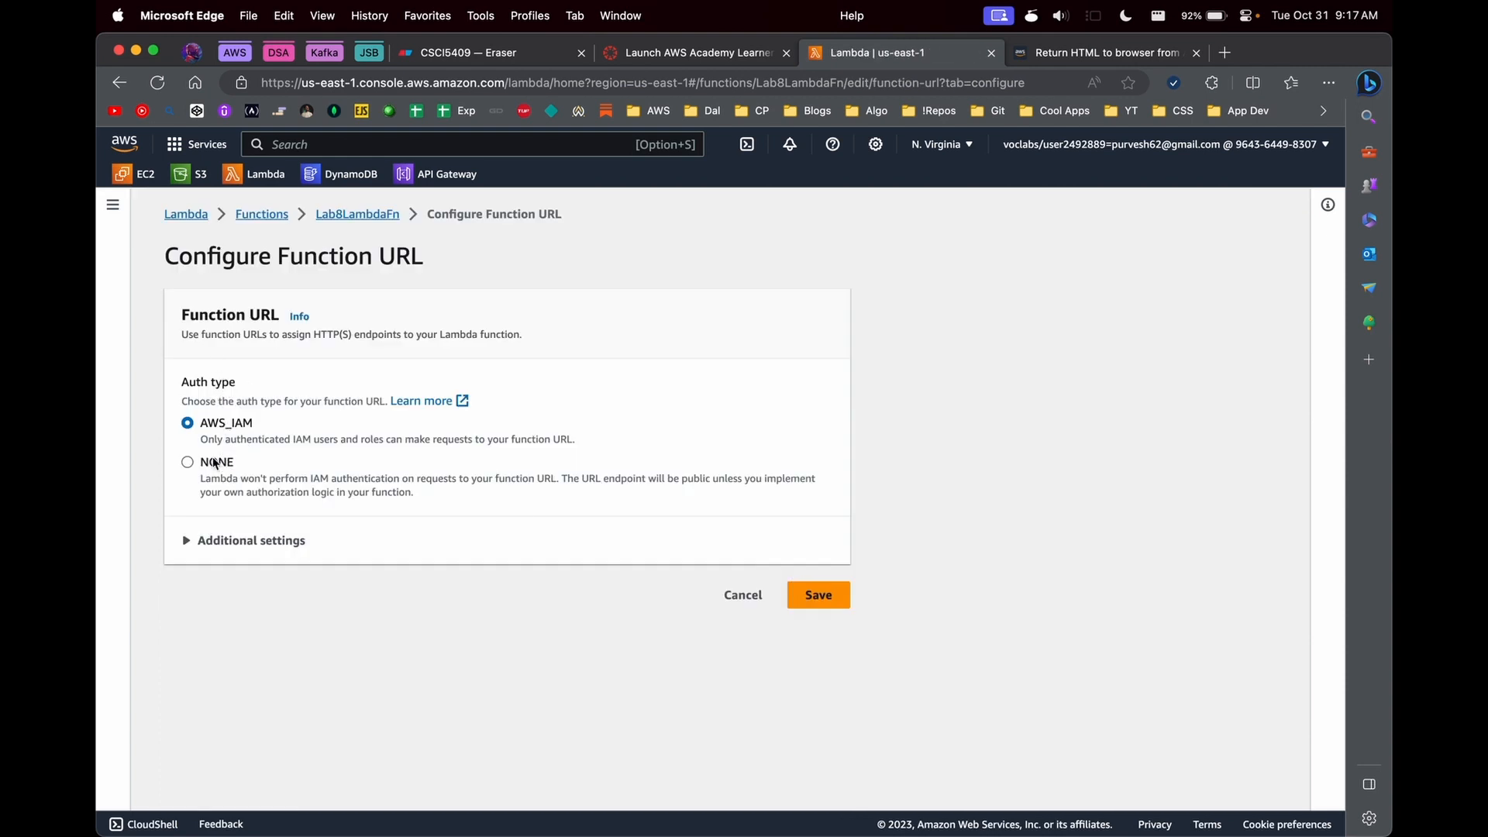
{"action": "left_click", "coordinate": [215, 463]}
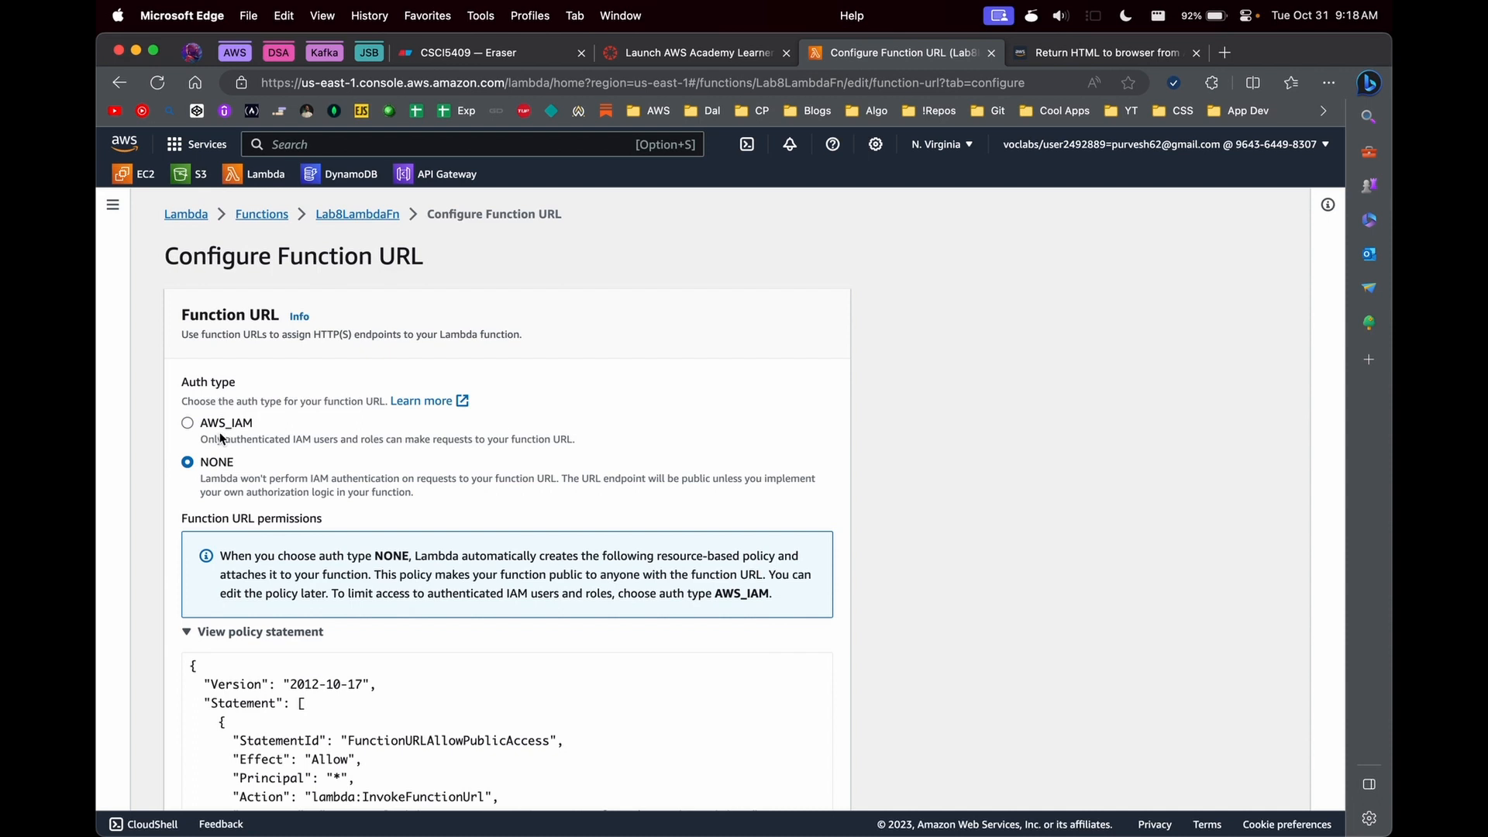
- Enable cross-origin resource sharing (CORS) in the function URL's additional settings and save the configuration
{"action": "scroll", "coordinate": [243, 446], "scroll_direction": "down", "scroll_amount": 5}
{"action": "left_click", "coordinate": [206, 722]}
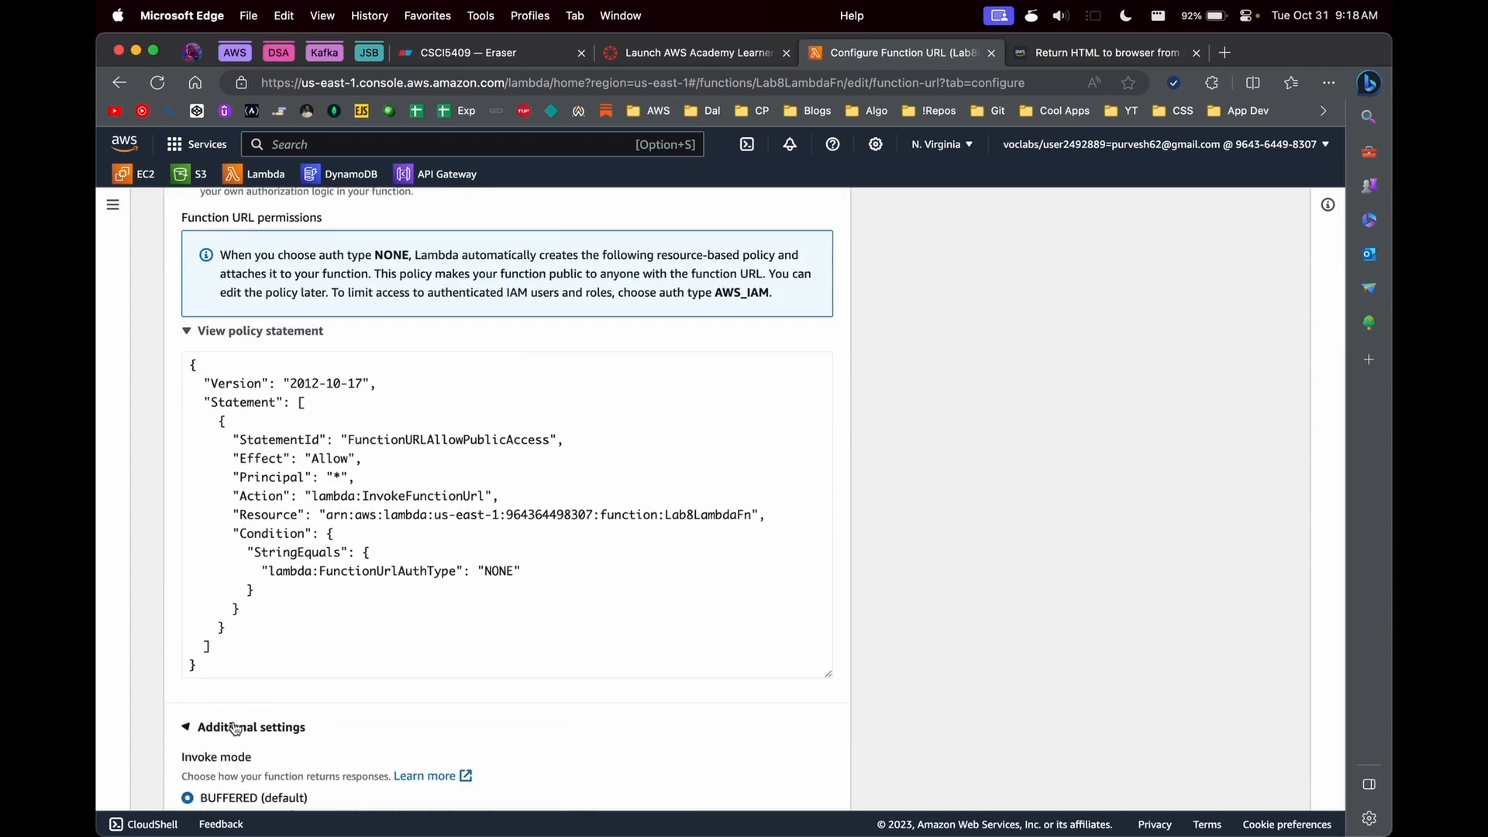
{"action": "scroll", "coordinate": [206, 729], "scroll_direction": "down", "scroll_amount": 3}
{"action": "left_click", "coordinate": [281, 692]}
{"action": "scroll", "coordinate": [353, 694], "scroll_direction": "down", "scroll_amount": 10}
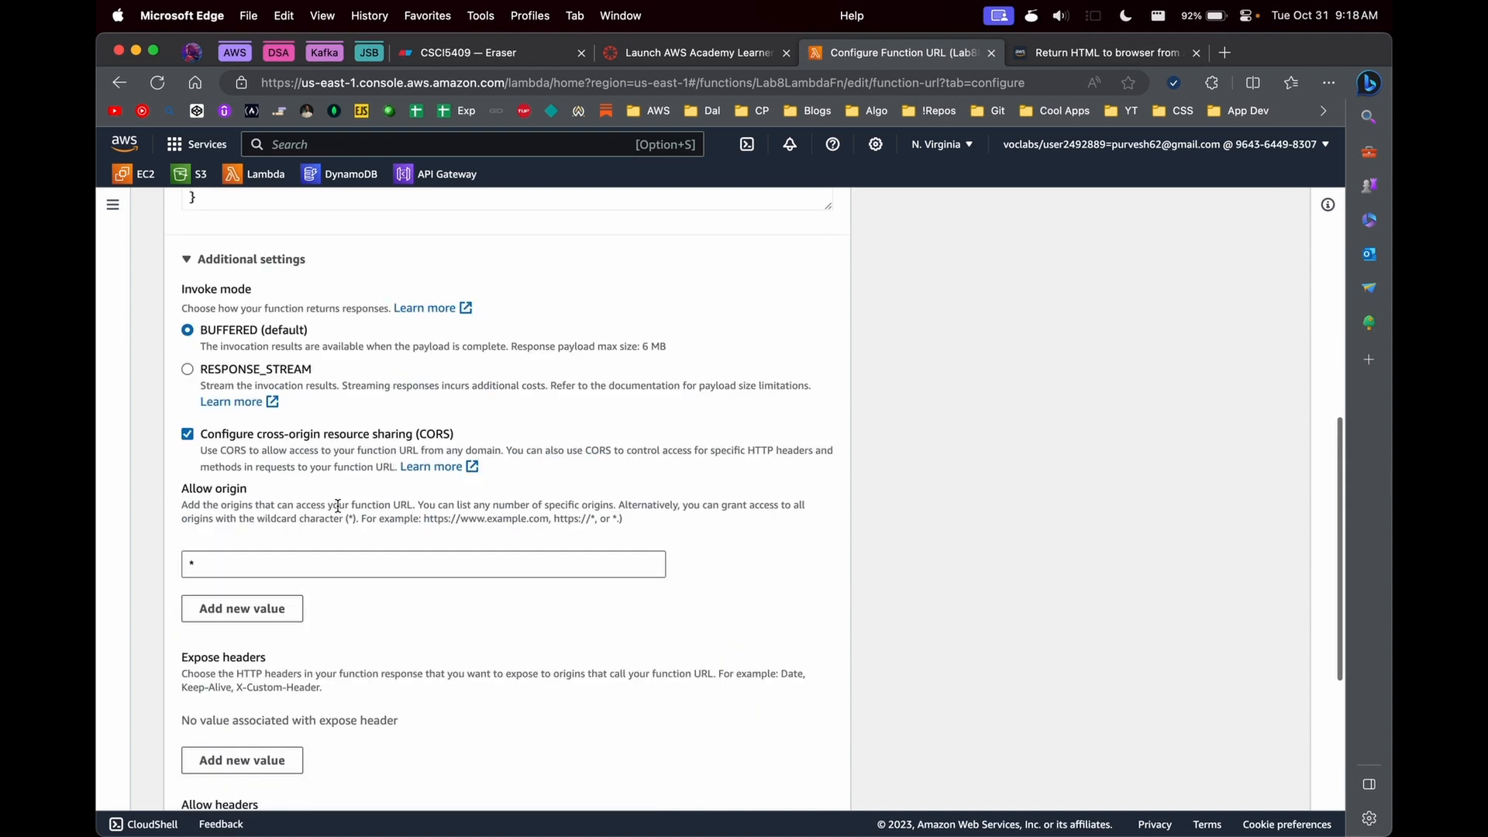
{"action": "left_click", "coordinate": [838, 778]}
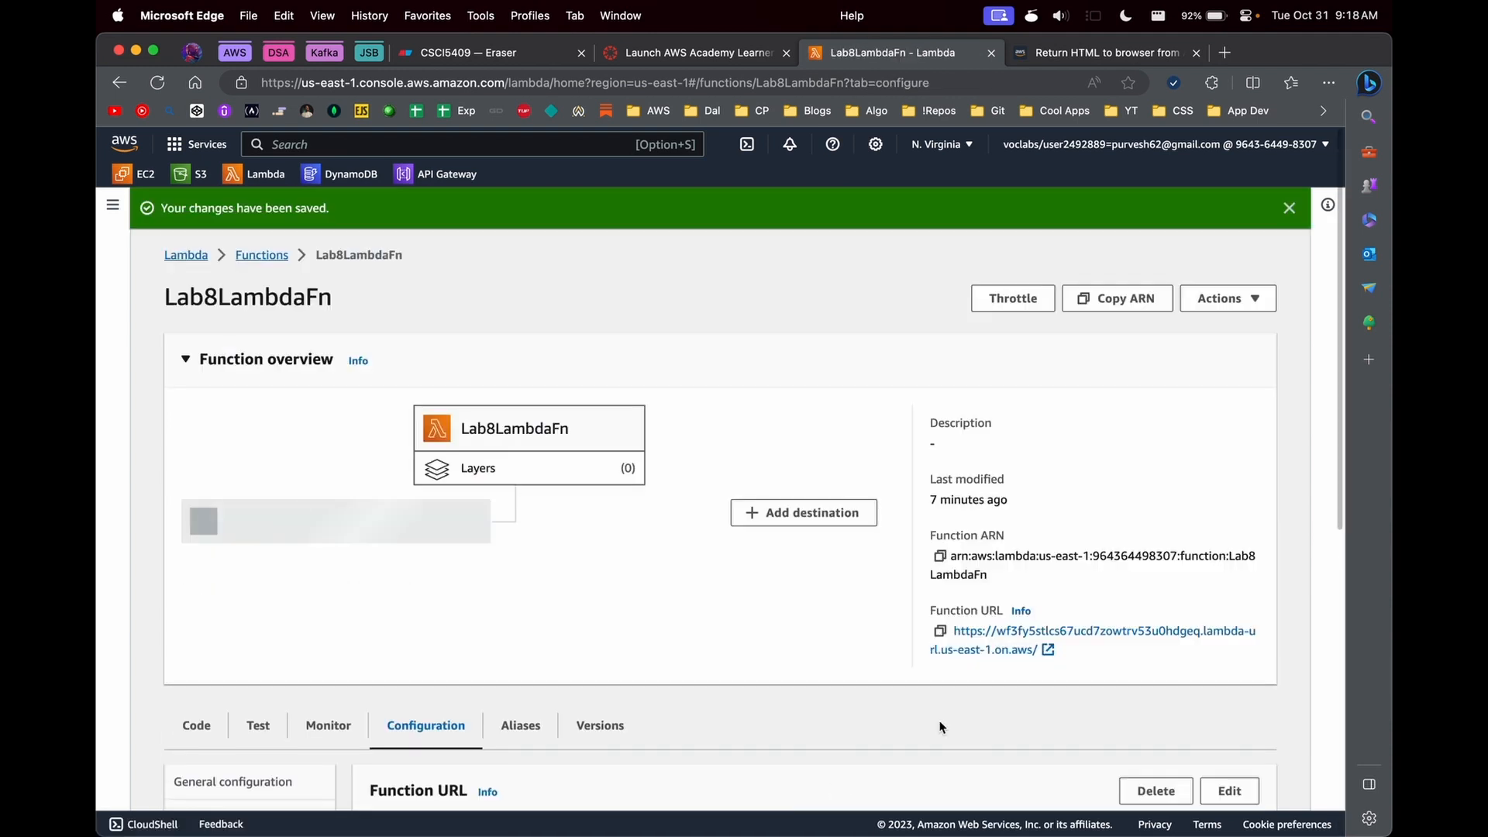
- Copy the function URL from the function overview and open it in a new browser tab
{"action": "right_click", "coordinate": [965, 635]}
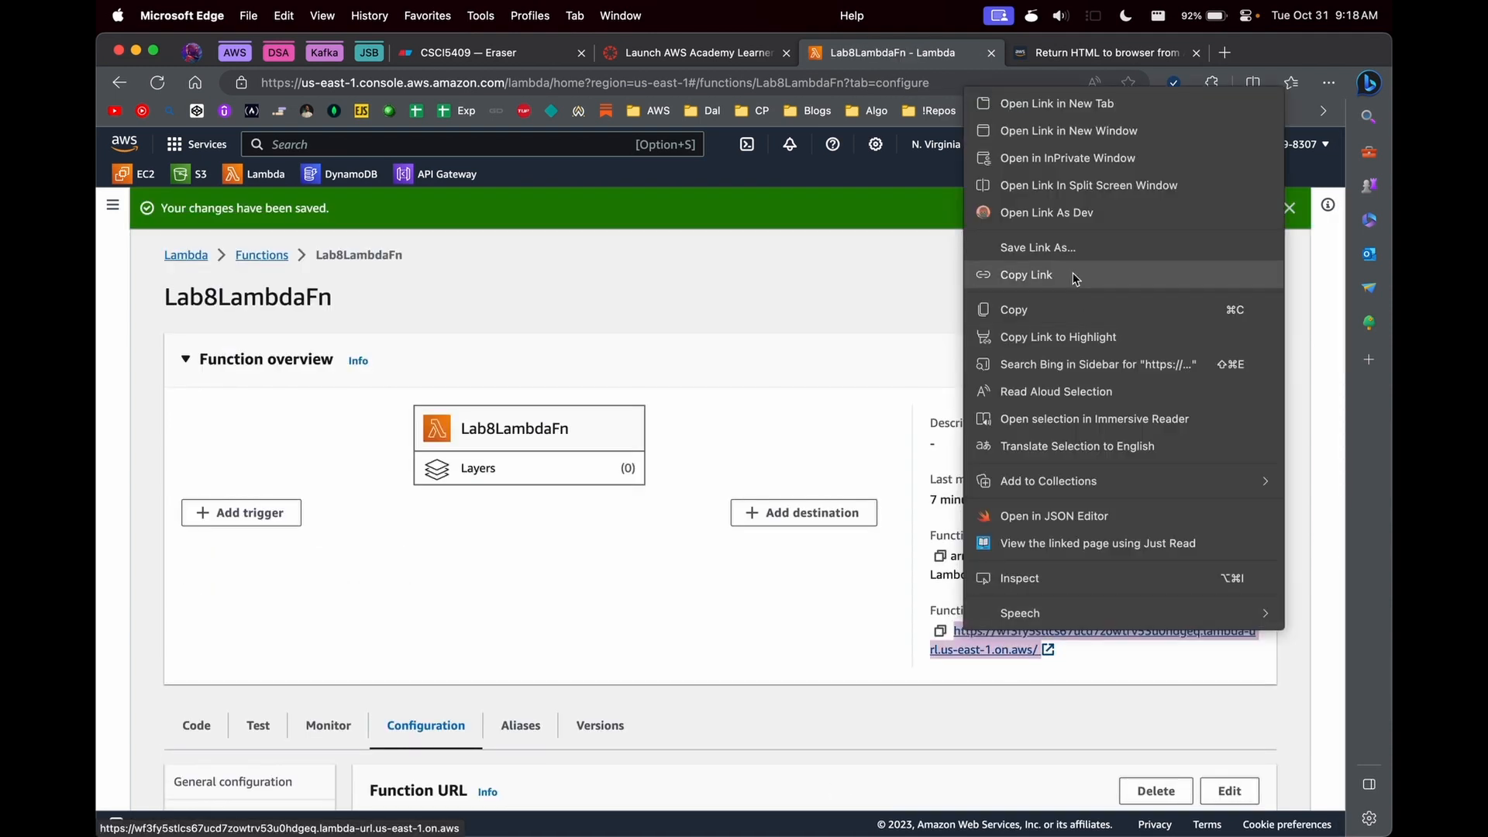
{"action": "left_click", "coordinate": [1063, 269]}
{"action": "key", "text": "super+t"}
{"action": "key", "text": "Return"}
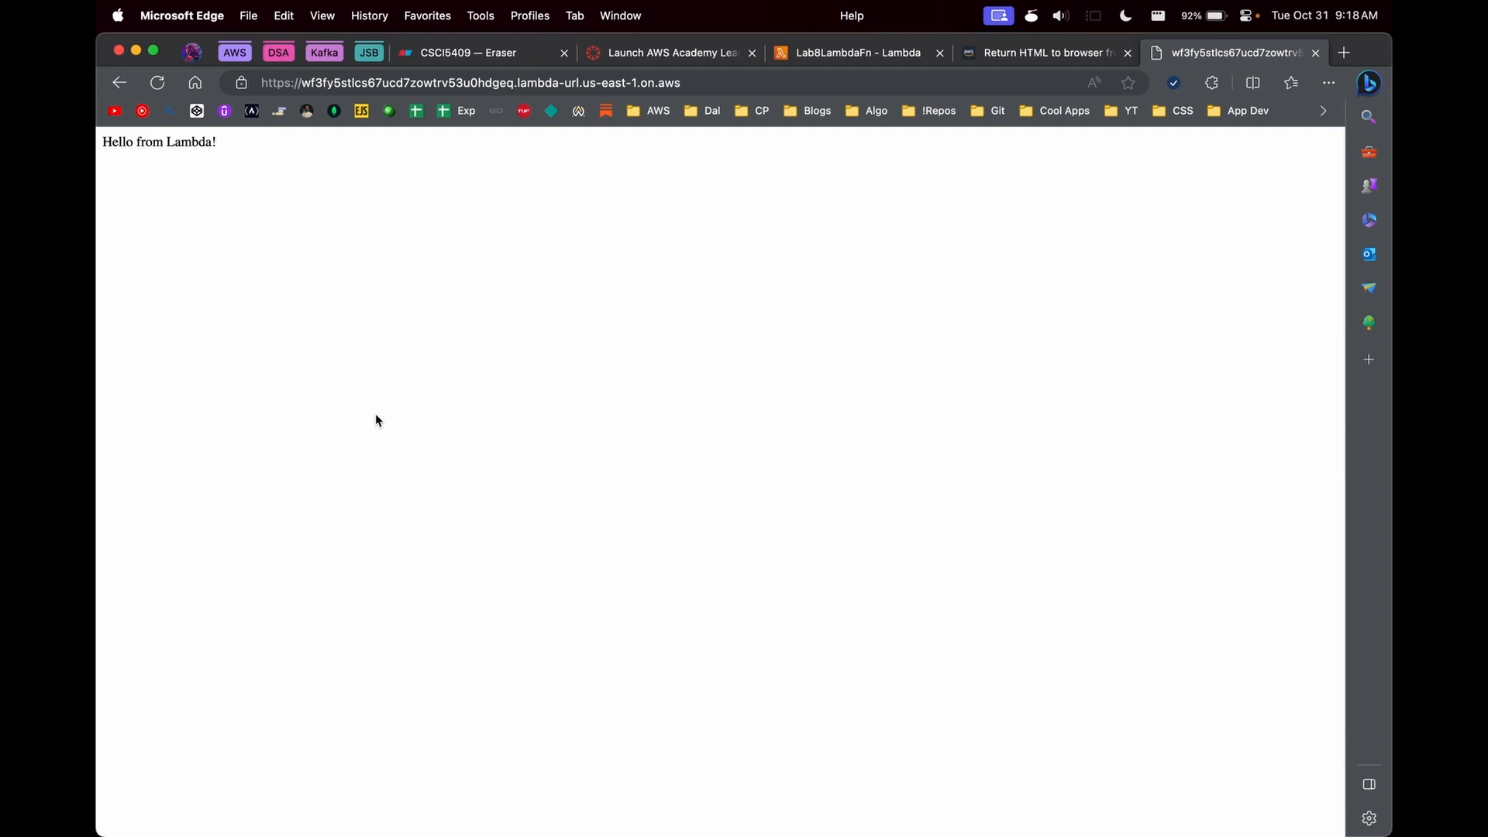
- Back in the Lambda console, change the response body in lambda_function.py to "Hello from Lambda v1!" and deploy it
{"action": "left_click", "coordinate": [802, 55]}
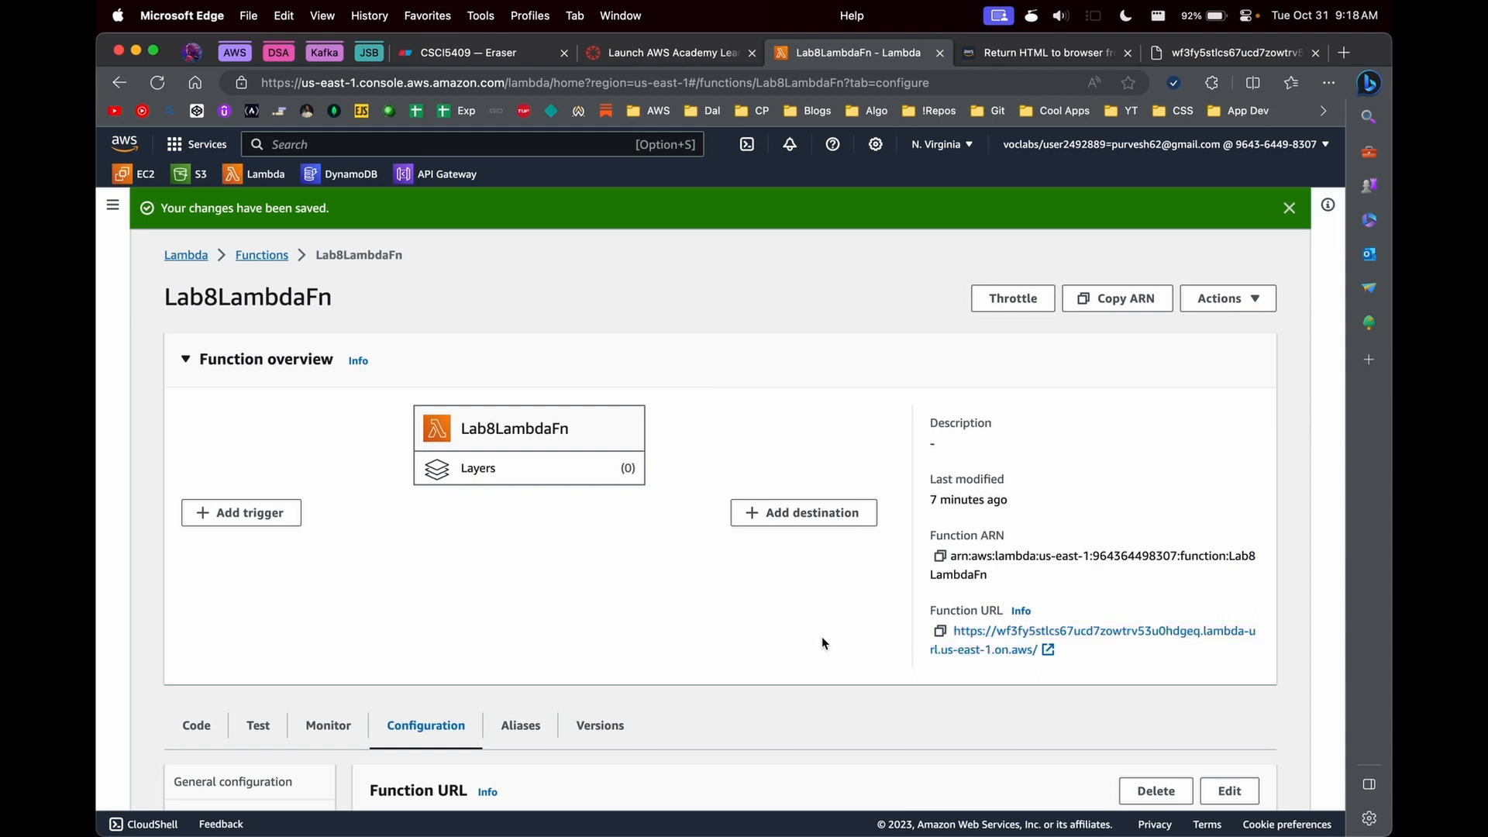
{"action": "scroll", "coordinate": [821, 643], "scroll_direction": "down", "scroll_amount": 5}
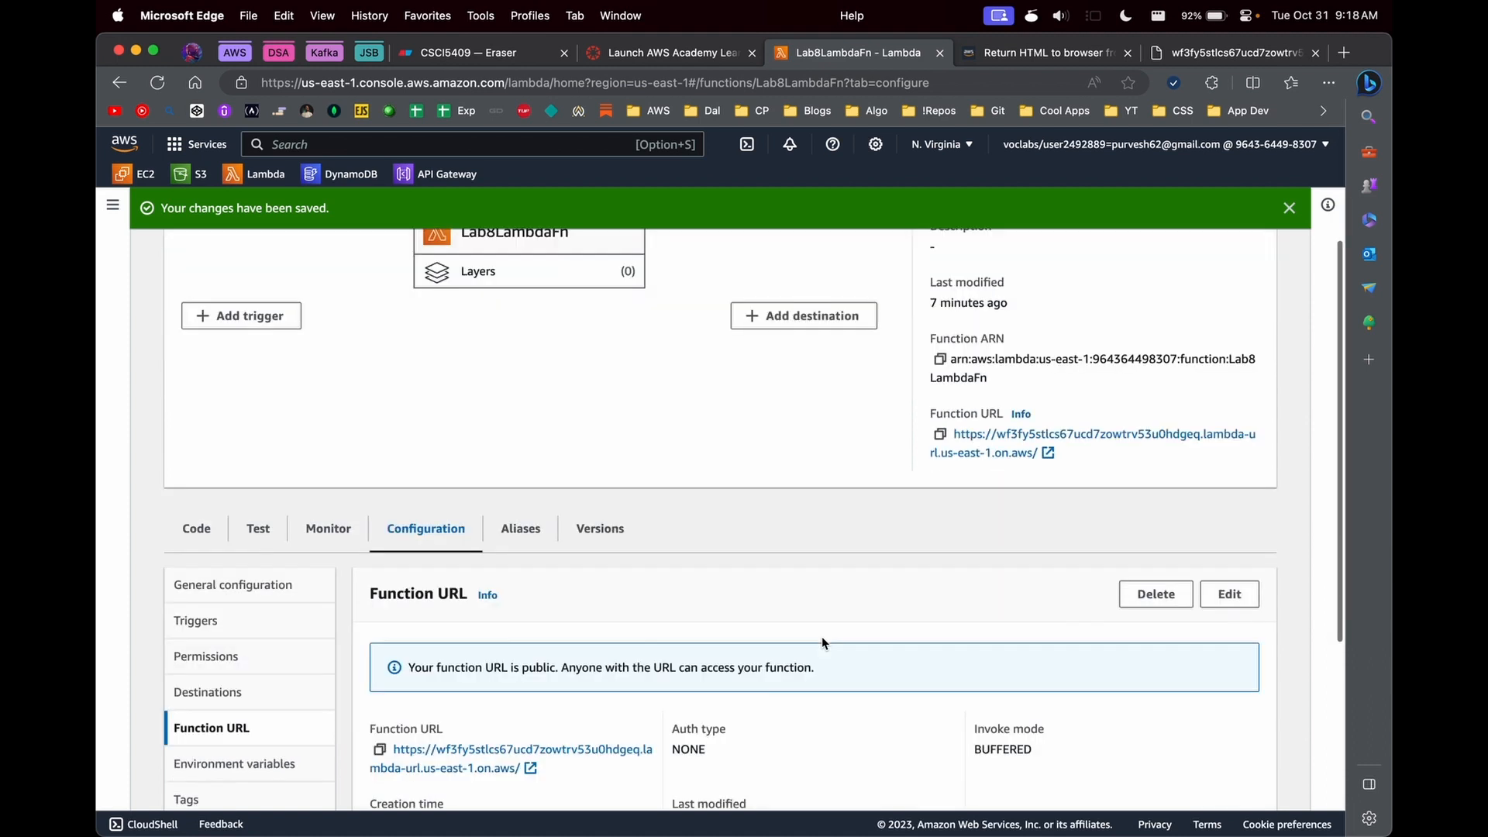
{"action": "left_click", "coordinate": [196, 393]}
{"action": "scroll", "coordinate": [602, 557], "scroll_direction": "down", "scroll_amount": 1}
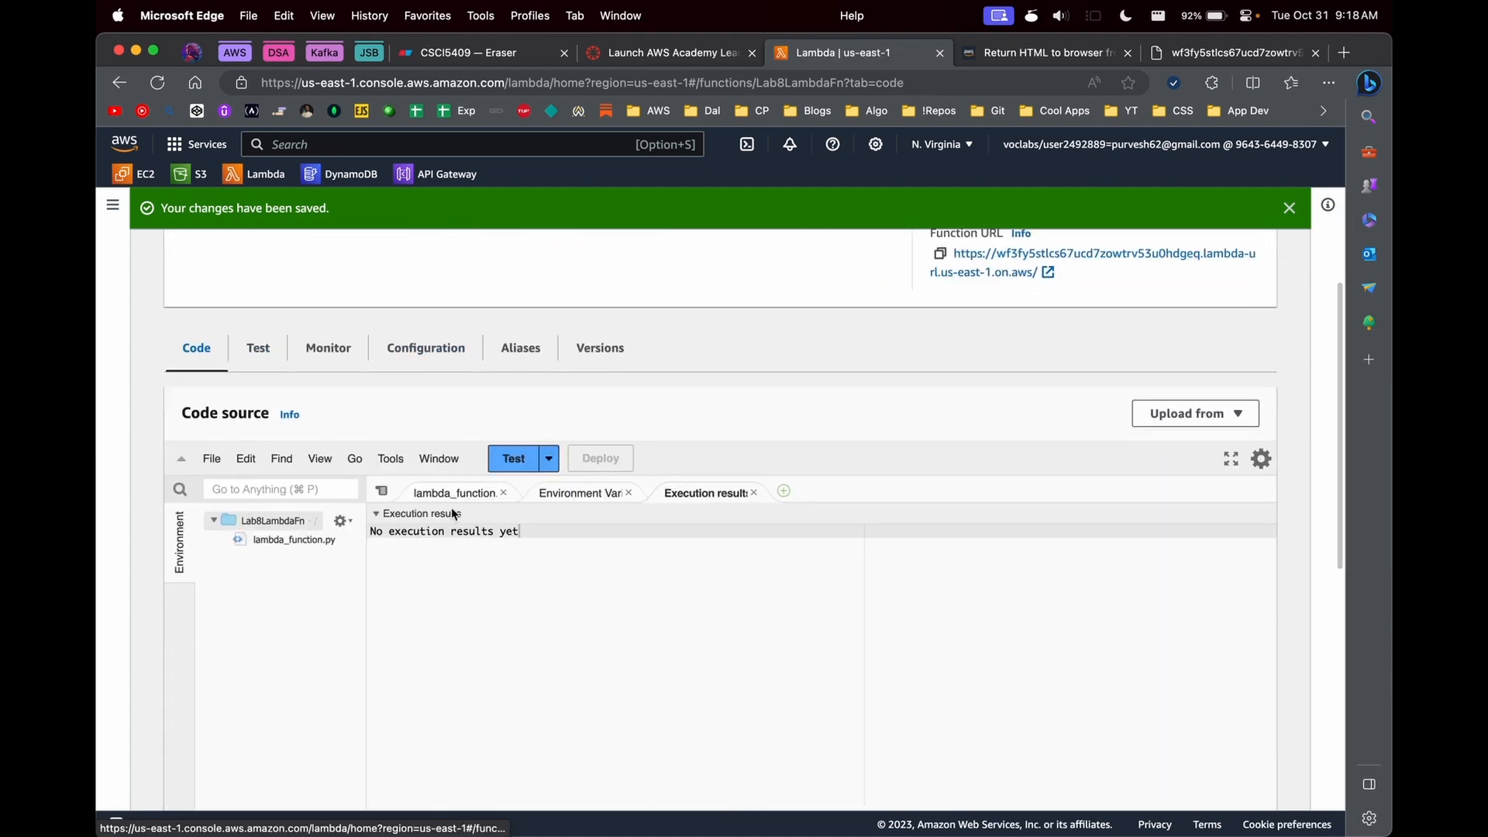
{"action": "left_click", "coordinate": [455, 493]}
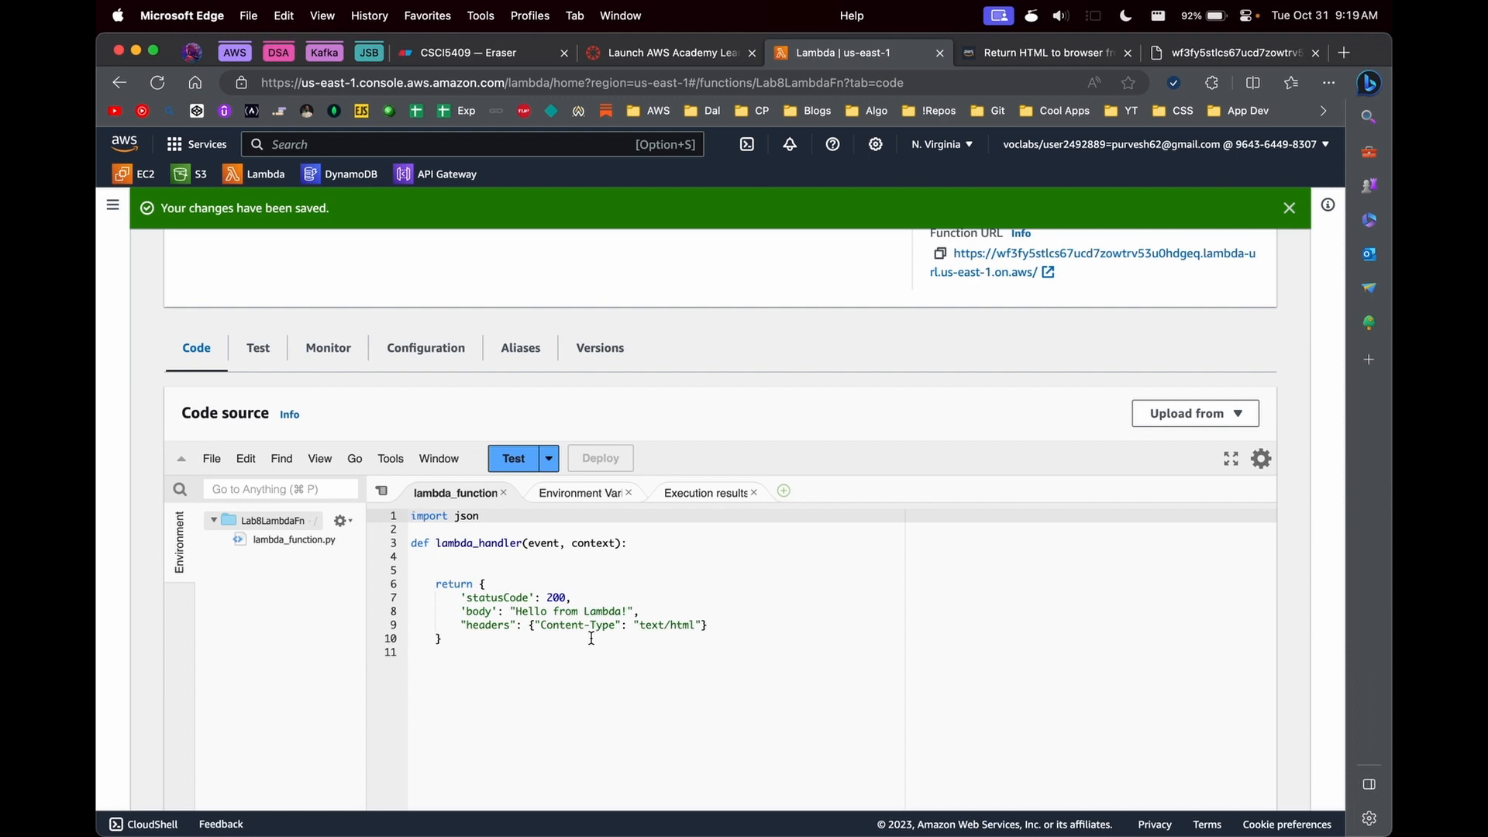
{"action": "scroll", "coordinate": [591, 639], "scroll_direction": "down", "scroll_amount": 2}
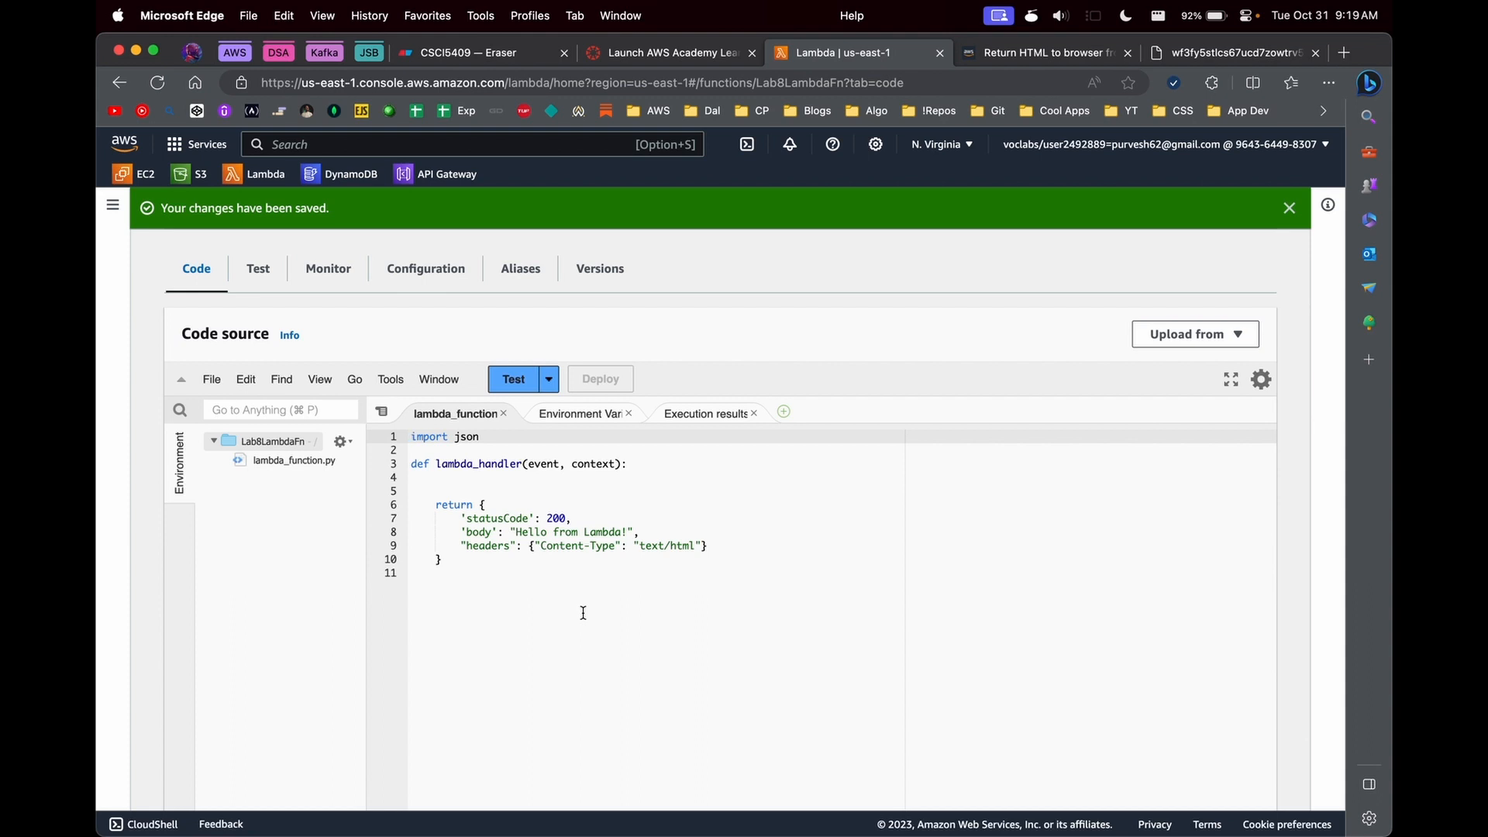
{"action": "double_click", "coordinate": [616, 532]}
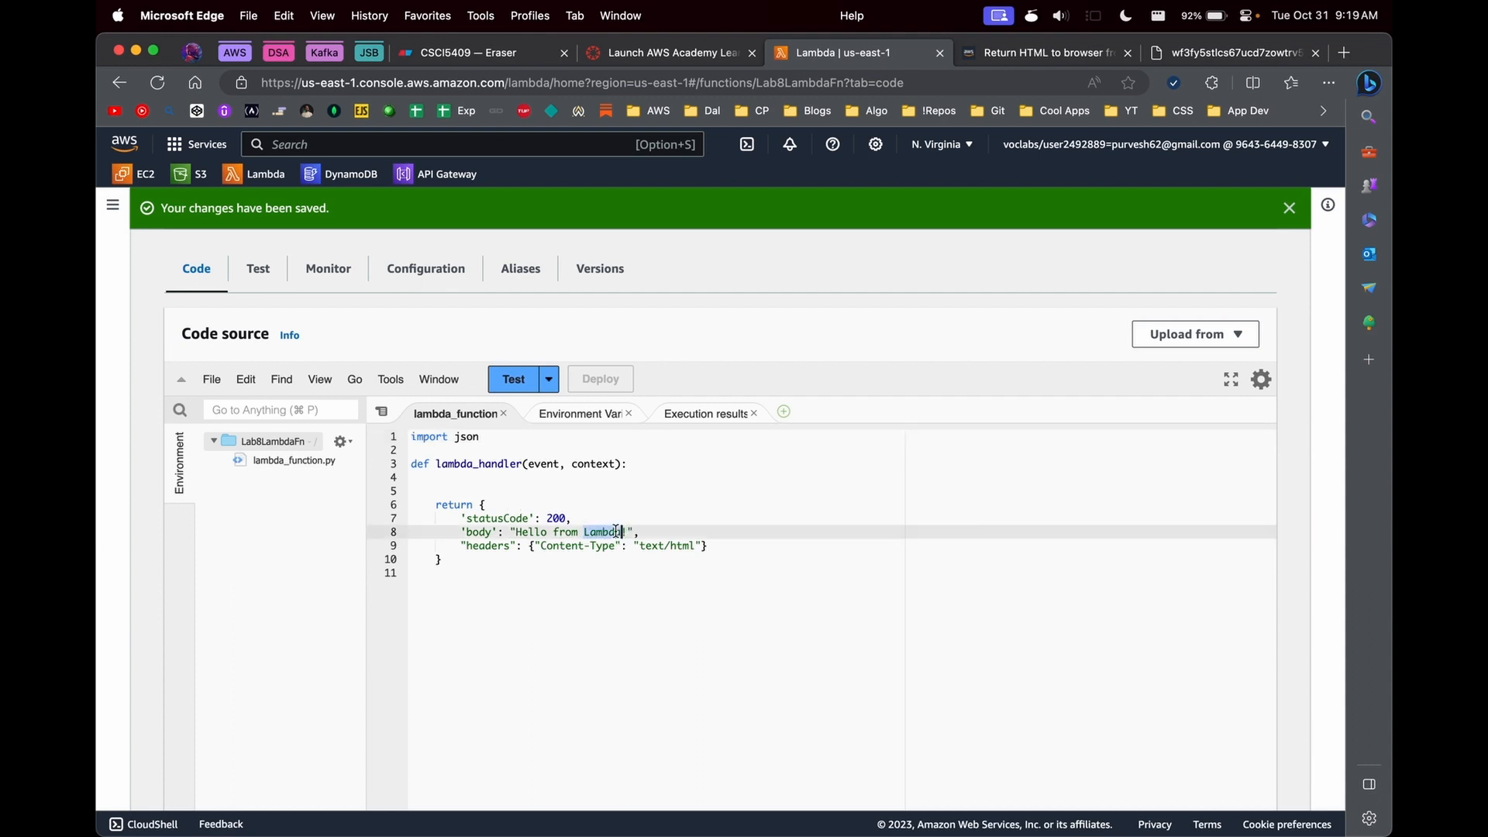
{"action": "key", "text": "Right"}
{"action": "type", "text": "v1"}
{"action": "key", "text": "Up"}
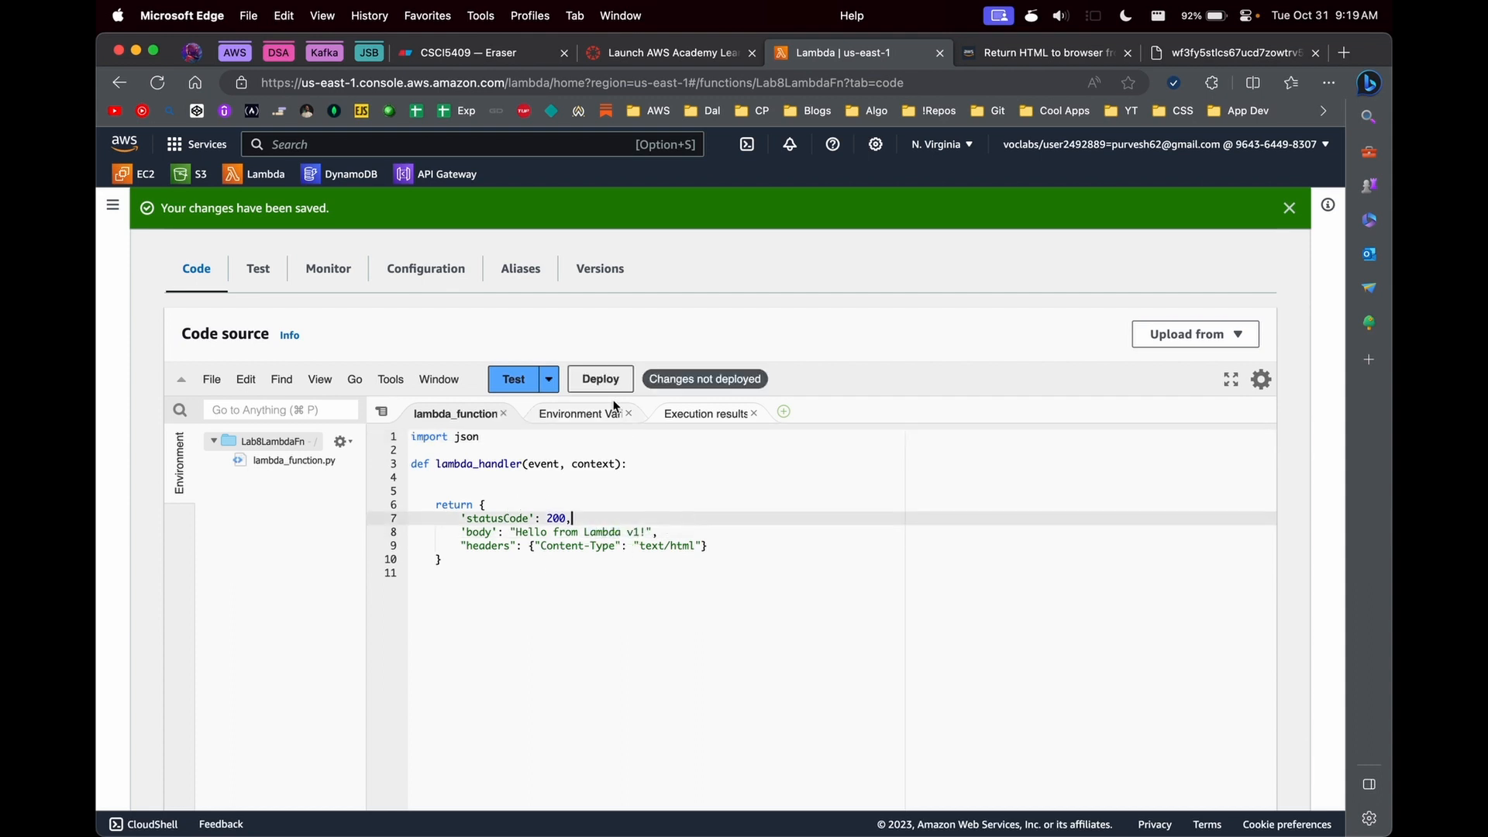
{"action": "key", "text": "super+s"}
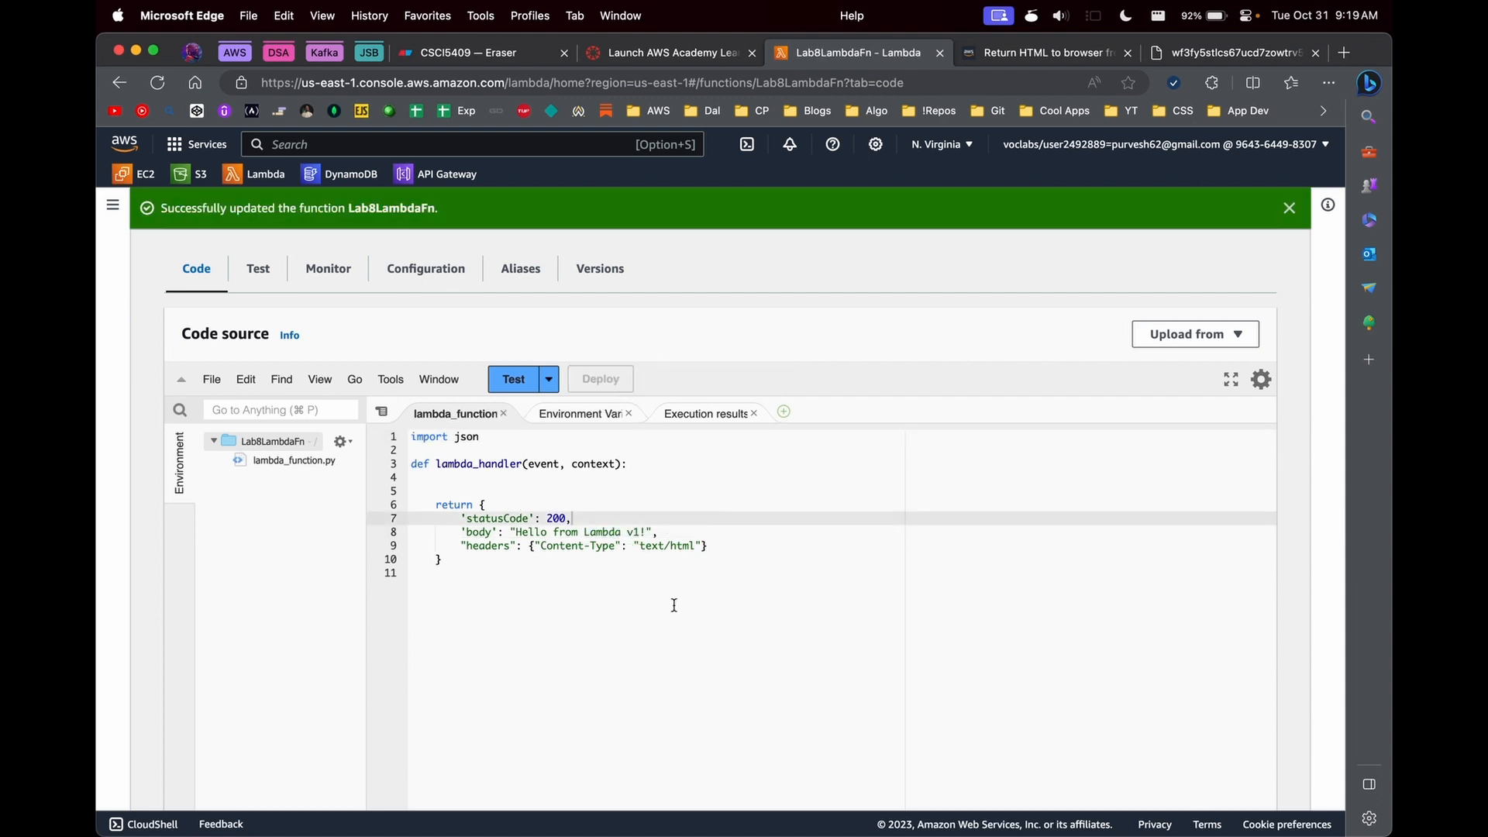
- Publish a new version of Lab8LambdaFn from $LATEST with the description "My production lambda"
{"action": "scroll", "coordinate": [787, 371], "scroll_direction": "up", "scroll_amount": 1}
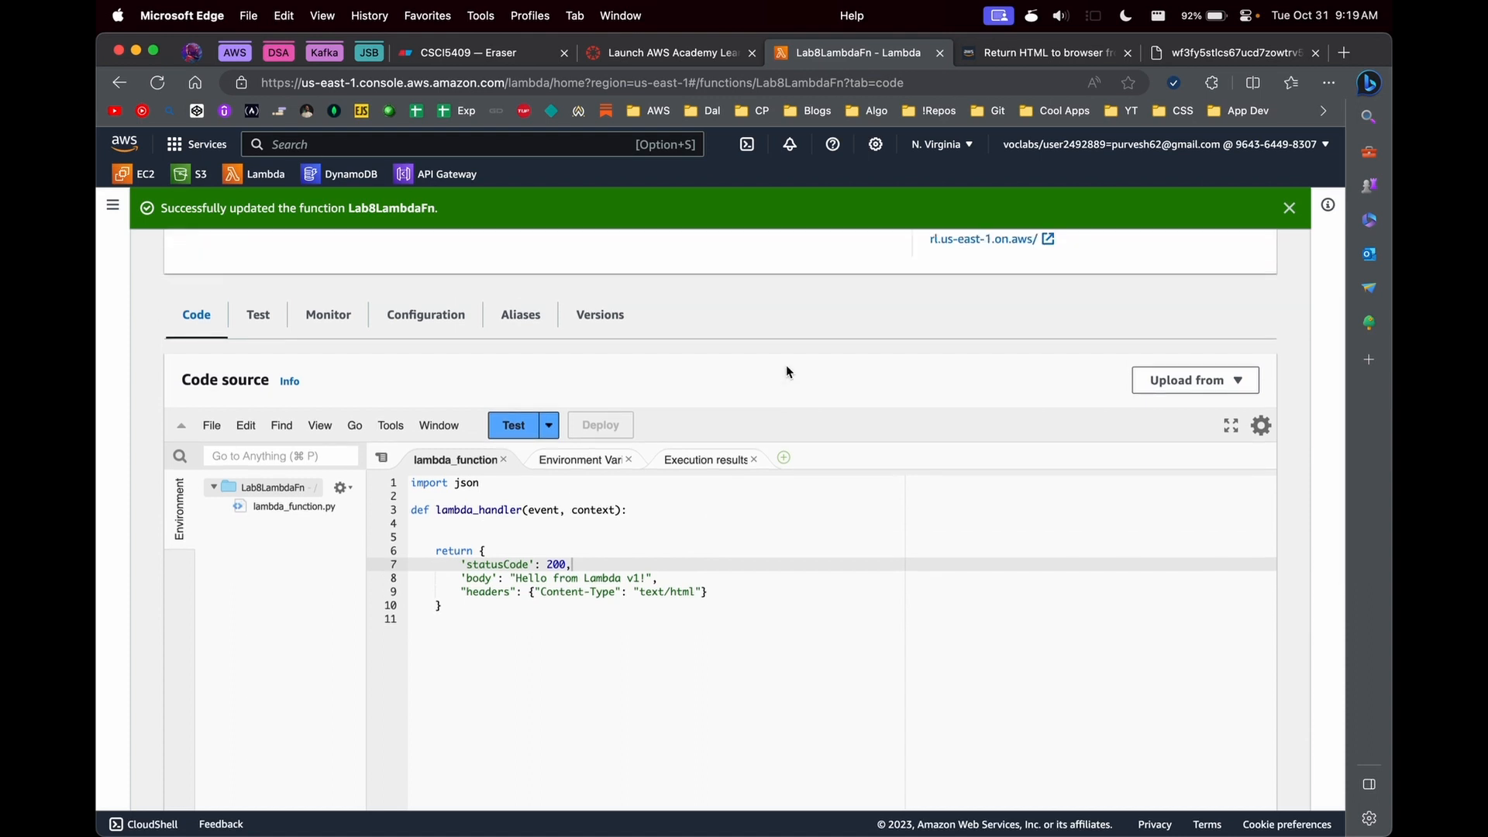
{"action": "scroll", "coordinate": [787, 371], "scroll_direction": "up", "scroll_amount": 5}
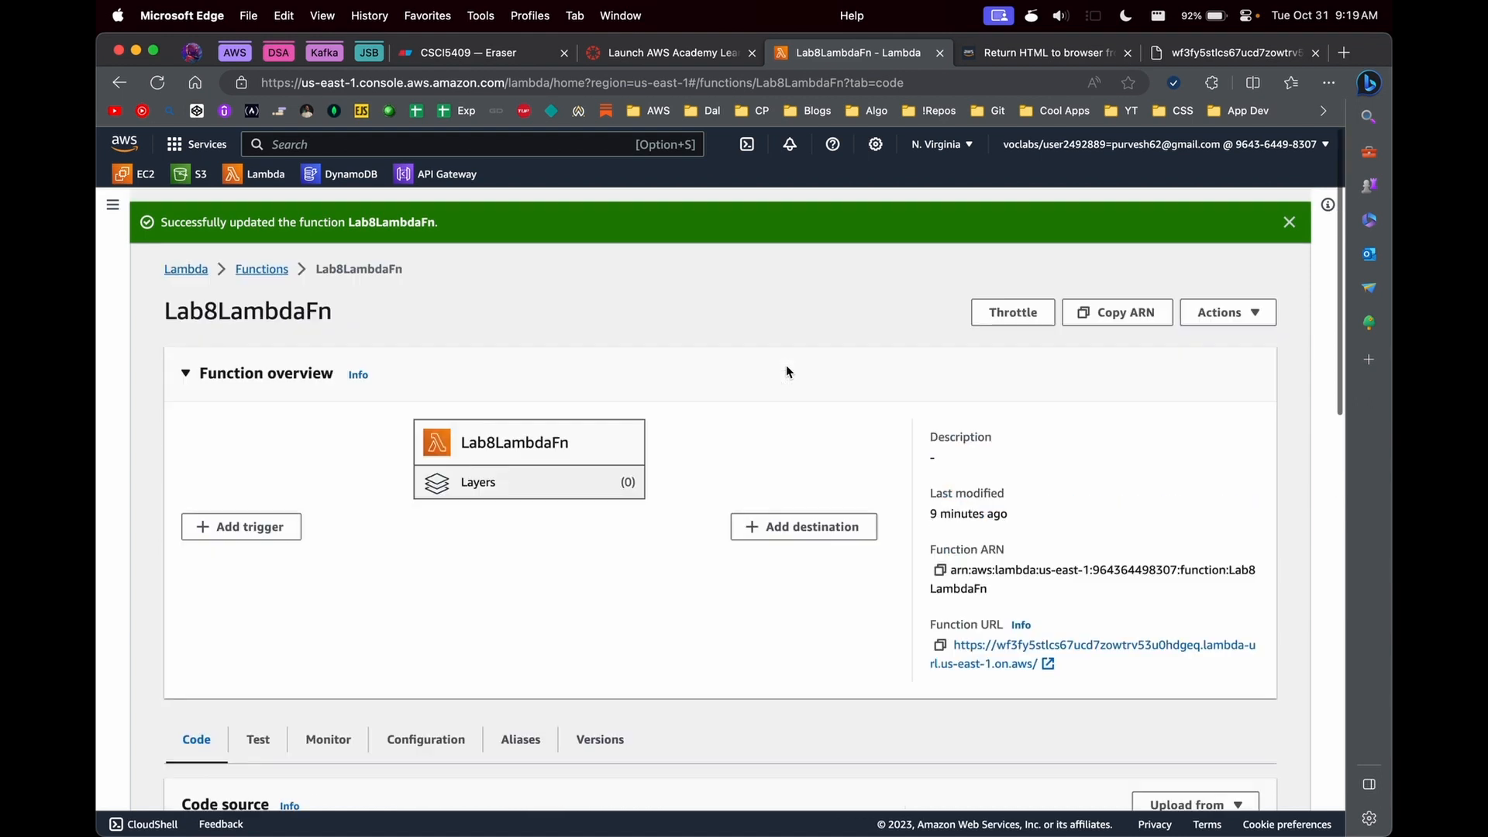
{"action": "left_click", "coordinate": [1215, 269]}
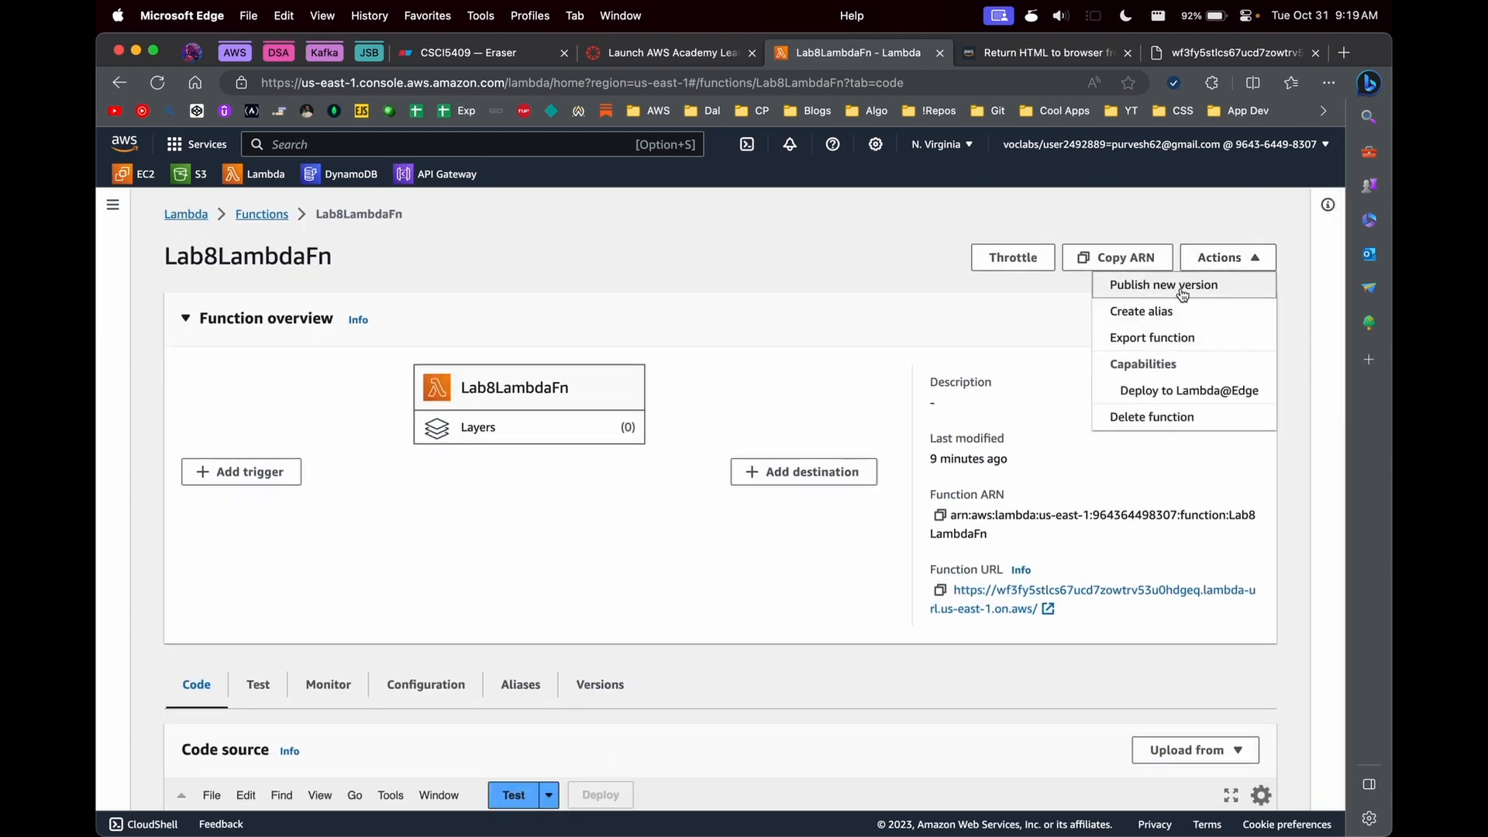
{"action": "left_click", "coordinate": [1182, 293]}
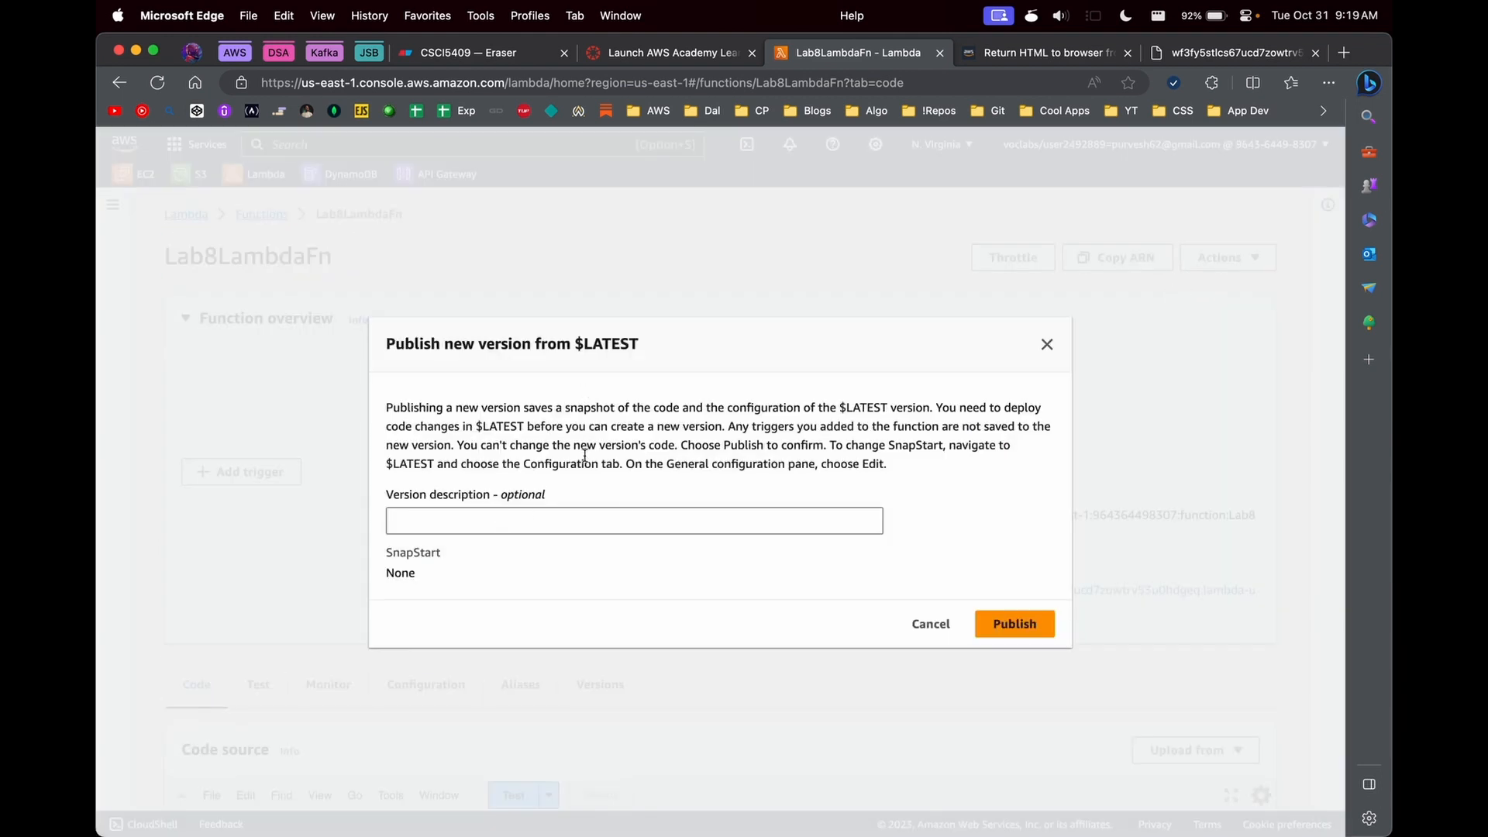
{"action": "left_click", "coordinate": [455, 520]}
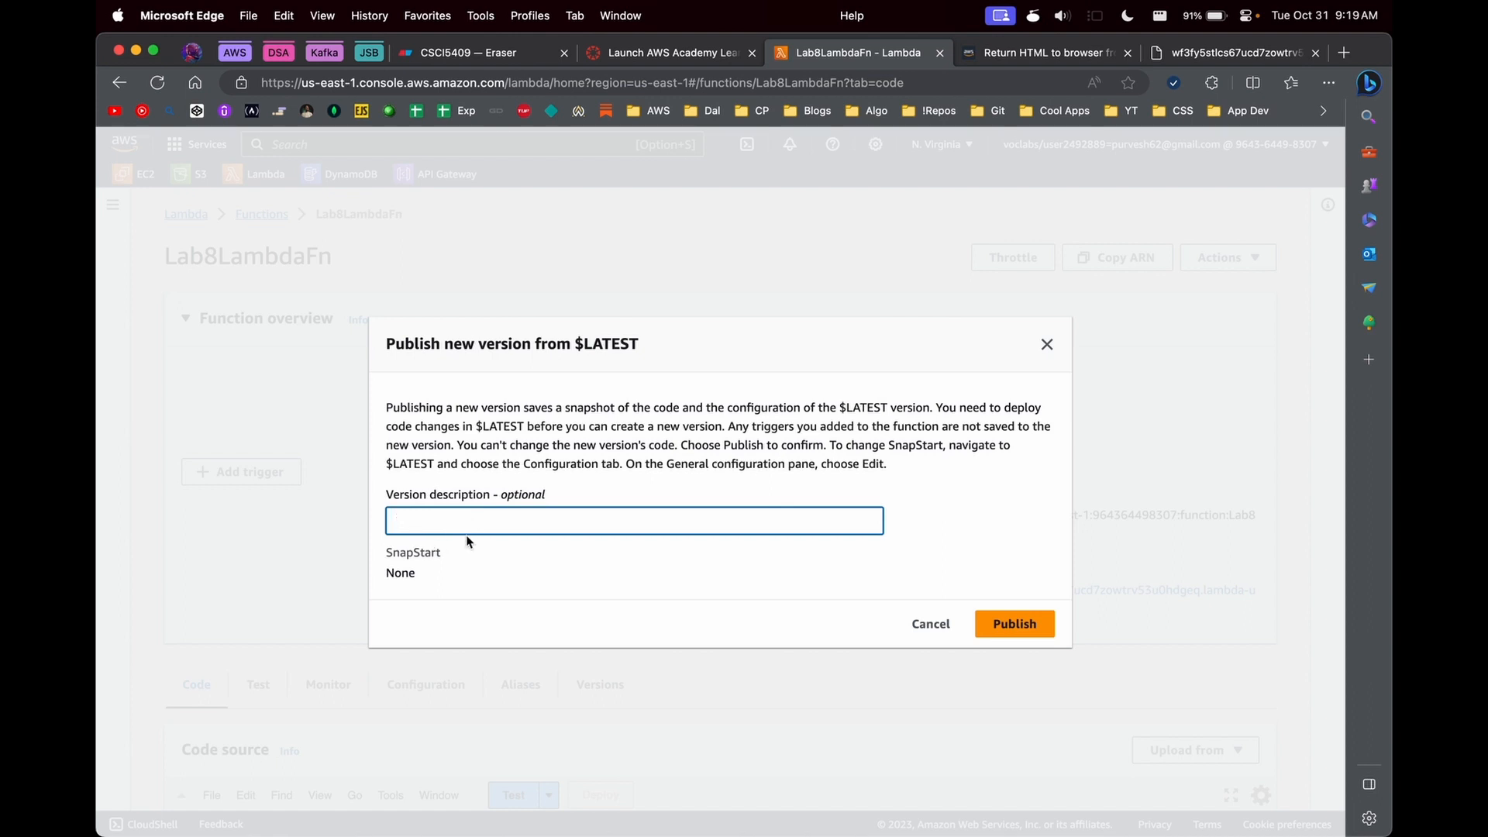
{"action": "type", "text": "My production lambda"}
{"action": "left_click", "coordinate": [1001, 624]}
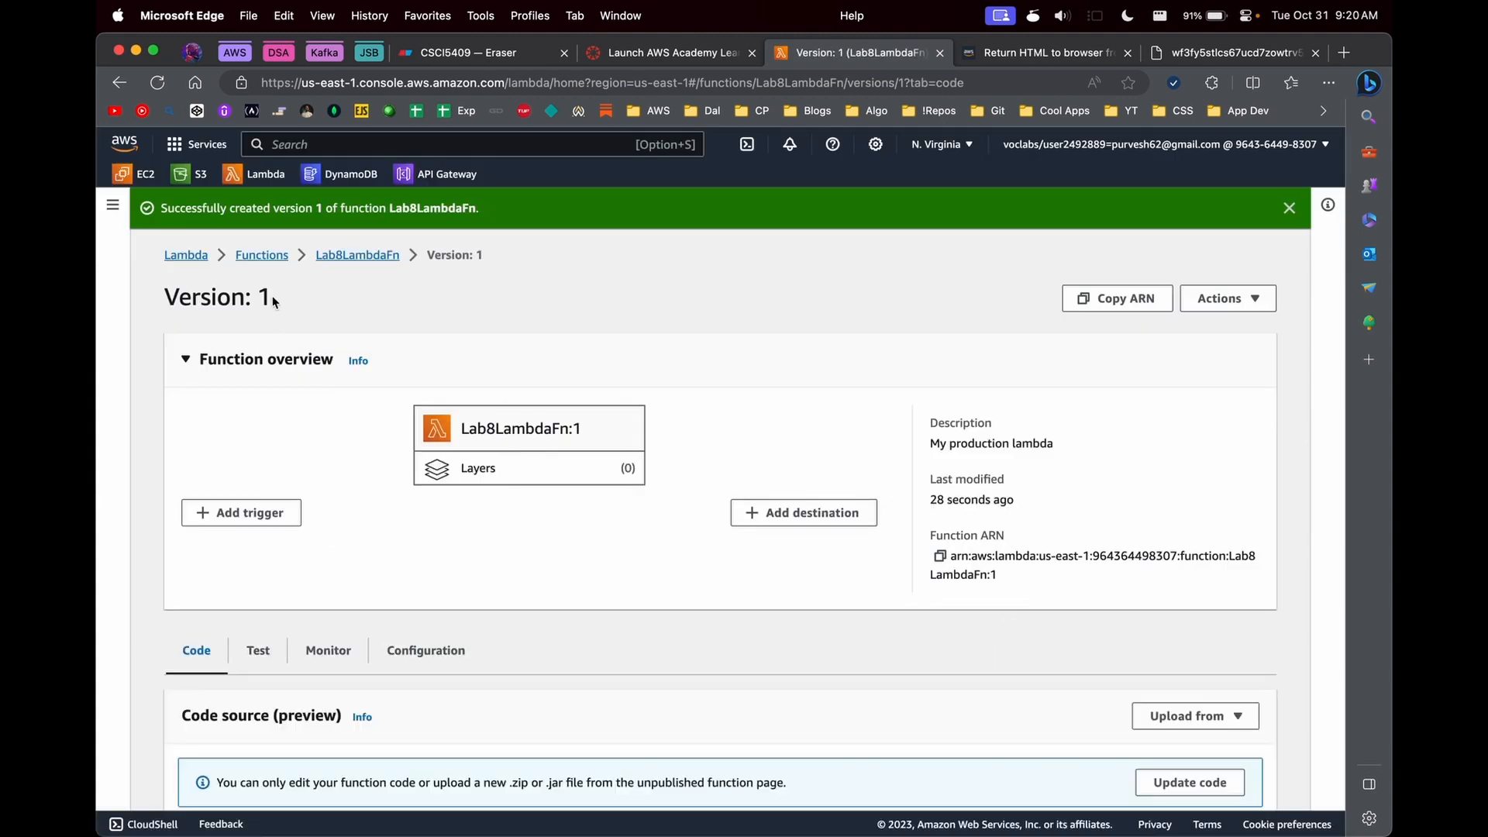
- Examine version 1 of Lab8LambdaFn: its code preview, function ARN and function URL configuration, reopening it from the versions list
{"action": "scroll", "coordinate": [262, 318], "scroll_direction": "down", "scroll_amount": 3}
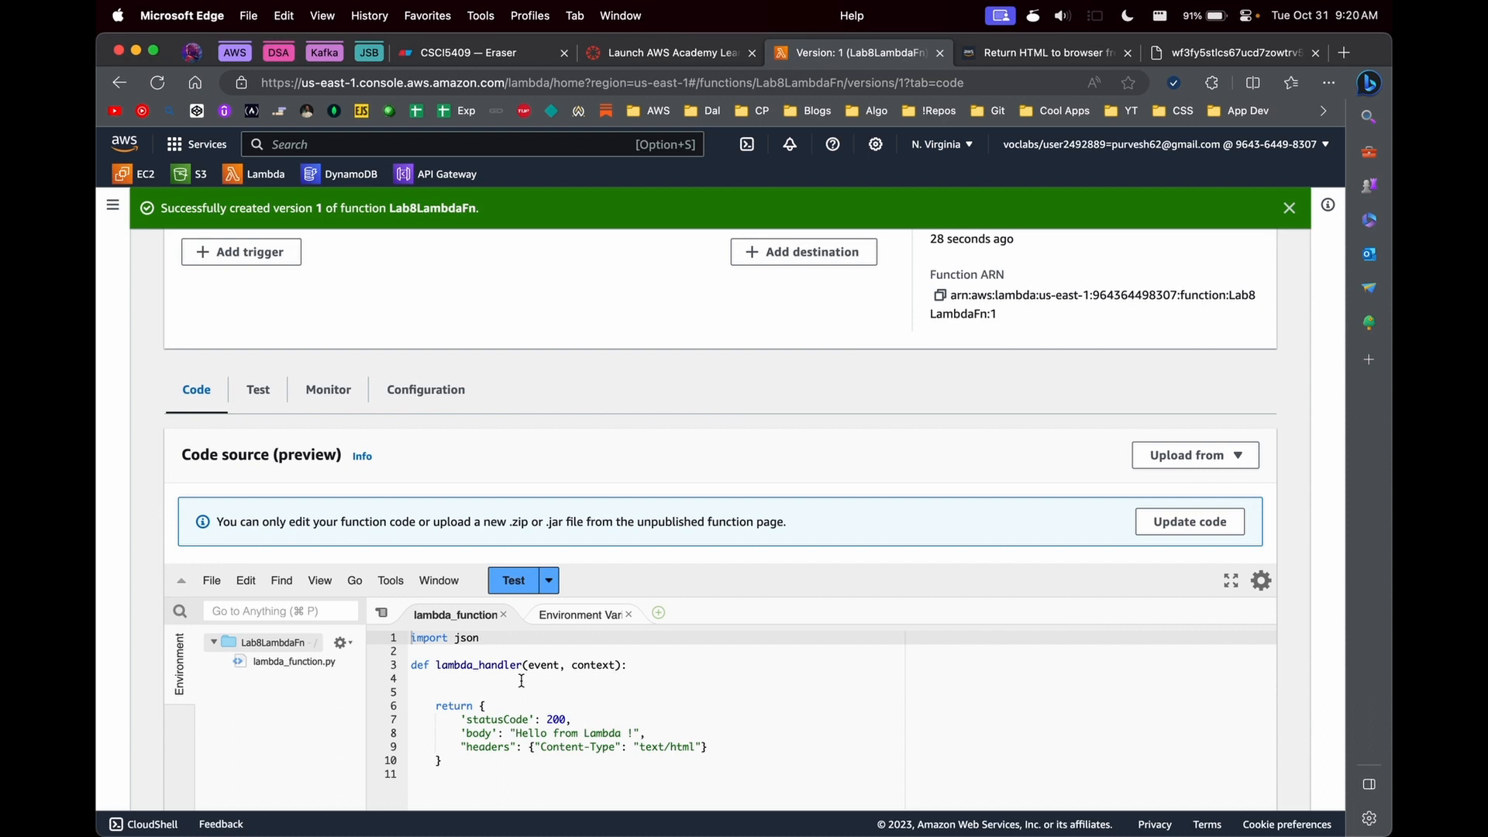
{"action": "scroll", "coordinate": [522, 681], "scroll_direction": "down", "scroll_amount": 1}
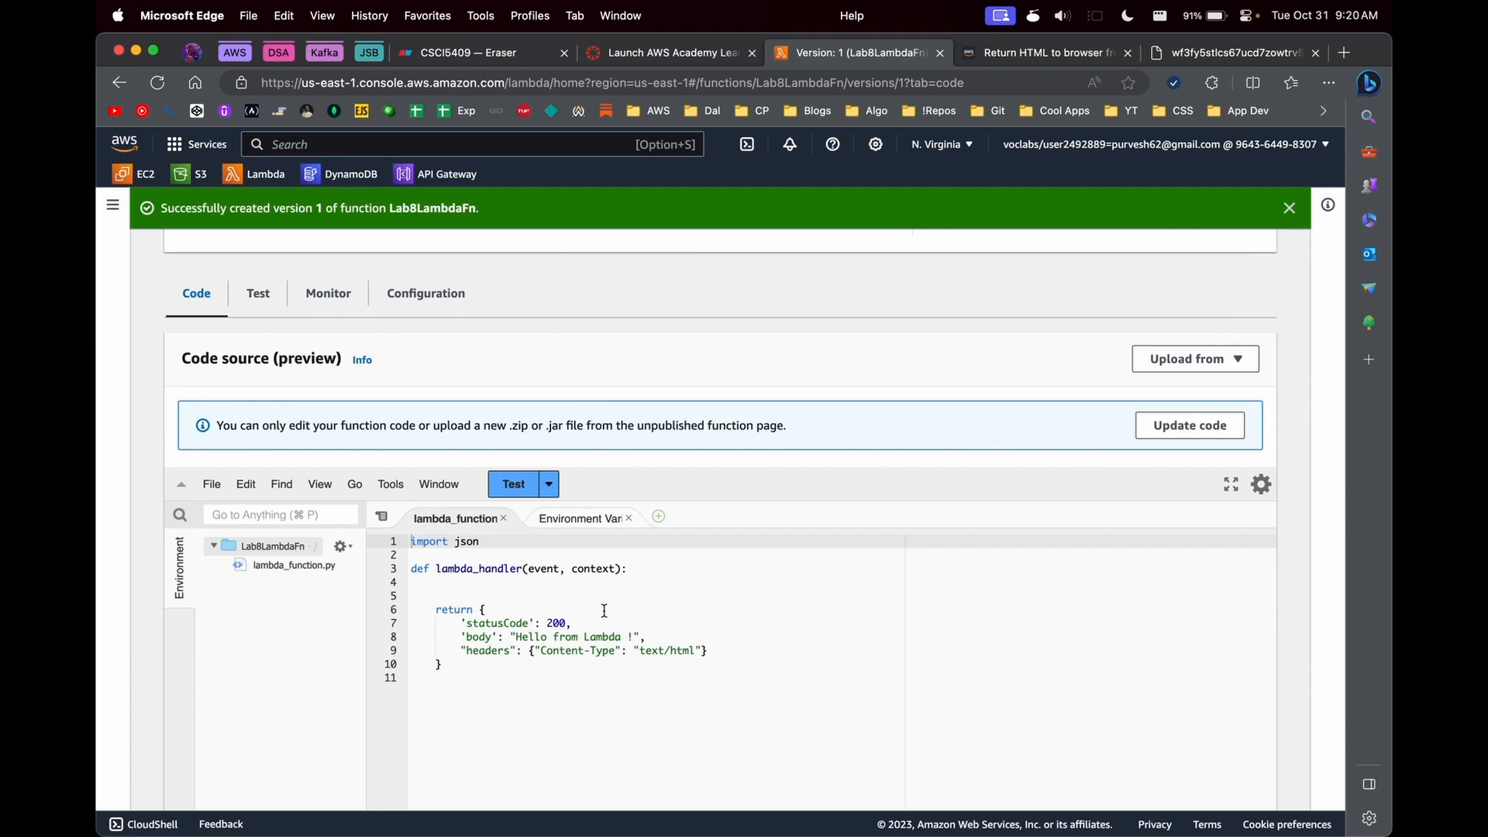
{"action": "scroll", "coordinate": [748, 605], "scroll_direction": "up", "scroll_amount": 5}
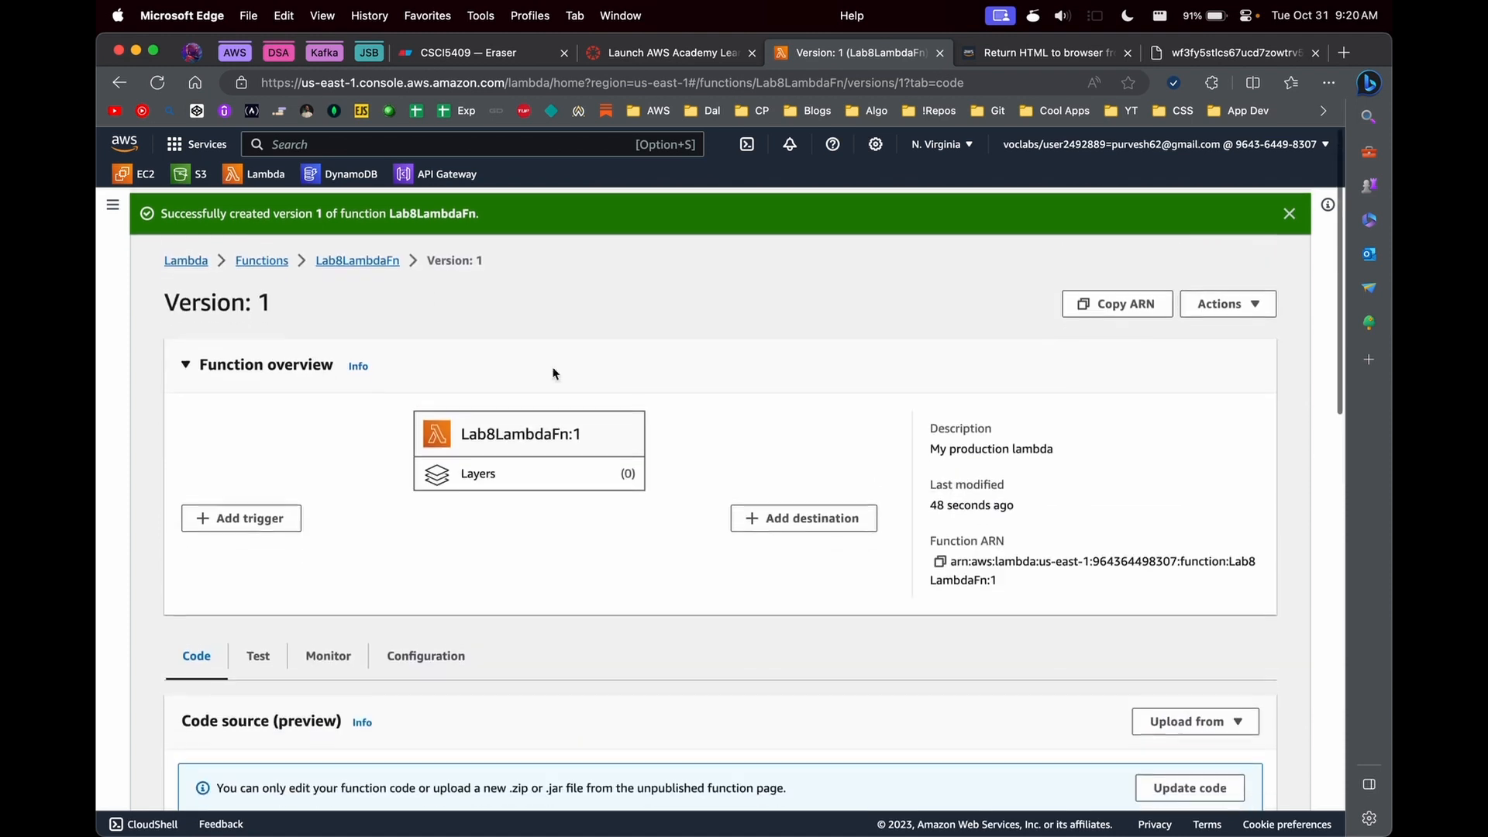
{"action": "left_click_drag", "start_coordinate": [999, 575], "coordinate": [987, 575]}
{"action": "left_click", "coordinate": [987, 575]}
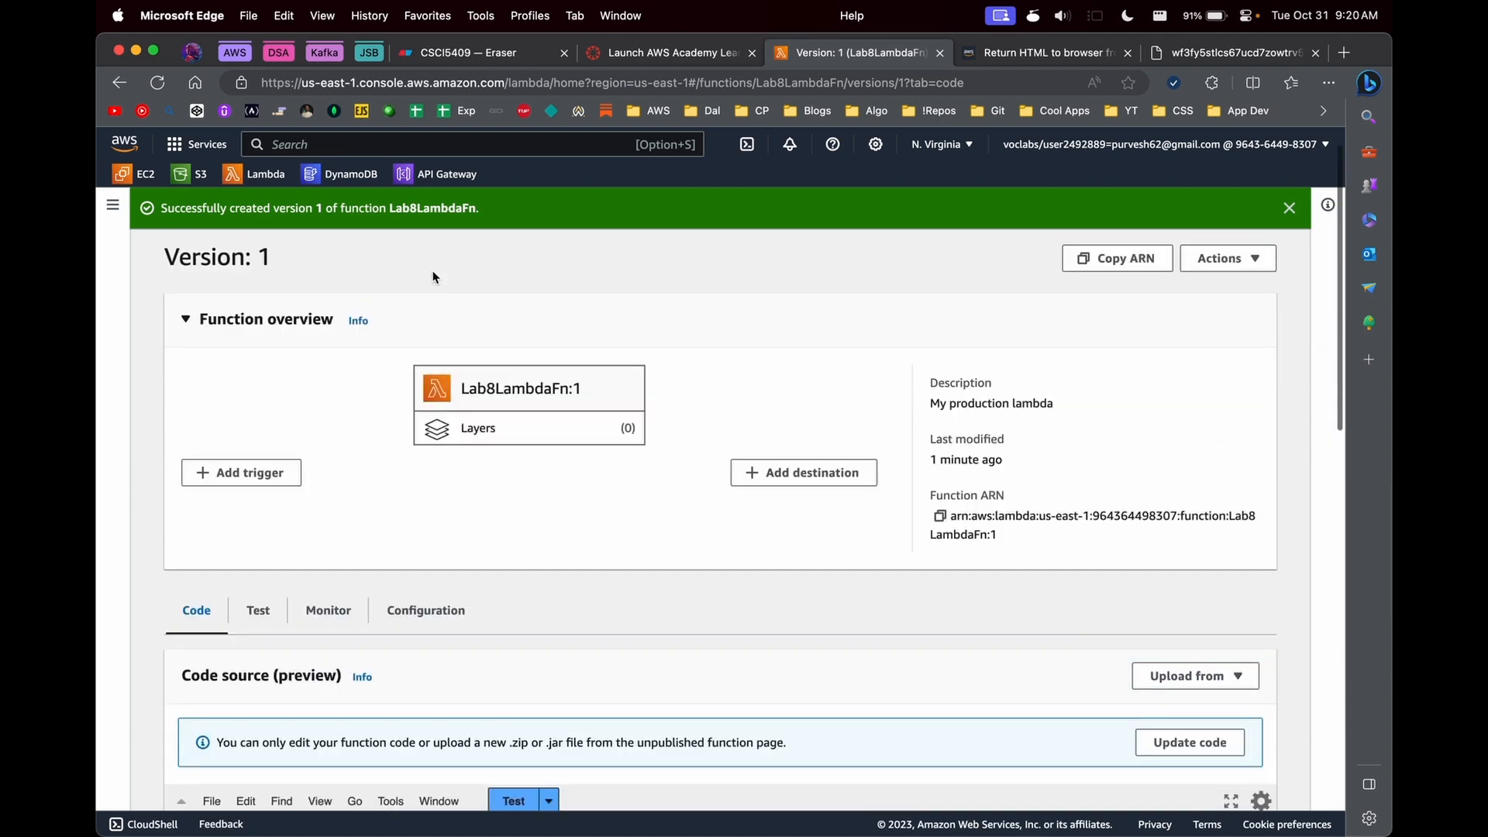
{"action": "left_click", "coordinate": [357, 255]}
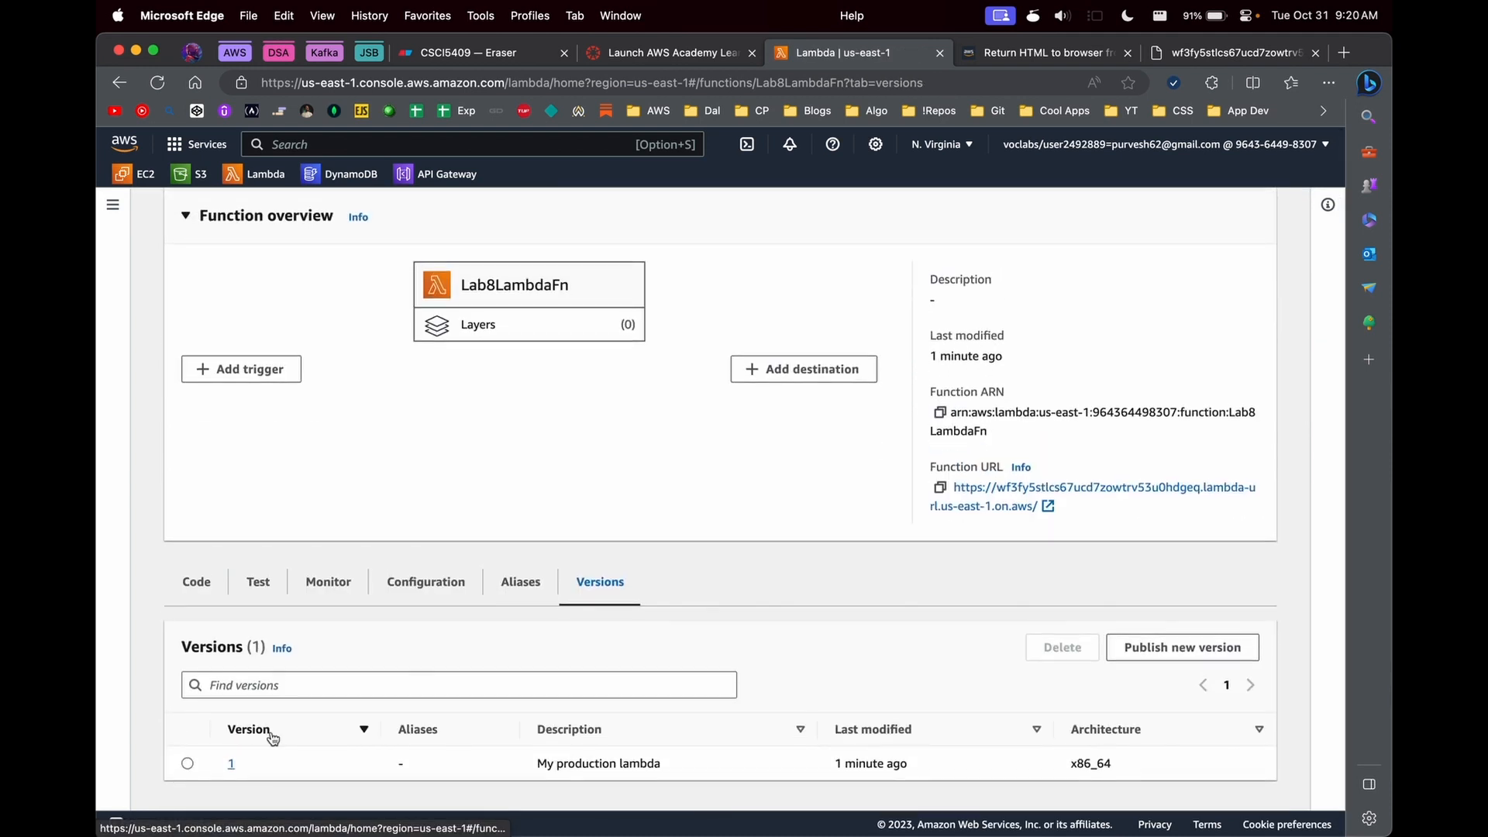
{"action": "left_click", "coordinate": [231, 764]}
{"action": "scroll", "coordinate": [778, 643], "scroll_direction": "down", "scroll_amount": 2}
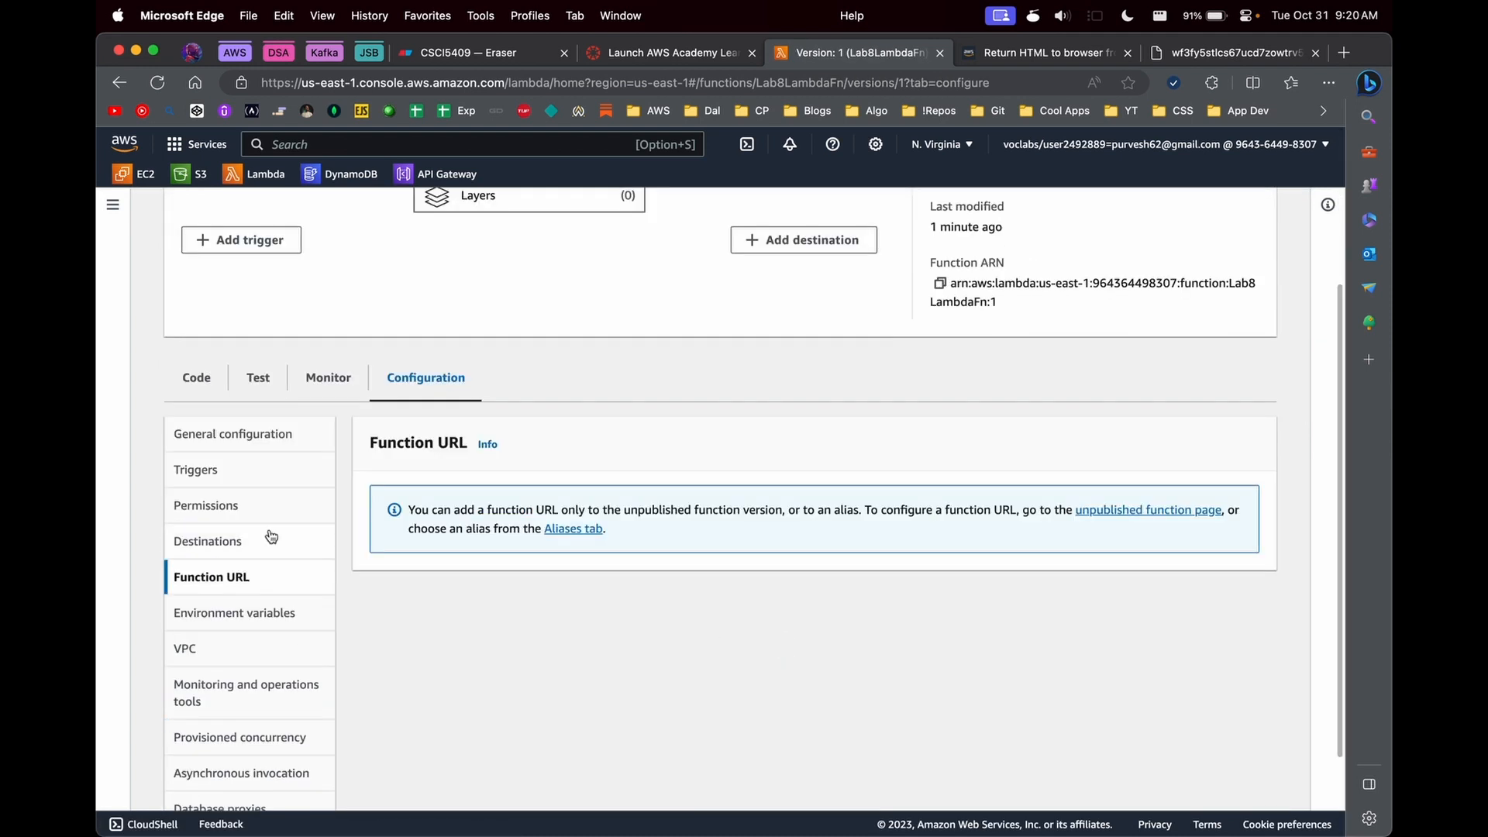
{"action": "scroll", "coordinate": [573, 450], "scroll_direction": "up", "scroll_amount": 4}
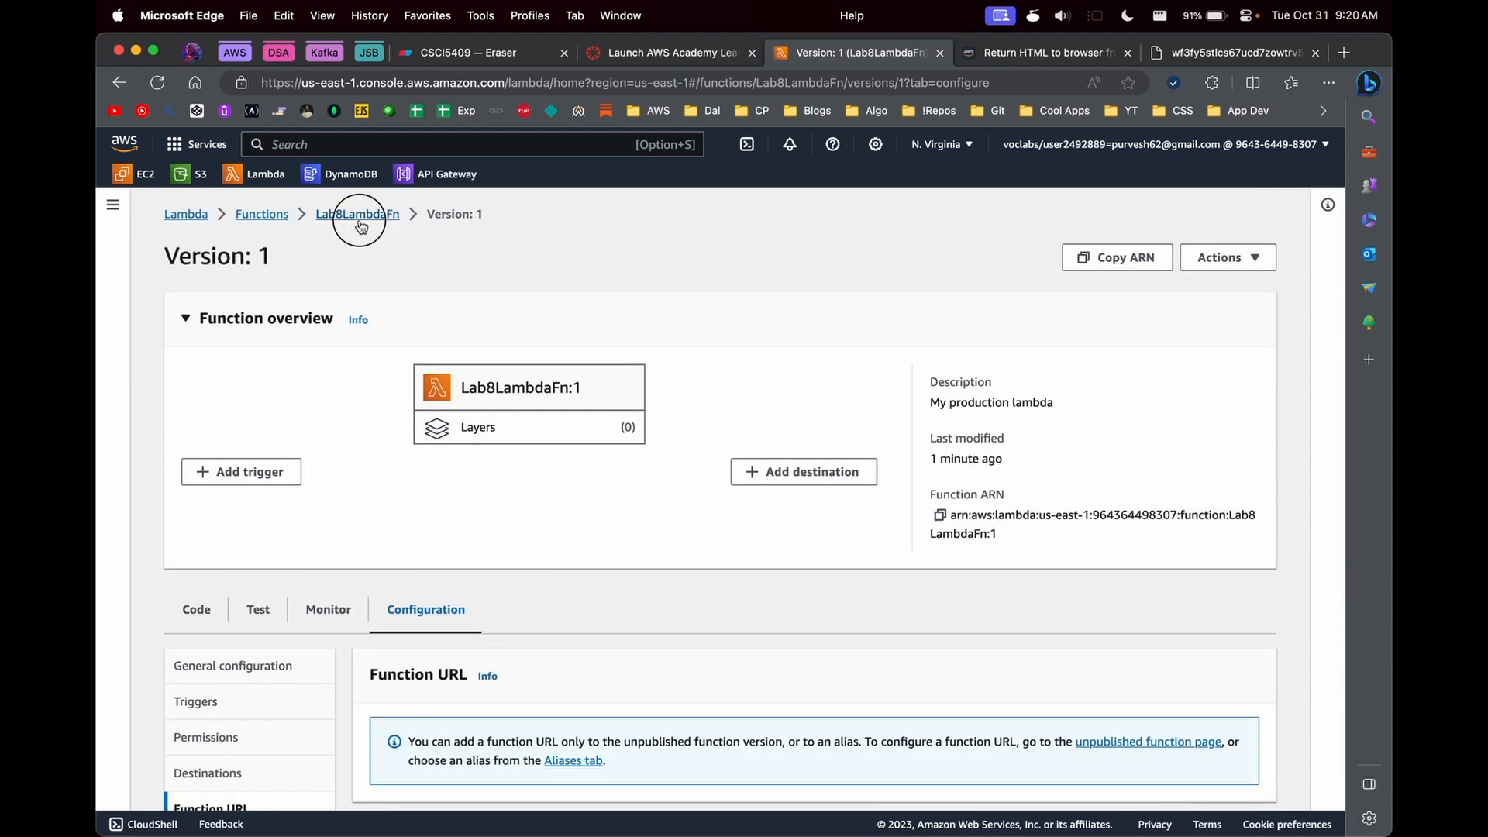
- Return to the unpublished Lab8LambdaFn code, change the response body to "Hello from Lambda v2!" and deploy it
{"action": "left_click", "coordinate": [359, 214]}
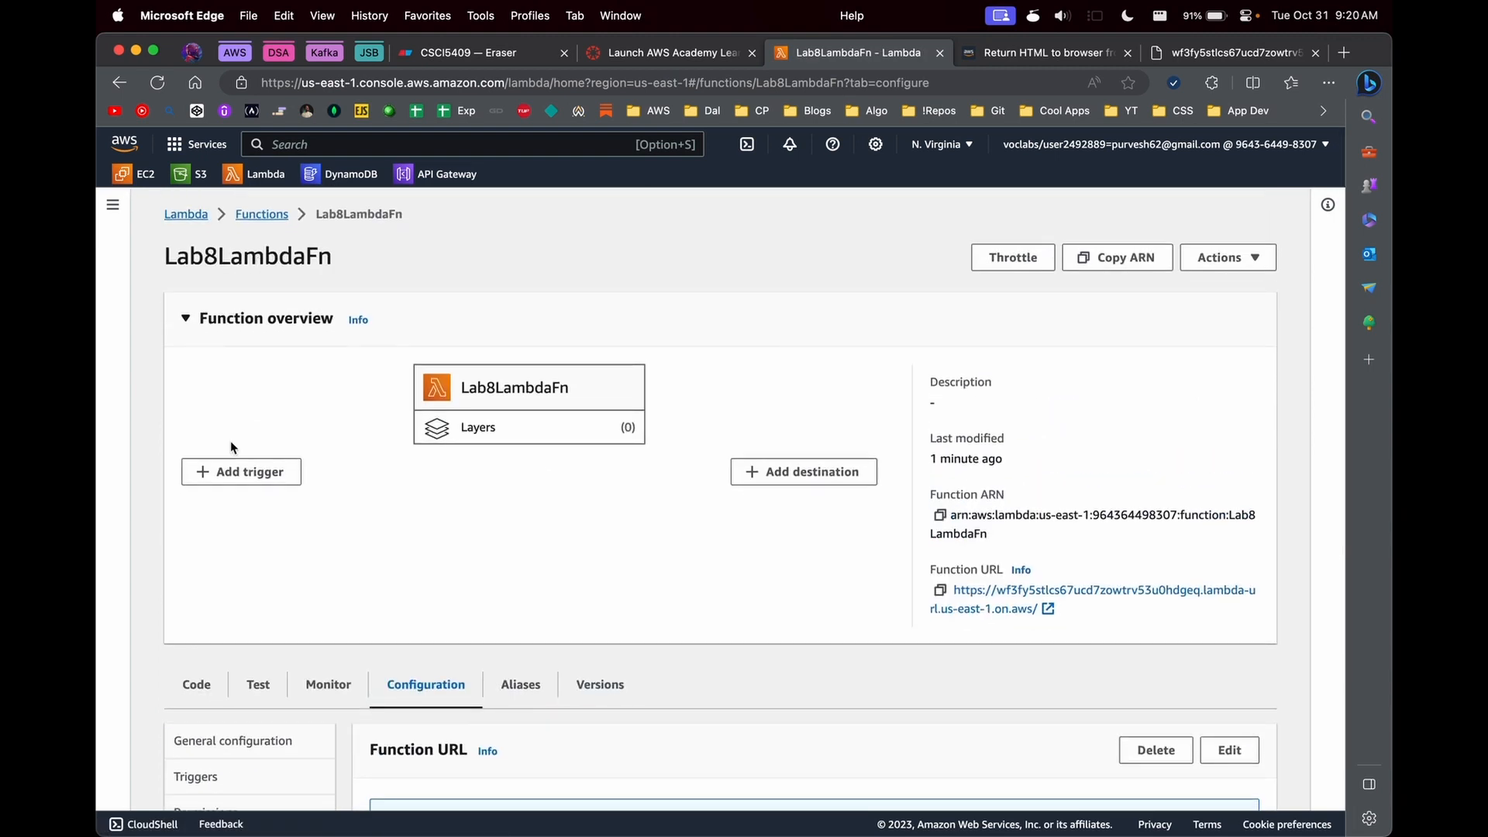
{"action": "left_click", "coordinate": [195, 687]}
{"action": "scroll", "coordinate": [555, 695], "scroll_direction": "down", "scroll_amount": 5}
{"action": "left_click", "coordinate": [636, 572]}
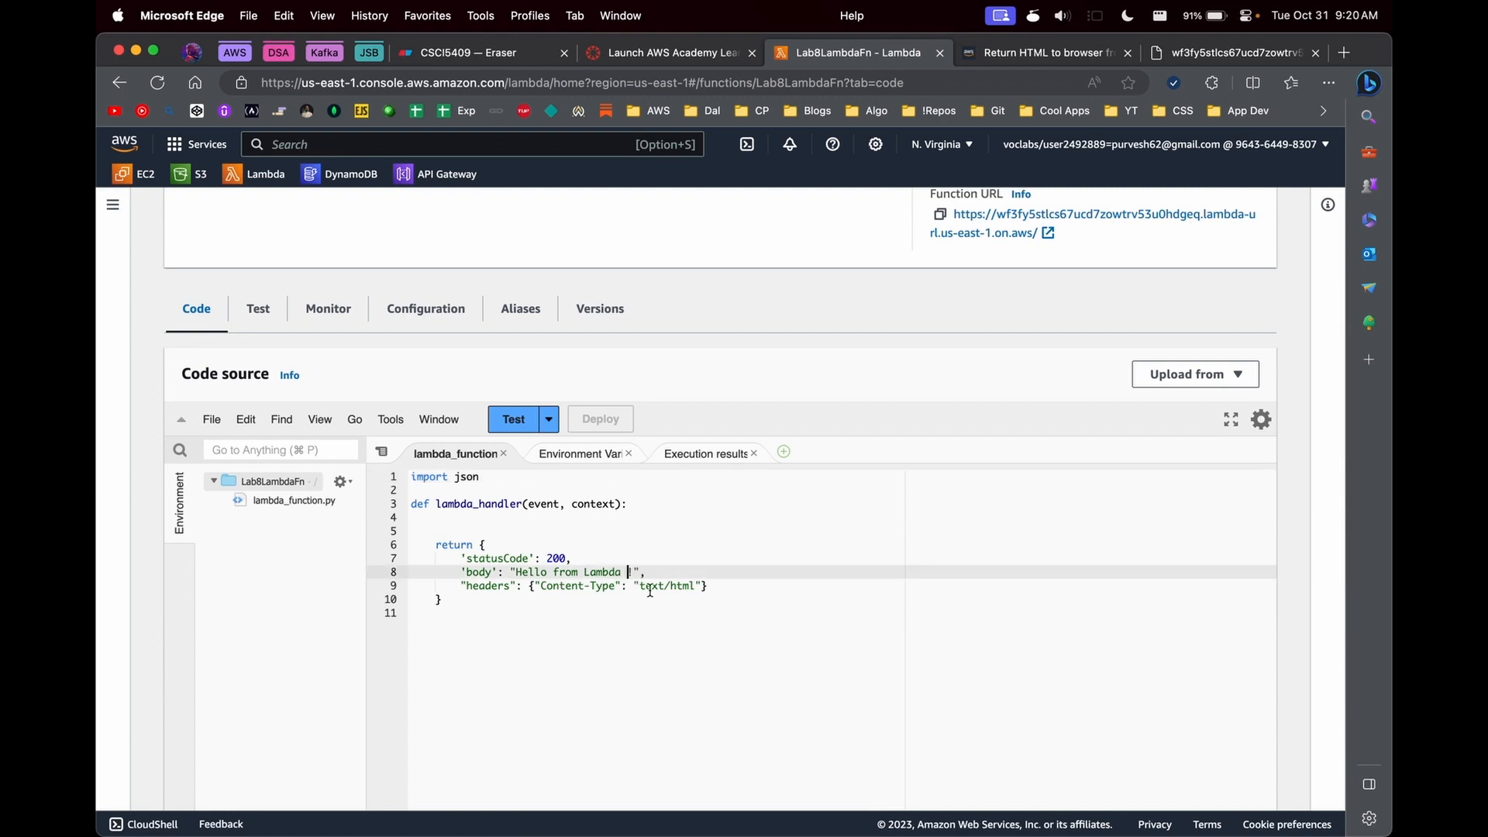
{"action": "key", "text": "BackSpace"}
{"action": "type", "text": "v2"}
{"action": "key", "text": "super+s"}
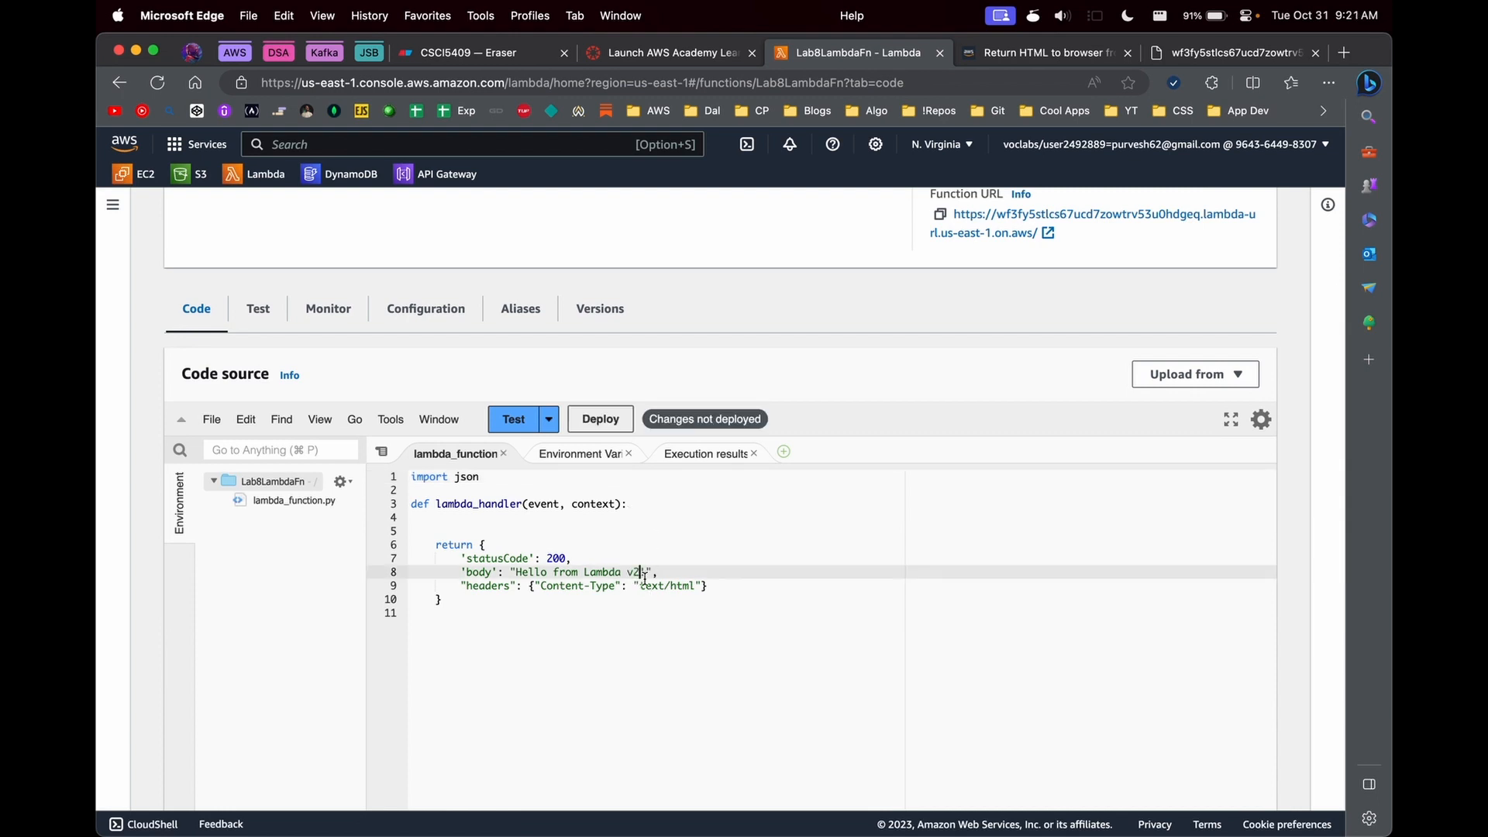
{"action": "left_click", "coordinate": [601, 418]}
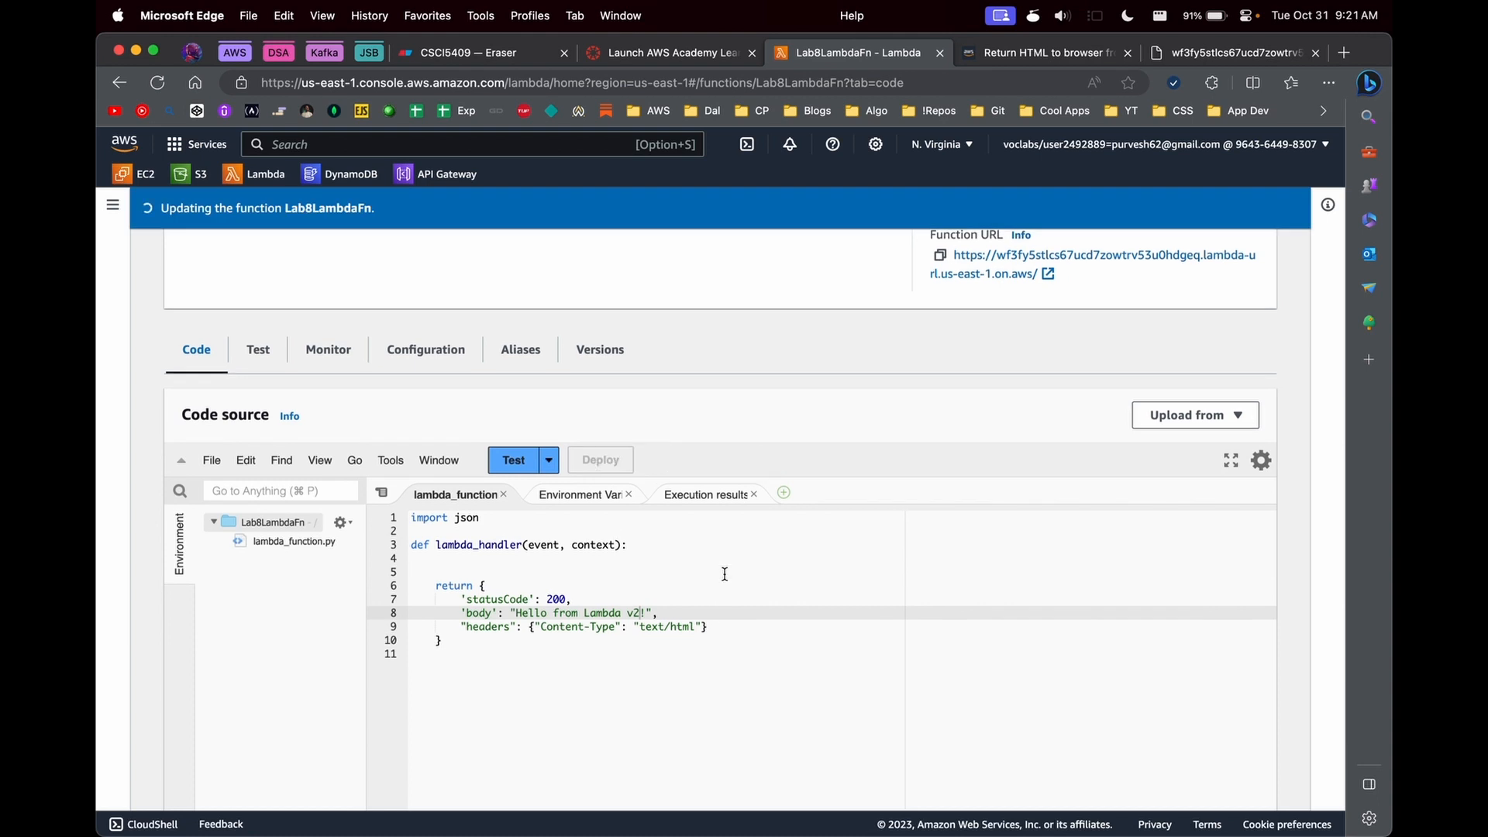
- Publish a new version of Lab8LambdaFn from $LATEST with the description "My v2 version"
{"action": "scroll", "coordinate": [1196, 292], "scroll_direction": "up", "scroll_amount": 5}
{"action": "left_click", "coordinate": [1228, 298]}
{"action": "left_click", "coordinate": [1178, 324]}
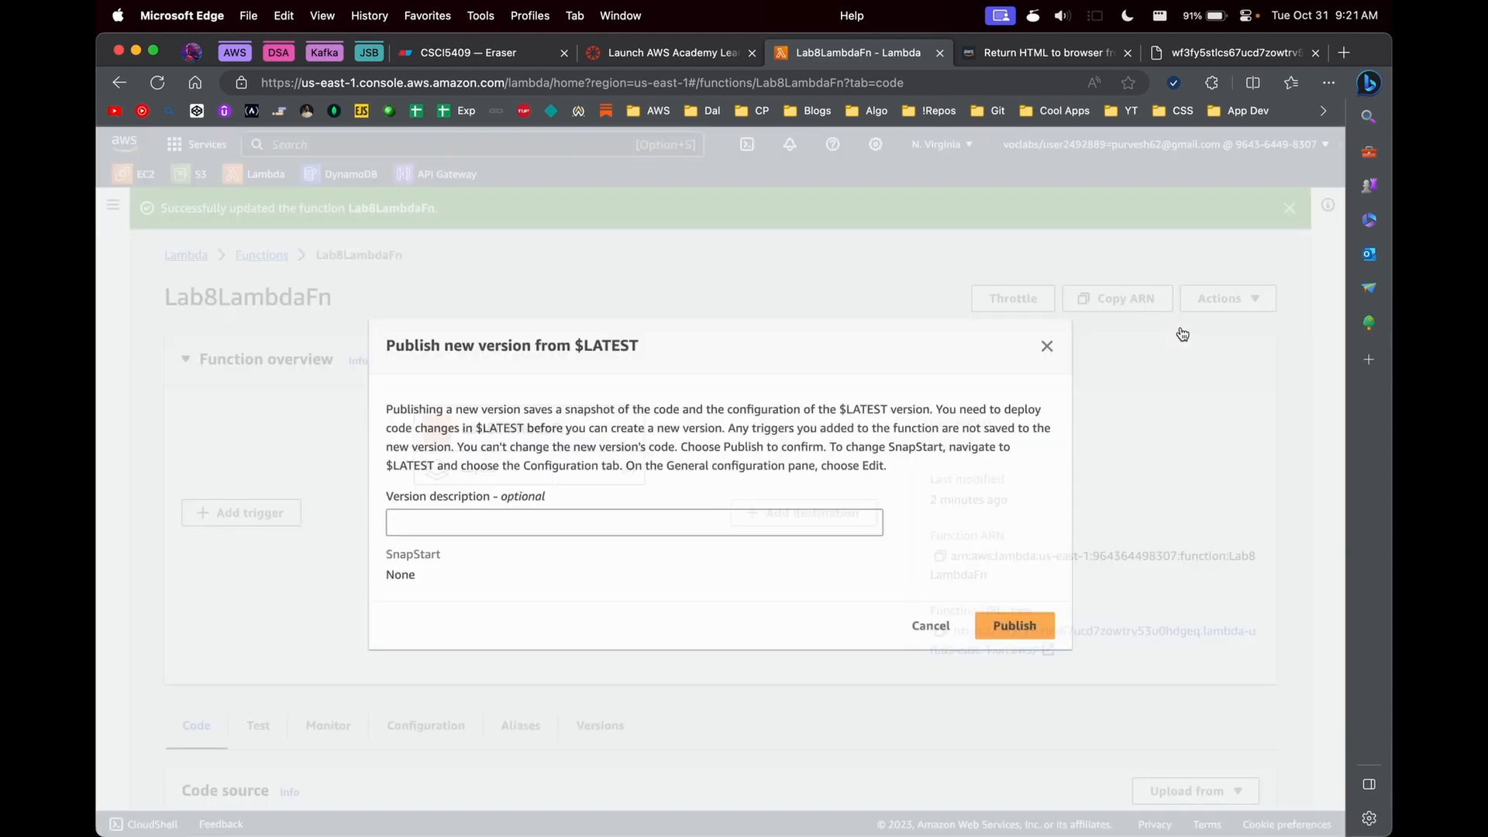
{"action": "left_click", "coordinate": [491, 517]}
{"action": "type", "text": "My v2 version"}
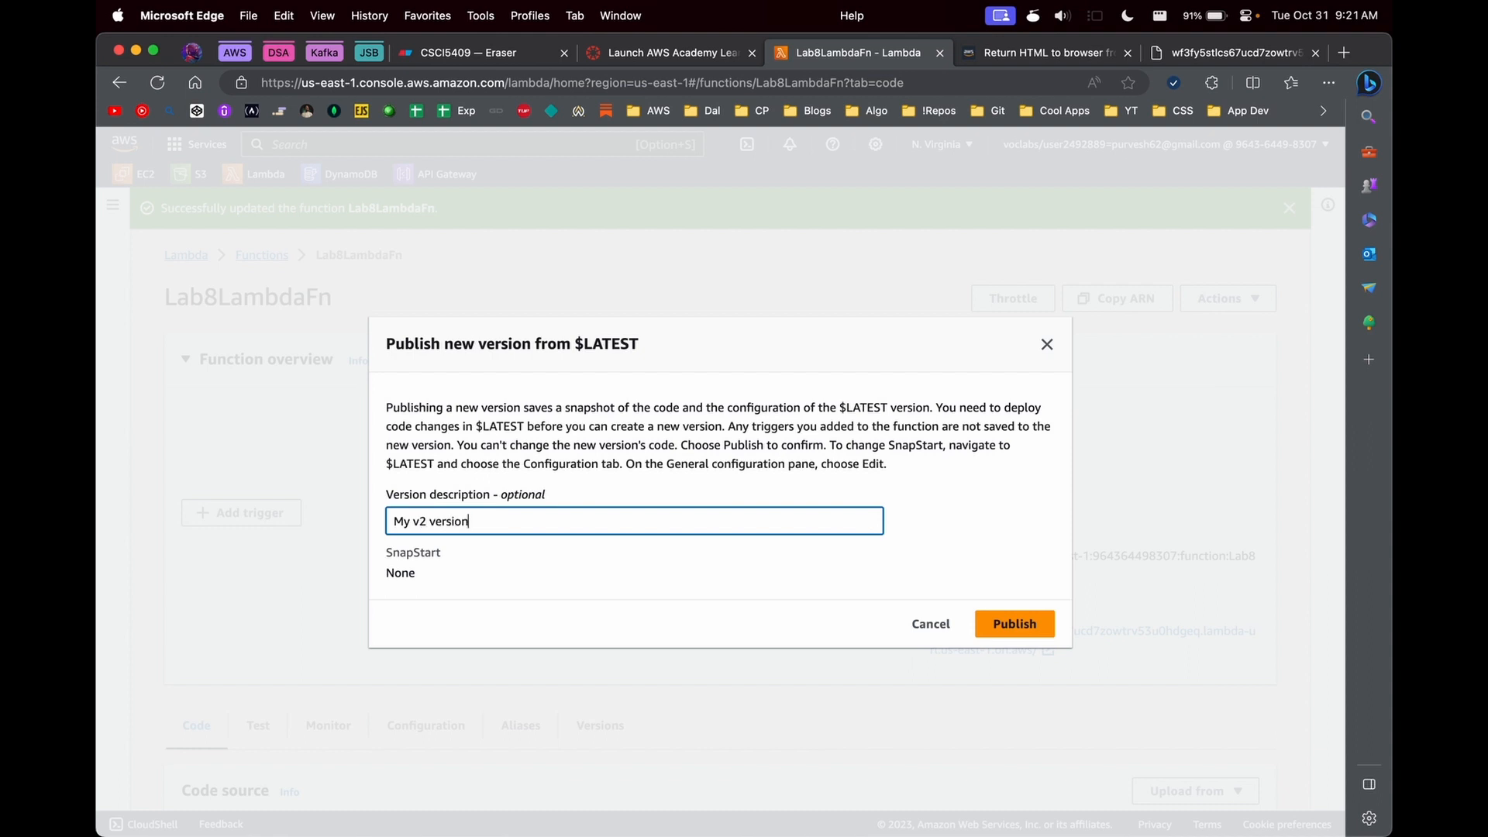
{"action": "left_click", "coordinate": [1011, 623]}
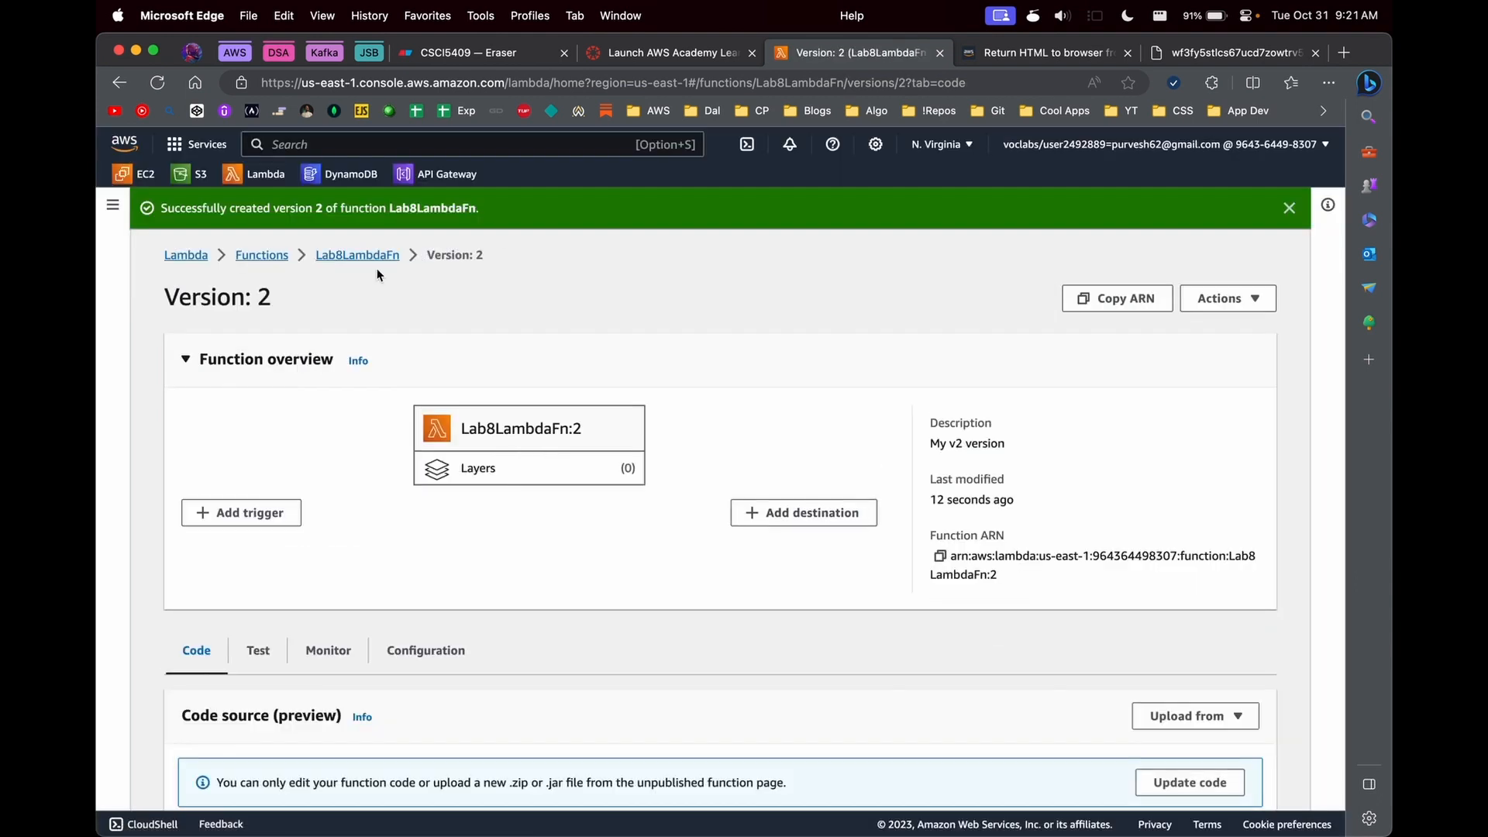
- Create an alias for Lab8LambdaFn named "production" with the description "My production alias", pointing to version 2
{"action": "left_click", "coordinate": [372, 256]}
{"action": "scroll", "coordinate": [512, 558], "scroll_direction": "down", "scroll_amount": 3}
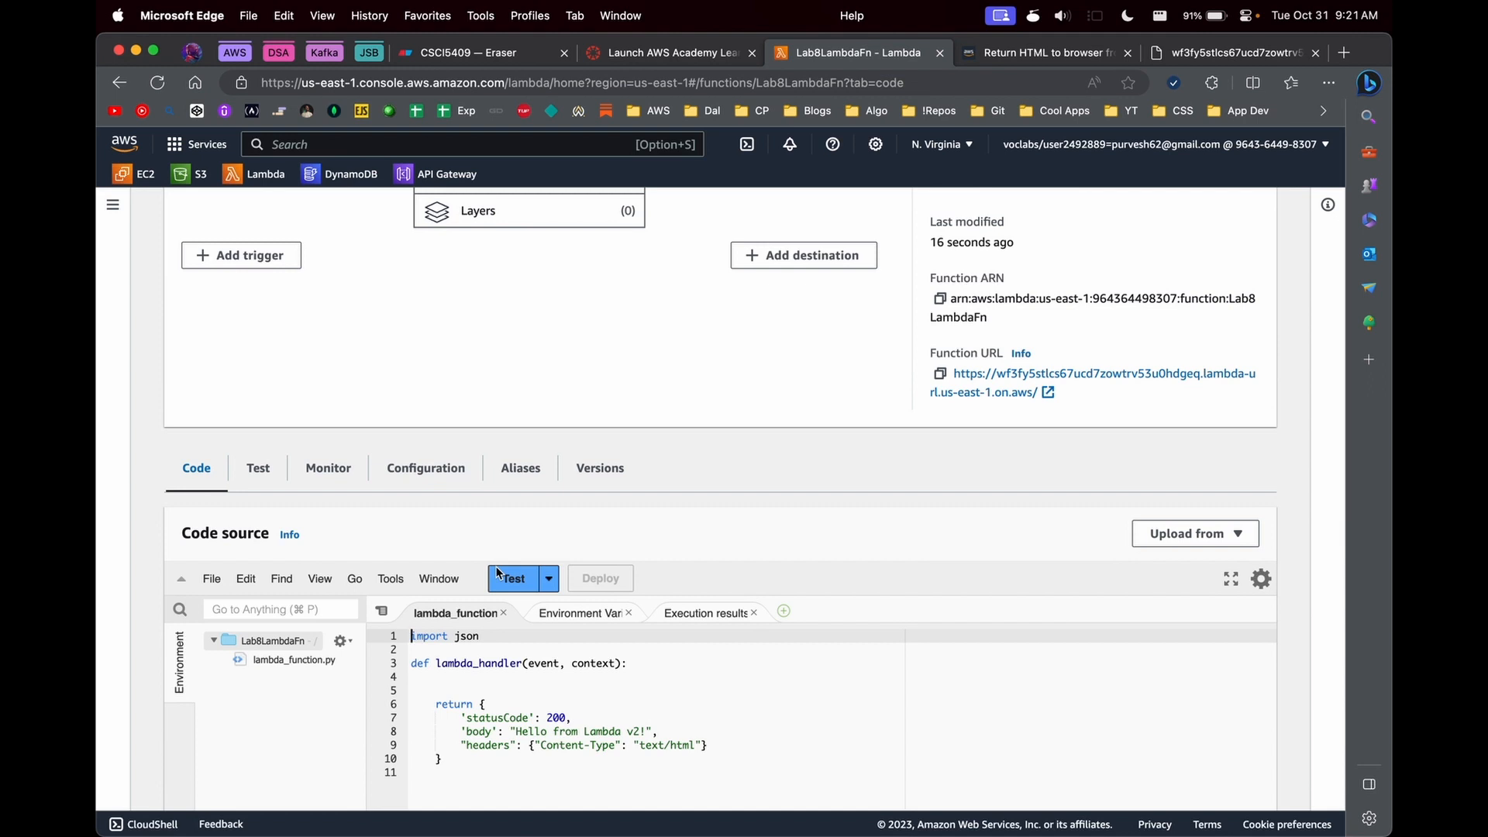
{"action": "left_click", "coordinate": [527, 465]}
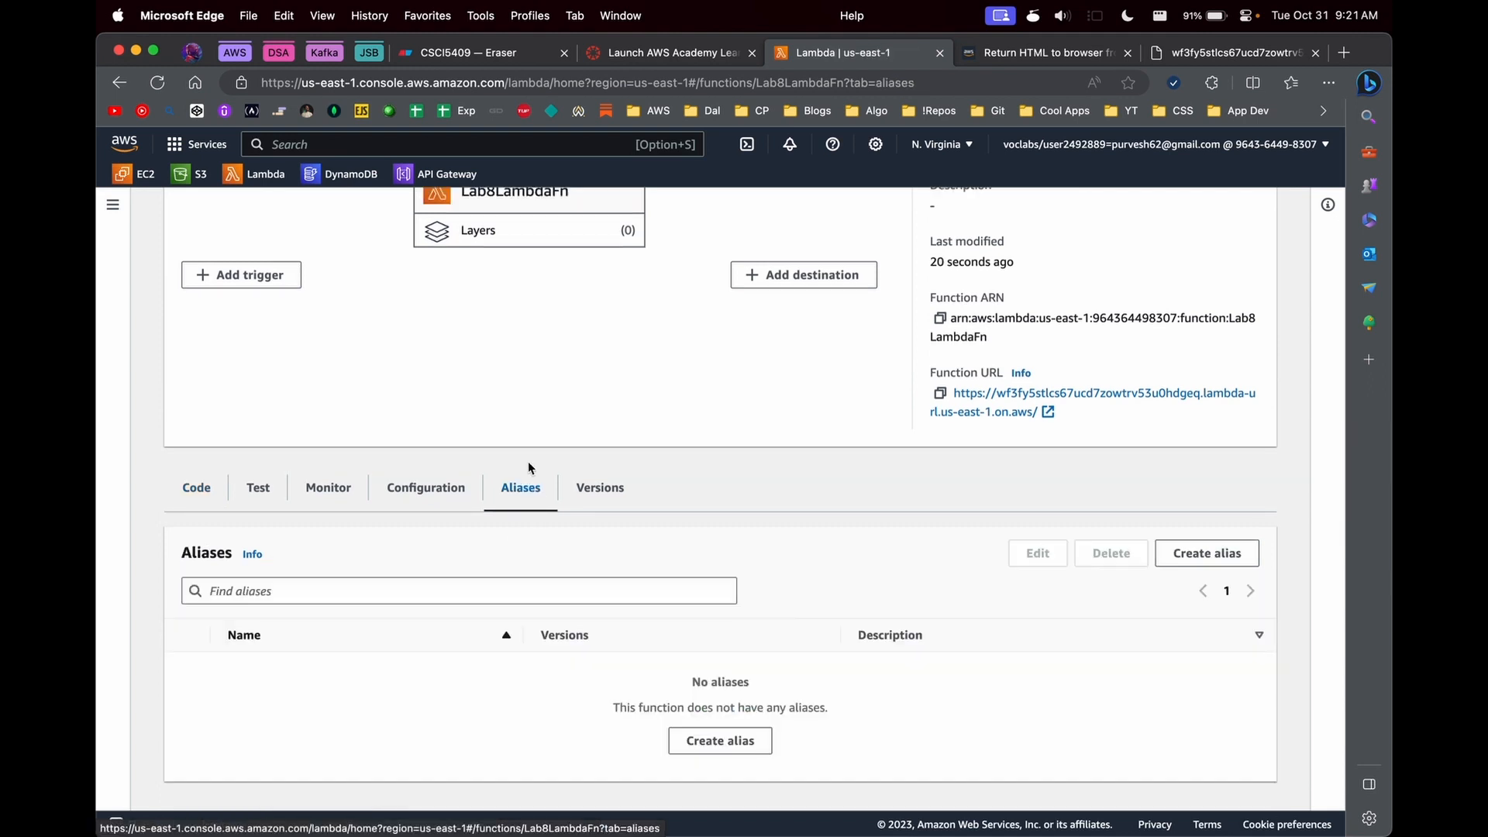
{"action": "left_click", "coordinate": [725, 741]}
{"action": "left_click", "coordinate": [366, 452]}
{"action": "type", "text": "production"}
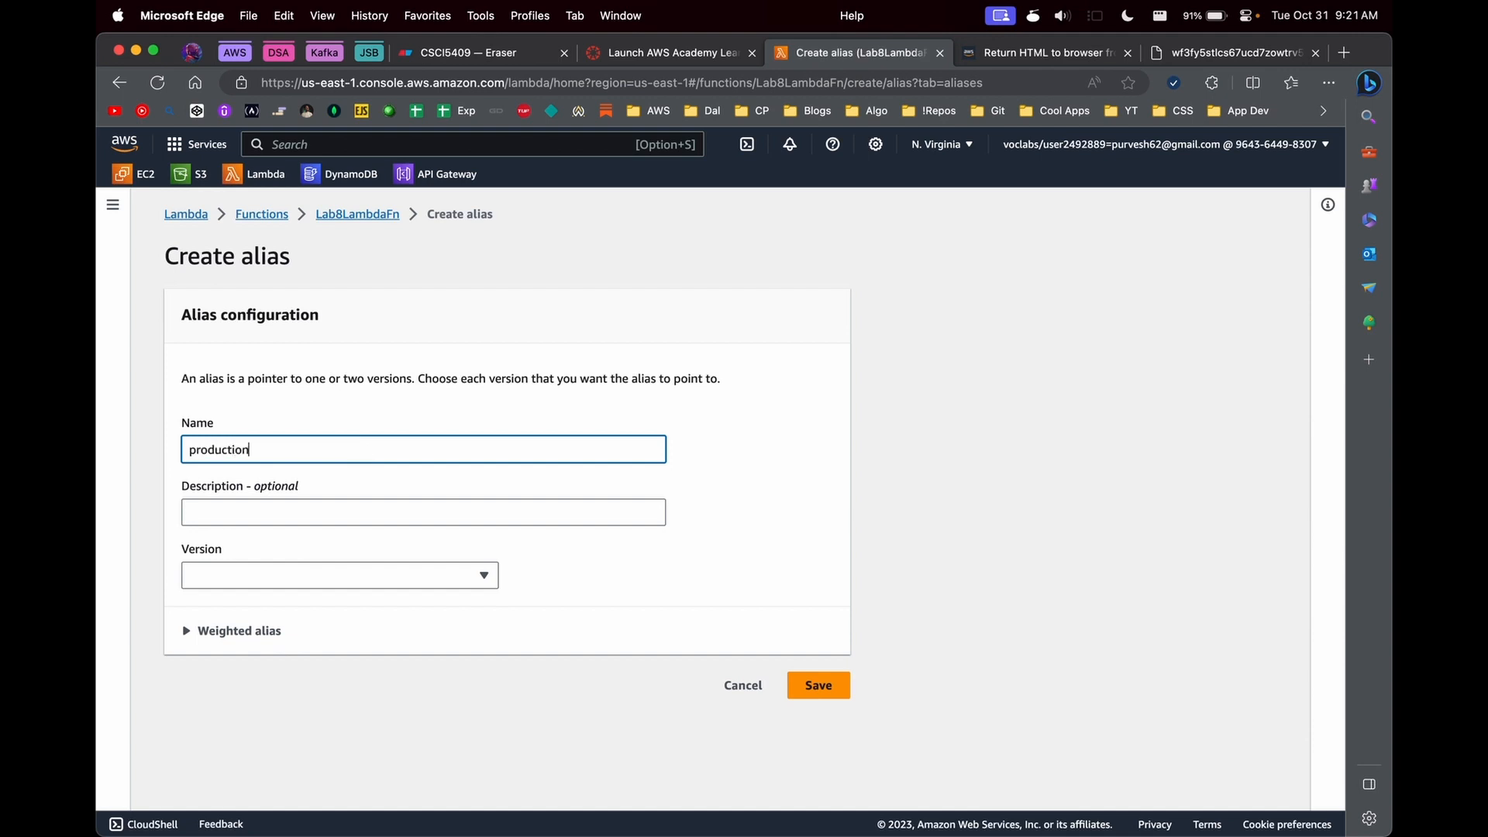
{"action": "left_click", "coordinate": [267, 522]}
{"action": "type", "text": "roducti"}
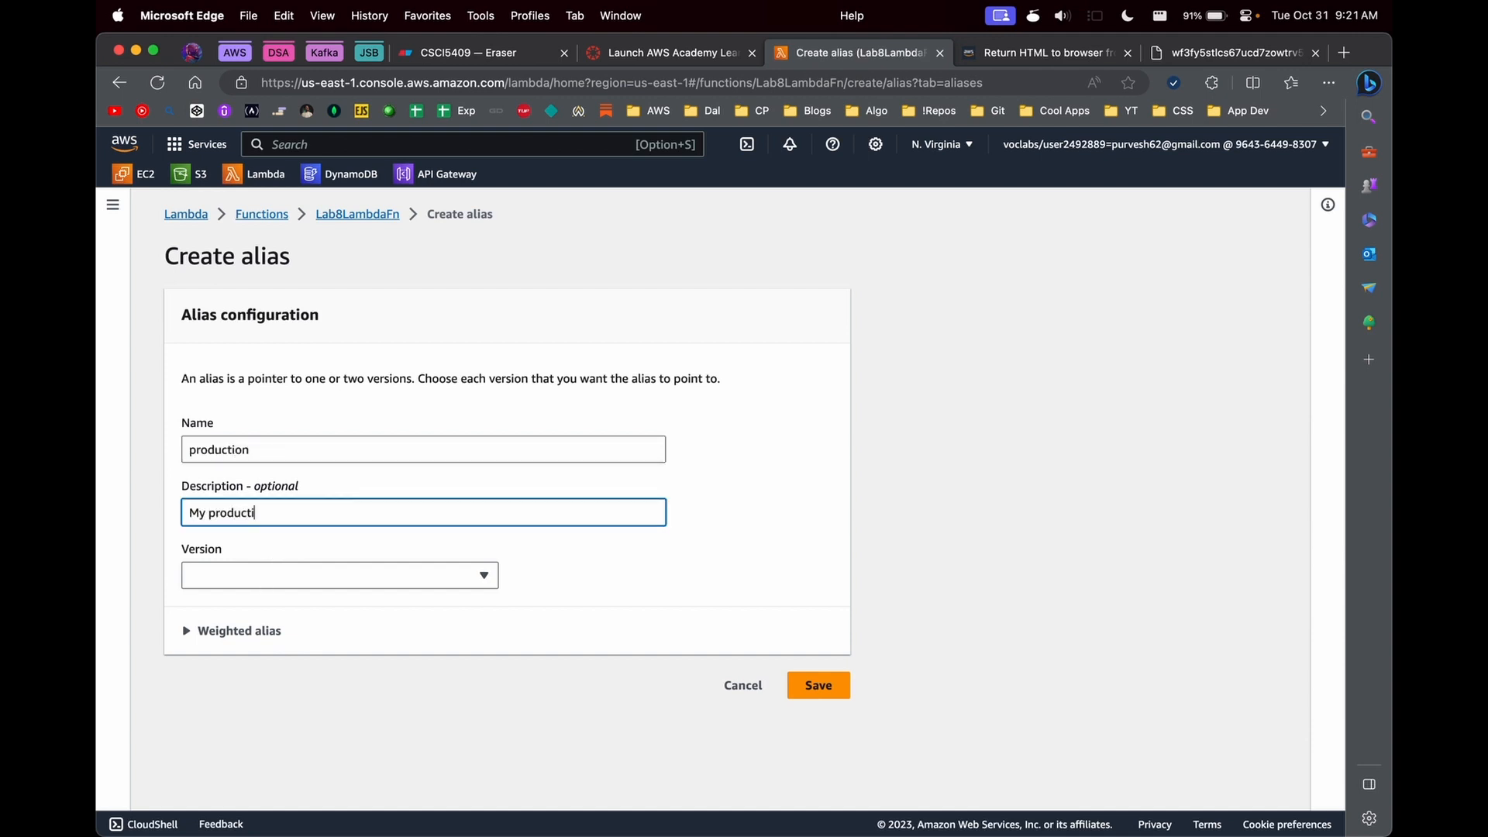
{"action": "type", "text": "on alias"}
{"action": "left_click", "coordinate": [286, 573]}
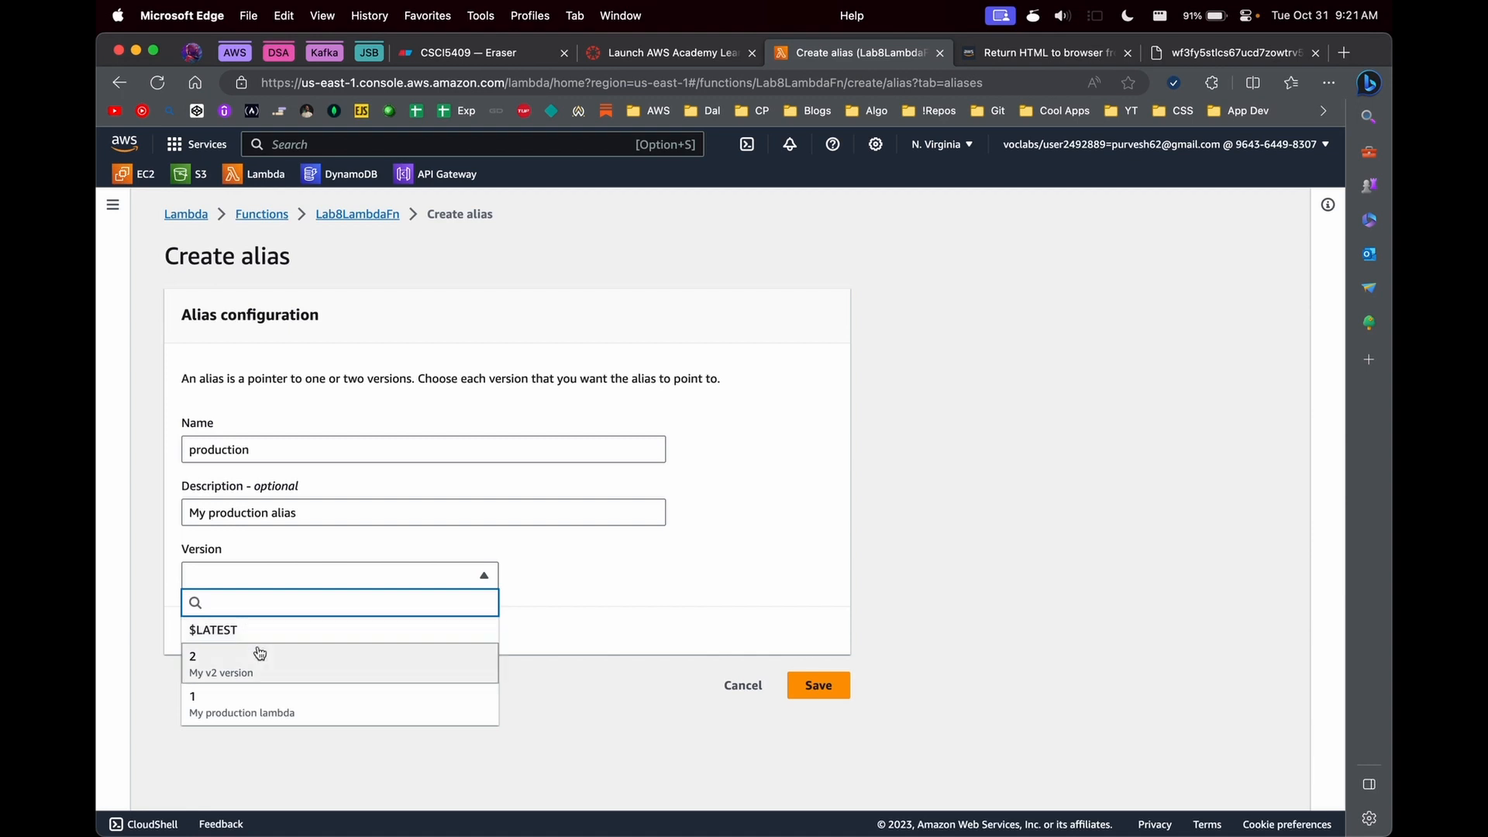
{"action": "left_click", "coordinate": [231, 667]}
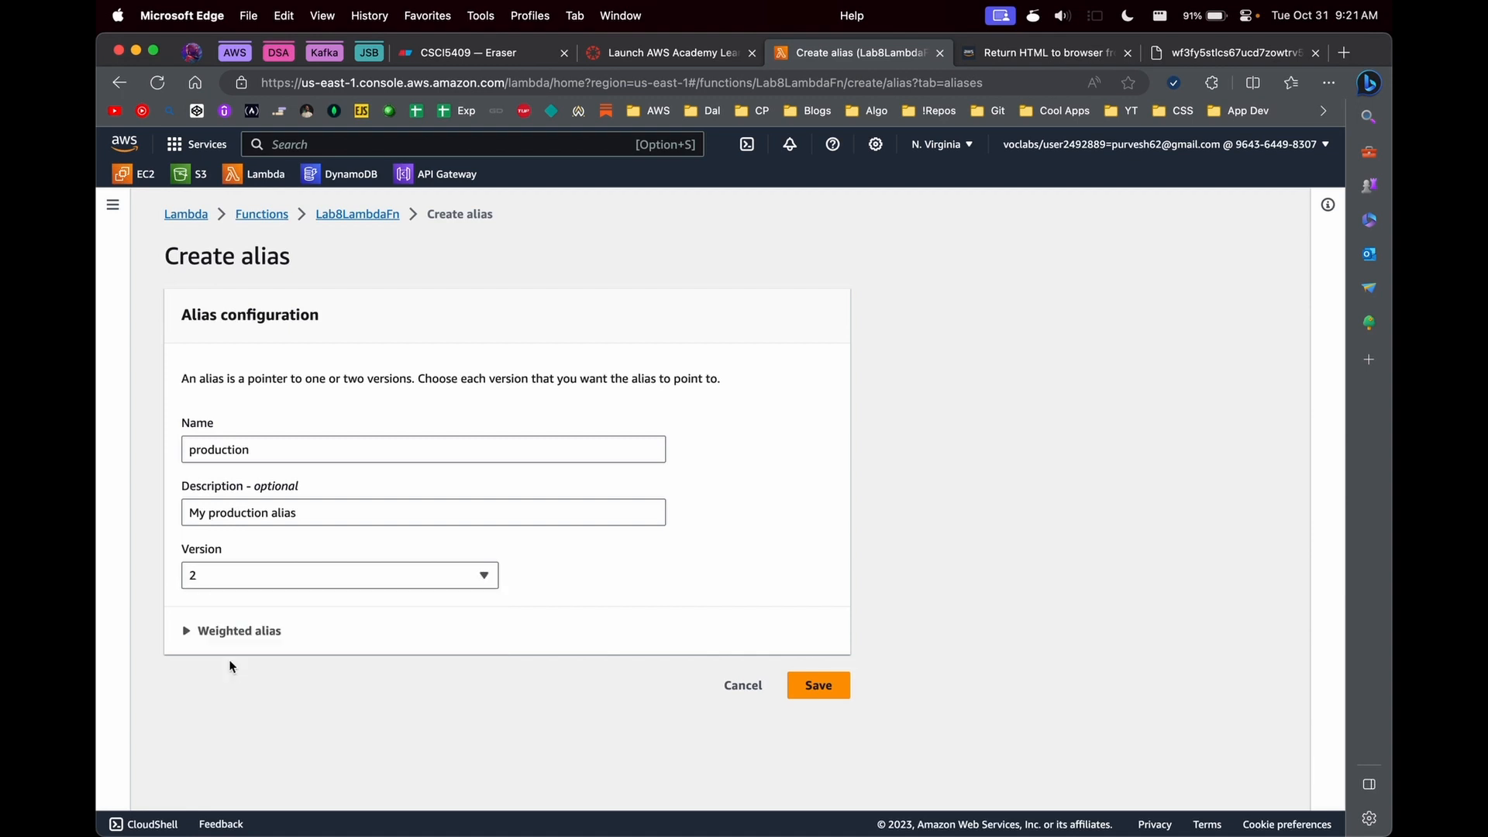
{"action": "left_click", "coordinate": [811, 685]}
{"action": "scroll", "coordinate": [791, 657], "scroll_direction": "down", "scroll_amount": 4}
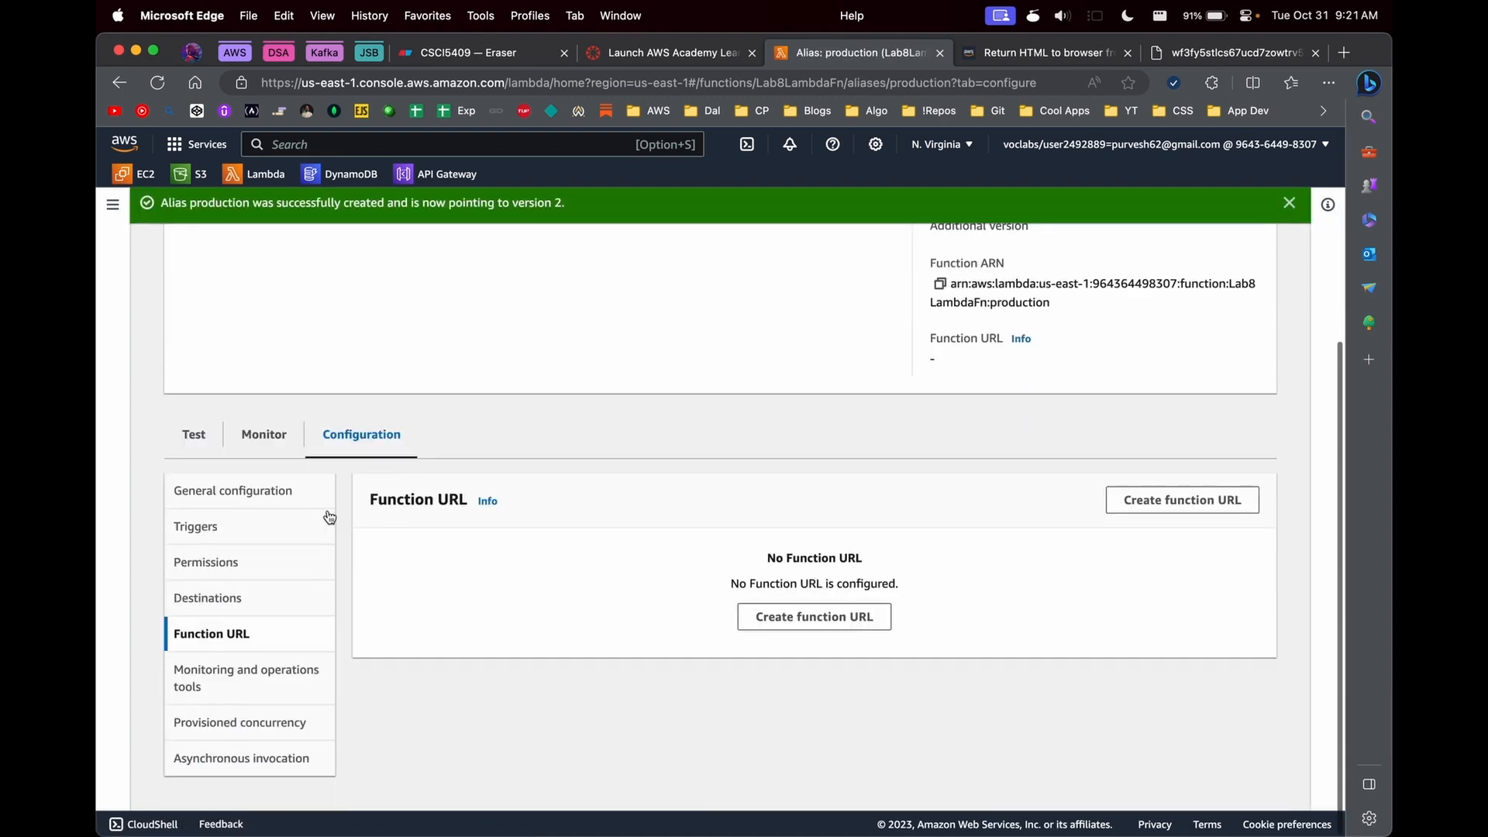
- Create a second alias for Lab8LambdaFn named "development" with the description "My development alias", pointing to $LATEST
{"action": "scroll", "coordinate": [412, 425], "scroll_direction": "up", "scroll_amount": 4}
{"action": "left_click", "coordinate": [387, 256]}
{"action": "scroll", "coordinate": [403, 616], "scroll_direction": "down", "scroll_amount": 1}
{"action": "scroll", "coordinate": [402, 616], "scroll_direction": "down", "scroll_amount": 2}
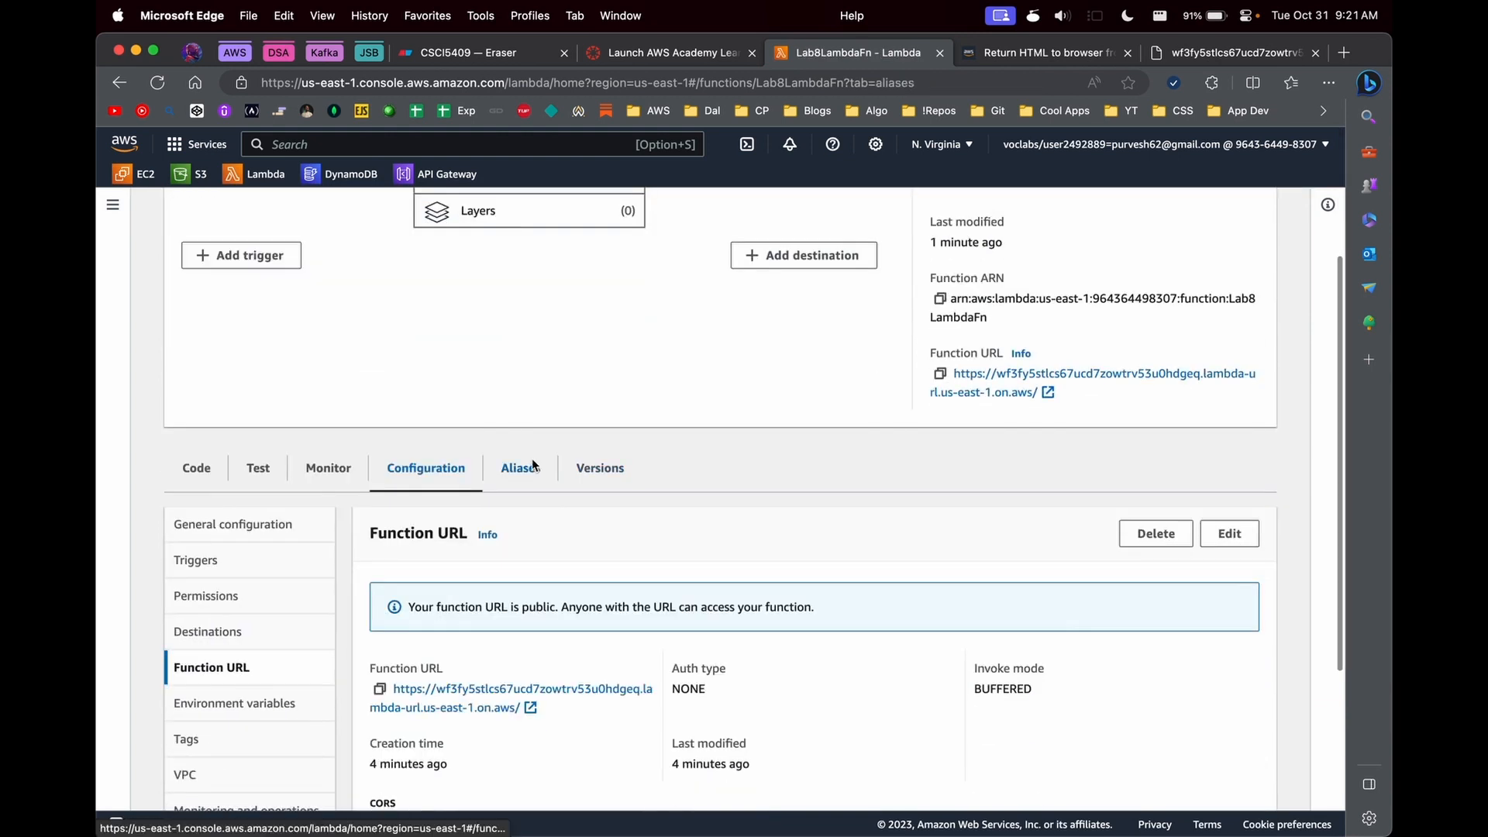
{"action": "left_click", "coordinate": [520, 468]}
{"action": "left_click", "coordinate": [1207, 621]}
{"action": "left_click", "coordinate": [473, 449]}
{"action": "type", "text": "development"}
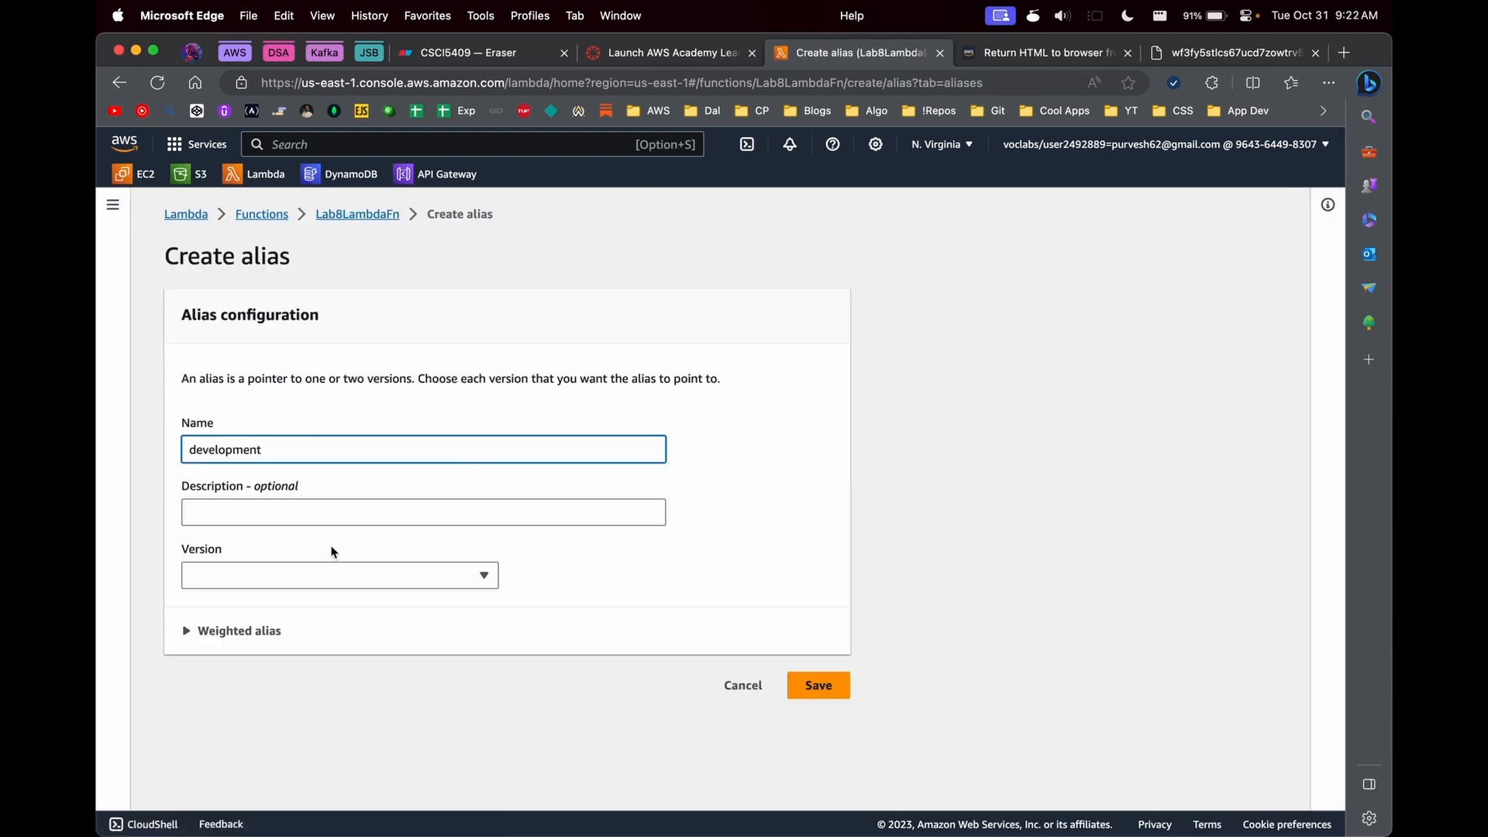
{"action": "key", "text": "Tab"}
{"action": "type", "text": "My development alias"}
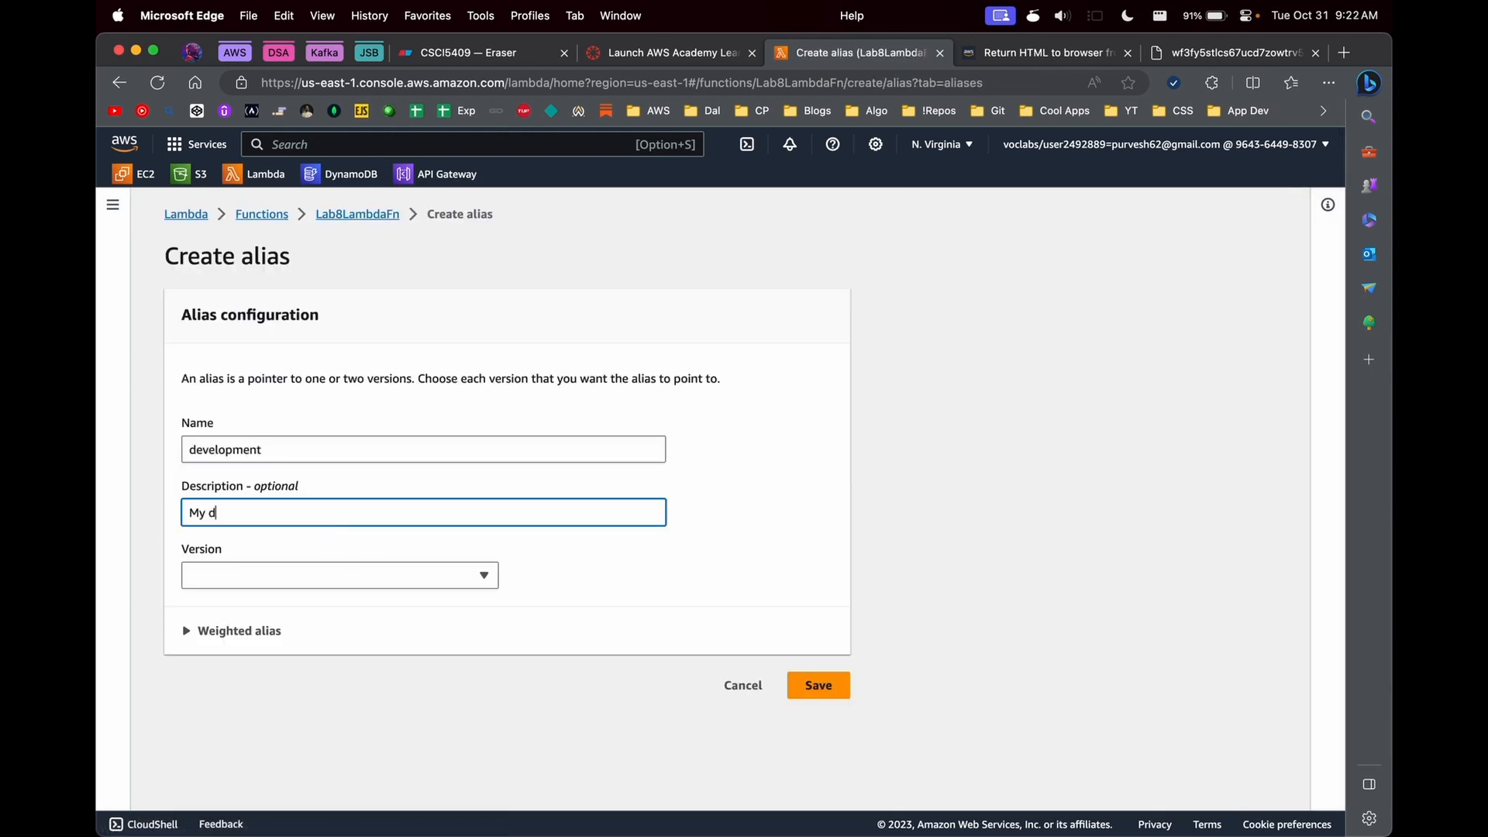
{"action": "left_click", "coordinate": [257, 585]}
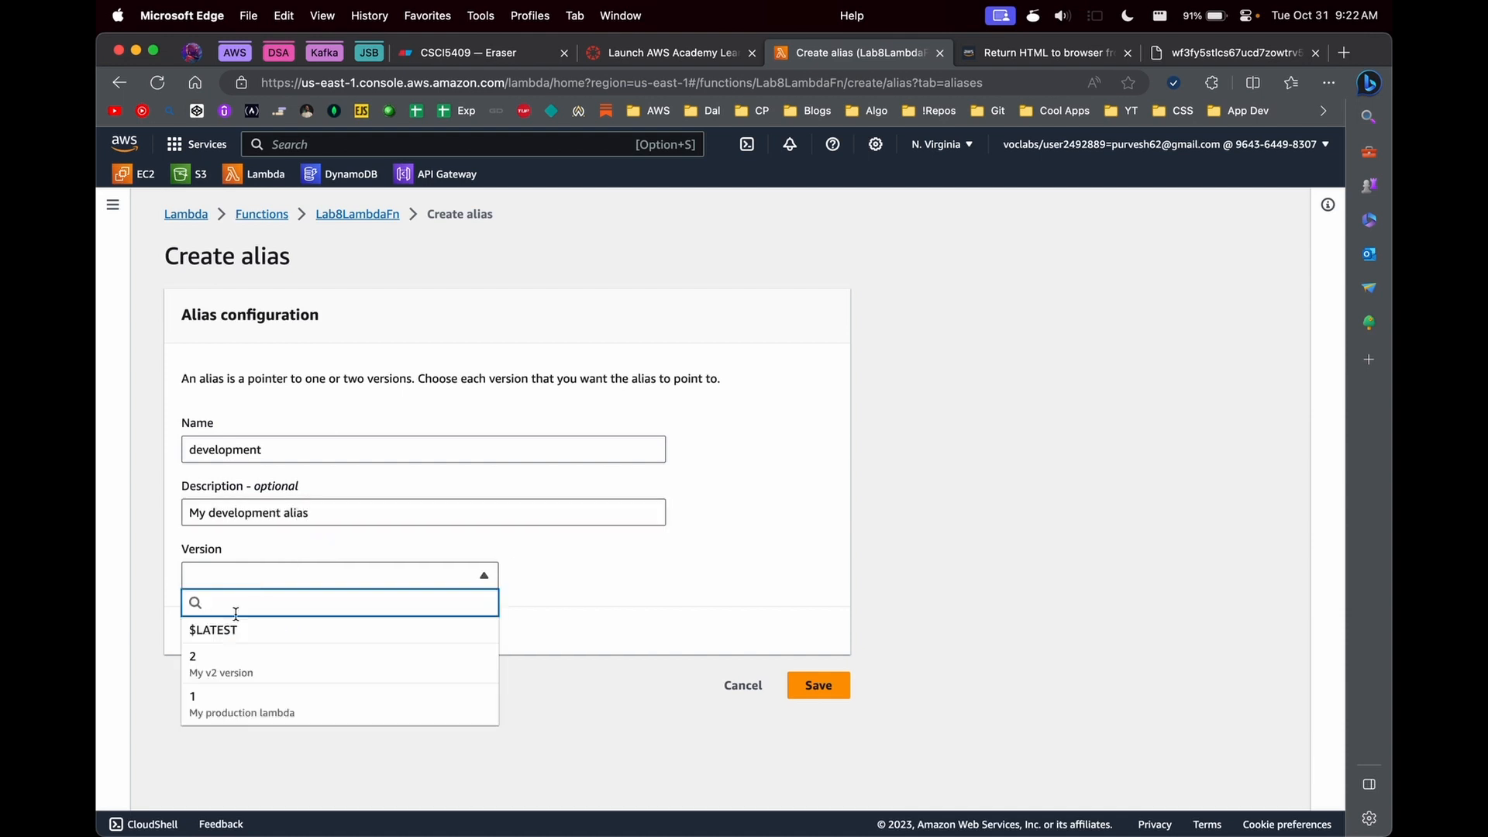
{"action": "left_click", "coordinate": [248, 624]}
{"action": "left_click", "coordinate": [820, 690]}
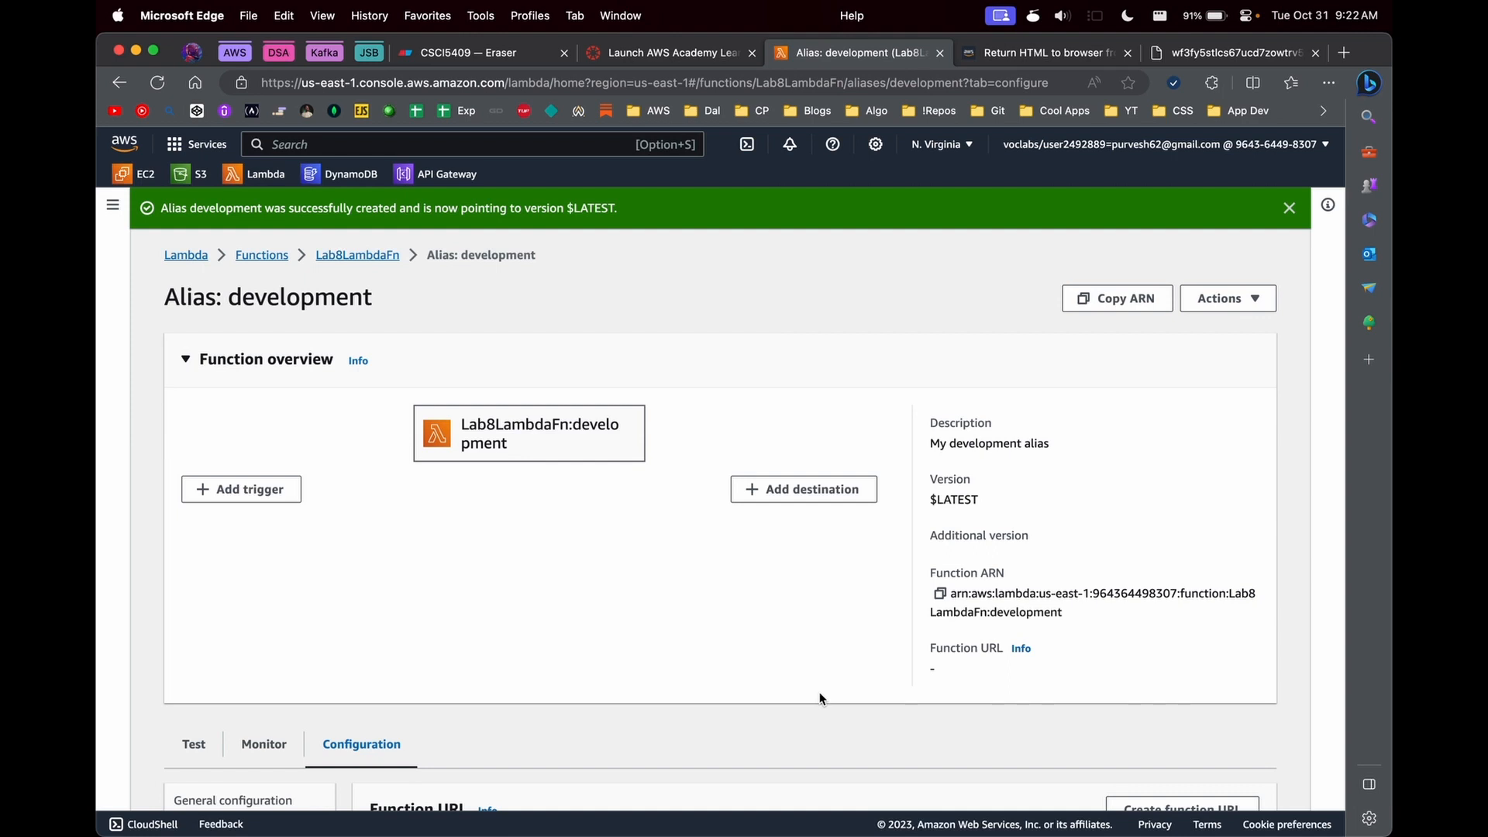
- Create a function URL for the development alias with auth type NONE and cross-origin resource sharing (CORS) enabled, and save it
{"action": "scroll", "coordinate": [820, 694], "scroll_direction": "down", "scroll_amount": 5}
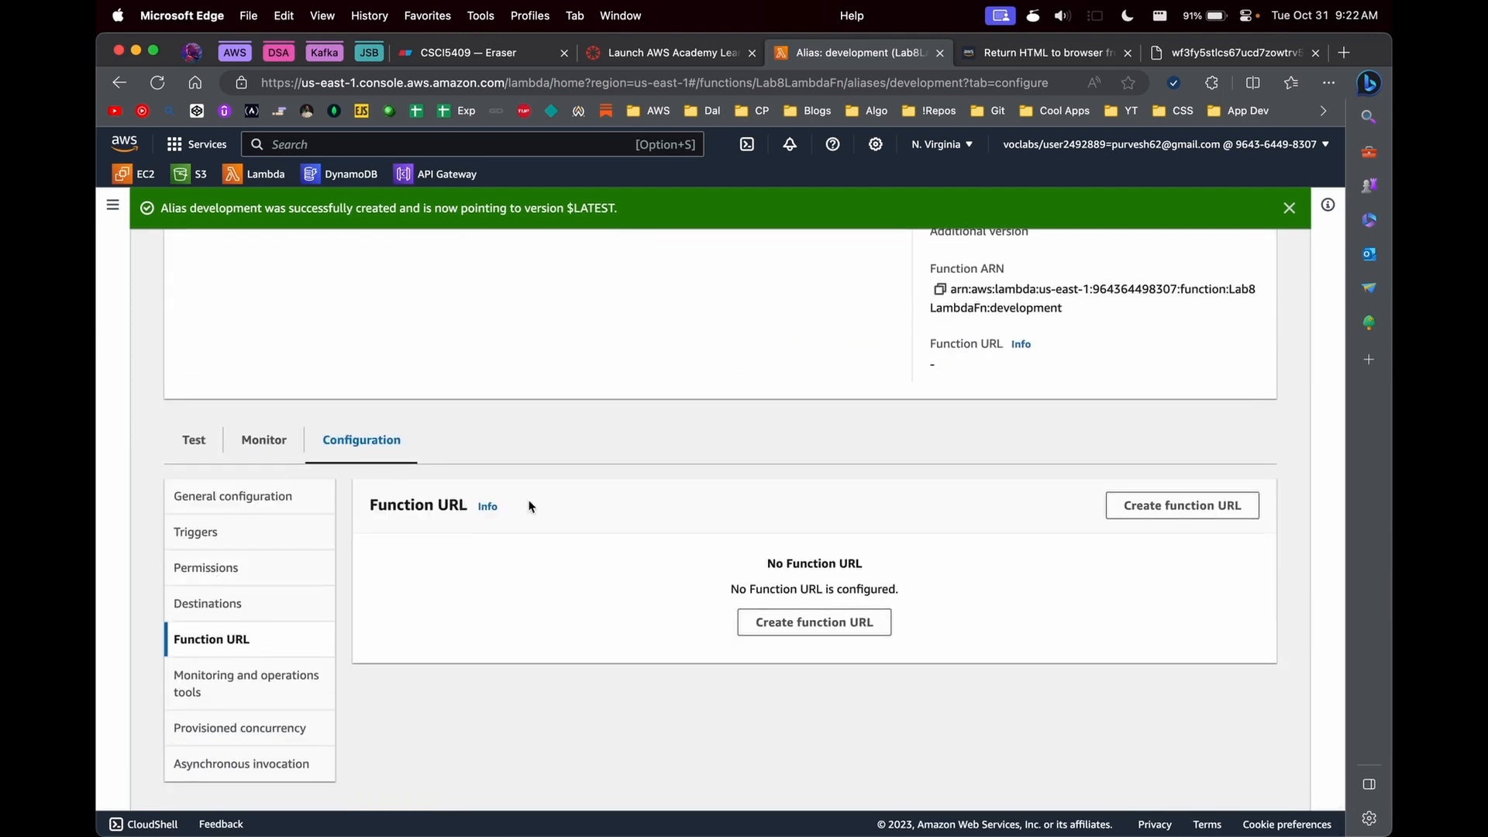
{"action": "scroll", "coordinate": [640, 538], "scroll_direction": "up", "scroll_amount": 5}
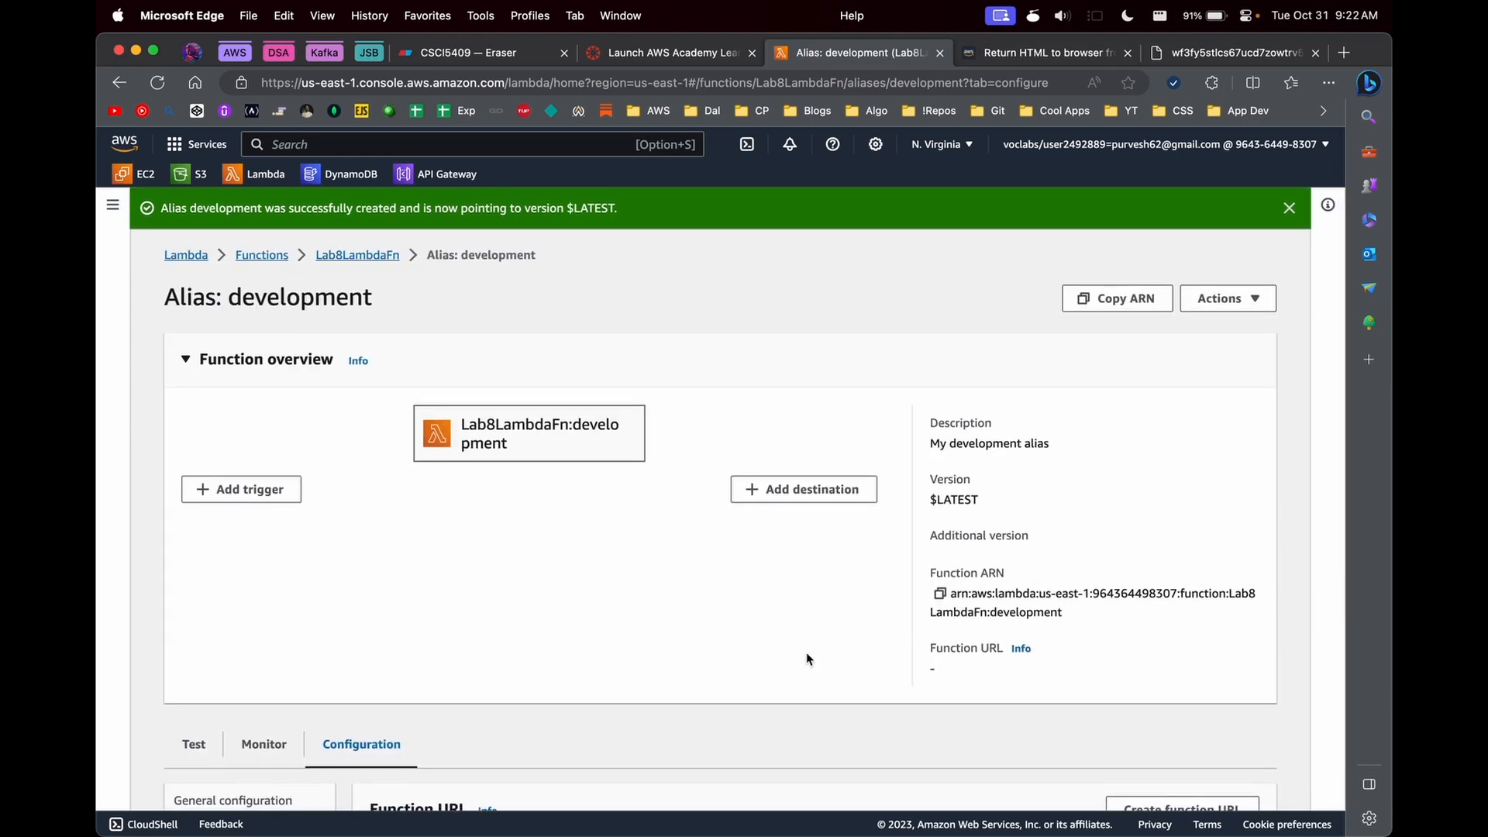
{"action": "scroll", "coordinate": [806, 659], "scroll_direction": "down", "scroll_amount": 5}
{"action": "scroll", "coordinate": [806, 658], "scroll_direction": "up", "scroll_amount": 5}
{"action": "double_click", "coordinate": [499, 255]}
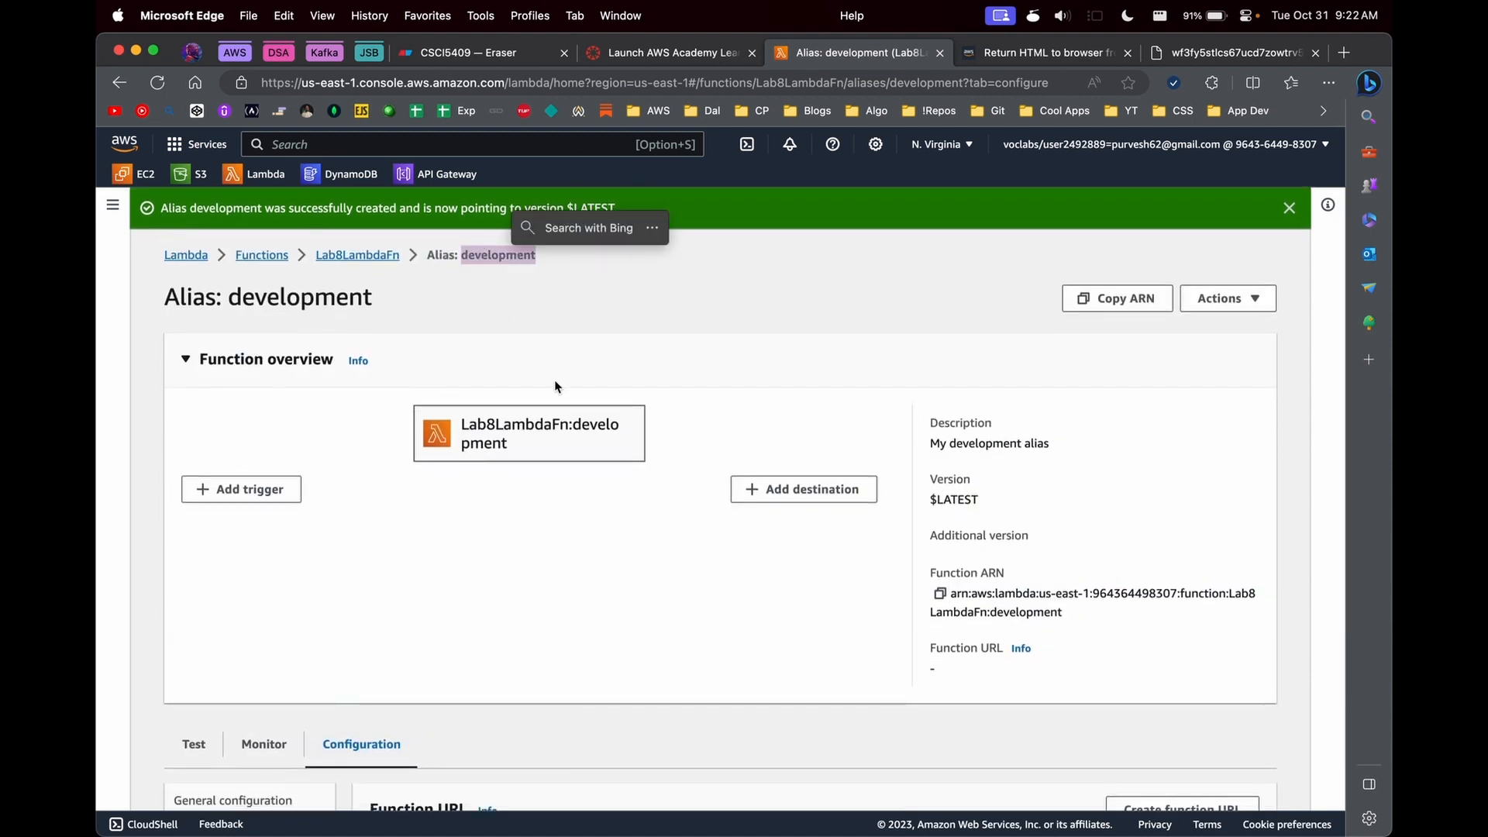
{"action": "scroll", "coordinate": [454, 615], "scroll_direction": "down", "scroll_amount": 5}
{"action": "left_click", "coordinate": [854, 616]}
{"action": "left_click", "coordinate": [224, 469]}
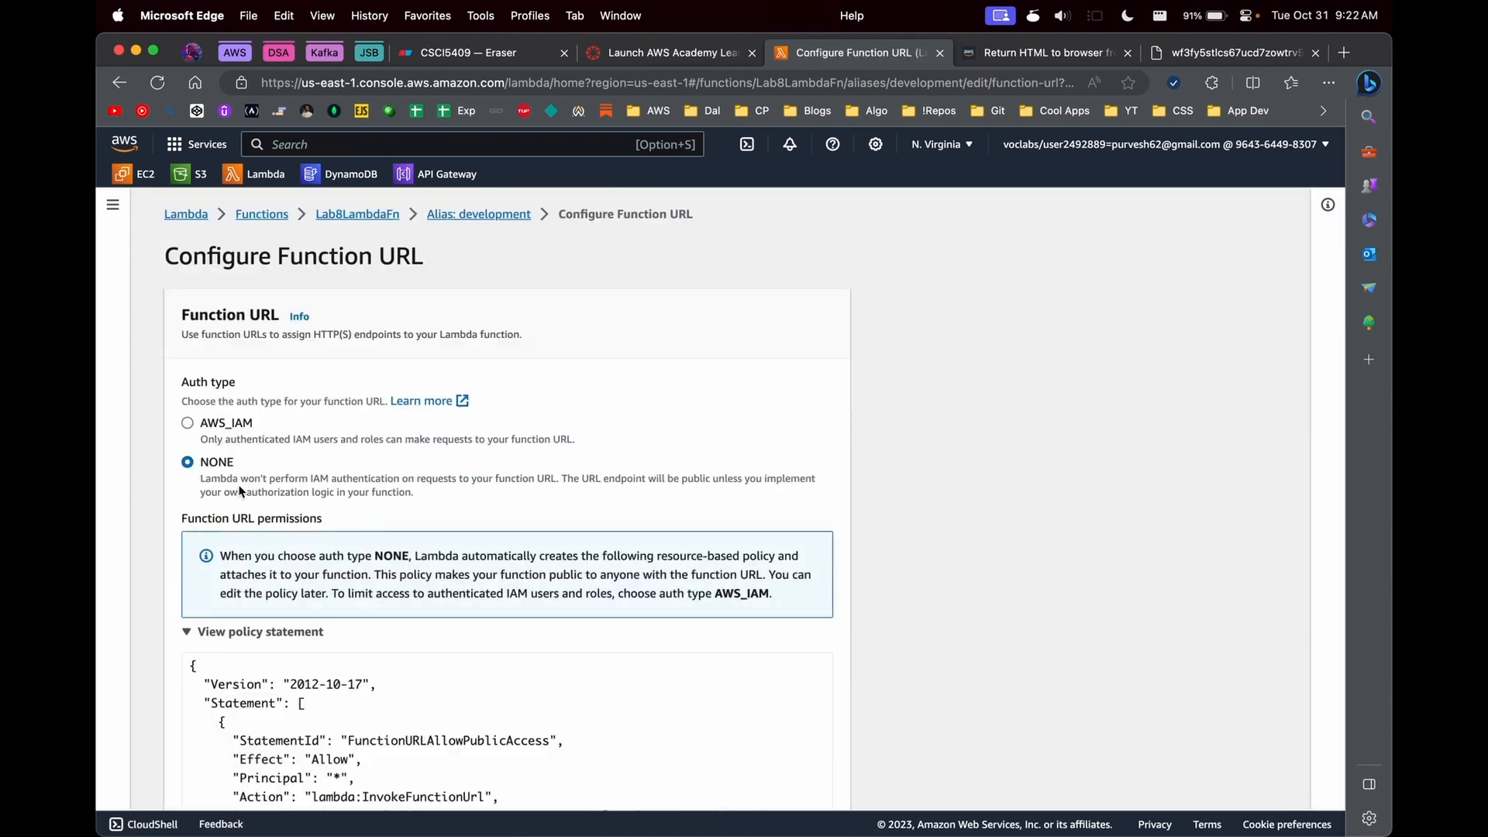
{"action": "scroll", "coordinate": [240, 491], "scroll_direction": "down", "scroll_amount": 8}
{"action": "left_click", "coordinate": [233, 514]}
{"action": "left_click", "coordinate": [188, 689]}
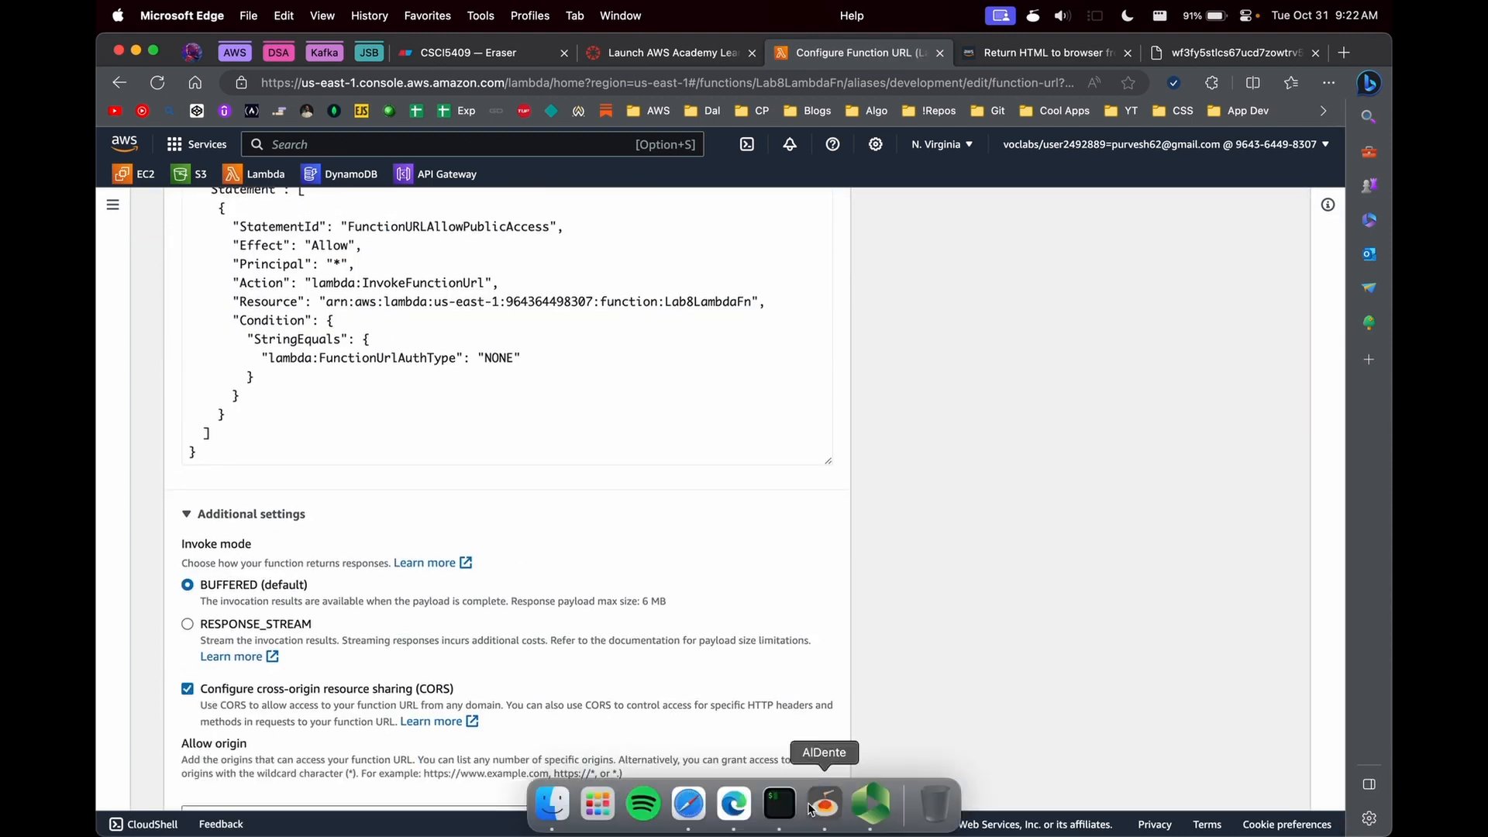
{"action": "scroll", "coordinate": [814, 736], "scroll_direction": "down", "scroll_amount": 10}
{"action": "left_click", "coordinate": [814, 760]}
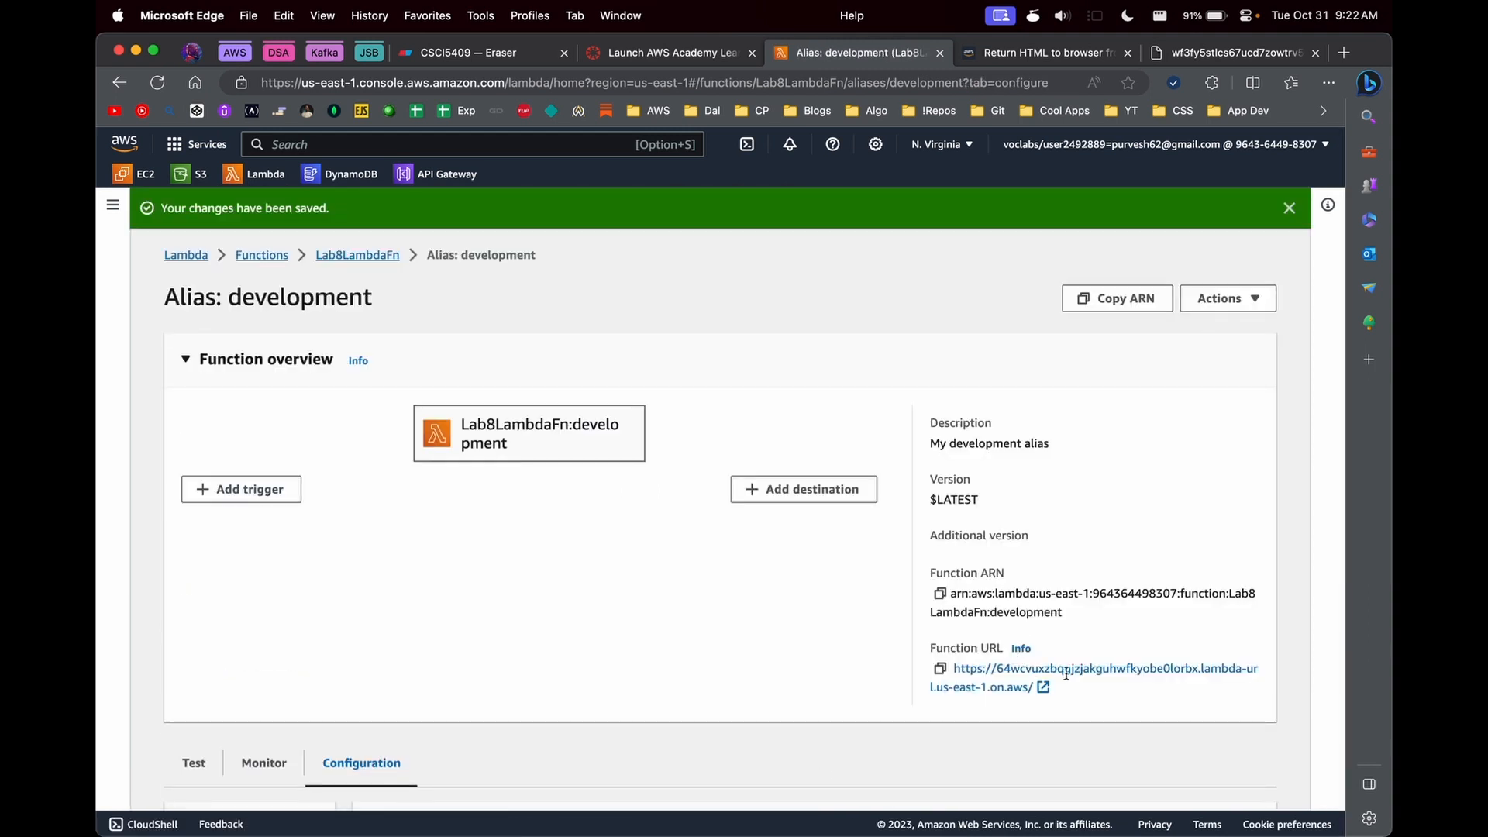
- Create a function URL for the production alias with auth type NONE and cross-origin resource sharing (CORS) enabled, and save it
{"action": "left_click", "coordinate": [358, 255]}
{"action": "scroll", "coordinate": [387, 325], "scroll_direction": "down", "scroll_amount": 4}
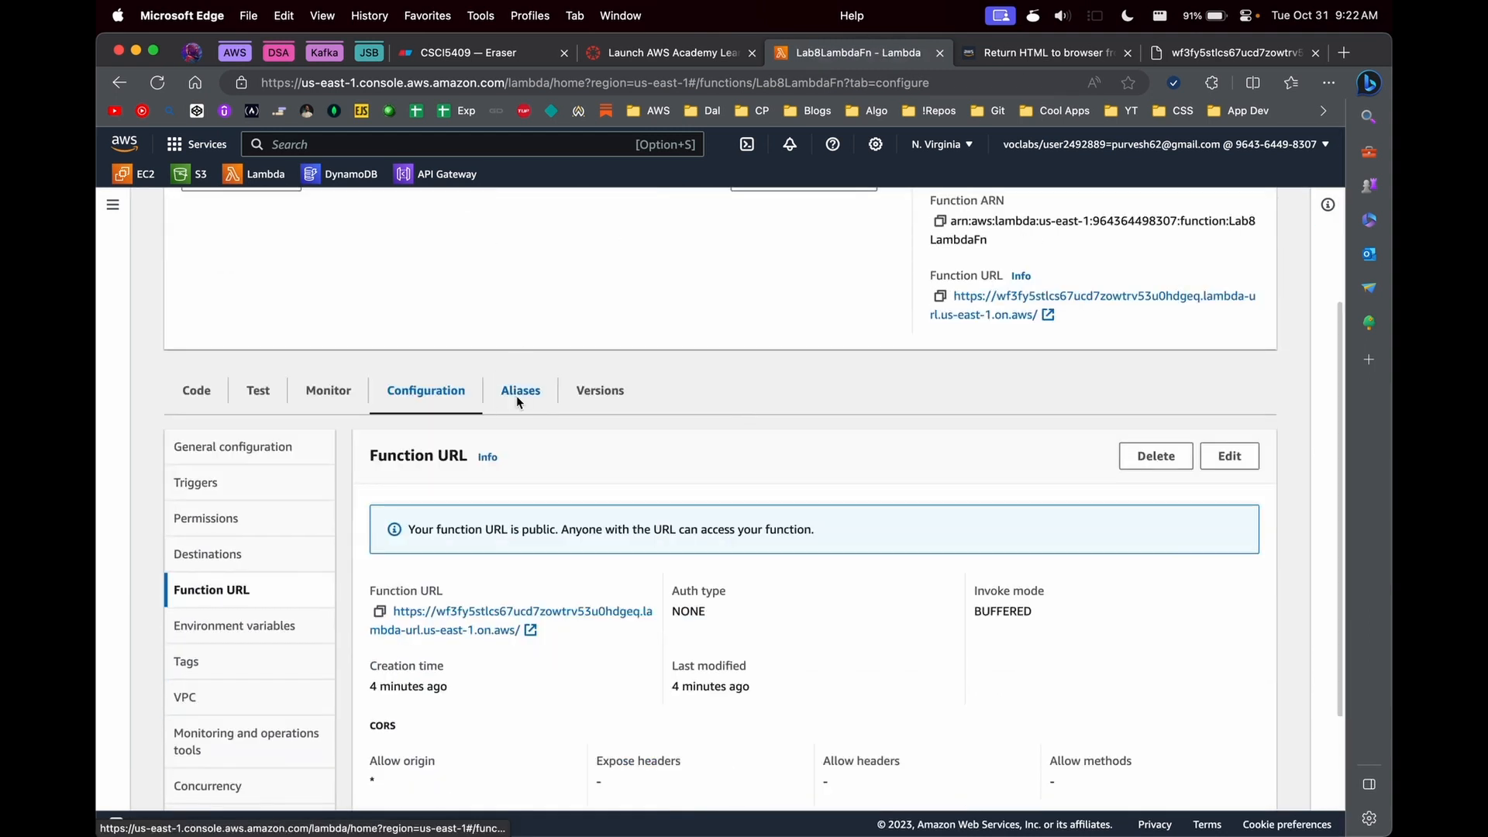
{"action": "left_click", "coordinate": [514, 392]}
{"action": "left_click", "coordinate": [232, 751]}
{"action": "scroll", "coordinate": [502, 578], "scroll_direction": "down", "scroll_amount": 3}
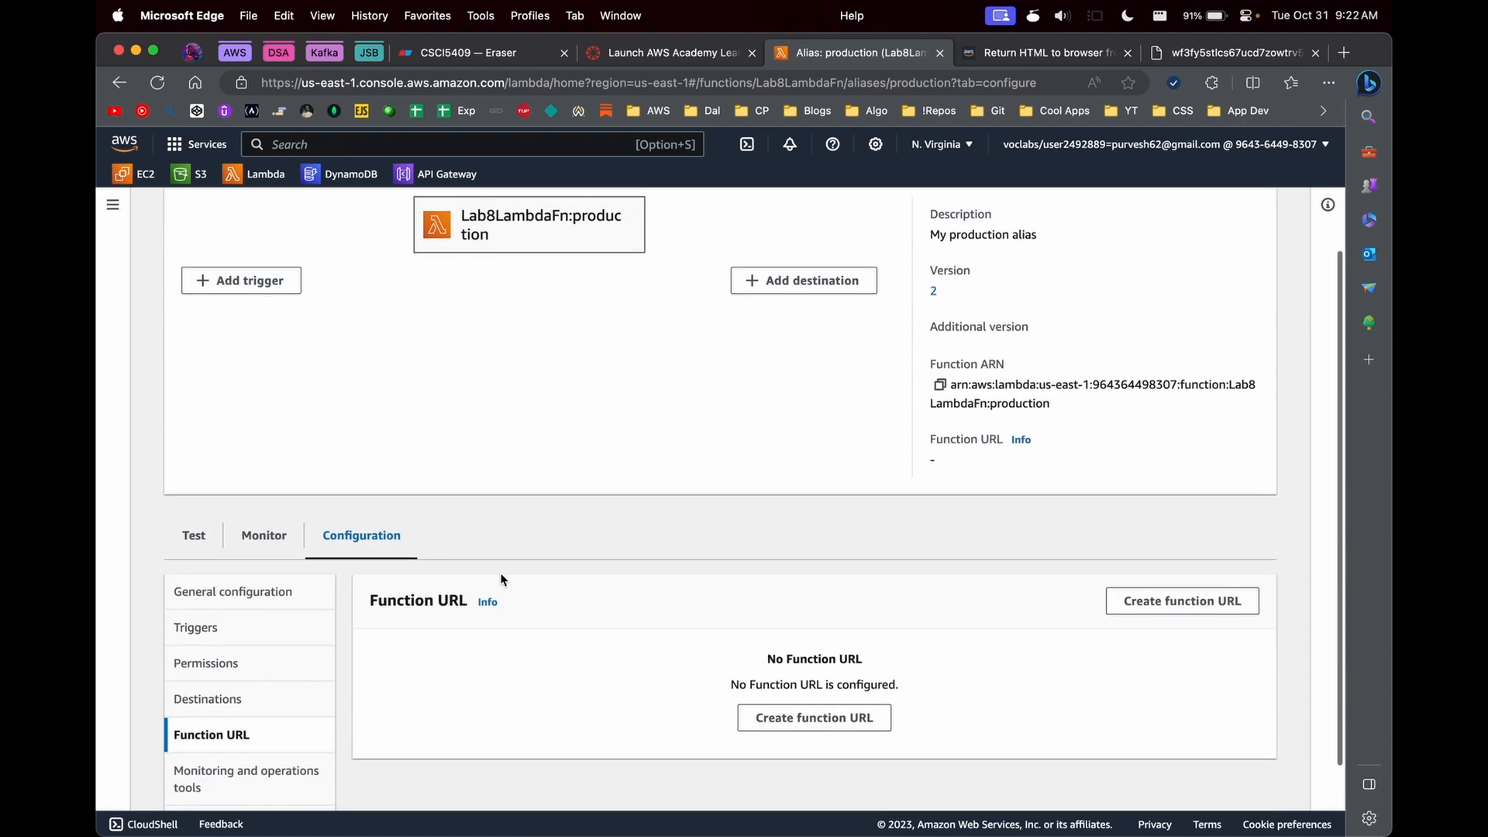
{"action": "left_click", "coordinate": [812, 718]}
{"action": "left_click", "coordinate": [190, 277]}
{"action": "scroll", "coordinate": [208, 723], "scroll_direction": "down", "scroll_amount": 5}
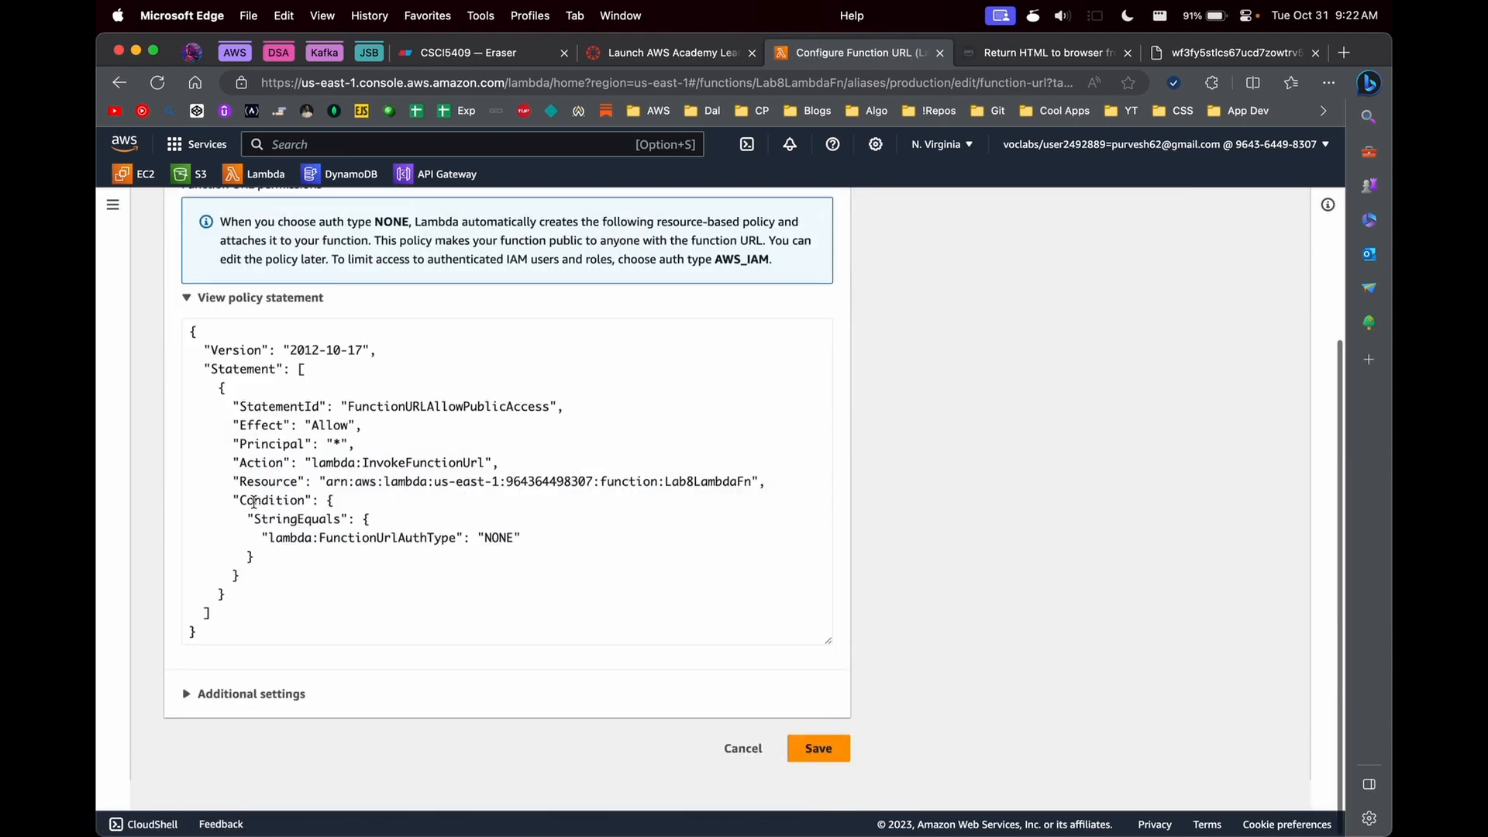
{"action": "left_click", "coordinate": [207, 723]}
{"action": "scroll", "coordinate": [208, 620], "scroll_direction": "down", "scroll_amount": 3}
{"action": "left_click", "coordinate": [189, 677]}
{"action": "scroll", "coordinate": [465, 620], "scroll_direction": "down", "scroll_amount": 5}
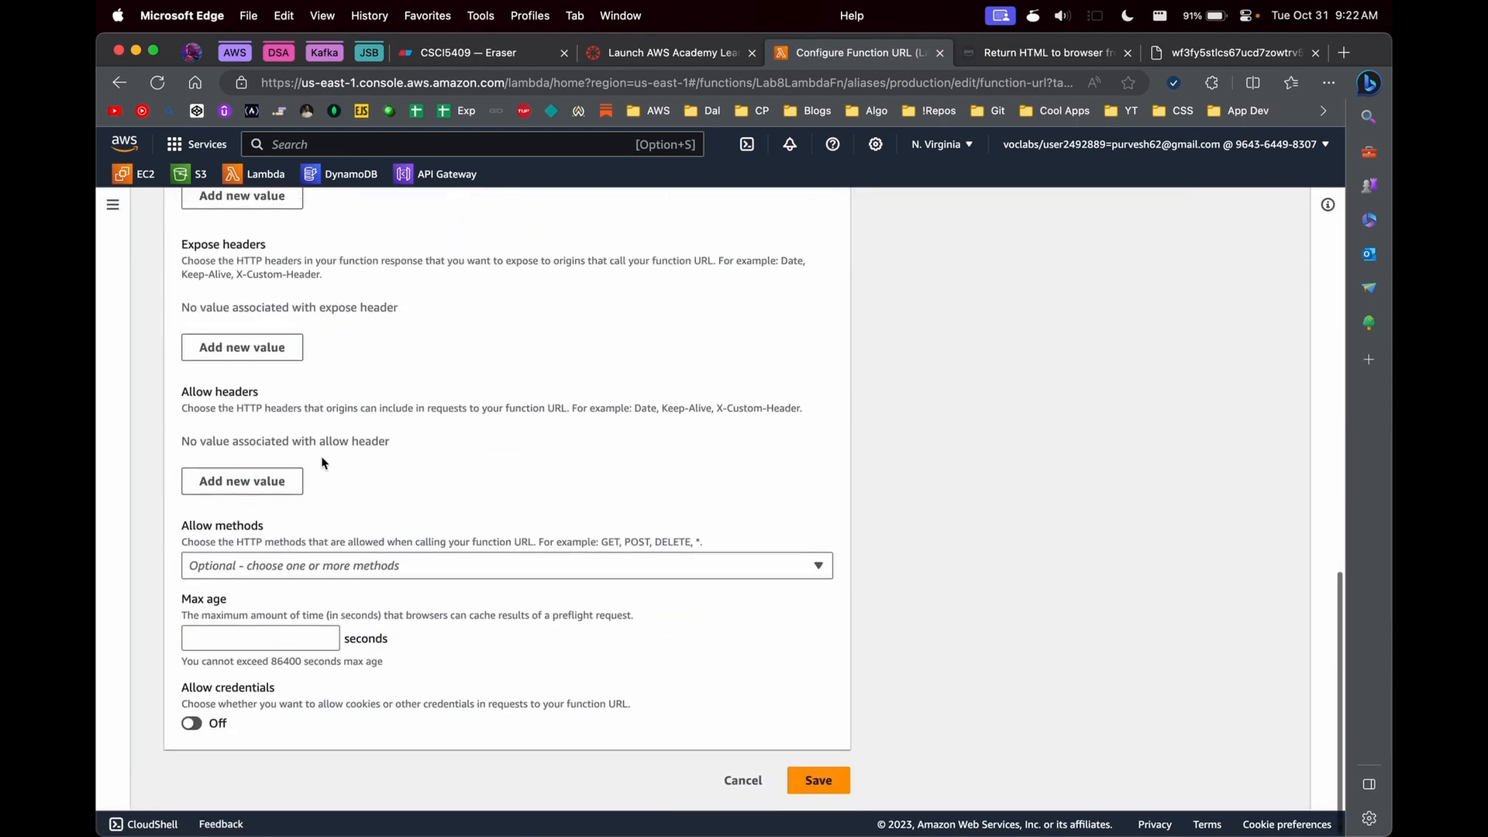
{"action": "left_click", "coordinate": [814, 781]}
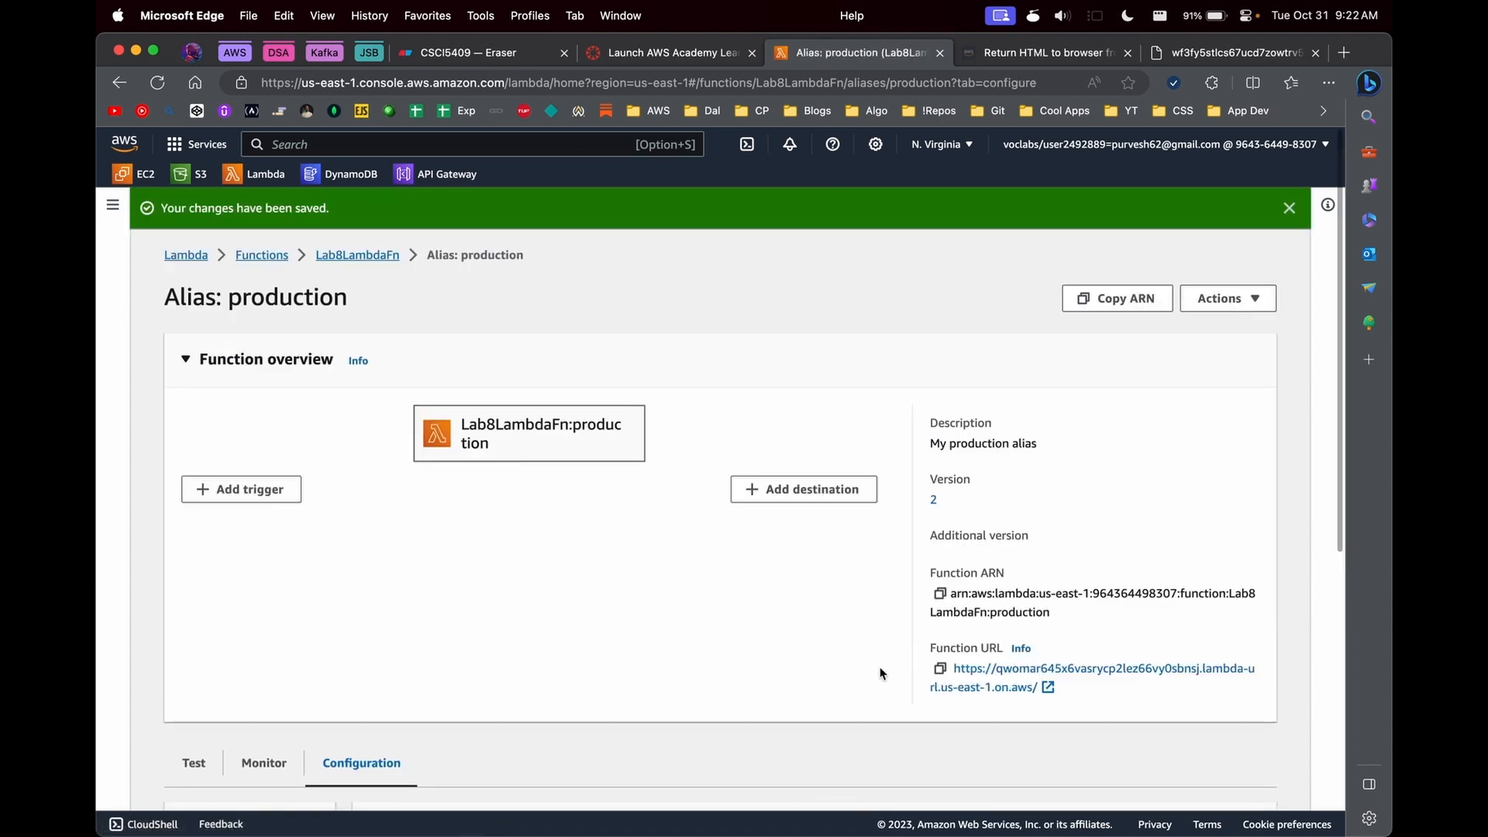
- Open the production alias's function URL in a new tab and close the two older tabs, the HTML reference and the original function URL
{"action": "scroll", "coordinate": [880, 675], "scroll_direction": "down", "scroll_amount": 2}
{"action": "scroll", "coordinate": [1004, 572], "scroll_direction": "up", "scroll_amount": 2}
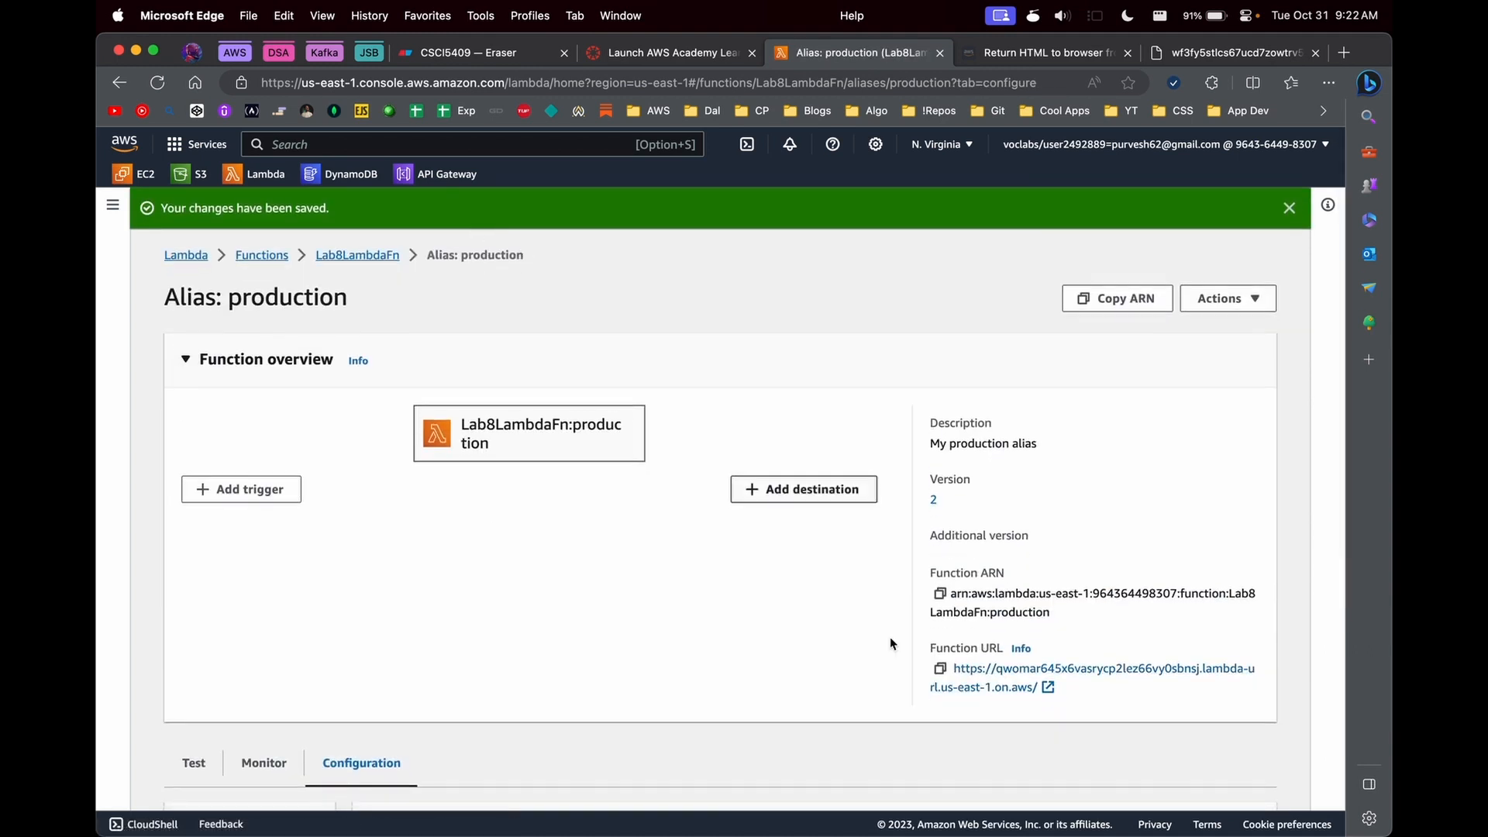
{"action": "right_click", "coordinate": [1011, 685]}
{"action": "left_click", "coordinate": [1108, 154]}
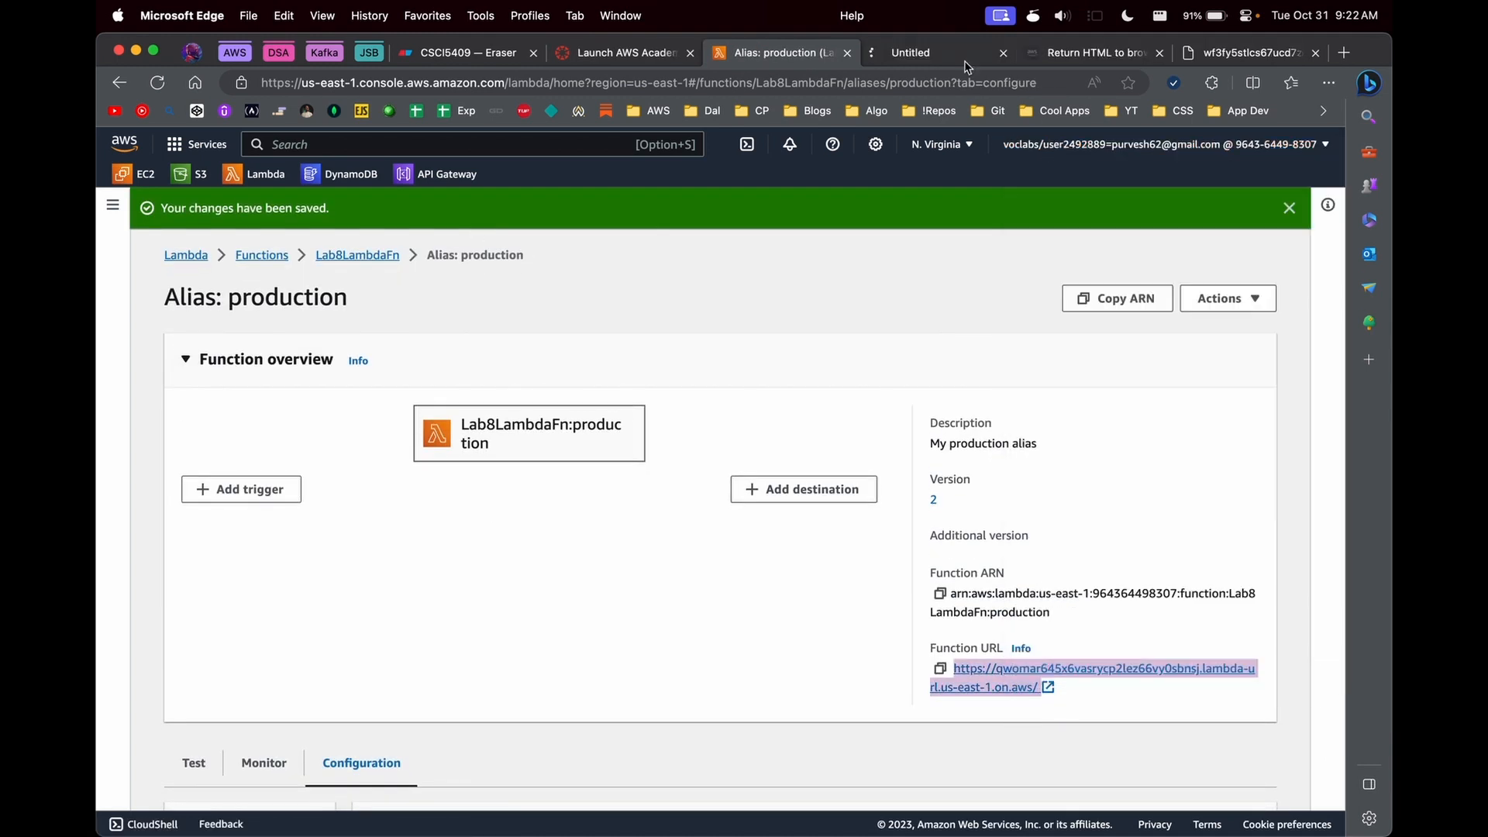
{"action": "left_click", "coordinate": [938, 52]}
{"action": "left_click", "coordinate": [1151, 60]}
{"action": "left_click", "coordinate": [1159, 54]}
{"action": "left_click", "coordinate": [1159, 54]}
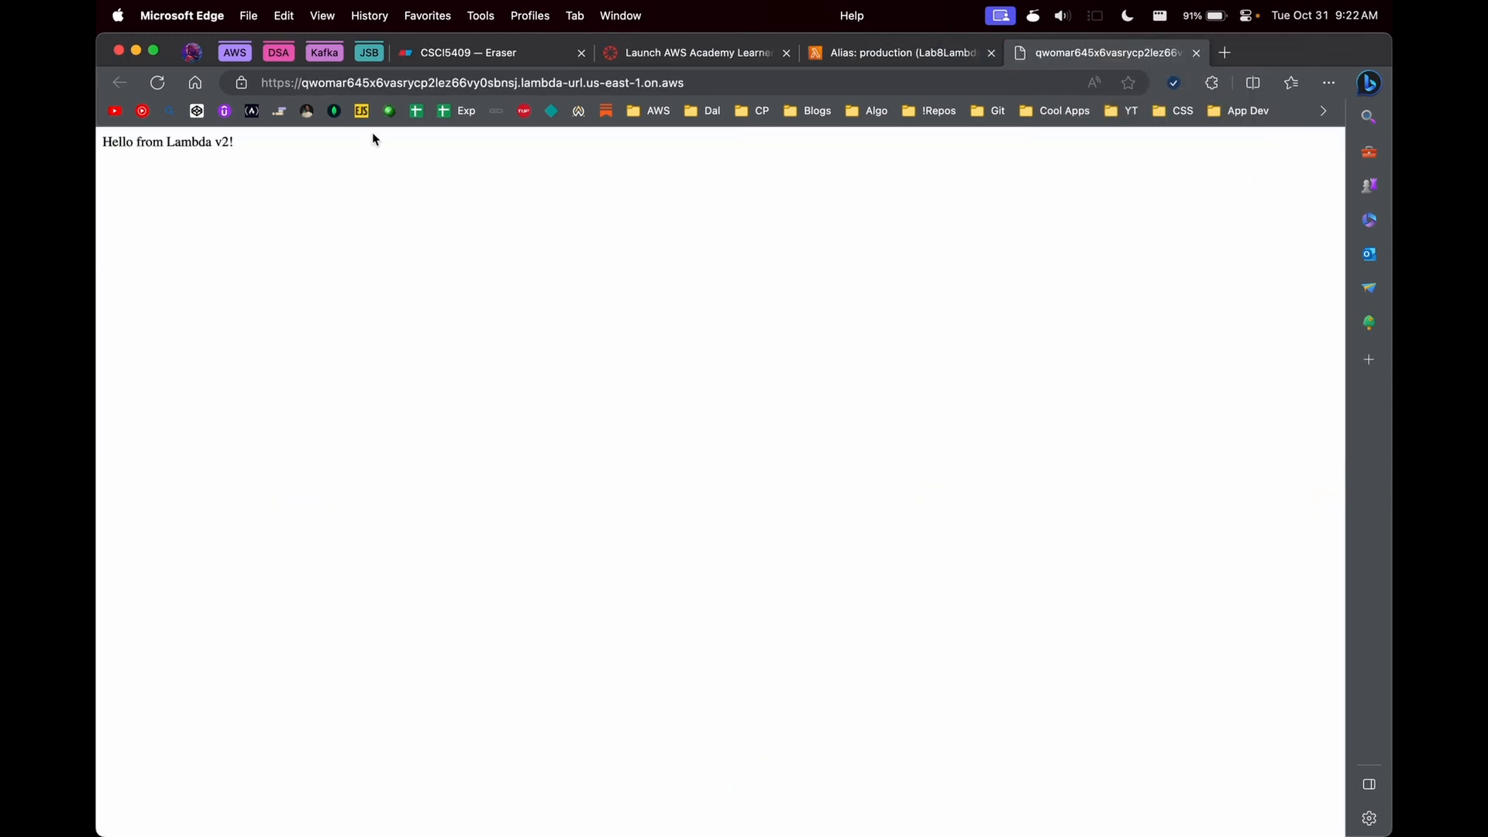
- Change the response body in Lab8LambdaFn's code to "Hello from Lambda v3!" and deploy the change
{"action": "left_click", "coordinate": [841, 56]}
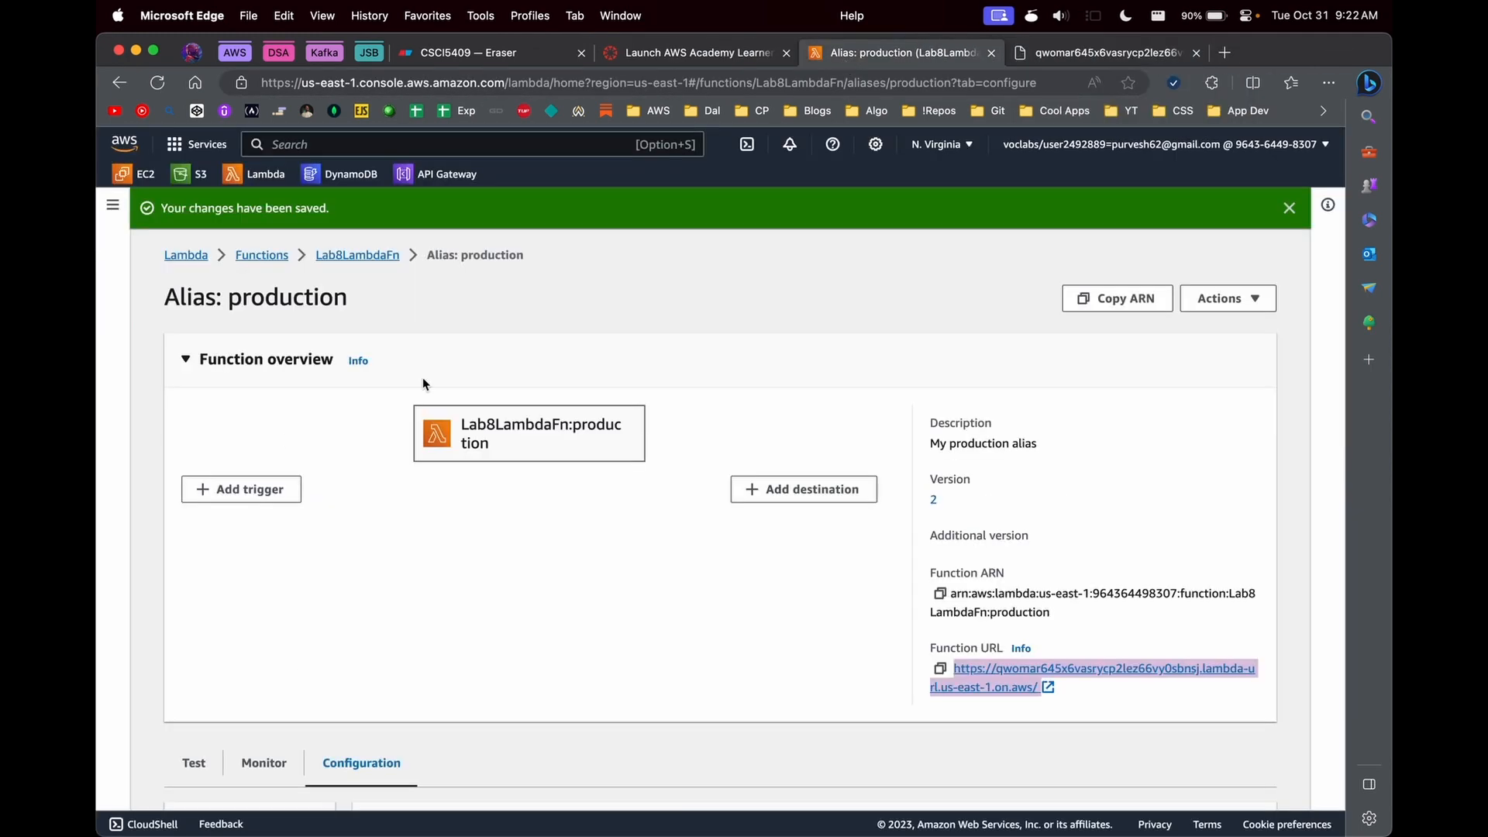
{"action": "left_click", "coordinate": [260, 254]}
{"action": "left_click", "coordinate": [288, 555]}
{"action": "left_click", "coordinate": [198, 336]}
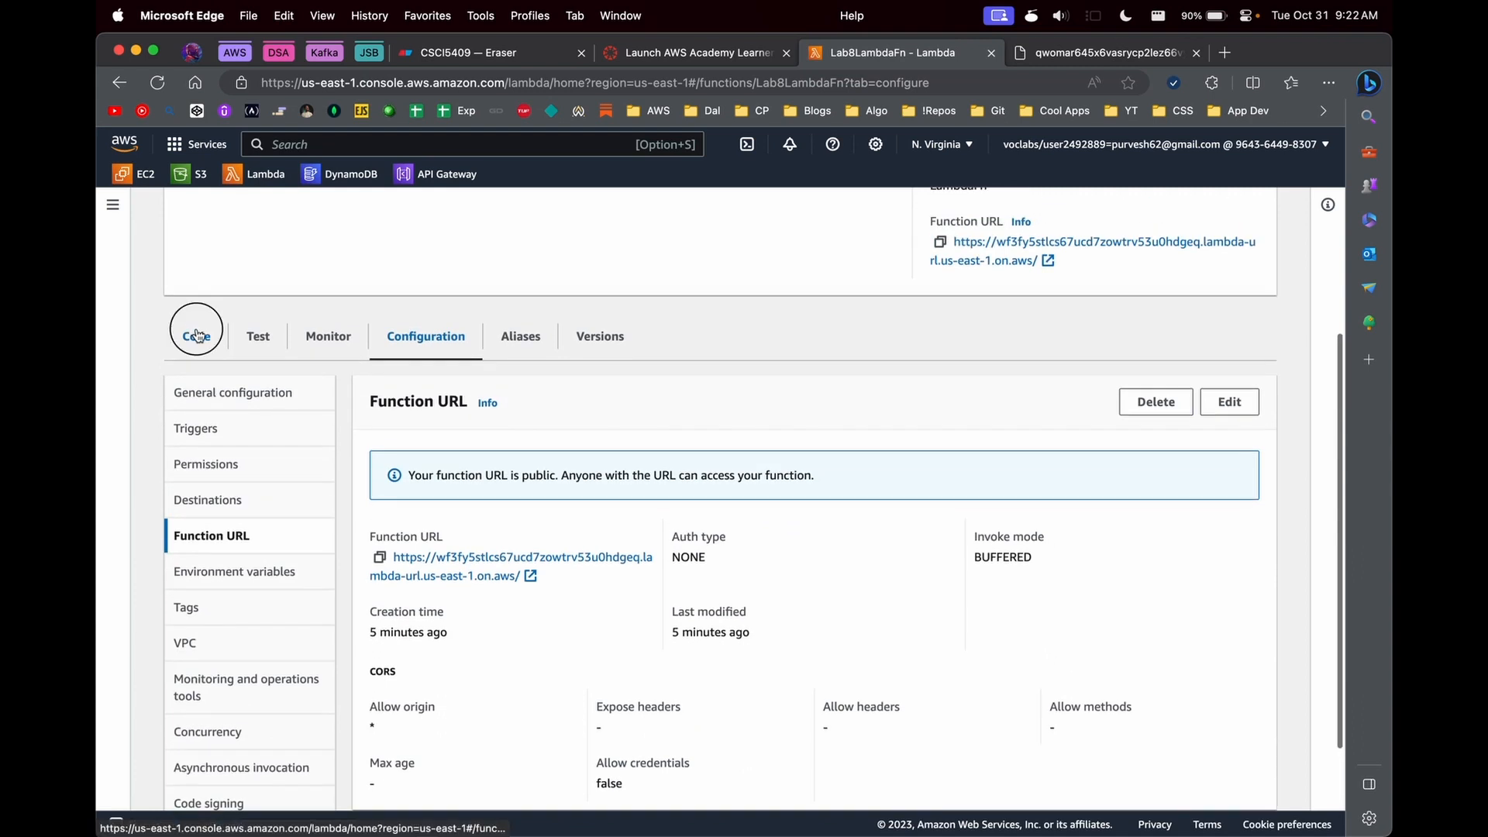
{"action": "scroll", "coordinate": [441, 551], "scroll_direction": "down", "scroll_amount": 2}
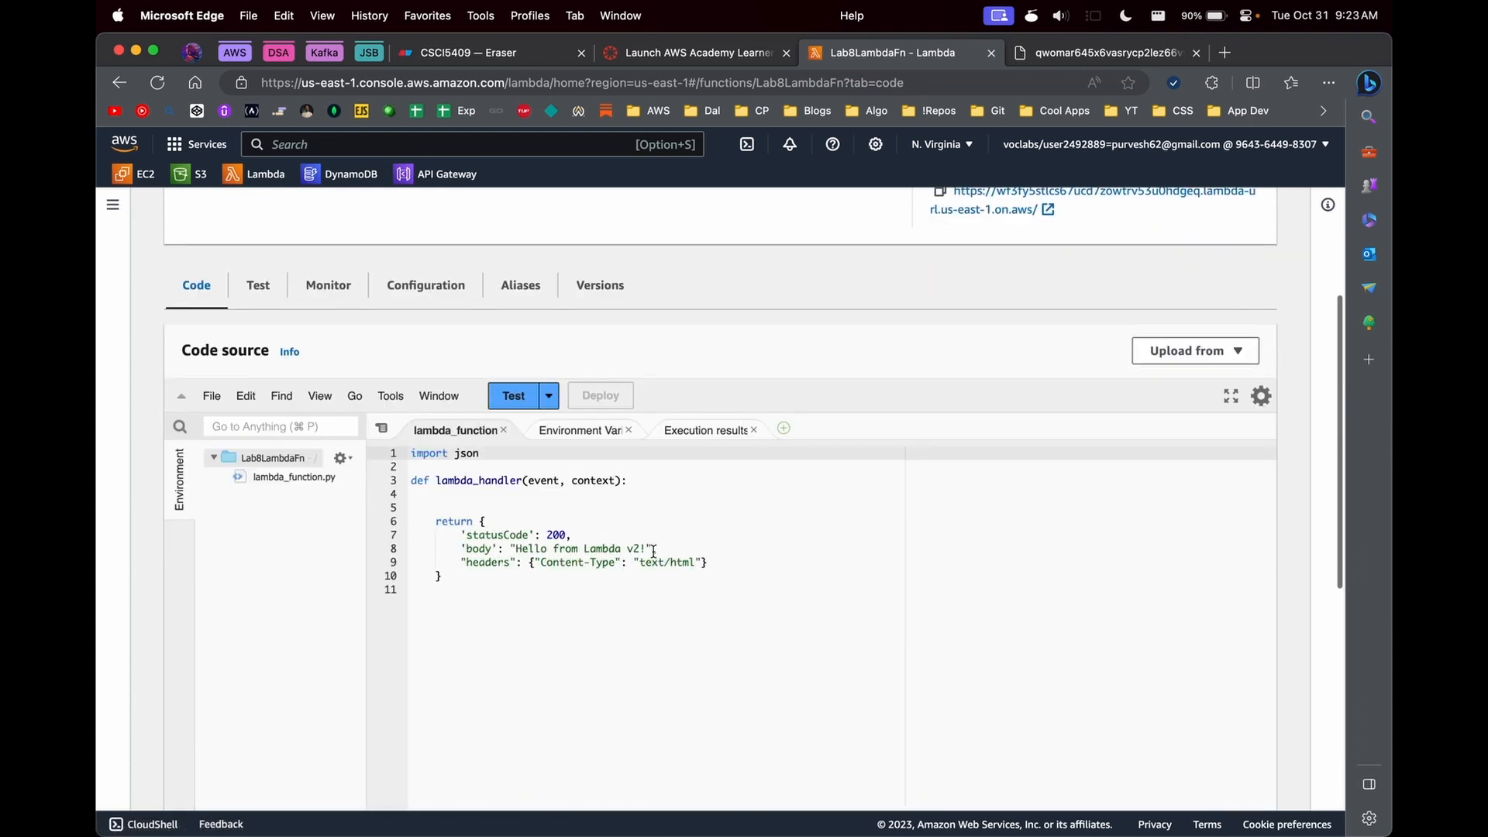
{"action": "left_click", "coordinate": [639, 548]}
{"action": "key", "text": "BackSpace"}
{"action": "type", "text": "3"}
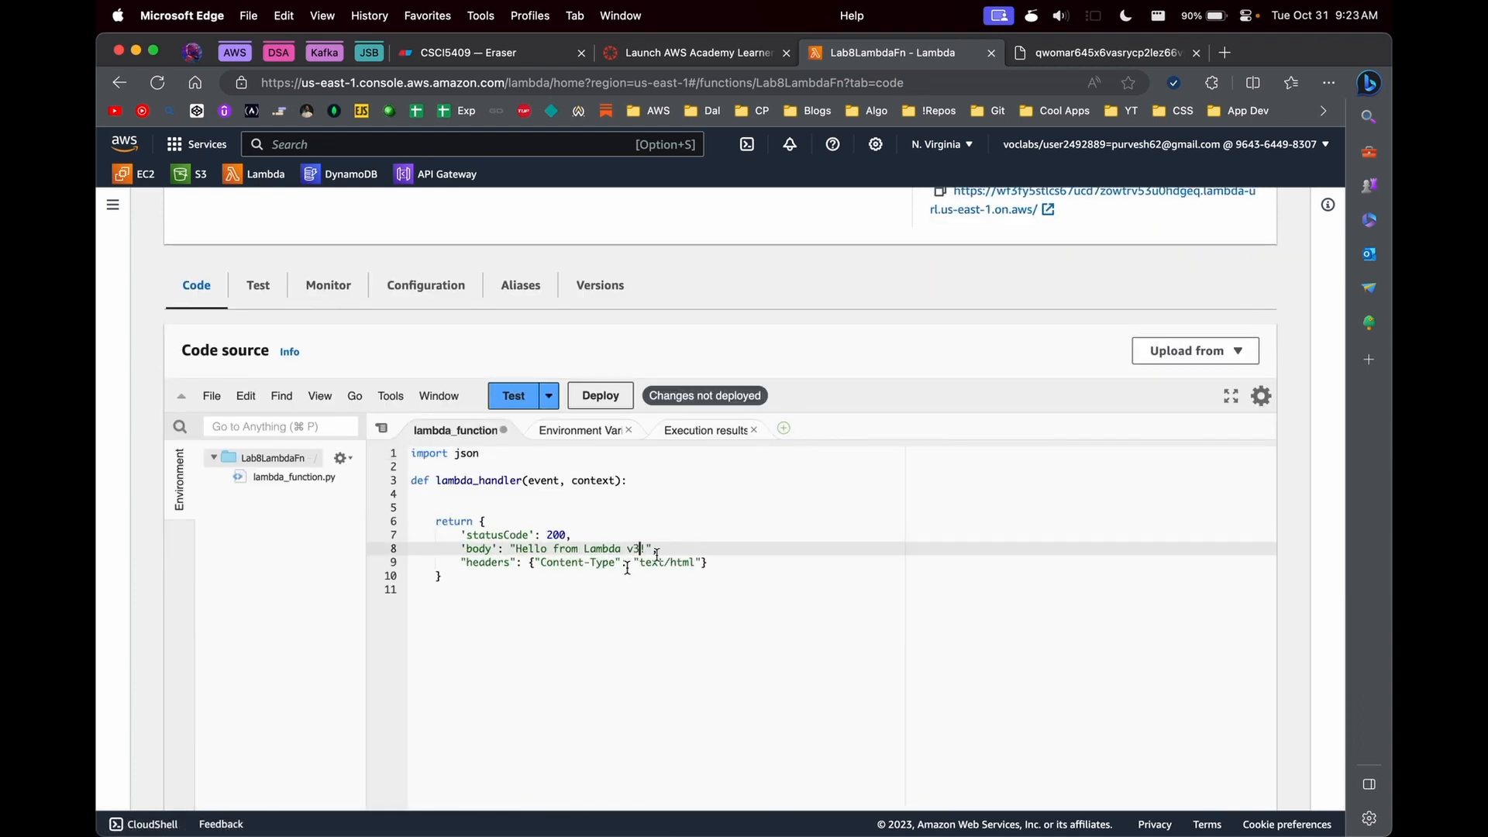
{"action": "left_click", "coordinate": [590, 398]}
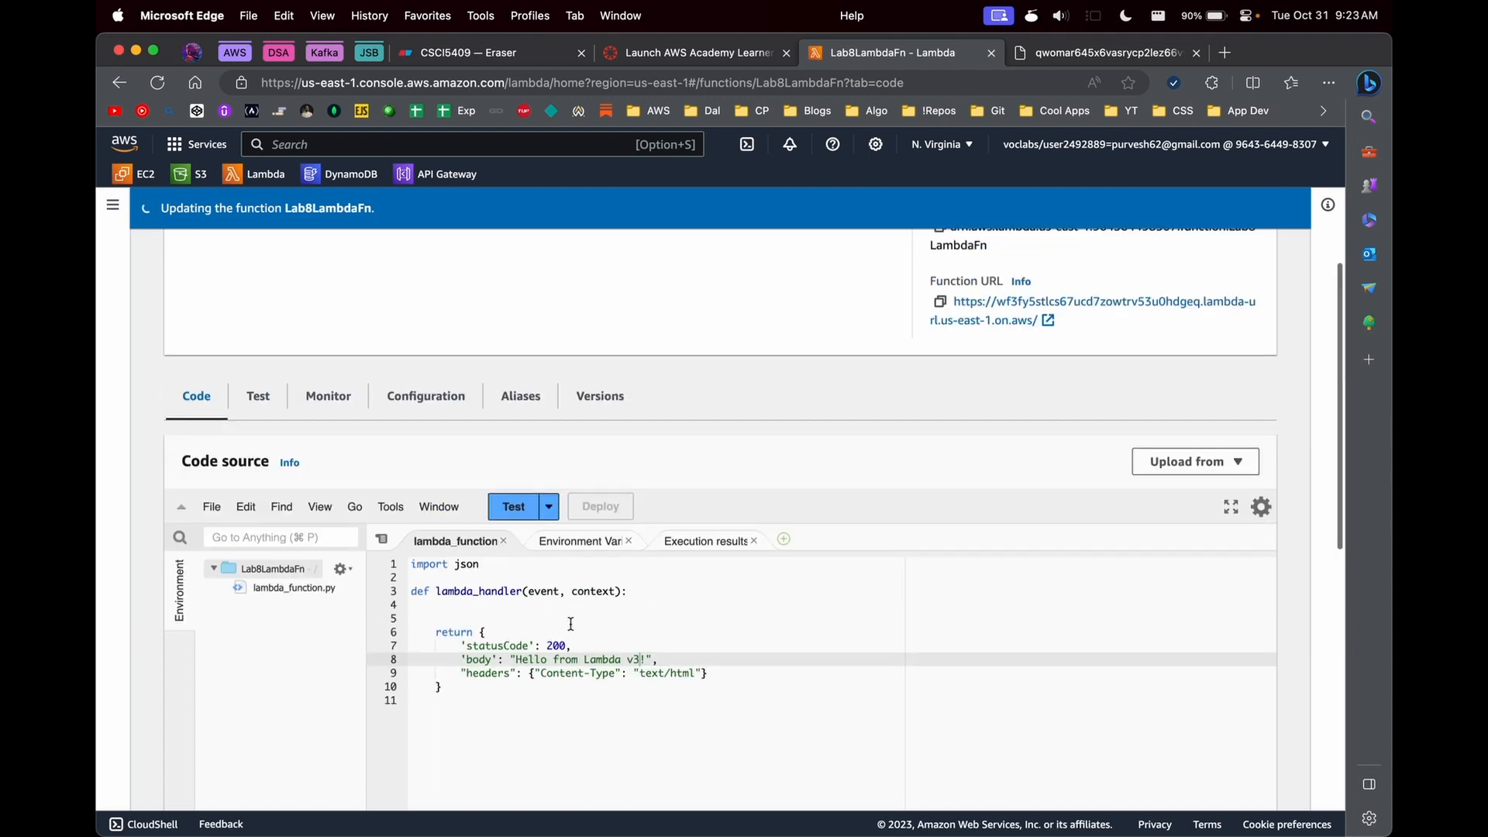
- Open the development alias's function URL in a new tab and compare its response with the production URL's page
{"action": "left_click", "coordinate": [521, 304]}
{"action": "left_click", "coordinate": [272, 703]}
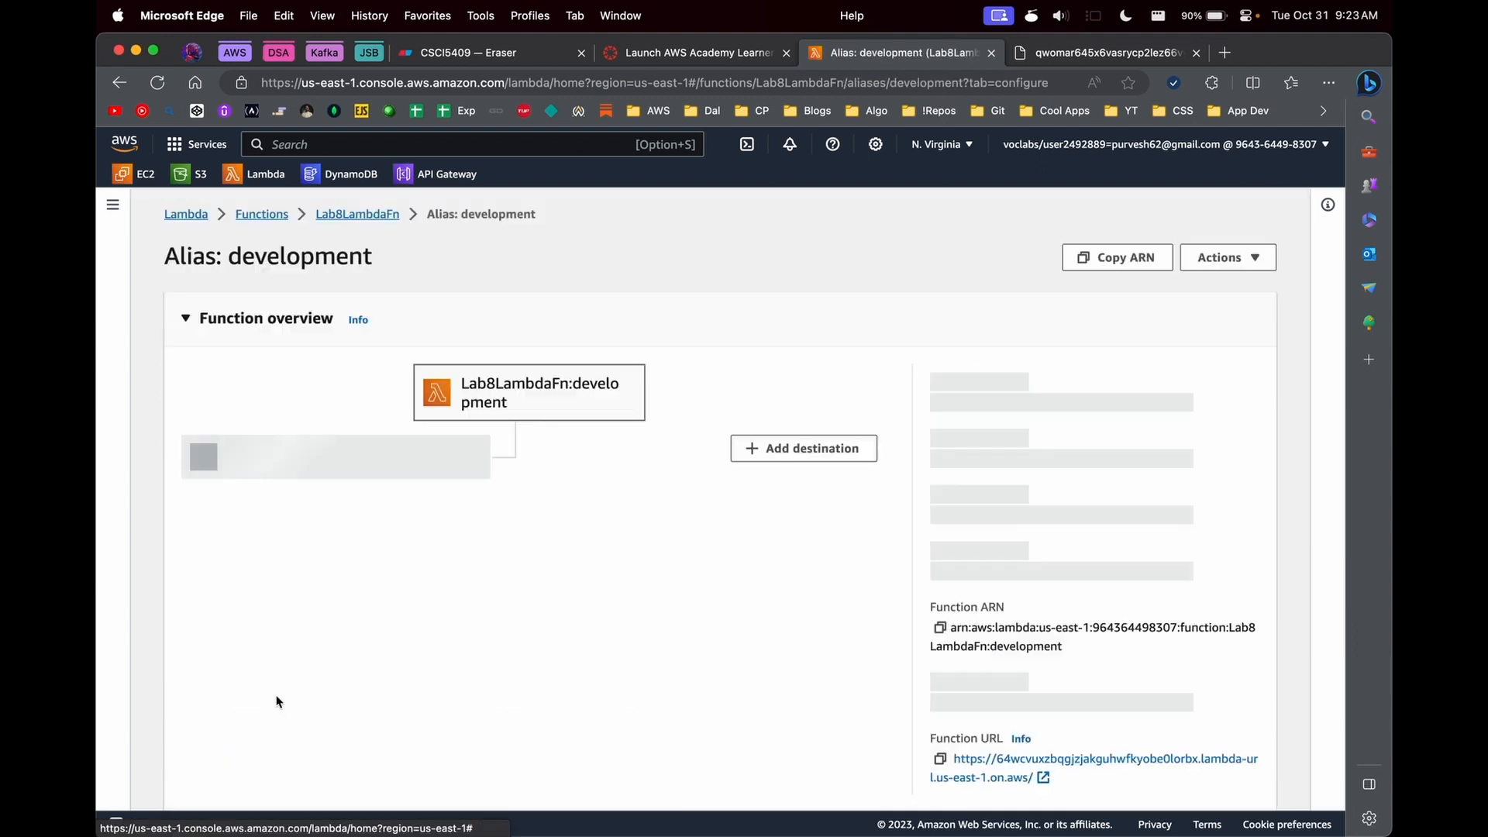
{"action": "left_click", "coordinate": [974, 650]}
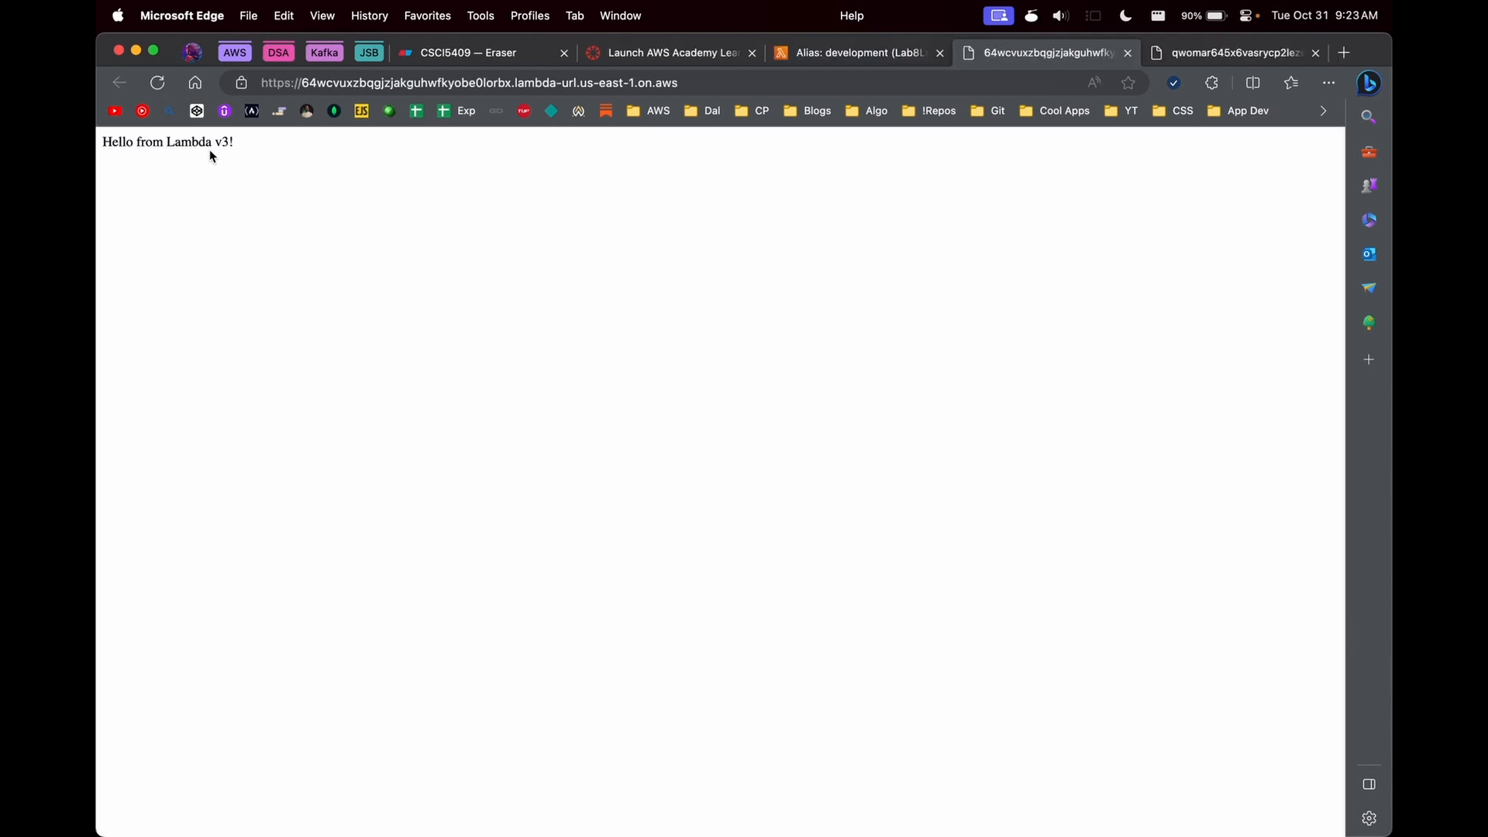
{"action": "key", "text": "ctrl+Tab"}
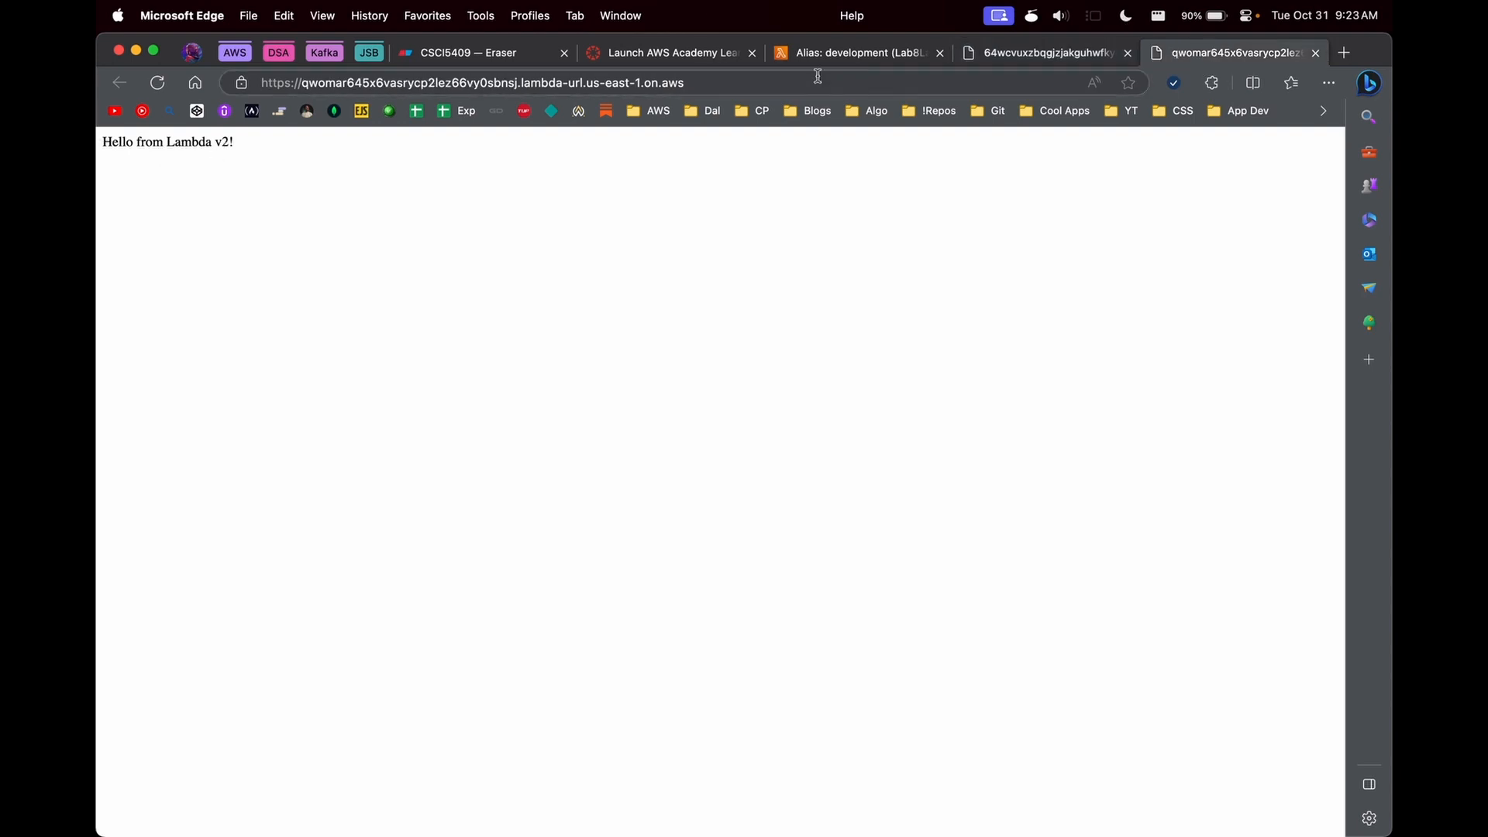
{"action": "left_click", "coordinate": [739, 83]}
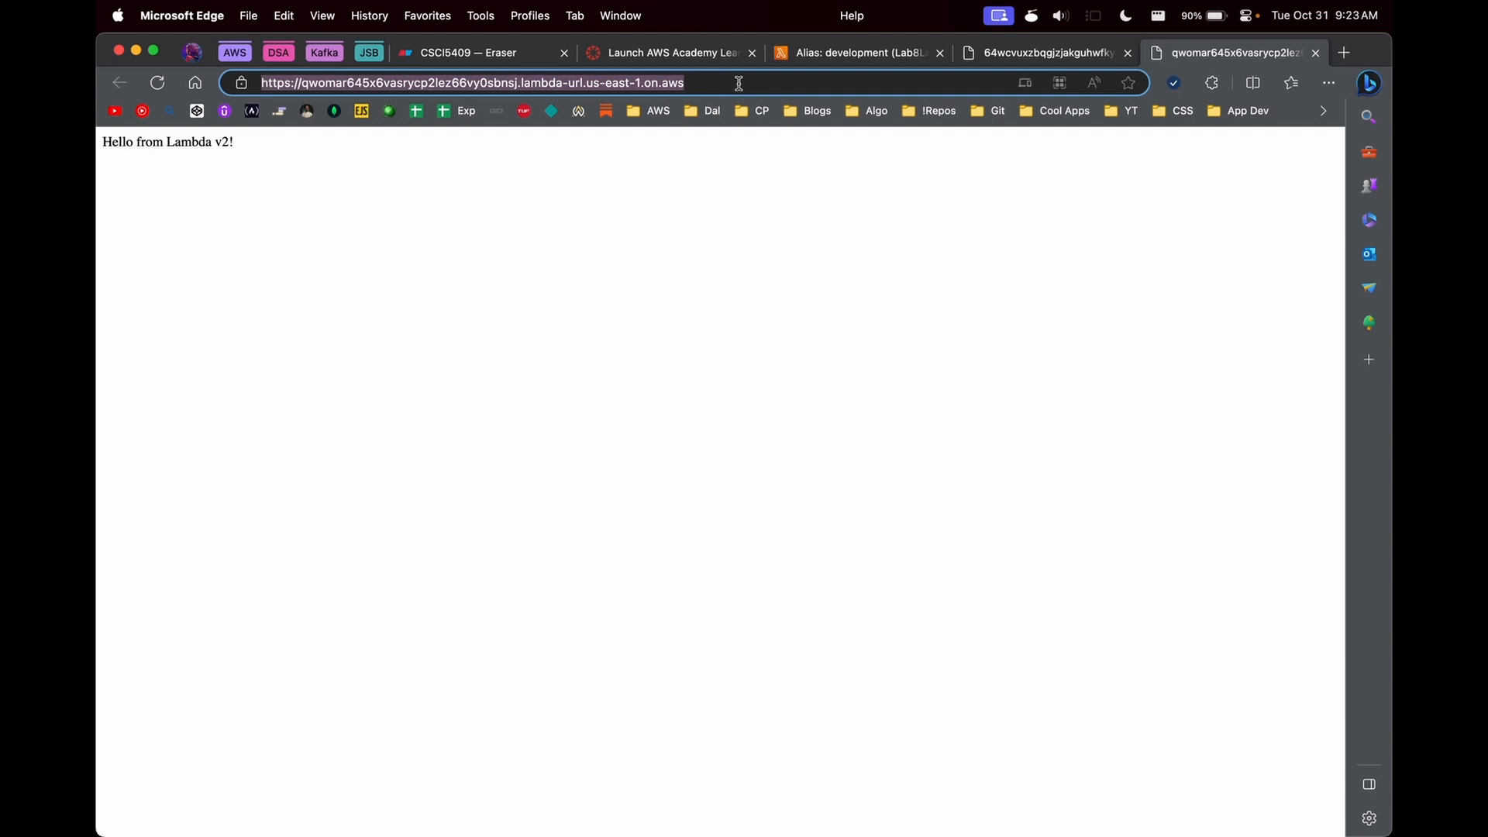
- Change the response body in Lab8LambdaFn's code to "Hello from Lambda v3 I made a new change!" and deploy it
{"action": "left_click", "coordinate": [822, 52]}
{"action": "left_click", "coordinate": [358, 214]}
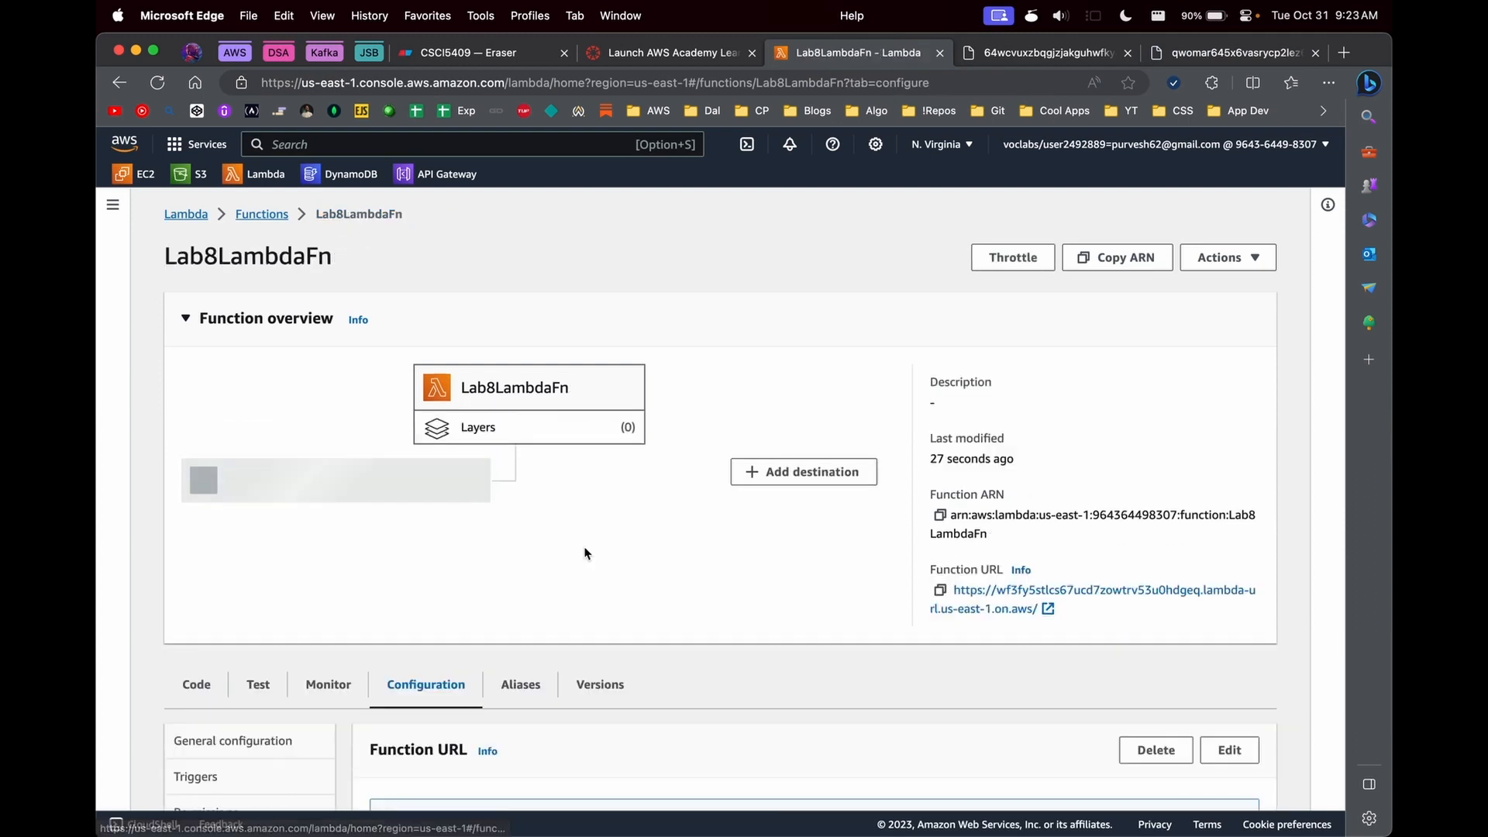
{"action": "scroll", "coordinate": [584, 553], "scroll_direction": "down", "scroll_amount": 5}
{"action": "left_click", "coordinate": [525, 423]}
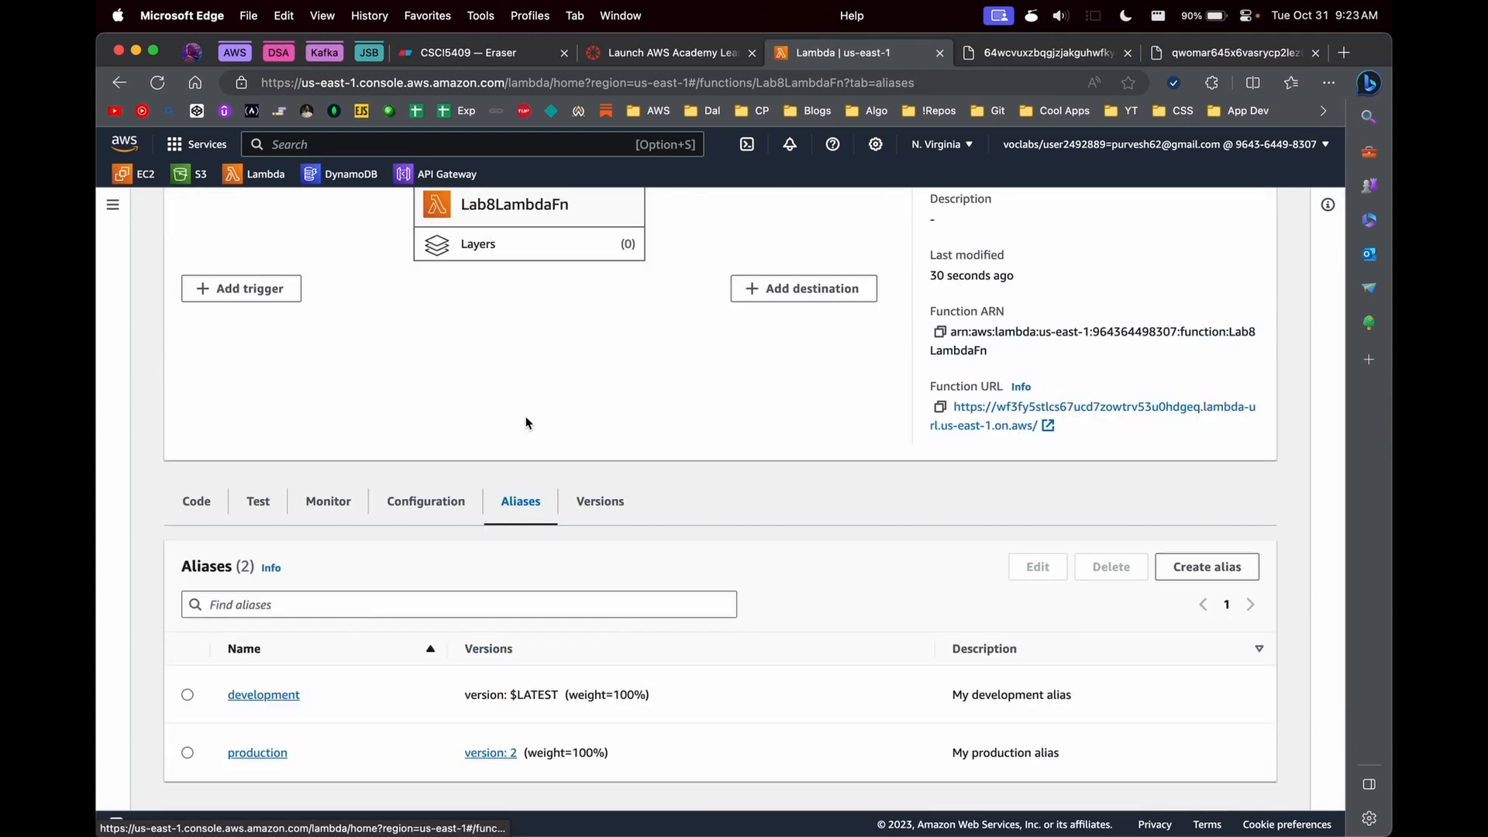
{"action": "scroll", "coordinate": [679, 268], "scroll_direction": "up", "scroll_amount": 2}
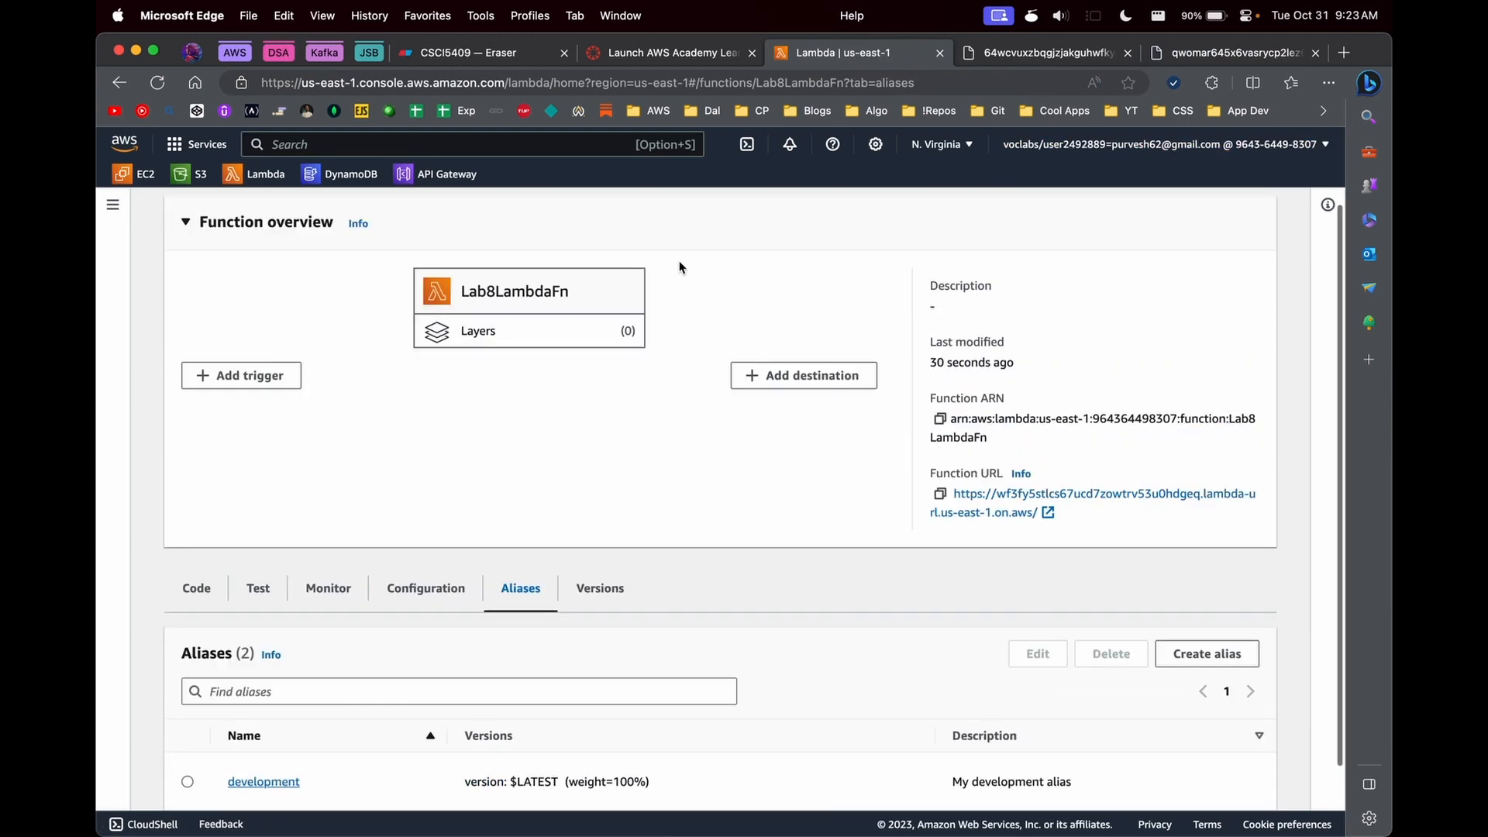
{"action": "scroll", "coordinate": [679, 267], "scroll_direction": "up", "scroll_amount": 2}
{"action": "left_click", "coordinate": [196, 684]}
{"action": "scroll", "coordinate": [566, 642], "scroll_direction": "down", "scroll_amount": 9}
{"action": "left_click", "coordinate": [640, 545]}
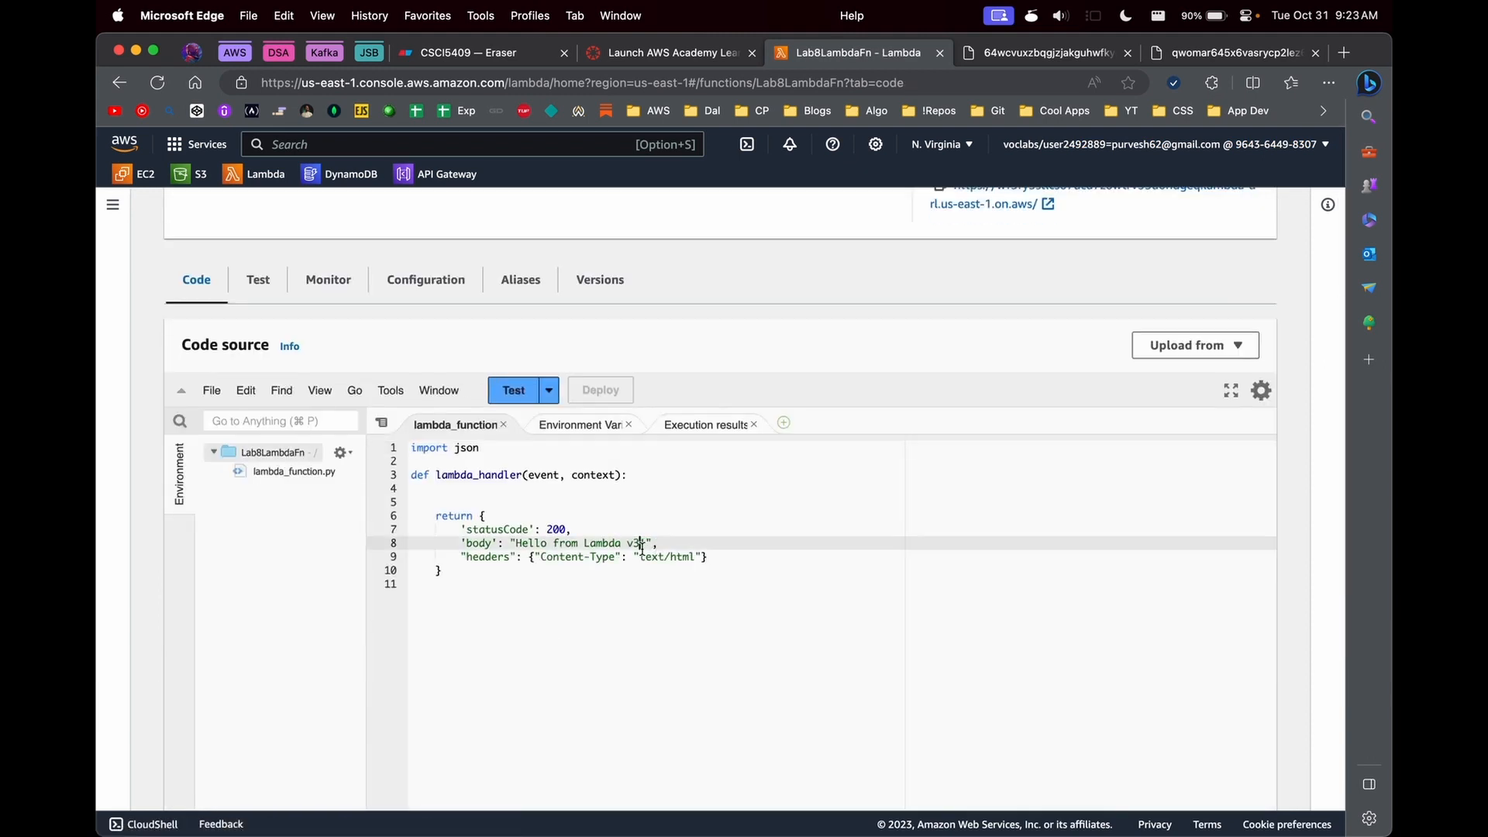
{"action": "key", "text": "BackSpace"}
{"action": "type", "text": "I made a new change!"}
{"action": "key", "text": "super+s"}
{"action": "left_click", "coordinate": [586, 394]}
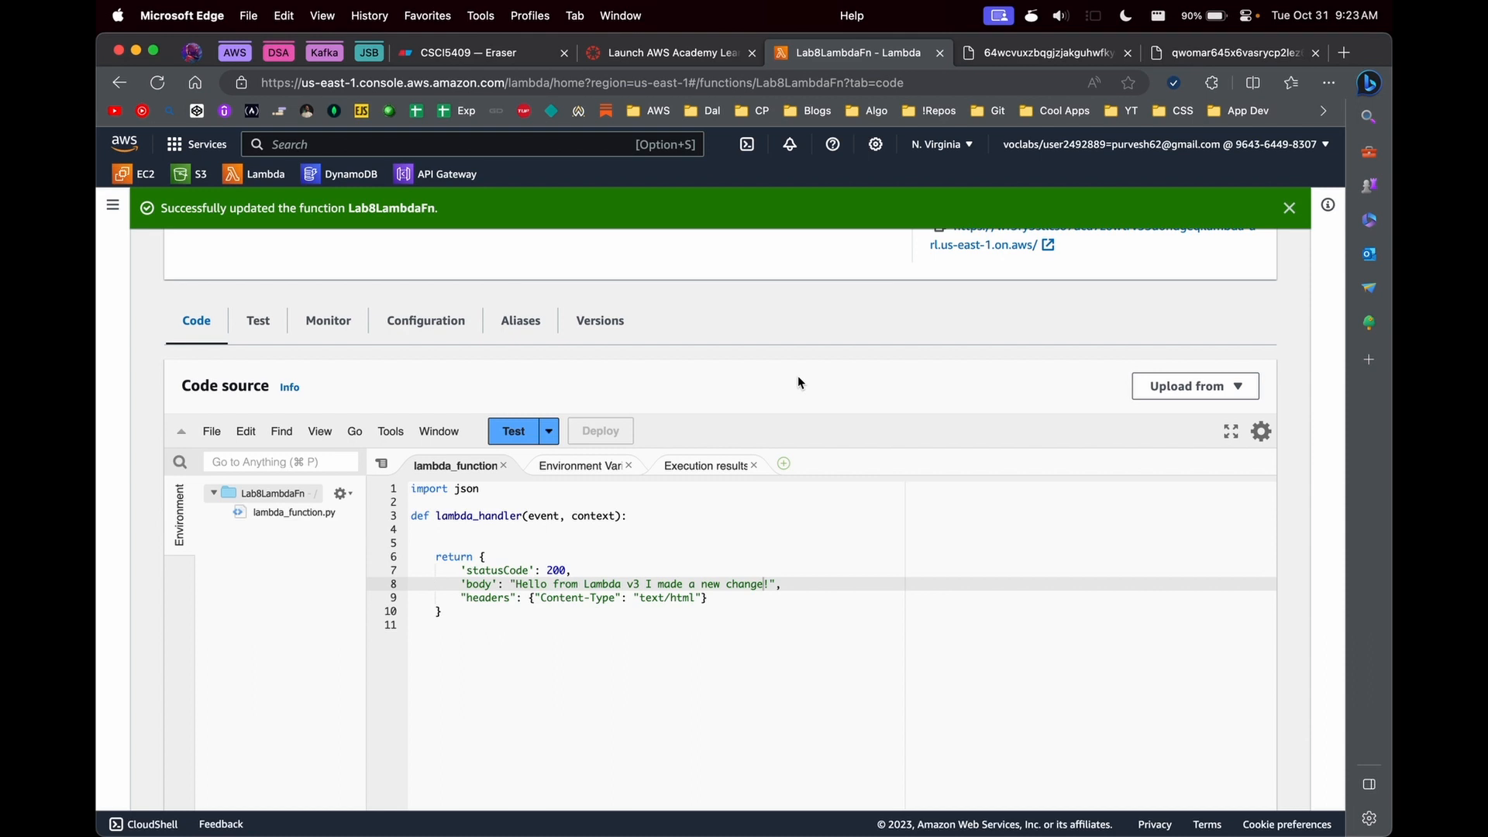
- Publish a new version of Lab8LambdaFn from $LATEST with the description "v3 to prod"
{"action": "scroll", "coordinate": [799, 383], "scroll_direction": "up", "scroll_amount": 10}
{"action": "left_click", "coordinate": [1228, 298]}
{"action": "left_click", "coordinate": [1162, 325]}
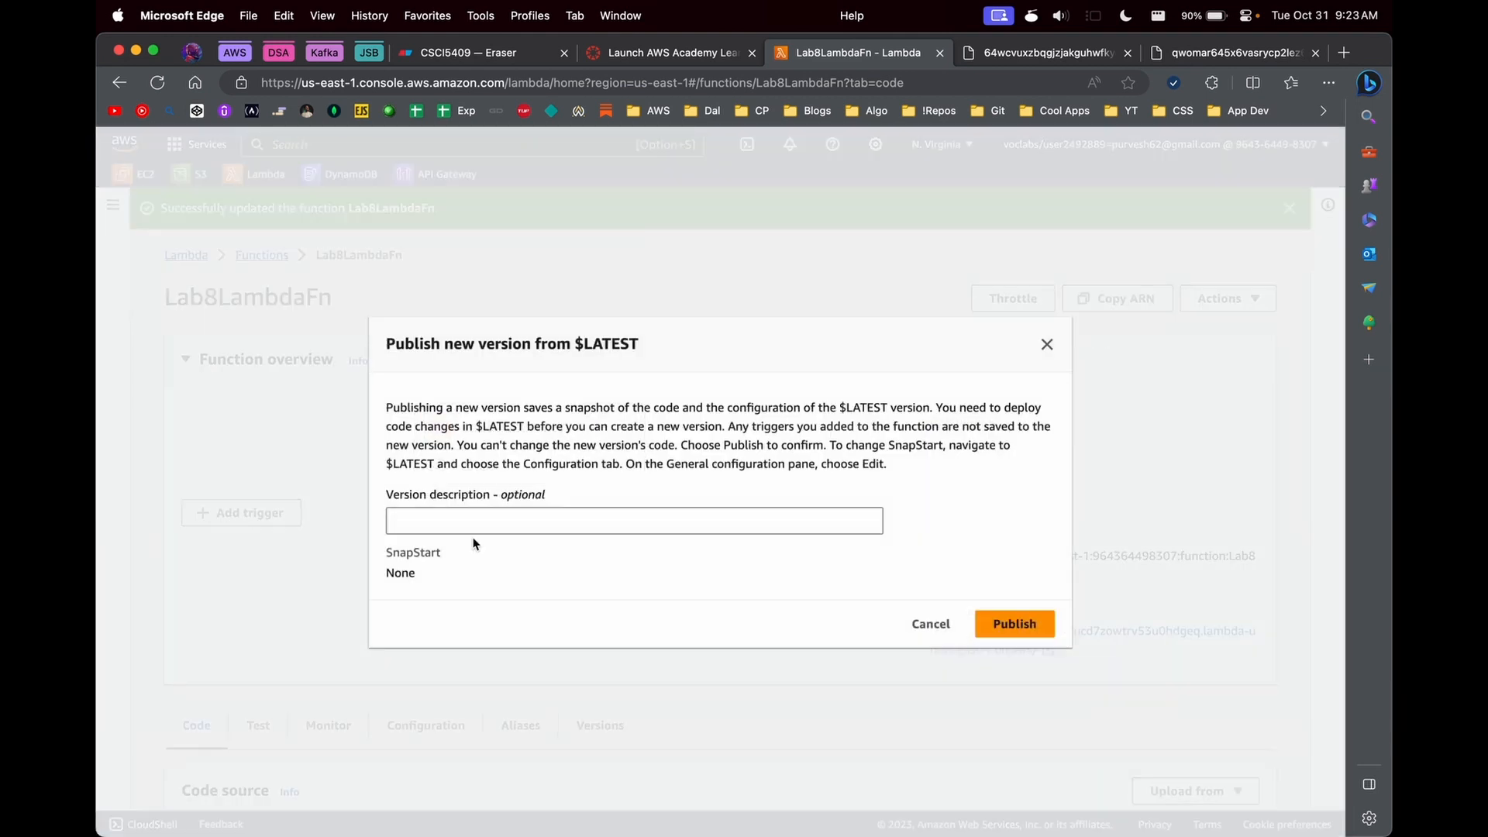
{"action": "left_click", "coordinate": [477, 517]}
{"action": "type", "text": "v3 prod"}
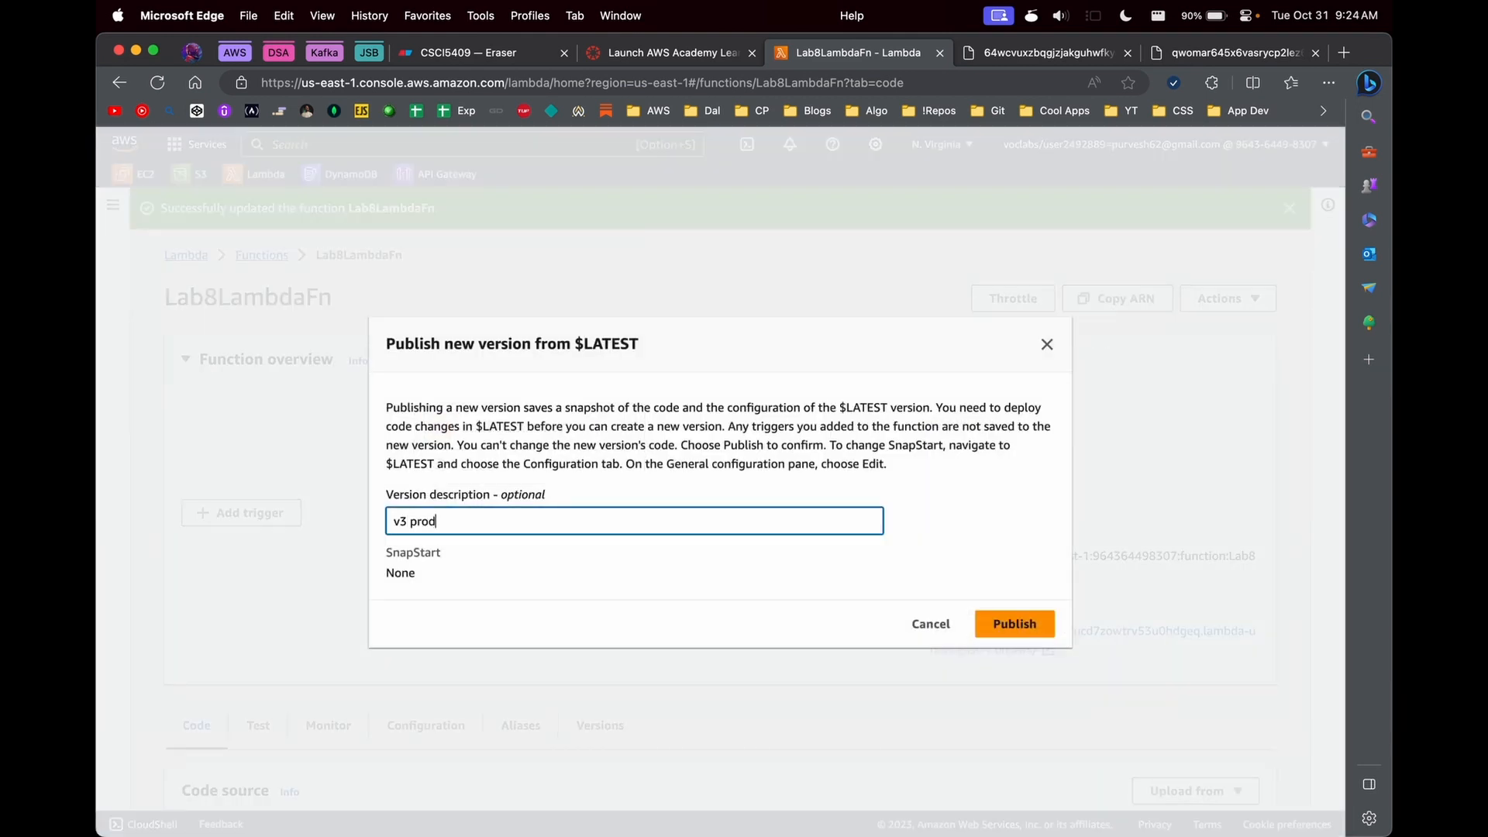
{"action": "left_click", "coordinate": [411, 521]}
{"action": "type", "text": "to"}
{"action": "left_click", "coordinate": [1014, 624]}
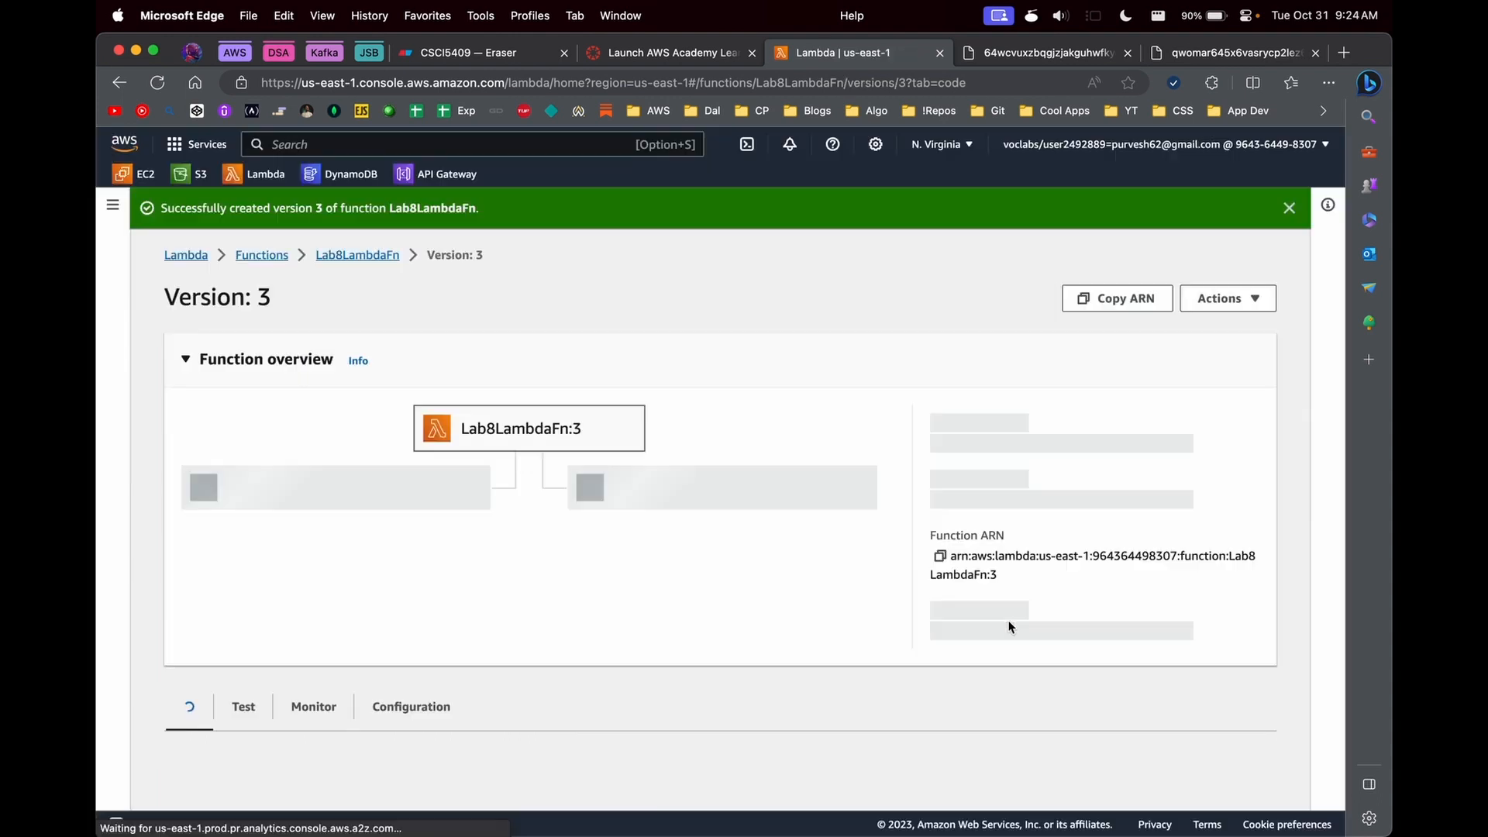
- Examine the production alias's page and its available actions for a way to change its version, and return to the function's alias list
{"action": "left_click", "coordinate": [372, 256]}
{"action": "left_click", "coordinate": [520, 682]}
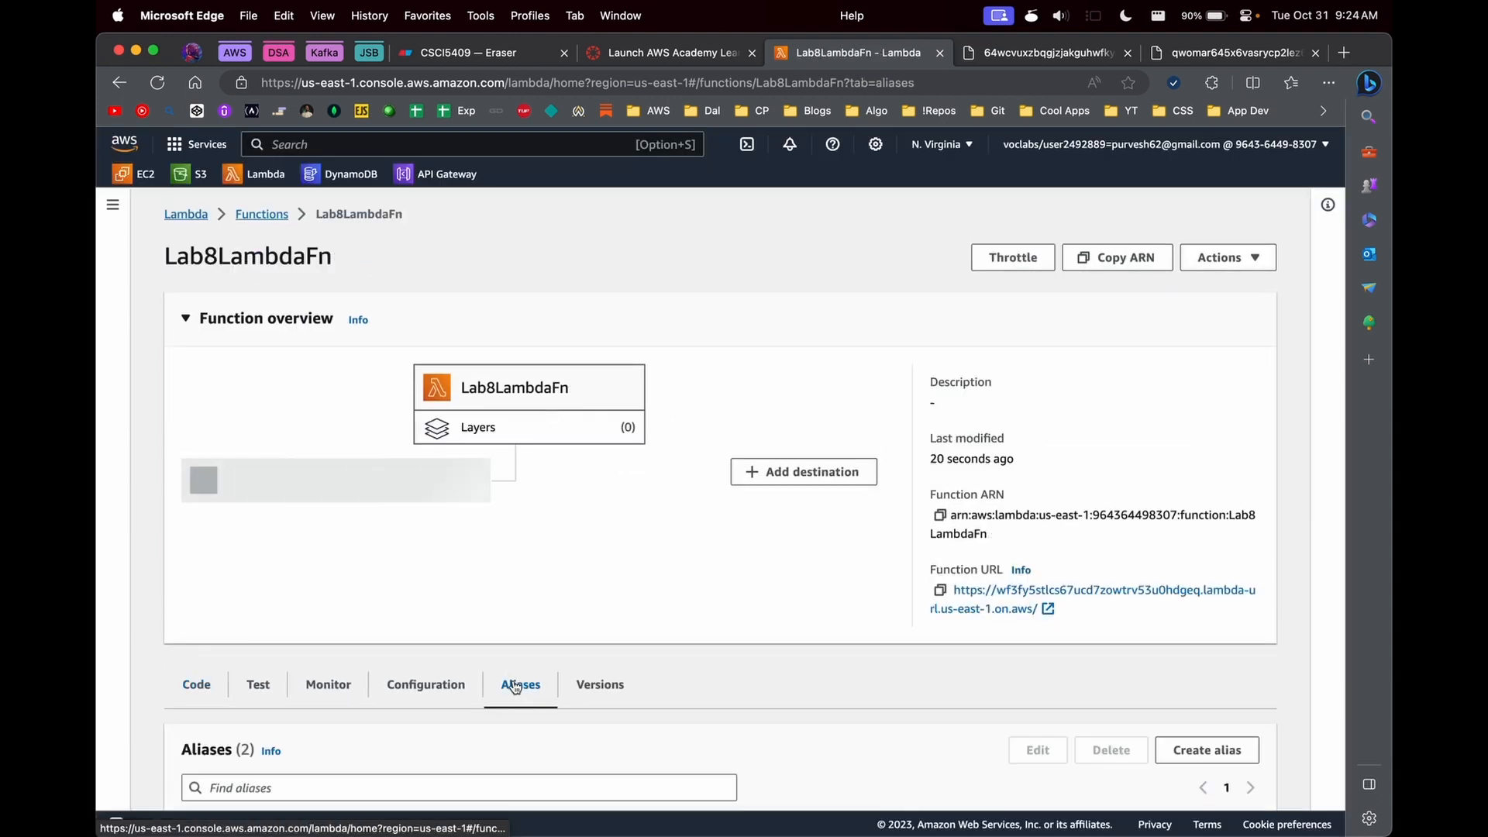
{"action": "scroll", "coordinate": [310, 697], "scroll_direction": "down", "scroll_amount": 3}
{"action": "left_click", "coordinate": [263, 753]}
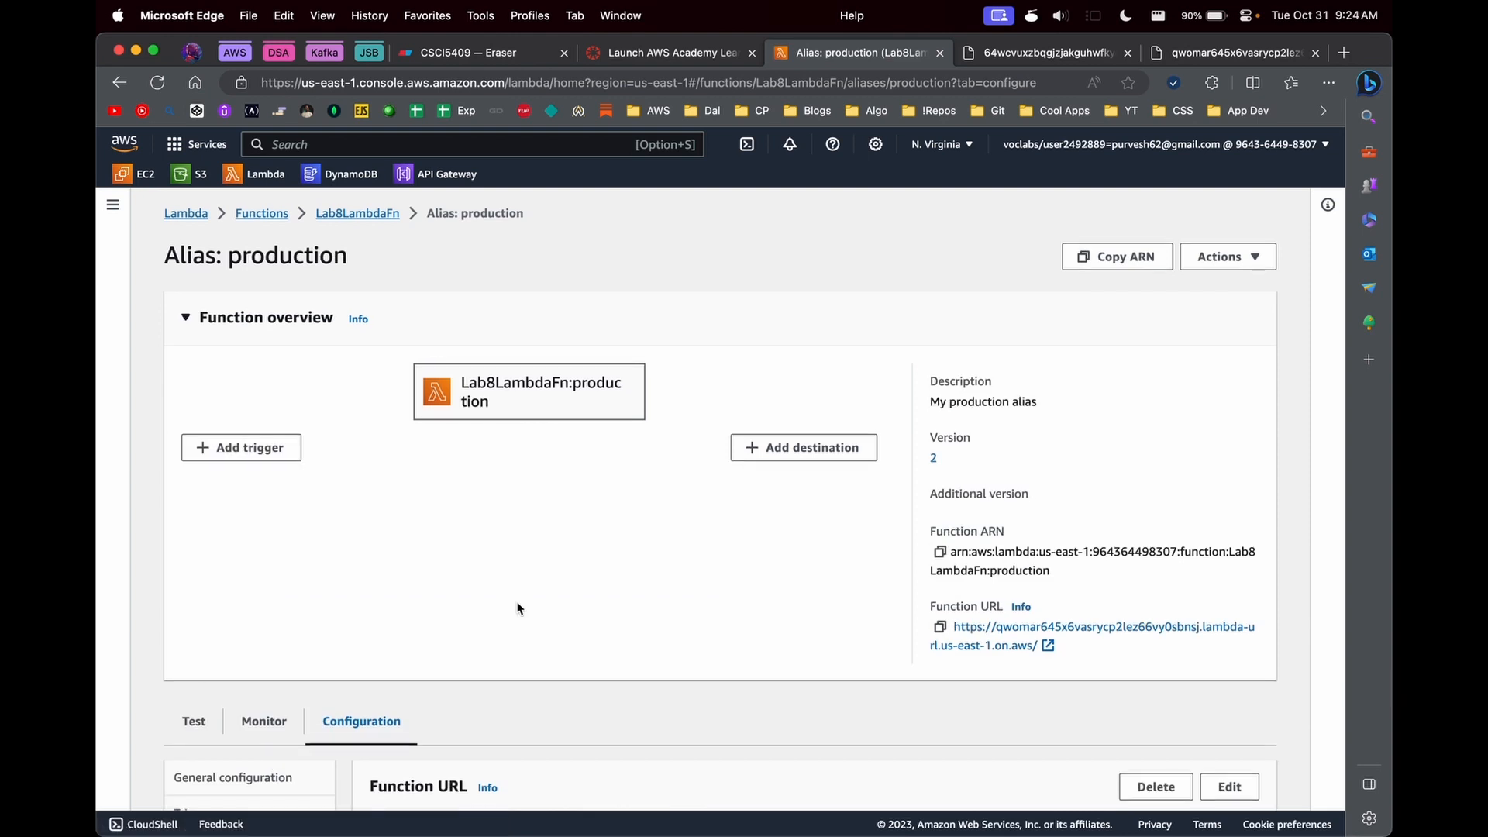
{"action": "scroll", "coordinate": [542, 620], "scroll_direction": "down", "scroll_amount": 3}
{"action": "scroll", "coordinate": [465, 620], "scroll_direction": "up", "scroll_amount": 5}
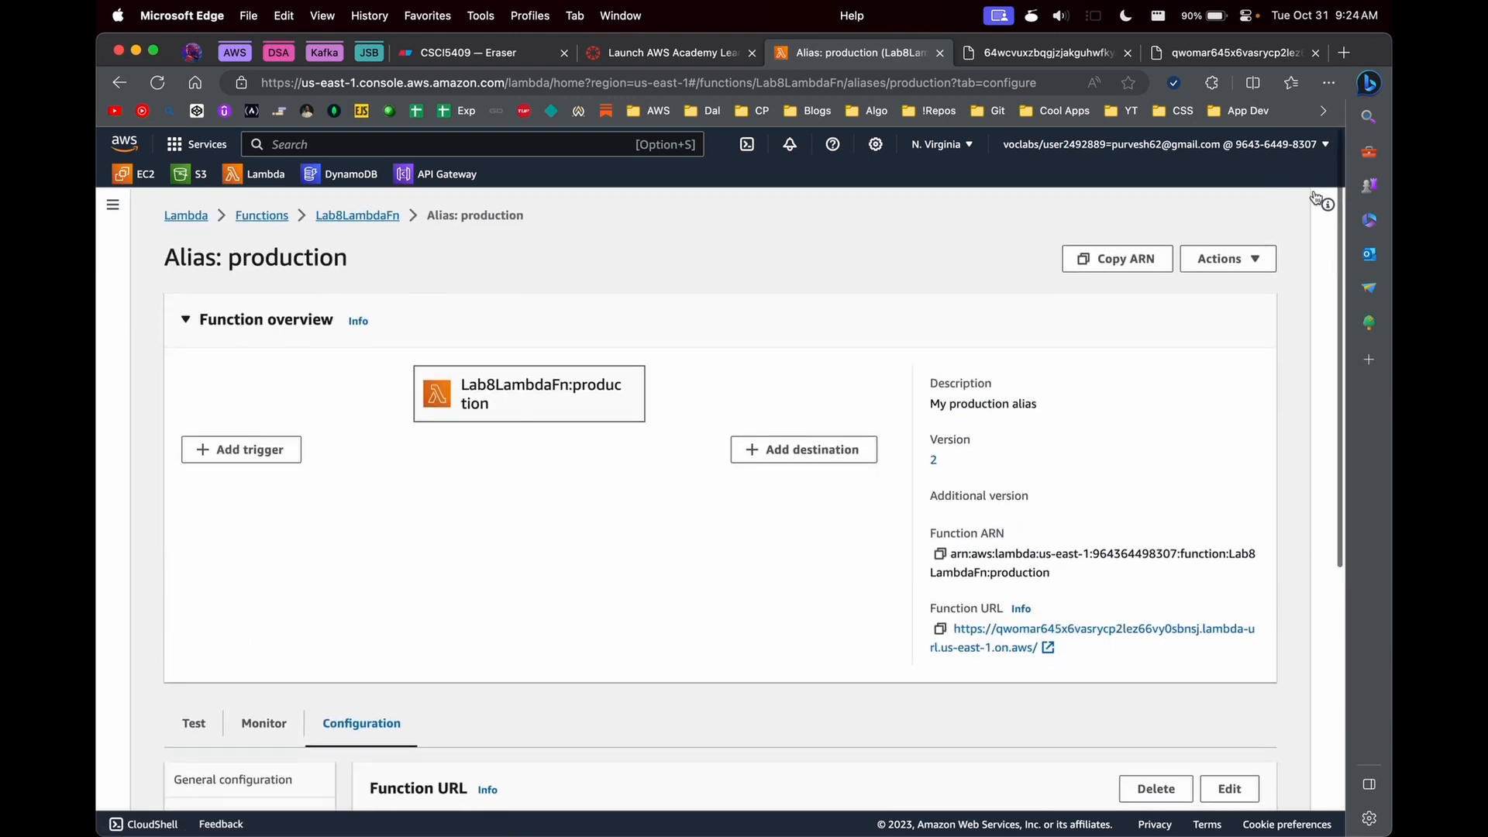
{"action": "left_click", "coordinate": [1225, 258]}
{"action": "scroll", "coordinate": [803, 409], "scroll_direction": "down", "scroll_amount": 3}
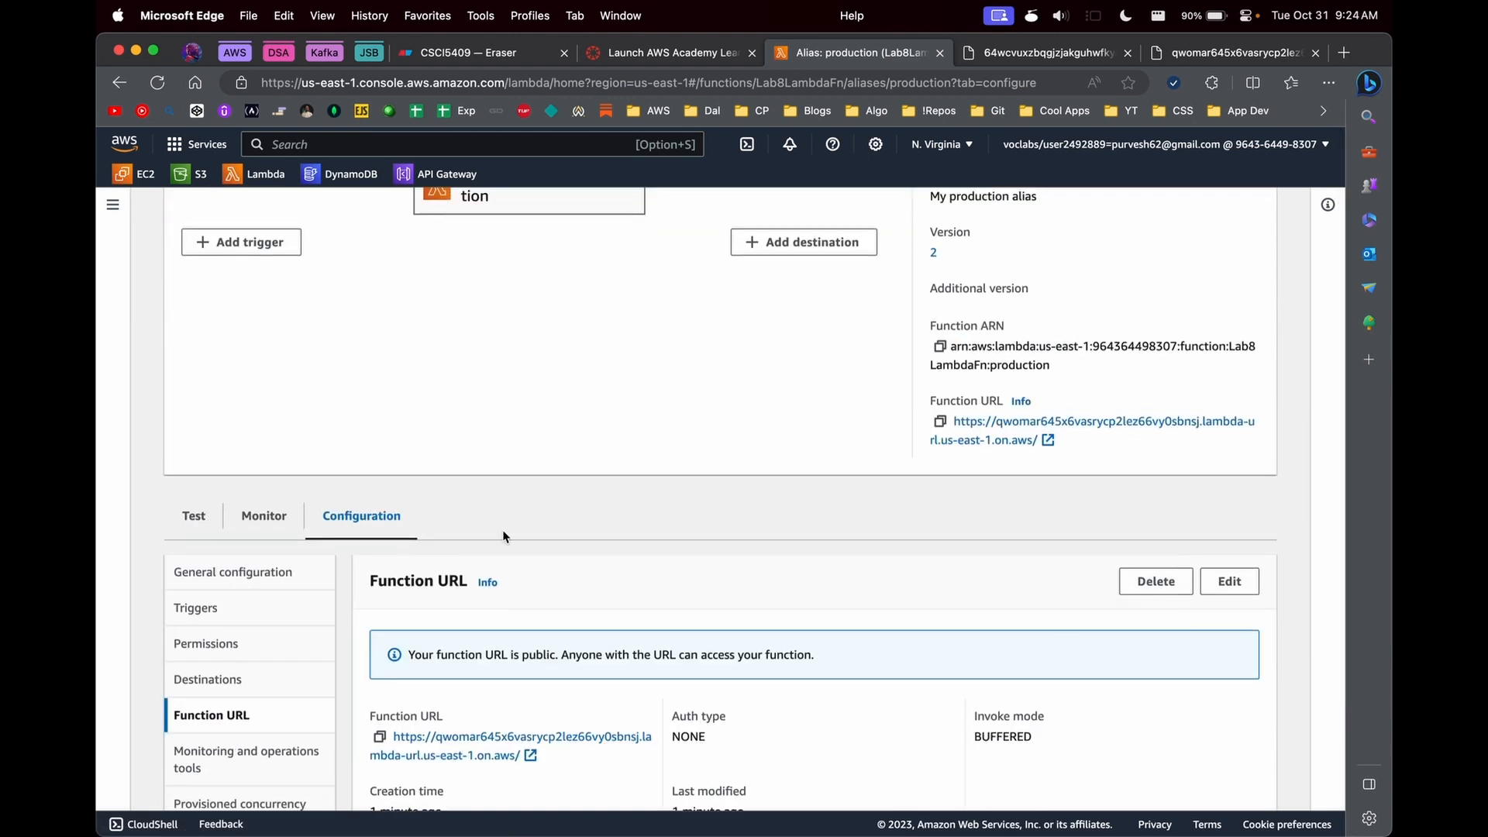
{"action": "scroll", "coordinate": [379, 254], "scroll_direction": "up", "scroll_amount": 3}
{"action": "left_click", "coordinate": [363, 218]}
{"action": "scroll", "coordinate": [588, 631], "scroll_direction": "down", "scroll_amount": 5}
{"action": "left_click", "coordinate": [511, 229]}
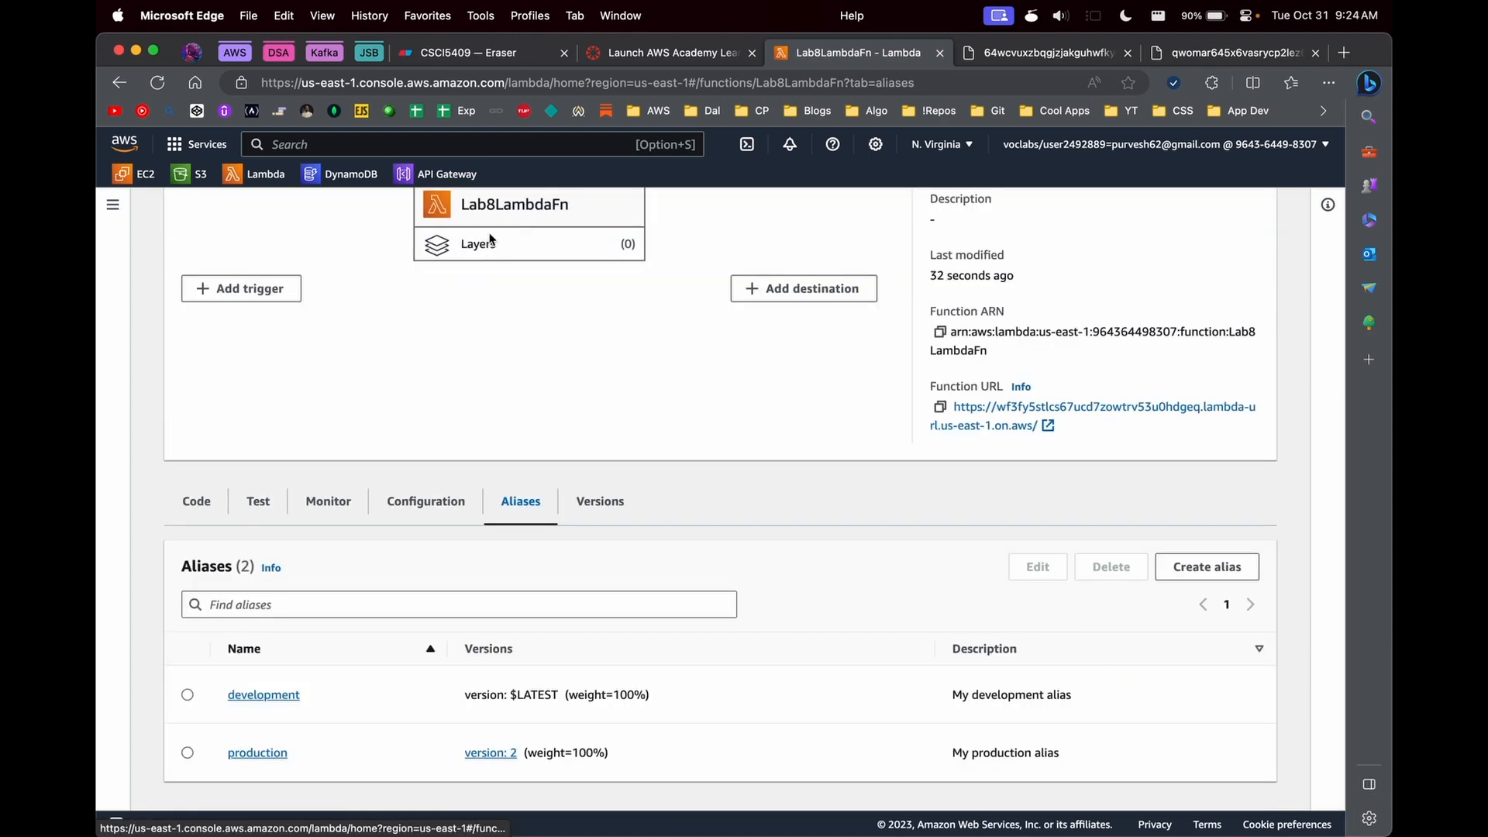
- Edit the production alias of Lab8LambdaFn and point it to version 3
{"action": "left_click", "coordinate": [188, 753]}
{"action": "left_click", "coordinate": [1038, 567]}
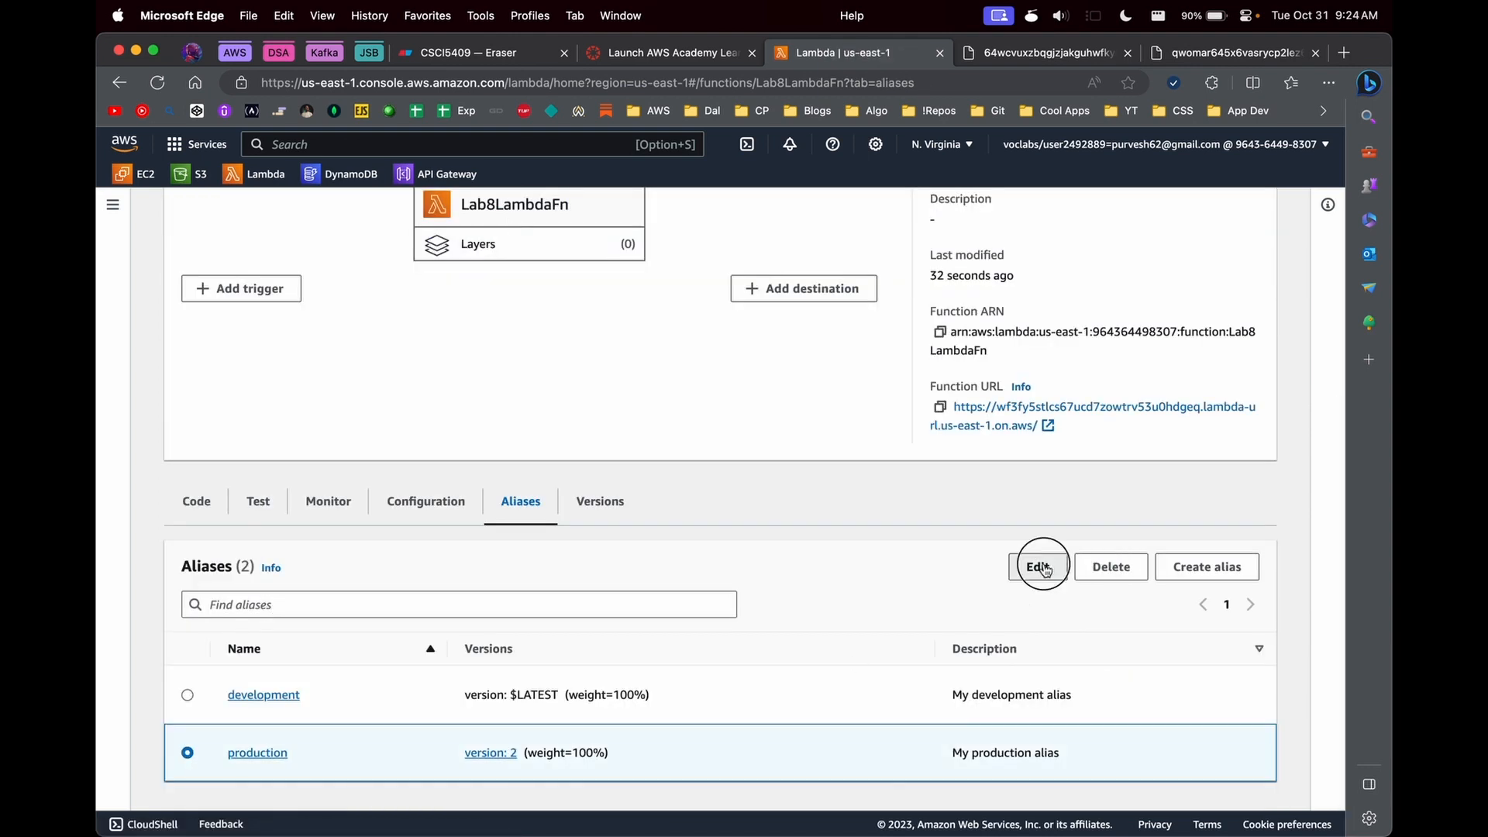
{"action": "left_click", "coordinate": [360, 459]}
{"action": "left_click", "coordinate": [217, 536]}
- Try a weighted alias for production with version 2 as the additional version at a weight of 50%
{"action": "left_click", "coordinate": [231, 515]}
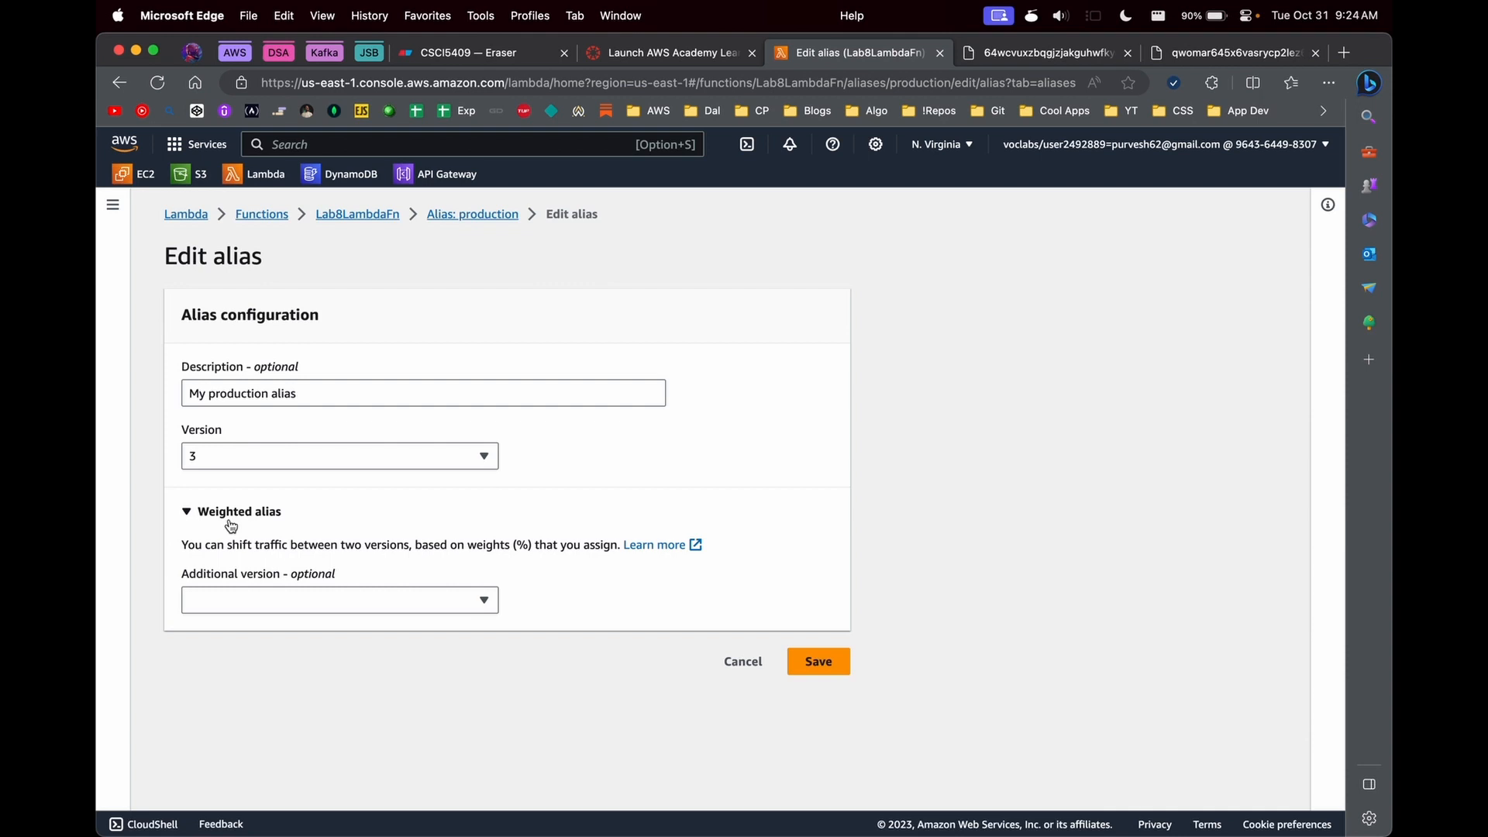
{"action": "left_click", "coordinate": [234, 601]}
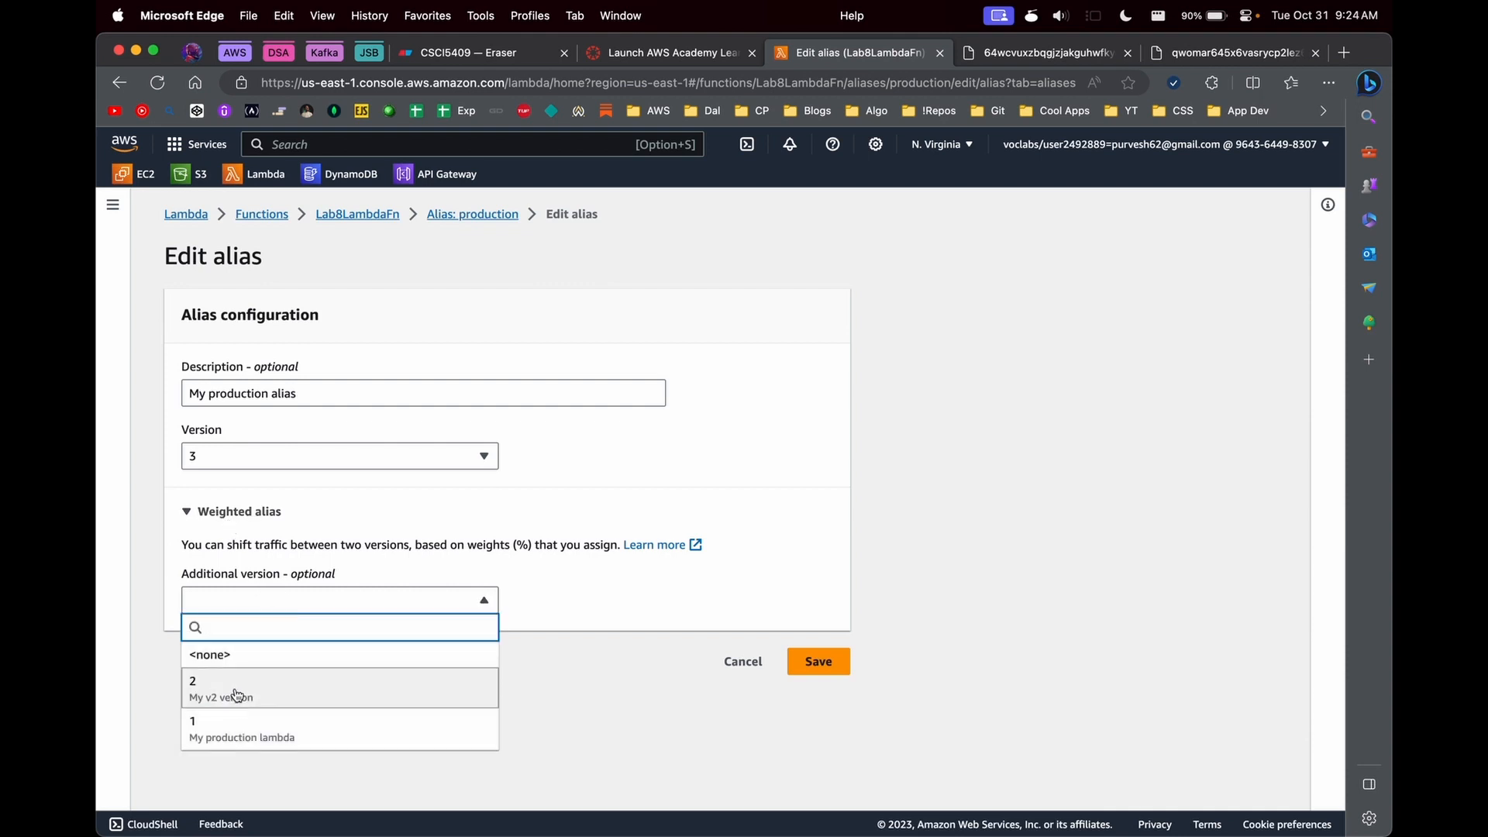
{"action": "left_click", "coordinate": [237, 695]}
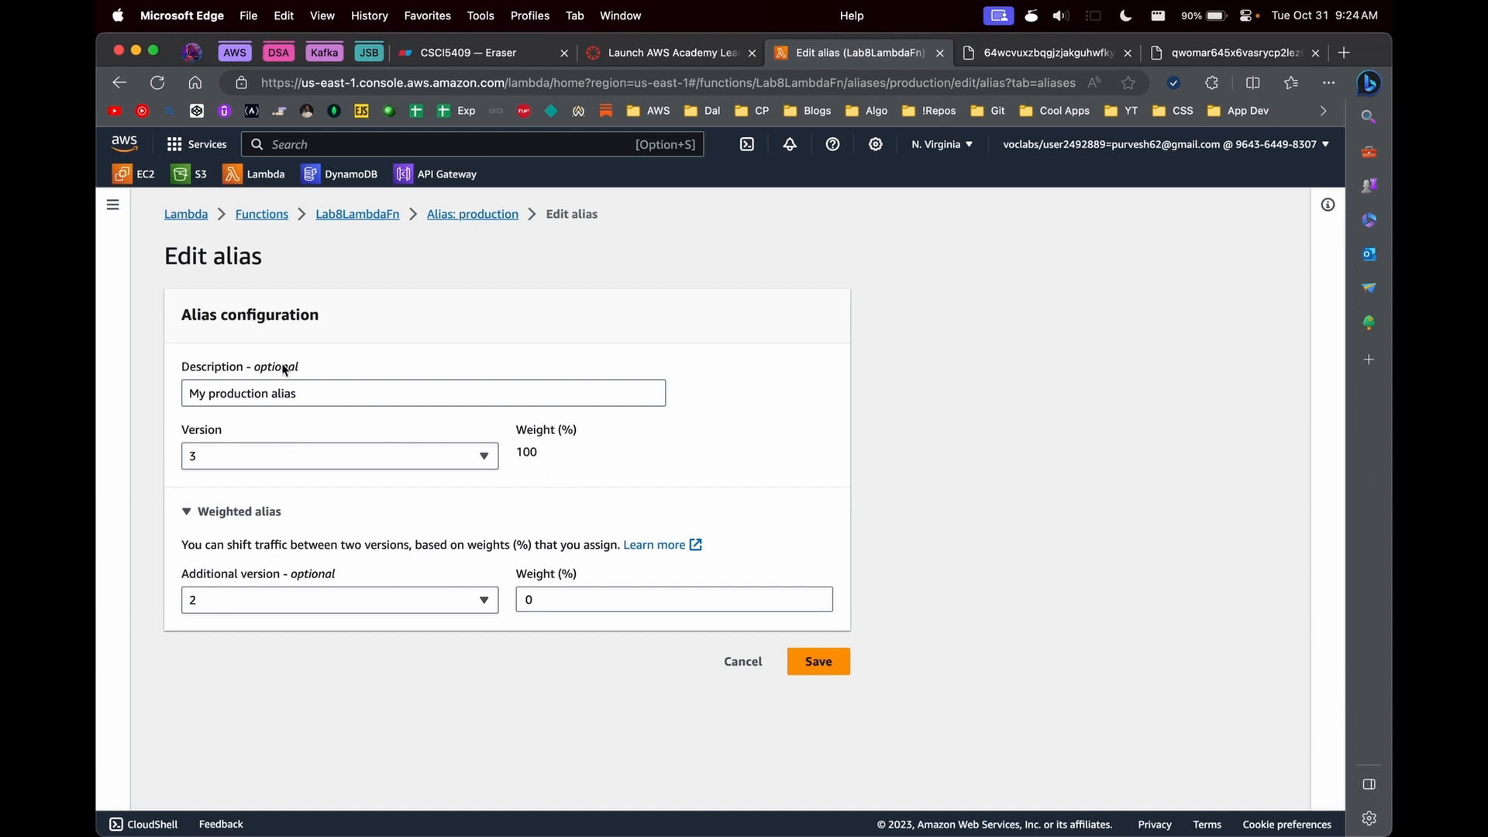
{"action": "left_click", "coordinate": [568, 608]}
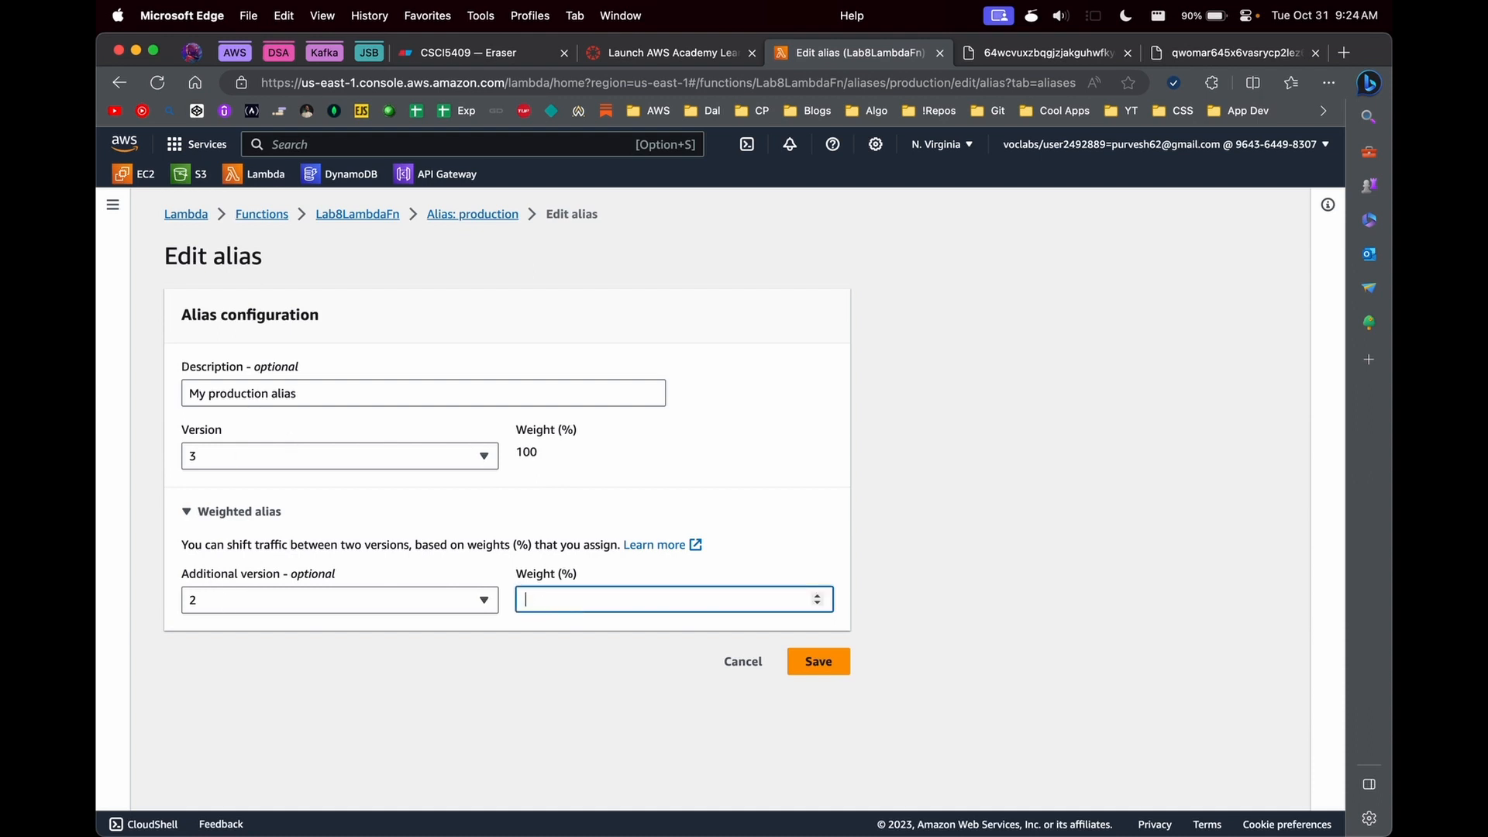
{"action": "type", "text": "50"}
- Set the production alias's additional version to none and save the alias
{"action": "left_click", "coordinate": [414, 600]}
{"action": "left_click", "coordinate": [400, 656]}
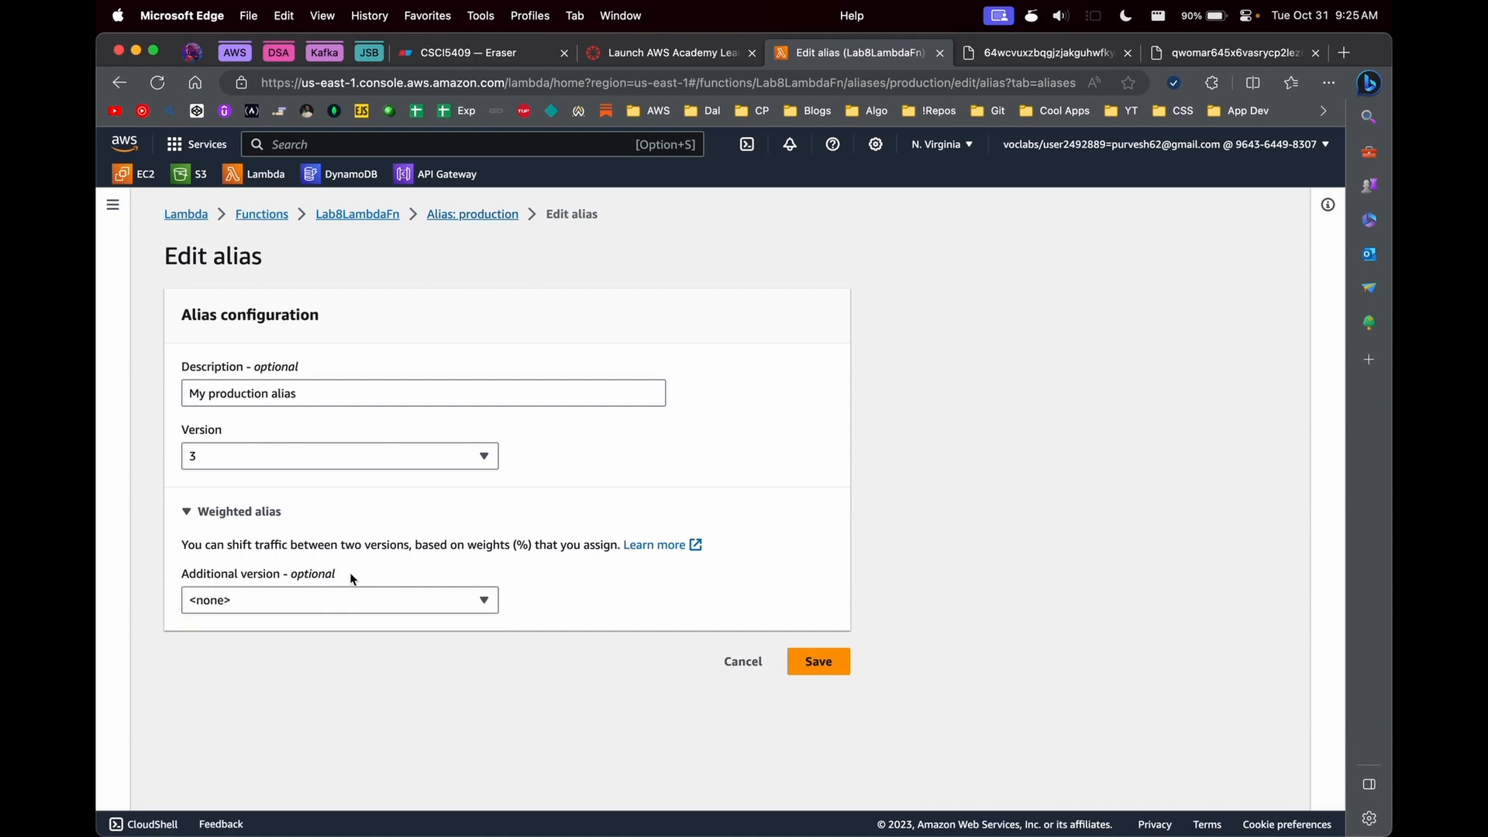
{"action": "left_click", "coordinate": [789, 659]}
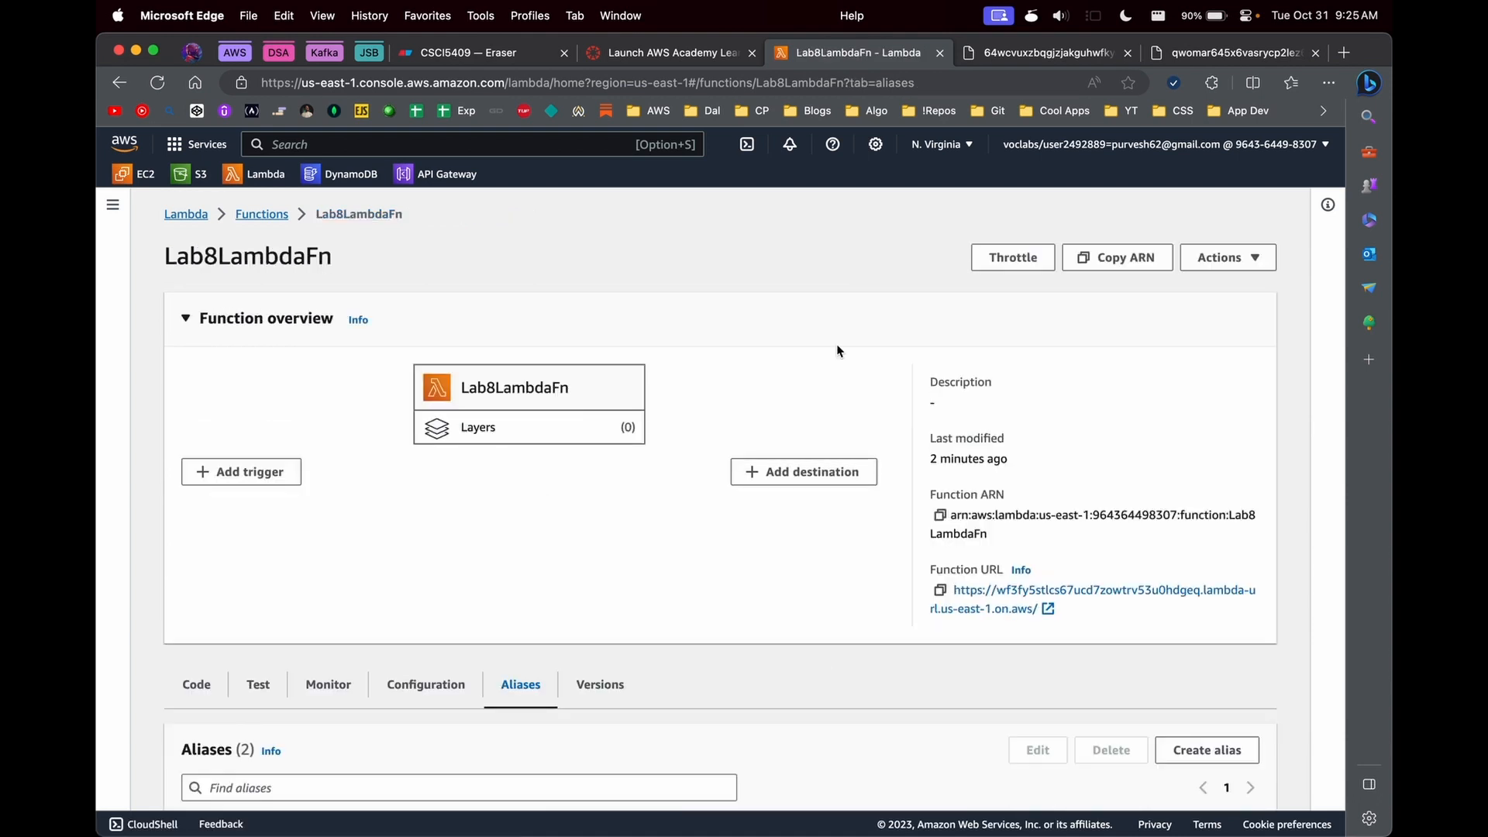
- Reload the rightmost open function URL page to check its response, and close both function URL tabs
{"action": "left_click", "coordinate": [1207, 52]}
{"action": "key", "text": "super+r"}
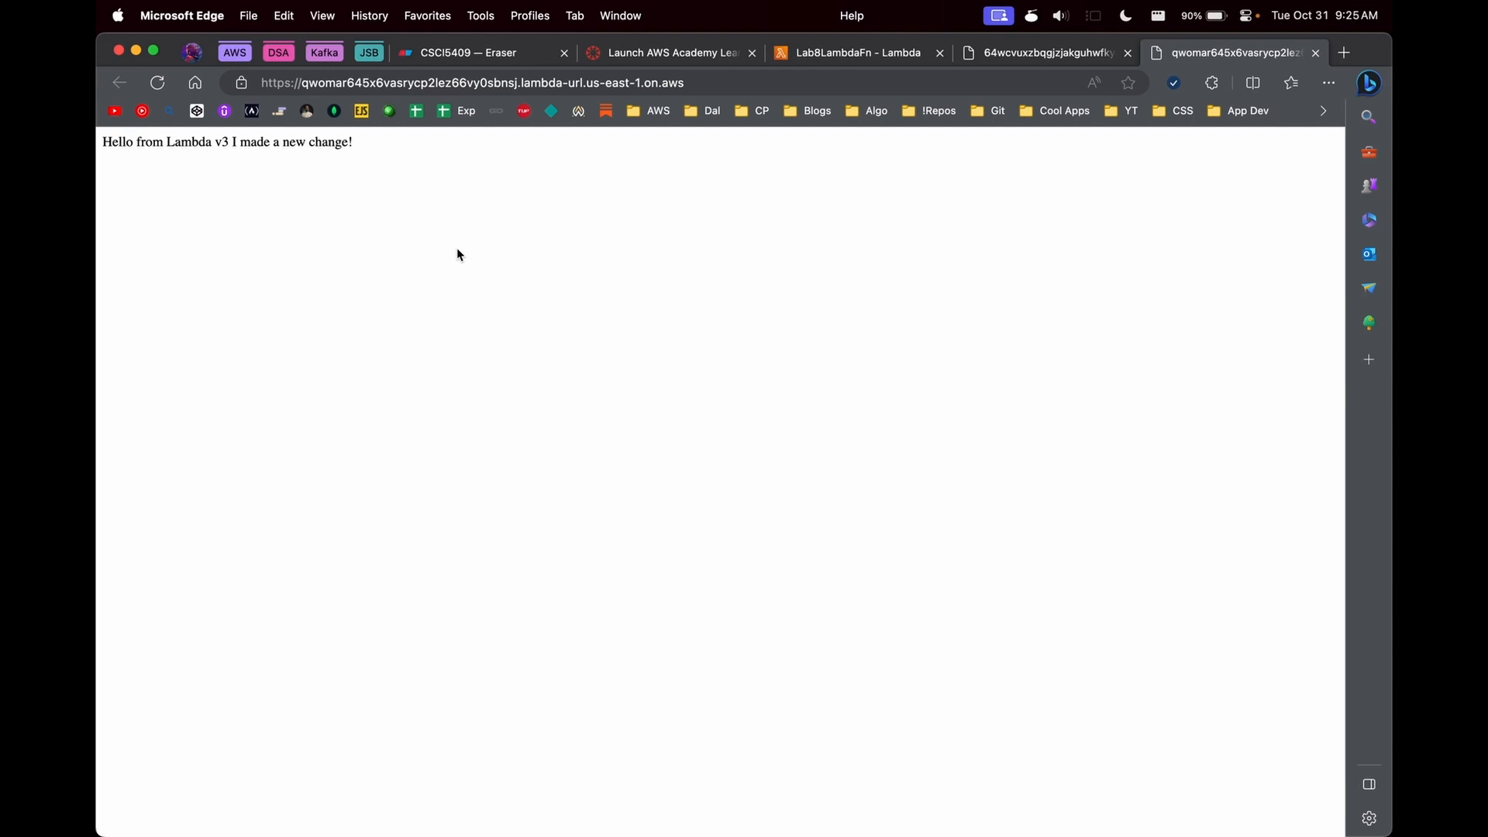
{"action": "key", "text": "super+w"}
{"action": "key", "text": "super+w"}
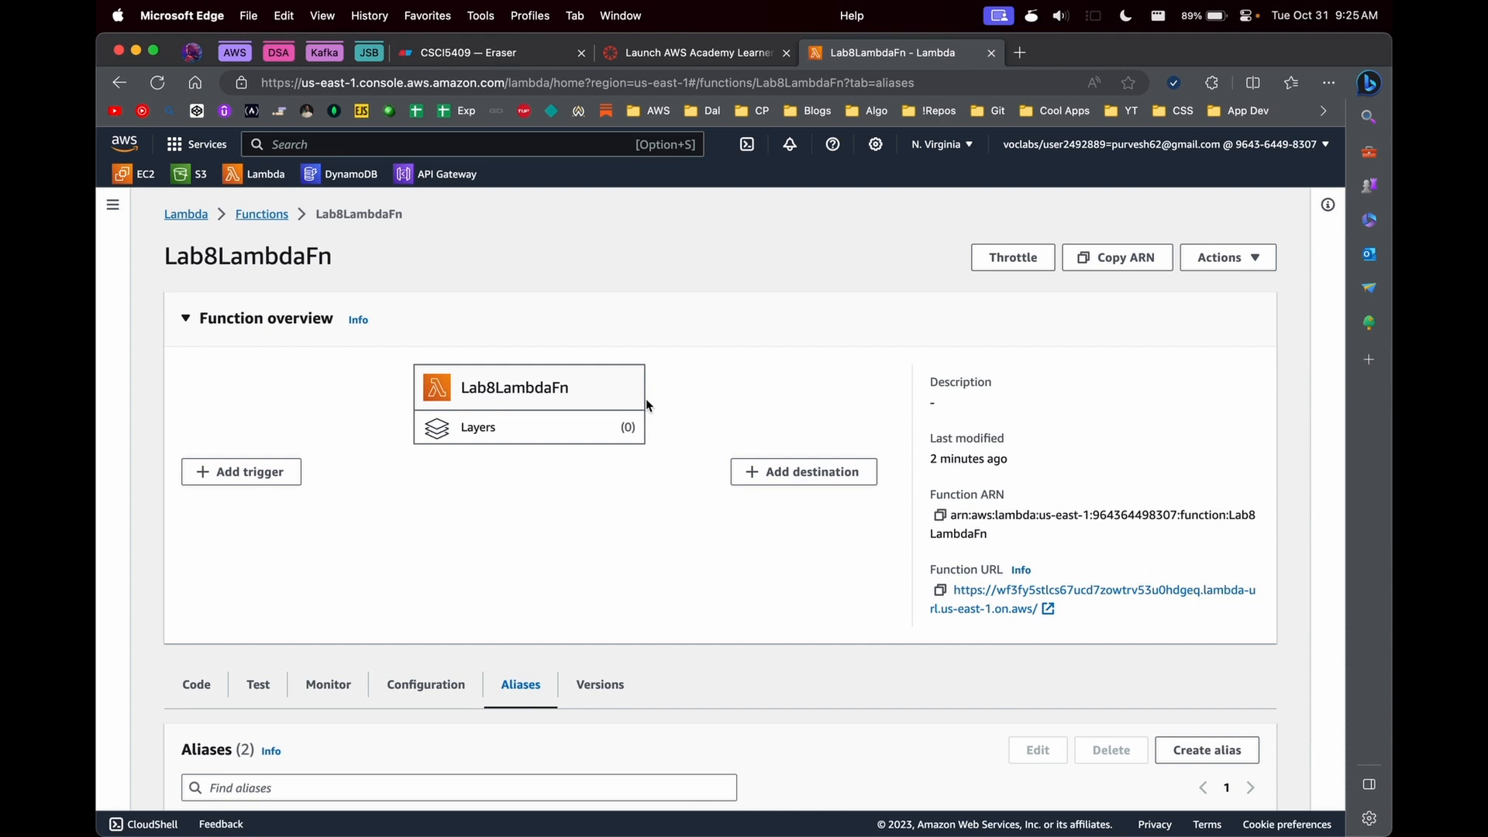
- Review which versions the development and production aliases point to in the function's alias list
{"action": "scroll", "coordinate": [646, 404], "scroll_direction": "down", "scroll_amount": 3}
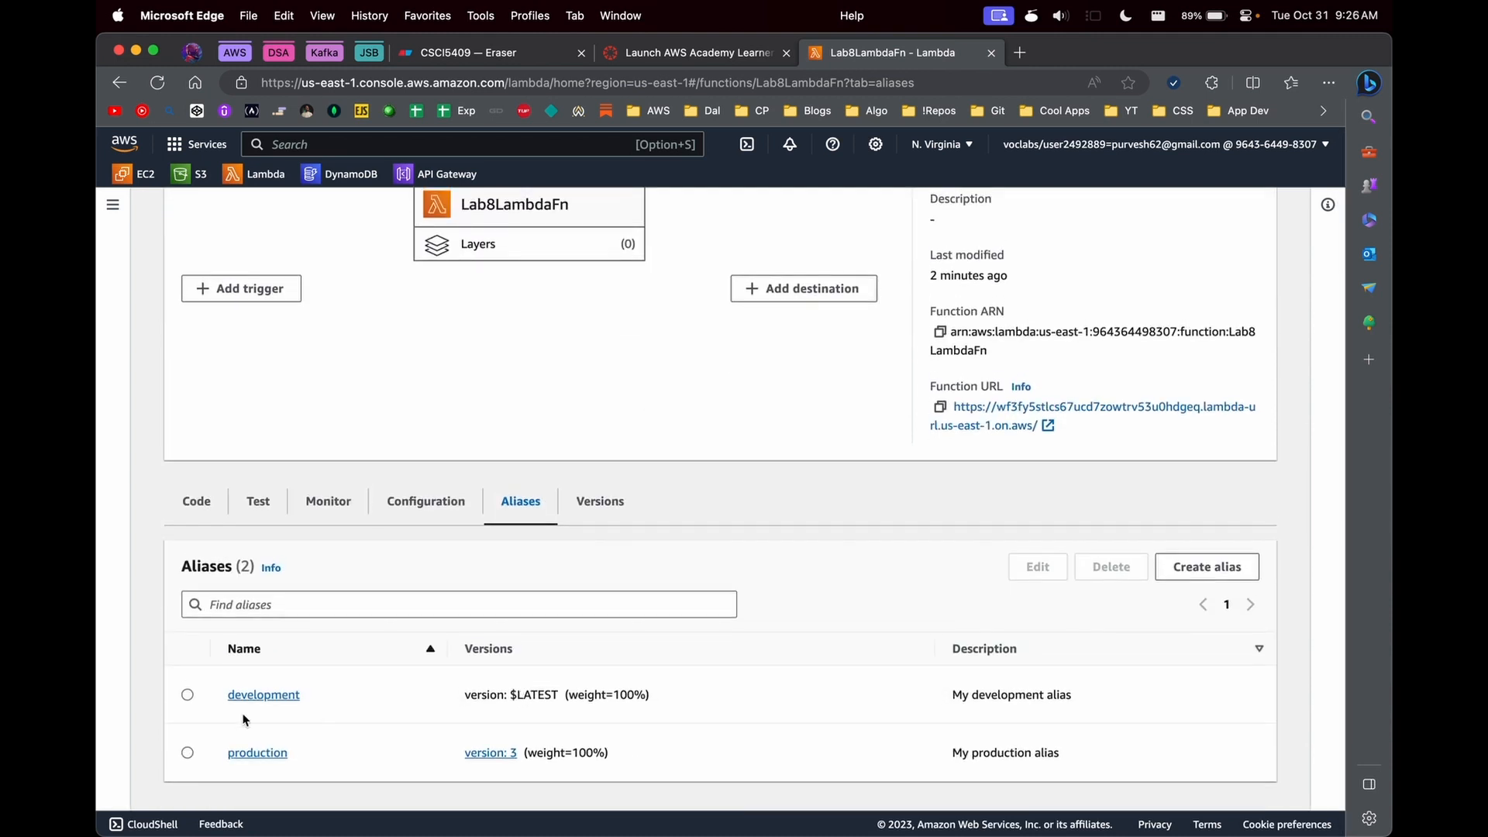
{"action": "left_click_drag", "start_coordinate": [318, 695], "coordinate": [225, 694]}
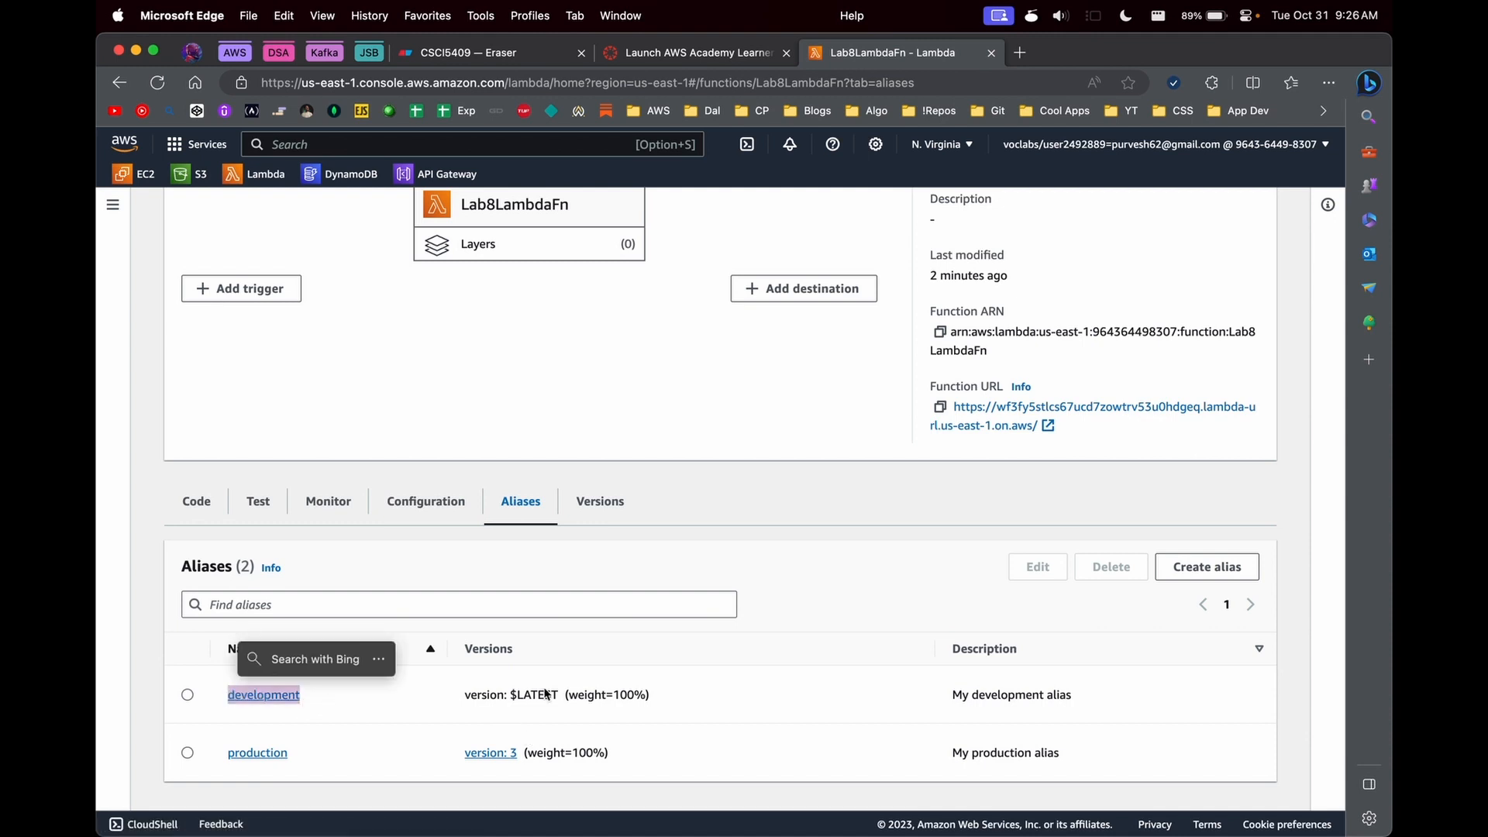
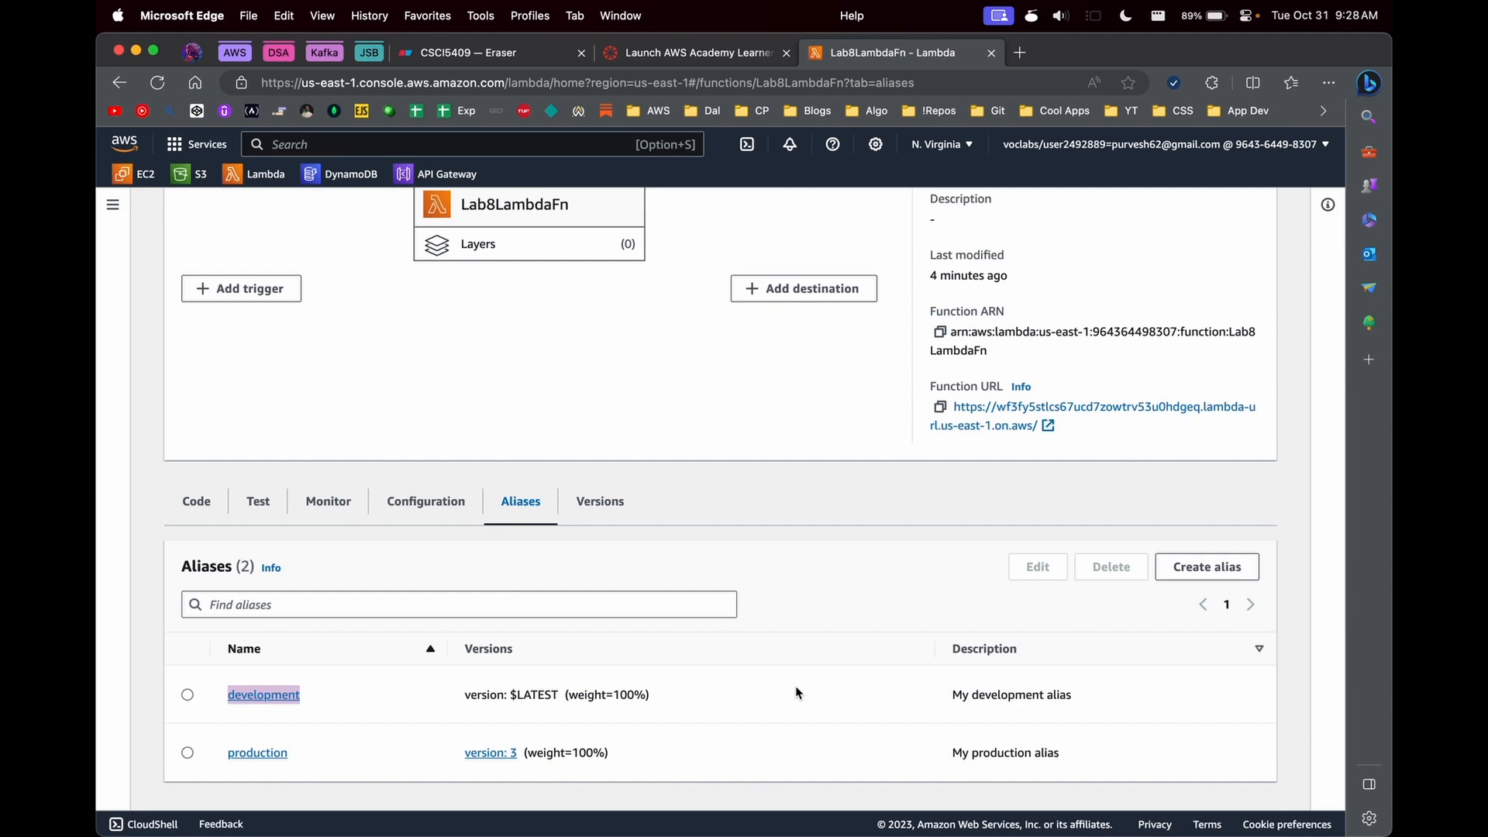
- Examine the CloudWatch metrics of Lab8LambdaFn, such as invocations, duration and error count, in the function's monitoring view
{"action": "left_click", "coordinate": [403, 505]}
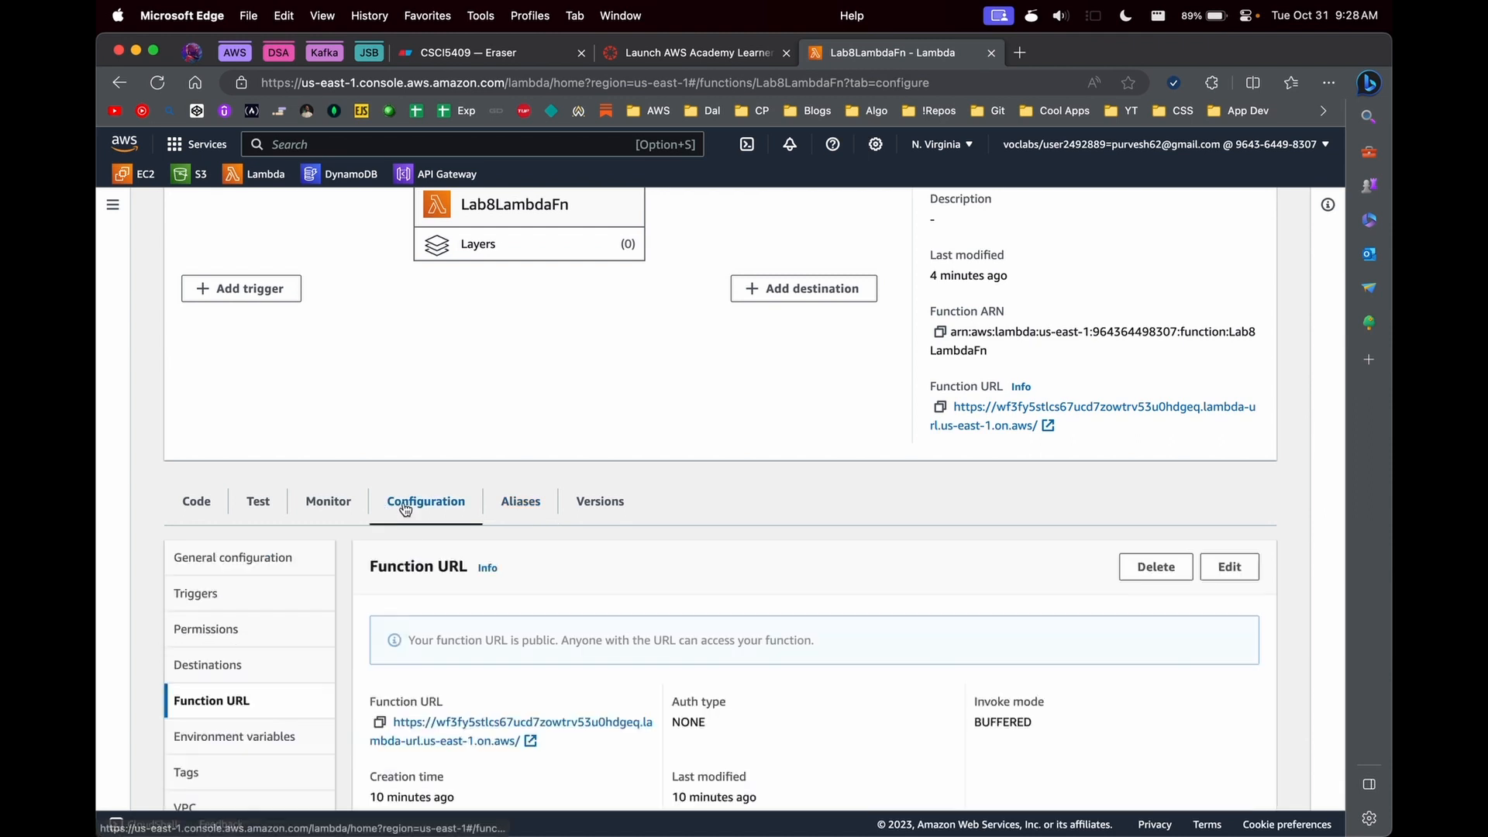
{"action": "scroll", "coordinate": [379, 465], "scroll_direction": "down", "scroll_amount": 3}
{"action": "left_click", "coordinate": [326, 333]}
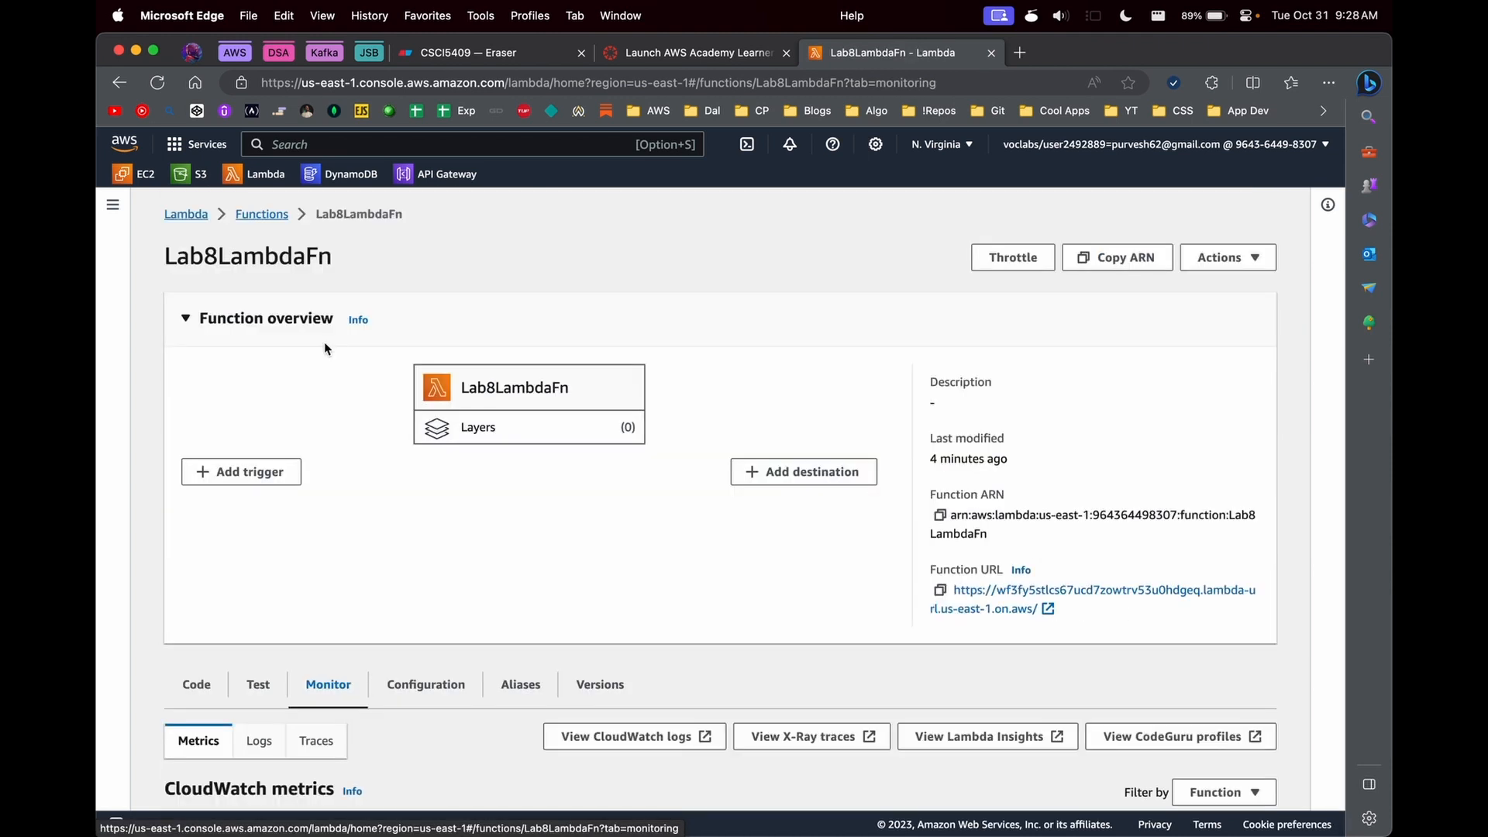
{"action": "scroll", "coordinate": [486, 621], "scroll_direction": "down", "scroll_amount": 4}
{"action": "scroll", "coordinate": [452, 523], "scroll_direction": "down", "scroll_amount": 3}
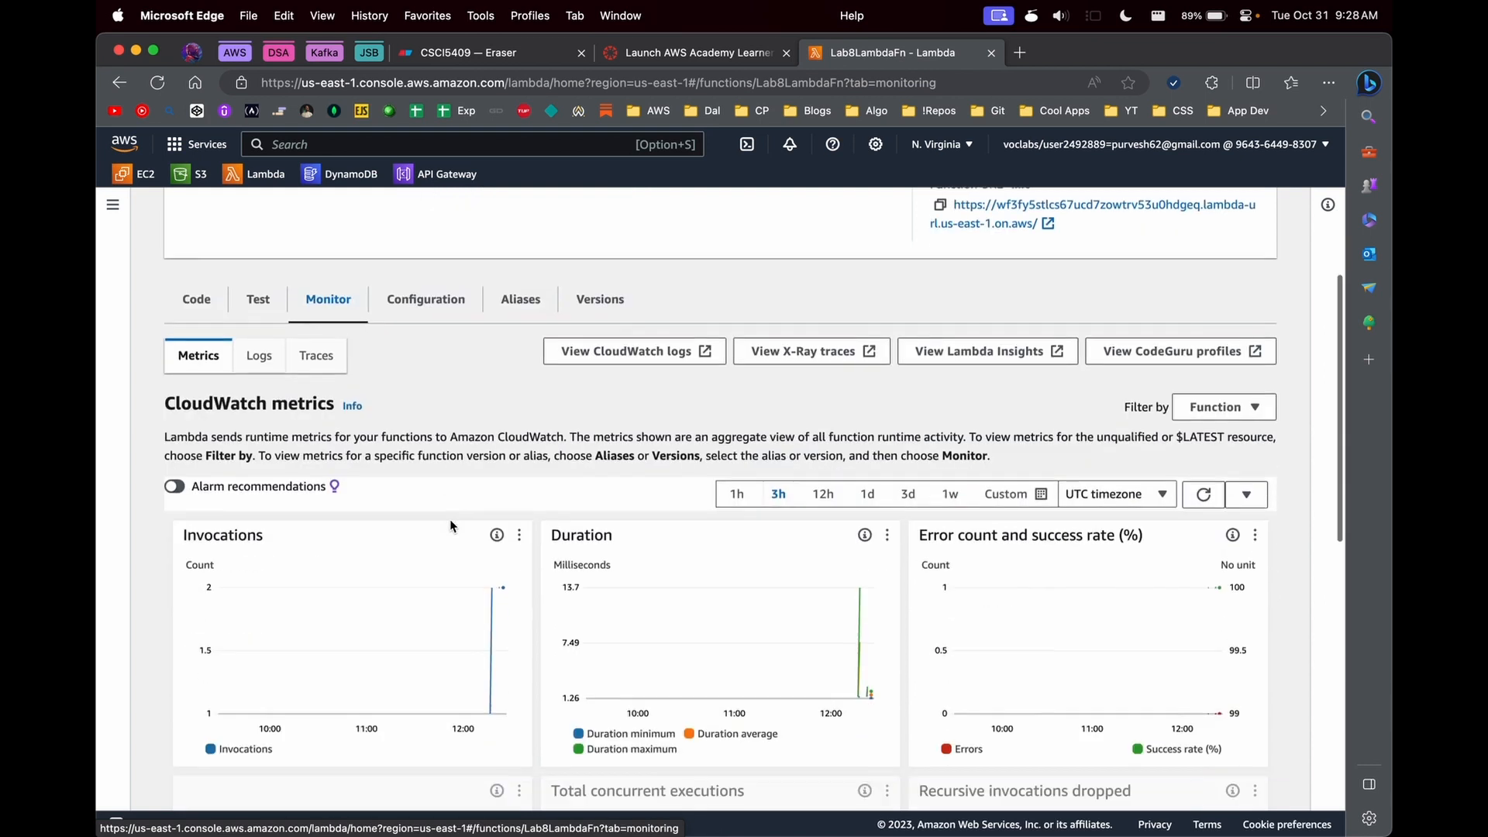
{"action": "scroll", "coordinate": [420, 362], "scroll_direction": "up", "scroll_amount": 2}
{"action": "scroll", "coordinate": [419, 361], "scroll_direction": "up", "scroll_amount": 4}
{"action": "left_click", "coordinate": [197, 681]}
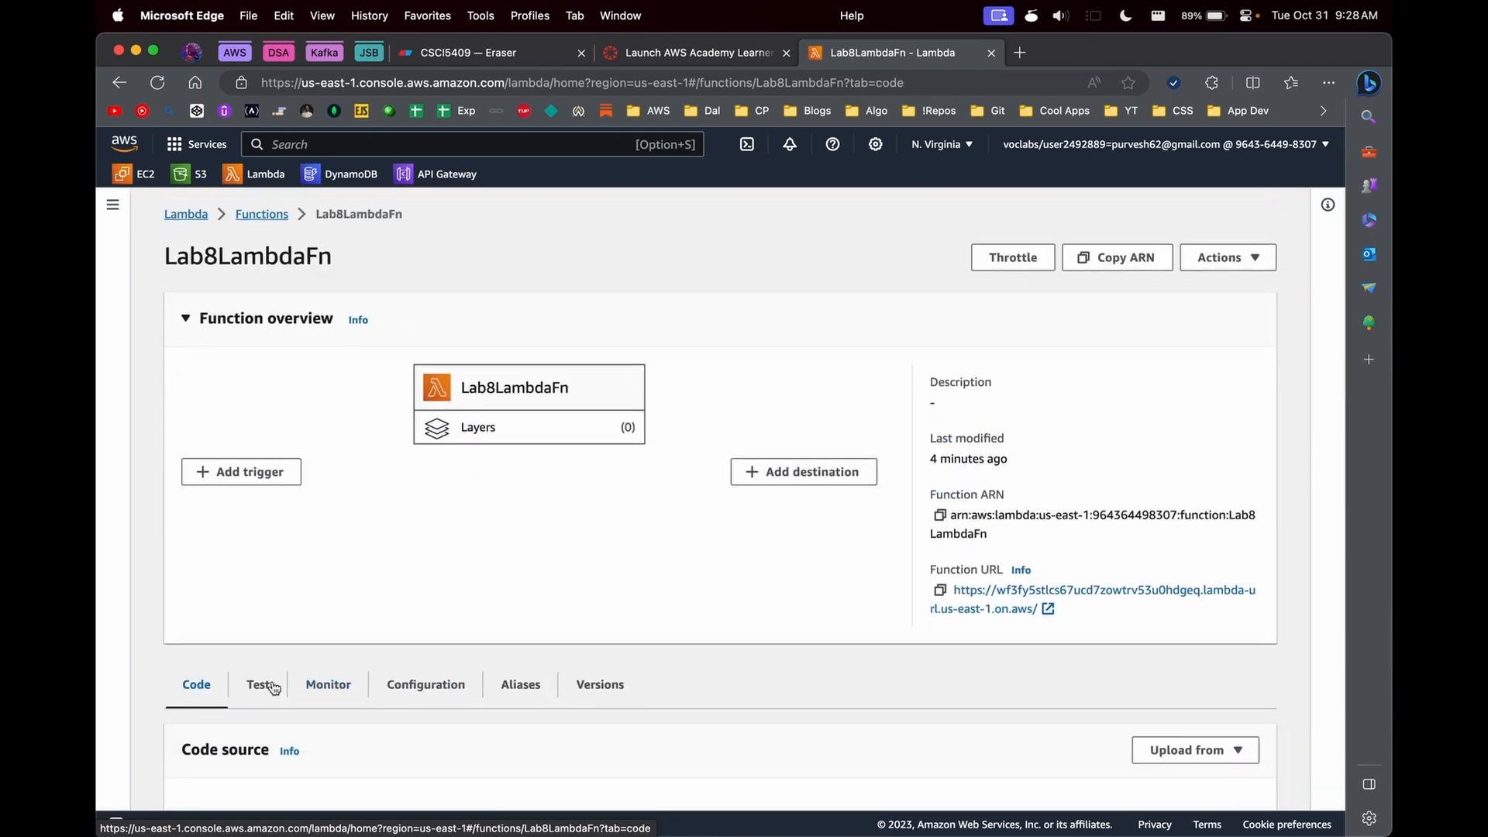
{"action": "scroll", "coordinate": [603, 504], "scroll_direction": "down", "scroll_amount": 4}
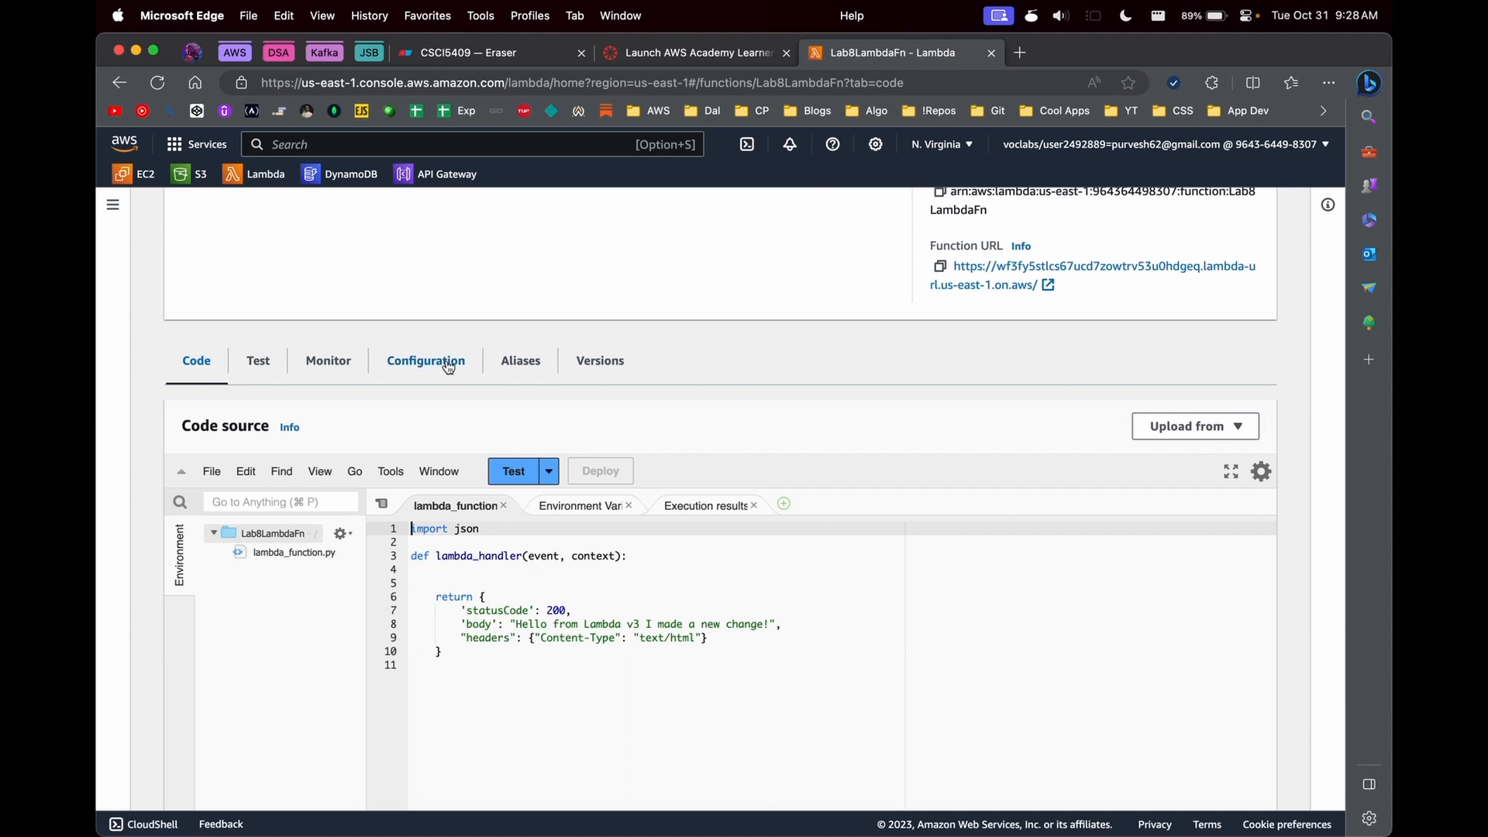
{"action": "left_click", "coordinate": [322, 359]}
{"action": "scroll", "coordinate": [407, 583], "scroll_direction": "down", "scroll_amount": 2}
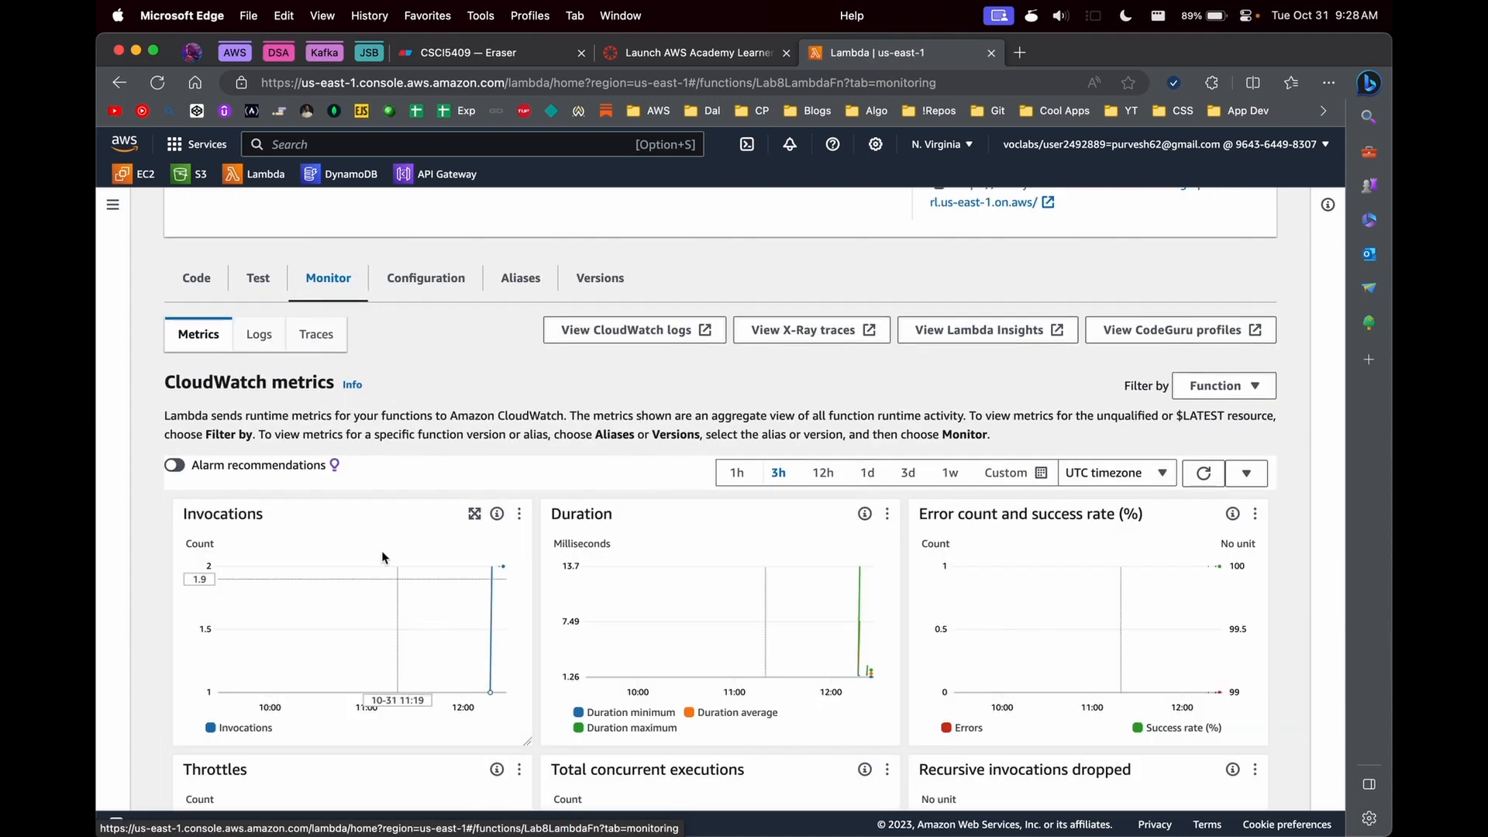
{"action": "scroll", "coordinate": [392, 352], "scroll_direction": "up", "scroll_amount": 2}
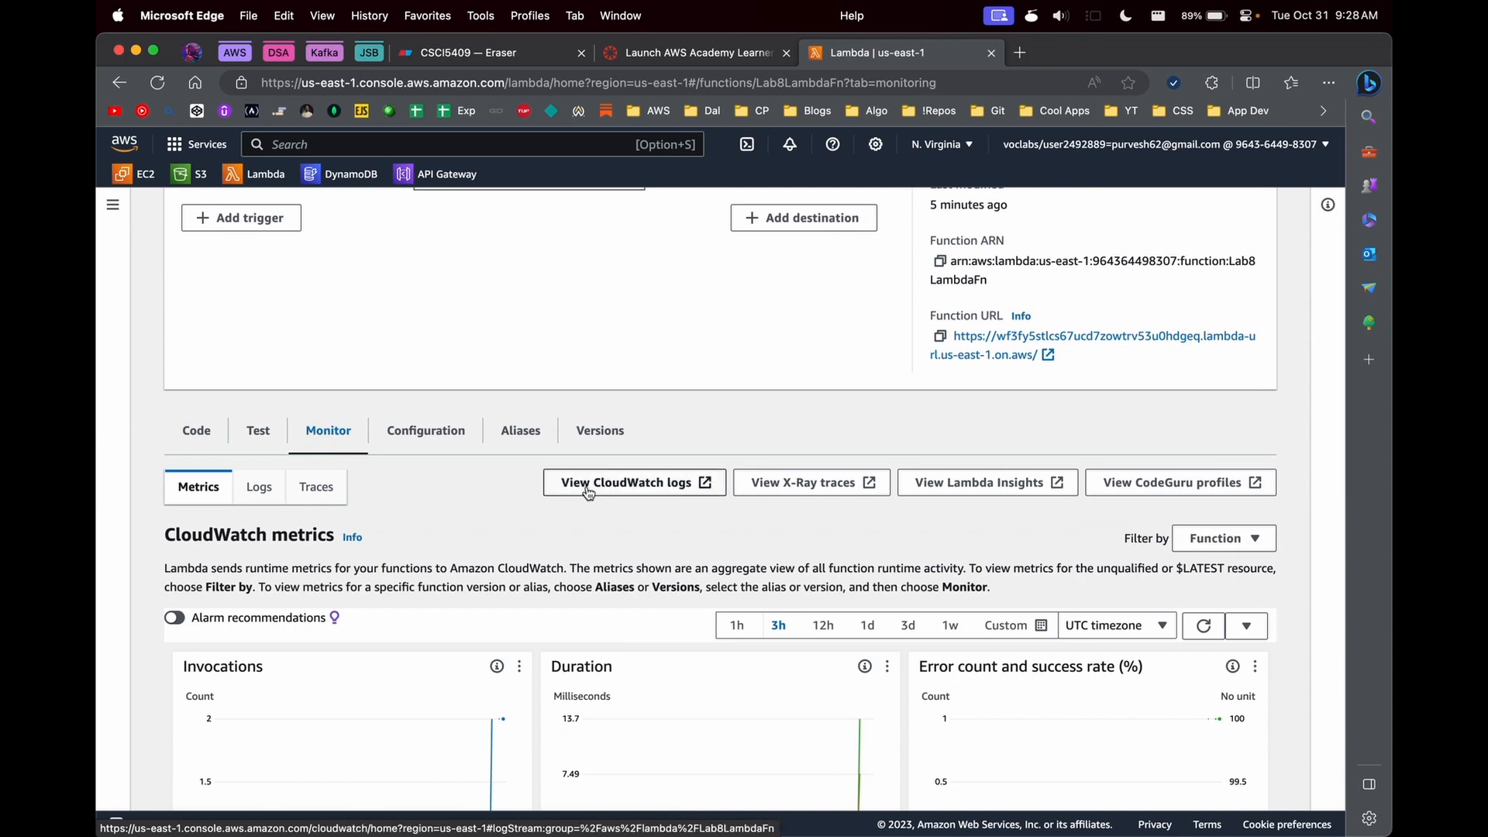
- Open the function's CloudWatch log group and view the log events of the version 3 log stream
{"action": "left_click", "coordinate": [637, 490]}
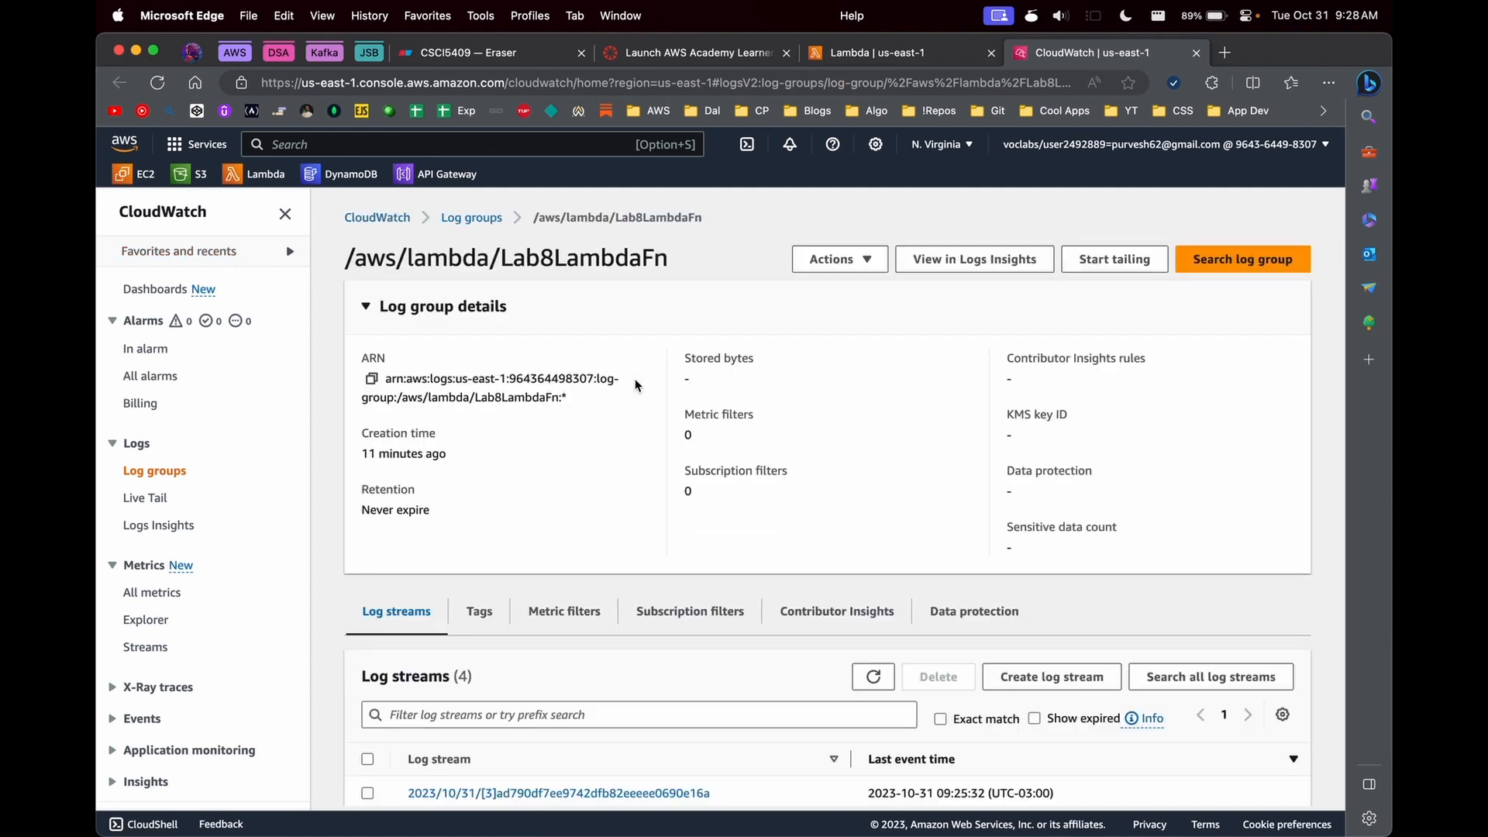
{"action": "scroll", "coordinate": [635, 385], "scroll_direction": "down", "scroll_amount": 3}
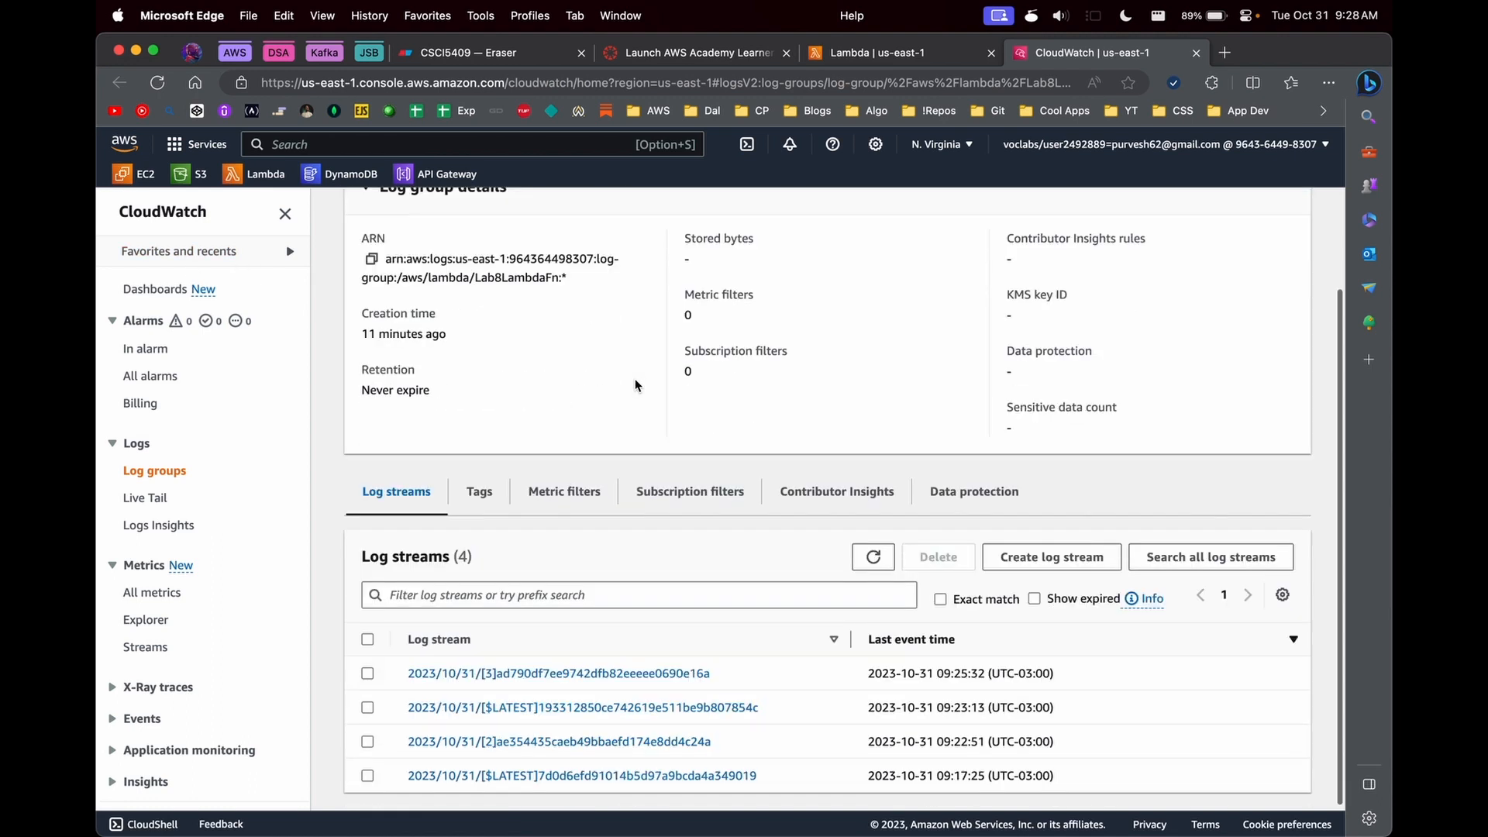
{"action": "scroll", "coordinate": [388, 411], "scroll_direction": "up", "scroll_amount": 3}
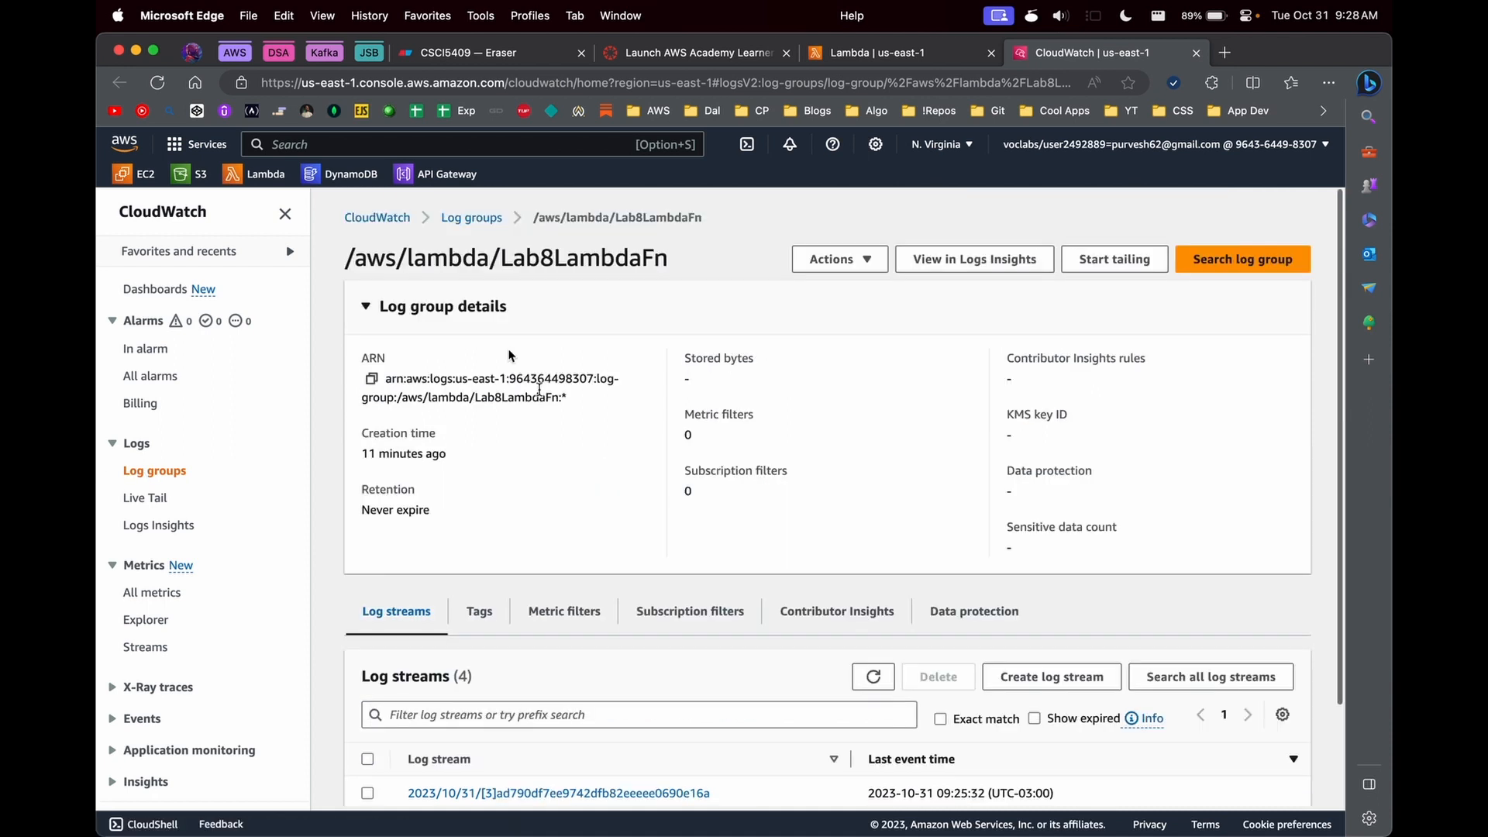
{"action": "scroll", "coordinate": [607, 481], "scroll_direction": "down", "scroll_amount": 3}
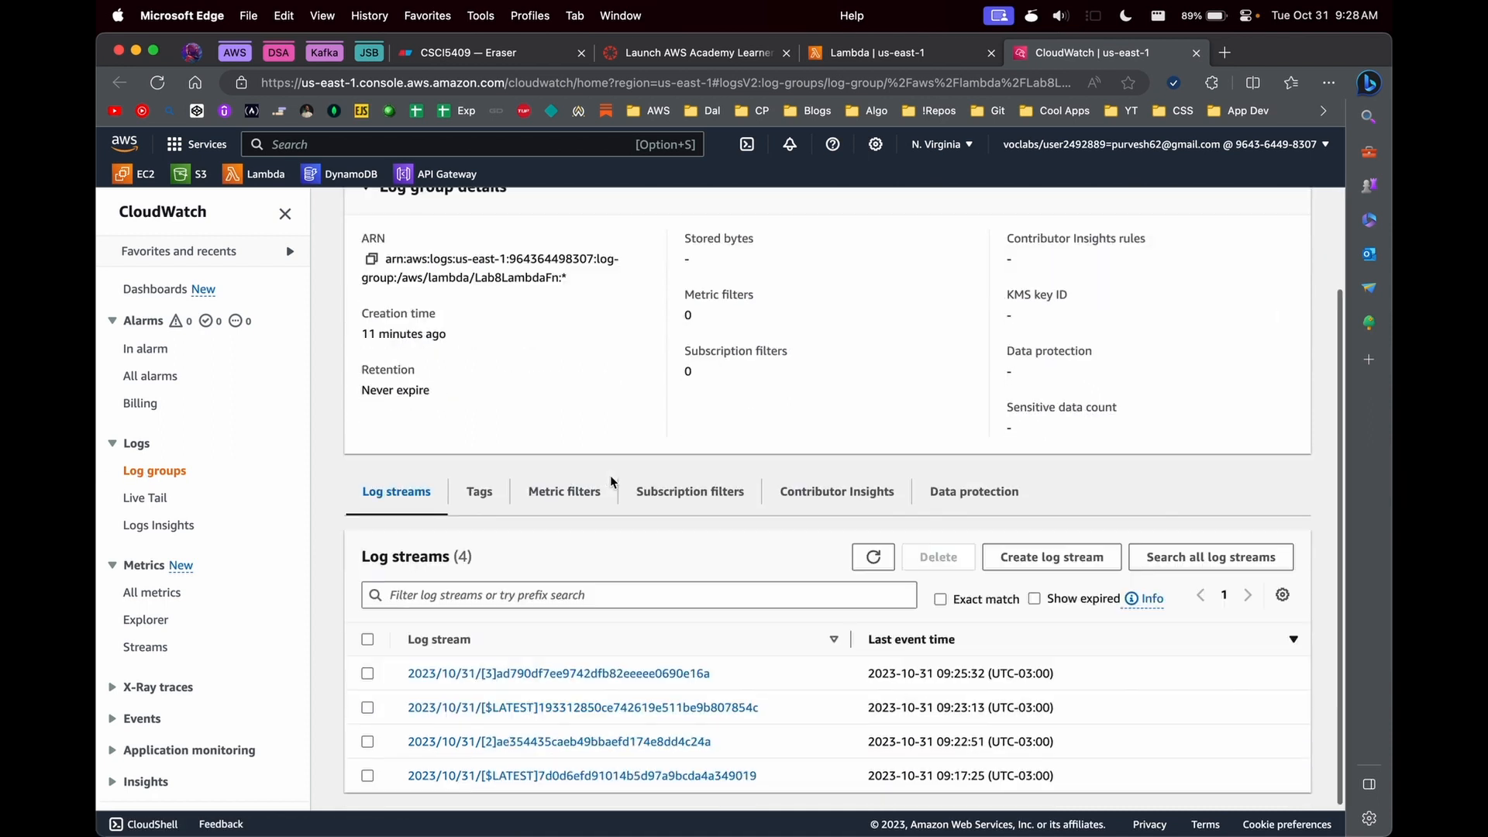
{"action": "left_click", "coordinate": [491, 676]}
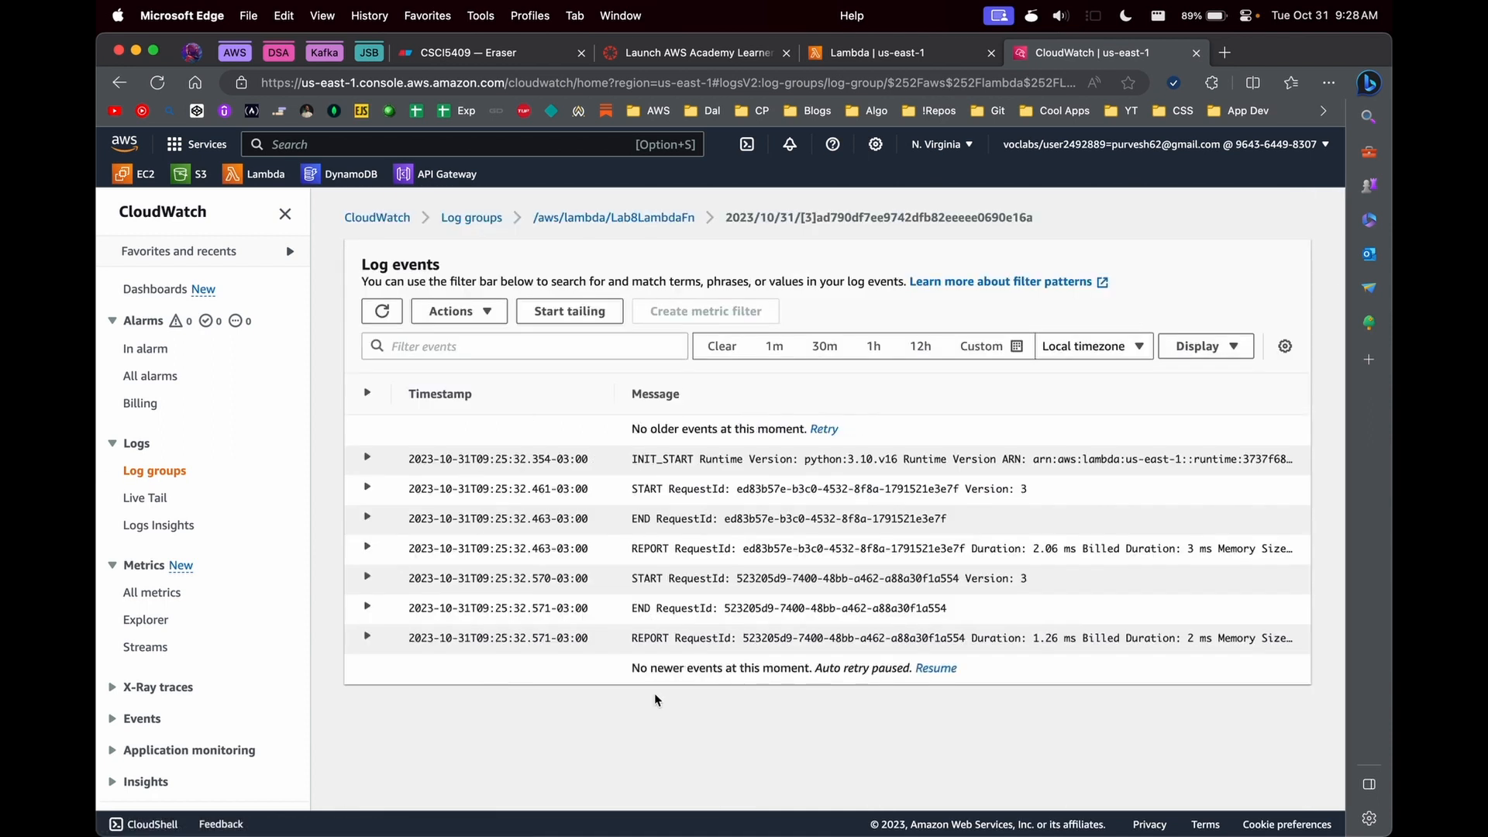
- Return briefly to the function's code, and examine the list of log streams in the /aws/lambda/Lab8LambdaFn log group
{"action": "left_click", "coordinate": [853, 56]}
{"action": "scroll", "coordinate": [487, 422], "scroll_direction": "up", "scroll_amount": 5}
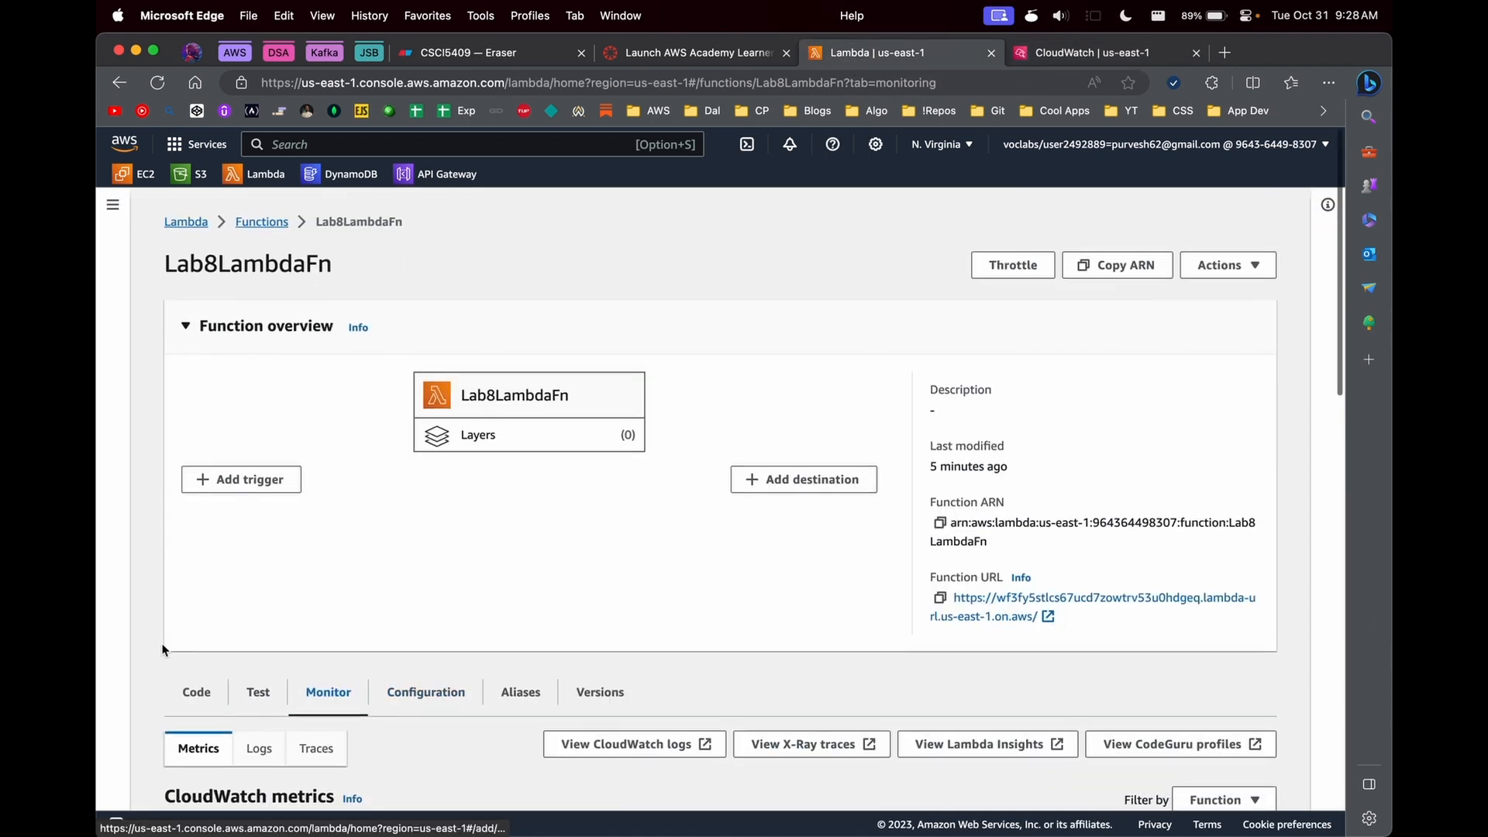
{"action": "left_click", "coordinate": [196, 688]}
{"action": "scroll", "coordinate": [1027, 147], "scroll_direction": "down", "scroll_amount": 2}
{"action": "left_click", "coordinate": [1100, 52]}
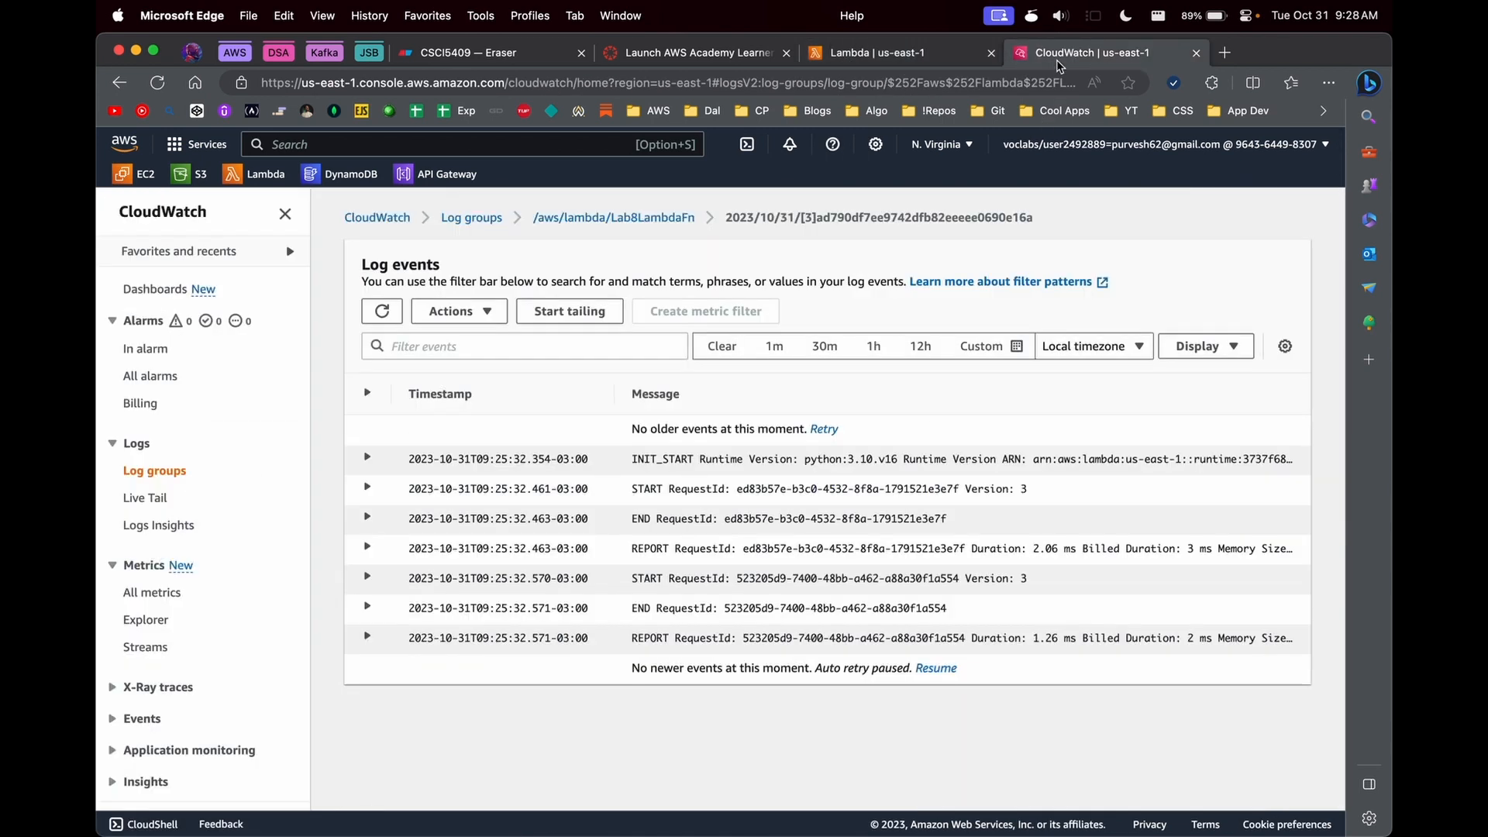
{"action": "left_click", "coordinate": [613, 217]}
{"action": "scroll", "coordinate": [545, 713], "scroll_direction": "down", "scroll_amount": 3}
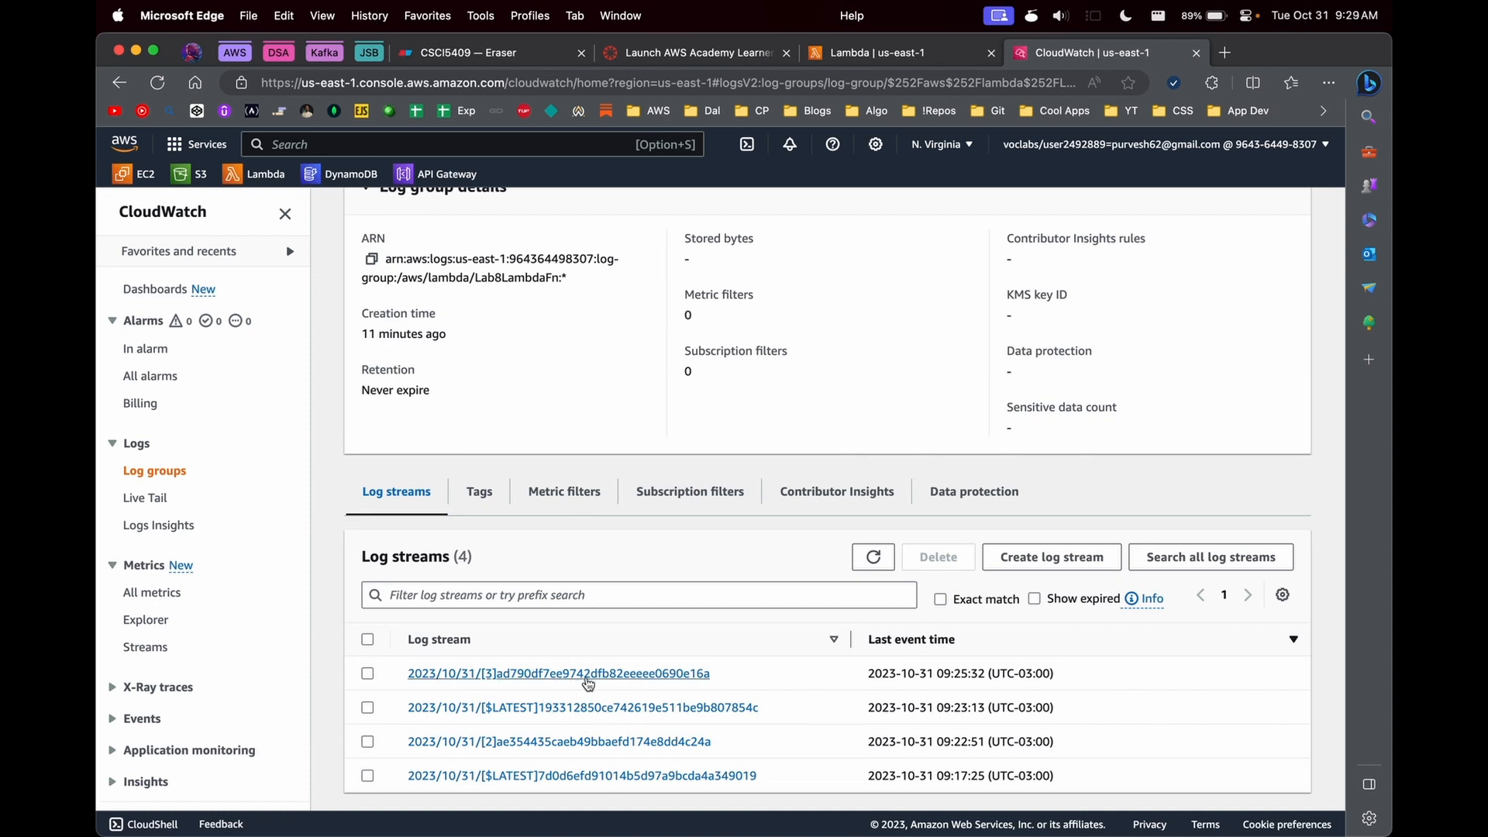
{"action": "scroll", "coordinate": [876, 605], "scroll_direction": "up", "scroll_amount": 1}
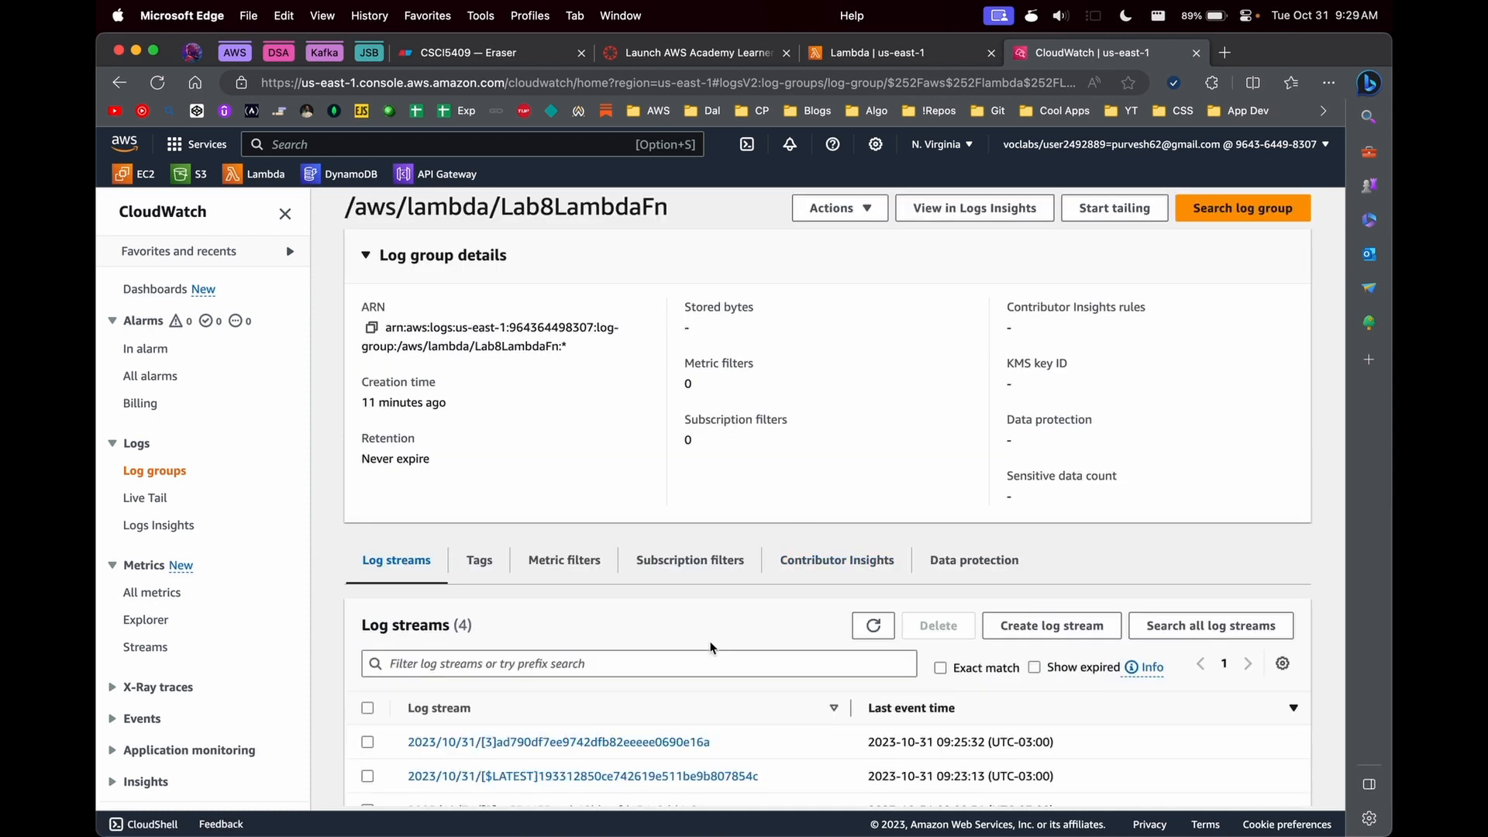
{"action": "scroll", "coordinate": [711, 648], "scroll_direction": "down", "scroll_amount": 1}
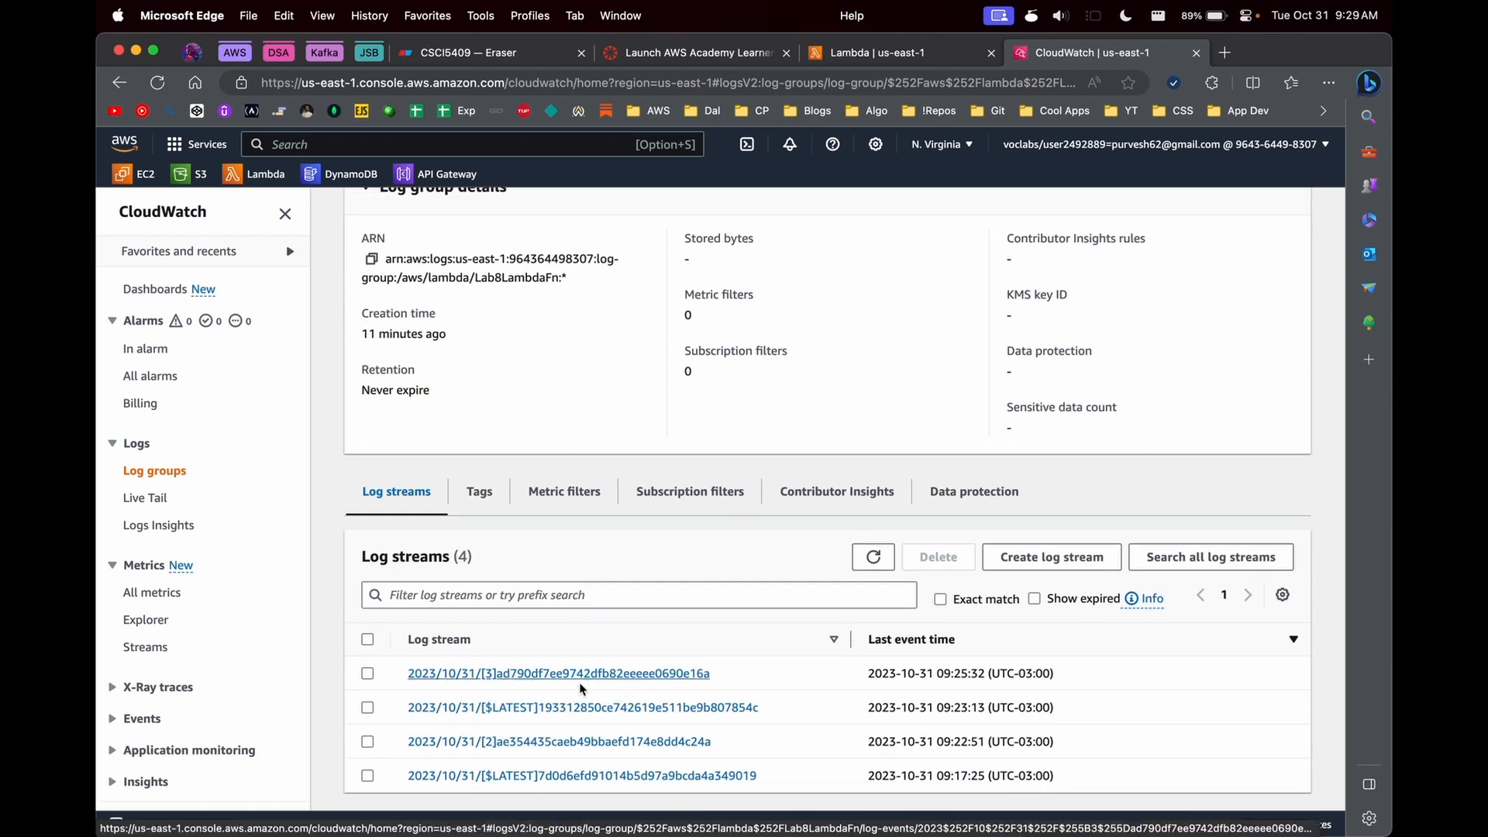
- Back in the Lambda function, examine the execution role and resource-based policy statements in its permissions configuration
{"action": "left_click", "coordinate": [864, 52]}
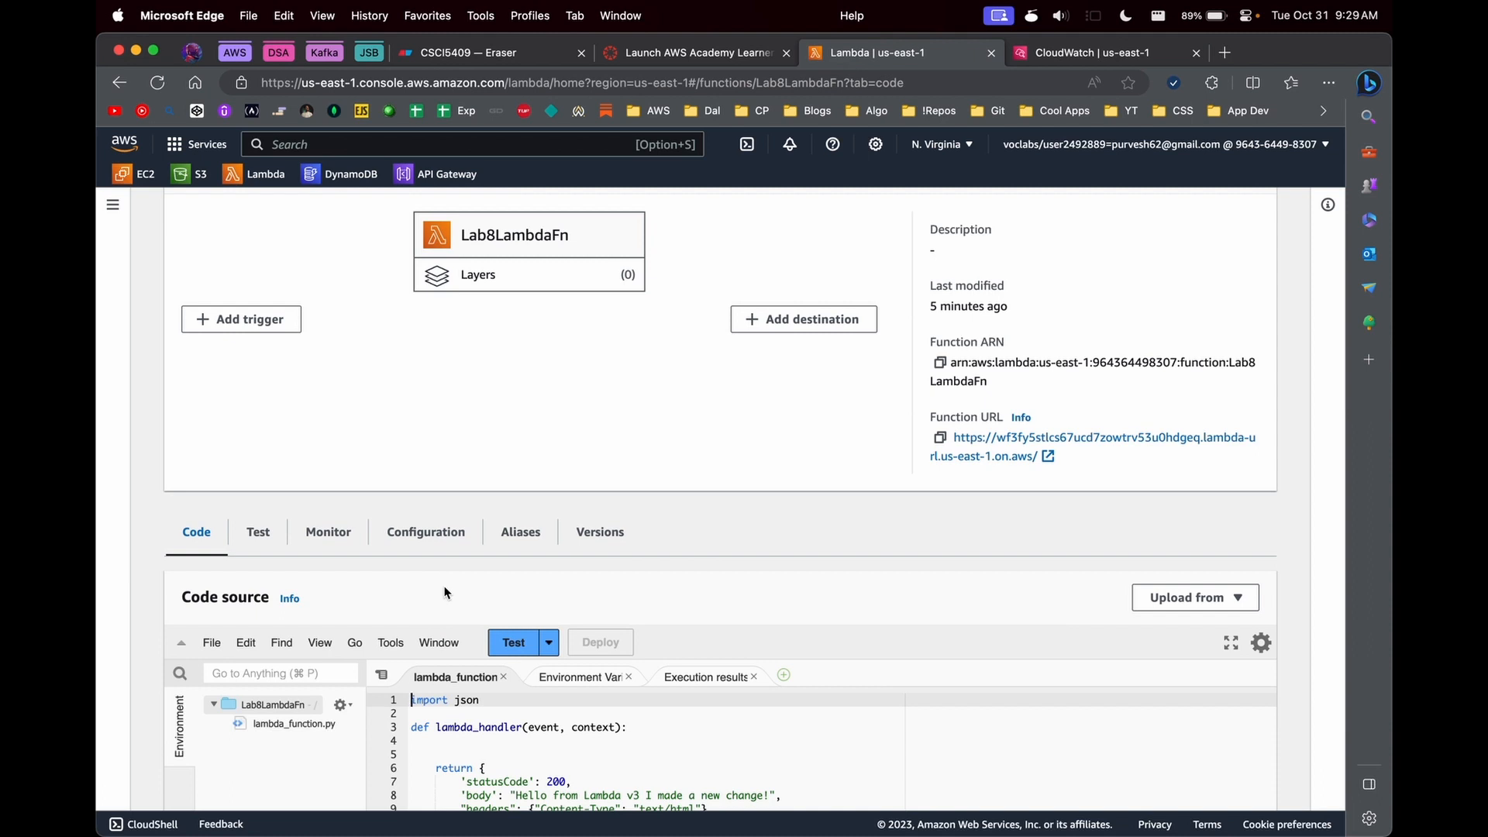
{"action": "scroll", "coordinate": [444, 593], "scroll_direction": "down", "scroll_amount": 4}
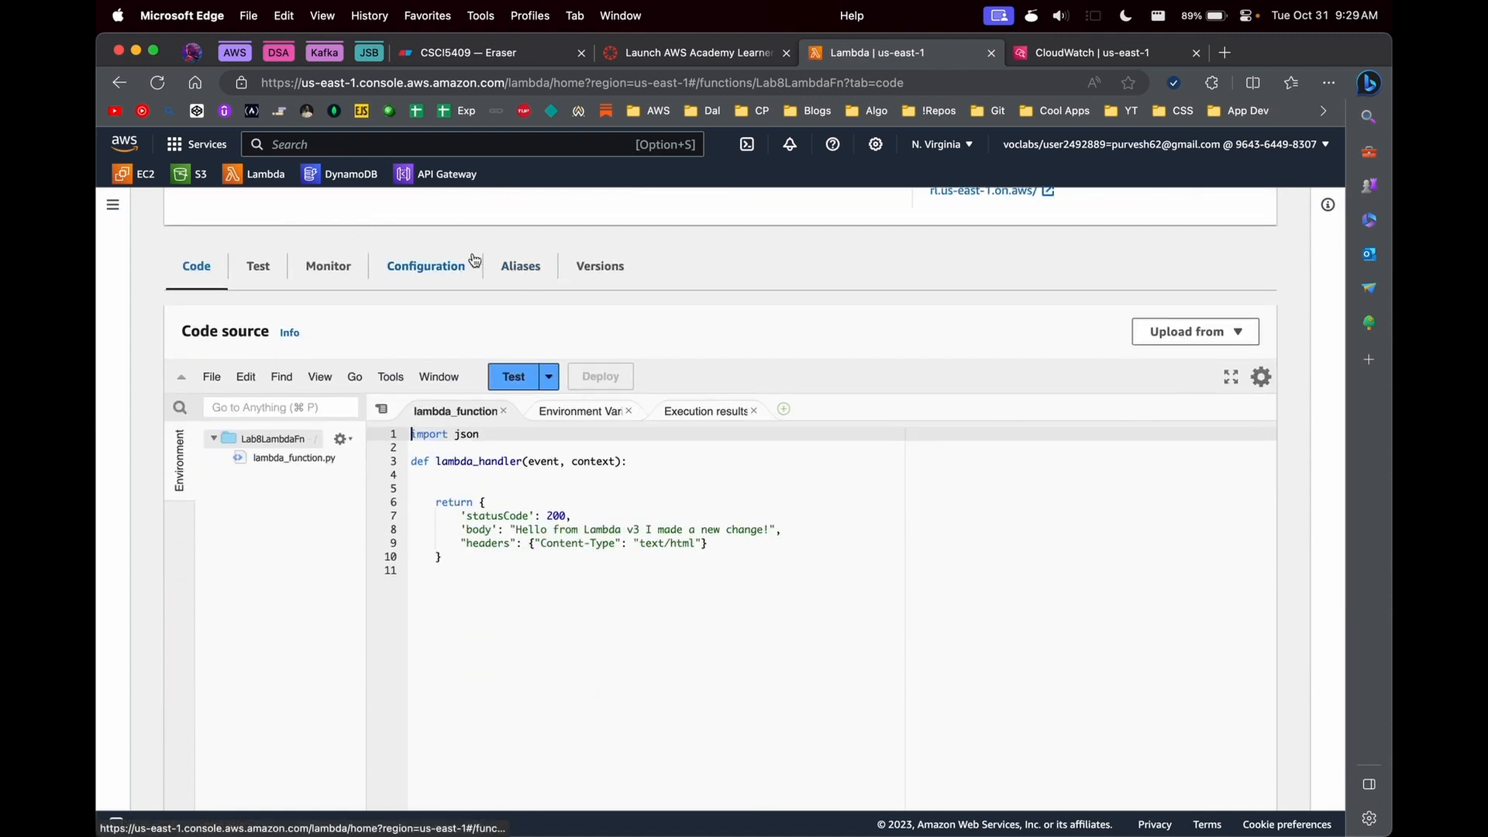
{"action": "left_click", "coordinate": [432, 271]}
{"action": "scroll", "coordinate": [508, 498], "scroll_direction": "up", "scroll_amount": 6}
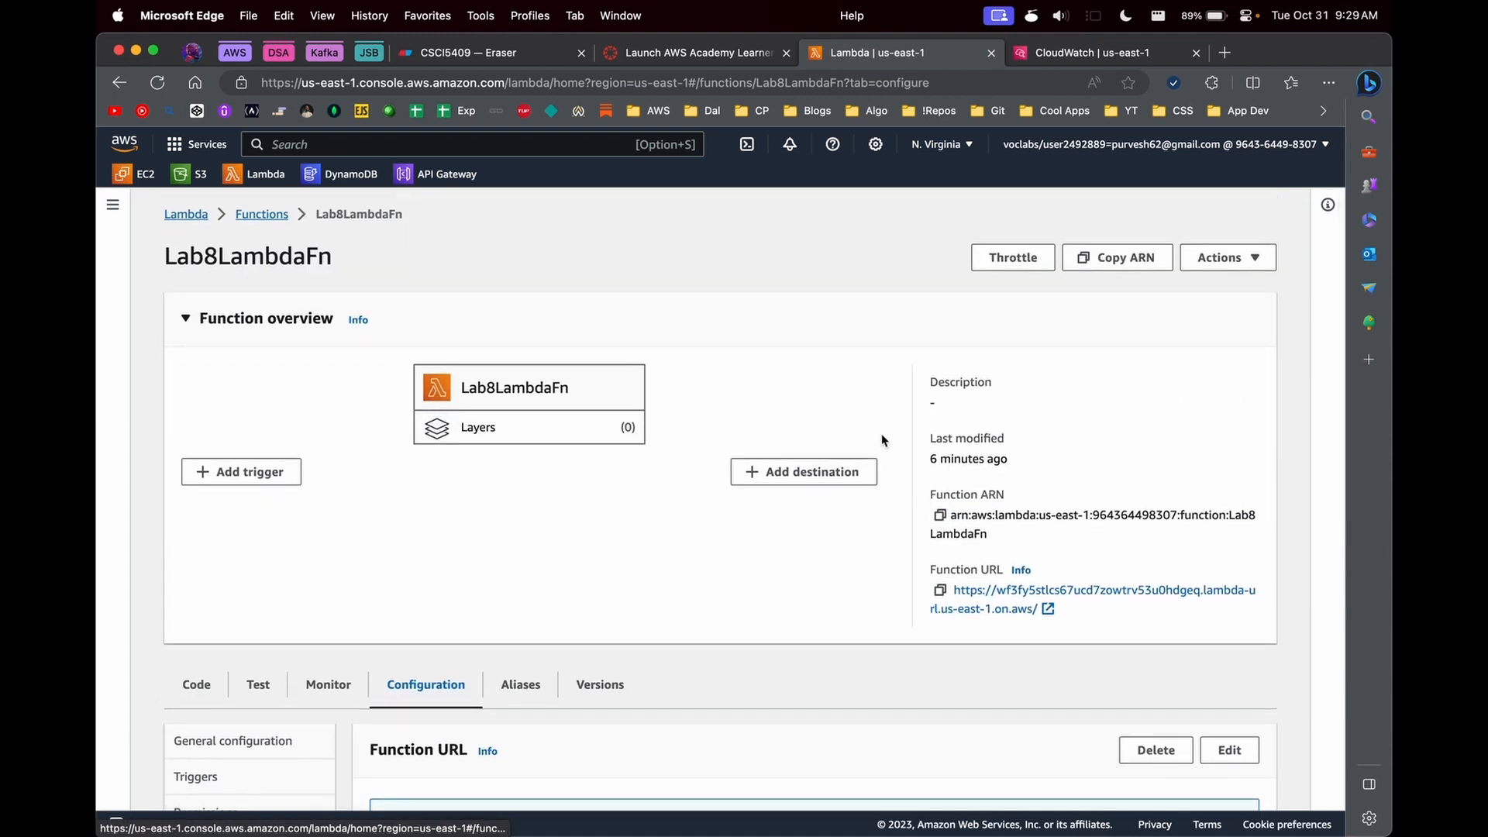
{"action": "scroll", "coordinate": [672, 653], "scroll_direction": "down", "scroll_amount": 2}
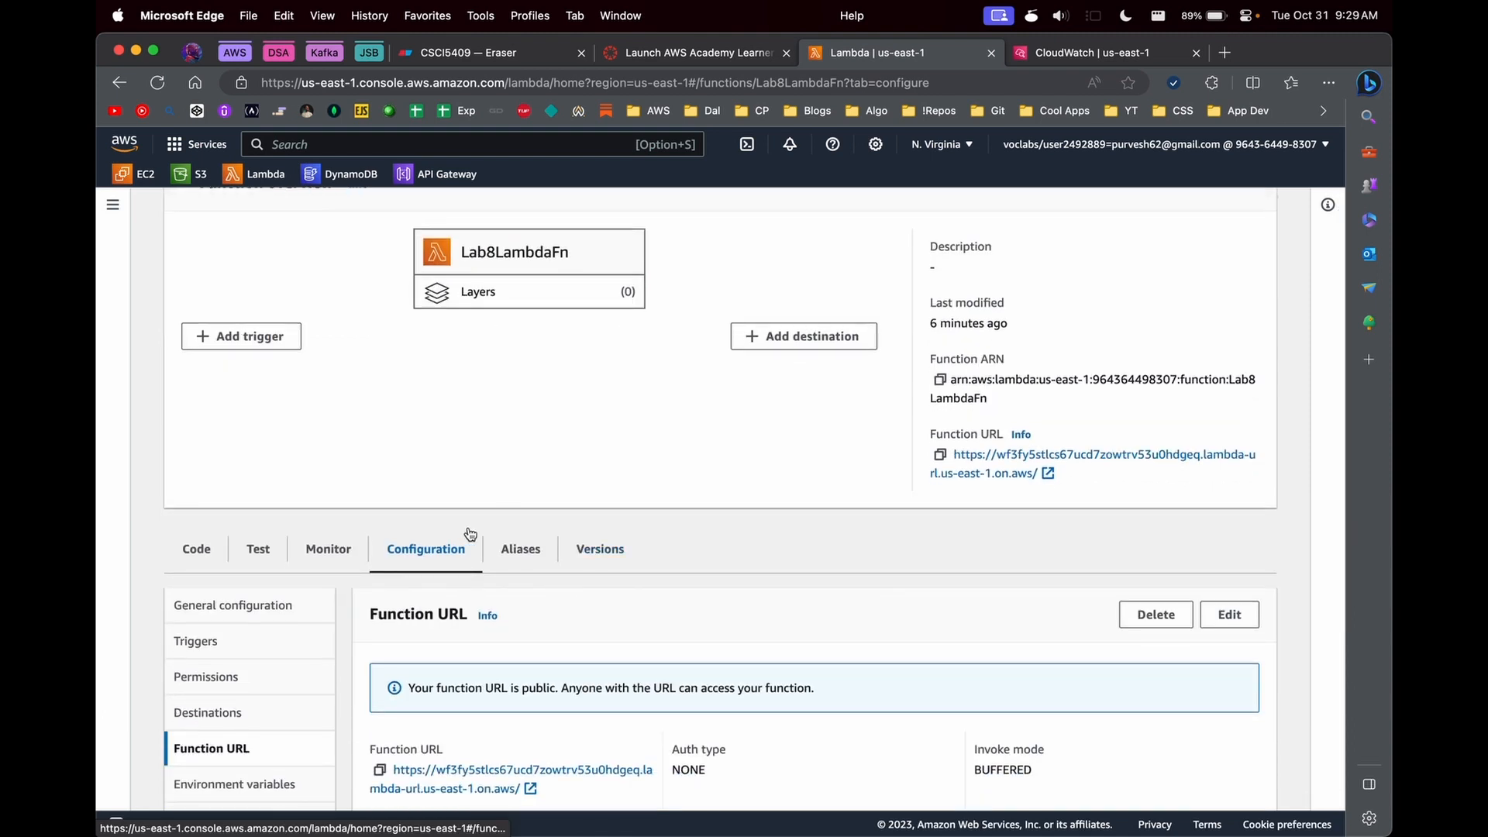
{"action": "scroll", "coordinate": [470, 535], "scroll_direction": "down", "scroll_amount": 3}
{"action": "left_click", "coordinate": [214, 461]}
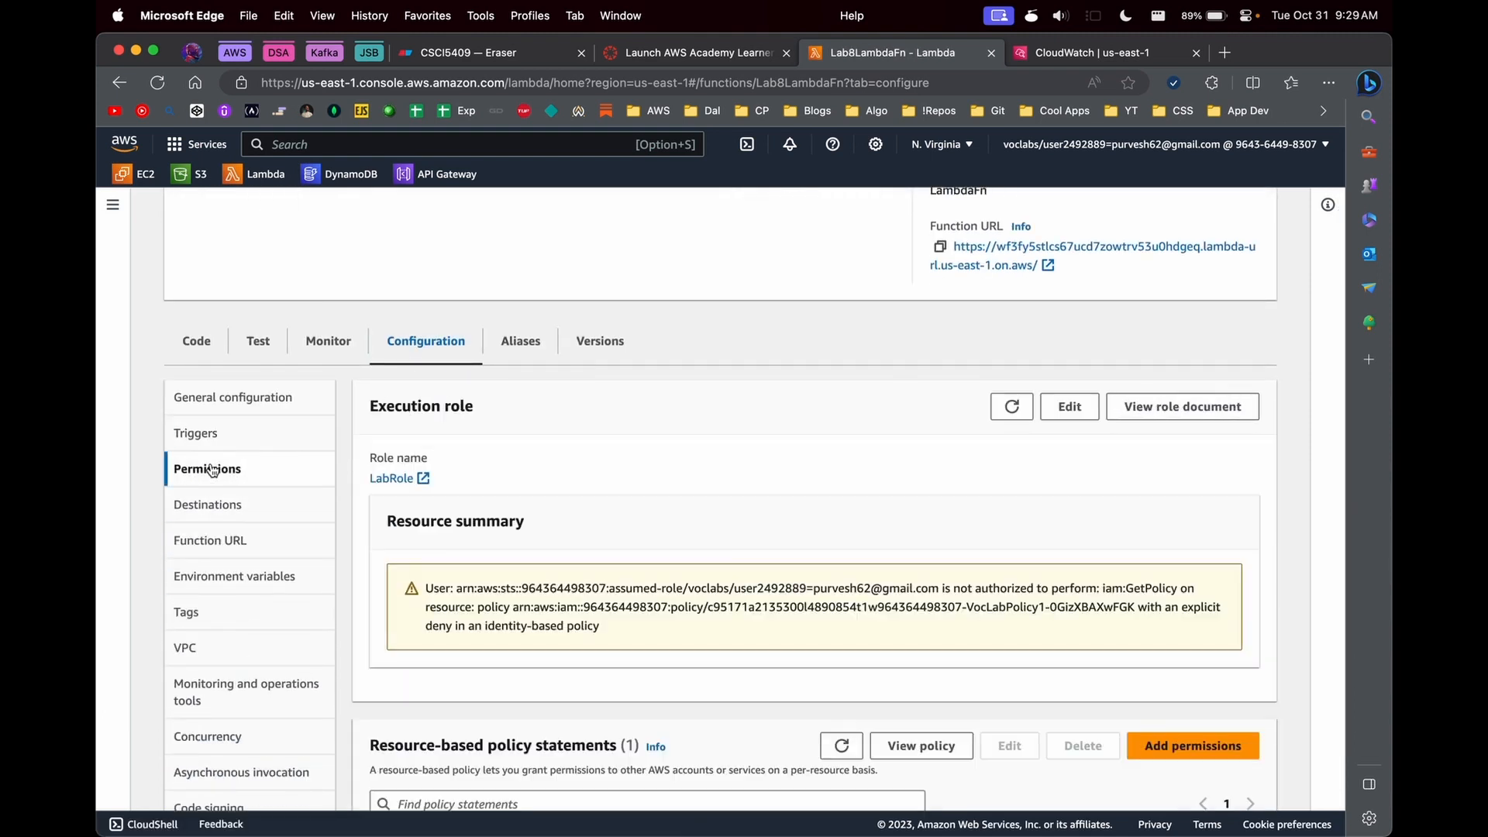
{"action": "scroll", "coordinate": [661, 583], "scroll_direction": "down", "scroll_amount": 3}
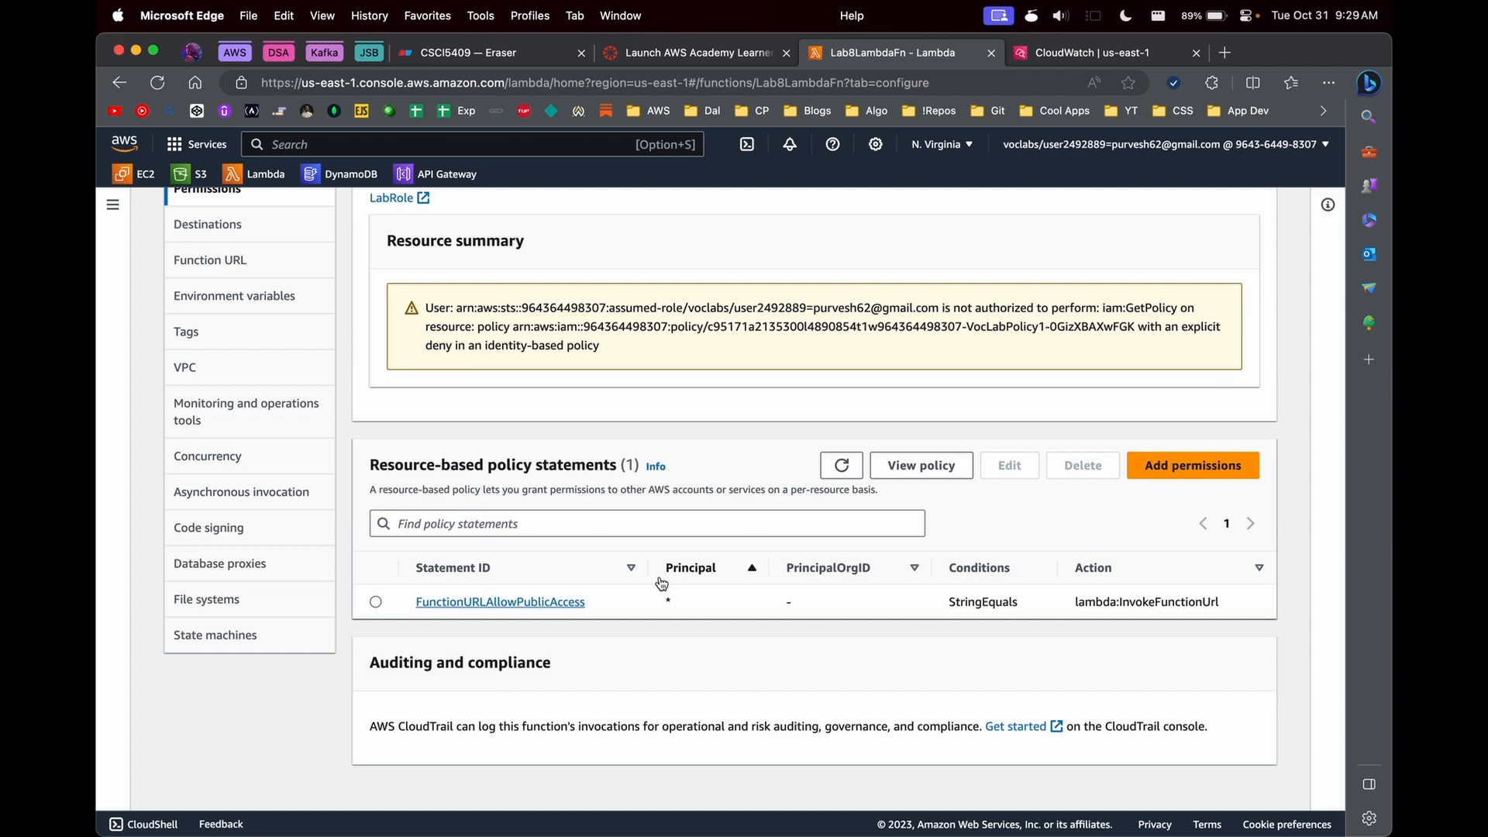
{"action": "scroll", "coordinate": [661, 583], "scroll_direction": "up", "scroll_amount": 1}
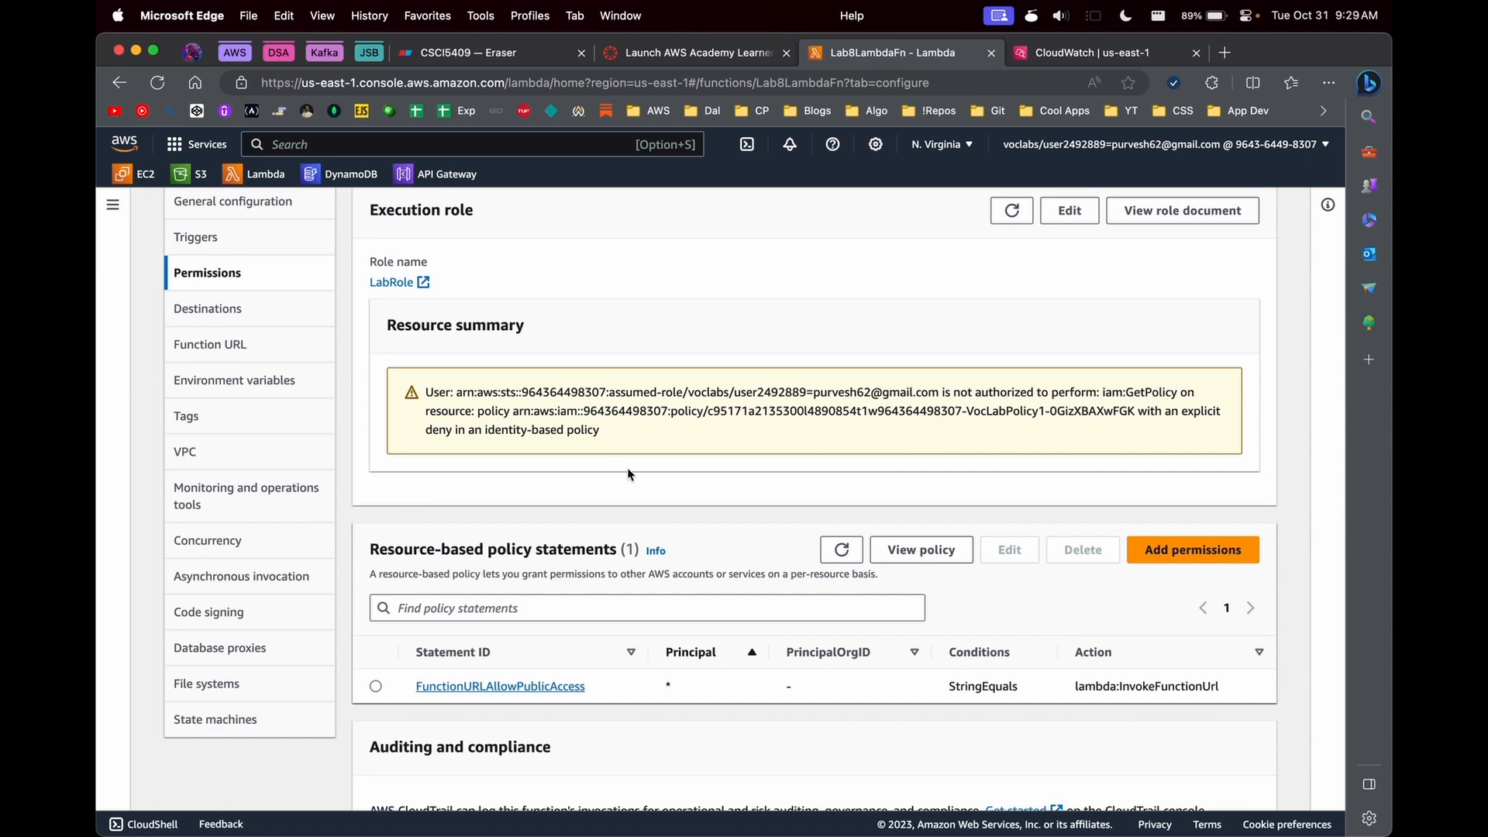
{"action": "scroll", "coordinate": [548, 372], "scroll_direction": "up", "scroll_amount": 2}
{"action": "scroll", "coordinate": [700, 388], "scroll_direction": "down", "scroll_amount": 3}
- Add an environment variable with key PORT and value 3000 to the function and save it
{"action": "left_click", "coordinate": [240, 335]}
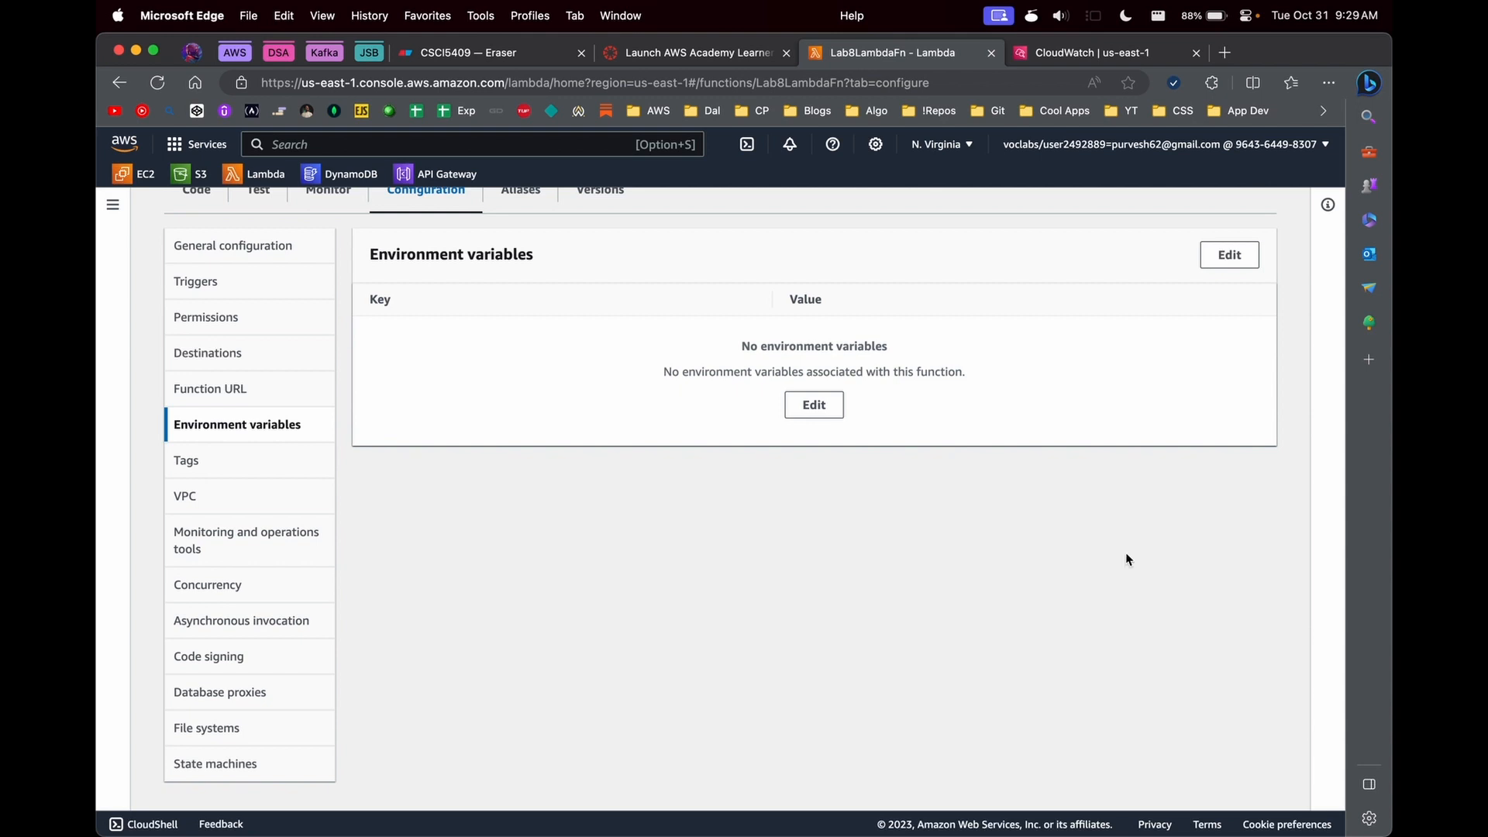
{"action": "scroll", "coordinate": [563, 551], "scroll_direction": "up", "scroll_amount": 1}
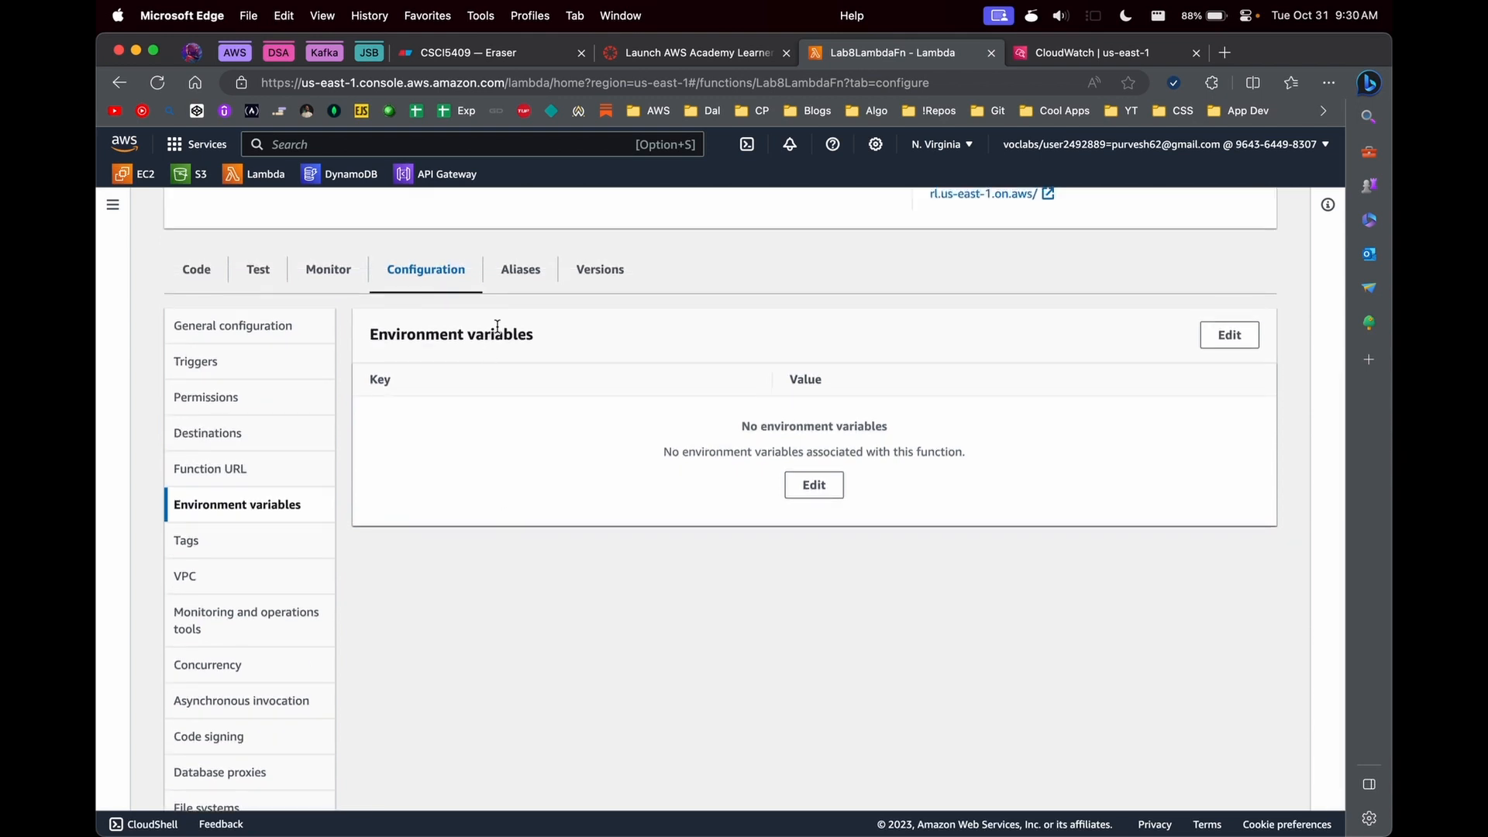
{"action": "left_click", "coordinate": [816, 487]}
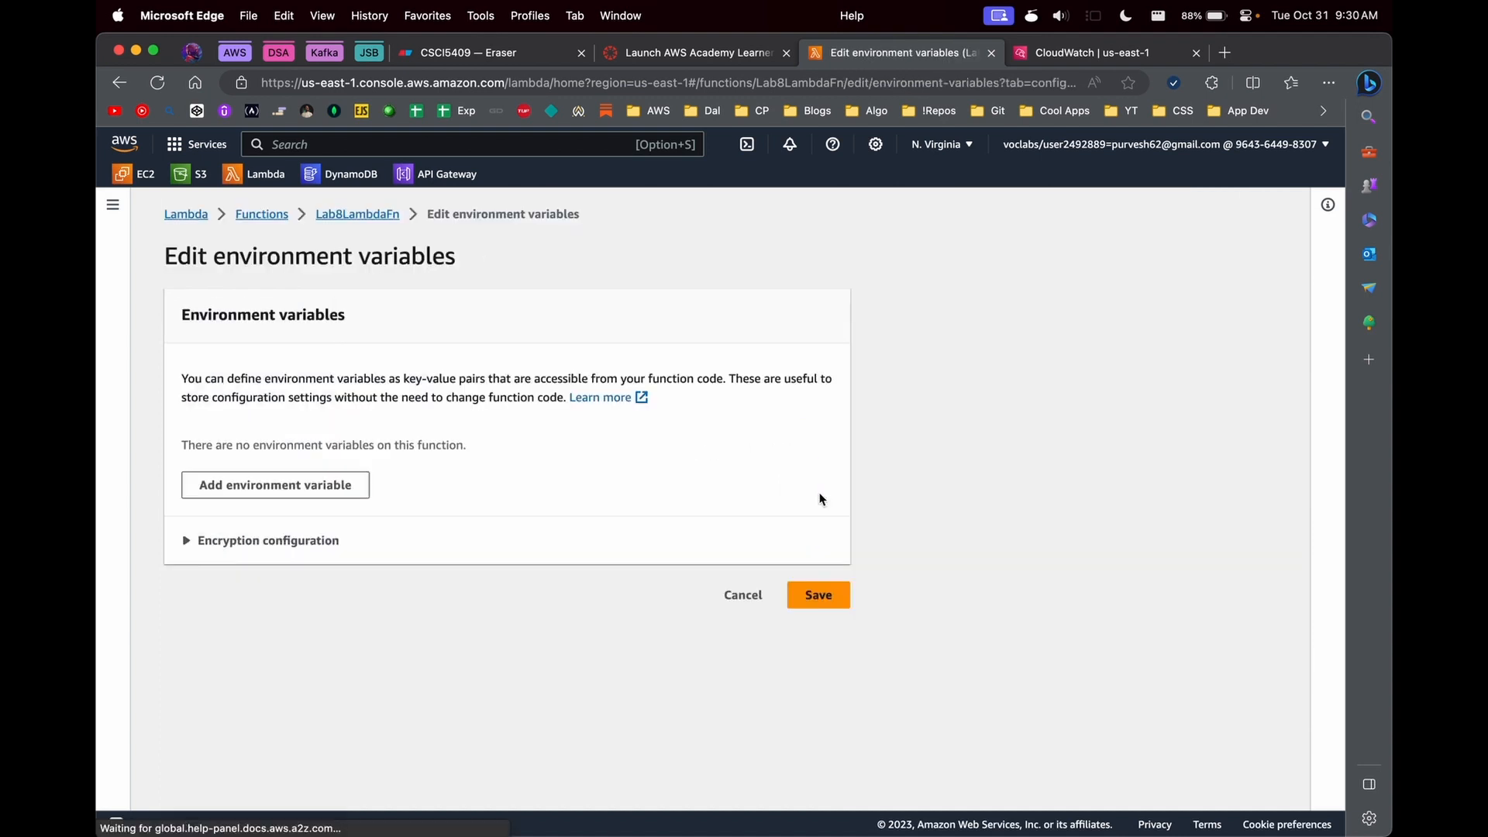
{"action": "left_click", "coordinate": [263, 489]}
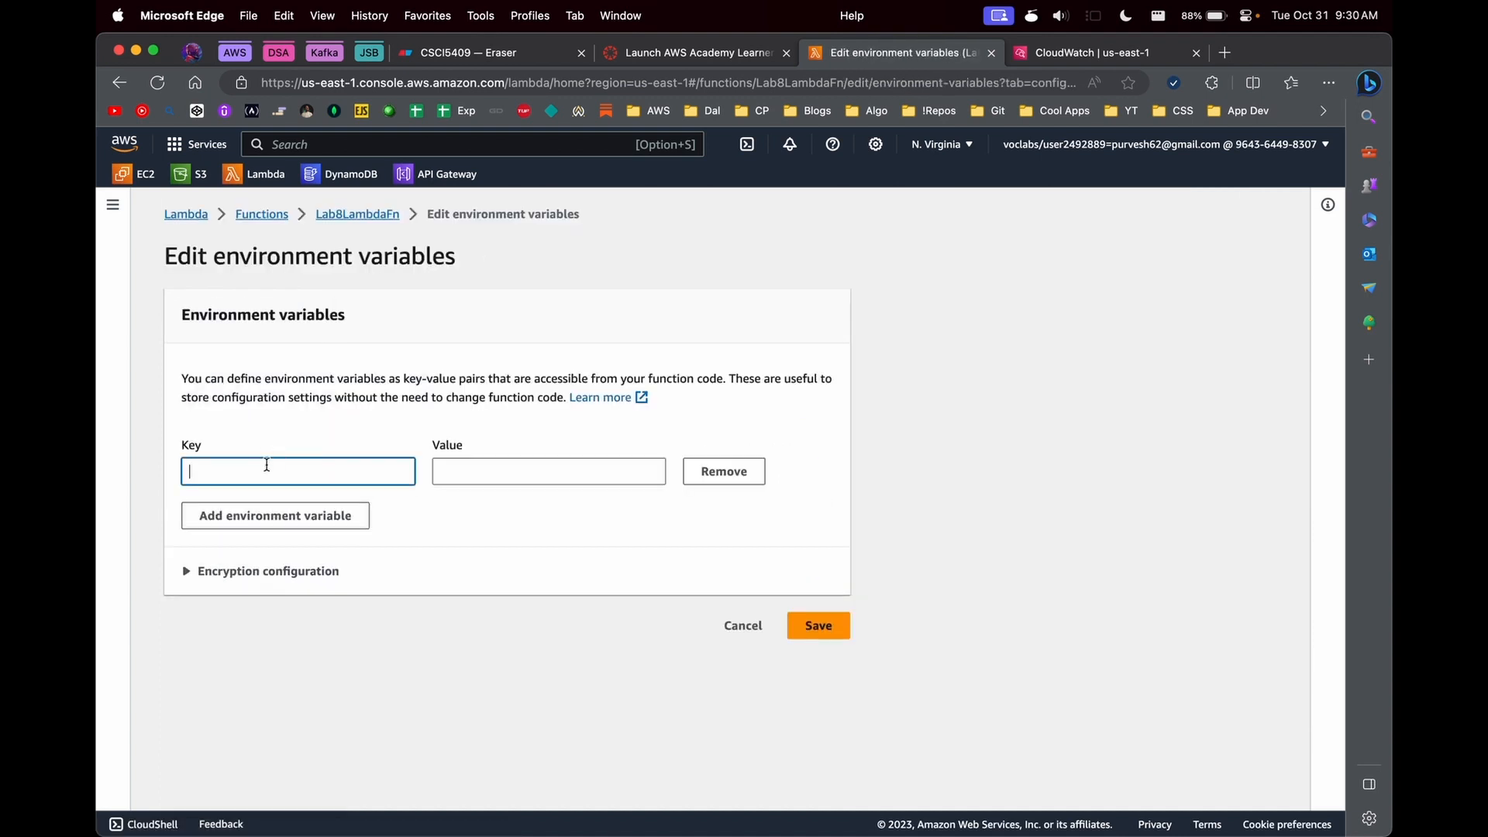
{"action": "type", "text": "PORT"}
{"action": "key", "text": "Tab"}
{"action": "type", "text": "4300"}
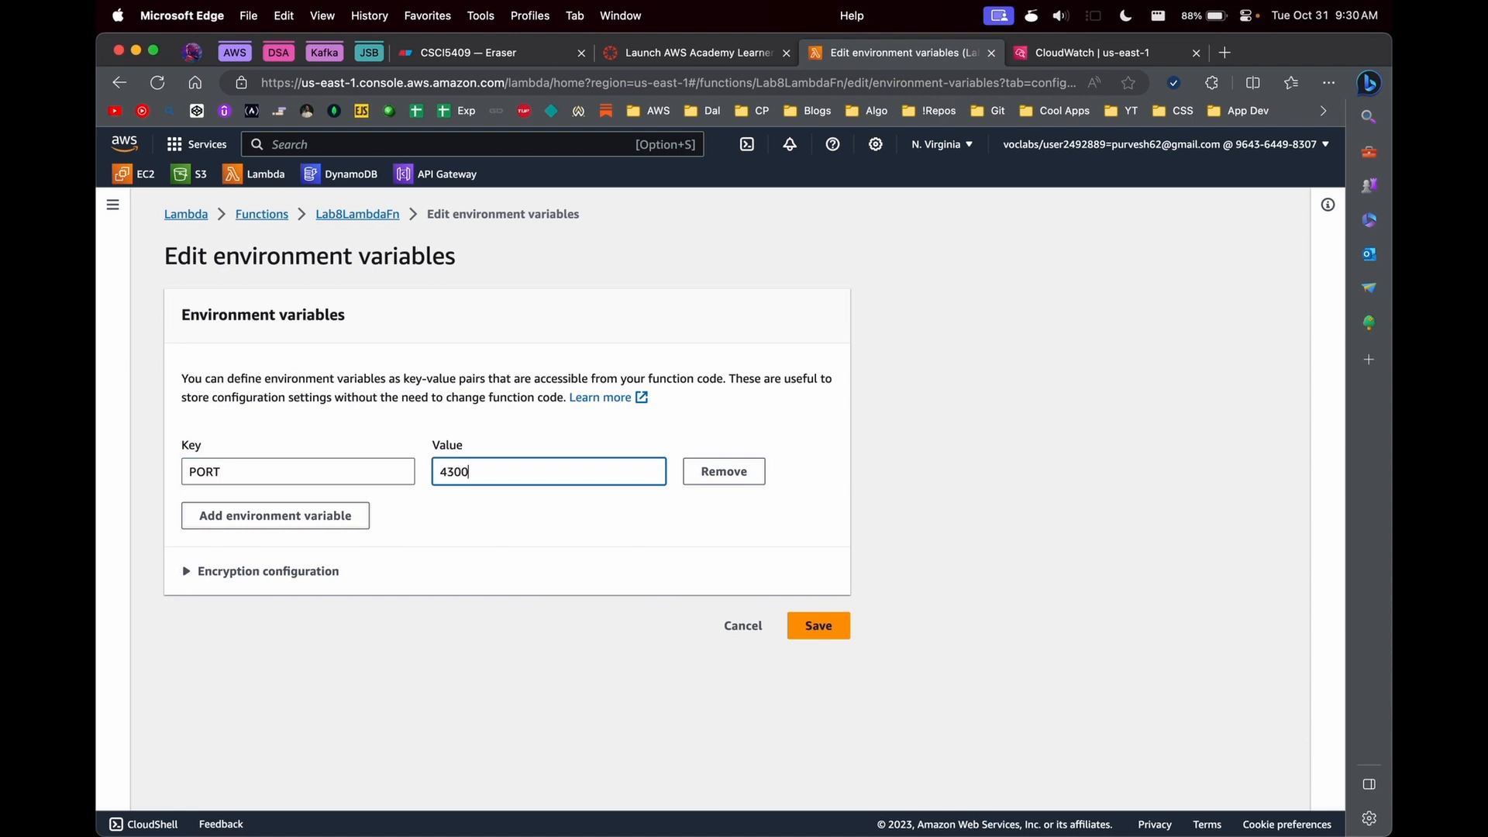
{"action": "key", "text": "BackSpace"}
{"action": "key", "text": "BackSpace"}
{"action": "key", "text": "BackSpace"}
{"action": "key", "text": "BackSpace"}
{"action": "type", "text": "3000"}
{"action": "left_click", "coordinate": [822, 631]}
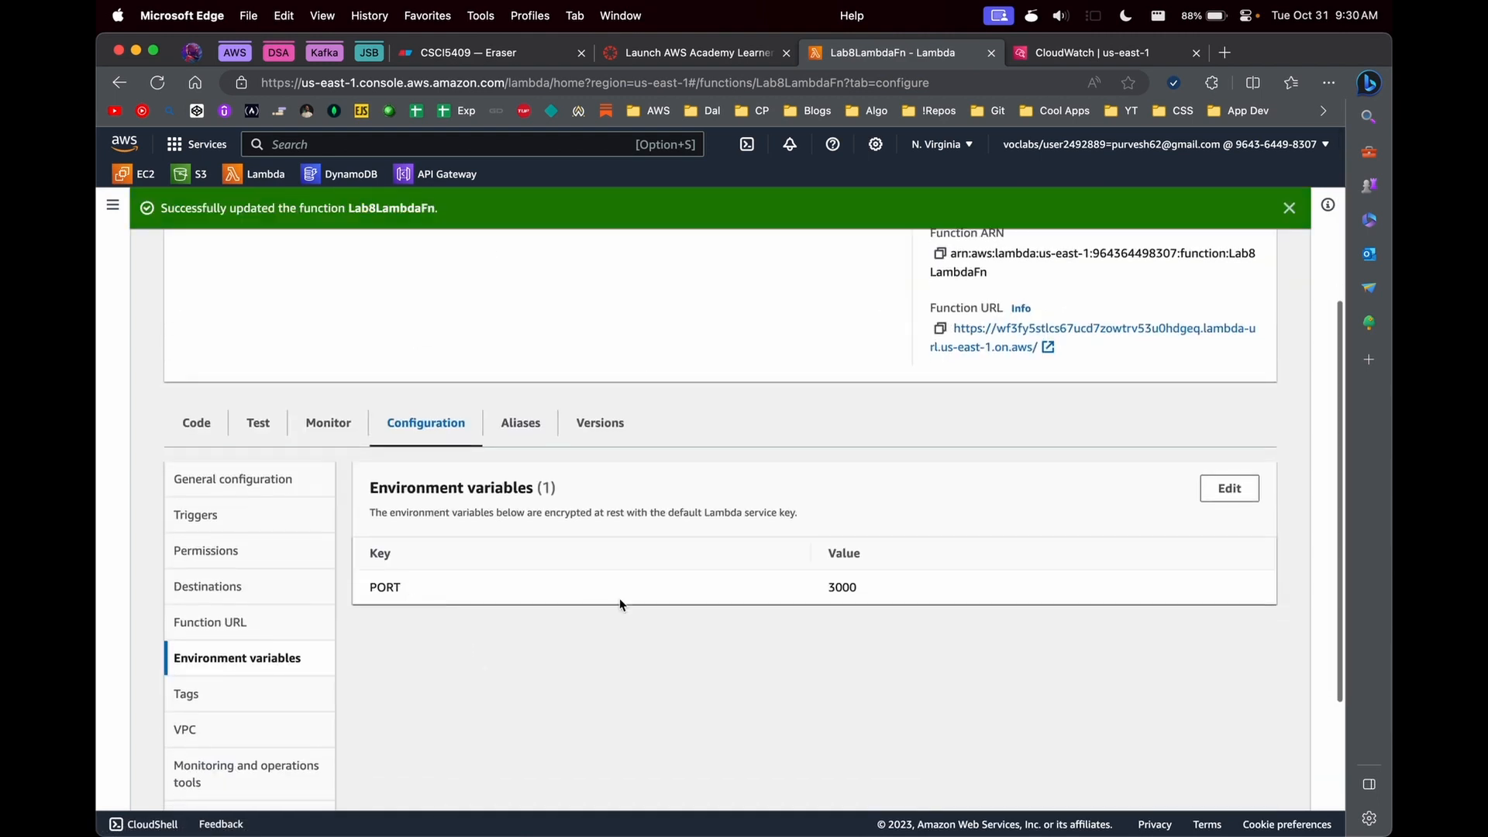
- Add the line "import os" below "import json" in the function's lambda_function.py code
{"action": "left_click", "coordinate": [206, 424]}
{"action": "left_click", "coordinate": [498, 618]}
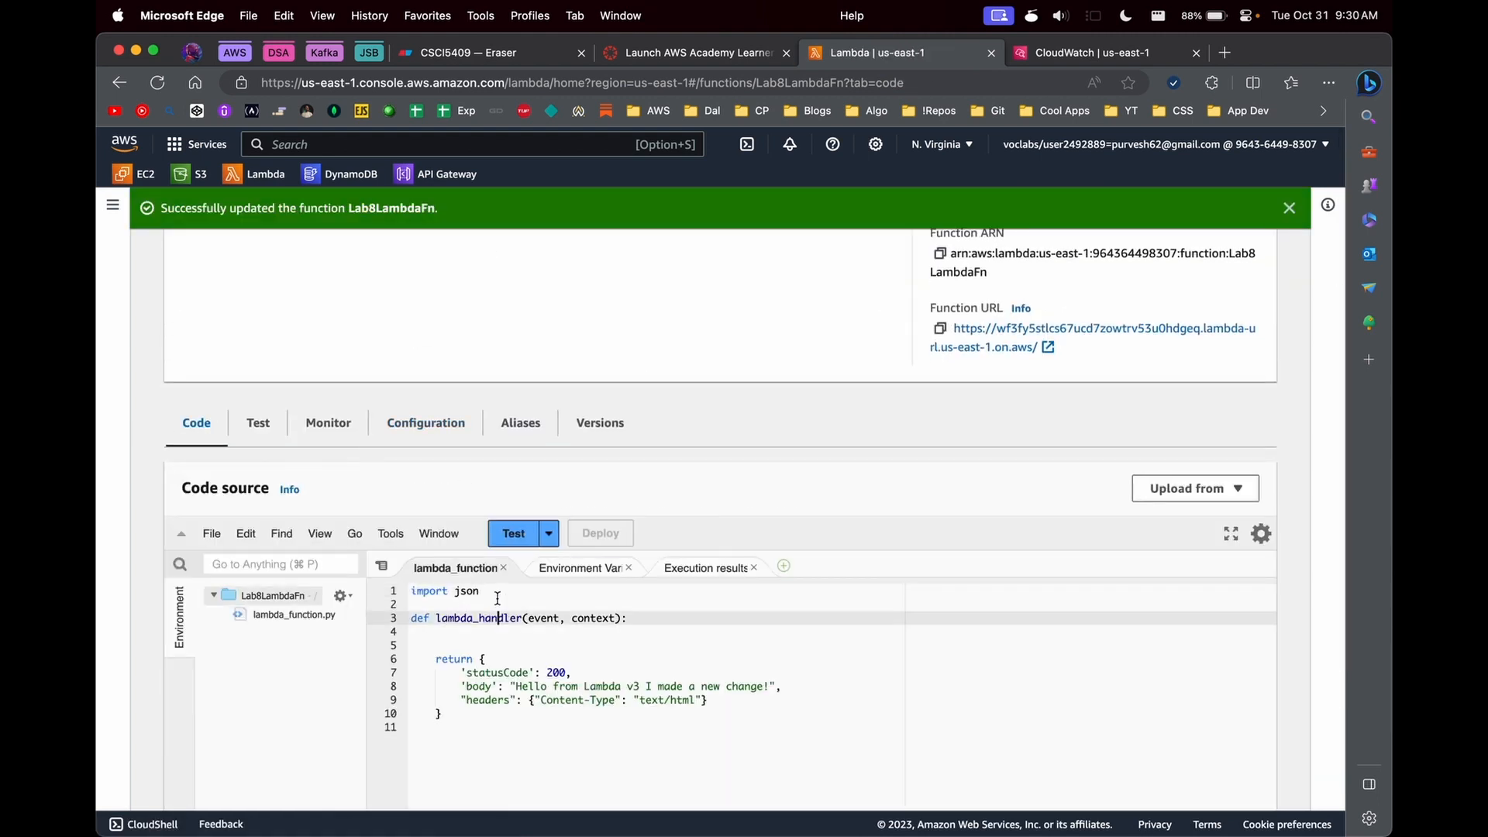
{"action": "left_click", "coordinate": [498, 605]}
{"action": "type", "text": "import os"}
{"action": "key", "text": "Return"}
{"action": "key", "text": "Return"}
- Define PORT = os.environ('PORT') between the imports and the lambda_handler function, followed by an empty line
{"action": "type", "text": "PO"}
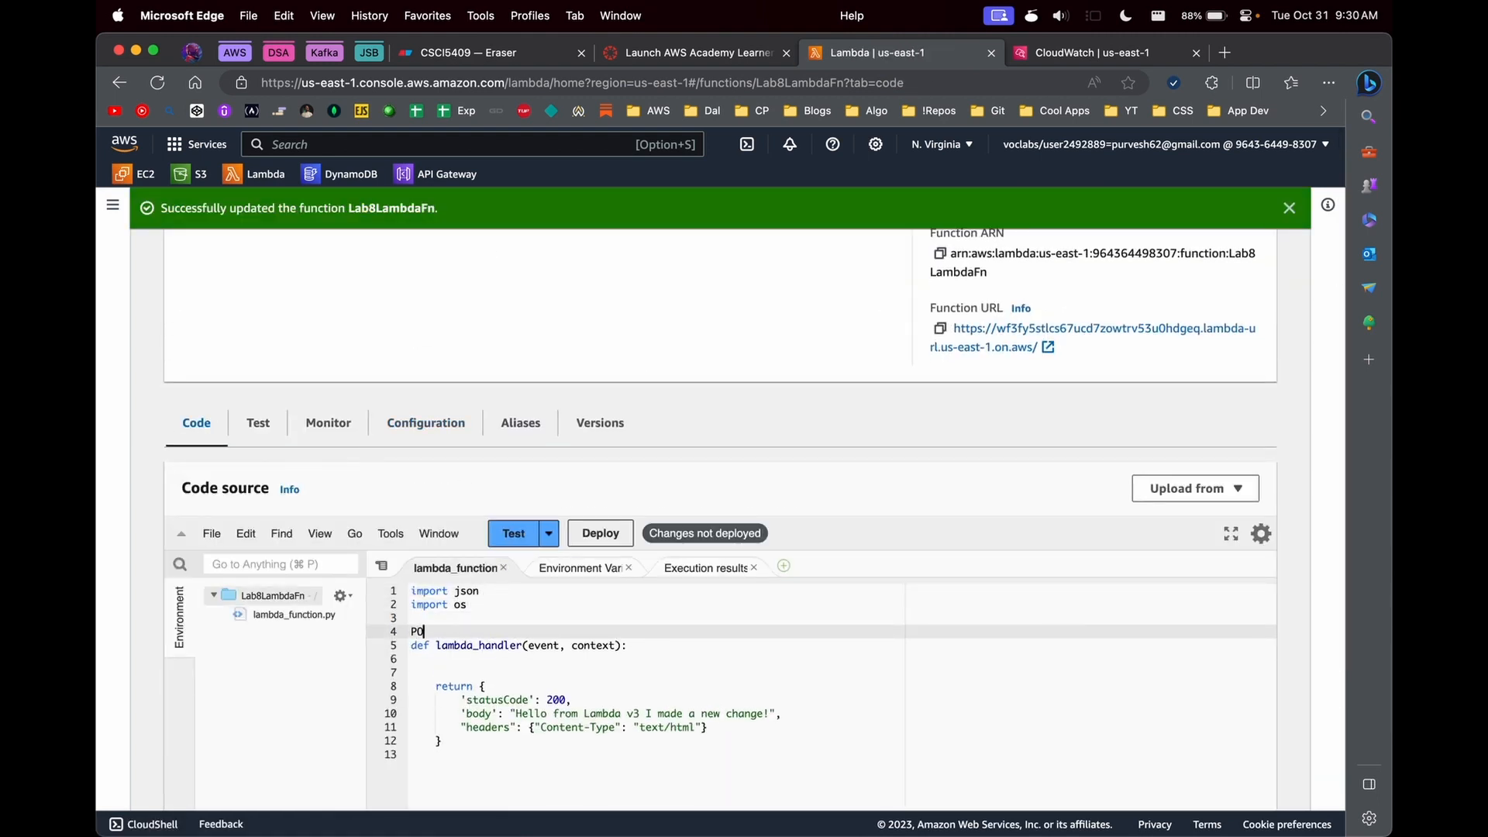
{"action": "type", "text": "RT = os.environ('PORT'"}
{"action": "key", "text": "End"}
{"action": "key", "text": "Return"}
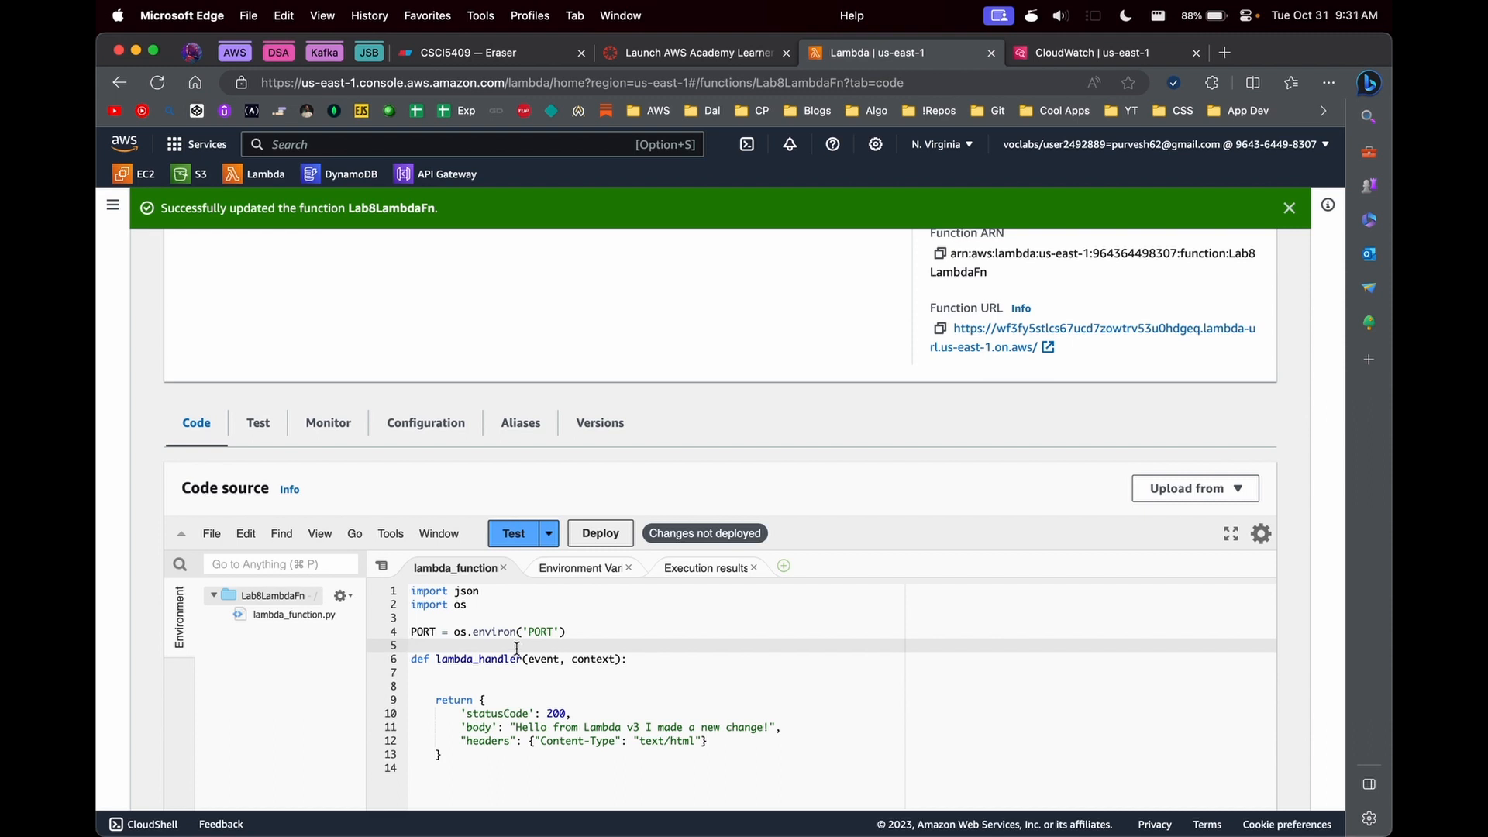
- Check the function's environment variables in its configuration
{"action": "left_click", "coordinate": [427, 425]}
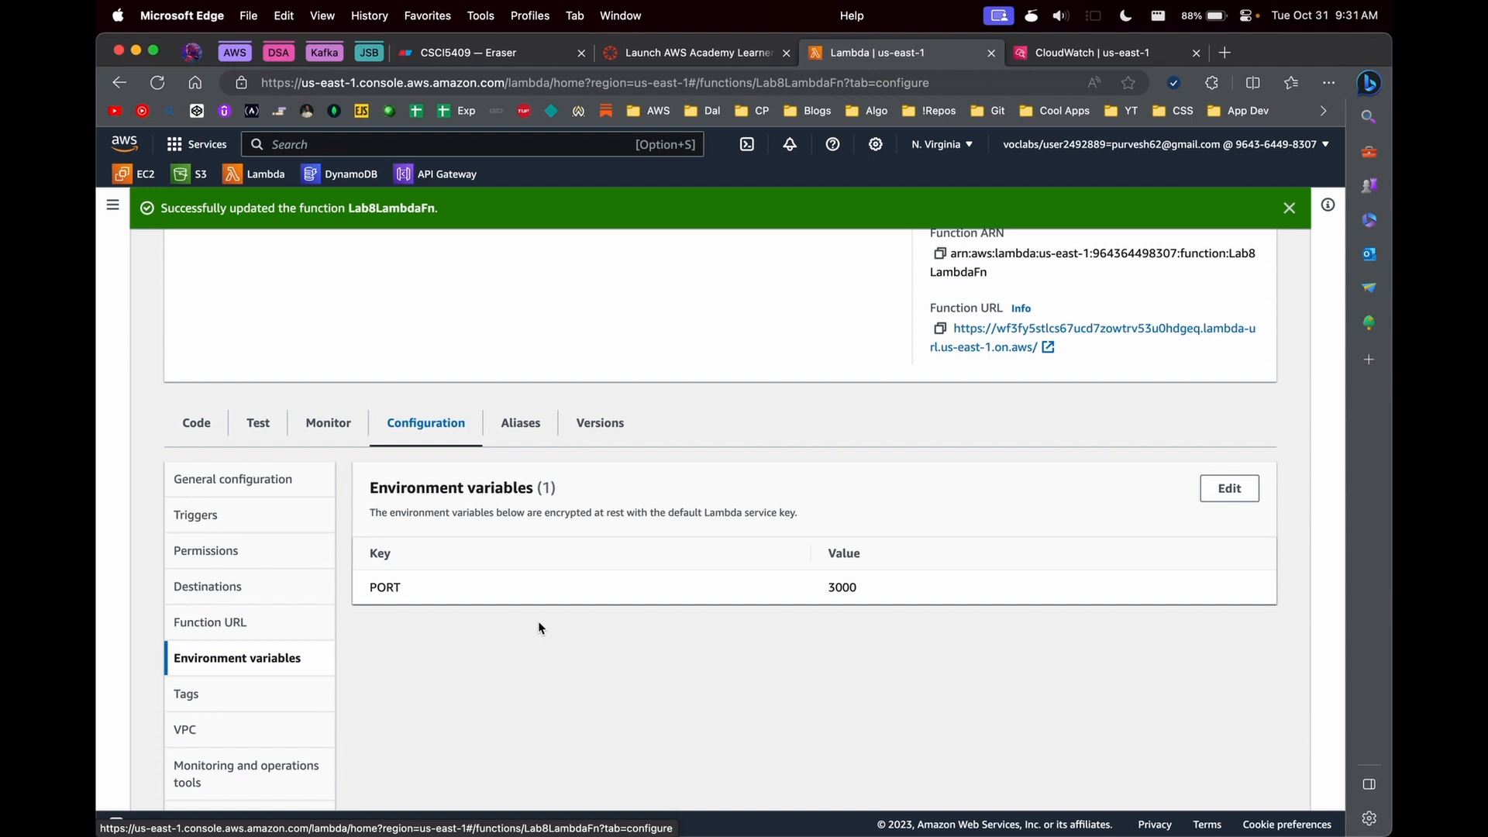
- Add the function header "def get_conn()" between the imports and the PORT line of lambda_function.py
{"action": "left_click", "coordinate": [196, 422]}
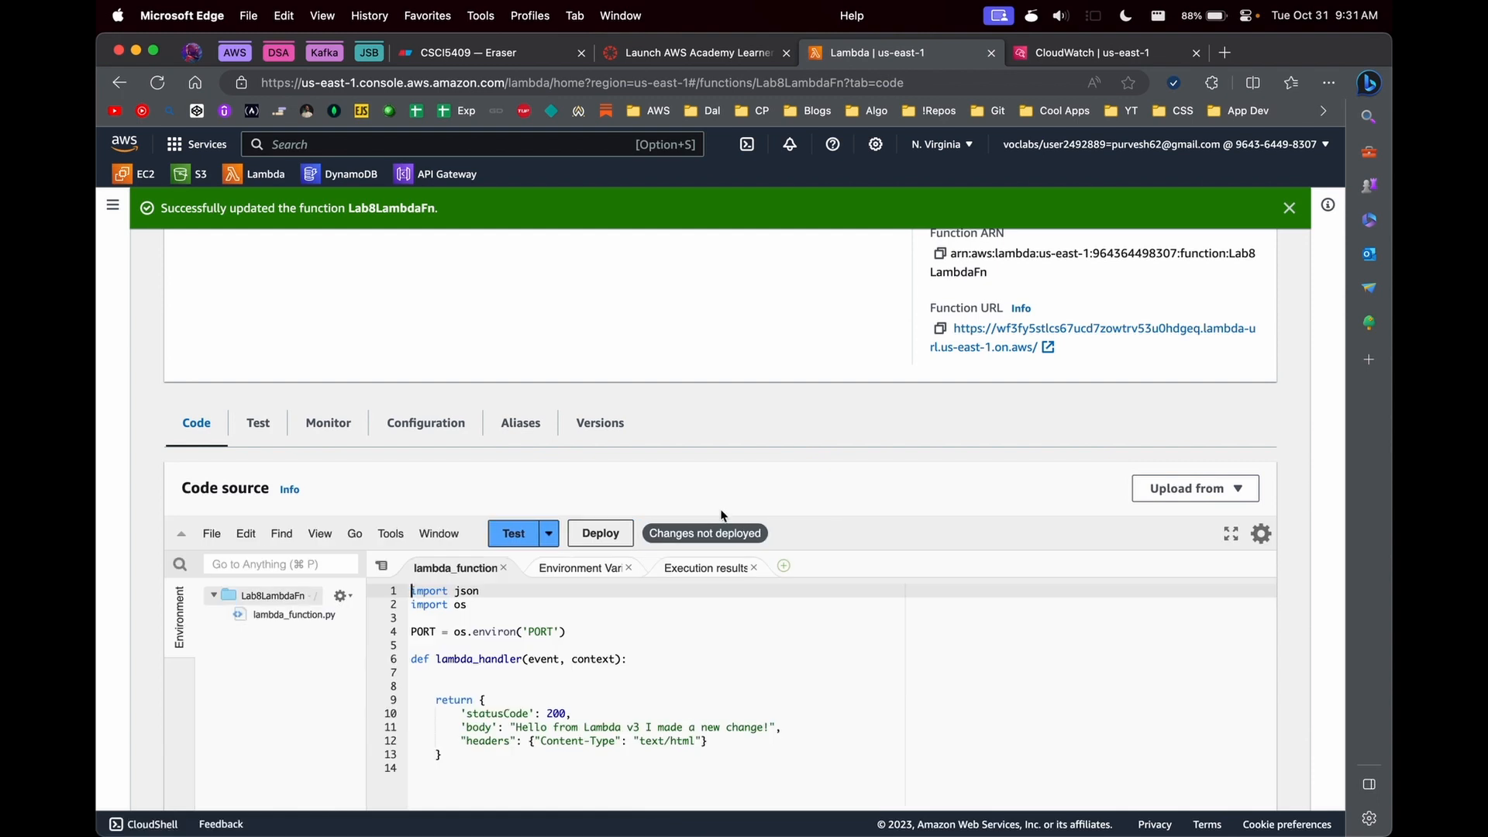
{"action": "scroll", "coordinate": [789, 634], "scroll_direction": "down", "scroll_amount": 3}
{"action": "left_click", "coordinate": [488, 496]}
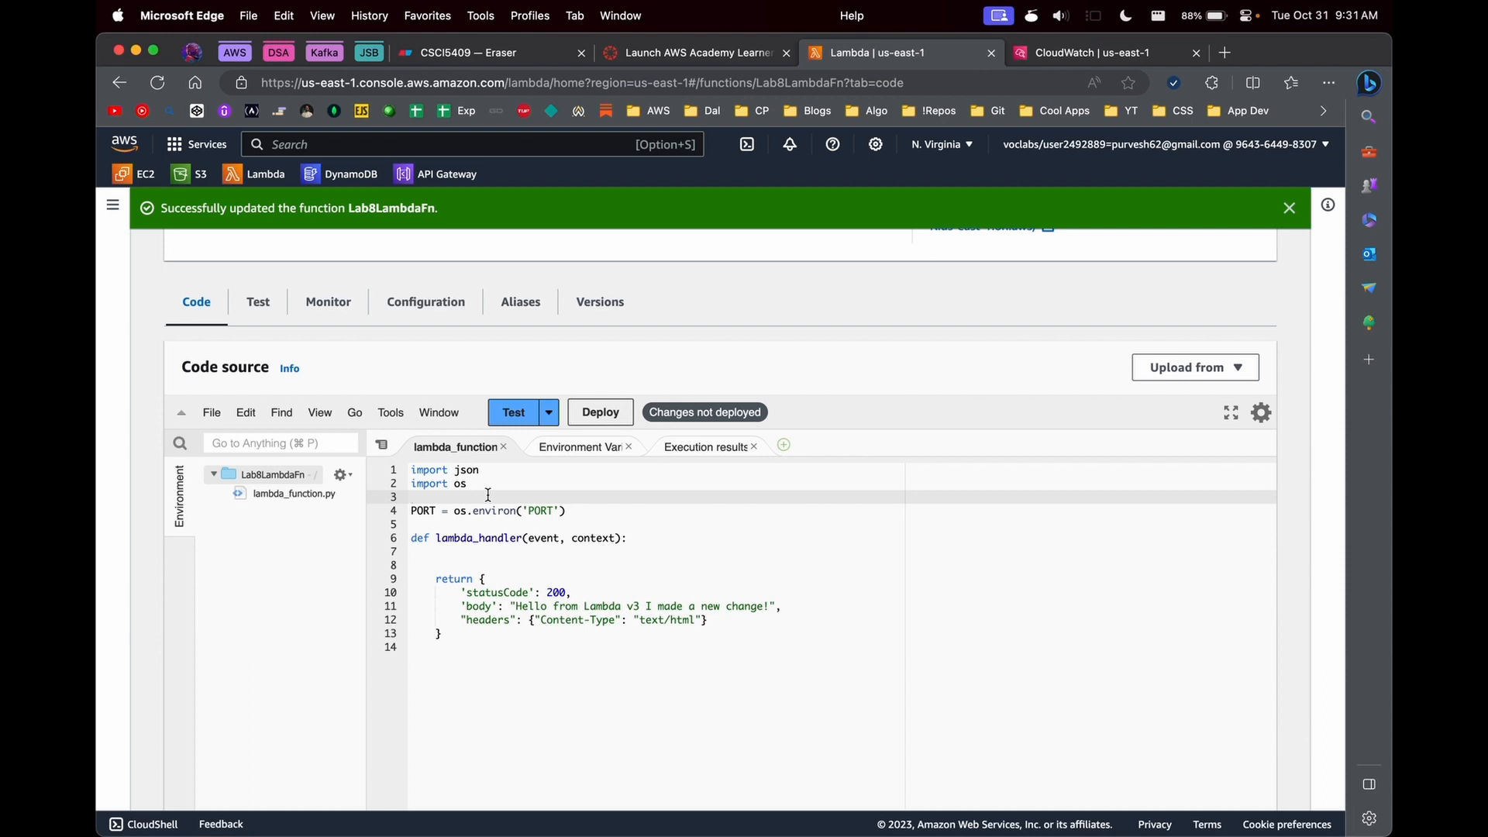
{"action": "key", "text": "Return"}
{"action": "key", "text": "Return"}
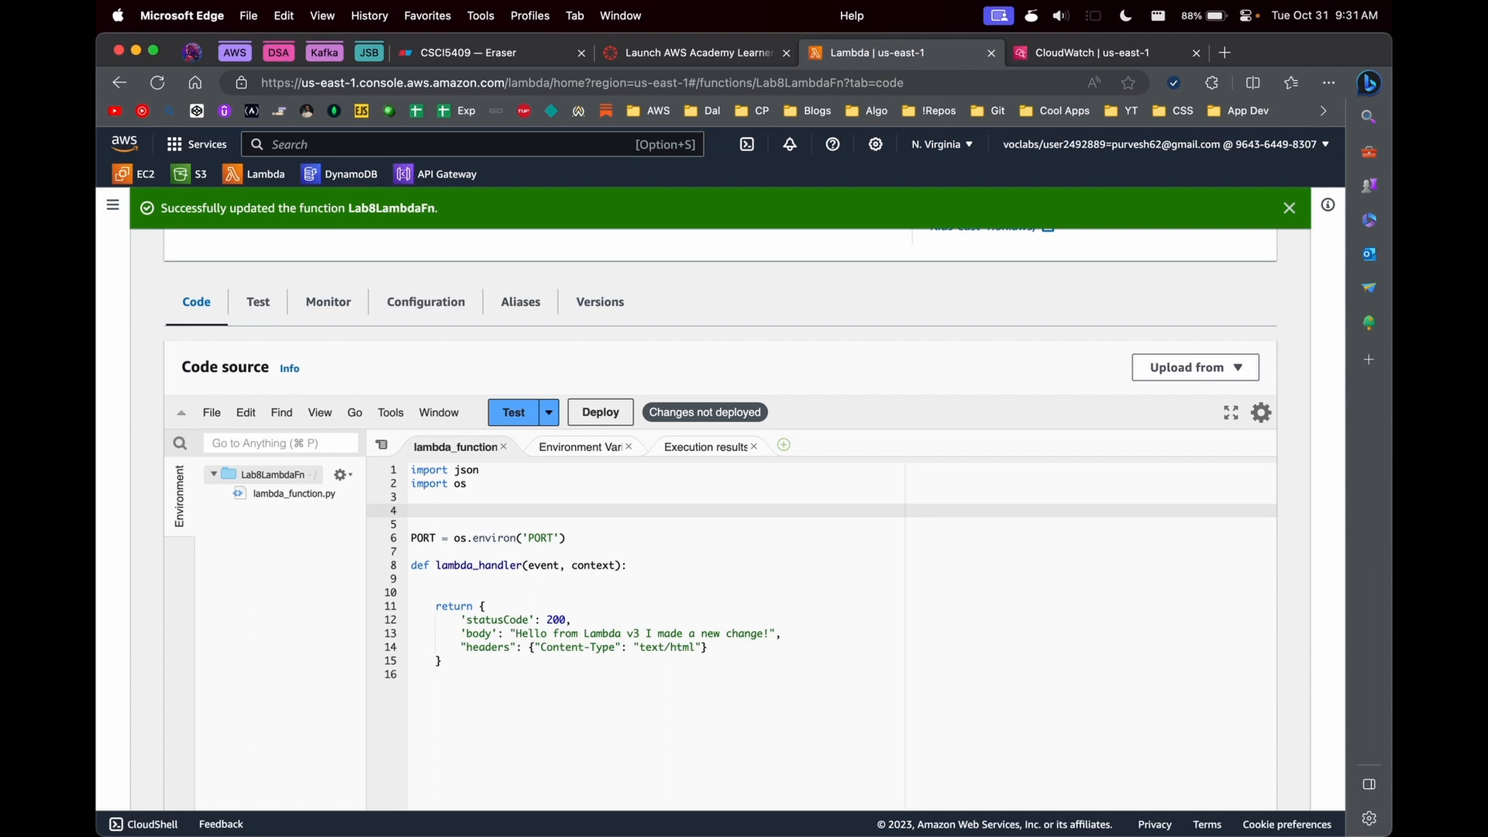
{"action": "type", "text": "def get_conn()"}
{"action": "key", "text": "Return"}
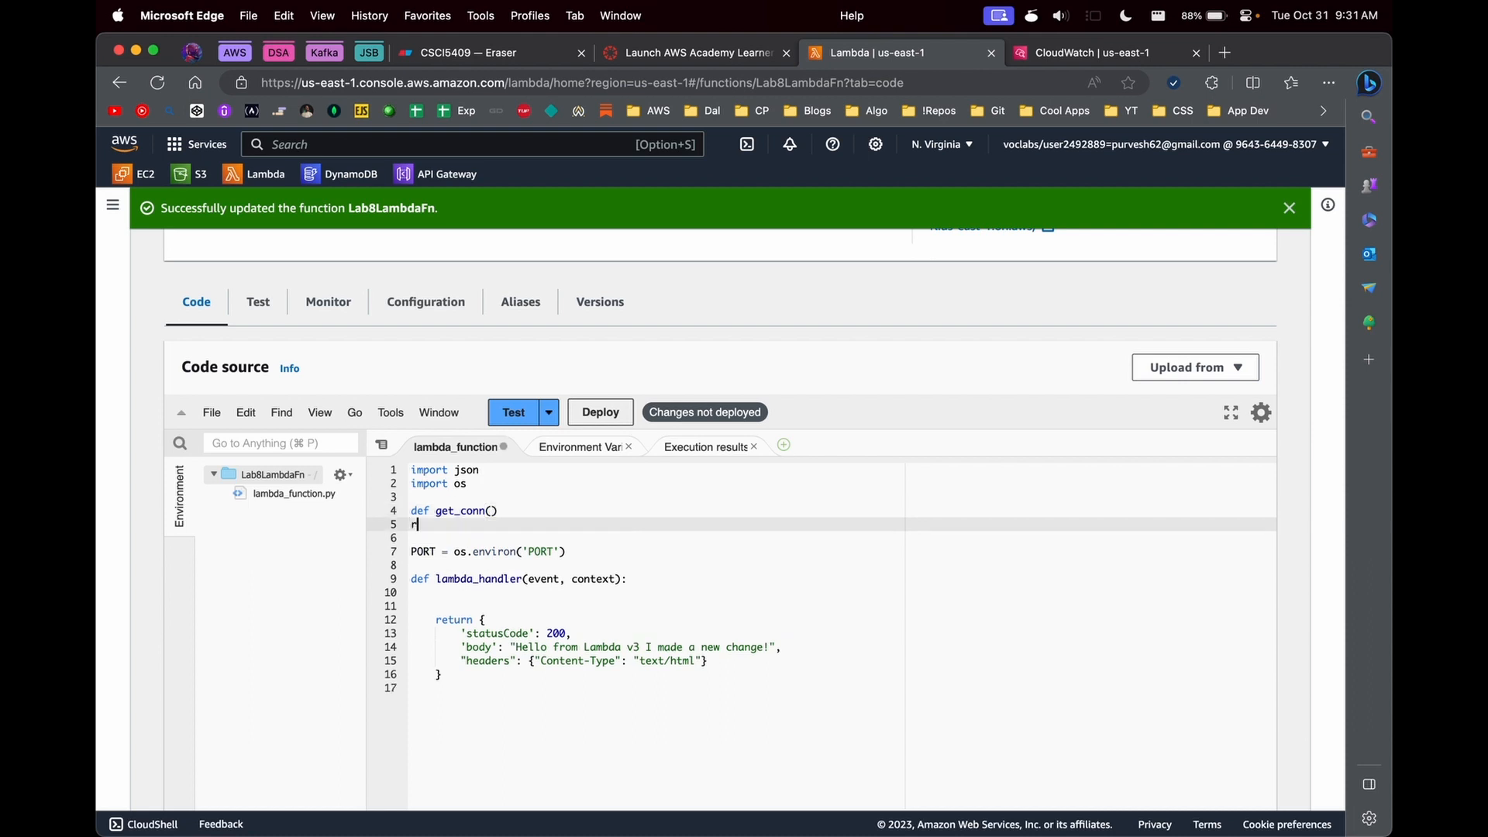
- Write "return db.conn()" as the indented body of get_conn and highlight the function's name
{"action": "type", "text": "return"}
{"action": "key", "text": "Home"}
{"action": "key", "text": "Tab"}
{"action": "type", "text": "db.conn()"}
{"action": "key", "text": "Home"}
{"action": "double_click", "coordinate": [454, 511]}
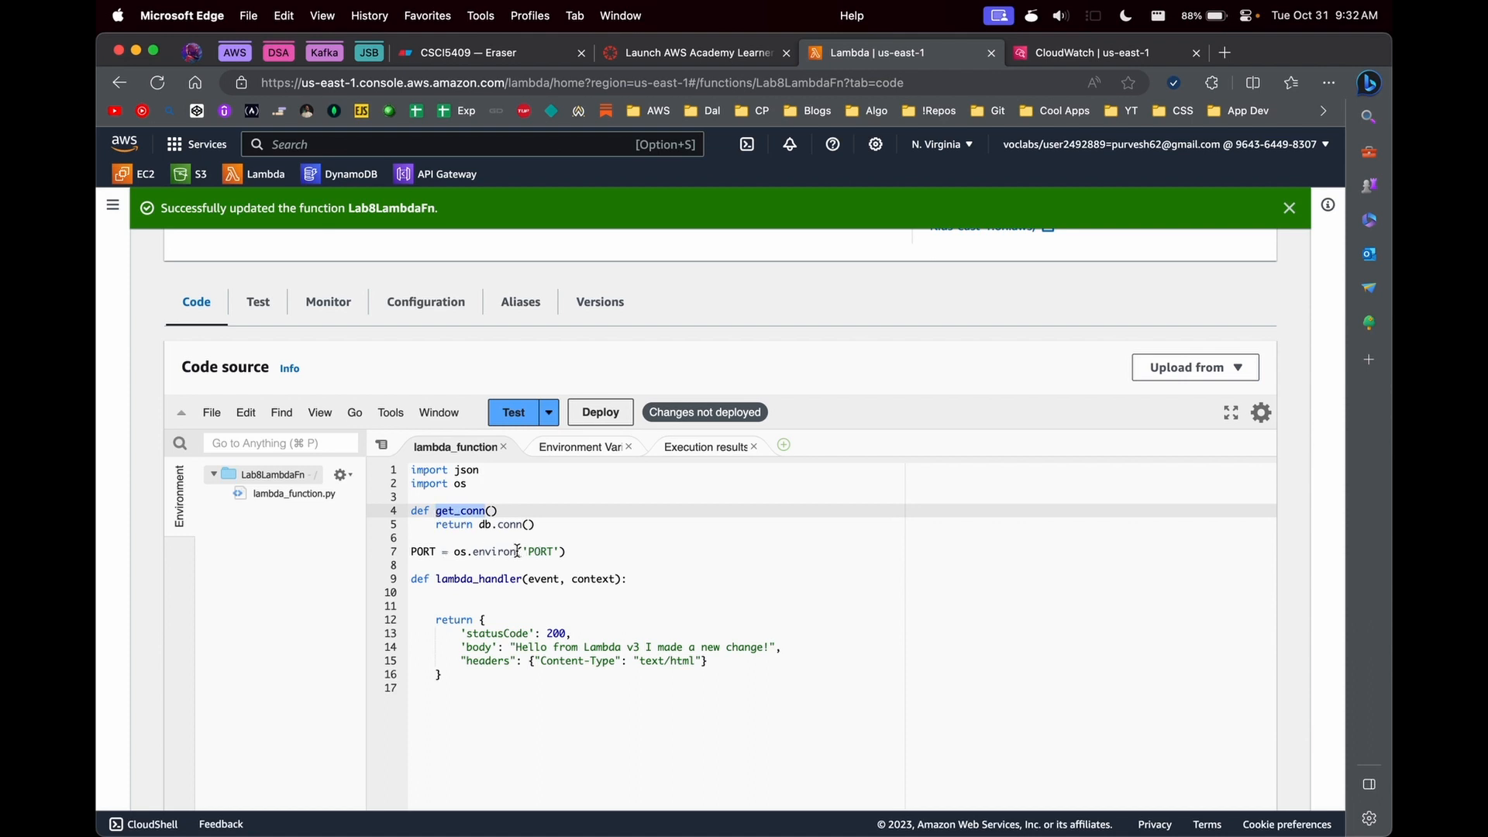
- Delete the get_conn function from the code and highlight everything from the imports through the PORT line
{"action": "left_click_drag", "start_coordinate": [587, 527], "coordinate": [375, 515]}
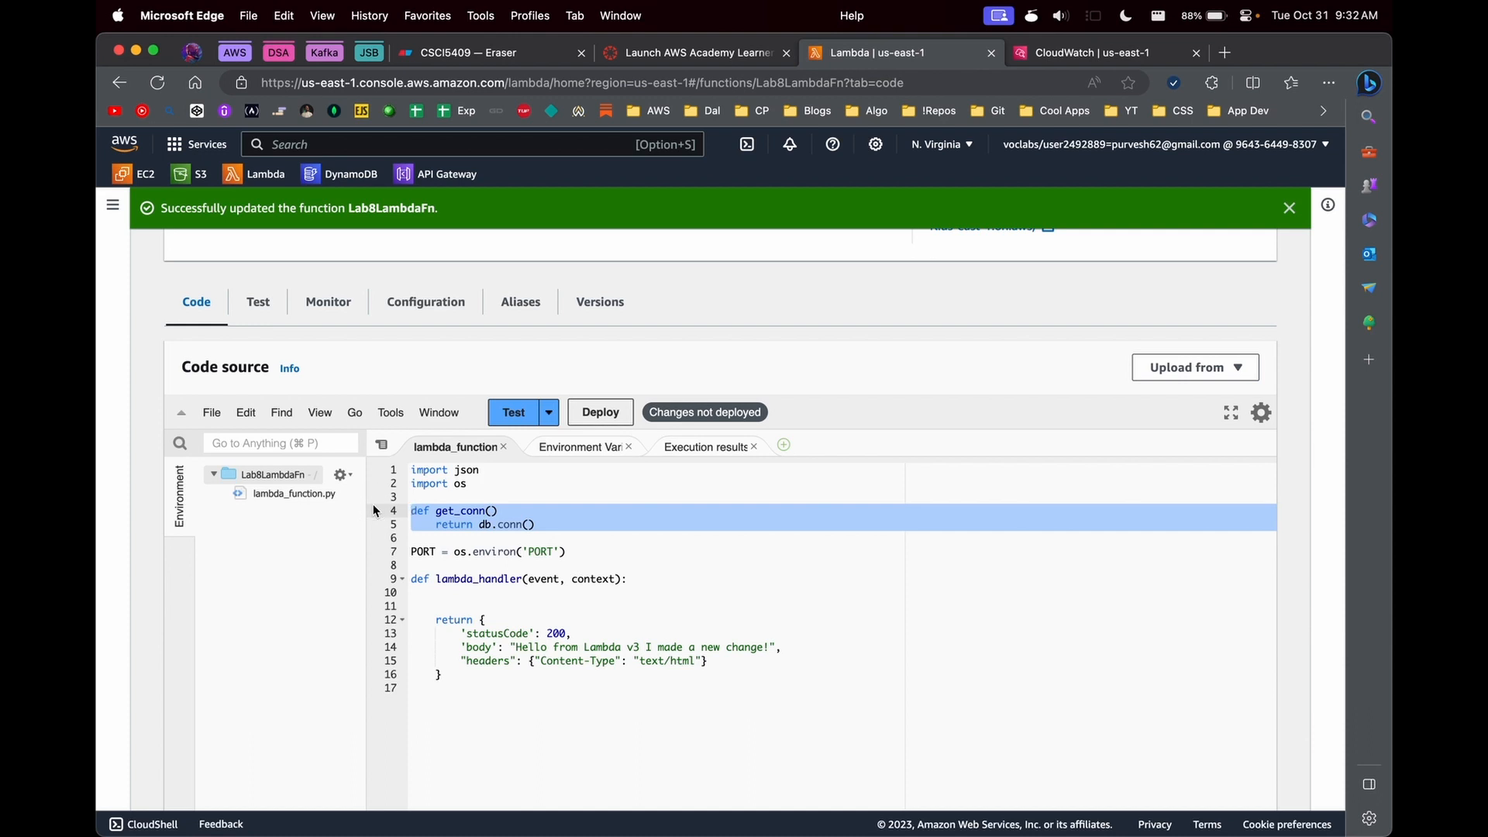
{"action": "key", "text": "BackSpace"}
{"action": "left_click_drag", "start_coordinate": [572, 525], "coordinate": [410, 468]}
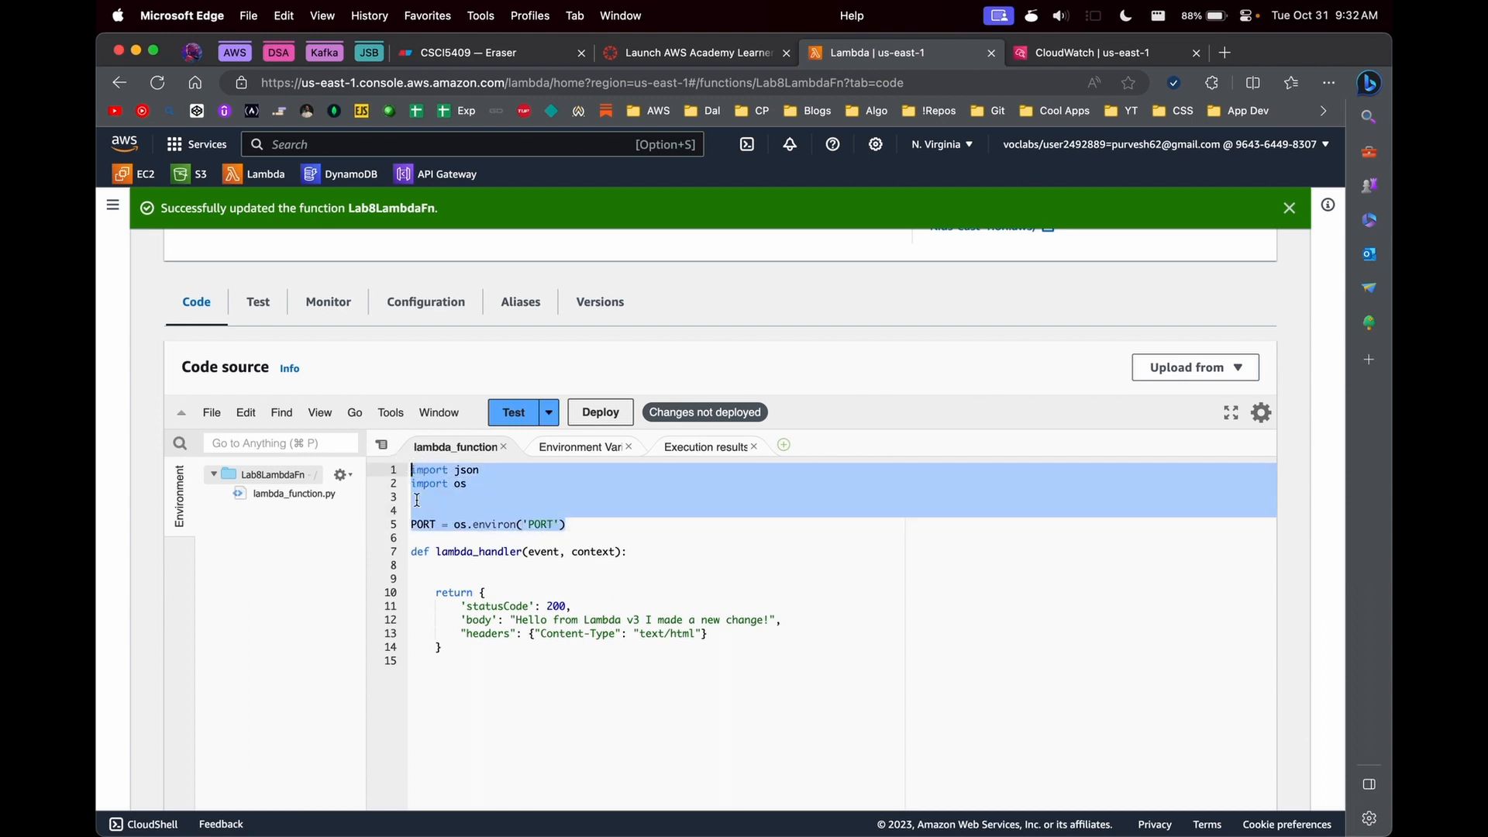
- Add the line dynamodb = boto3.resource('dynamodb') above the PORT line, followed by an empty line
{"action": "left_click", "coordinate": [468, 510]}
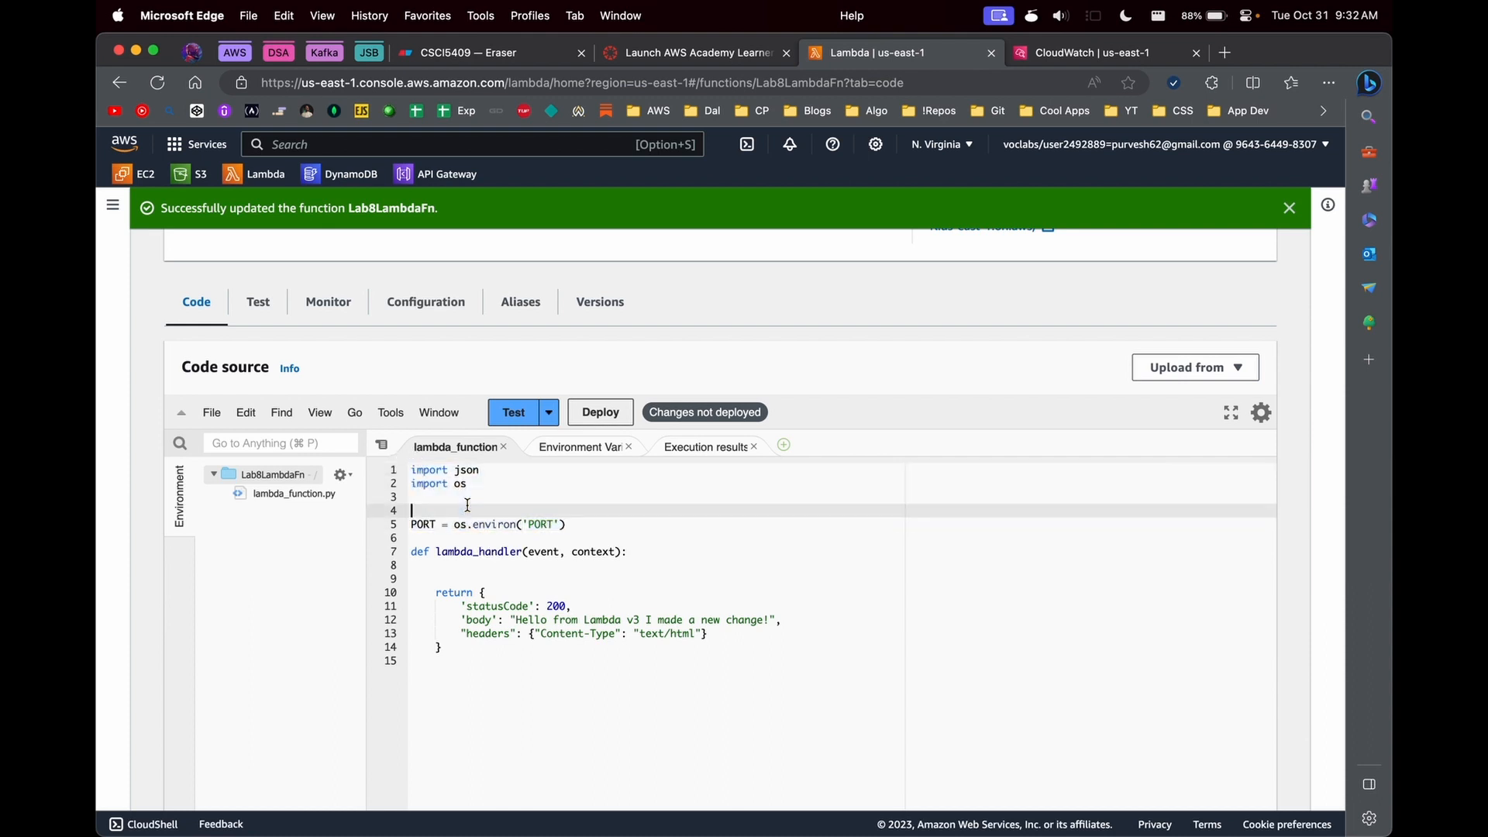
{"action": "type", "text": "dynamodb = boto3.dy"}
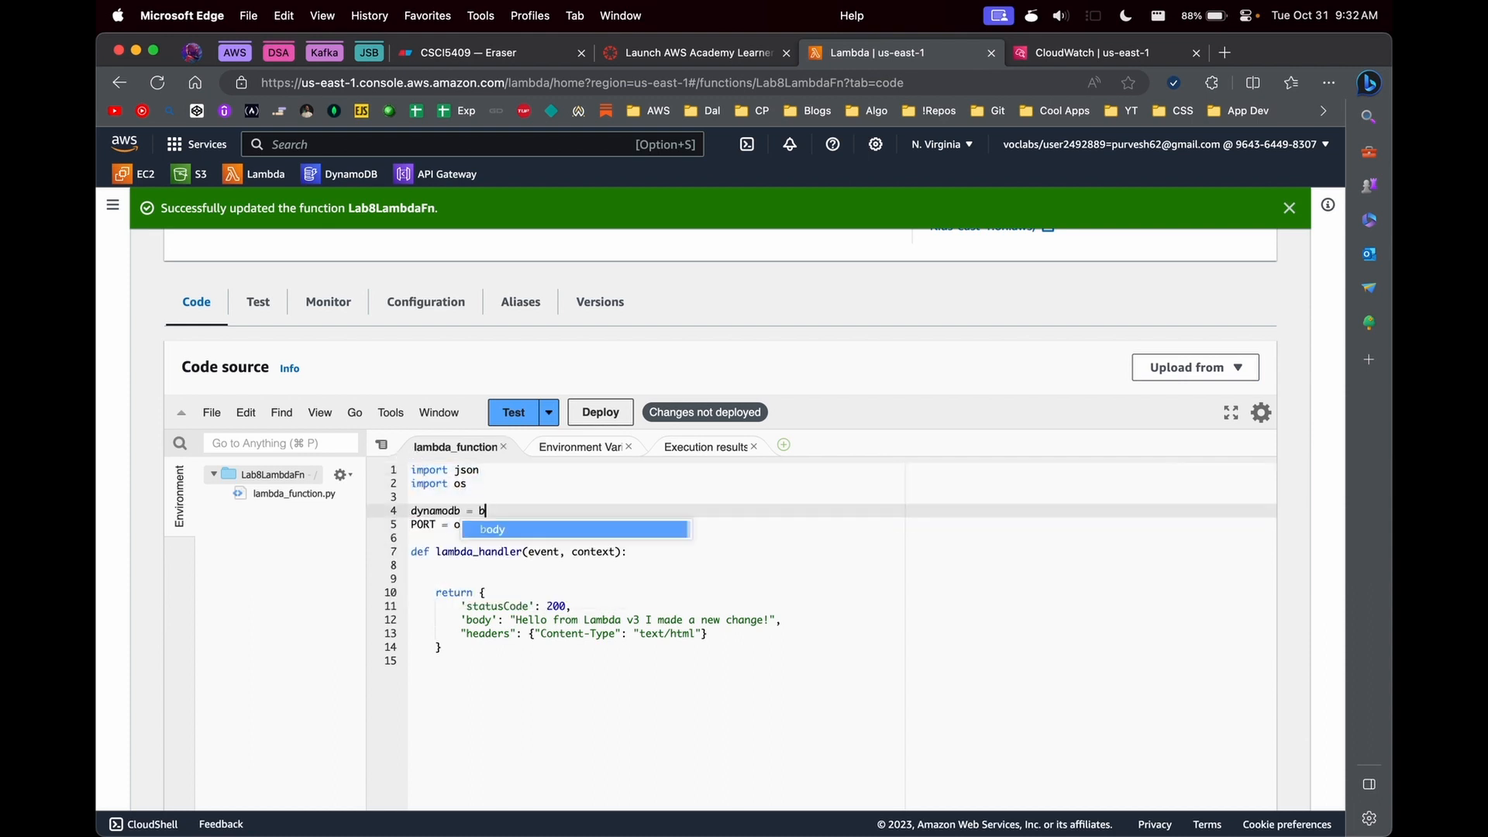
{"action": "key", "text": "BackSpace"}
{"action": "key", "text": "BackSpace"}
{"action": "type", "text": "resource('dynamo"}
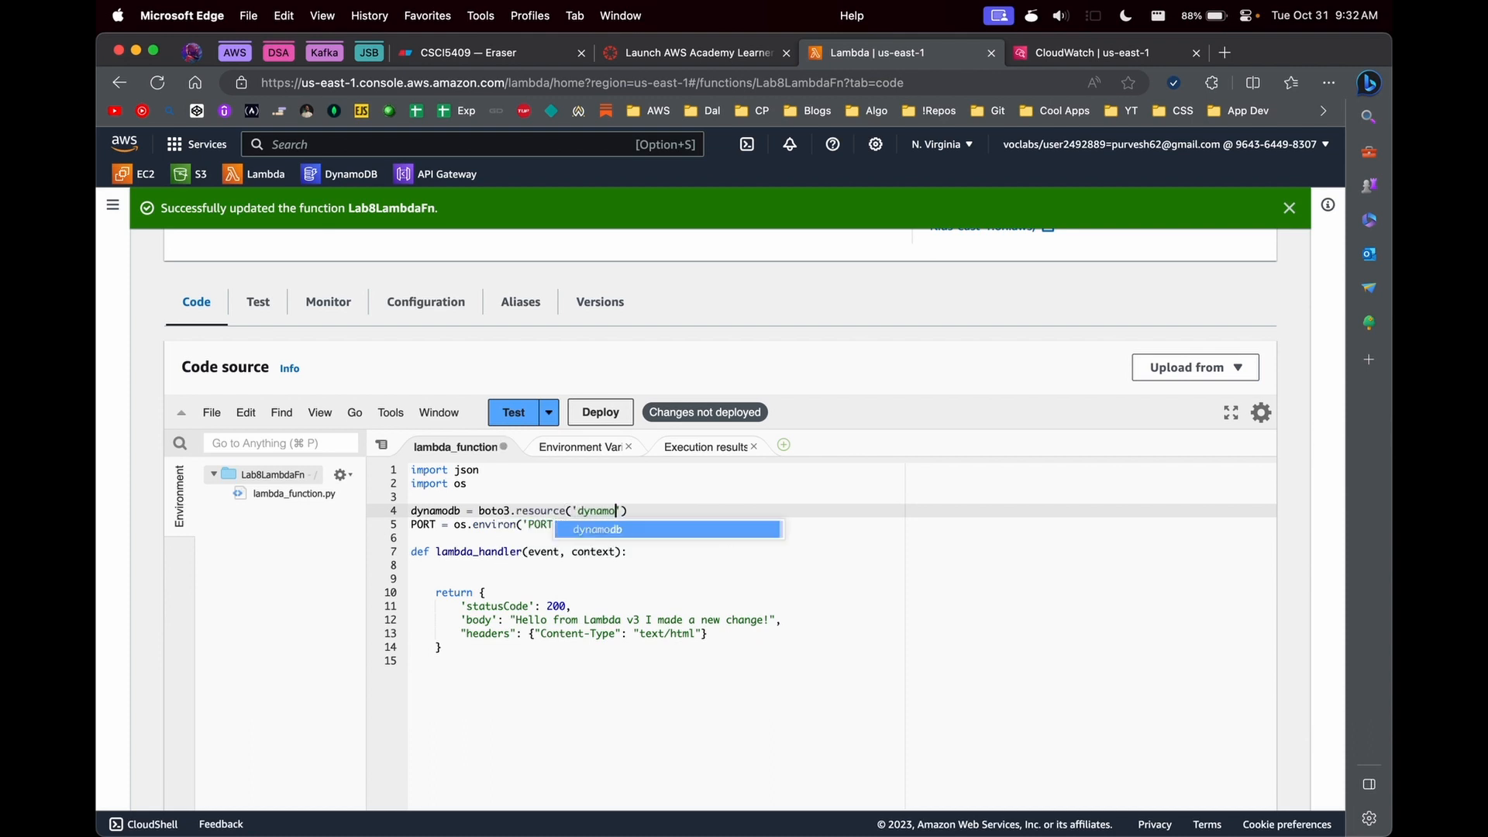
{"action": "key", "text": "Return"}
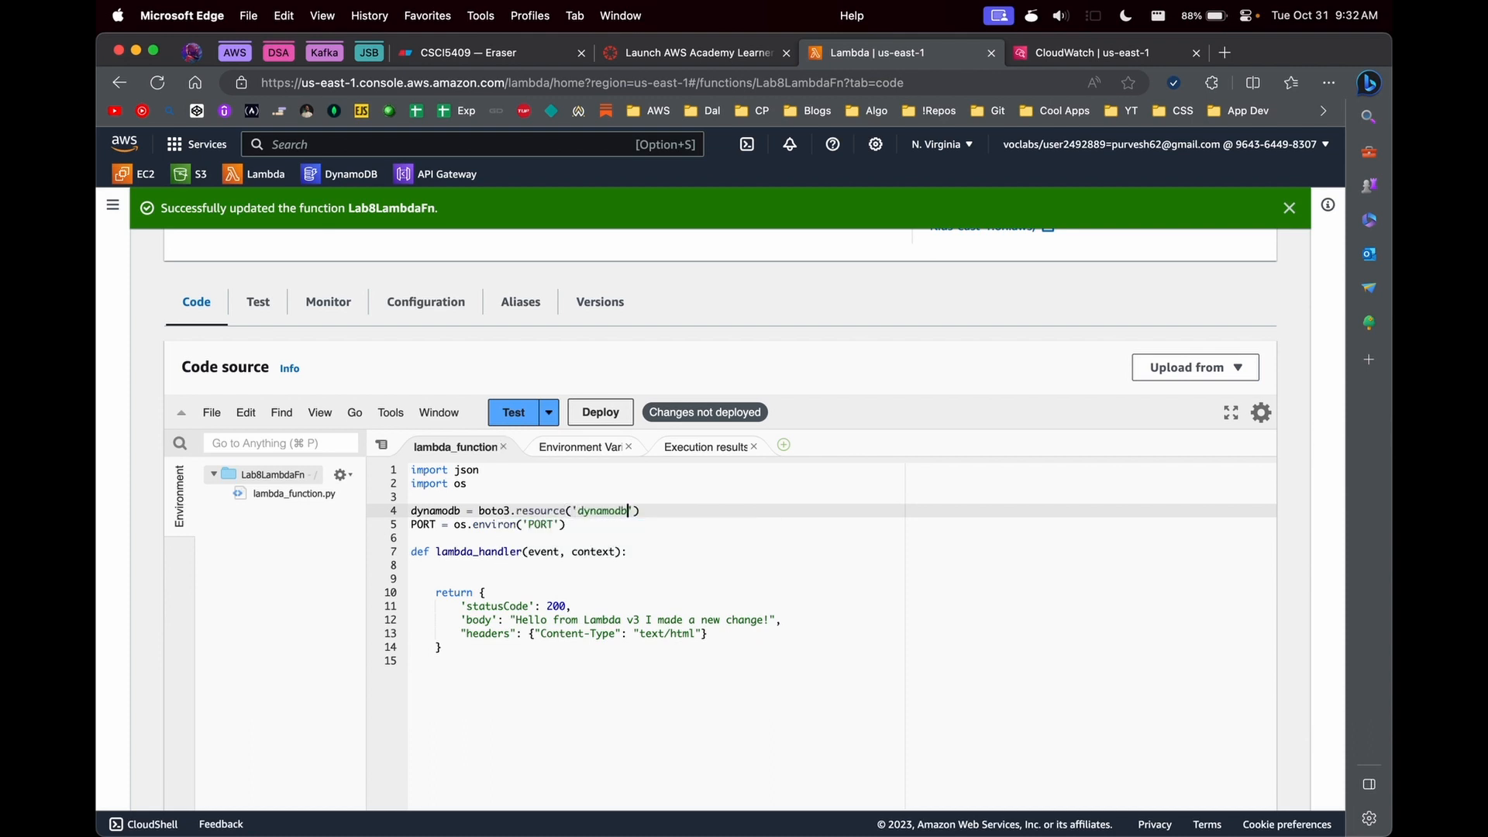
{"action": "key", "text": "End"}
{"action": "key", "text": "Return"}
{"action": "double_click", "coordinate": [435, 511]}
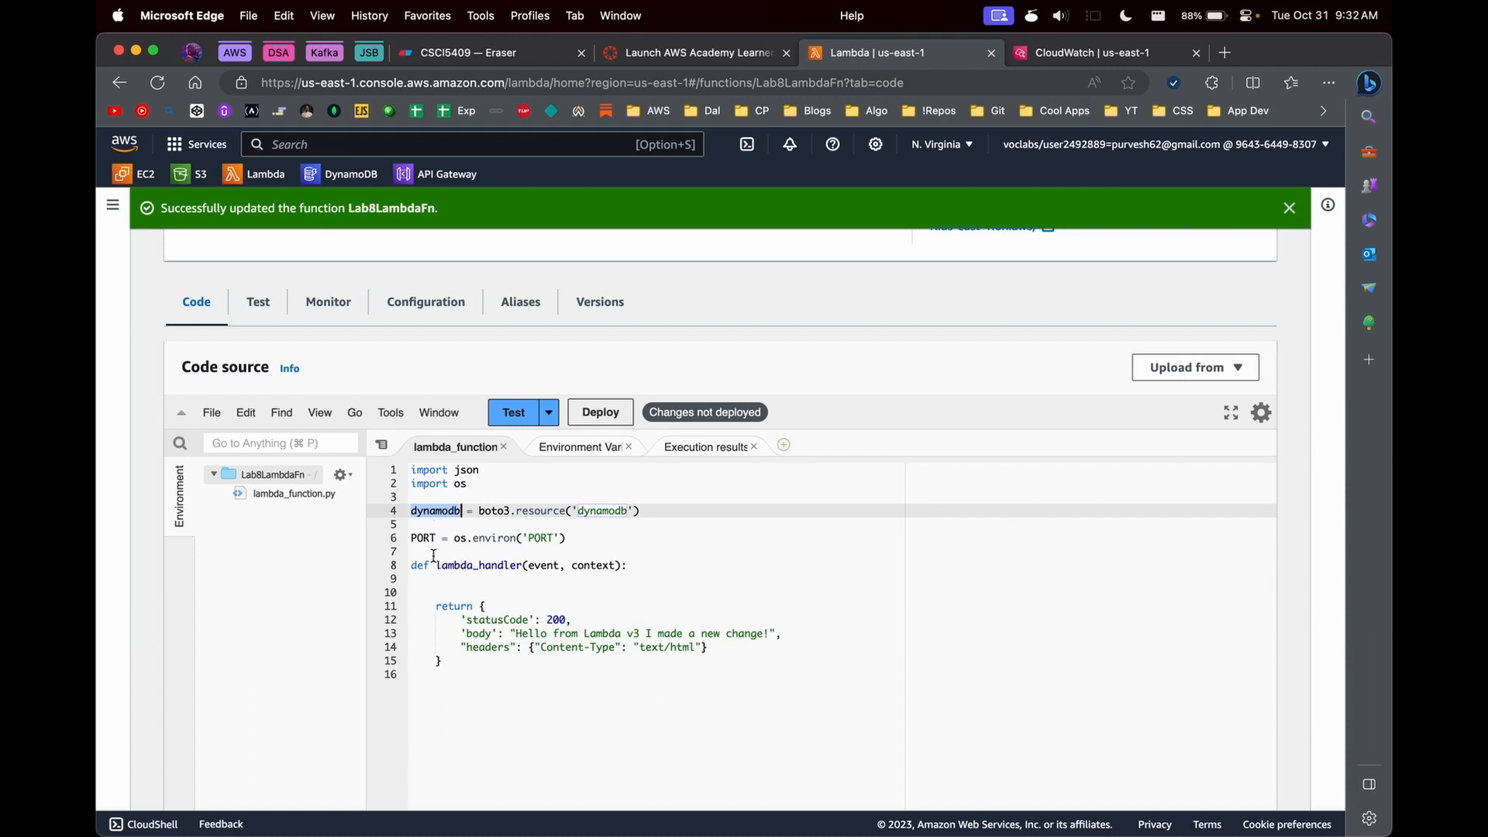
- Remove the line dynamodb = boto3.resource('dynamodb') from the function code
{"action": "triple_click", "coordinate": [513, 513]}
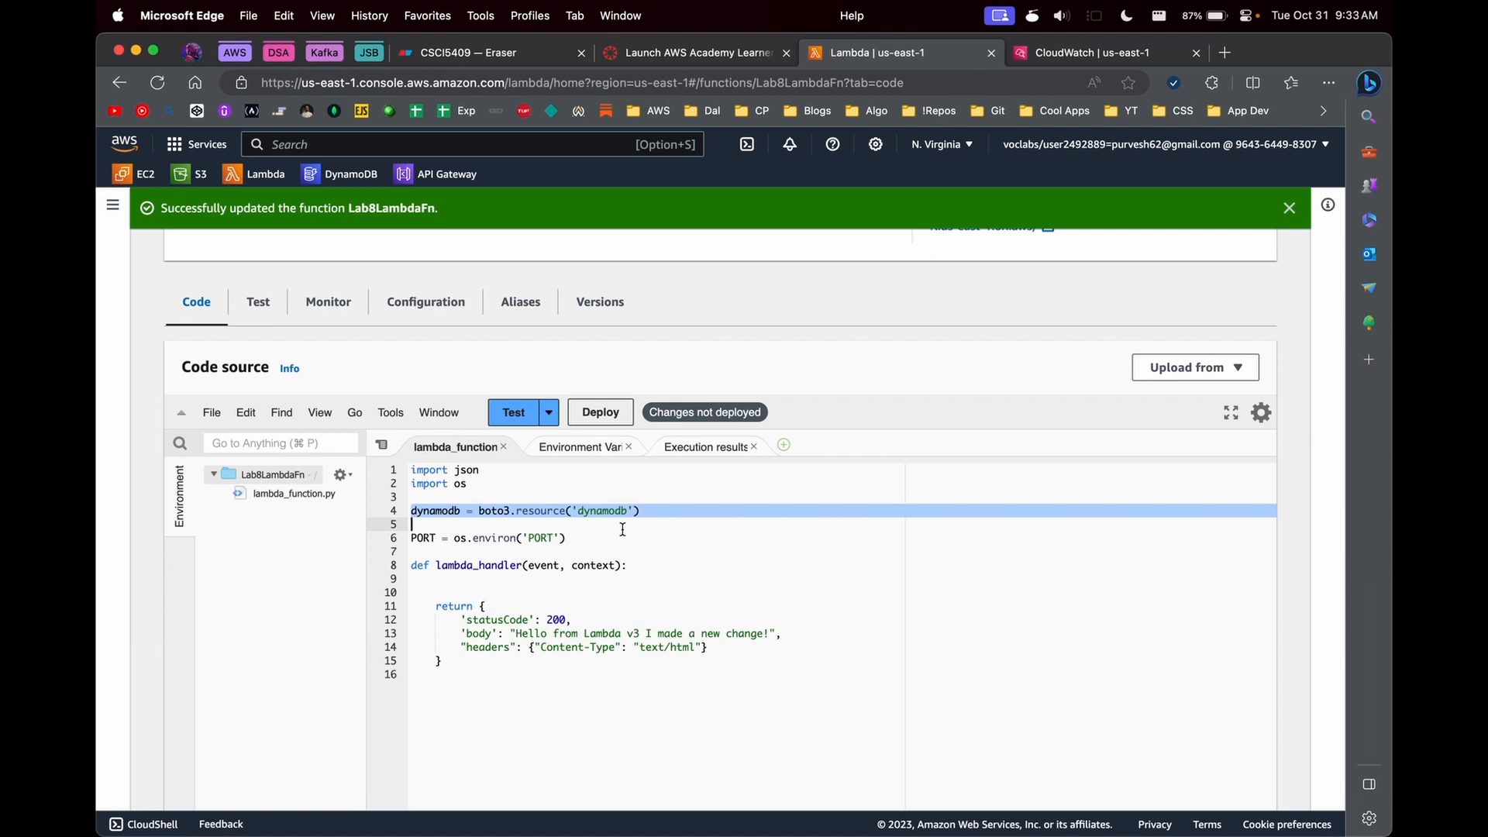
{"action": "key", "text": "BackSpace"}
{"action": "key", "text": "BackSpace"}
{"action": "key", "text": "BackSpace"}
{"action": "key", "text": "BackSpace"}
{"action": "key", "text": "BackSpace"}
{"action": "key", "text": "BackSpace"}
{"action": "key", "text": "BackSpace"}
{"action": "key", "text": "BackSpace"}
{"action": "key", "text": "BackSpace"}
{"action": "key", "text": "BackSpace"}
{"action": "key", "text": "BackSpace"}
{"action": "key", "text": "BackSpace"}
{"action": "key", "text": "BackSpace"}
{"action": "key", "text": "BackSpace"}
{"action": "key", "text": "BackSpace"}
{"action": "key", "text": "BackSpace"}
{"action": "key", "text": "BackSpace"}
{"action": "key", "text": "BackSpace"}
{"action": "key", "text": "BackSpace"}
{"action": "key", "text": "BackSpace"}
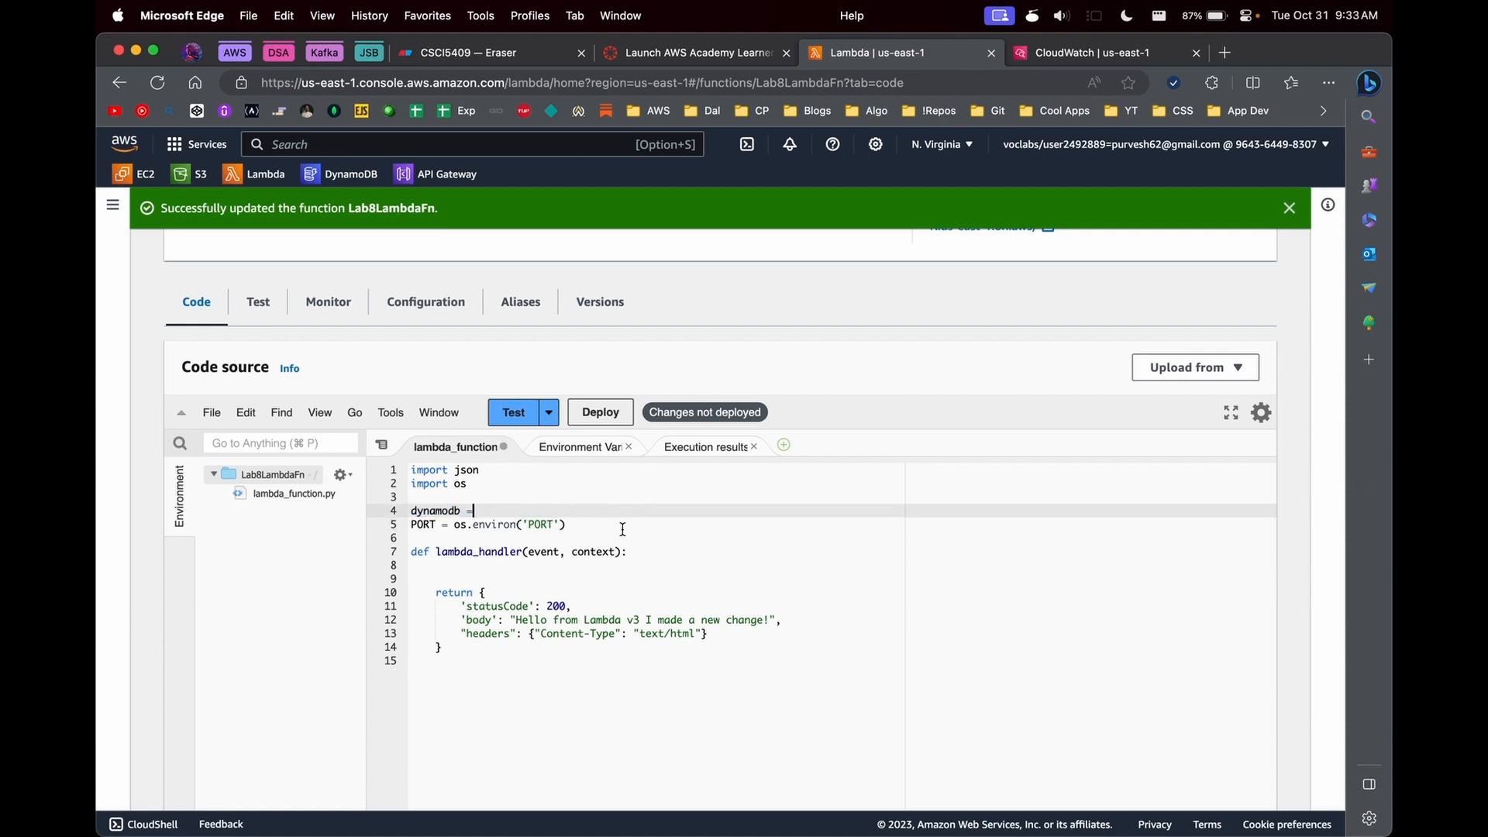
- Review the function's concurrency settings and provisioned concurrency configurations
{"action": "left_click", "coordinate": [425, 302]}
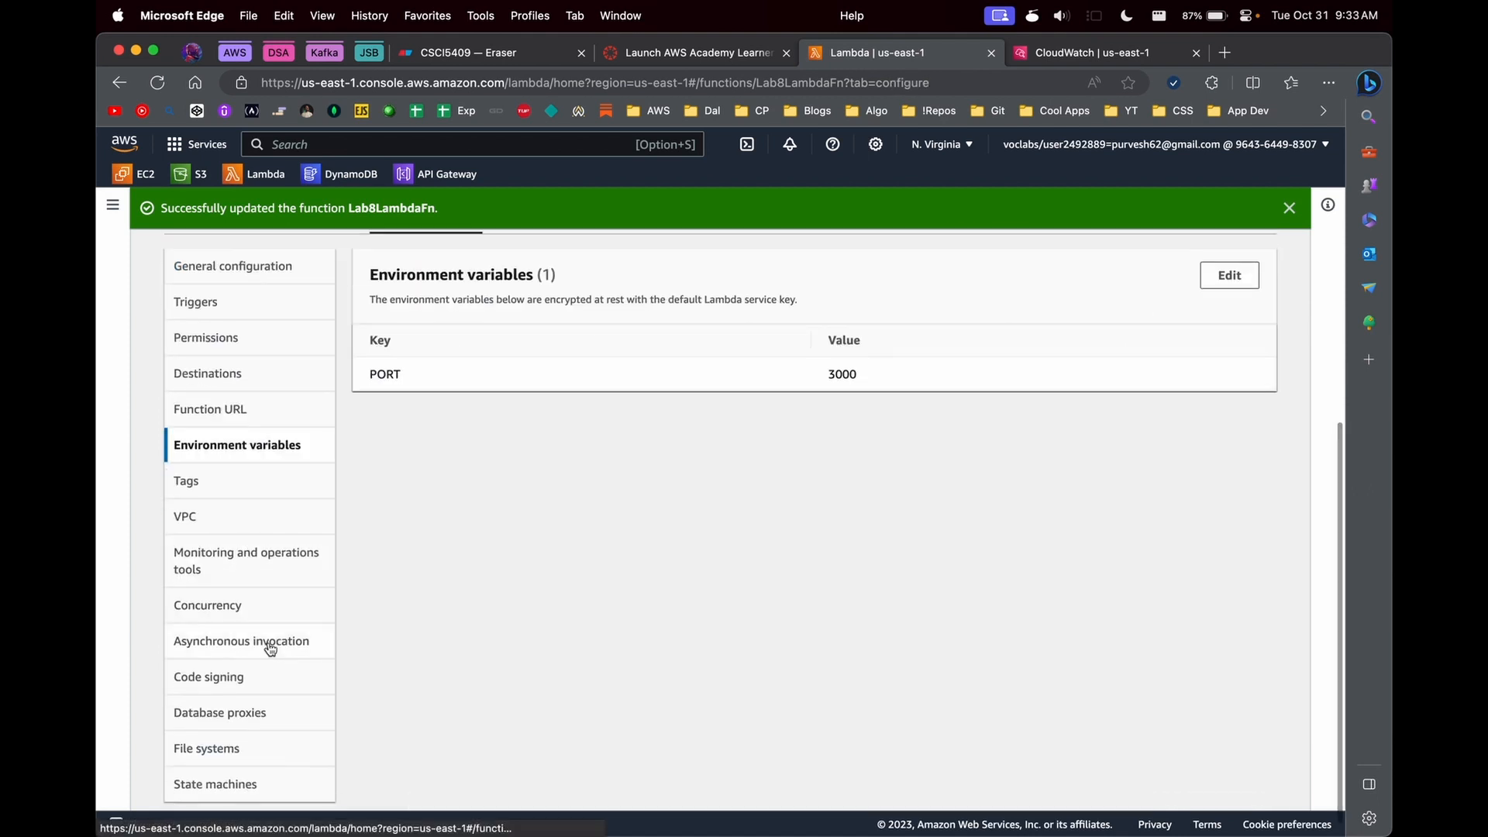
{"action": "scroll", "coordinate": [372, 664], "scroll_direction": "up", "scroll_amount": 5}
{"action": "scroll", "coordinate": [372, 664], "scroll_direction": "down", "scroll_amount": 5}
{"action": "left_click", "coordinate": [248, 593]}
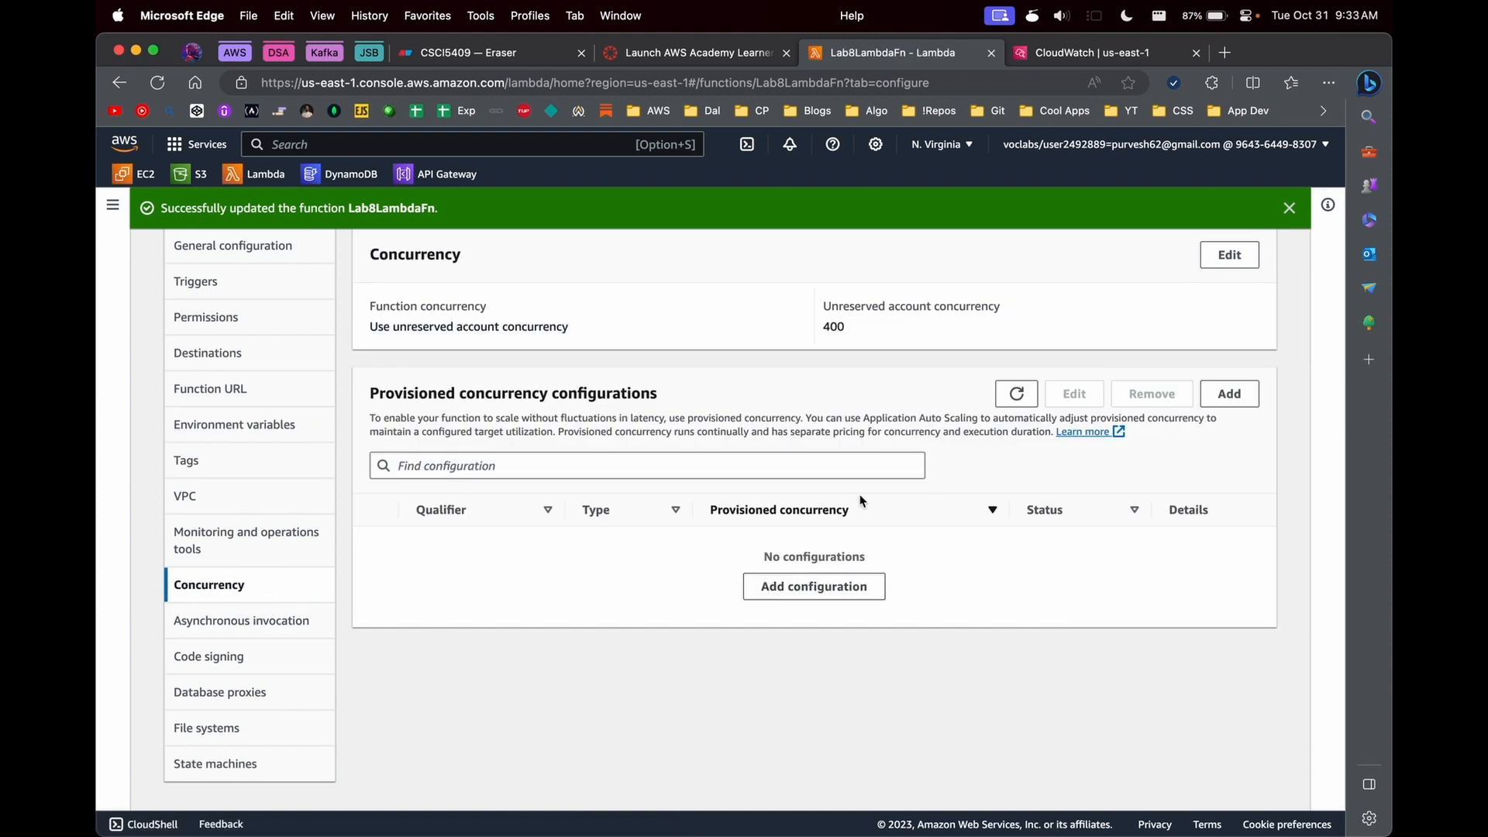
- Switch to the CSCI5409 diagram in Eraser and label the source box of the three arrows 2000
{"action": "left_click", "coordinate": [494, 52]}
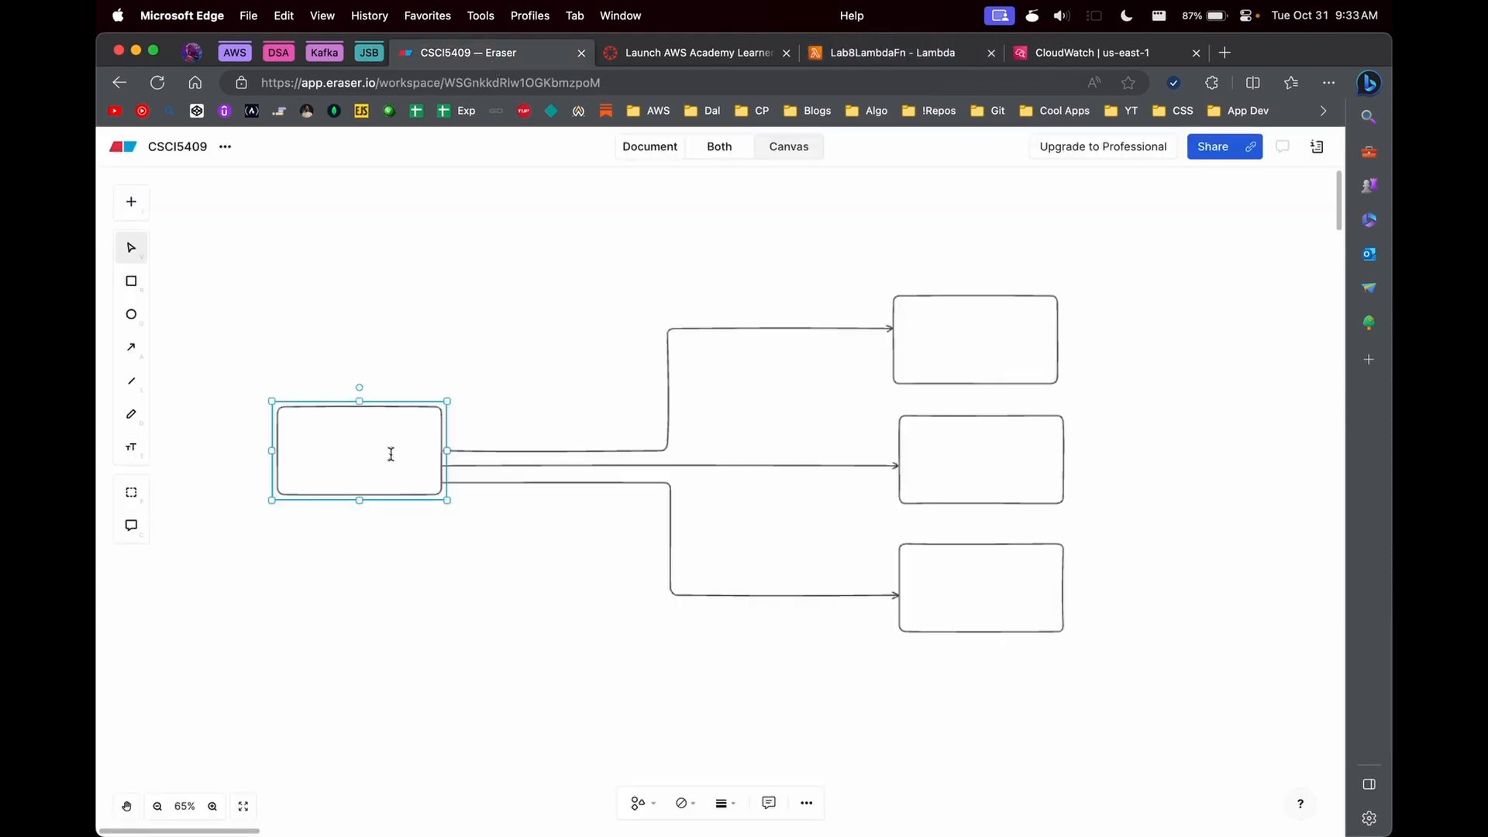
{"action": "type", "text": "2000"}
{"action": "left_click", "coordinate": [538, 465]}
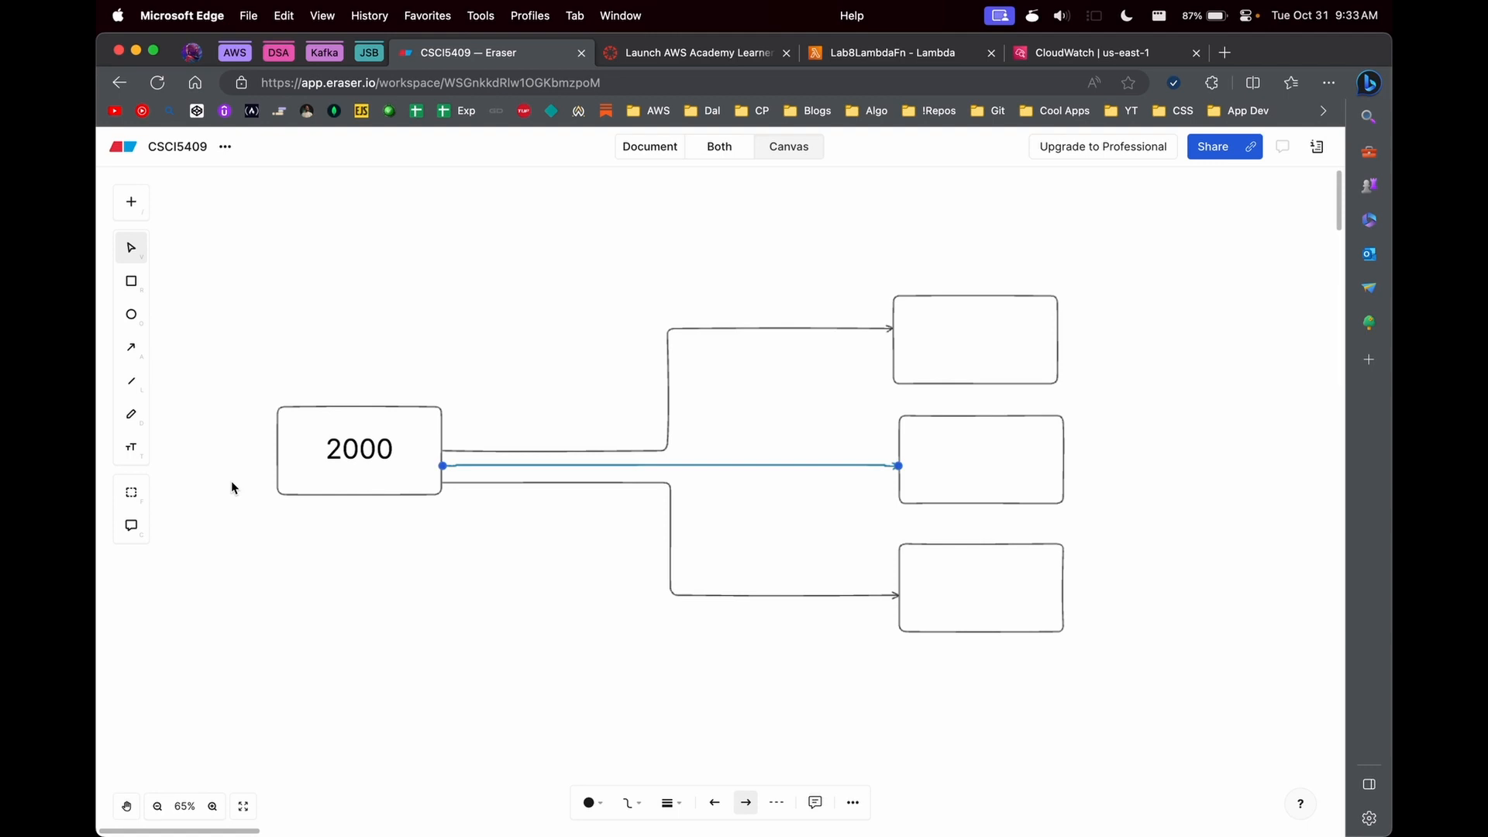
{"action": "left_click", "coordinate": [337, 465]}
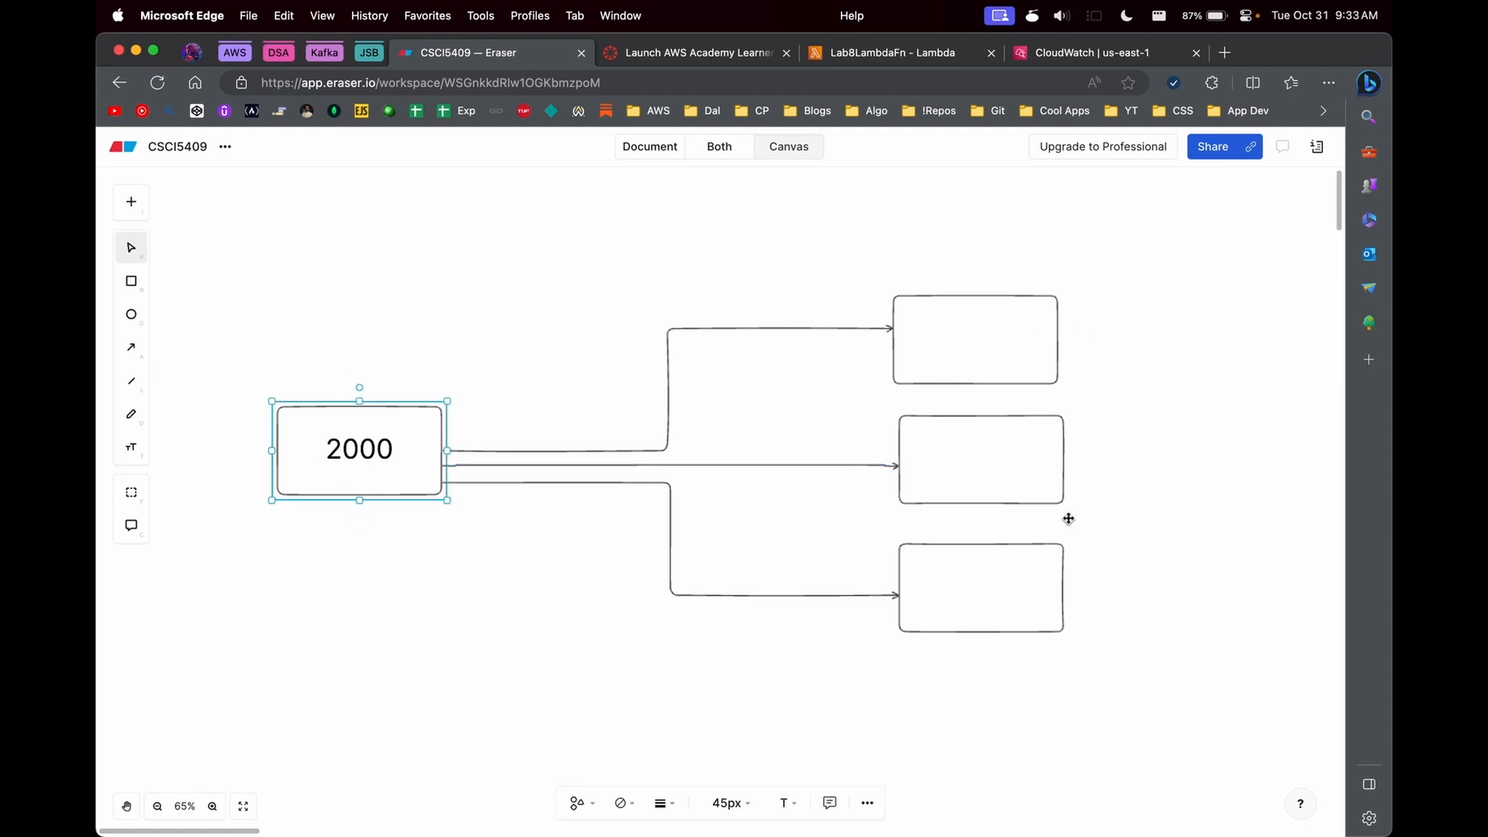
- Label the three boxes the arrows point to, from top to bottom, as lambda1, lambda 2 and lambda3
{"action": "left_click", "coordinate": [979, 346]}
{"action": "type", "text": "lambd"}
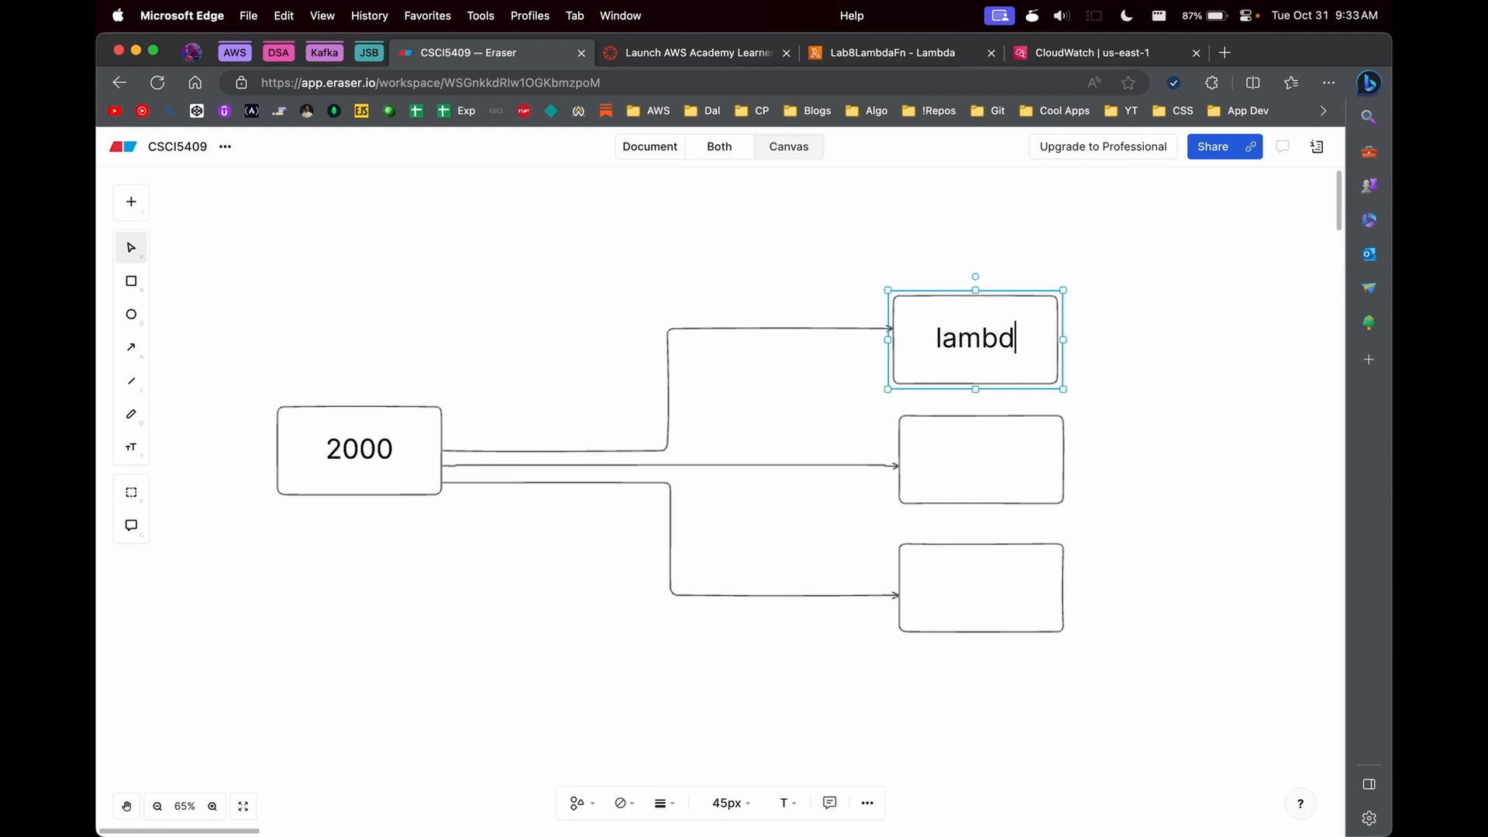
{"action": "type", "text": "a1"}
{"action": "key", "text": "super+d"}
{"action": "left_click", "coordinate": [811, 505]}
{"action": "left_click", "coordinate": [947, 474]}
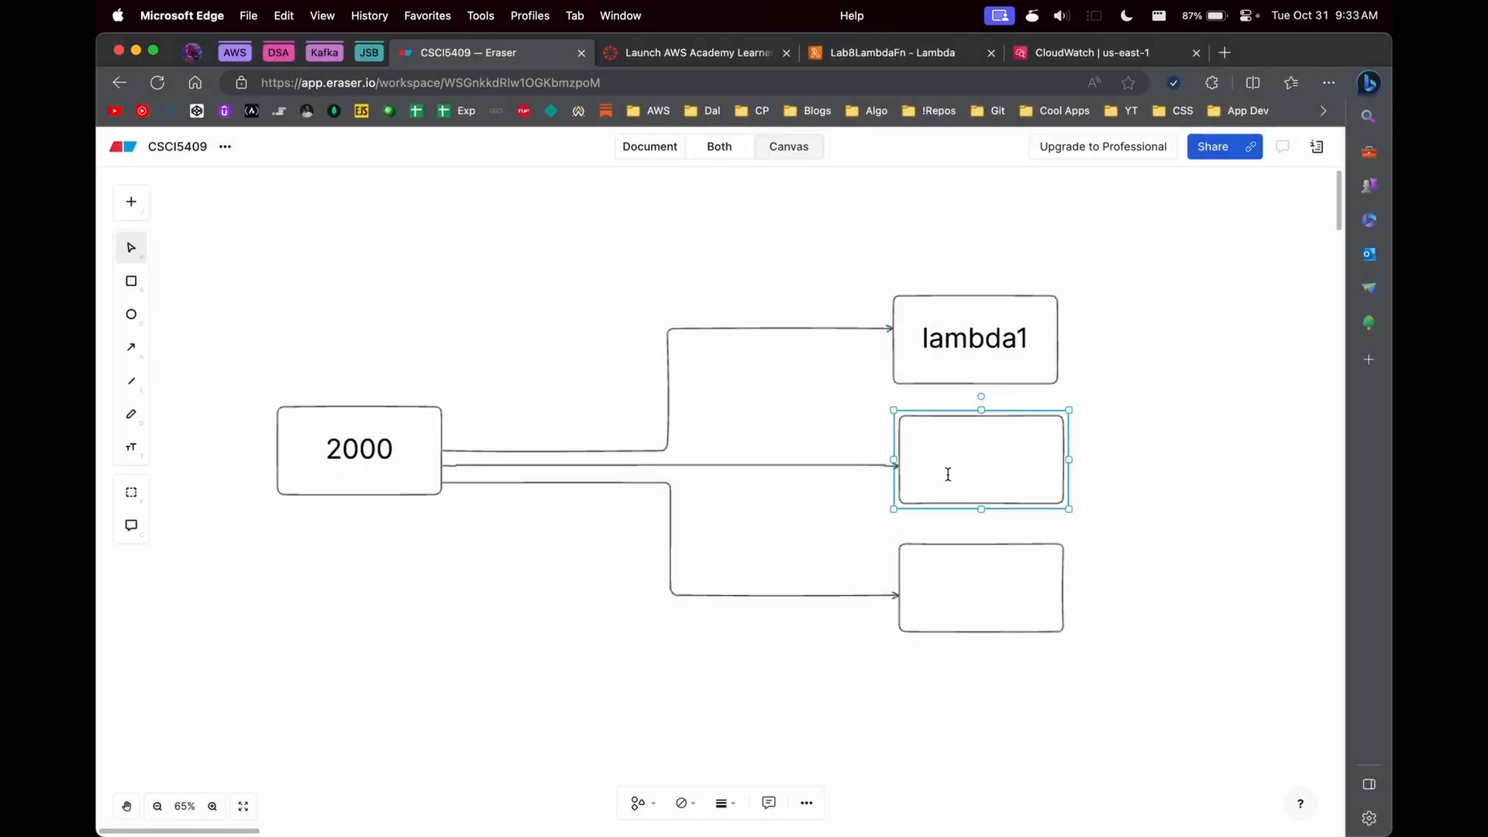
{"action": "type", "text": "lambda 2"}
{"action": "left_click", "coordinate": [974, 597]}
{"action": "type", "text": "la"}
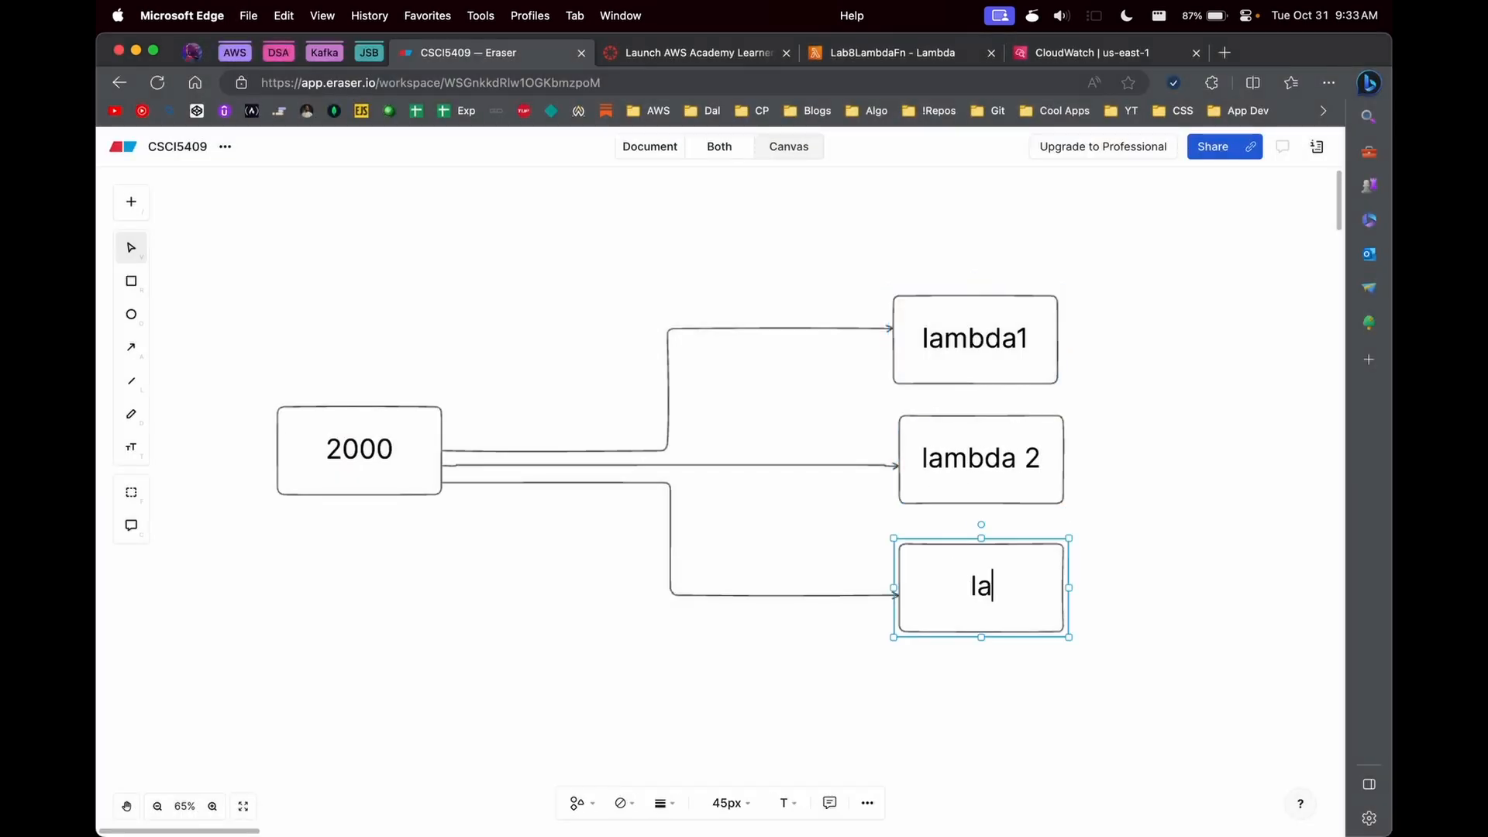
{"action": "type", "text": "mbda3"}
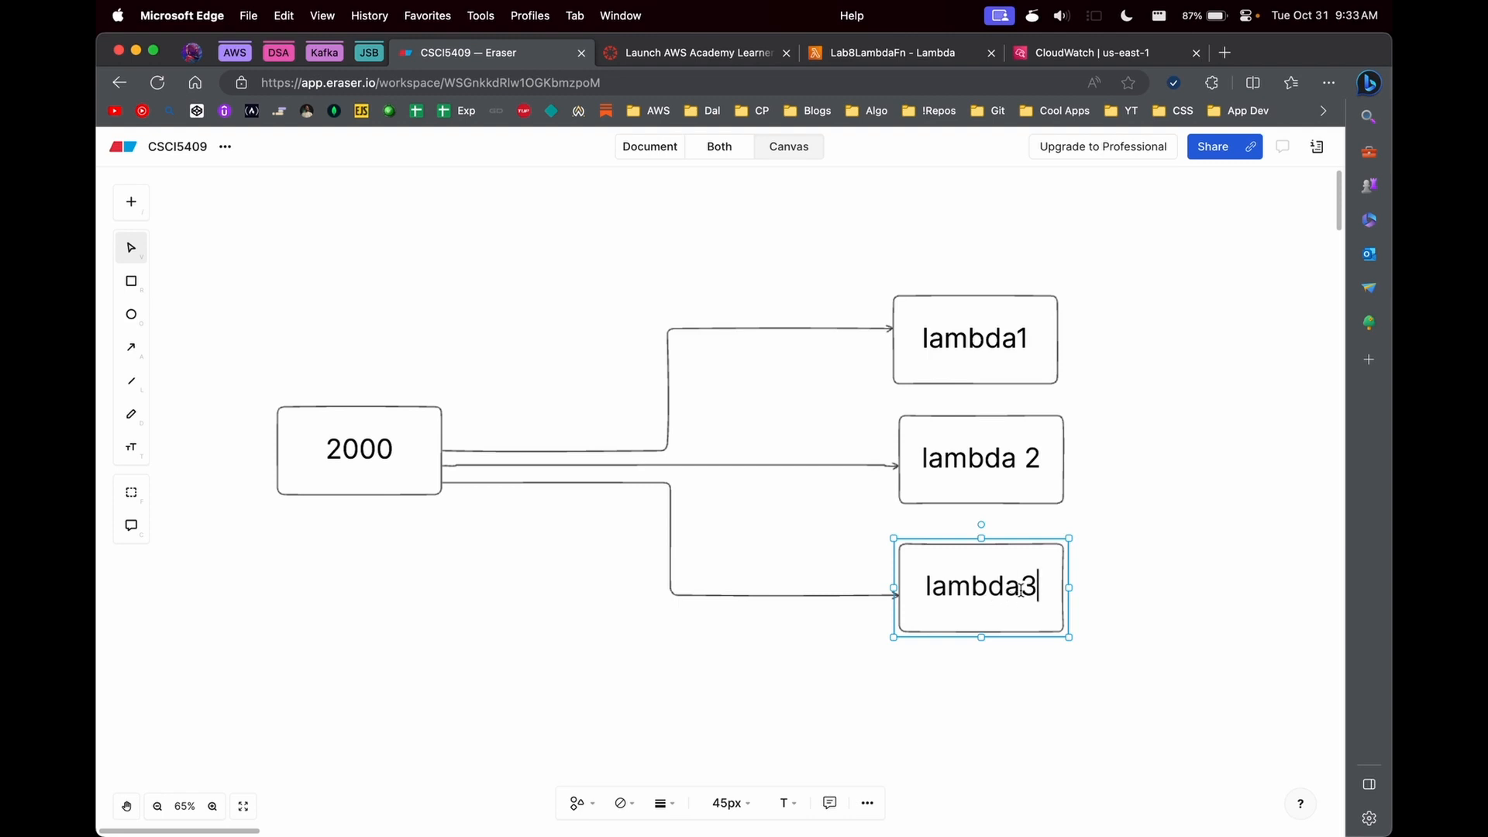
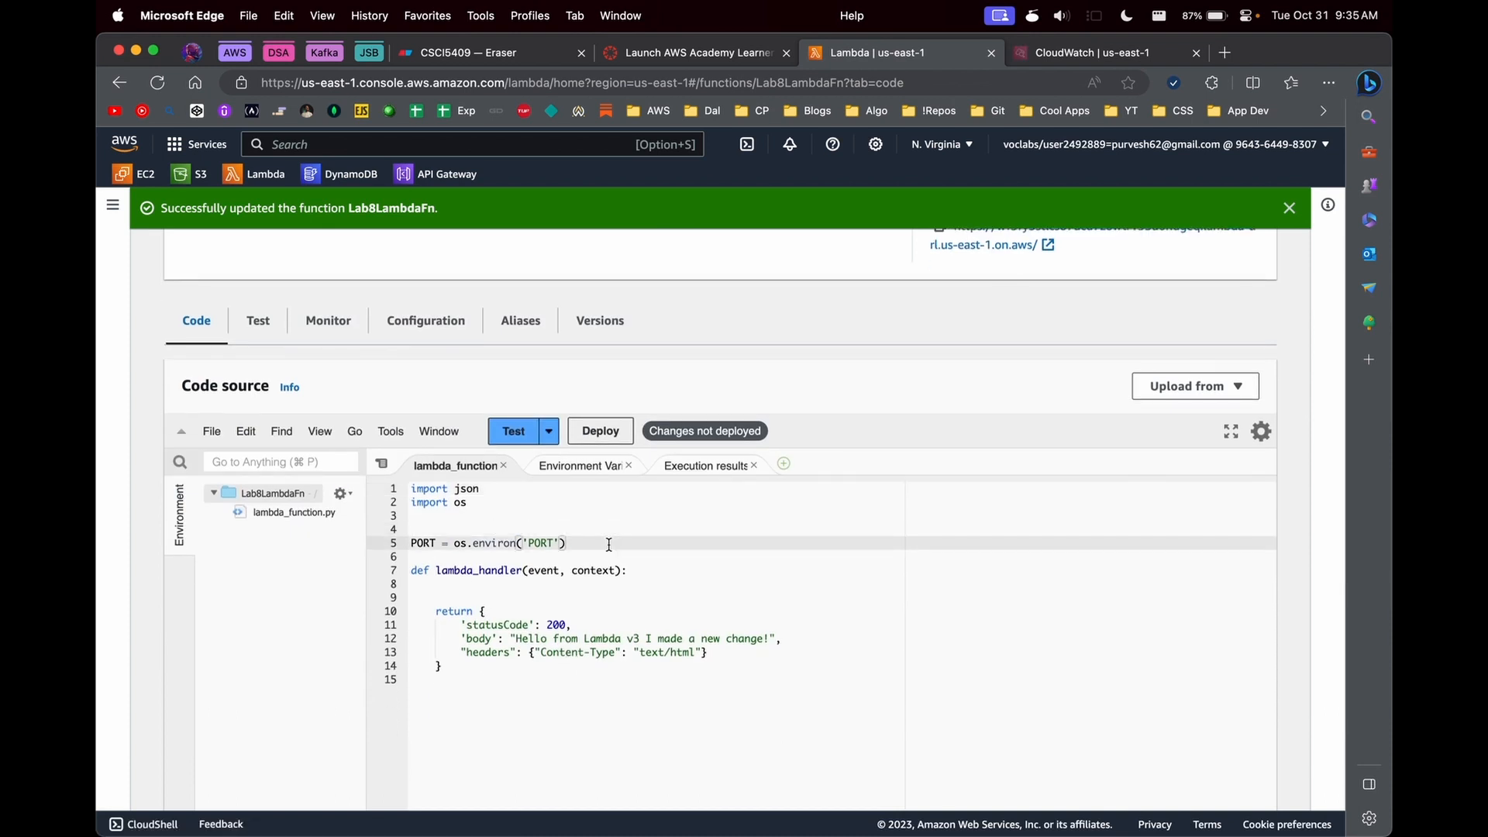
- Open the API Gateway console in a separate browser tab, close the CloudWatch tab and switch to API Gateway
{"action": "key", "text": "super+a"}
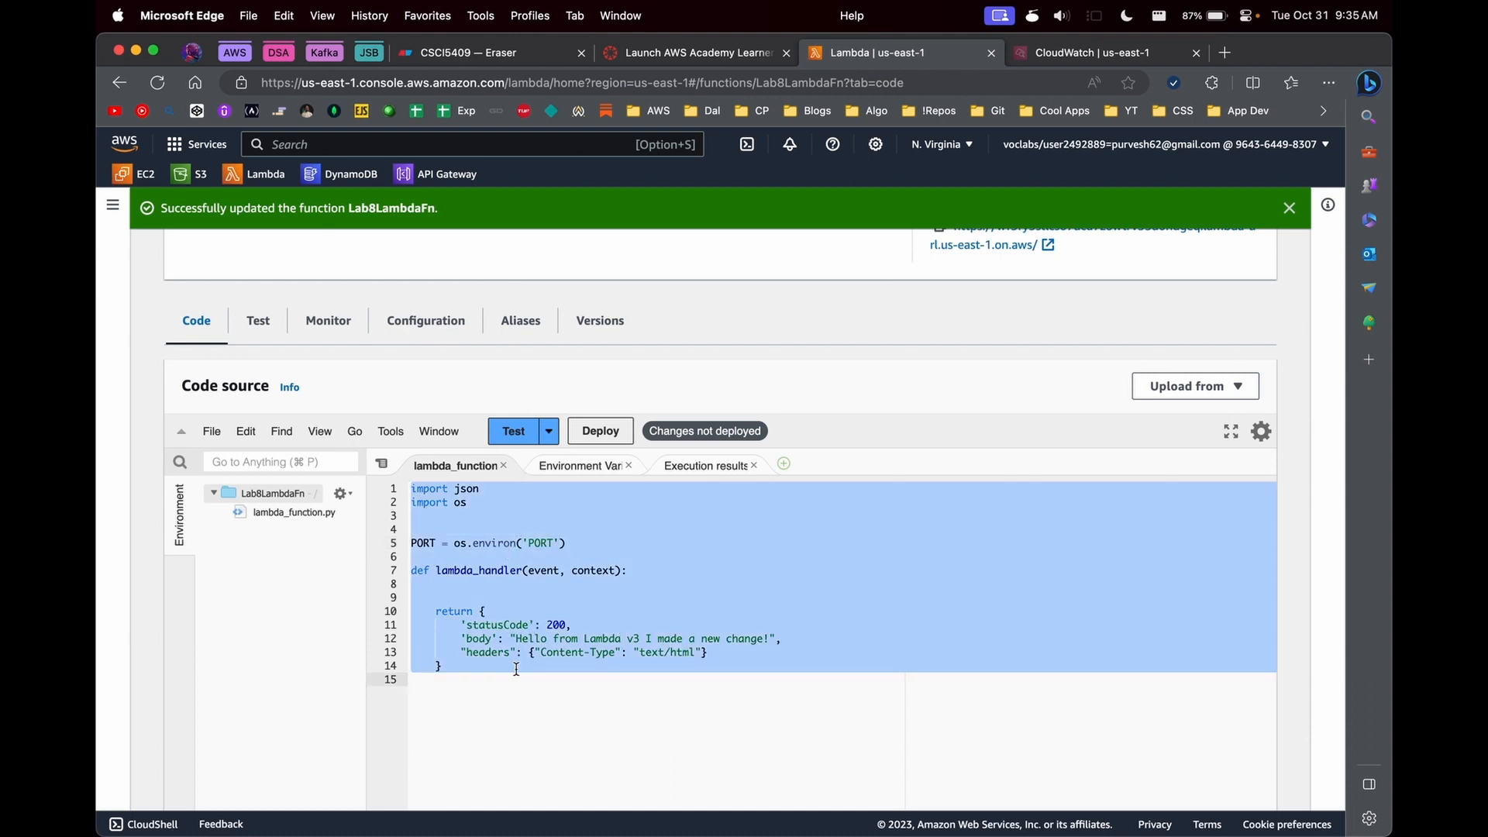
{"action": "left_click", "coordinate": [717, 537]}
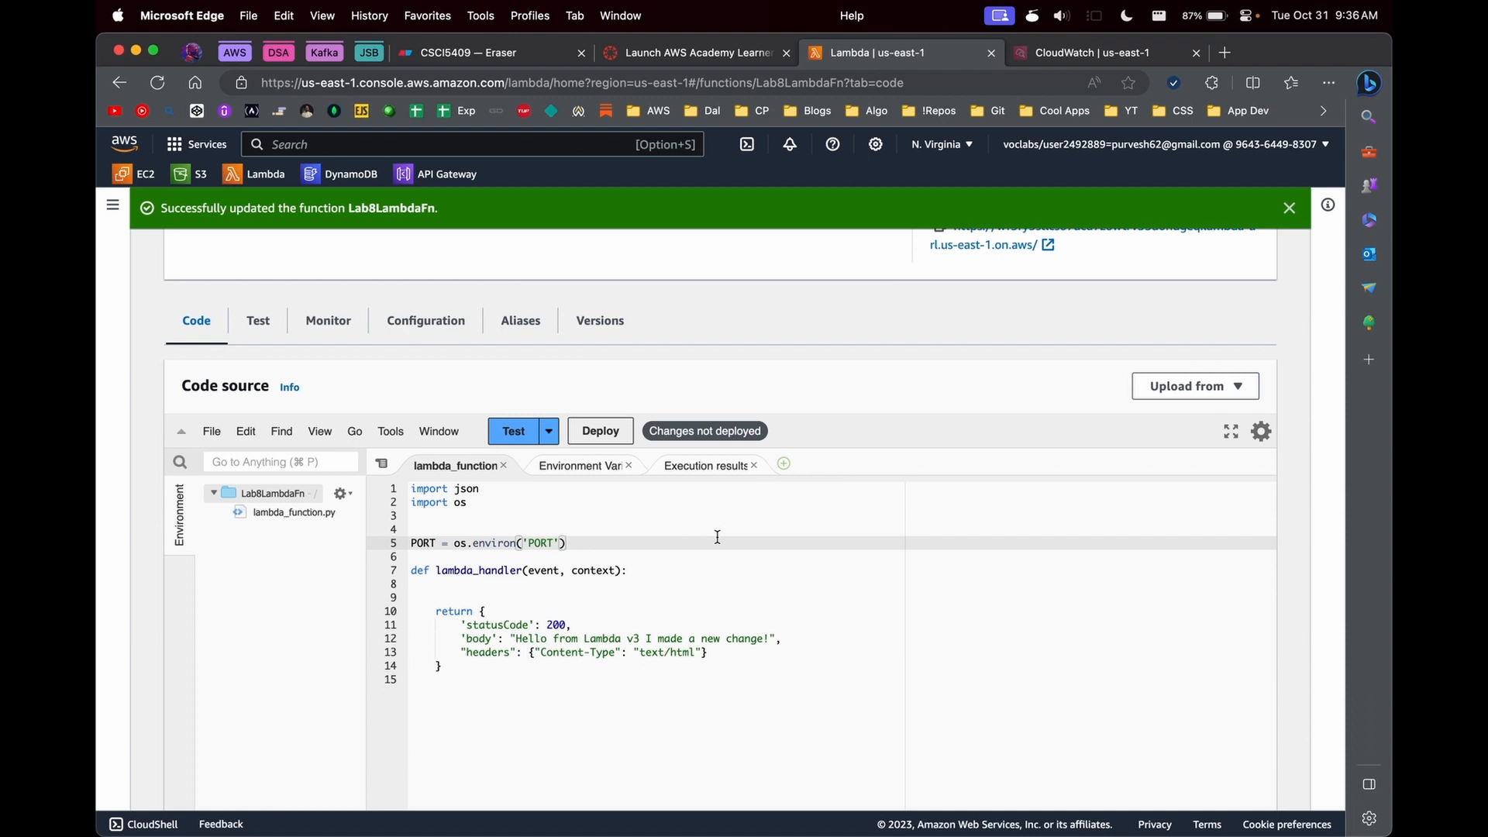
{"action": "left_click", "coordinate": [445, 173], "text": "super"}
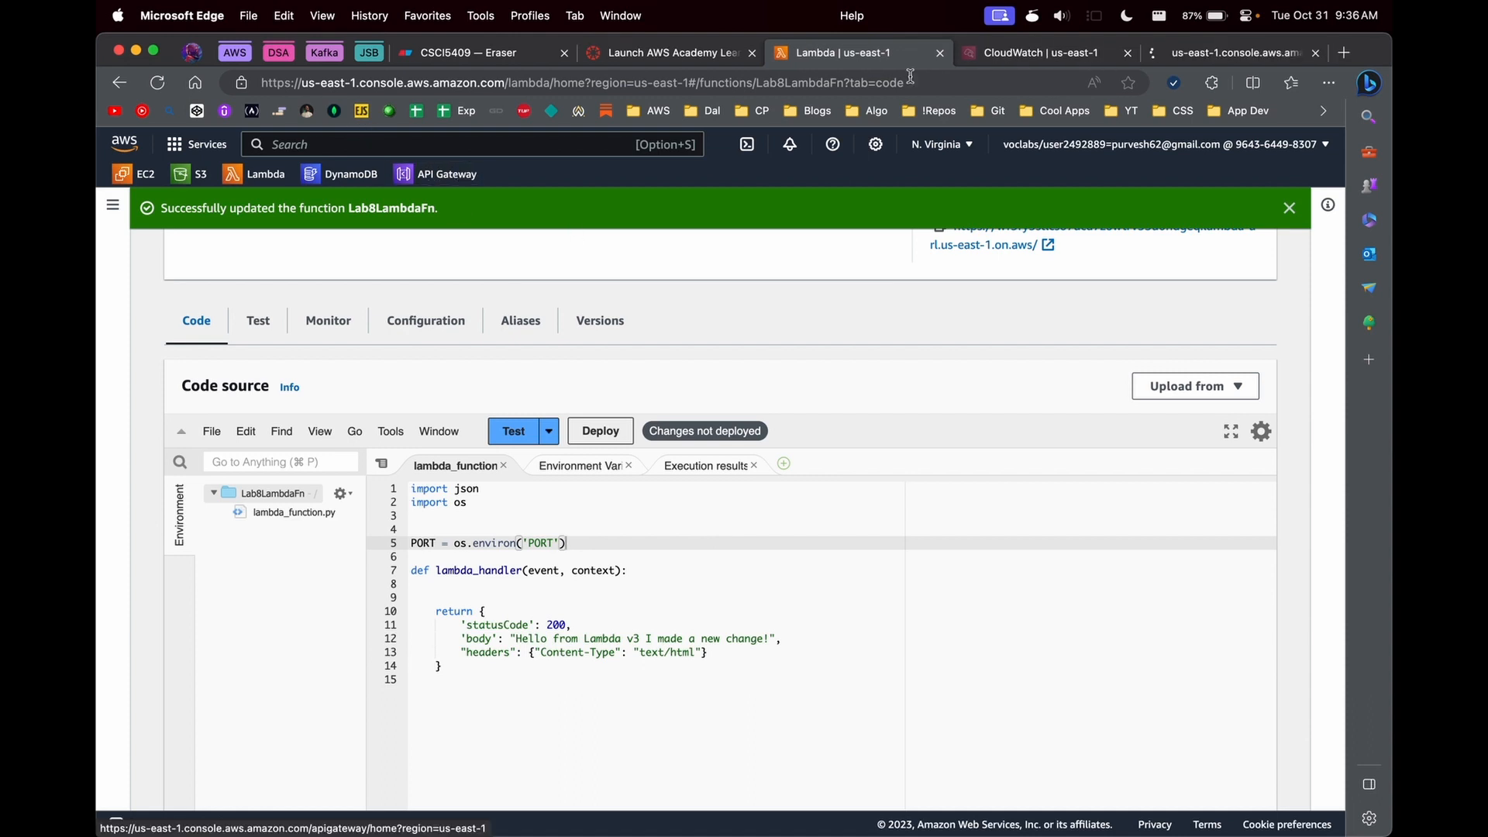
{"action": "left_click", "coordinate": [1112, 56]}
{"action": "left_click", "coordinate": [1127, 52]}
{"action": "left_click", "coordinate": [868, 53]}
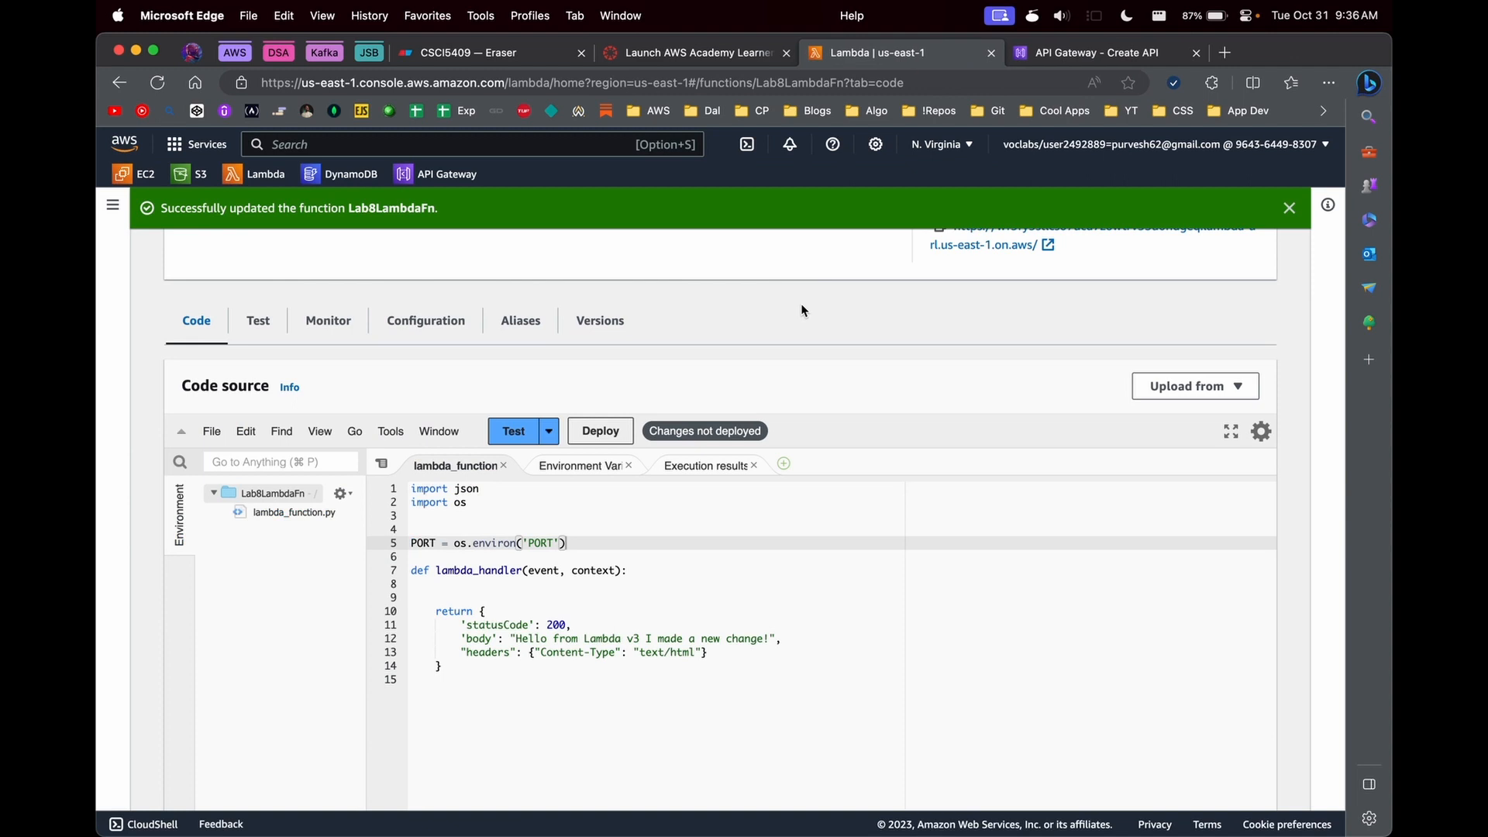
{"action": "left_click", "coordinate": [1066, 59]}
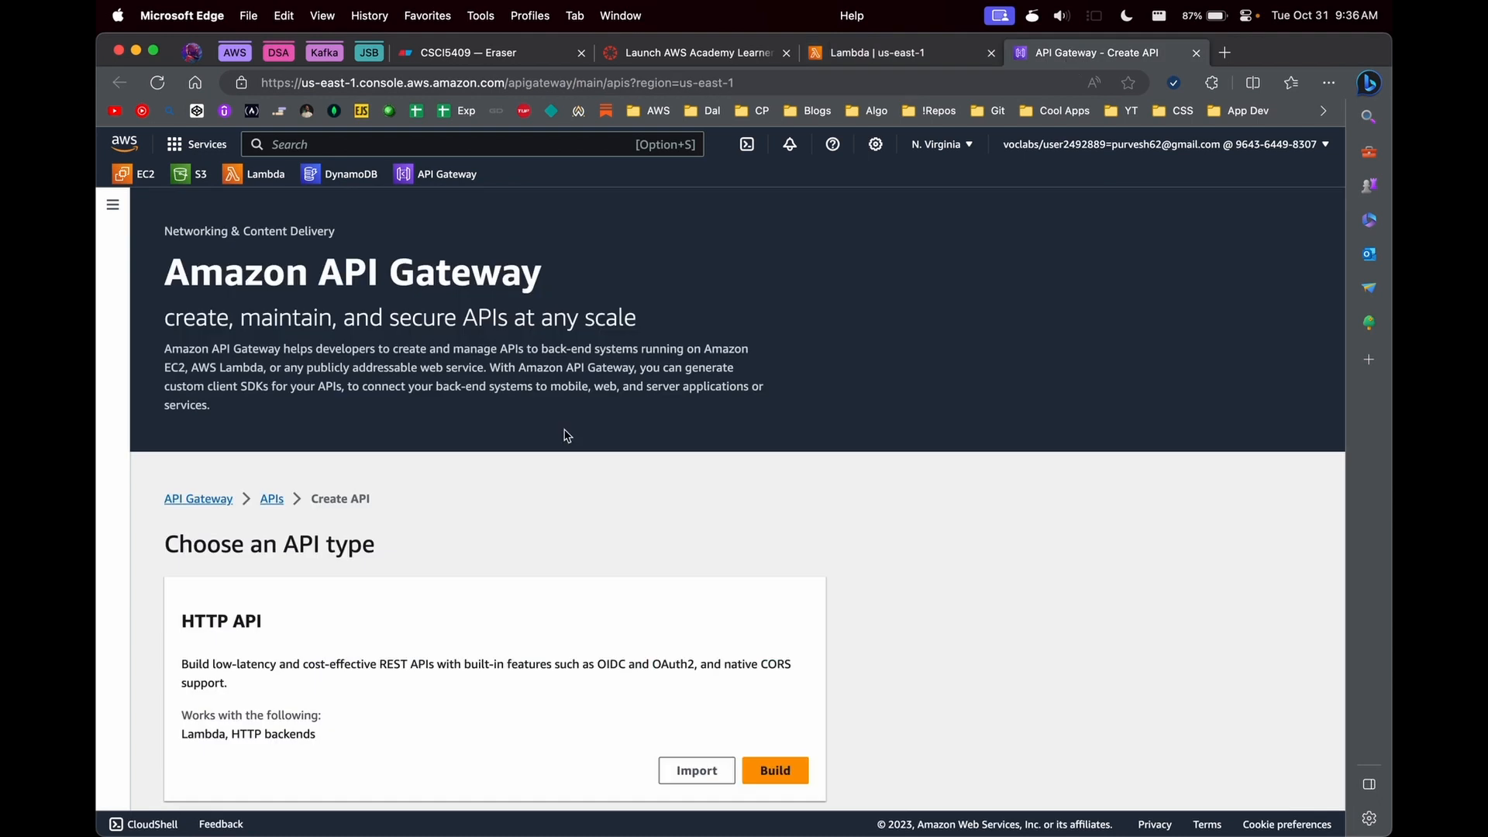
- Review the API types that API Gateway offers and look back at the Lab8LambdaFn function overview
{"action": "scroll", "coordinate": [640, 544], "scroll_direction": "down", "scroll_amount": 3}
{"action": "scroll", "coordinate": [640, 547], "scroll_direction": "down", "scroll_amount": 3}
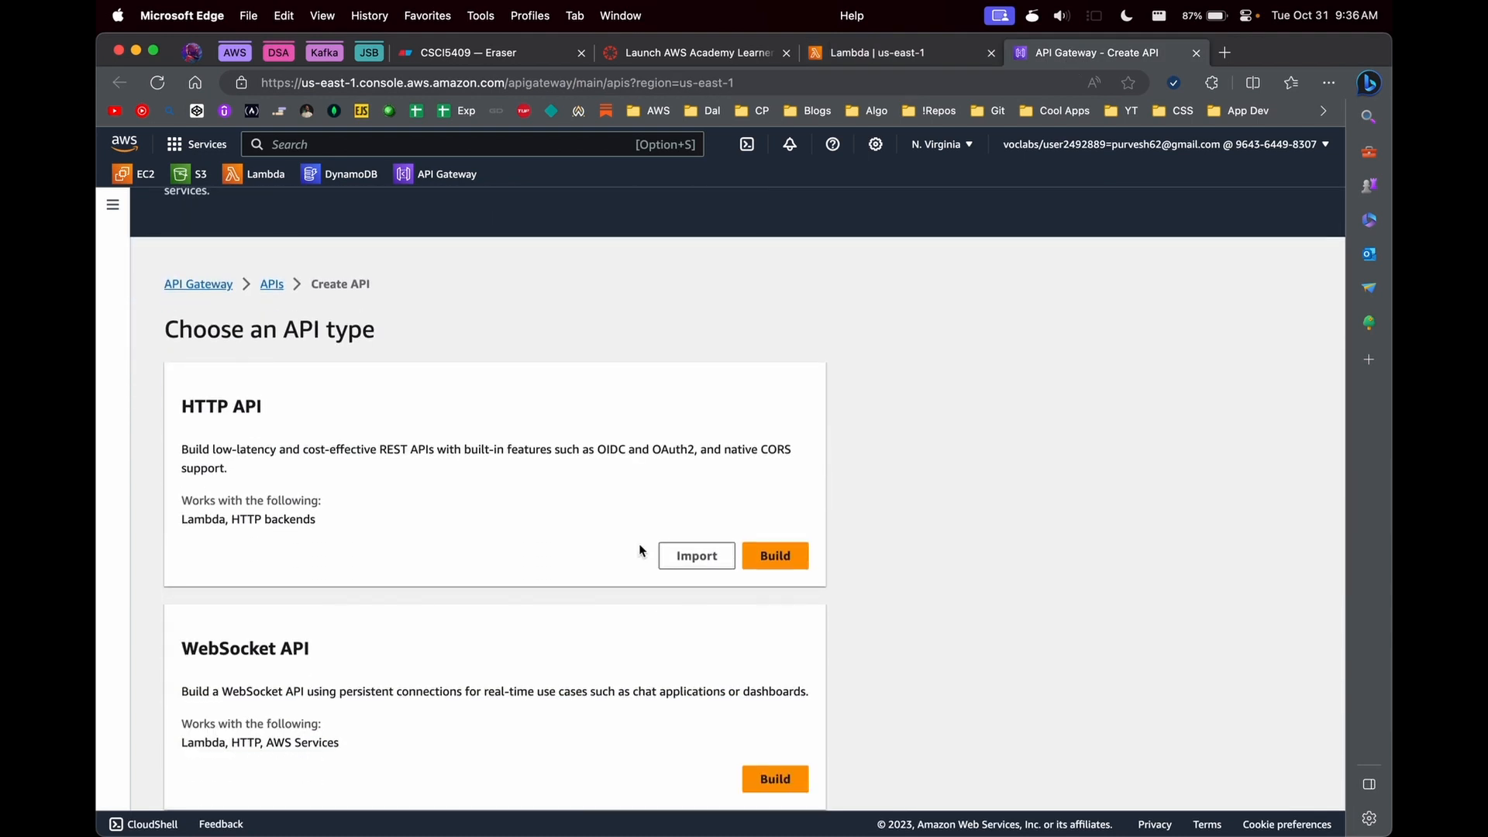
{"action": "scroll", "coordinate": [640, 548], "scroll_direction": "down", "scroll_amount": 10}
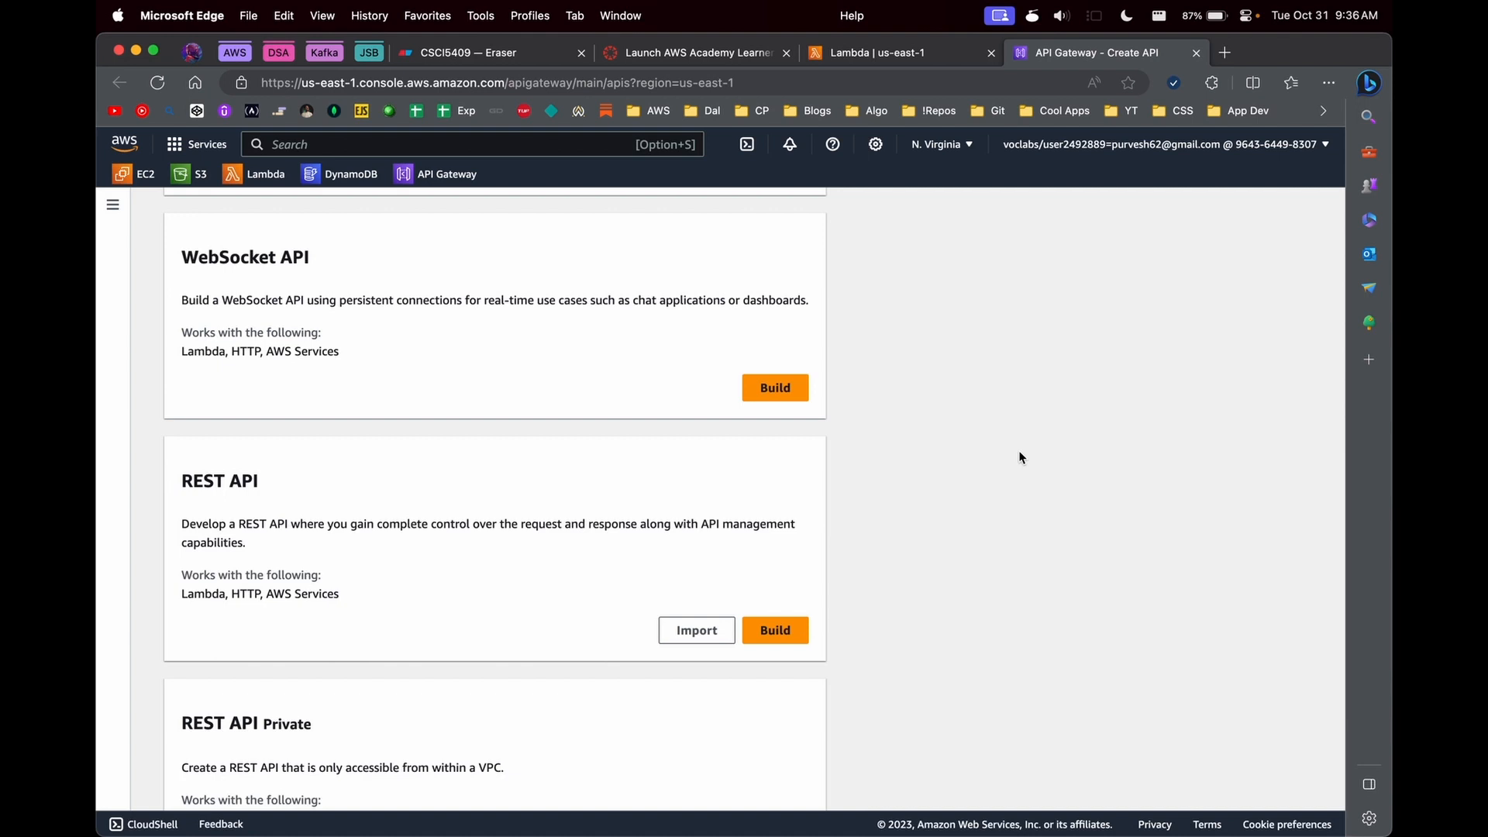
{"action": "scroll", "coordinate": [1020, 453], "scroll_direction": "down", "scroll_amount": 3}
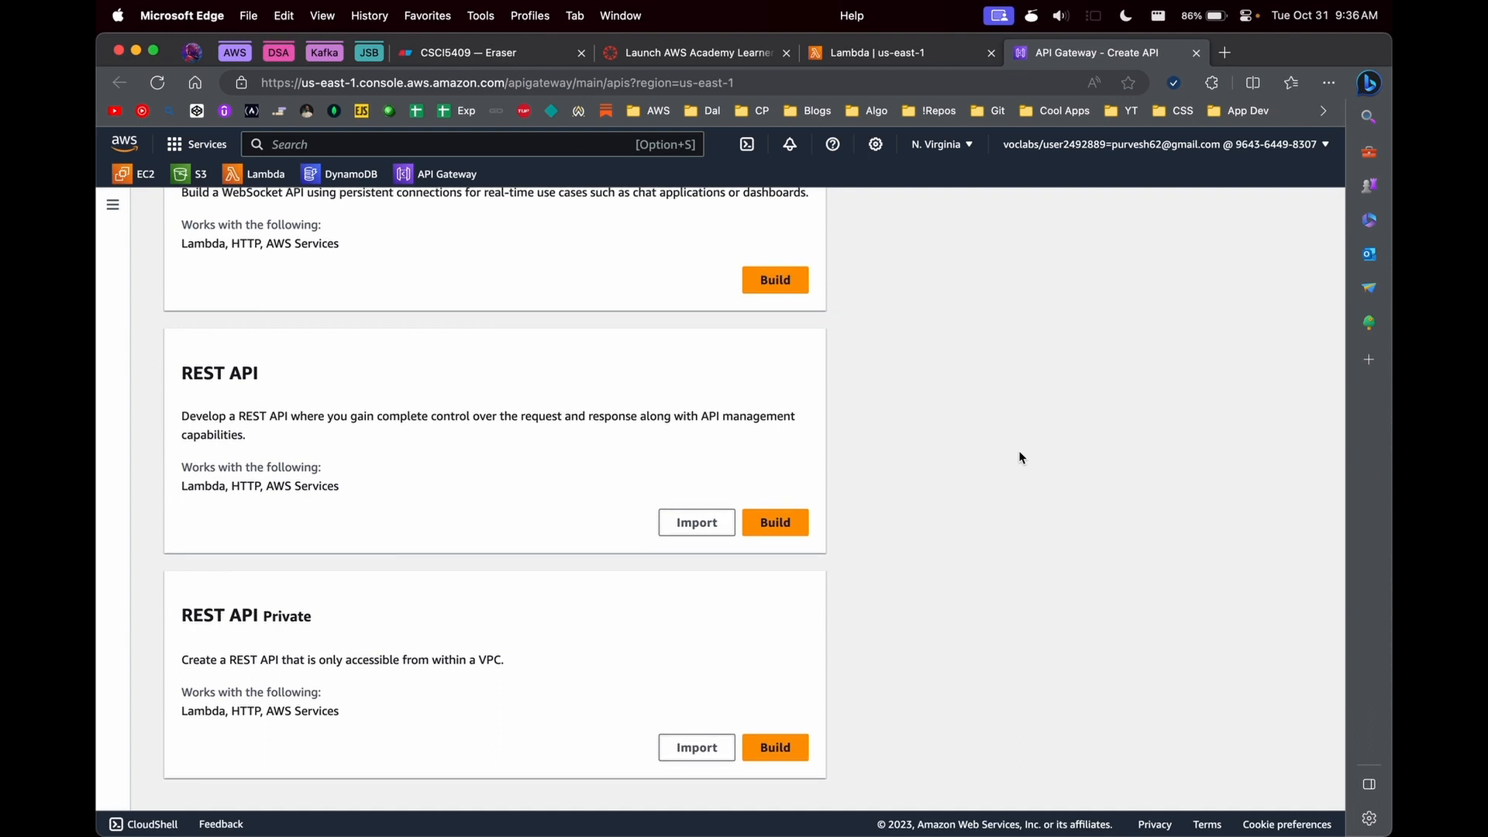
{"action": "left_click", "coordinate": [490, 53]}
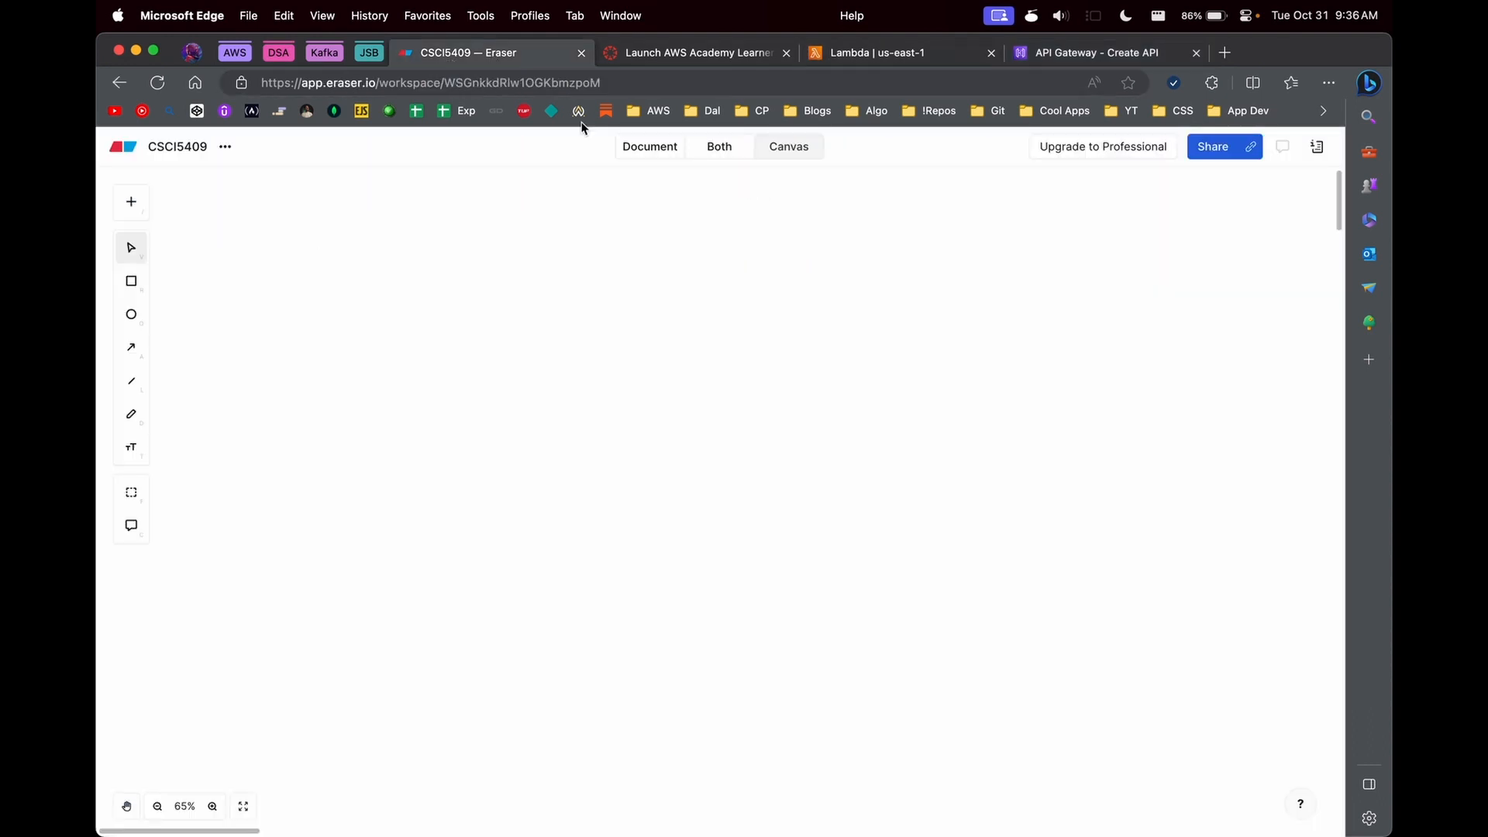
{"action": "left_click", "coordinate": [850, 53]}
{"action": "scroll", "coordinate": [680, 348], "scroll_direction": "up", "scroll_amount": 10}
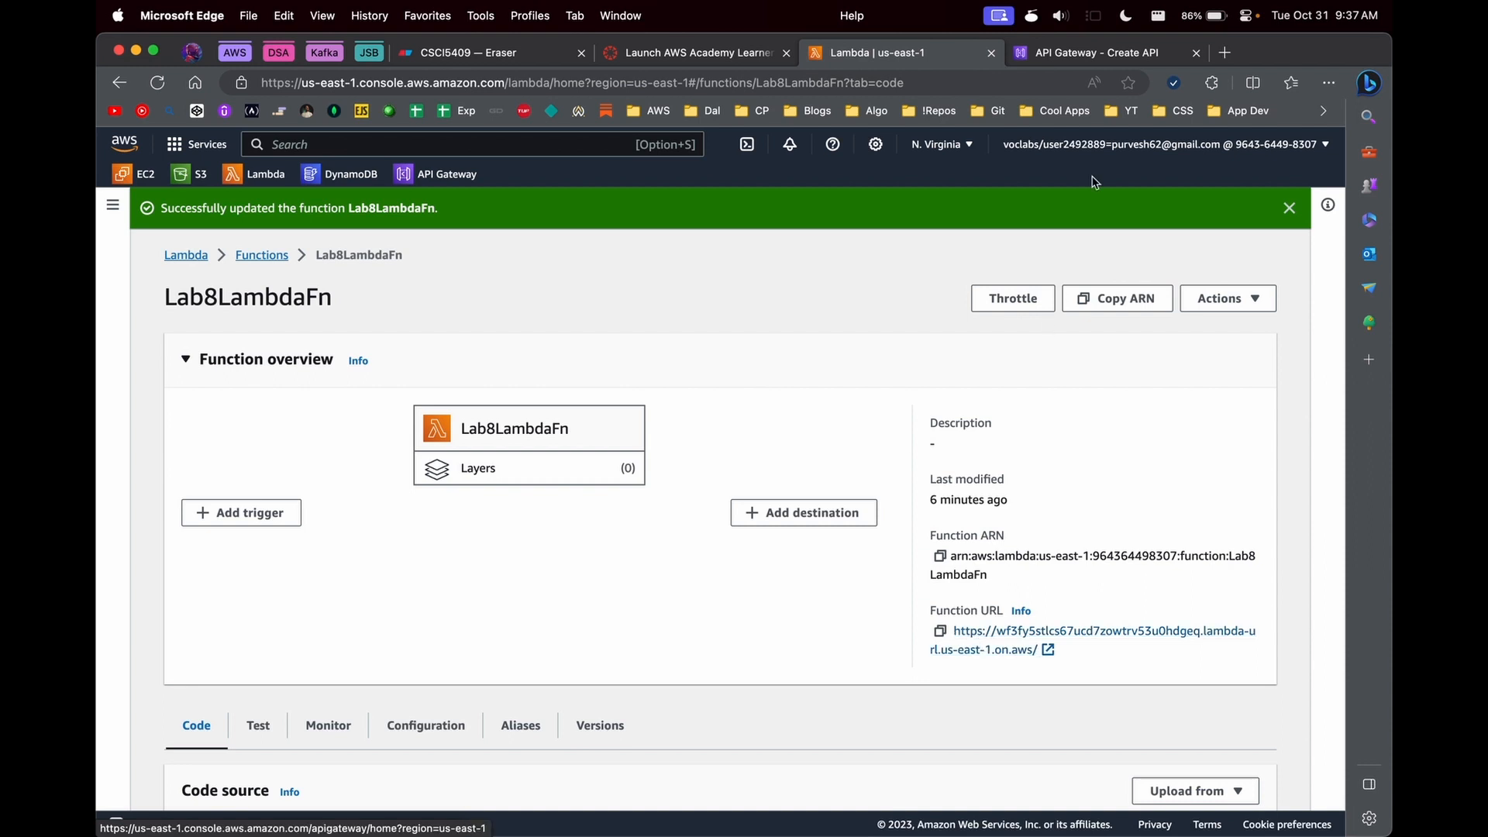
- Return to API Gateway and compare the HTTP API and REST API types, including the backends each works with
{"action": "left_click", "coordinate": [1089, 53]}
{"action": "scroll", "coordinate": [966, 507], "scroll_direction": "up", "scroll_amount": 3}
{"action": "scroll", "coordinate": [967, 514], "scroll_direction": "up", "scroll_amount": 5}
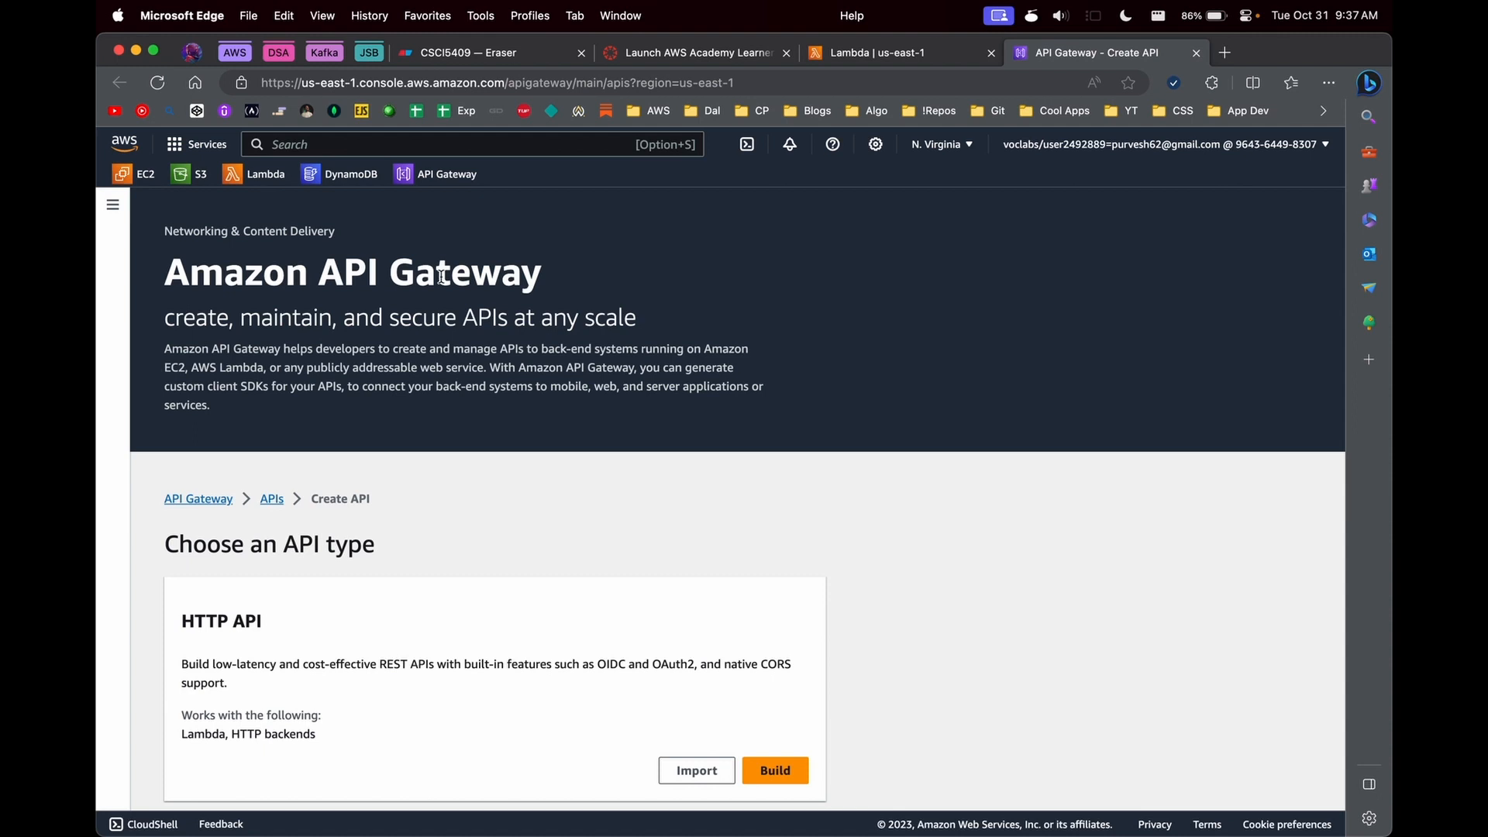
{"action": "scroll", "coordinate": [639, 519], "scroll_direction": "down", "scroll_amount": 2}
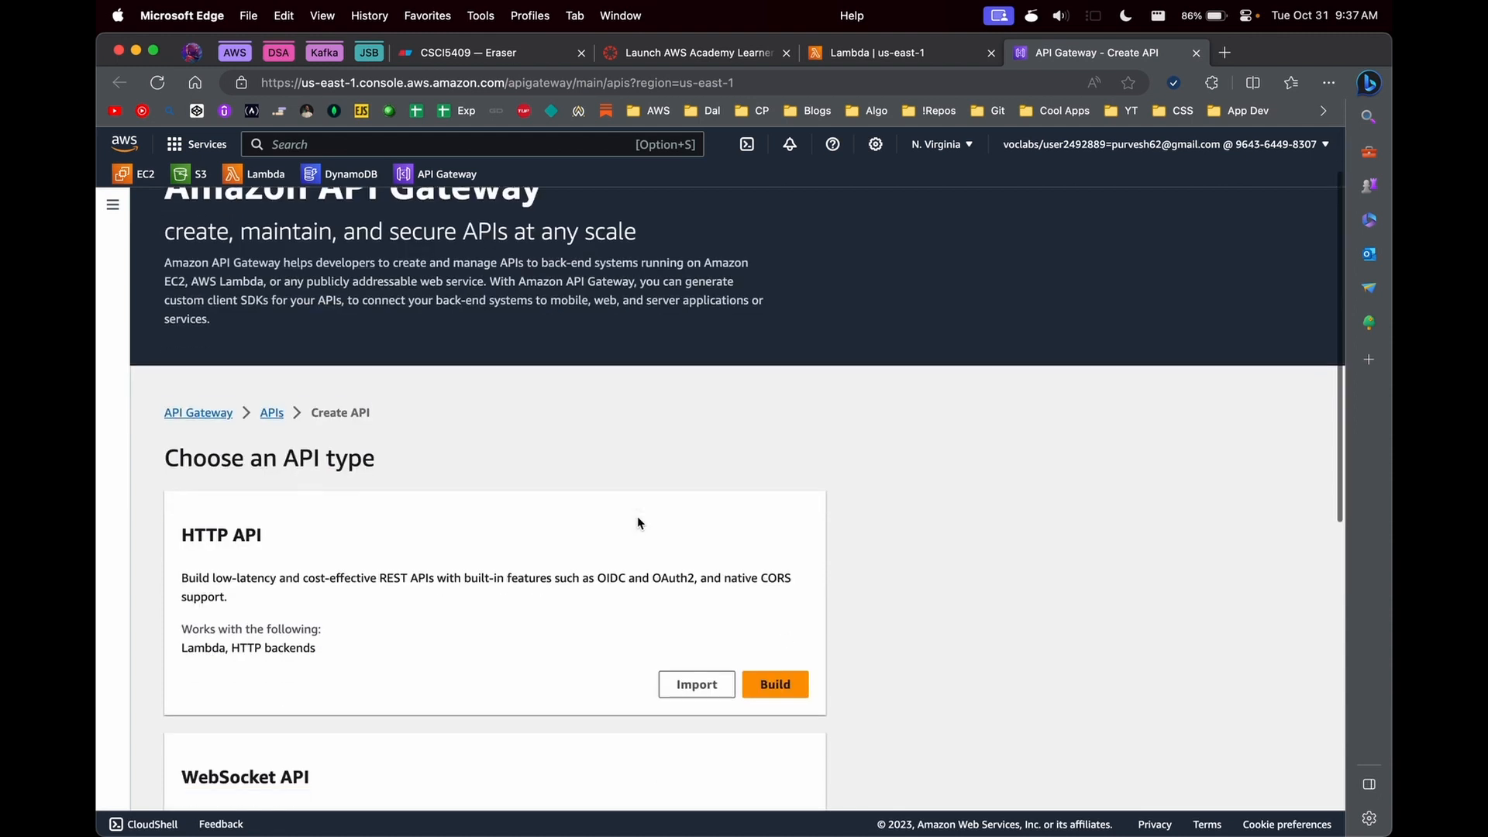
{"action": "scroll", "coordinate": [637, 523], "scroll_direction": "down", "scroll_amount": 8}
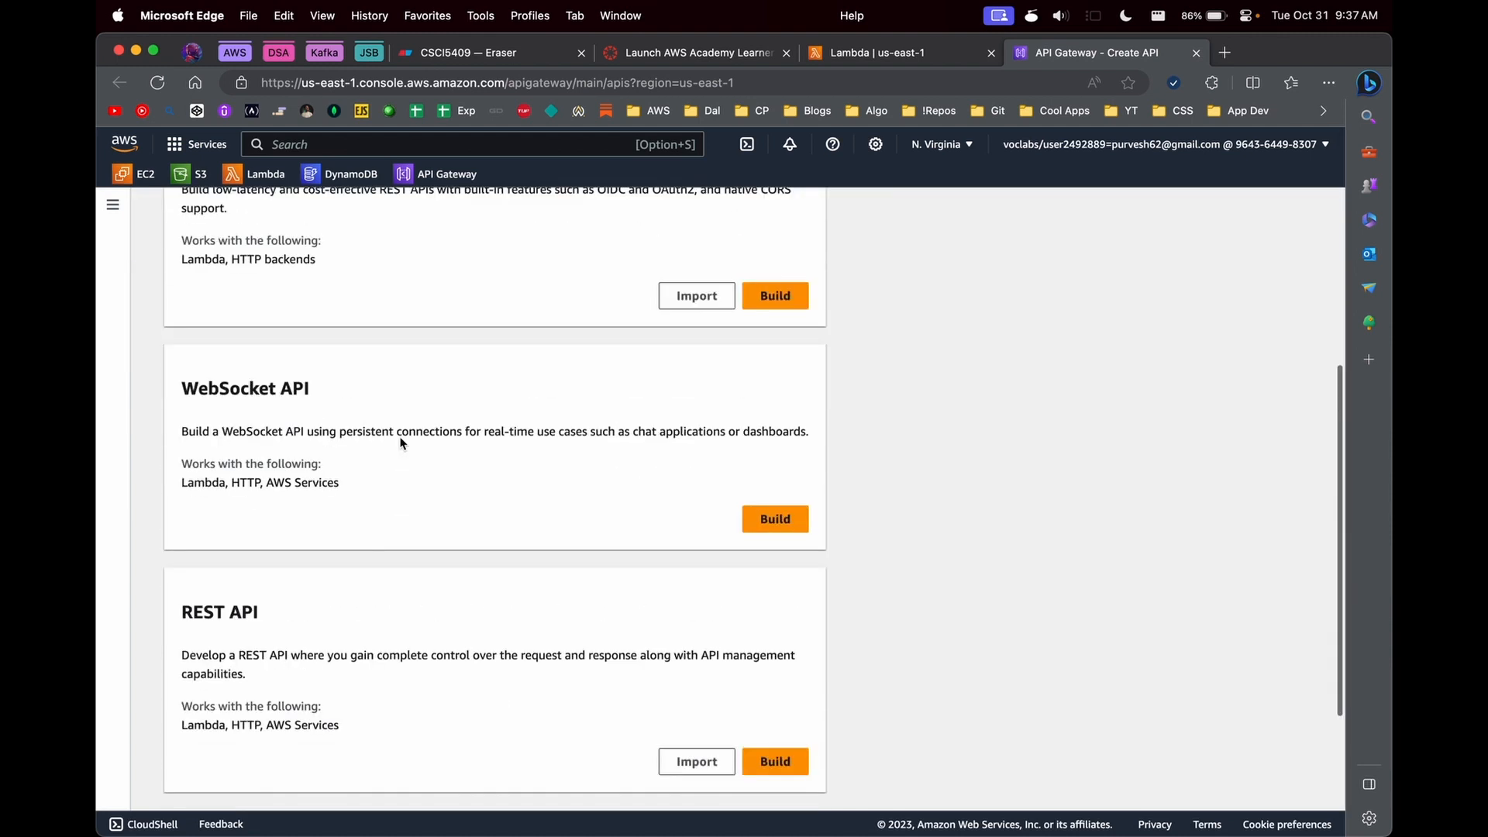
{"action": "scroll", "coordinate": [401, 443], "scroll_direction": "up", "scroll_amount": 4}
{"action": "double_click", "coordinate": [206, 318]}
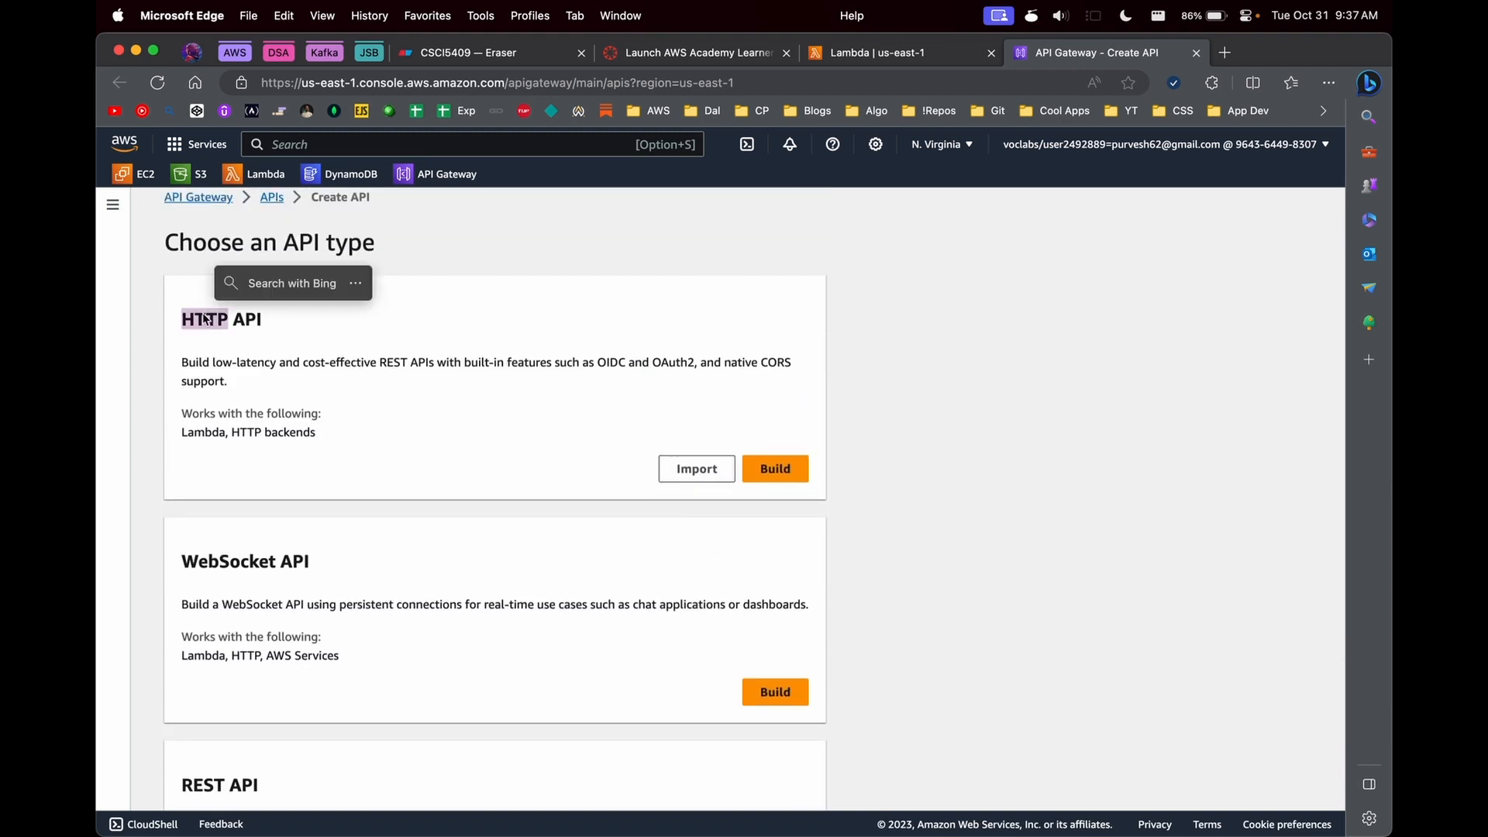
{"action": "left_click", "coordinate": [311, 379]}
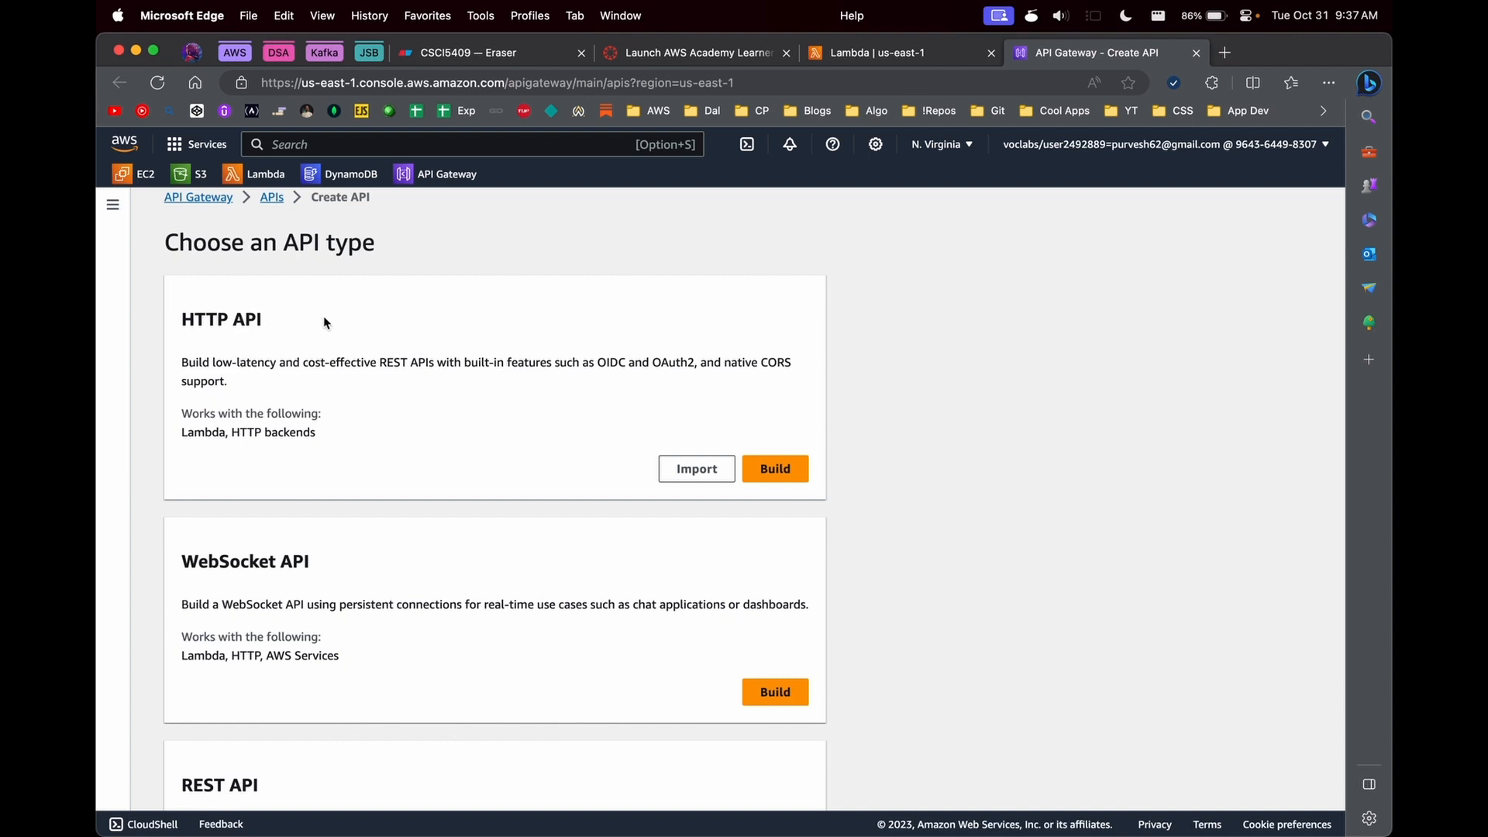
{"action": "scroll", "coordinate": [239, 324], "scroll_direction": "down", "scroll_amount": 3}
{"action": "triple_click", "coordinate": [223, 637]}
{"action": "scroll", "coordinate": [193, 263], "scroll_direction": "up", "scroll_amount": 2}
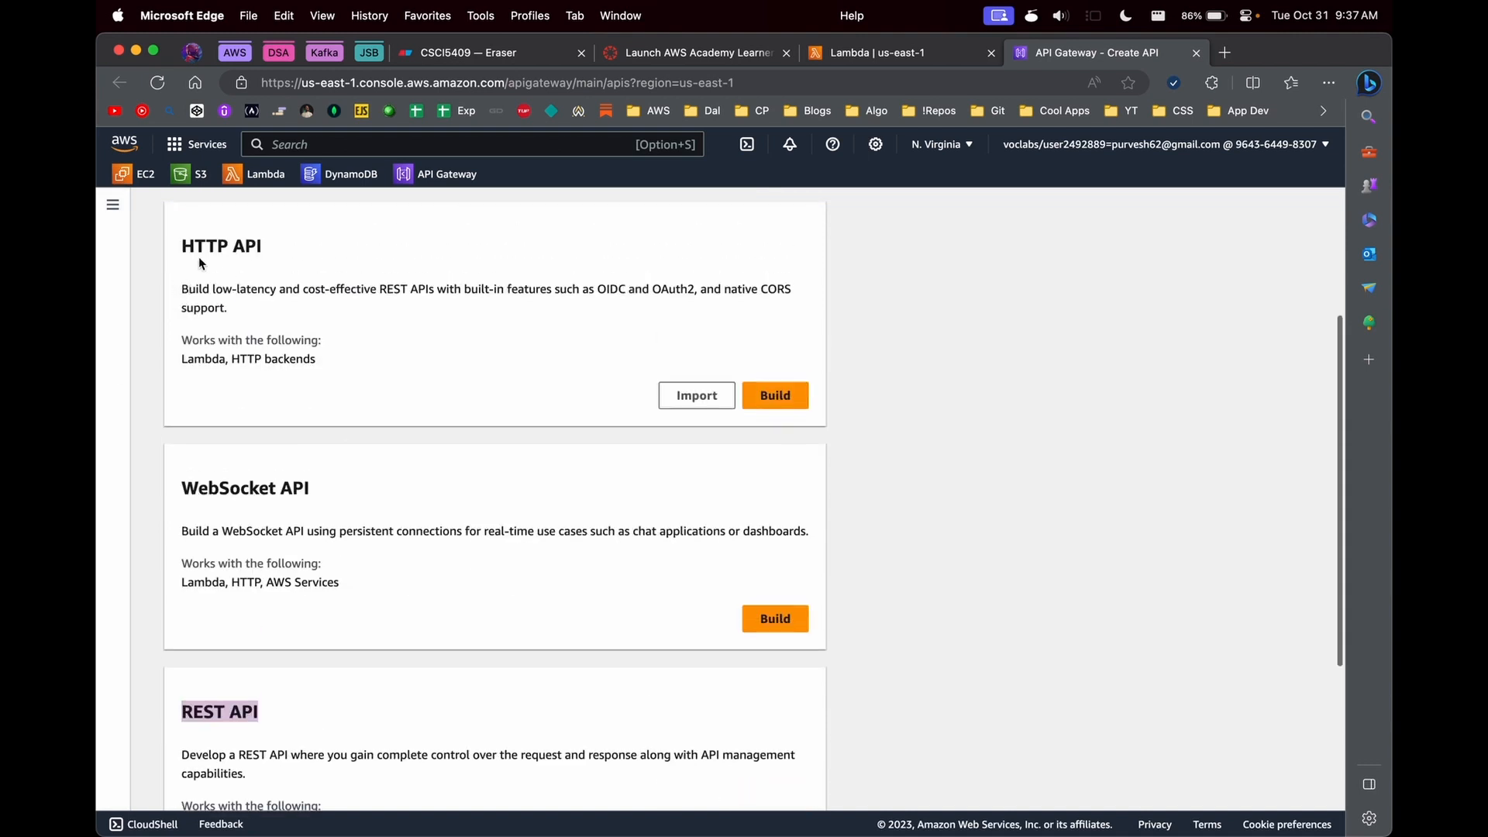
{"action": "scroll", "coordinate": [151, 374], "scroll_direction": "down", "scroll_amount": 3}
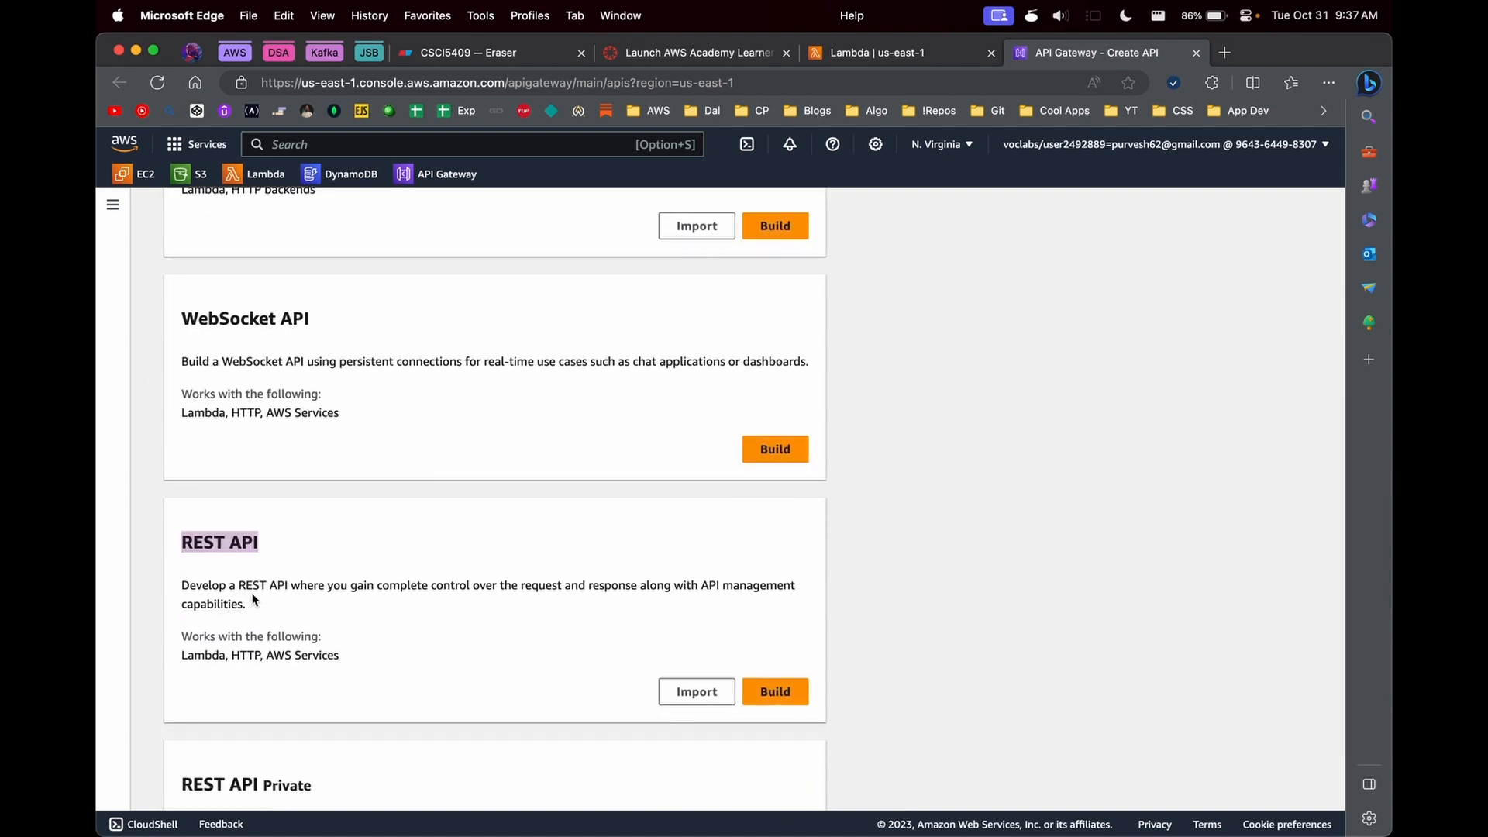
{"action": "scroll", "coordinate": [254, 599], "scroll_direction": "up", "scroll_amount": 1}
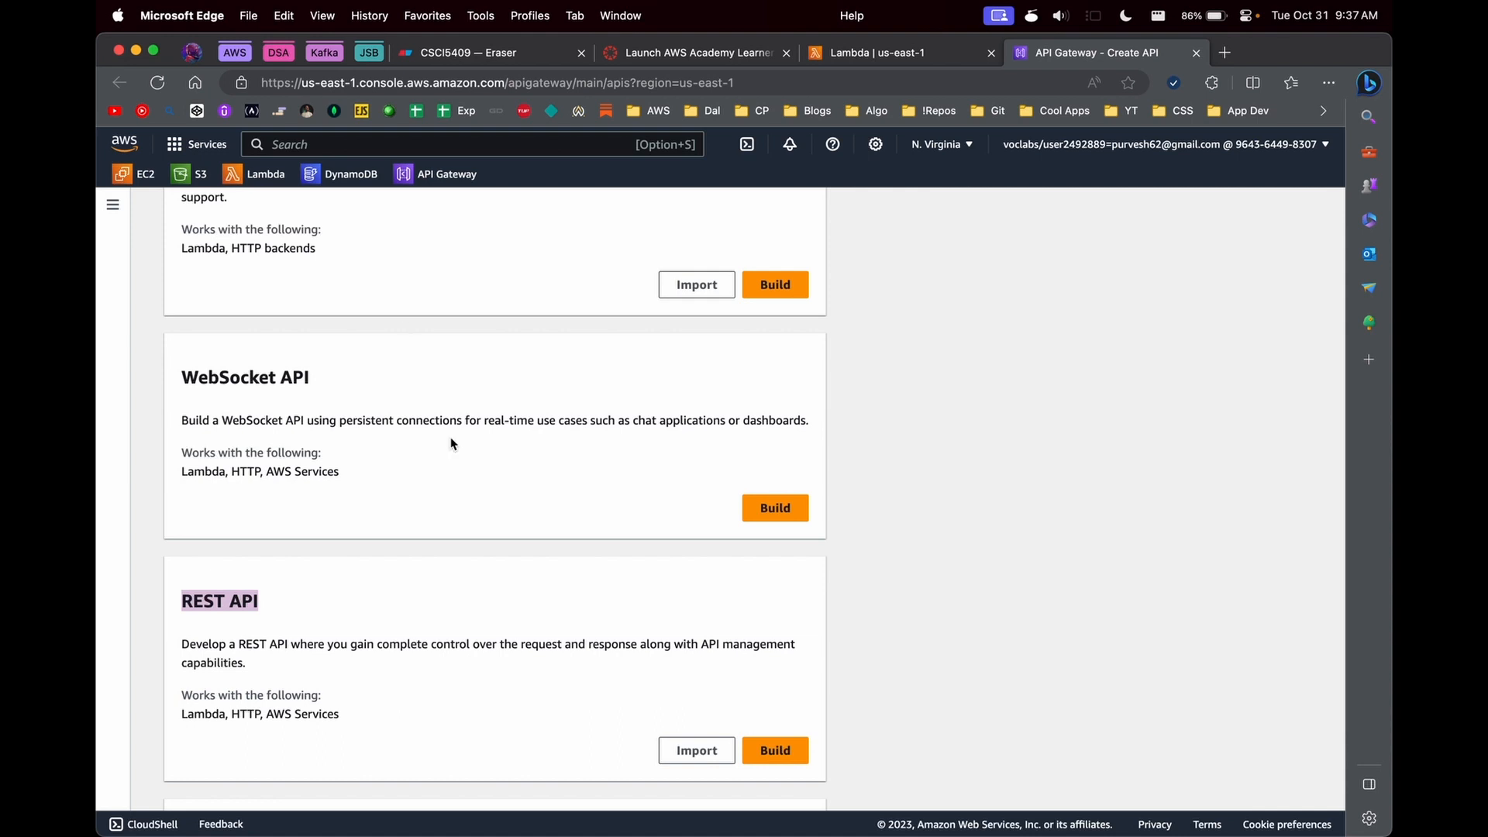
{"action": "left_click_drag", "start_coordinate": [180, 715], "coordinate": [346, 714]}
{"action": "left_click", "coordinate": [248, 260]}
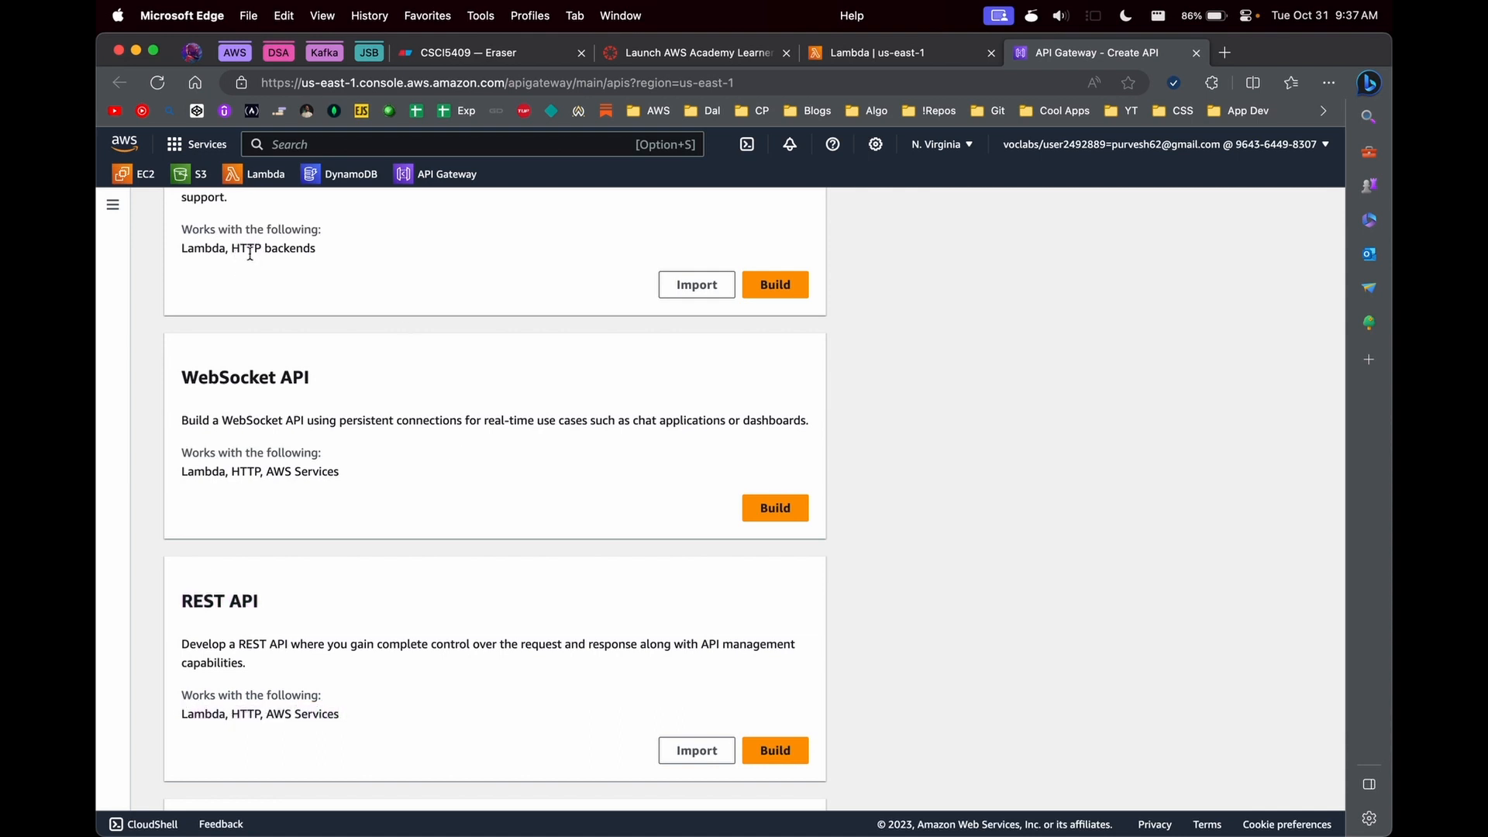
{"action": "scroll", "coordinate": [204, 249], "scroll_direction": "up", "scroll_amount": 1}
{"action": "left_click_drag", "start_coordinate": [182, 219], "coordinate": [262, 222]}
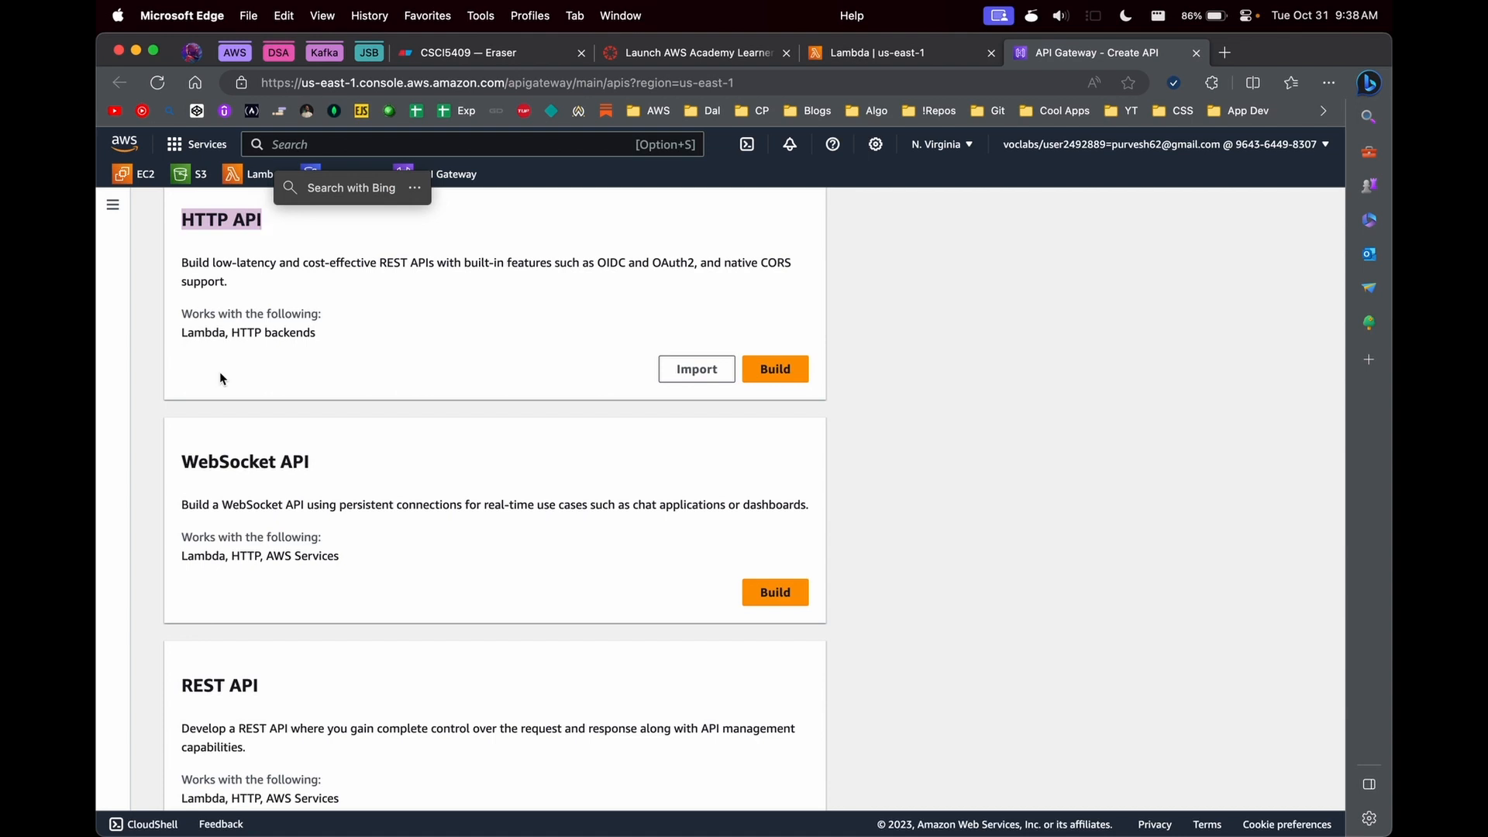
{"action": "left_click", "coordinate": [216, 708]}
{"action": "scroll", "coordinate": [217, 682], "scroll_direction": "down", "scroll_amount": 1}
{"action": "double_click", "coordinate": [217, 625]}
{"action": "left_click", "coordinate": [261, 658]}
- Examine the descriptions of the private REST API and the WebSocket API
{"action": "scroll", "coordinate": [264, 682], "scroll_direction": "down", "scroll_amount": 3}
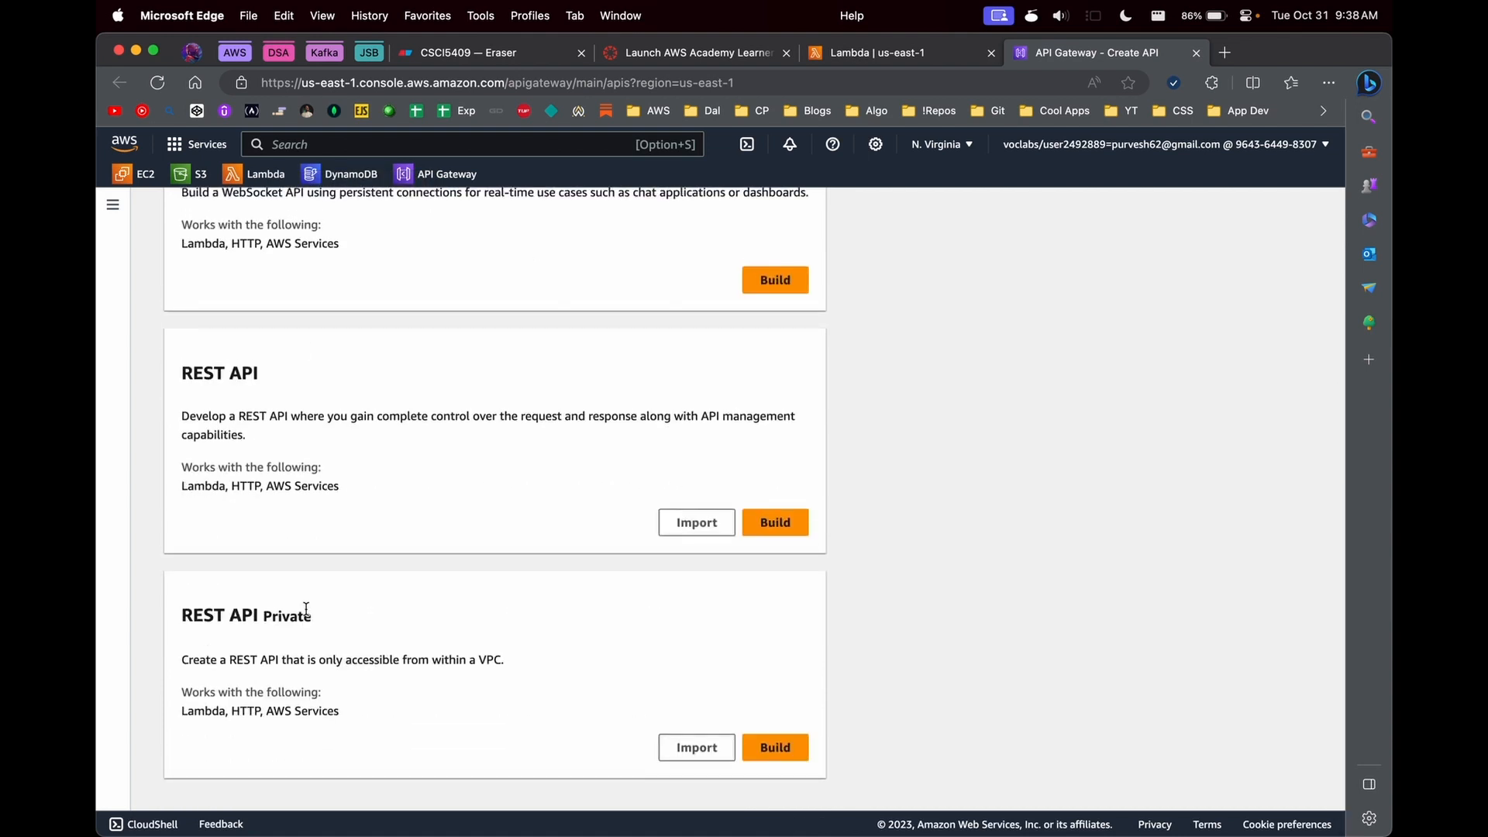
{"action": "double_click", "coordinate": [284, 613]}
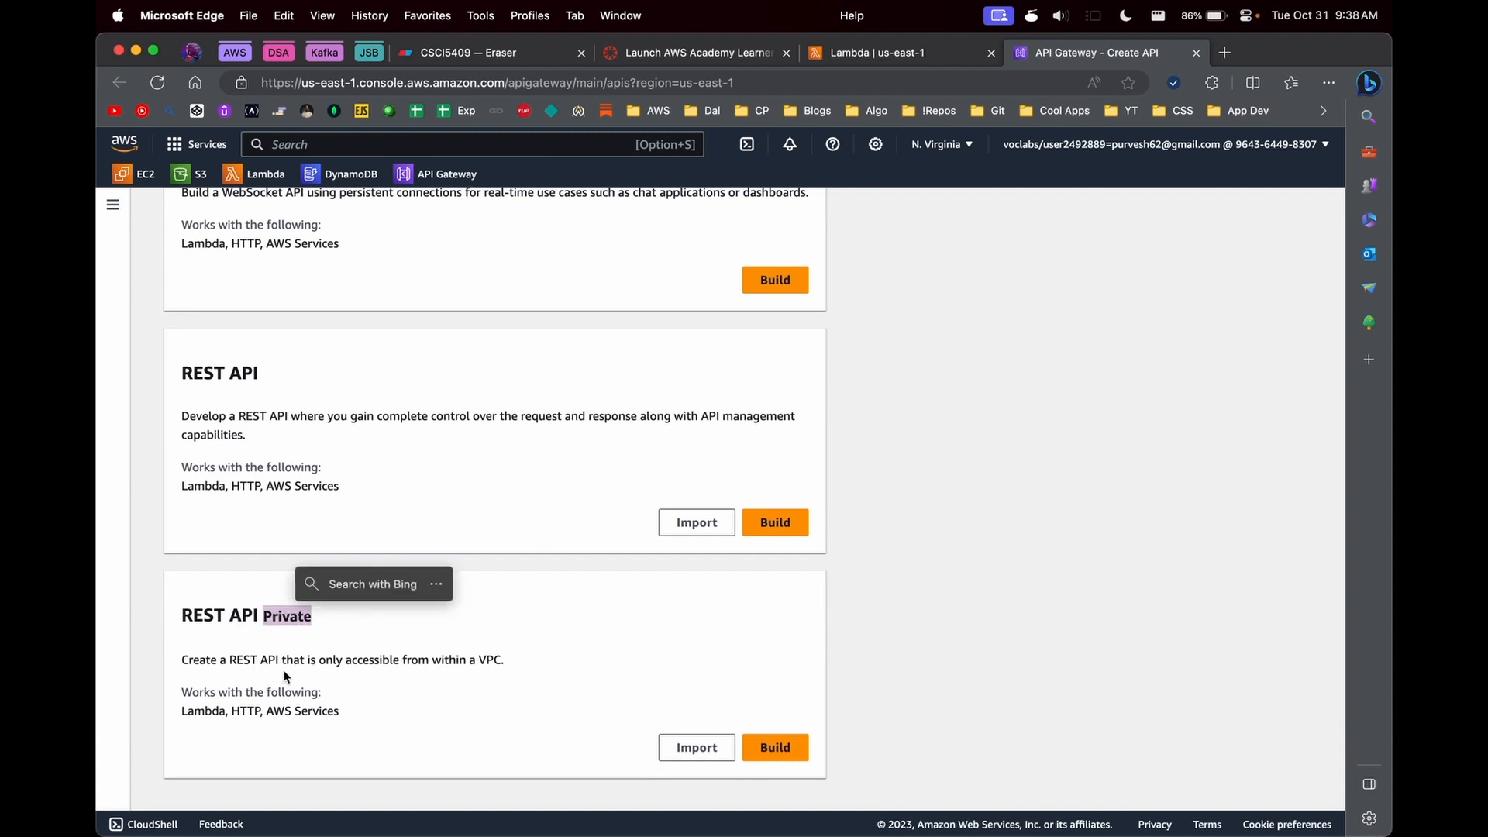
{"action": "scroll", "coordinate": [307, 385], "scroll_direction": "up", "scroll_amount": 2}
{"action": "left_click", "coordinate": [260, 318]}
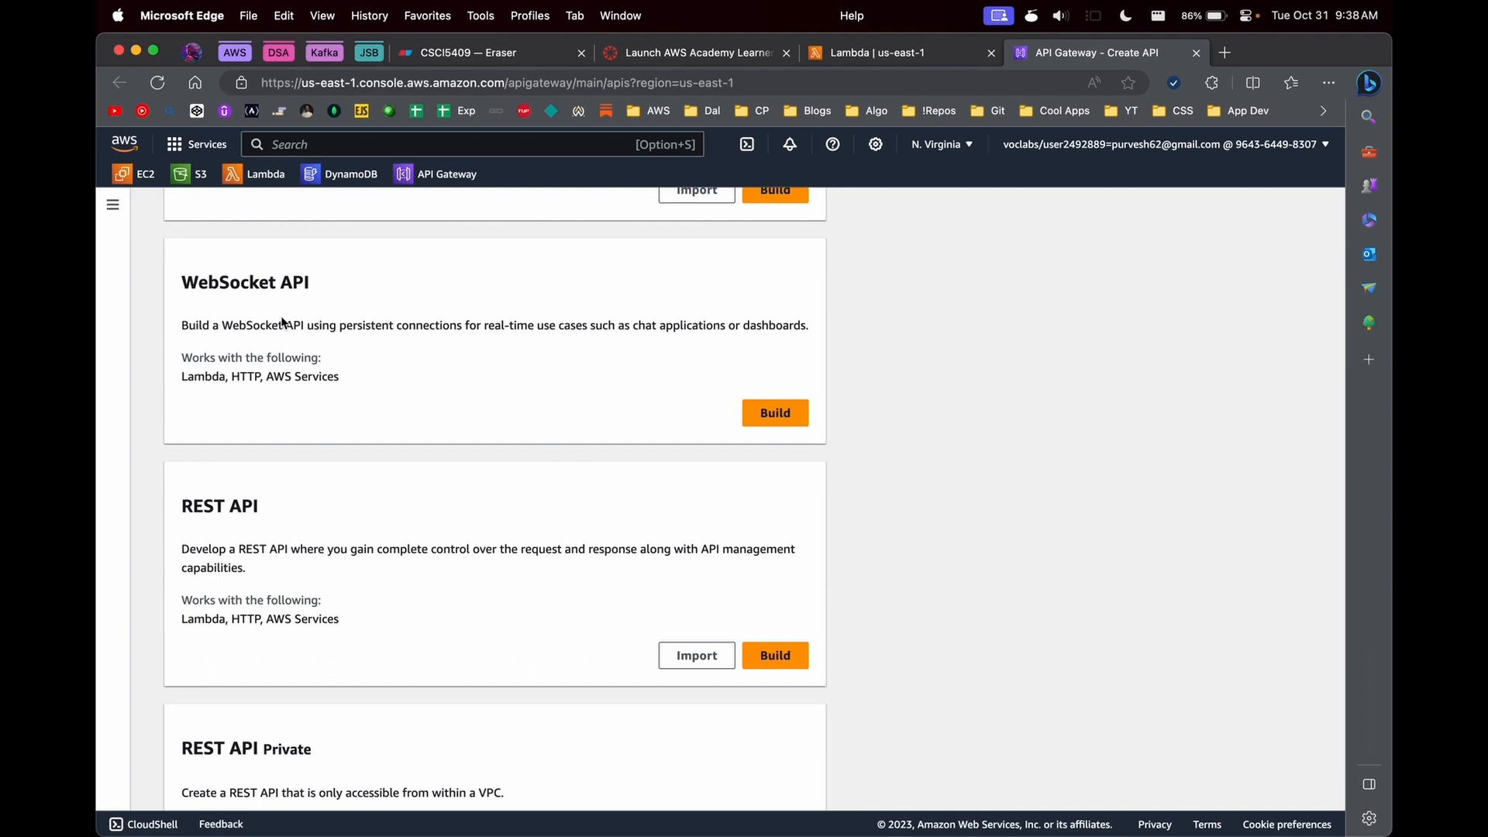
{"action": "scroll", "coordinate": [279, 318], "scroll_direction": "up", "scroll_amount": 1}
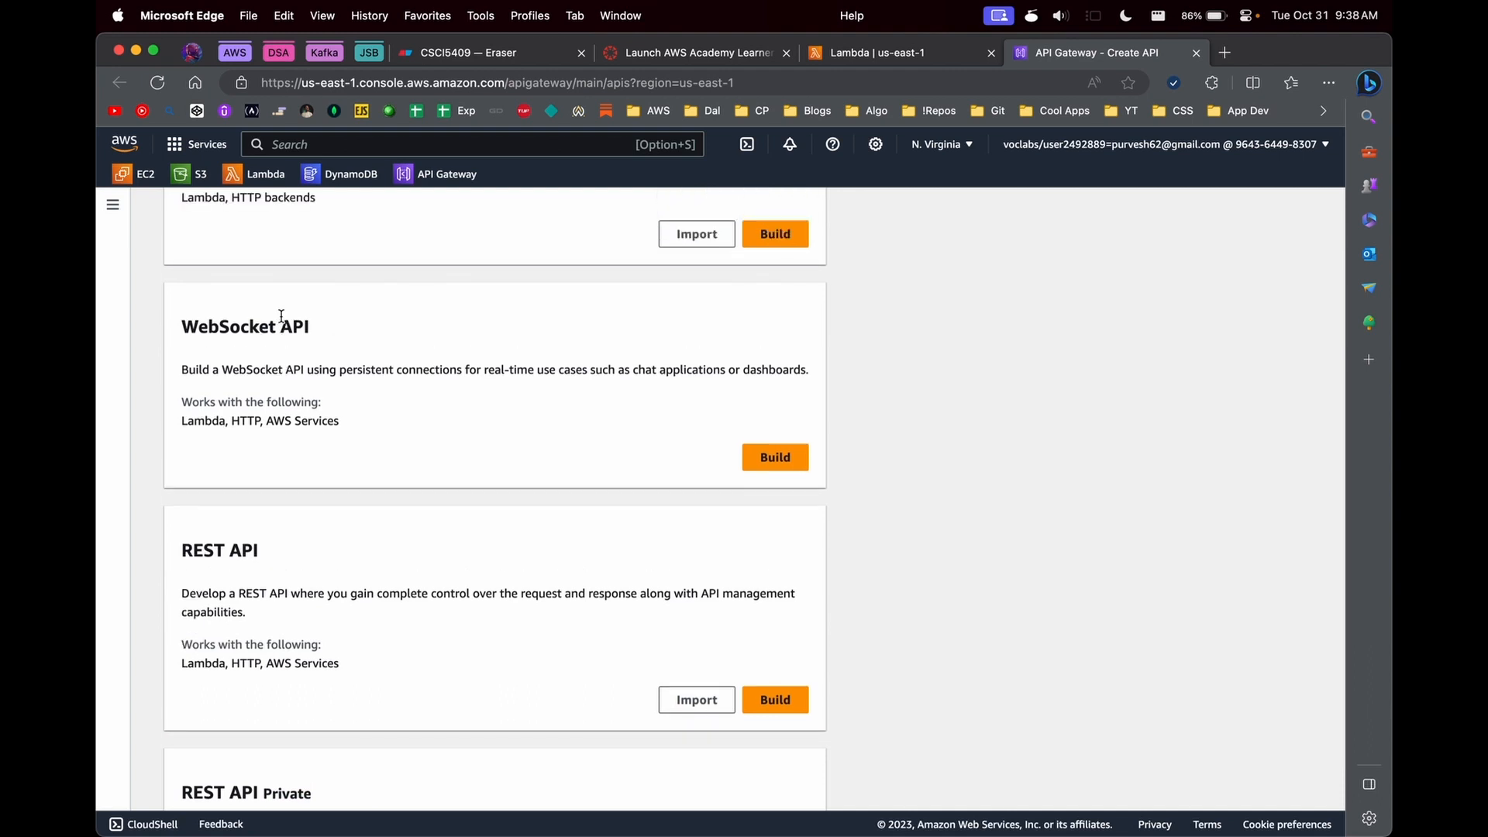
{"action": "scroll", "coordinate": [281, 316], "scroll_direction": "up", "scroll_amount": 1}
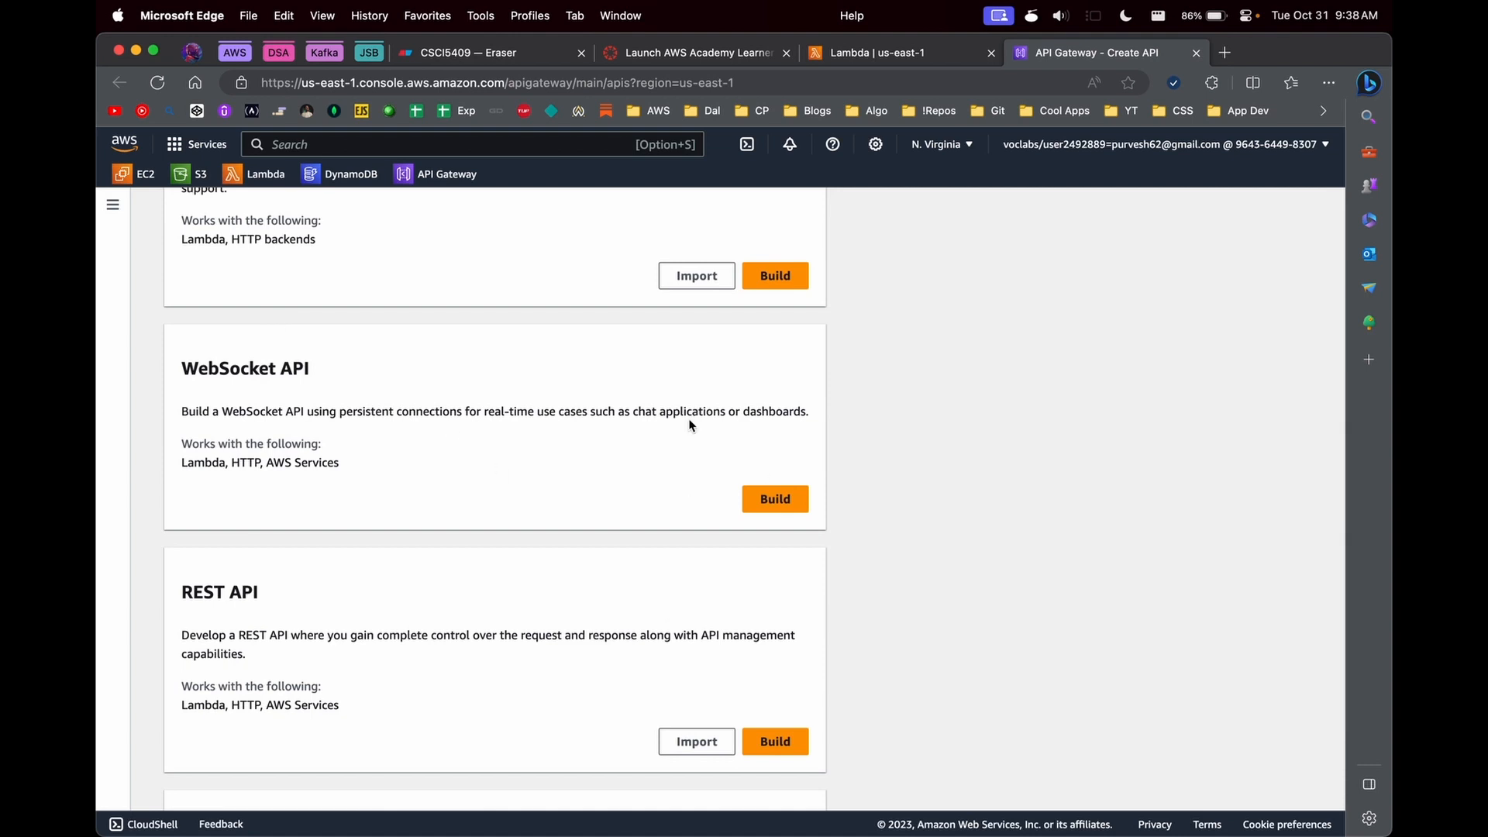
{"action": "scroll", "coordinate": [689, 425], "scroll_direction": "up", "scroll_amount": 3}
{"action": "scroll", "coordinate": [592, 521], "scroll_direction": "down", "scroll_amount": 8}
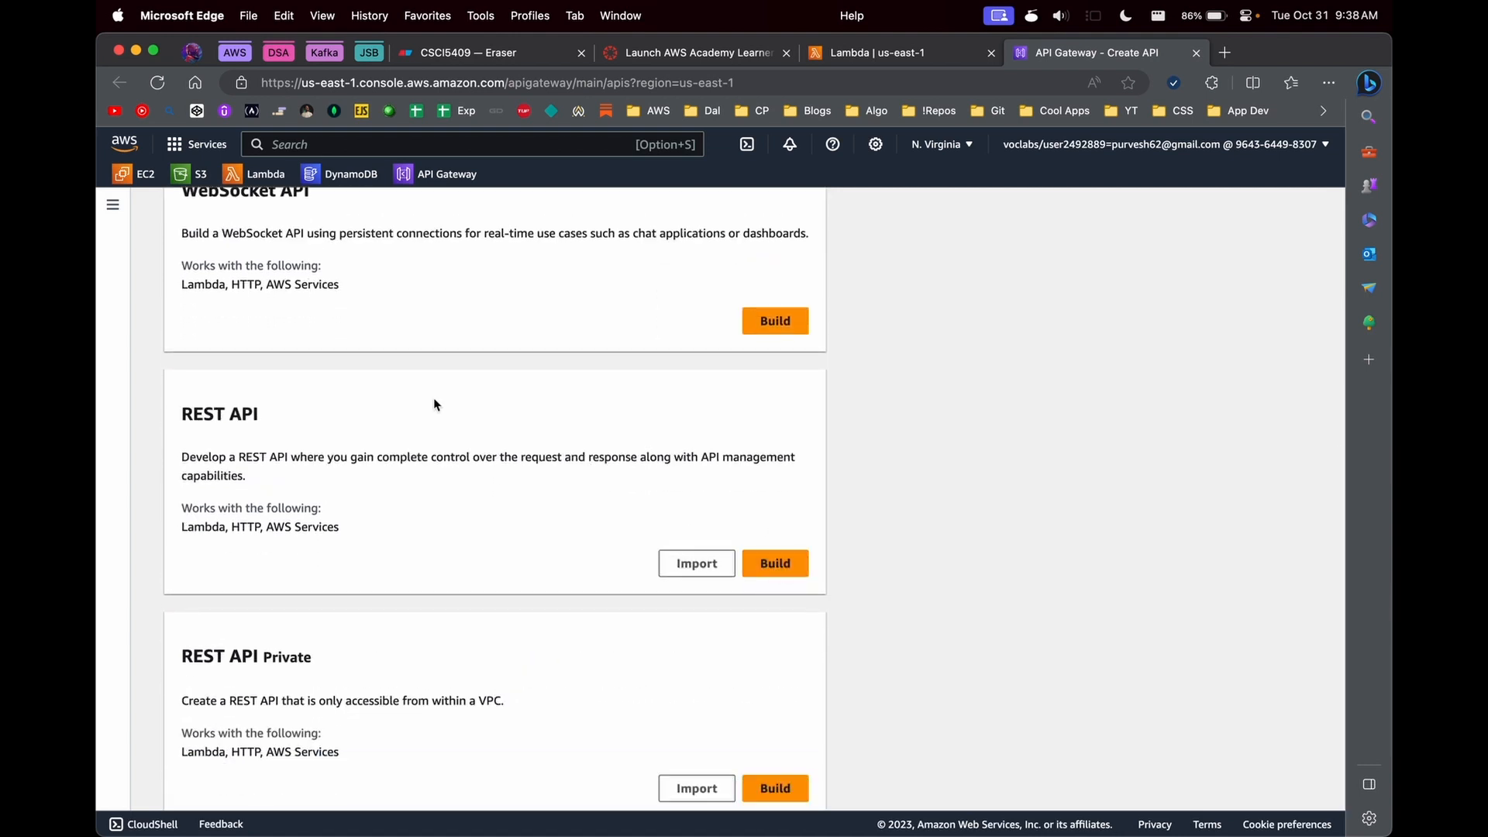
{"action": "scroll", "coordinate": [775, 546], "scroll_direction": "up", "scroll_amount": 8}
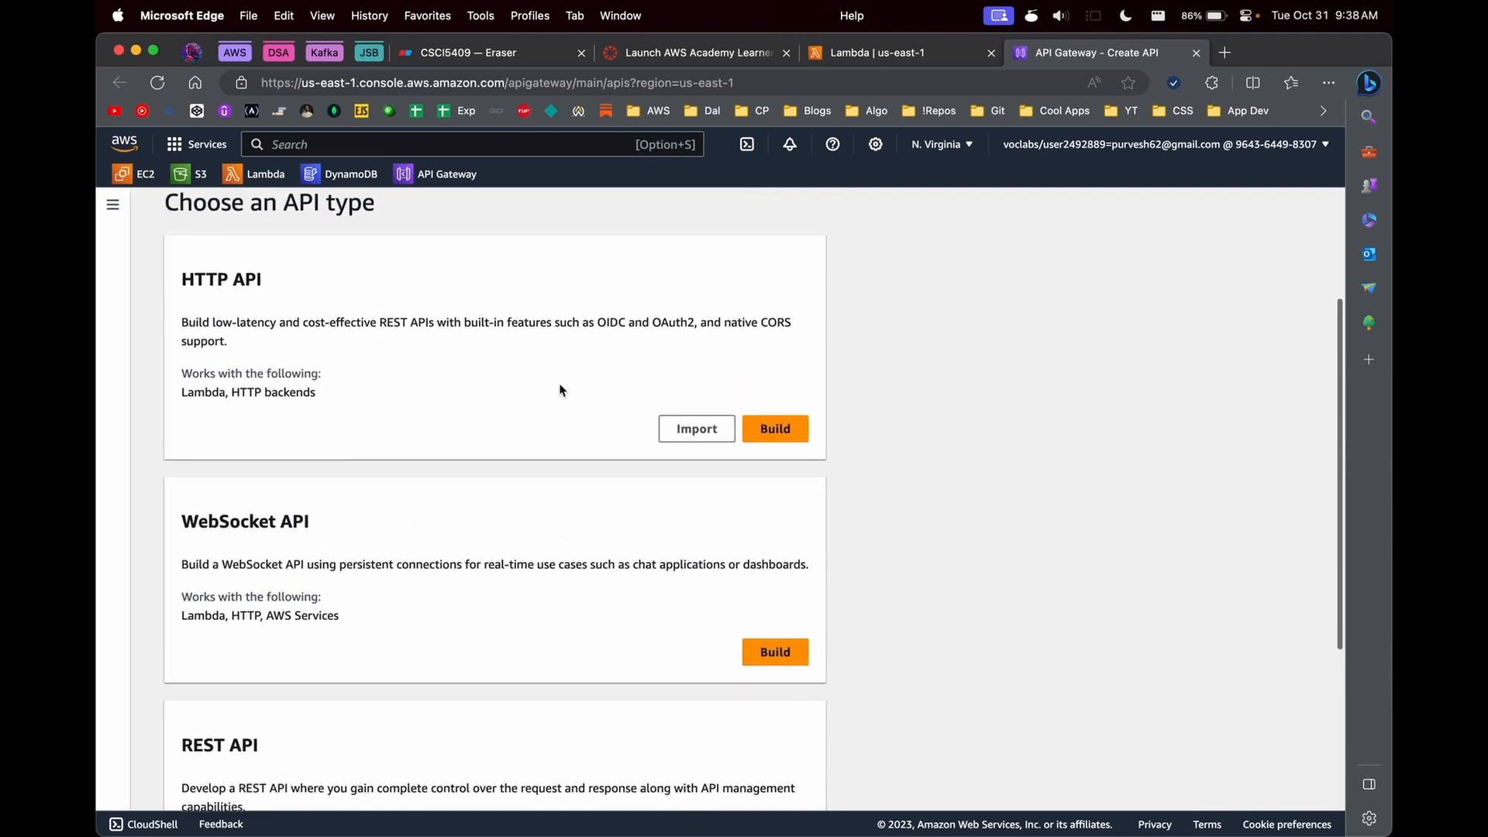
- Start building a public REST API and preview its import, clone and example creation options
{"action": "scroll", "coordinate": [563, 390], "scroll_direction": "down", "scroll_amount": 9}
{"action": "left_click", "coordinate": [765, 519]}
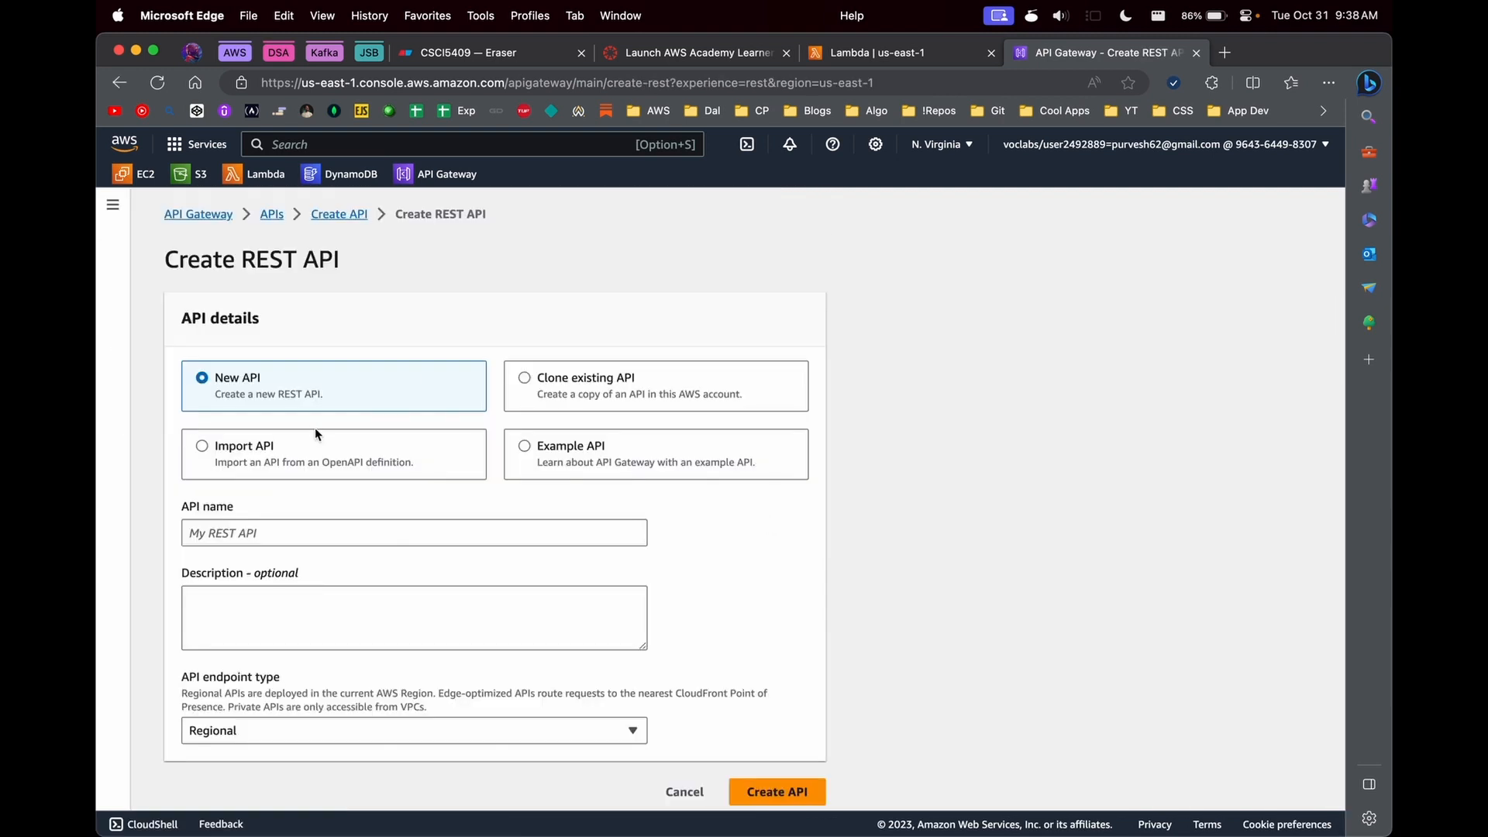
{"action": "left_click", "coordinate": [301, 447]}
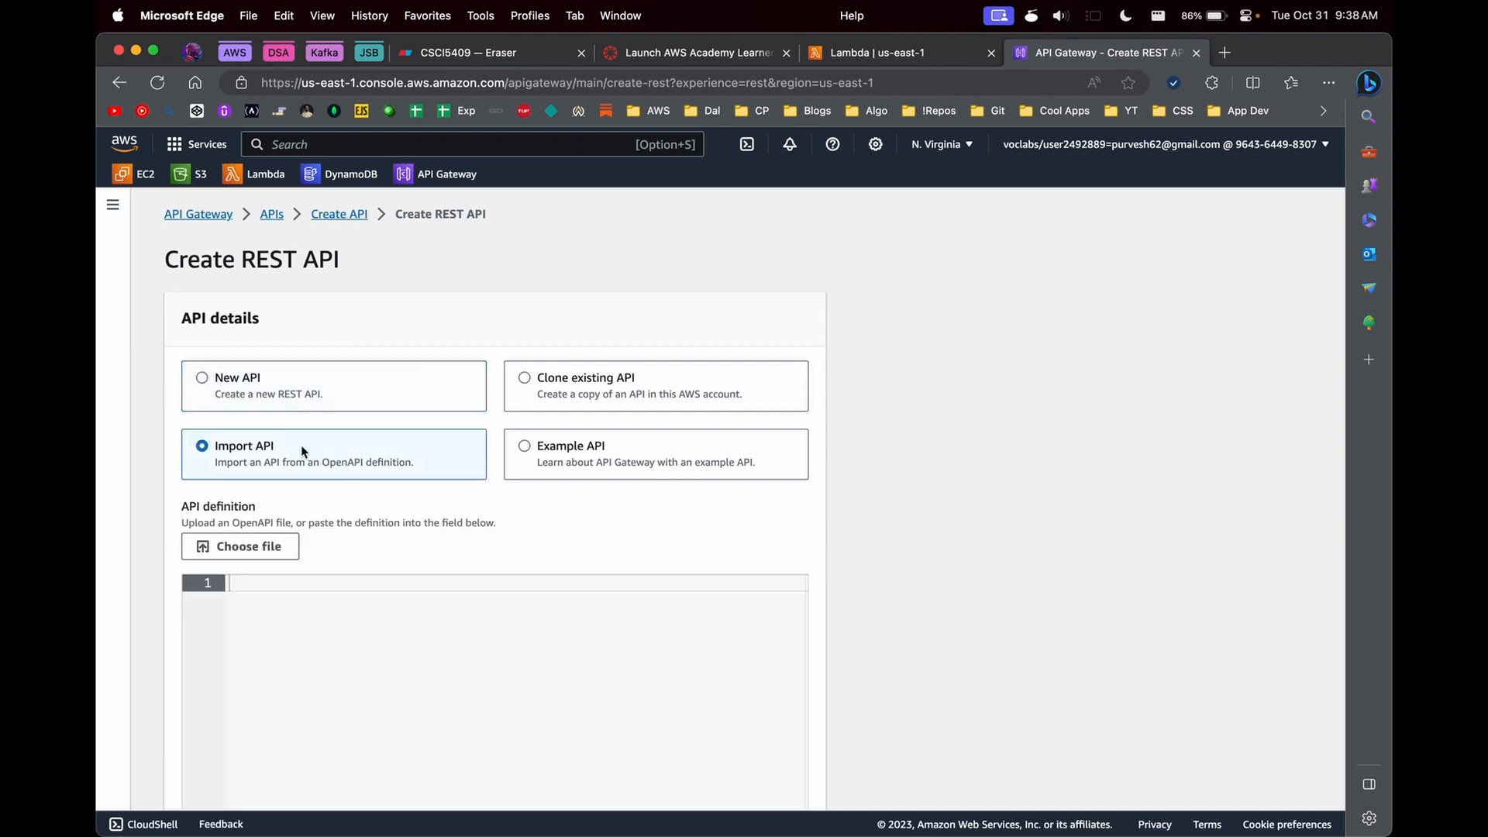
{"action": "scroll", "coordinate": [248, 602], "scroll_direction": "down", "scroll_amount": 2}
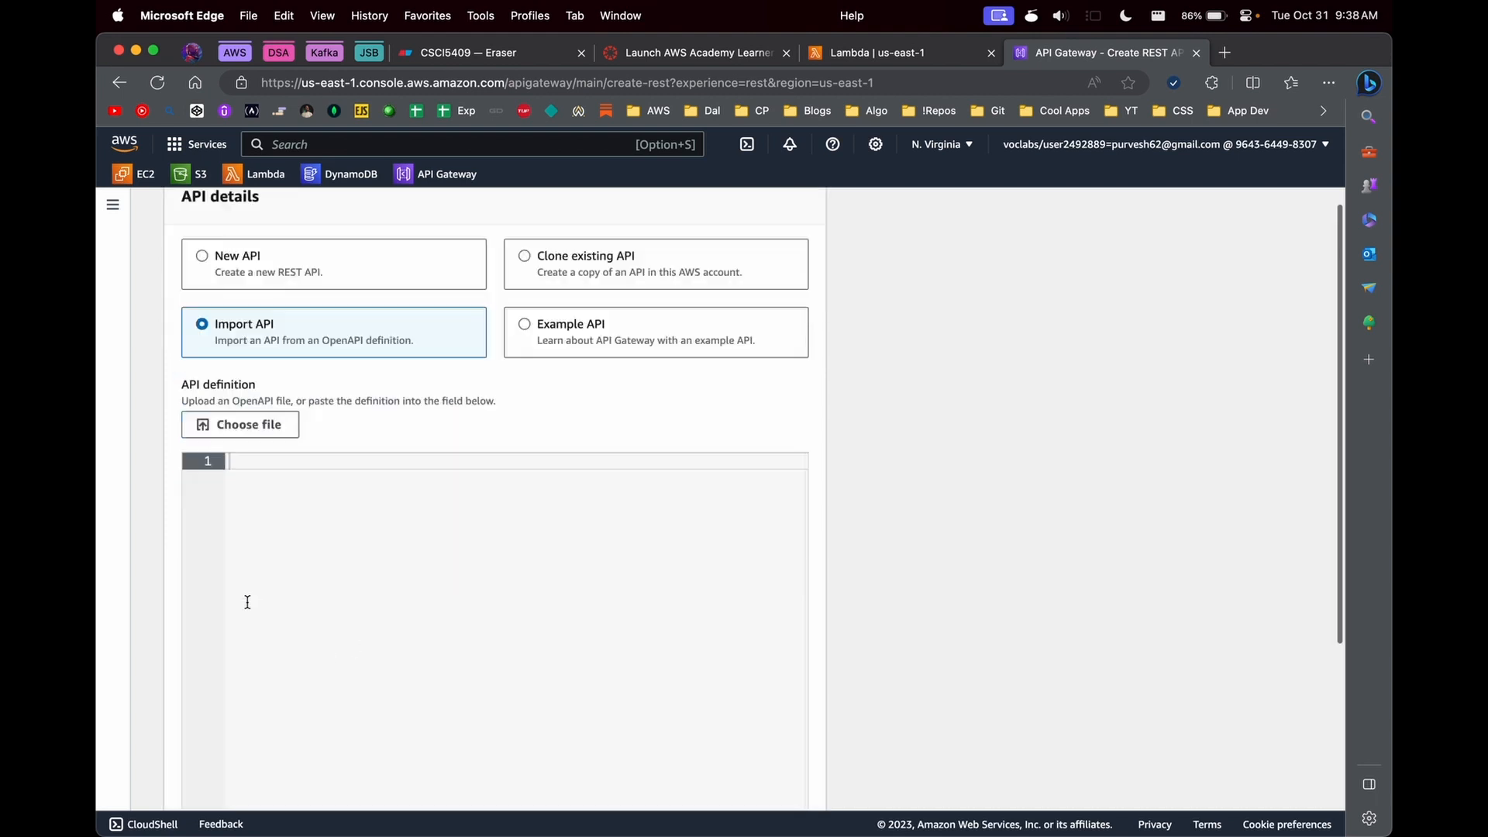
{"action": "scroll", "coordinate": [247, 602], "scroll_direction": "down", "scroll_amount": 1}
{"action": "scroll", "coordinate": [462, 444], "scroll_direction": "up", "scroll_amount": 2}
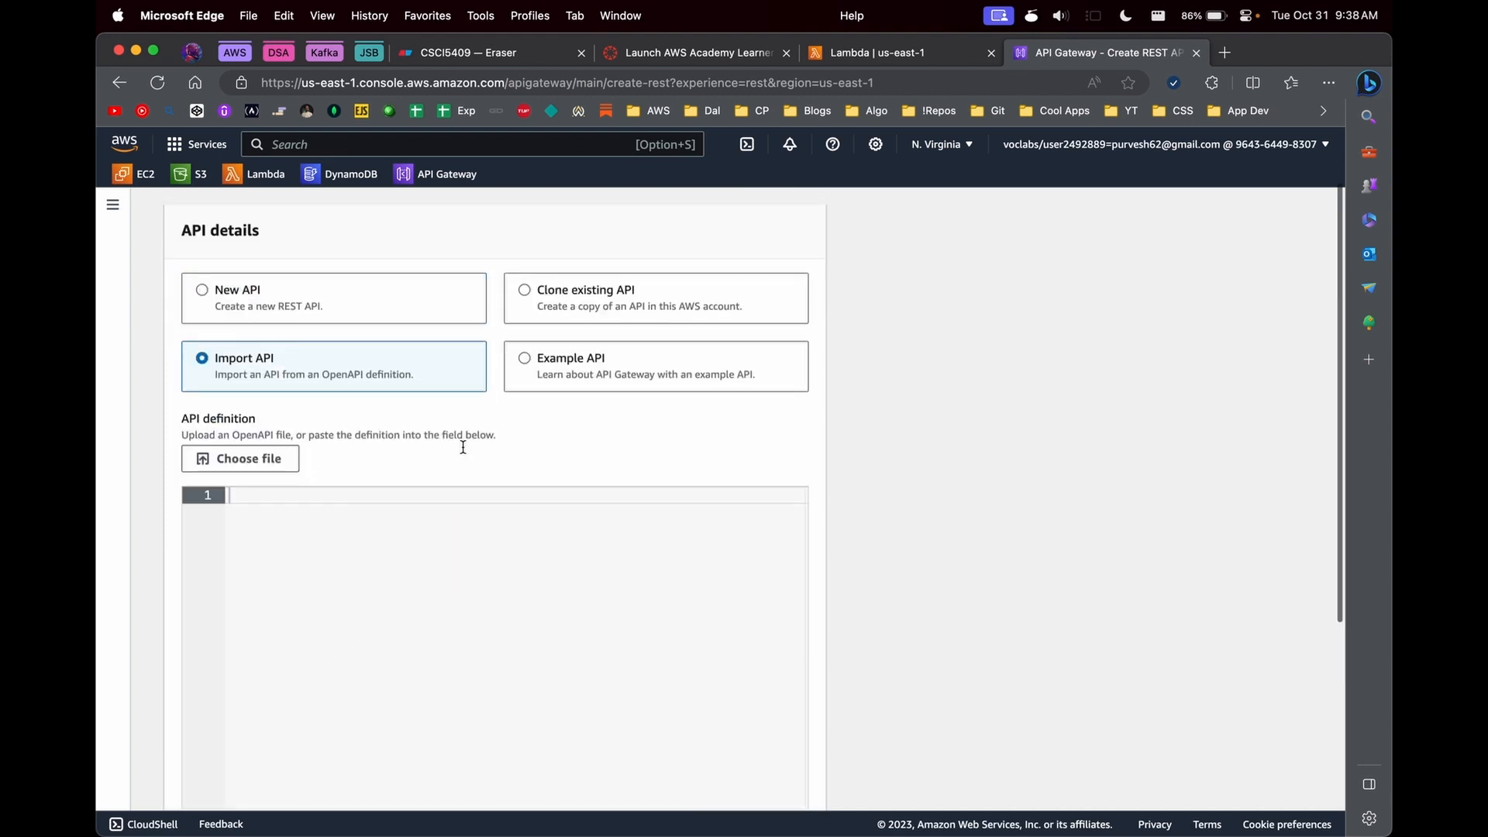
{"action": "left_click", "coordinate": [356, 322]}
{"action": "left_click", "coordinate": [601, 378]}
{"action": "left_click", "coordinate": [568, 437]}
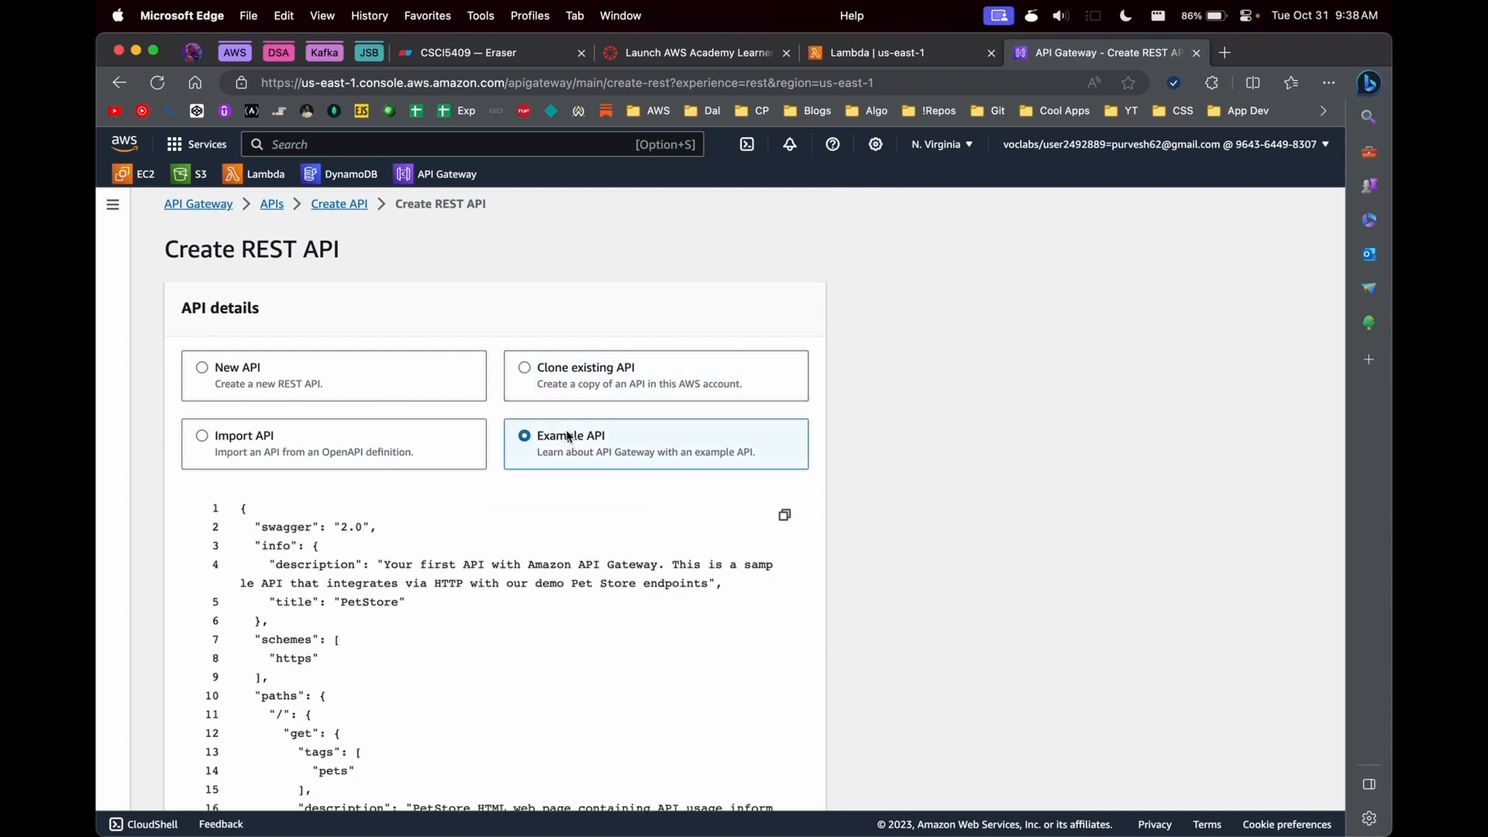
{"action": "scroll", "coordinate": [324, 629], "scroll_direction": "down", "scroll_amount": 3}
- Choose to create a new REST API and name it Lab8API
{"action": "left_click", "coordinate": [276, 392]}
{"action": "left_click", "coordinate": [270, 515]}
{"action": "type", "text": "Lab"}
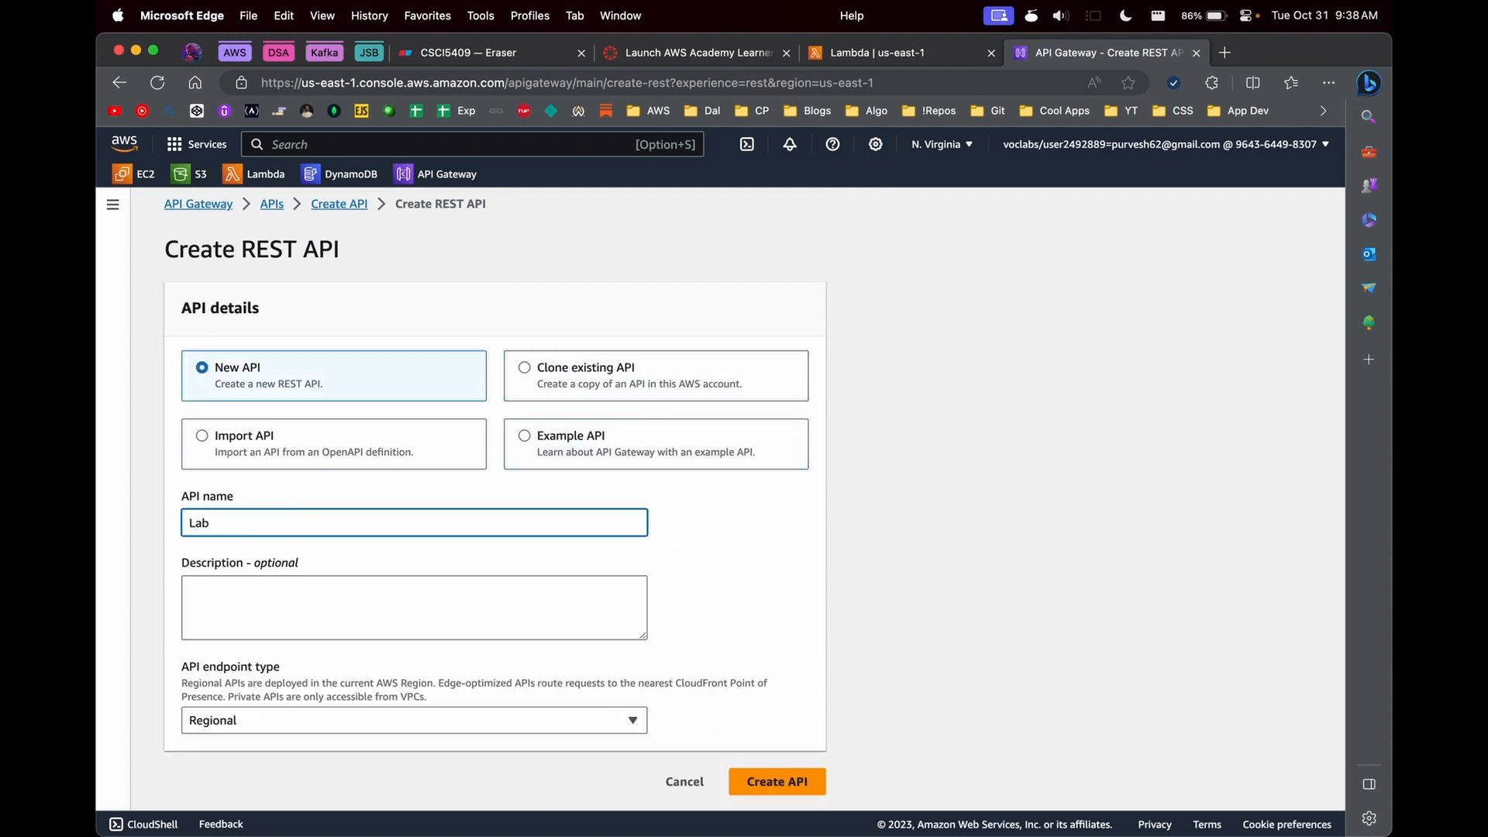
{"action": "type", "text": "8APIGate"}
{"action": "key", "text": "BackSpace"}
{"action": "key", "text": "BackSpace"}
{"action": "key", "text": "BackSpace"}
{"action": "key", "text": "BackSpace"}
- Review the API endpoint types, keep Regional, and create the Lab8API REST API
{"action": "left_click", "coordinate": [280, 581]}
{"action": "scroll", "coordinate": [281, 576], "scroll_direction": "down", "scroll_amount": 1}
{"action": "left_click", "coordinate": [308, 660]}
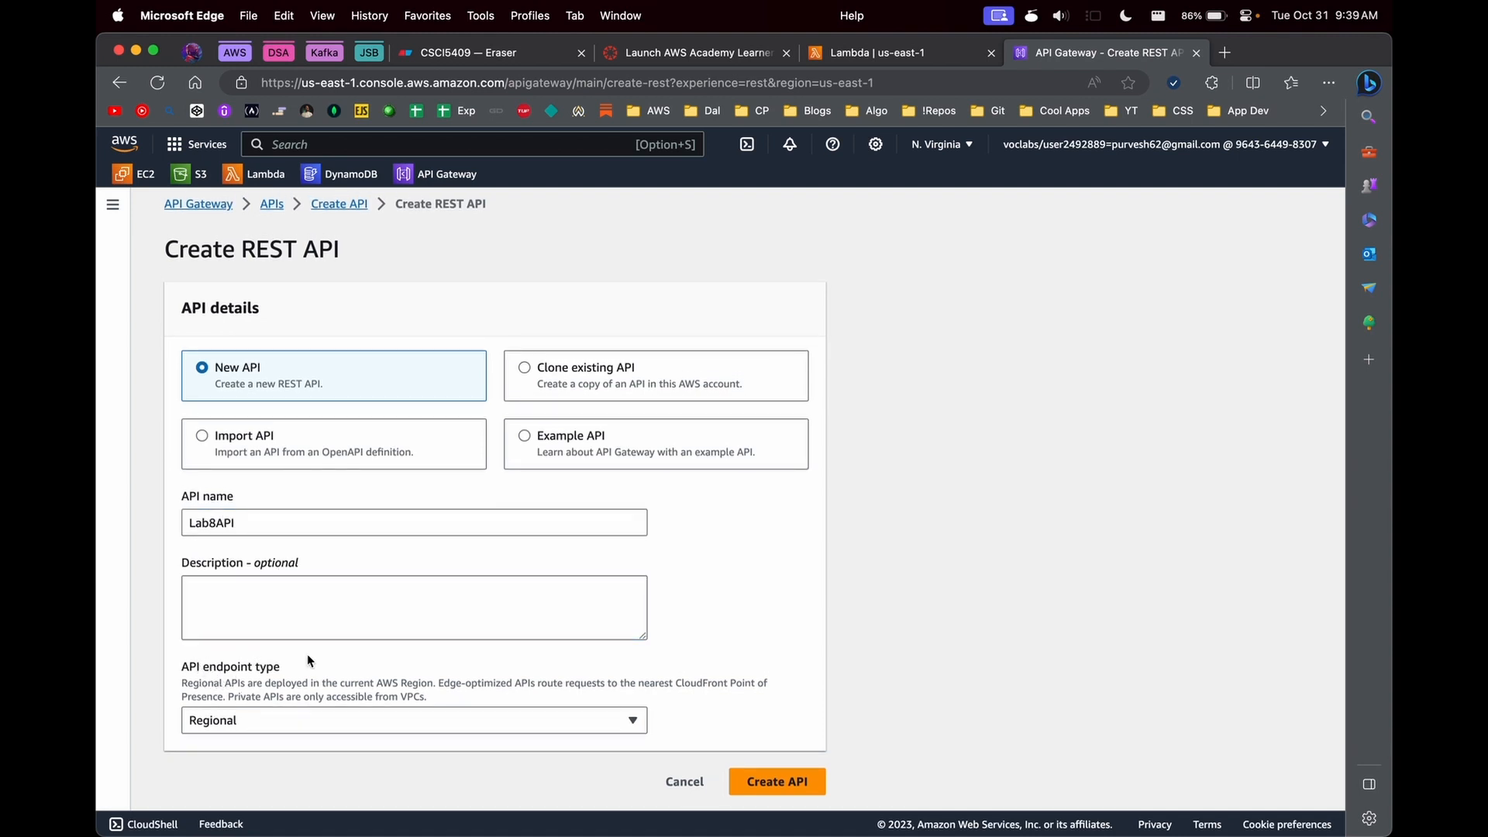
{"action": "left_click", "coordinate": [281, 728]}
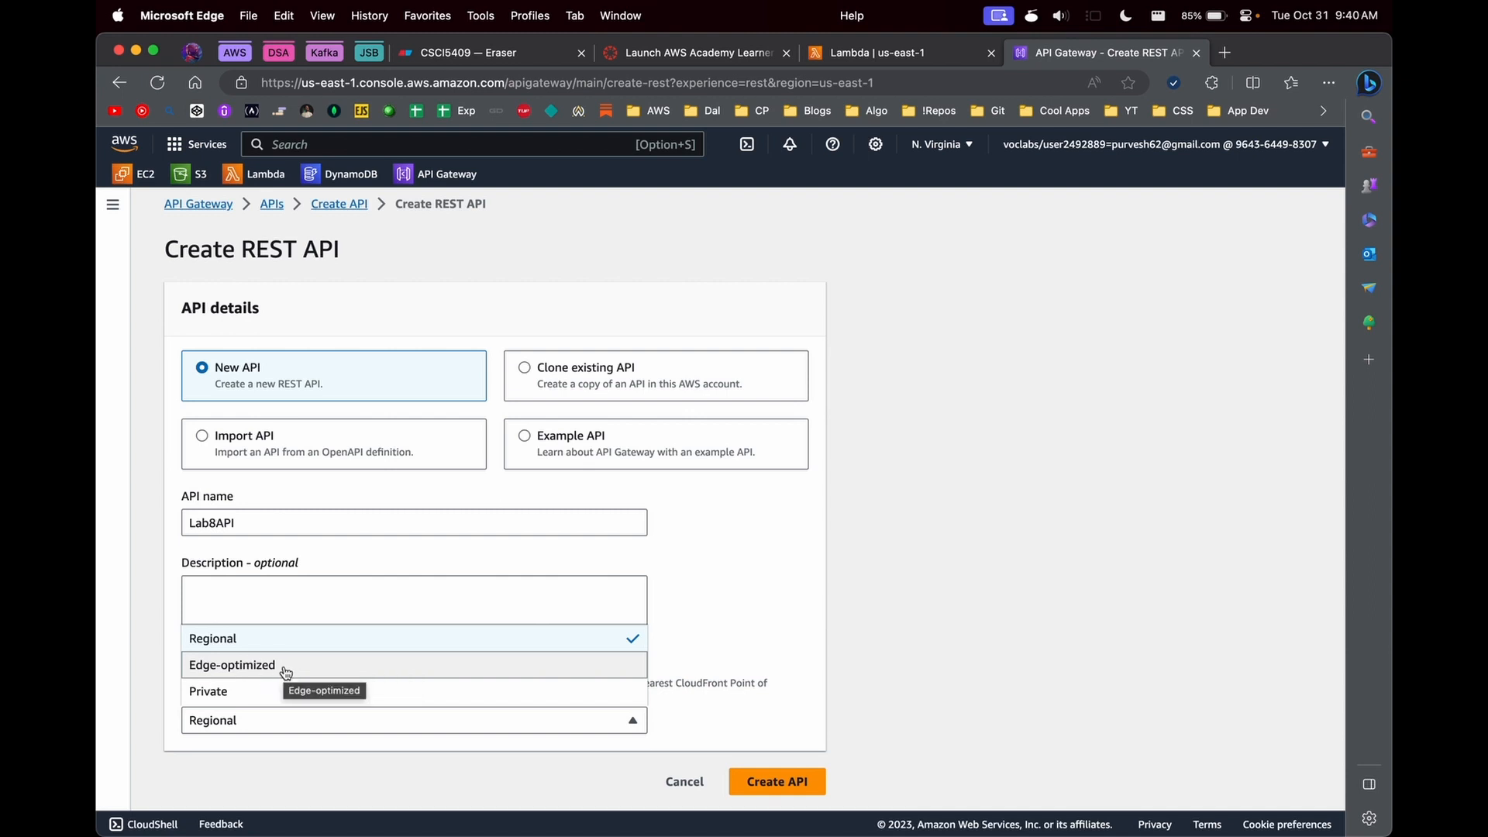
{"action": "left_click", "coordinate": [837, 623]}
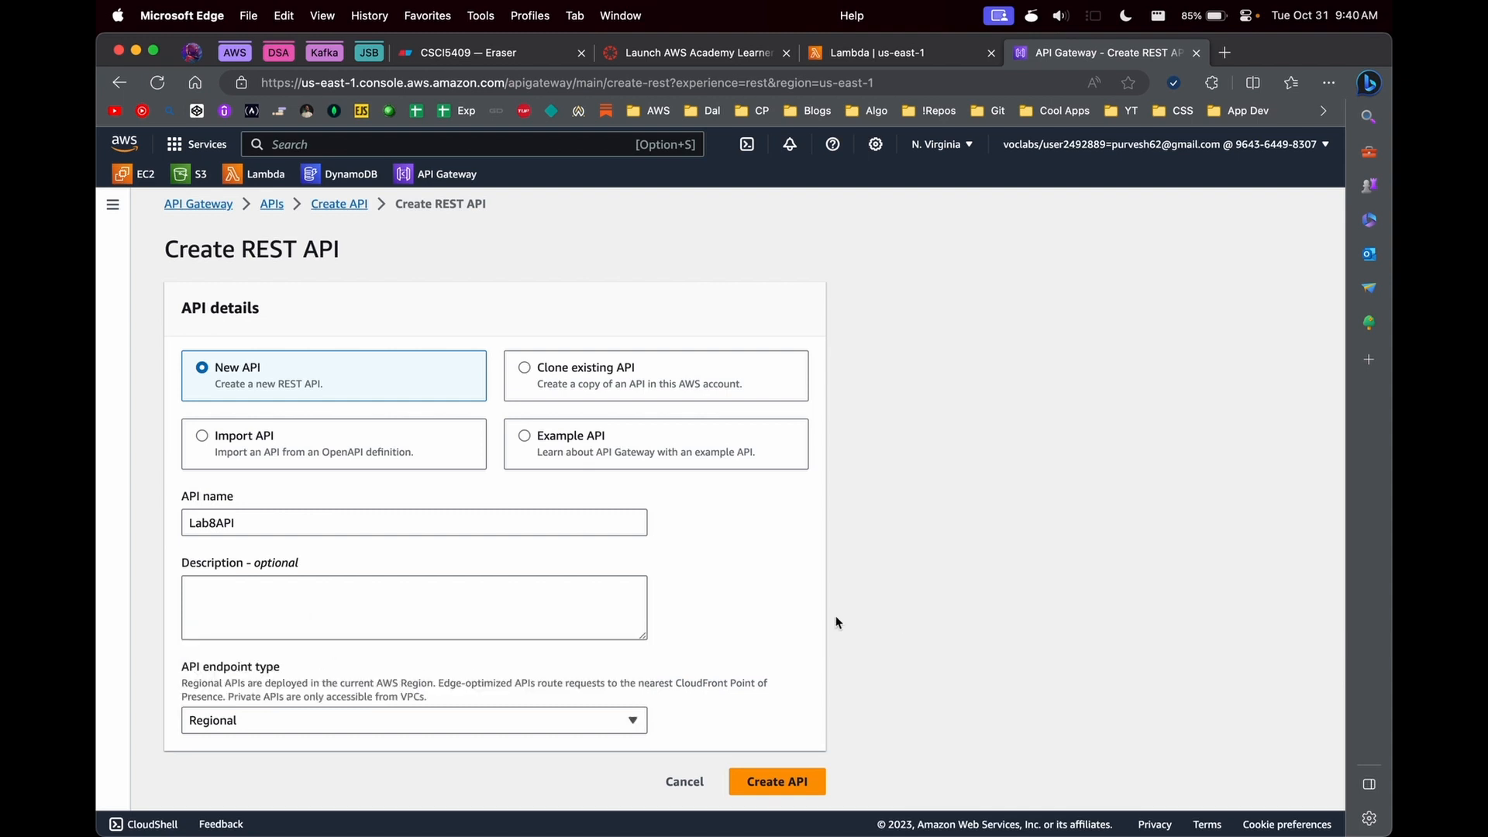
{"action": "left_click", "coordinate": [229, 627]}
{"action": "left_click", "coordinate": [765, 774]}
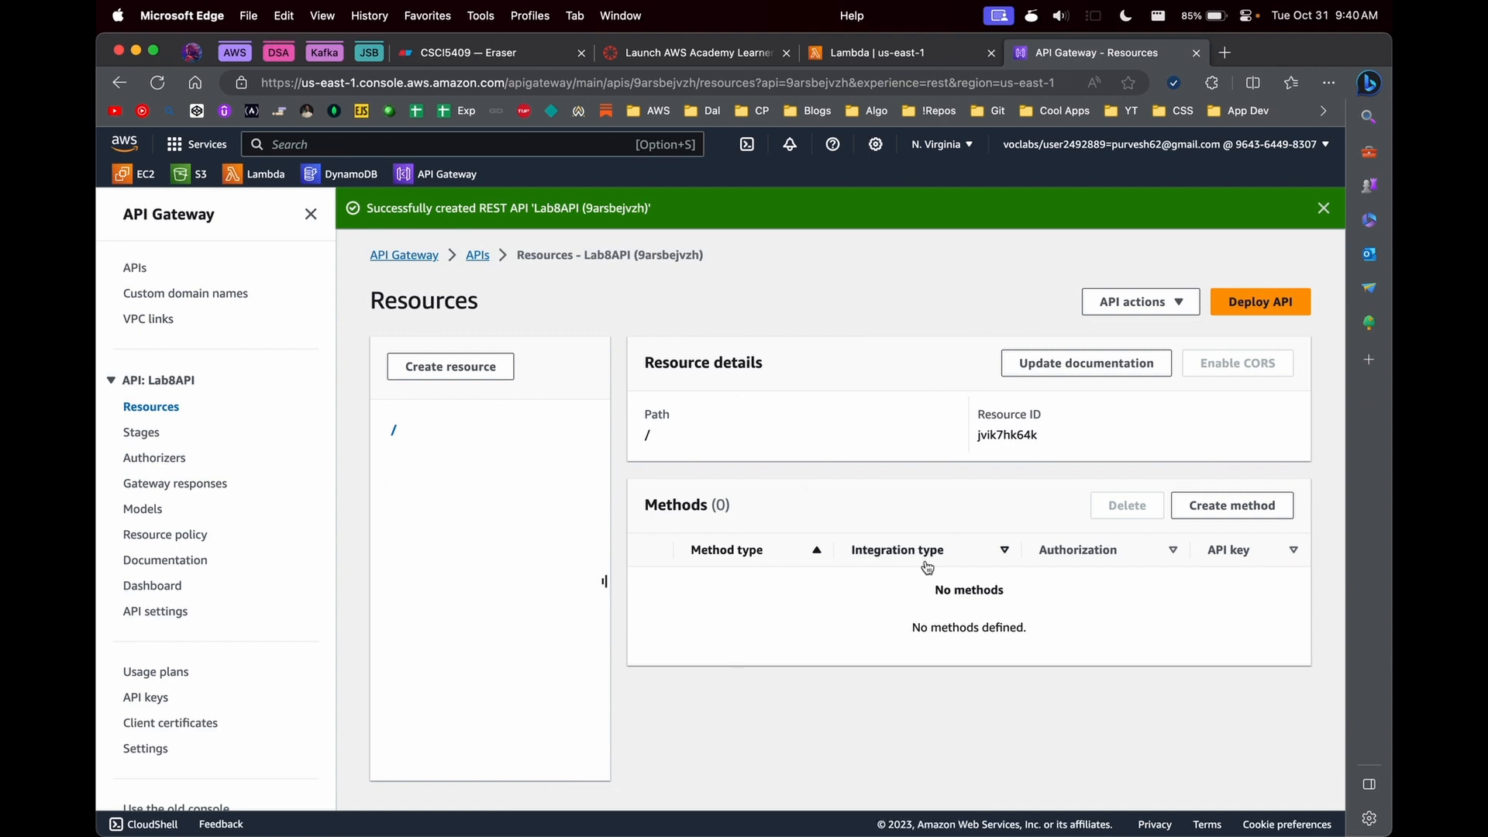
- Open the Lambda functions list, switch to Visual Studio Code, and copy all the code from Lab8's get-polls.py
{"action": "left_click", "coordinate": [911, 62]}
{"action": "left_click", "coordinate": [260, 255]}
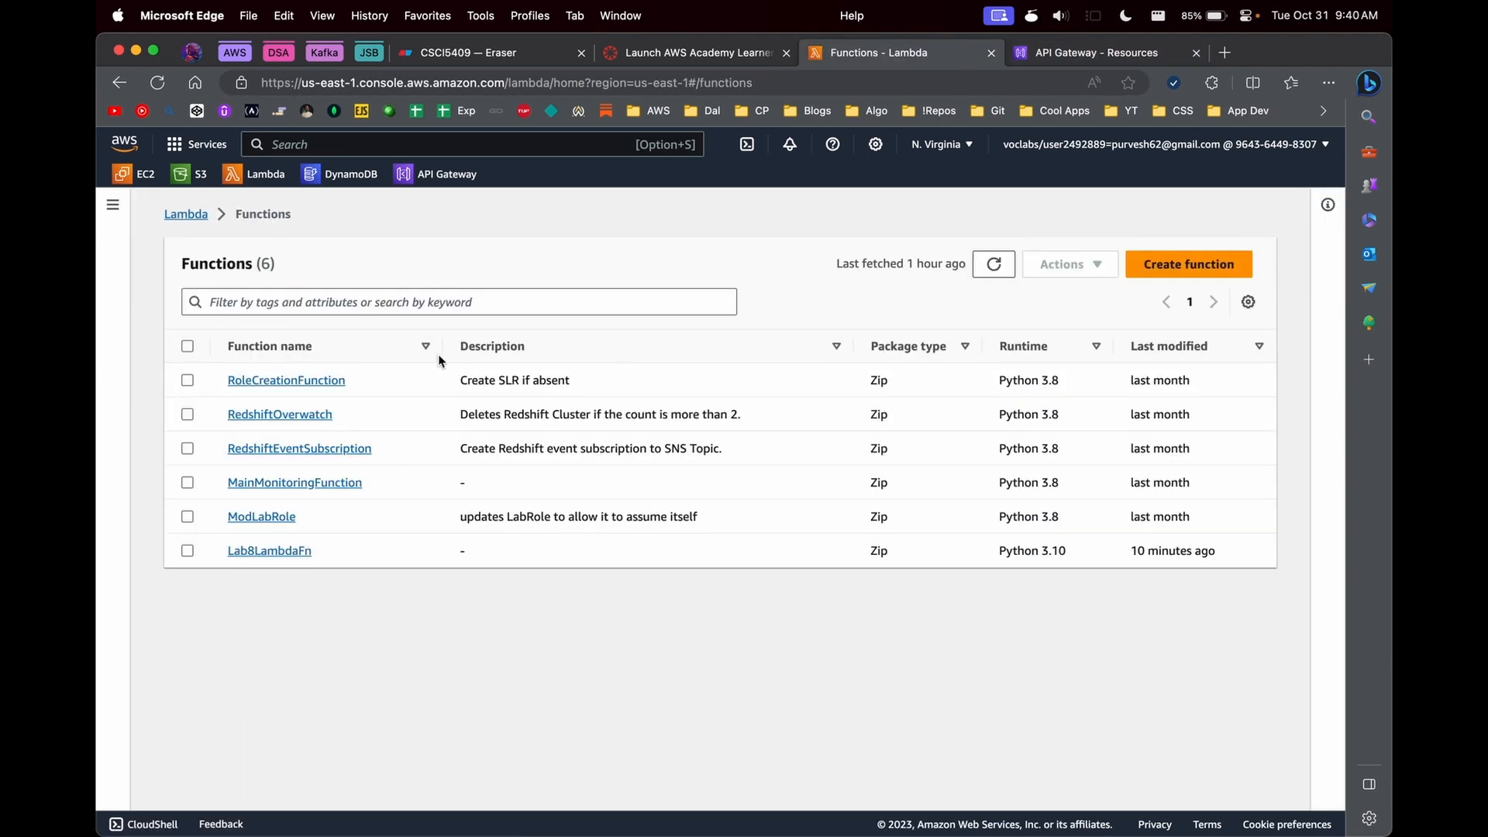
{"action": "key", "text": "super+space"}
{"action": "type", "text": "VSC"}
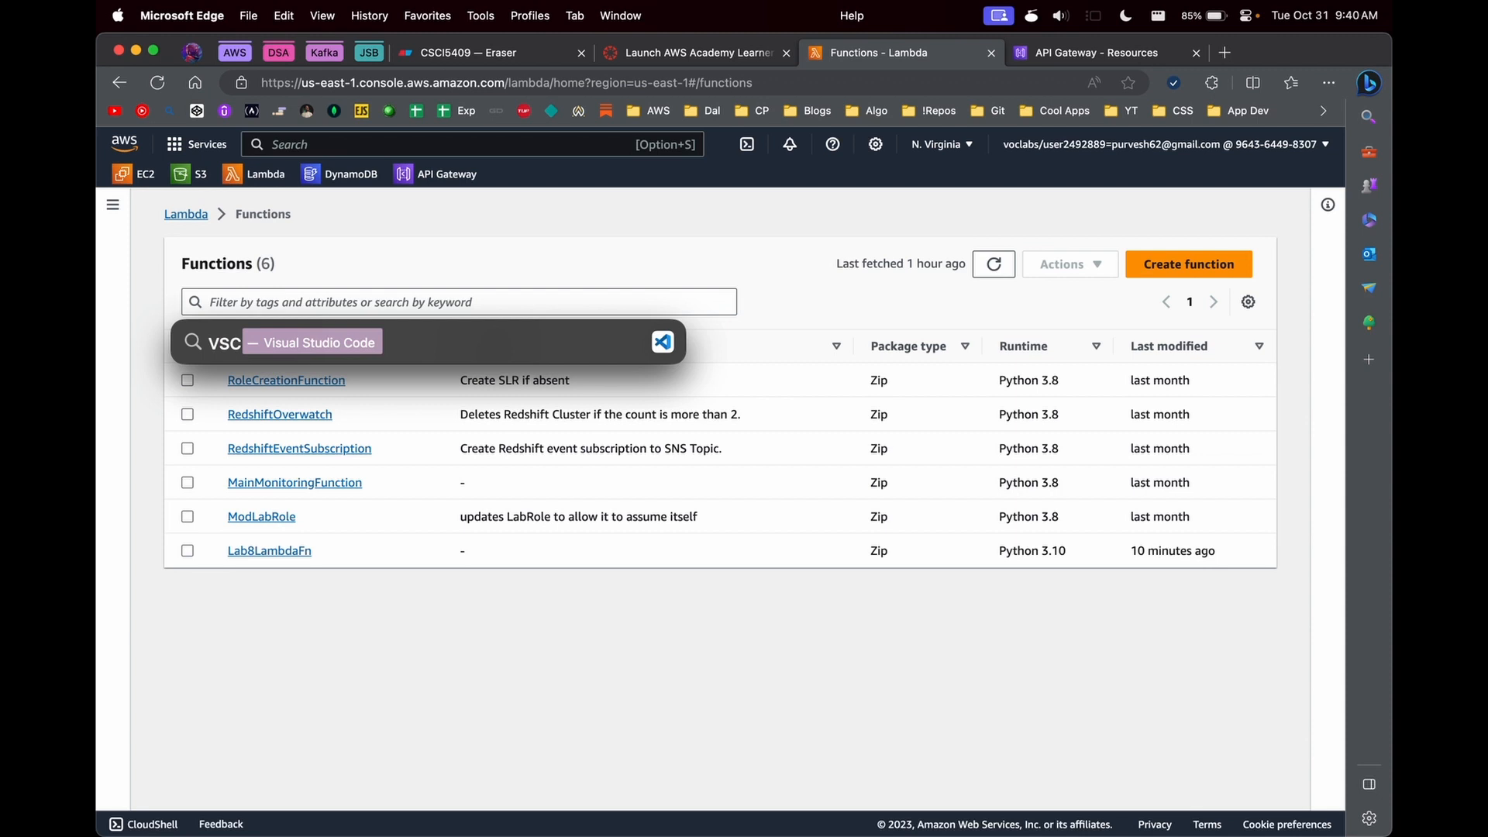
{"action": "key", "text": "Return"}
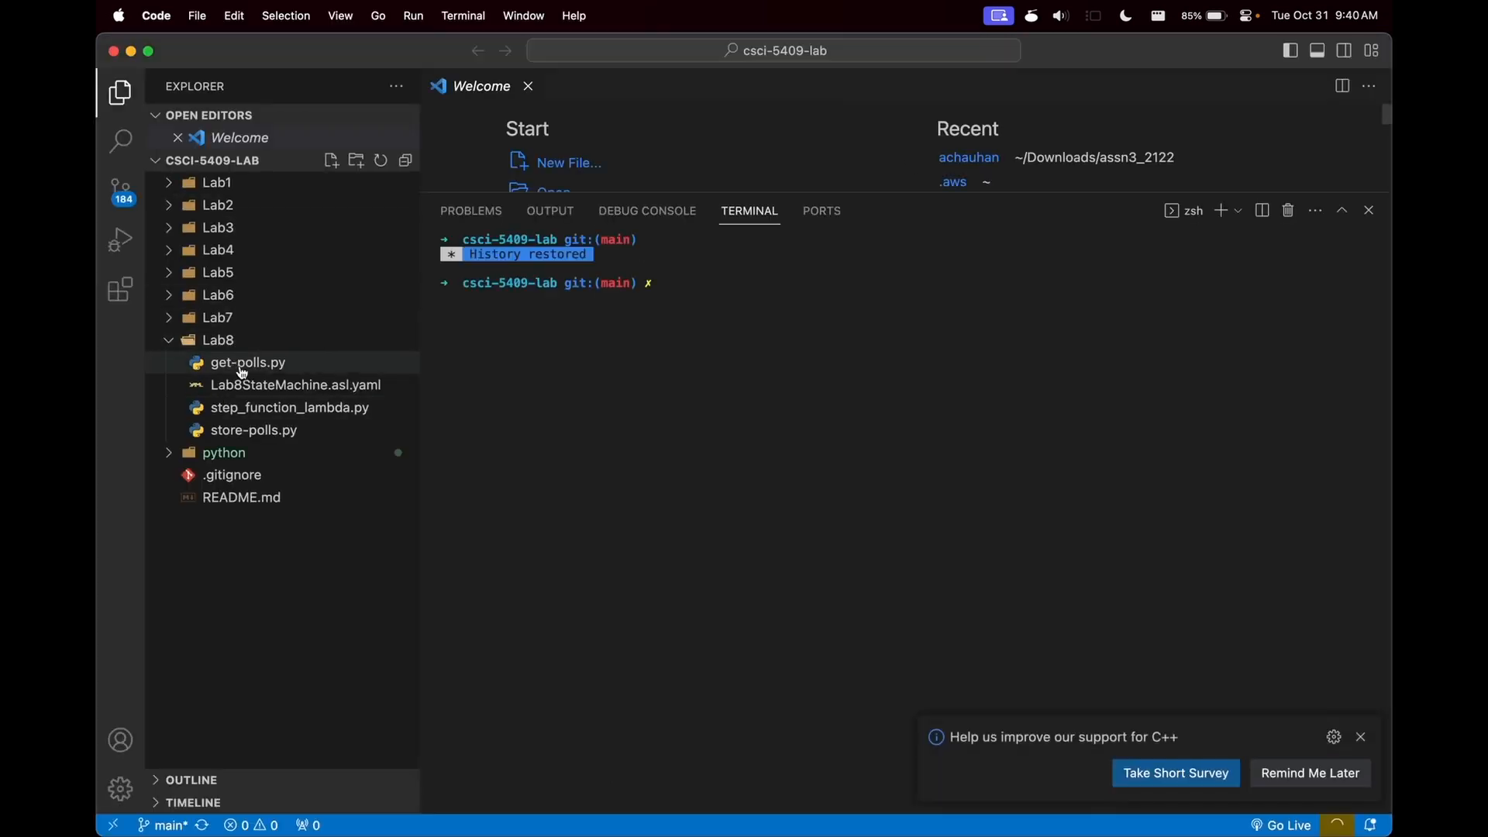
{"action": "left_click", "coordinate": [248, 362]}
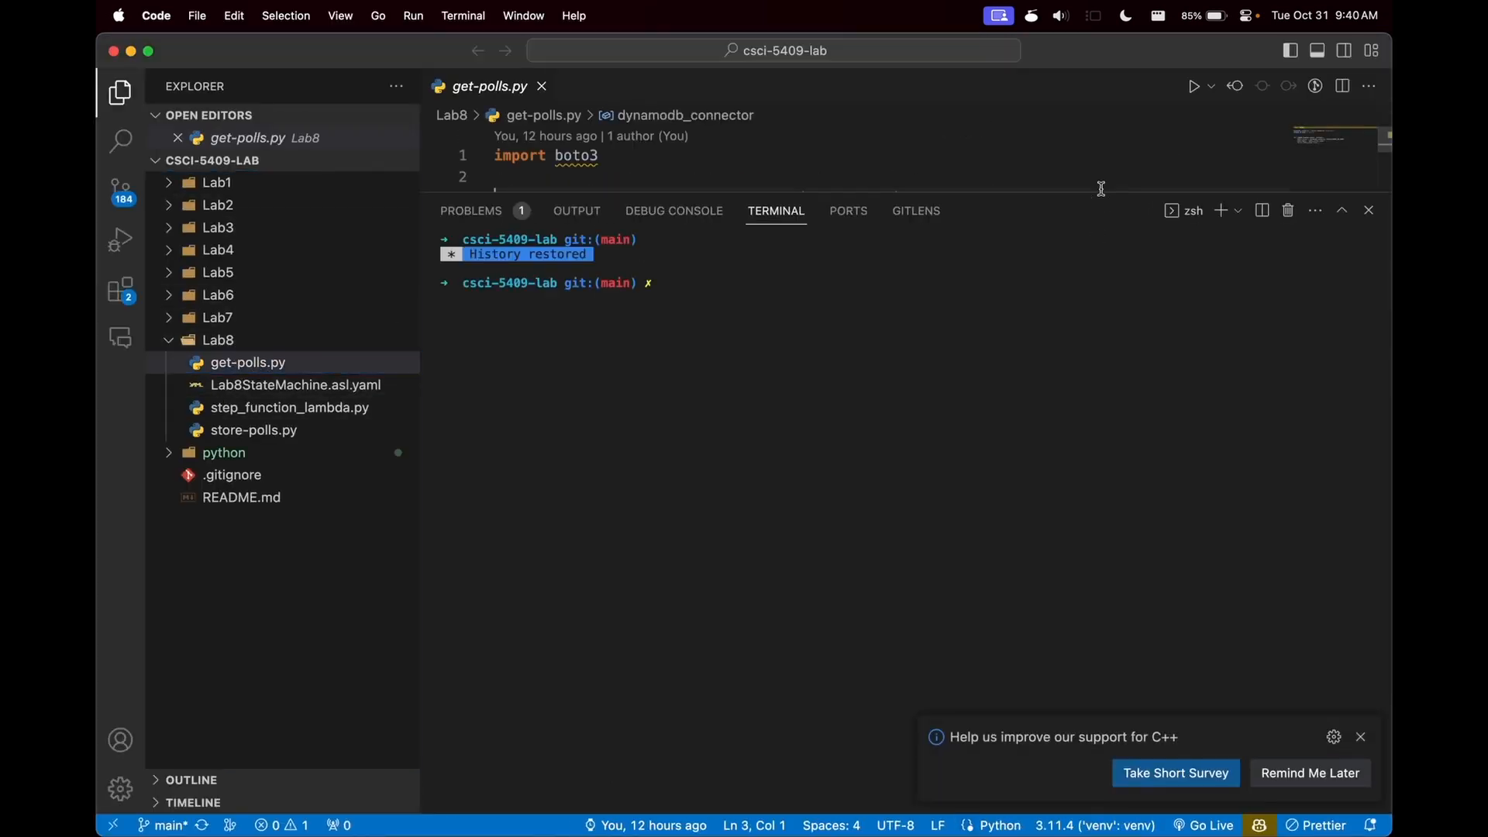
{"action": "left_click_drag", "start_coordinate": [1102, 193], "coordinate": [1116, 526]}
{"action": "left_click", "coordinate": [950, 428]}
{"action": "key", "text": "super+a"}
{"action": "key", "text": "super+c"}
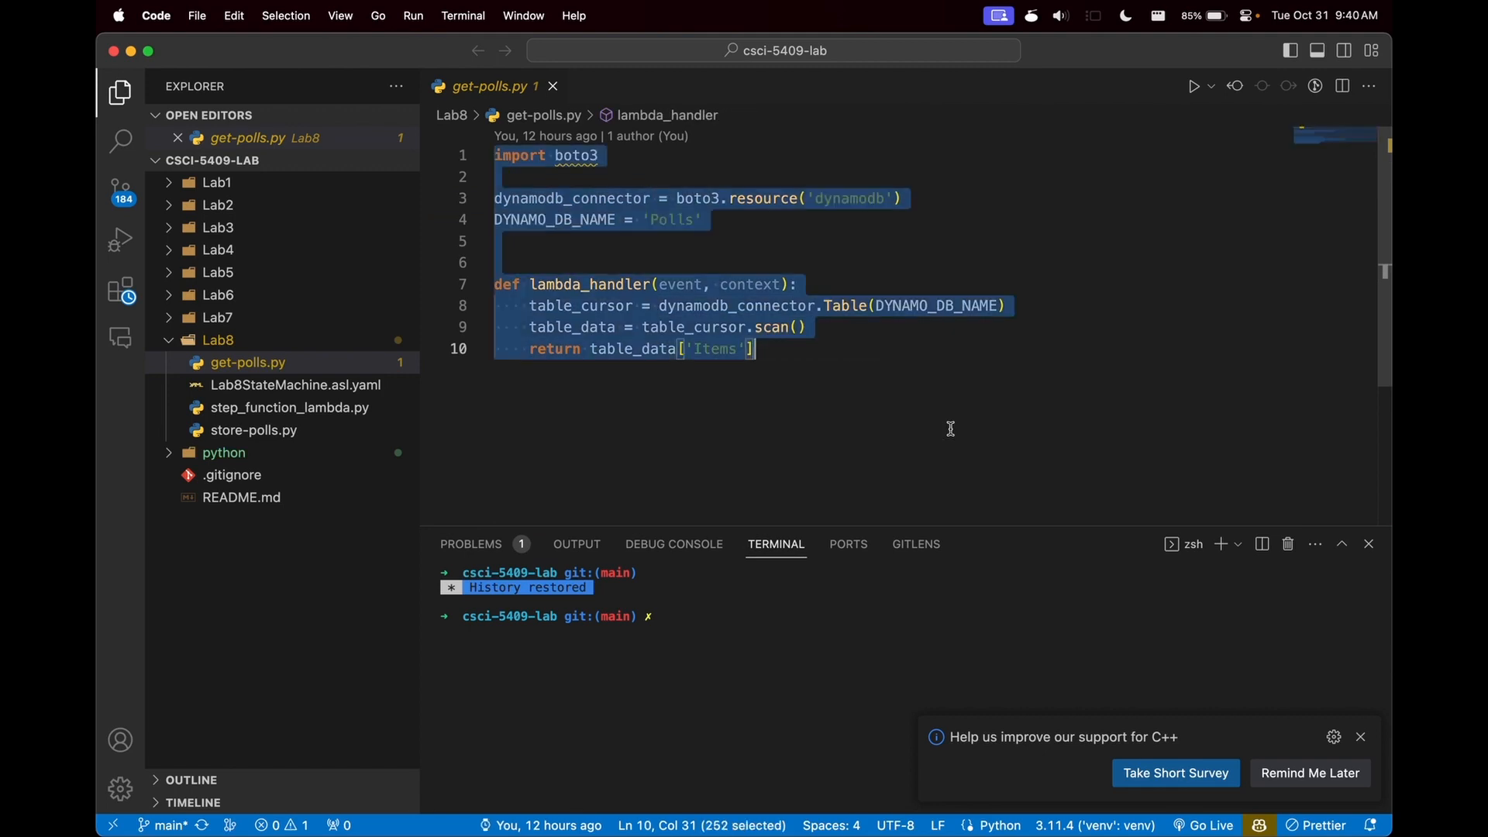
- Return to Microsoft Edge and set up a new Lambda function named lambda-get-poll with the Python 3.10 runtime
{"action": "key", "text": "super+Tab"}
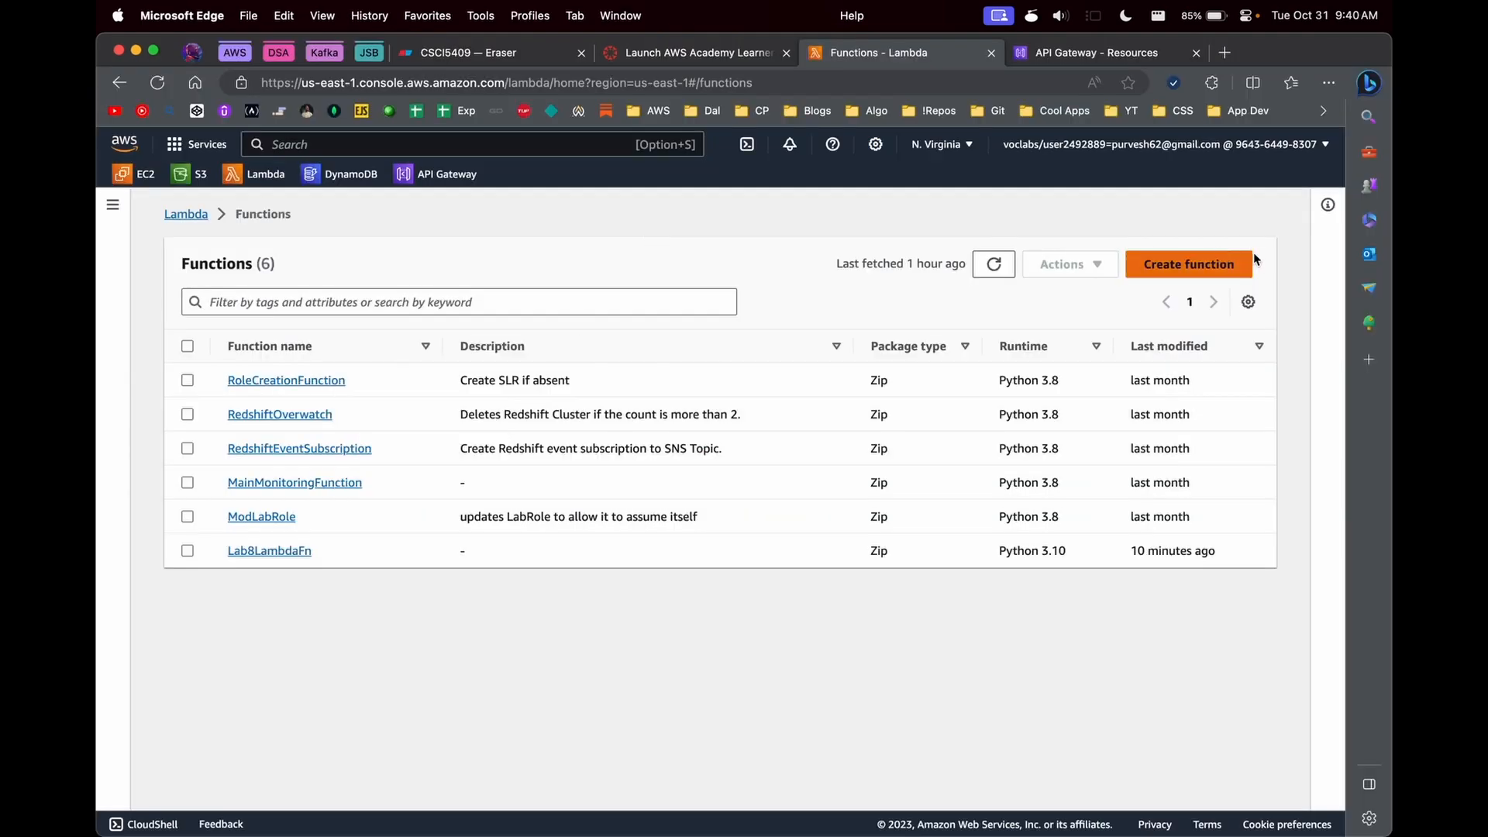
{"action": "left_click", "coordinate": [1240, 263]}
{"action": "left_click", "coordinate": [333, 508]}
{"action": "type", "text": "lambda-get-p"}
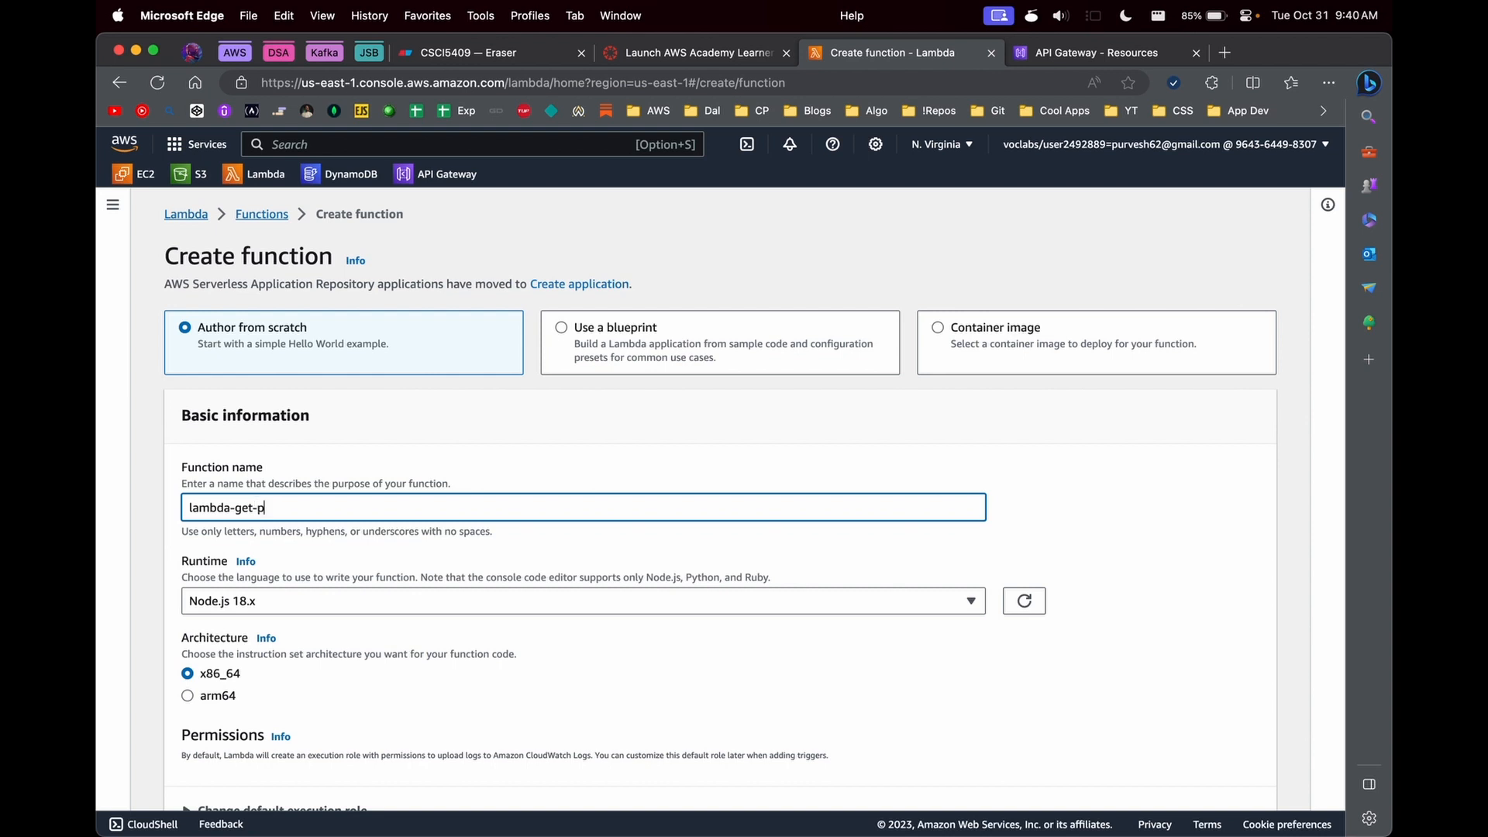
{"action": "left_click", "coordinate": [269, 603]}
{"action": "left_click", "coordinate": [279, 547]}
{"action": "scroll", "coordinate": [280, 548], "scroll_direction": "down", "scroll_amount": 2}
- Assign the existing LabRole as the execution role and create the lambda-get-poll function
{"action": "left_click", "coordinate": [260, 654]}
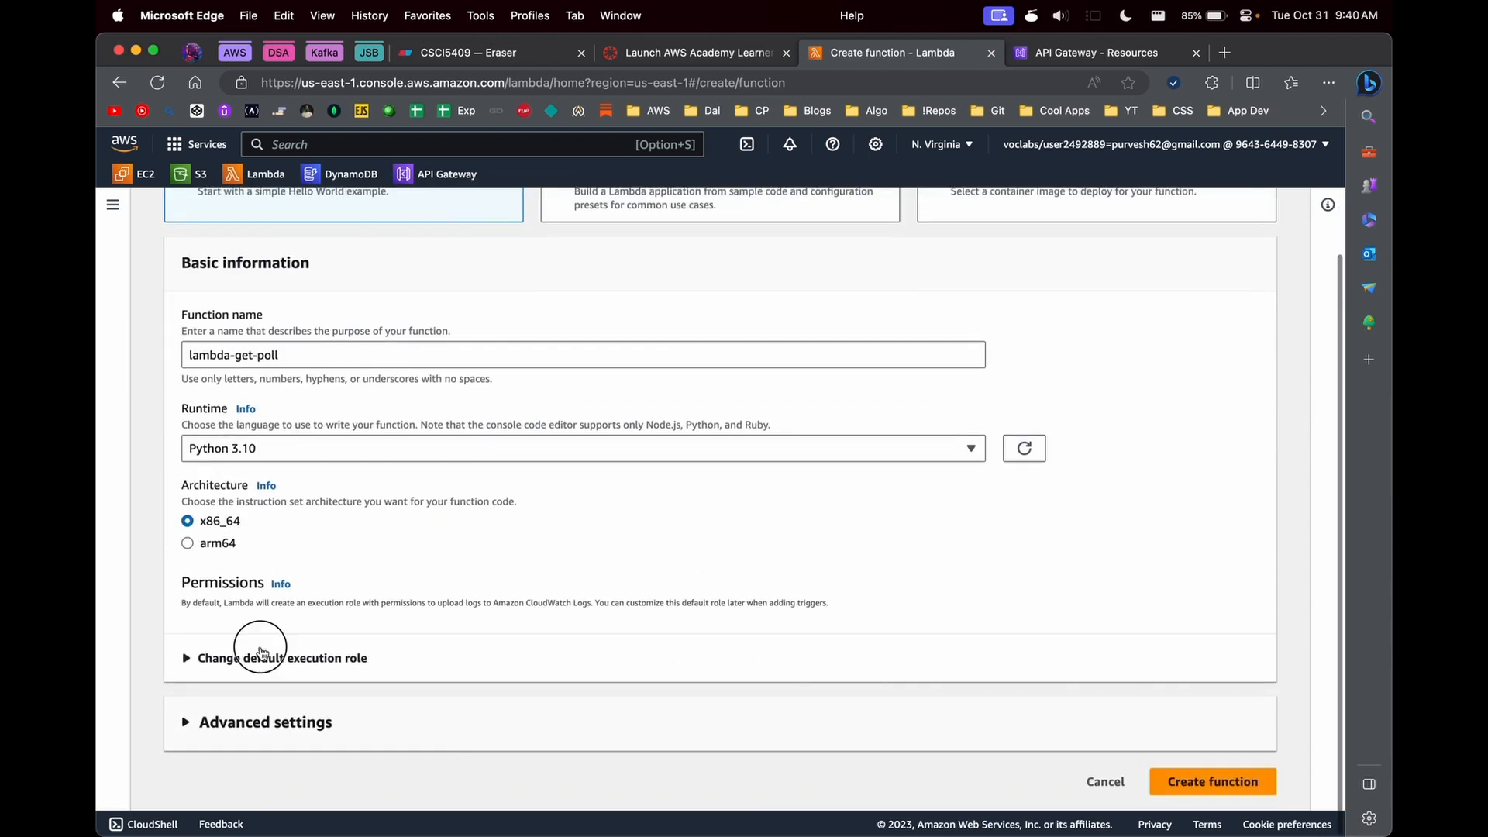
{"action": "scroll", "coordinate": [257, 612], "scroll_direction": "down", "scroll_amount": 2}
{"action": "left_click", "coordinate": [256, 589]}
{"action": "left_click", "coordinate": [253, 680]}
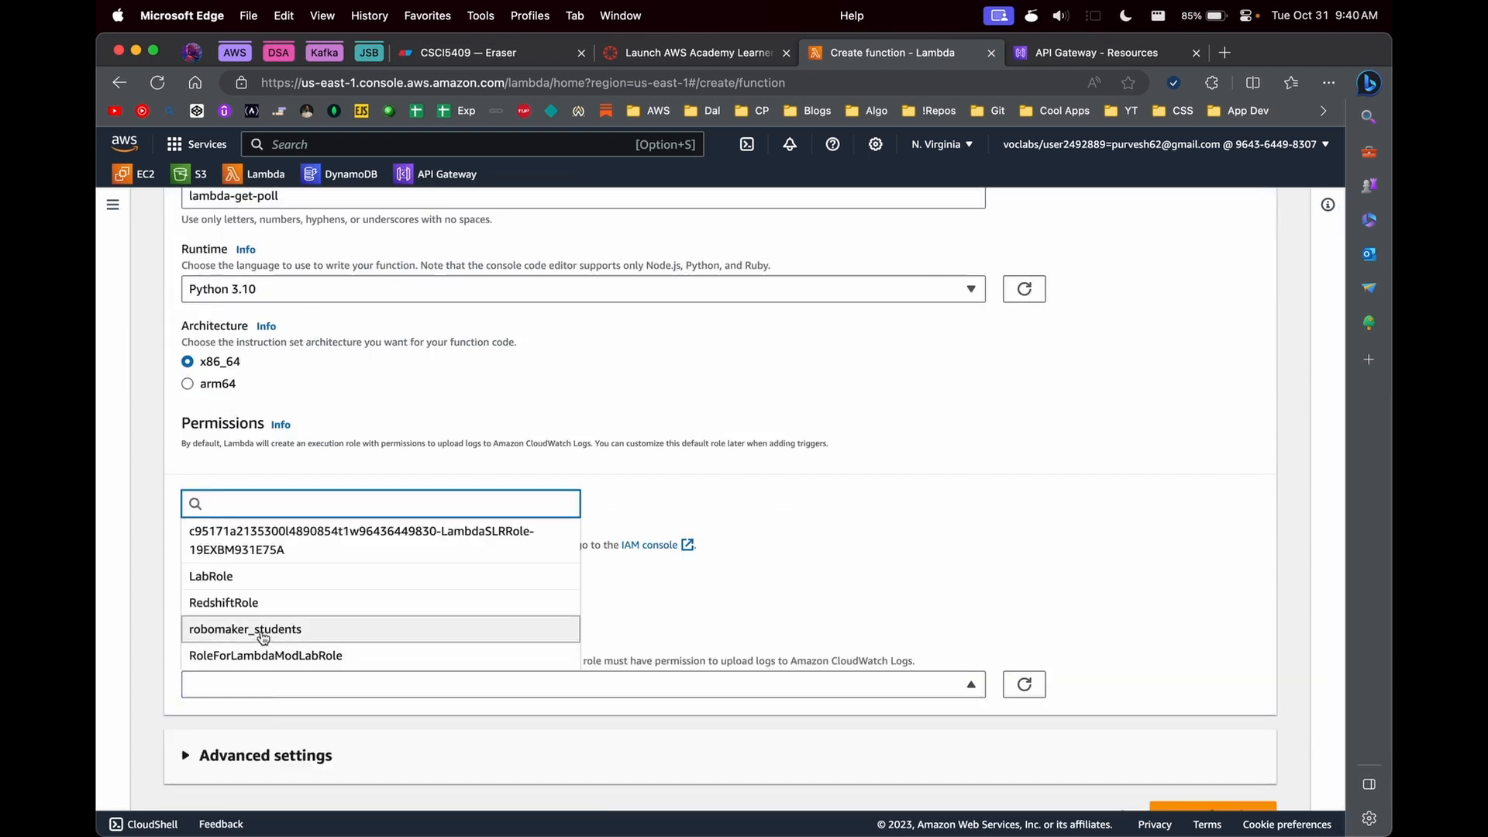
{"action": "left_click", "coordinate": [262, 587]}
{"action": "scroll", "coordinate": [618, 581], "scroll_direction": "down", "scroll_amount": 2}
{"action": "left_click", "coordinate": [1222, 785]}
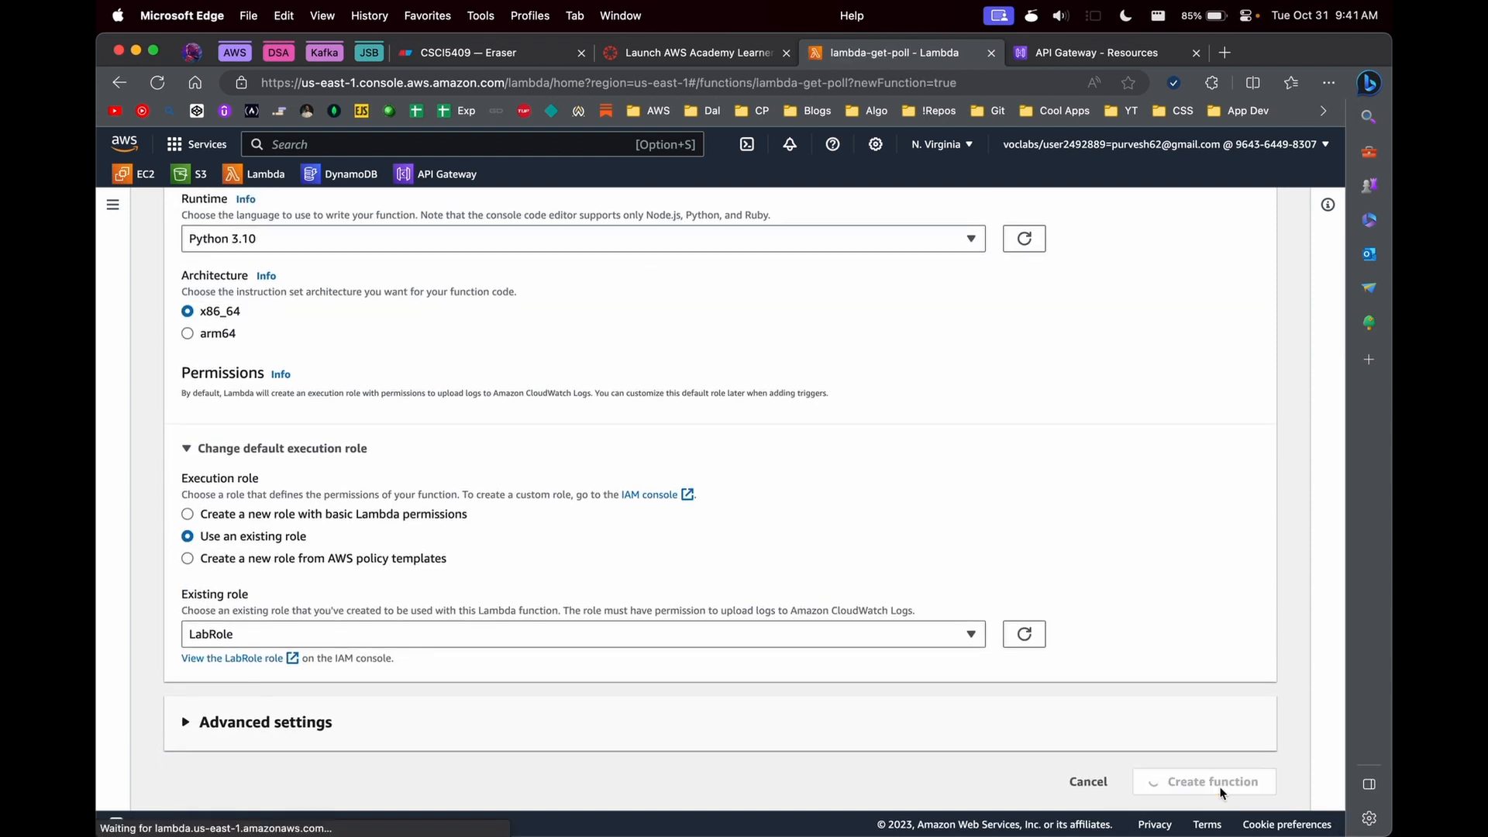
- Replace the default code of lambda-get-poll with the copied get-polls.py code
{"action": "scroll", "coordinate": [730, 602], "scroll_direction": "down", "scroll_amount": 5}
{"action": "left_click", "coordinate": [578, 648]}
{"action": "key", "text": "super+a"}
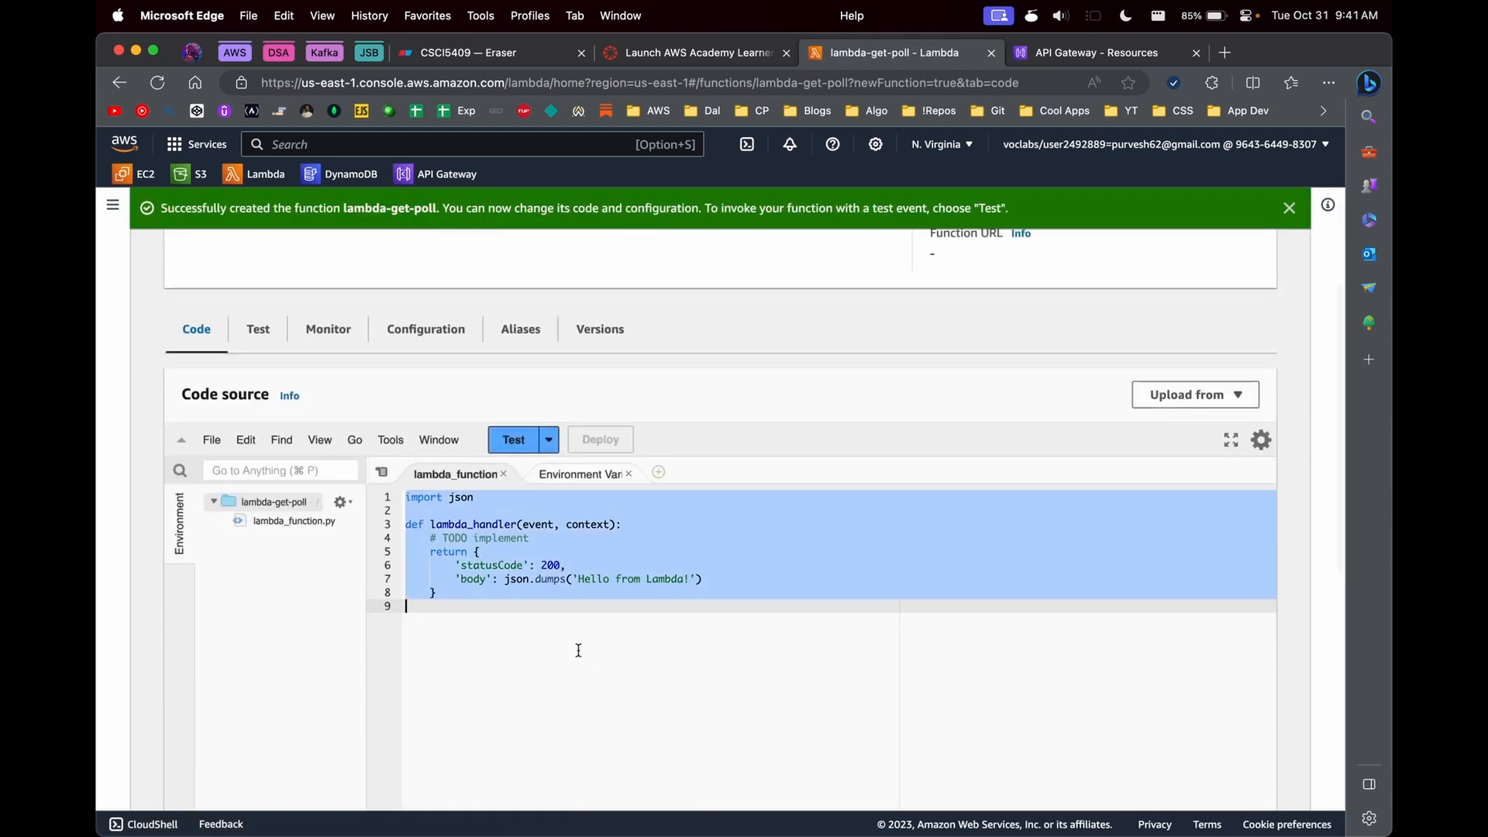
{"action": "key", "text": "super+v"}
- Set up a new DynamoDB table named Polls, matching the name in the code, with the partition key poll_id
{"action": "double_click", "coordinate": [531, 544]}
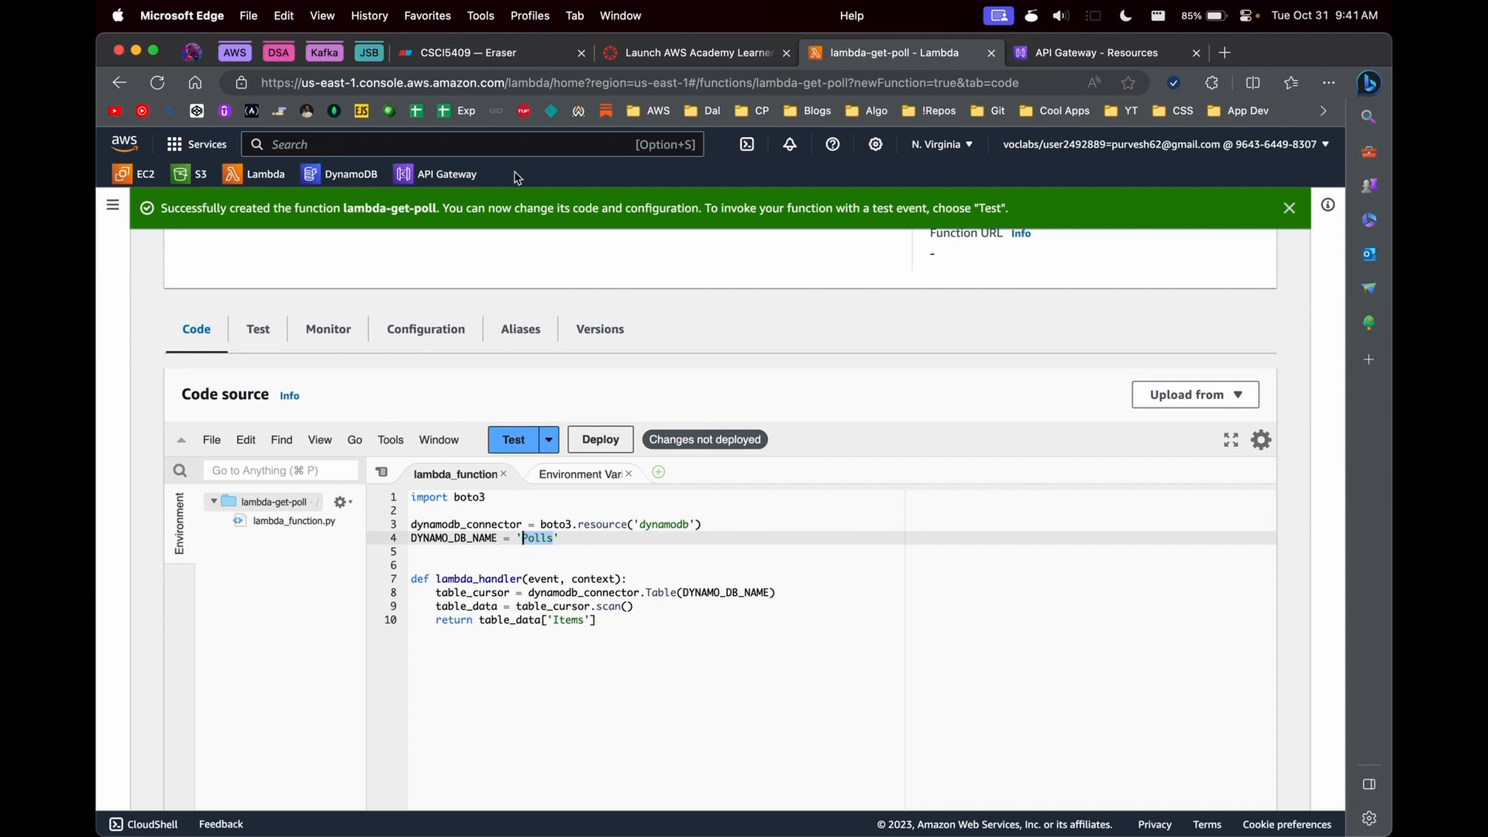
{"action": "left_click", "coordinate": [345, 185]}
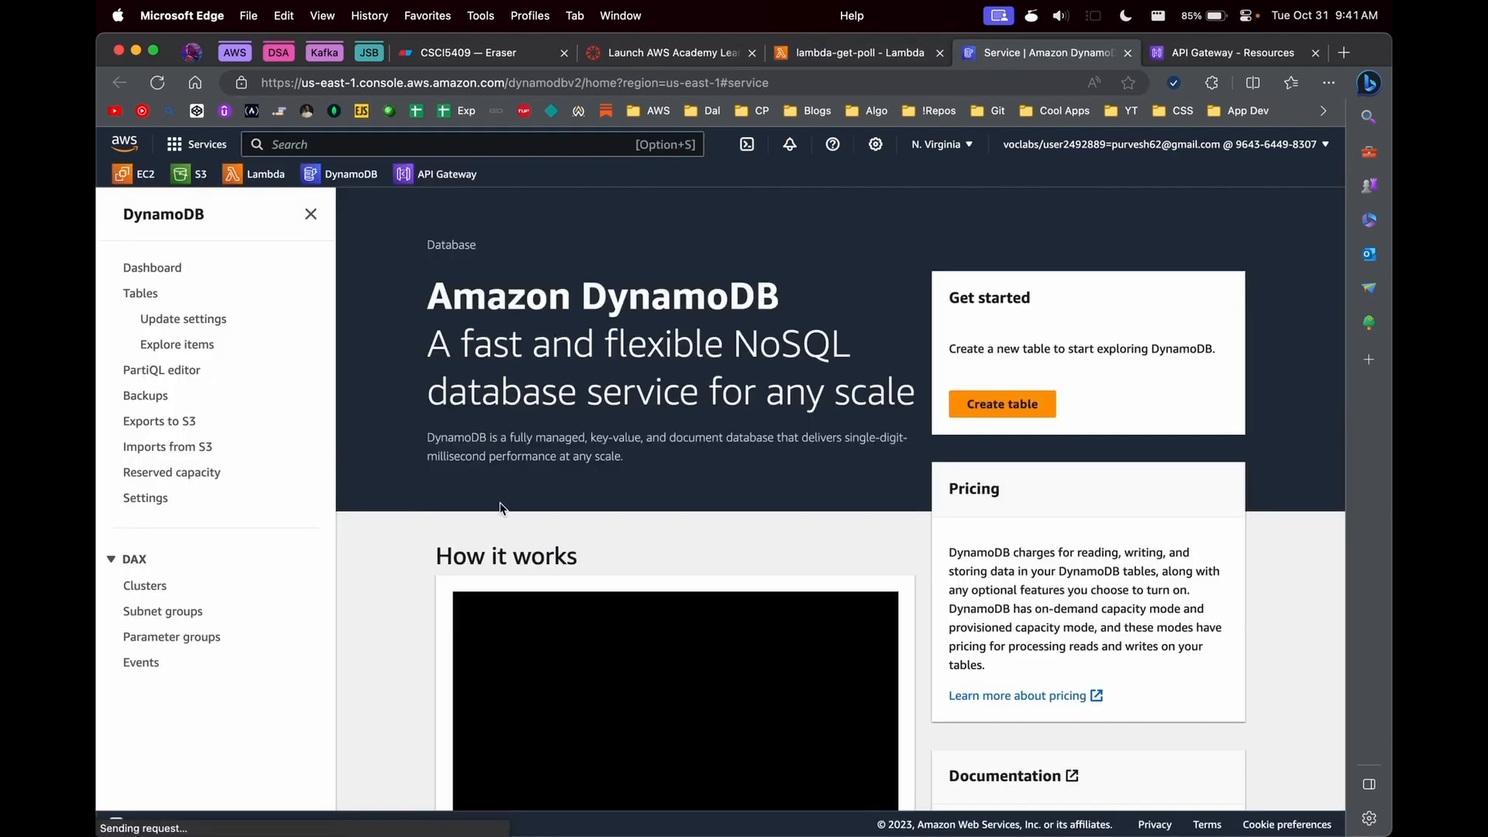
{"action": "left_click", "coordinate": [1005, 401]}
{"action": "left_click", "coordinate": [527, 423]}
{"action": "type", "text": "Polls"}
{"action": "scroll", "coordinate": [445, 392], "scroll_direction": "down", "scroll_amount": 3}
{"action": "left_click", "coordinate": [445, 390]}
{"action": "type", "text": "poll_i"}
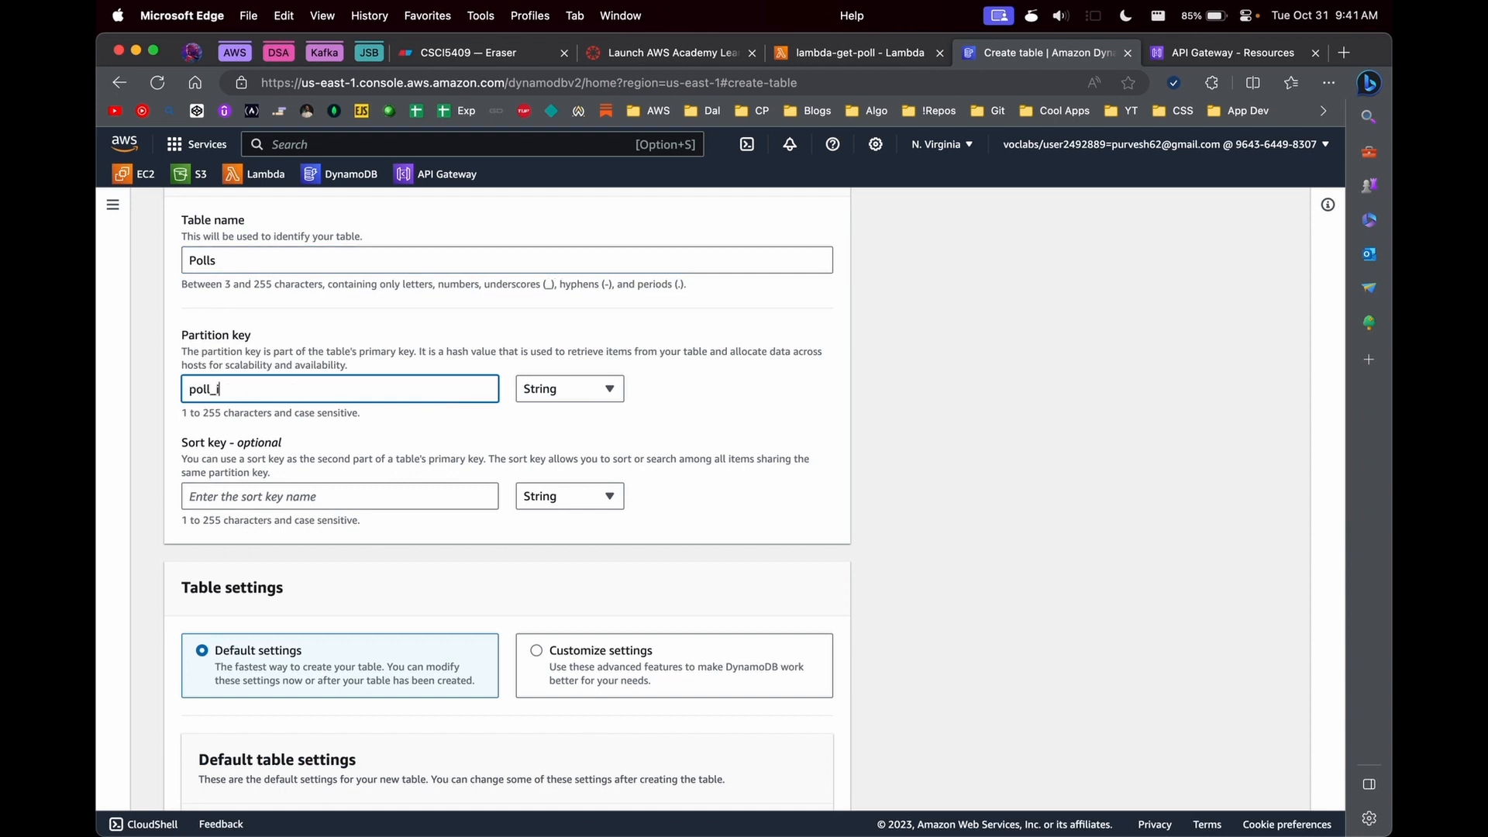
{"action": "type", "text": "d"}
- Switch to Visual Studio Code and set DYNAMO_DB_NAME to 'Polls' in store-polls.py
{"action": "key", "text": "super+Tab"}
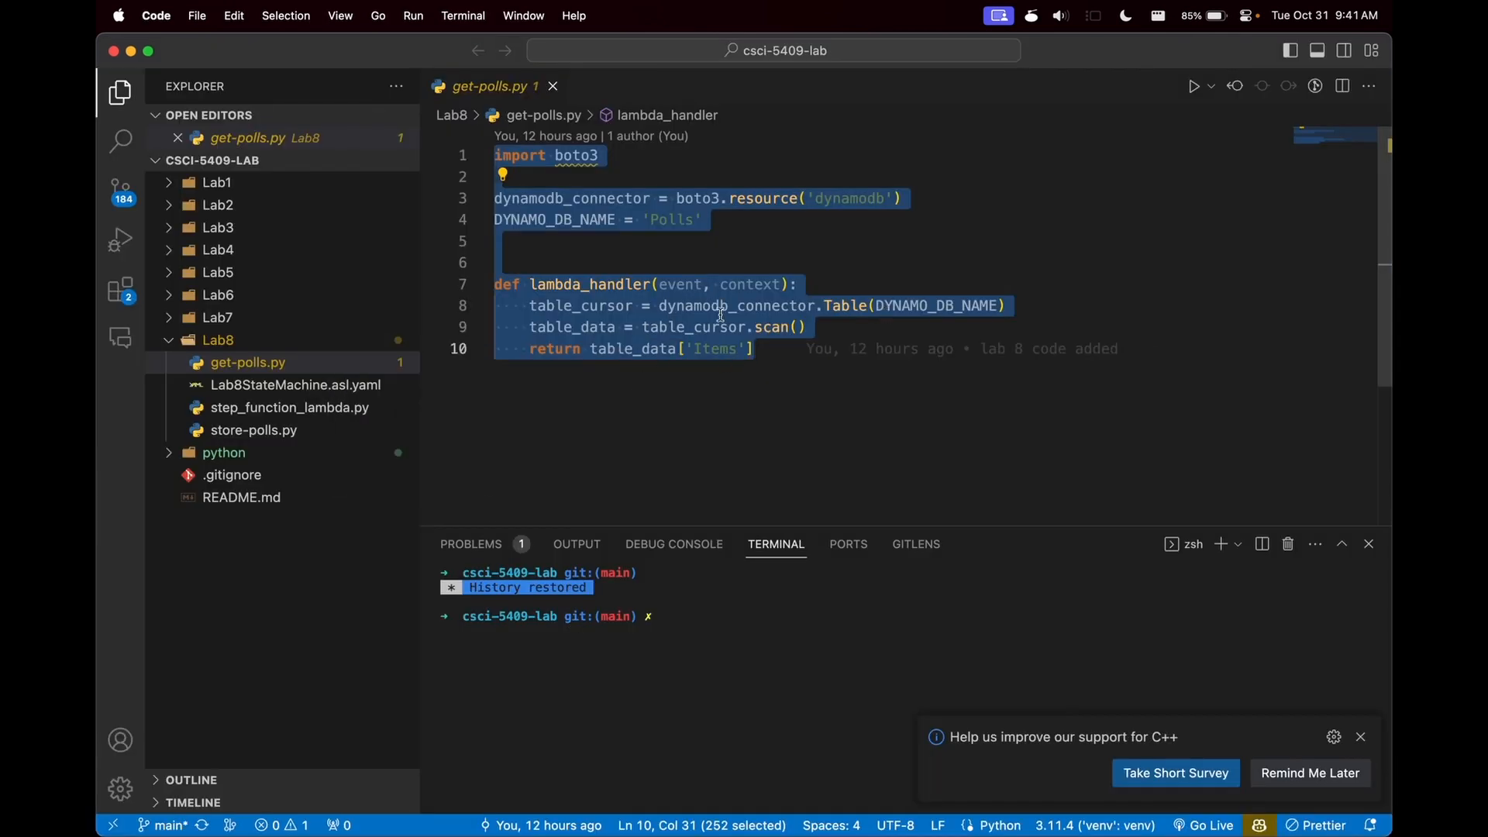
{"action": "left_click", "coordinate": [254, 430]}
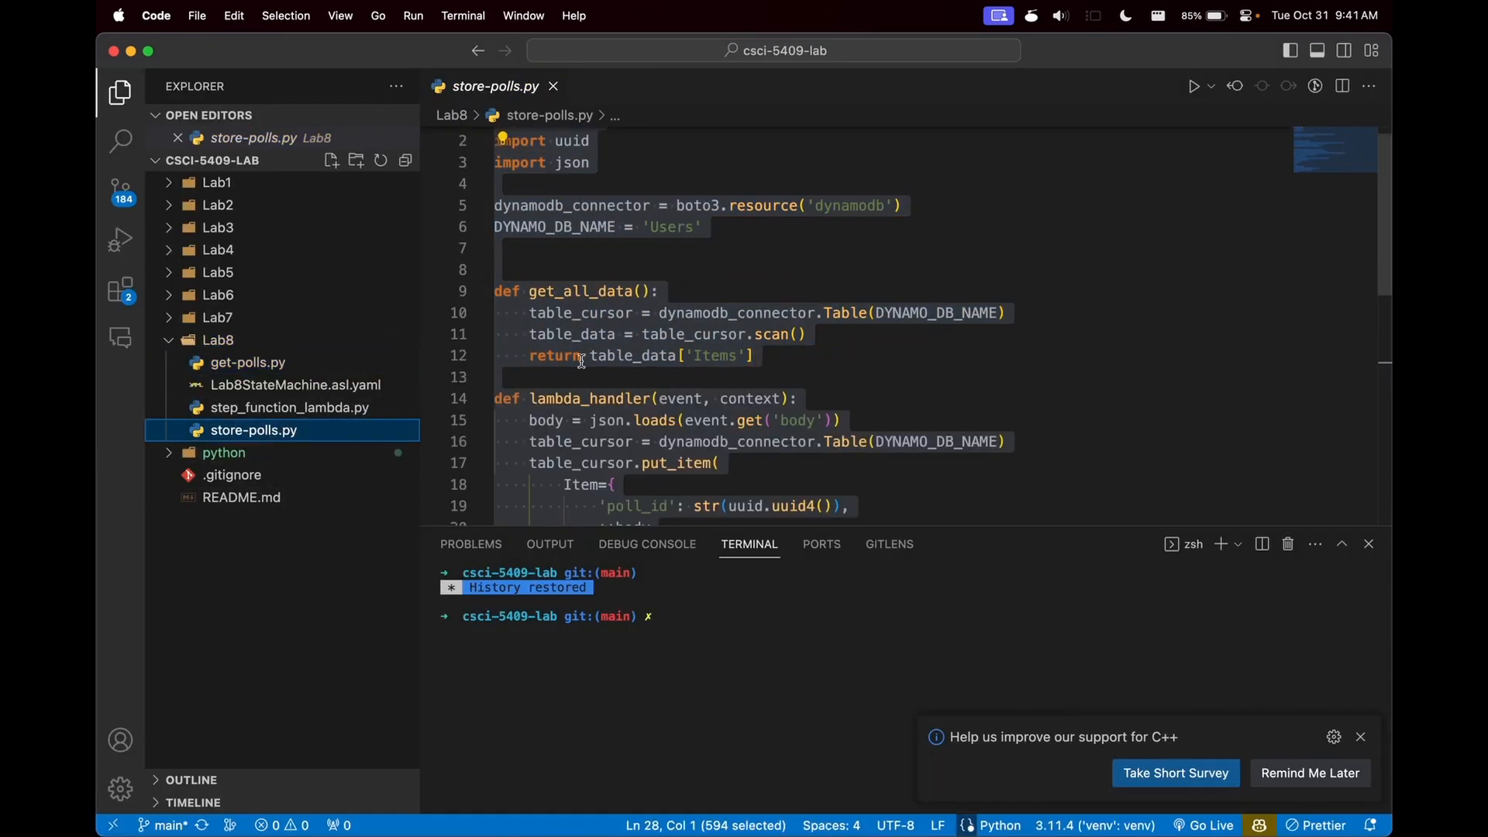
{"action": "double_click", "coordinate": [849, 206]}
{"action": "scroll", "coordinate": [697, 232], "scroll_direction": "up", "scroll_amount": 1}
{"action": "double_click", "coordinate": [655, 262]}
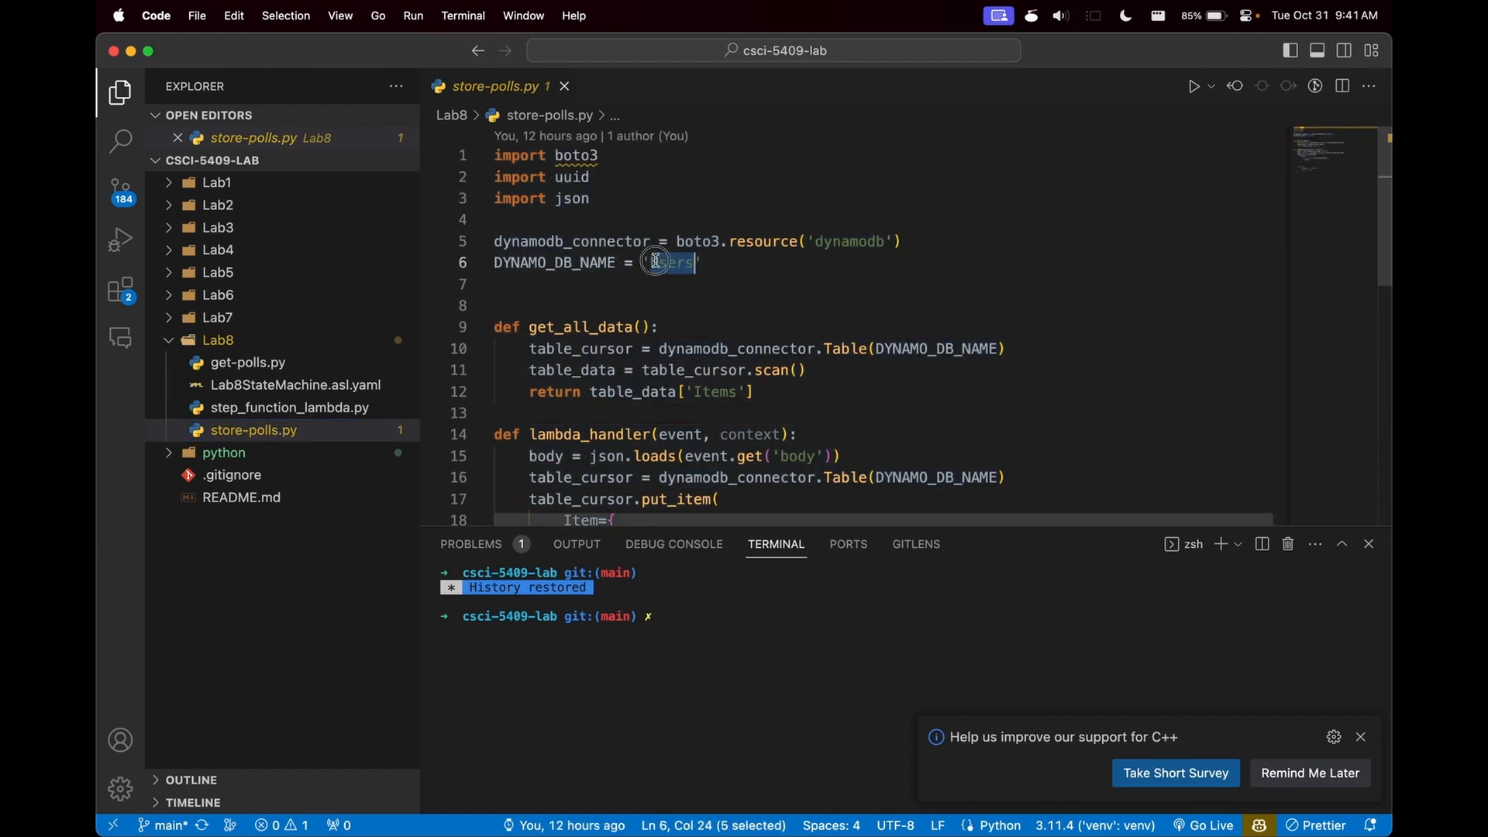
{"action": "type", "text": "Polls"}
- Check the item's ID key in store-polls.py, then return to Microsoft Edge and create the Polls table with default settings
{"action": "scroll", "coordinate": [651, 262], "scroll_direction": "down", "scroll_amount": 4}
{"action": "double_click", "coordinate": [646, 262]}
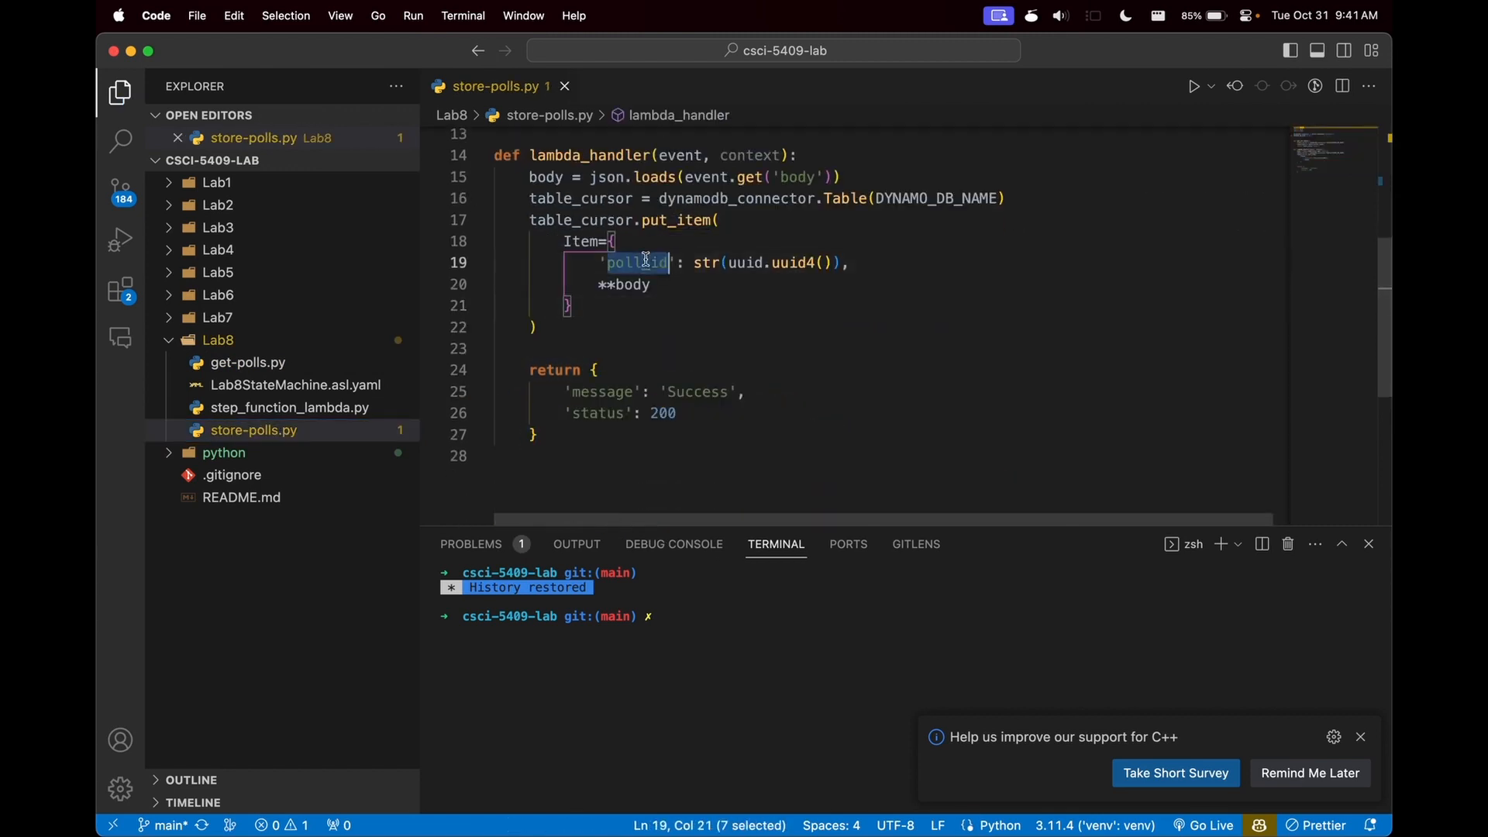
{"action": "key", "text": "super+Tab"}
{"action": "scroll", "coordinate": [357, 444], "scroll_direction": "down", "scroll_amount": 10}
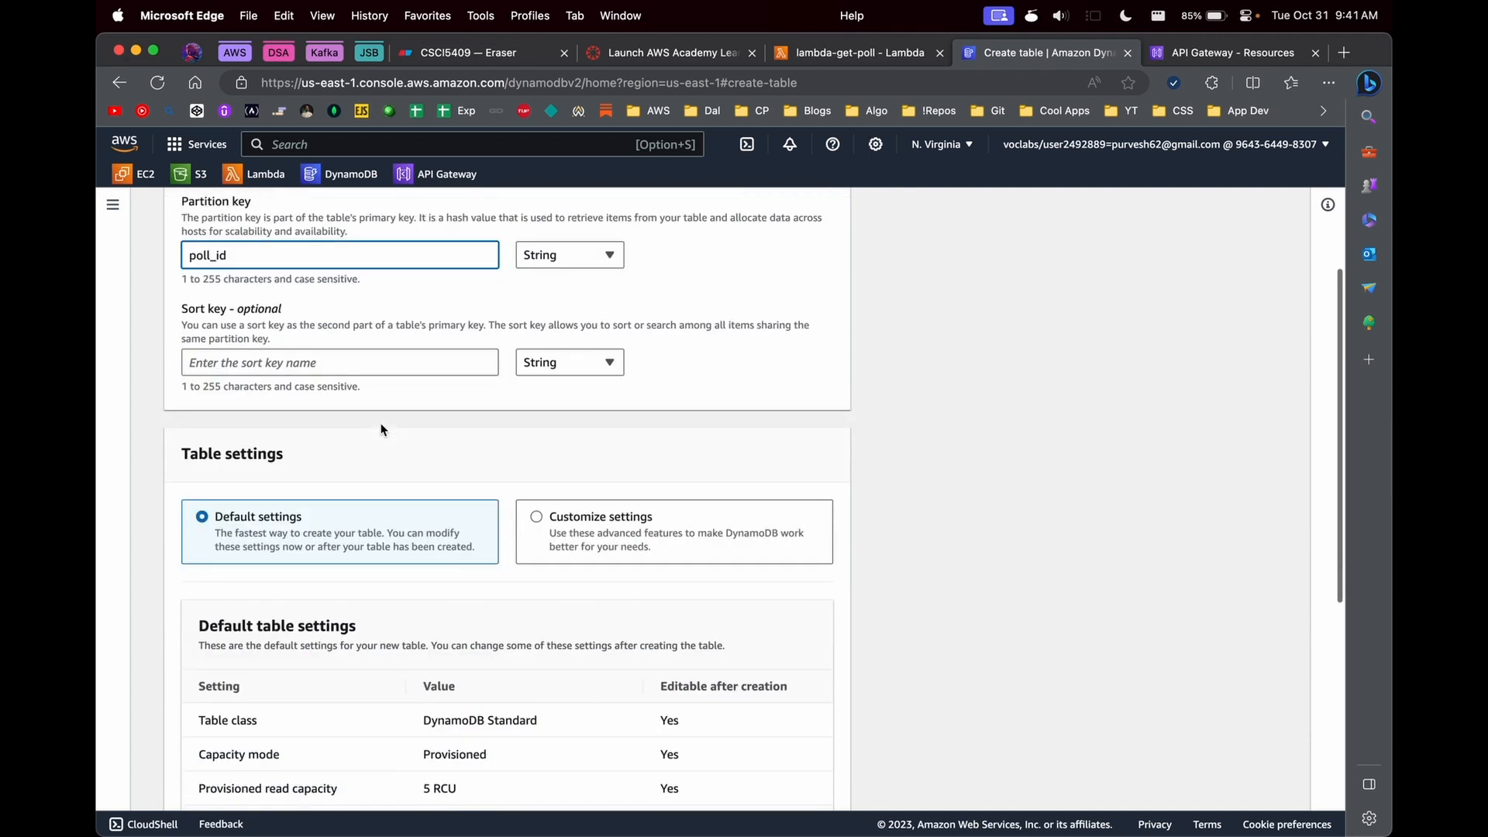
{"action": "left_click", "coordinate": [823, 783]}
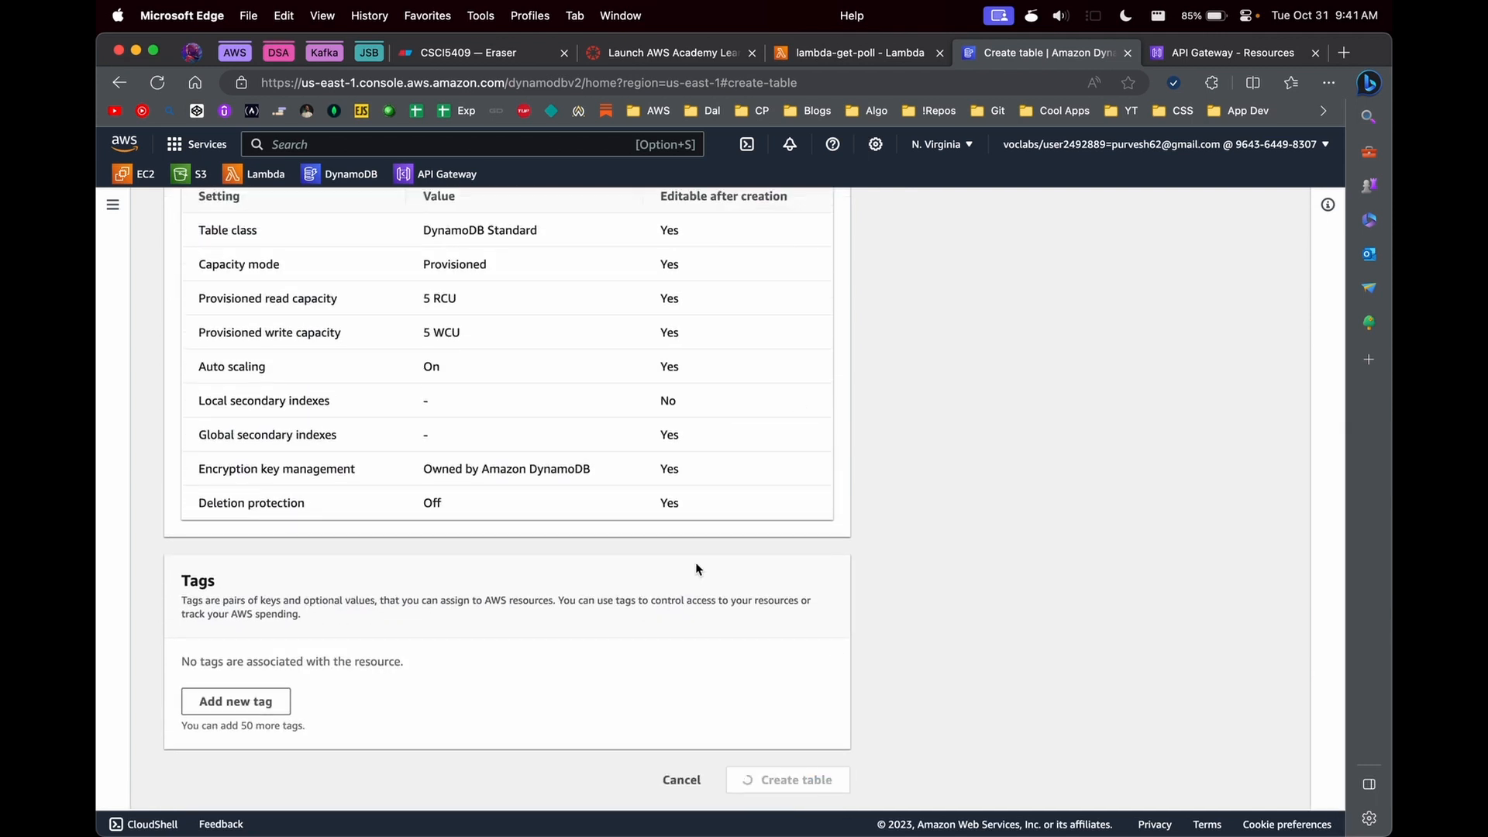
- Return to the lambda-get-poll function and deploy its updated code
{"action": "left_click", "coordinate": [833, 65]}
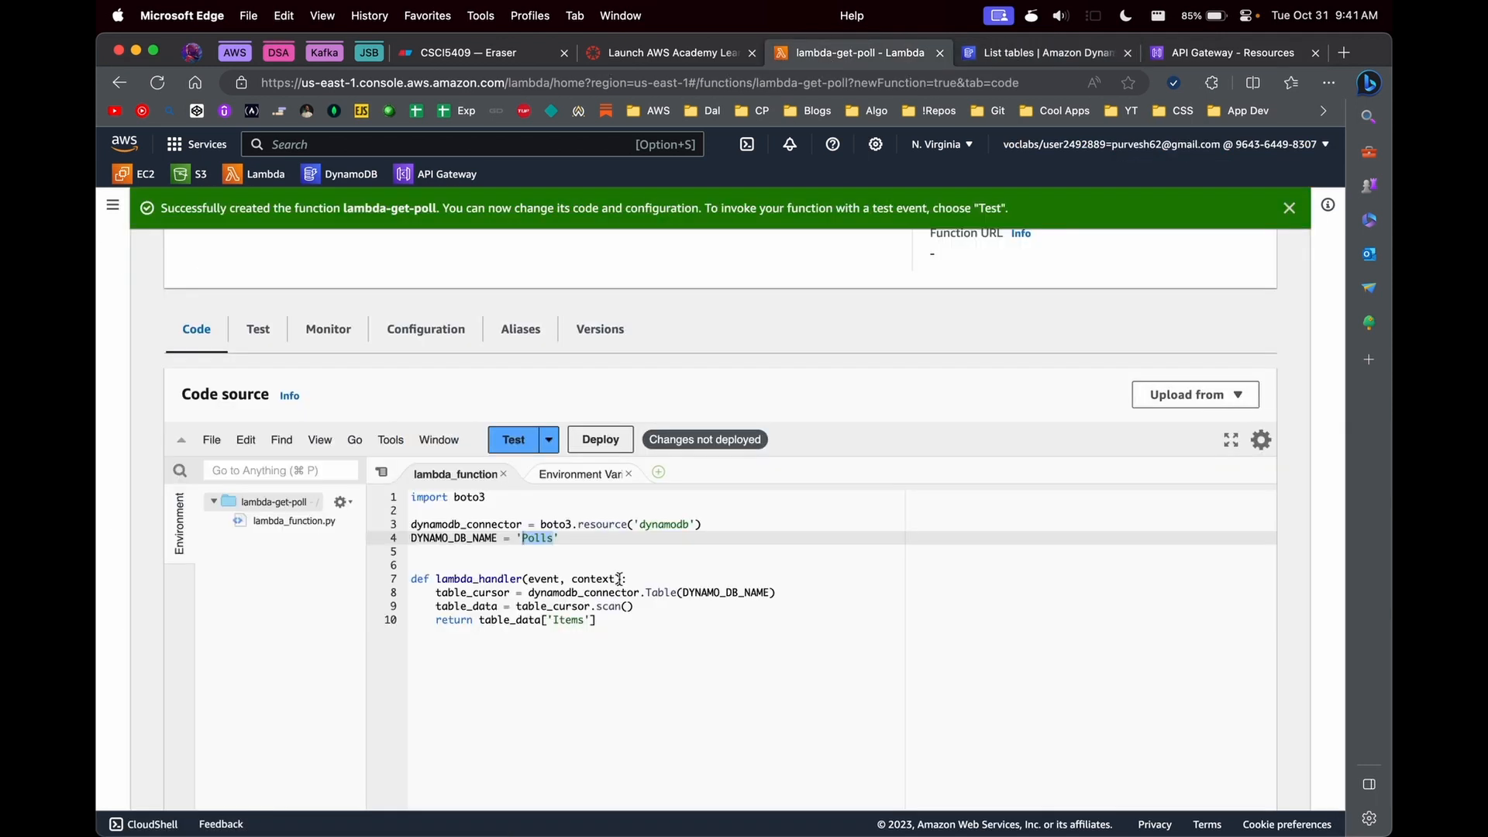
{"action": "left_click", "coordinate": [620, 592]}
{"action": "left_click", "coordinate": [600, 440]}
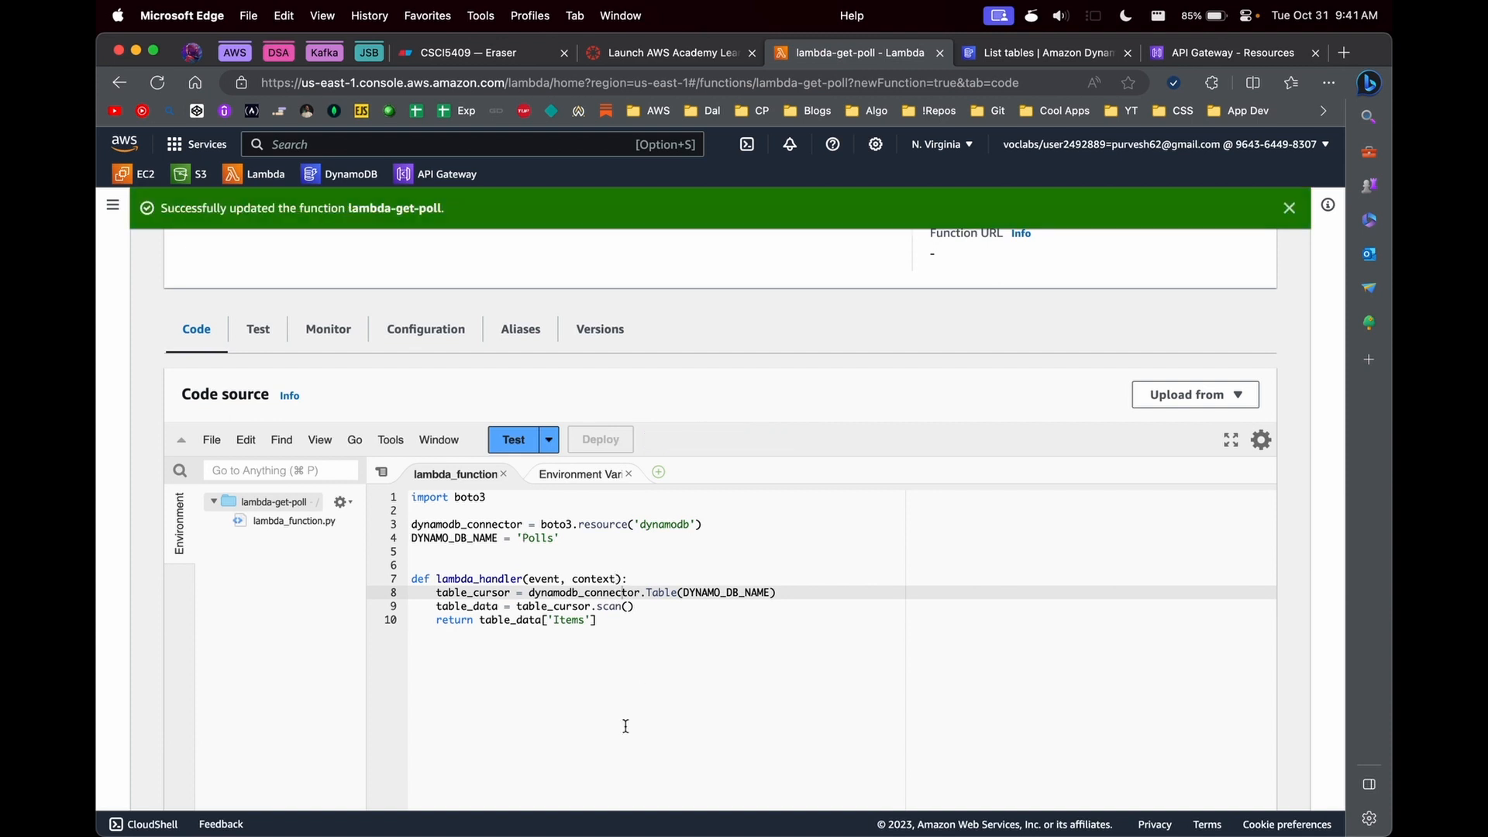
- Copy the entire store-polls.py code from Visual Studio Code and return to Microsoft Edge
{"action": "left_click", "coordinate": [897, 807]}
{"action": "key", "text": "super+a"}
{"action": "key", "text": "super+Tab"}
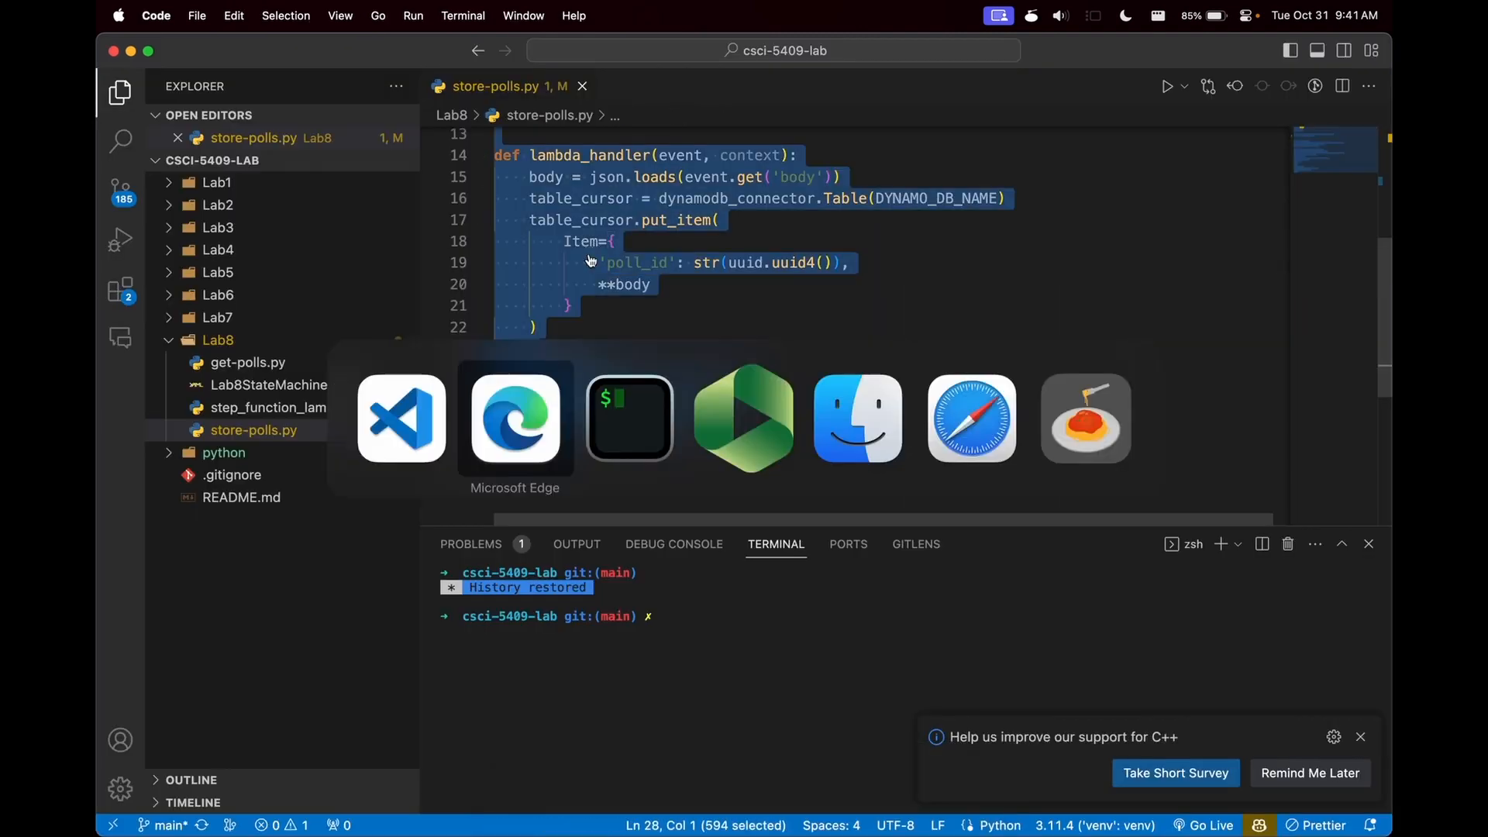
- Set up another Lambda function named lambda-store-polls with the Python 3.10 runtime
{"action": "left_click", "coordinate": [273, 193]}
{"action": "left_click", "coordinate": [1188, 262]}
{"action": "left_click", "coordinate": [890, 505]}
{"action": "type", "text": "lambda-store-polls"}
{"action": "left_click", "coordinate": [322, 601]}
{"action": "left_click", "coordinate": [275, 555]}
{"action": "scroll", "coordinate": [276, 558], "scroll_direction": "down", "scroll_amount": 5}
- Use the existing LabRole as the execution role for lambda-store-polls and create the function
{"action": "left_click", "coordinate": [249, 658]}
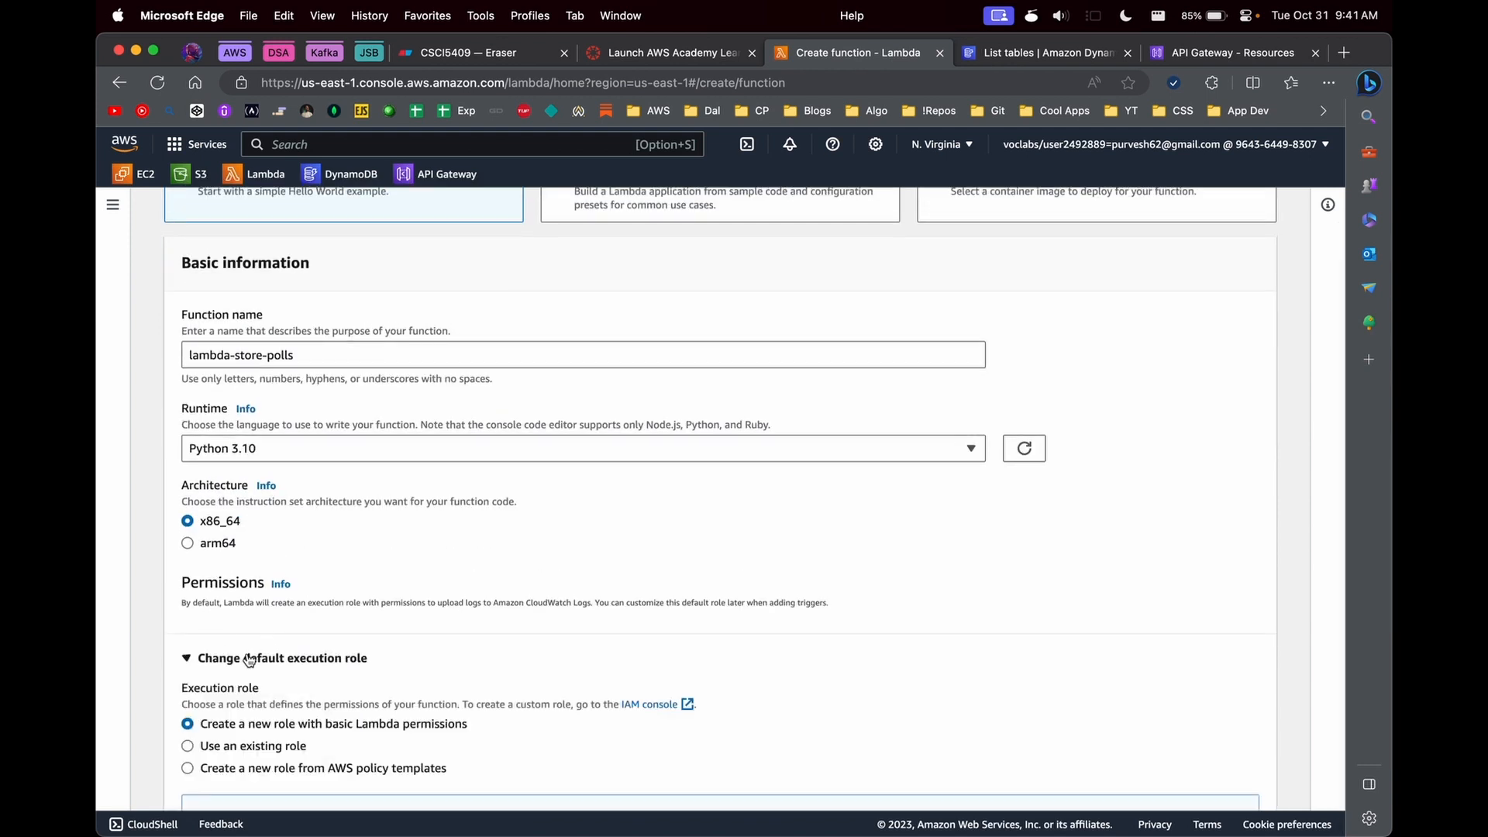
{"action": "scroll", "coordinate": [248, 658], "scroll_direction": "down", "scroll_amount": 3}
{"action": "left_click", "coordinate": [248, 595]}
{"action": "left_click", "coordinate": [277, 655]}
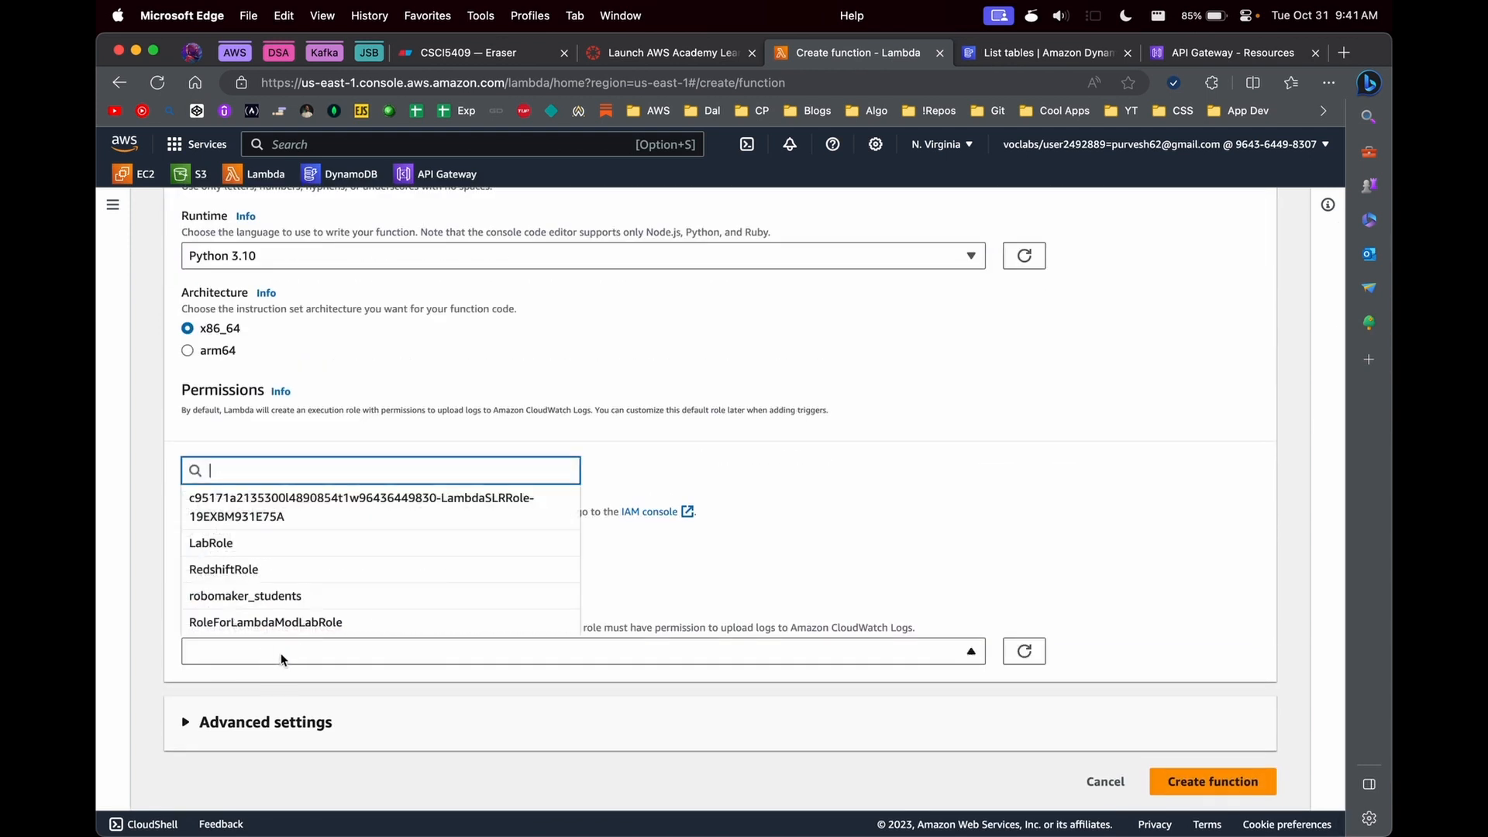
{"action": "left_click", "coordinate": [287, 558]}
{"action": "left_click", "coordinate": [1213, 781]}
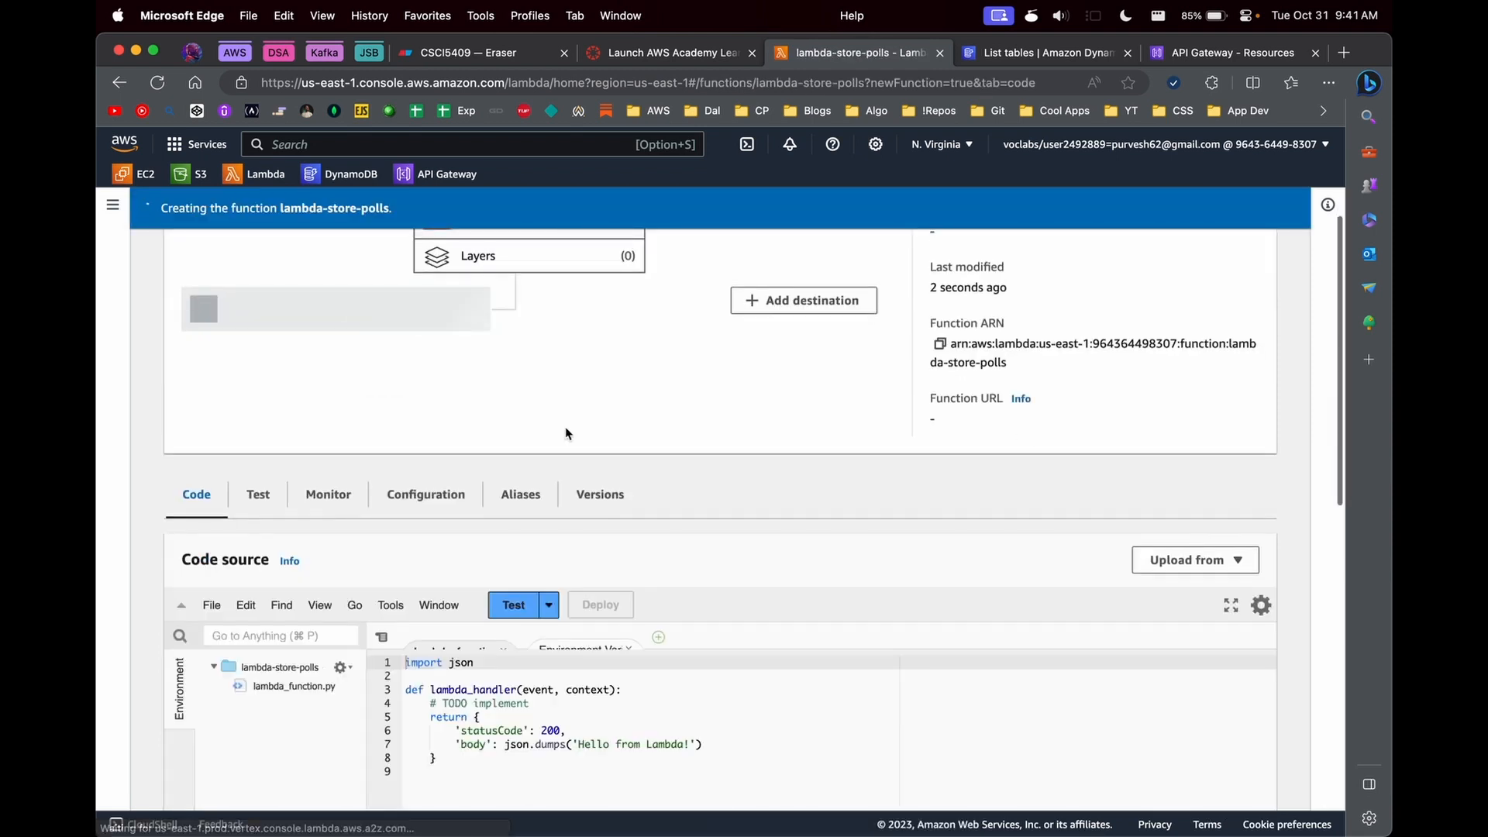
- Replace the default code of lambda-store-polls with the copied store-polls.py code and deploy it
{"action": "scroll", "coordinate": [565, 433], "scroll_direction": "down", "scroll_amount": 3}
{"action": "left_click", "coordinate": [528, 528]}
{"action": "key", "text": "super+a"}
{"action": "type", "text": "import boto3 import uuid import json  dynamodb_connector = boto3.resource('dynamodb') DYNAMO_DB_NAME = 'Polls'   def get_all_data():     table_cursor = dynamodb_connector.Table(DYNAMO_DB_NAME)     table_data = table_cursor.scan()     return table_data['Items']  def lambda_handler(event, context):     body = json.loads(event.get('body'))     table_cursor = dynamodb_connector.Table(DYNAMO_DB_NAME)     table_cursor.put_item(         Item={             'poll_id': str(uuid.uuid4()),             **body         }     )      return {         'message': 'Success',         'status': 200     }"}
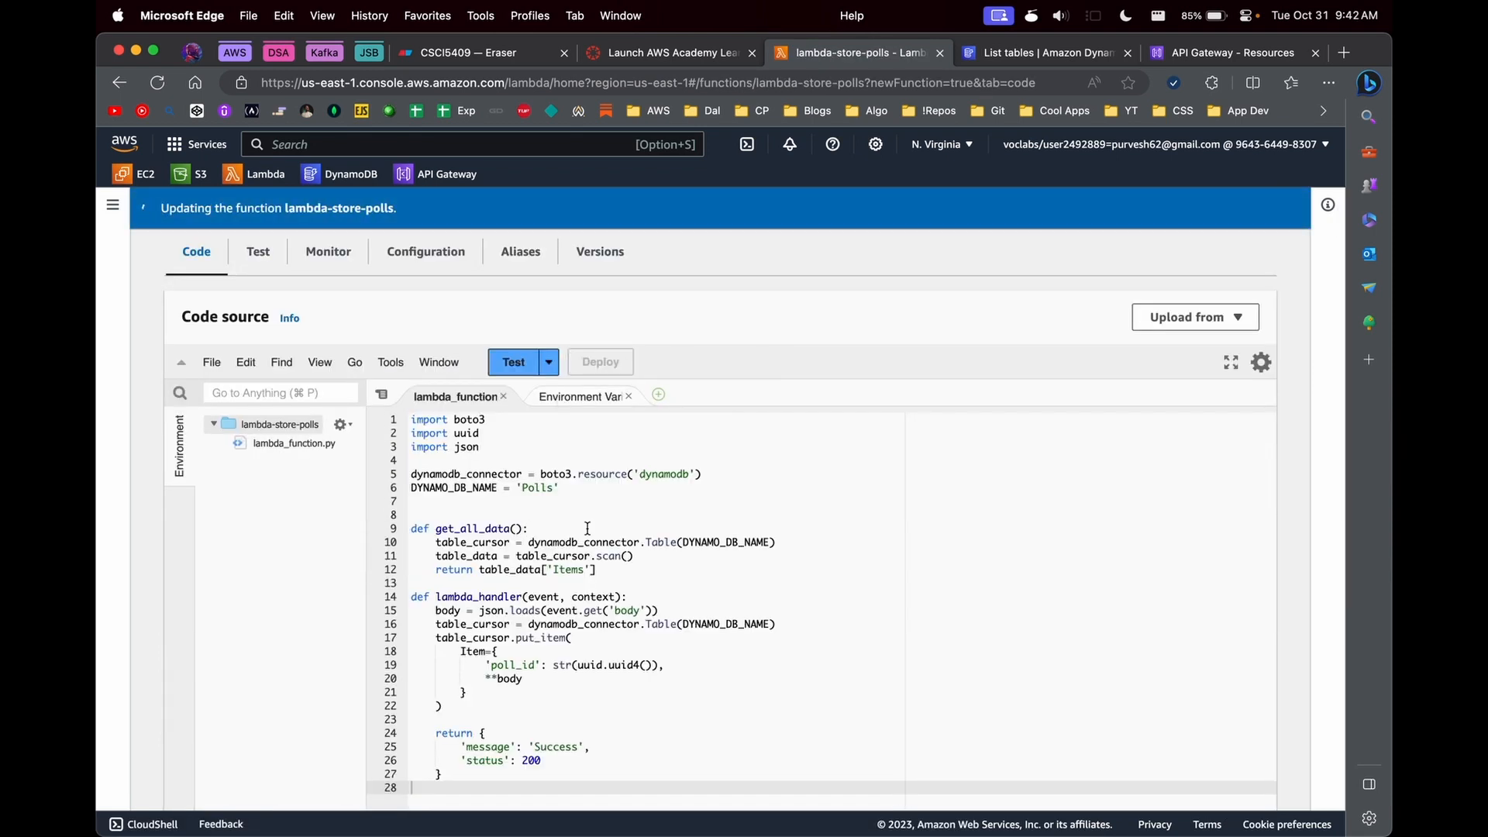
- Look over the lambda-store-polls page, then close the Lambda and DynamoDB pages to return to Lab8API's resources
{"action": "scroll", "coordinate": [588, 528], "scroll_direction": "down", "scroll_amount": 2}
{"action": "scroll", "coordinate": [587, 526], "scroll_direction": "up", "scroll_amount": 6}
{"action": "scroll", "coordinate": [634, 530], "scroll_direction": "down", "scroll_amount": 3}
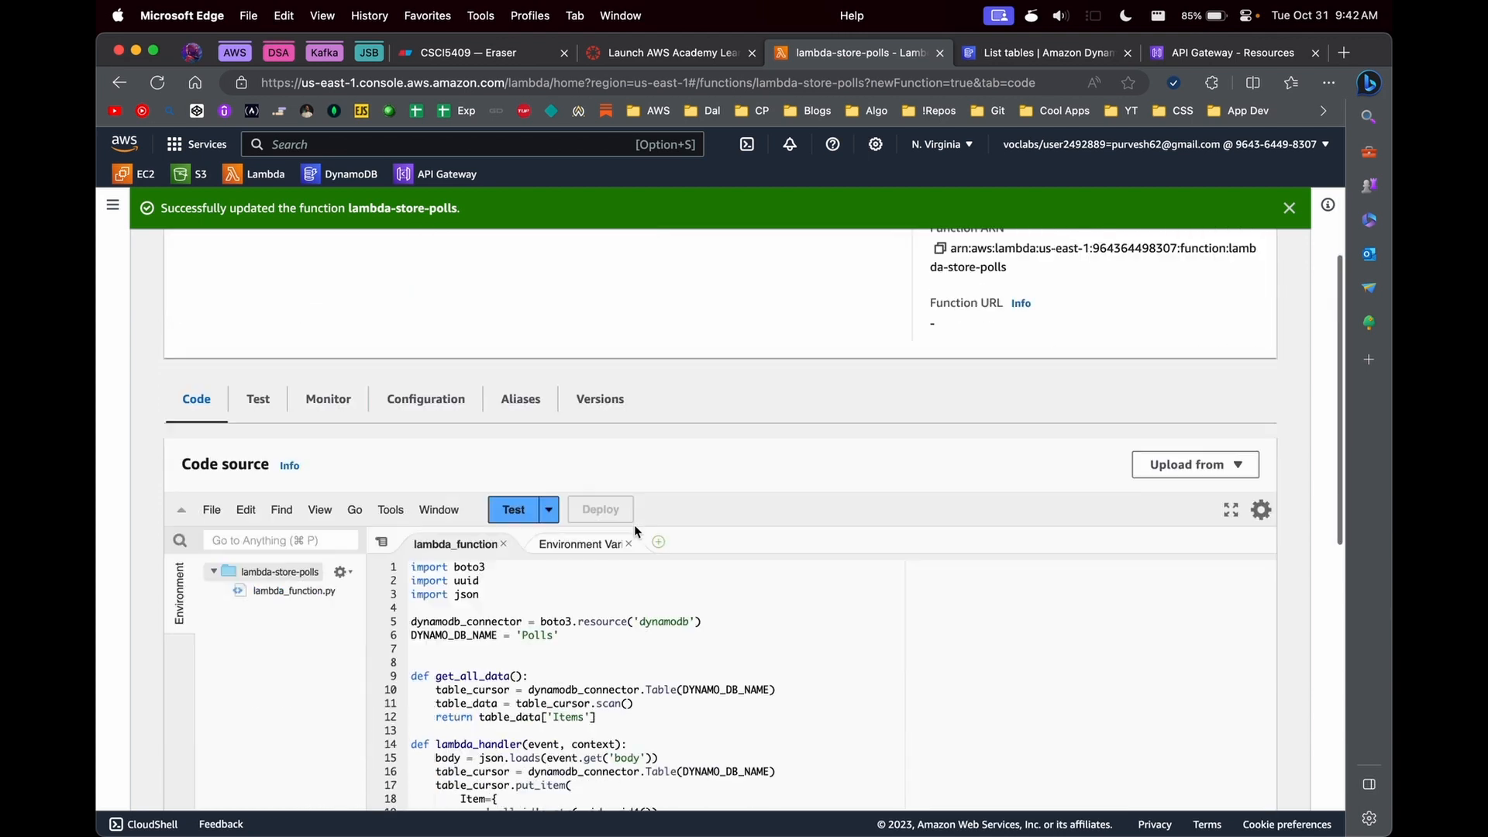
{"action": "scroll", "coordinate": [634, 523], "scroll_direction": "up", "scroll_amount": 5}
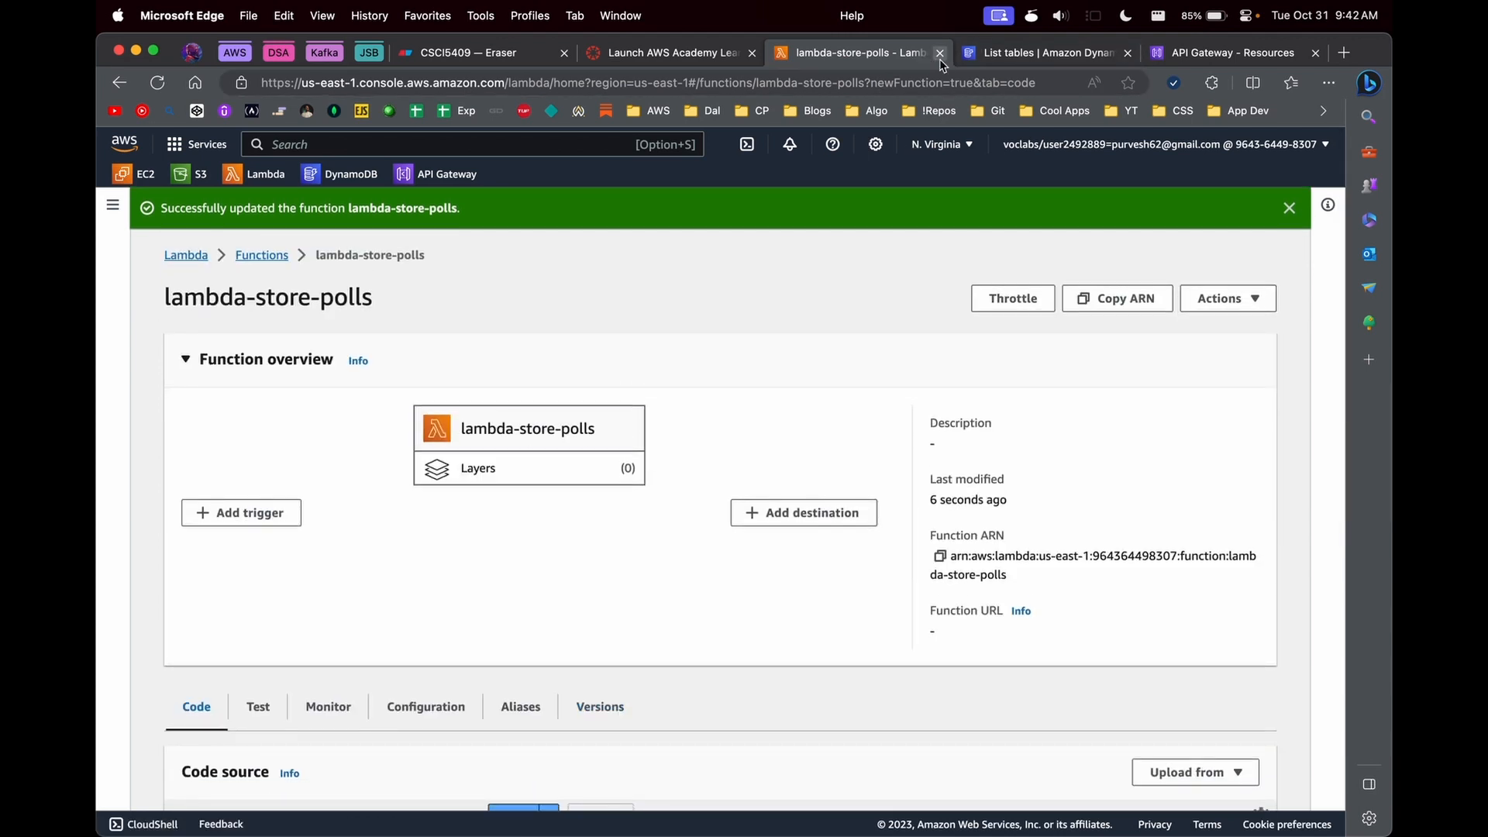
{"action": "left_click", "coordinate": [940, 54]}
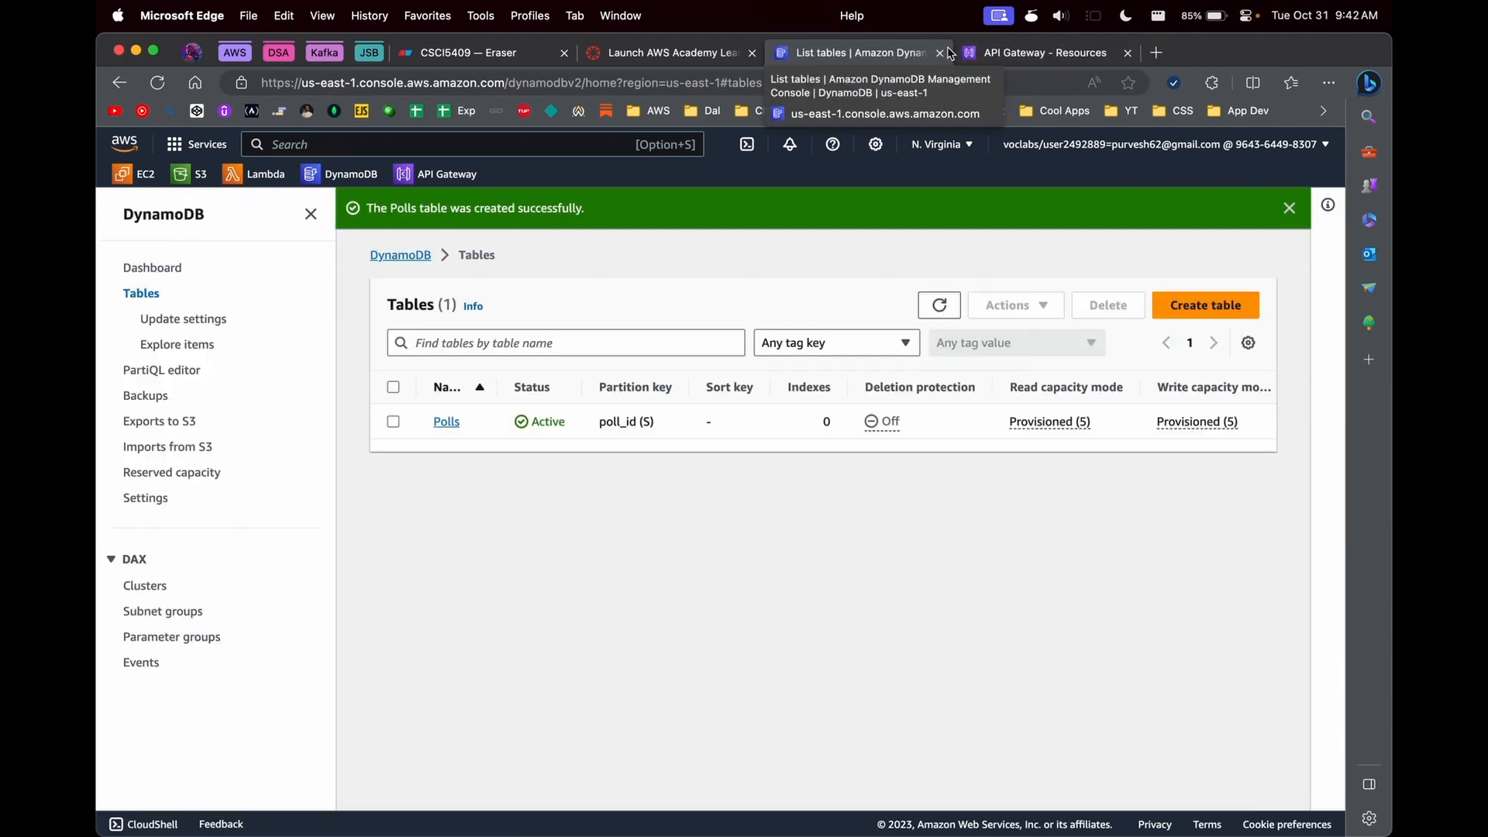
{"action": "left_click", "coordinate": [940, 53]}
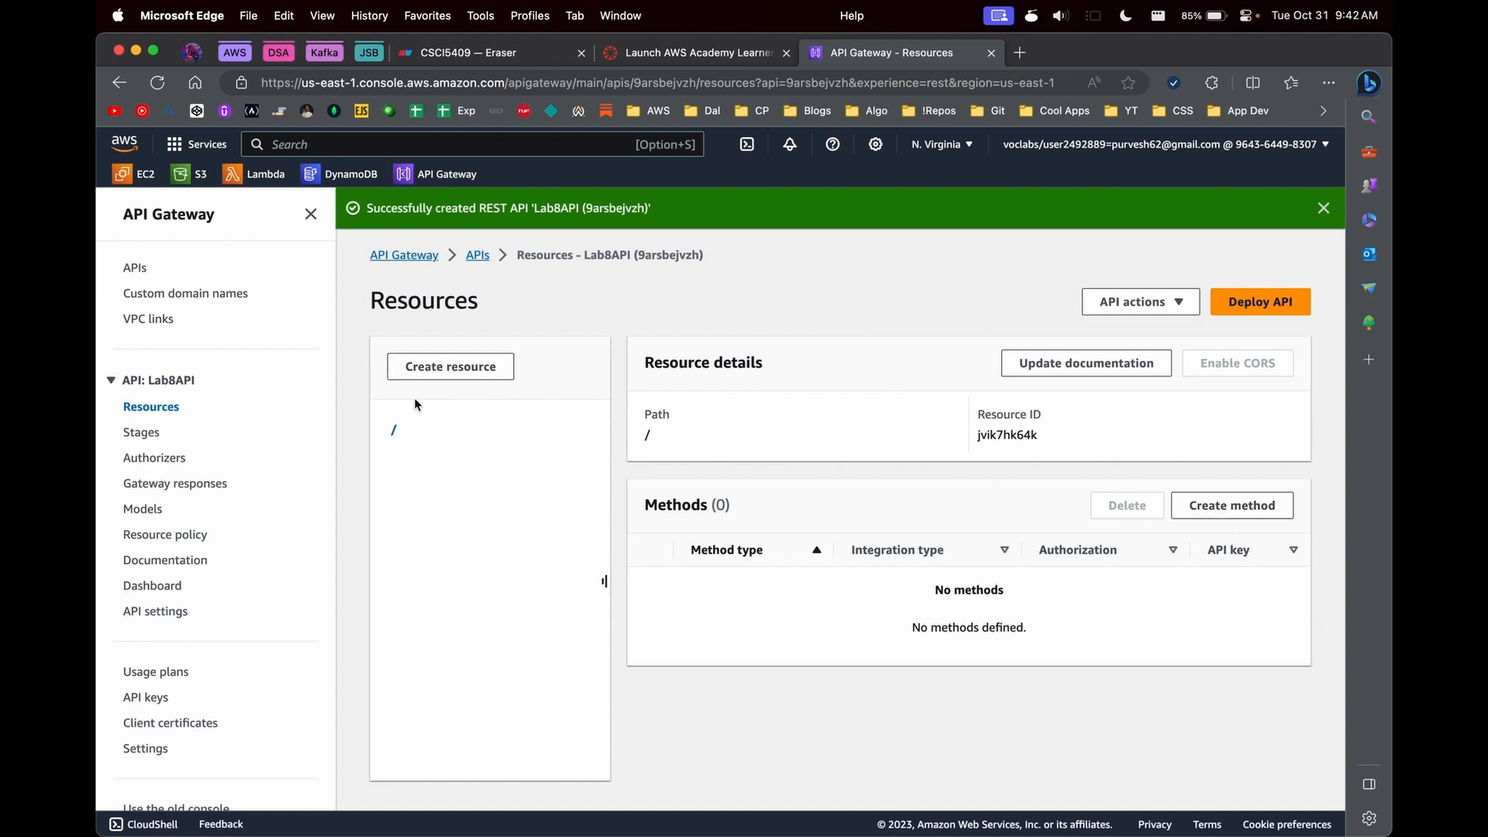
- Create a resource named get-polls under the root path of Lab8API
{"action": "left_click_drag", "start_coordinate": [382, 426], "coordinate": [452, 492]}
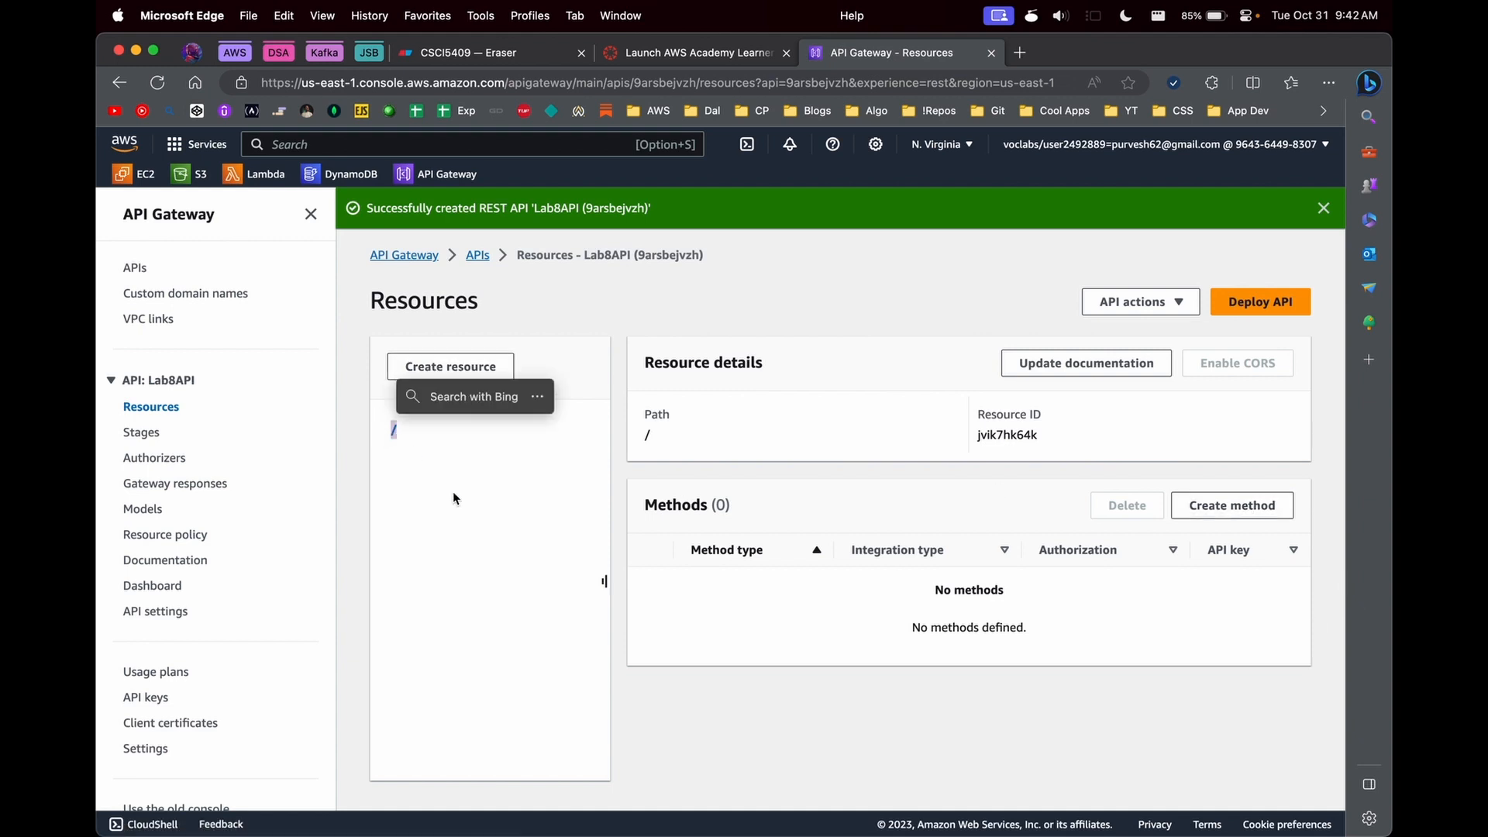
{"action": "left_click", "coordinate": [496, 361]}
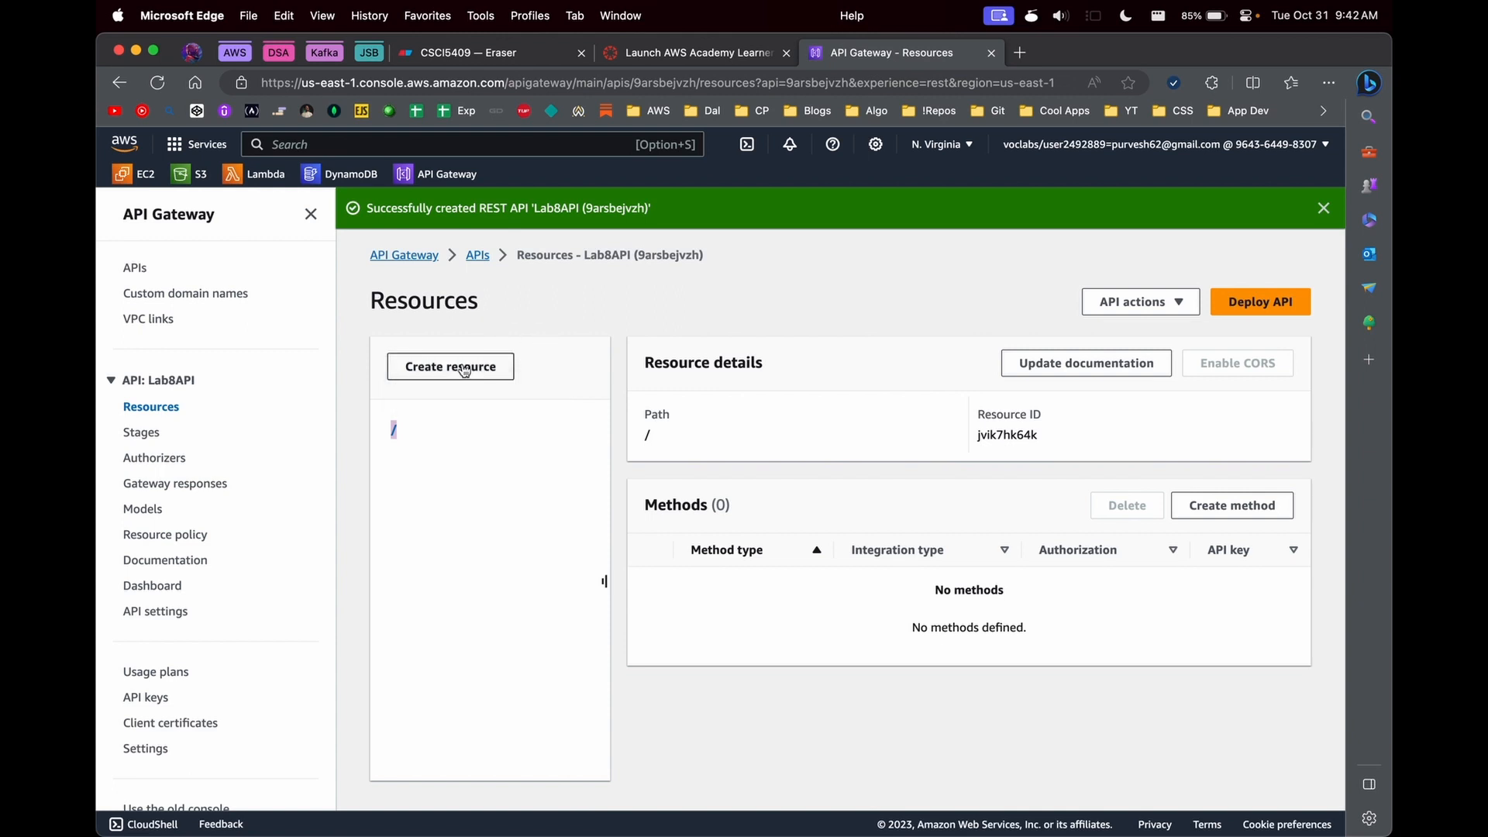
{"action": "left_click", "coordinate": [343, 489]}
{"action": "left_click", "coordinate": [624, 482]}
{"action": "type", "text": "get-polls"}
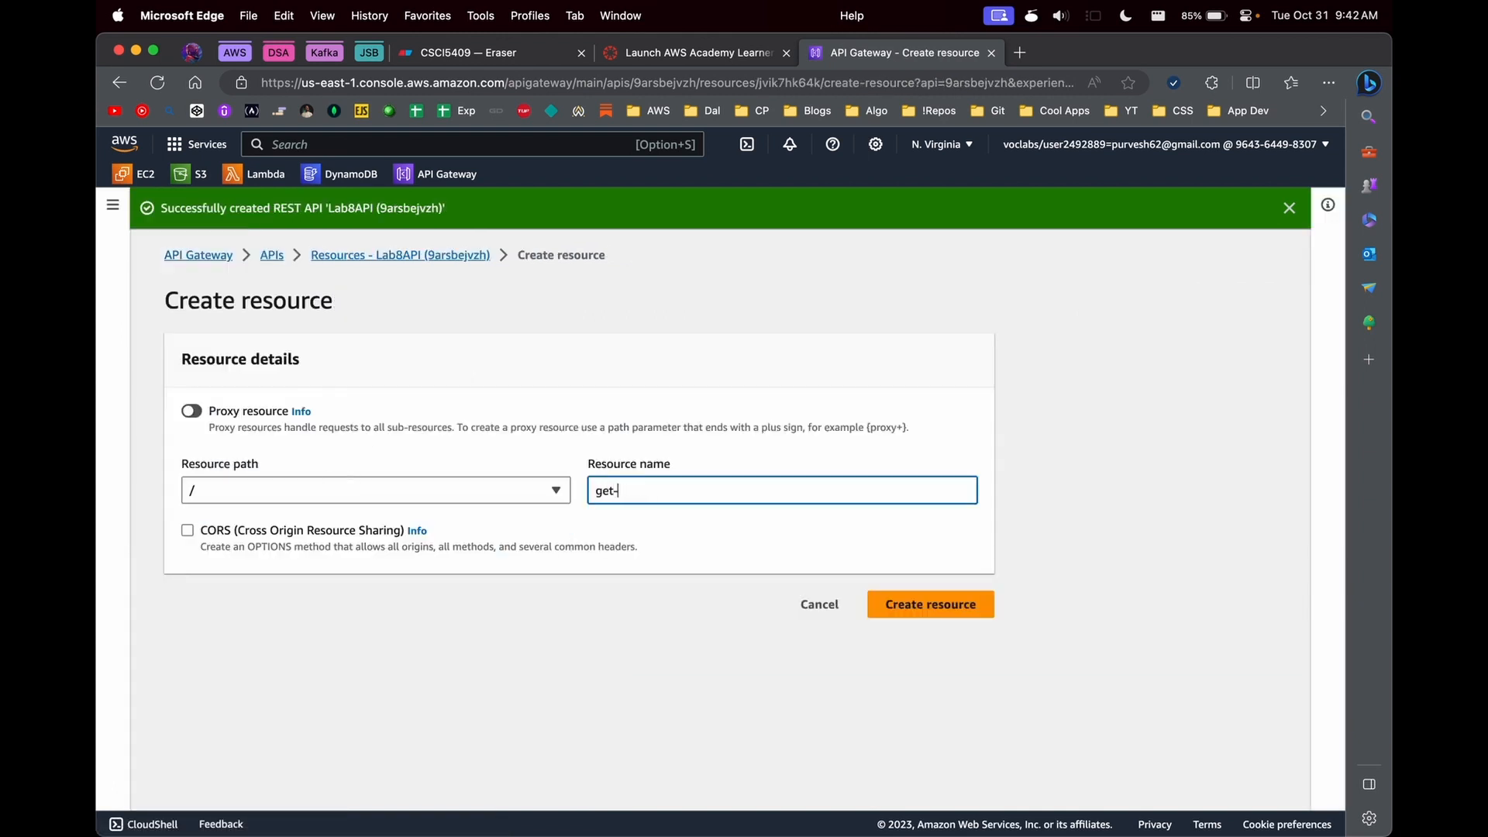
{"action": "left_click", "coordinate": [891, 604]}
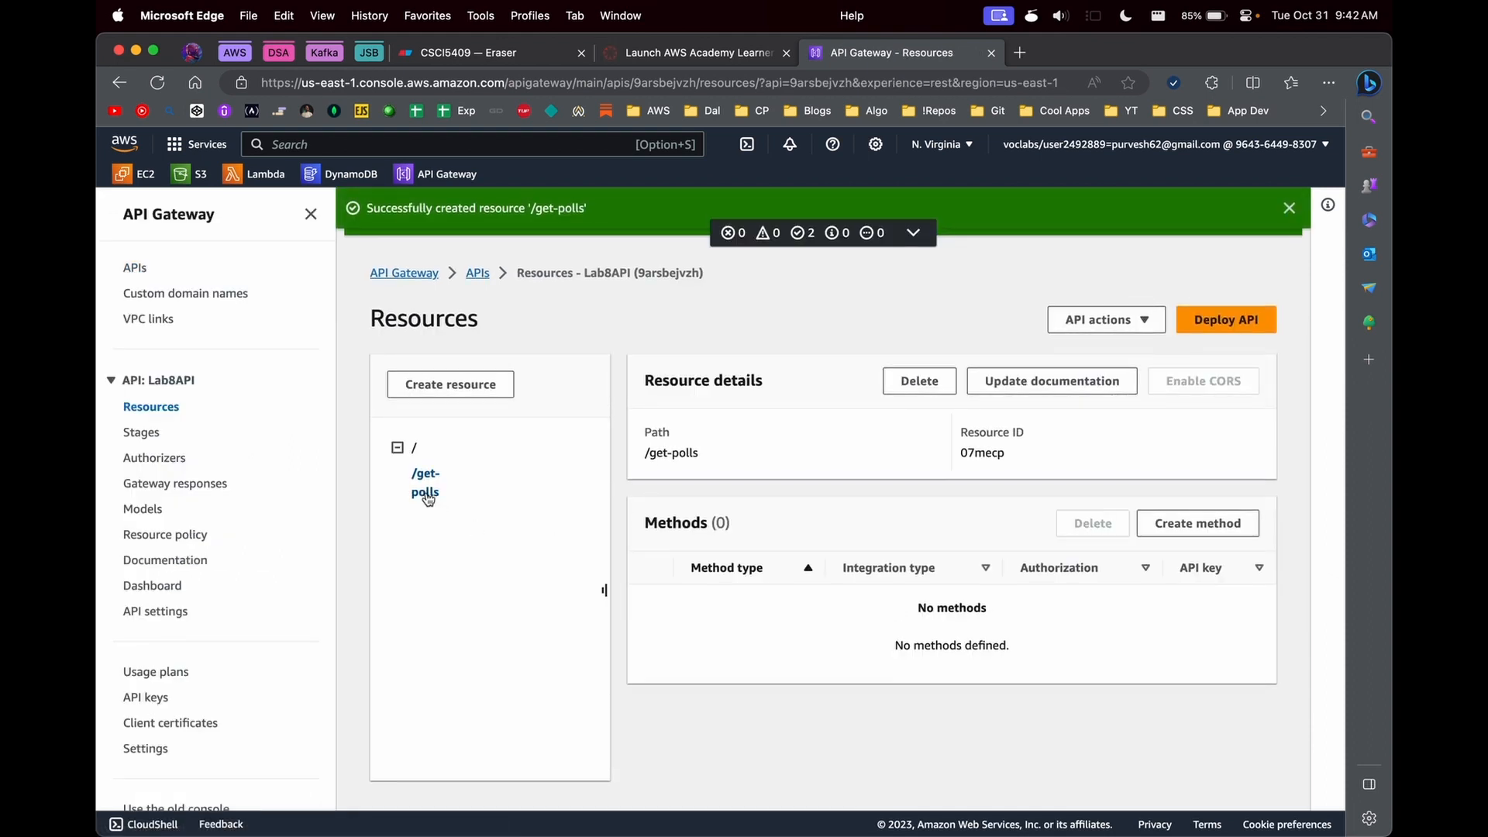
- Create a GET method on /get-polls that uses Lambda proxy integration with the lambda-get-poll function
{"action": "left_click_drag", "start_coordinate": [605, 590], "coordinate": [457, 504]}
{"action": "left_click", "coordinate": [1198, 523]}
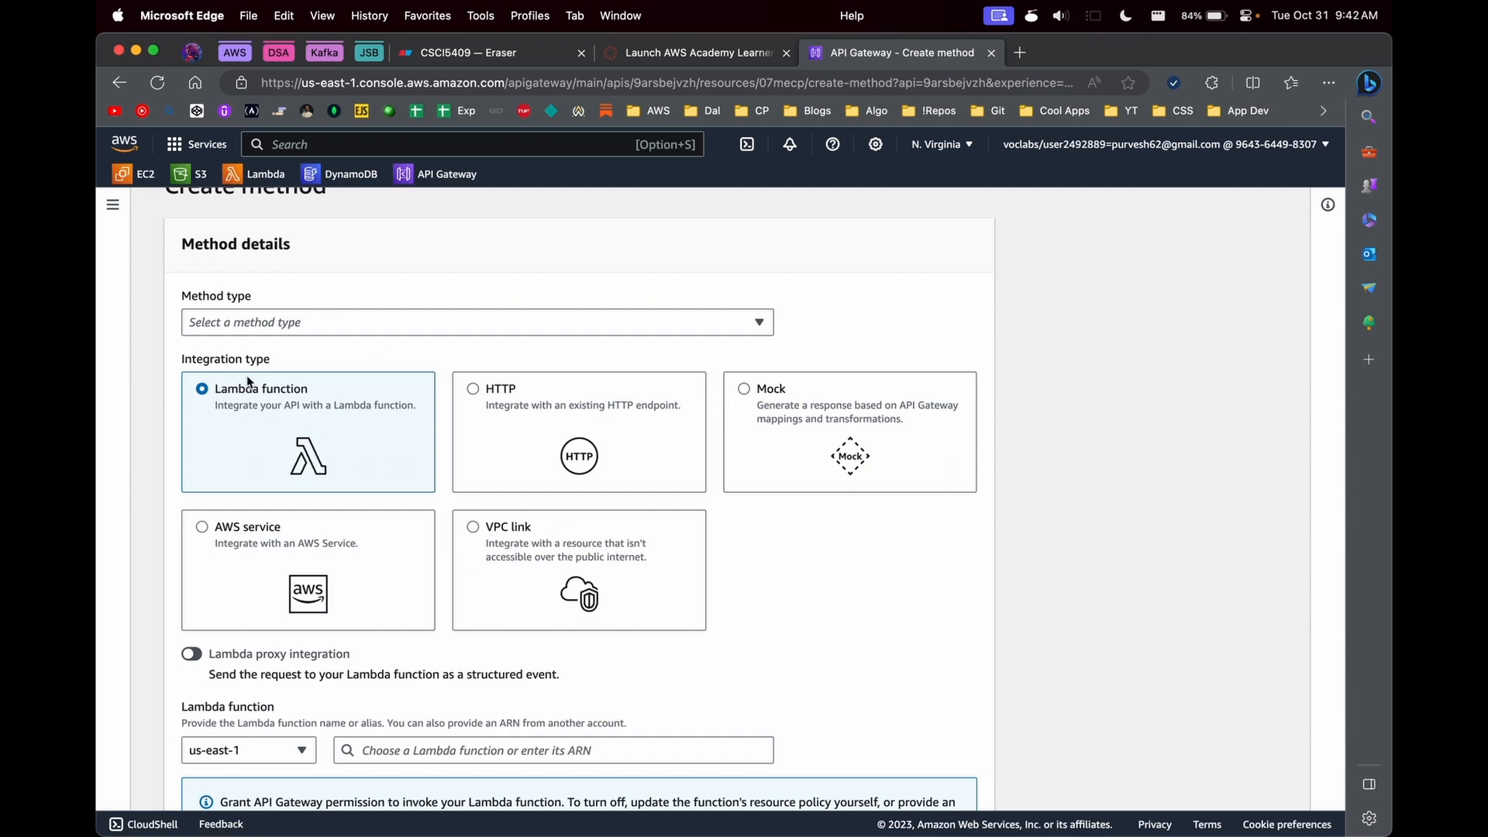
{"action": "left_click", "coordinate": [305, 321]}
{"action": "left_click", "coordinate": [239, 408]}
{"action": "scroll", "coordinate": [347, 603], "scroll_direction": "down", "scroll_amount": 1}
{"action": "scroll", "coordinate": [348, 610], "scroll_direction": "down", "scroll_amount": 2}
{"action": "left_click", "coordinate": [364, 616]}
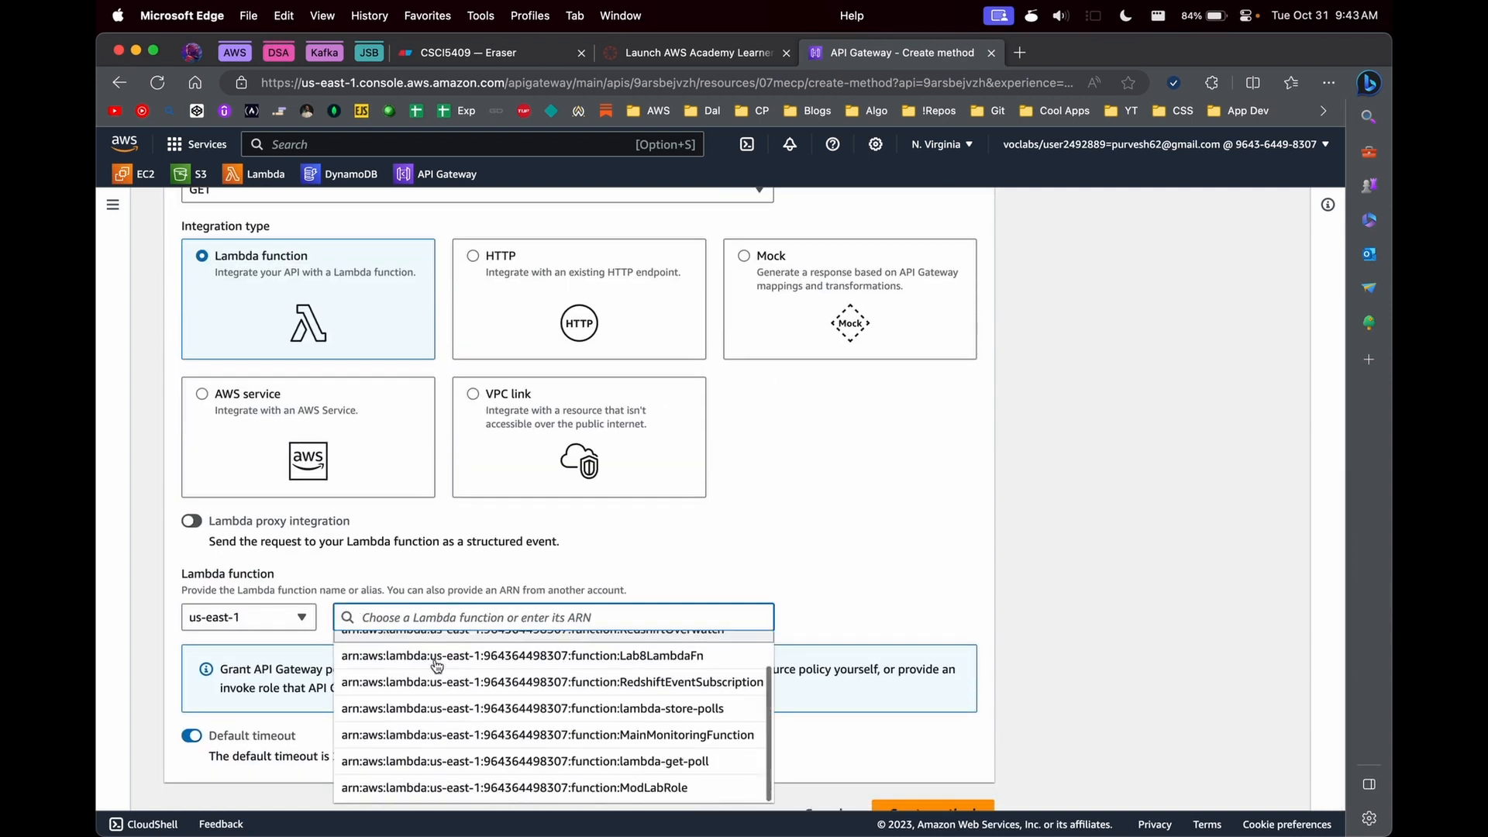
{"action": "scroll", "coordinate": [543, 697], "scroll_direction": "down", "scroll_amount": 3}
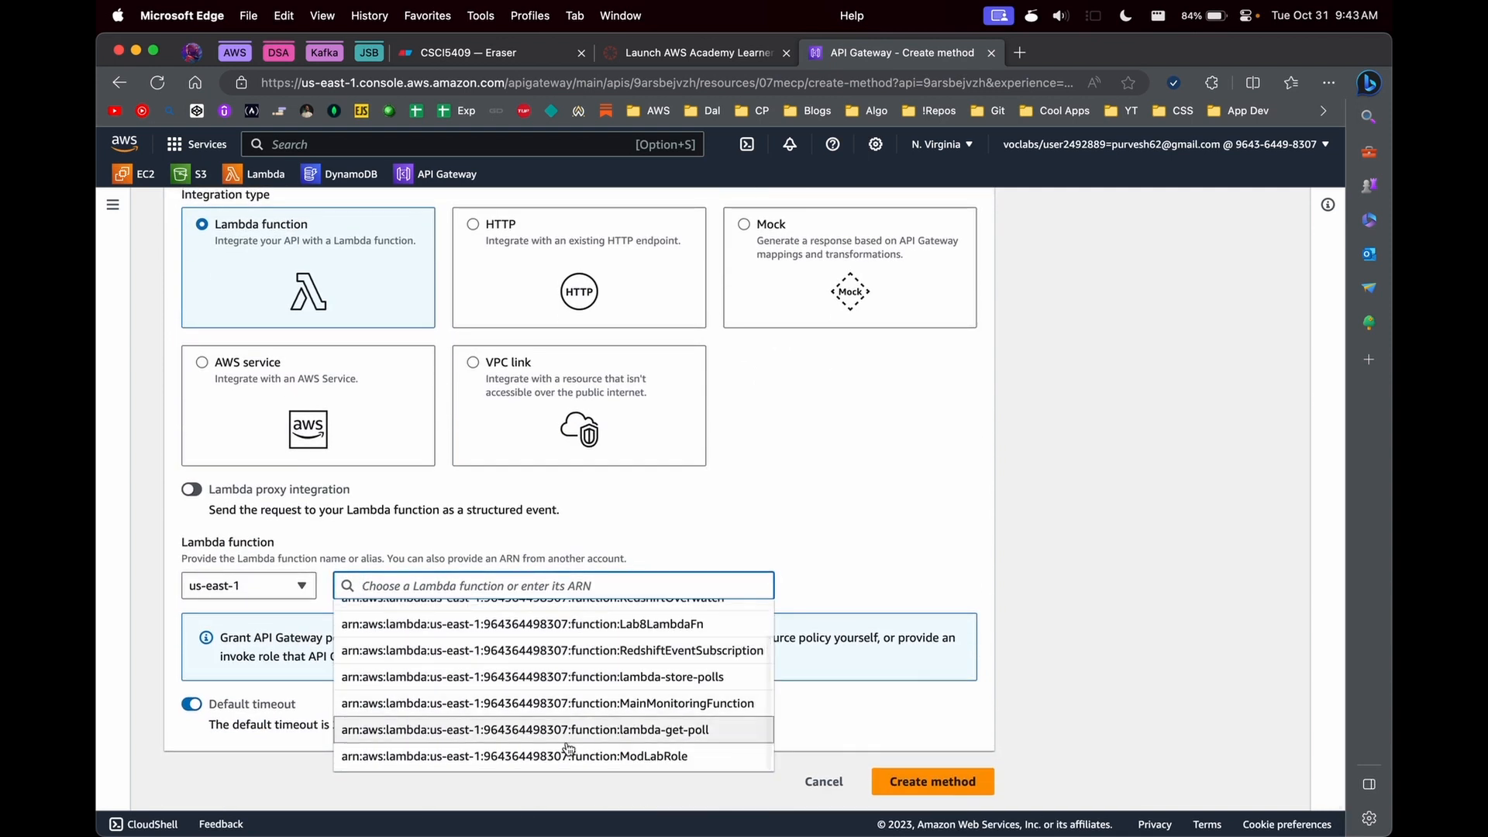
{"action": "left_click", "coordinate": [569, 742]}
{"action": "left_click", "coordinate": [192, 490]}
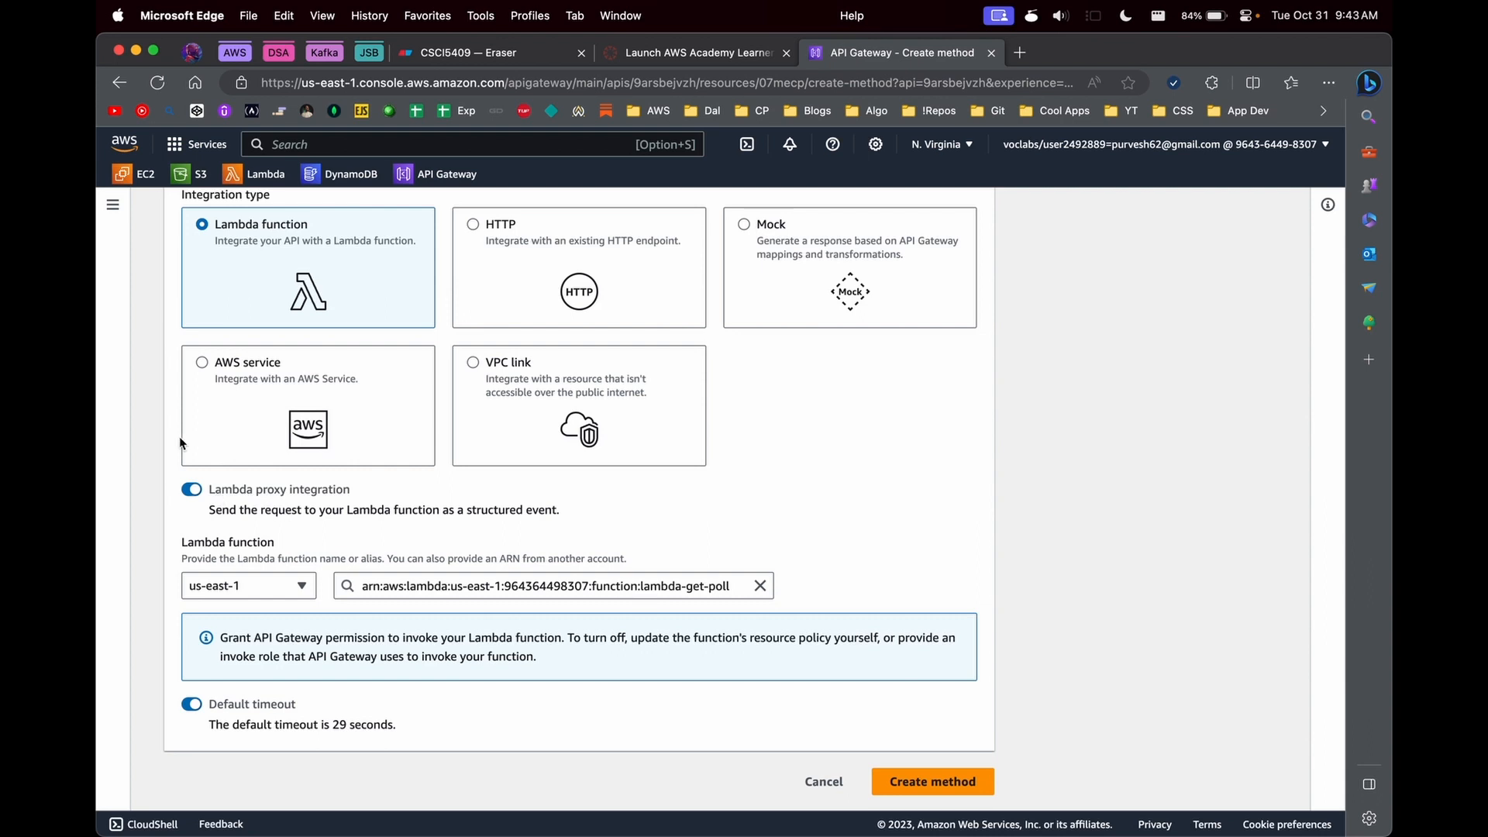
{"action": "left_click", "coordinate": [955, 780]}
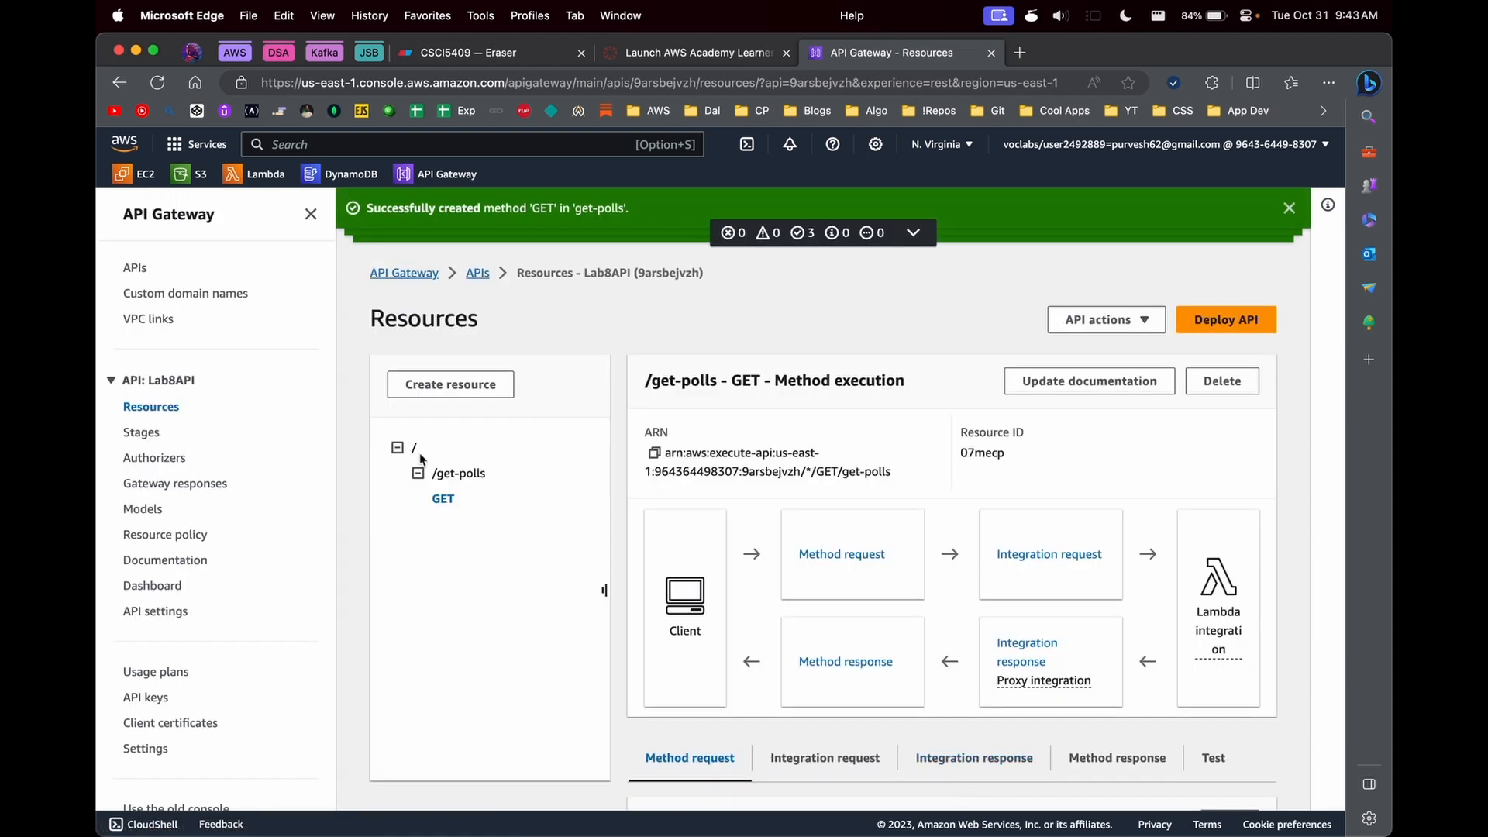
- Create a resource named store-polls under the root path with CORS enabled
{"action": "scroll", "coordinate": [451, 514], "scroll_direction": "down", "scroll_amount": 1}
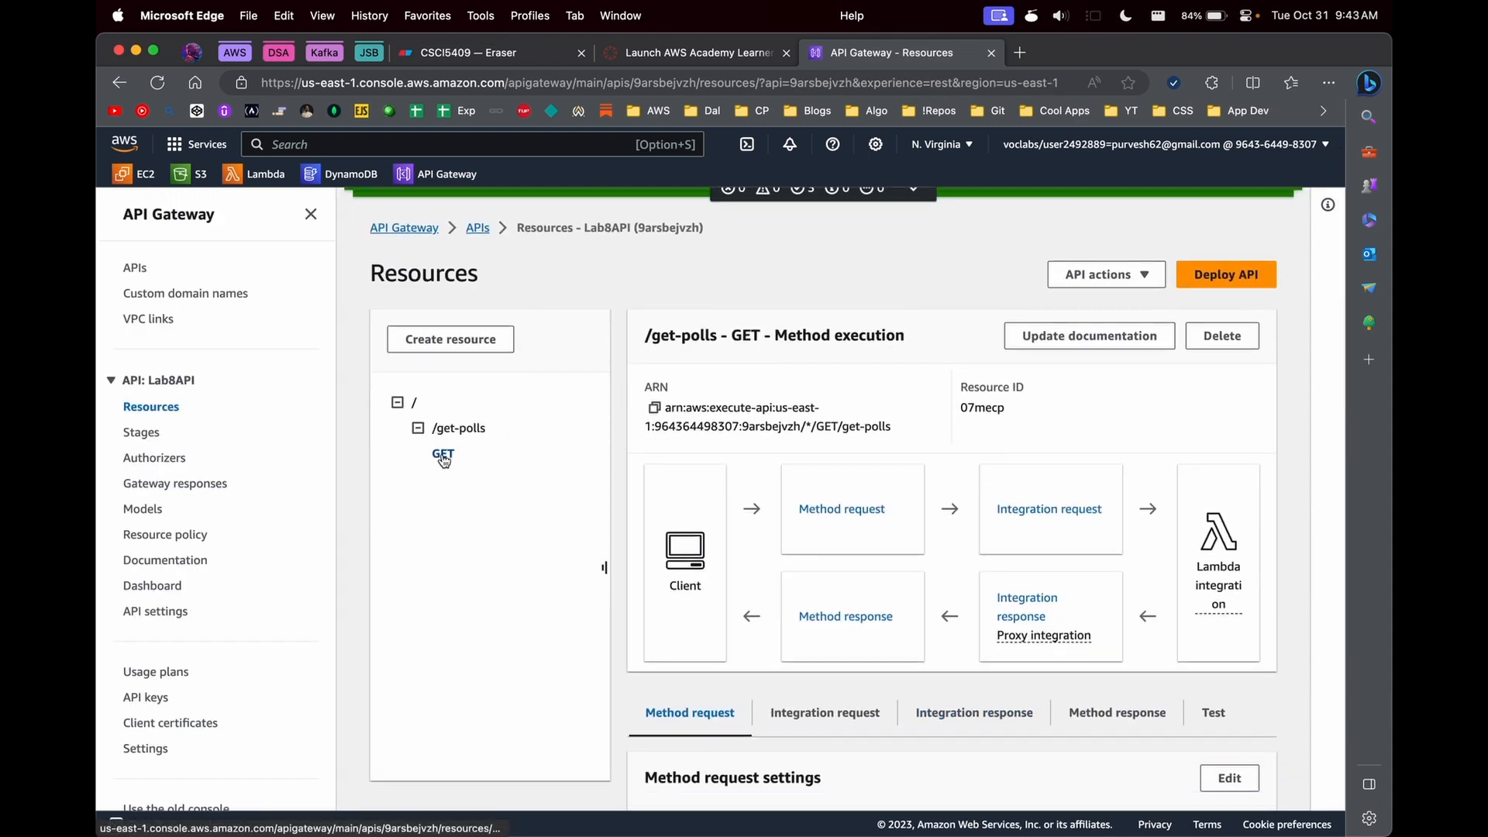
{"action": "left_click", "coordinate": [412, 403]}
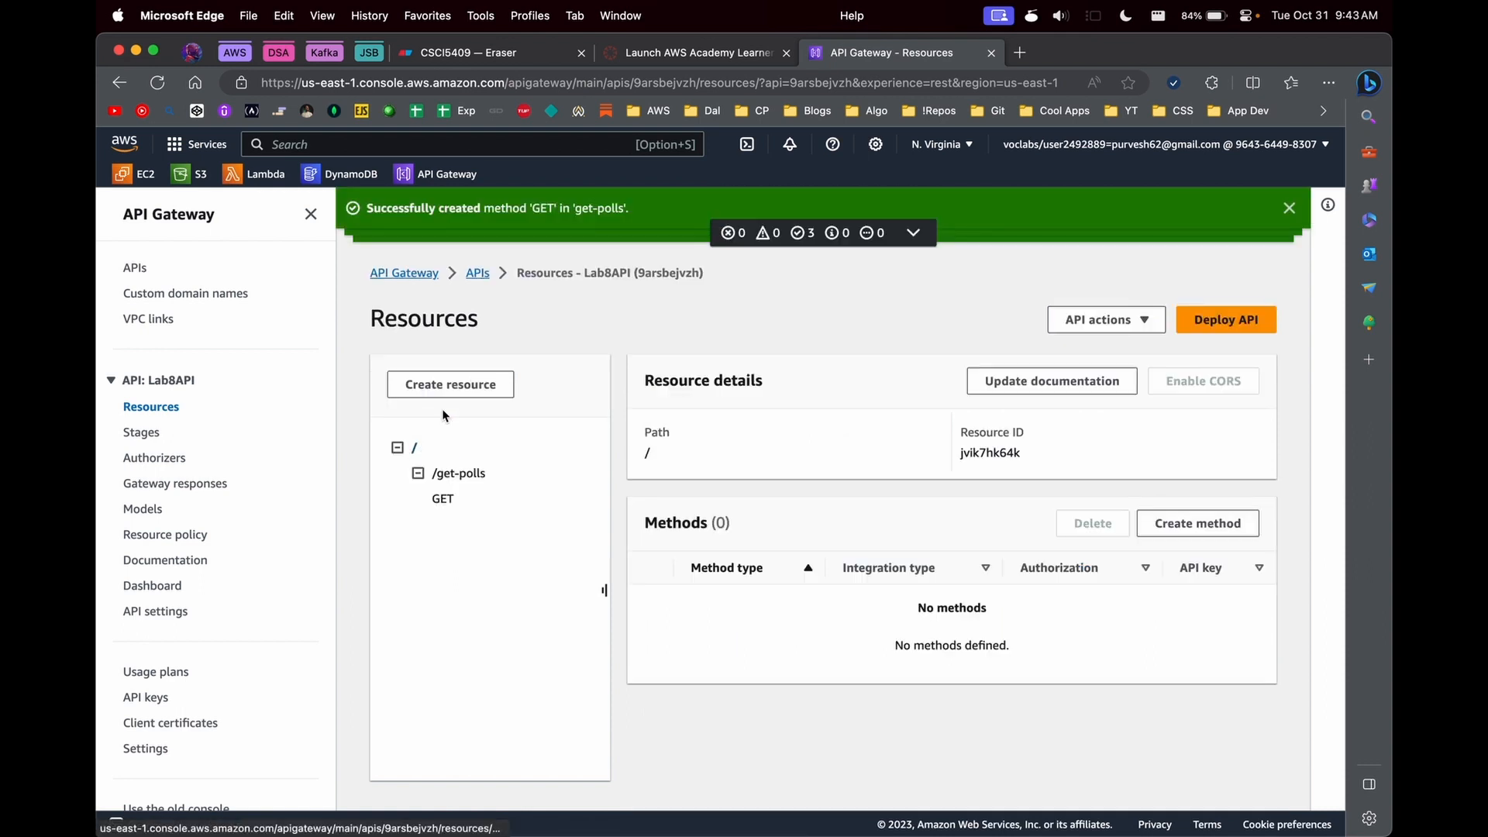
{"action": "left_click", "coordinate": [448, 386]}
{"action": "left_click", "coordinate": [686, 503]}
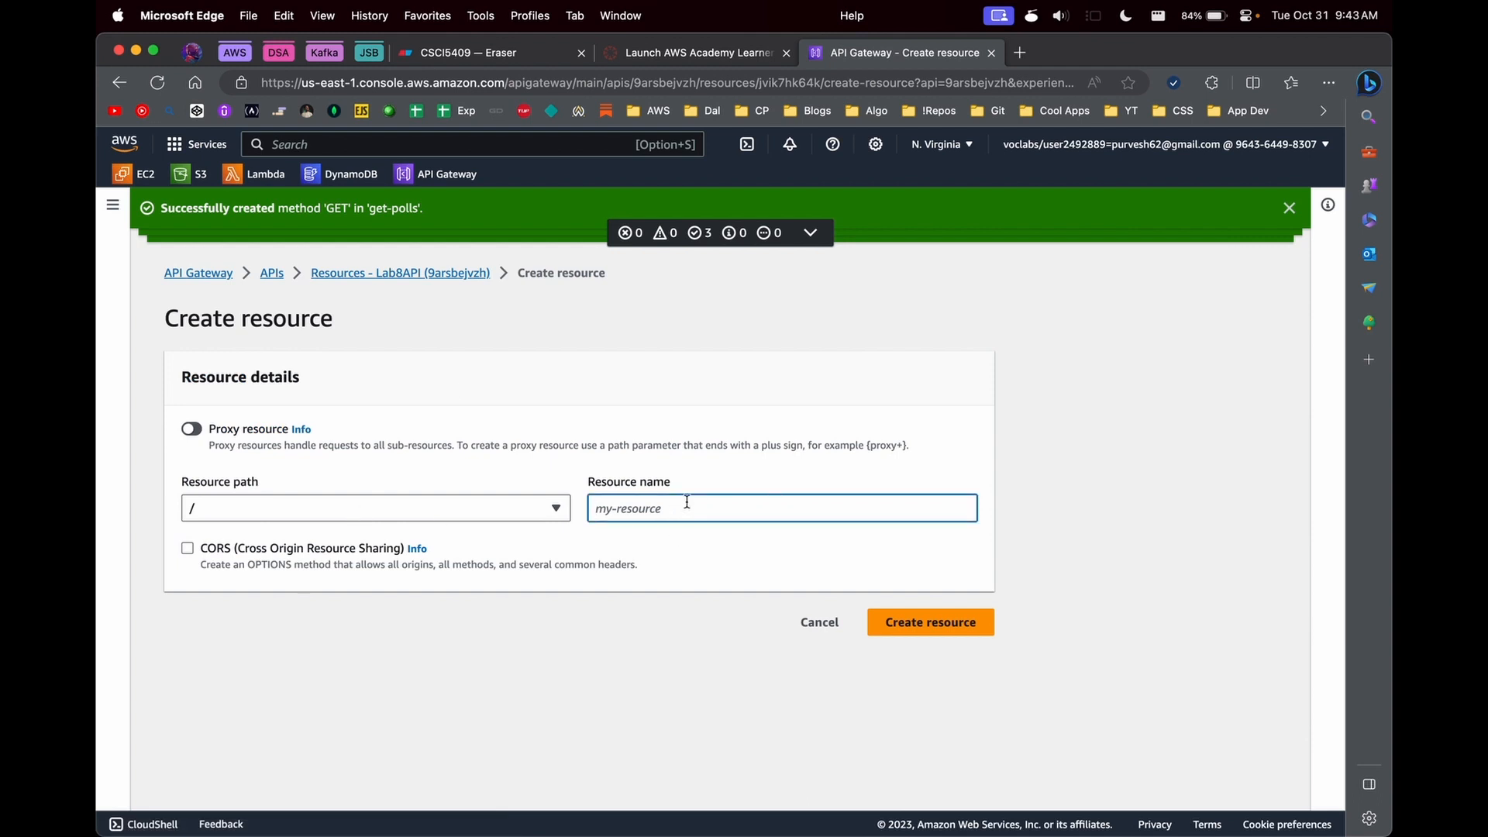
{"action": "type", "text": "polls"}
{"action": "key", "text": "super+Left"}
{"action": "type", "text": "store-"}
{"action": "left_click", "coordinate": [300, 550]}
{"action": "left_click", "coordinate": [905, 621]}
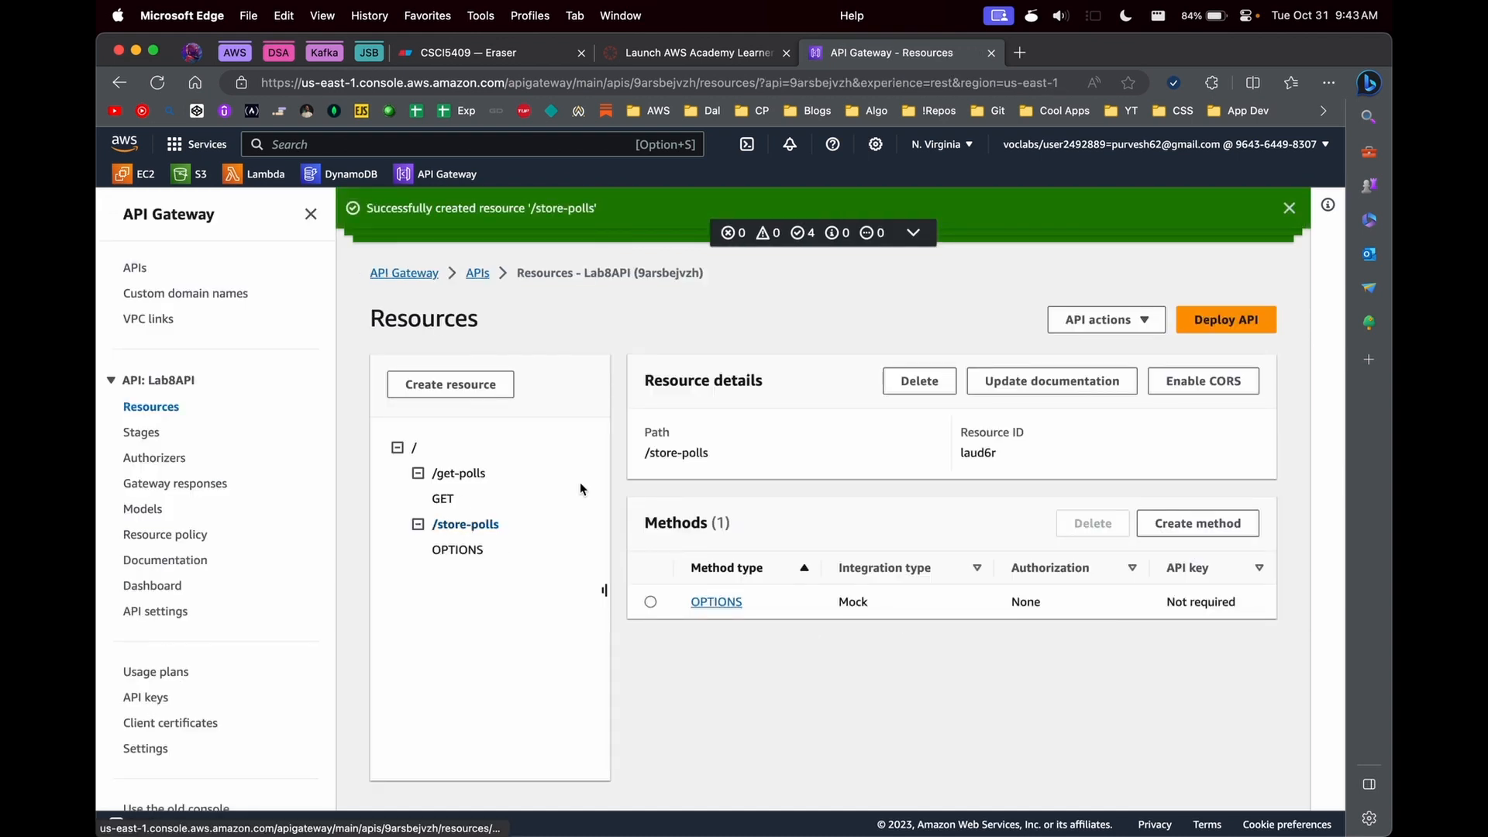
- Create a POST method on /store-polls that uses Lambda proxy integration with the lambda-store-polls function
{"action": "left_click", "coordinate": [1169, 522]}
{"action": "left_click", "coordinate": [334, 329]}
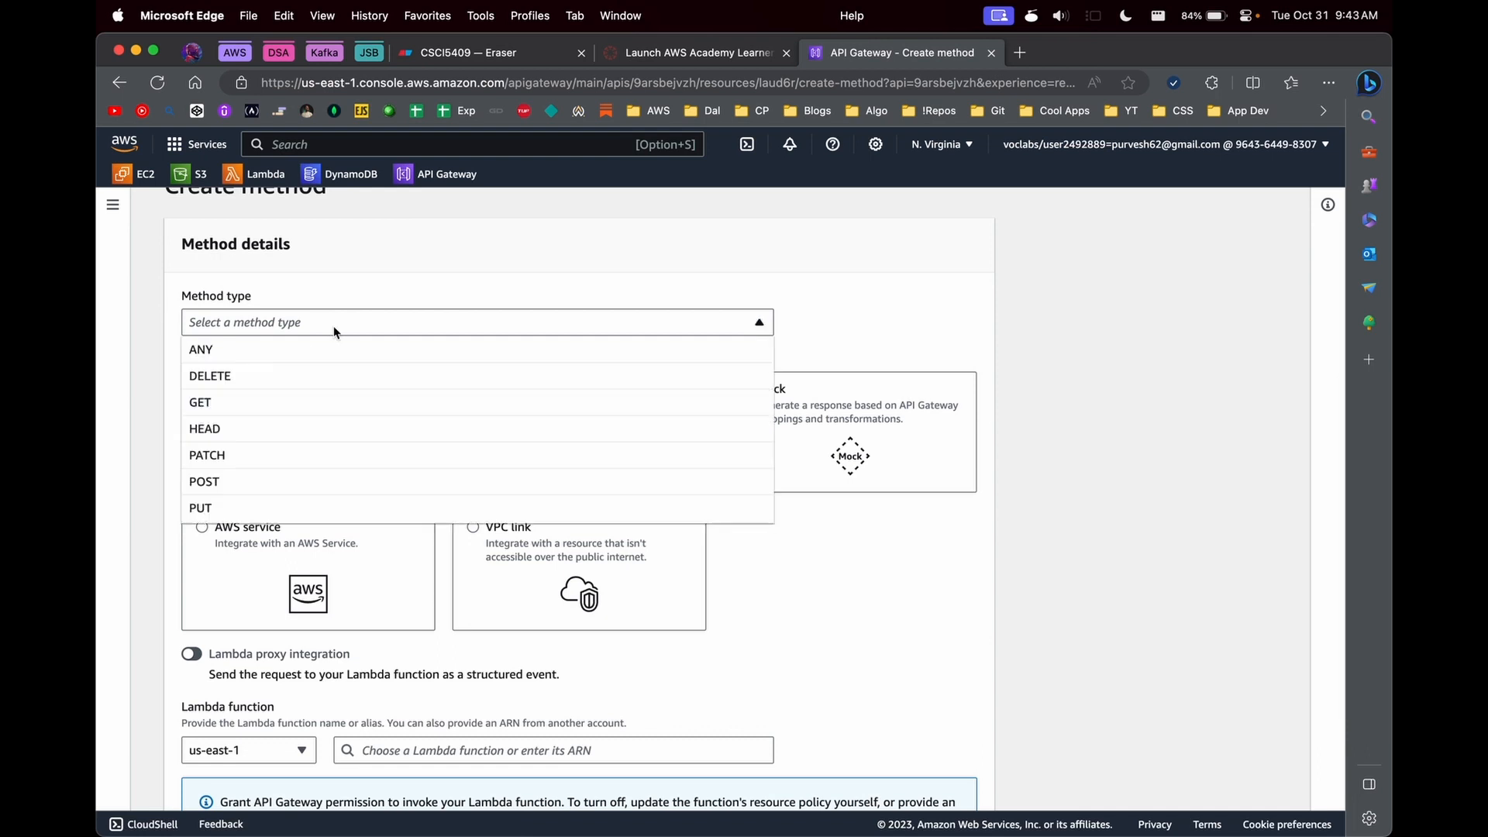
{"action": "left_click", "coordinate": [249, 474]}
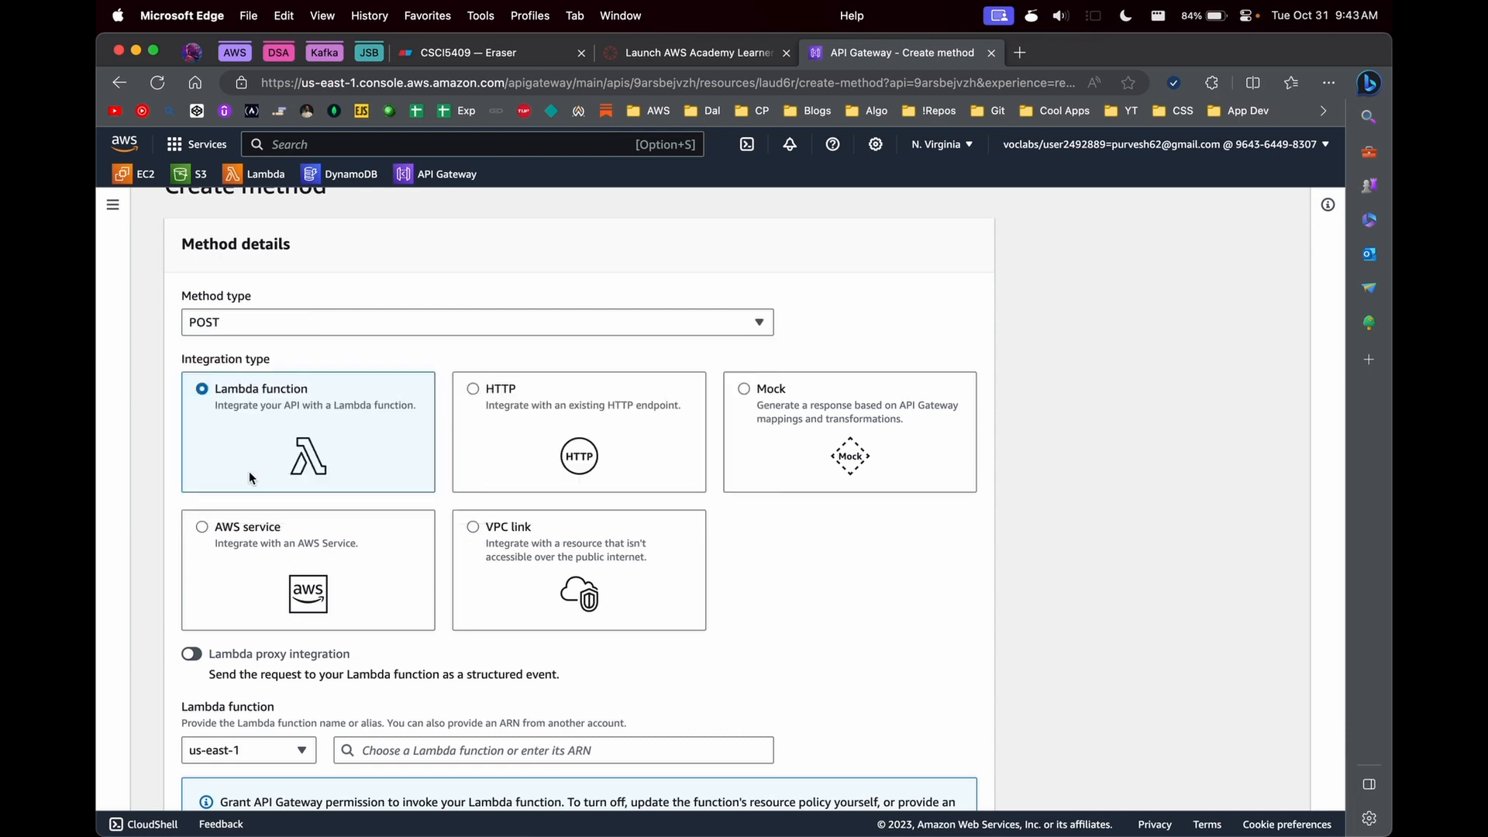
{"action": "scroll", "coordinate": [249, 503], "scroll_direction": "down", "scroll_amount": 3}
{"action": "left_click", "coordinate": [191, 515]}
{"action": "left_click", "coordinate": [411, 606]}
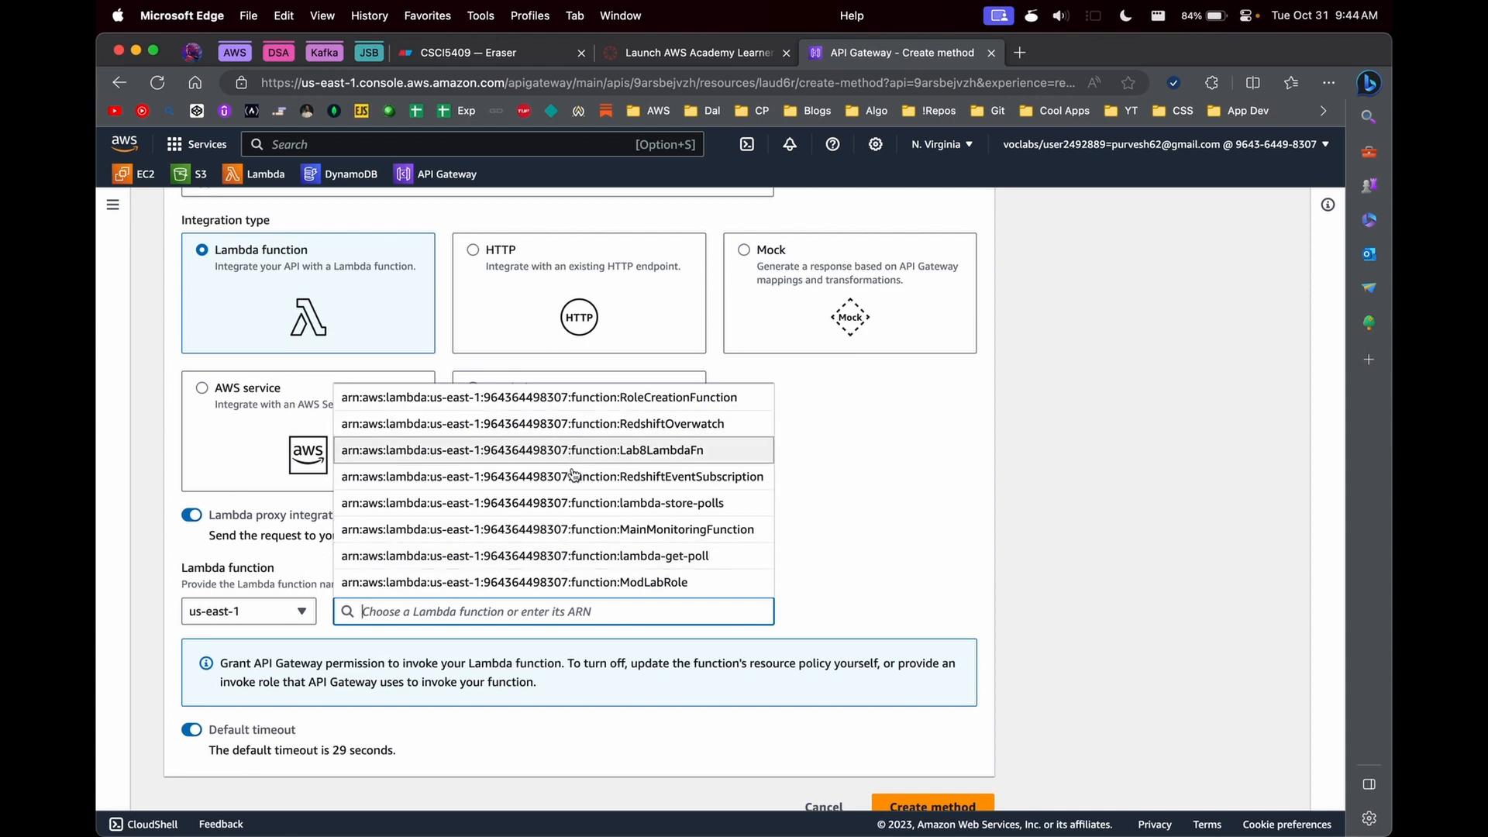
{"action": "left_click", "coordinate": [614, 502]}
{"action": "scroll", "coordinate": [775, 659], "scroll_direction": "down", "scroll_amount": 1}
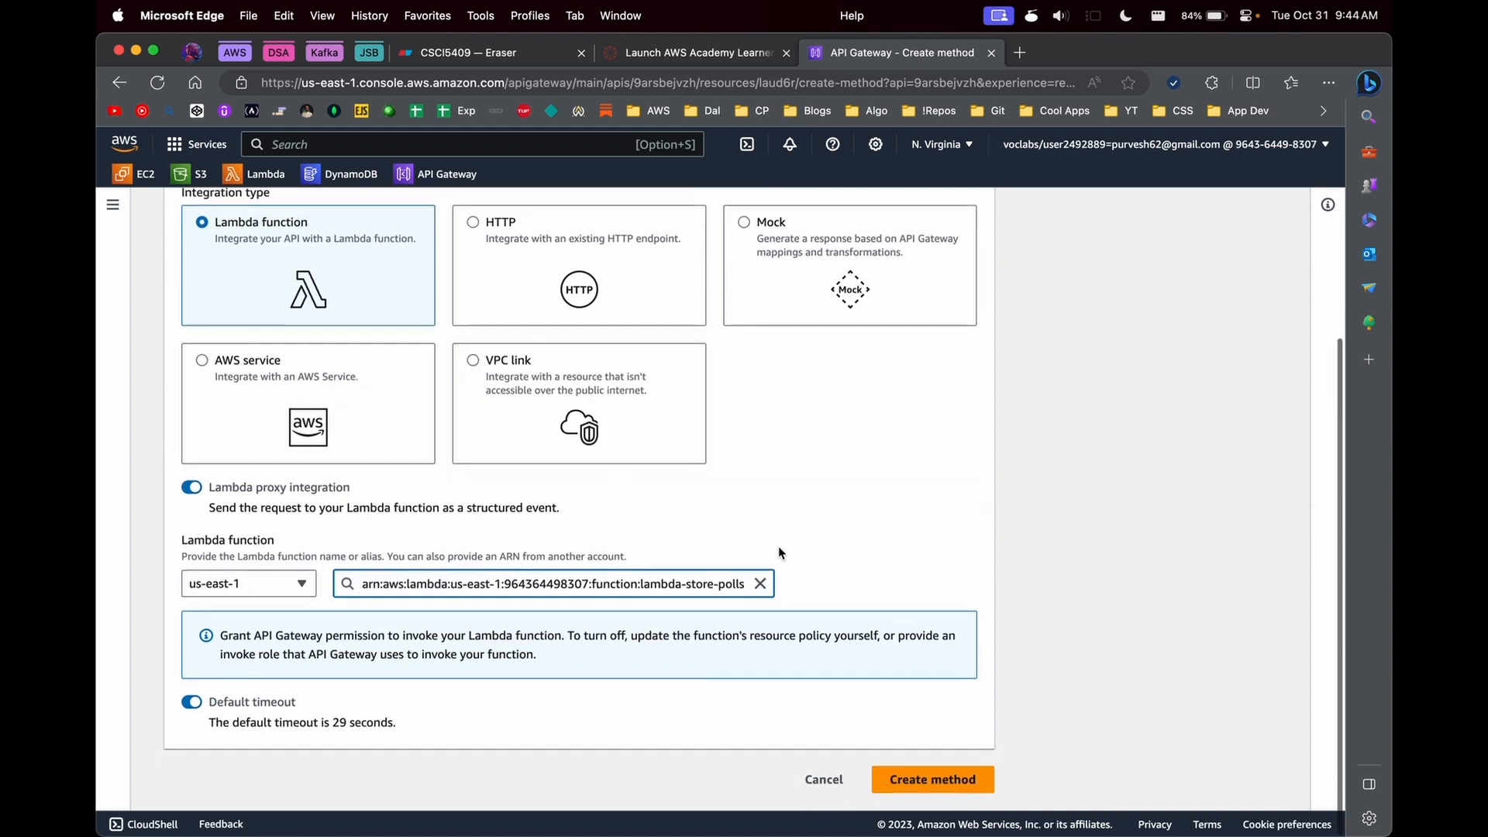
{"action": "left_click", "coordinate": [954, 785]}
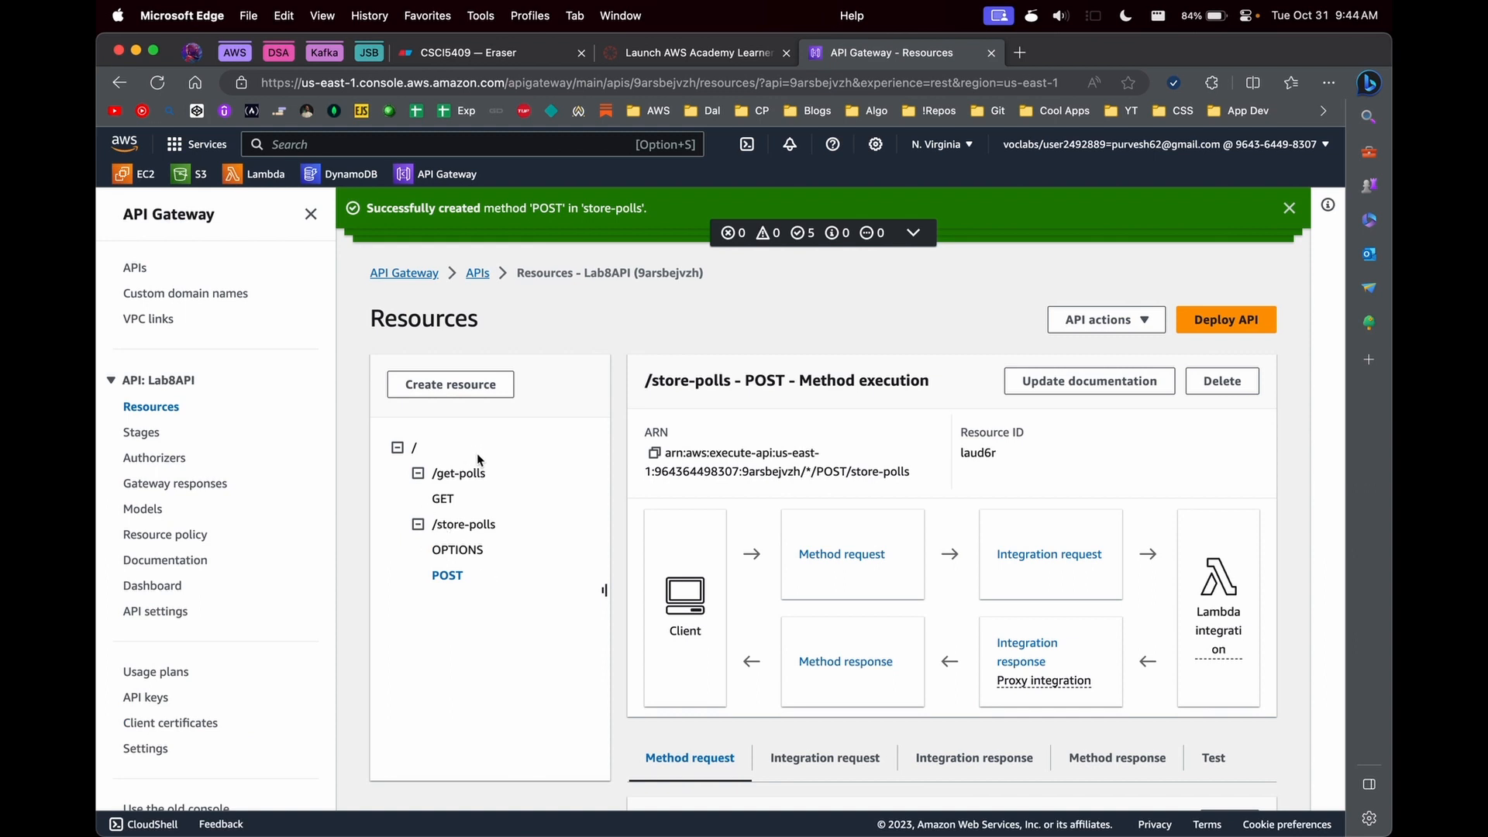
- Dismiss the notification and deploy Lab8API to a new stage named production
{"action": "left_click", "coordinate": [1296, 209]}
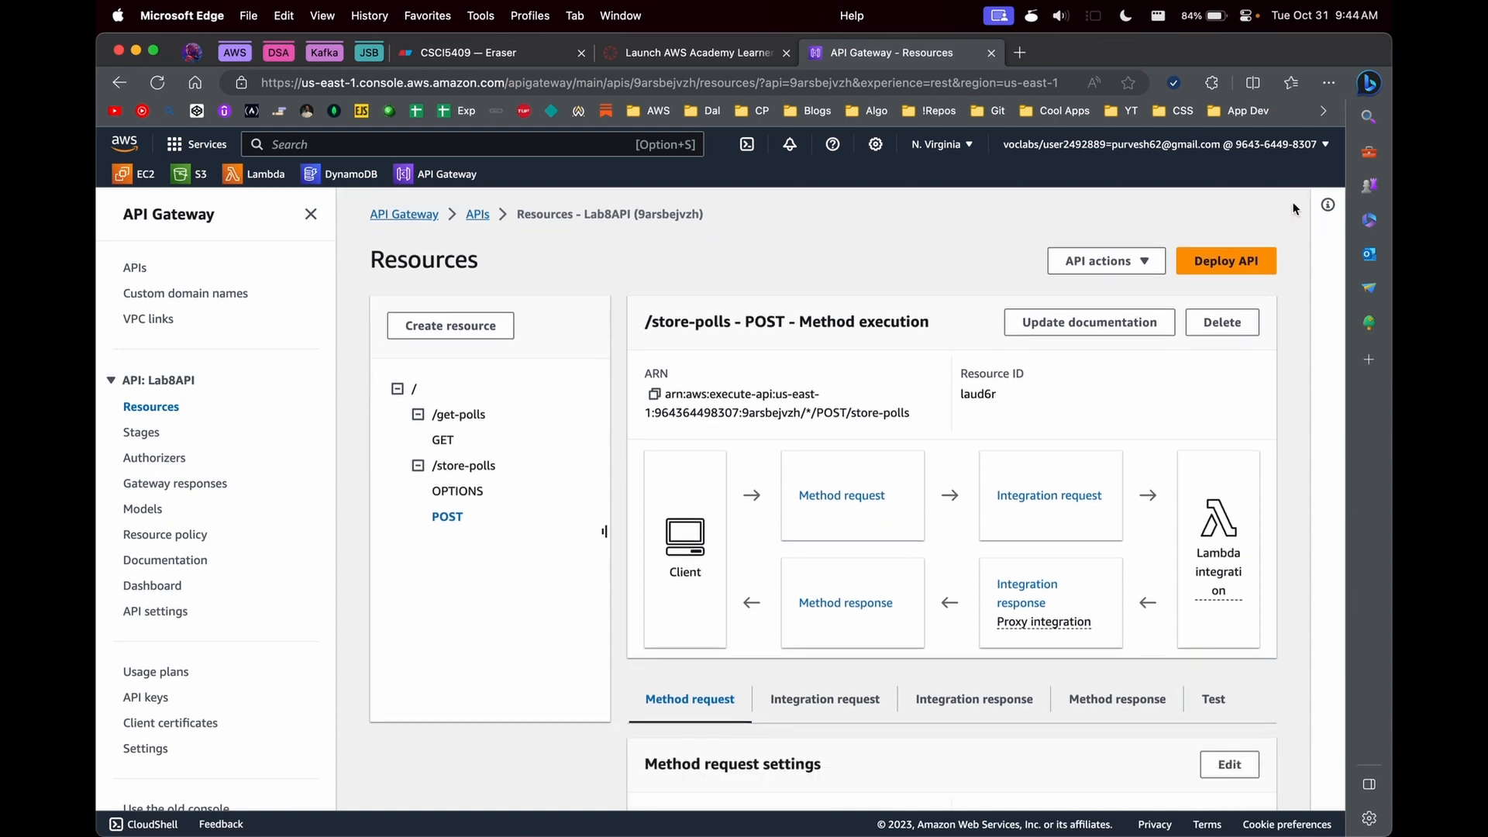
{"action": "left_click", "coordinate": [1227, 263]}
{"action": "left_click", "coordinate": [612, 476]}
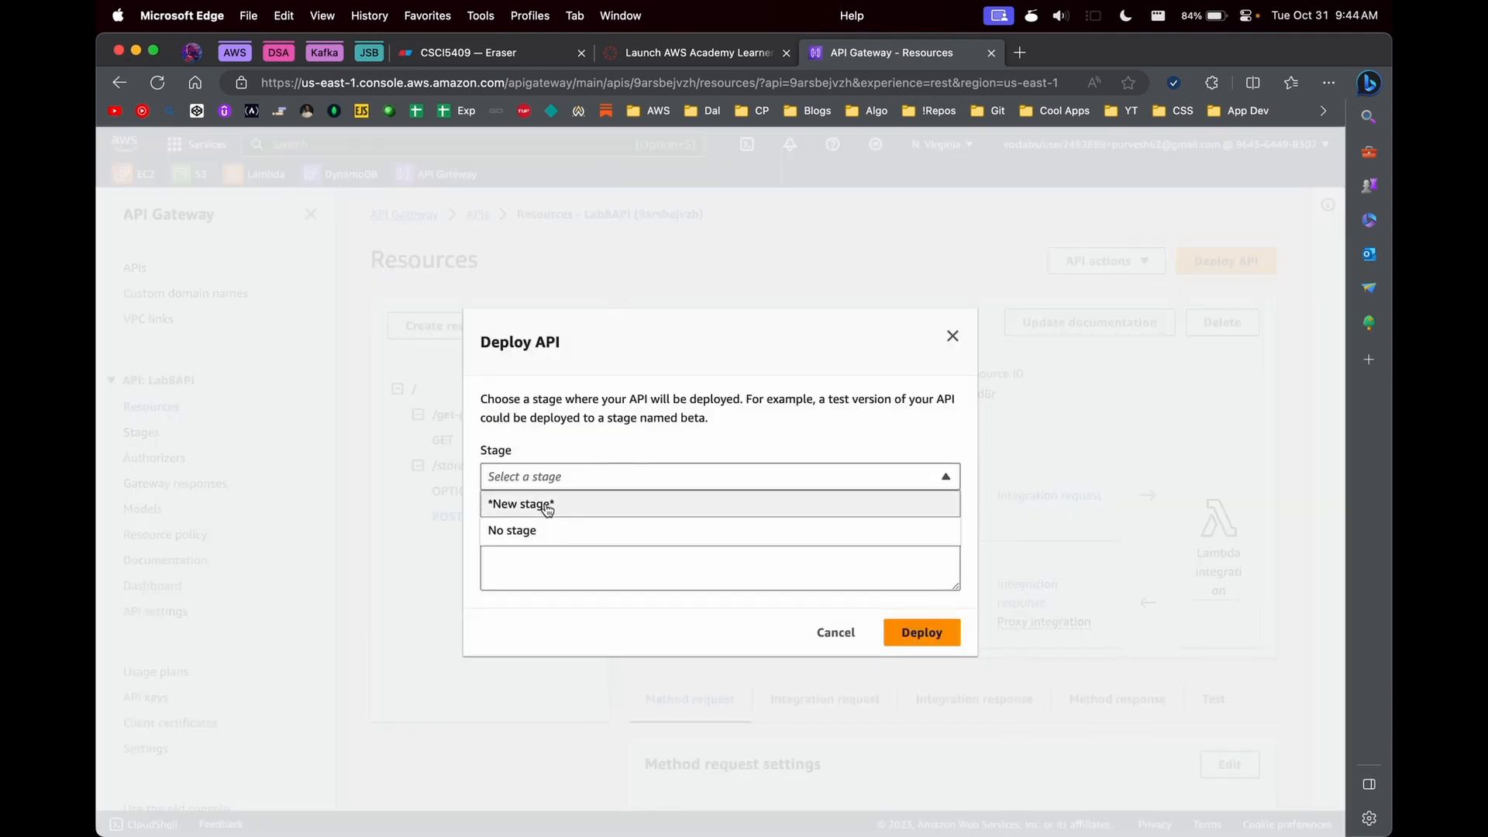
{"action": "left_click", "coordinate": [548, 505]}
{"action": "left_click", "coordinate": [537, 464]}
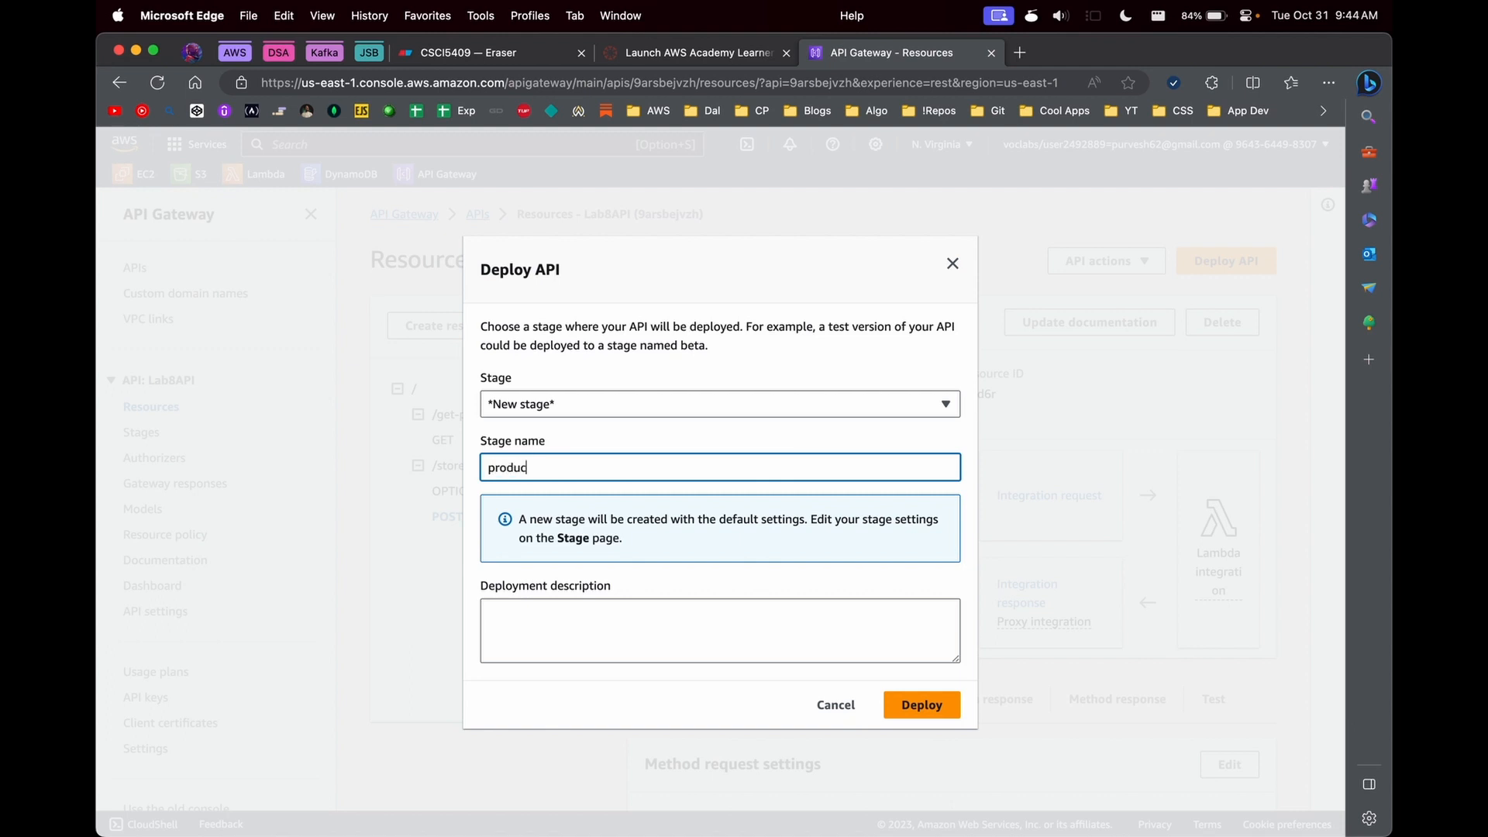
{"action": "left_click", "coordinate": [919, 704]}
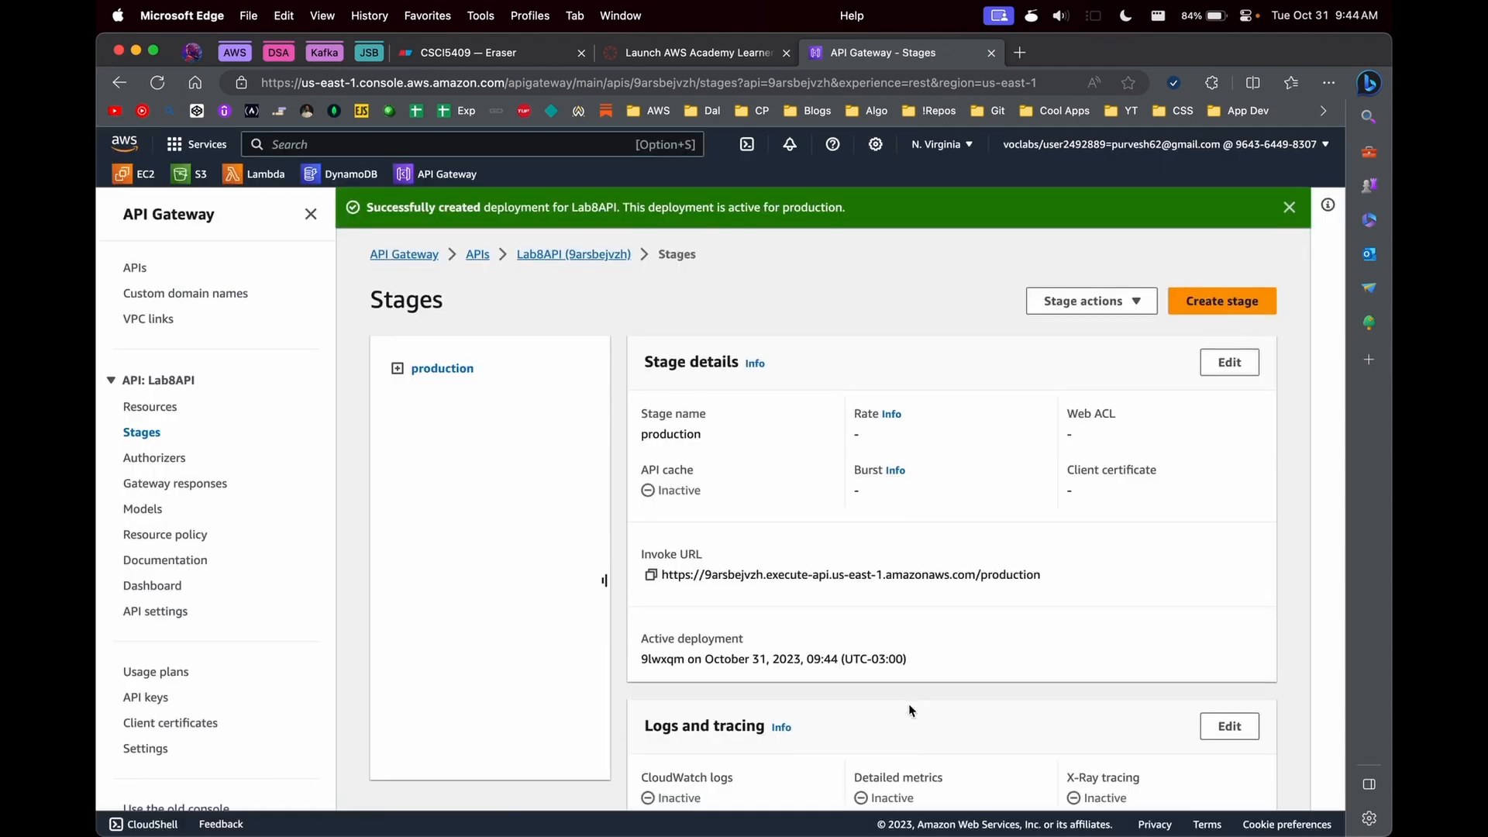
- Copy the production stage's invoke URL and load it with the /get-polls path in a new browser tab
{"action": "scroll", "coordinate": [911, 710], "scroll_direction": "down", "scroll_amount": 1}
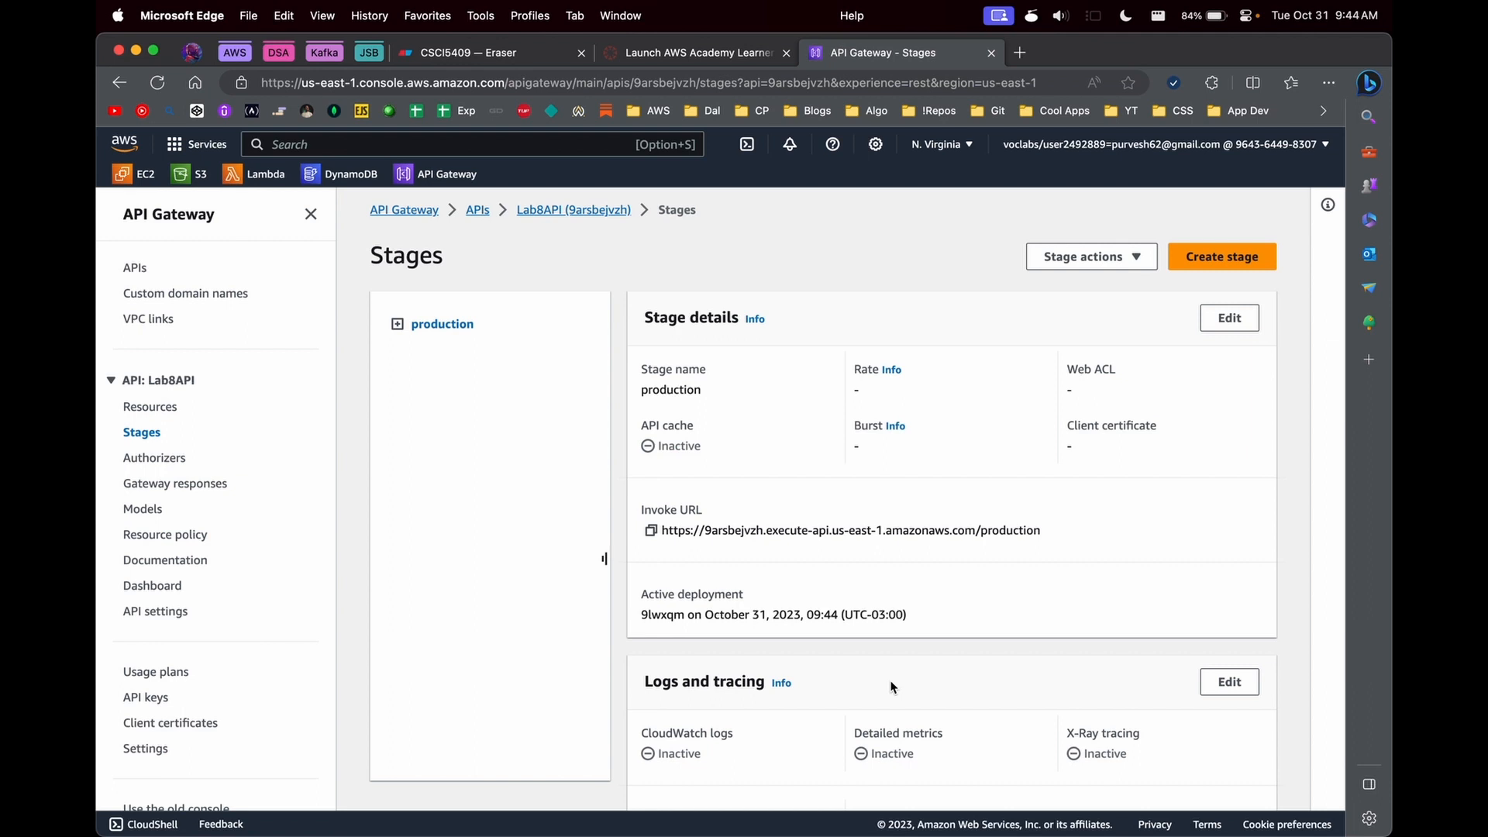
{"action": "left_click", "coordinate": [651, 530]}
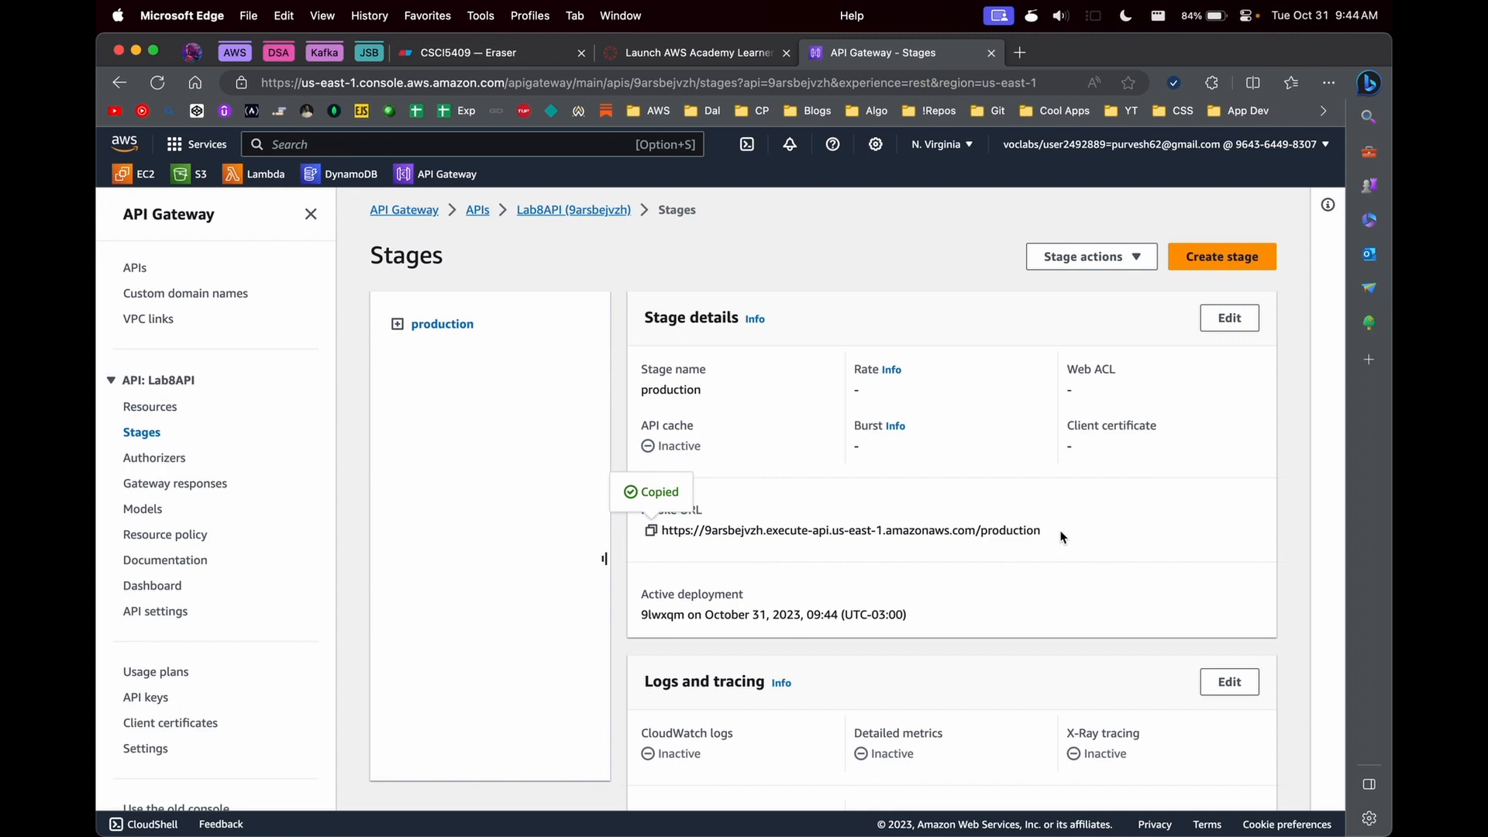
{"action": "key", "text": "super+t"}
{"action": "key", "text": "super+v"}
{"action": "type", "text": "/get-o"}
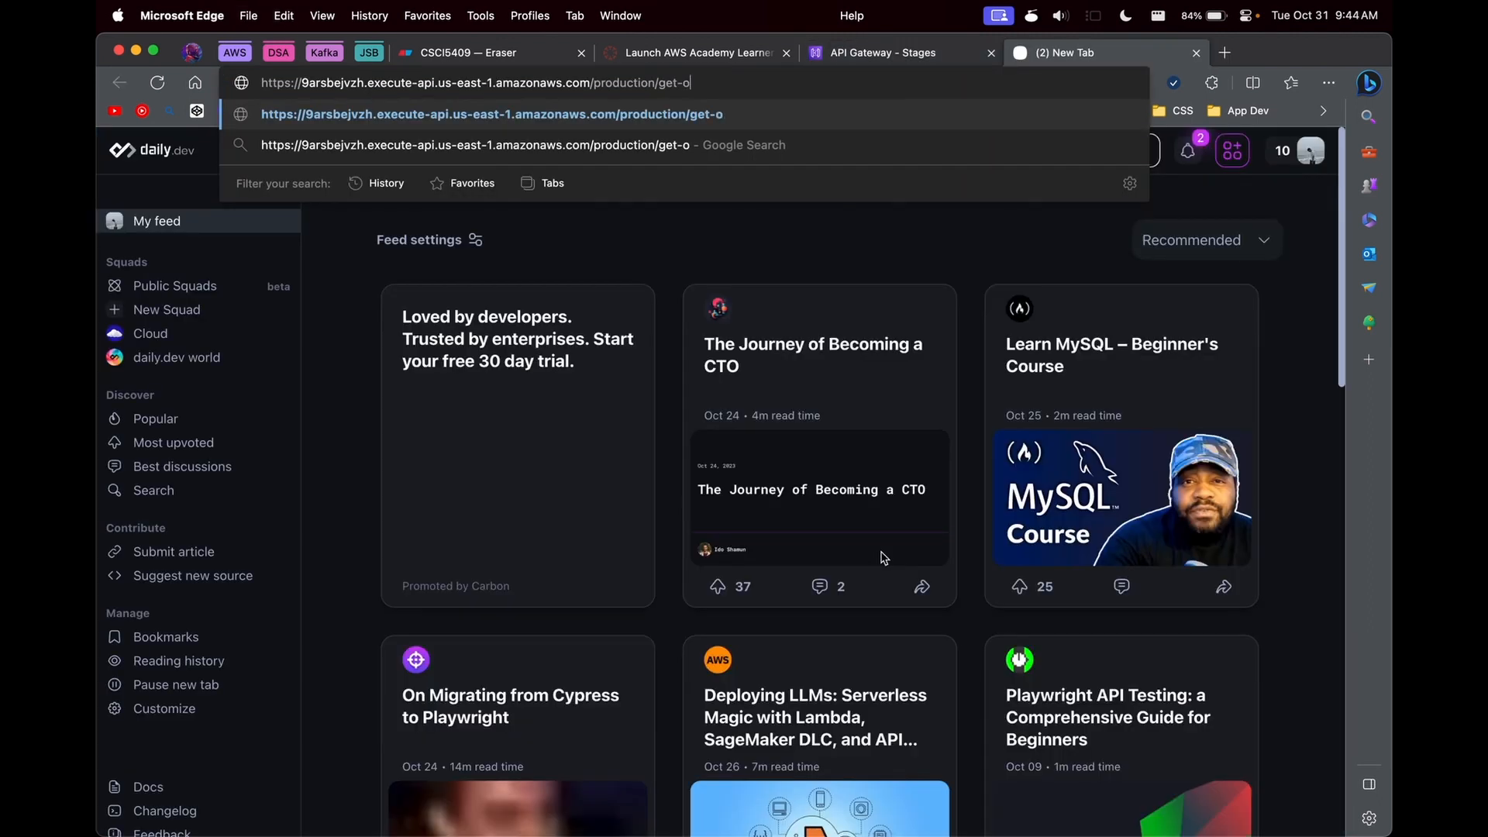
{"action": "key", "text": "BackSpace"}
{"action": "type", "text": "pol"}
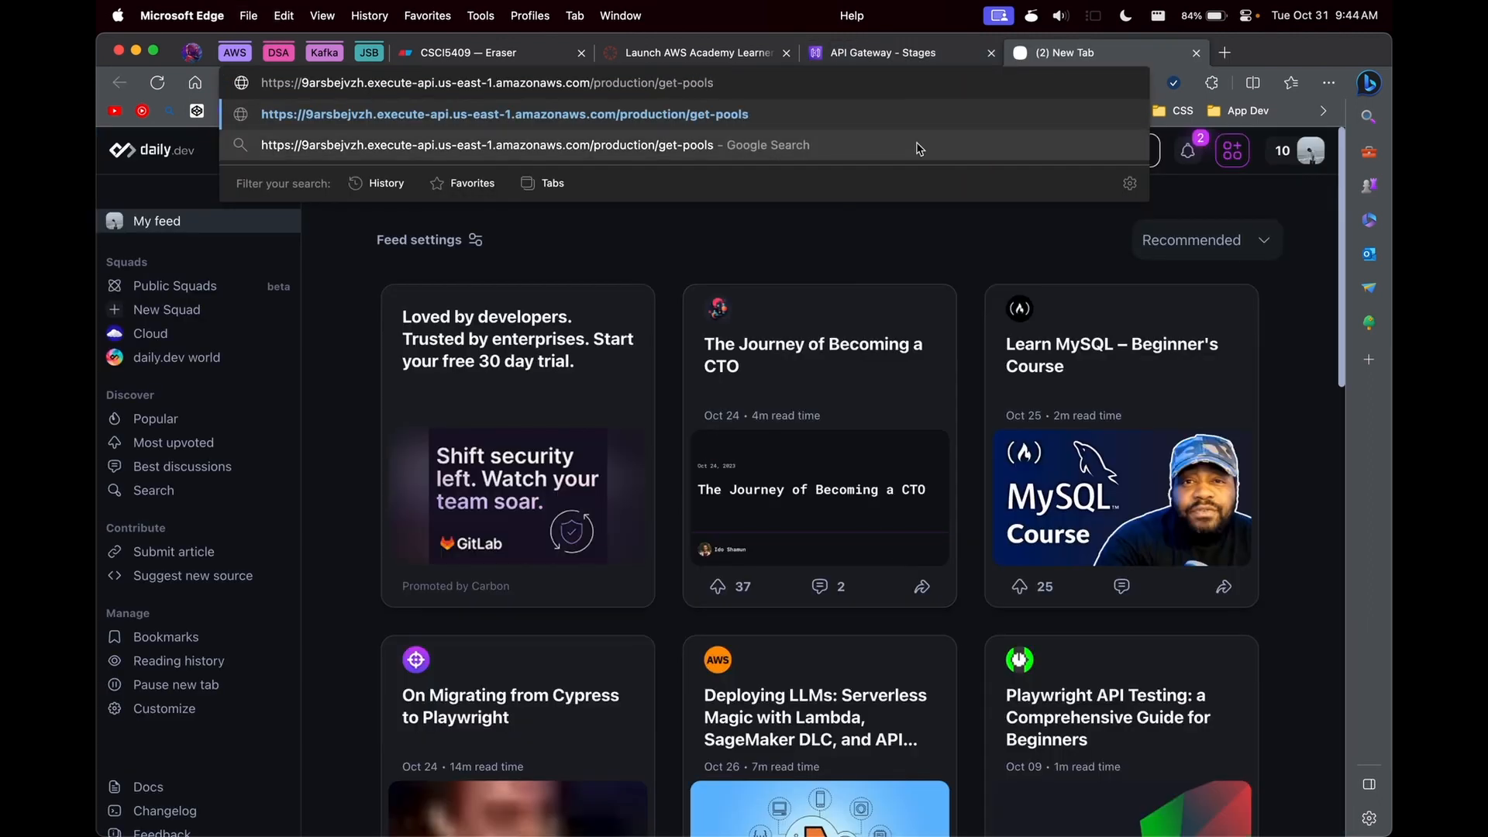
{"action": "left_click", "coordinate": [888, 49]}
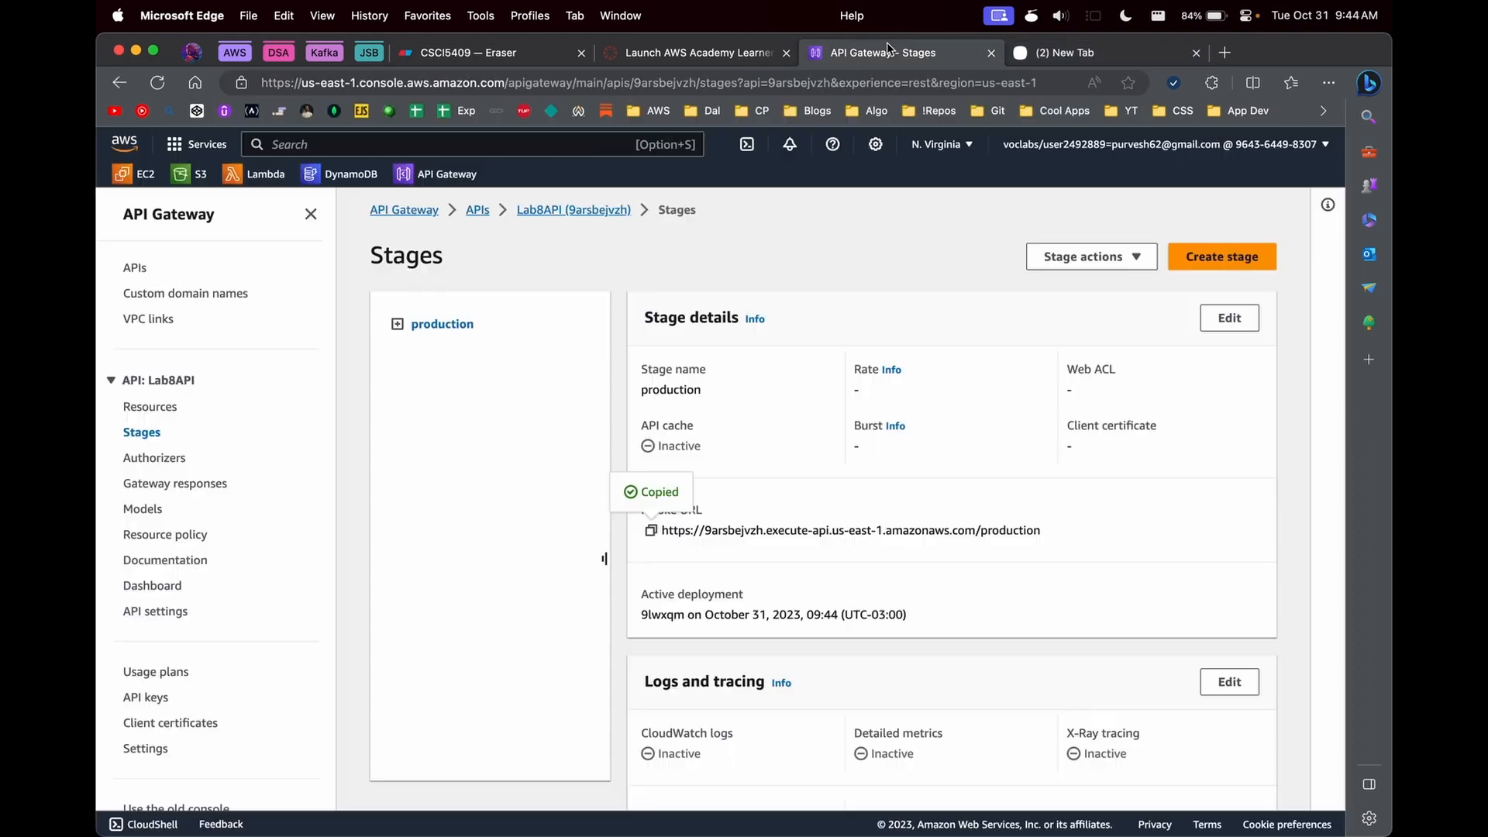
{"action": "left_click", "coordinate": [147, 407]}
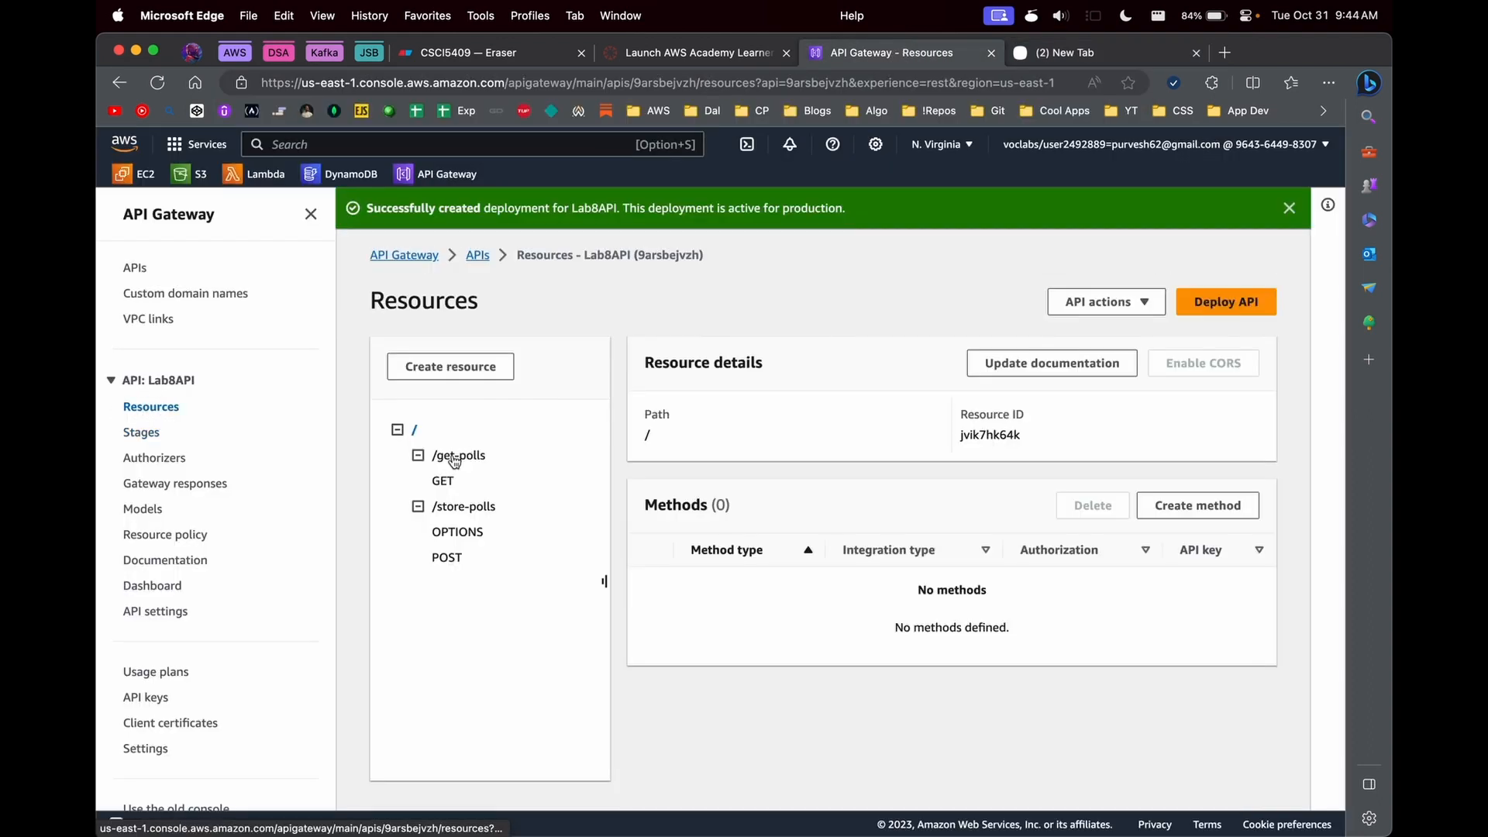
{"action": "left_click", "coordinate": [1085, 52]}
{"action": "type", "text": "ls"}
{"action": "key", "text": "Return"}
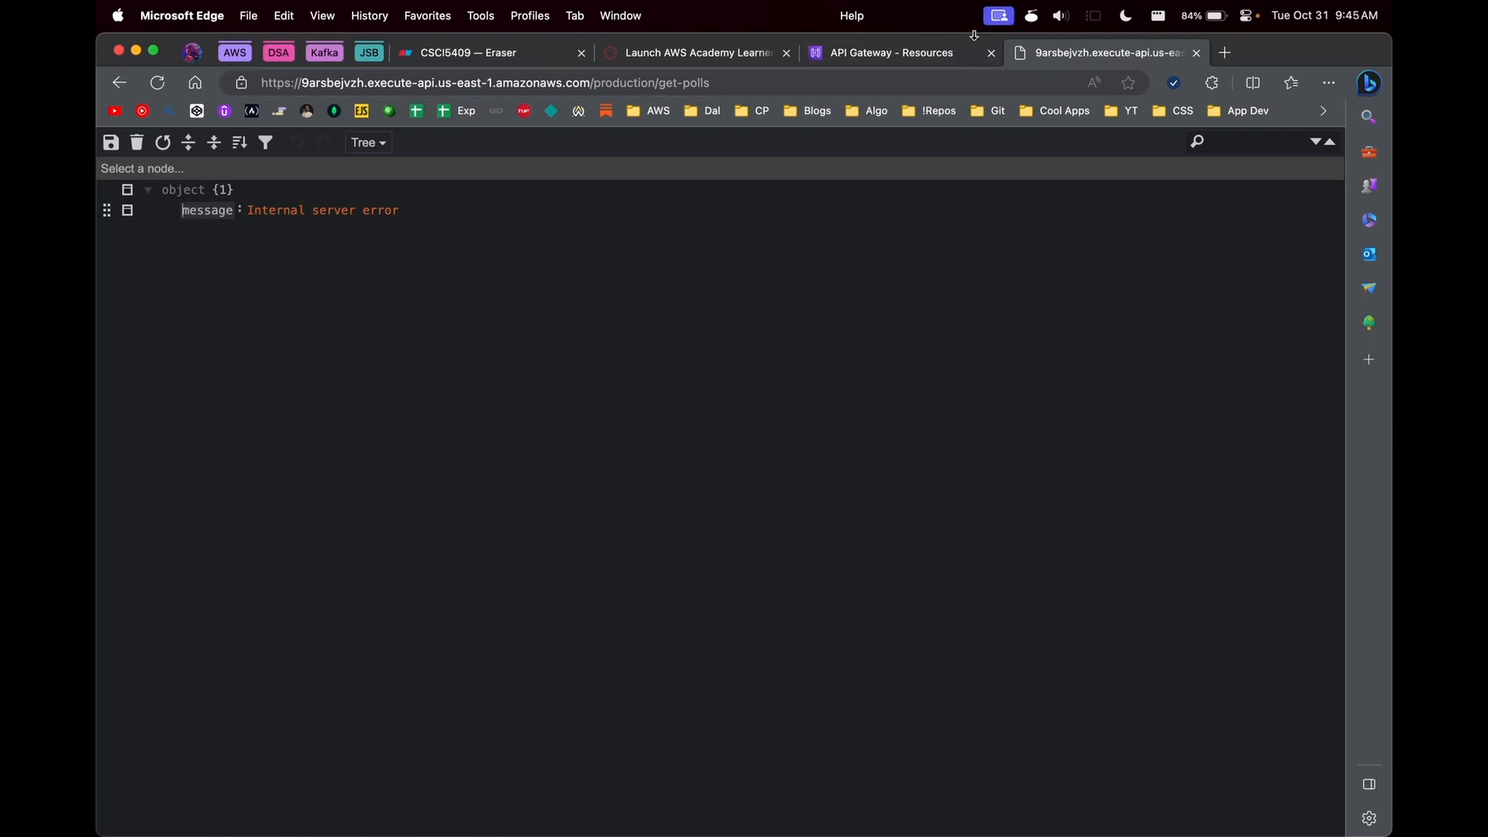
- Return to Lab8API's resources page and launch Postman
{"action": "left_click", "coordinate": [915, 52]}
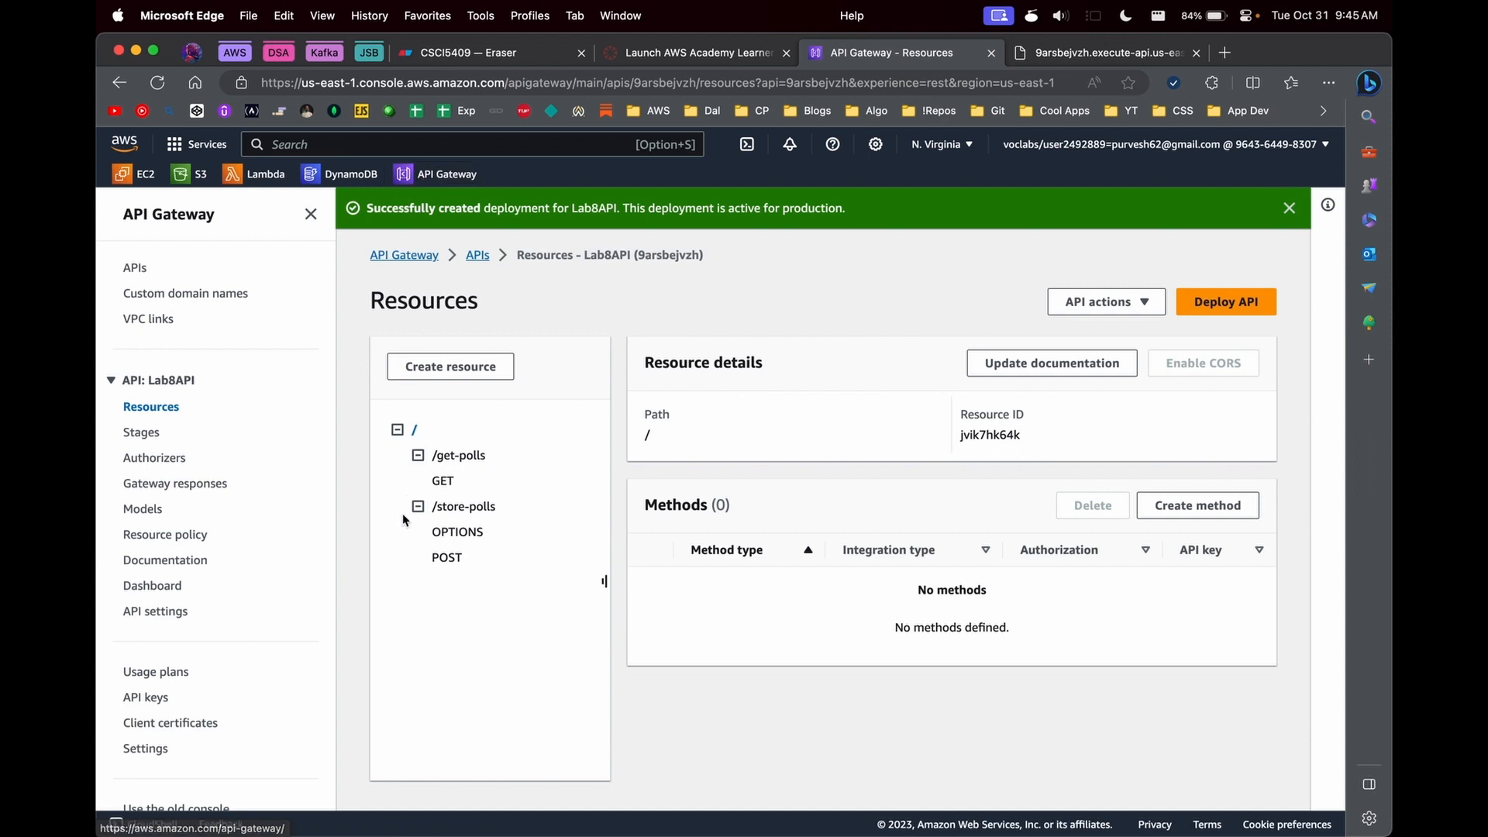
{"action": "key", "text": "super+space"}
{"action": "type", "text": "[p"}
{"action": "key", "text": "BackSpace"}
{"action": "key", "text": "BackSpace"}
{"action": "type", "text": "post"}
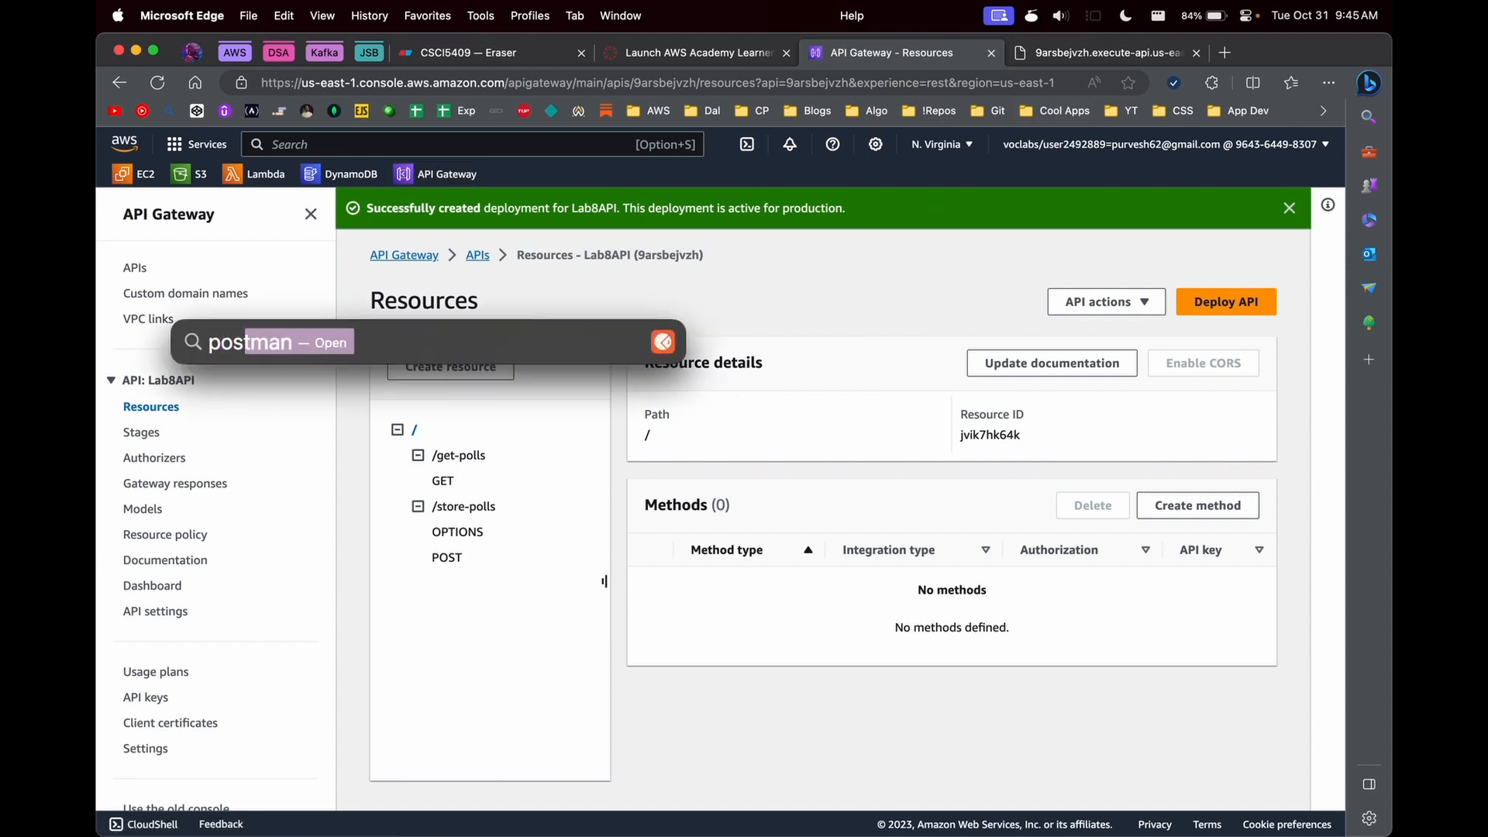
{"action": "key", "text": "Return"}
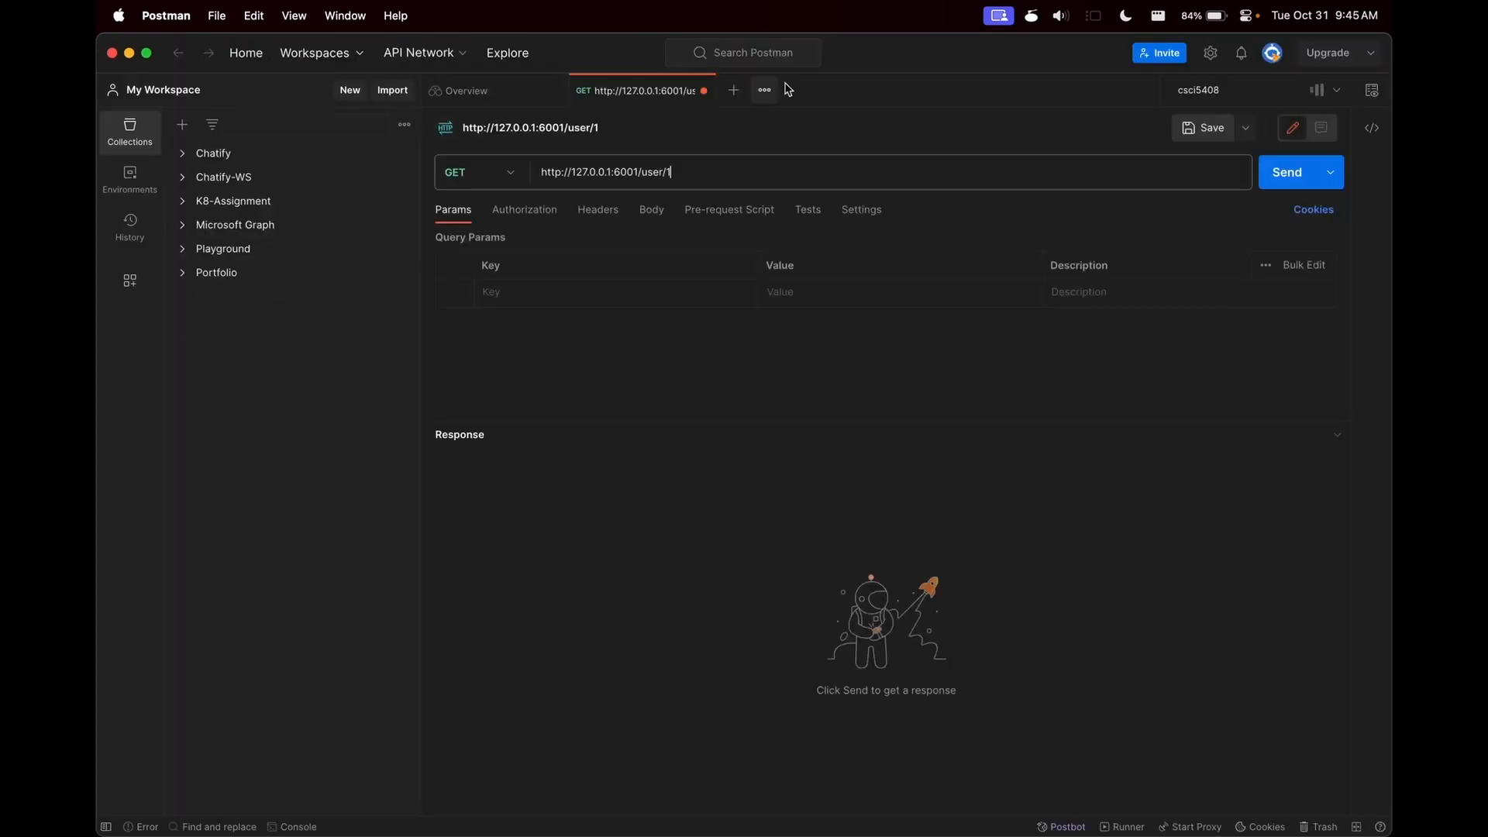
- Set up a new POST request to the copied production invoke URL with the /store-polls path
{"action": "left_click", "coordinate": [734, 91]}
{"action": "left_click", "coordinate": [484, 173]}
{"action": "left_click", "coordinate": [462, 242]}
{"action": "left_click", "coordinate": [606, 167]}
{"action": "key", "text": "super+v"}
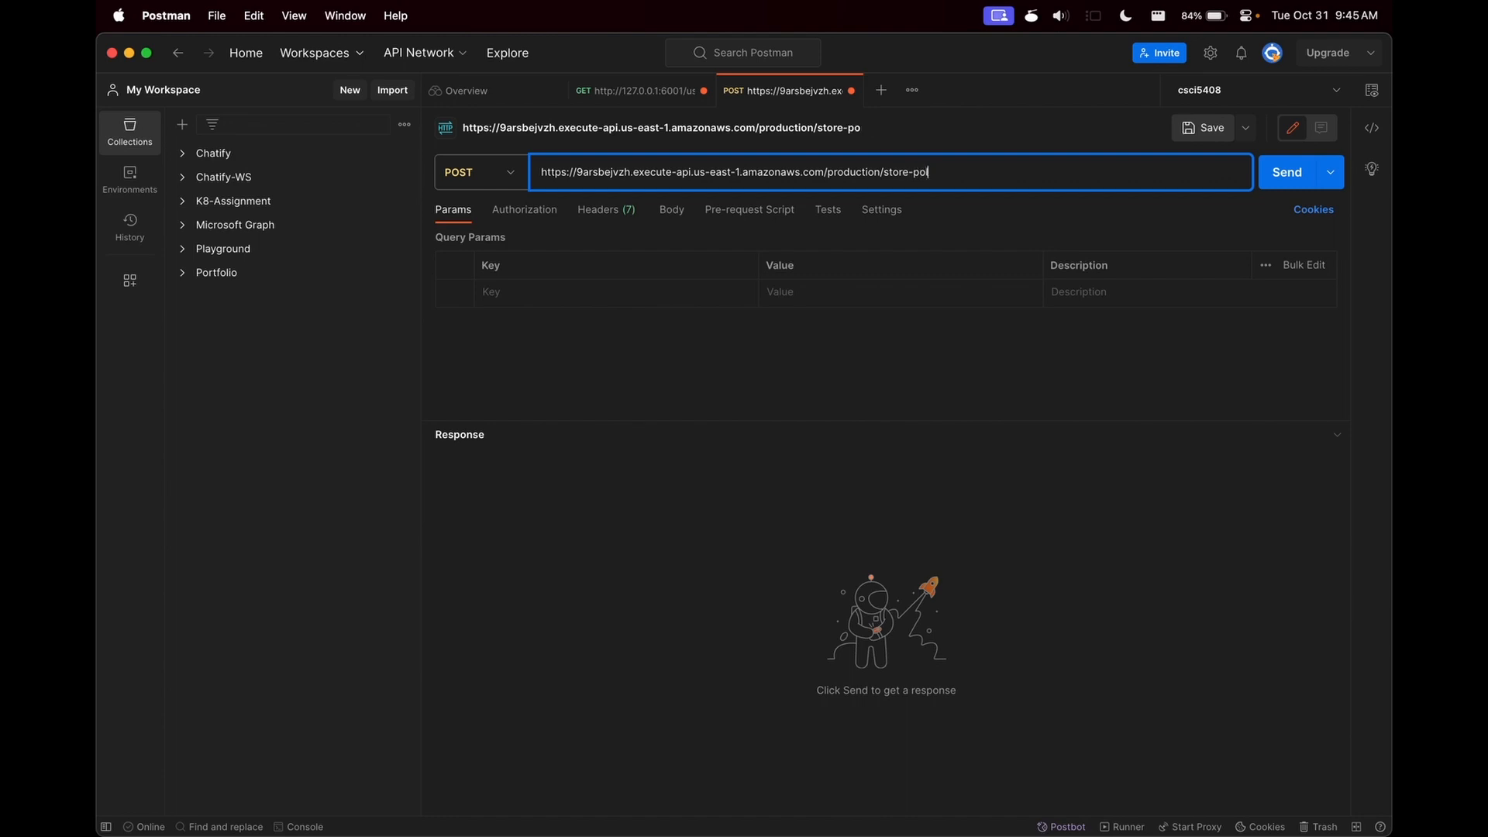
- Set the store-polls request body to raw format with JSON as the content type
{"action": "left_click", "coordinate": [671, 210]}
{"action": "left_click", "coordinate": [729, 241]}
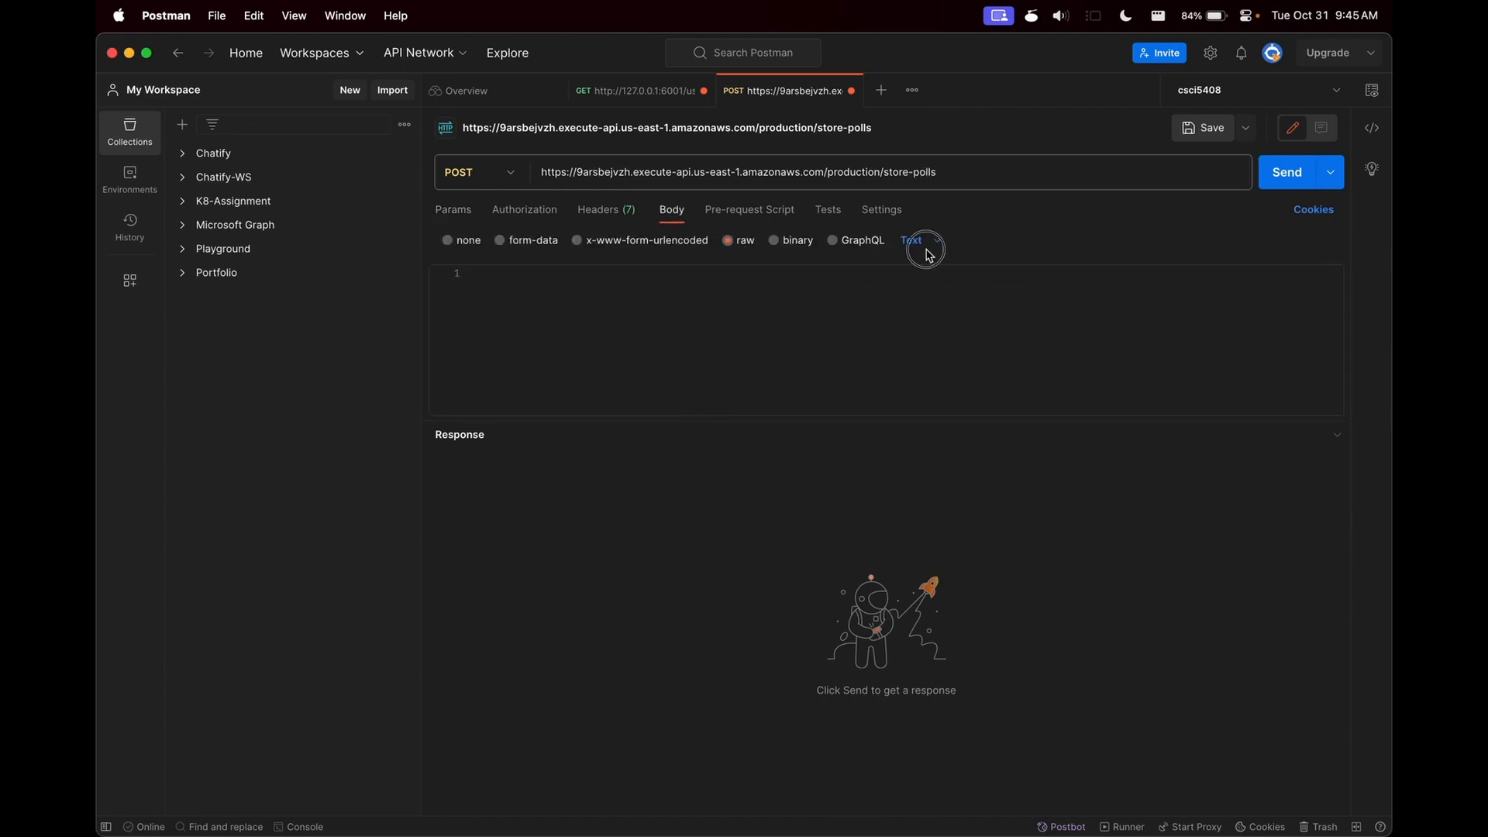
{"action": "left_click", "coordinate": [927, 246]}
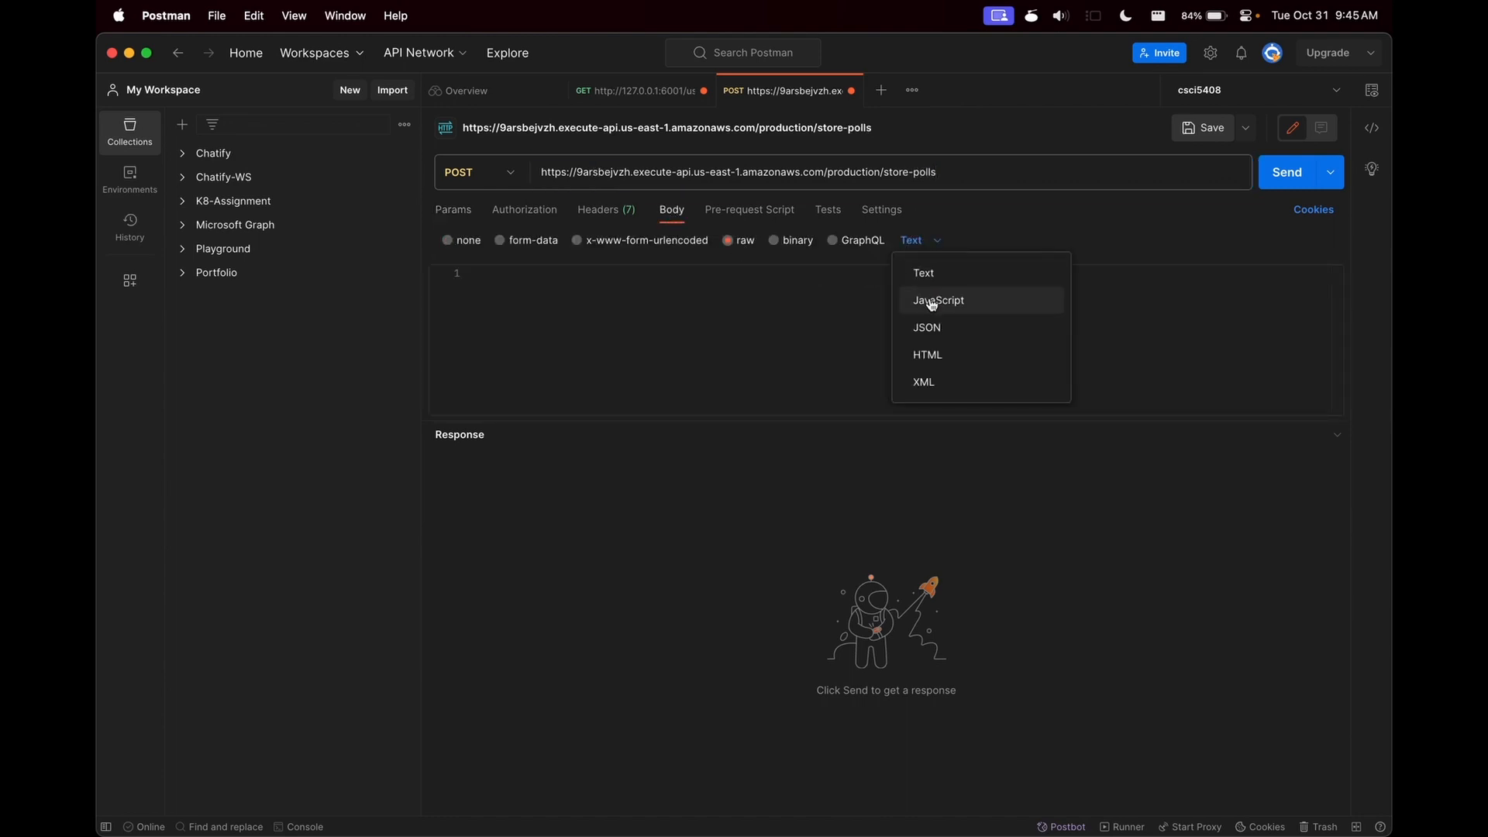
- Enter a JSON body with poll_id "1" and language "Python", and send the POST request
{"action": "left_click", "coordinate": [784, 314]}
{"action": "type", "text": "{"}
{"action": "key", "text": "Return"}
{"action": "type", "text": "\"po"}
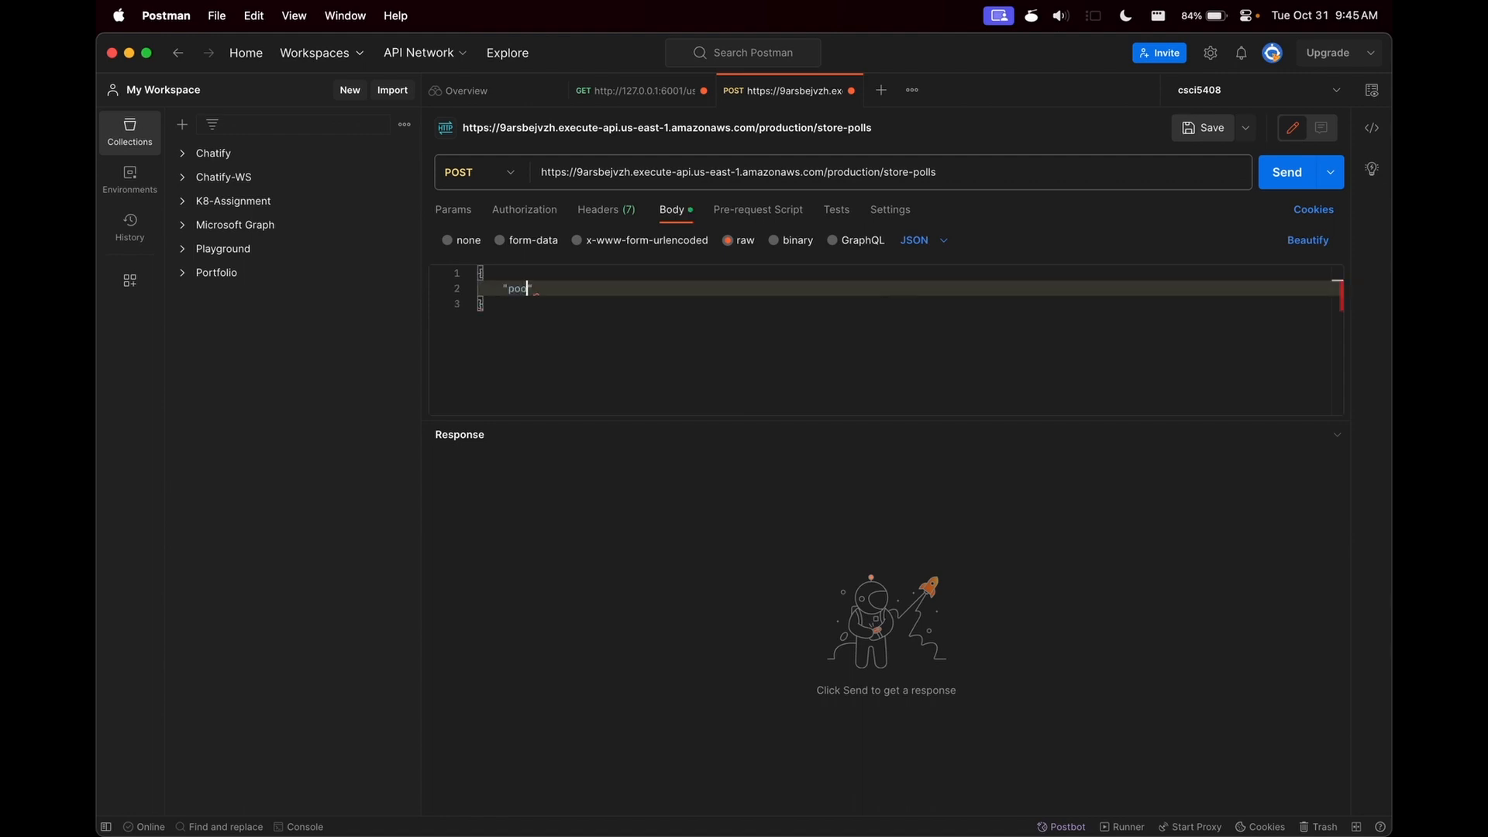
{"action": "type", "text": "ll_id\": \"1\","}
{"action": "key", "text": "Return"}
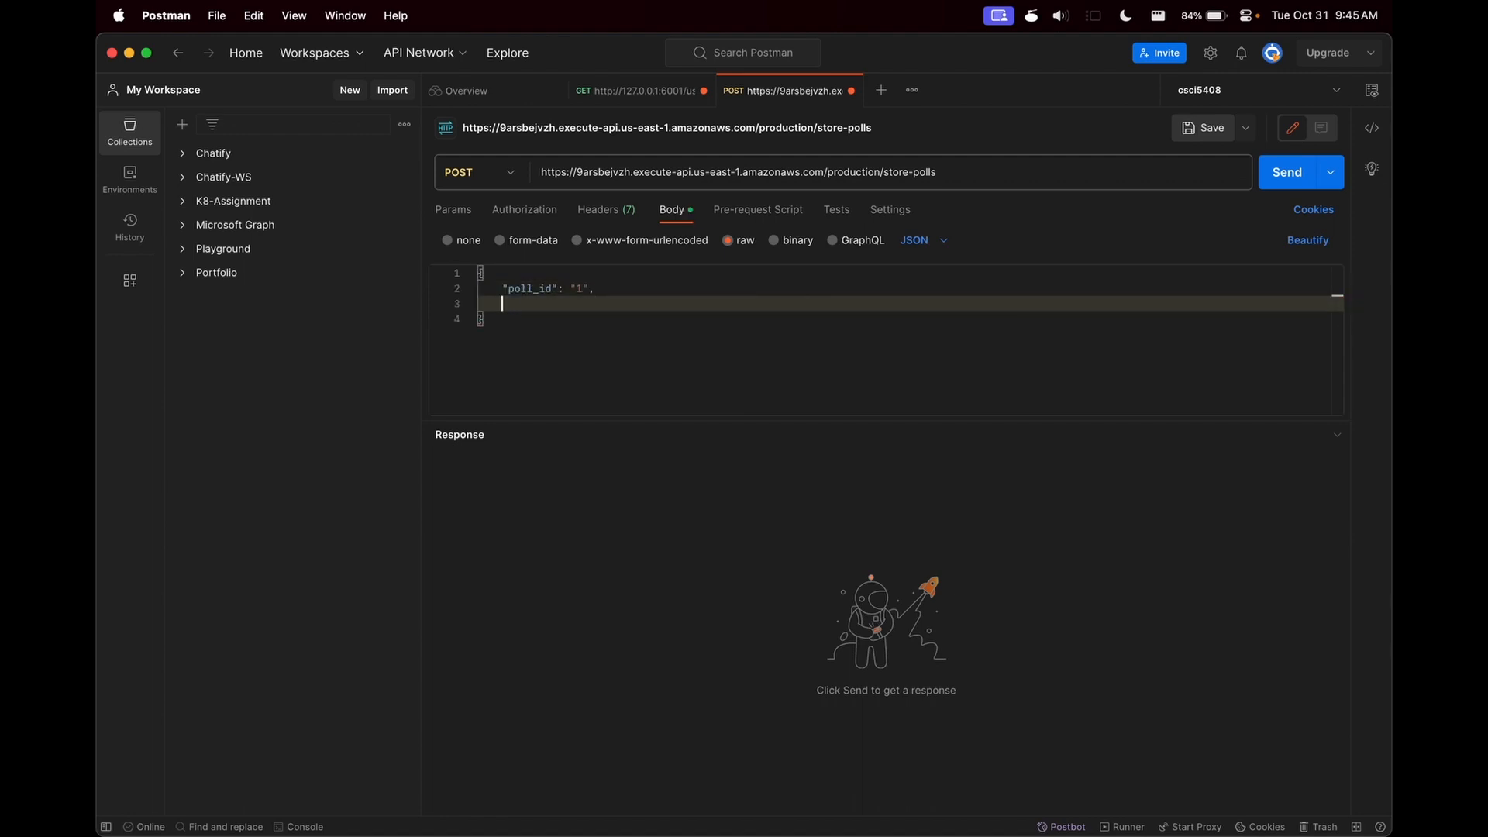
{"action": "type", "text": "\"language\": \"Pytho"}
{"action": "left_click", "coordinate": [784, 321]}
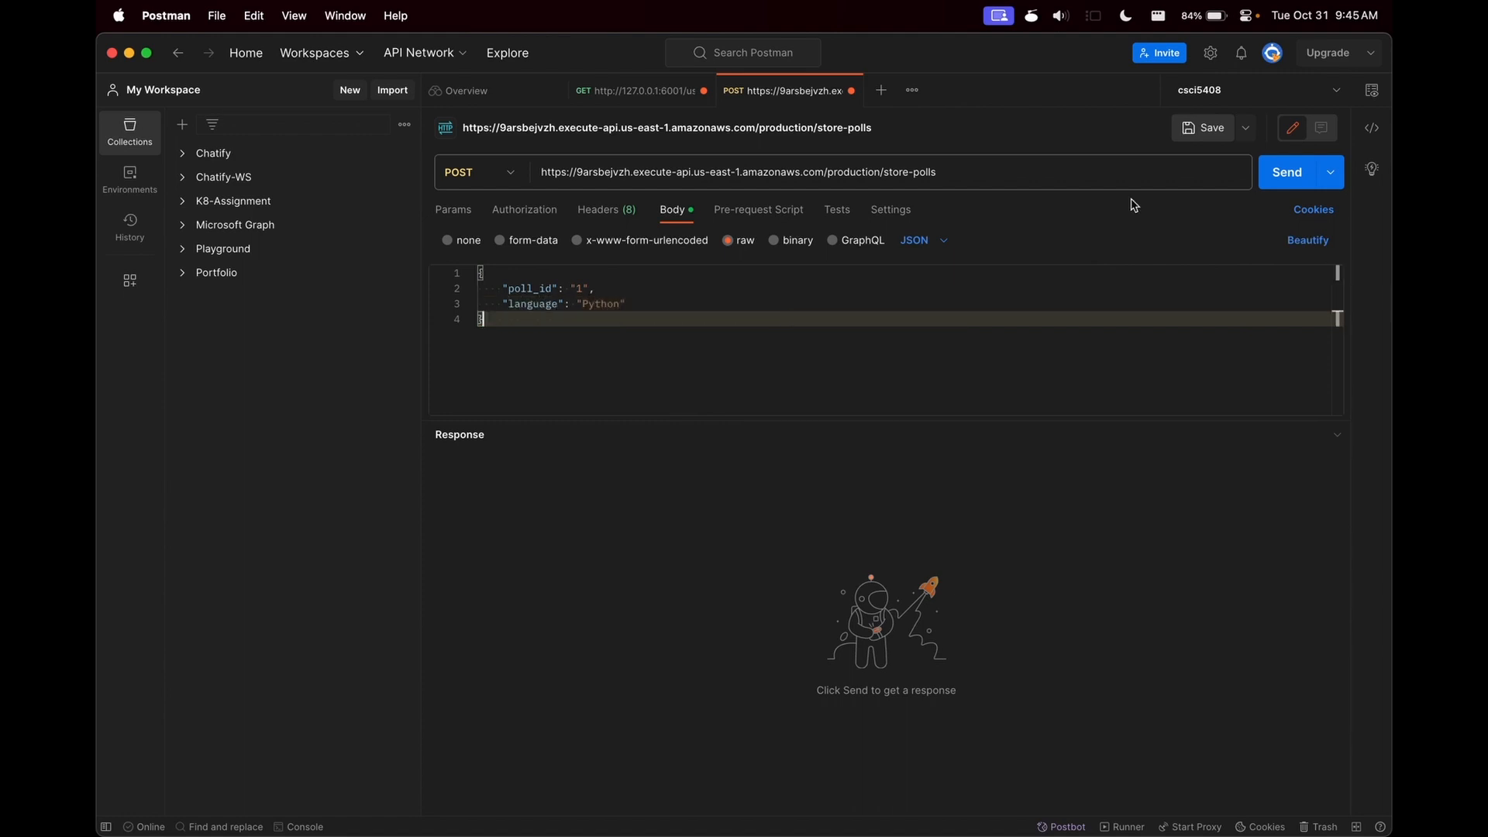
{"action": "left_click", "coordinate": [1268, 183]}
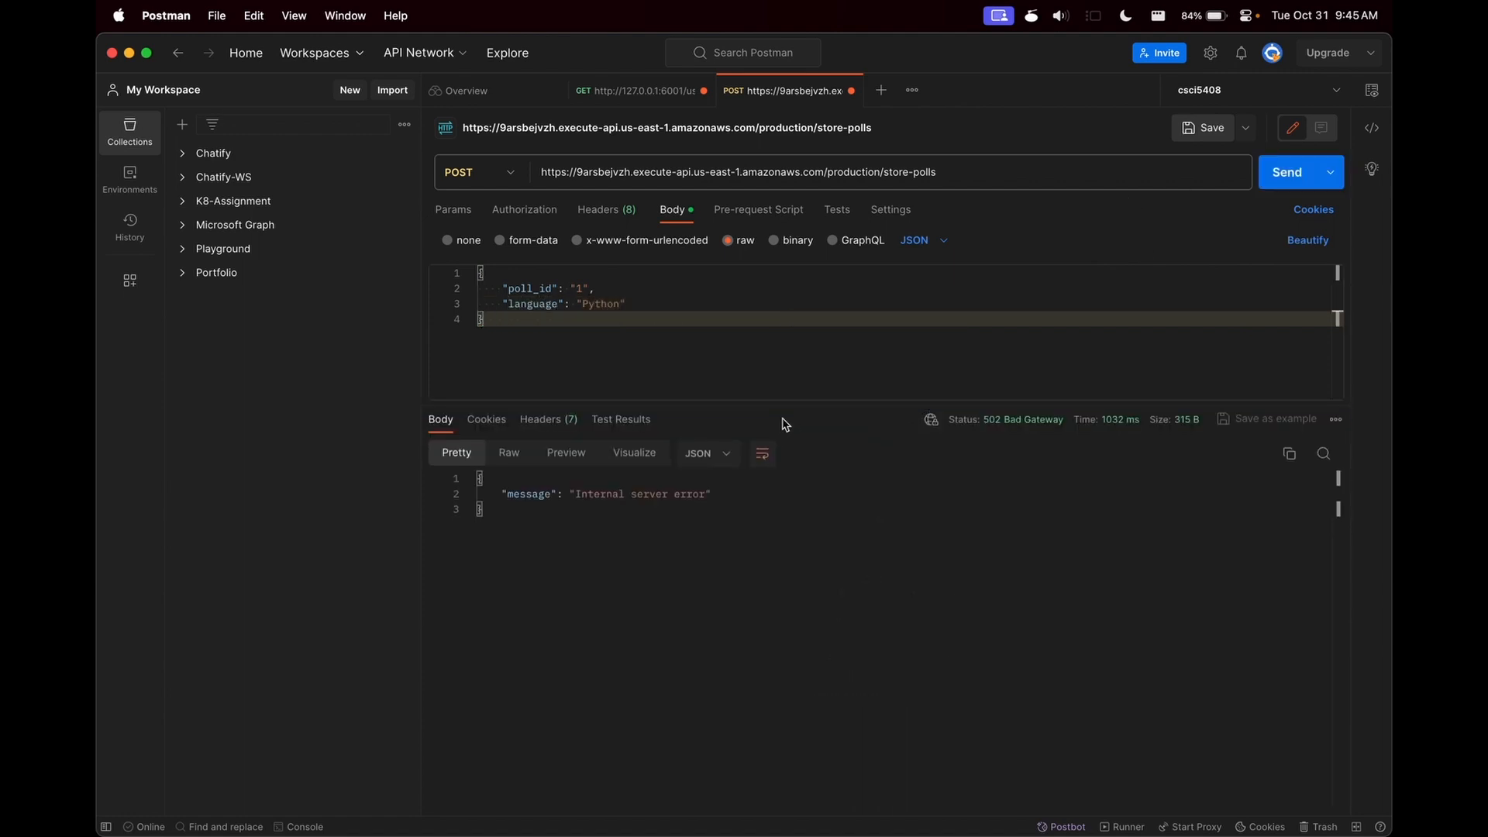
- Switch to the browser, open the lambda-store-polls function from the Lambda console, and review its code
{"action": "key", "text": "super+Tab"}
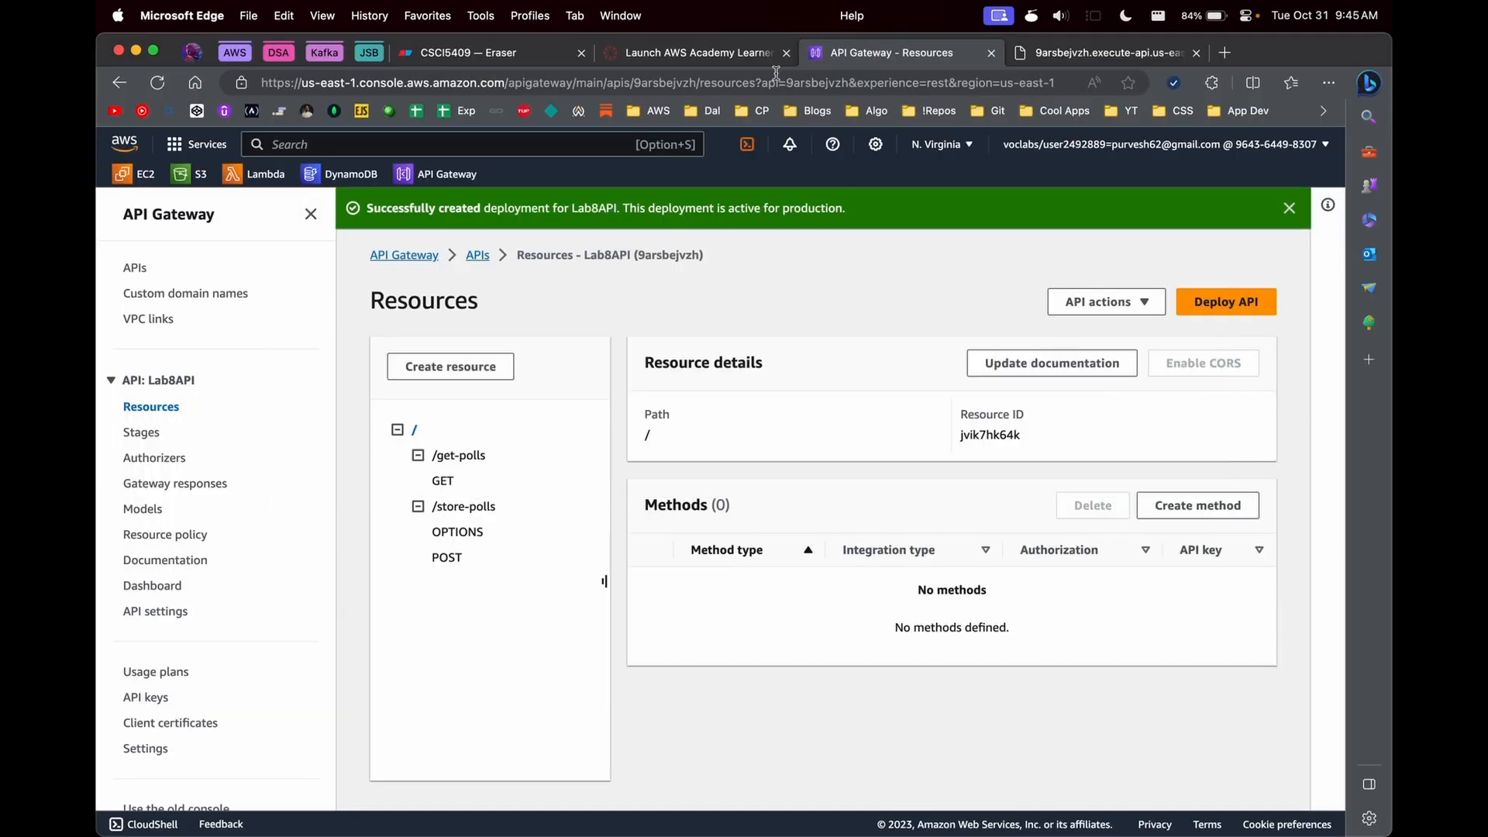
{"action": "left_click", "coordinate": [264, 174]}
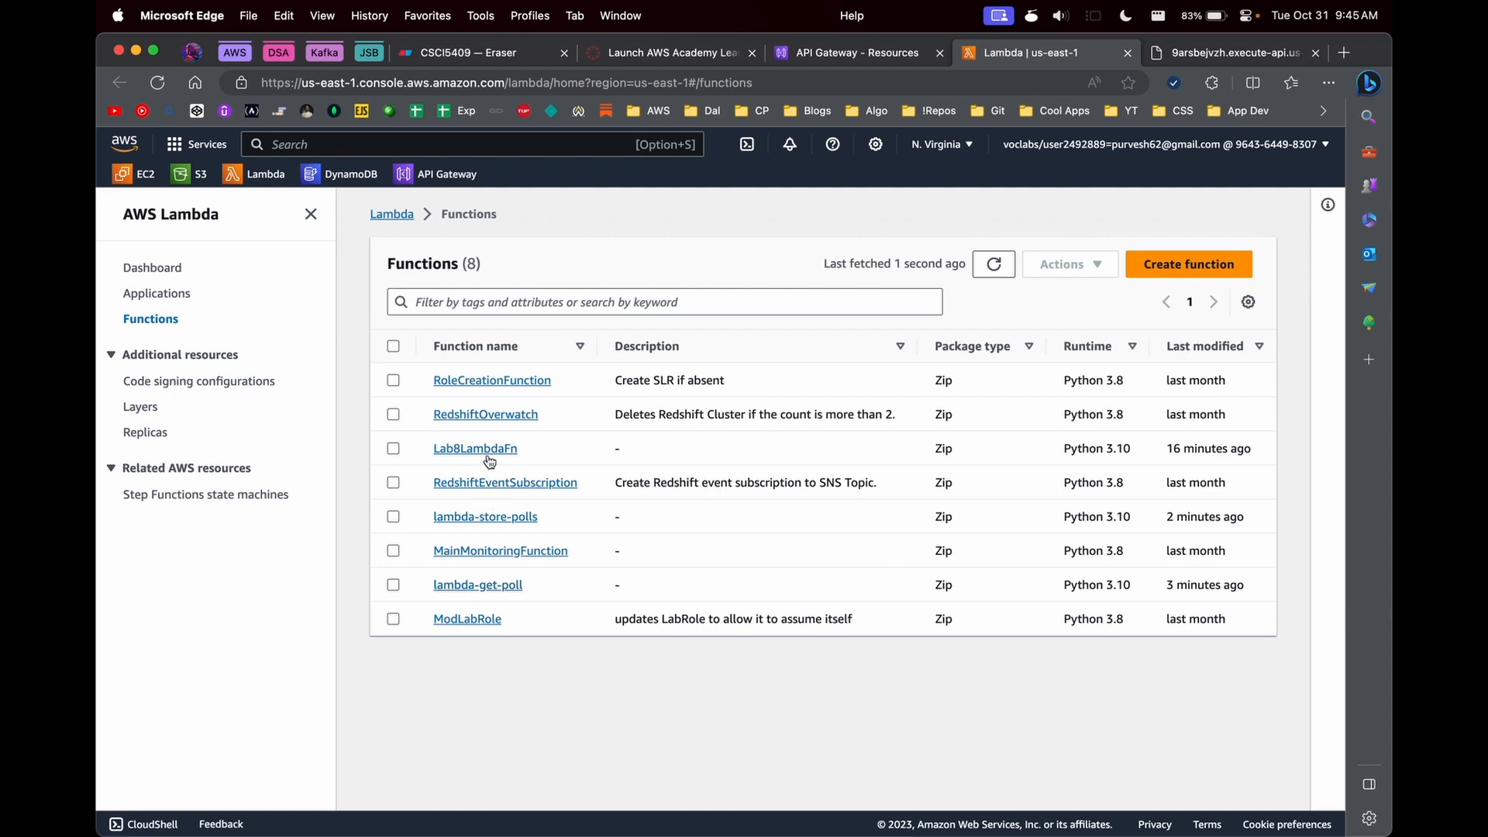
{"action": "left_click", "coordinate": [472, 518]}
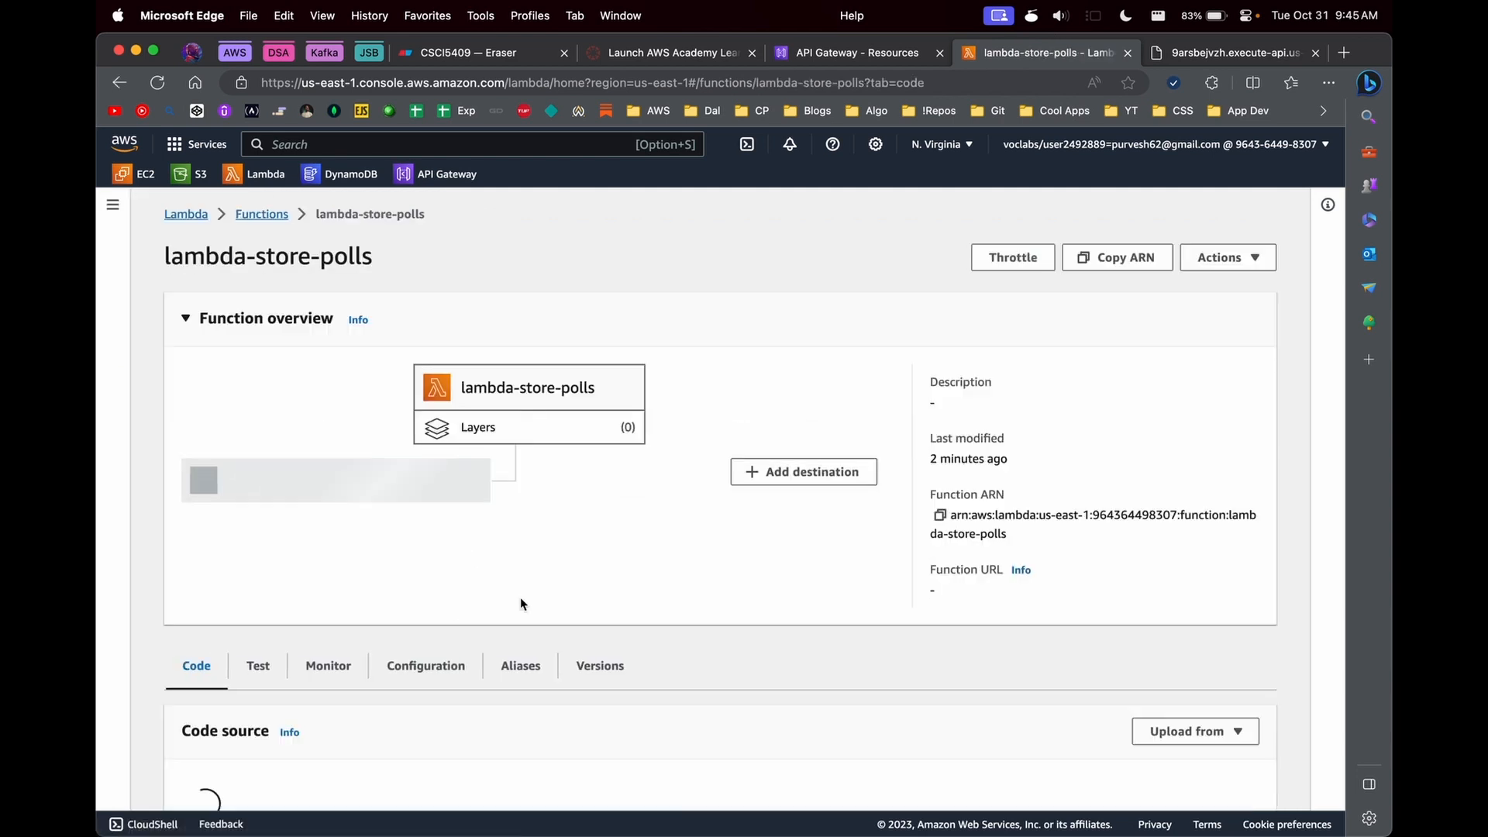
{"action": "scroll", "coordinate": [519, 597], "scroll_direction": "down", "scroll_amount": 5}
{"action": "scroll", "coordinate": [520, 597], "scroll_direction": "down", "scroll_amount": 5}
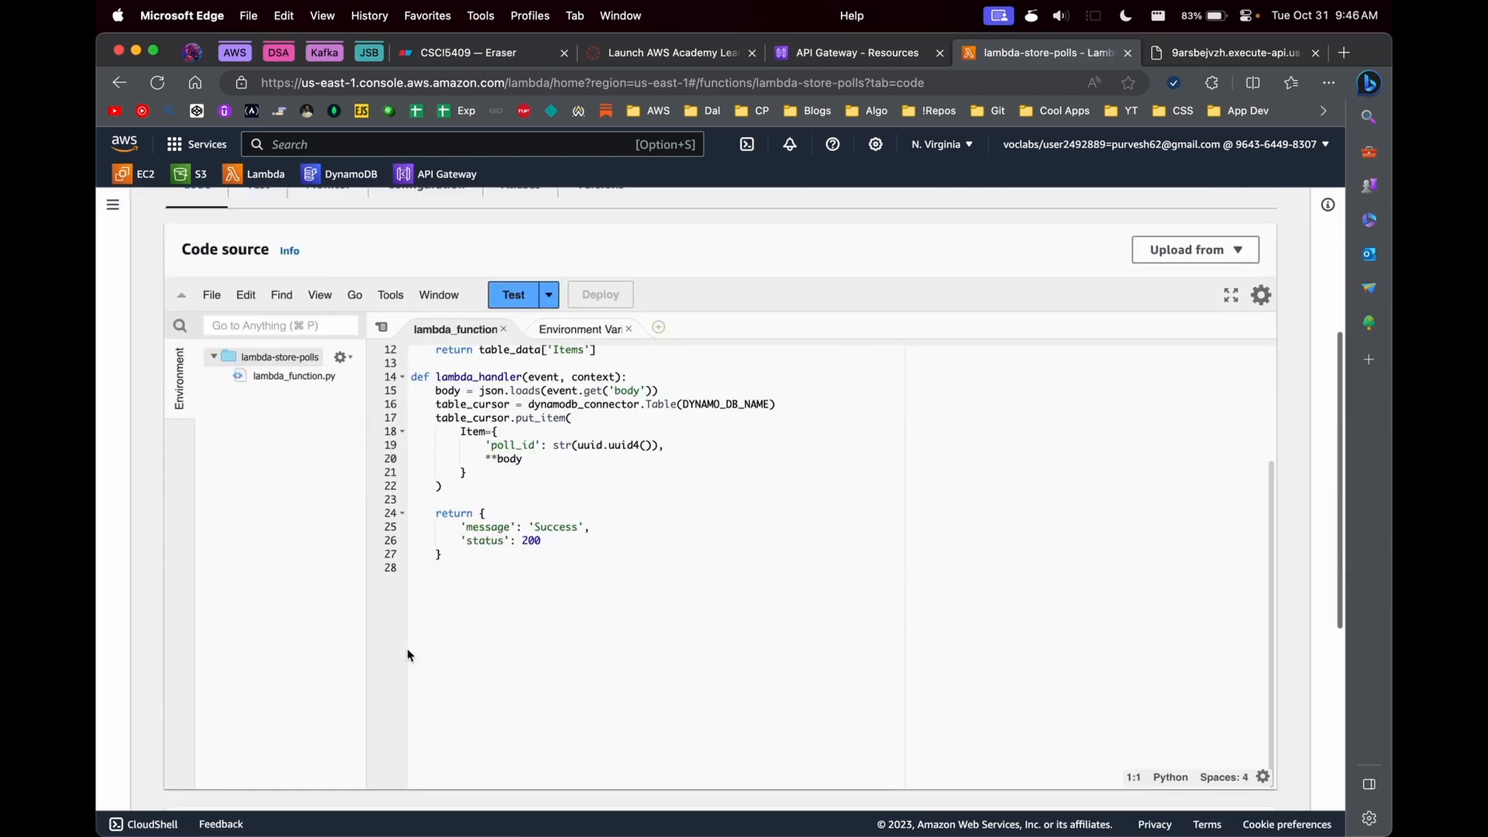
{"action": "scroll", "coordinate": [596, 597], "scroll_direction": "up", "scroll_amount": 1}
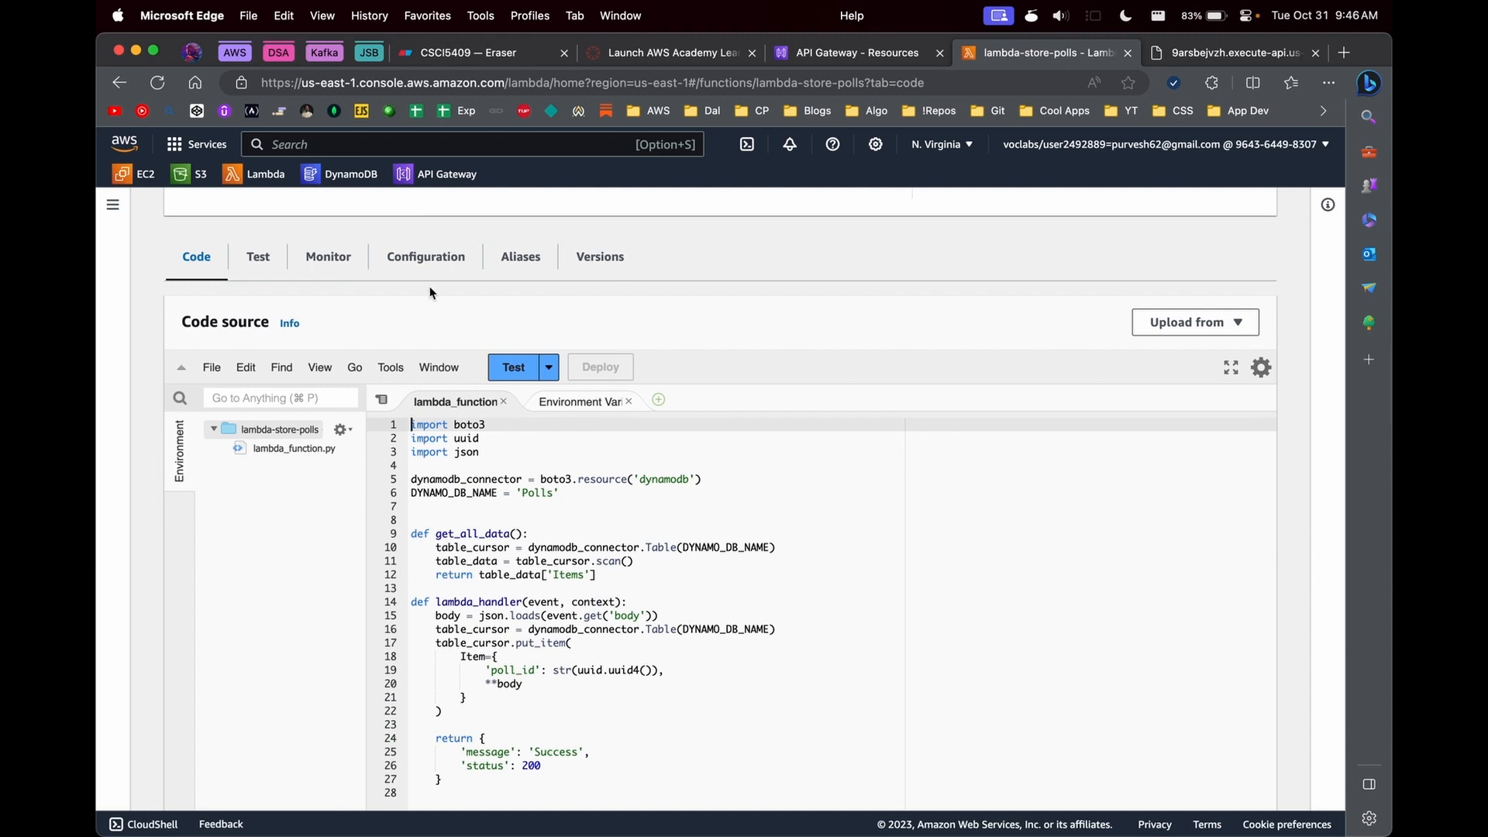
- Check the latest CloudWatch log stream for lambda-store-polls, and go to the CloudWatch overview
{"action": "left_click", "coordinate": [328, 257]}
{"action": "left_click", "coordinate": [619, 721]}
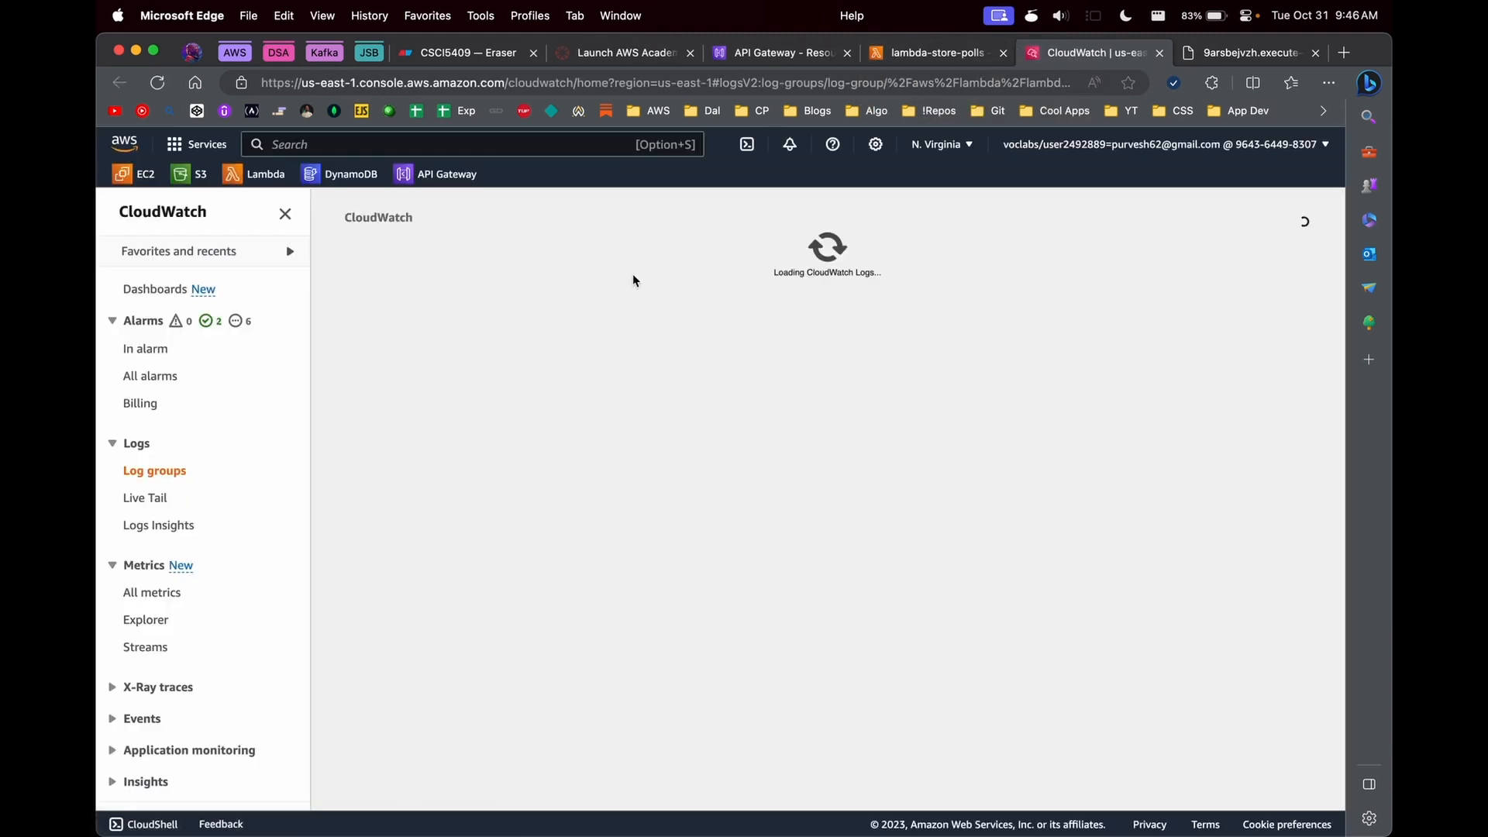
{"action": "left_click", "coordinate": [554, 737]}
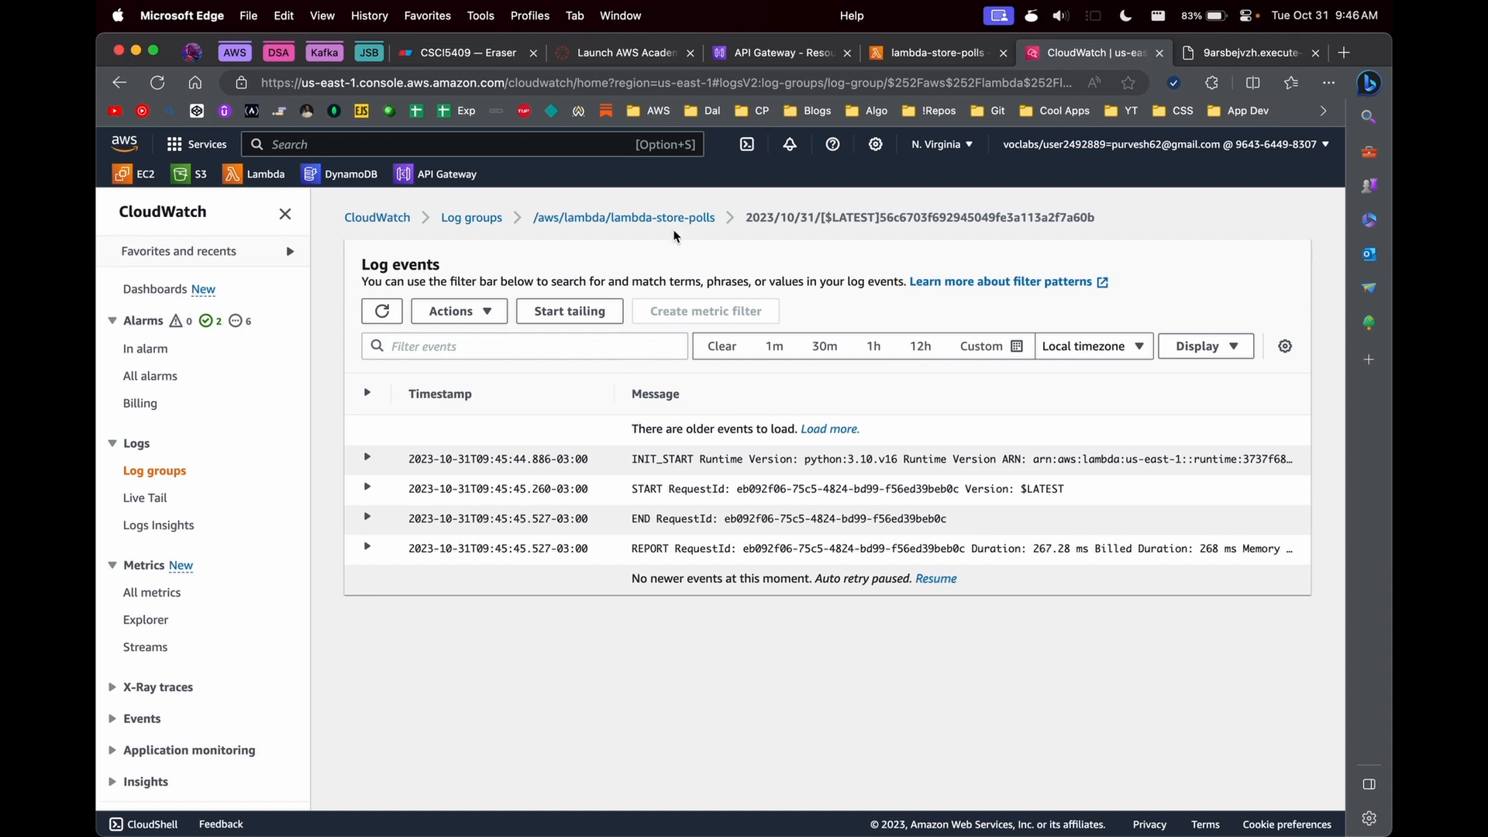
{"action": "left_click", "coordinate": [623, 217]}
{"action": "left_click", "coordinate": [376, 217]}
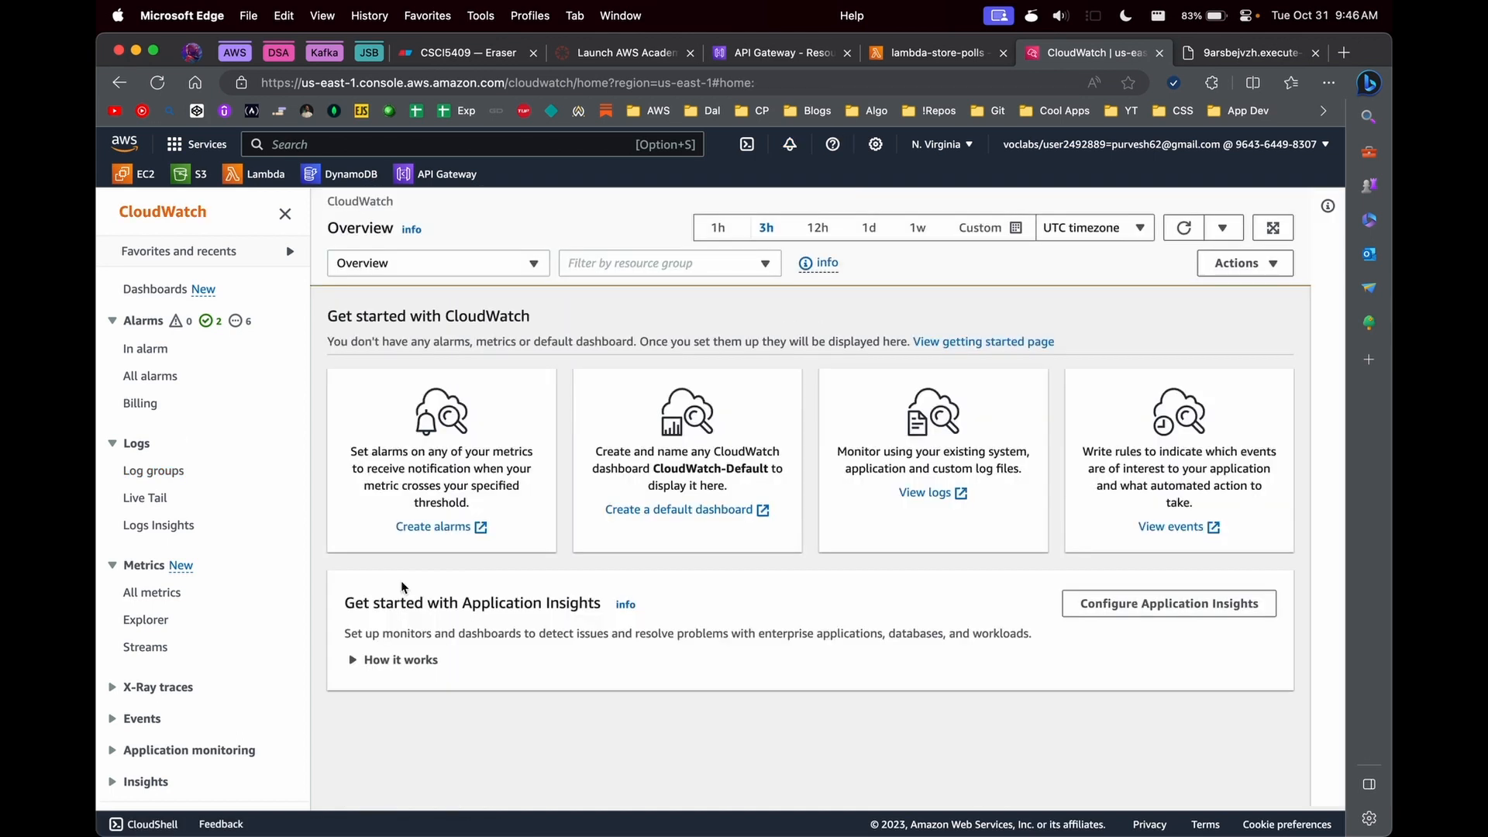
- Return to the lambda-store-polls function and view its source code again
{"action": "left_click", "coordinate": [926, 53]}
{"action": "scroll", "coordinate": [483, 597], "scroll_direction": "down", "scroll_amount": 2}
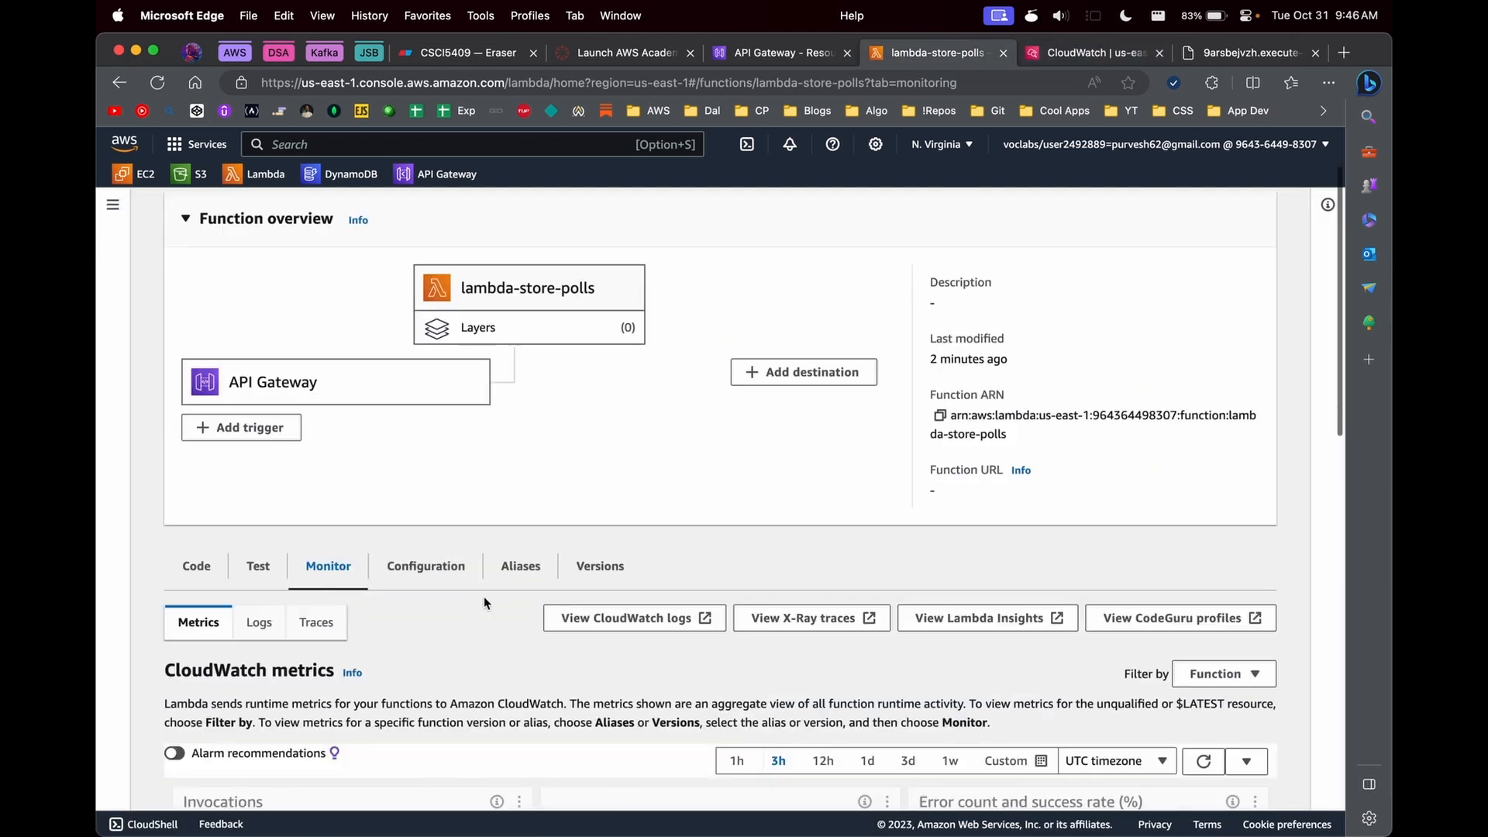
{"action": "left_click", "coordinate": [203, 568]}
{"action": "scroll", "coordinate": [455, 679], "scroll_direction": "down", "scroll_amount": 1}
{"action": "scroll", "coordinate": [456, 678], "scroll_direction": "down", "scroll_amount": 8}
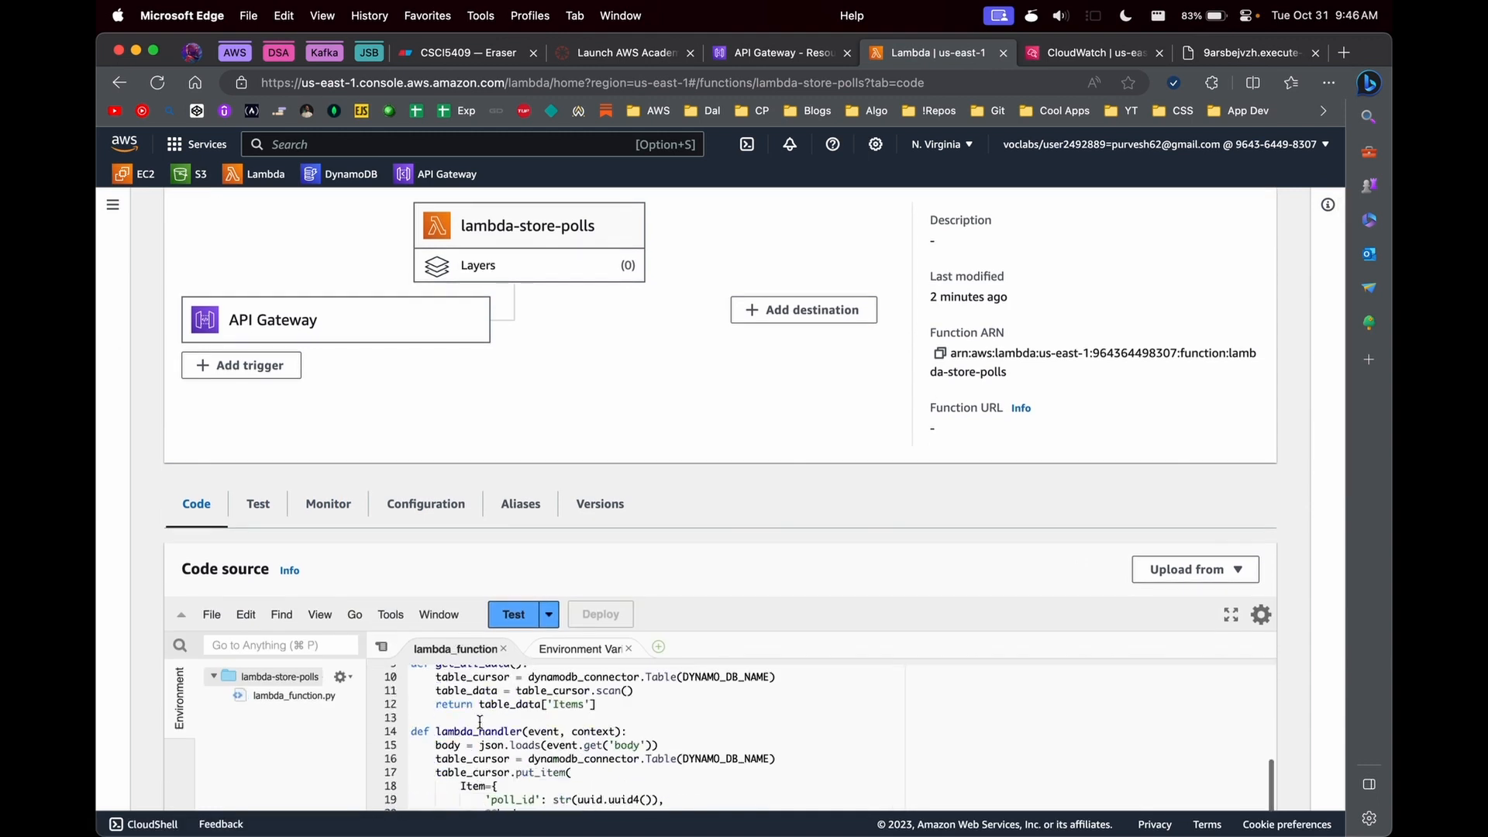
{"action": "scroll", "coordinate": [473, 465], "scroll_direction": "up", "scroll_amount": 1}
- Create and save a test event named test for lambda-store-polls
{"action": "left_click", "coordinate": [558, 512]}
{"action": "left_click", "coordinate": [647, 417]}
{"action": "left_click", "coordinate": [554, 539]}
{"action": "left_click", "coordinate": [527, 310]}
{"action": "left_click", "coordinate": [481, 415]}
{"action": "type", "text": "te"}
{"action": "left_click", "coordinate": [1023, 813]}
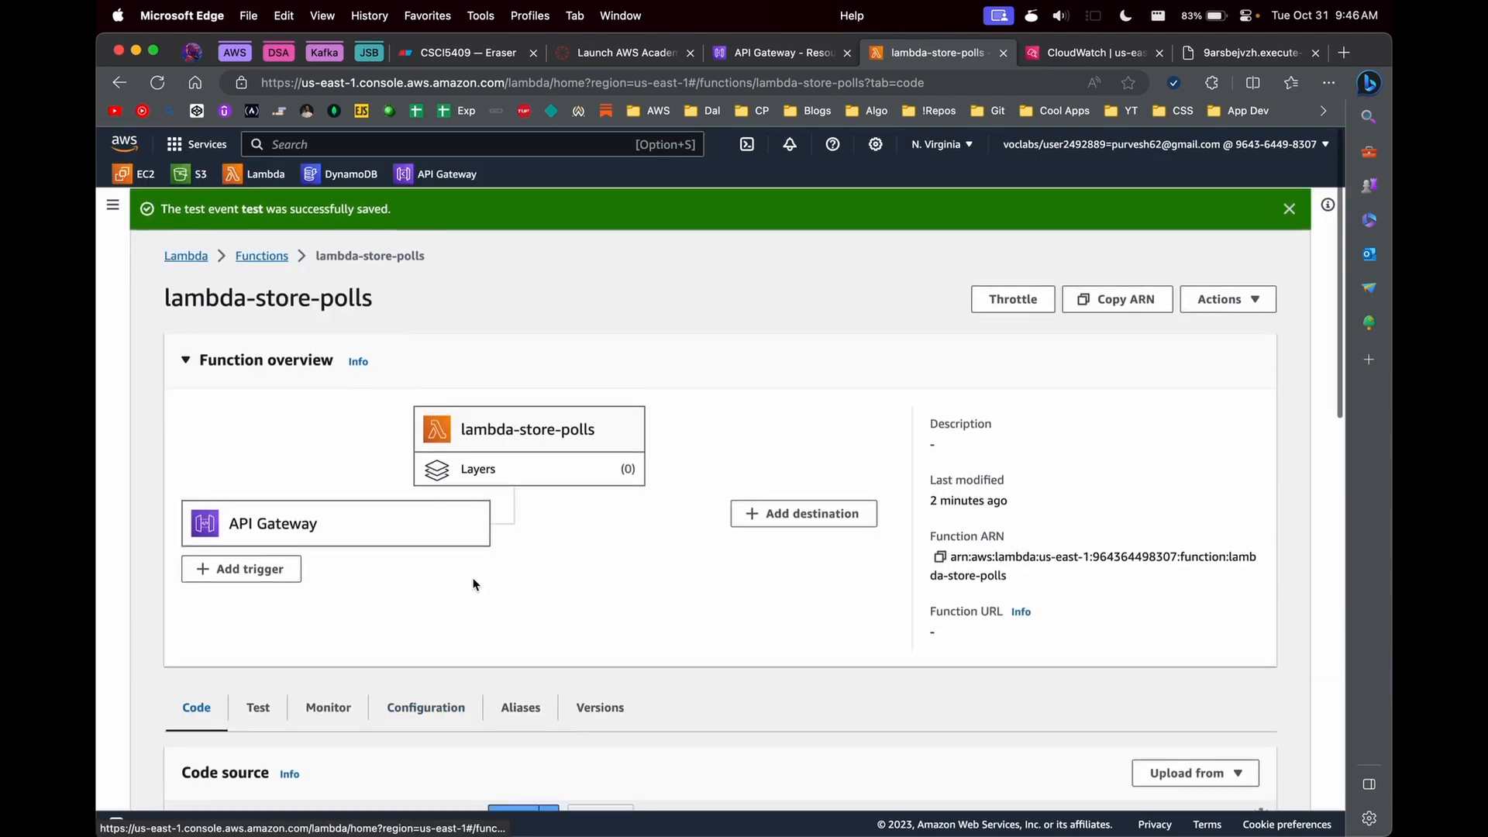
- Review the lambda_handler code of lambda-store-polls and go back to the functions list
{"action": "scroll", "coordinate": [475, 585], "scroll_direction": "down", "scroll_amount": 10}
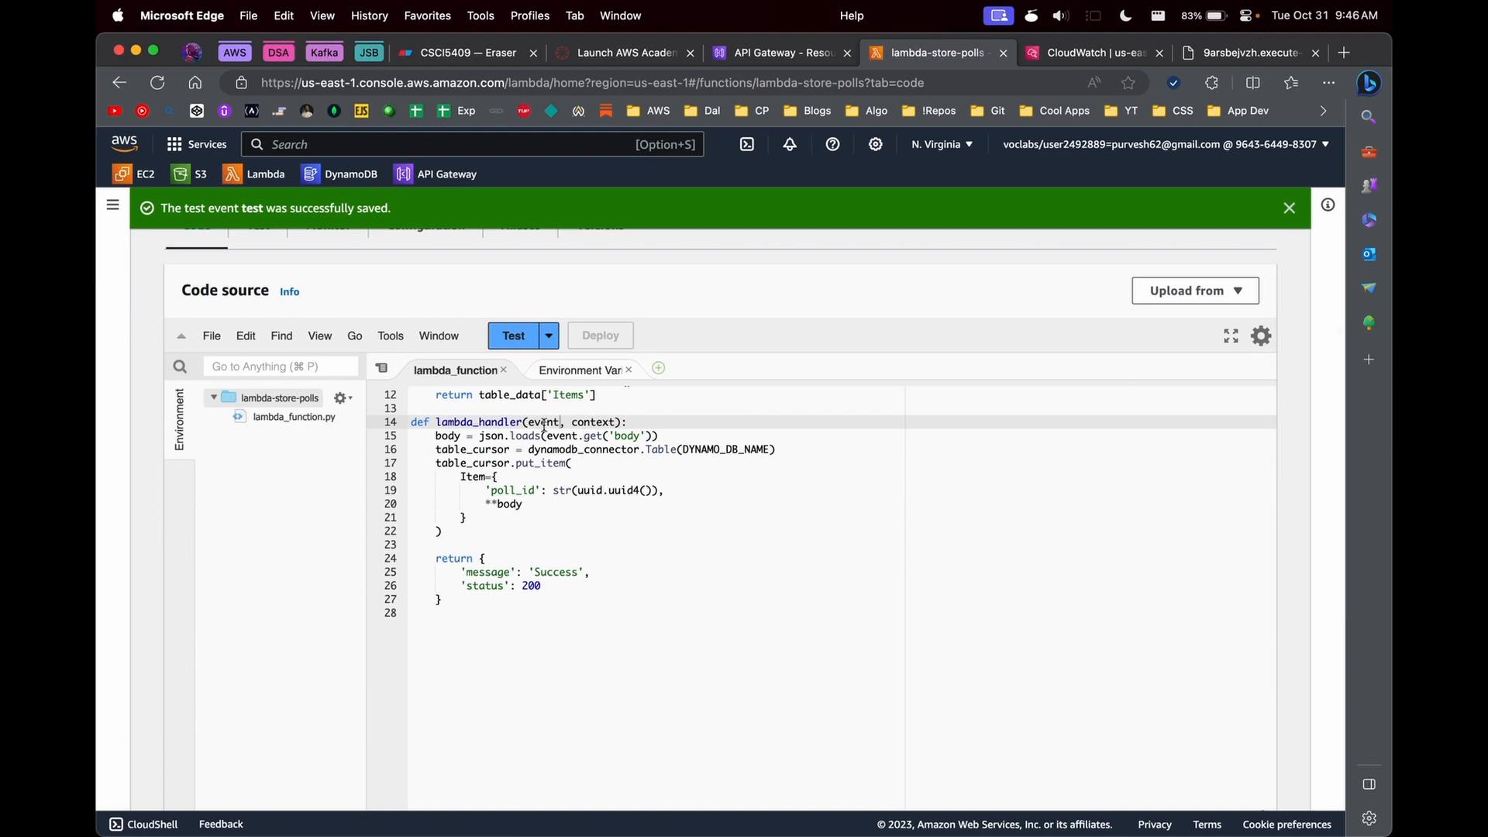
{"action": "scroll", "coordinate": [513, 310], "scroll_direction": "up", "scroll_amount": 7}
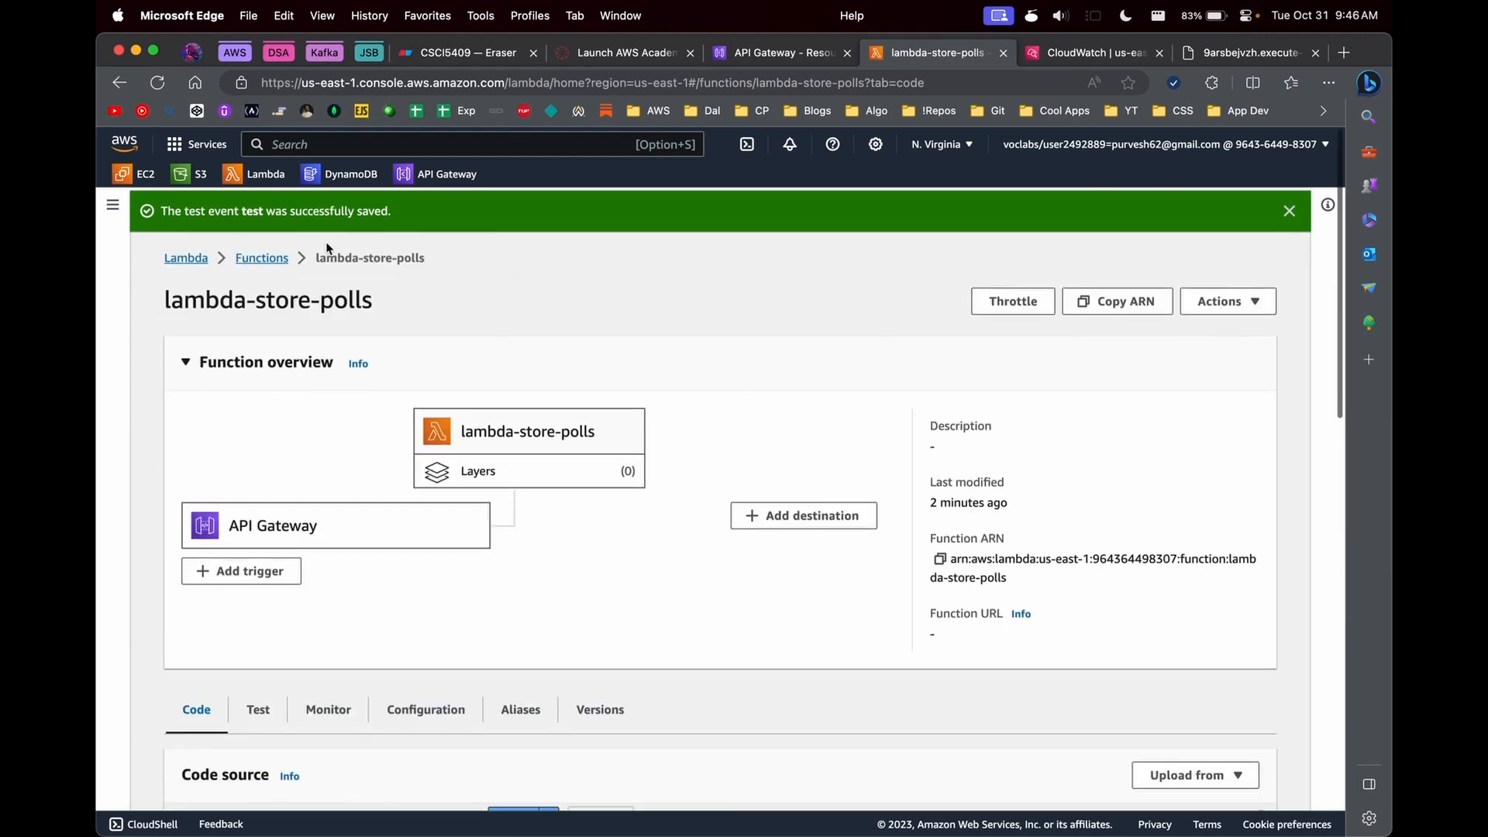
{"action": "left_click", "coordinate": [266, 256]}
- From the API Gateway page, open DynamoDB and explore the items of the Polls table
{"action": "left_click", "coordinate": [751, 53]}
{"action": "left_click", "coordinate": [375, 167]}
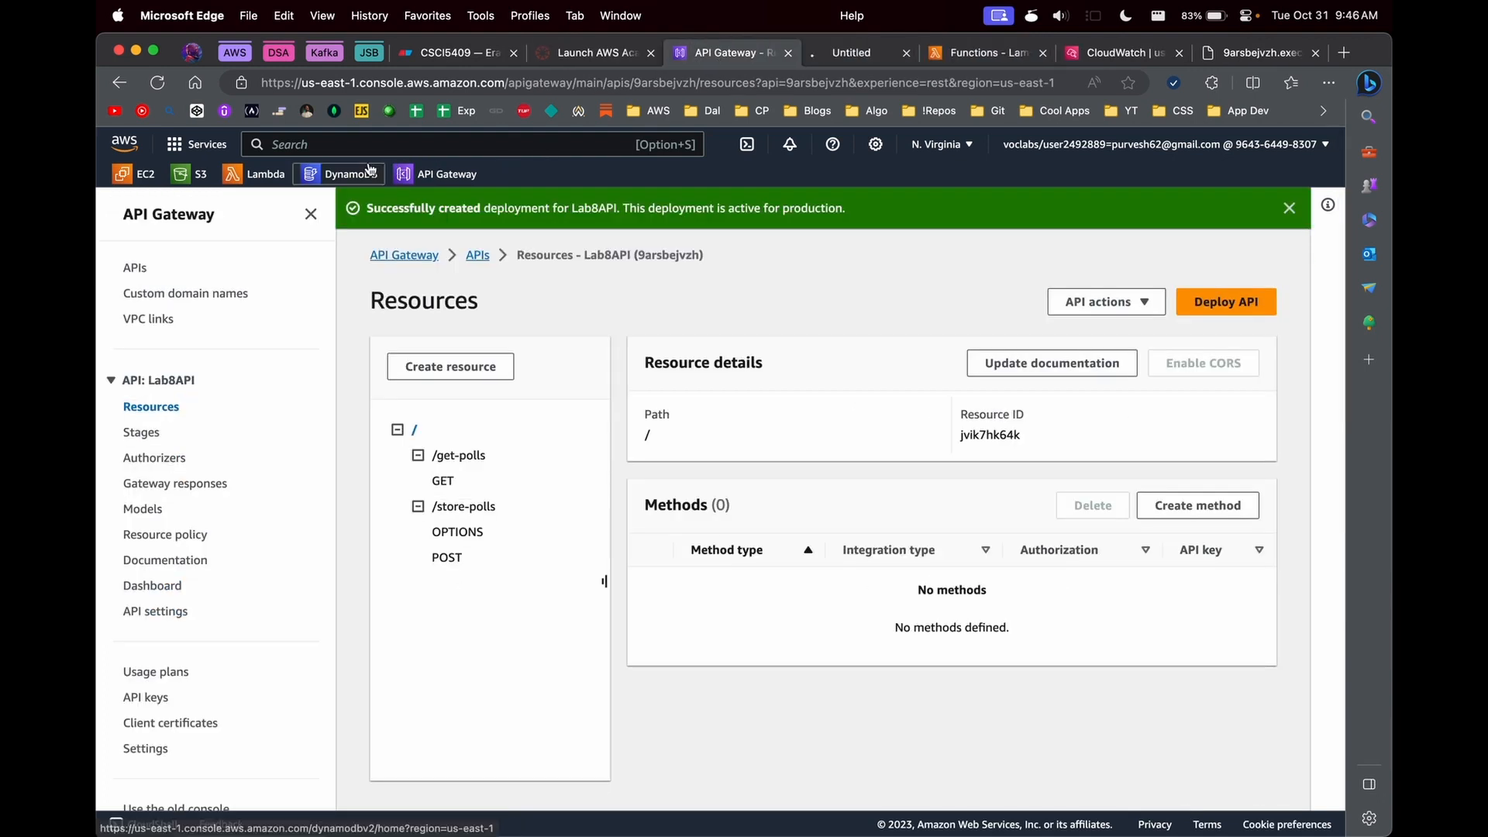
{"action": "left_click", "coordinate": [140, 293]}
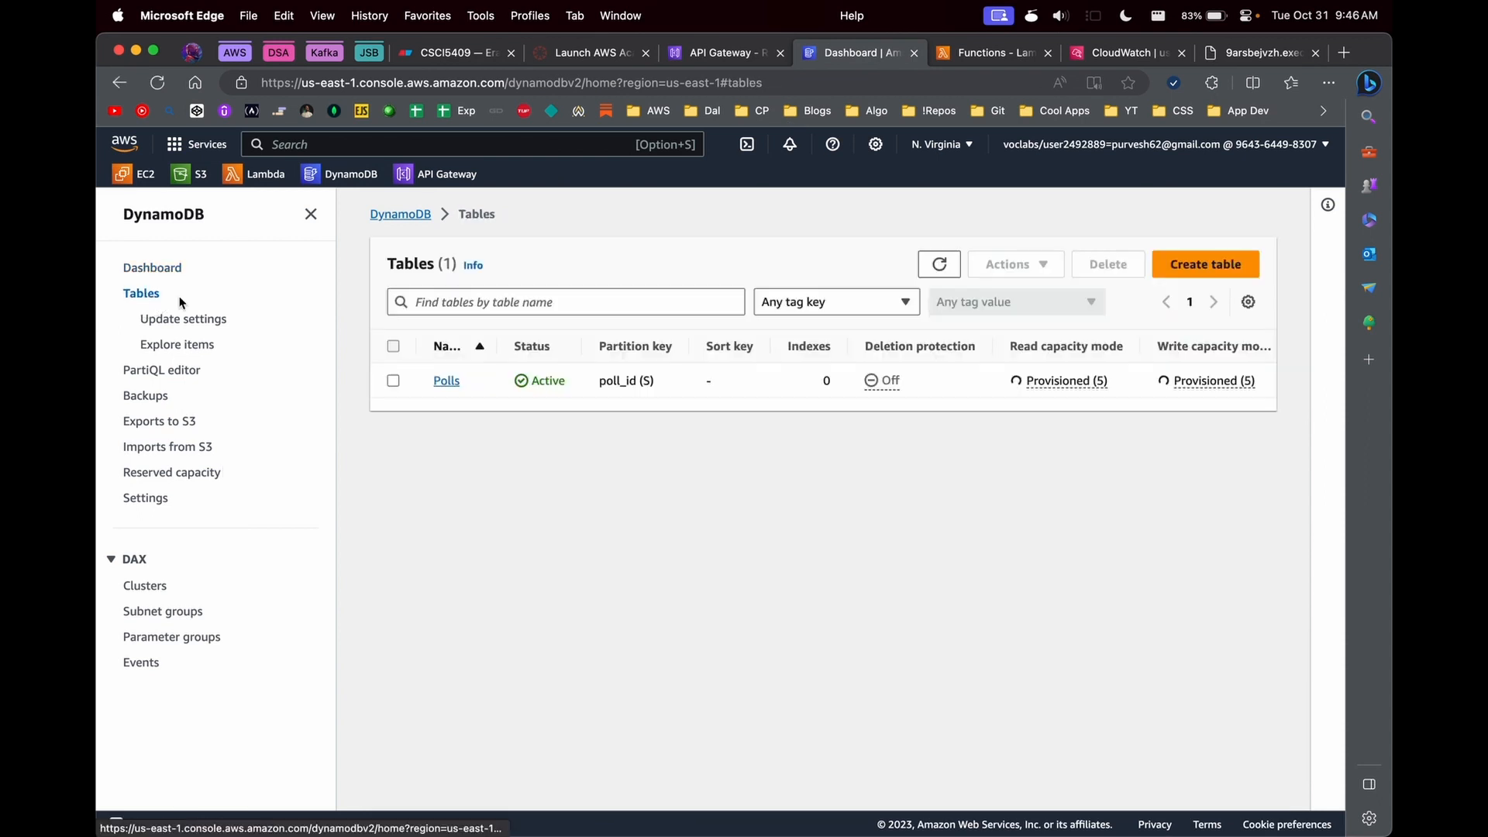
{"action": "left_click", "coordinate": [446, 388]}
{"action": "left_click", "coordinate": [1174, 268]}
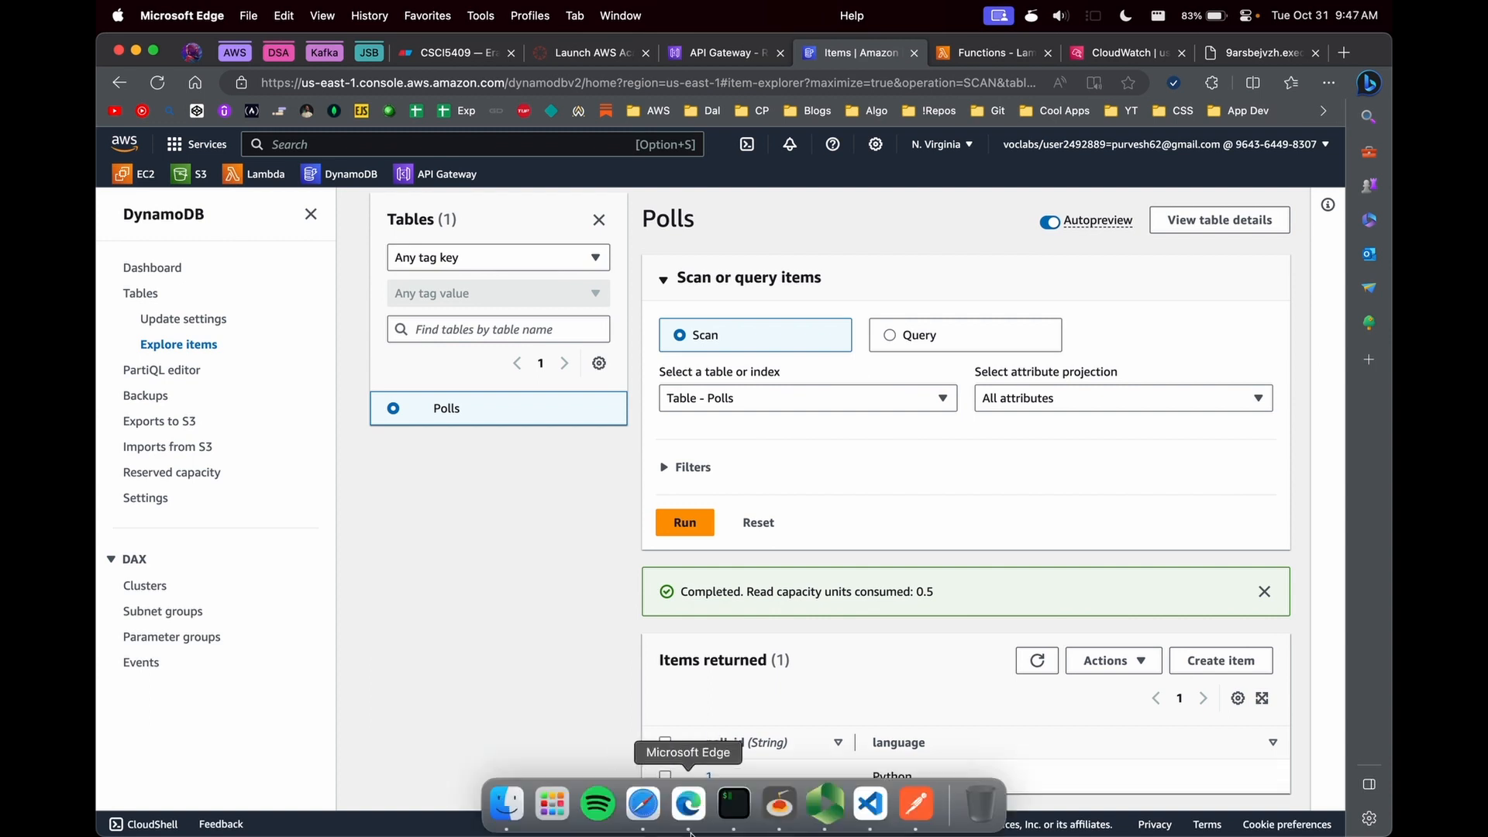
- Switch to Postman, change the request body to poll_id "2" and language "Java", and send it
{"action": "left_click", "coordinate": [930, 800]}
{"action": "double_click", "coordinate": [589, 300]}
{"action": "type", "text": "Ja"}
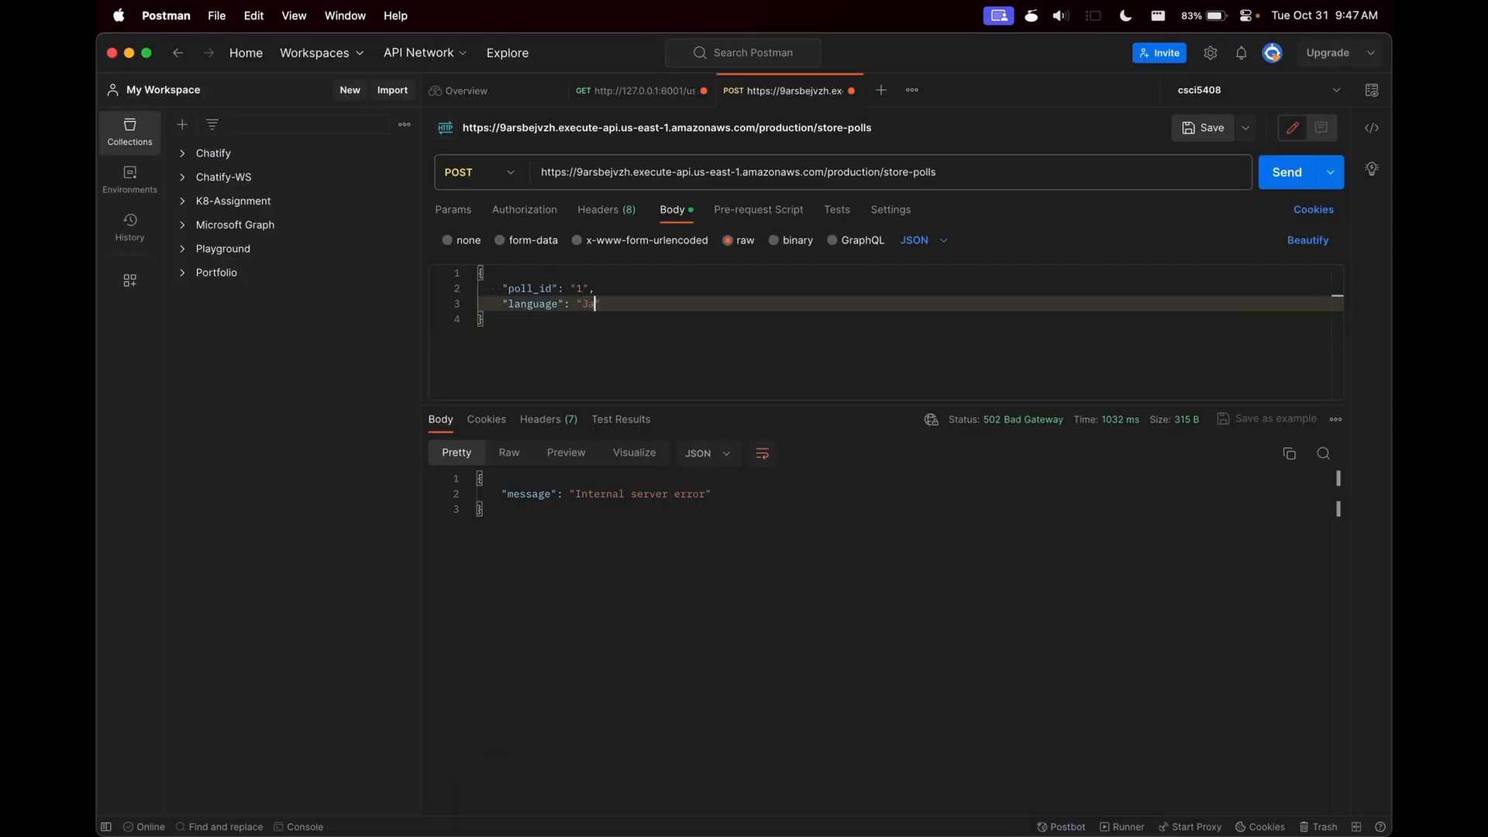
{"action": "double_click", "coordinate": [577, 287]}
{"action": "left_click", "coordinate": [635, 308]}
{"action": "left_click", "coordinate": [1288, 172]}
- Switch back to the browser and refresh the Polls table's items to check the stored entries
{"action": "key", "text": "super+Tab"}
{"action": "left_click", "coordinate": [1037, 660]}
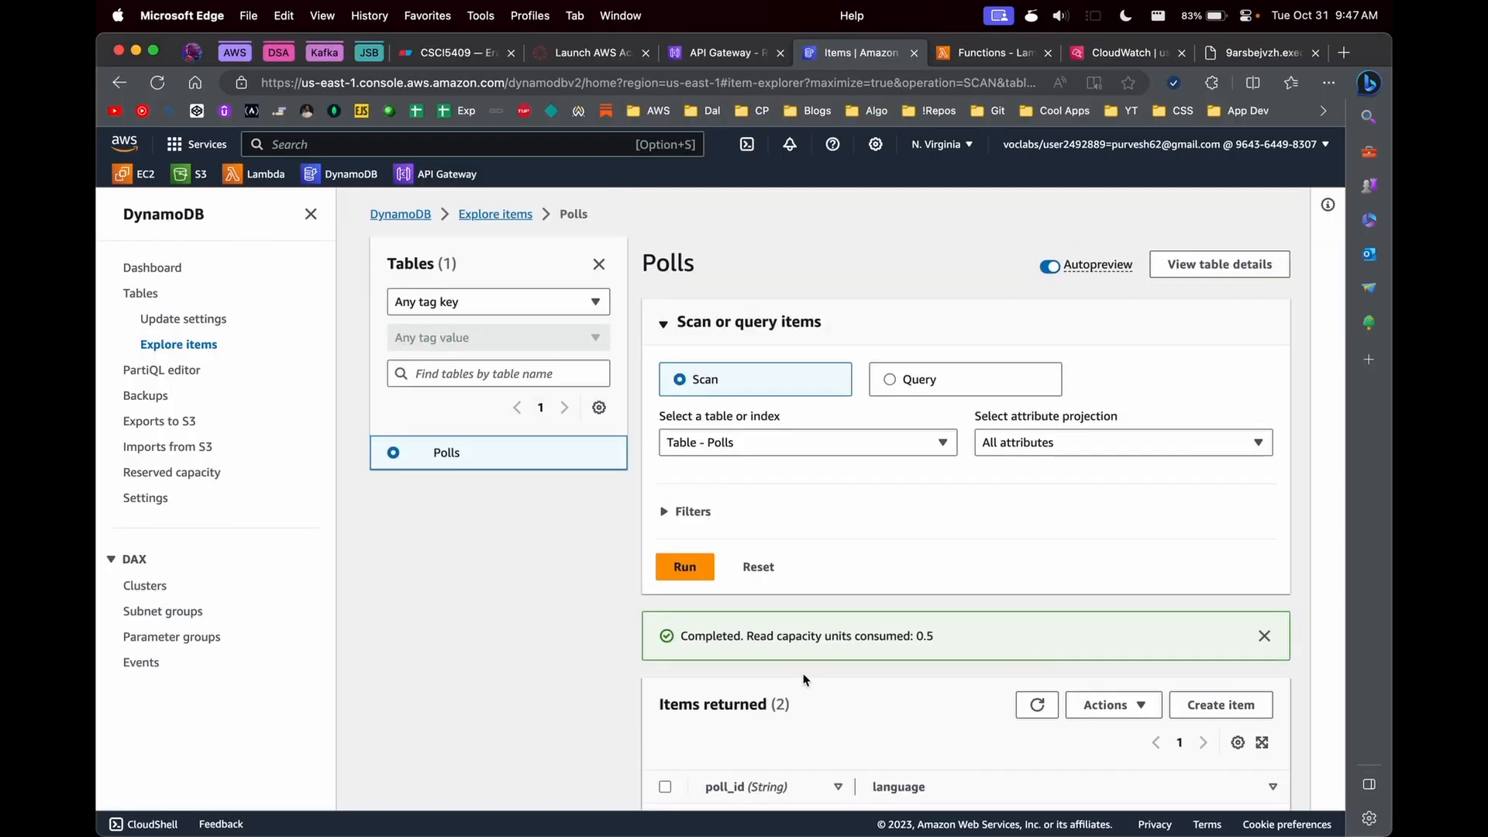
{"action": "scroll", "coordinate": [930, 757], "scroll_direction": "down", "scroll_amount": 1}
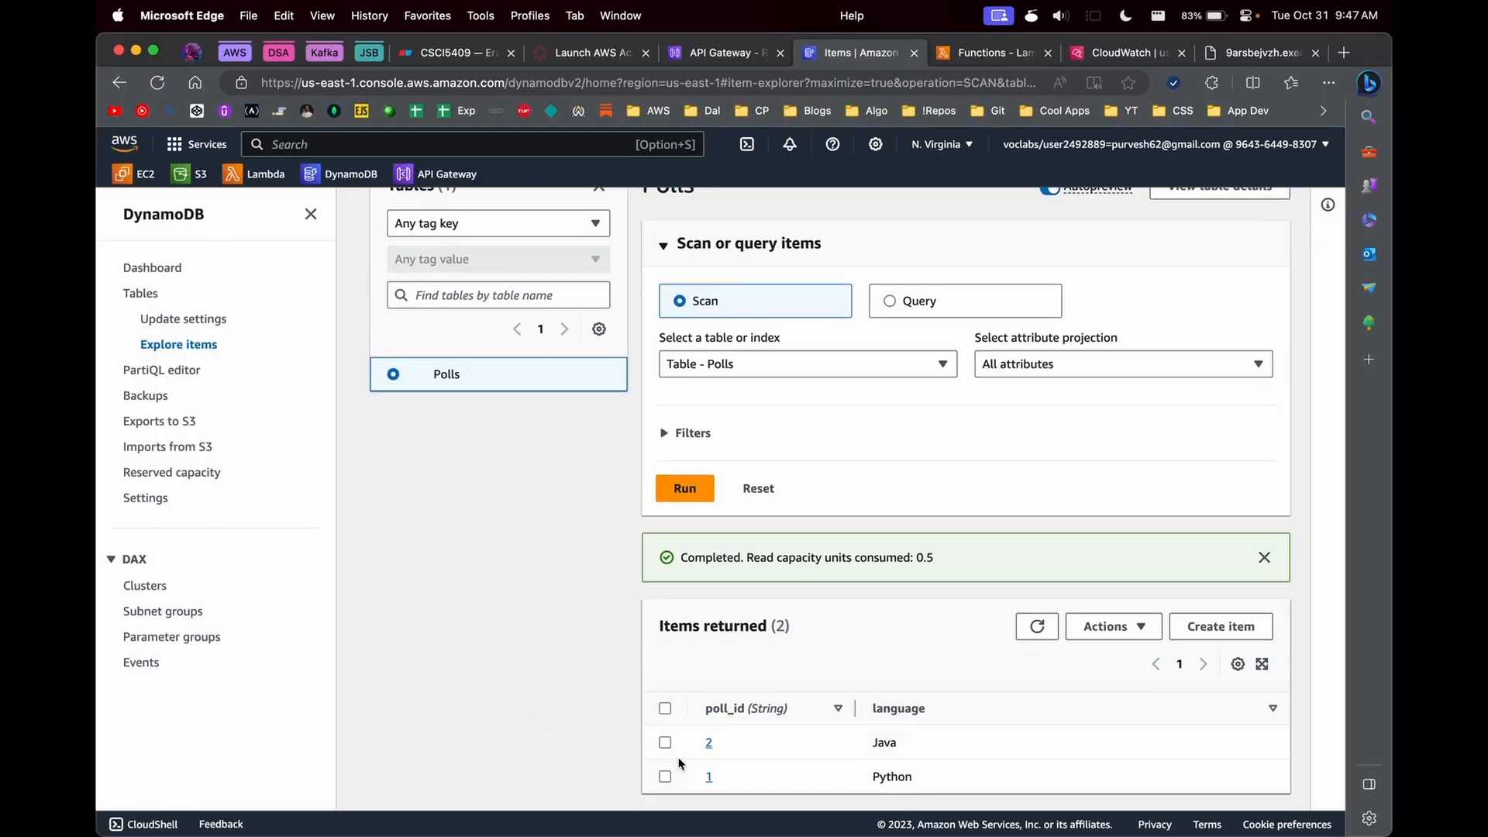
- Reopen lambda-store-polls and compare its return block with the response shown in Postman
{"action": "left_click", "coordinate": [987, 52]}
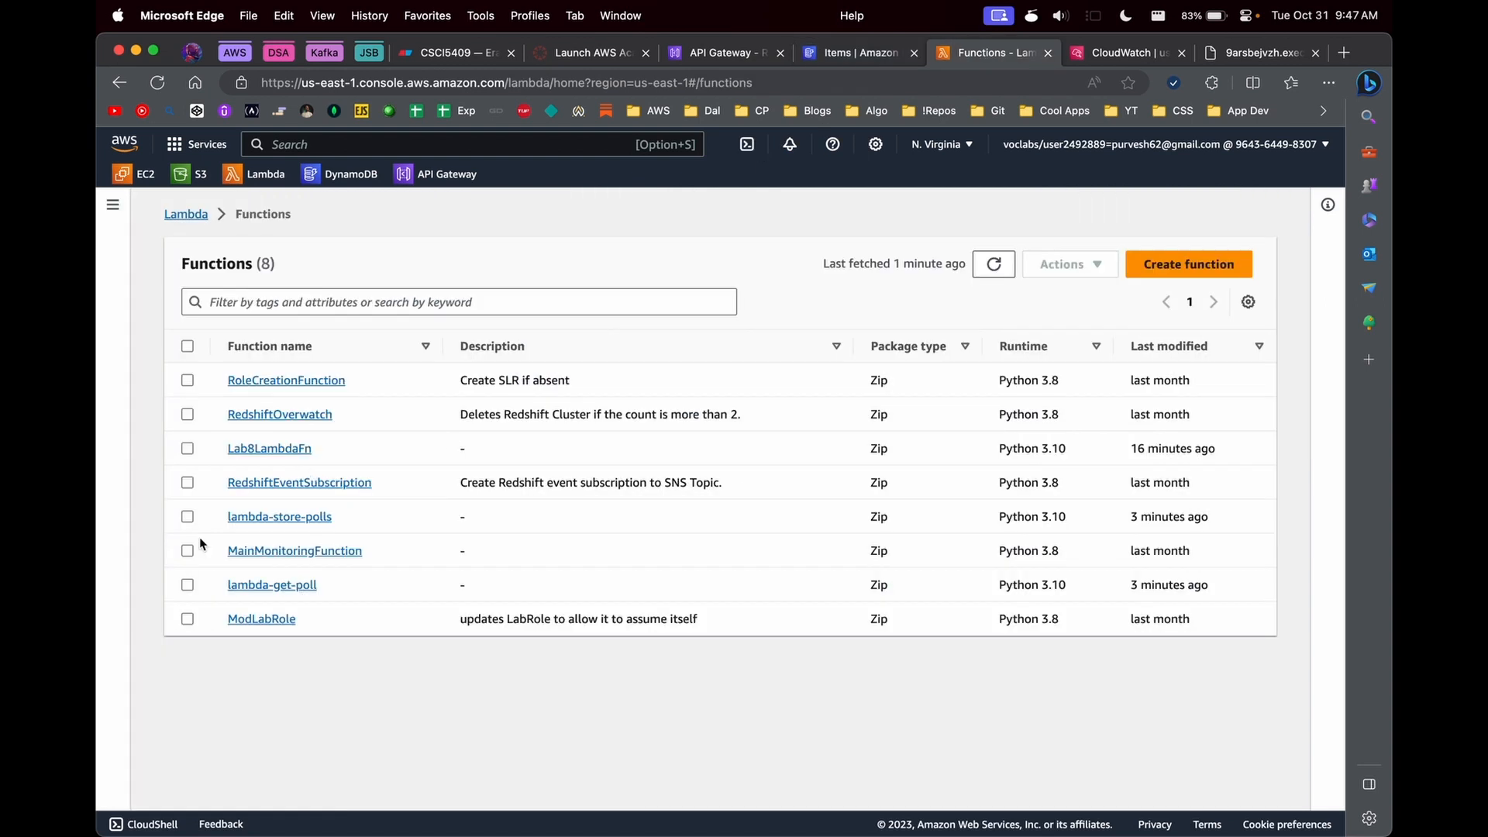
{"action": "left_click", "coordinate": [268, 524]}
{"action": "scroll", "coordinate": [434, 555], "scroll_direction": "down", "scroll_amount": 10}
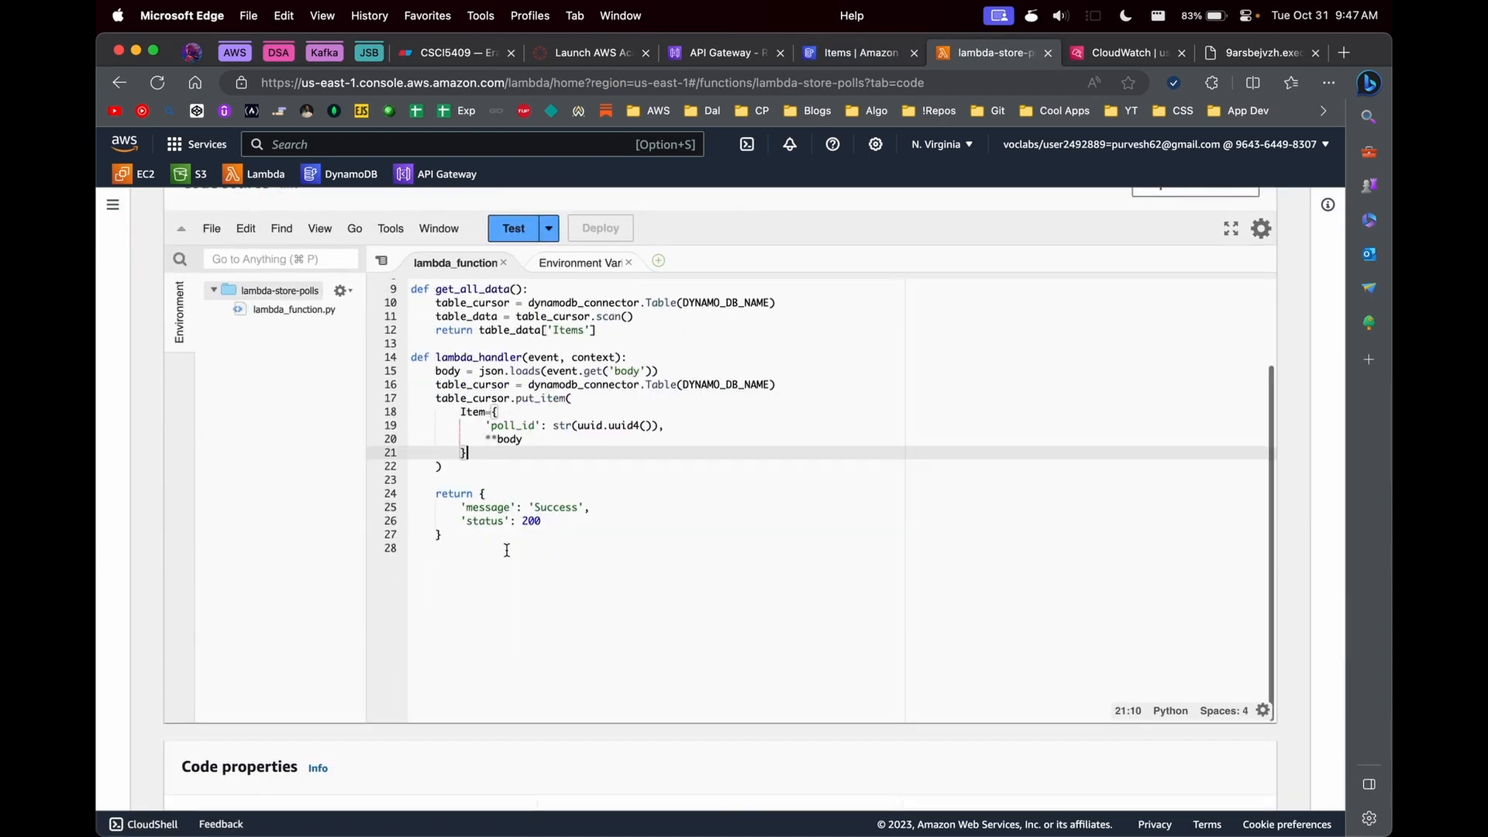
{"action": "left_click_drag", "start_coordinate": [474, 494], "coordinate": [478, 543]}
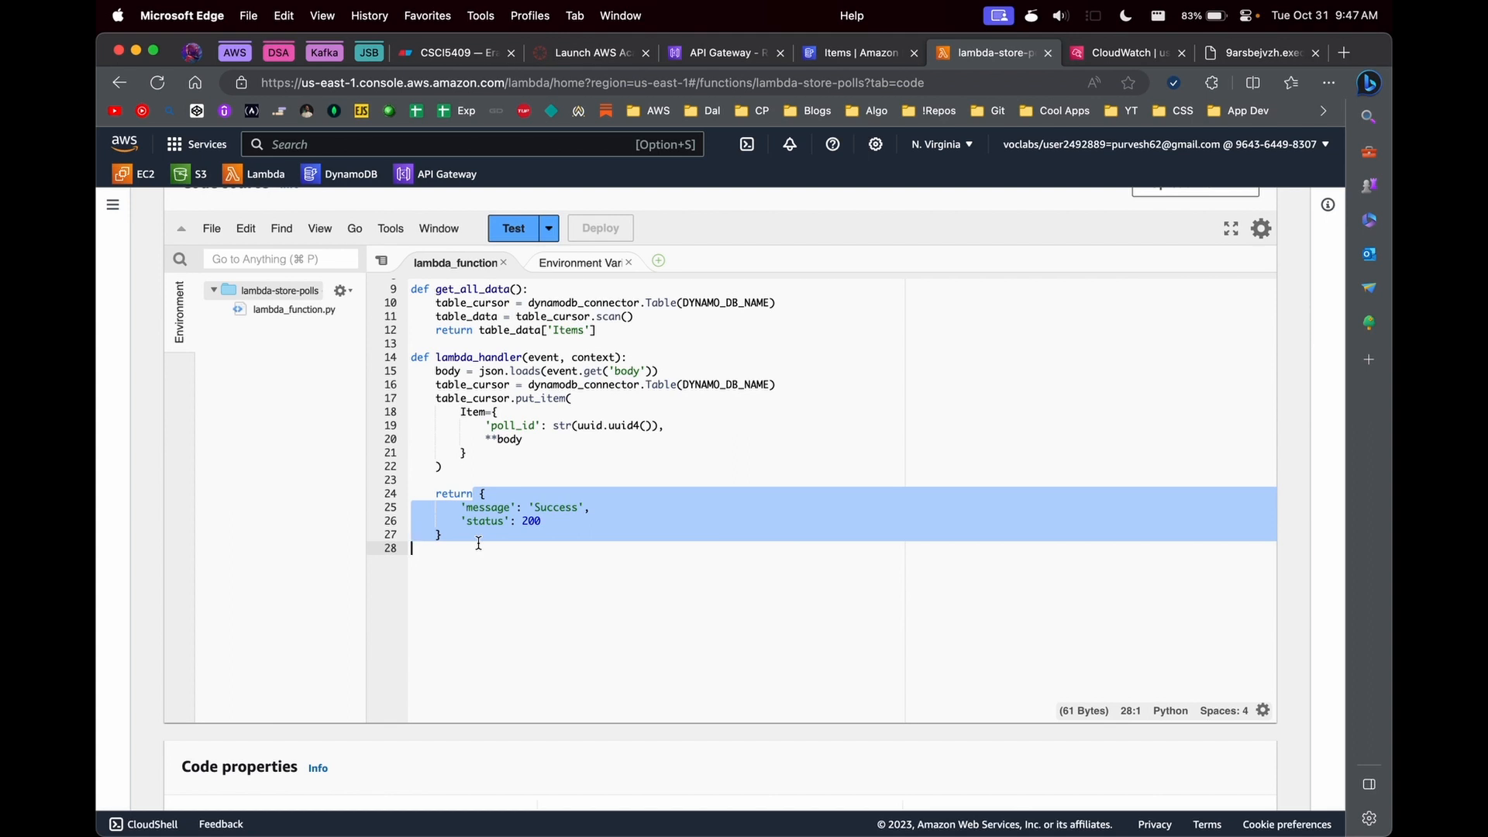
{"action": "key", "text": "super+Tab"}
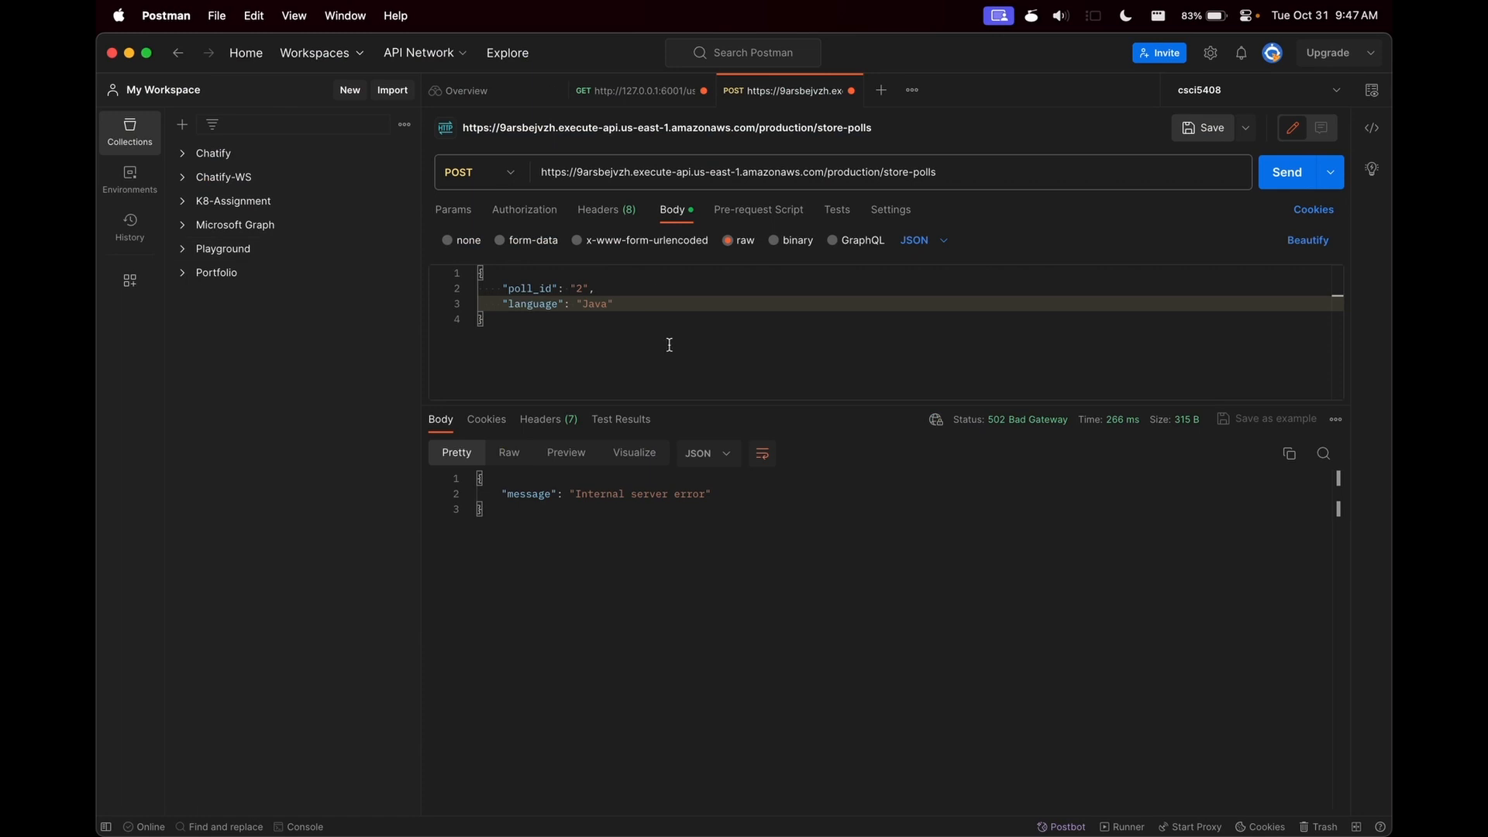
{"action": "key", "text": "super+Tab"}
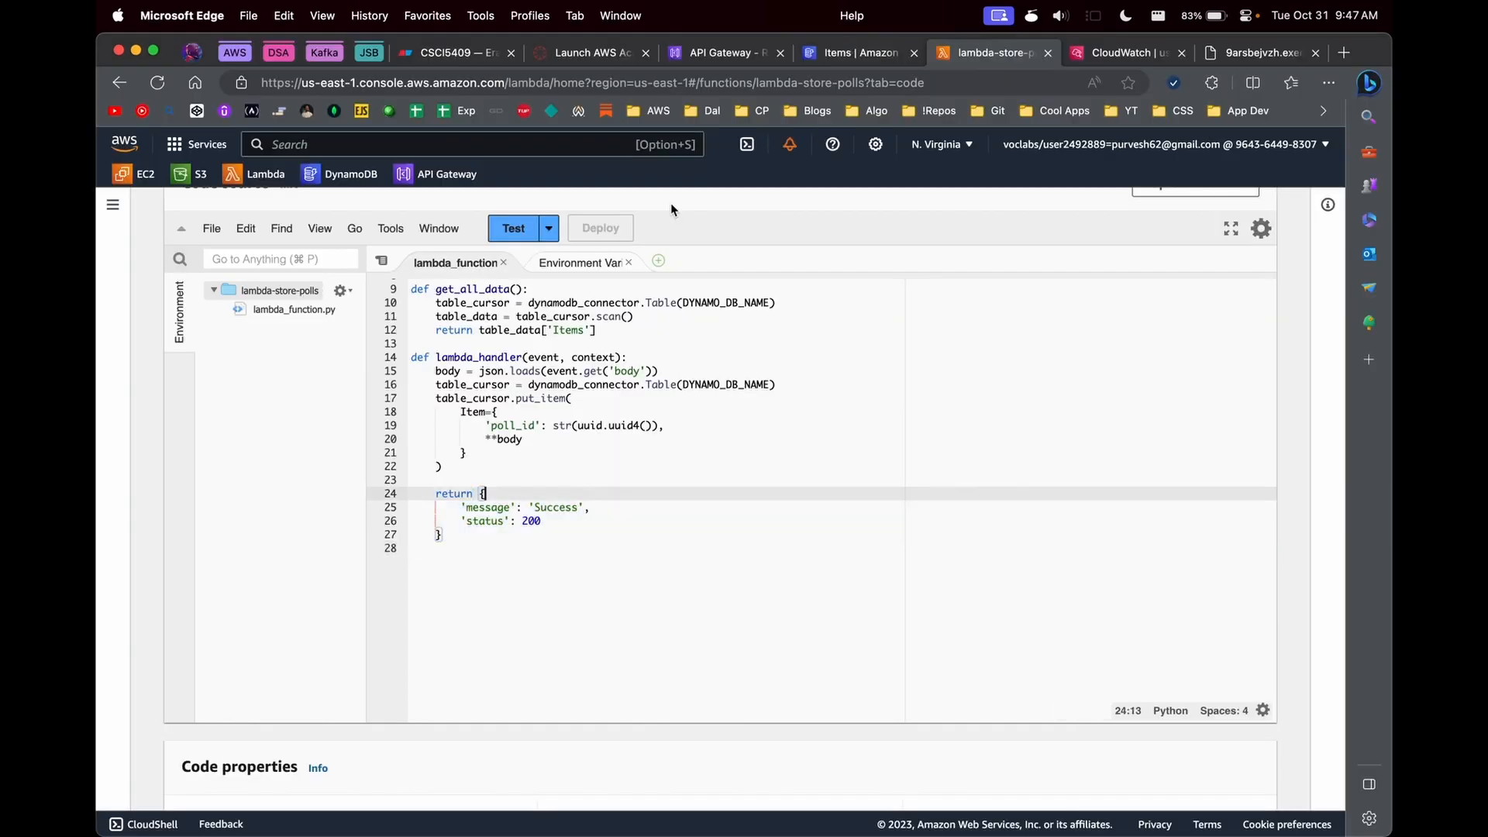
{"action": "scroll", "coordinate": [671, 209], "scroll_direction": "up", "scroll_amount": 10}
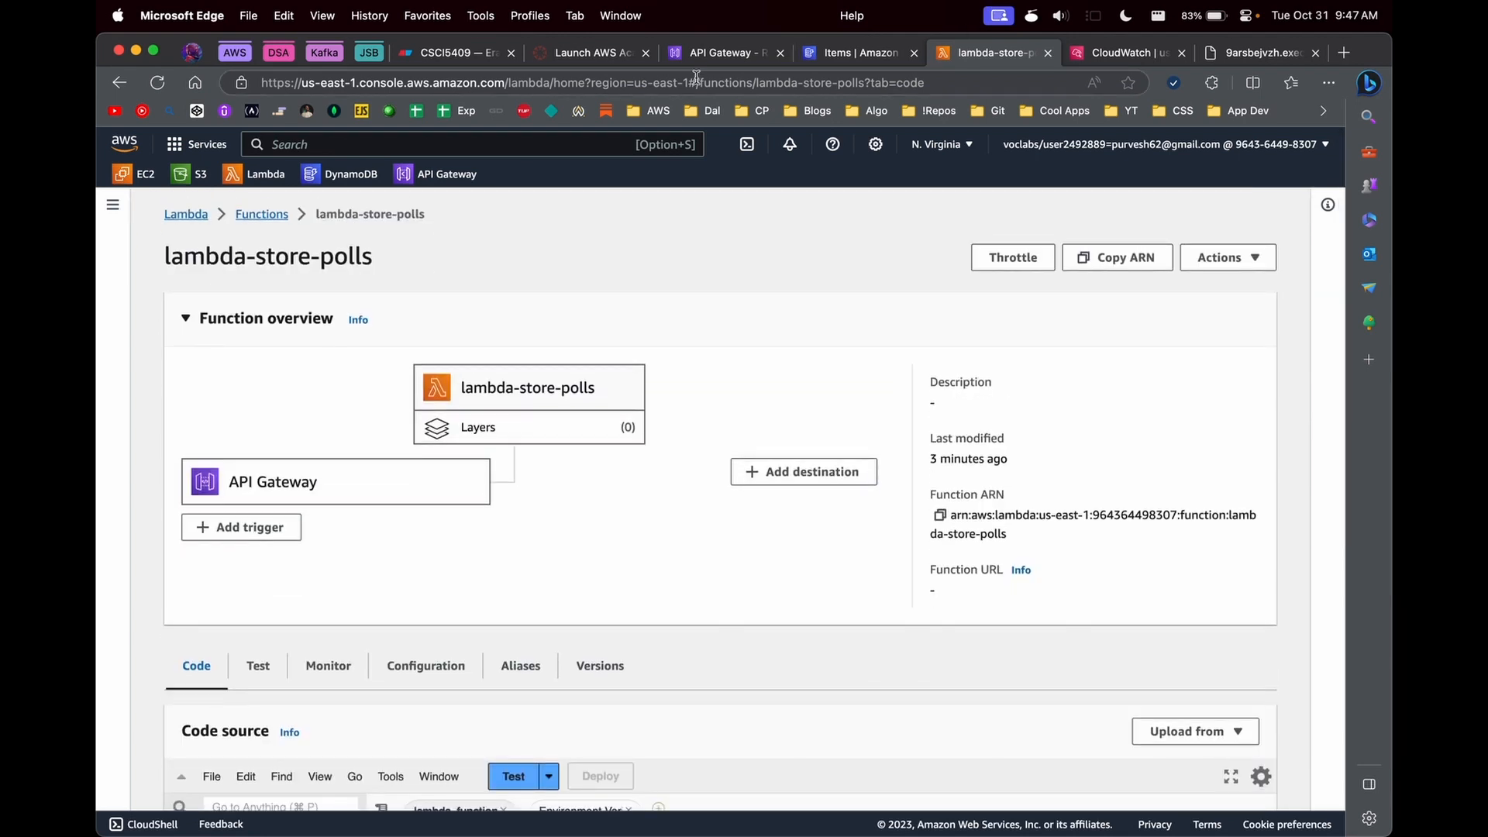
- Inspect the integration request settings of the GET method under /get-polls in Lab8API
{"action": "left_click", "coordinate": [702, 52]}
{"action": "left_click", "coordinate": [452, 482]}
{"action": "scroll", "coordinate": [884, 515], "scroll_direction": "down", "scroll_amount": 5}
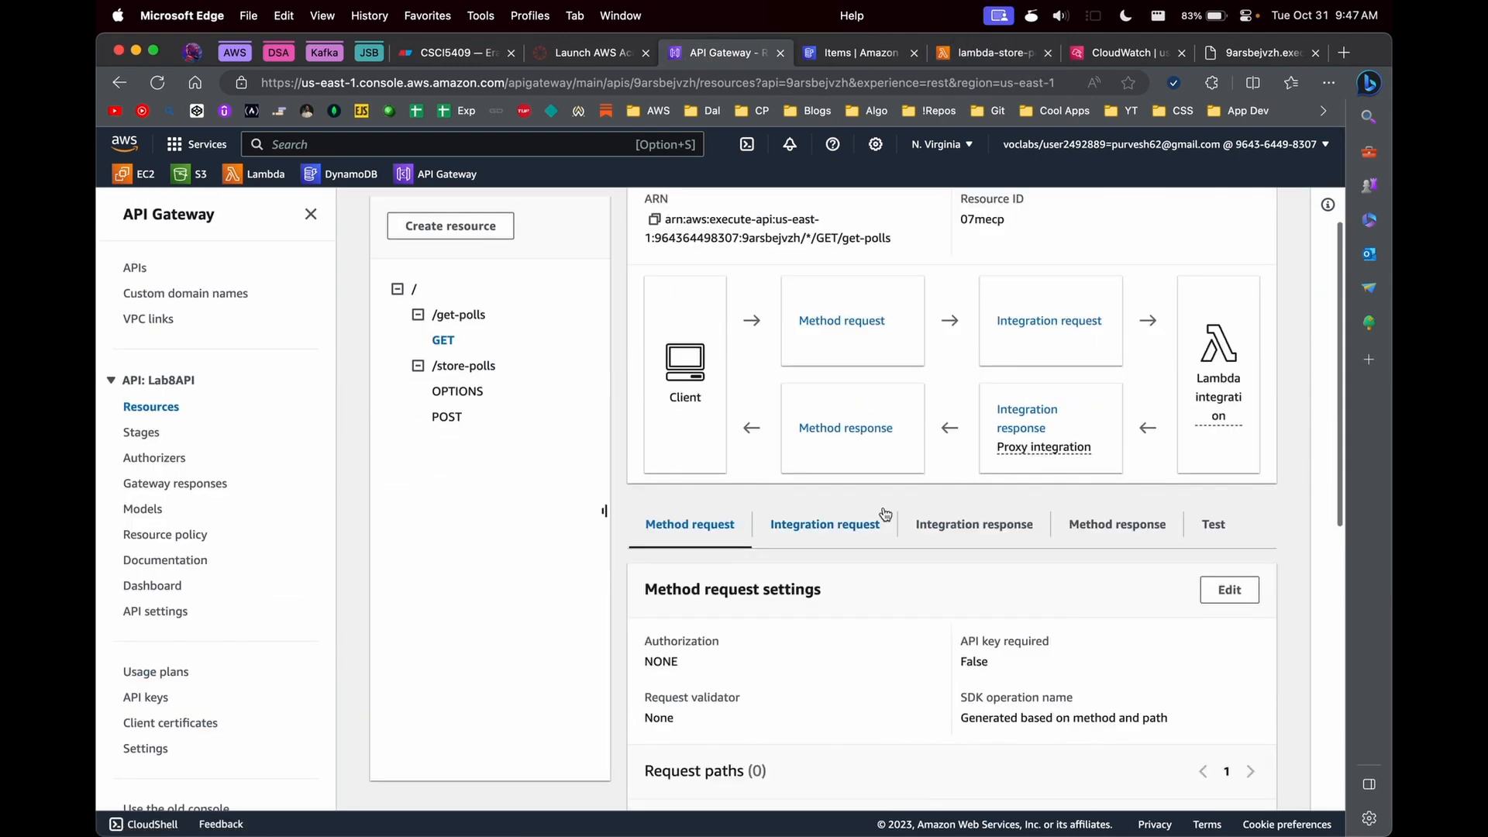
{"action": "left_click", "coordinate": [830, 417]}
{"action": "scroll", "coordinate": [677, 503], "scroll_direction": "down", "scroll_amount": 5}
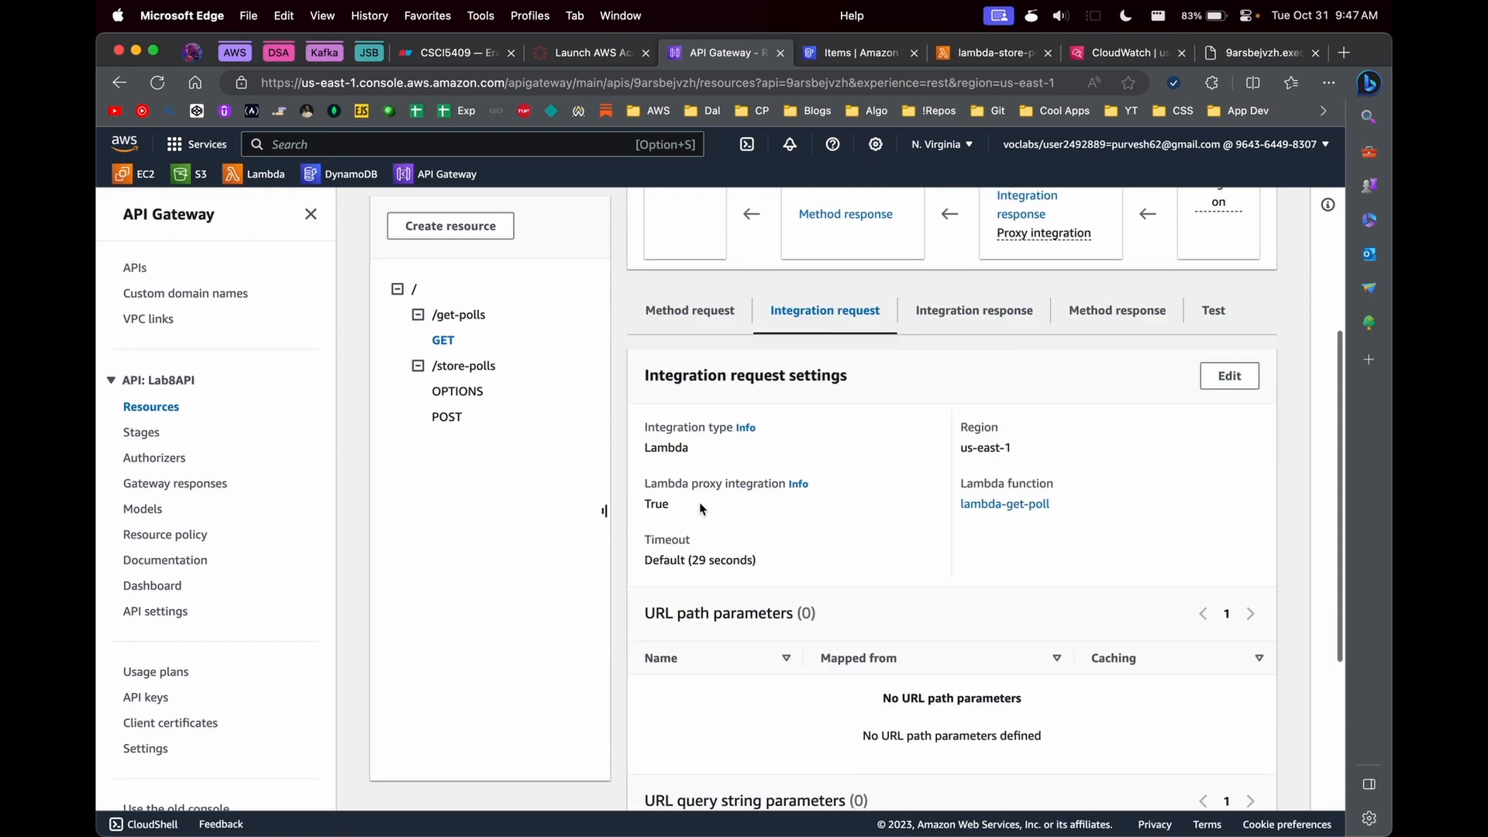
{"action": "scroll", "coordinate": [678, 508], "scroll_direction": "up", "scroll_amount": 10}
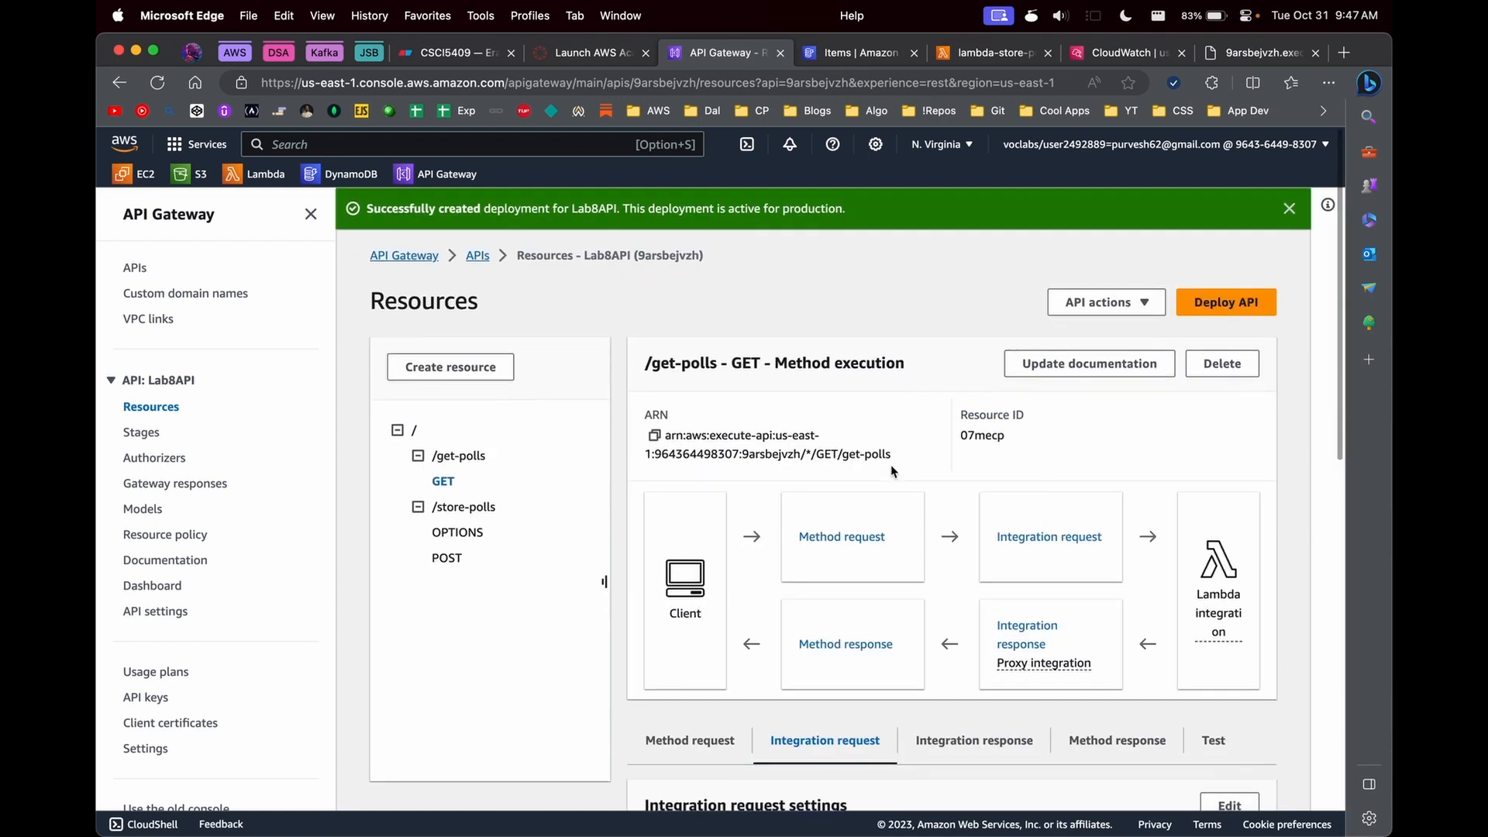
- Copy the production stage's invoke URL and reopen the GET method under /get-polls in the resources
{"action": "left_click", "coordinate": [141, 432]}
{"action": "left_click", "coordinate": [647, 578]}
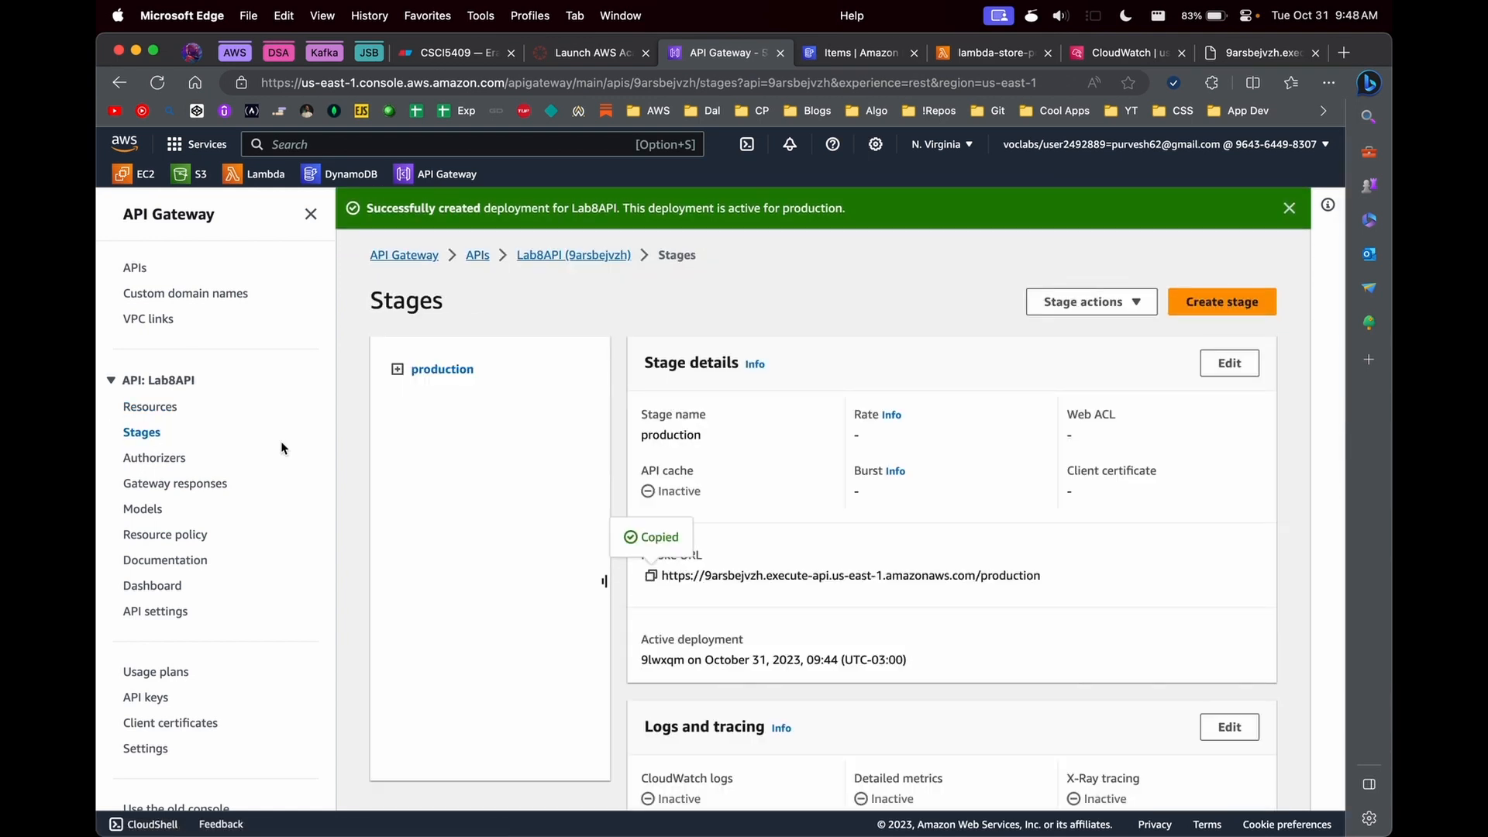
{"action": "left_click", "coordinate": [150, 406]}
{"action": "left_click", "coordinate": [443, 481]}
{"action": "scroll", "coordinate": [775, 527], "scroll_direction": "down", "scroll_amount": 3}
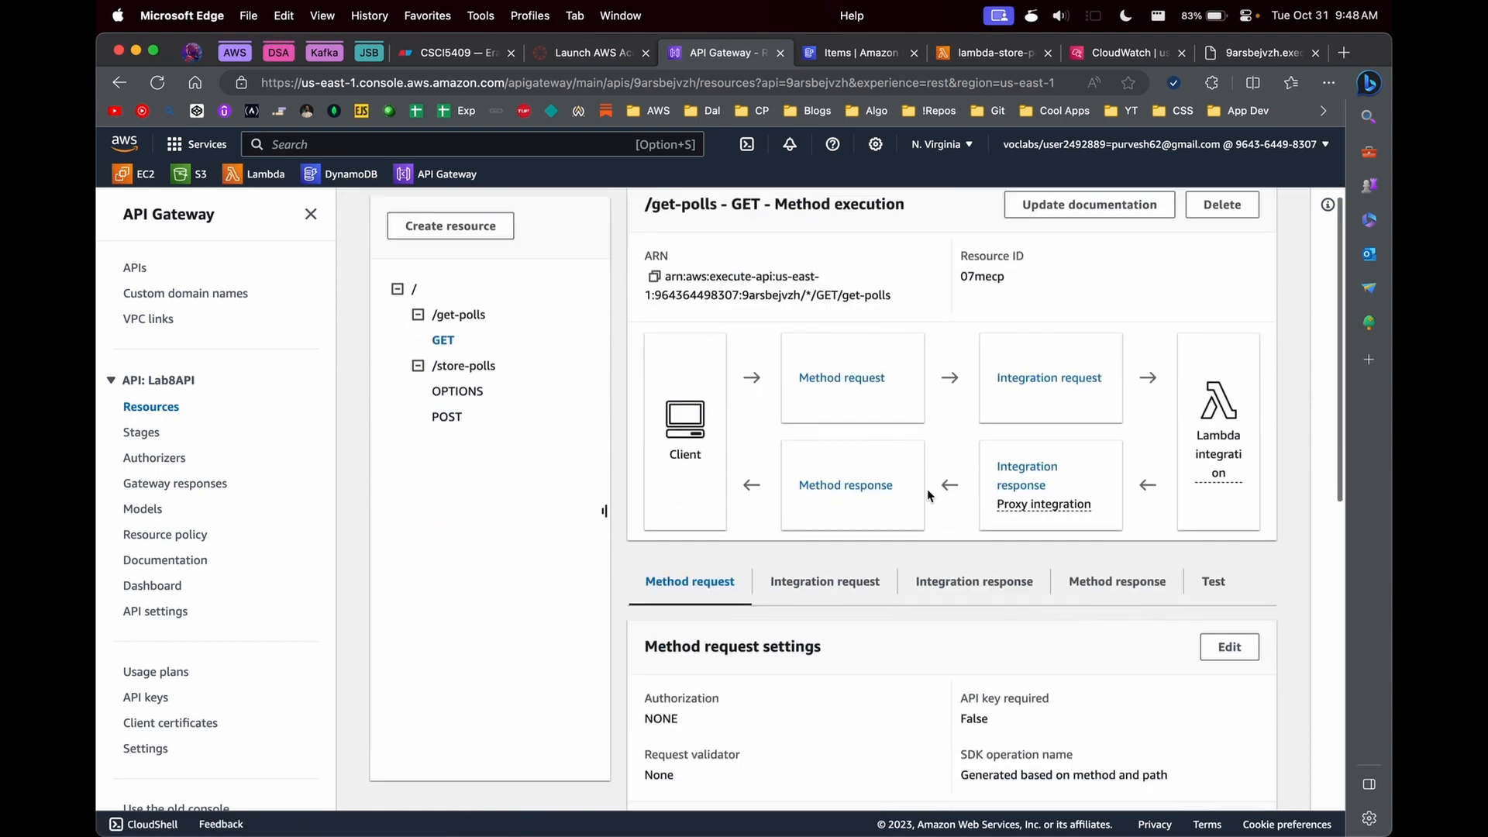
- Run a test call of the GET method under /get-polls and check its response body
{"action": "left_click", "coordinate": [1213, 577]}
{"action": "scroll", "coordinate": [1143, 430], "scroll_direction": "down", "scroll_amount": 4}
{"action": "left_click", "coordinate": [736, 553]}
{"action": "scroll", "coordinate": [729, 612], "scroll_direction": "down", "scroll_amount": 1}
{"action": "left_click", "coordinate": [686, 608]}
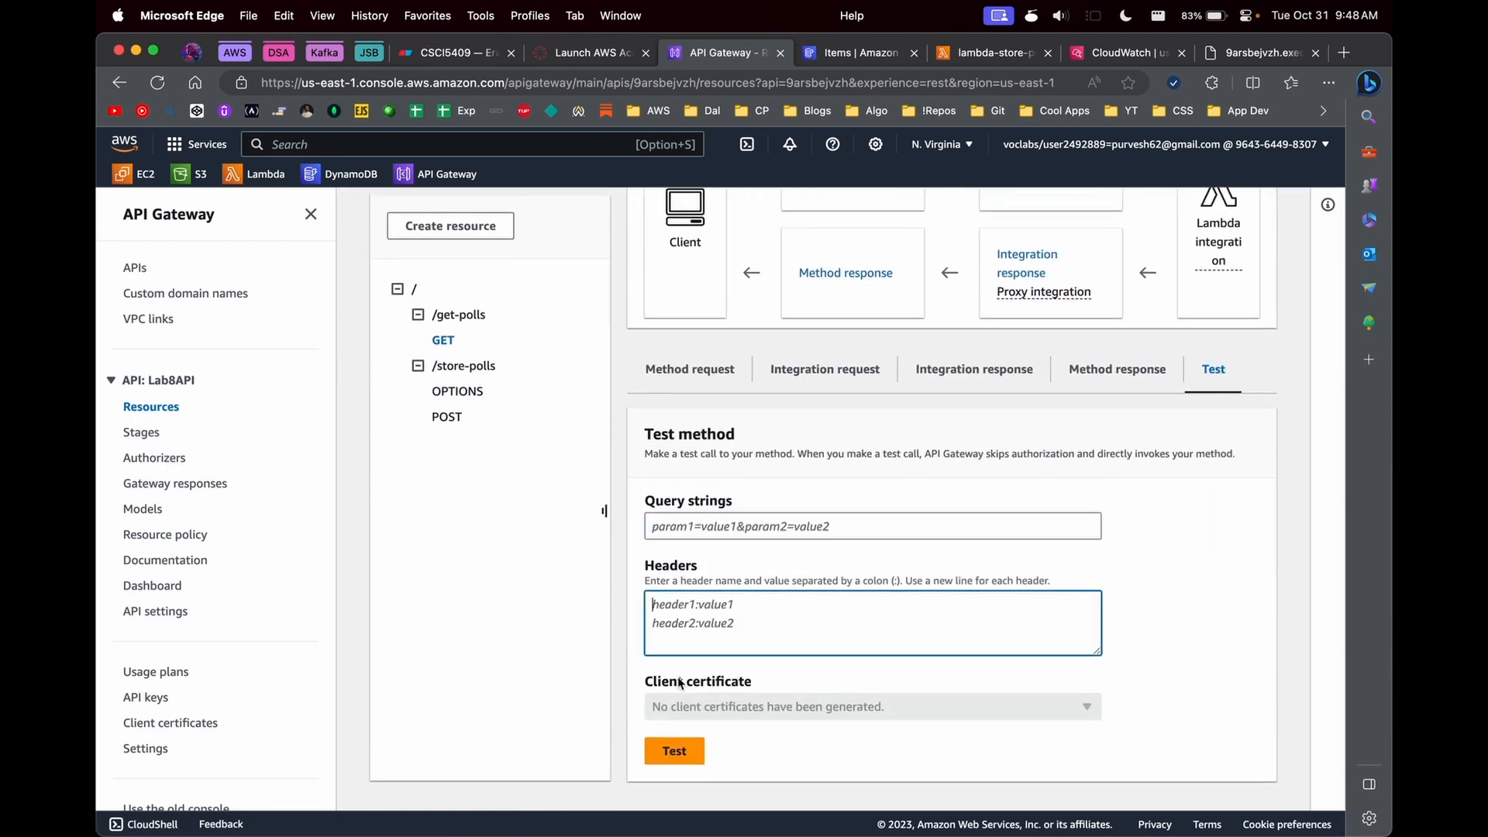
{"action": "left_click", "coordinate": [677, 752]}
{"action": "double_click", "coordinate": [810, 422]}
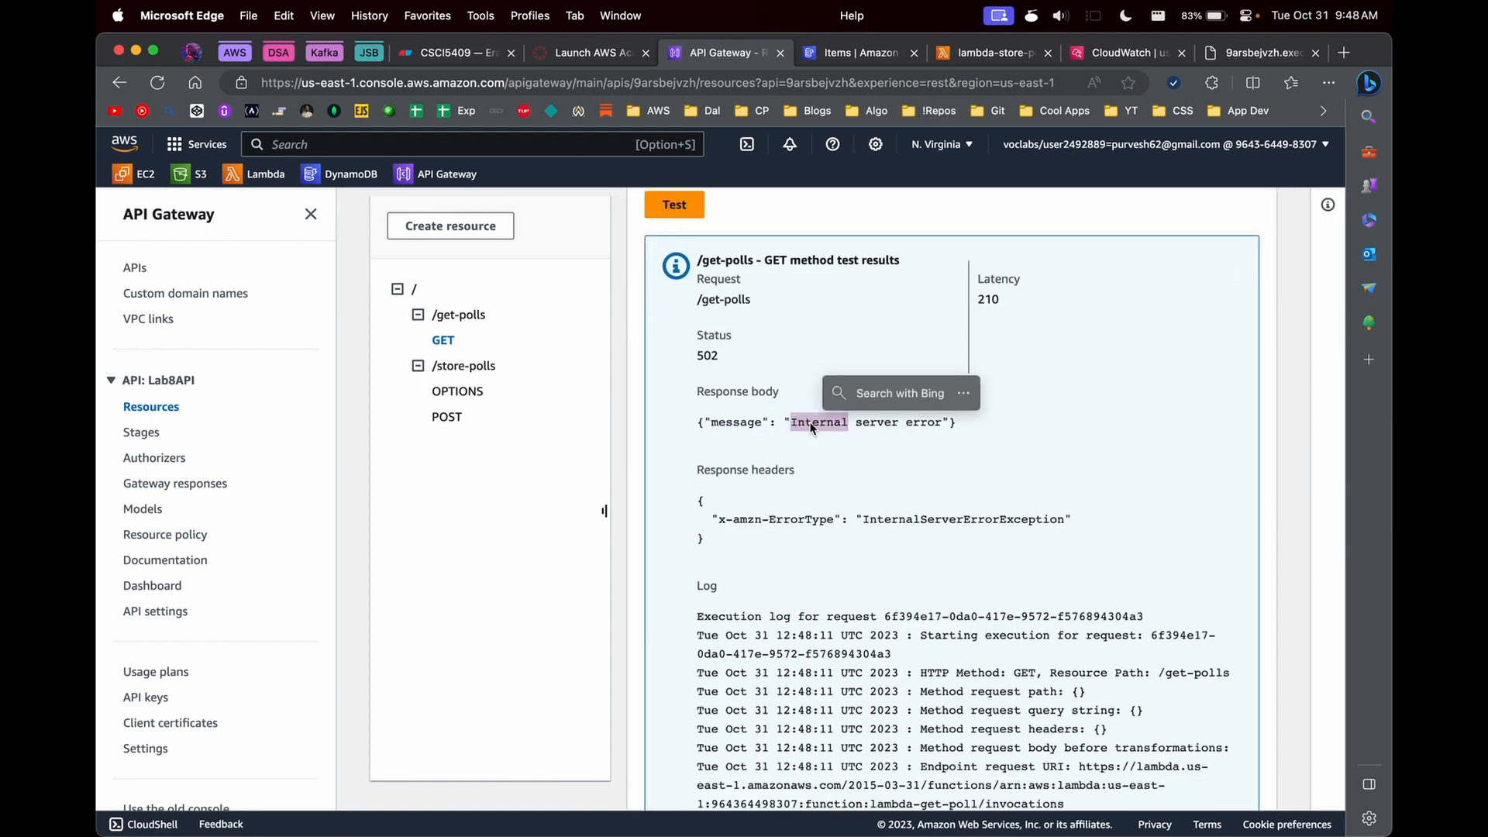
{"action": "double_click", "coordinate": [888, 422]}
- Read the test's execution log down to the endpoint response body and the final error lines
{"action": "scroll", "coordinate": [753, 623], "scroll_direction": "down", "scroll_amount": 3}
{"action": "scroll", "coordinate": [754, 624], "scroll_direction": "down", "scroll_amount": 10}
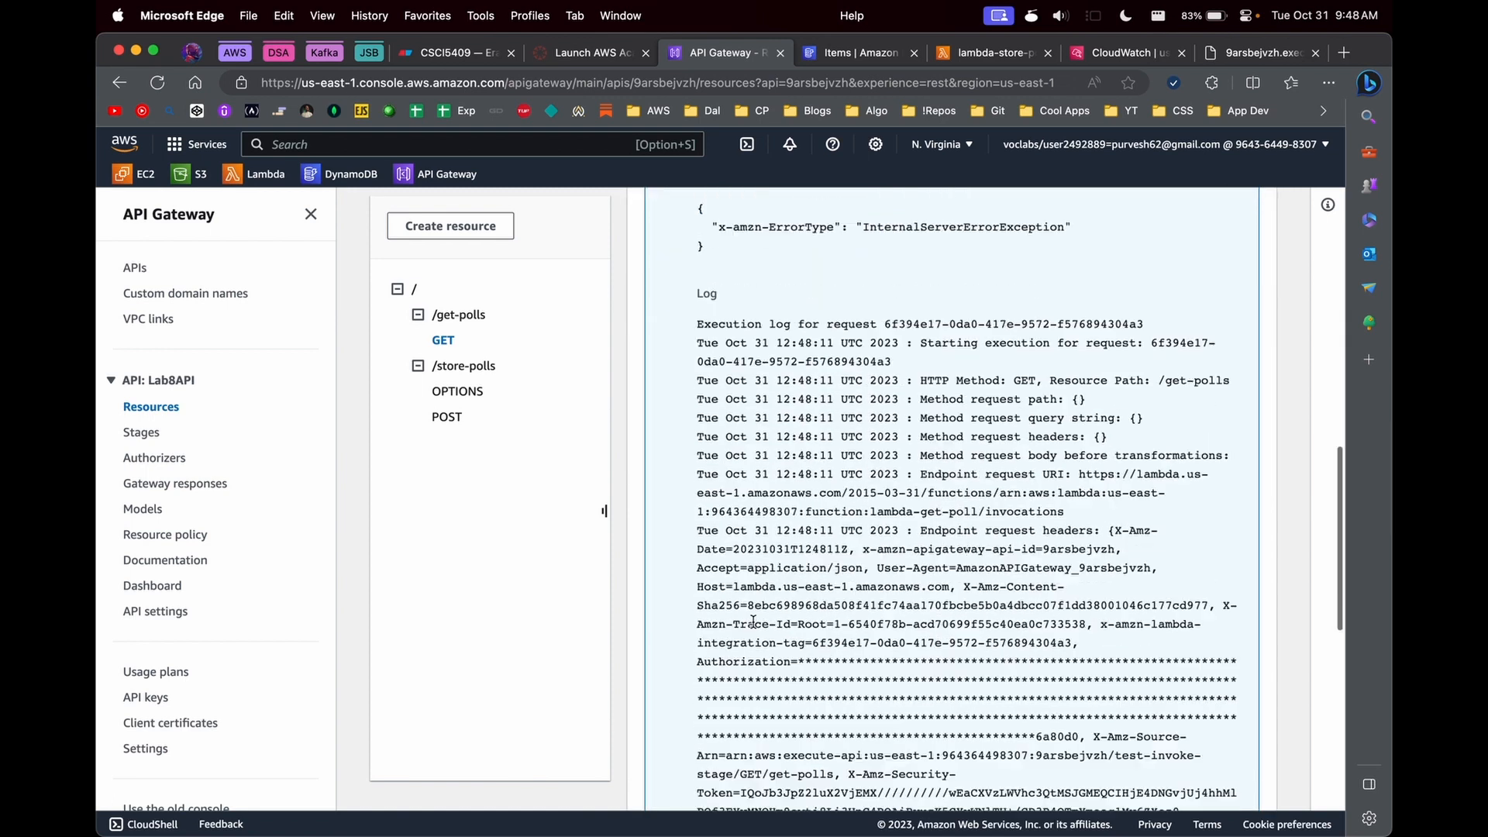
{"action": "scroll", "coordinate": [753, 626], "scroll_direction": "down", "scroll_amount": 5}
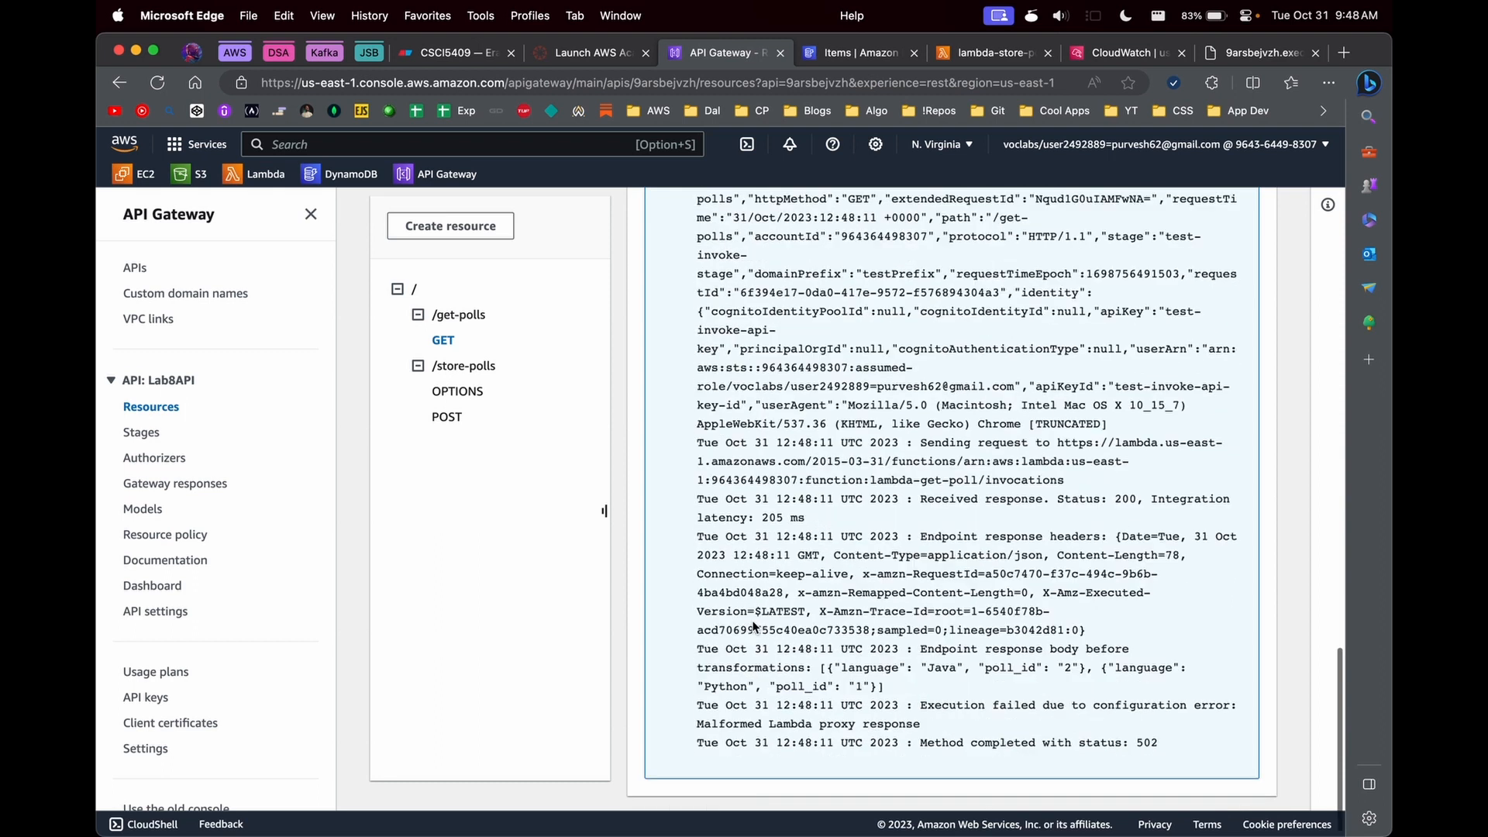
{"action": "left_click_drag", "start_coordinate": [889, 674], "coordinate": [820, 654]}
- Open the source code of the lambda-get-poll function from the Lambda functions list
{"action": "left_click", "coordinate": [967, 55]}
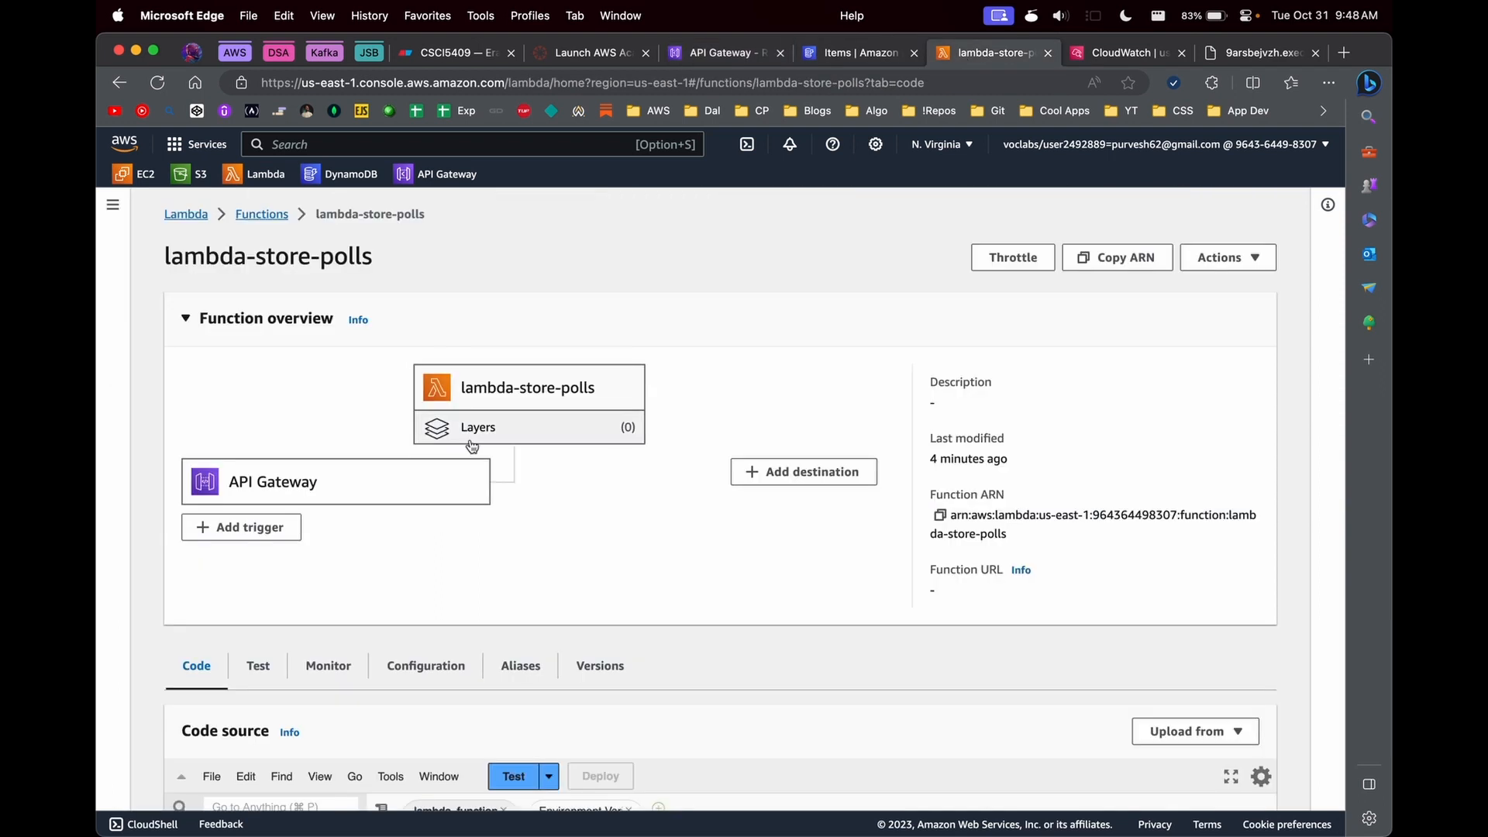
{"action": "left_click", "coordinate": [267, 217]}
{"action": "left_click", "coordinate": [256, 516]}
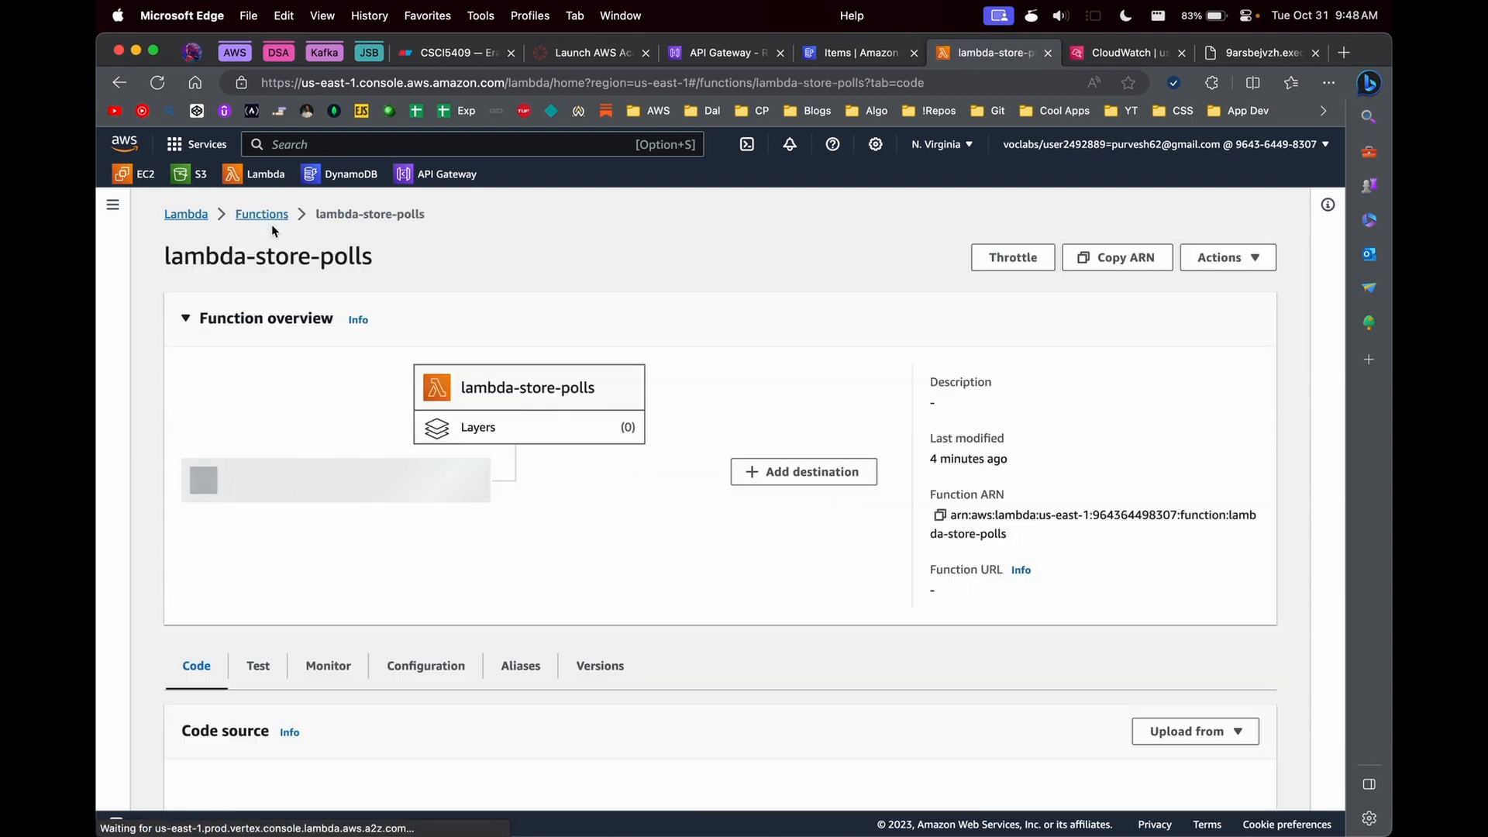
{"action": "left_click", "coordinate": [268, 217]}
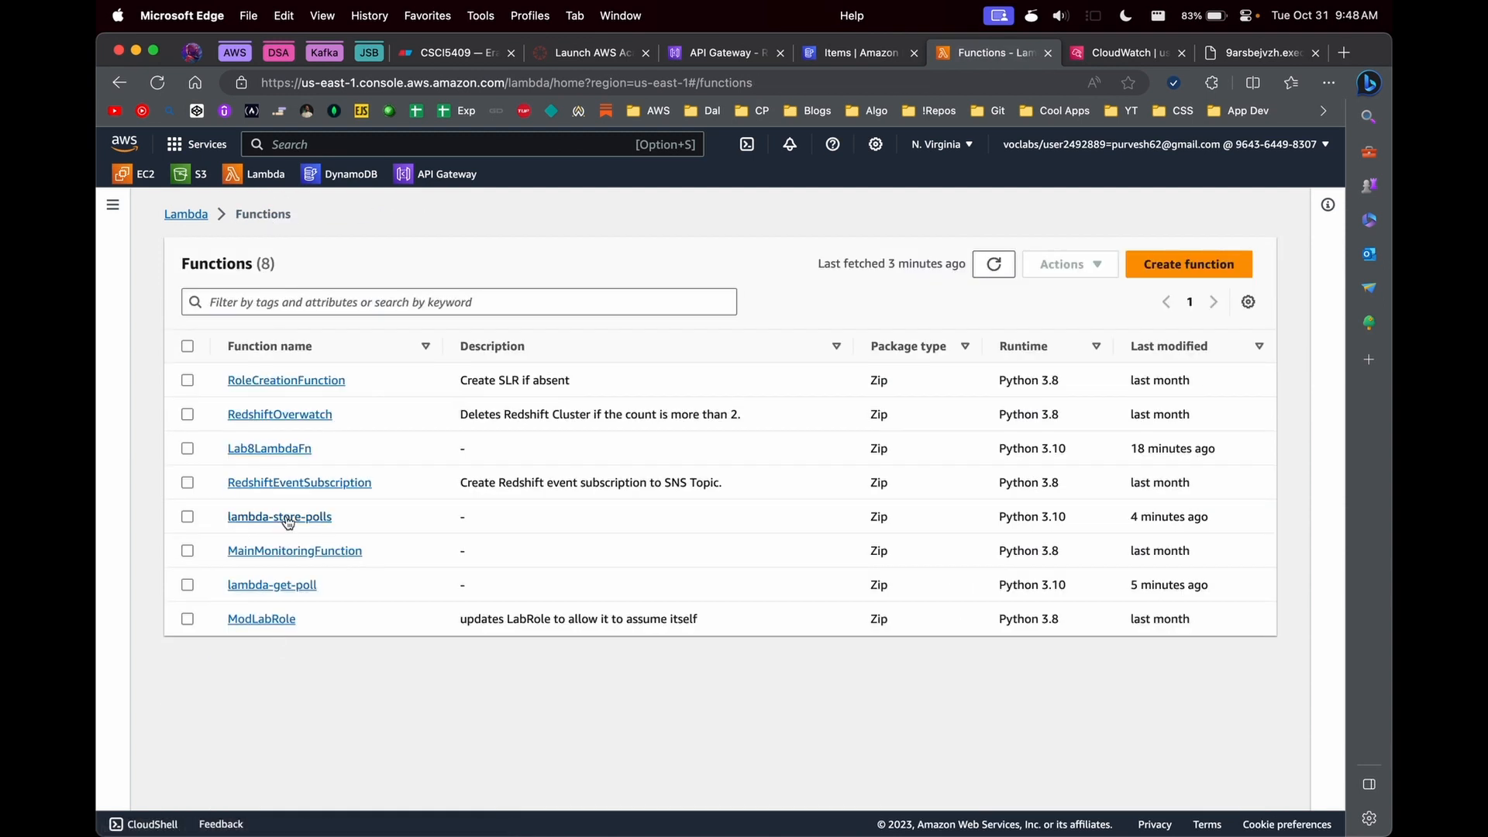
{"action": "left_click", "coordinate": [279, 585]}
{"action": "scroll", "coordinate": [504, 651], "scroll_direction": "down", "scroll_amount": 5}
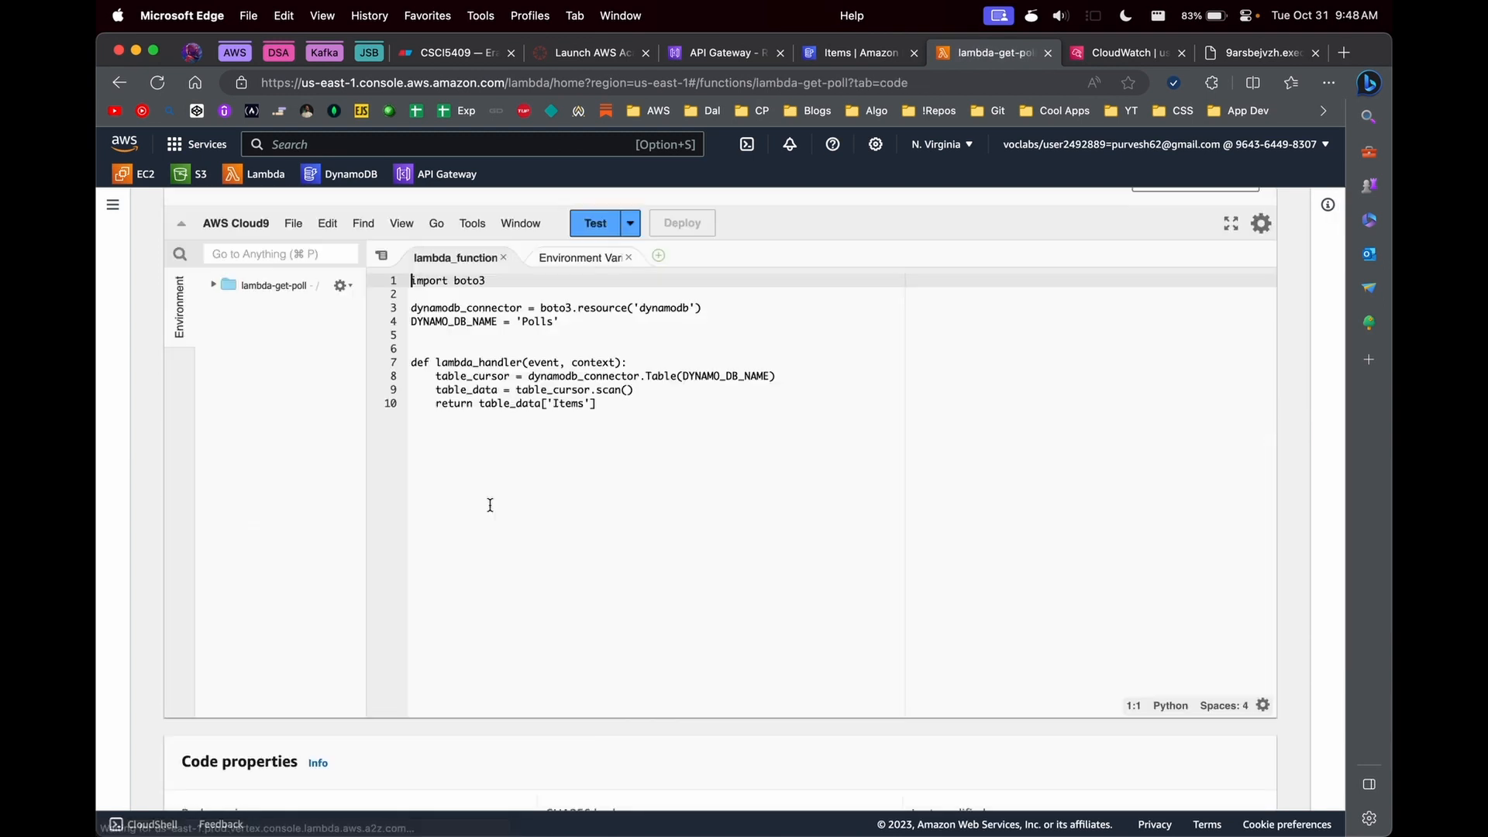
- Add a return block below return table_data['Items'] with "message": "Success" and "status": 200
{"action": "key", "text": "Return"}
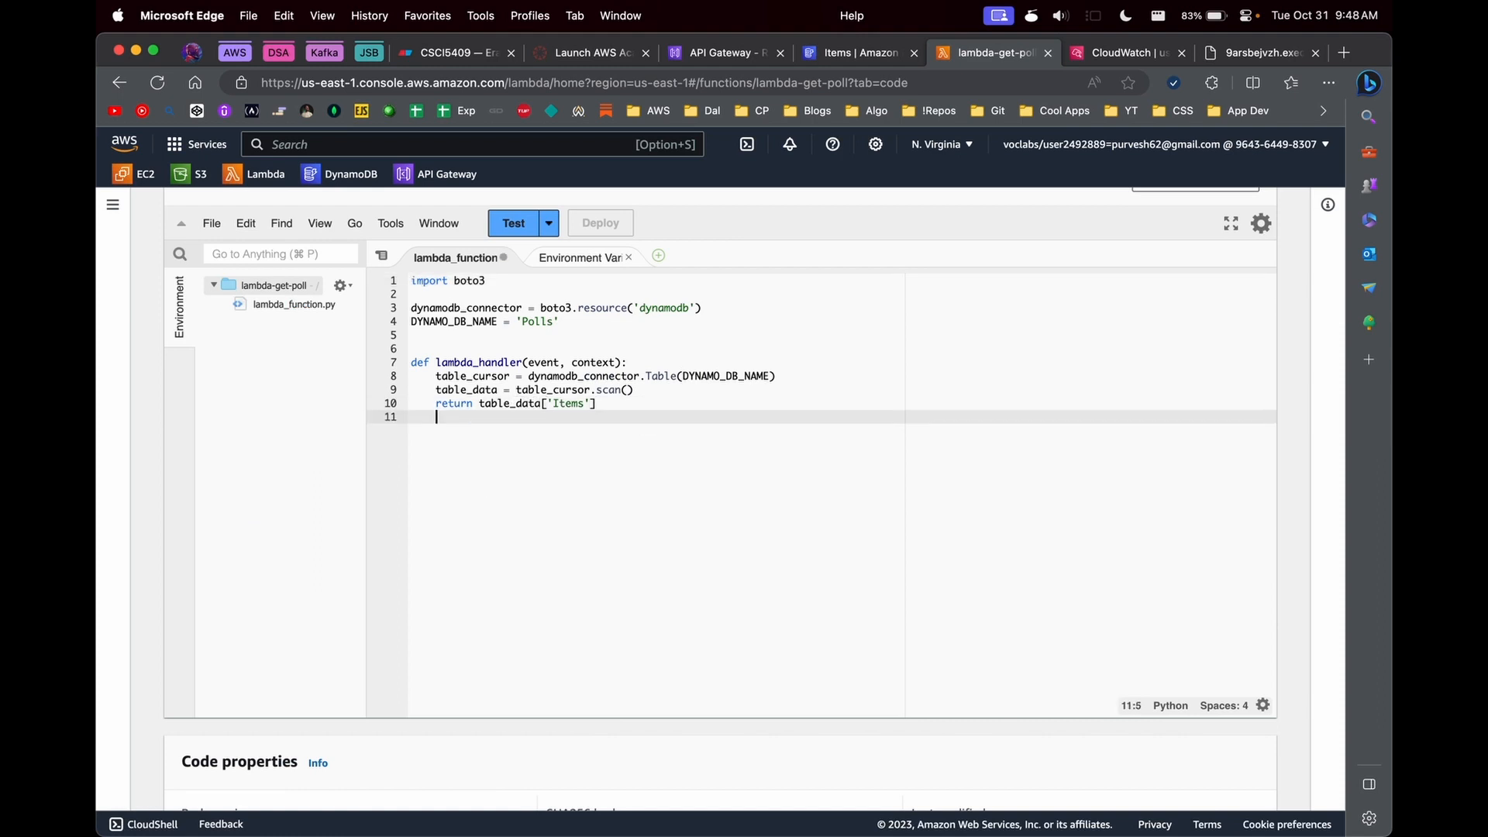
{"action": "type", "text": "return {"}
{"action": "key", "text": "Return"}
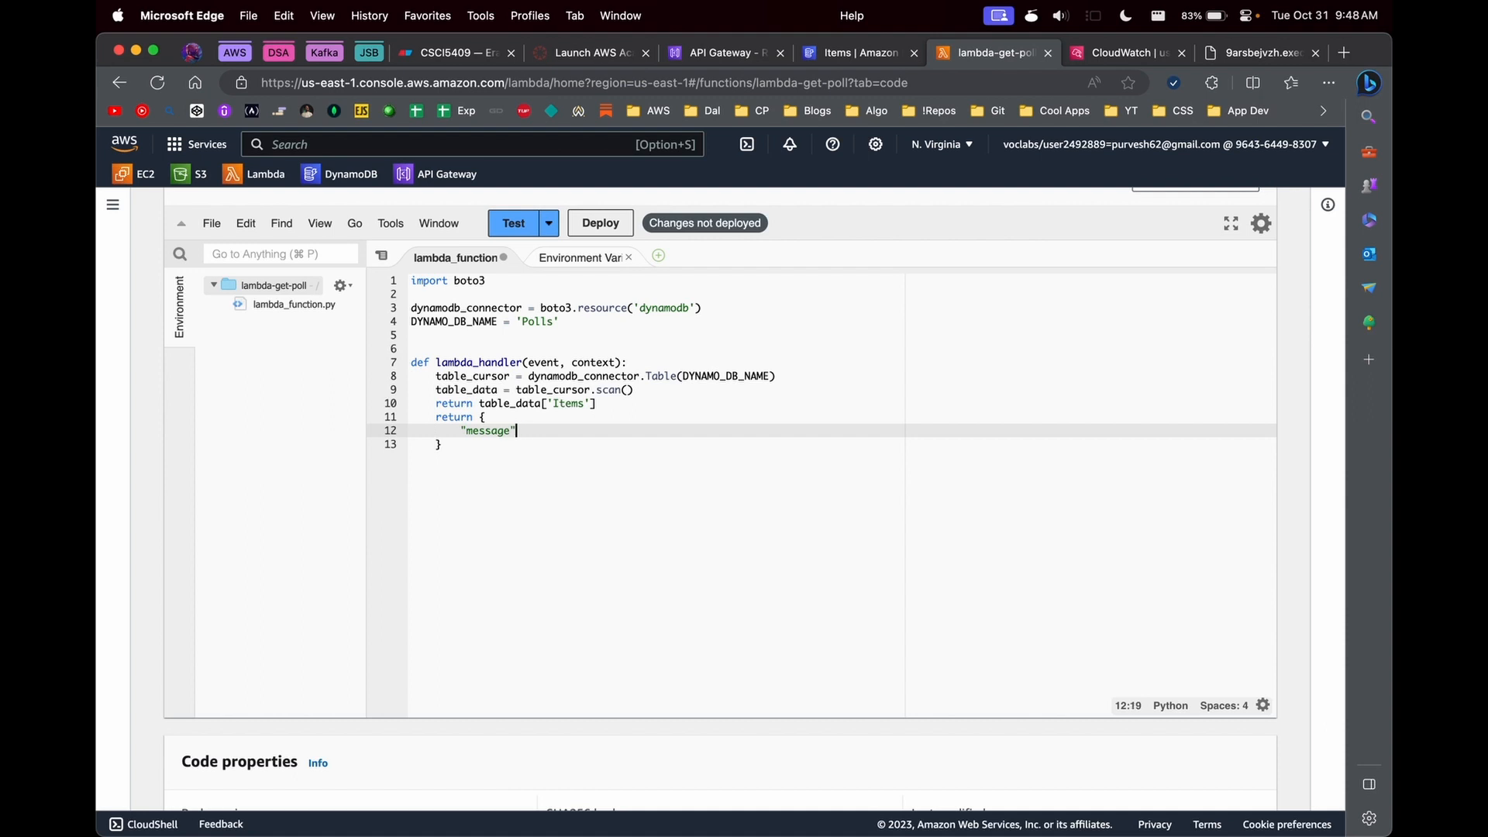
{"action": "type", "text": "\"message\": \"Success\","}
{"action": "key", "text": "Return"}
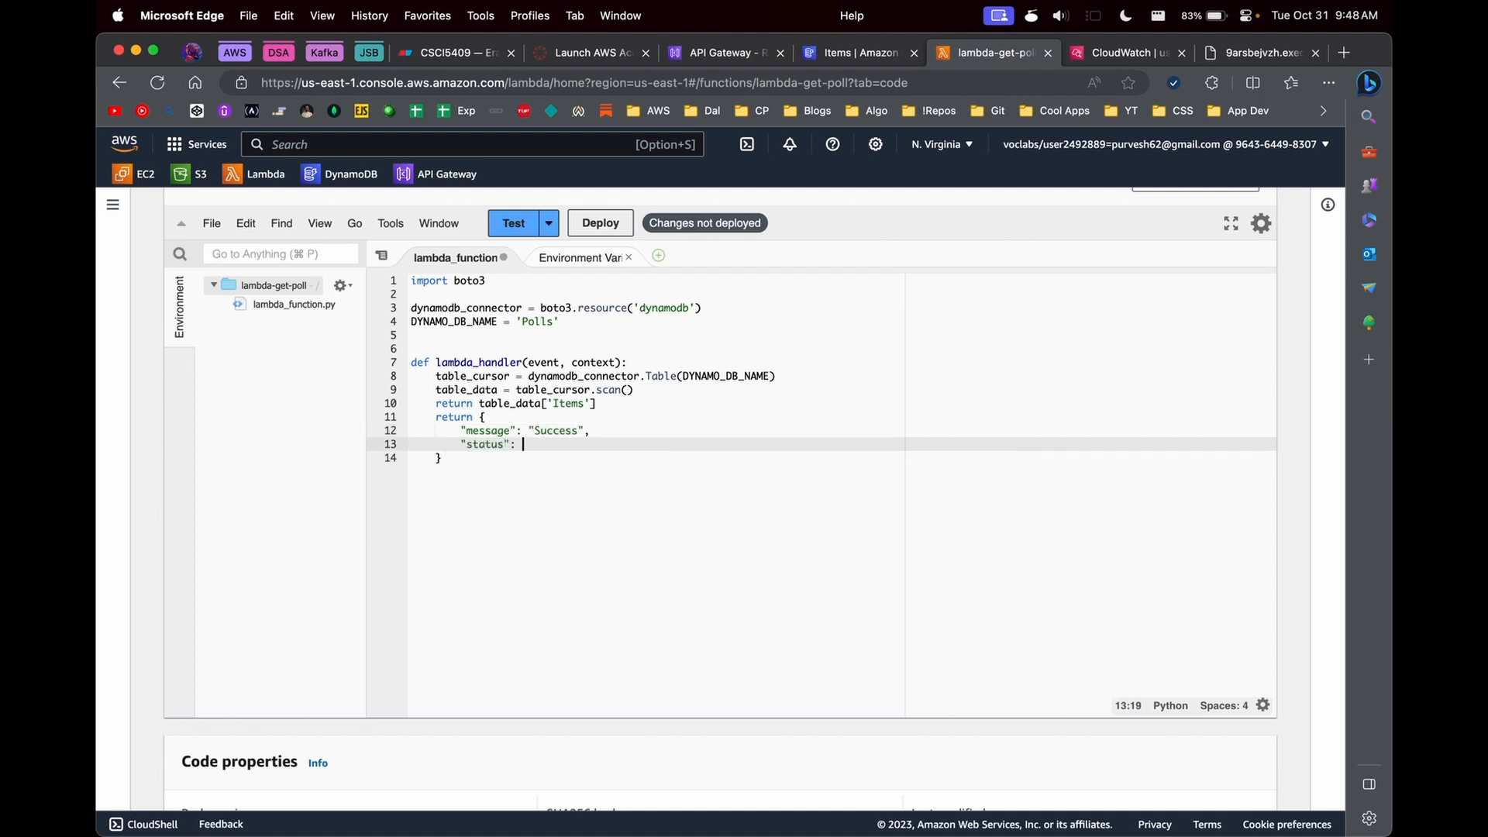
- Comment out the line return table_data['Items'] and deploy the lambda-get-poll function
{"action": "left_click", "coordinate": [618, 403]}
{"action": "key", "text": "super+slash"}
{"action": "left_click", "coordinate": [600, 223]}
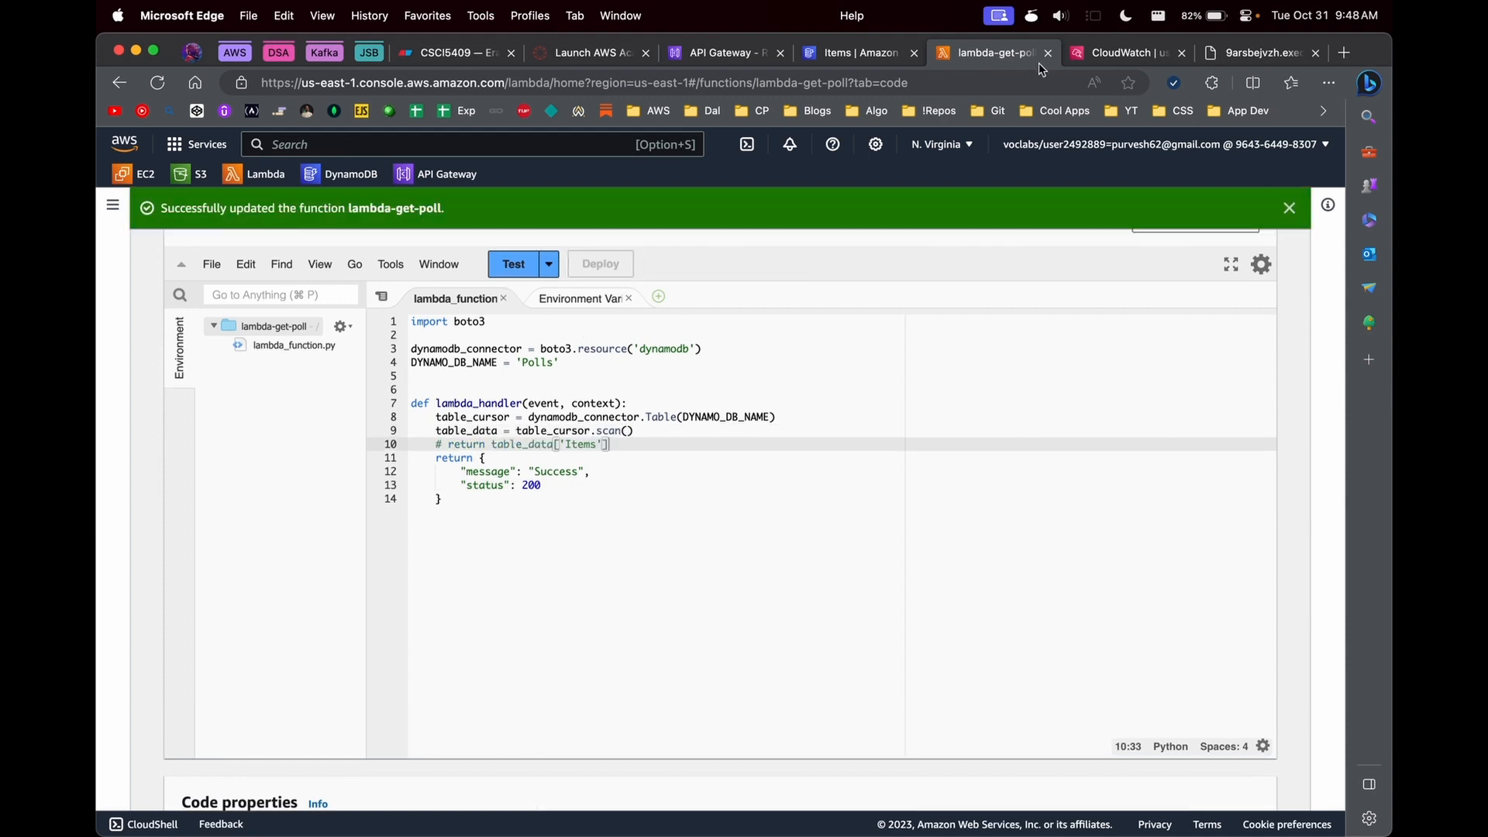
- Rerun the GET test under /get-polls in API Gateway and examine the error at the end of its log
{"action": "left_click", "coordinate": [860, 52]}
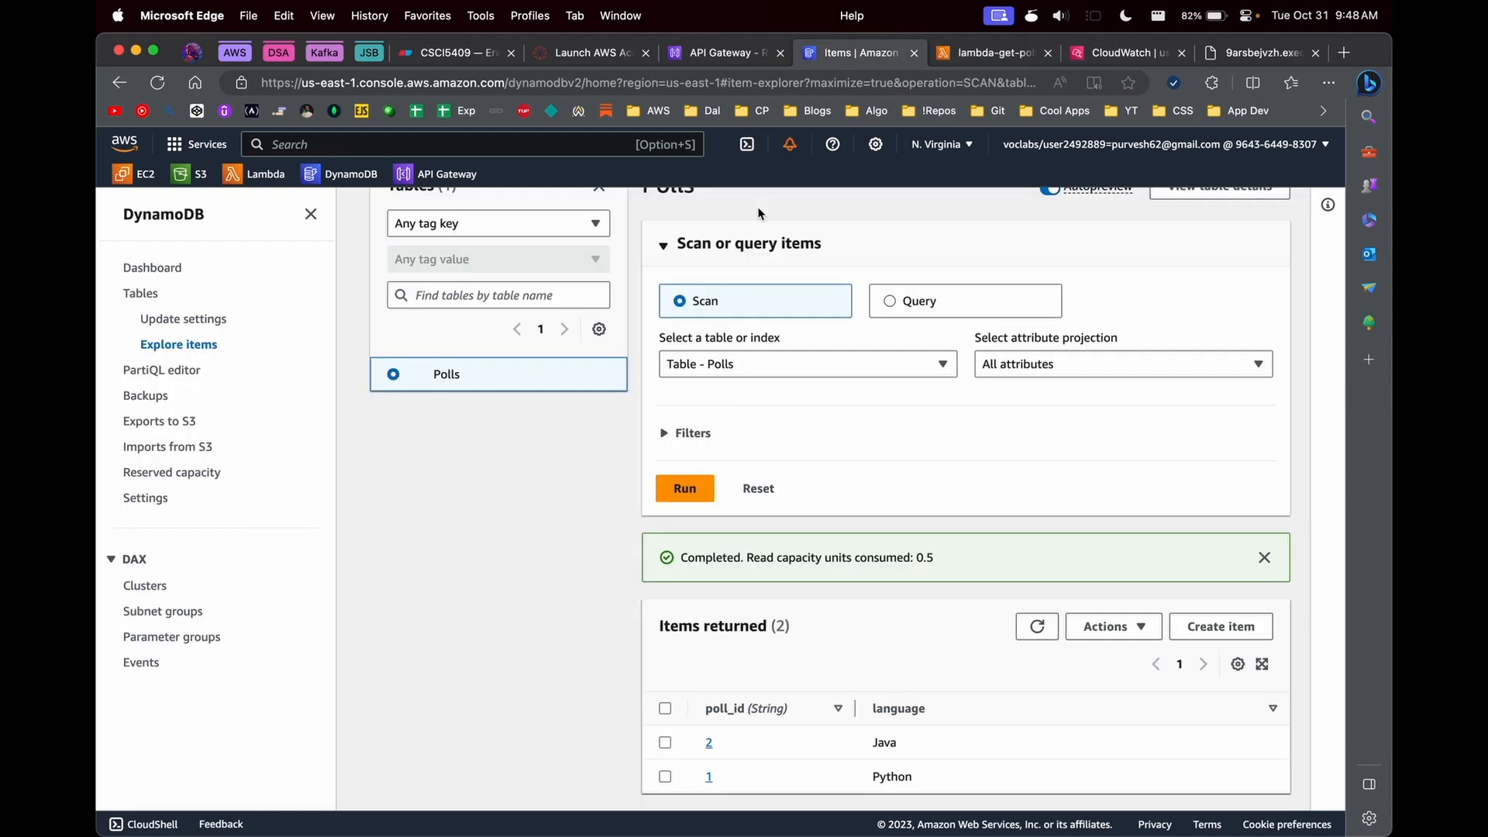
{"action": "left_click", "coordinate": [733, 55]}
{"action": "scroll", "coordinate": [1002, 506], "scroll_direction": "up", "scroll_amount": 10}
{"action": "left_click", "coordinate": [676, 752]}
{"action": "scroll", "coordinate": [796, 564], "scroll_direction": "down", "scroll_amount": 10}
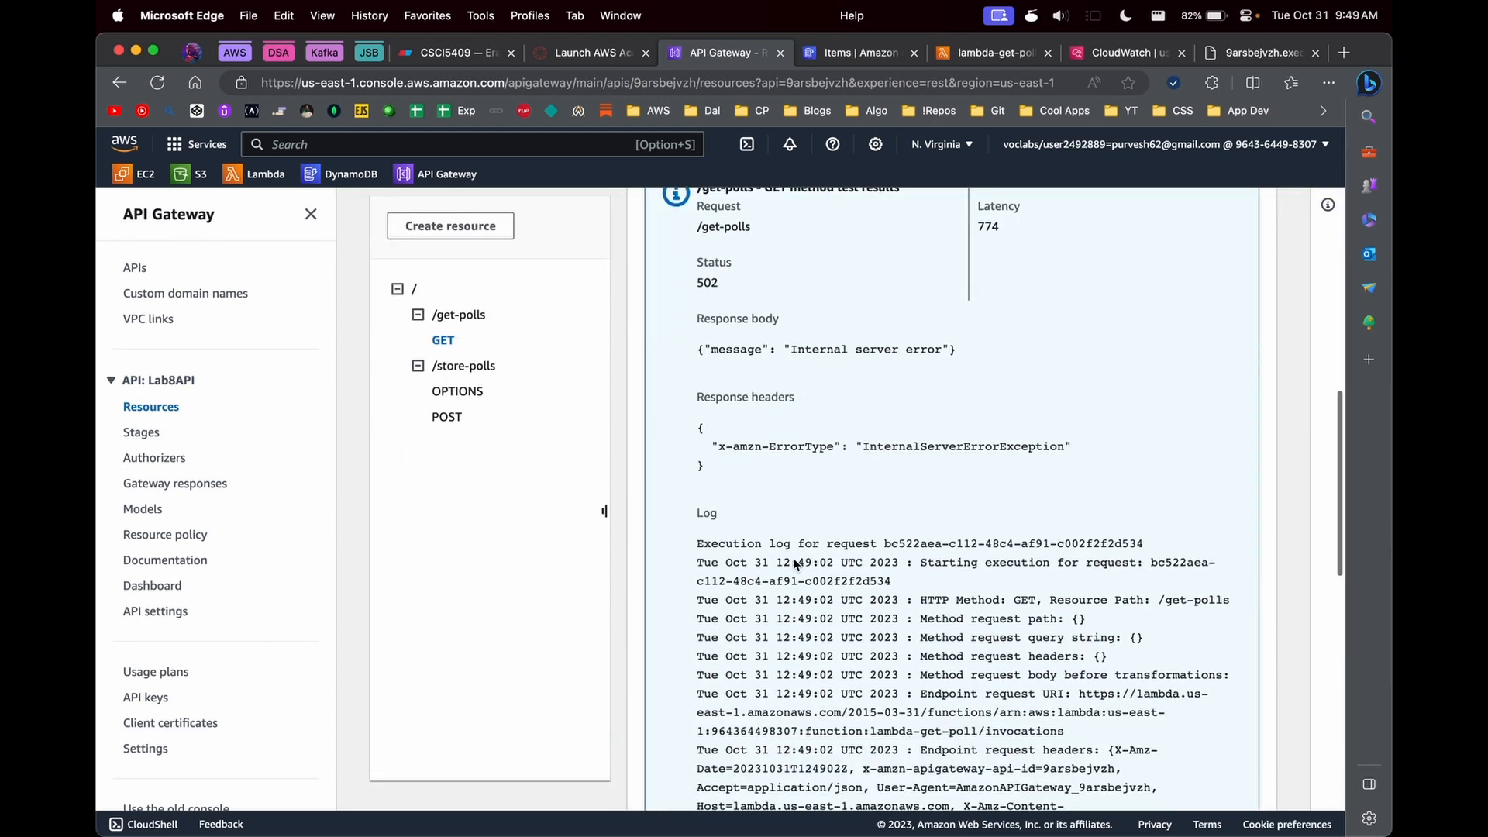
{"action": "scroll", "coordinate": [796, 564], "scroll_direction": "down", "scroll_amount": 15}
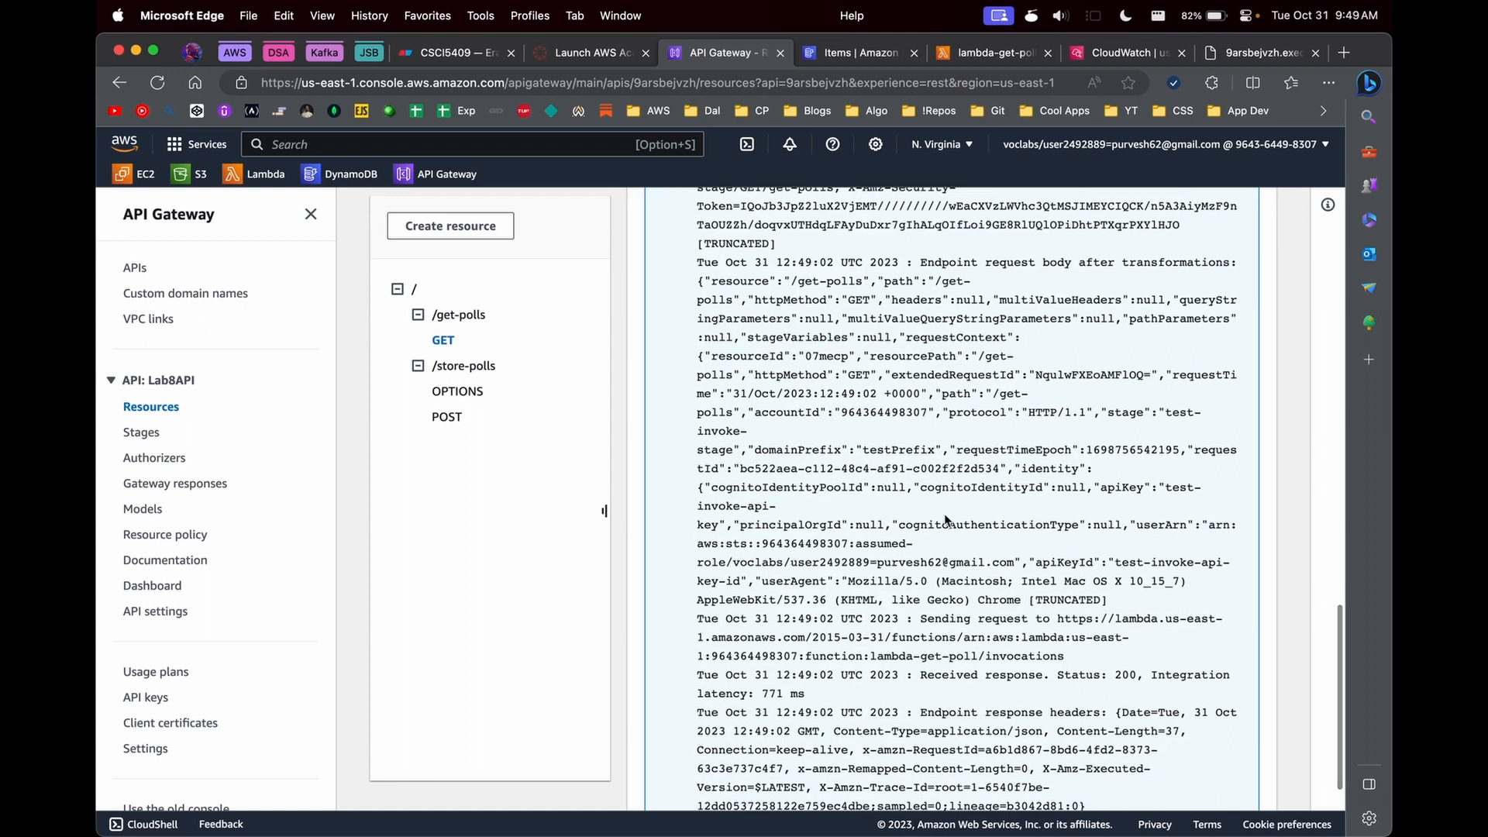
{"action": "scroll", "coordinate": [946, 521], "scroll_direction": "down", "scroll_amount": 4}
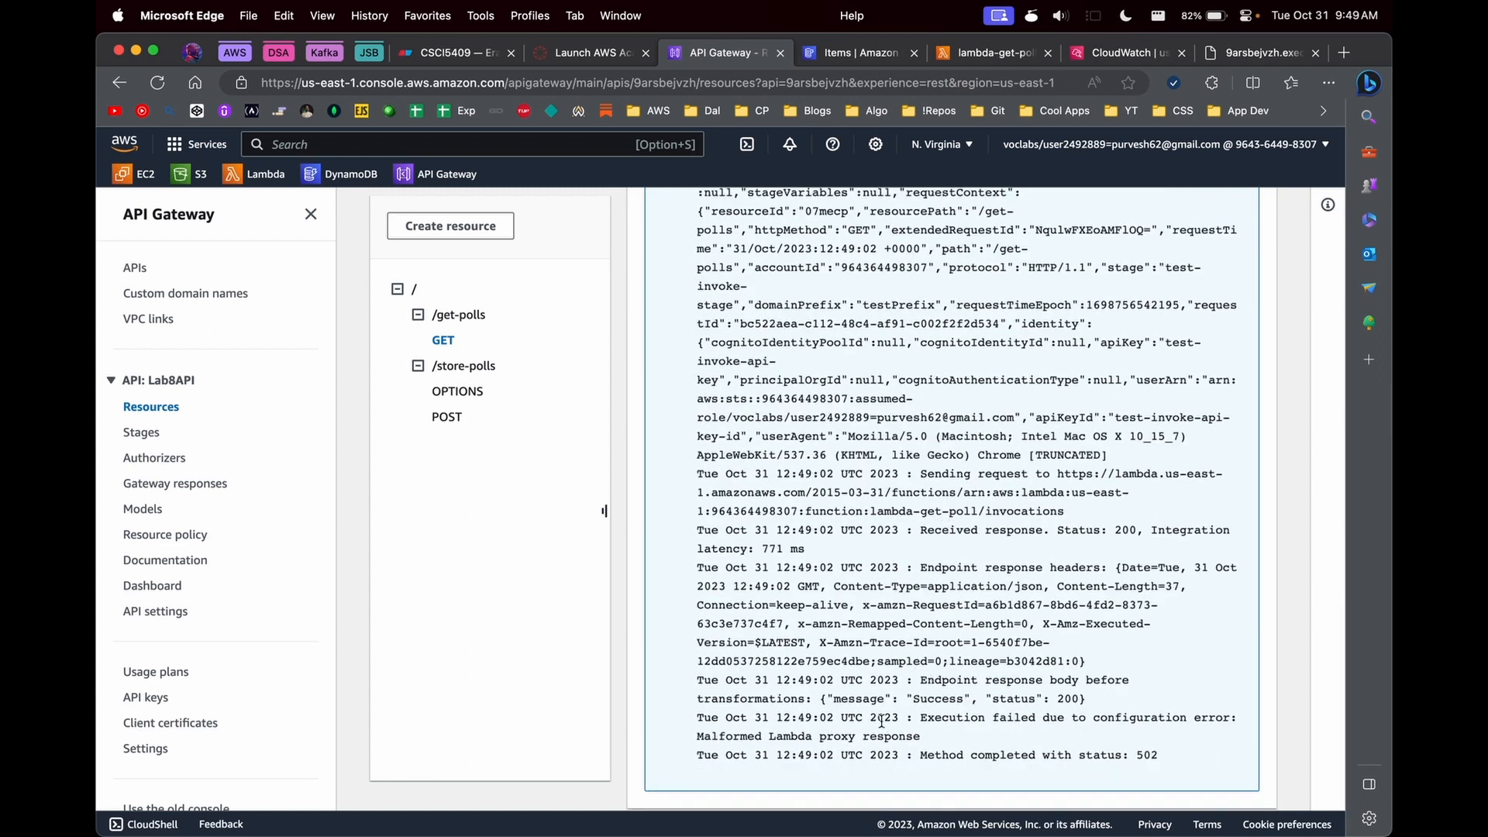
{"action": "left_click_drag", "start_coordinate": [909, 717], "coordinate": [923, 737]}
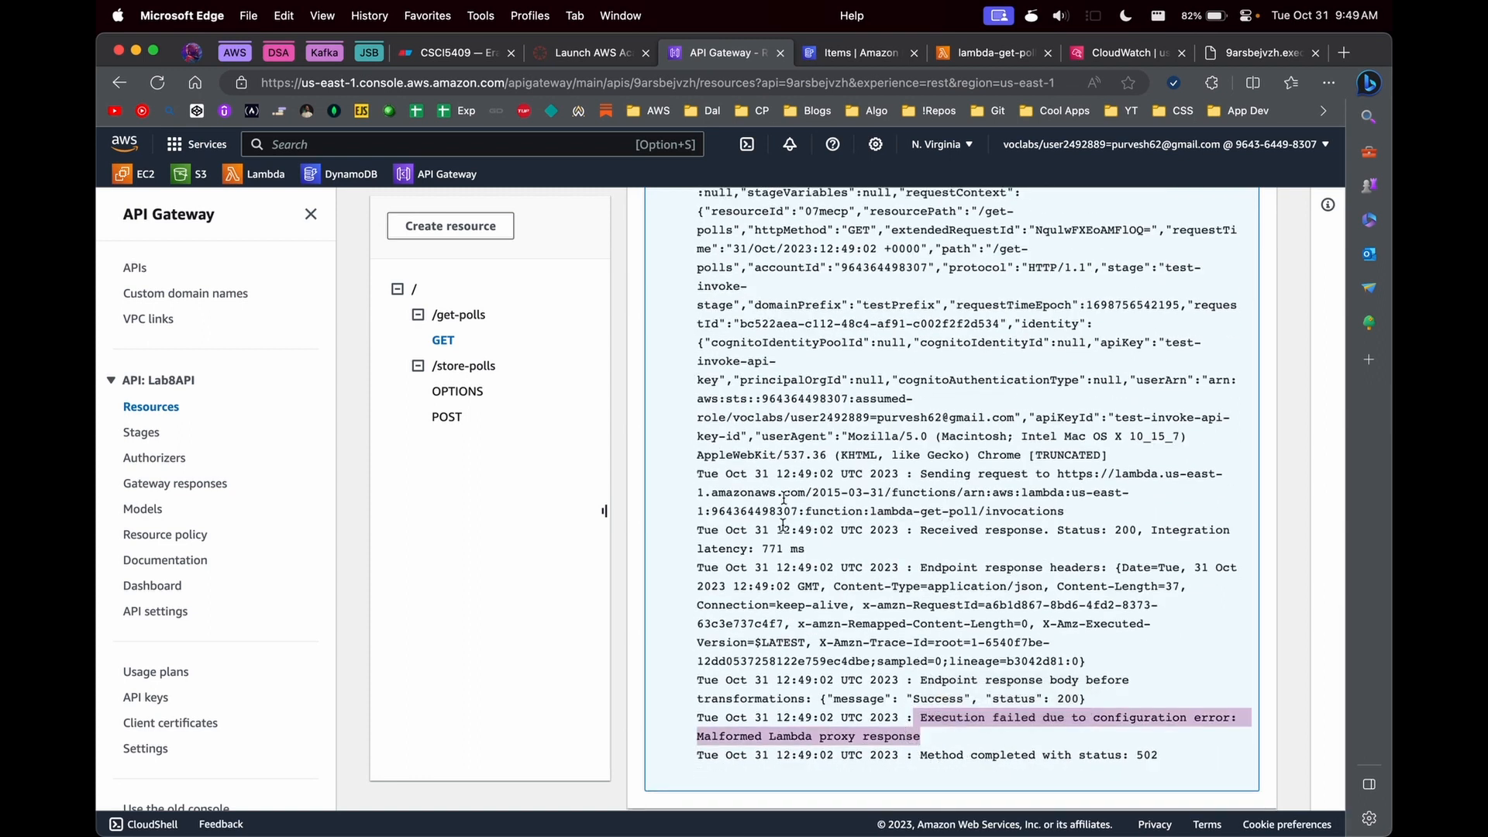
- Turn off Lambda proxy integration in the integration request of the /get-polls GET method and save it
{"action": "scroll", "coordinate": [963, 750], "scroll_direction": "up", "scroll_amount": 20}
{"action": "scroll", "coordinate": [813, 595], "scroll_direction": "down", "scroll_amount": 4}
{"action": "left_click", "coordinate": [813, 596]}
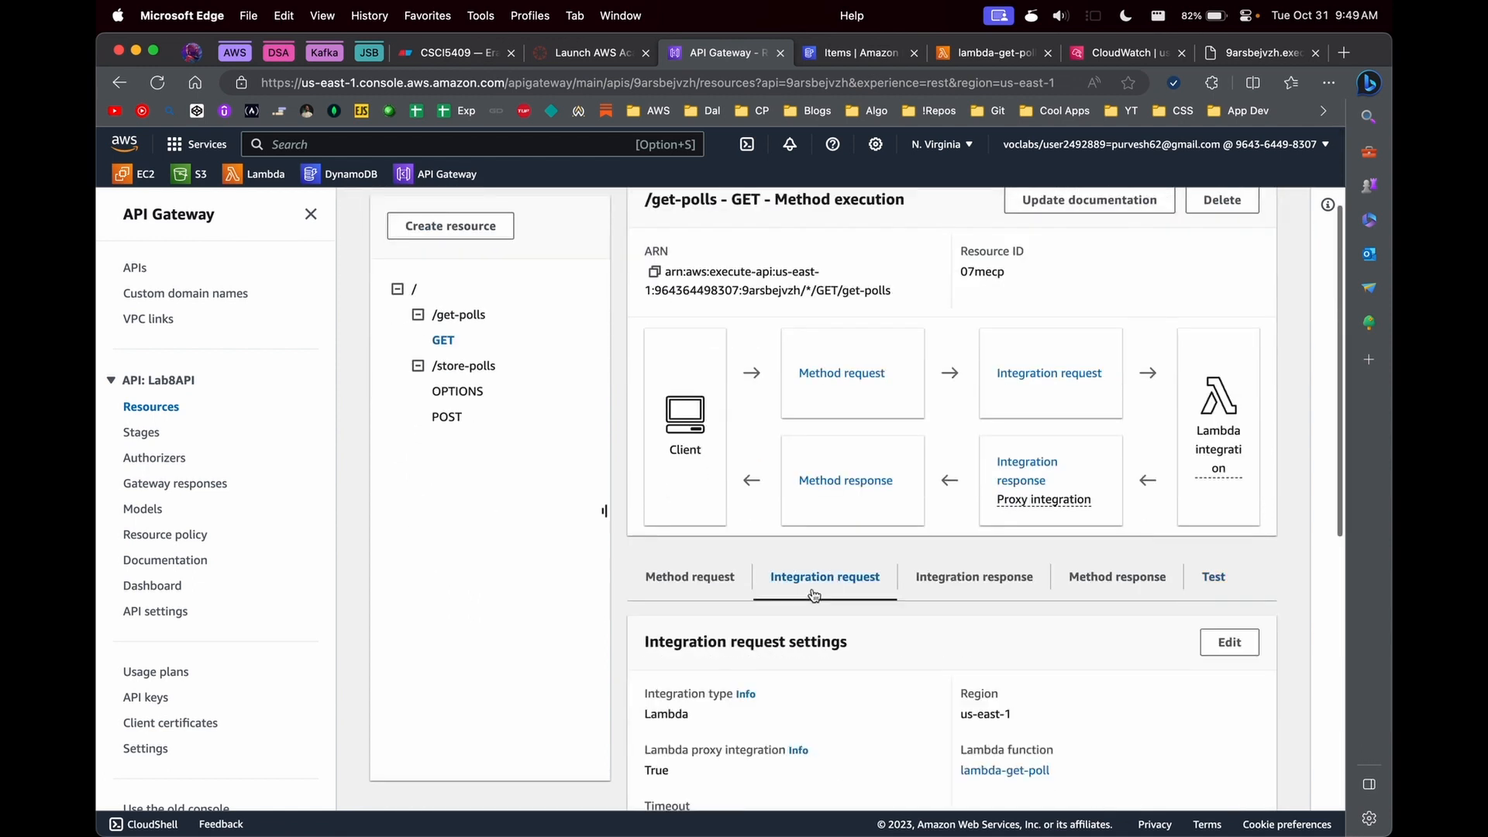
{"action": "left_click", "coordinate": [1229, 642]}
{"action": "scroll", "coordinate": [199, 465], "scroll_direction": "down", "scroll_amount": 3}
{"action": "left_click", "coordinate": [191, 448]}
{"action": "scroll", "coordinate": [358, 503], "scroll_direction": "down", "scroll_amount": 5}
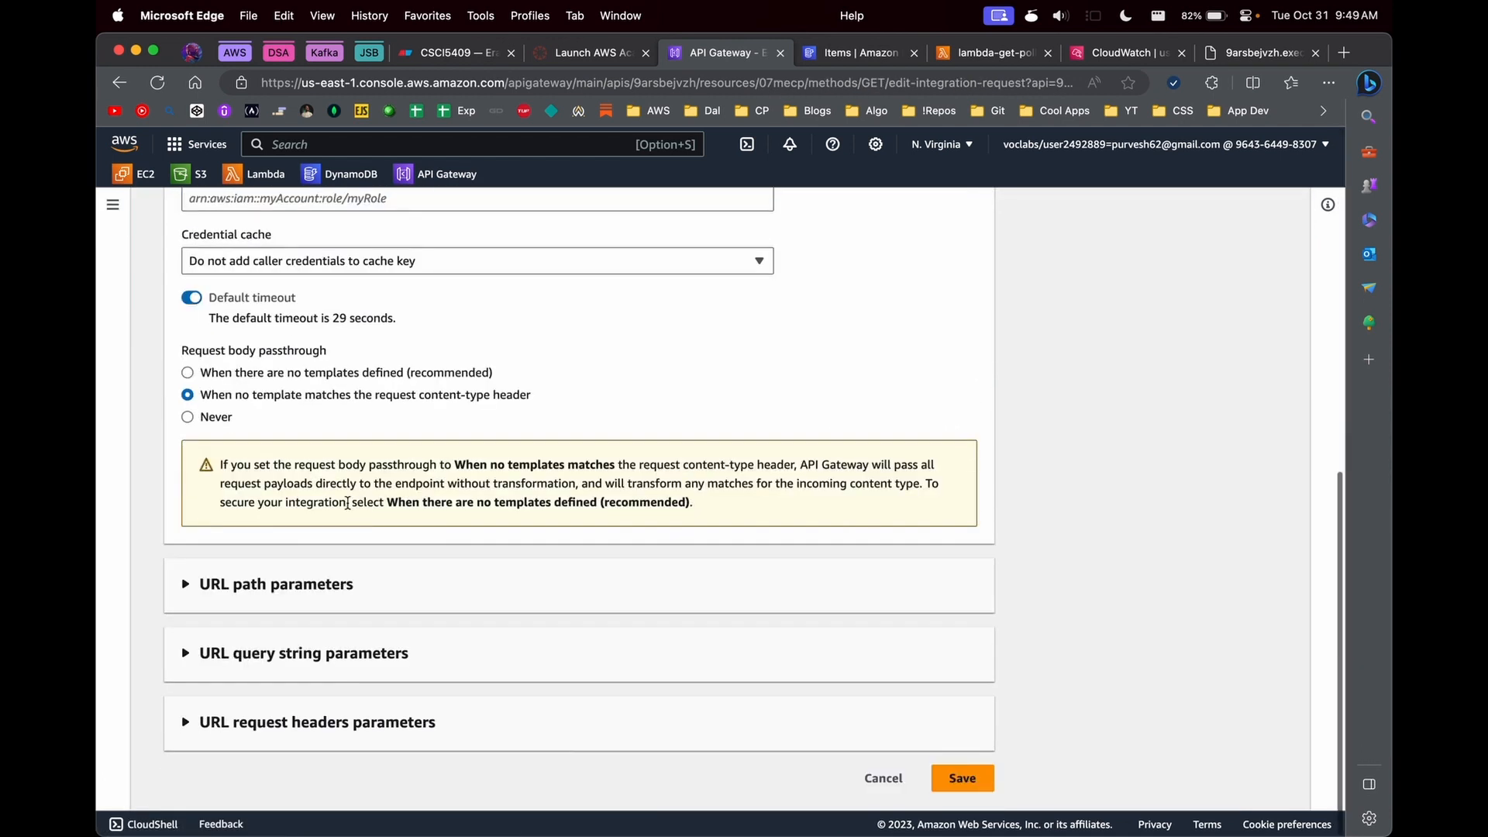
{"action": "left_click", "coordinate": [215, 427]}
{"action": "left_click", "coordinate": [206, 499]}
{"action": "scroll", "coordinate": [573, 593], "scroll_direction": "down", "scroll_amount": 1}
{"action": "left_click", "coordinate": [968, 776]}
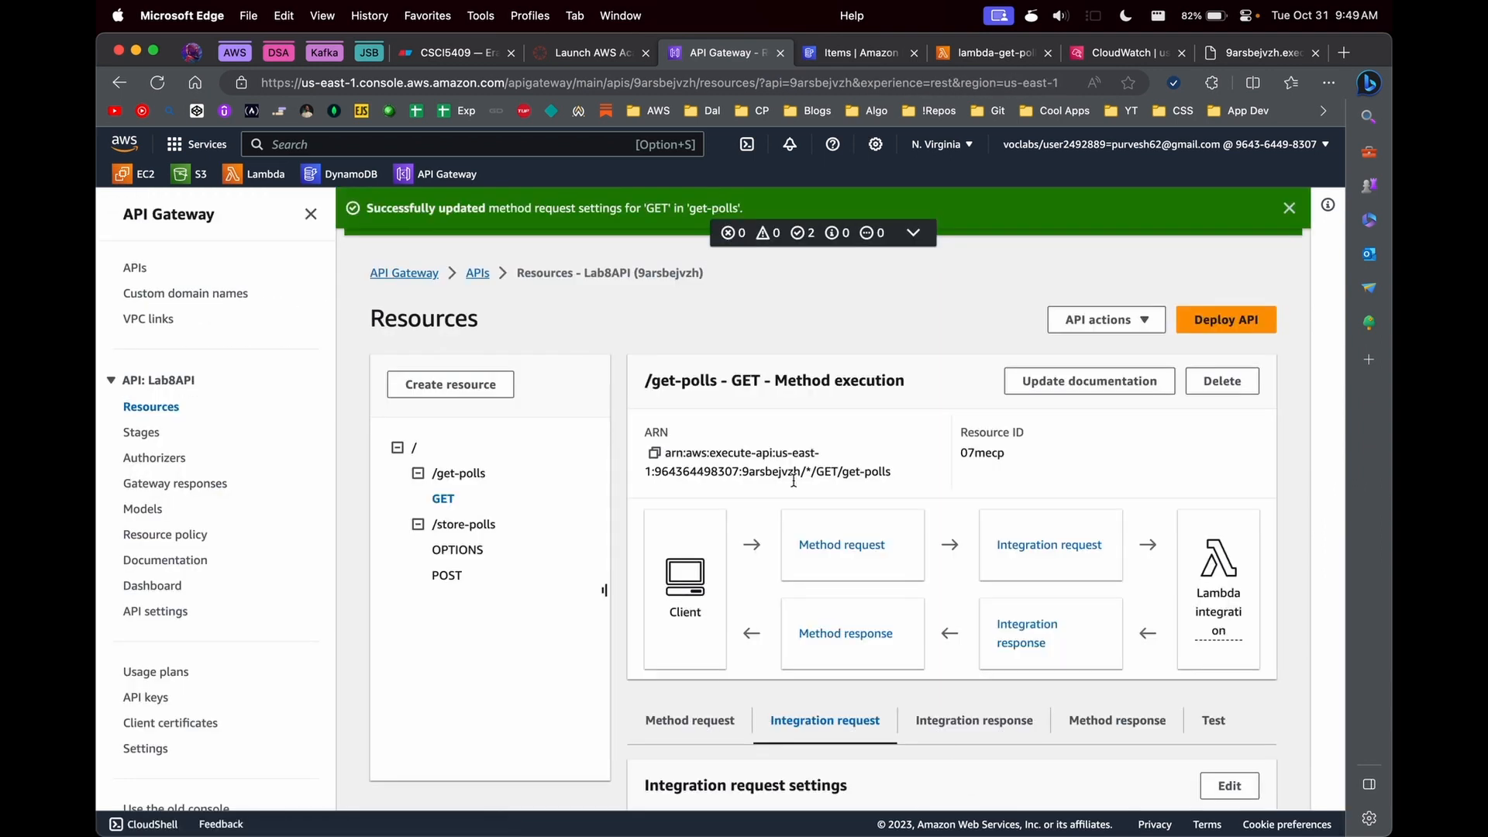
- Test the GET method under /get-polls with proxy integration off and check the response status and body
{"action": "left_click", "coordinate": [1213, 720]}
{"action": "scroll", "coordinate": [853, 620], "scroll_direction": "down", "scroll_amount": 5}
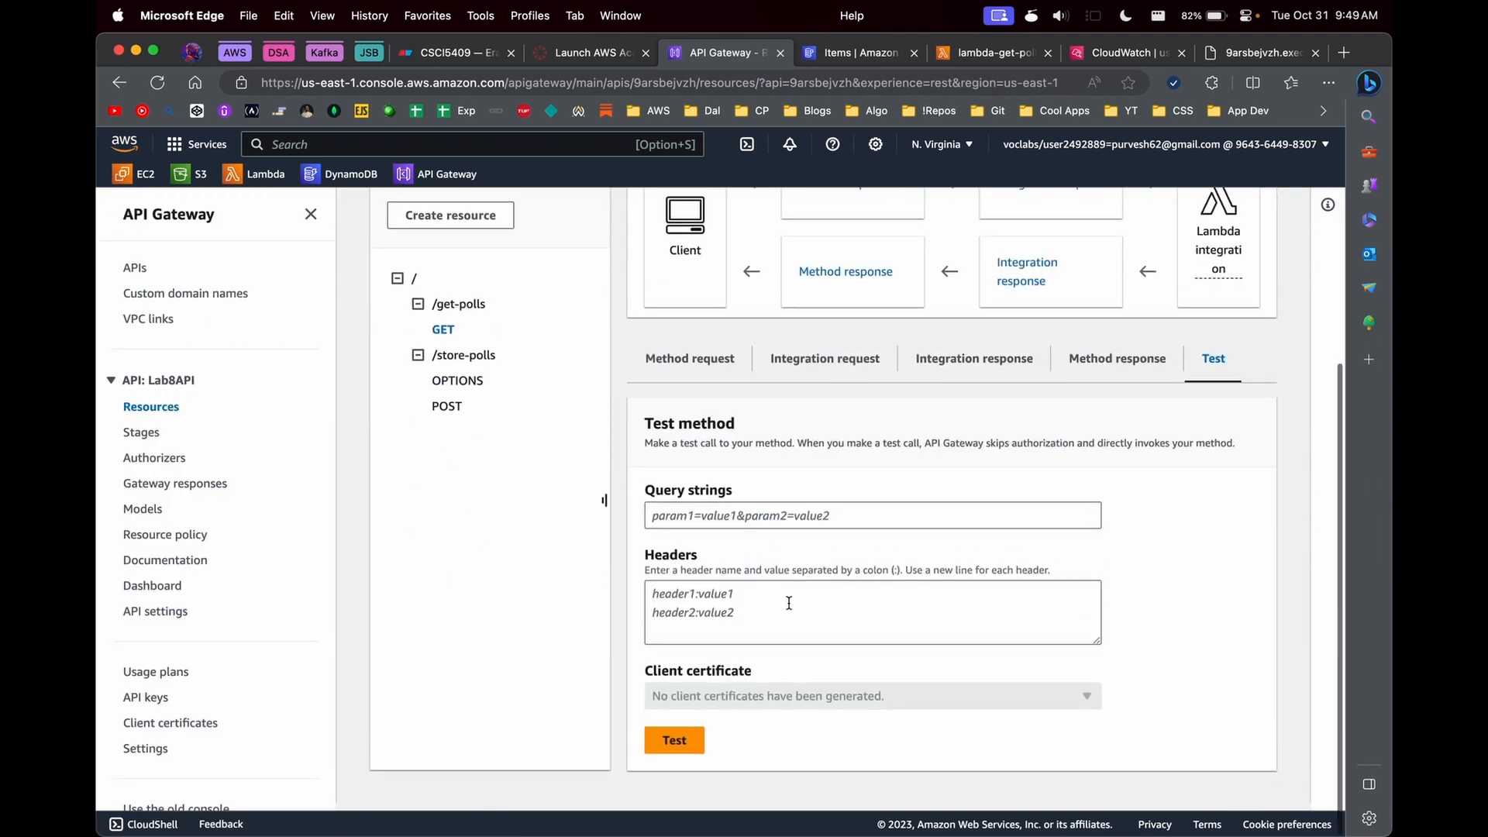
{"action": "left_click", "coordinate": [675, 750]}
{"action": "scroll", "coordinate": [675, 756], "scroll_direction": "down", "scroll_amount": 10}
{"action": "scroll", "coordinate": [453, 419], "scroll_direction": "up", "scroll_amount": 15}
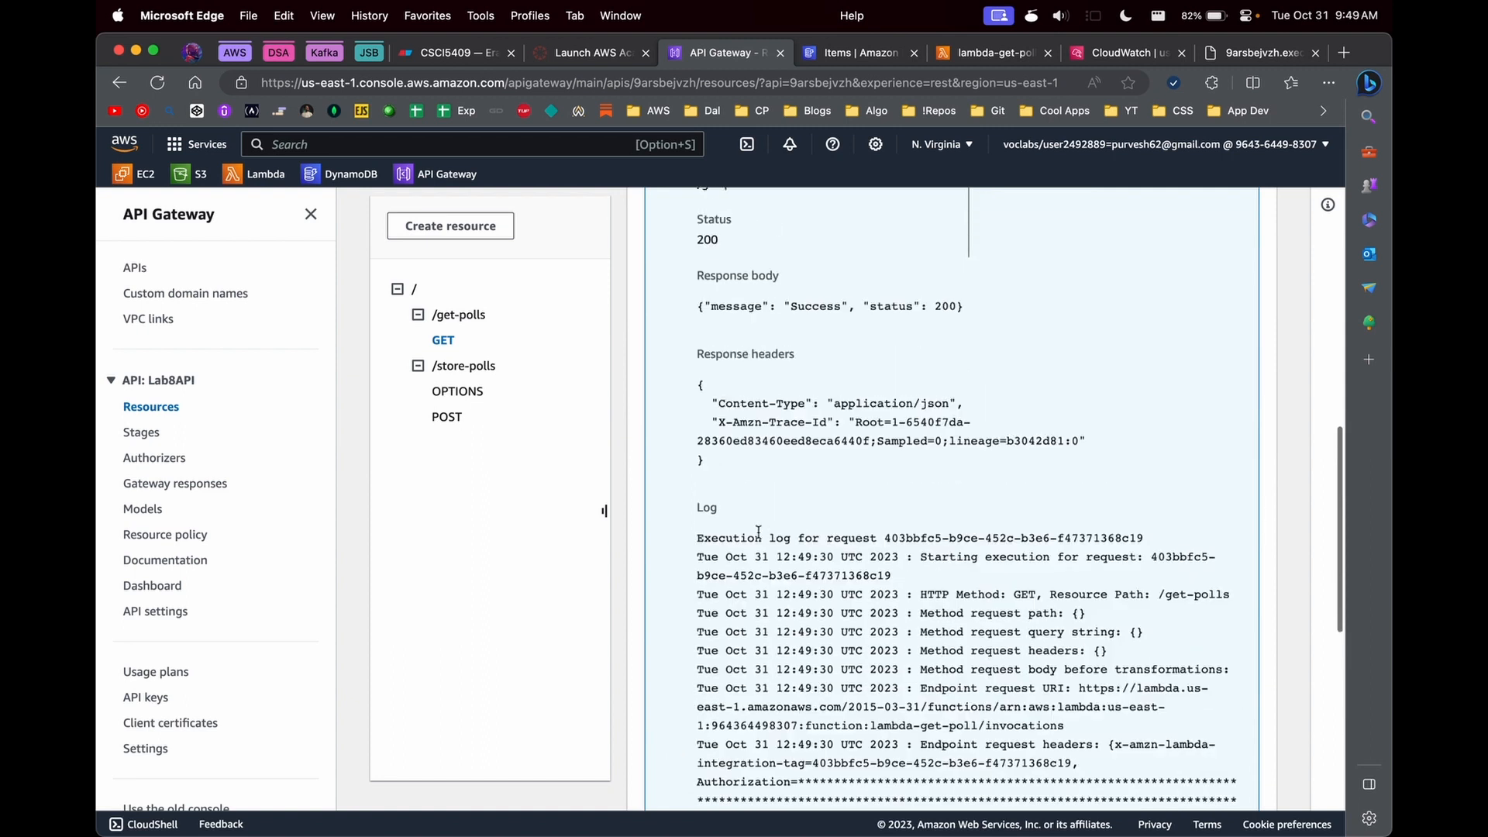
{"action": "scroll", "coordinate": [453, 418], "scroll_direction": "up", "scroll_amount": 3}
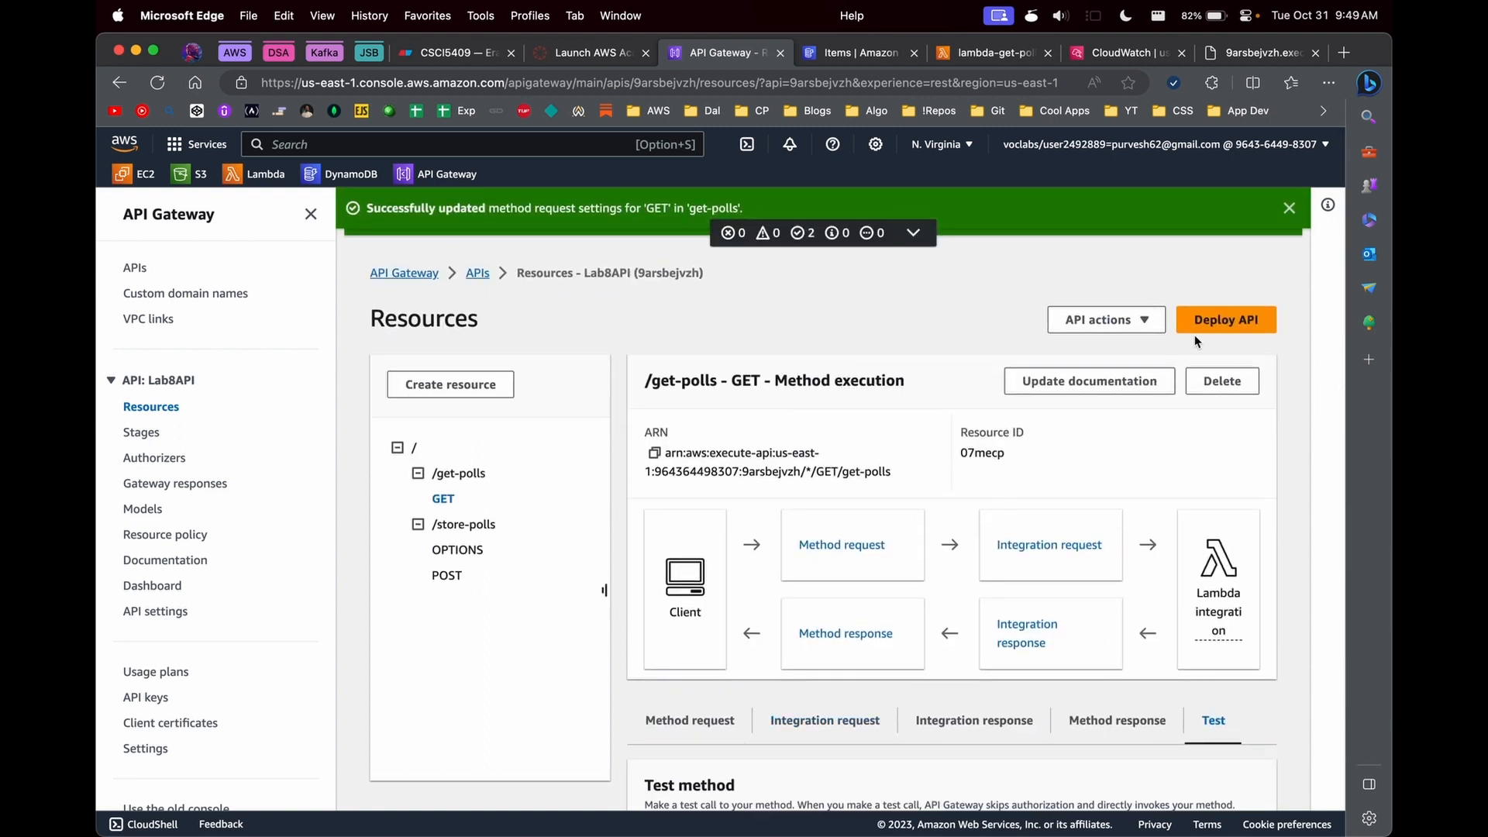
- Turn off Lambda proxy integration in the integration request of the /store-polls POST method and save it
{"action": "left_click", "coordinate": [454, 578]}
{"action": "scroll", "coordinate": [1010, 625], "scroll_direction": "down", "scroll_amount": 2}
{"action": "left_click", "coordinate": [1000, 626]}
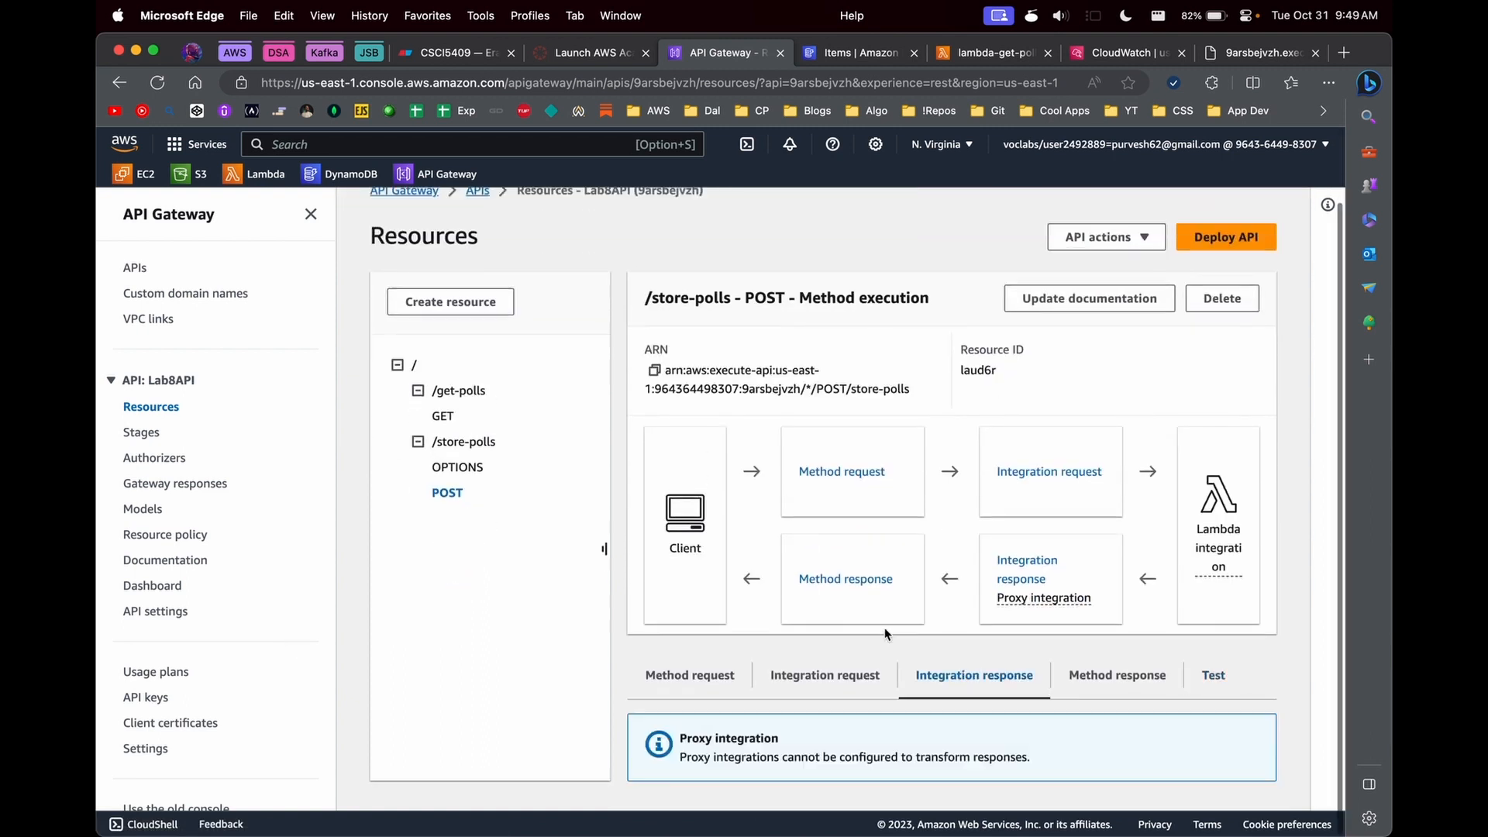
{"action": "left_click", "coordinate": [819, 672]}
{"action": "scroll", "coordinate": [817, 672], "scroll_direction": "down", "scroll_amount": 2}
{"action": "left_click", "coordinate": [1229, 643]}
{"action": "scroll", "coordinate": [611, 617], "scroll_direction": "down", "scroll_amount": 3}
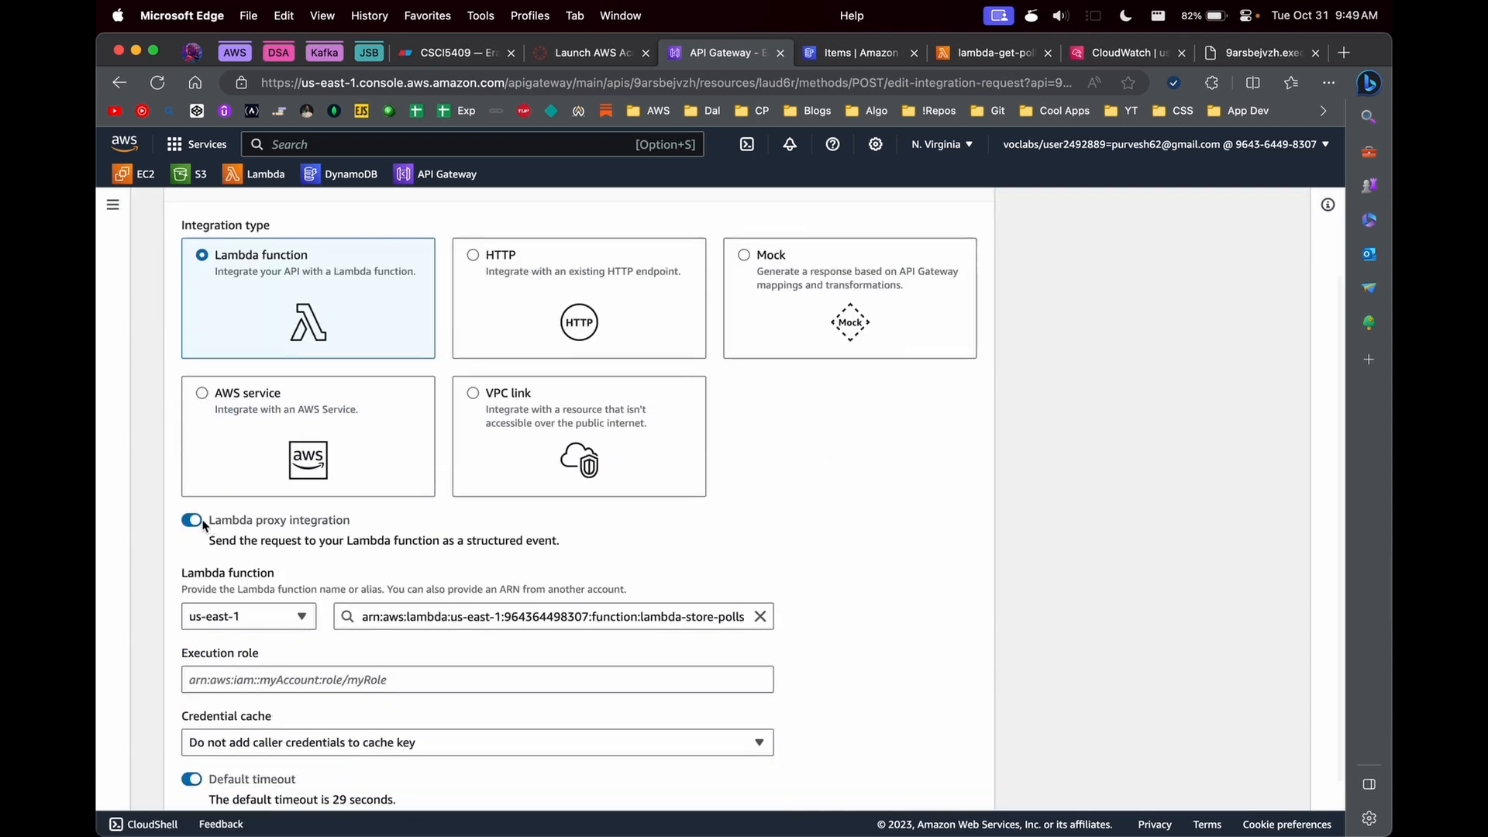
{"action": "scroll", "coordinate": [375, 556], "scroll_direction": "down", "scroll_amount": 5}
{"action": "left_click", "coordinate": [963, 780]}
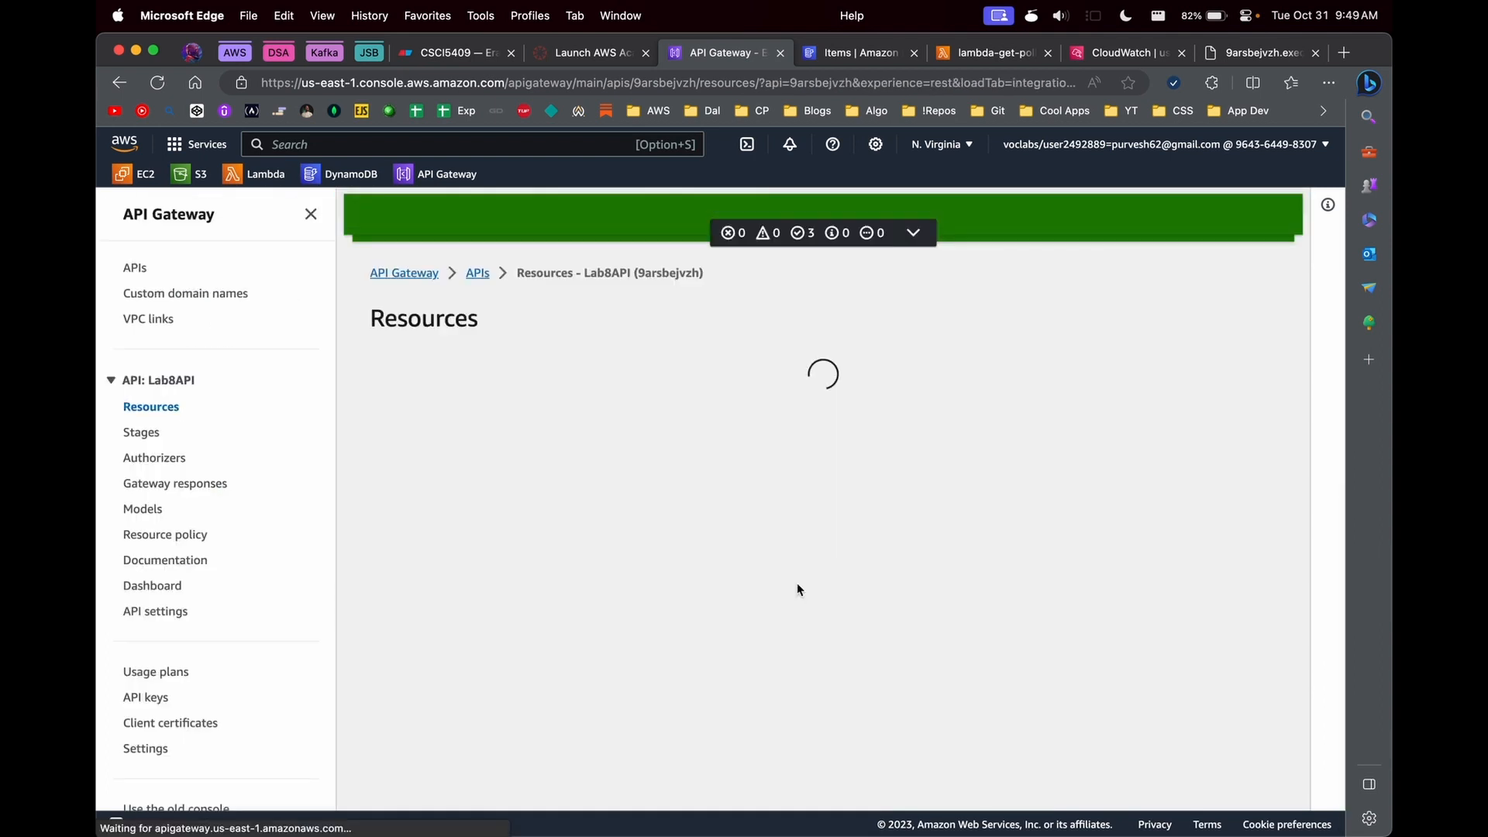
{"action": "scroll", "coordinate": [816, 638], "scroll_direction": "down", "scroll_amount": 5}
{"action": "left_click", "coordinate": [914, 804]}
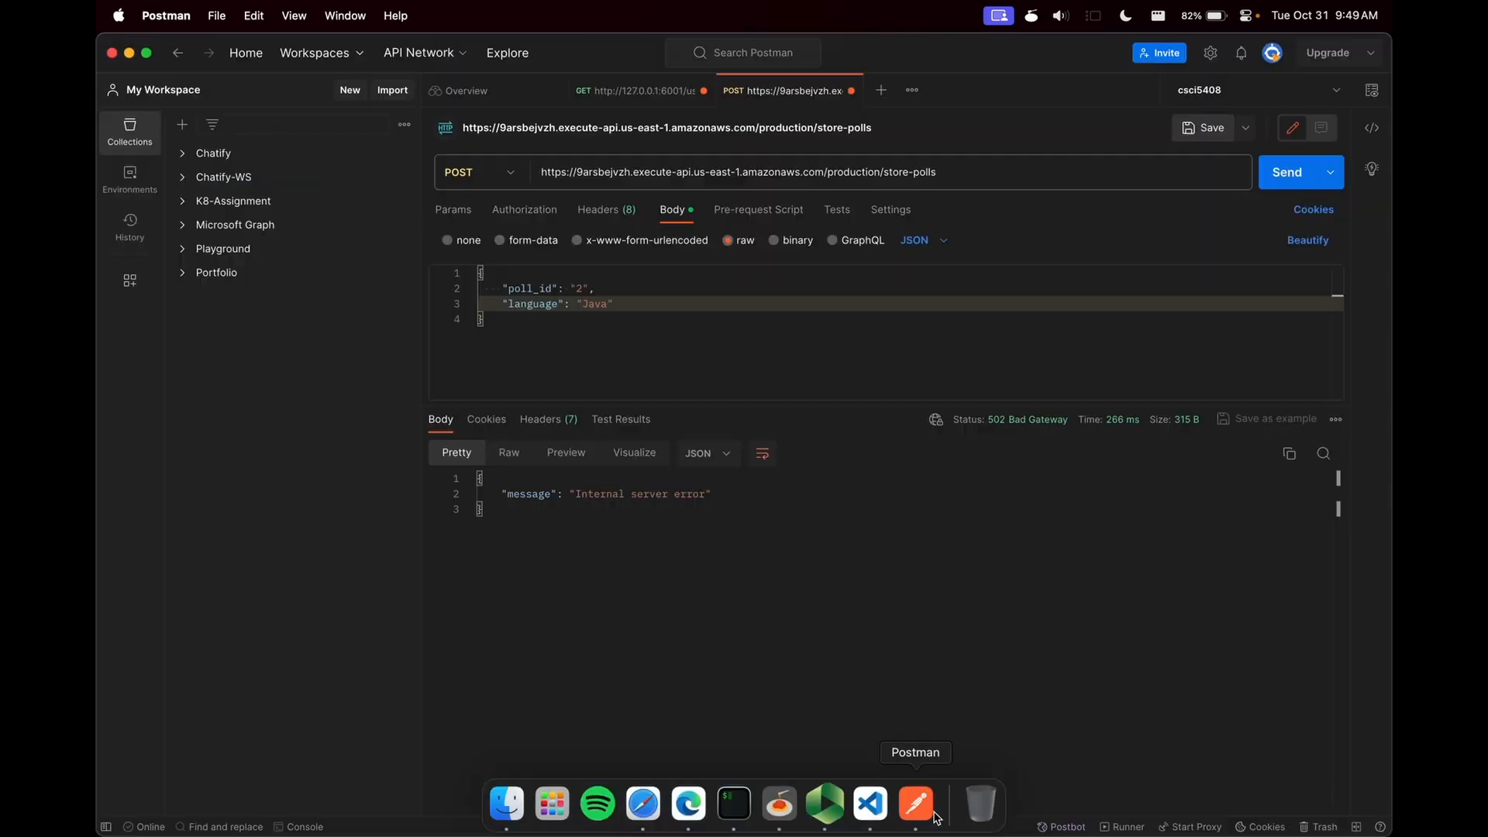
{"action": "left_click", "coordinate": [985, 332]}
{"action": "triple_click", "coordinate": [670, 166]}
{"action": "key", "text": "super+c"}
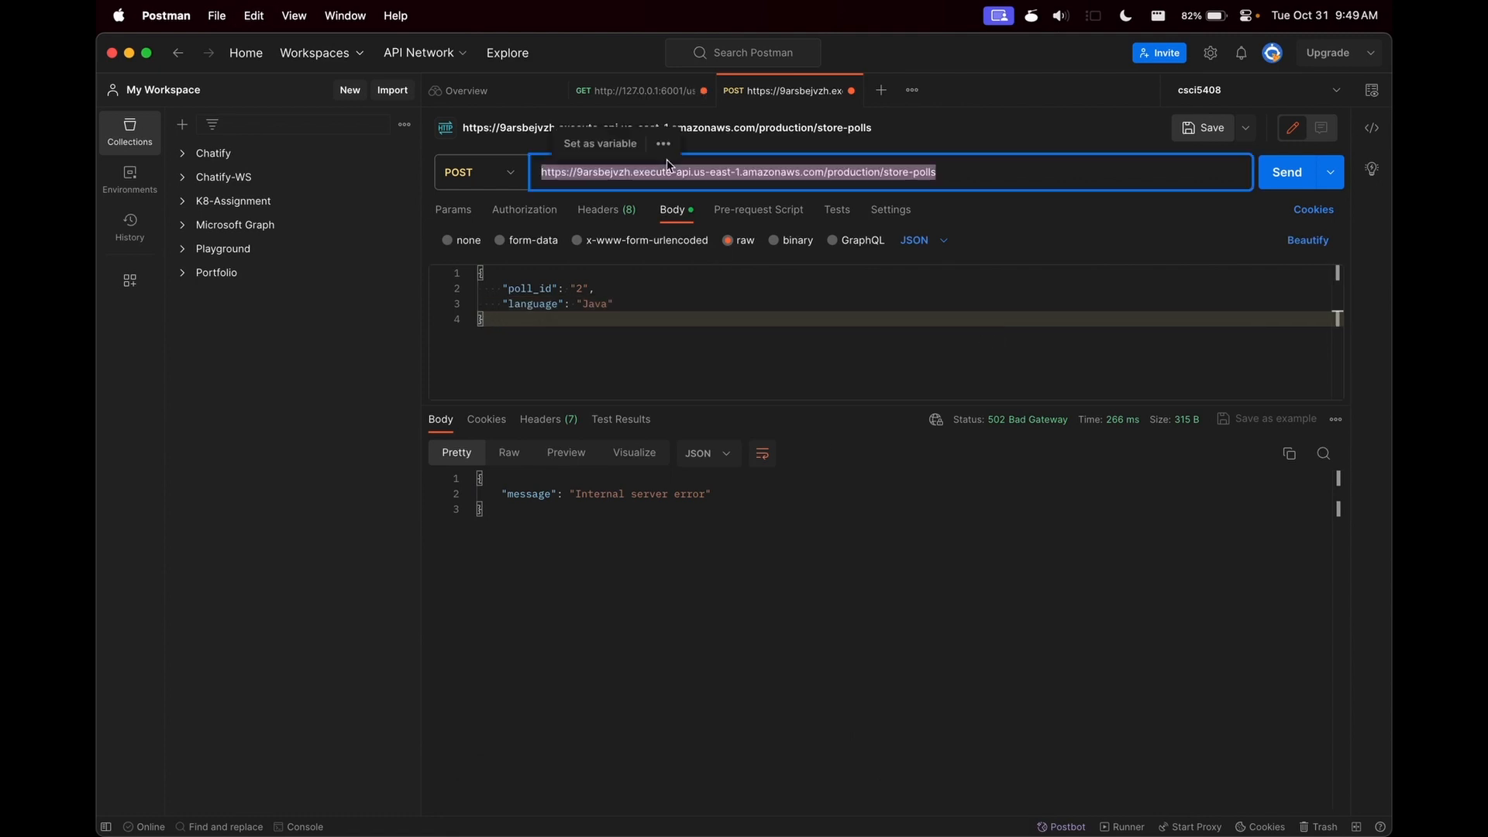
{"action": "key", "text": "super+t"}
{"action": "left_click", "coordinate": [475, 173]}
{"action": "left_click", "coordinate": [599, 178]}
{"action": "key", "text": "super+v"}
{"action": "key", "text": "BackSpace"}
{"action": "key", "text": "BackSpace"}
{"action": "key", "text": "BackSpace"}
{"action": "key", "text": "BackSpace"}
{"action": "key", "text": "BackSpace"}
{"action": "type", "text": "ge"}
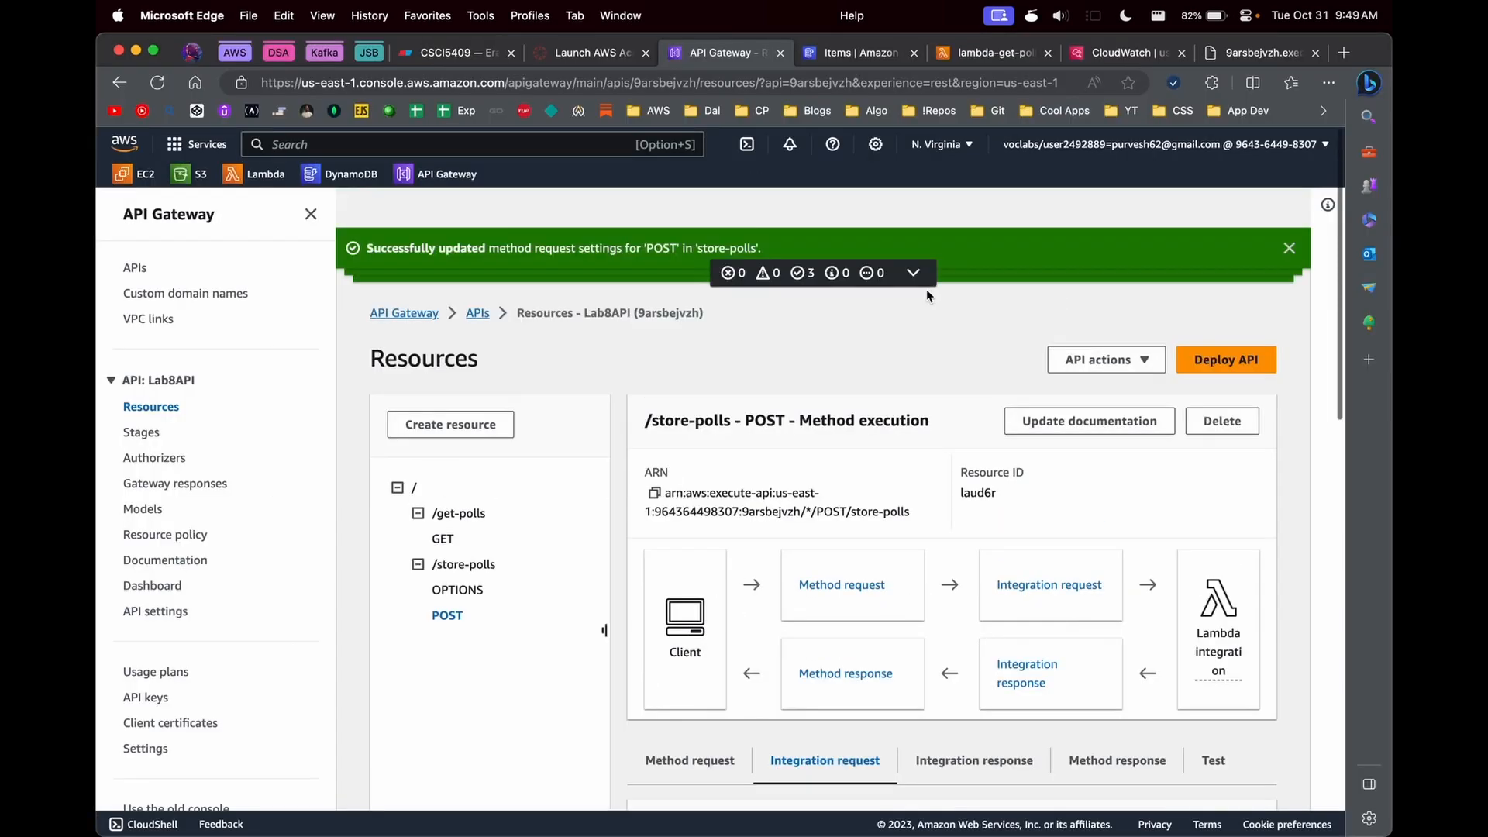
- Return to API Gateway in the browser, deploy Lab8API to the production stage and dismiss the notifications
{"action": "left_click", "coordinate": [1219, 327]}
{"action": "left_click", "coordinate": [740, 479]}
{"action": "left_click", "coordinate": [542, 535]}
{"action": "left_click", "coordinate": [916, 632]}
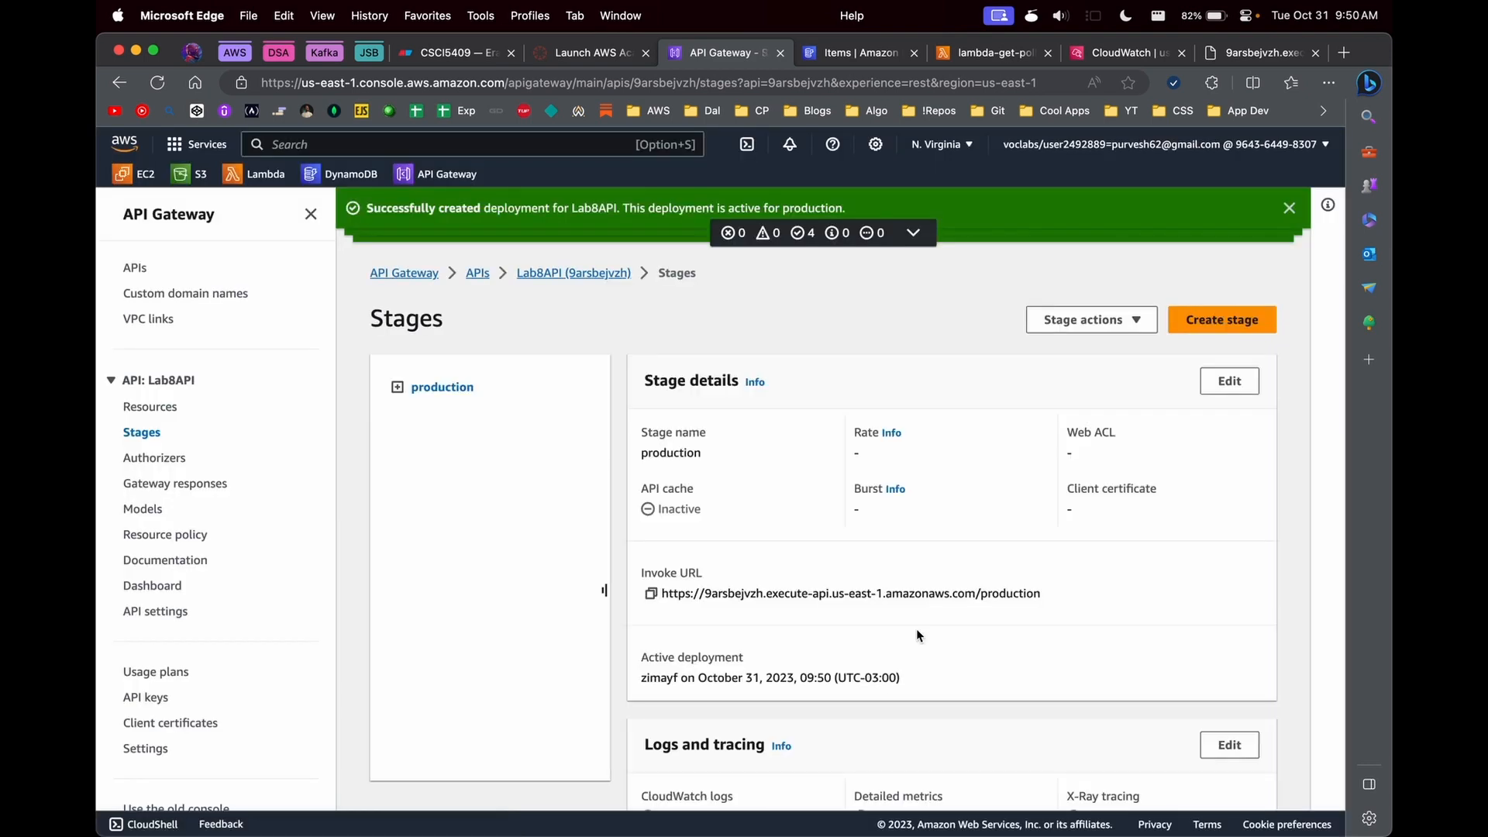
{"action": "left_click", "coordinate": [1289, 208]}
{"action": "left_click", "coordinate": [1288, 208]}
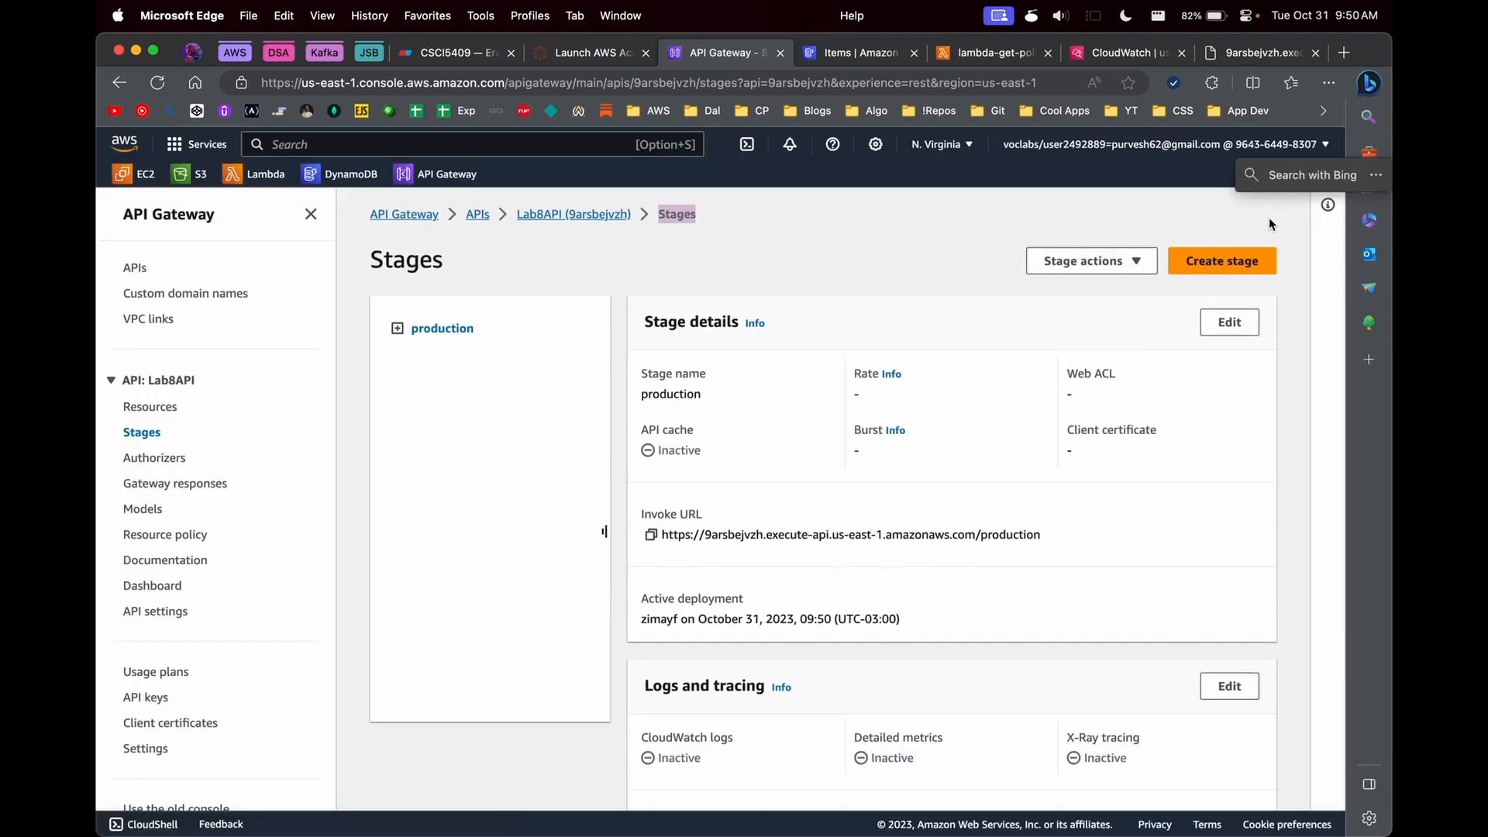
- Switch to Postman, send the get-polls request, and send the store-polls request with the language set to "Scala"
{"action": "key", "text": "super+Tab"}
{"action": "left_click", "coordinate": [1286, 172]}
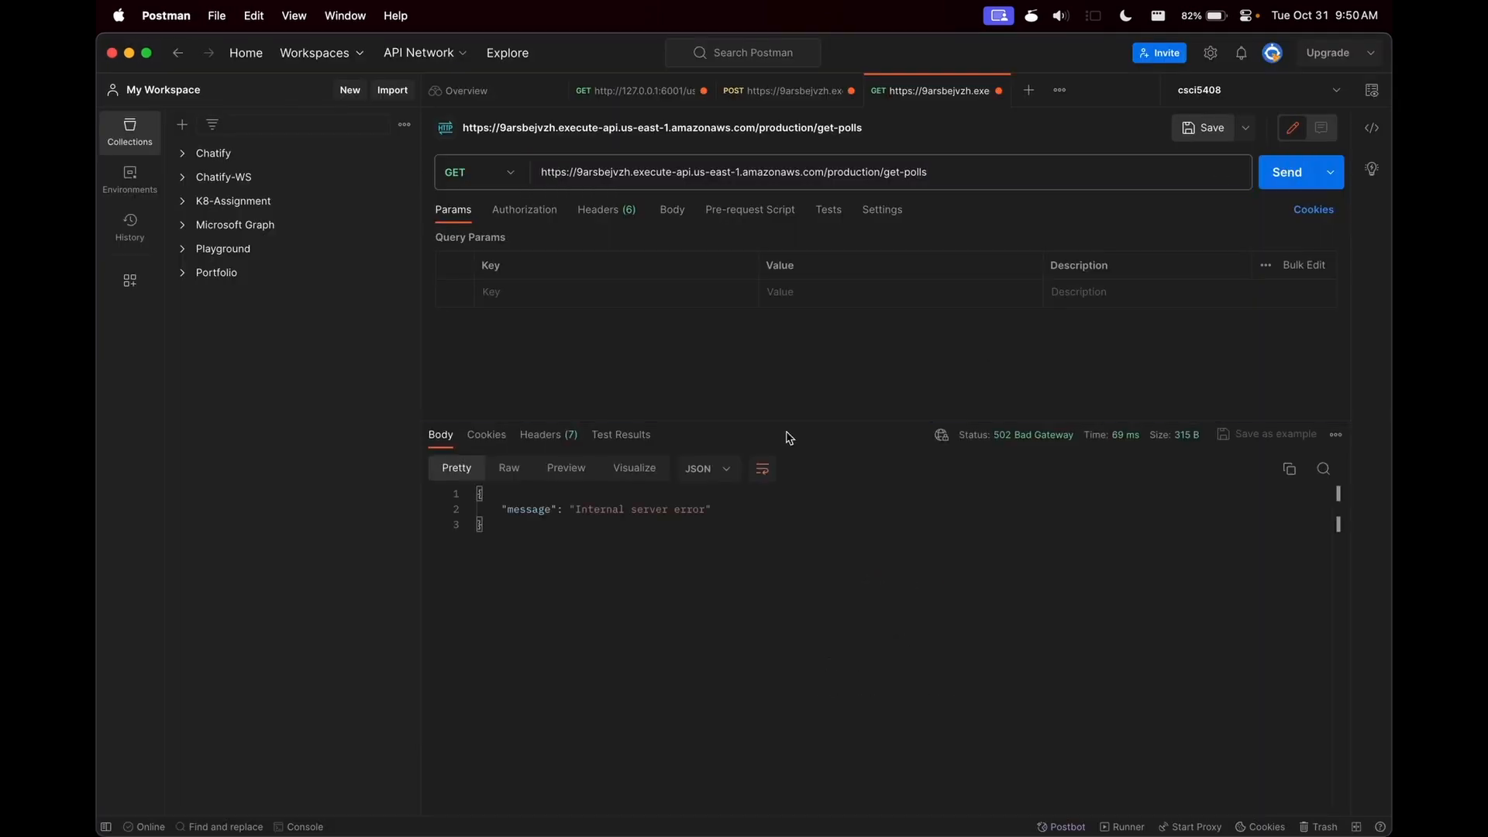
{"action": "left_click", "coordinate": [787, 90]}
{"action": "double_click", "coordinate": [592, 304]}
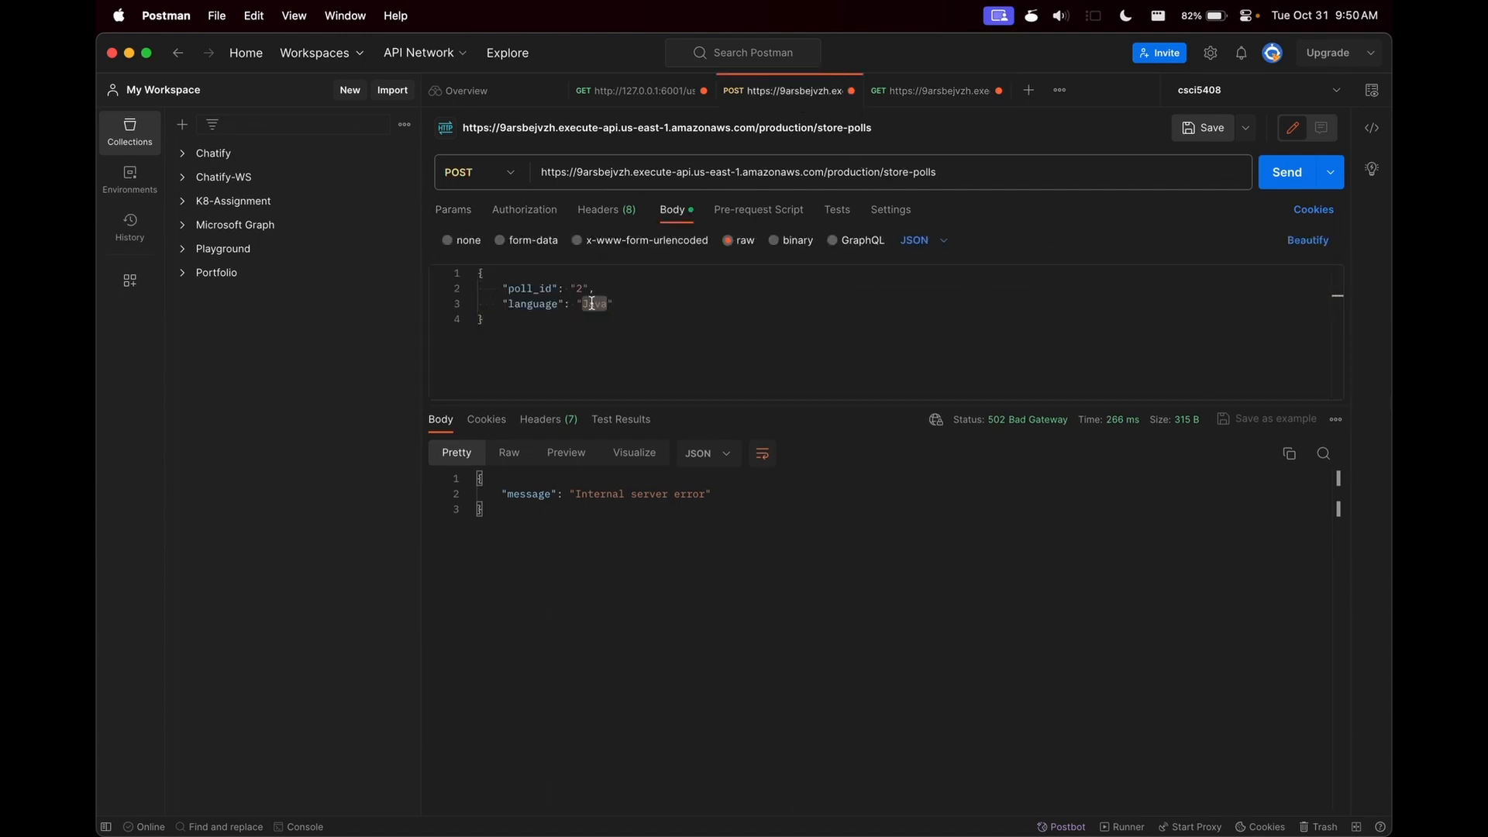
{"action": "type", "text": "Scala"}
{"action": "left_click", "coordinate": [576, 289]}
{"action": "key", "text": "super+Return"}
- Switch back to the browser and check the proxy setting in the /get-polls GET method's integration request
{"action": "key", "text": "super+Tab"}
{"action": "scroll", "coordinate": [768, 587], "scroll_direction": "down", "scroll_amount": 3}
{"action": "left_click", "coordinate": [151, 407]}
{"action": "left_click", "coordinate": [443, 441]}
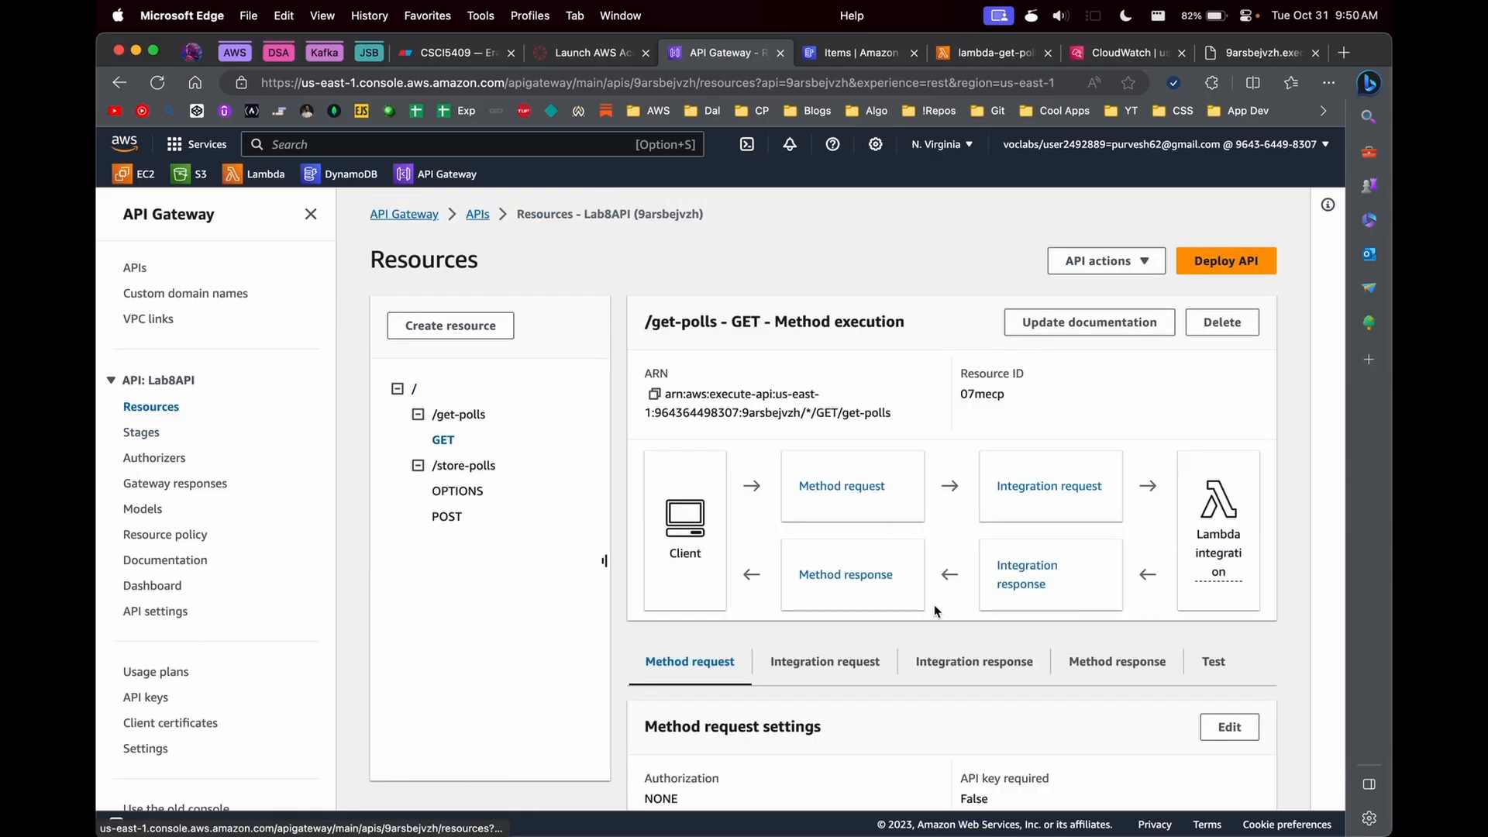
{"action": "scroll", "coordinate": [935, 612], "scroll_direction": "down", "scroll_amount": 2}
{"action": "left_click", "coordinate": [997, 609]}
{"action": "scroll", "coordinate": [922, 648], "scroll_direction": "down", "scroll_amount": 4}
{"action": "left_click", "coordinate": [868, 296]}
{"action": "scroll", "coordinate": [1000, 456], "scroll_direction": "down", "scroll_amount": 3}
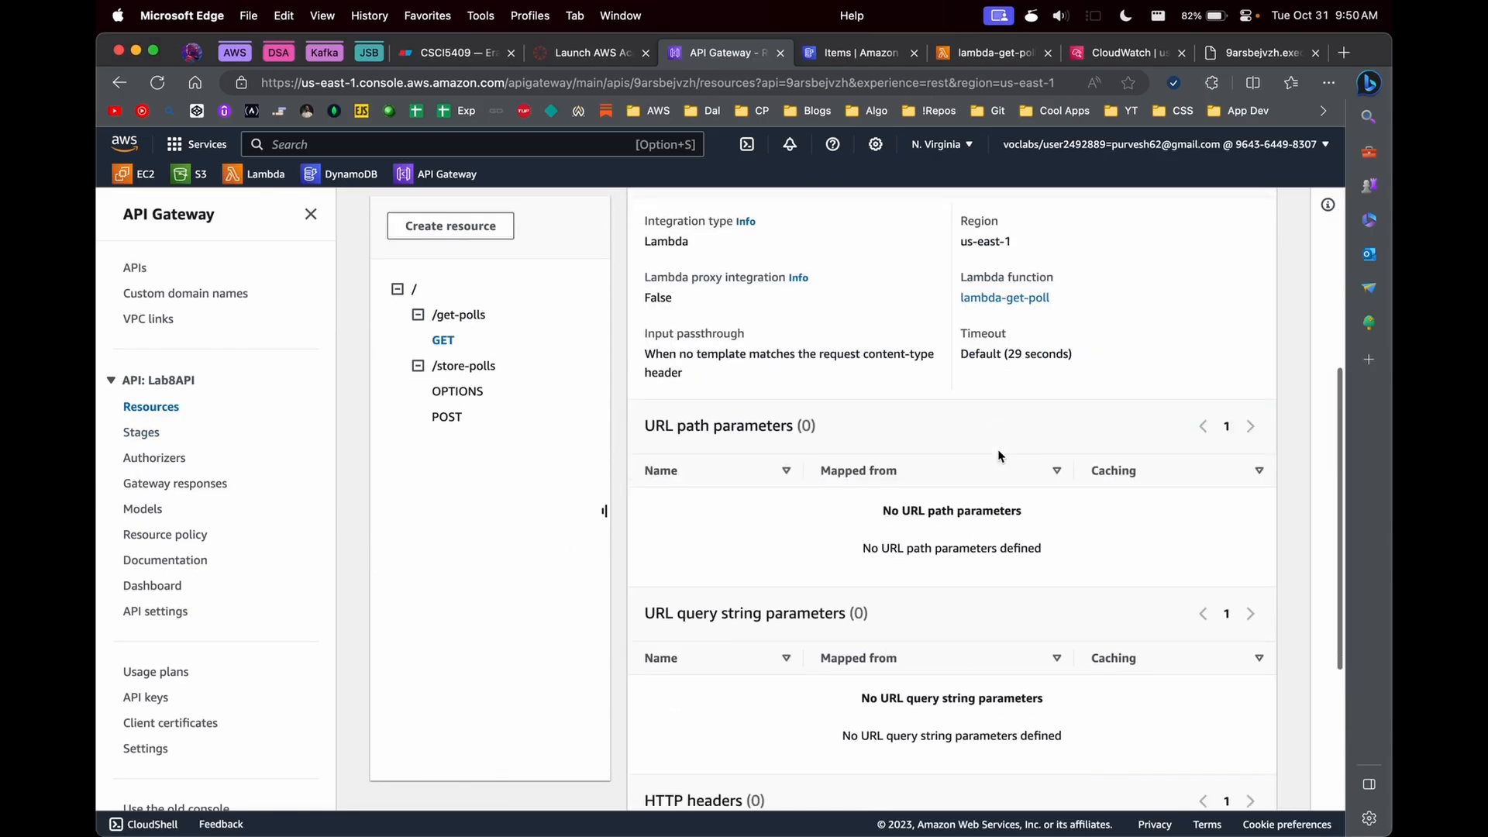
- Set the /get-polls GET integration's request body passthrough to "When there are no templates defined (recommended)" and save it
{"action": "scroll", "coordinate": [811, 388], "scroll_direction": "up", "scroll_amount": 1}
{"action": "left_click", "coordinate": [1230, 232]}
{"action": "scroll", "coordinate": [310, 600], "scroll_direction": "down", "scroll_amount": 5}
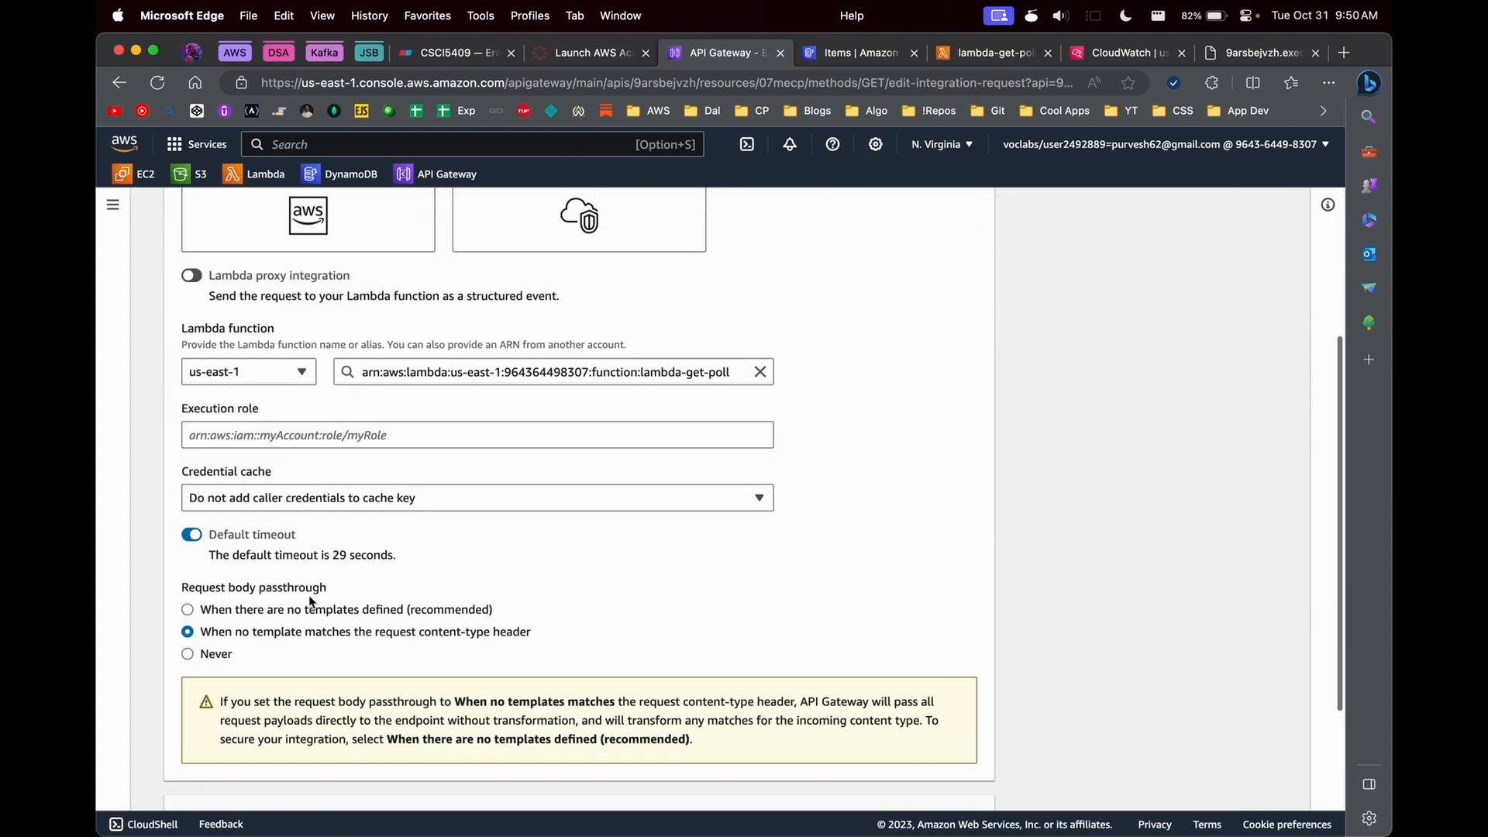
{"action": "left_click", "coordinate": [252, 609]}
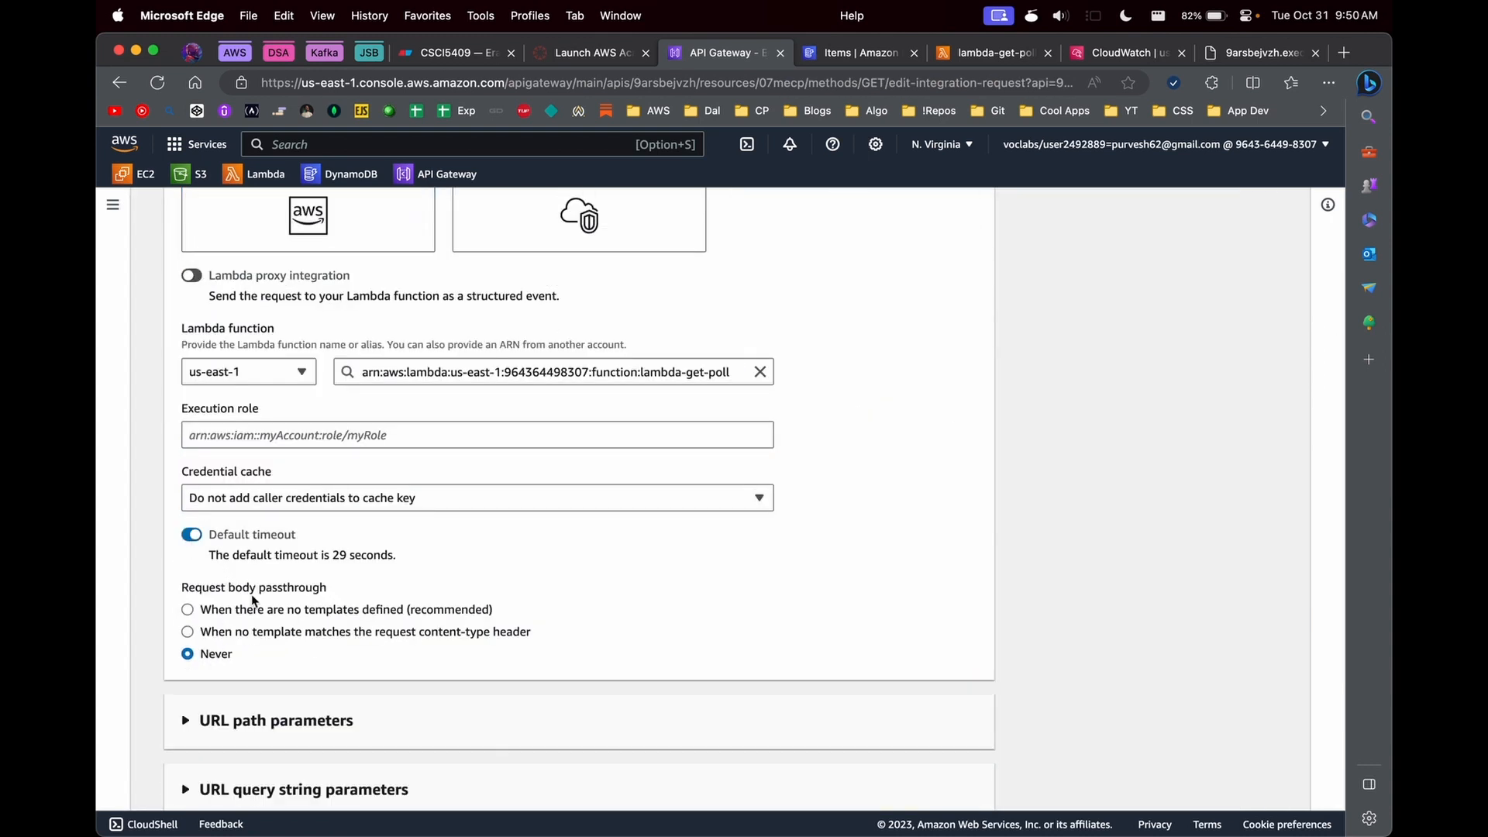
{"action": "scroll", "coordinate": [252, 605], "scroll_direction": "down", "scroll_amount": 2}
{"action": "scroll", "coordinate": [342, 527], "scroll_direction": "down", "scroll_amount": 1}
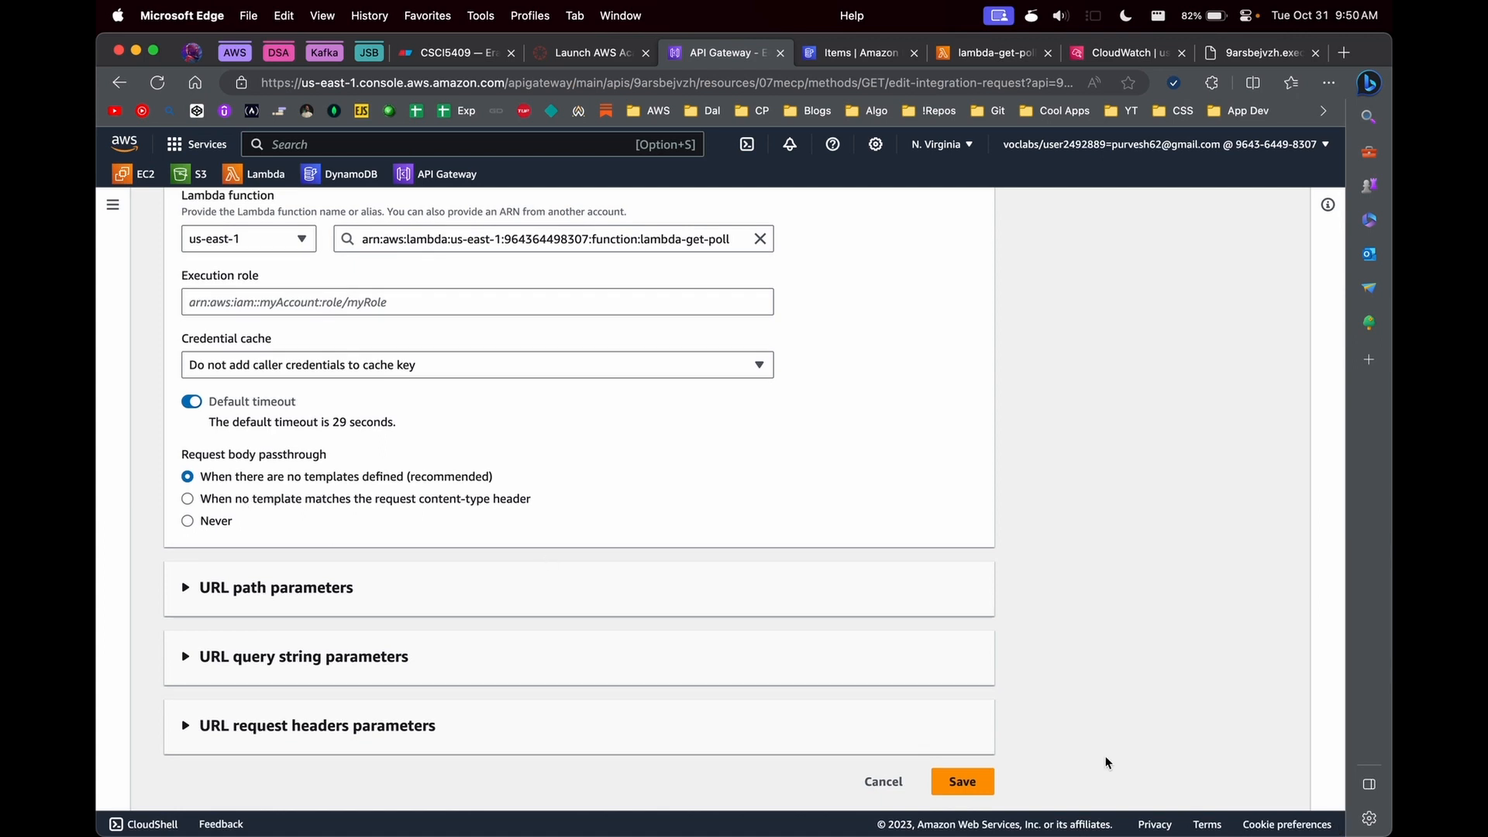
{"action": "left_click", "coordinate": [963, 781]}
- Run a test of the /get-polls GET method and check the response body
{"action": "left_click", "coordinate": [1211, 604]}
{"action": "scroll", "coordinate": [781, 581], "scroll_direction": "down", "scroll_amount": 3}
{"action": "left_click", "coordinate": [674, 750]}
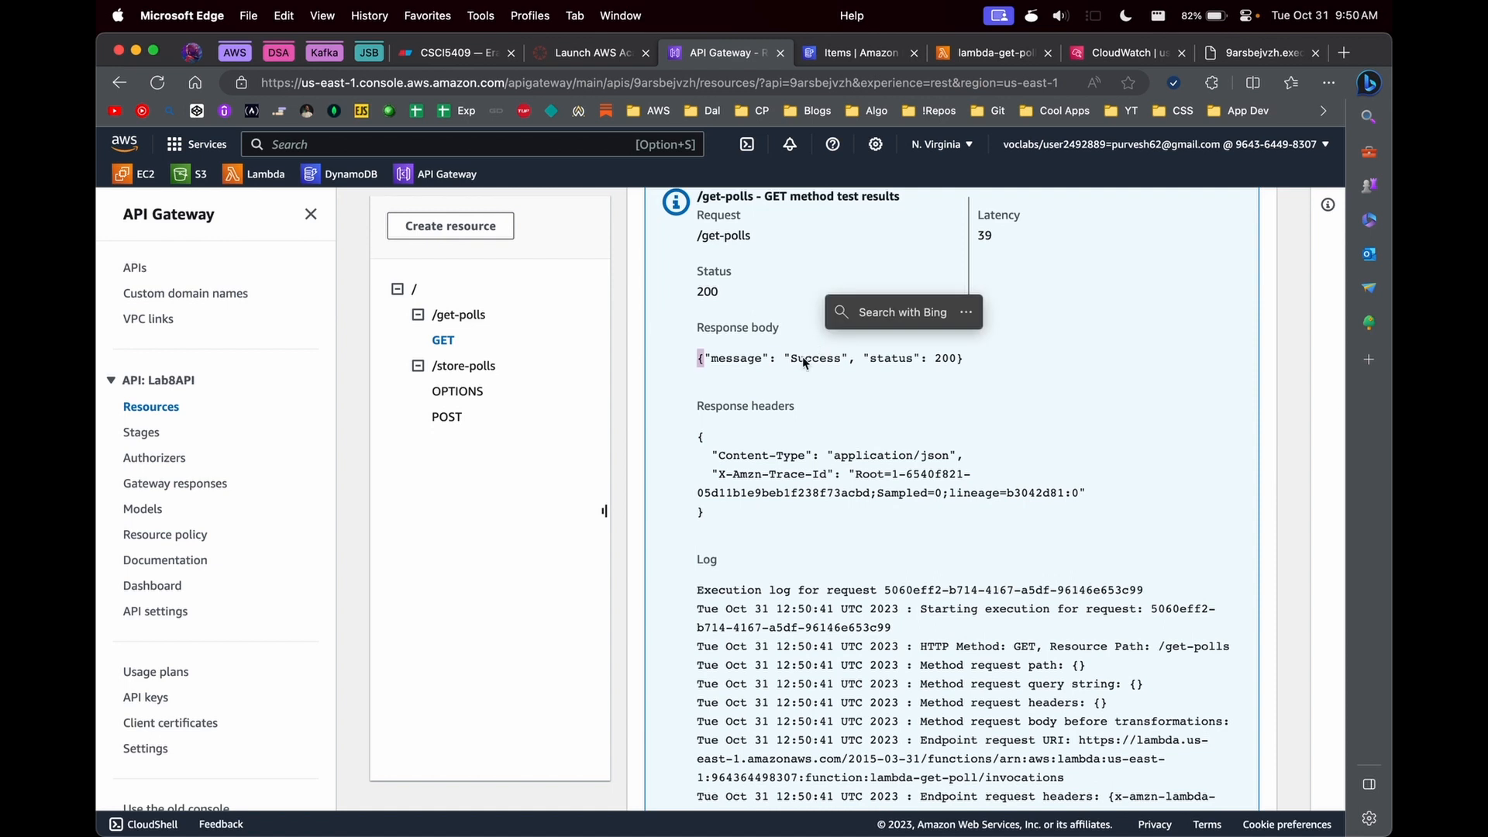
{"action": "scroll", "coordinate": [727, 341], "scroll_direction": "up", "scroll_amount": 10}
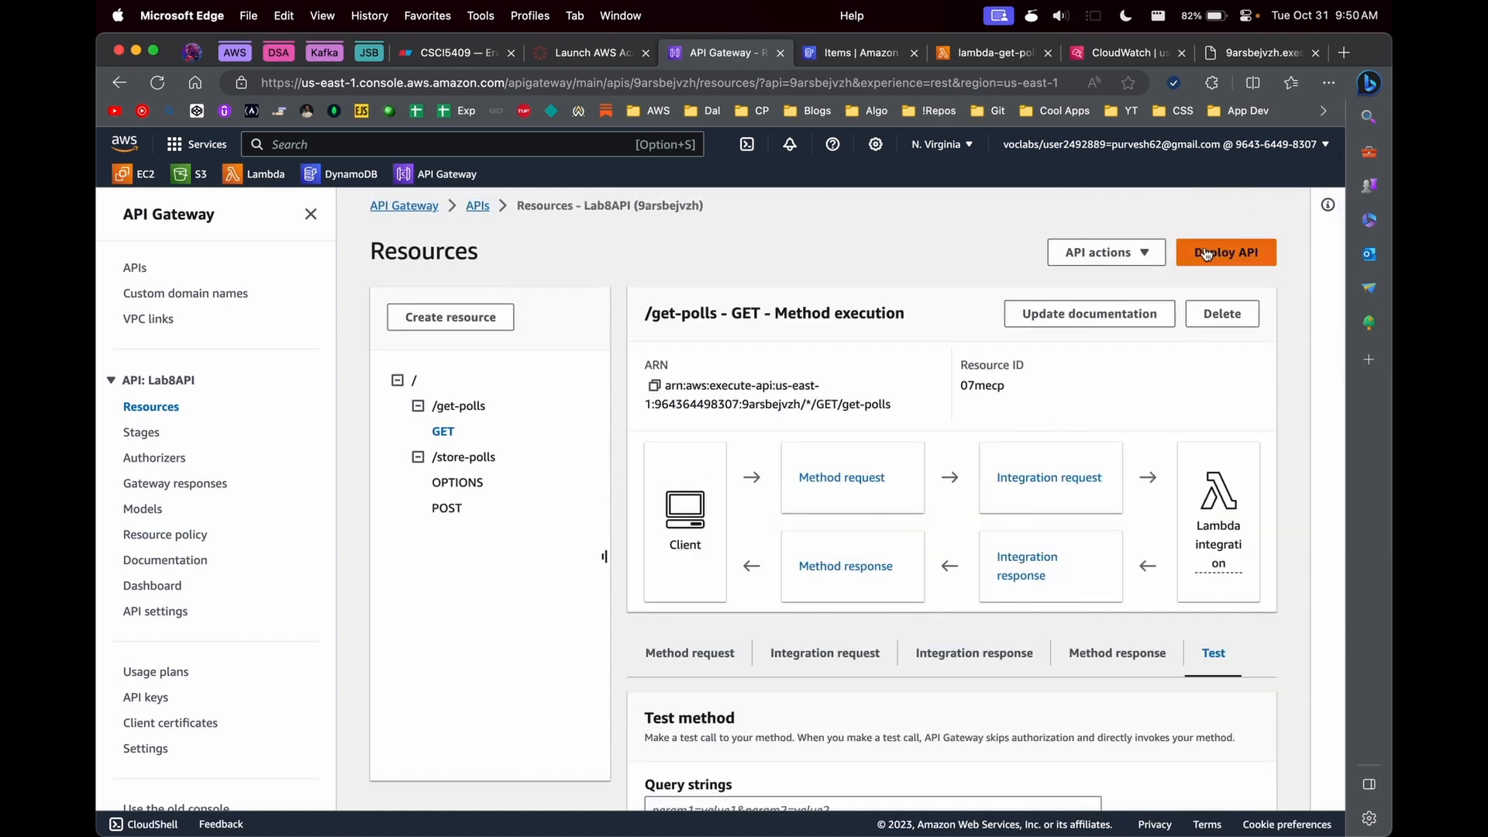
- Deploy Lab8API to the production stage and copy its invoke URL
{"action": "left_click", "coordinate": [1206, 254]}
{"action": "left_click", "coordinate": [570, 476]}
{"action": "left_click", "coordinate": [571, 534]}
{"action": "left_click", "coordinate": [913, 632]}
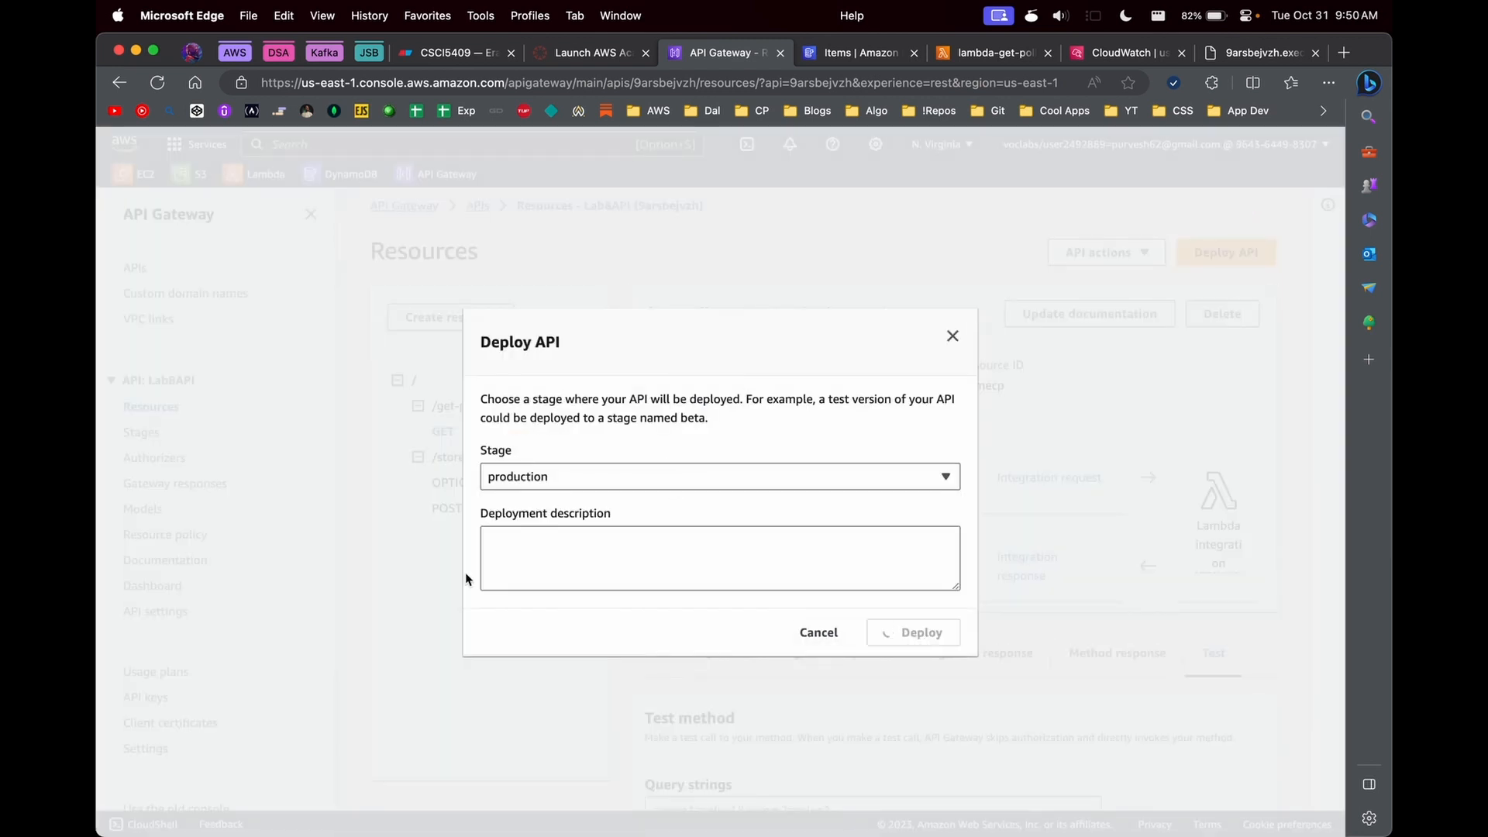
{"action": "left_click", "coordinate": [662, 600]}
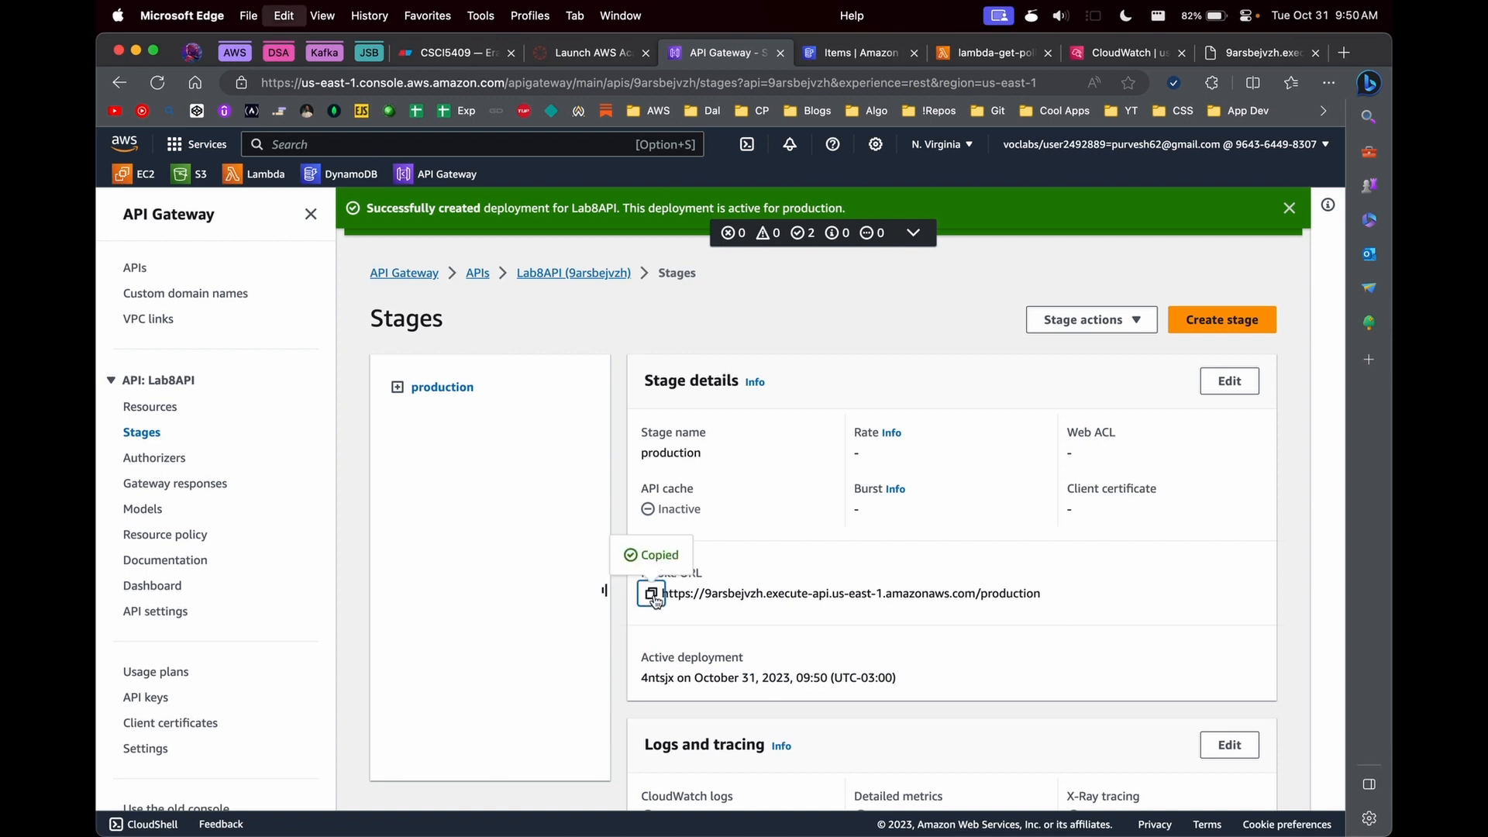
- Switch to Postman and resend the production get-polls GET request
{"action": "key", "text": "super+Tab"}
{"action": "left_click", "coordinate": [930, 90]}
{"action": "left_click", "coordinate": [948, 167]}
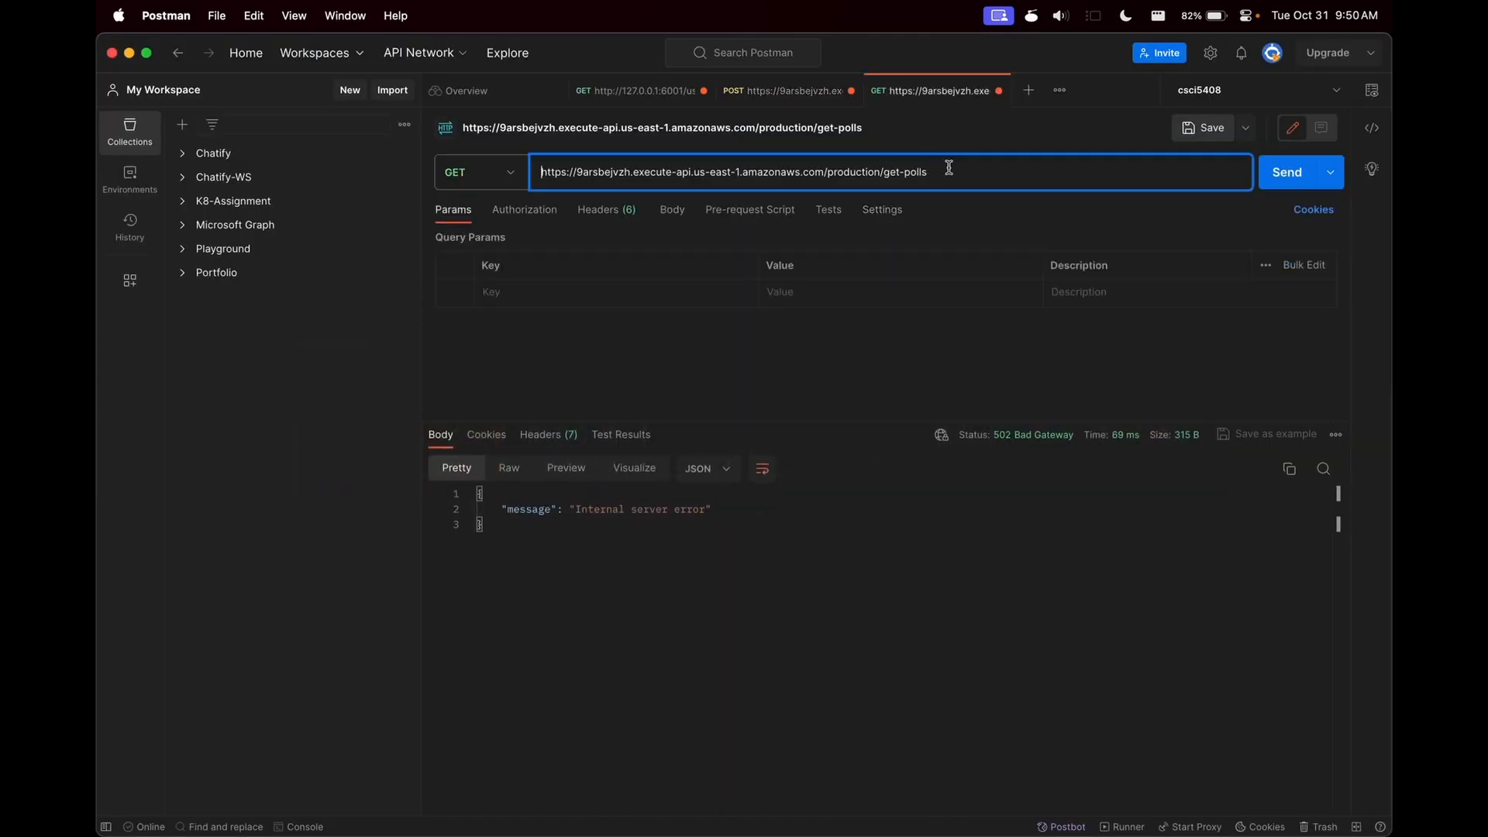
{"action": "key", "text": "Return"}
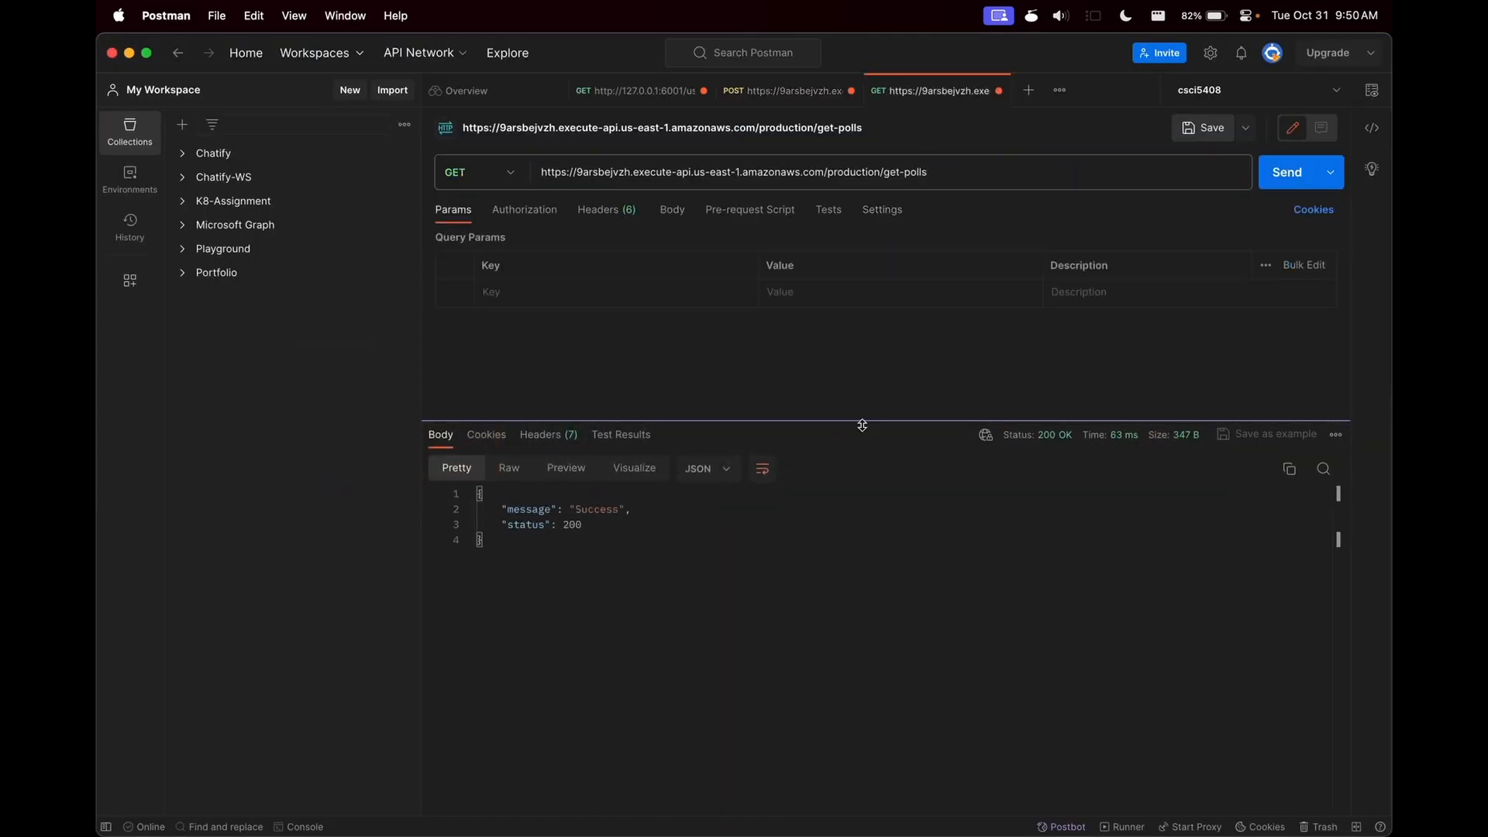
- Switch back to the browser and open the /store-polls POST method in Lab8API's resources
{"action": "key", "text": "super+Tab"}
{"action": "left_click", "coordinate": [148, 408]}
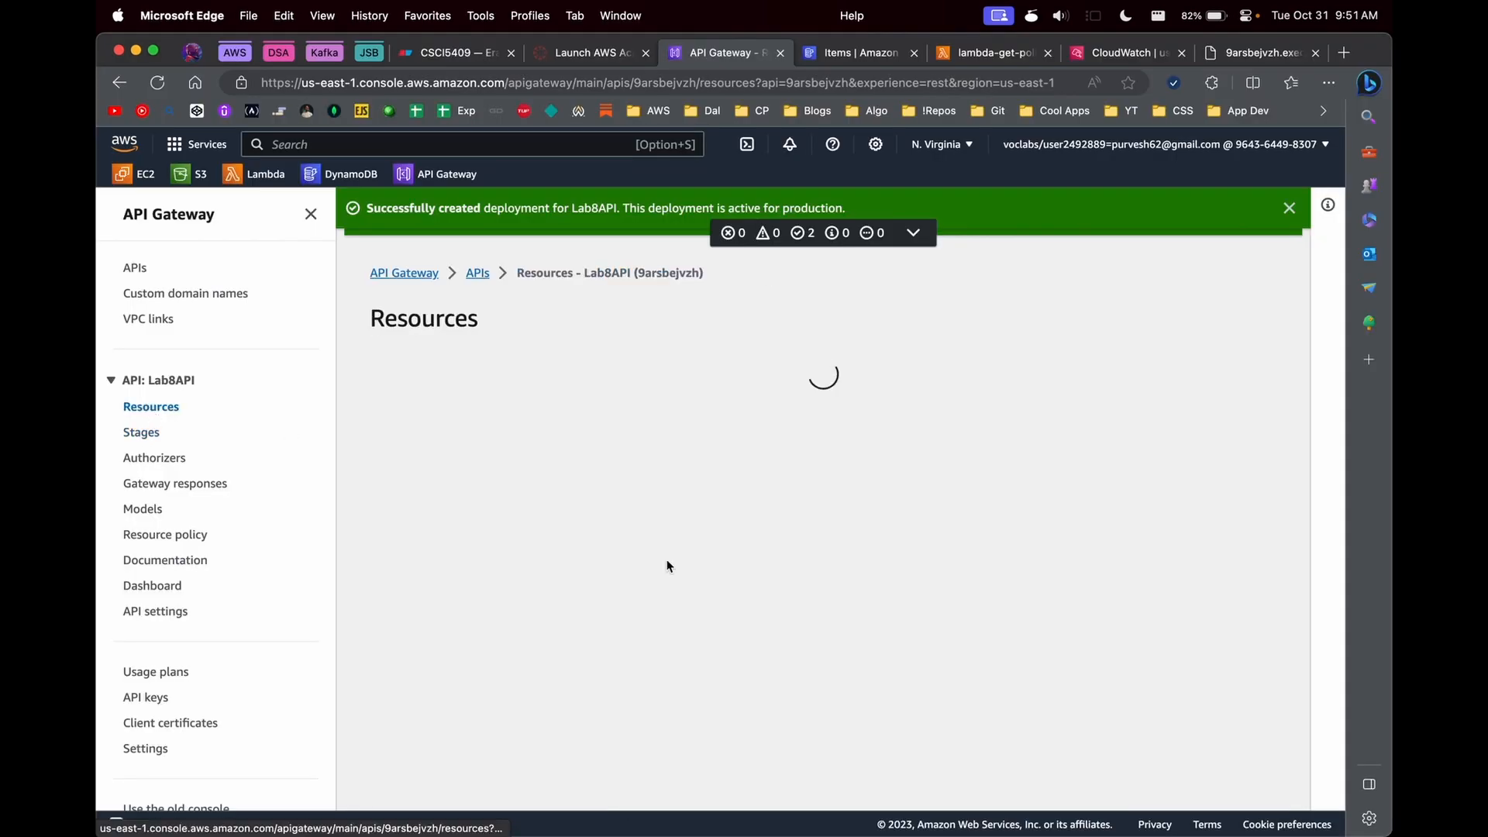
{"action": "left_click", "coordinate": [447, 575]}
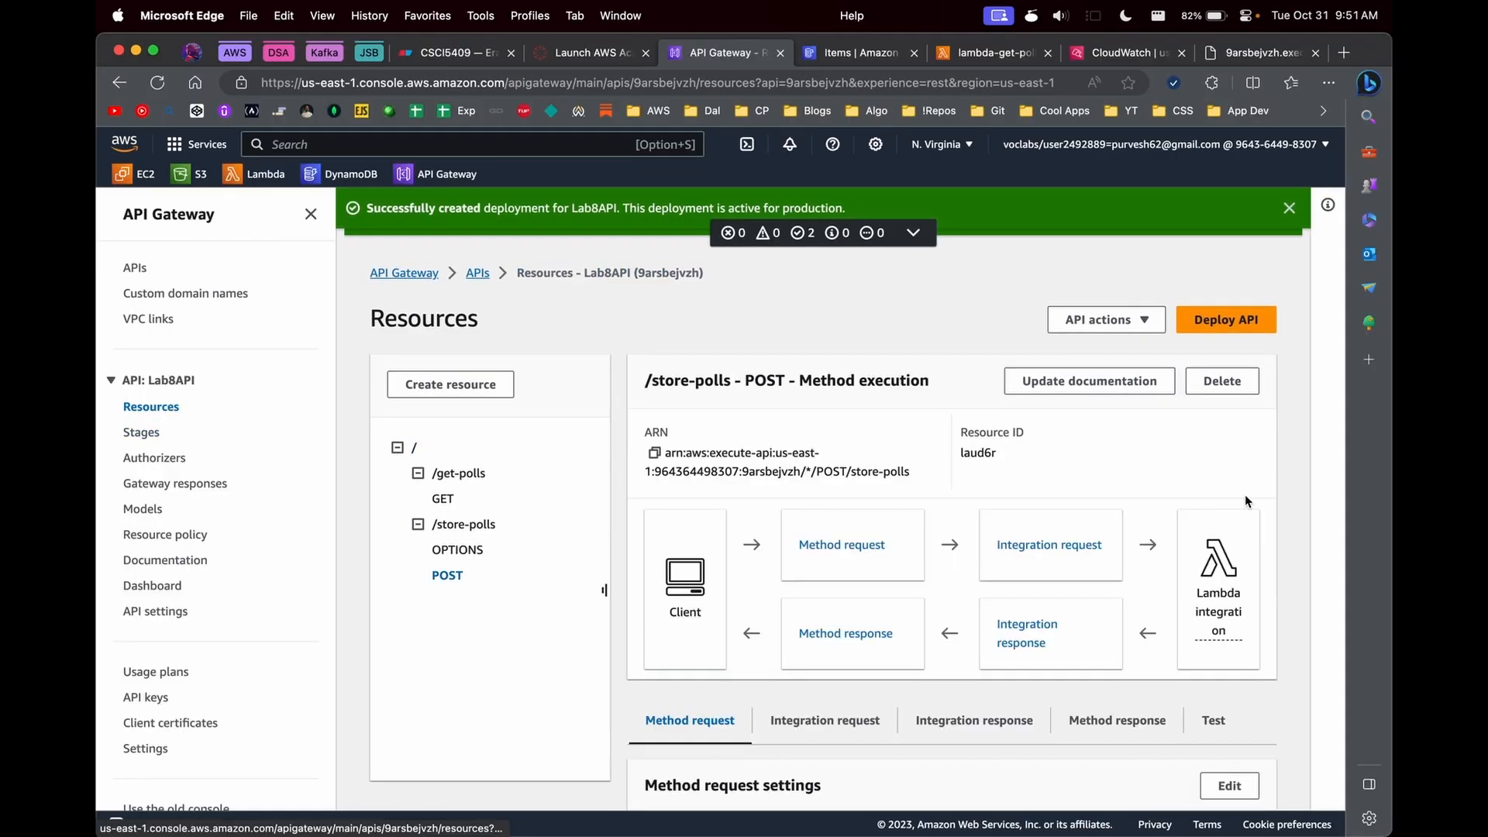
{"action": "left_click", "coordinate": [1218, 781]}
{"action": "scroll", "coordinate": [574, 617], "scroll_direction": "down", "scroll_amount": 3}
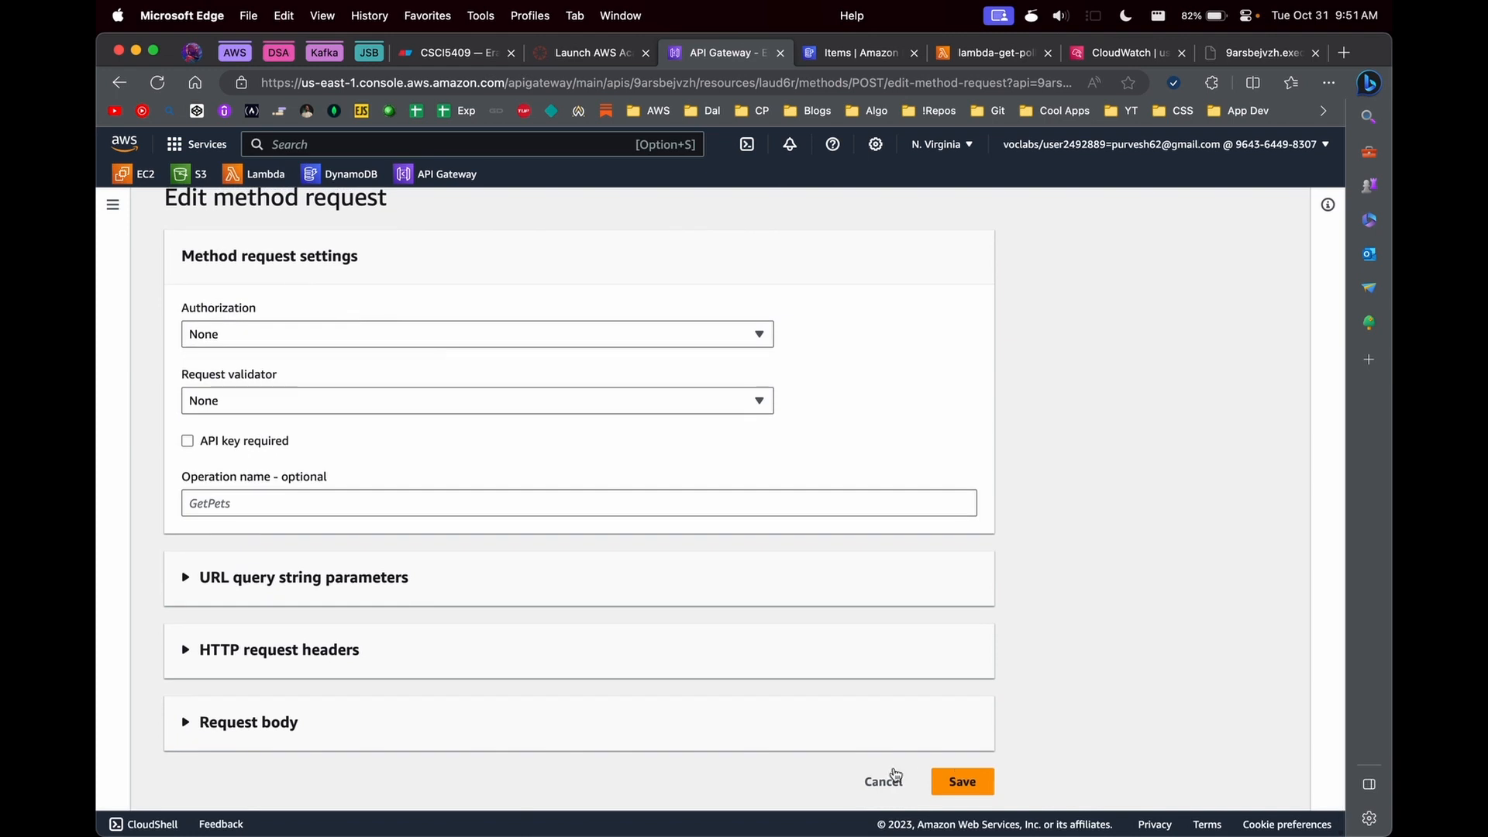
{"action": "left_click", "coordinate": [880, 781]}
{"action": "scroll", "coordinate": [899, 728], "scroll_direction": "down", "scroll_amount": 3}
{"action": "left_click", "coordinate": [984, 534]}
{"action": "scroll", "coordinate": [991, 545], "scroll_direction": "down", "scroll_amount": 3}
{"action": "left_click", "coordinate": [1141, 455]}
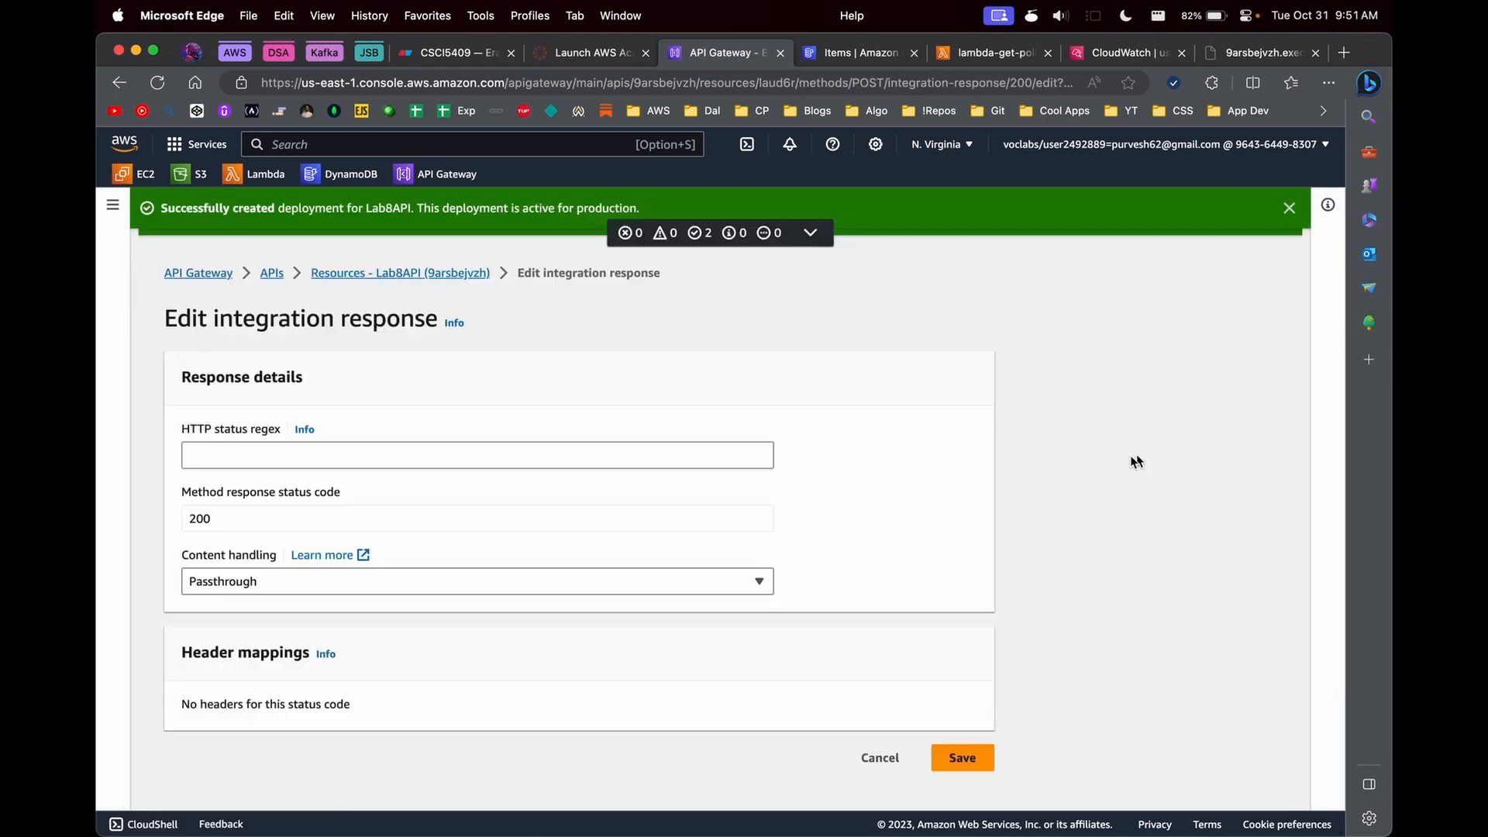
{"action": "left_click", "coordinate": [880, 751]}
- Set the /store-polls POST integration's request body passthrough to "When there are no templates defined (recommended)" and save it
{"action": "scroll", "coordinate": [872, 698], "scroll_direction": "down", "scroll_amount": 3}
{"action": "left_click", "coordinate": [819, 469]}
{"action": "left_click", "coordinate": [1230, 534]}
{"action": "scroll", "coordinate": [542, 558], "scroll_direction": "down", "scroll_amount": 5}
{"action": "left_click", "coordinate": [265, 569]}
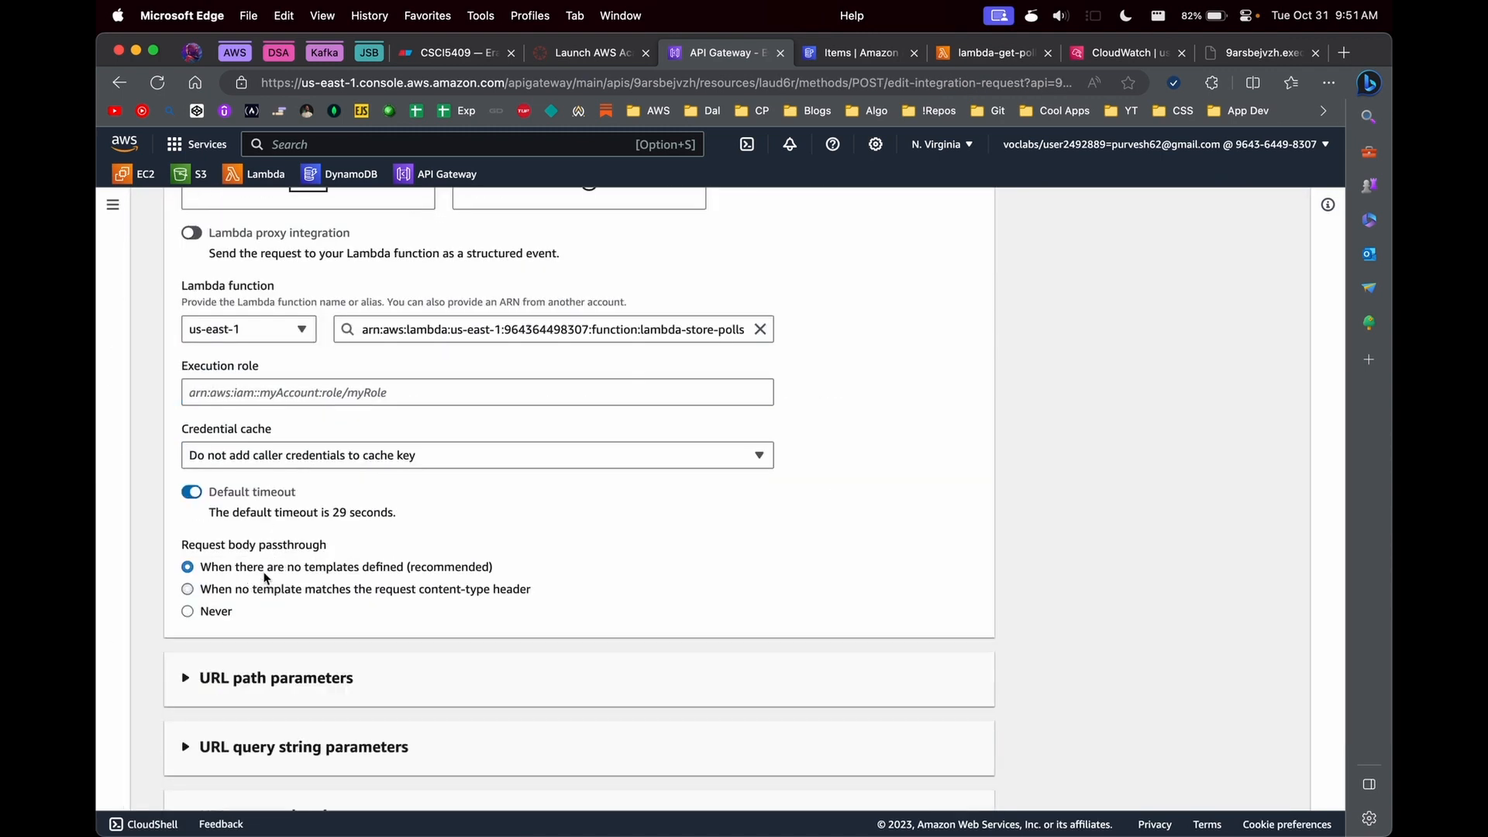
{"action": "scroll", "coordinate": [448, 620], "scroll_direction": "down", "scroll_amount": 3}
{"action": "left_click", "coordinate": [970, 784]}
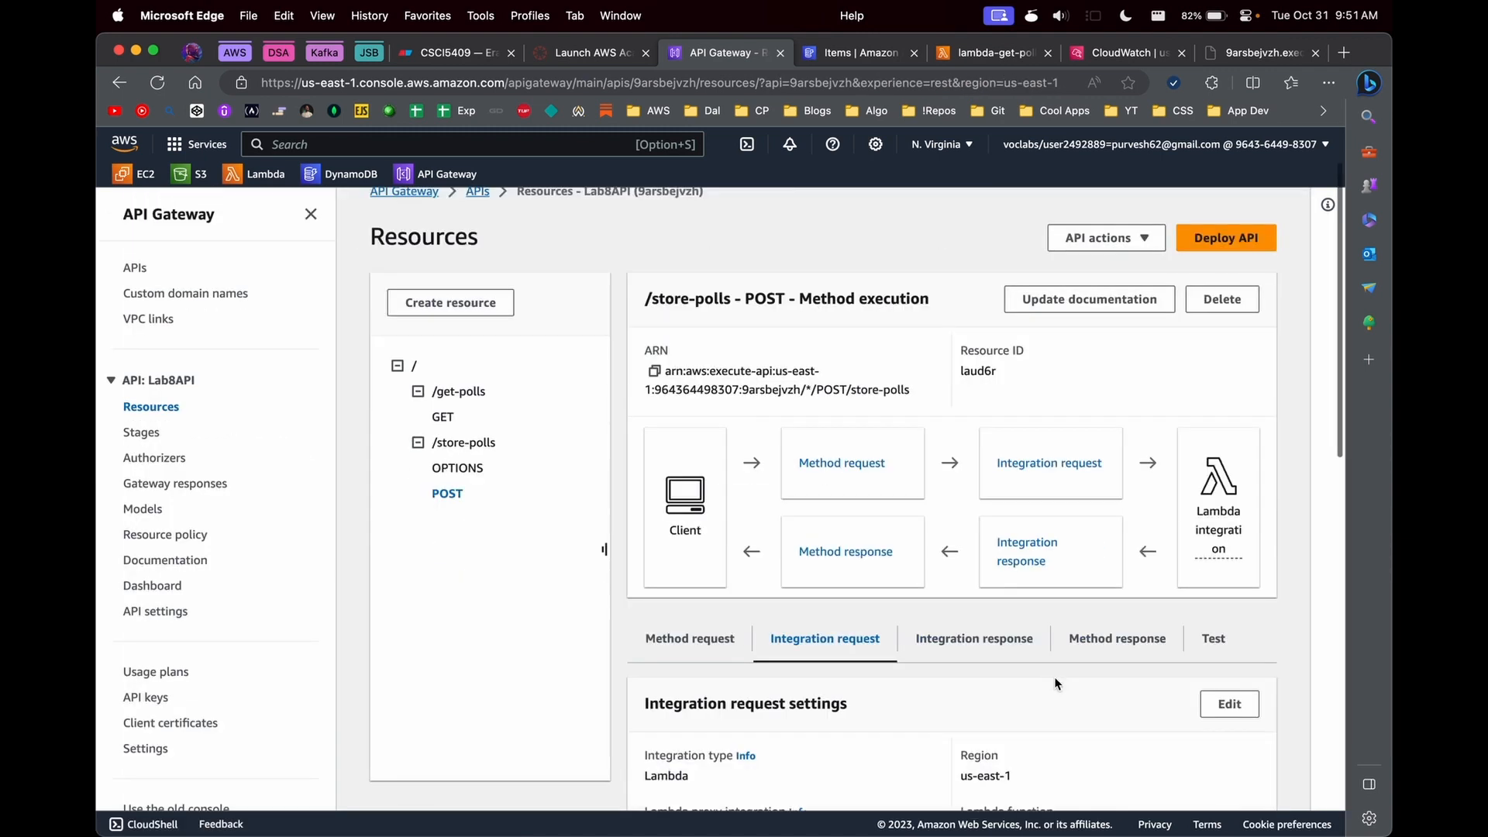
- Redeploy Lab8API to the production stage with the store-polls change and copy the invoke URL
{"action": "scroll", "coordinate": [1073, 504], "scroll_direction": "up", "scroll_amount": 4}
{"action": "left_click", "coordinate": [1226, 320]}
{"action": "left_click", "coordinate": [682, 475]}
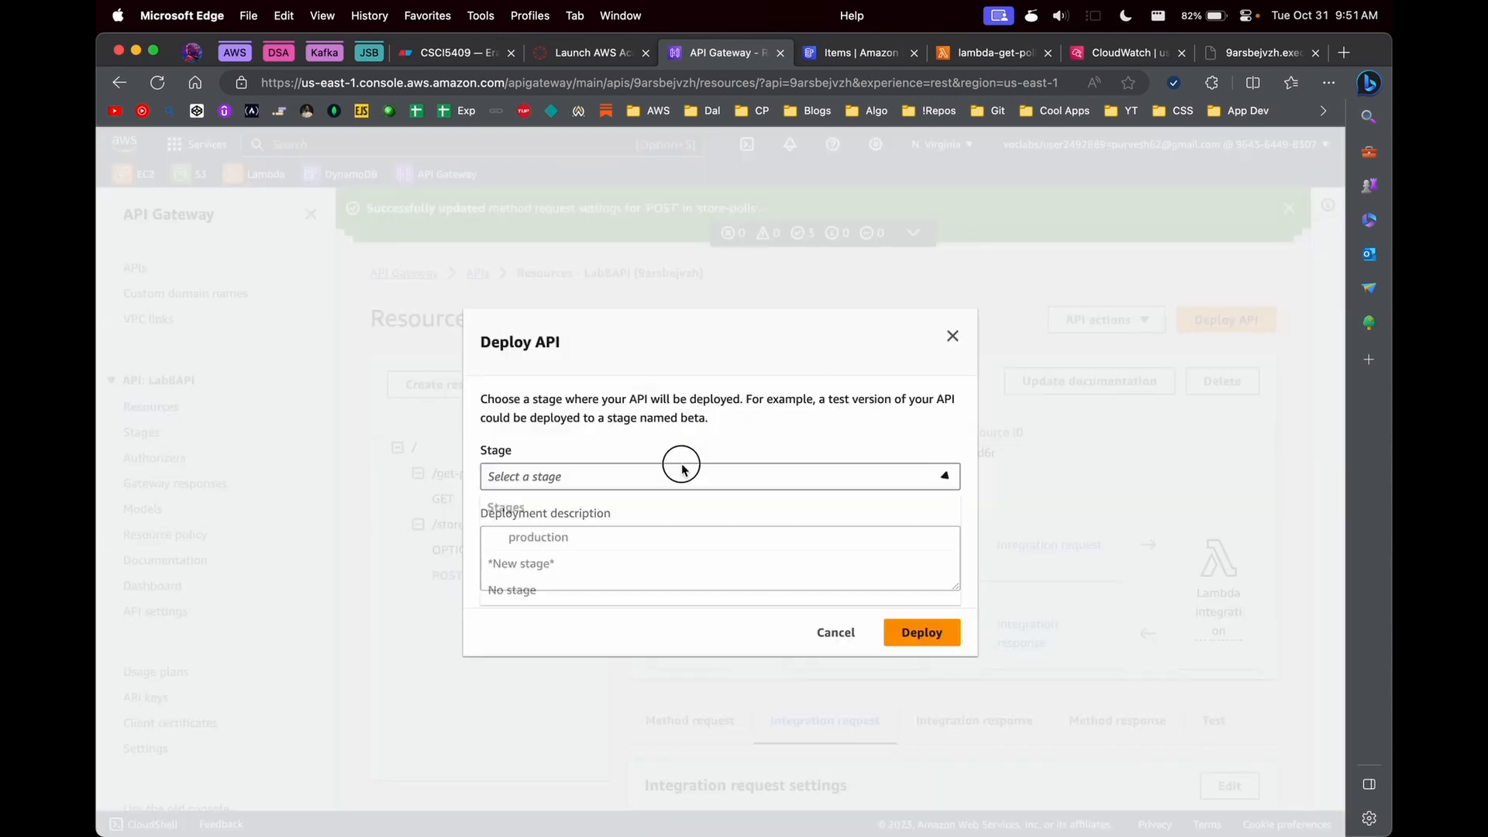
{"action": "left_click", "coordinate": [629, 540]}
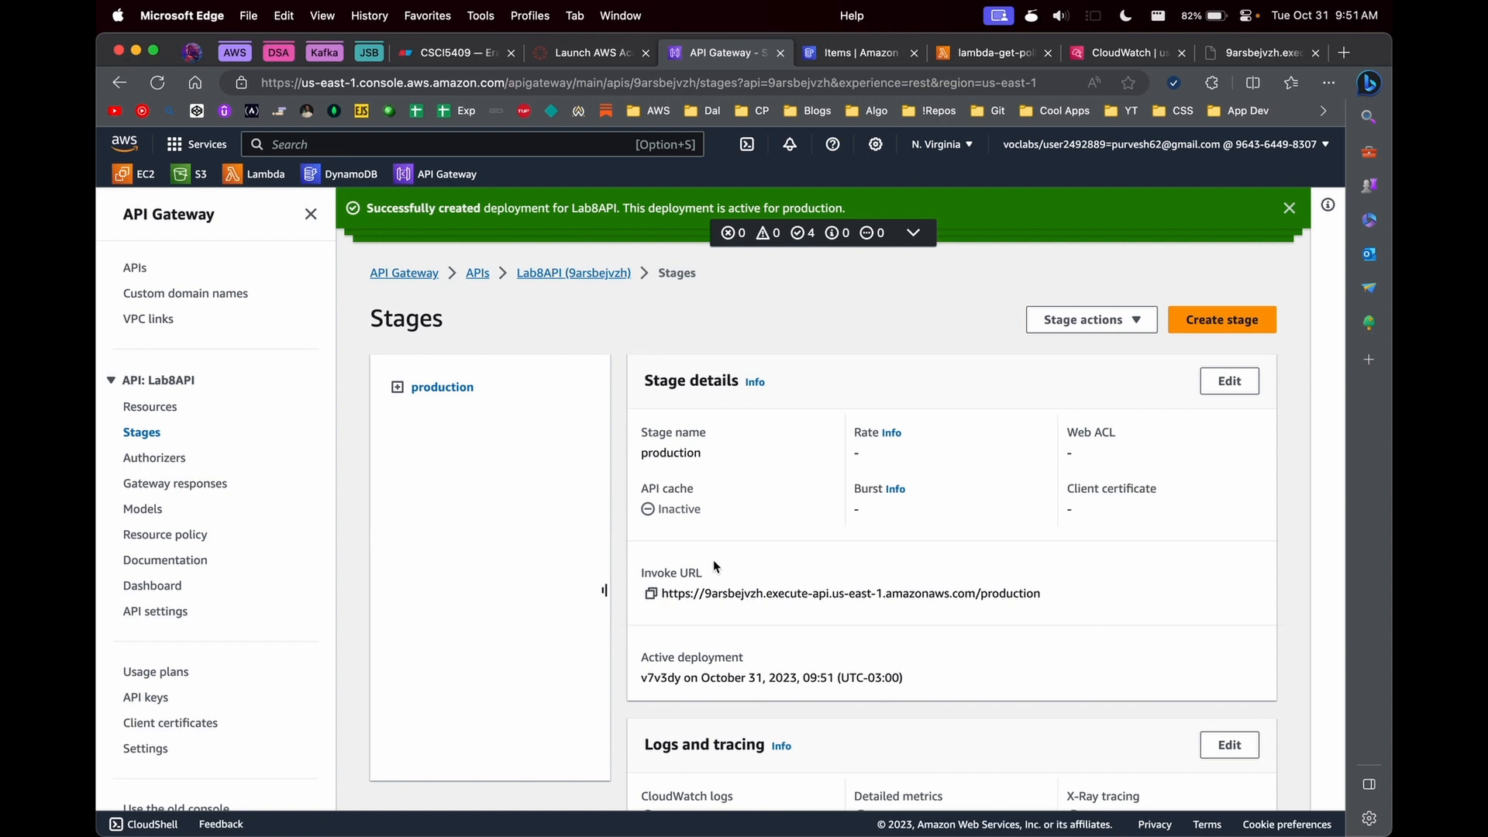
{"action": "left_click", "coordinate": [651, 593]}
- Switch to Postman and send the store-polls POST request with poll_id "4" and language "Rust"
{"action": "key", "text": "super+Tab"}
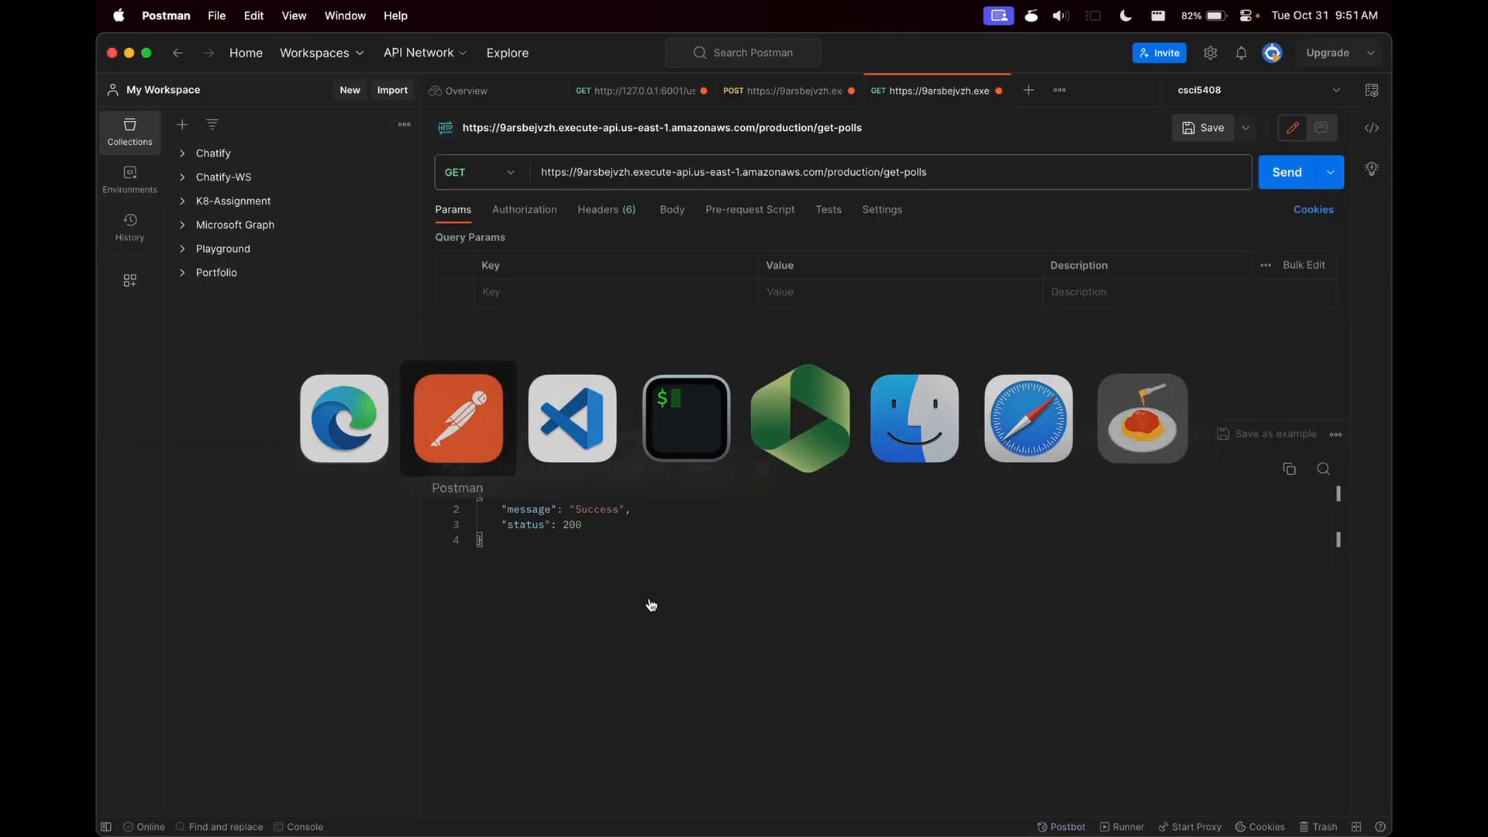
{"action": "left_click", "coordinate": [776, 98]}
{"action": "double_click", "coordinate": [591, 305]}
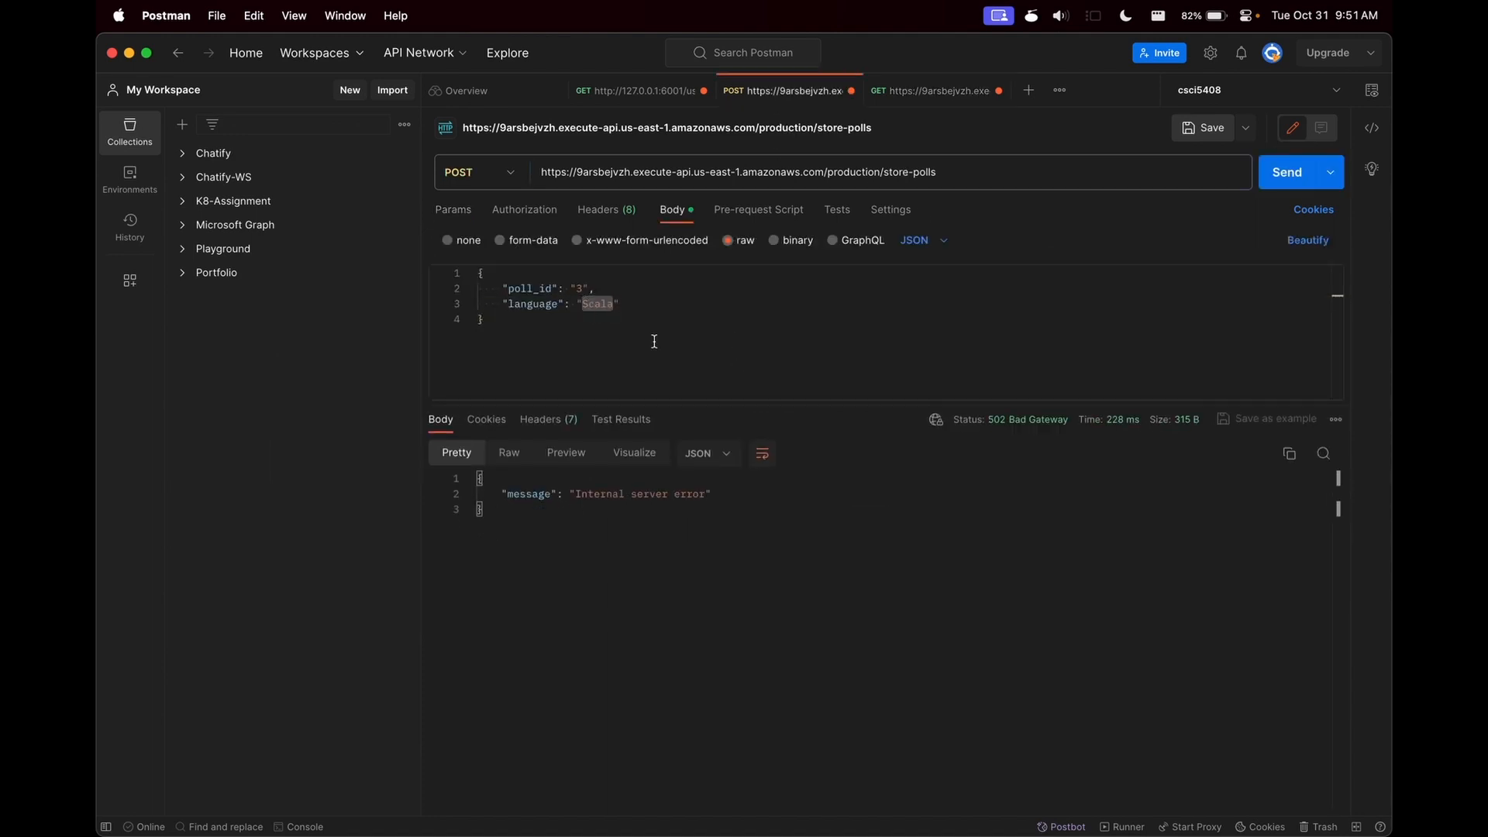
{"action": "type", "text": "Rus"}
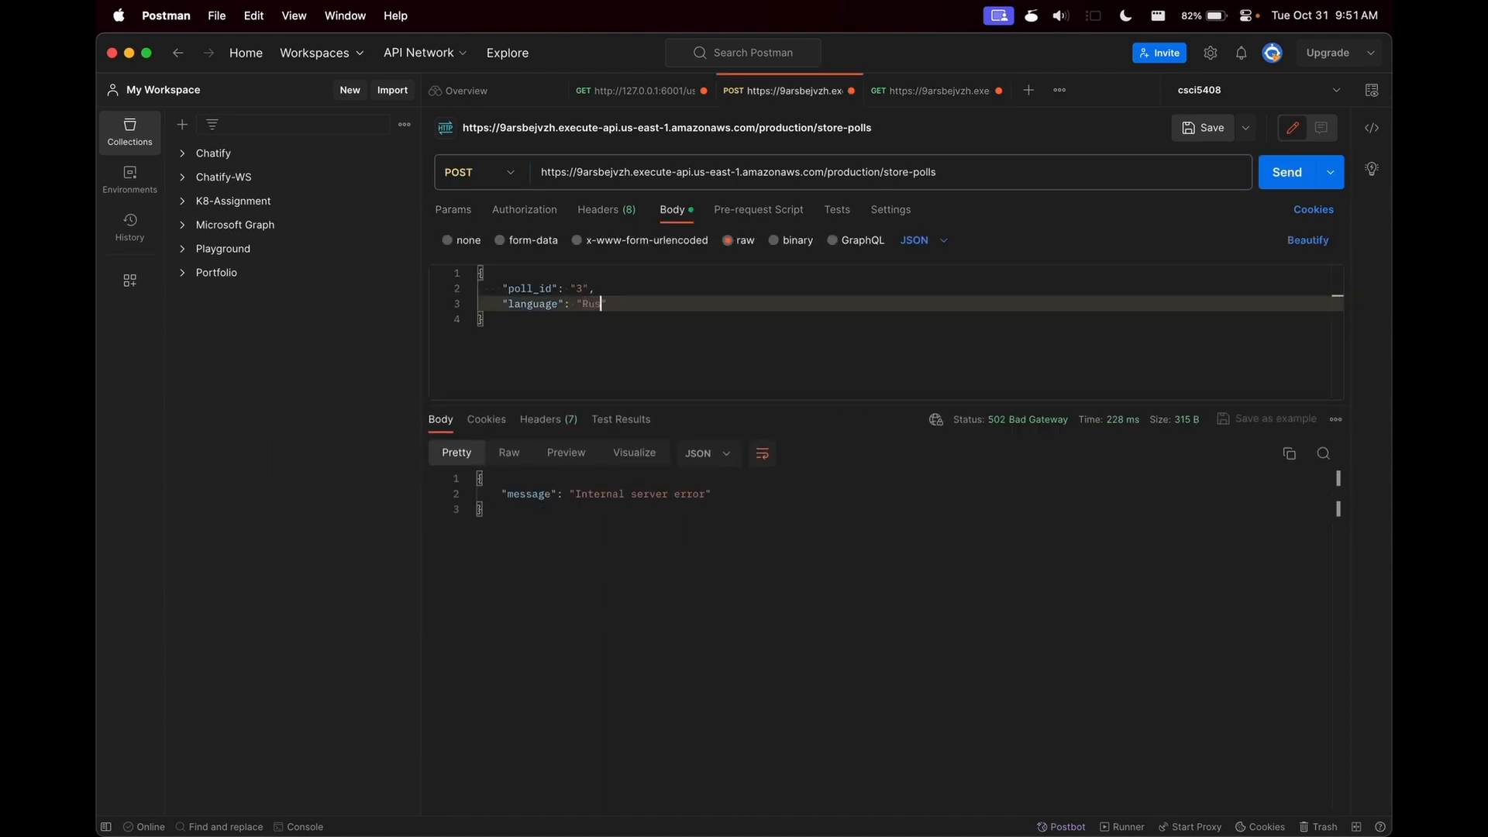
{"action": "double_click", "coordinate": [575, 289]}
{"action": "key", "text": "BackSpace"}
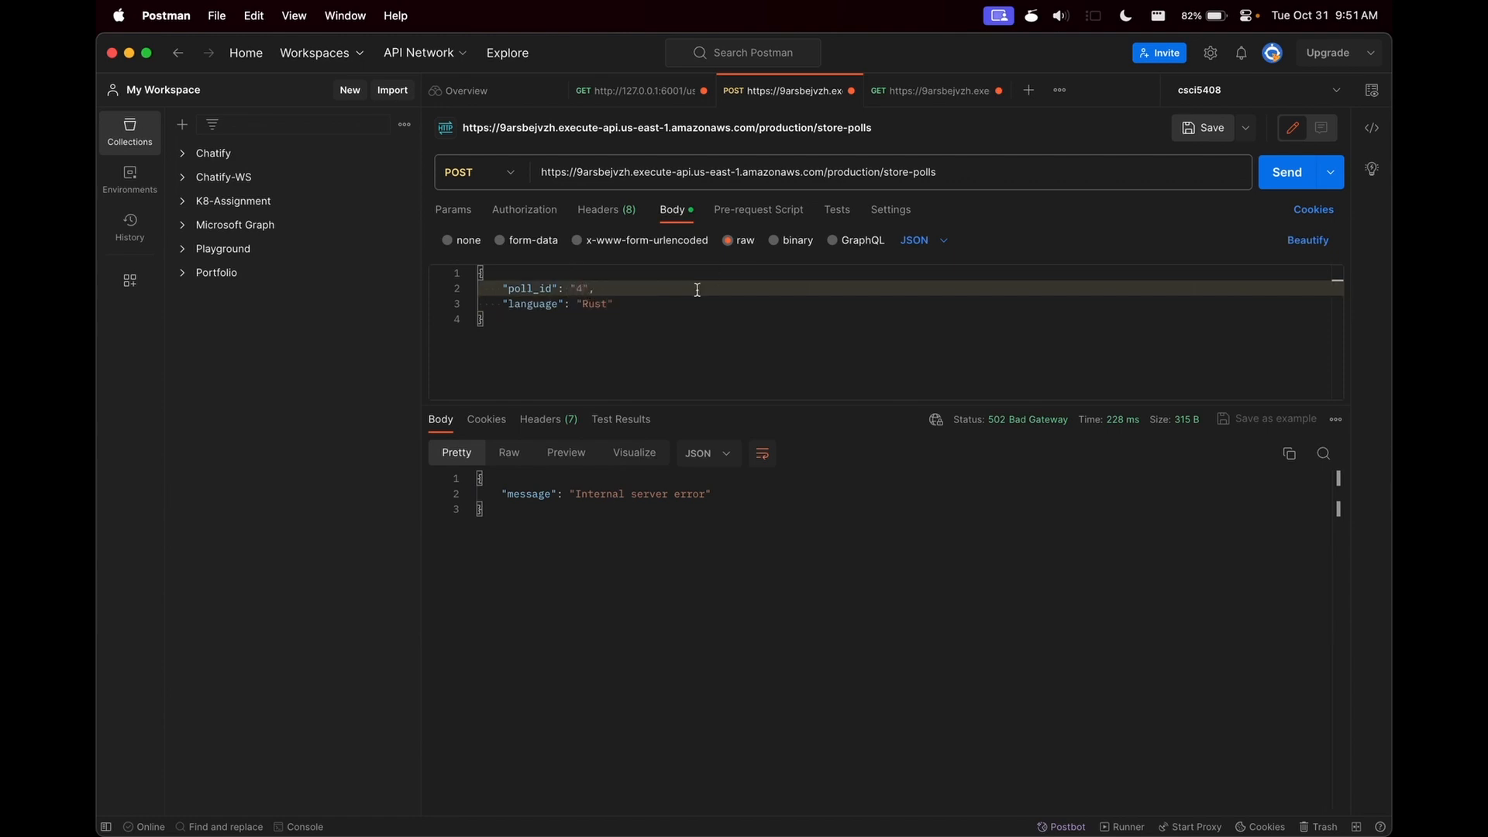
{"action": "left_click", "coordinate": [1280, 172]}
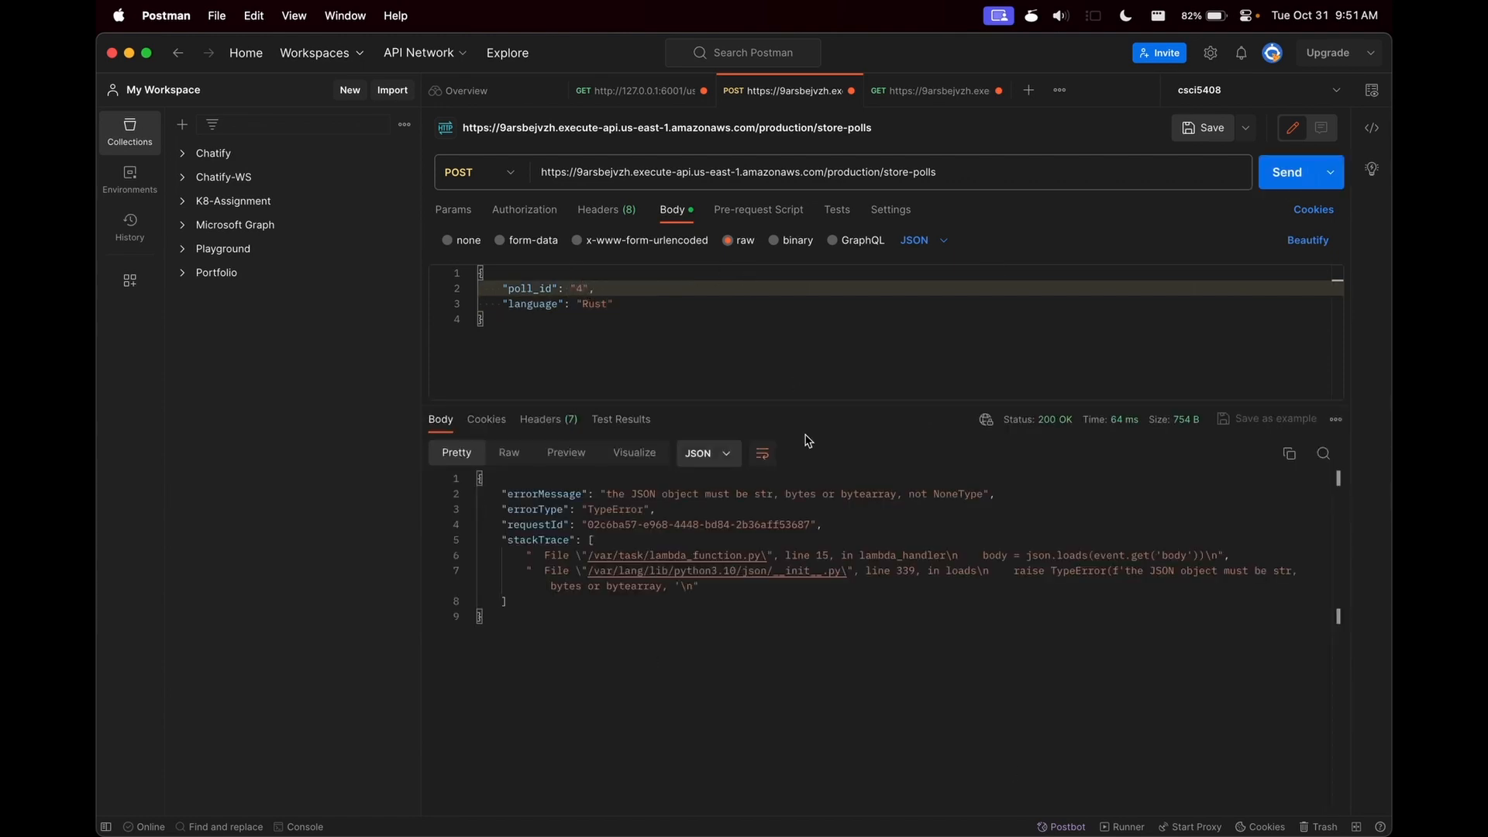
- In the browser, restore lambda-get-poll's Polls table scan and Items return, comment out the "Success" return, and save the code
{"action": "key", "text": "super+Tab"}
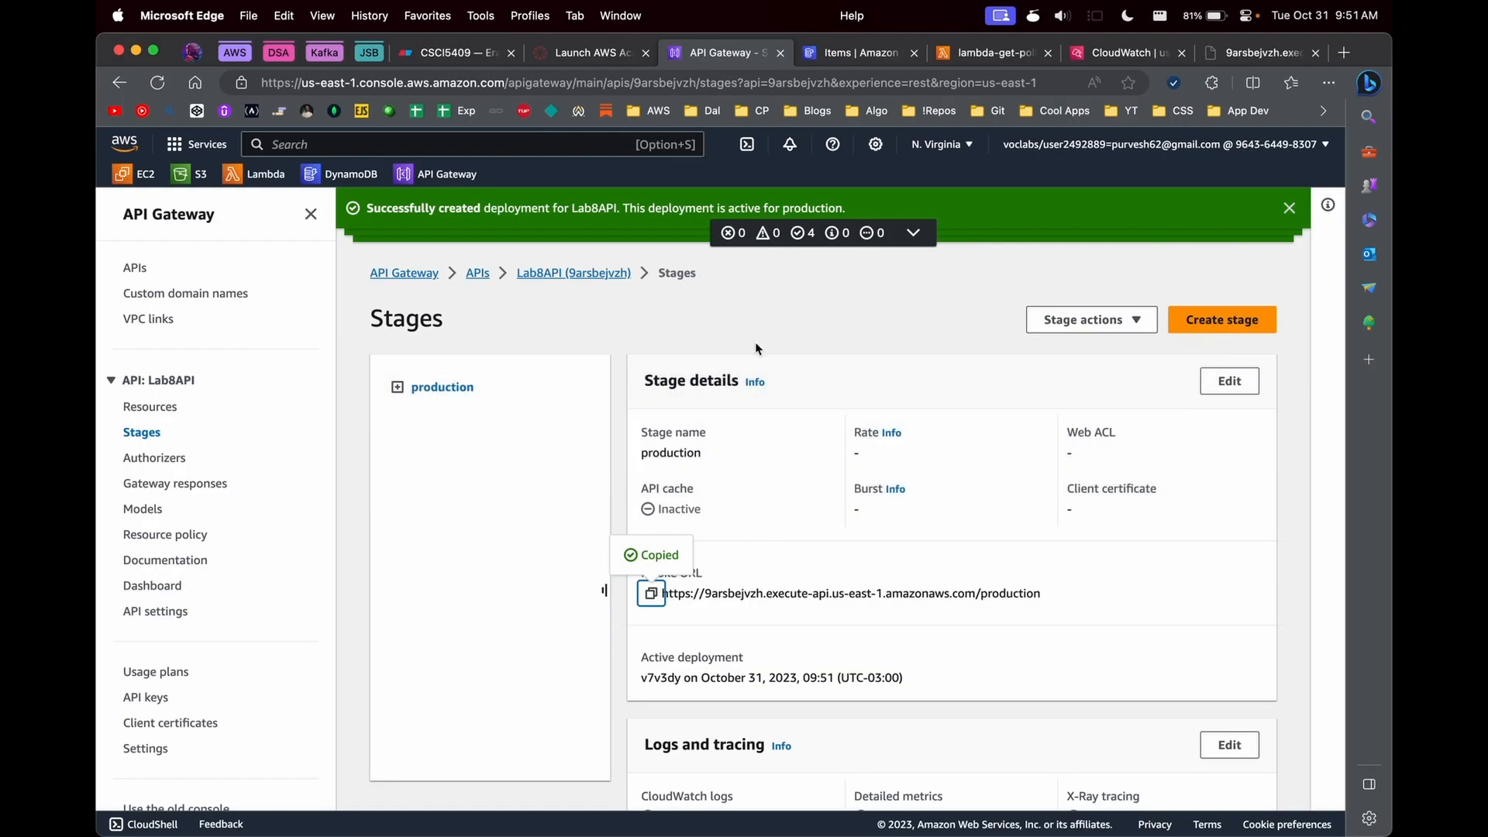
{"action": "left_click", "coordinate": [994, 54]}
{"action": "key", "text": "super+slash"}
{"action": "left_click_drag", "start_coordinate": [541, 453], "coordinate": [555, 569]}
{"action": "key", "text": "super+slash"}
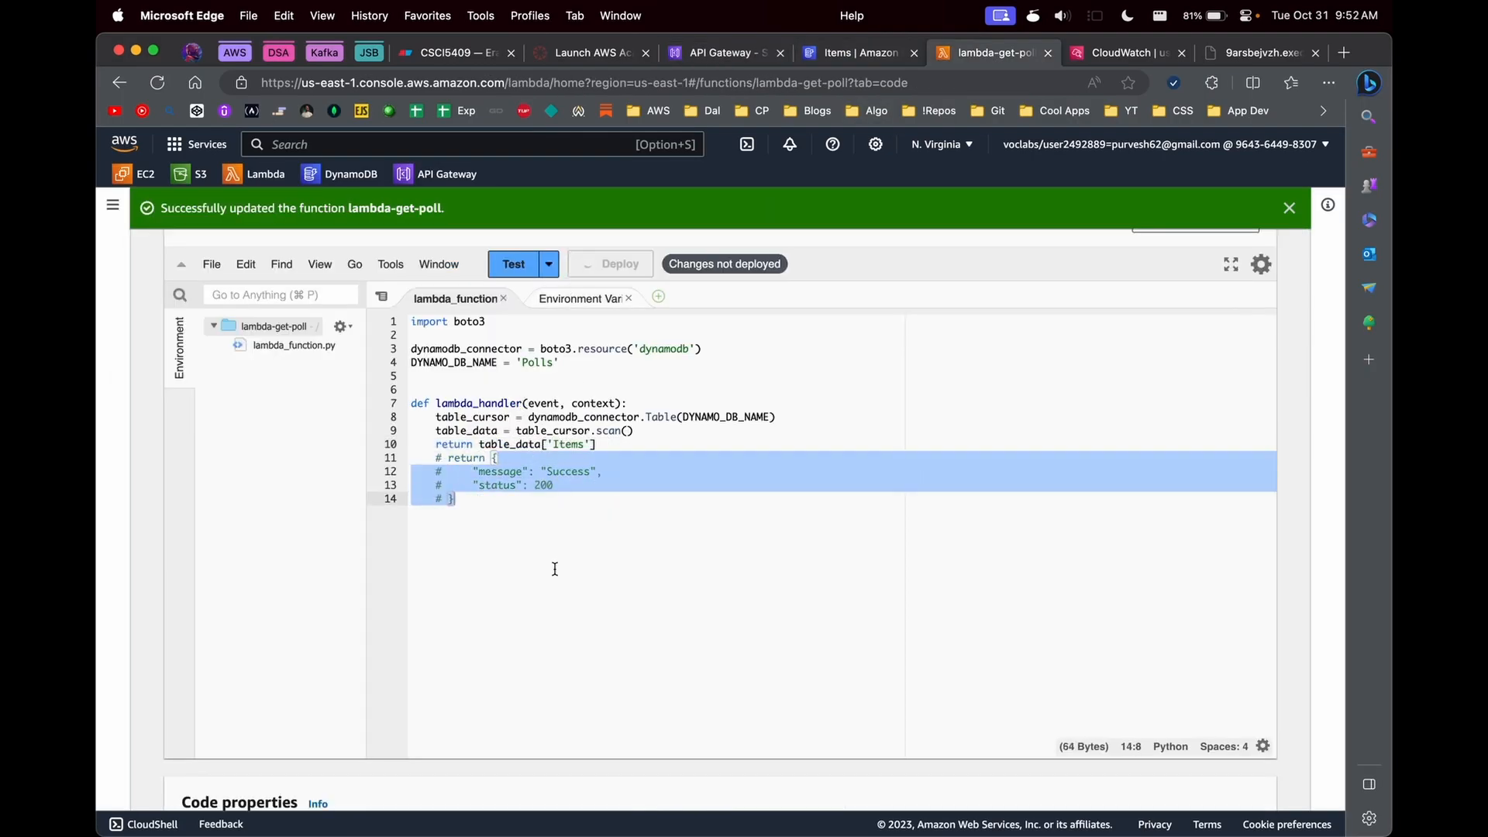
{"action": "key", "text": "super+s"}
- Switch to Postman and send the get-polls request against the restored lambda-get-poll code
{"action": "key", "text": "super+Tab"}
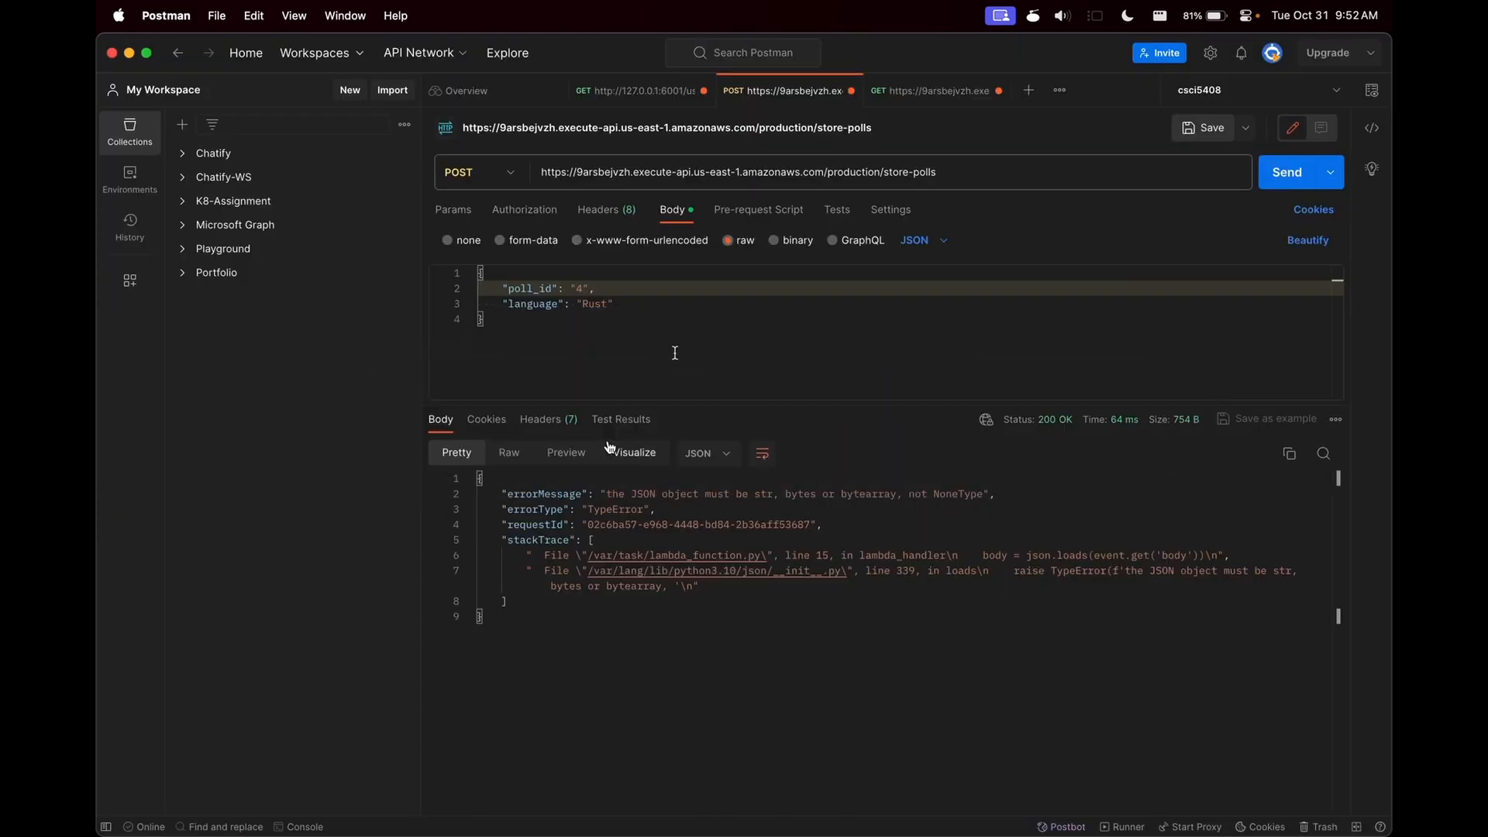
{"action": "left_click", "coordinate": [930, 93]}
{"action": "left_click", "coordinate": [1287, 171]}
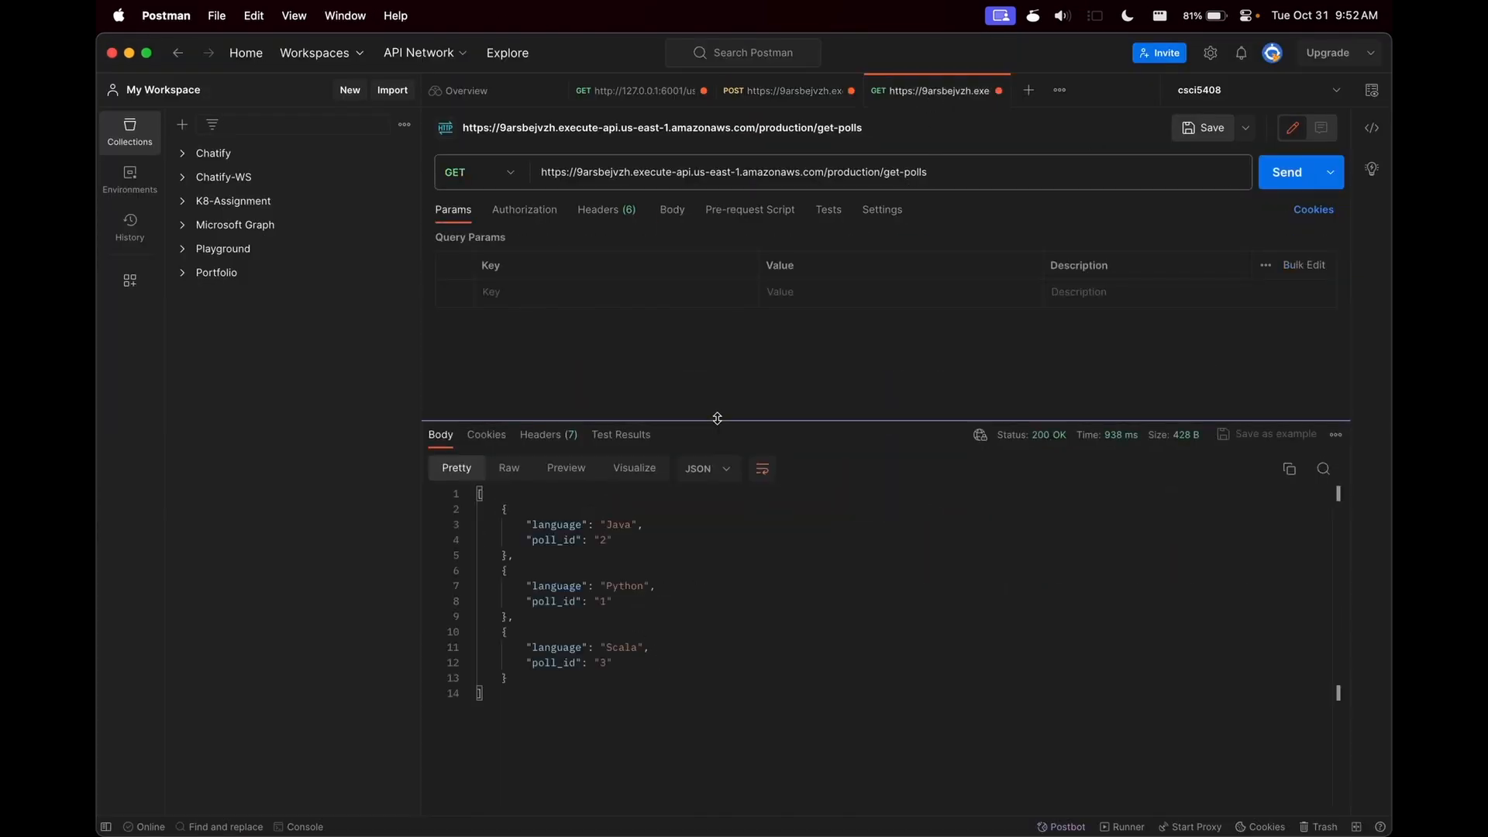
- Switch to API Gateway in the browser and review the proxy integration and body passthrough settings of the /get-polls GET integration request
{"action": "key", "text": "super+Tab"}
{"action": "left_click", "coordinate": [563, 404]}
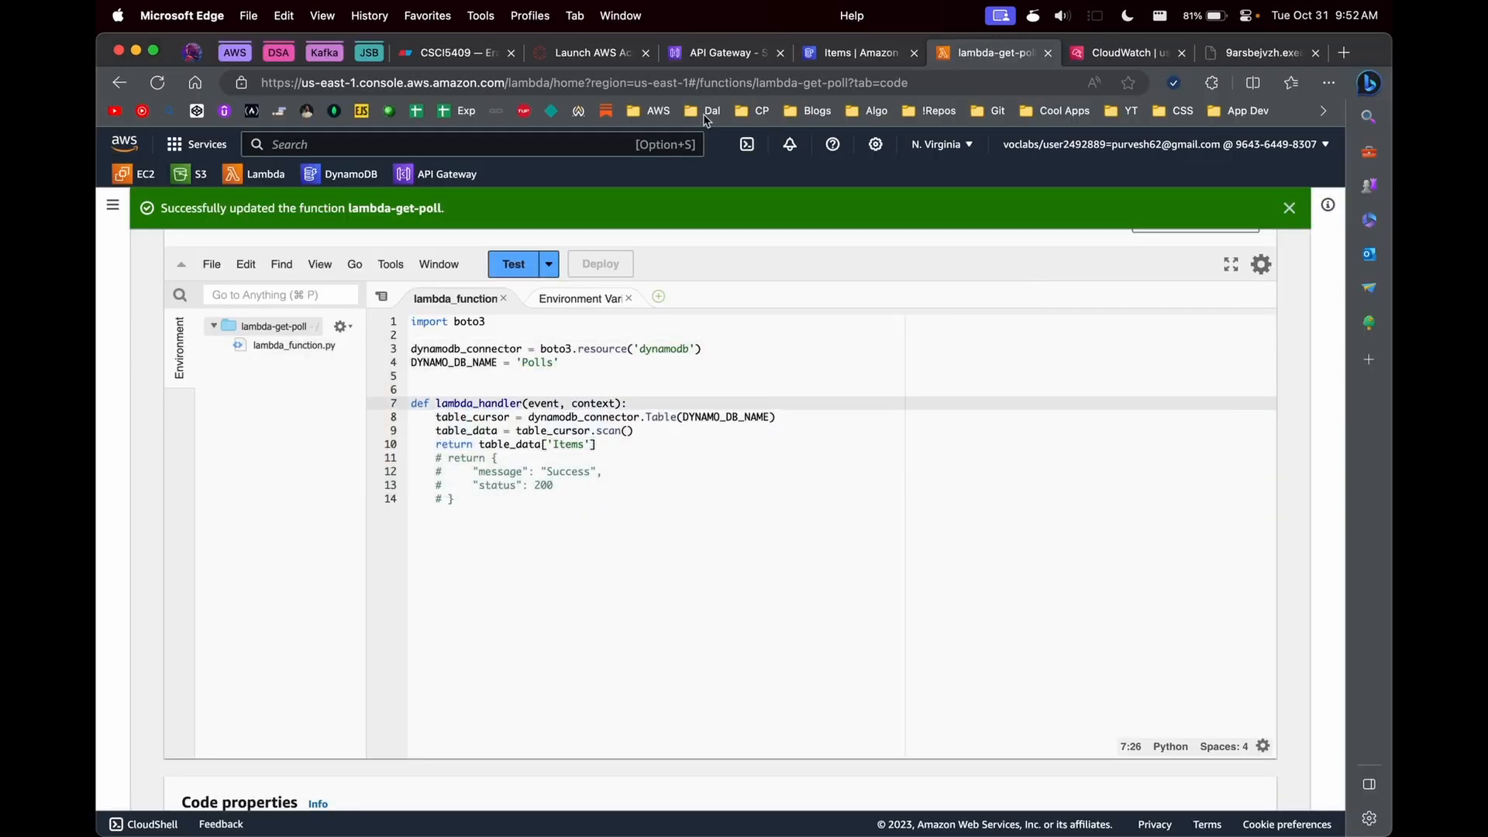
{"action": "left_click", "coordinate": [704, 61]}
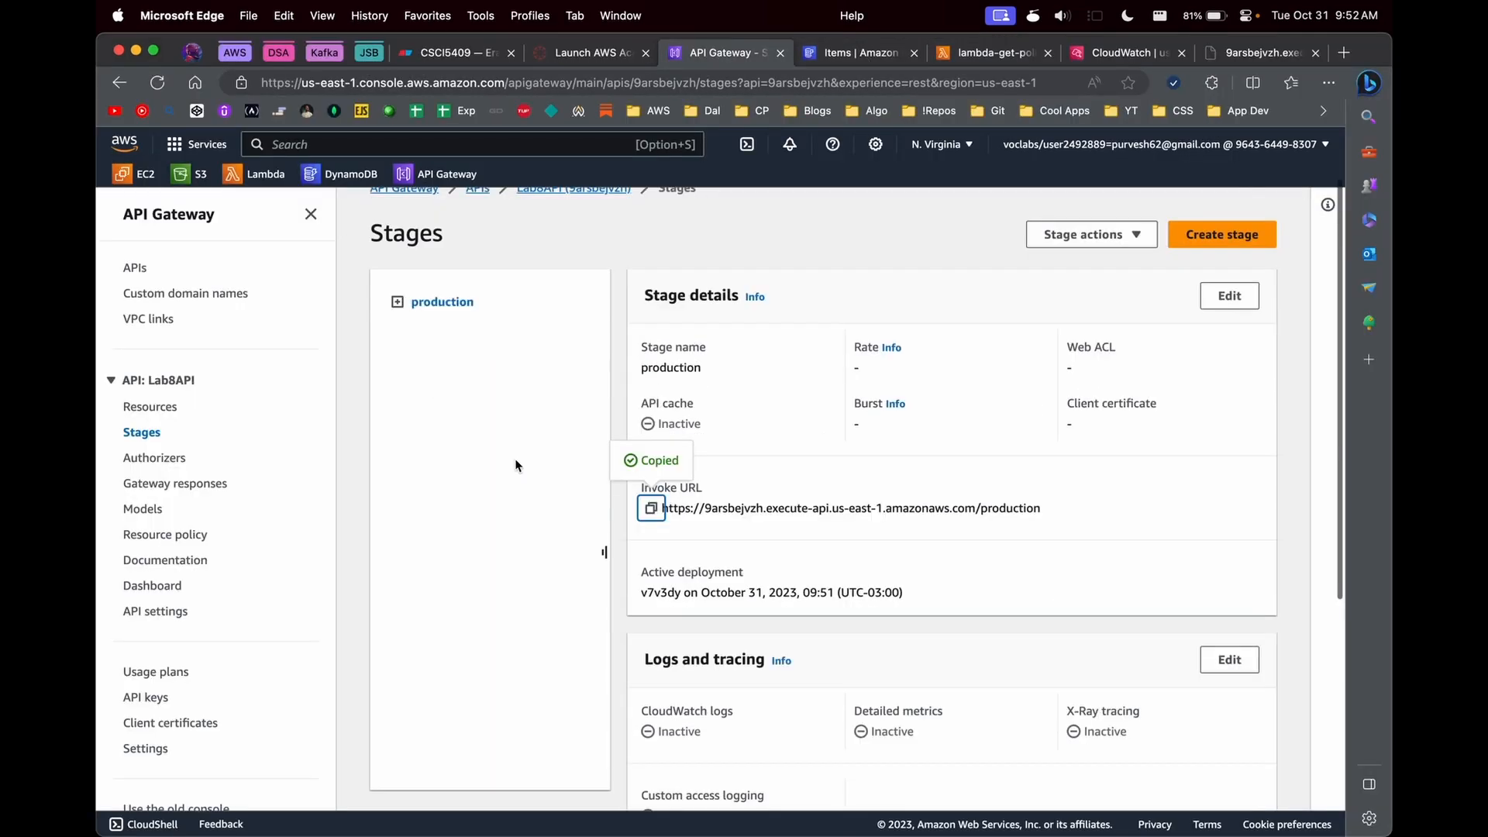
{"action": "left_click", "coordinate": [168, 410]}
{"action": "left_click", "coordinate": [441, 502]}
{"action": "left_click", "coordinate": [824, 572]}
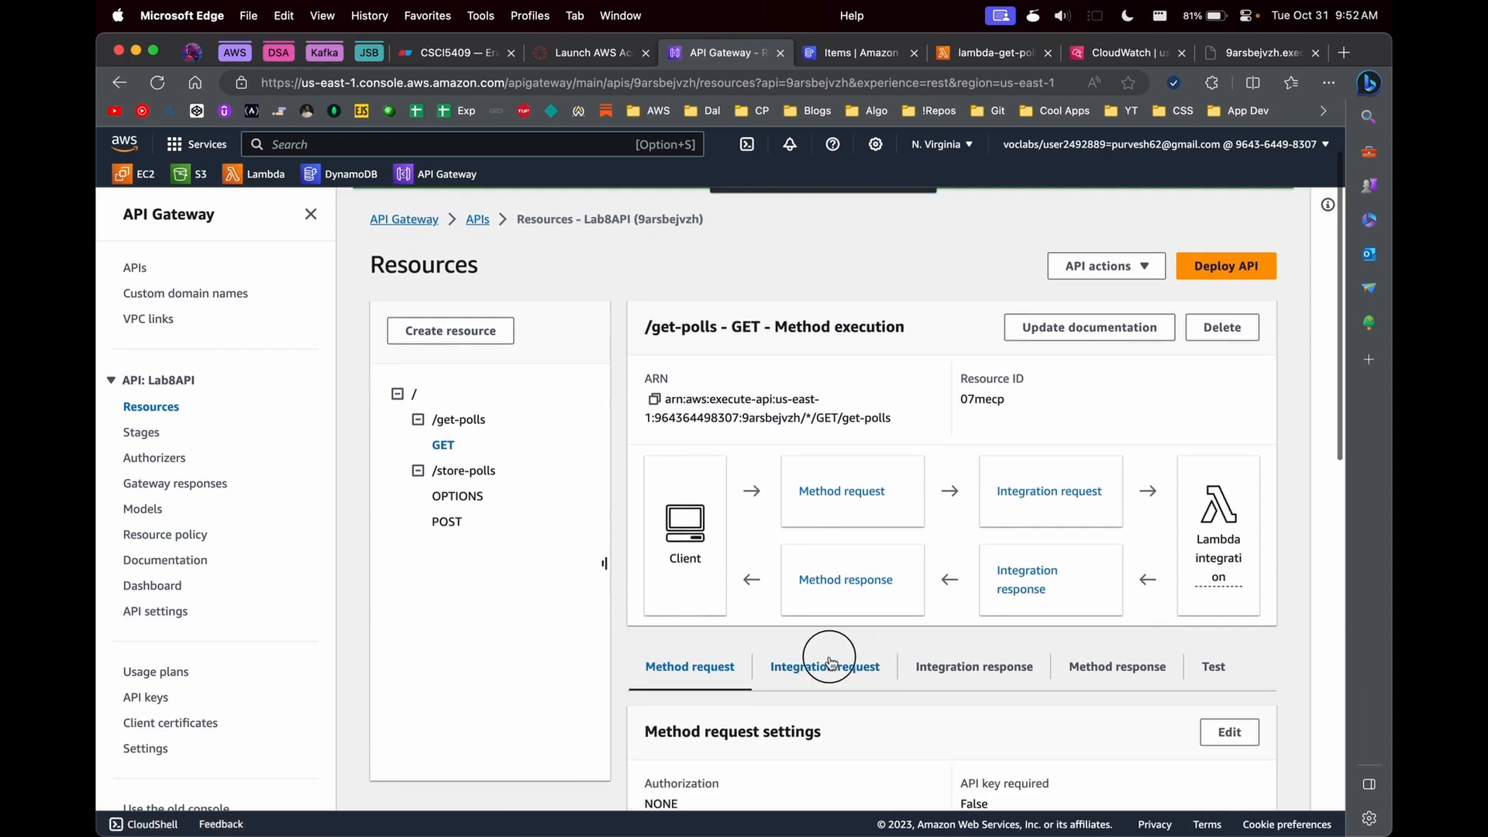
{"action": "scroll", "coordinate": [1104, 530], "scroll_direction": "down", "scroll_amount": 3}
{"action": "left_click", "coordinate": [1229, 462]}
{"action": "scroll", "coordinate": [235, 464], "scroll_direction": "down", "scroll_amount": 6}
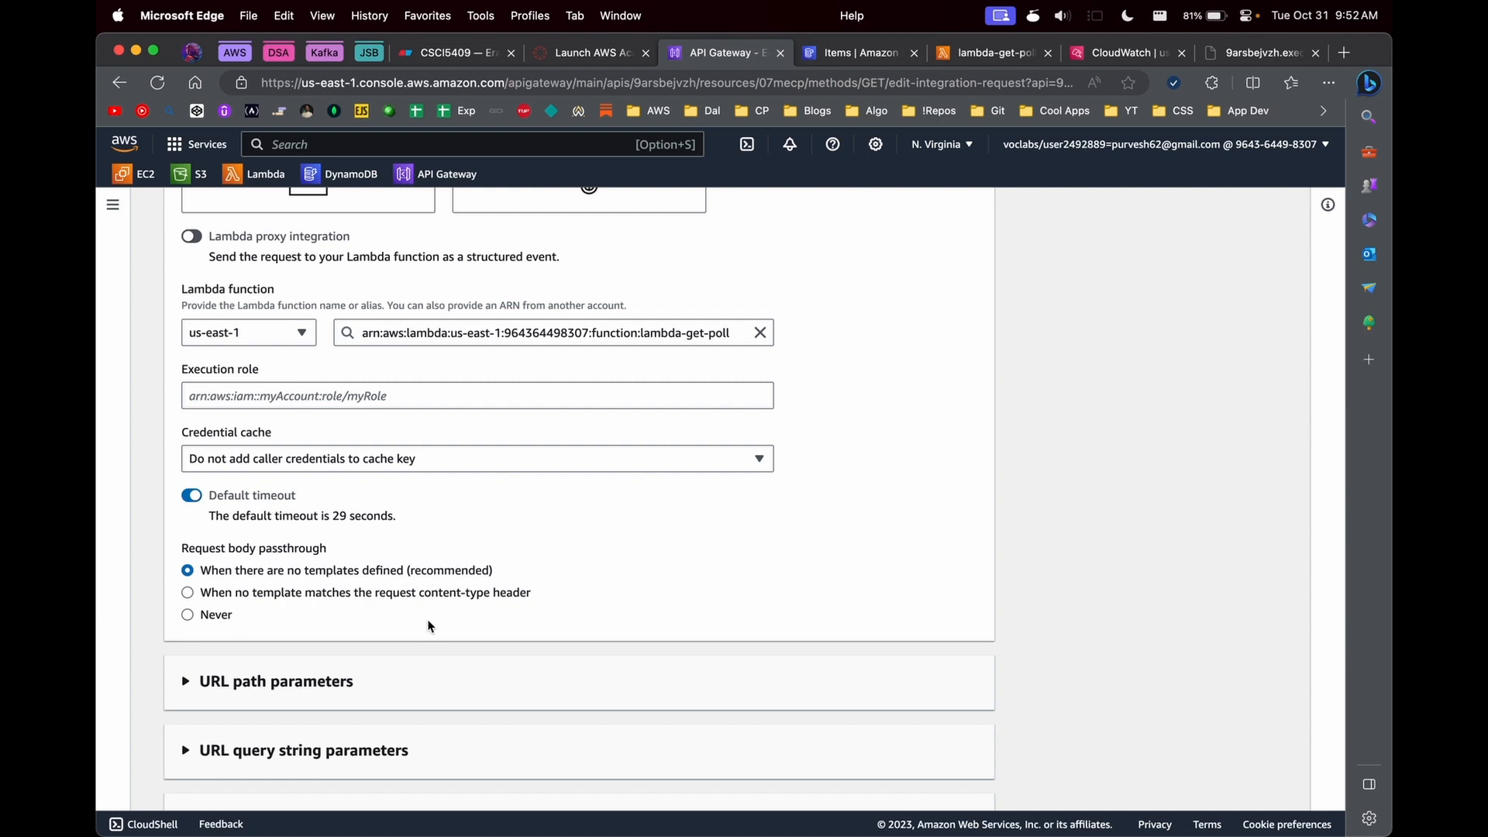
{"action": "scroll", "coordinate": [496, 528], "scroll_direction": "up", "scroll_amount": 8}
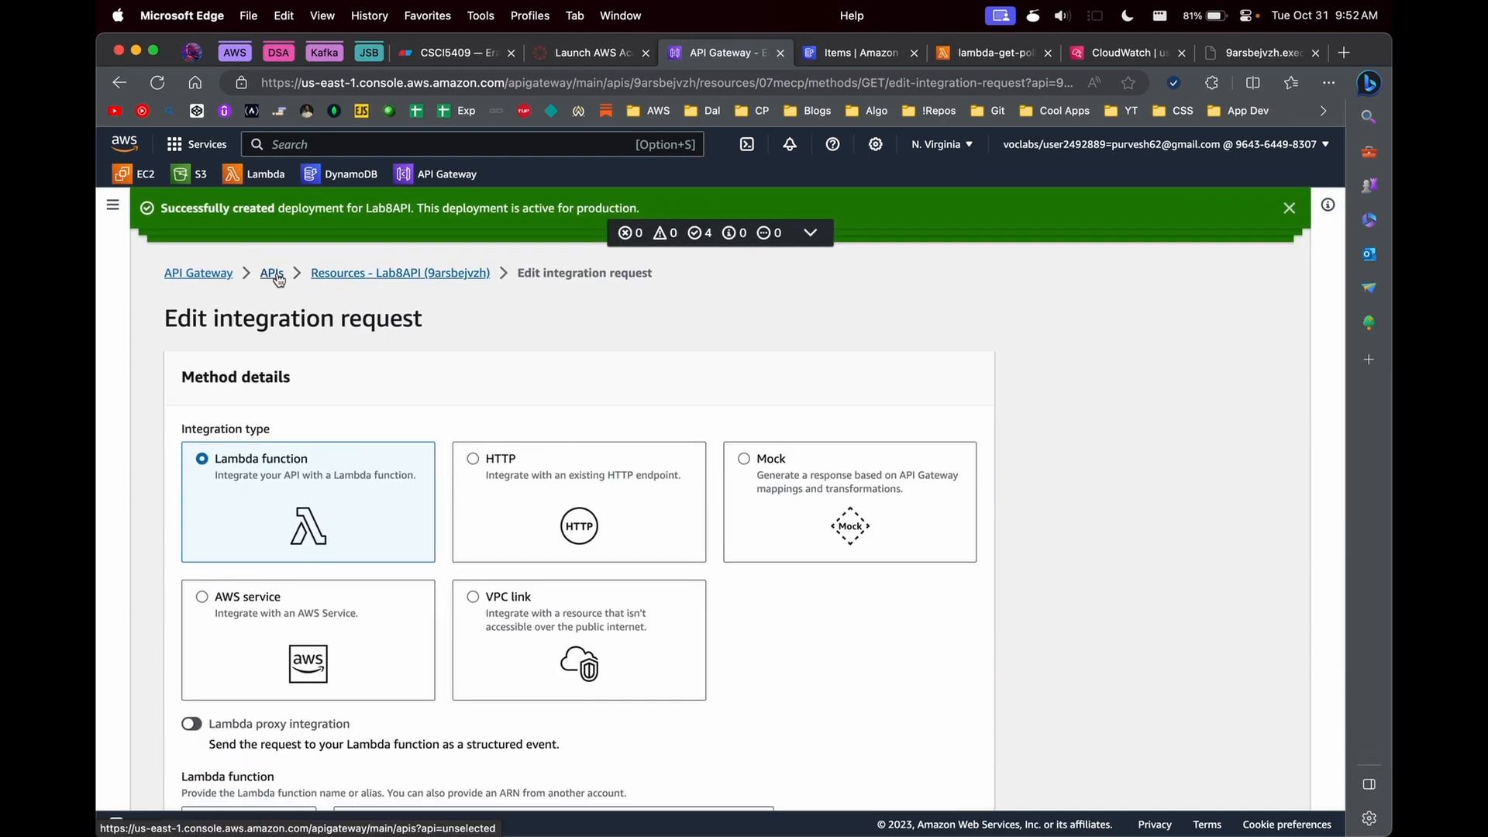
{"action": "scroll", "coordinate": [583, 398], "scroll_direction": "down", "scroll_amount": 5}
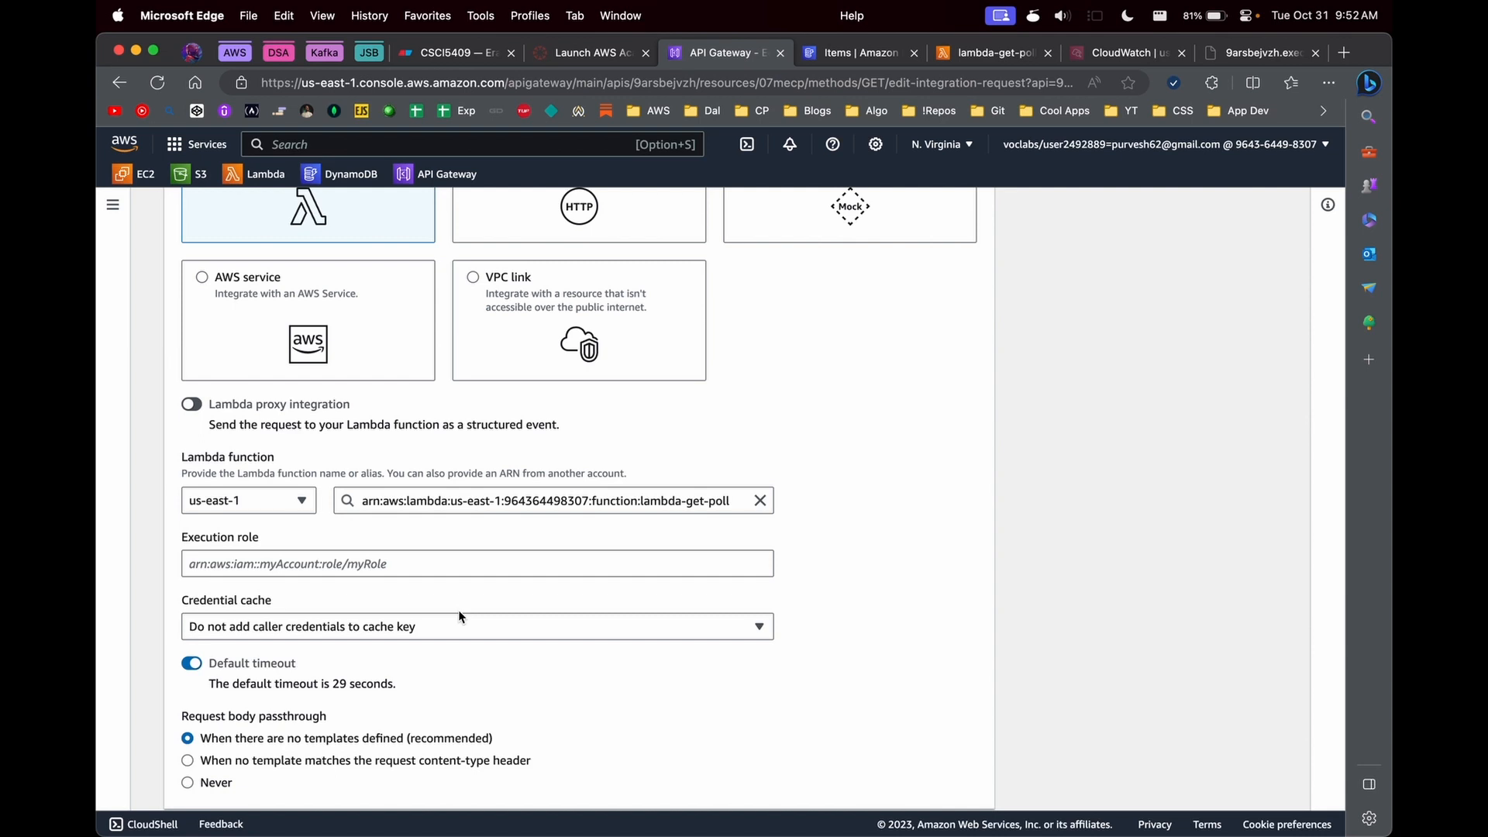
{"action": "scroll", "coordinate": [443, 528], "scroll_direction": "down", "scroll_amount": 10}
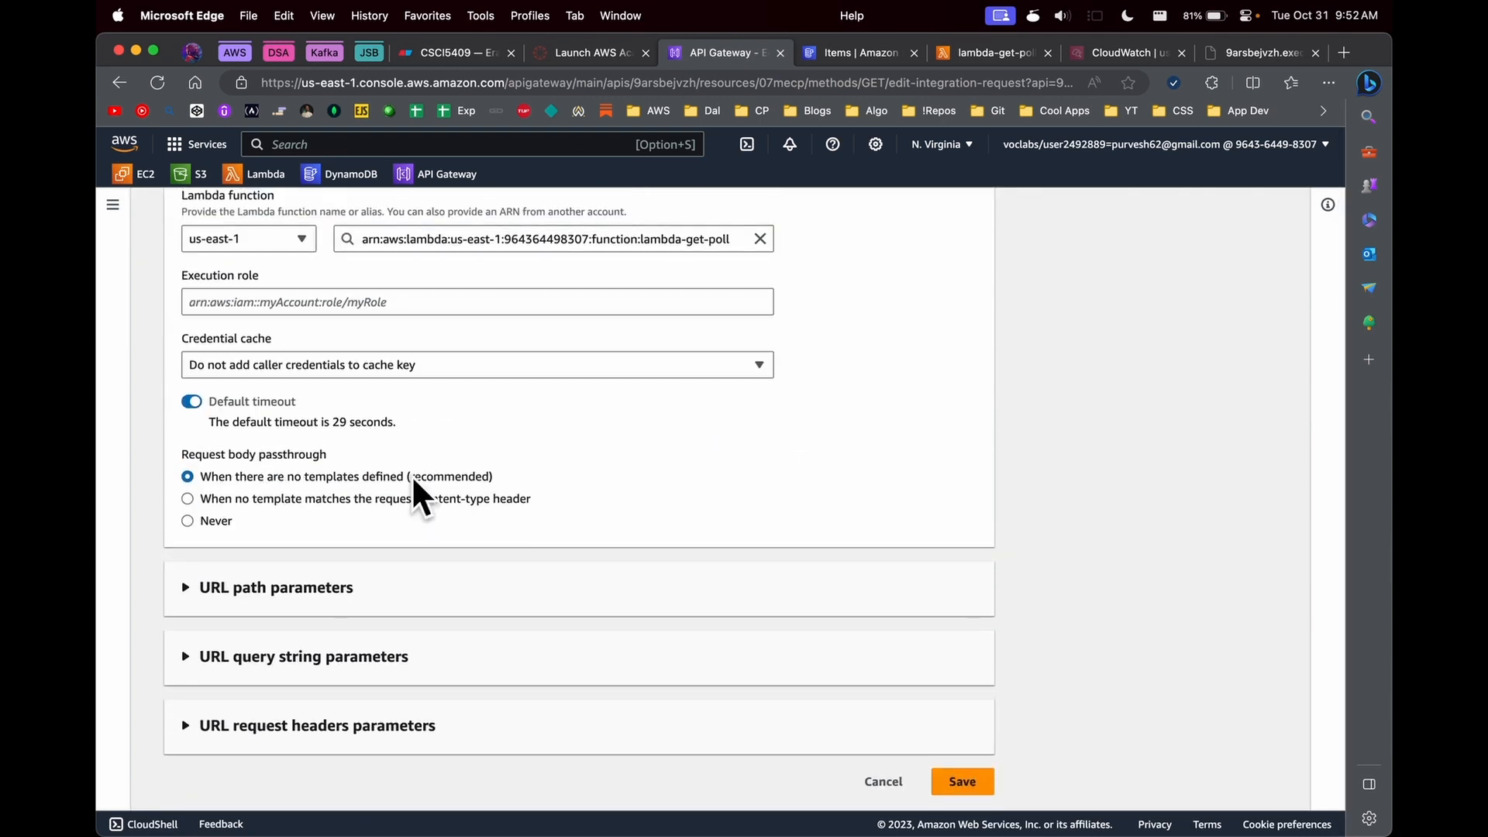
{"action": "scroll", "coordinate": [448, 462], "scroll_direction": "up", "scroll_amount": 10}
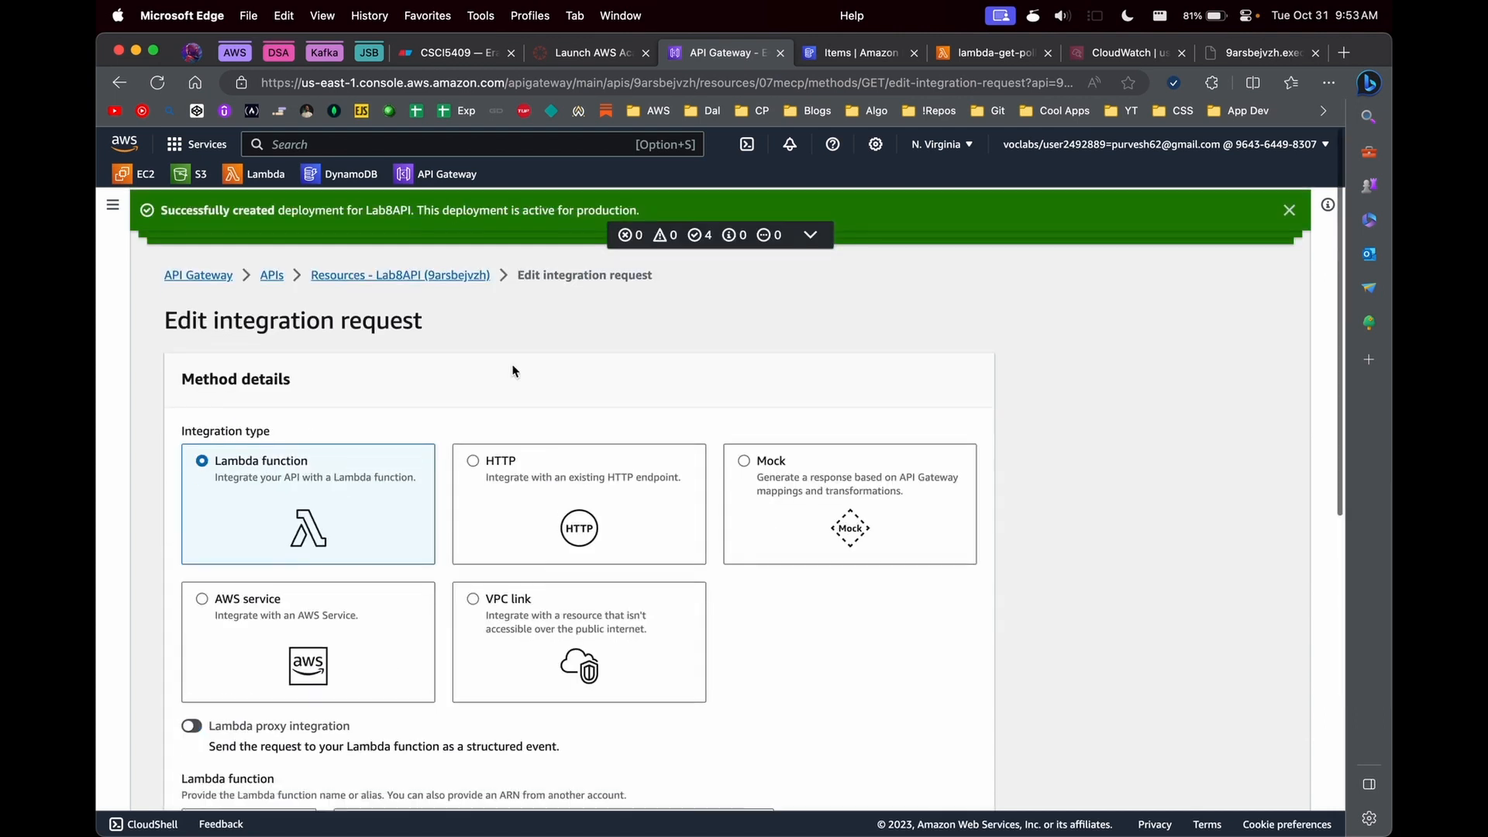
- Find the Step Functions service in the AWS console and open its home page
{"action": "left_click", "coordinate": [362, 142]}
{"action": "type", "text": "step functions"}
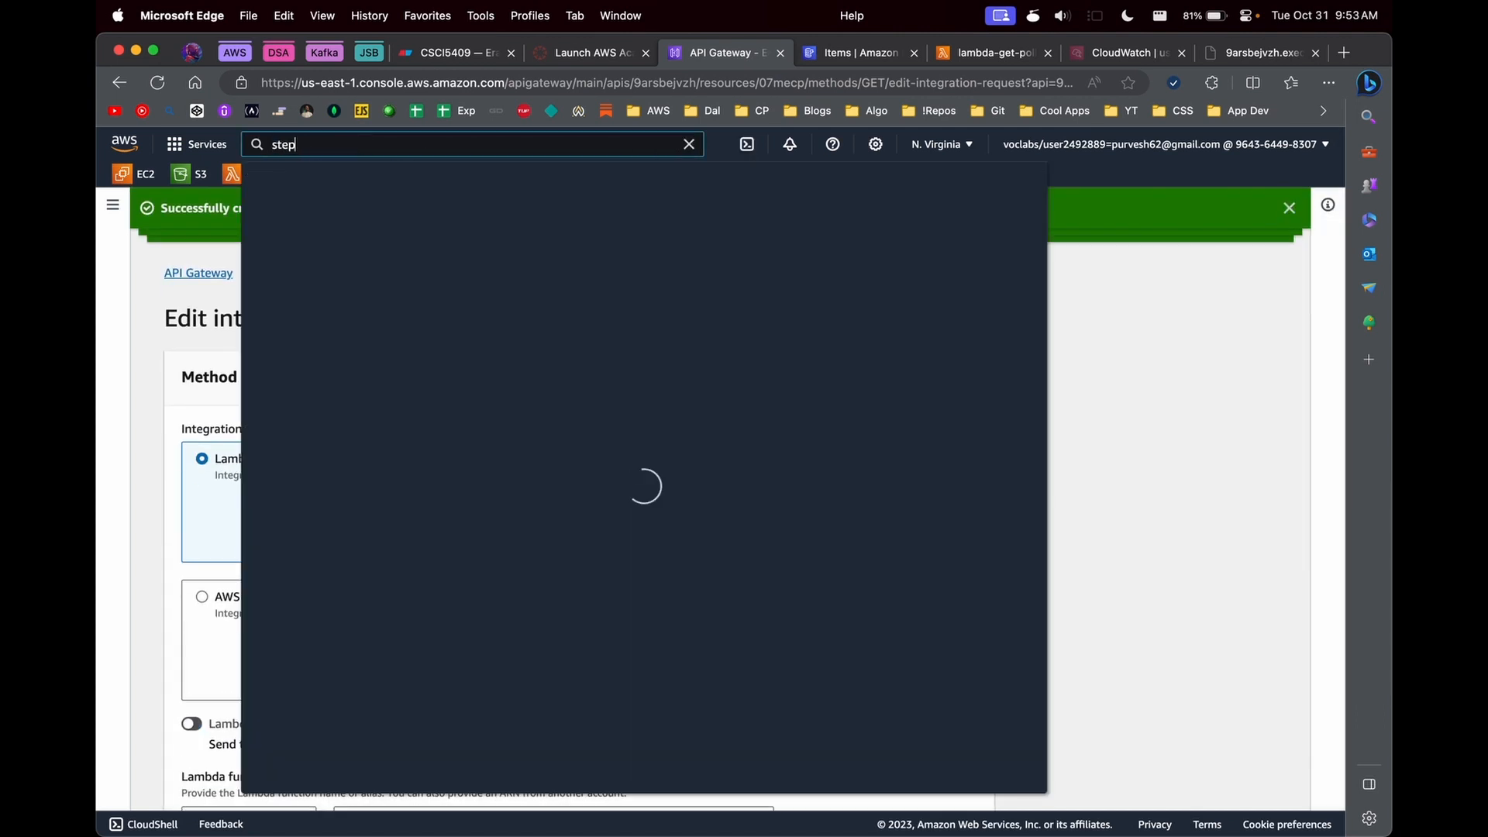
{"action": "left_click", "coordinate": [551, 316]}
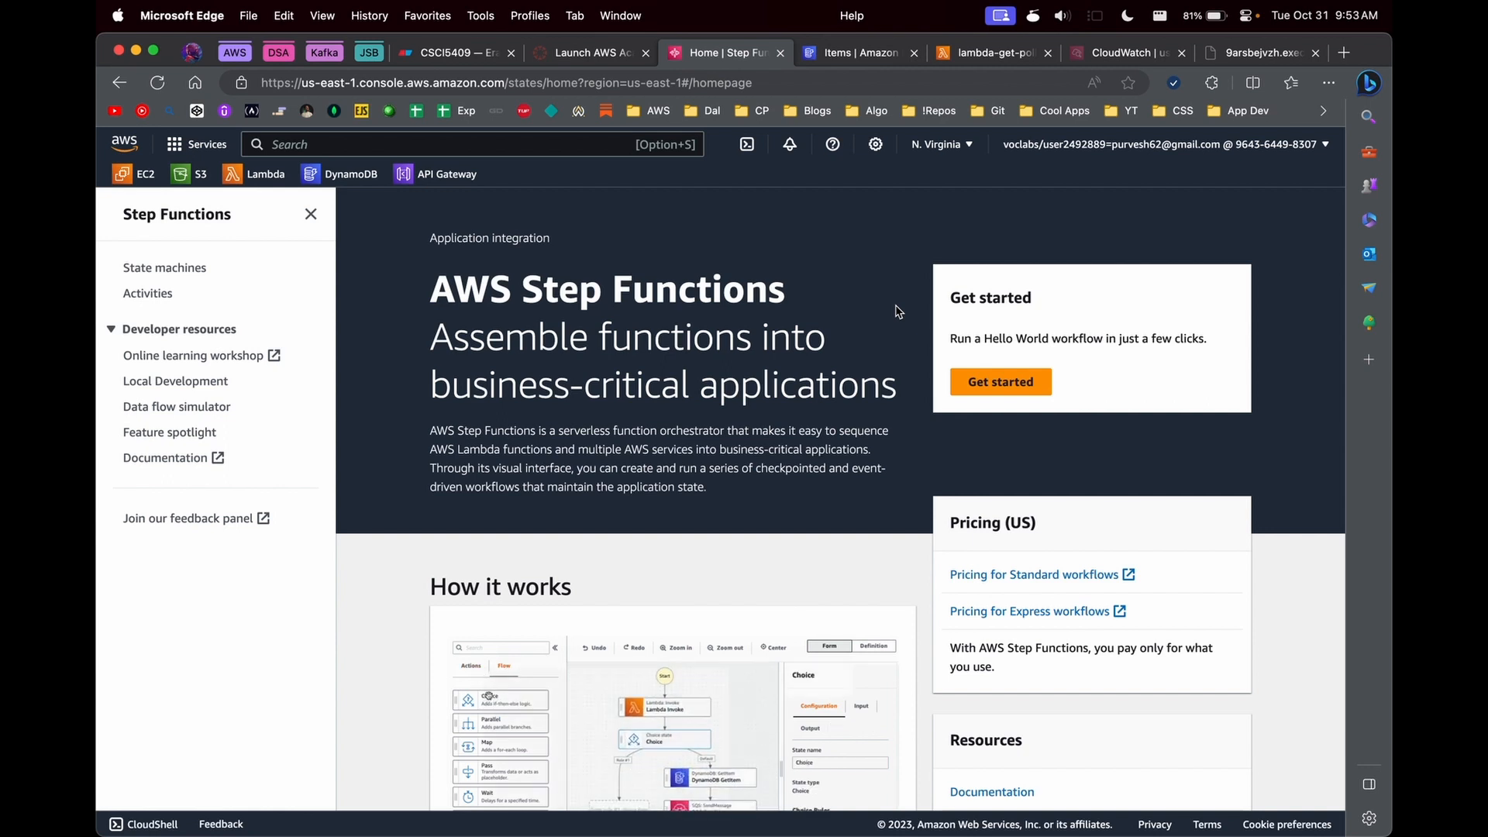
- In a new browser tab, search Google for "step functions toc", then search Google Images for "state machine diagram"
{"action": "key", "text": "super+t"}
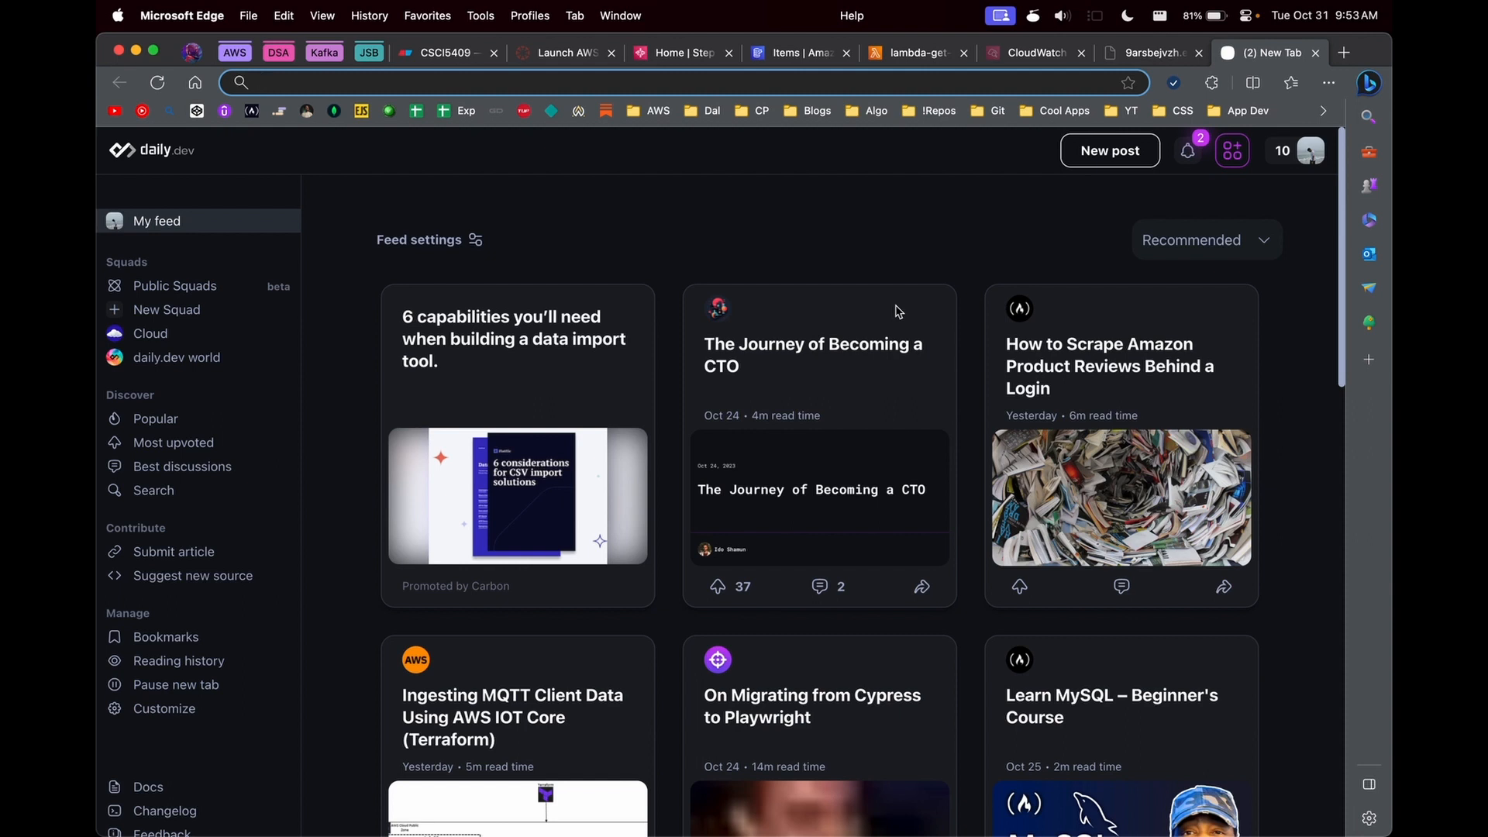
{"action": "type", "text": "step functions t"}
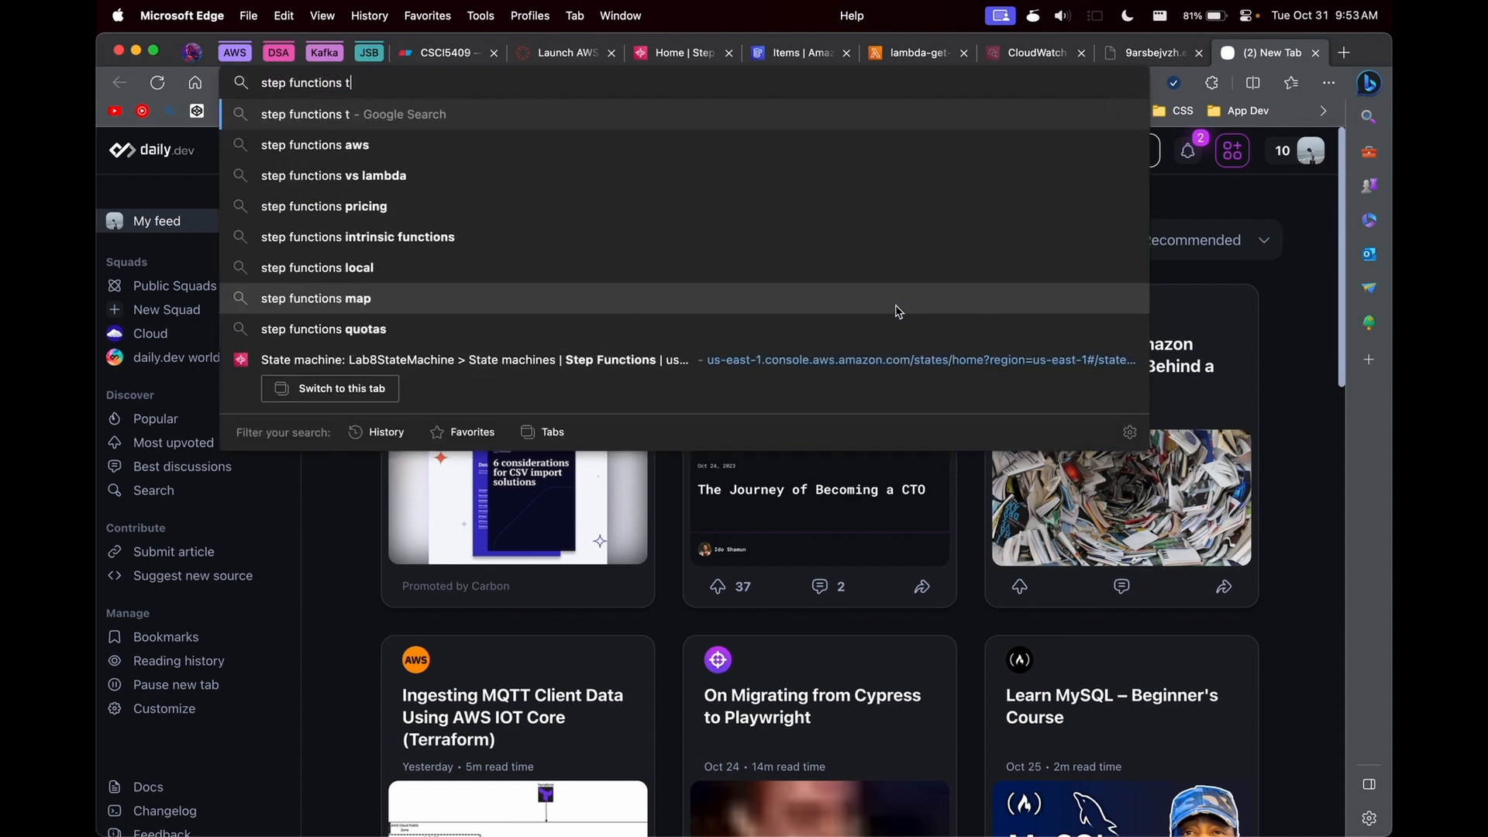
{"action": "type", "text": "oc"}
{"action": "key", "text": "Return"}
{"action": "left_click", "coordinate": [303, 220]}
{"action": "triple_click", "coordinate": [373, 173]}
{"action": "type", "text": "state machine diagram"}
{"action": "key", "text": "Return"}
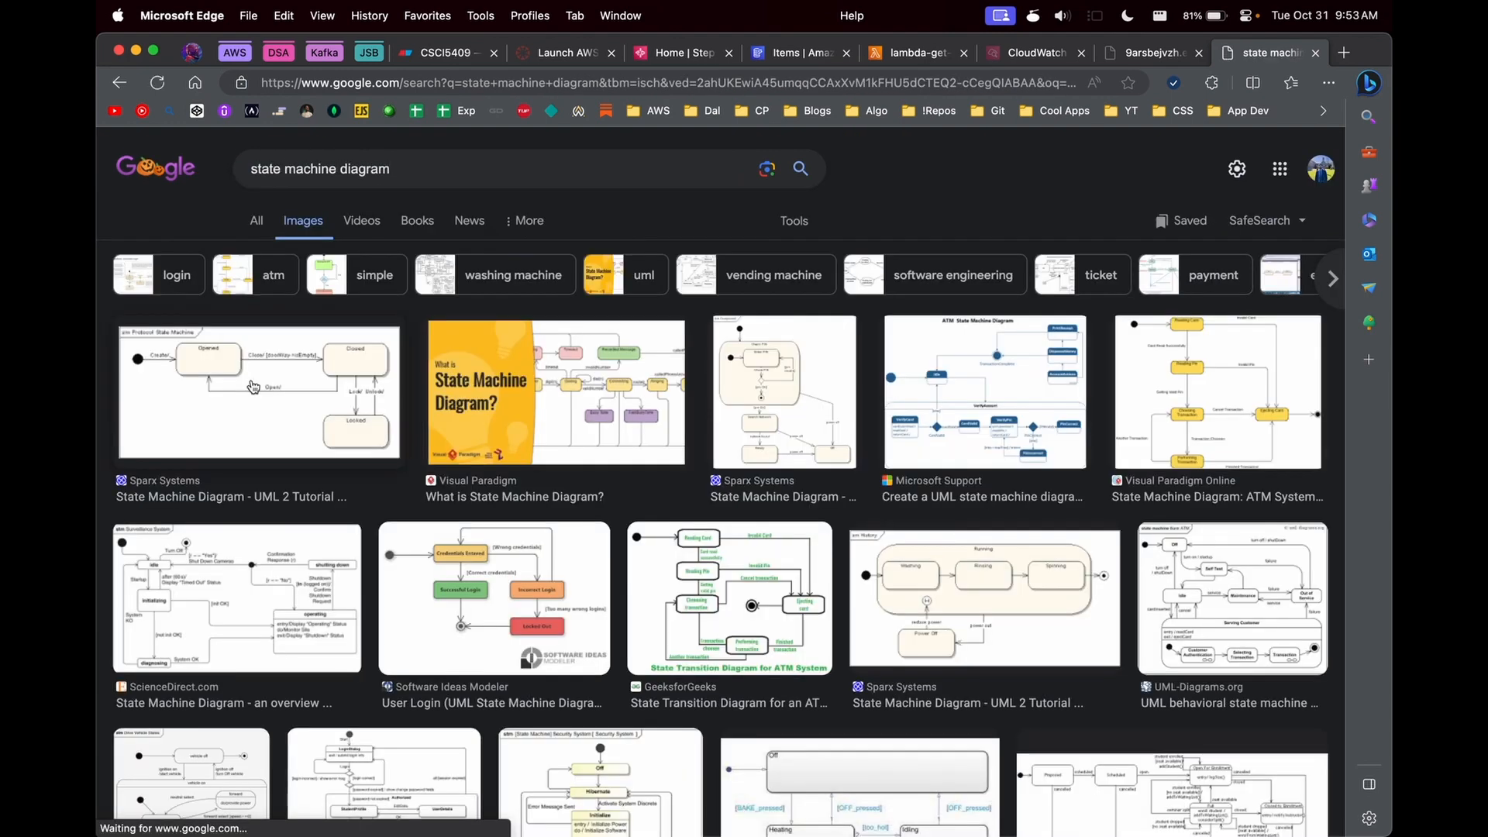
- Refine the image search to "state machine theory of computation diagram" and open the Turing finite state machine diagram
{"action": "left_click", "coordinate": [400, 170]}
{"action": "left_click", "coordinate": [338, 168]}
{"action": "type", "text": "theory of computation"}
{"action": "key", "text": "Return"}
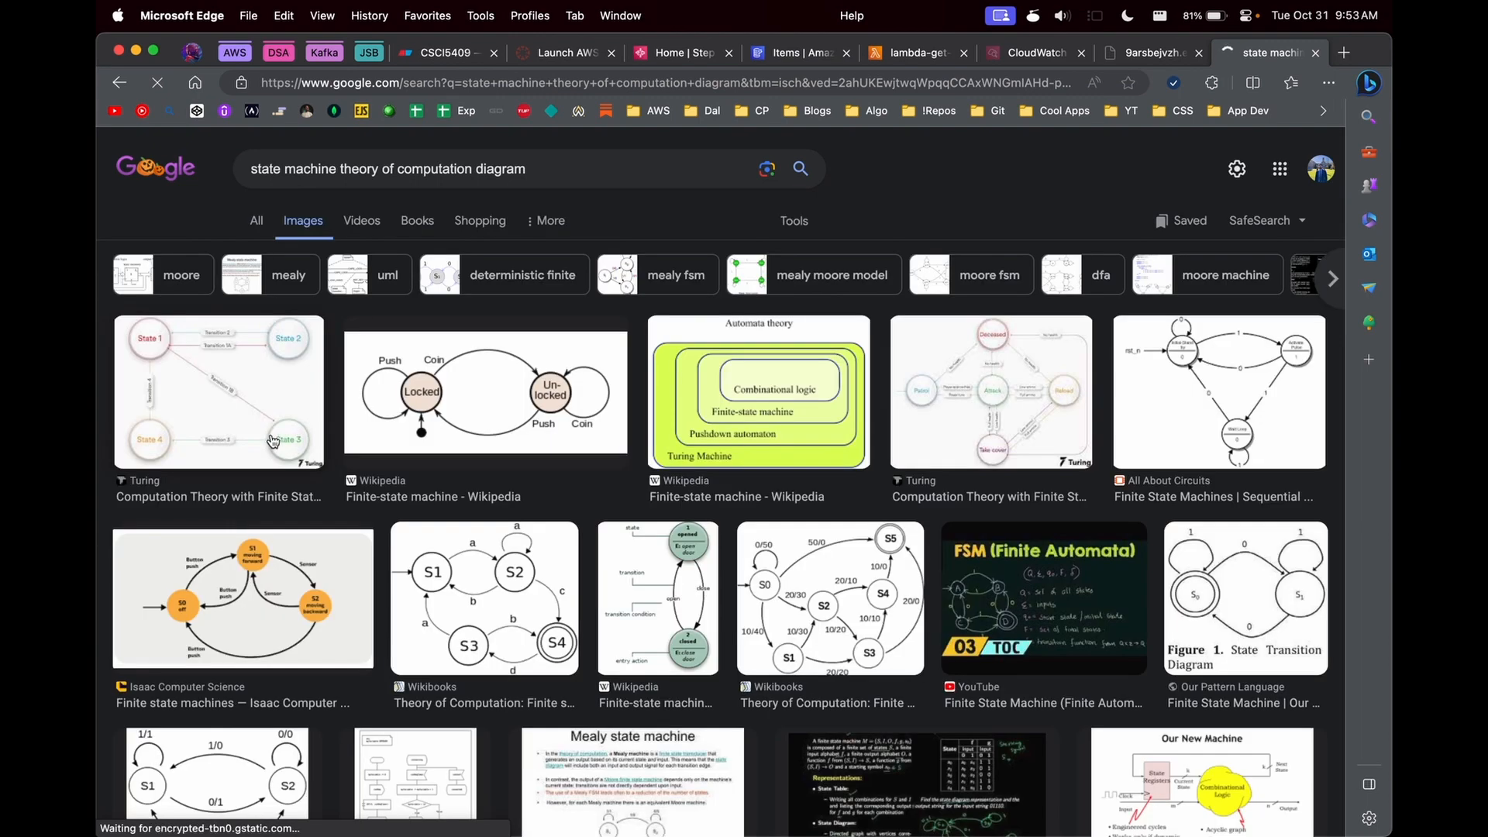
{"action": "left_click", "coordinate": [449, 401]}
{"action": "left_click", "coordinate": [286, 305]}
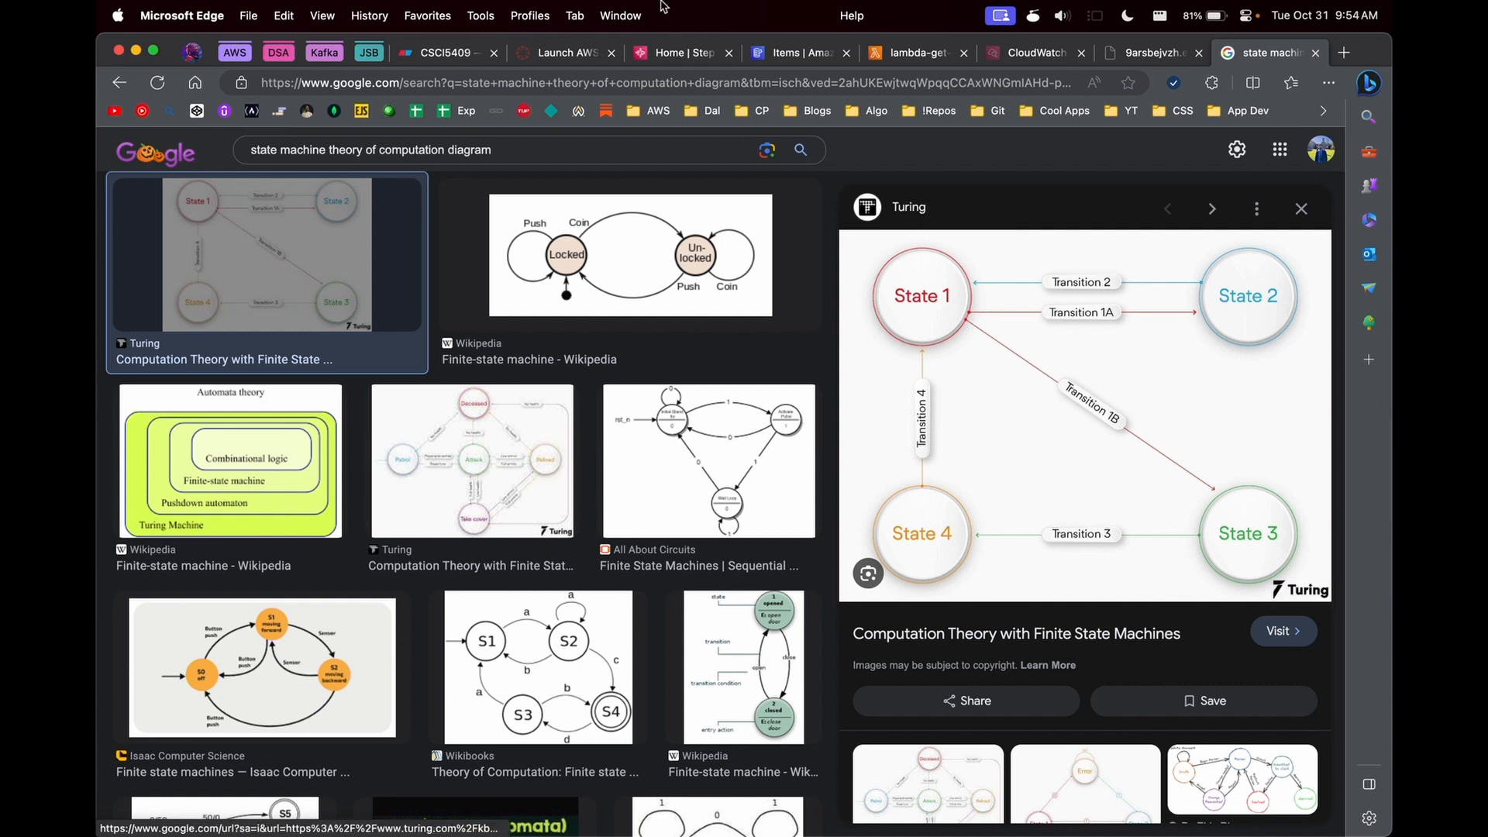
- Return to the AWS Step Functions home page and review its service description and How it works workflow demo
{"action": "left_click", "coordinate": [674, 52]}
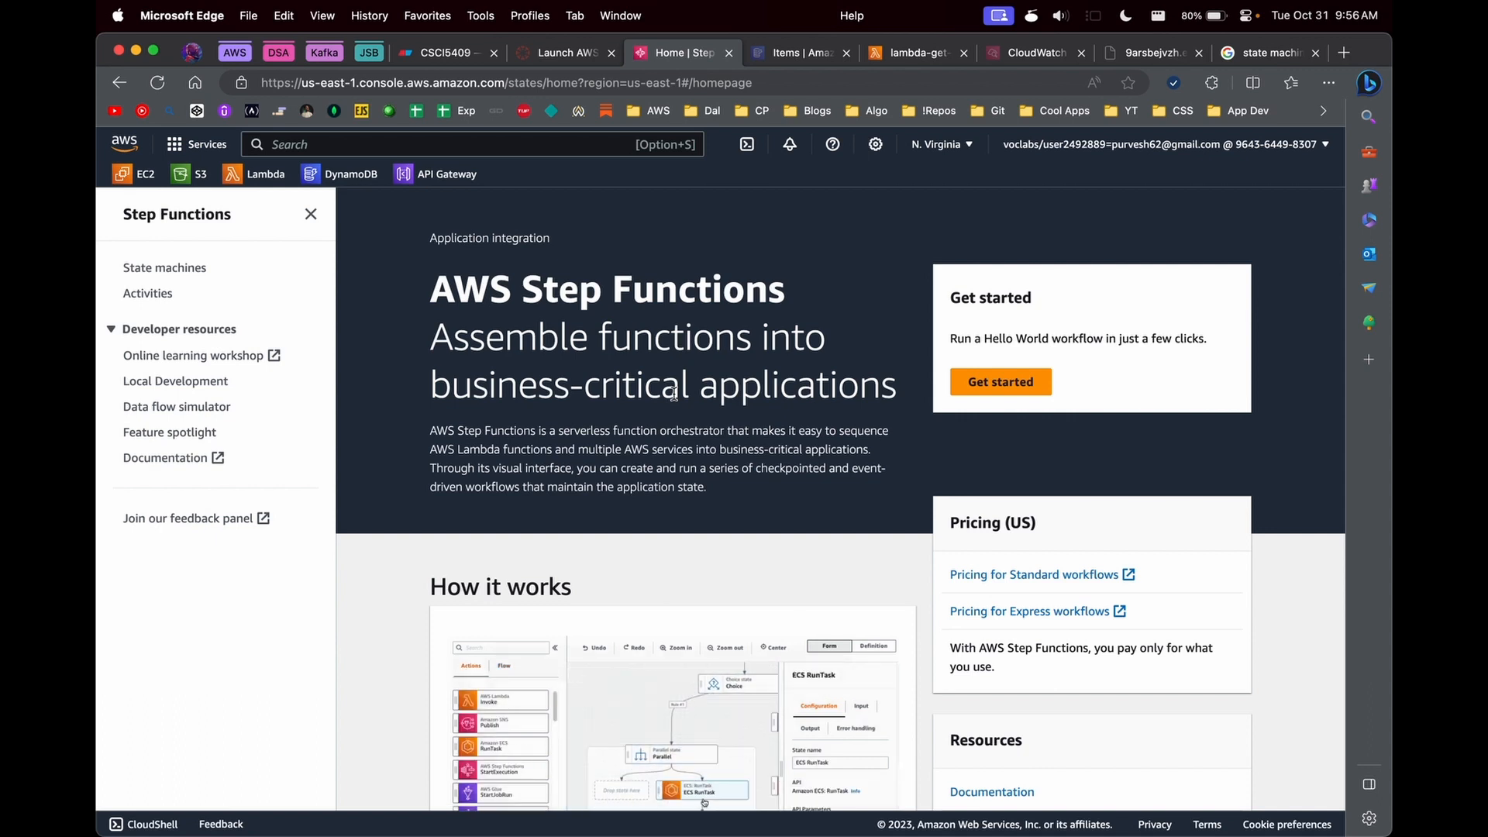
{"action": "scroll", "coordinate": [746, 500], "scroll_direction": "down", "scroll_amount": 5}
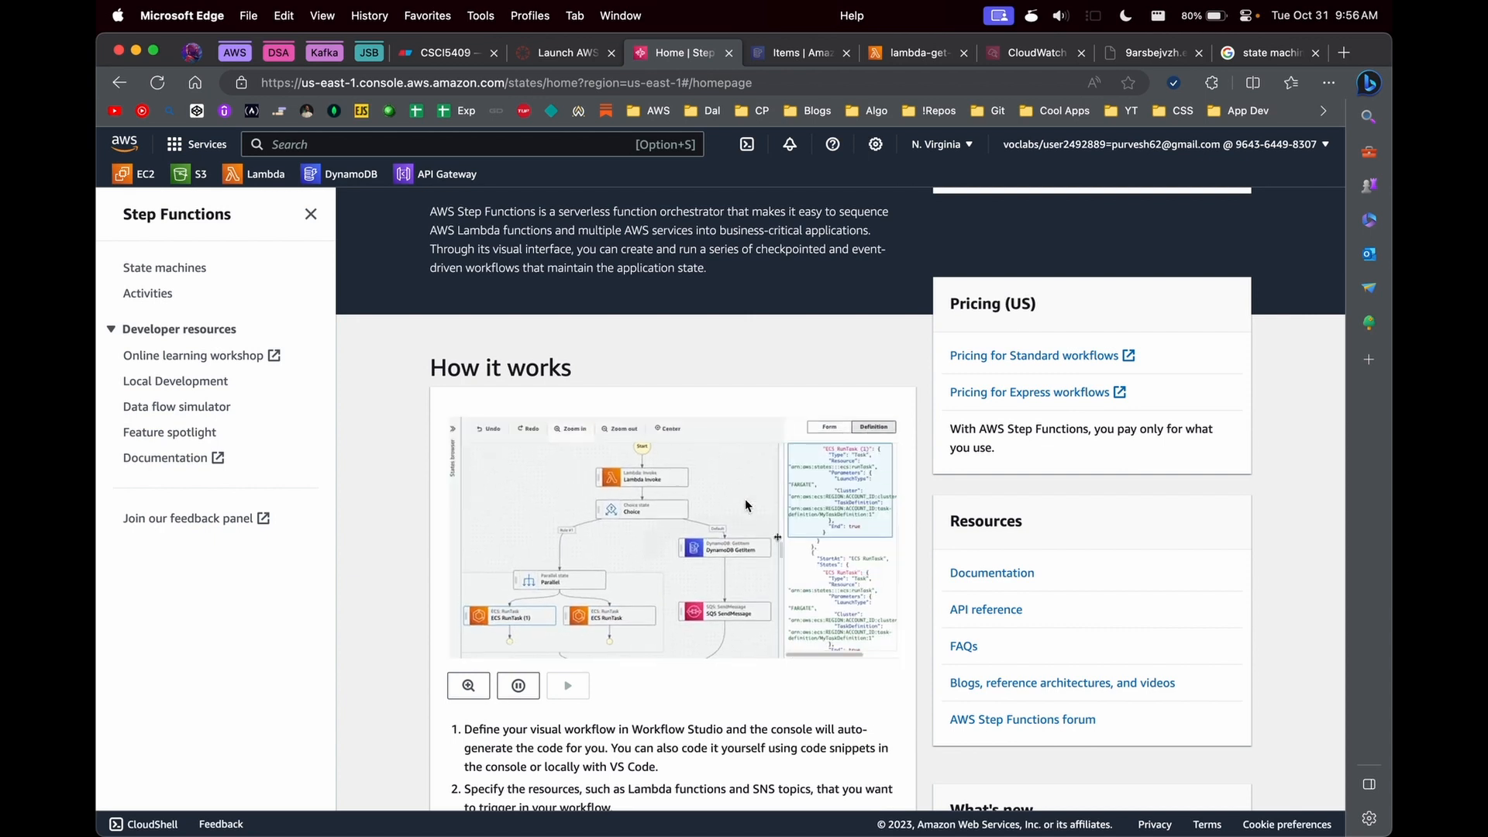
{"action": "scroll", "coordinate": [787, 527], "scroll_direction": "up", "scroll_amount": 5}
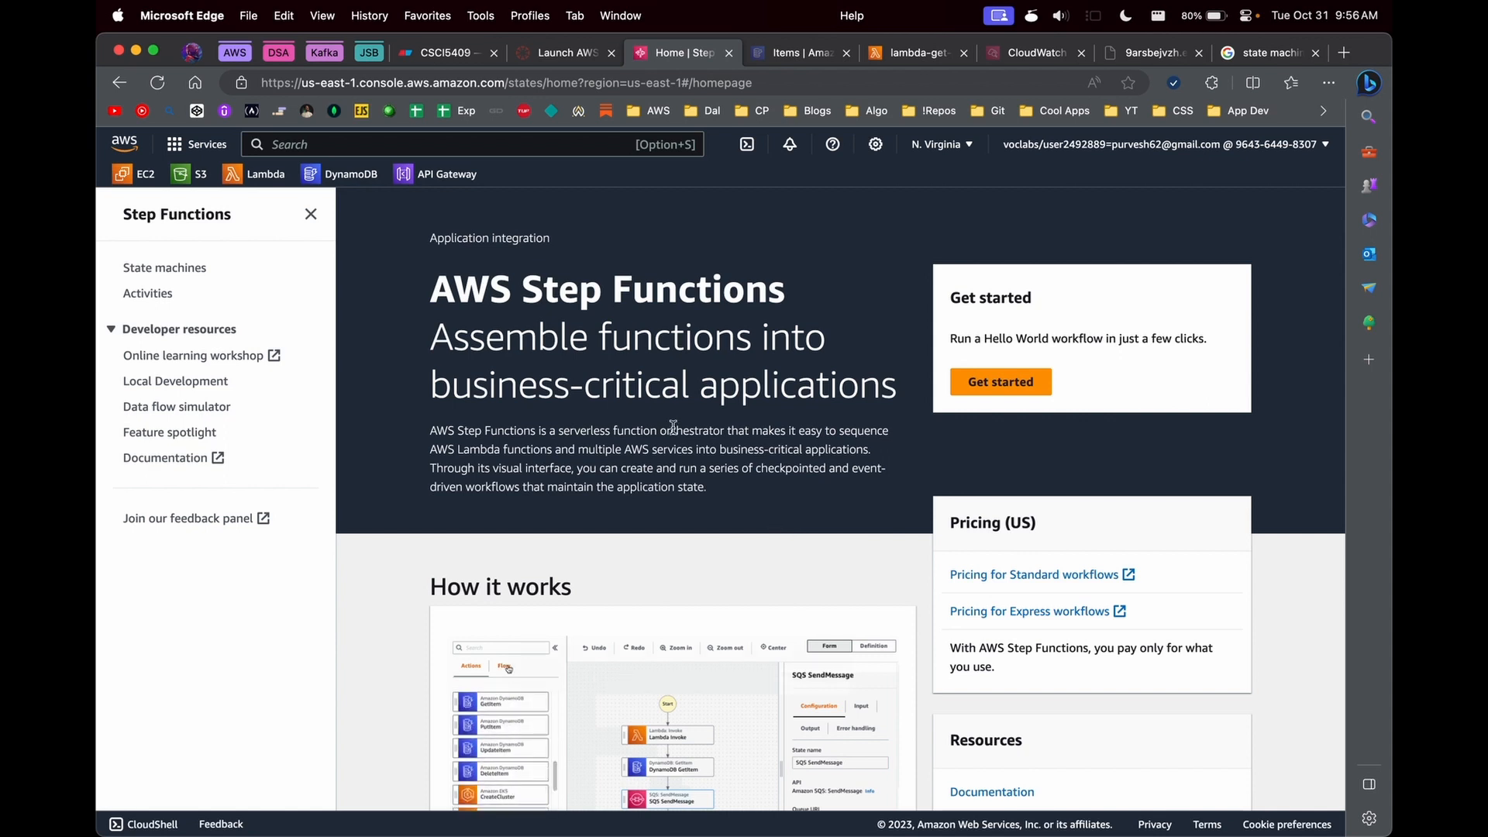
{"action": "scroll", "coordinate": [682, 395], "scroll_direction": "down", "scroll_amount": 1}
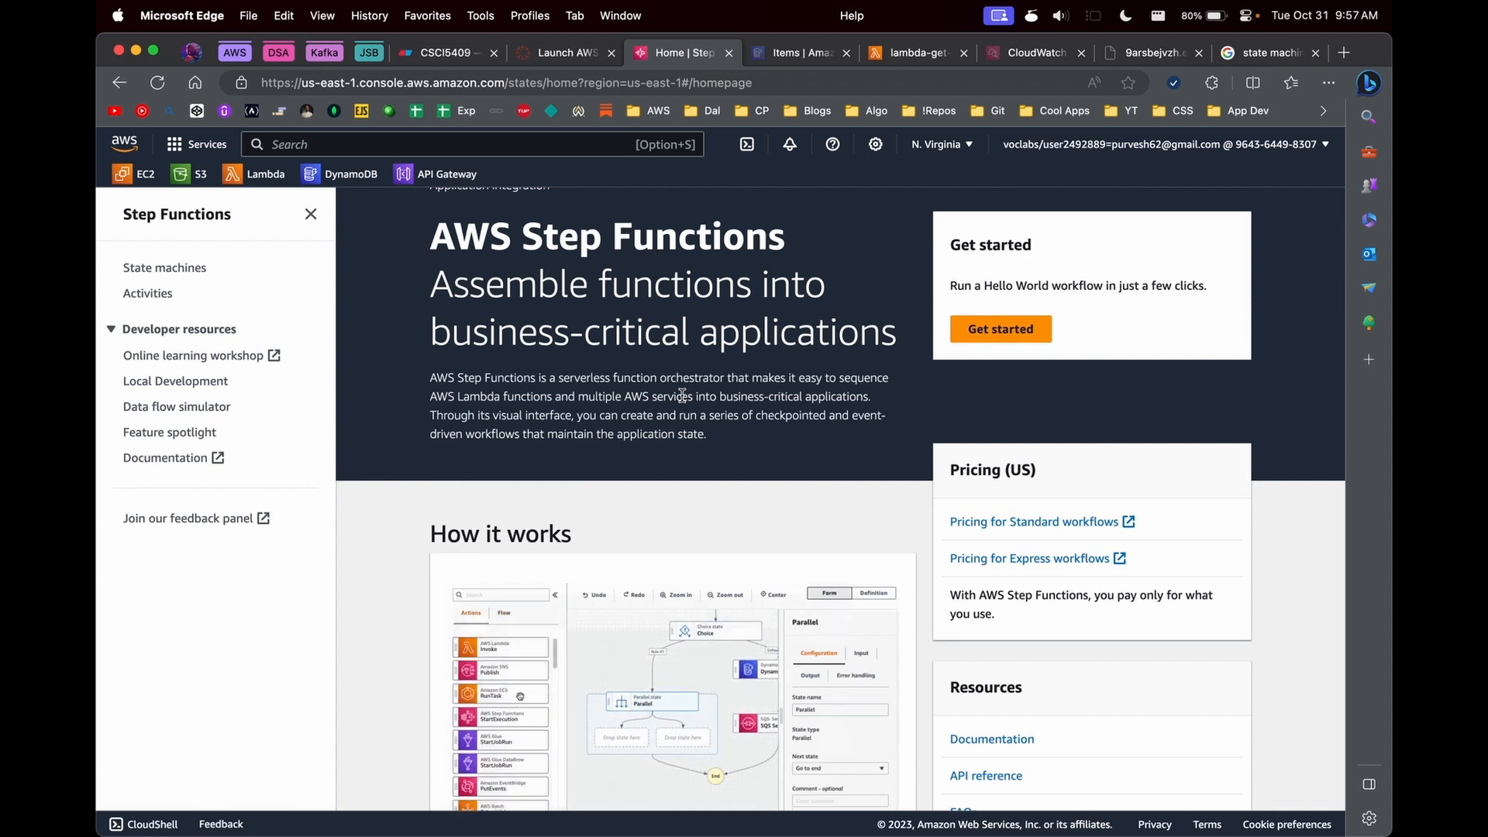
{"action": "scroll", "coordinate": [682, 396], "scroll_direction": "down", "scroll_amount": 1}
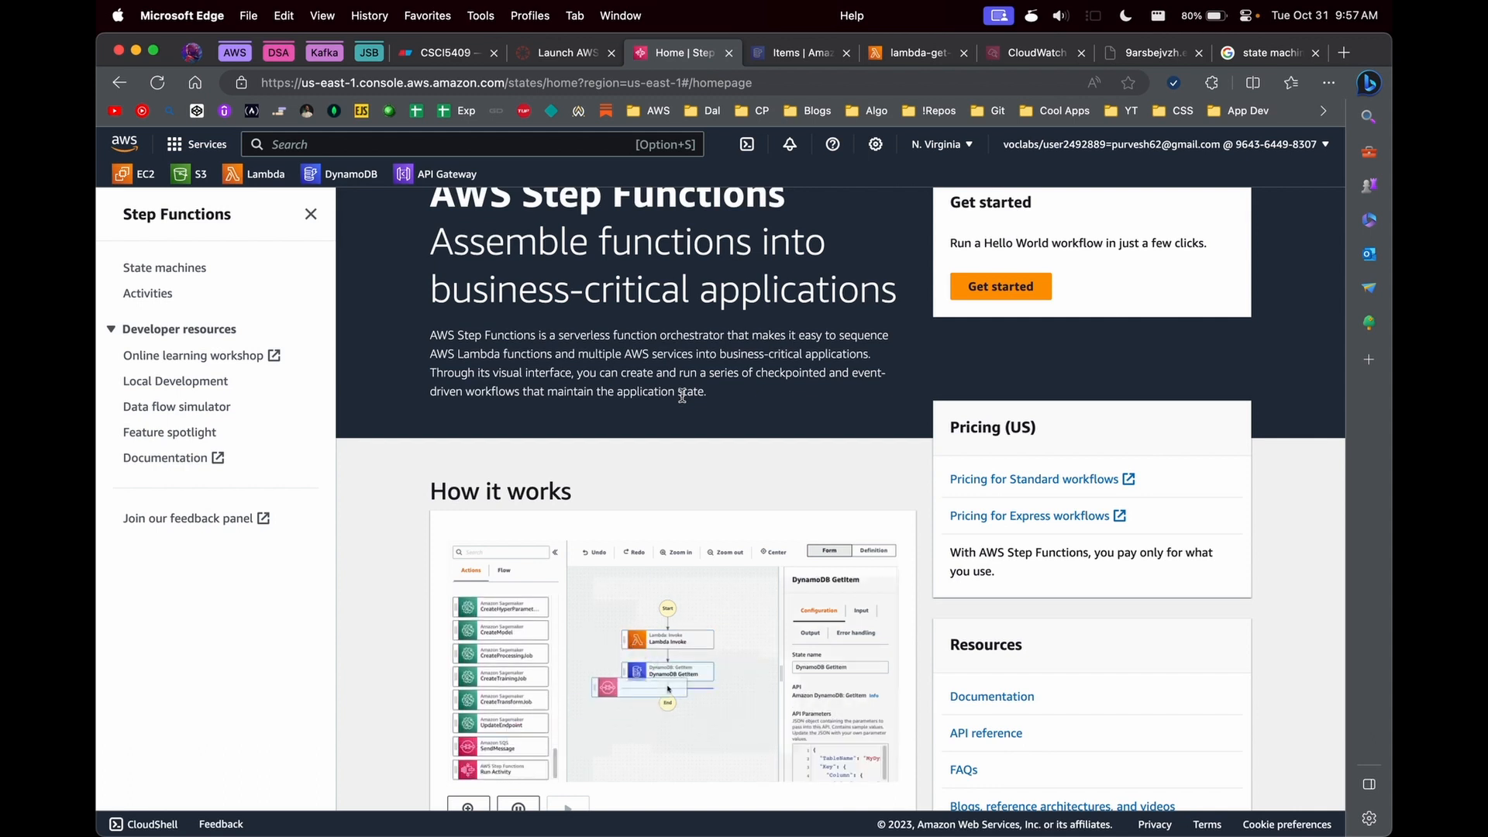
{"action": "scroll", "coordinate": [803, 401], "scroll_direction": "up", "scroll_amount": 2}
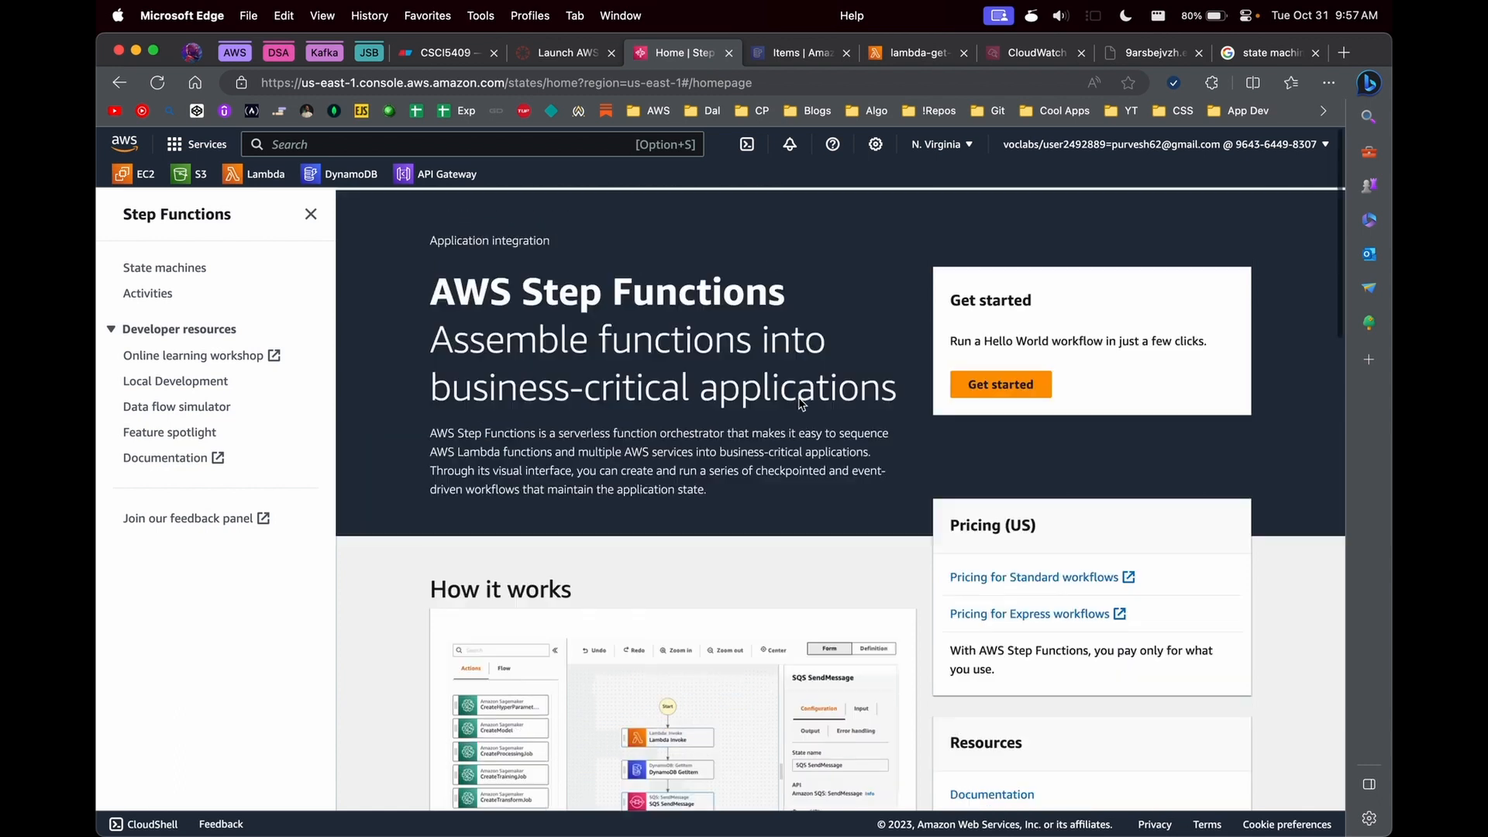
- Start a blank state machine in Workflow Studio, widen the design canvas, and show the available Flow states
{"action": "left_click", "coordinate": [998, 379]}
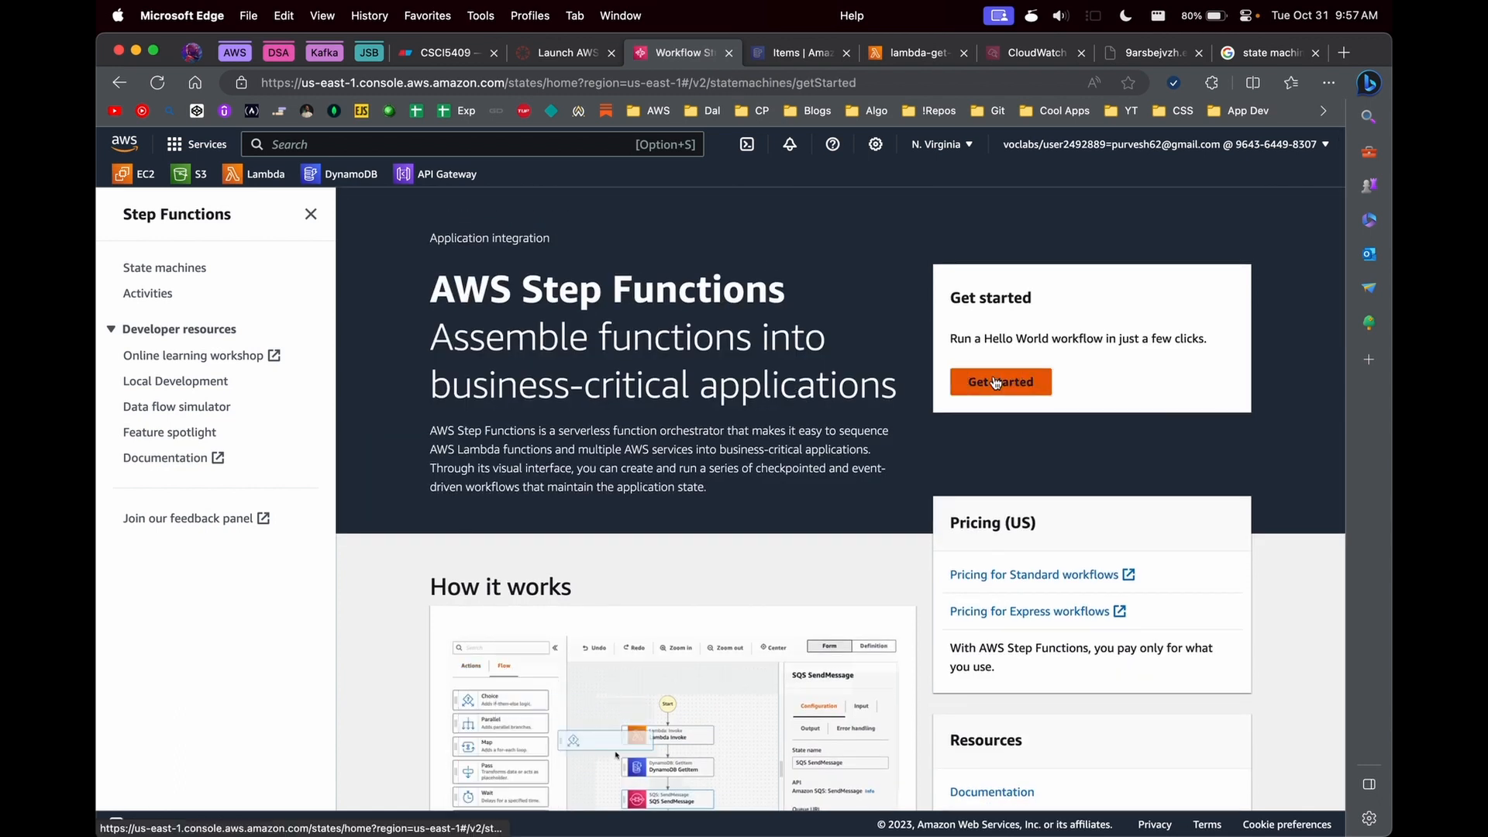
{"action": "left_click", "coordinate": [1085, 618]}
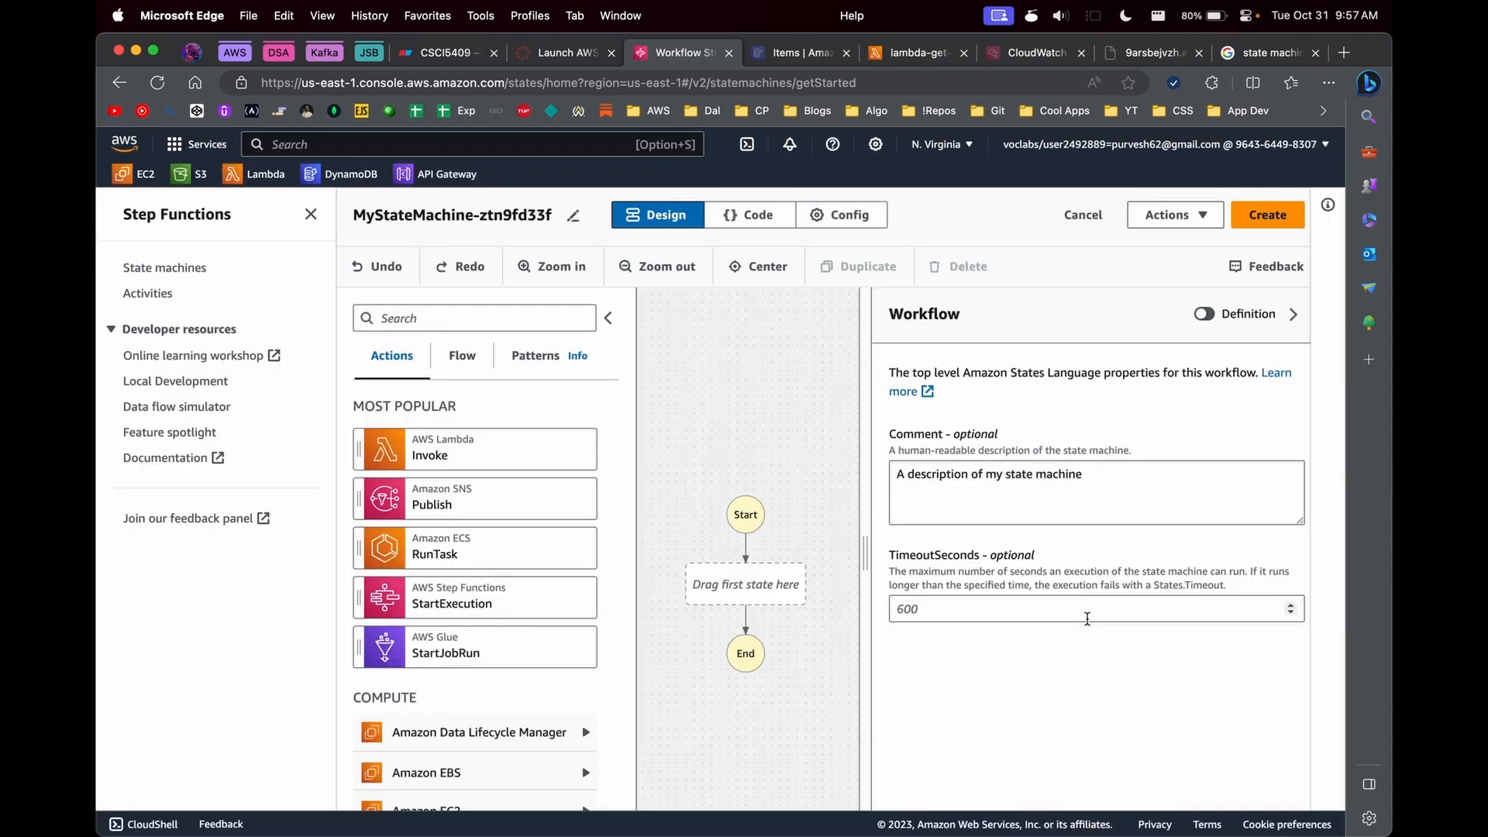
{"action": "left_click_drag", "start_coordinate": [871, 528], "coordinate": [1077, 556]}
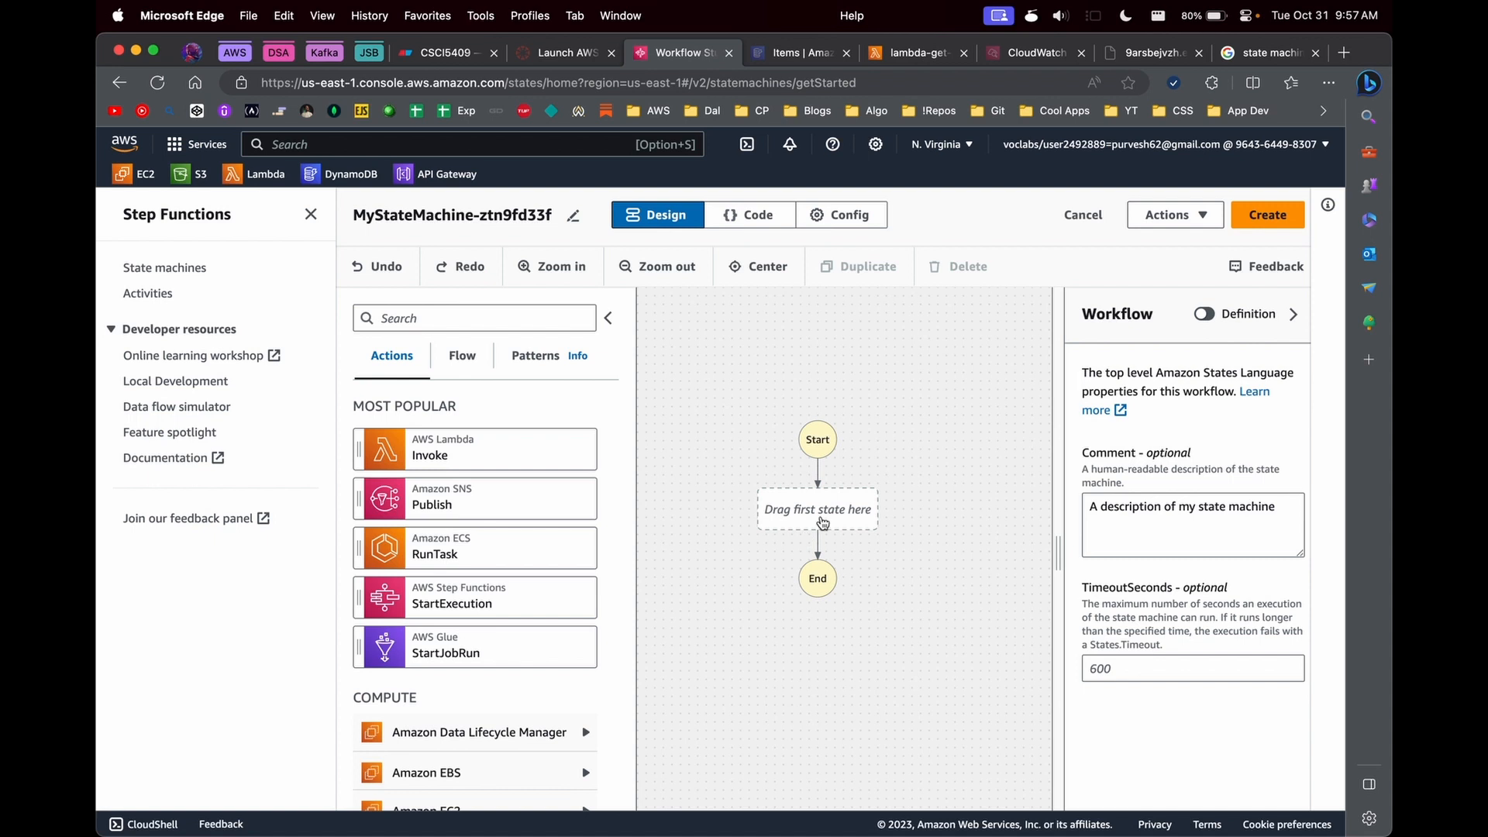
{"action": "left_click", "coordinate": [463, 358]}
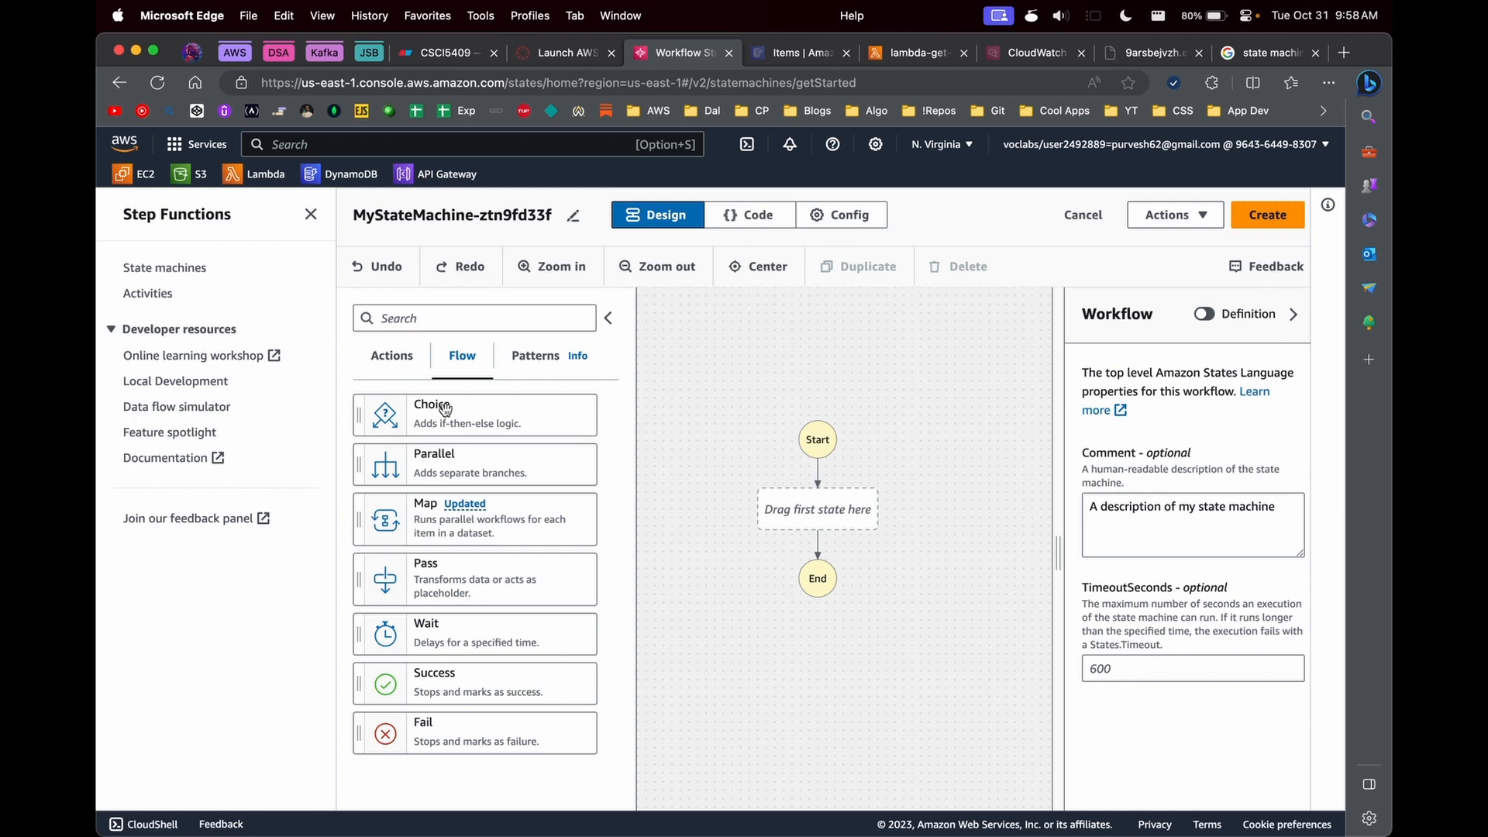
- Add a Choice state to the empty workflow and place an AWS Lambda Invoke action directly before it
{"action": "left_click_drag", "start_coordinate": [402, 409], "coordinate": [851, 514]}
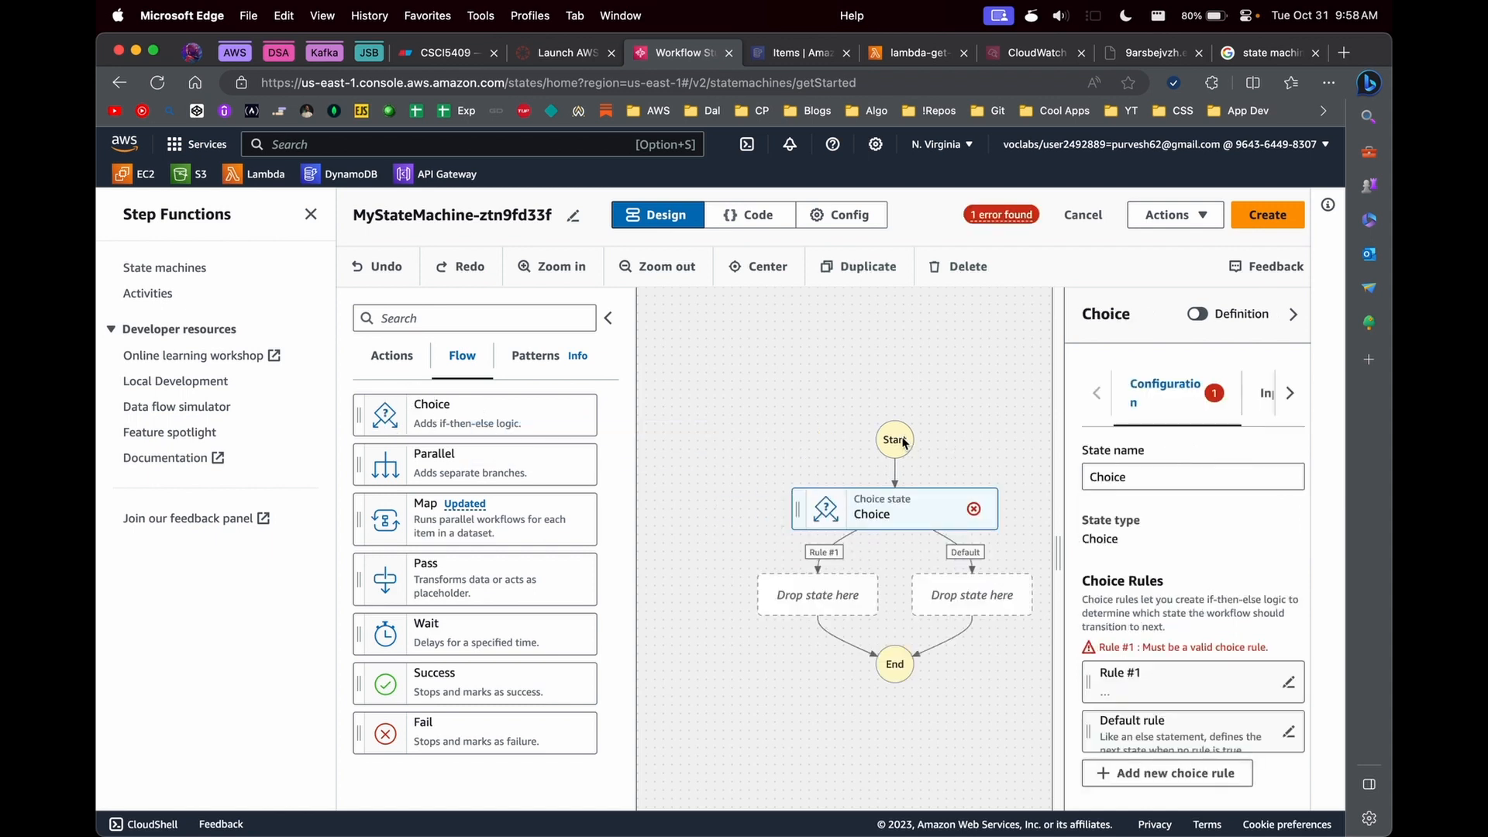
{"action": "left_click", "coordinate": [391, 360]}
{"action": "left_click_drag", "start_coordinate": [451, 443], "coordinate": [857, 468]}
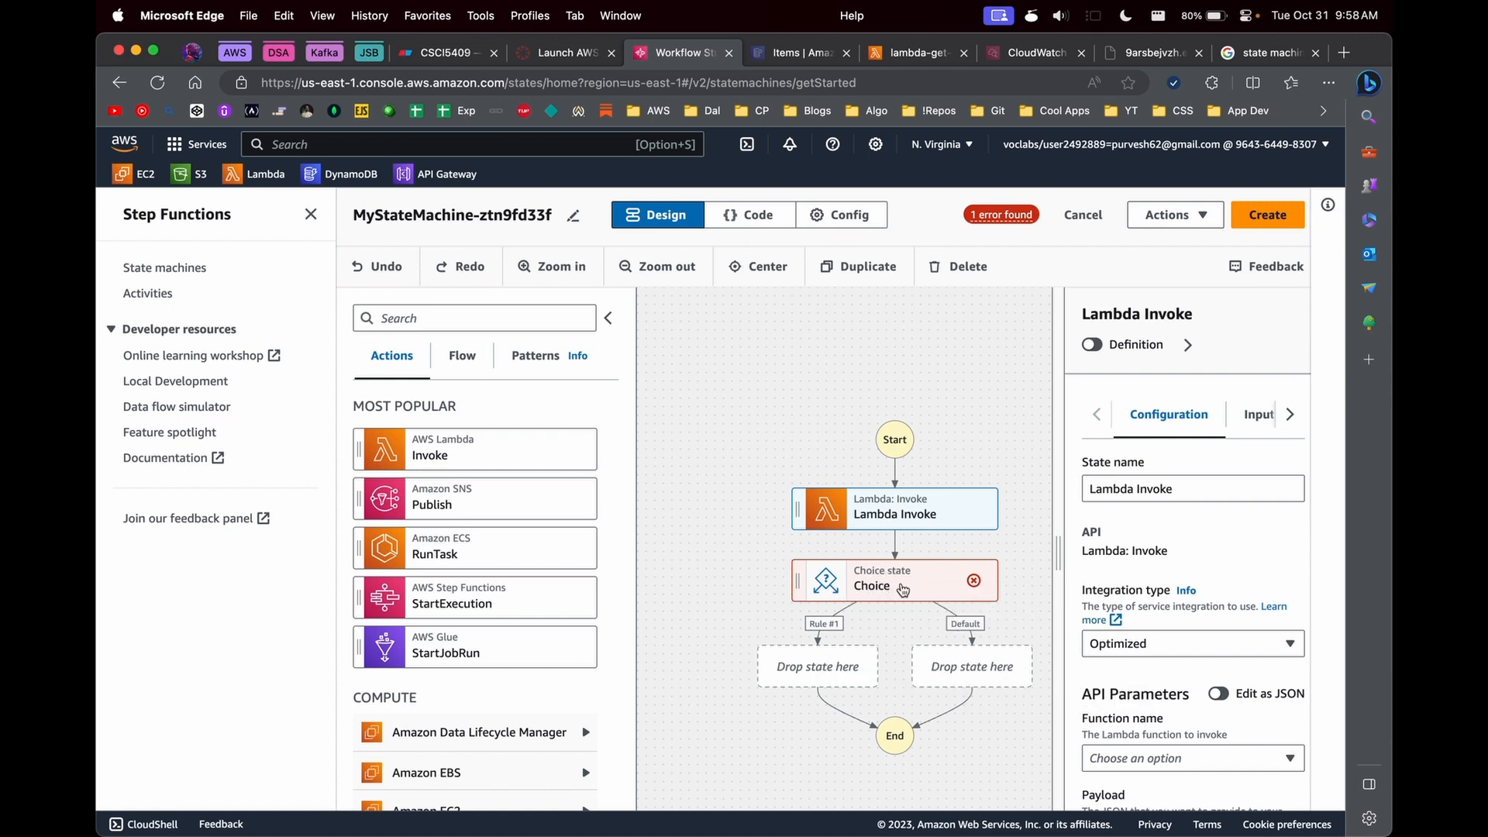
- Insert a Parallel state between Lambda Invoke and Choice, with an AWS Lambda Invoke action in each of its two branches
{"action": "left_click", "coordinate": [473, 373]}
{"action": "left_click_drag", "start_coordinate": [431, 475], "coordinate": [853, 589]}
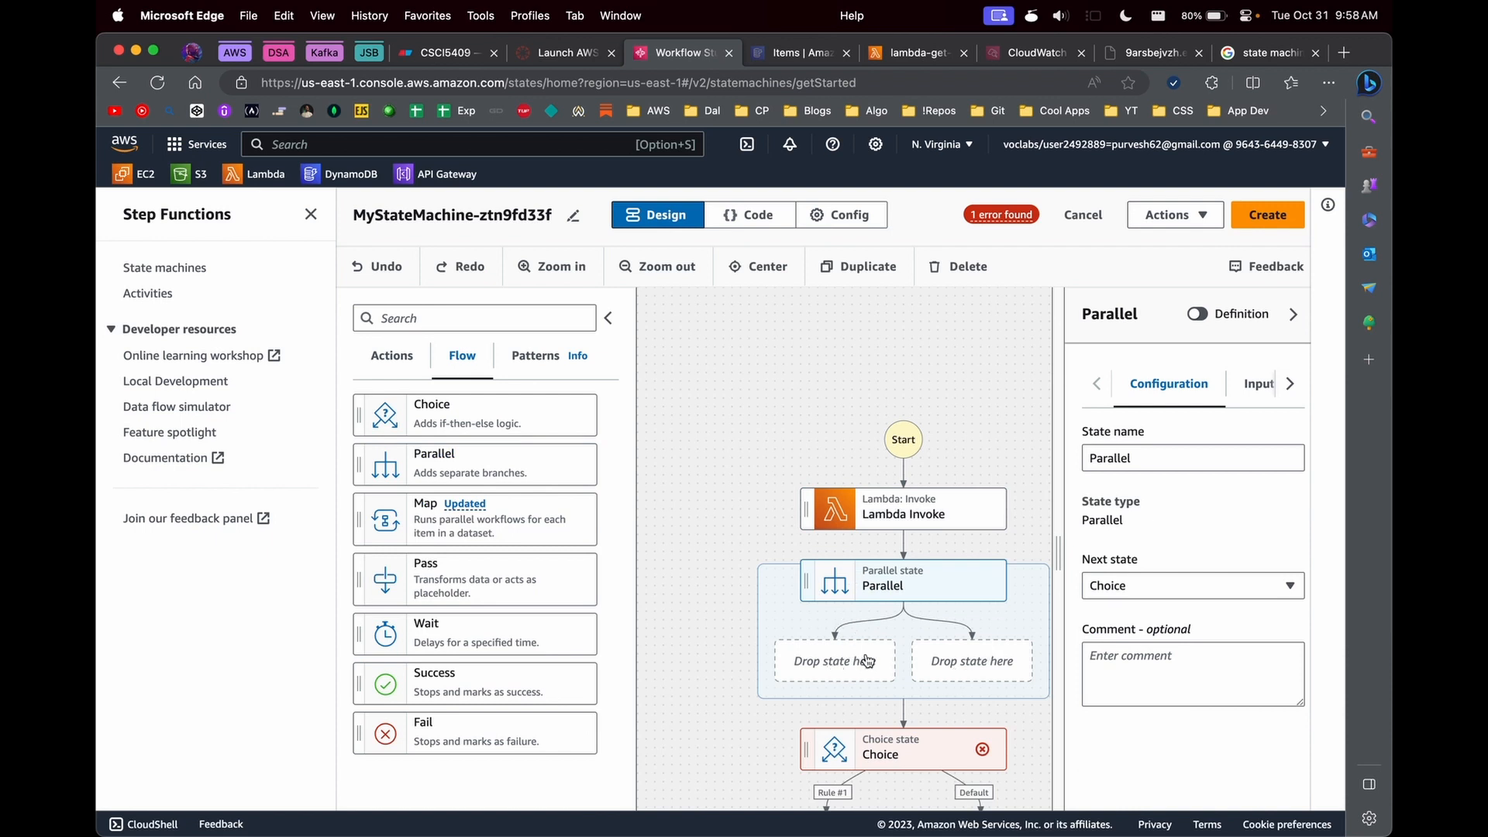
{"action": "left_click", "coordinate": [411, 346]}
{"action": "left_click_drag", "start_coordinate": [423, 450], "coordinate": [839, 666]}
{"action": "left_click_drag", "start_coordinate": [491, 445], "coordinate": [1008, 663]}
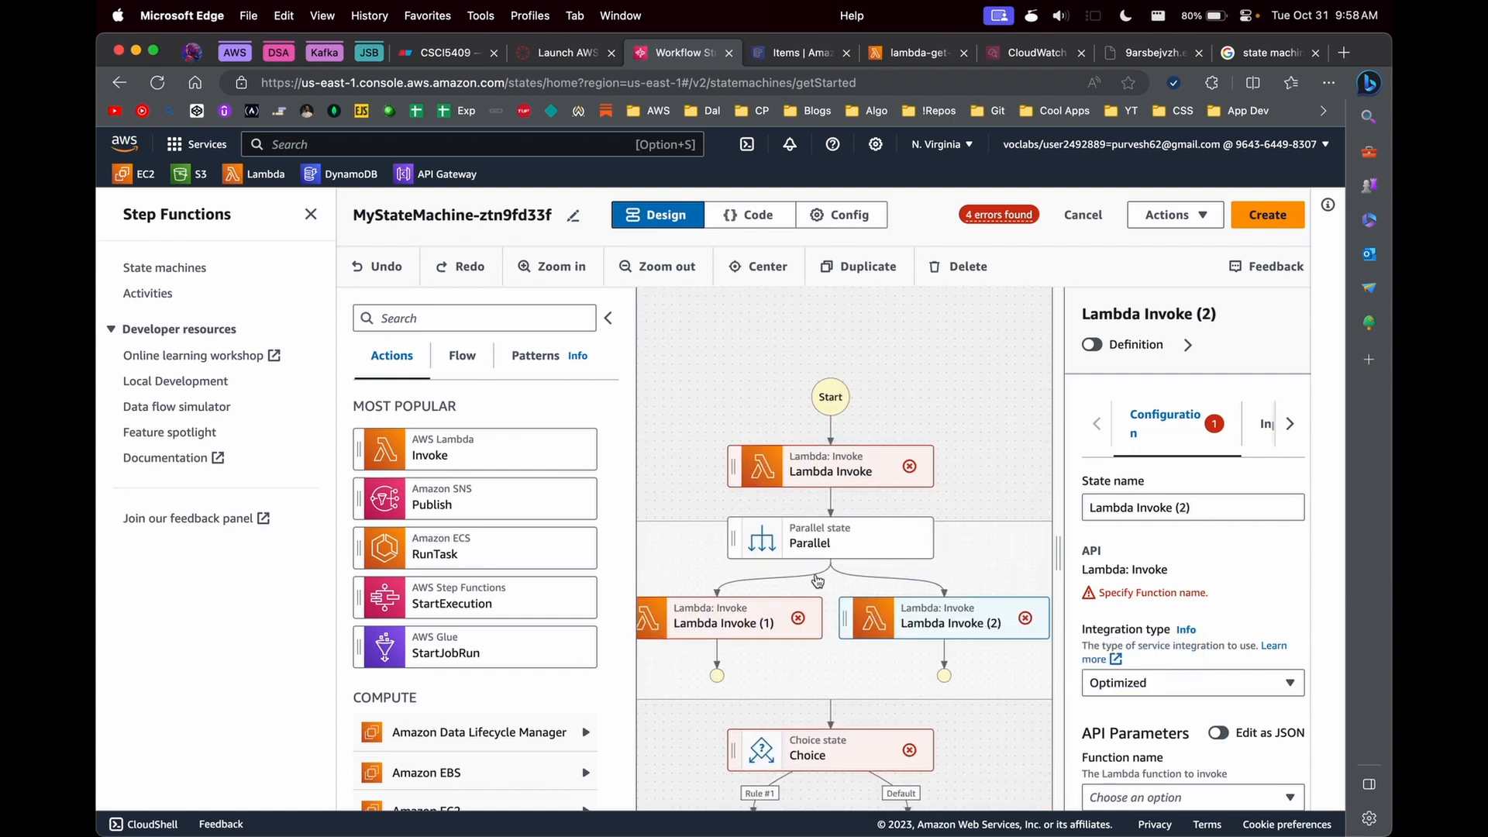
- Insert a Wait state followed by a Pass state between the first Lambda Invoke and the Parallel state
{"action": "scroll", "coordinate": [465, 568], "scroll_direction": "down", "scroll_amount": 1}
{"action": "left_click", "coordinate": [462, 367]}
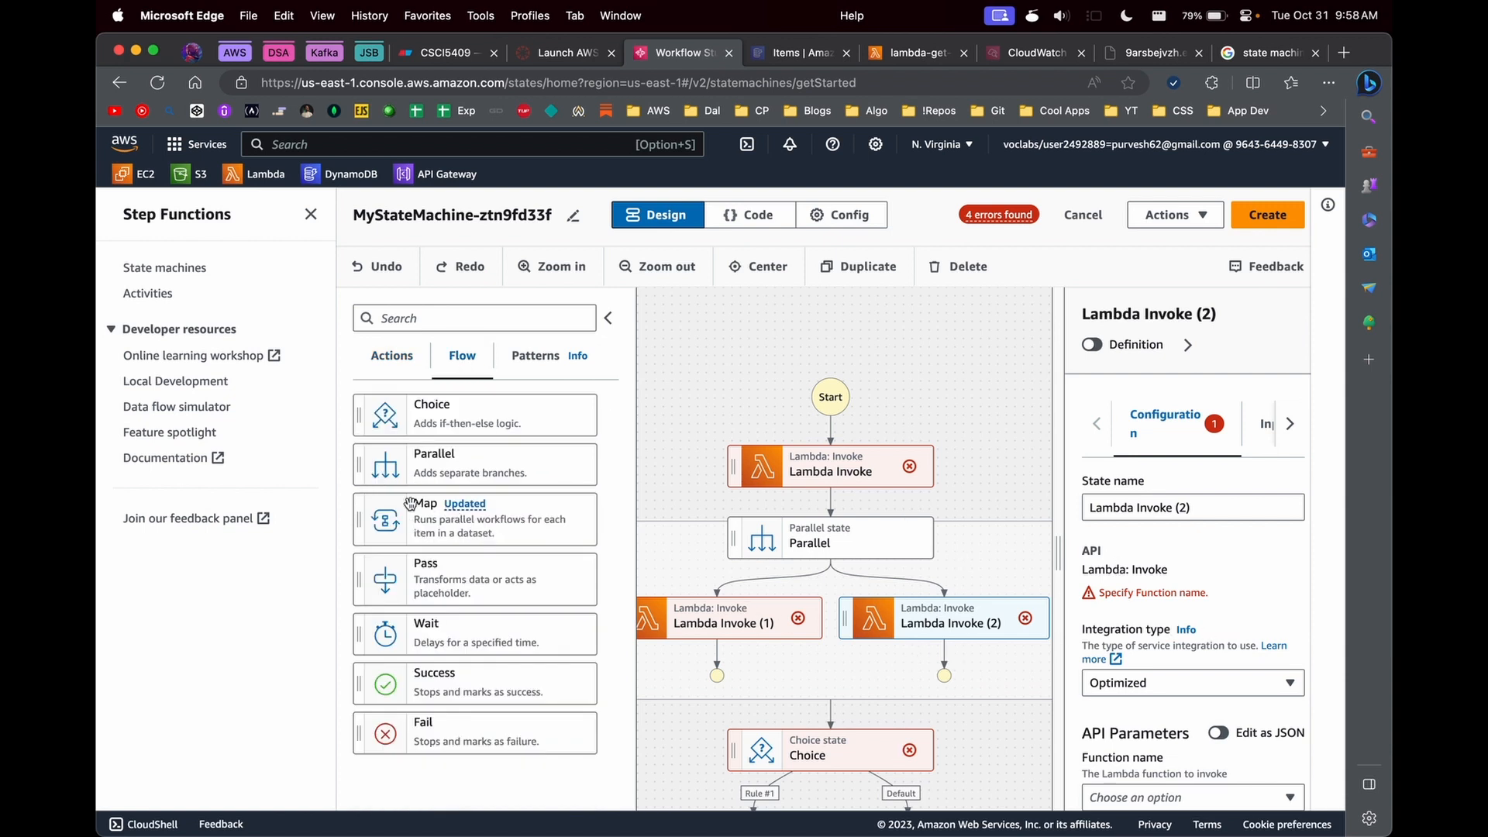
{"action": "left_click_drag", "start_coordinate": [439, 584], "coordinate": [833, 546]}
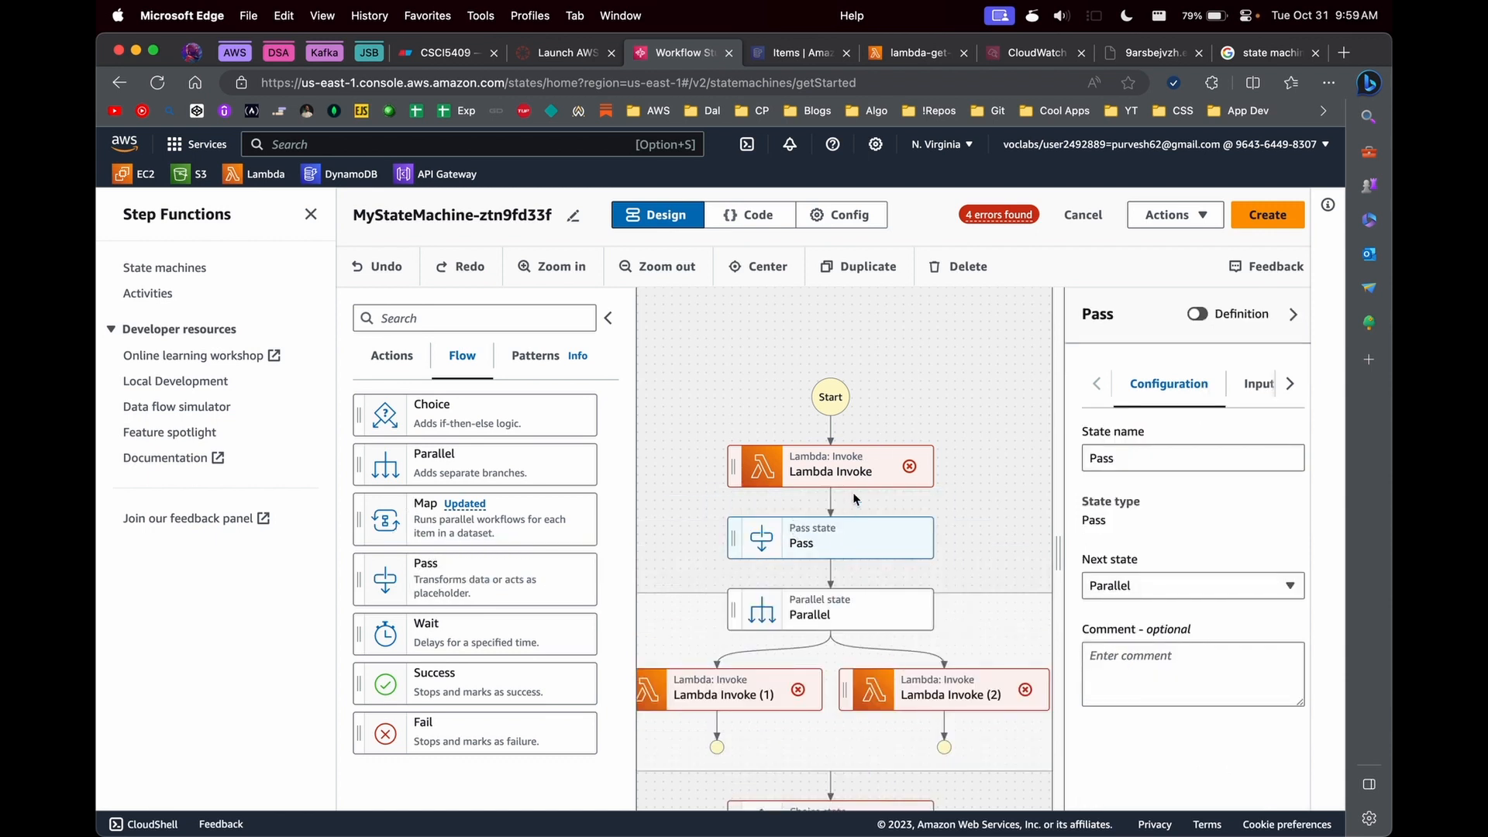
{"action": "left_click_drag", "start_coordinate": [465, 625], "coordinate": [777, 517]}
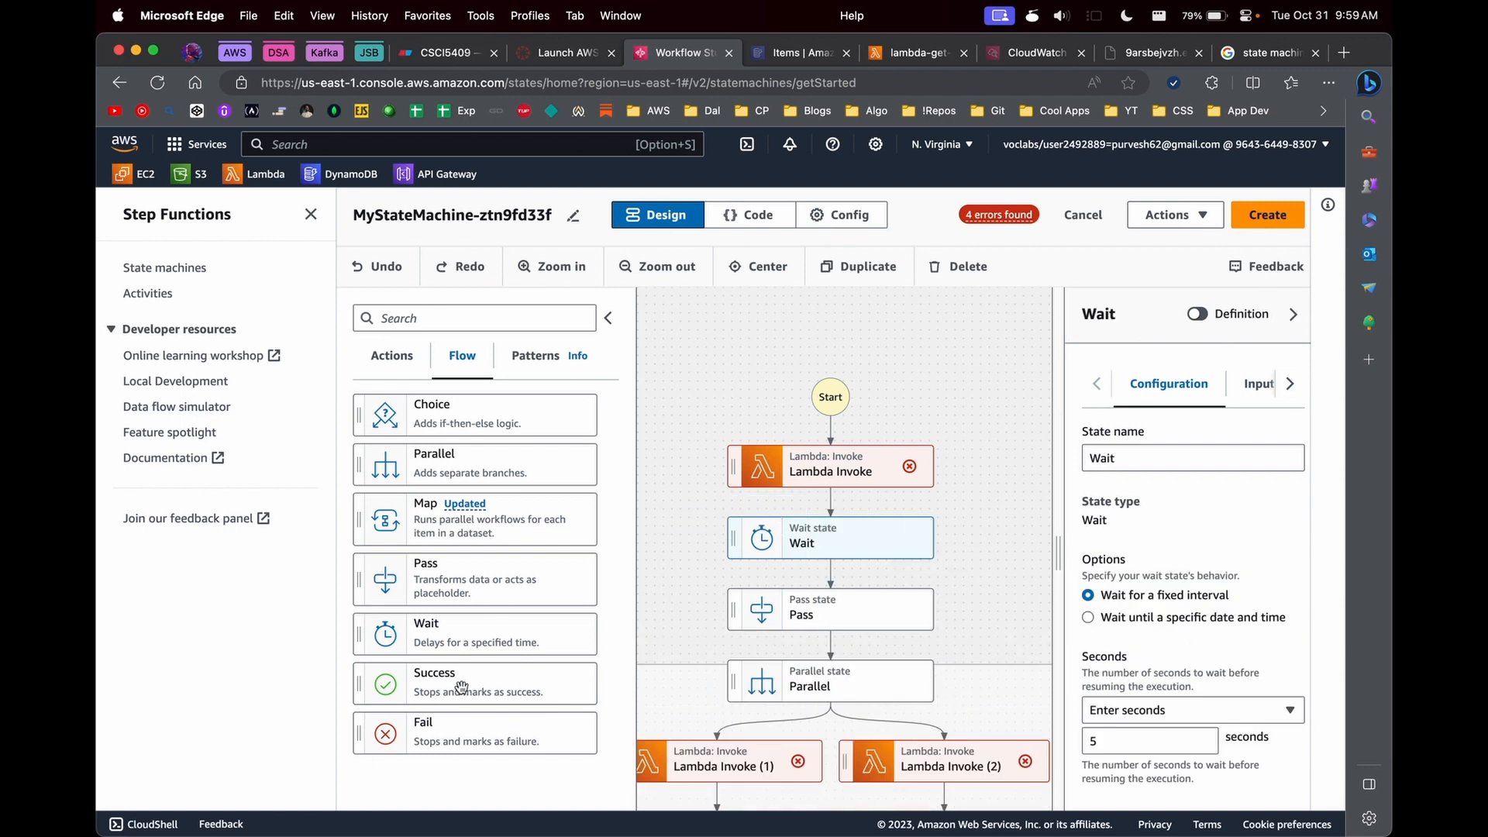
- Place a Success state on the Choice state's Rule #1 branch and a Fail state on its Default branch
{"action": "scroll", "coordinate": [462, 687], "scroll_direction": "down", "scroll_amount": 1}
{"action": "scroll", "coordinate": [777, 613], "scroll_direction": "down", "scroll_amount": 5}
{"action": "left_click_drag", "start_coordinate": [459, 661], "coordinate": [814, 599]}
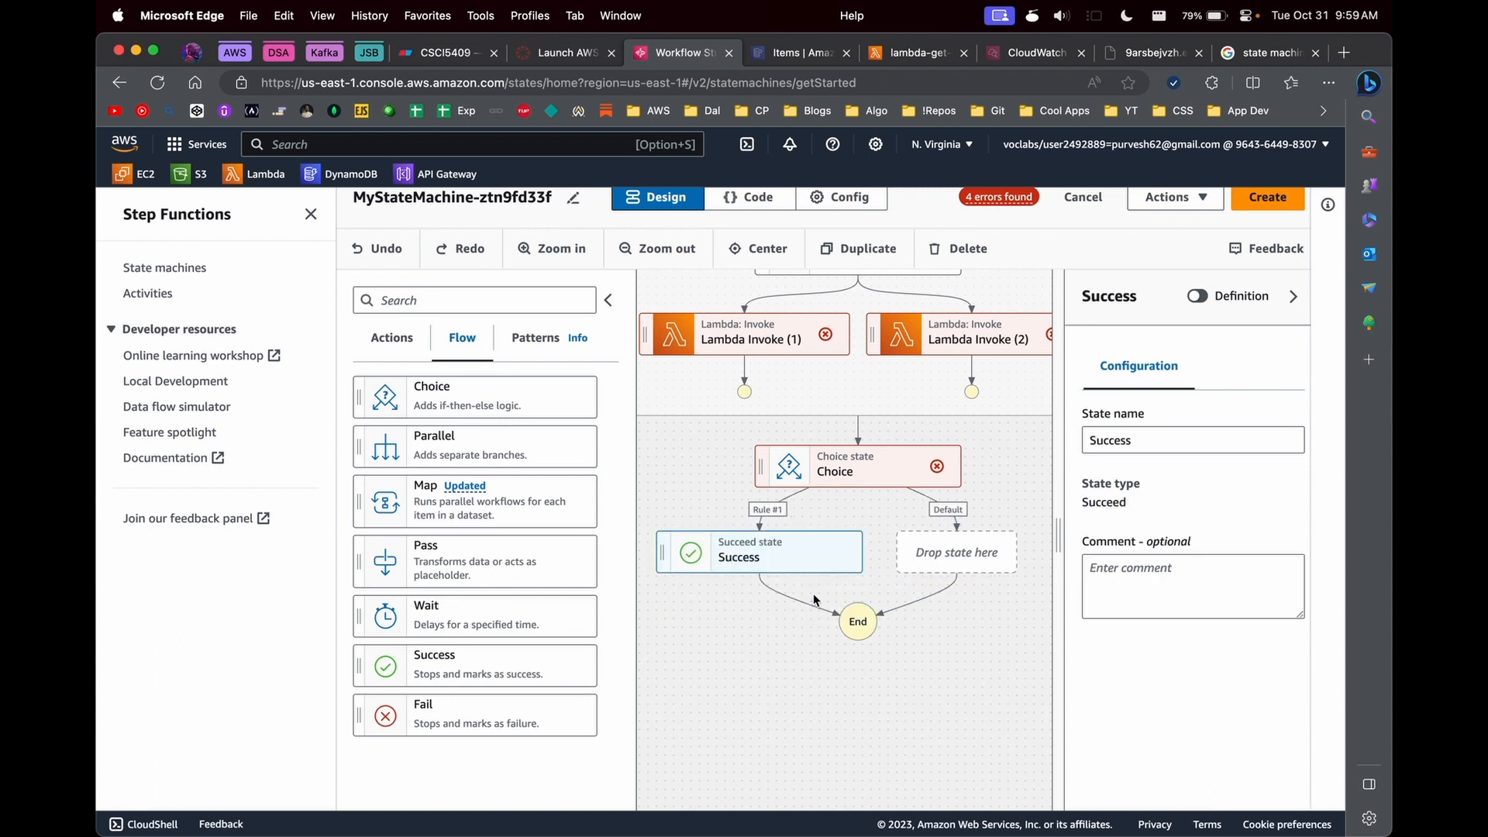
{"action": "left_click_drag", "start_coordinate": [430, 709], "coordinate": [972, 563]}
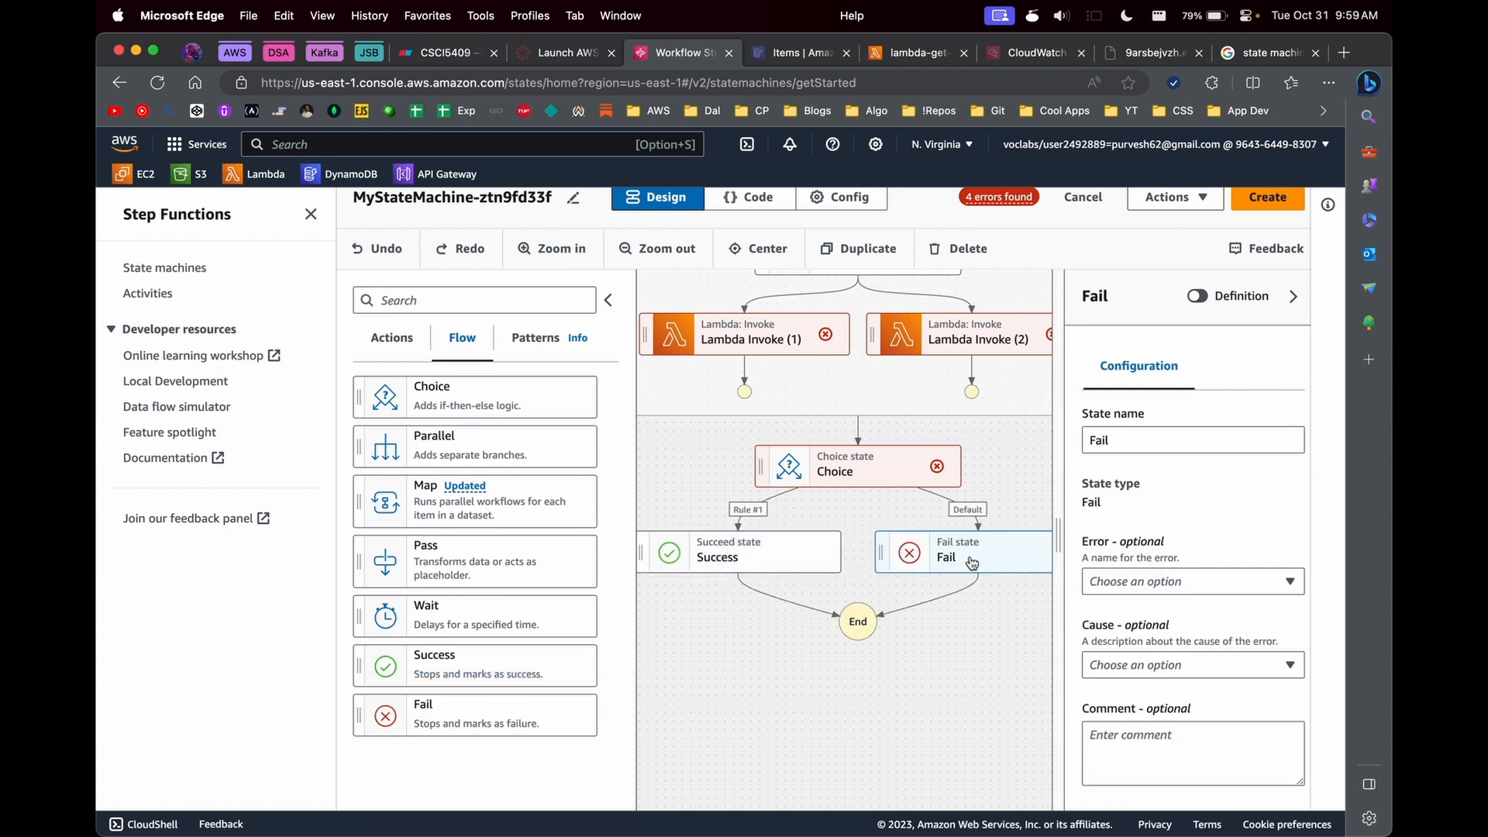
{"action": "scroll", "coordinate": [865, 587], "scroll_direction": "up", "scroll_amount": 3}
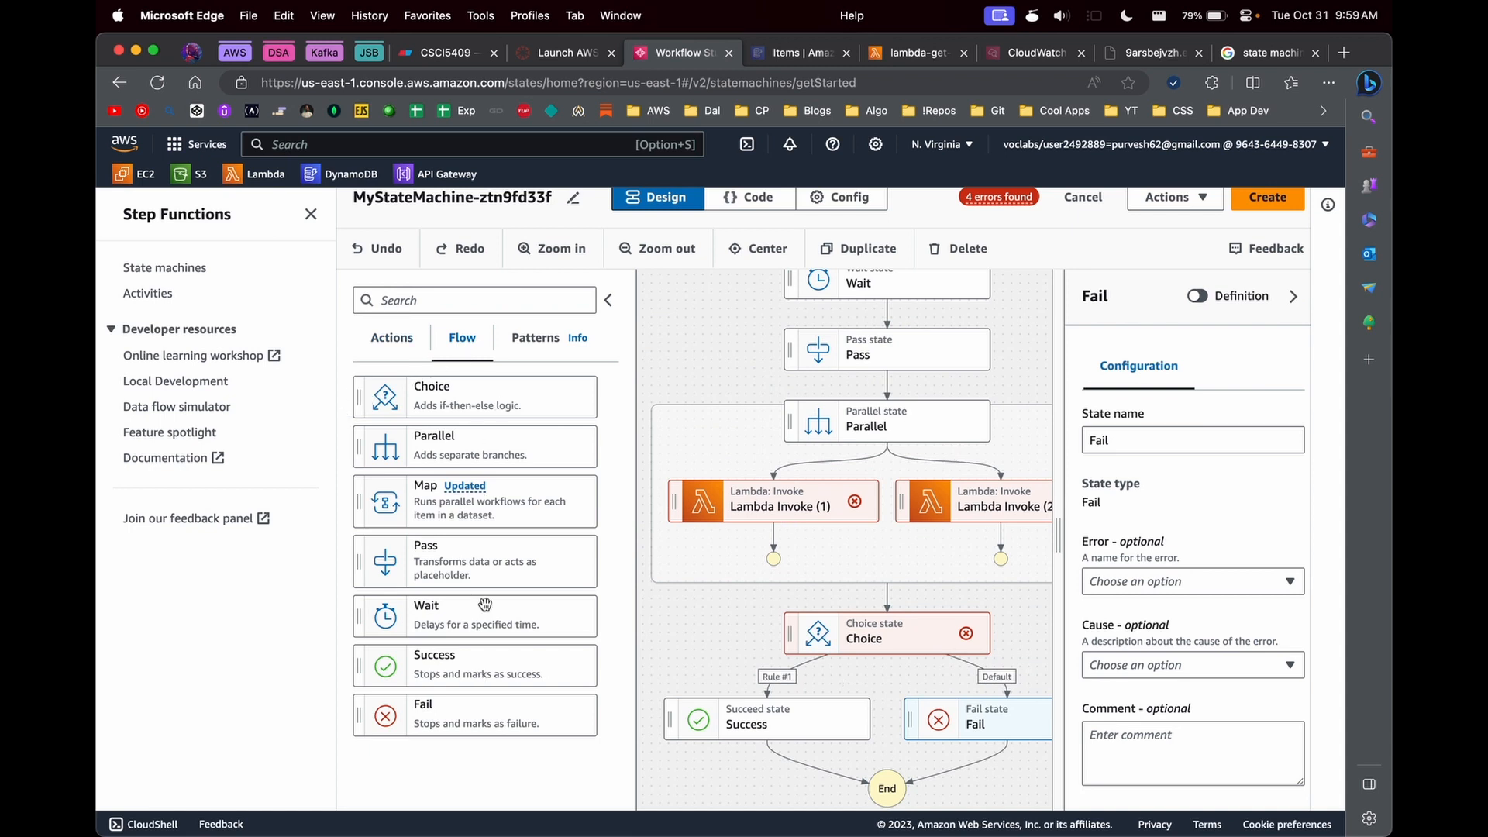
- Browse the AWS service actions that can be added to the workflow
{"action": "left_click", "coordinate": [387, 354]}
{"action": "scroll", "coordinate": [425, 475], "scroll_direction": "down", "scroll_amount": 5}
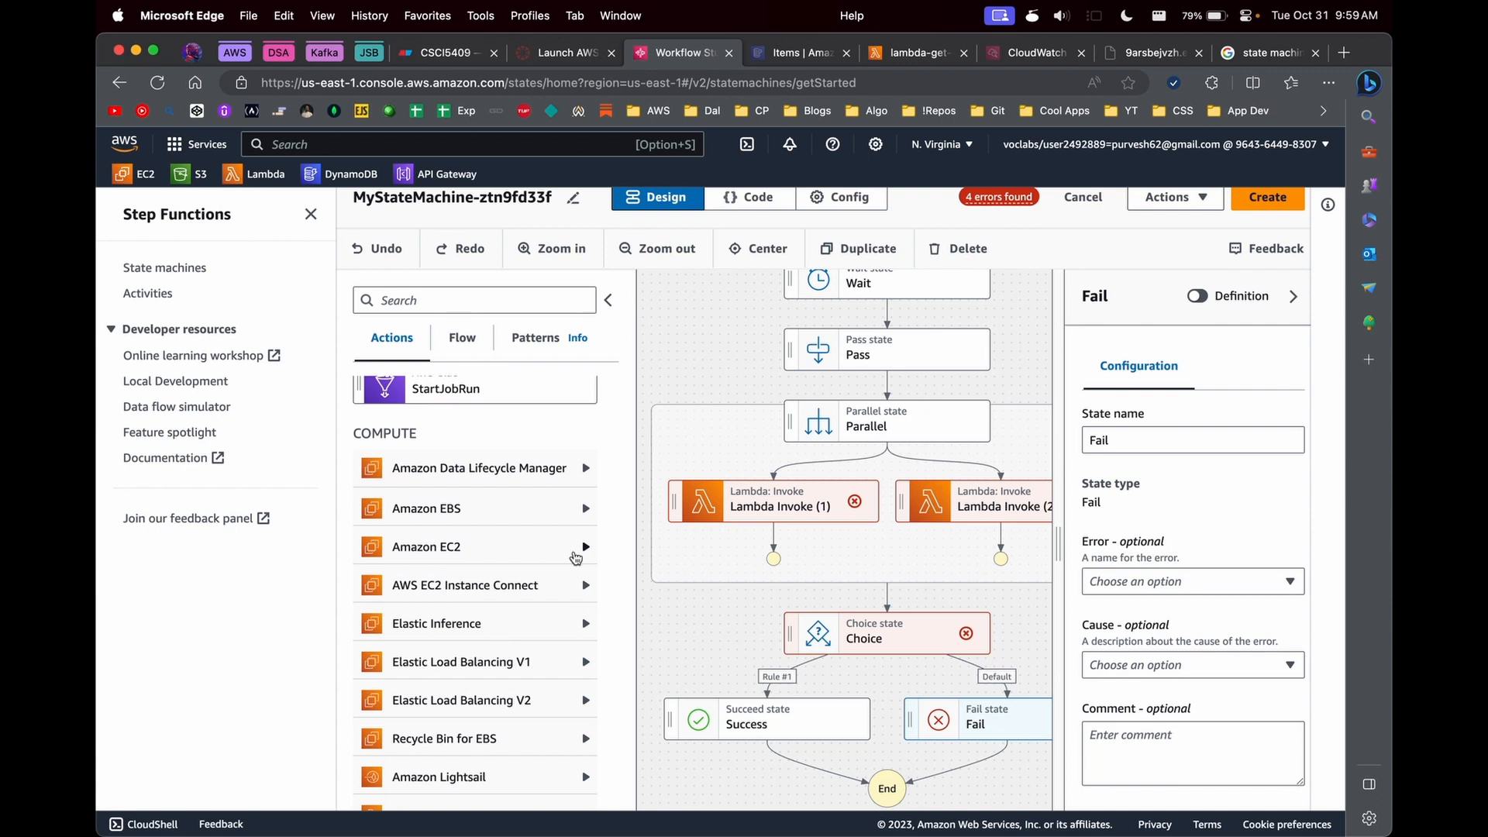
{"action": "scroll", "coordinate": [574, 555], "scroll_direction": "down", "scroll_amount": 10}
{"action": "scroll", "coordinate": [575, 557], "scroll_direction": "down", "scroll_amount": 15}
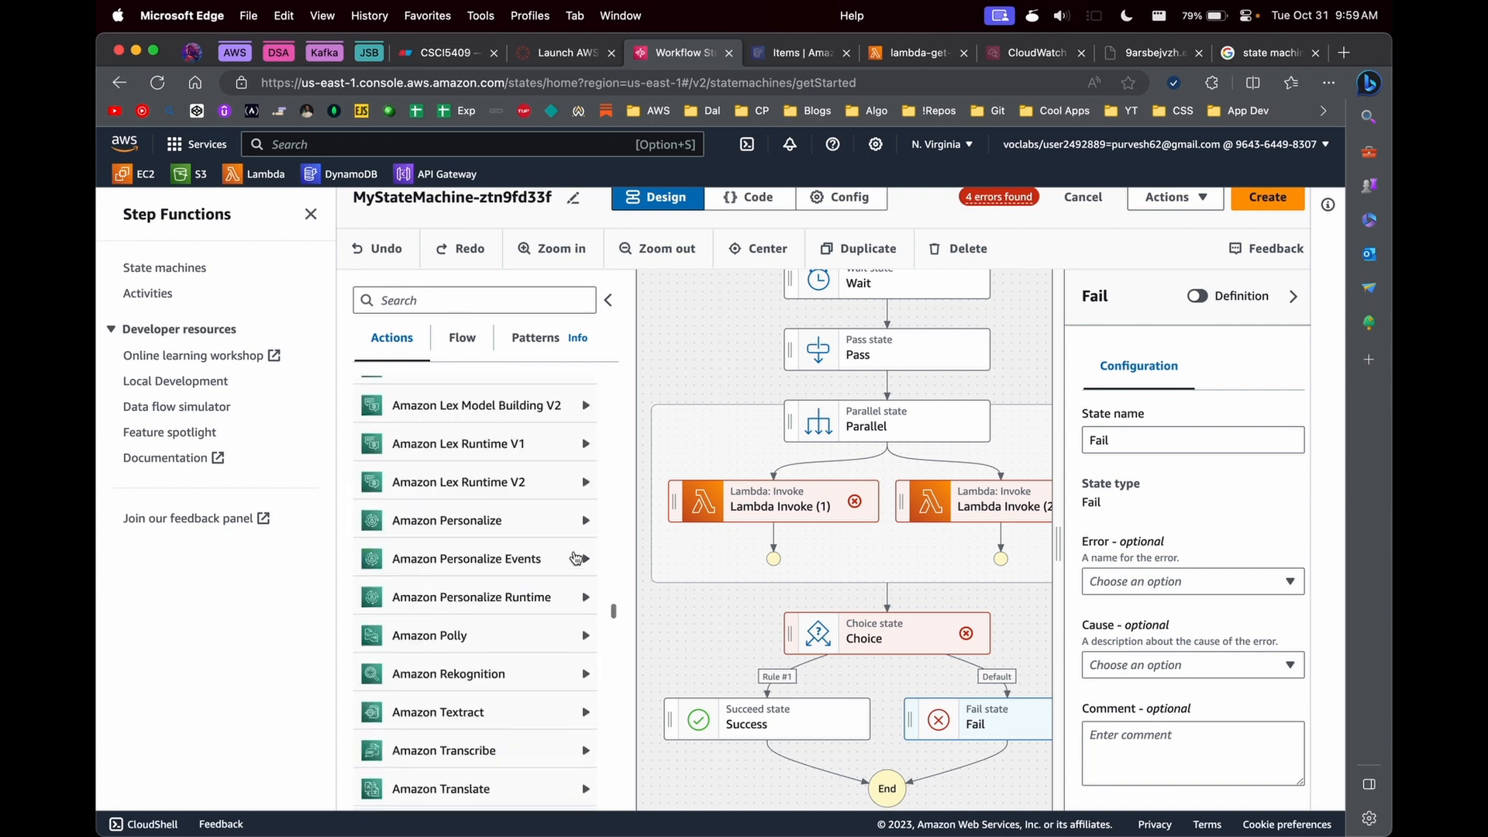
{"action": "scroll", "coordinate": [574, 557], "scroll_direction": "up", "scroll_amount": 20}
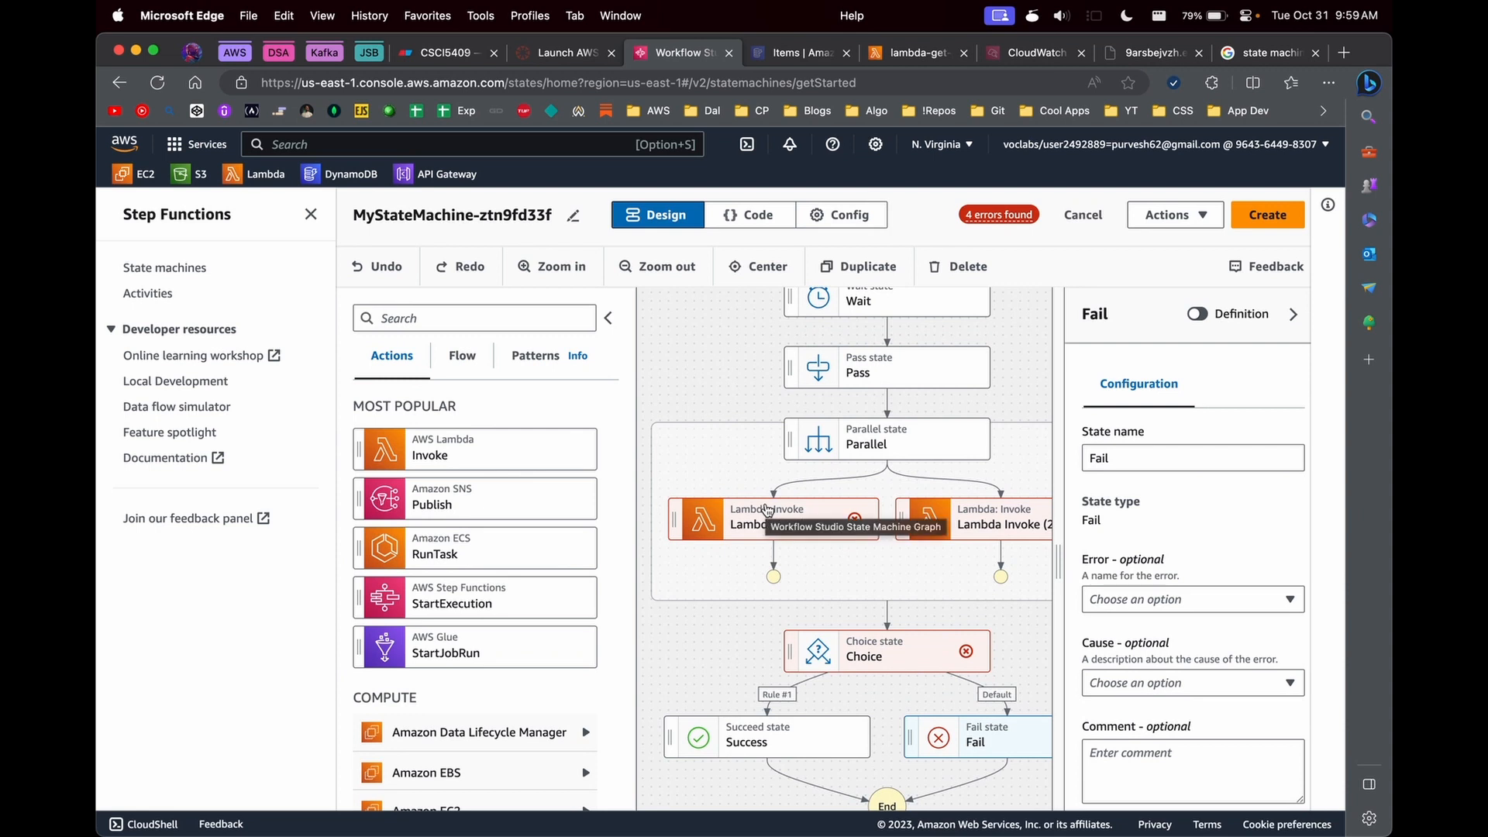
{"action": "scroll", "coordinate": [397, 550], "scroll_direction": "down", "scroll_amount": 3}
{"action": "scroll", "coordinate": [397, 552], "scroll_direction": "up", "scroll_amount": 2}
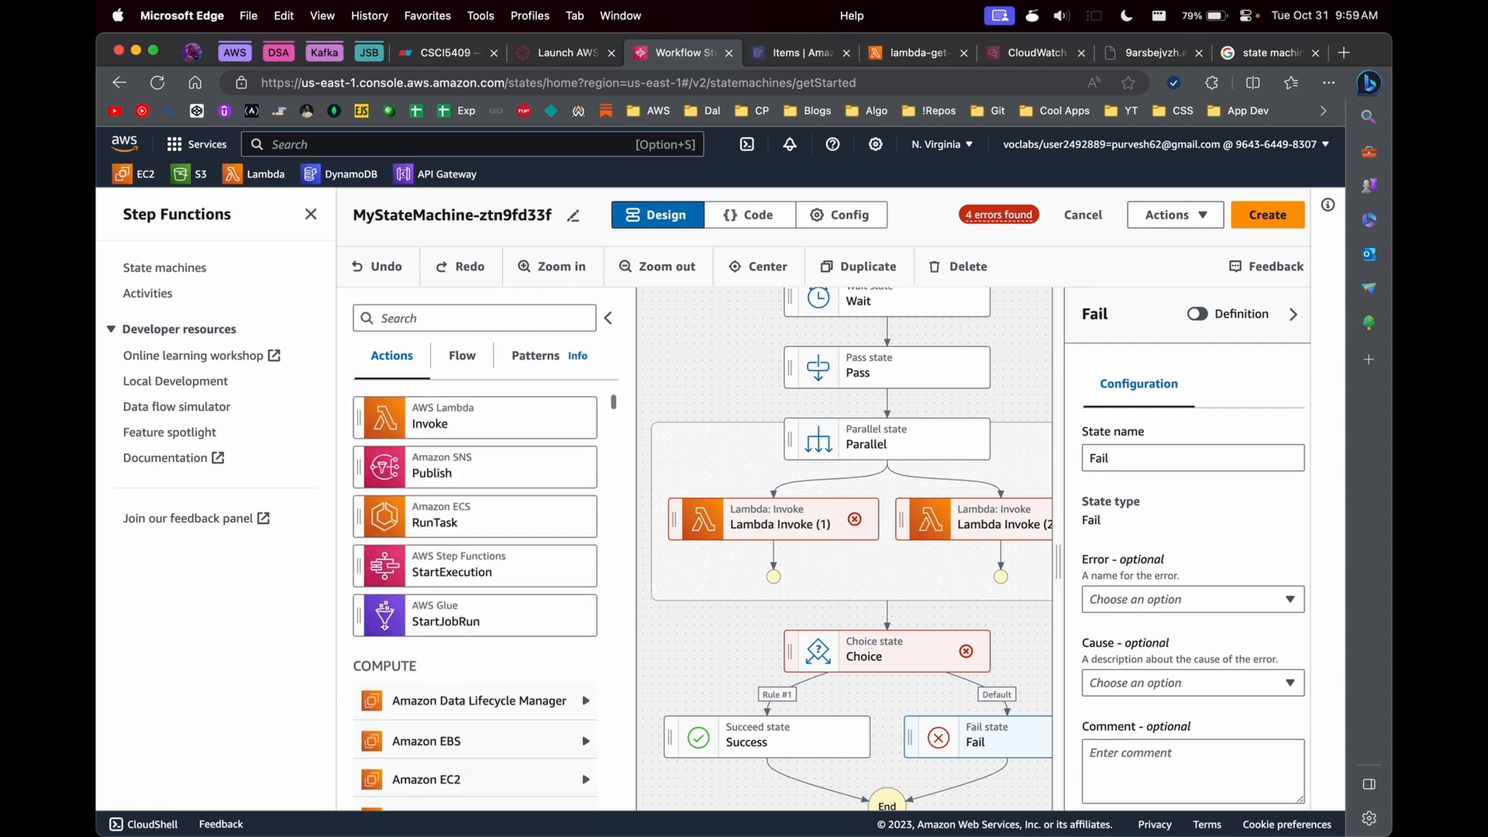
- Delete every state from the workflow except the first Lambda Invoke
{"action": "left_click_drag", "start_coordinate": [764, 492], "coordinate": [733, 568]}
{"action": "left_click_drag", "start_coordinate": [695, 453], "coordinate": [751, 493]}
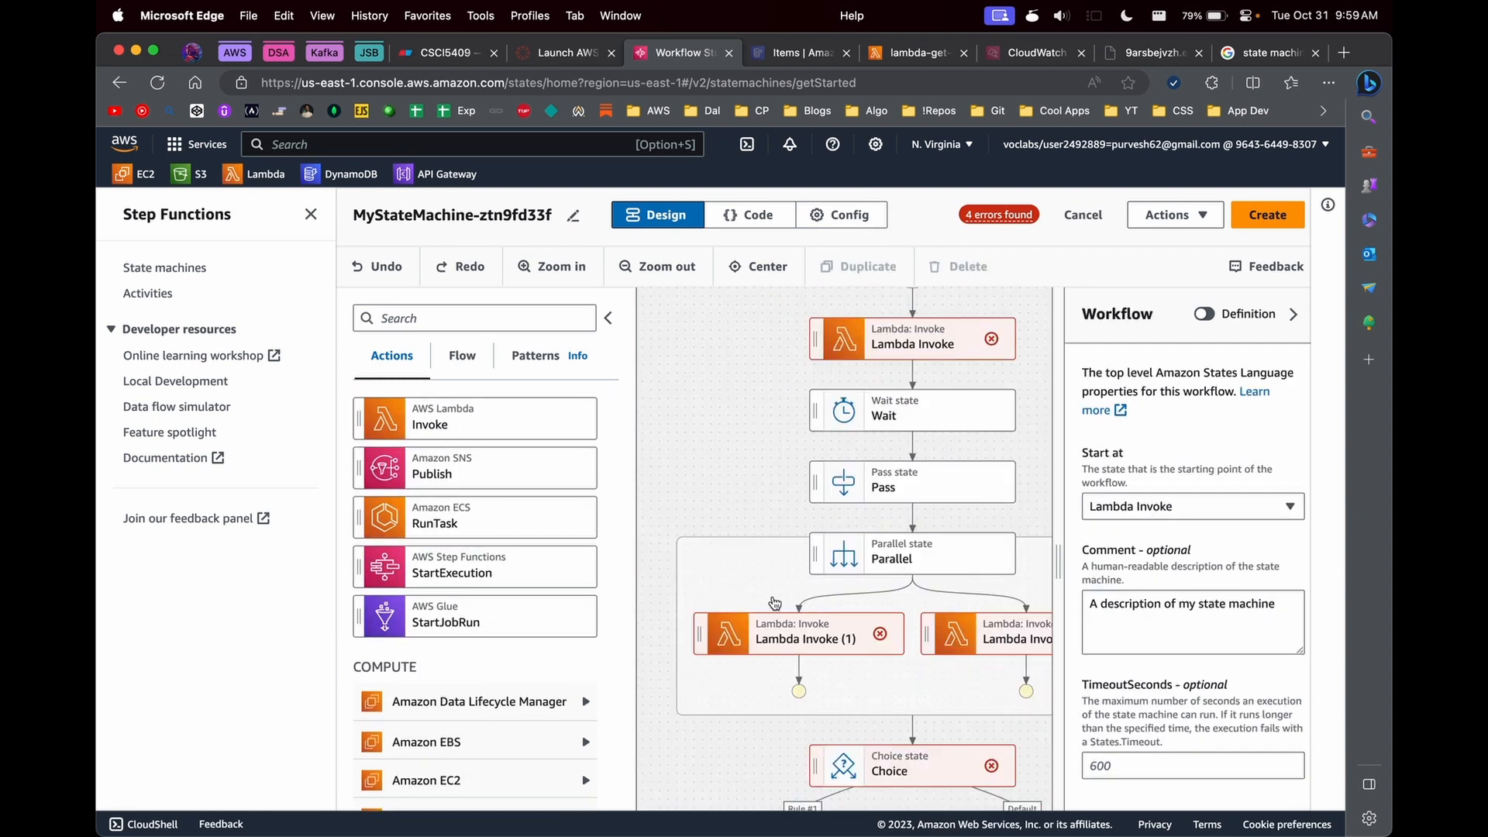
{"action": "left_click", "coordinate": [791, 634]}
{"action": "key", "text": "Delete"}
{"action": "key", "text": "Delete"}
{"action": "left_click", "coordinate": [889, 555]}
{"action": "key", "text": "Delete"}
{"action": "left_click", "coordinate": [794, 574]}
{"action": "key", "text": "Delete"}
{"action": "left_click", "coordinate": [794, 554]}
{"action": "key", "text": "Delete"}
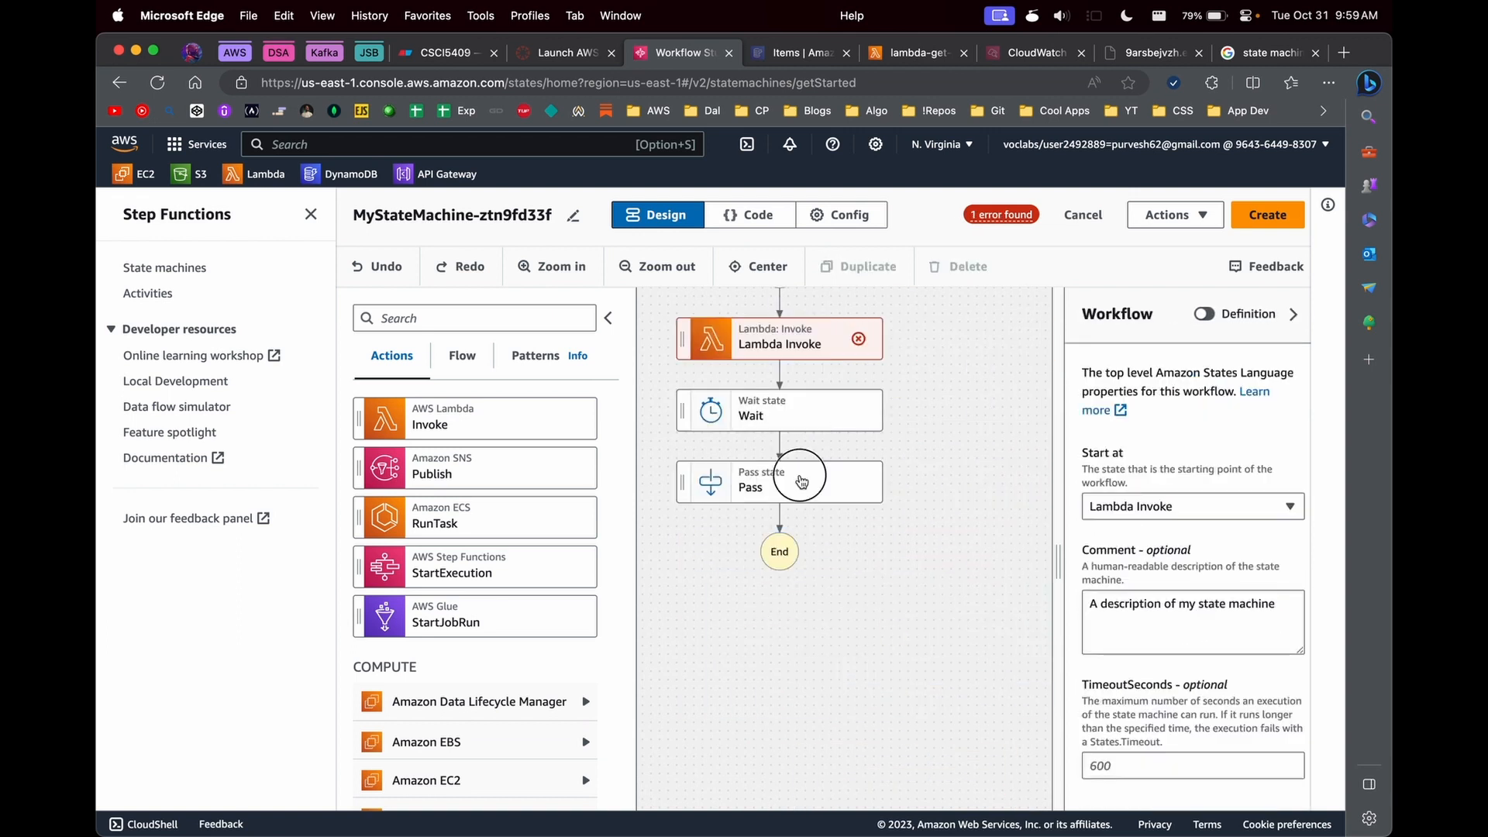
{"action": "left_click", "coordinate": [794, 481]}
{"action": "key", "text": "Delete"}
{"action": "left_click", "coordinate": [794, 411]}
{"action": "key", "text": "Delete"}
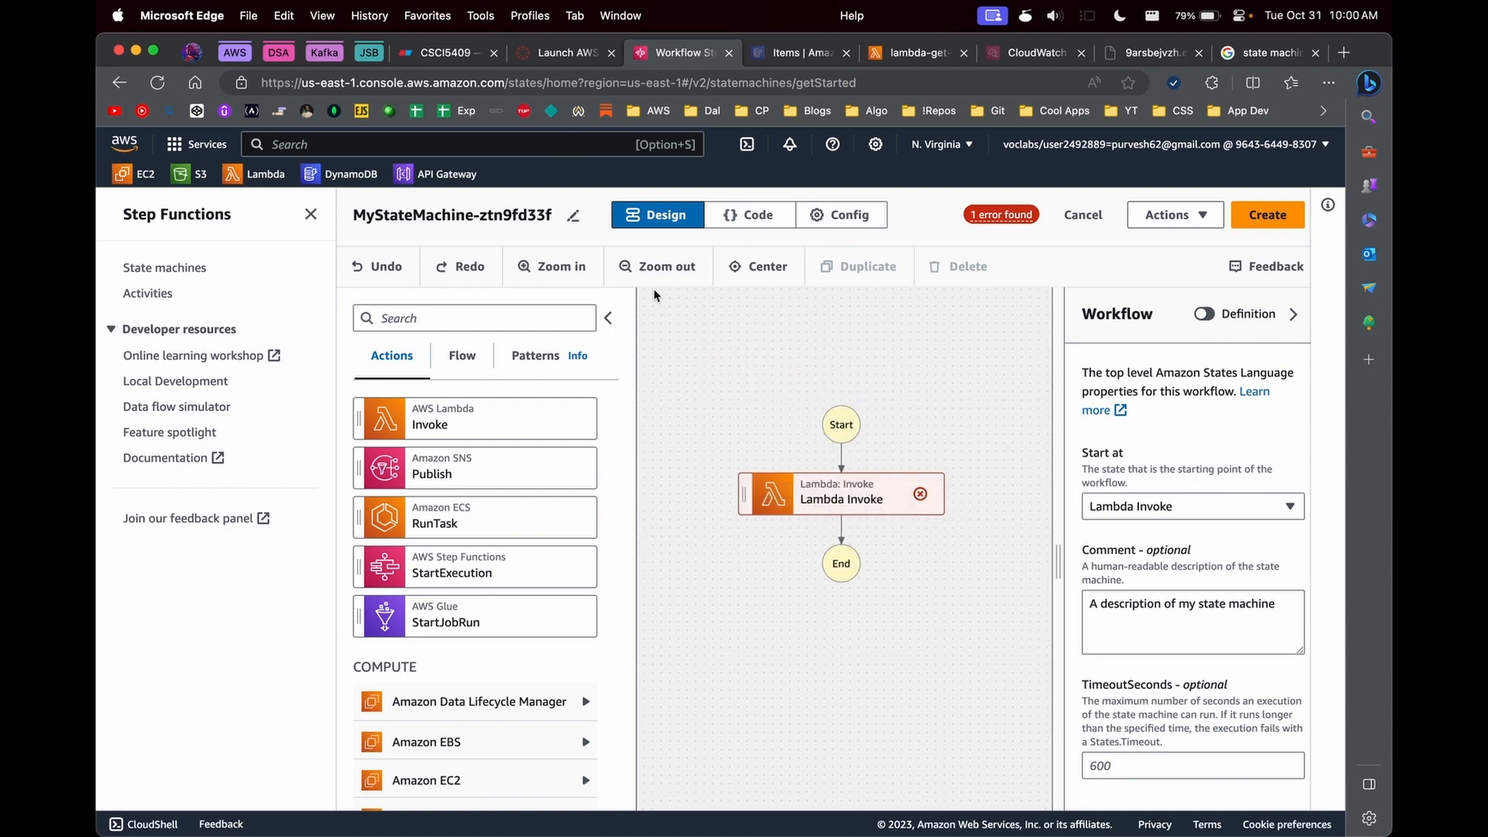
- In a separate Lambda console tab, start a new function named StateMachineLambdaFN with the Python 3.10 runtime
{"action": "left_click", "coordinate": [264, 174], "text": "super"}
{"action": "left_click", "coordinate": [756, 52]}
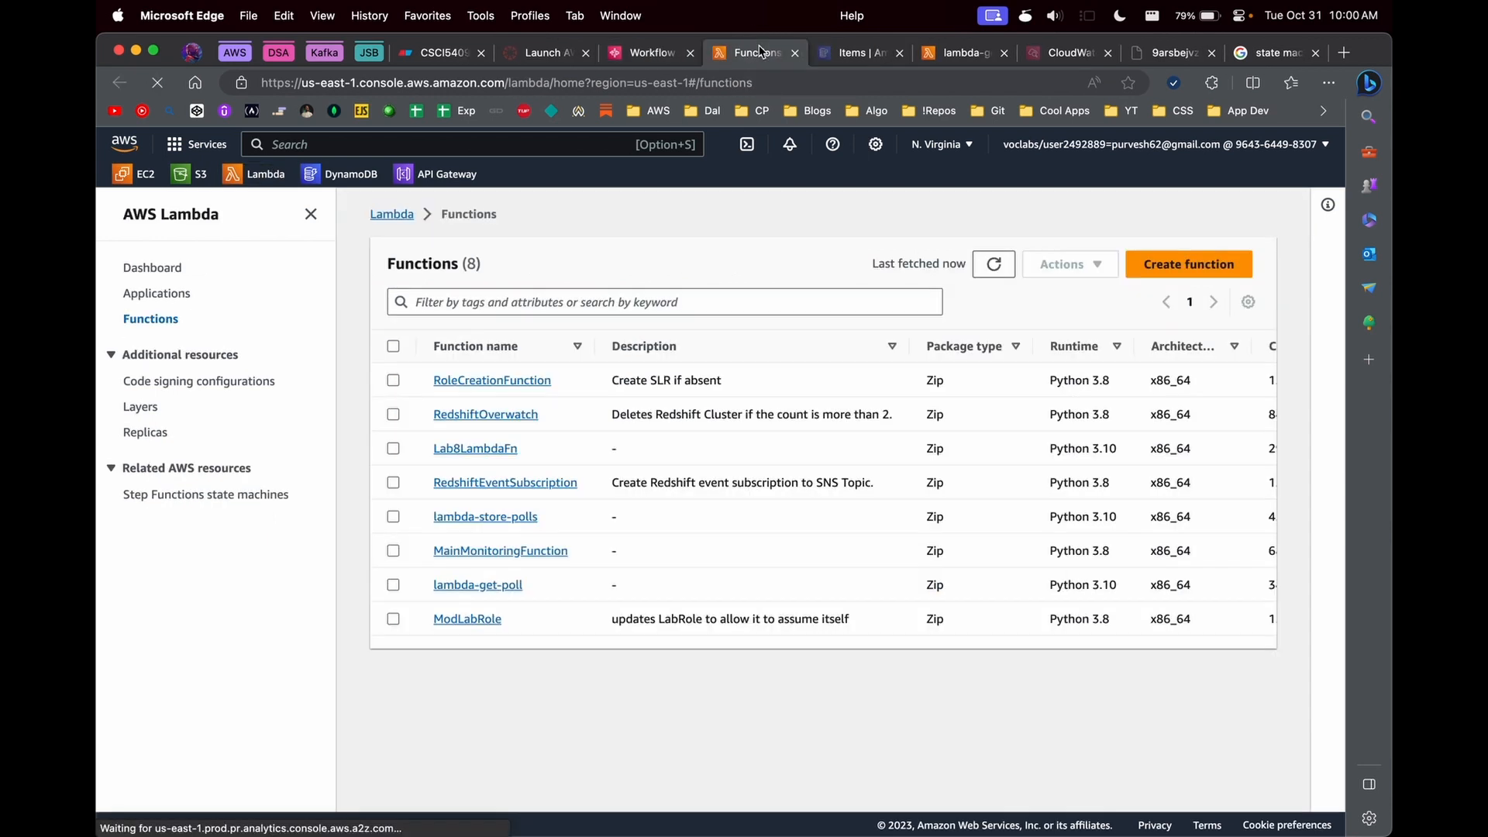
{"action": "left_click", "coordinate": [1193, 263]}
{"action": "type", "text": "State"}
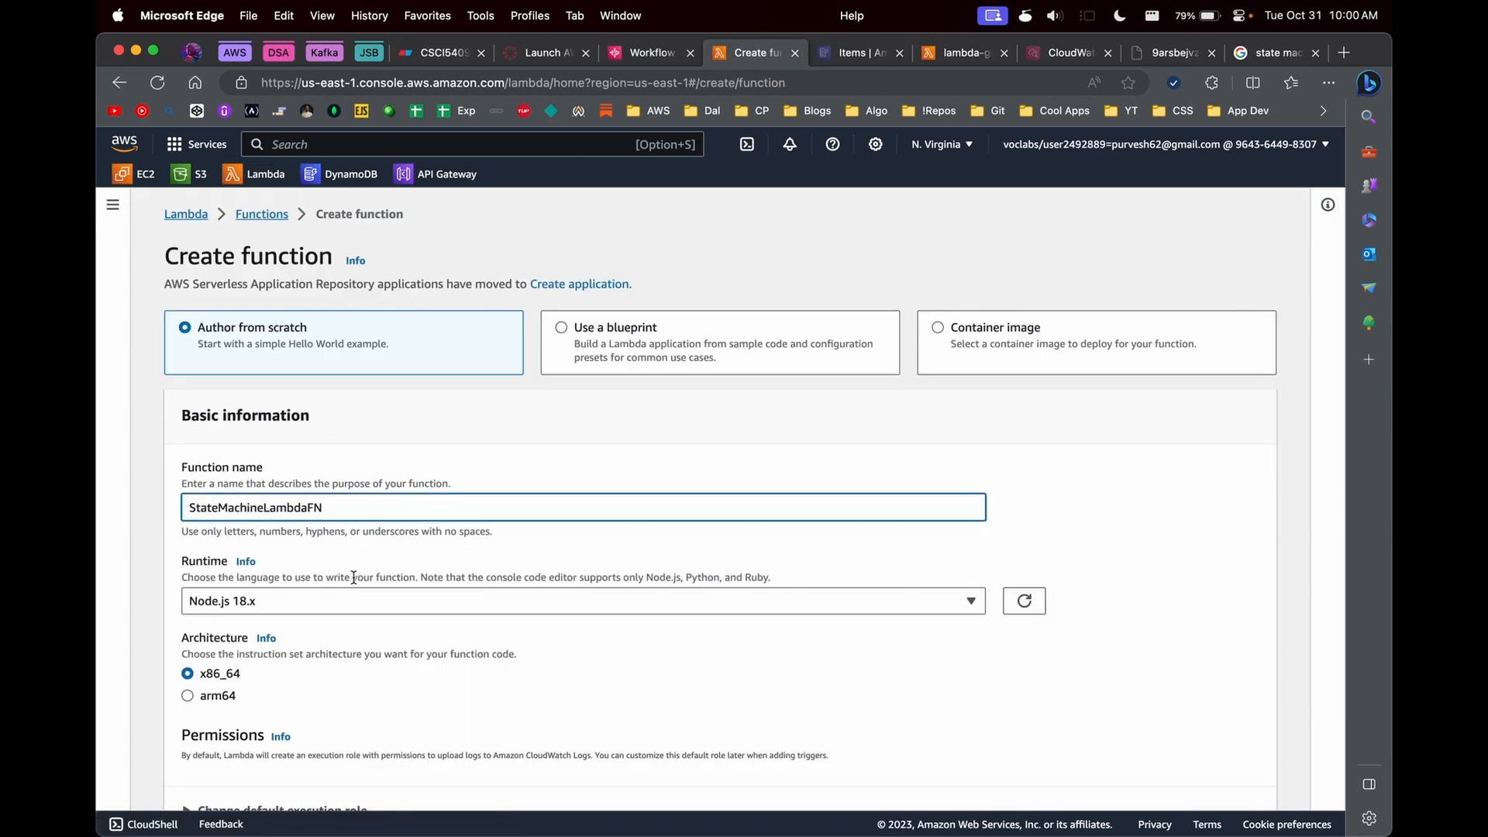
{"action": "type", "text": "MachineLambdaFN"}
{"action": "left_click", "coordinate": [338, 608]}
{"action": "left_click", "coordinate": [249, 547]}
- Assign the existing LabRole as the execution role and create the function
{"action": "scroll", "coordinate": [800, 688], "scroll_direction": "down", "scroll_amount": 4}
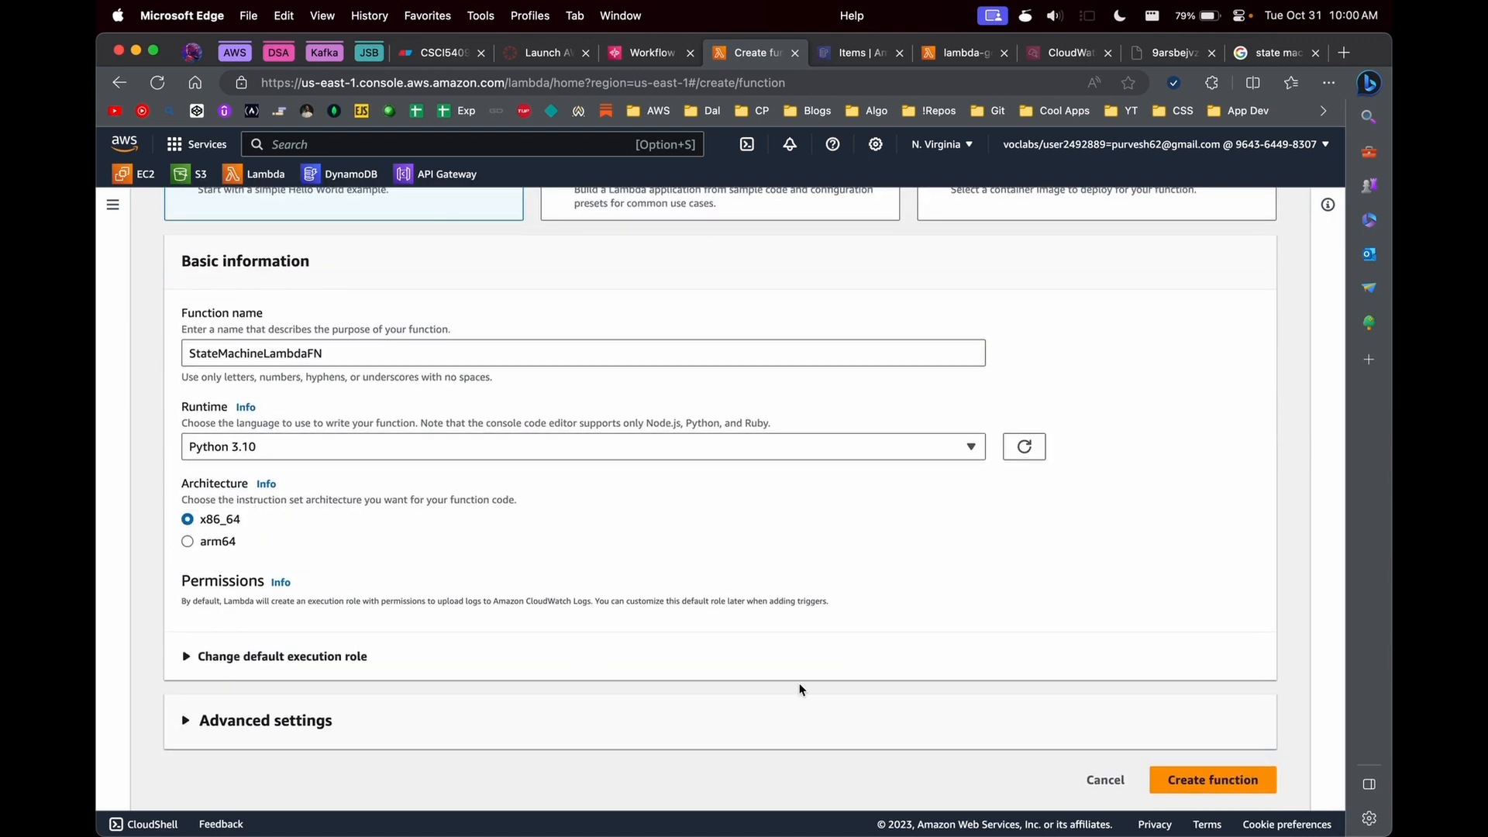
{"action": "left_click", "coordinate": [704, 659]}
{"action": "left_click", "coordinate": [290, 550]}
{"action": "left_click", "coordinate": [274, 648]}
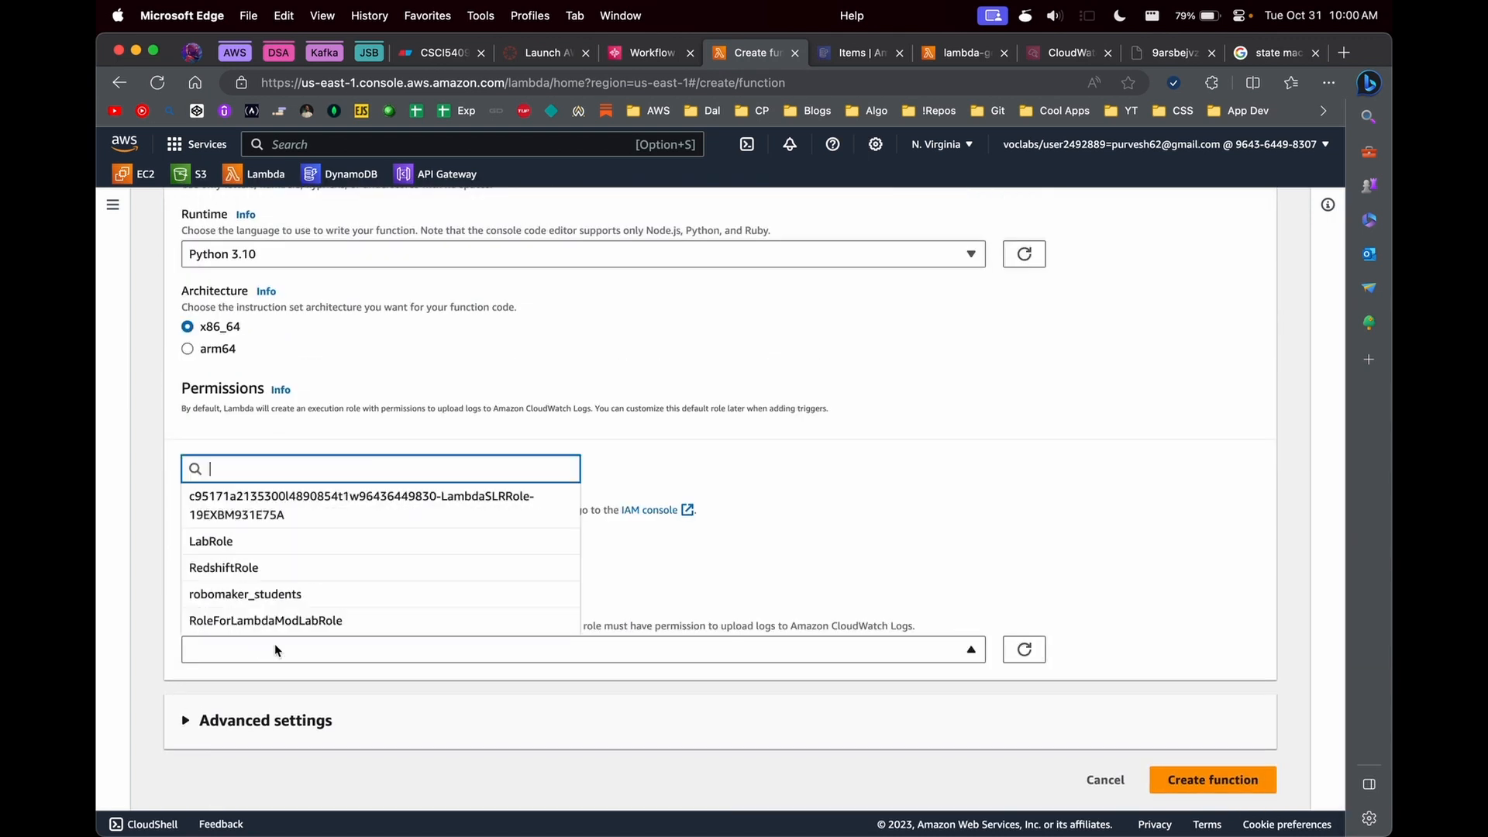
{"action": "left_click", "coordinate": [272, 547]}
{"action": "left_click", "coordinate": [1209, 780]}
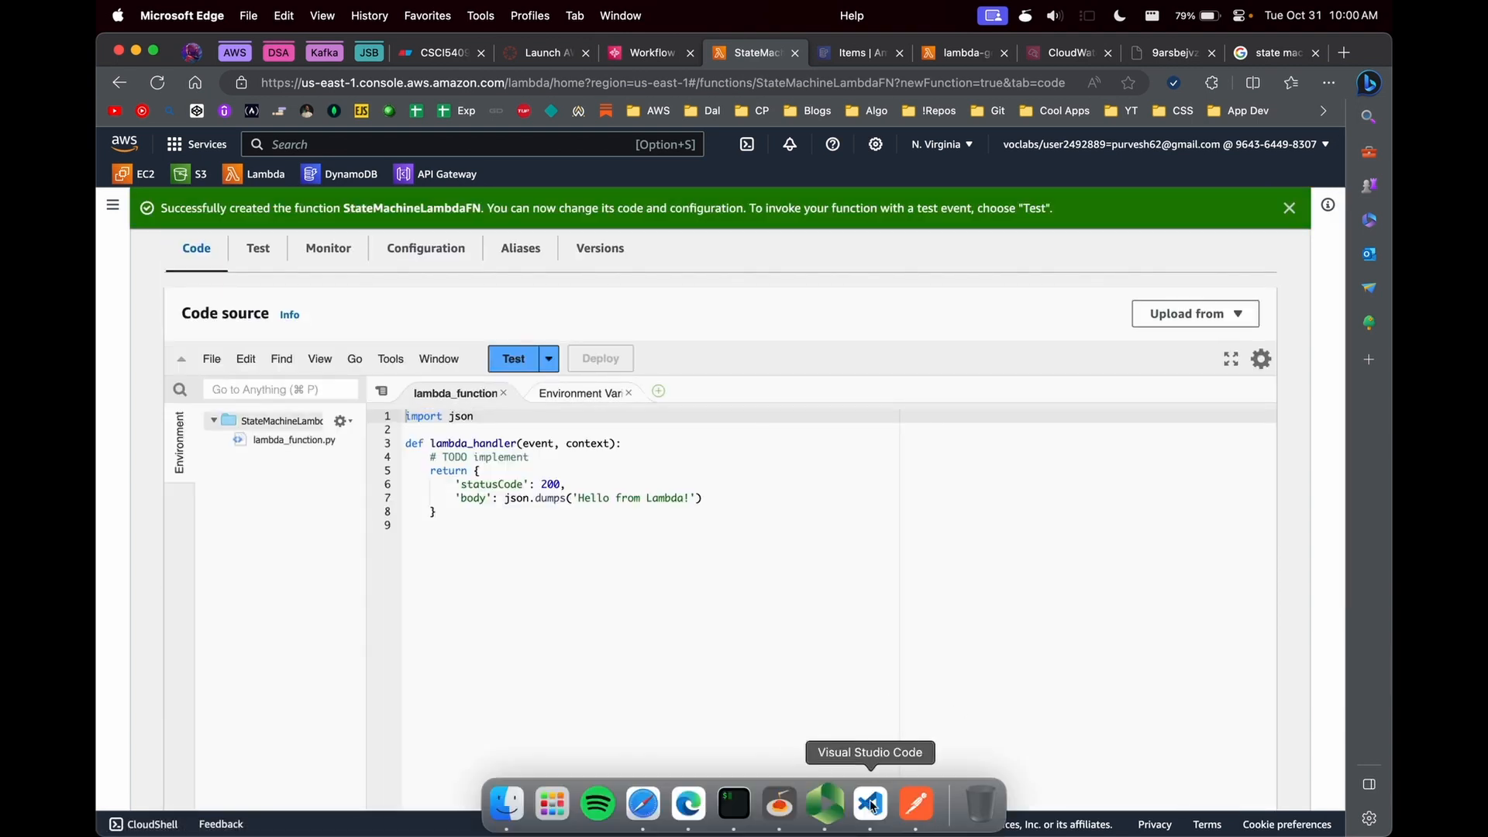
- Replace the new function's default code with the full contents of Lab8's step_function_lambda.py from Visual Studio Code
{"action": "left_click", "coordinate": [856, 802]}
{"action": "left_click", "coordinate": [287, 385]}
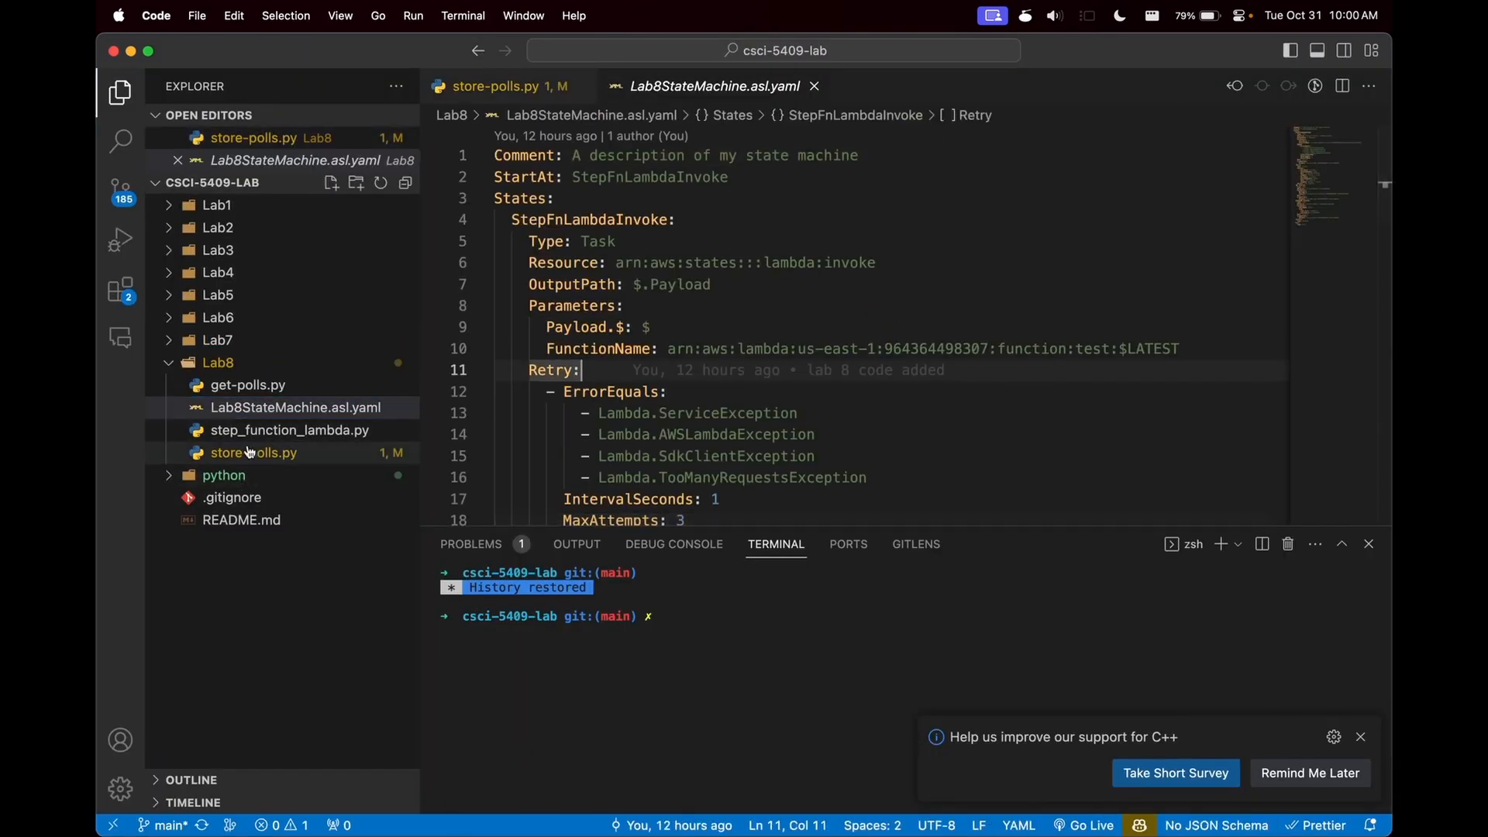
{"action": "left_click", "coordinate": [289, 429]}
{"action": "key", "text": "super+a"}
{"action": "key", "text": "super+Tab"}
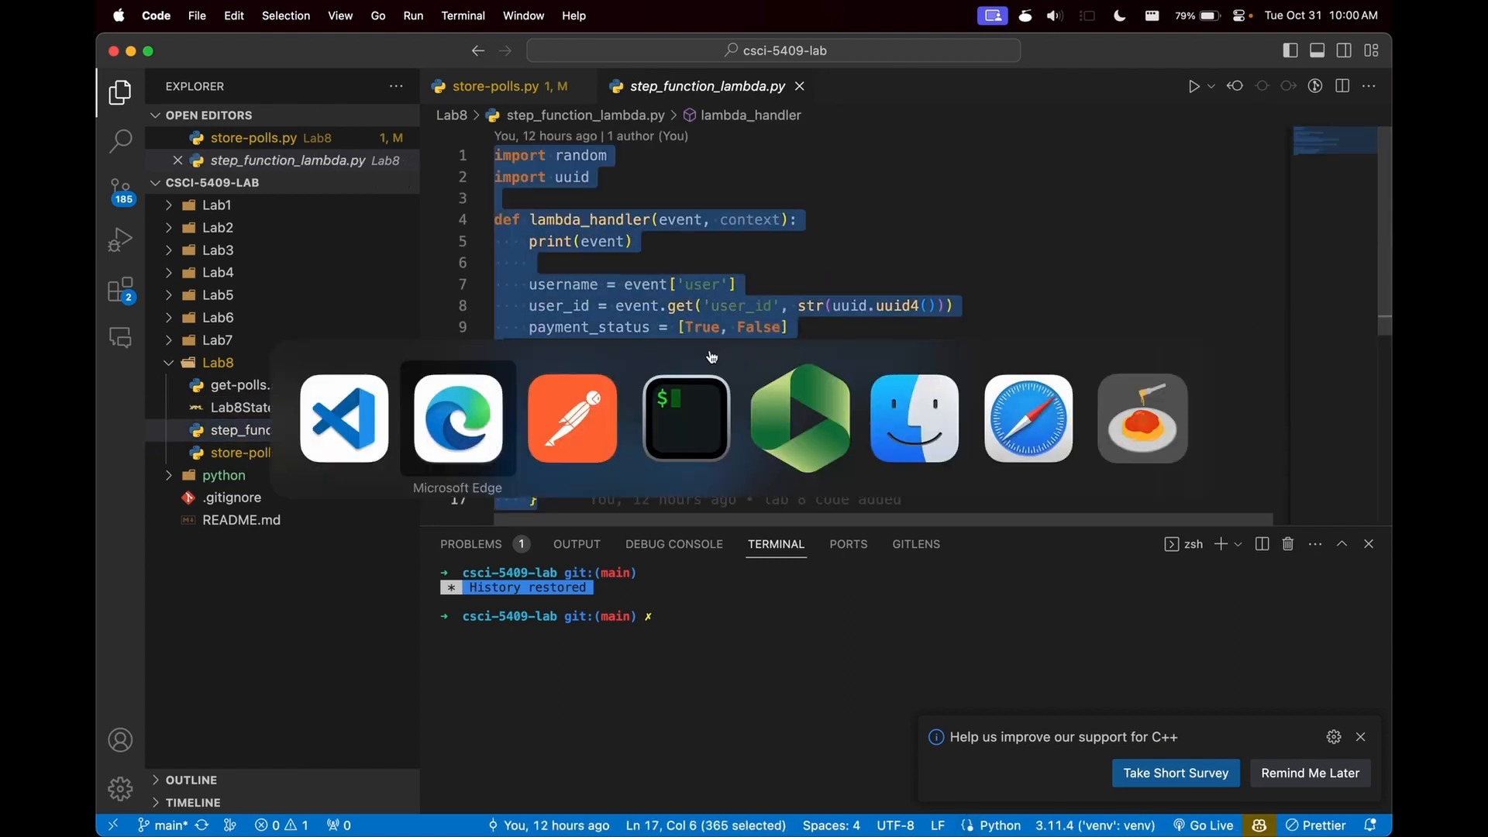
{"action": "key", "text": "super+a"}
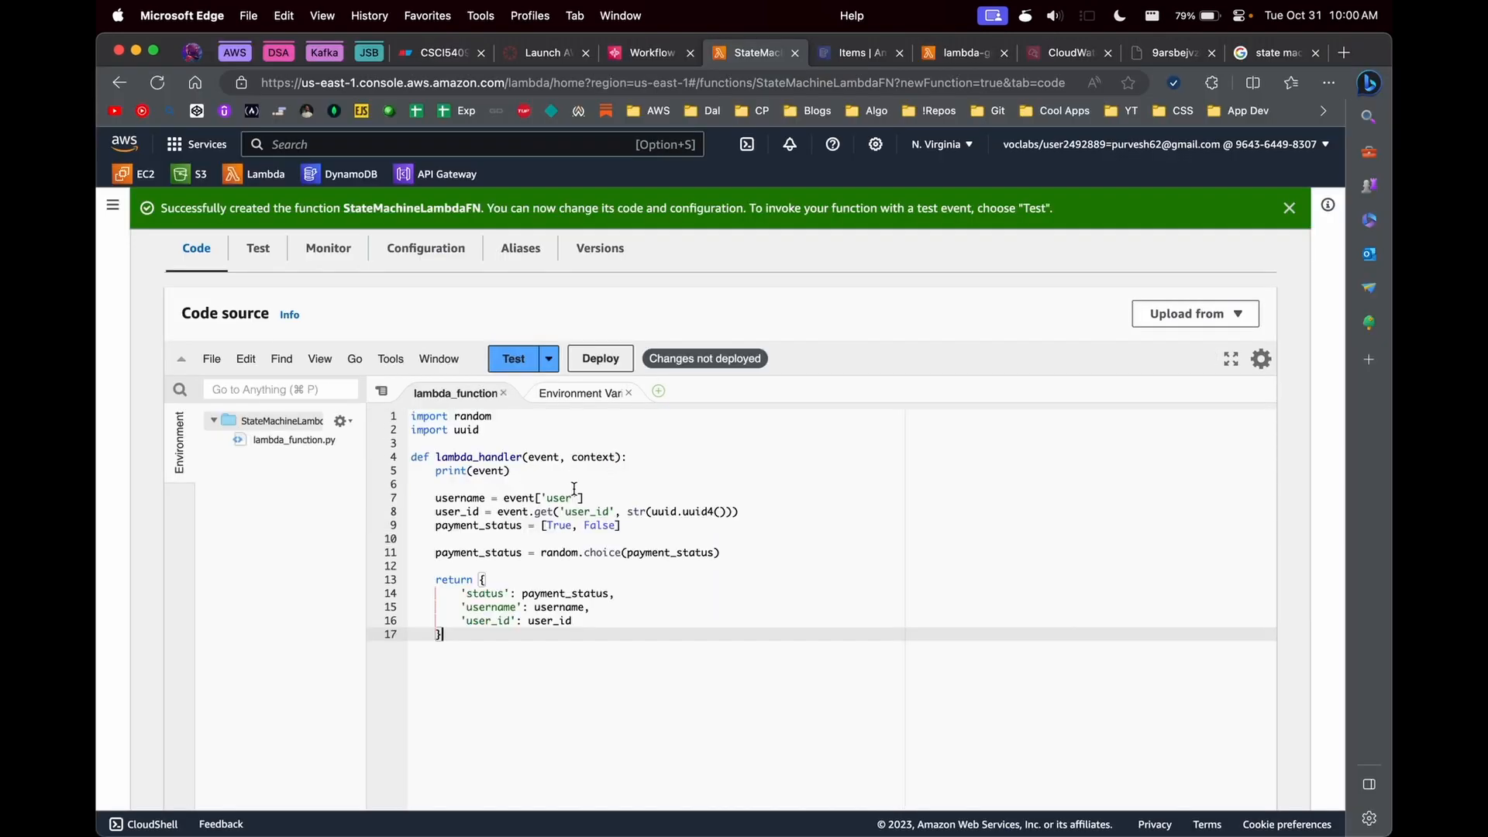
- Review the handler's username, user_id and random payment_status assignments, and deploy the StateMachineLambdaFN code
{"action": "left_click", "coordinate": [480, 457]}
{"action": "left_click", "coordinate": [458, 498]}
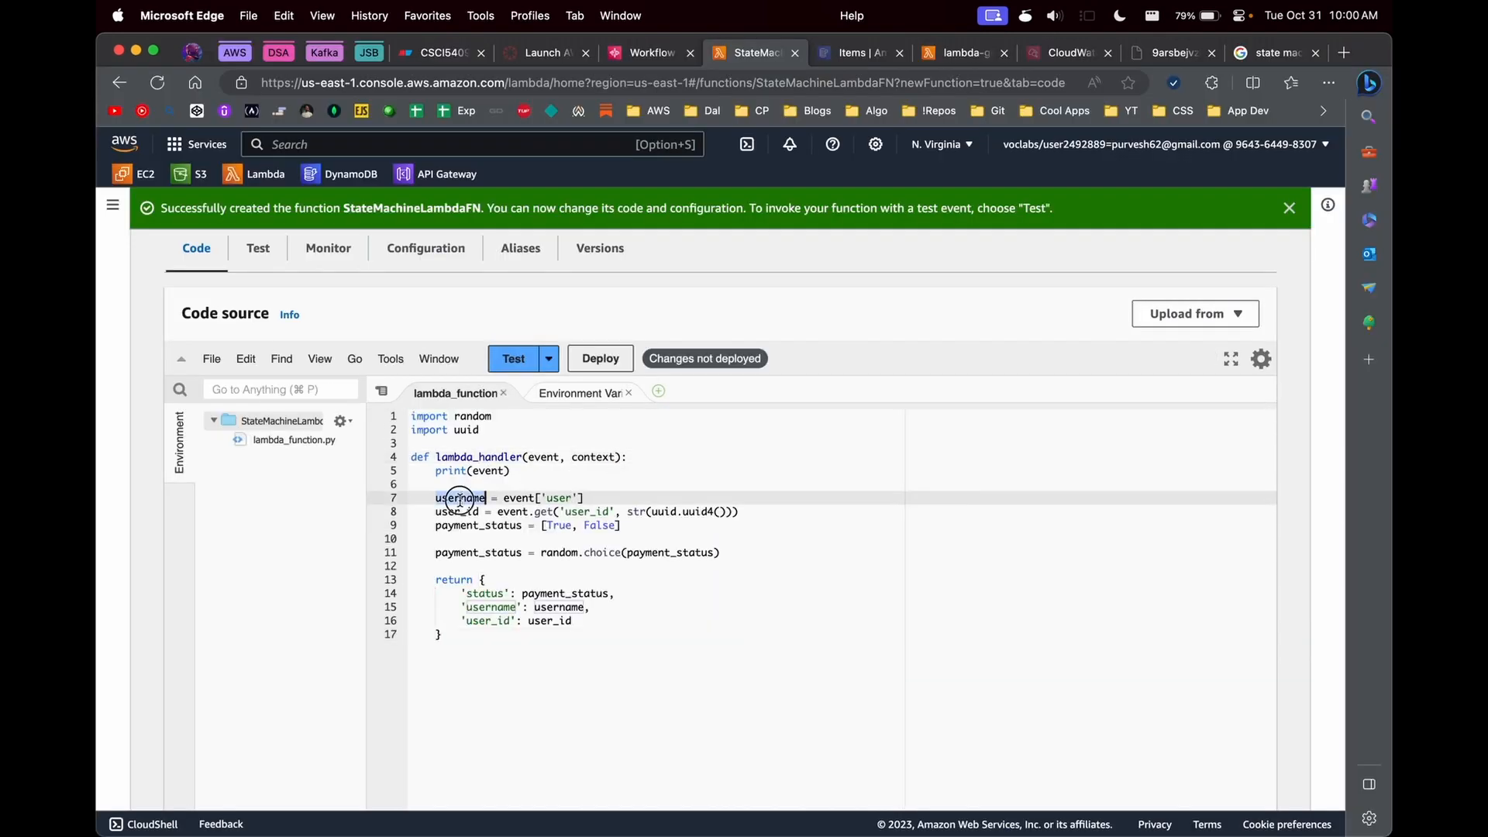
{"action": "double_click", "coordinate": [542, 458]}
{"action": "double_click", "coordinate": [562, 498]}
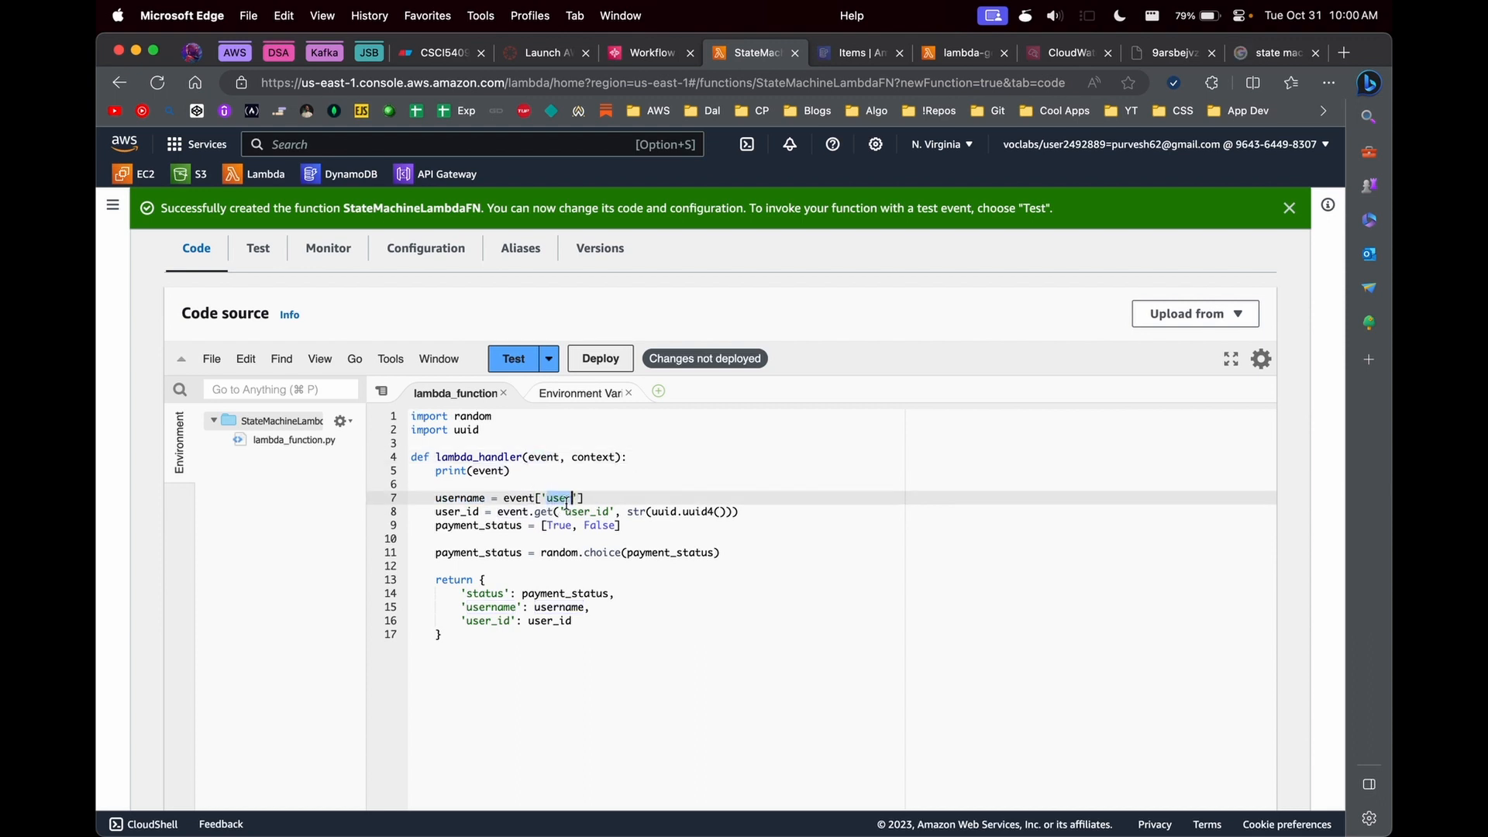
{"action": "double_click", "coordinate": [599, 511]}
{"action": "double_click", "coordinate": [519, 526]}
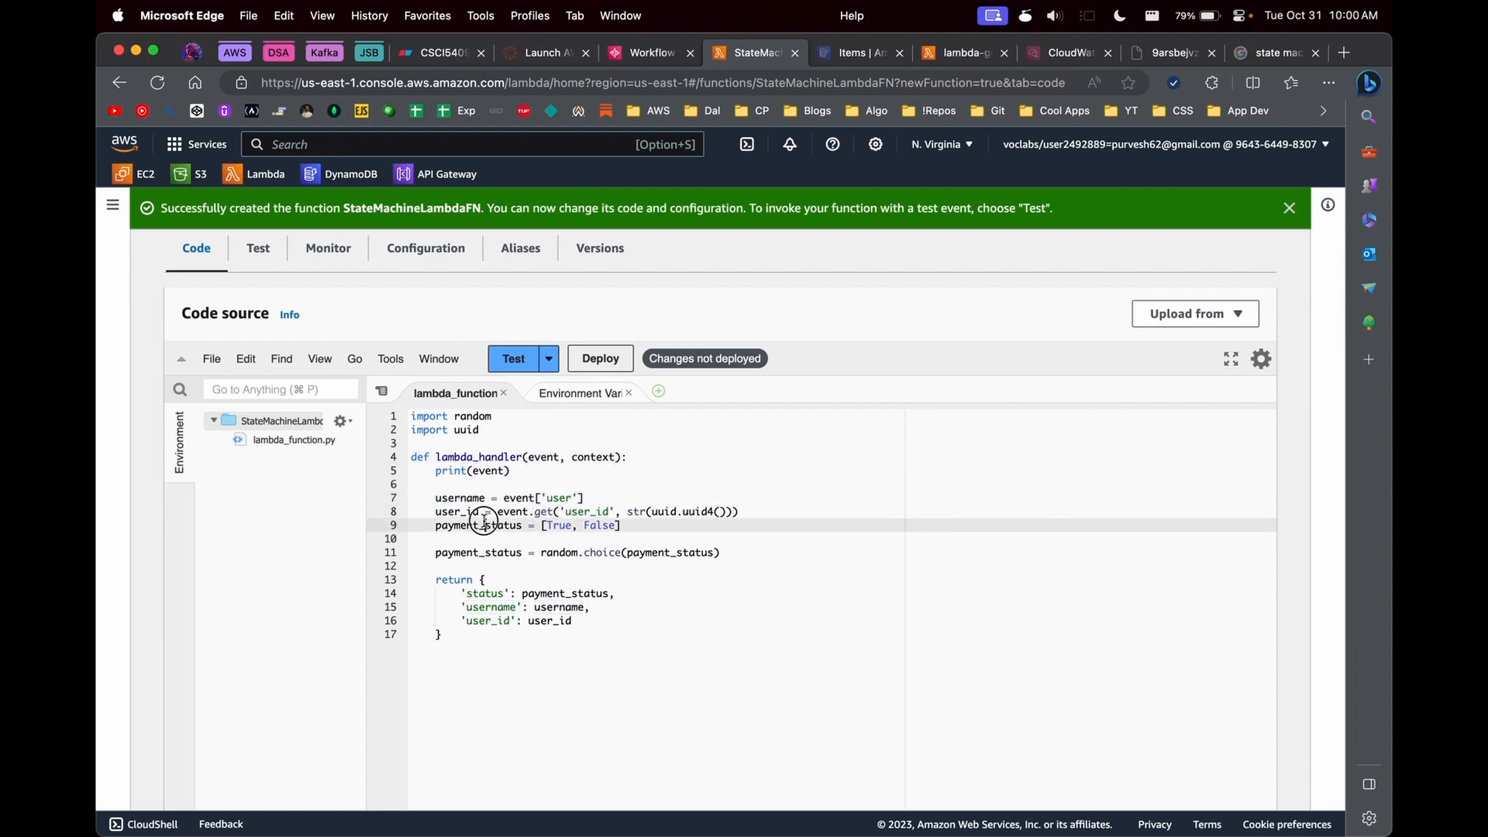
{"action": "left_click", "coordinate": [542, 553]}
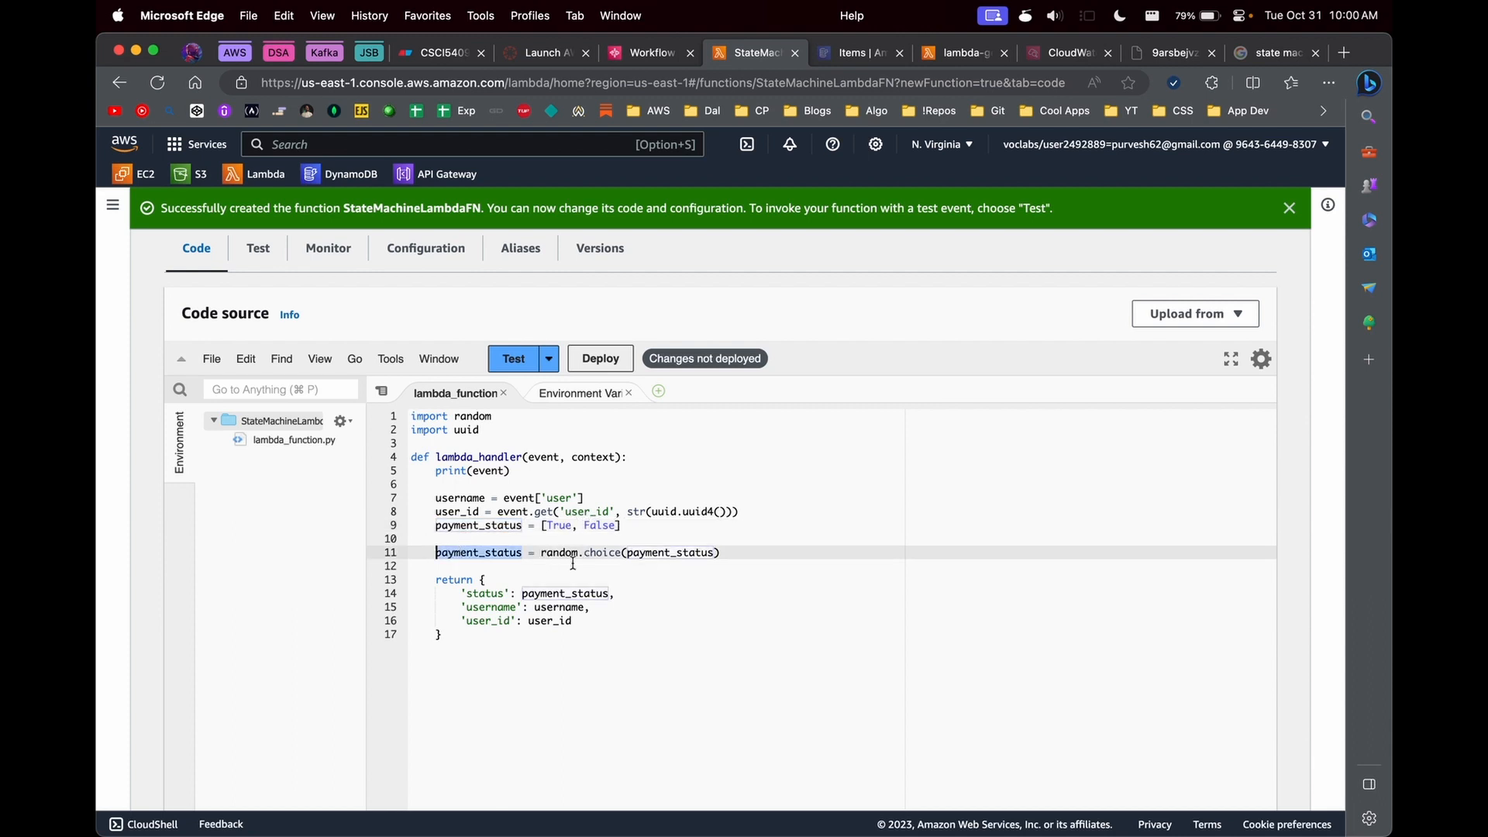
{"action": "double_click", "coordinate": [545, 526]}
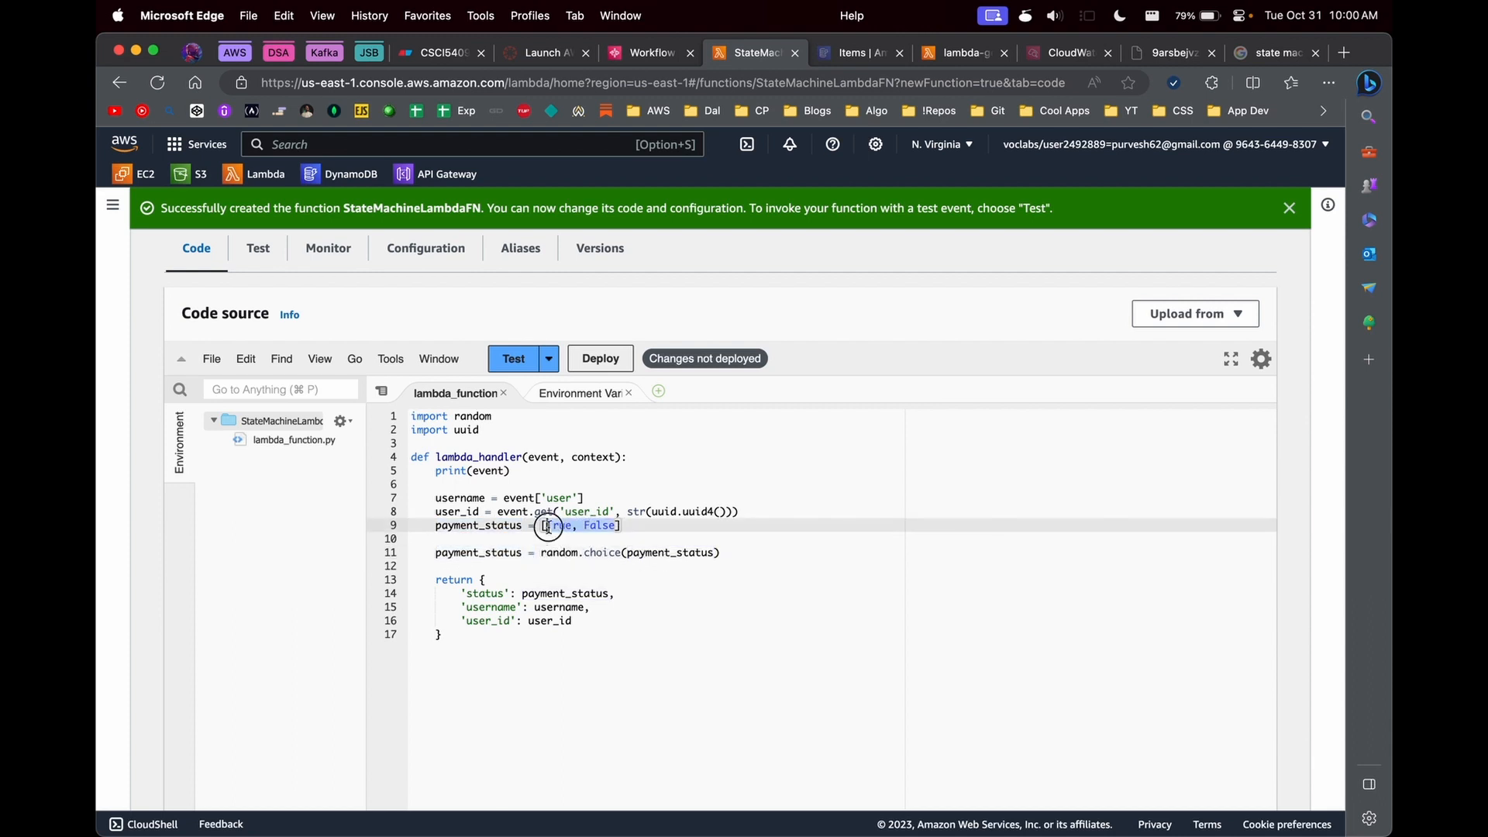
{"action": "double_click", "coordinate": [513, 554]}
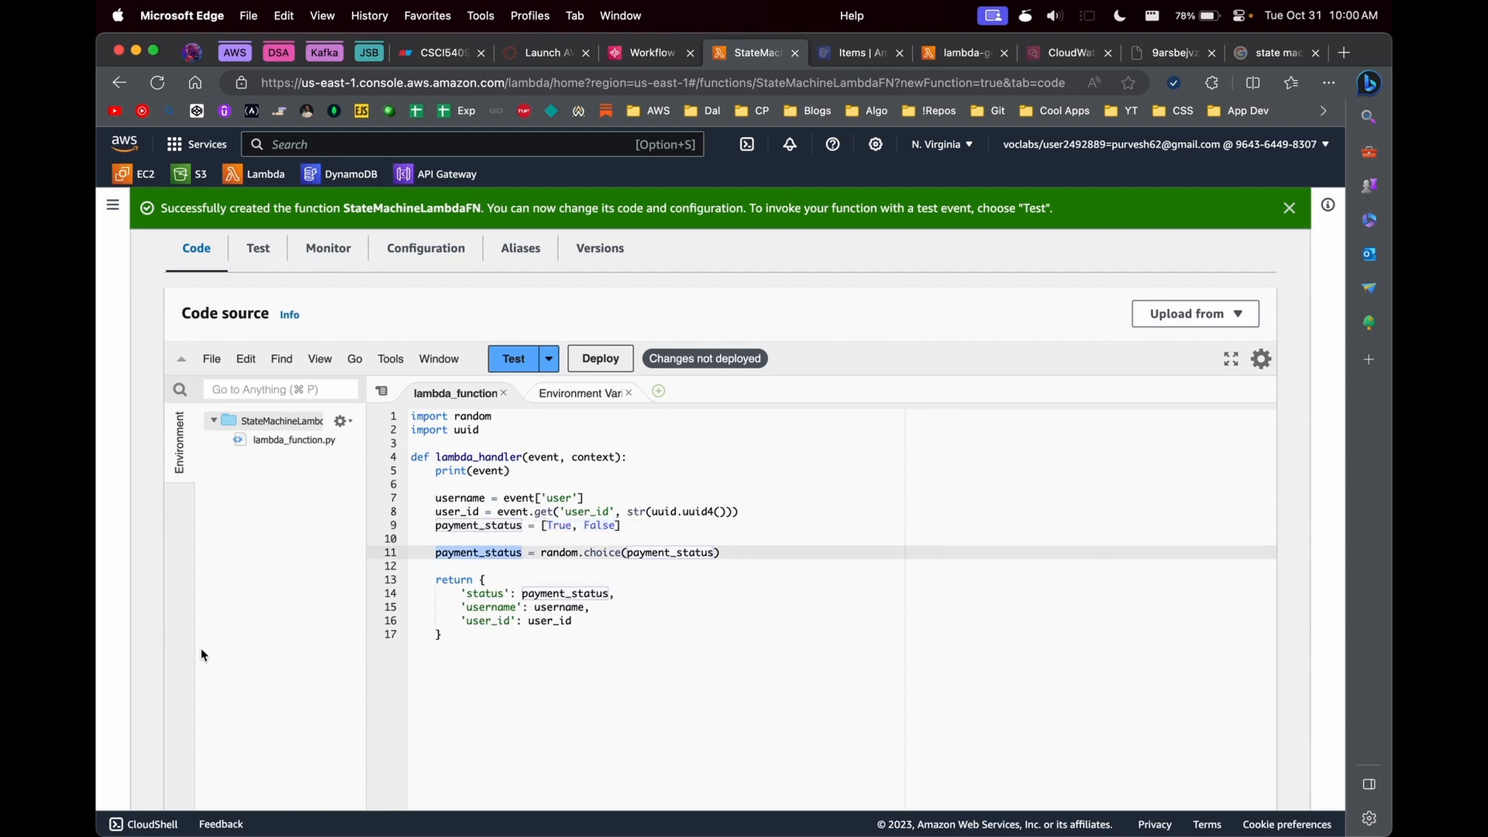
{"action": "left_click", "coordinate": [475, 565]}
{"action": "double_click", "coordinate": [470, 553]}
{"action": "left_click", "coordinate": [543, 510]}
{"action": "left_click", "coordinate": [603, 358]}
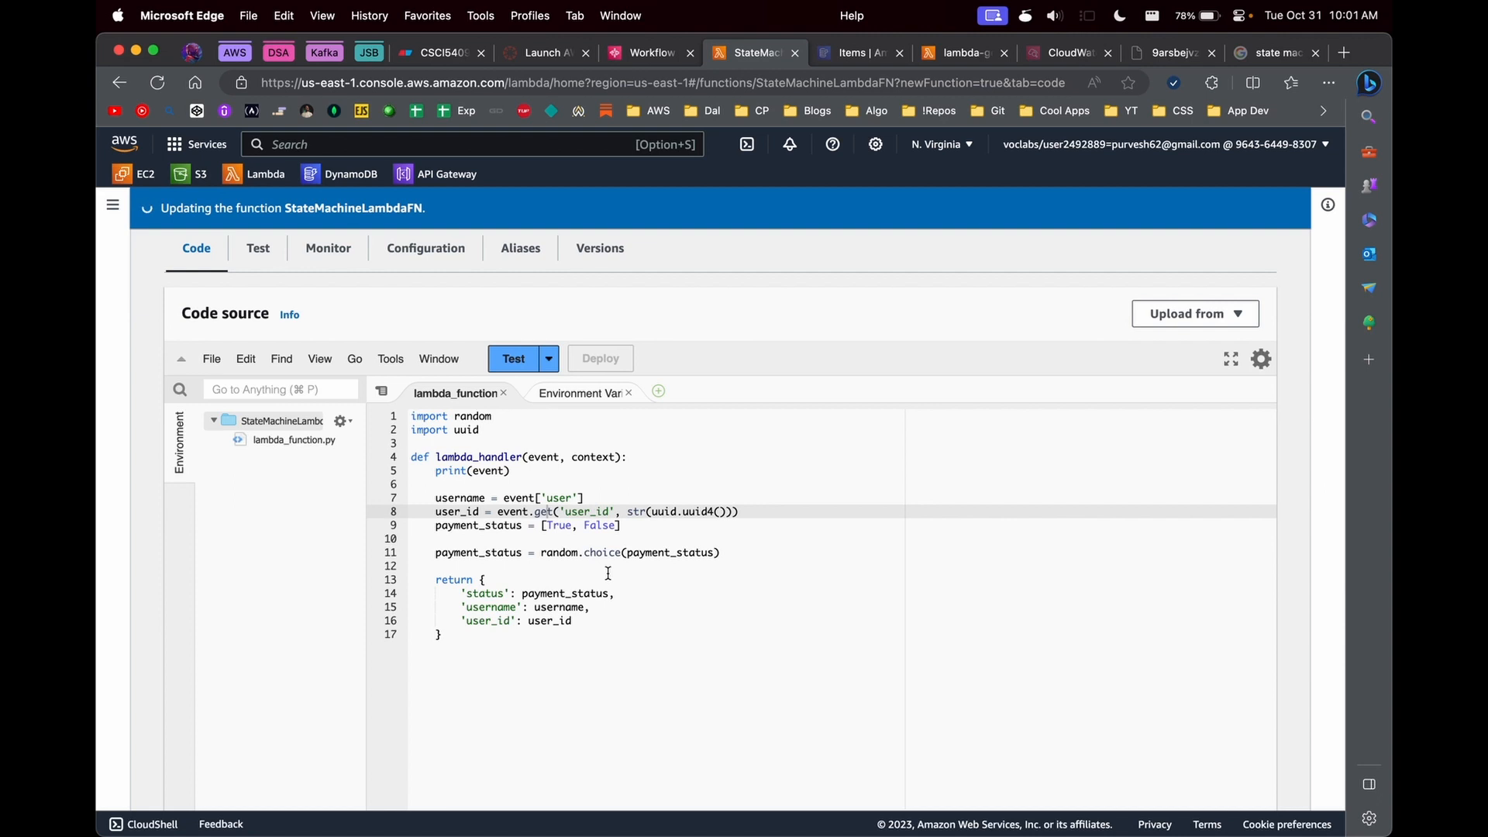
- Back in the Workflow Studio tab, set the Lambda Invoke state's function to StateMachineLambdaFN:$LATEST
{"action": "key", "text": "ctrl+shift+Tab"}
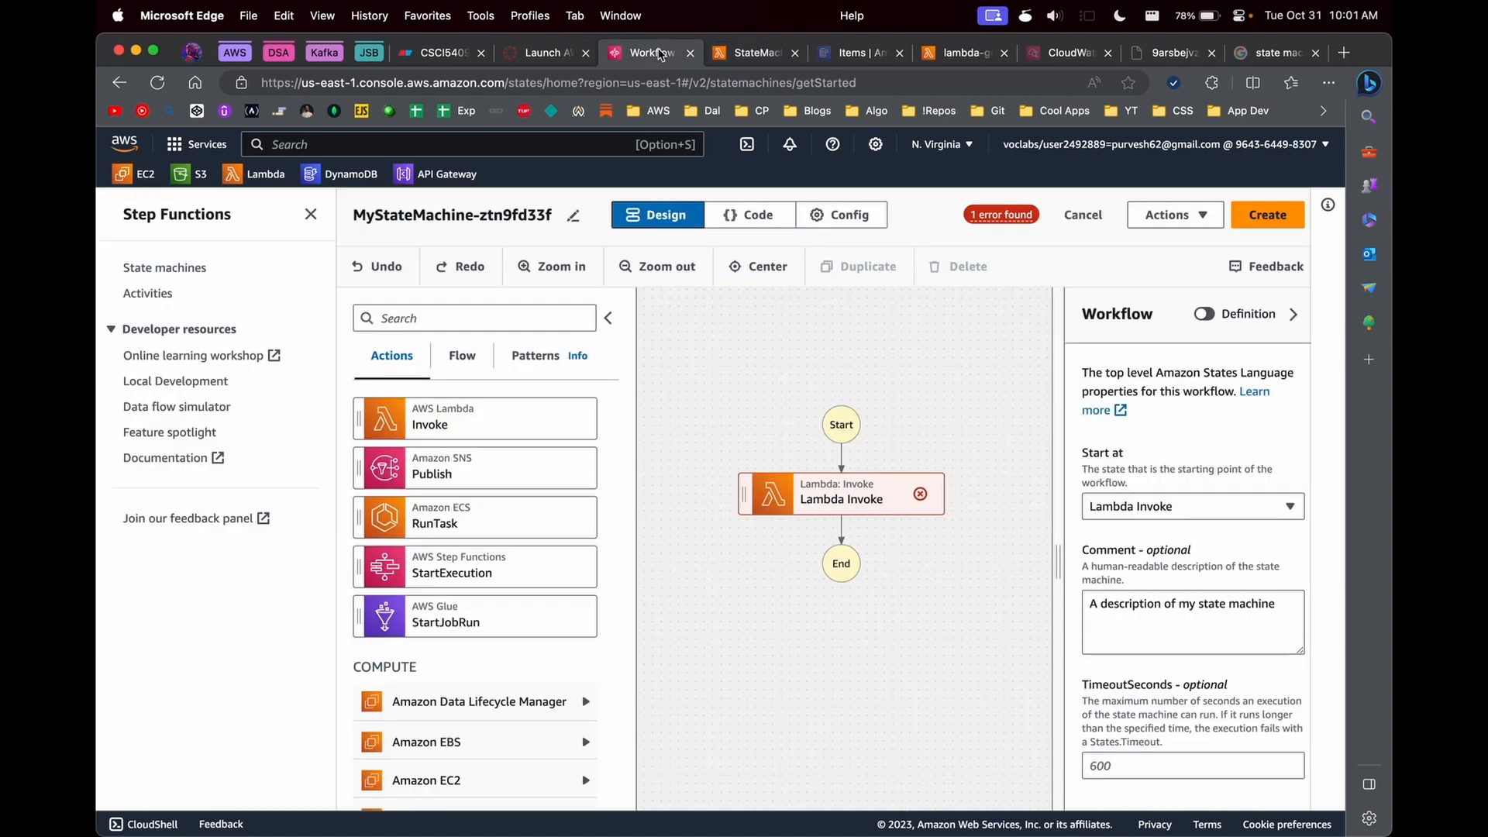
{"action": "left_click", "coordinate": [838, 494]}
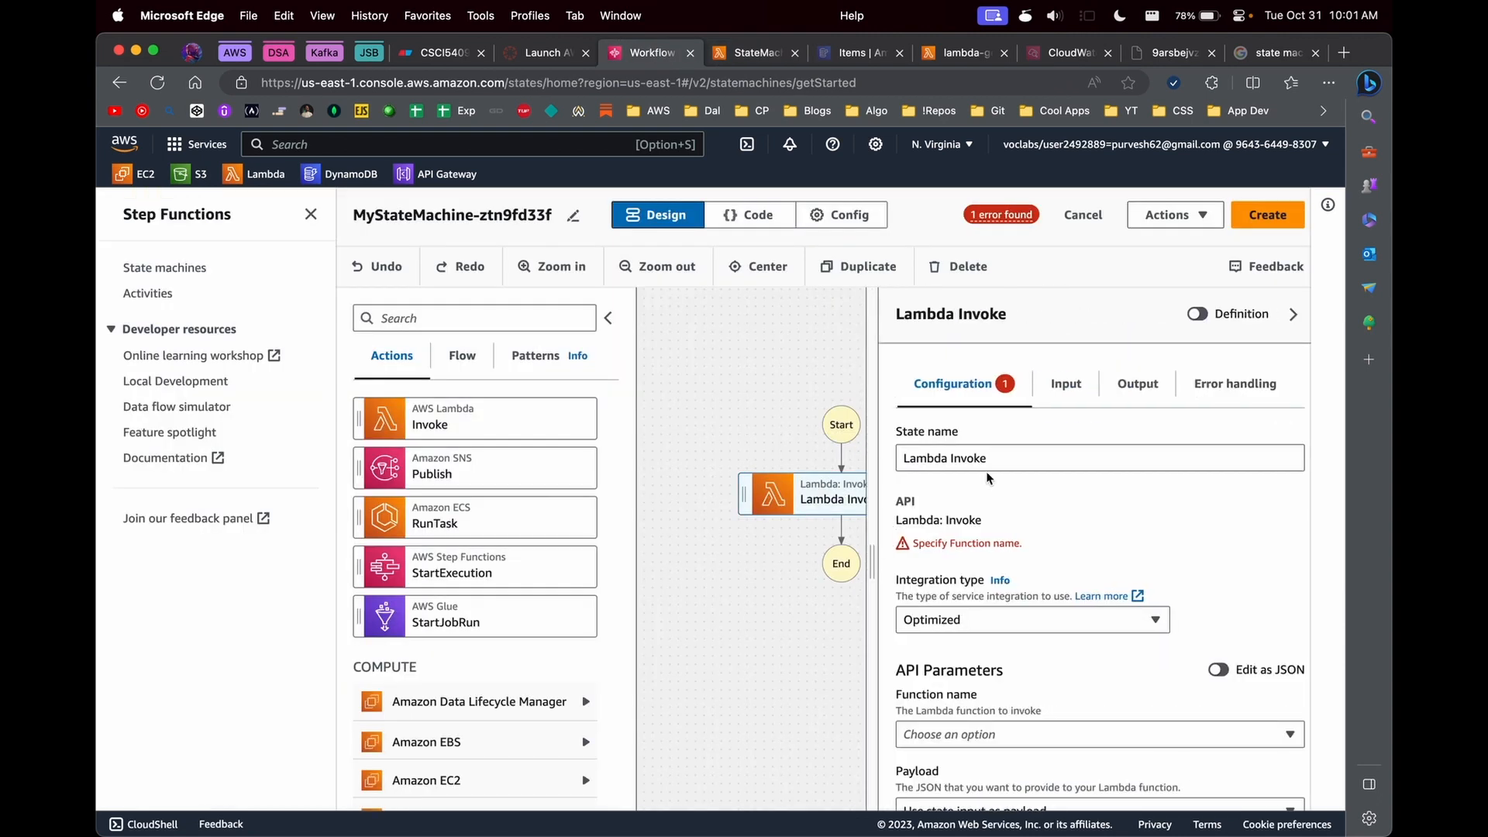
{"action": "scroll", "coordinate": [939, 626], "scroll_direction": "down", "scroll_amount": 5}
{"action": "left_click", "coordinate": [964, 556]}
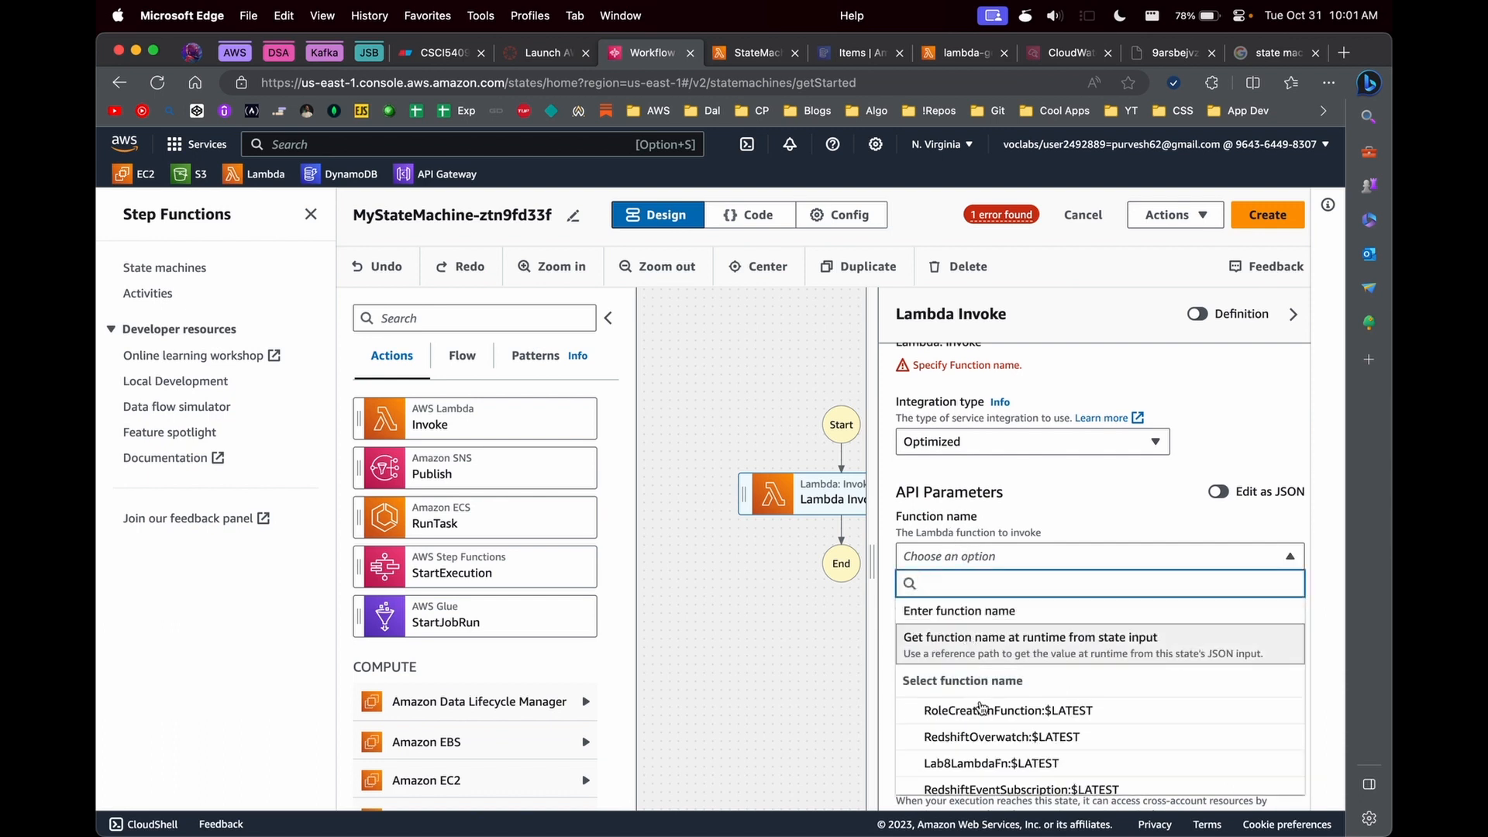
{"action": "scroll", "coordinate": [984, 719], "scroll_direction": "down", "scroll_amount": 3}
{"action": "left_click", "coordinate": [981, 662]}
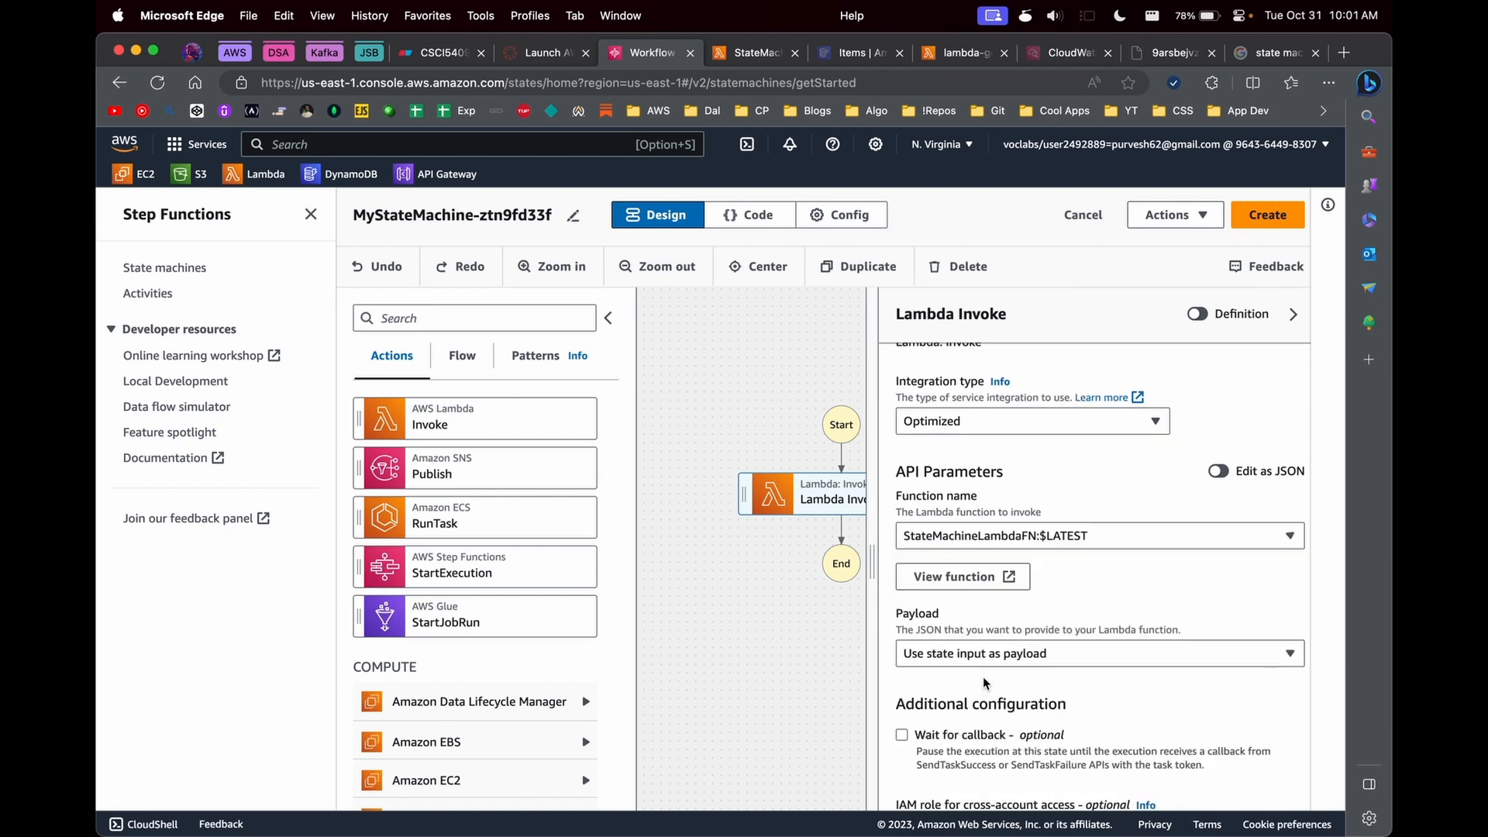
{"action": "scroll", "coordinate": [978, 666], "scroll_direction": "down", "scroll_amount": 5}
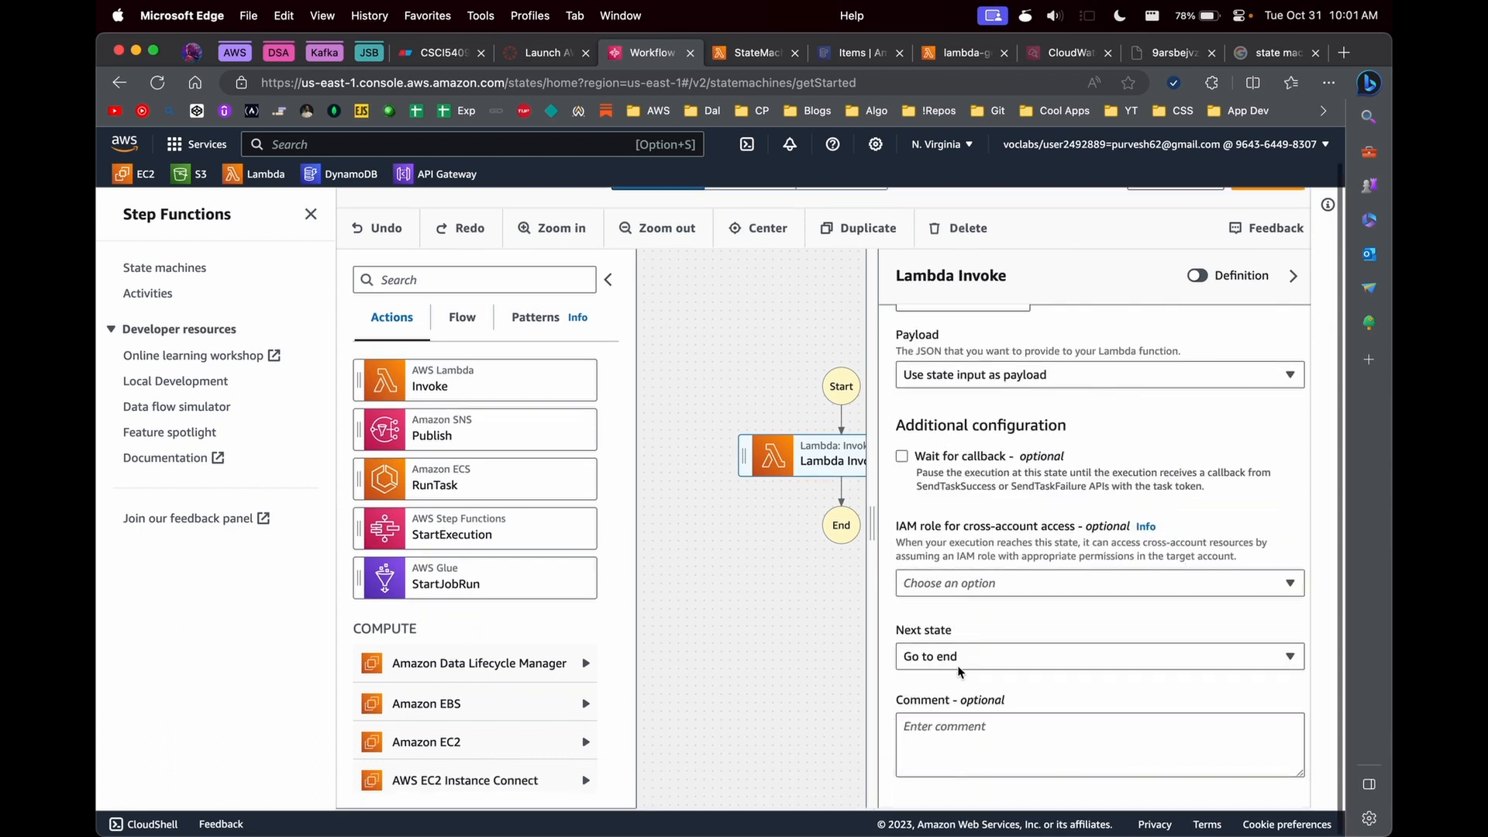
- Add a Choice flow state between the Lambda Invoke state and End
{"action": "left_click", "coordinate": [759, 538]}
{"action": "left_click_drag", "start_coordinate": [872, 517], "coordinate": [1089, 524]}
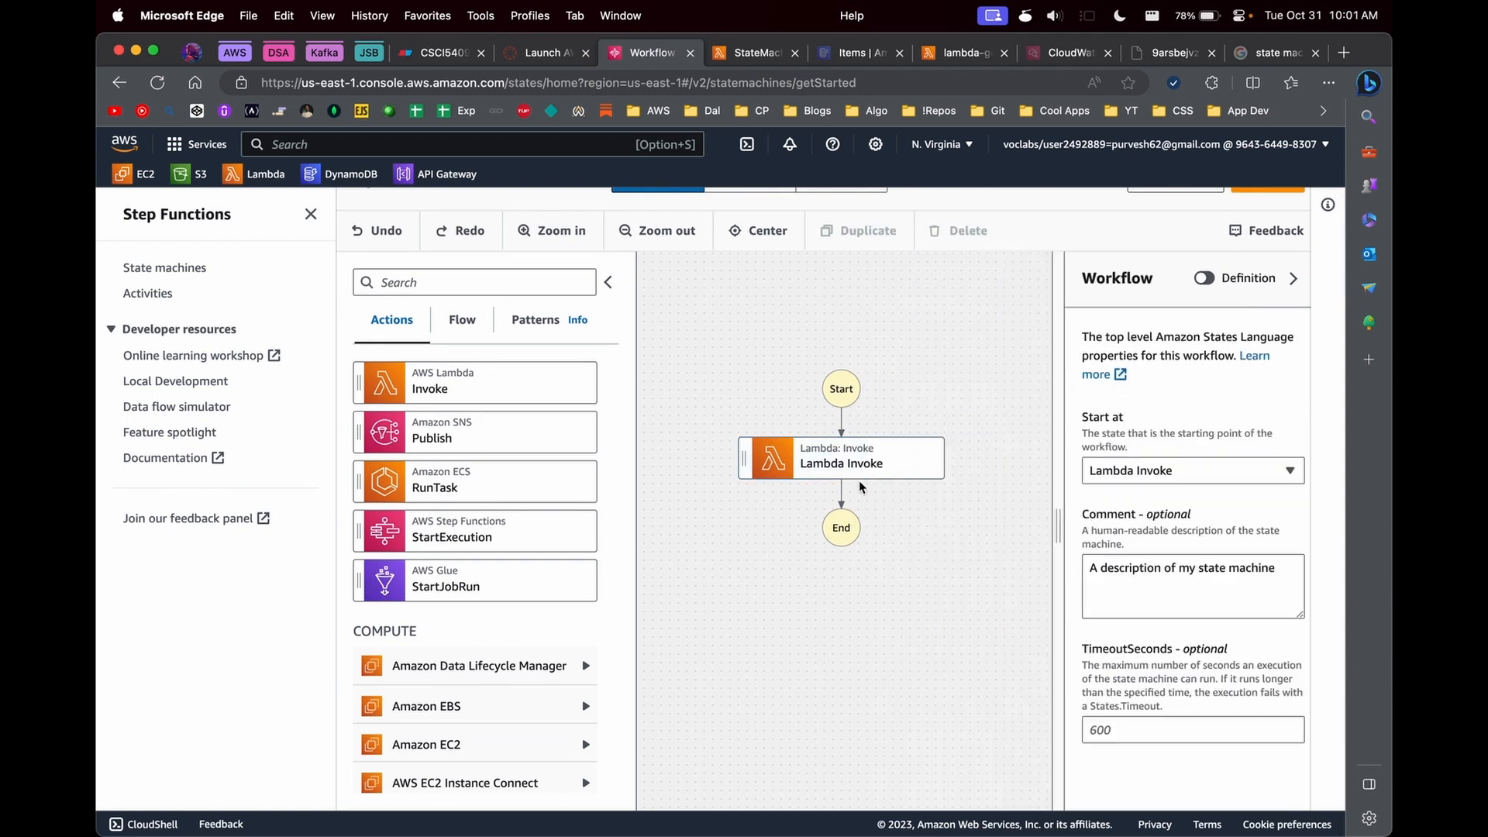
{"action": "left_click", "coordinate": [463, 321]}
{"action": "left_click_drag", "start_coordinate": [476, 388], "coordinate": [853, 534]}
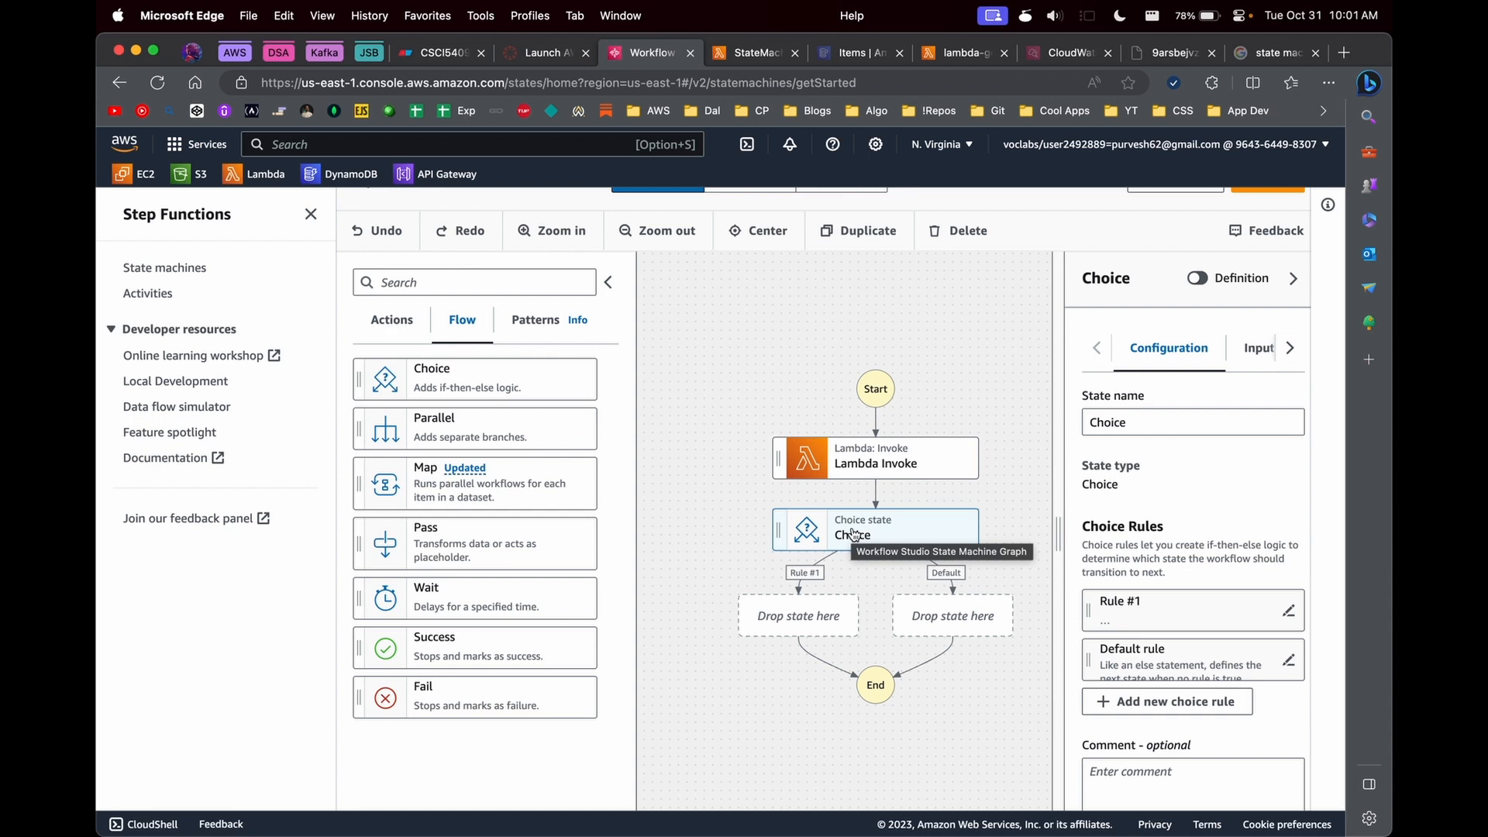
- Review the return block of the StateMachineLambdaFN code, focusing on its status key, and return to the workflow
{"action": "left_click", "coordinate": [750, 52]}
{"action": "left_click_drag", "start_coordinate": [438, 580], "coordinate": [463, 634]}
{"action": "left_click", "coordinate": [465, 634]}
{"action": "double_click", "coordinate": [485, 593]}
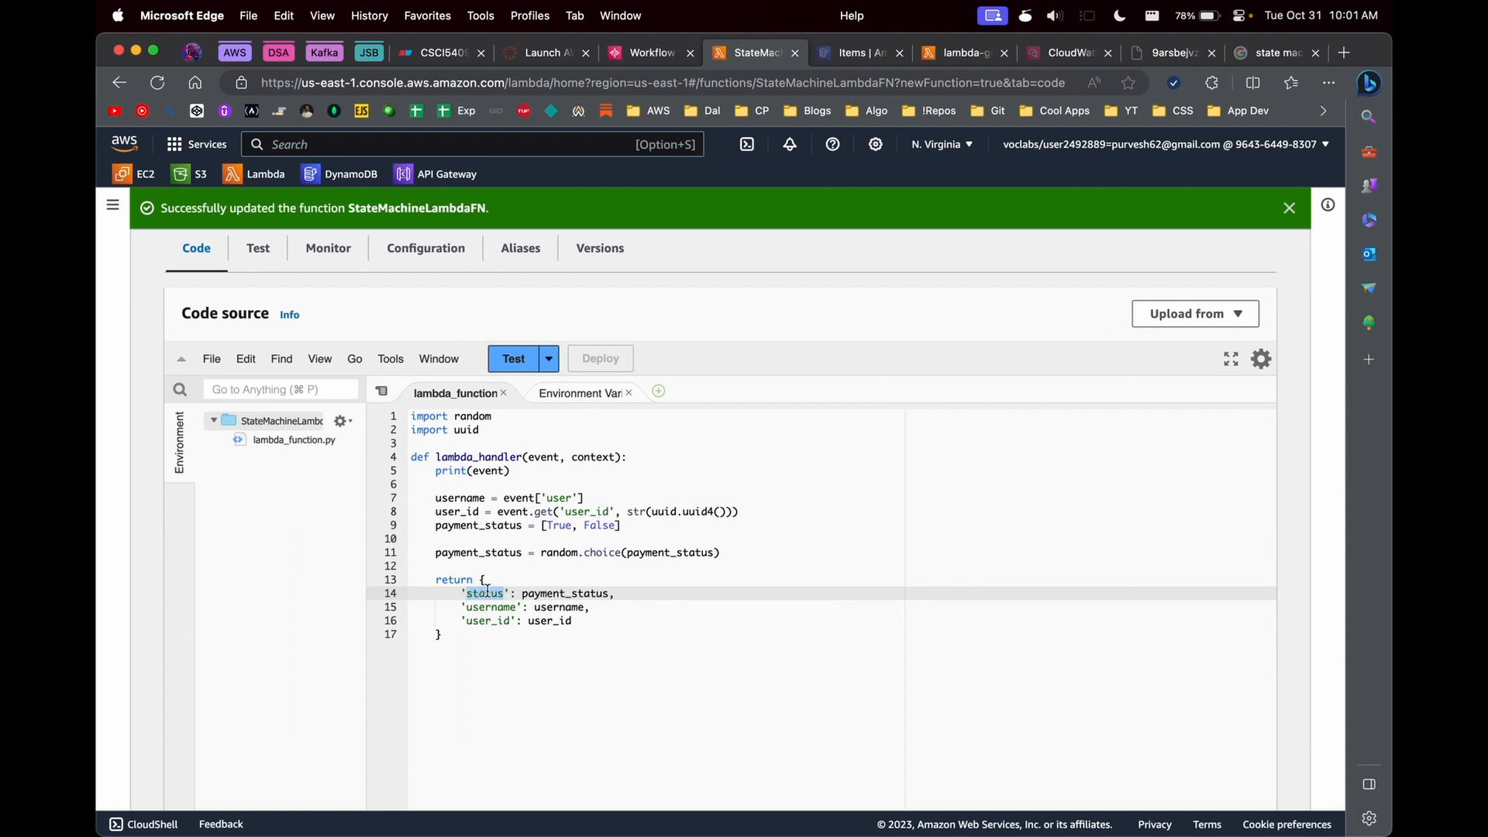
{"action": "left_click", "coordinate": [648, 53]}
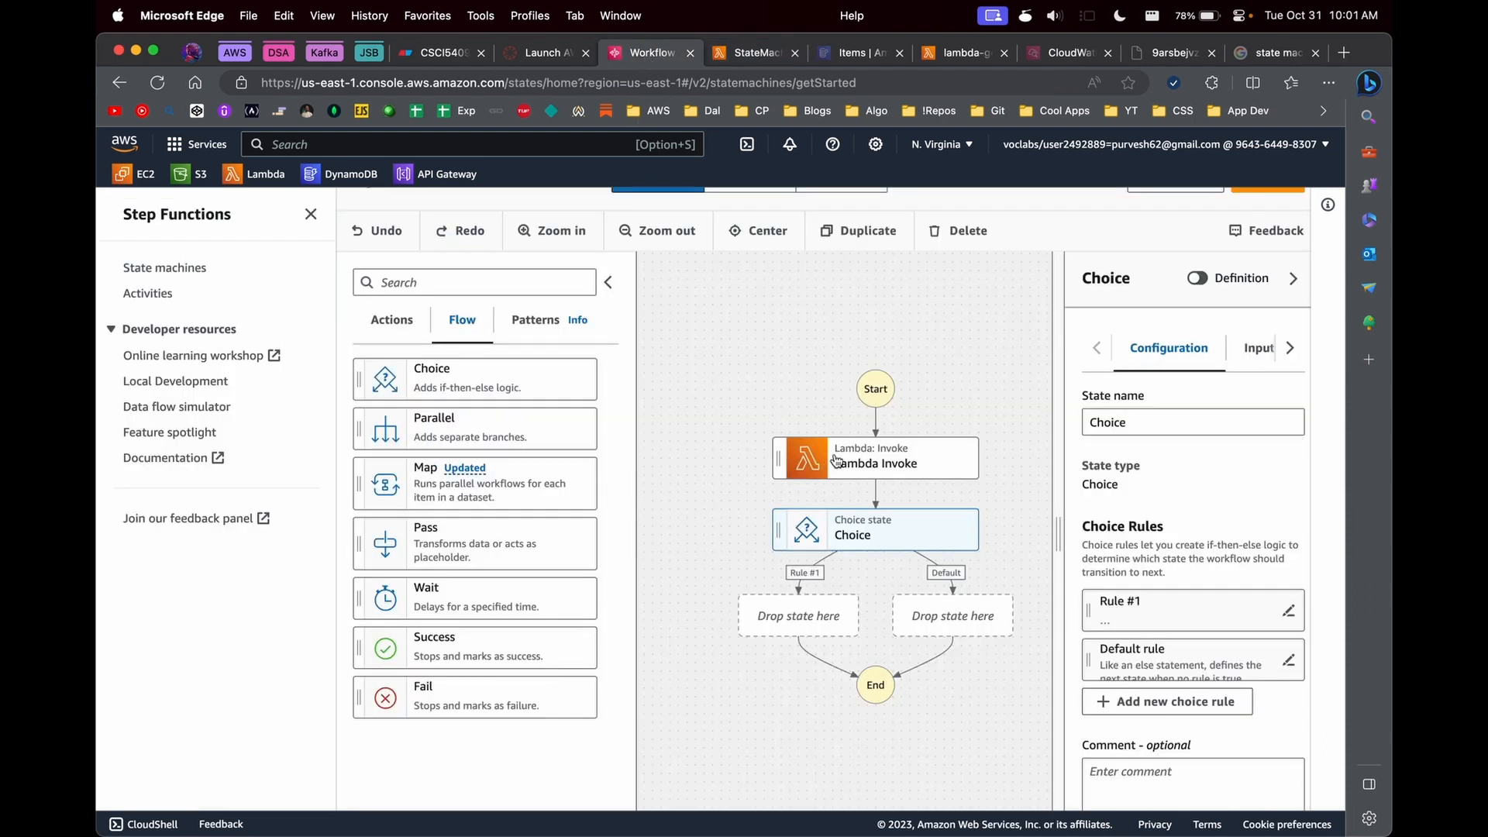
- Open the conditions of the Choice state's rule #1 for editing, keeping a simple condition without NOT
{"action": "left_click_drag", "start_coordinate": [1059, 554], "coordinate": [983, 557]}
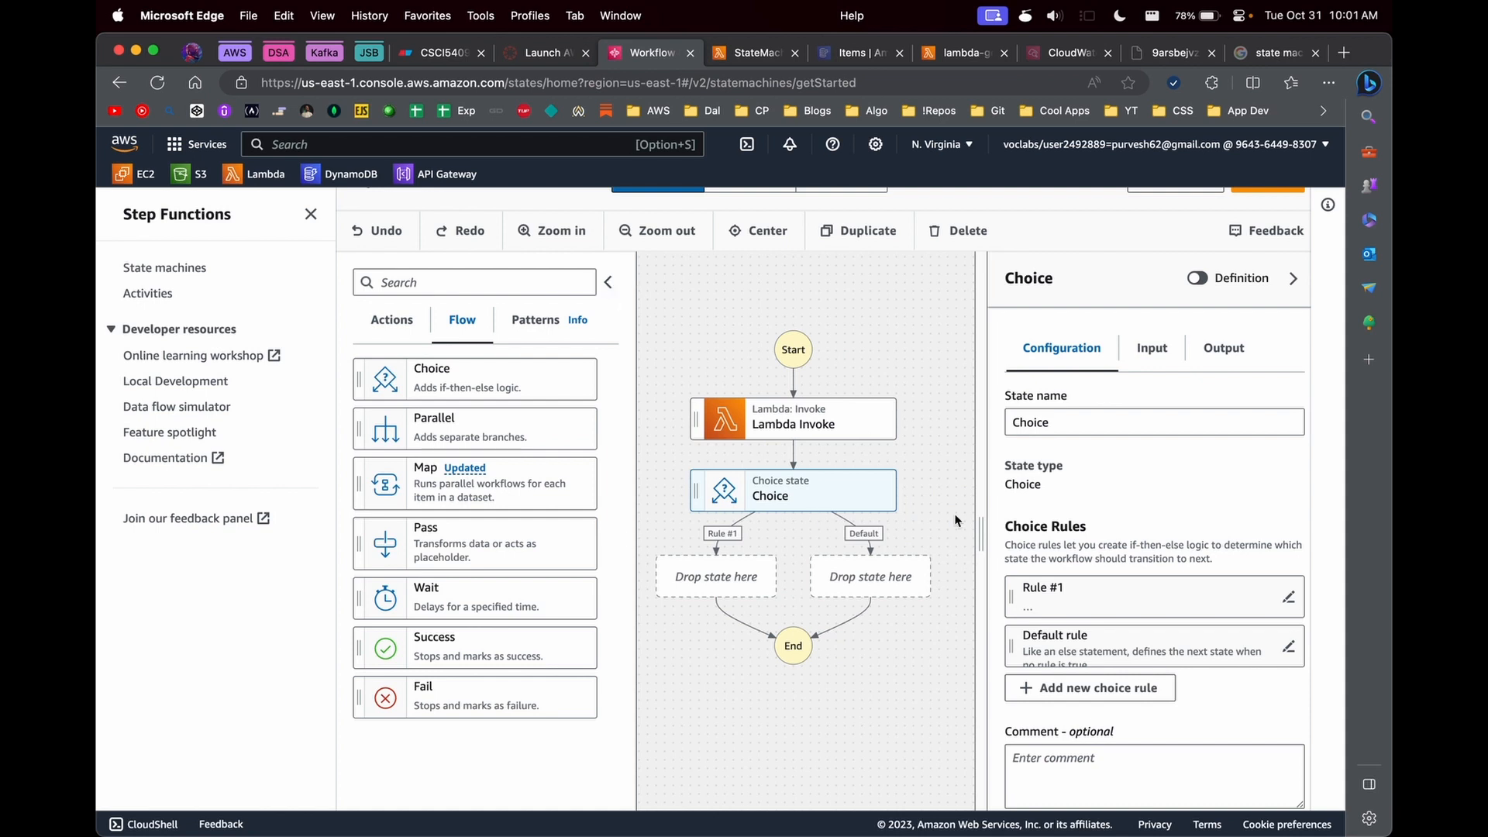
{"action": "left_click_drag", "start_coordinate": [985, 517], "coordinate": [936, 543]}
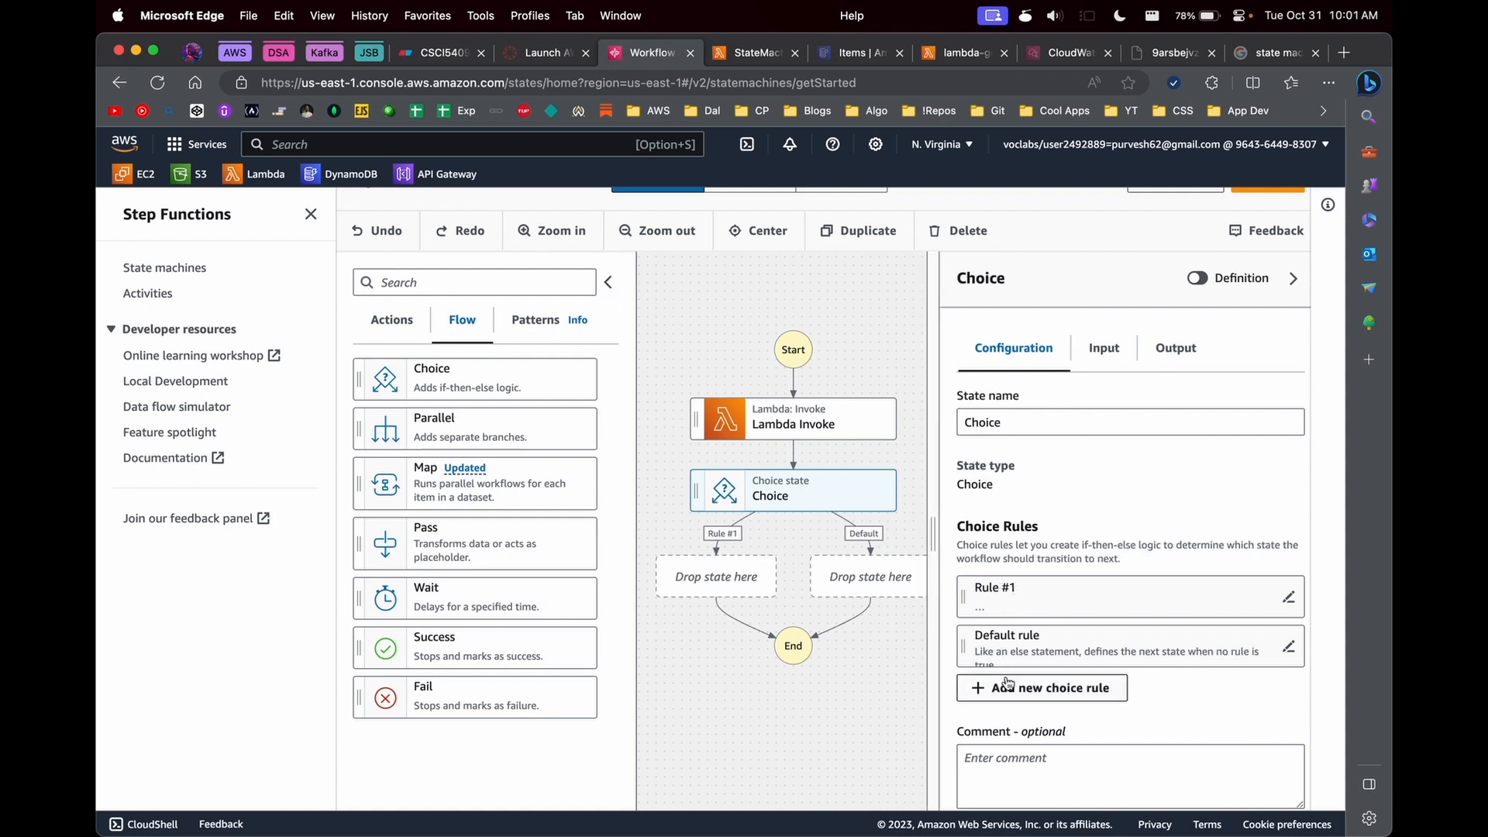
{"action": "left_click", "coordinate": [1288, 597]}
{"action": "left_click", "coordinate": [1030, 674]}
{"action": "left_click", "coordinate": [216, 541]}
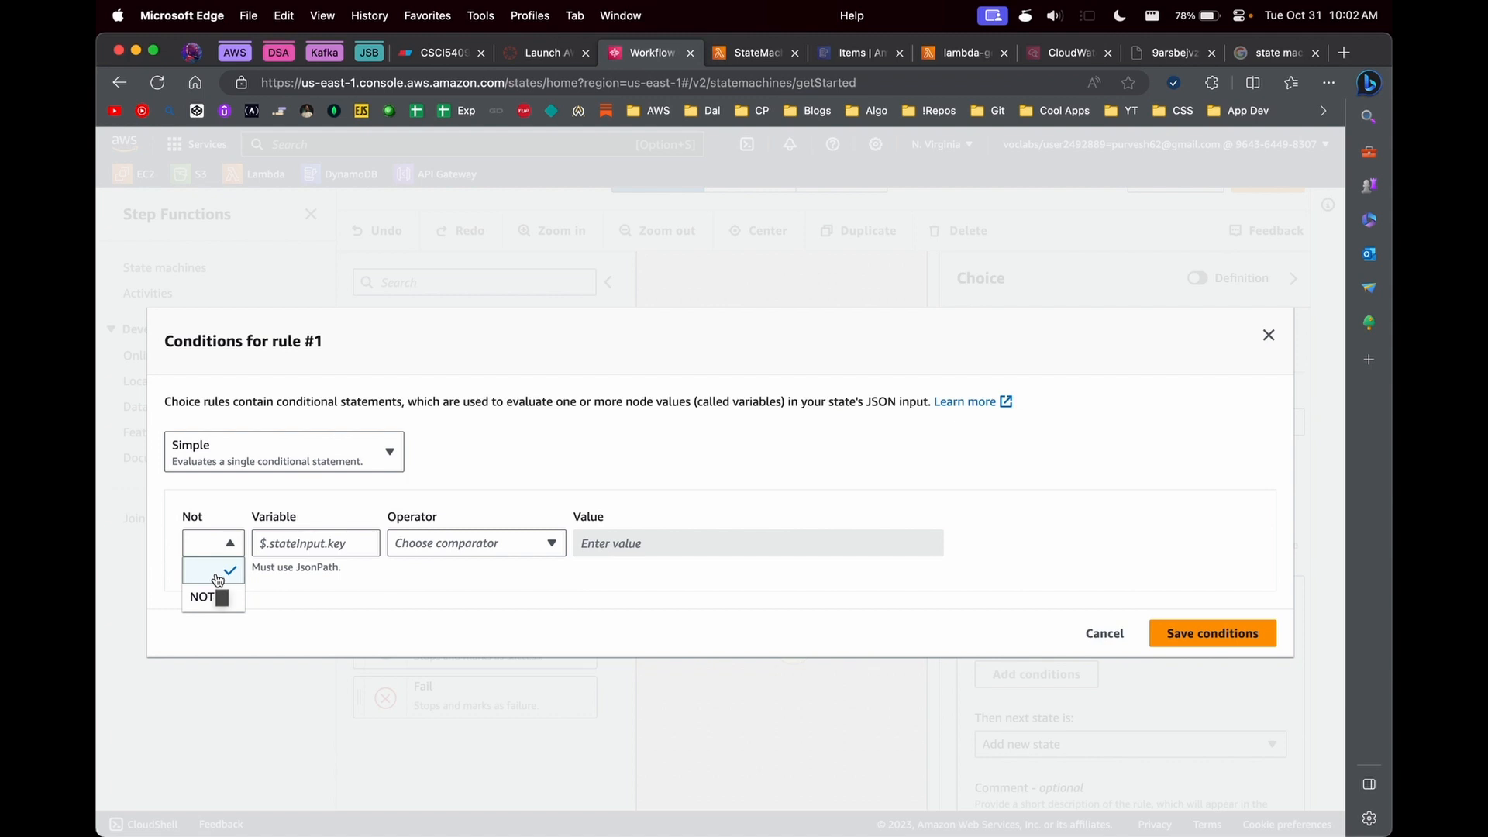
{"action": "left_click", "coordinate": [203, 569]}
{"action": "left_click", "coordinate": [302, 543]}
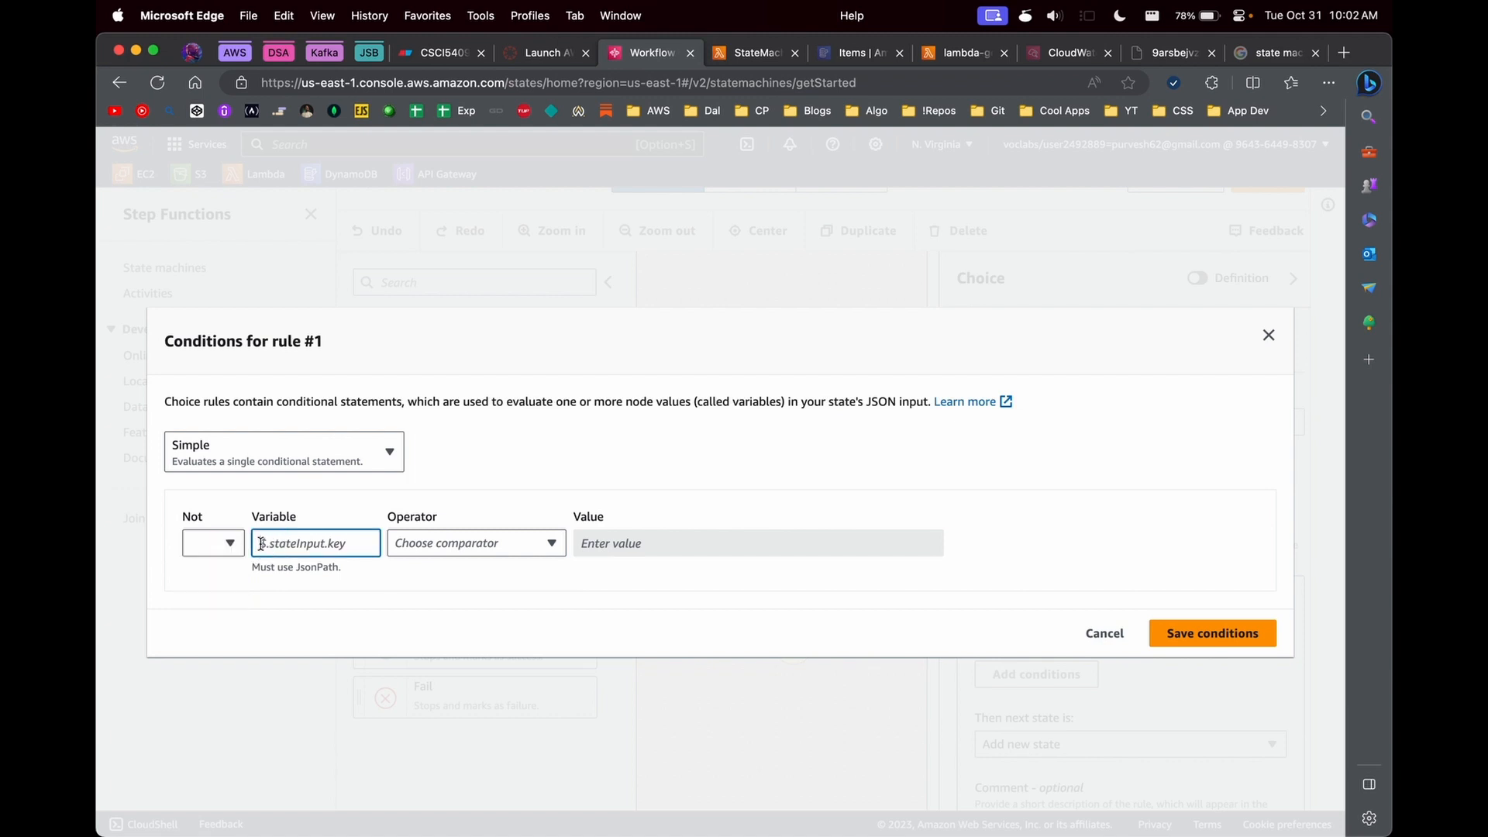
- Copy the status key from the StateMachineLambdaFN return block and enter $.status as the rule #1 condition variable
{"action": "left_click", "coordinate": [742, 54]}
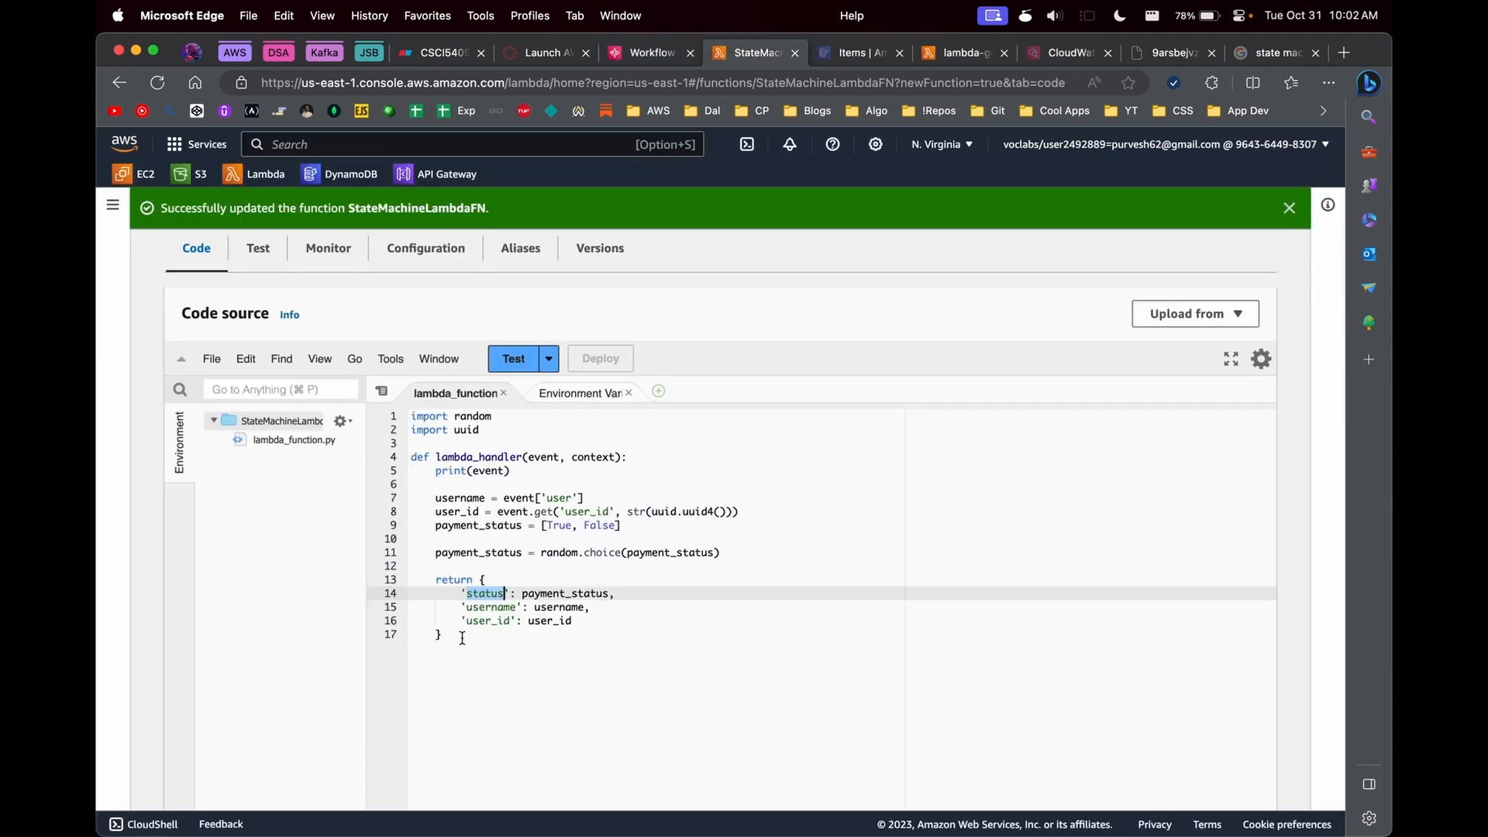
{"action": "double_click", "coordinate": [543, 594]}
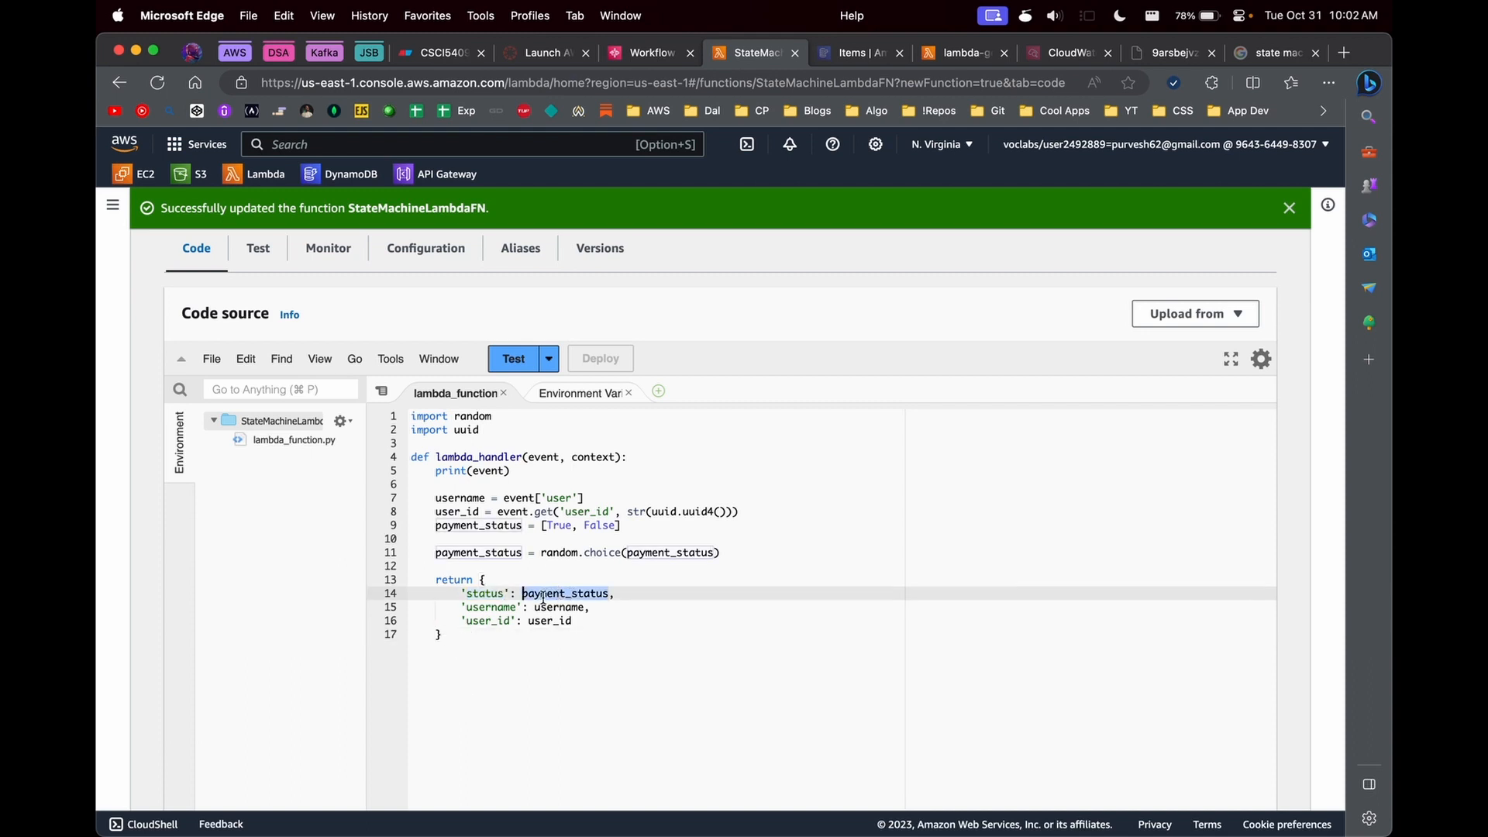
{"action": "left_click", "coordinate": [467, 606]}
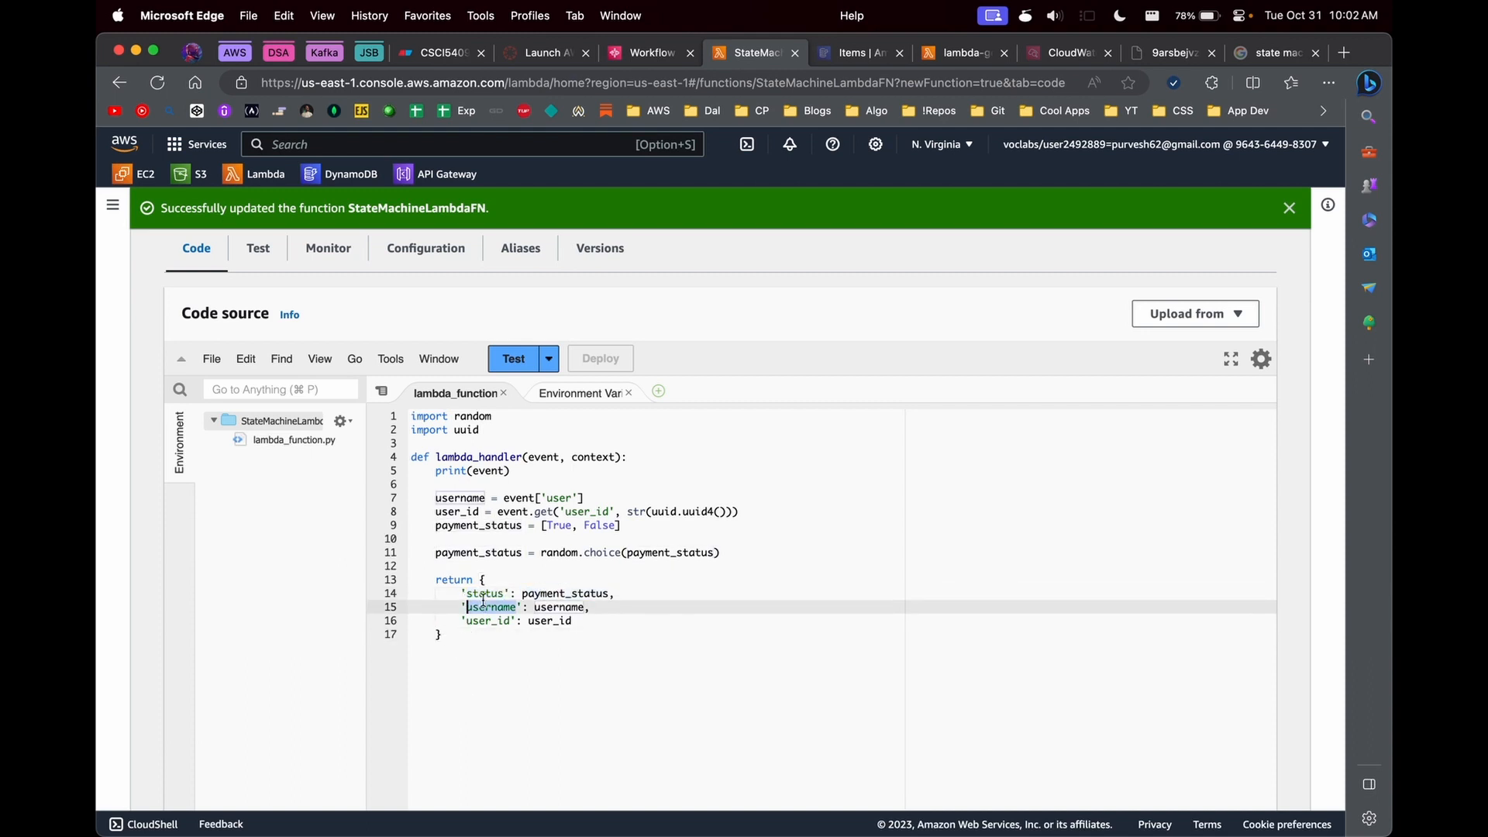
{"action": "double_click", "coordinate": [481, 592]}
{"action": "key", "text": "super+c"}
{"action": "left_click", "coordinate": [634, 60]}
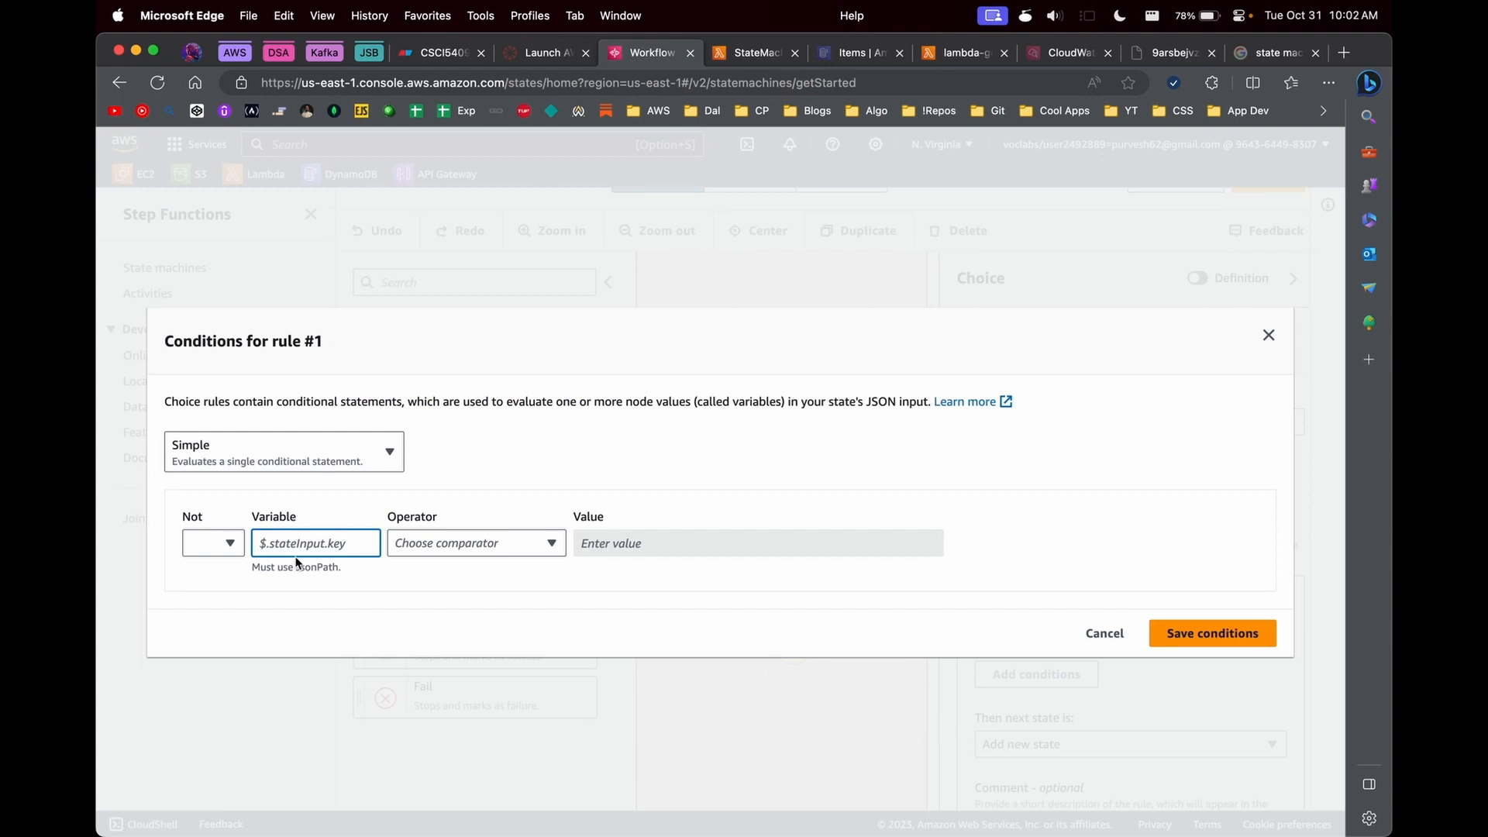
{"action": "type", "text": "$."}
{"action": "key", "text": "super+v"}
{"action": "double_click", "coordinate": [308, 546]}
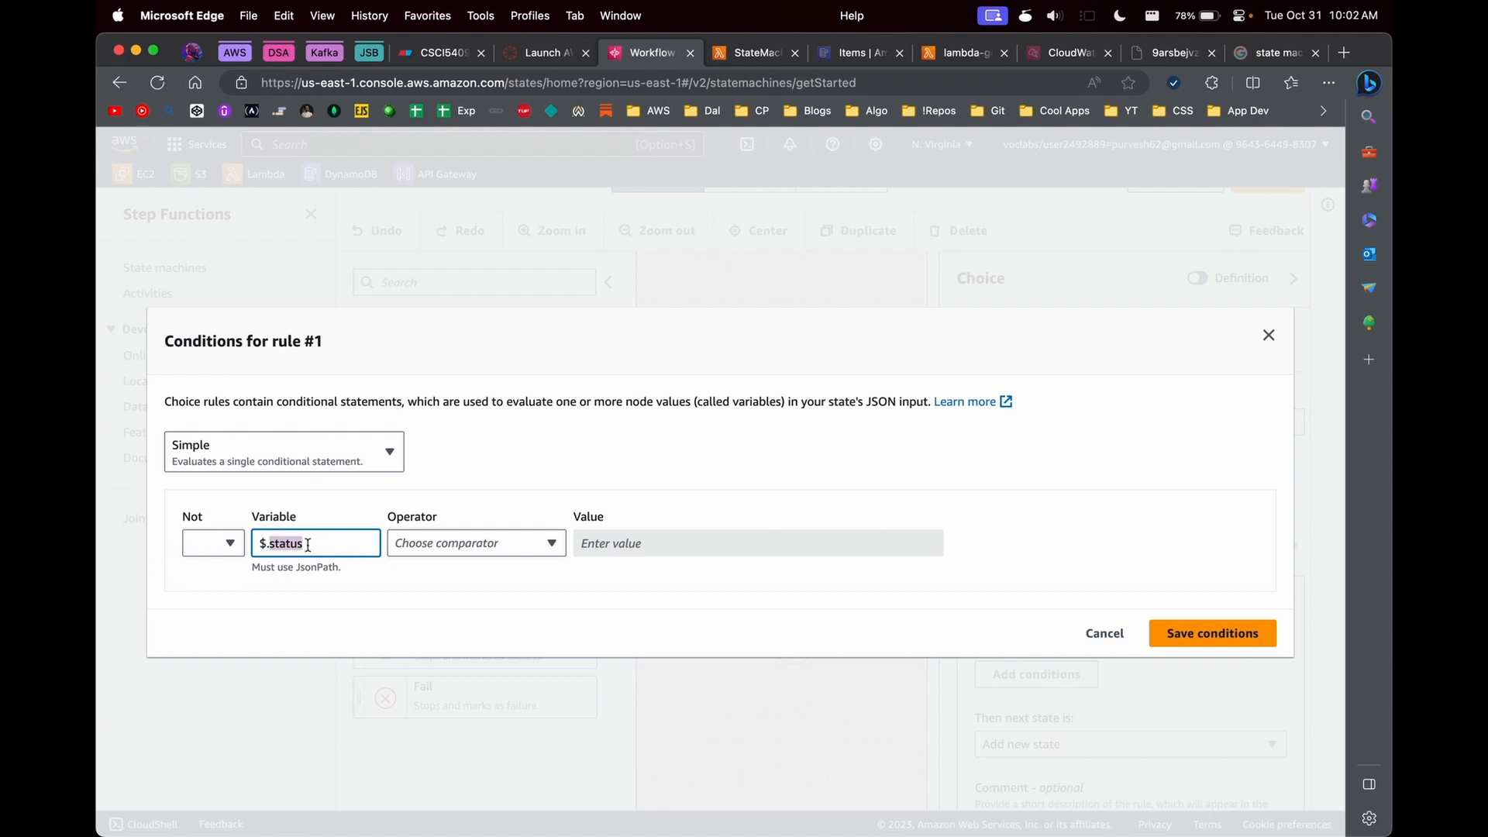
- Set the rule #1 condition to is equal to the Boolean constant true and save it
{"action": "left_click", "coordinate": [443, 557]}
{"action": "left_click", "coordinate": [428, 617]}
{"action": "left_click", "coordinate": [617, 557]}
{"action": "left_click", "coordinate": [614, 729]}
{"action": "left_click", "coordinate": [849, 547]}
{"action": "left_click", "coordinate": [834, 570]}
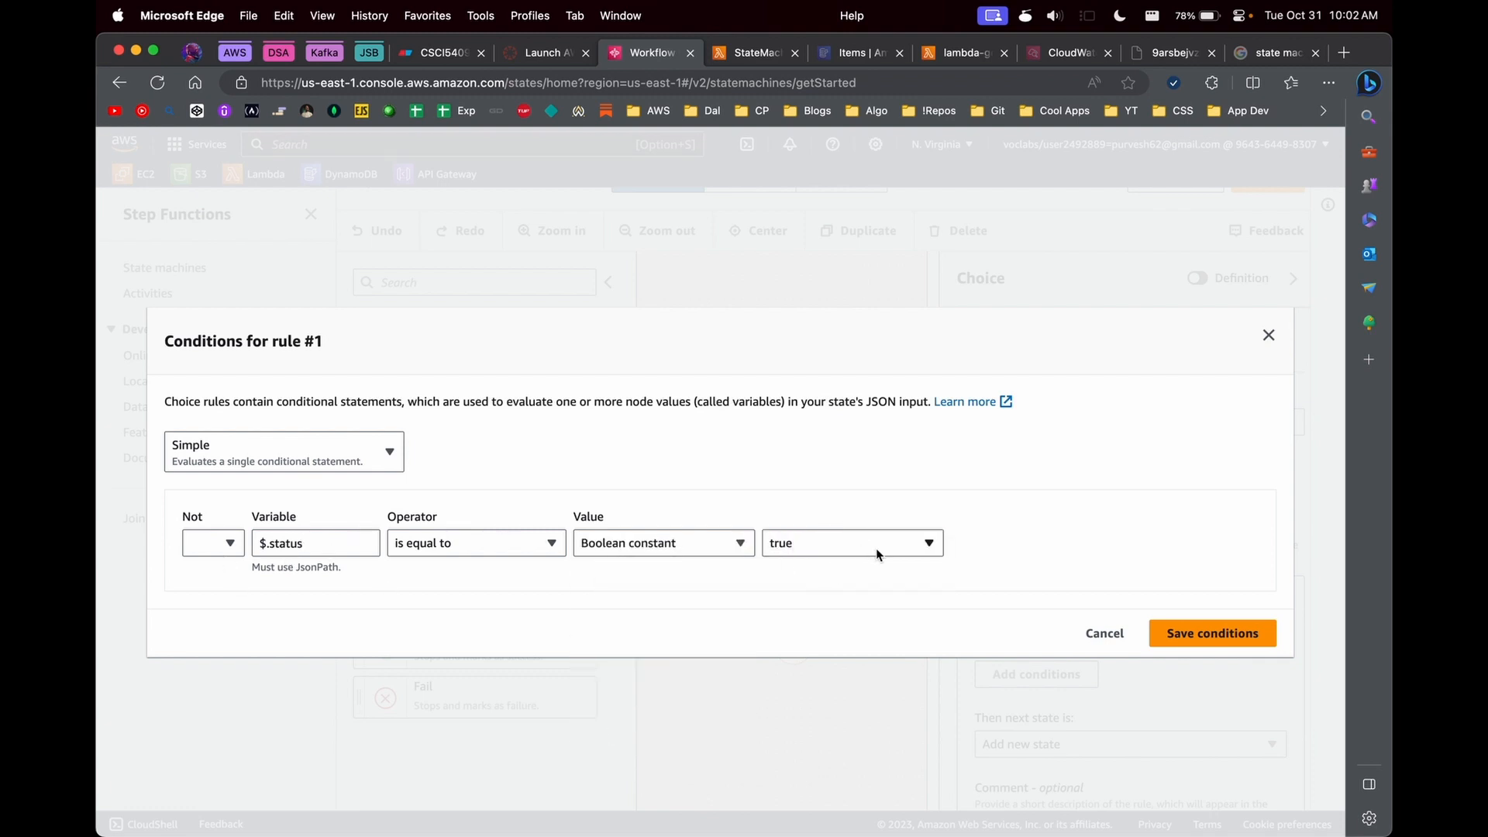
{"action": "left_click", "coordinate": [1212, 633]}
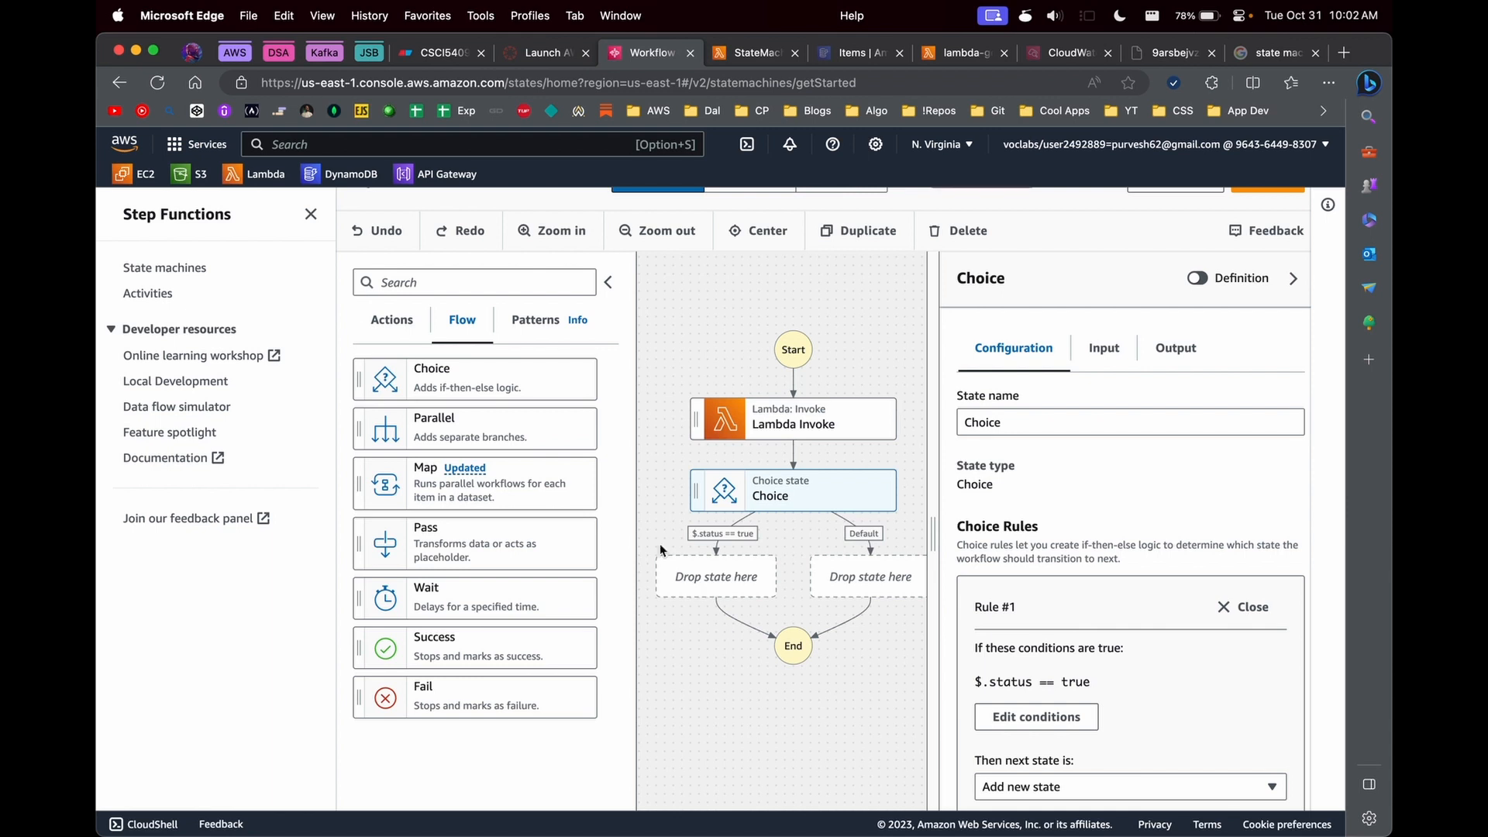
- Search the actions for dynamo and place a DynamoDB PutItem state on the $.status == true branch
{"action": "left_click", "coordinate": [404, 320]}
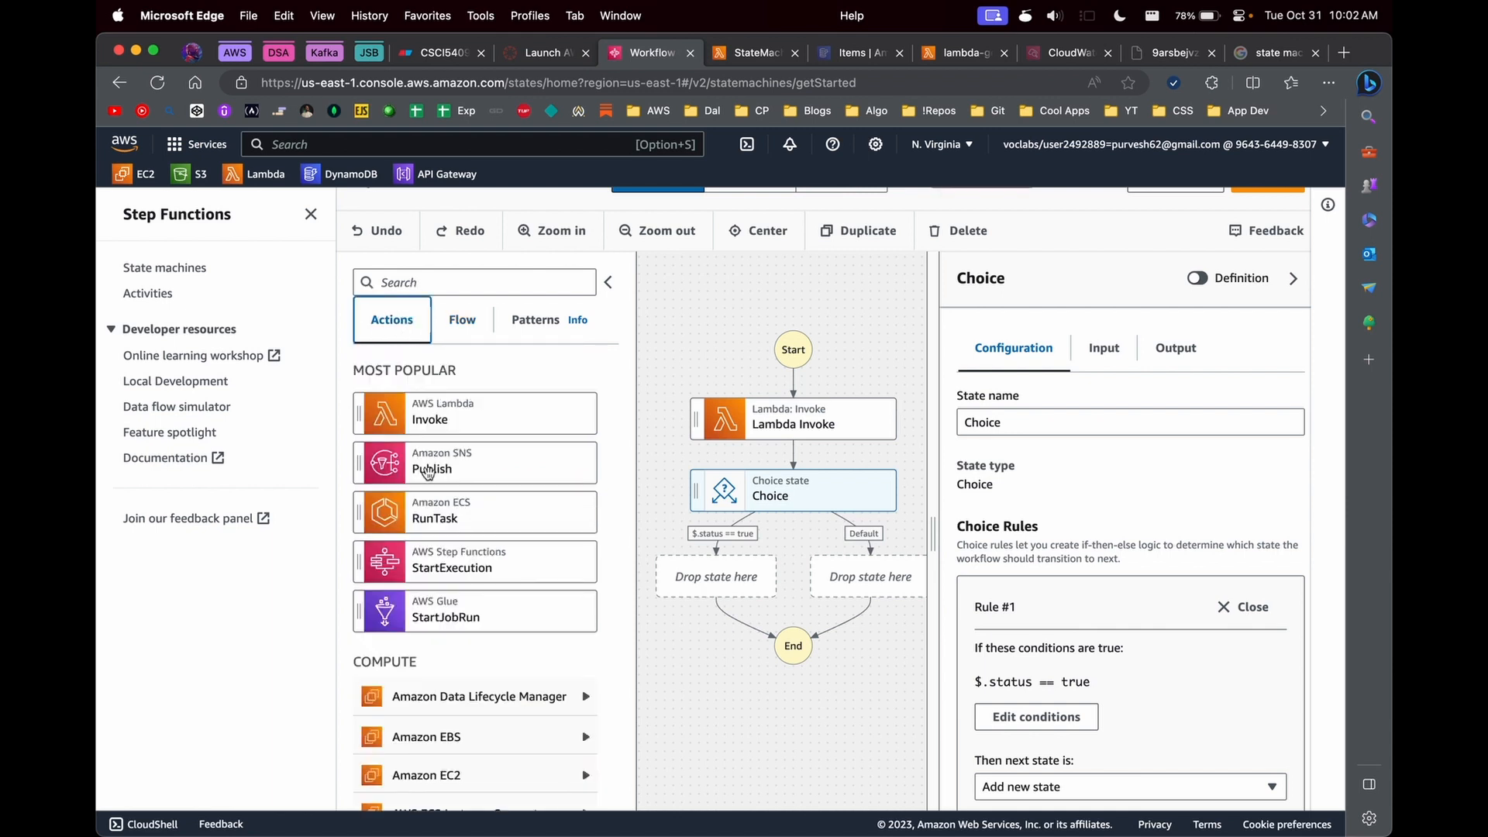
{"action": "left_click", "coordinate": [467, 285]}
{"action": "type", "text": "dynamo"}
{"action": "left_click_drag", "start_coordinate": [425, 422], "coordinate": [722, 603]}
{"action": "left_click_drag", "start_coordinate": [933, 535], "coordinate": [989, 536]}
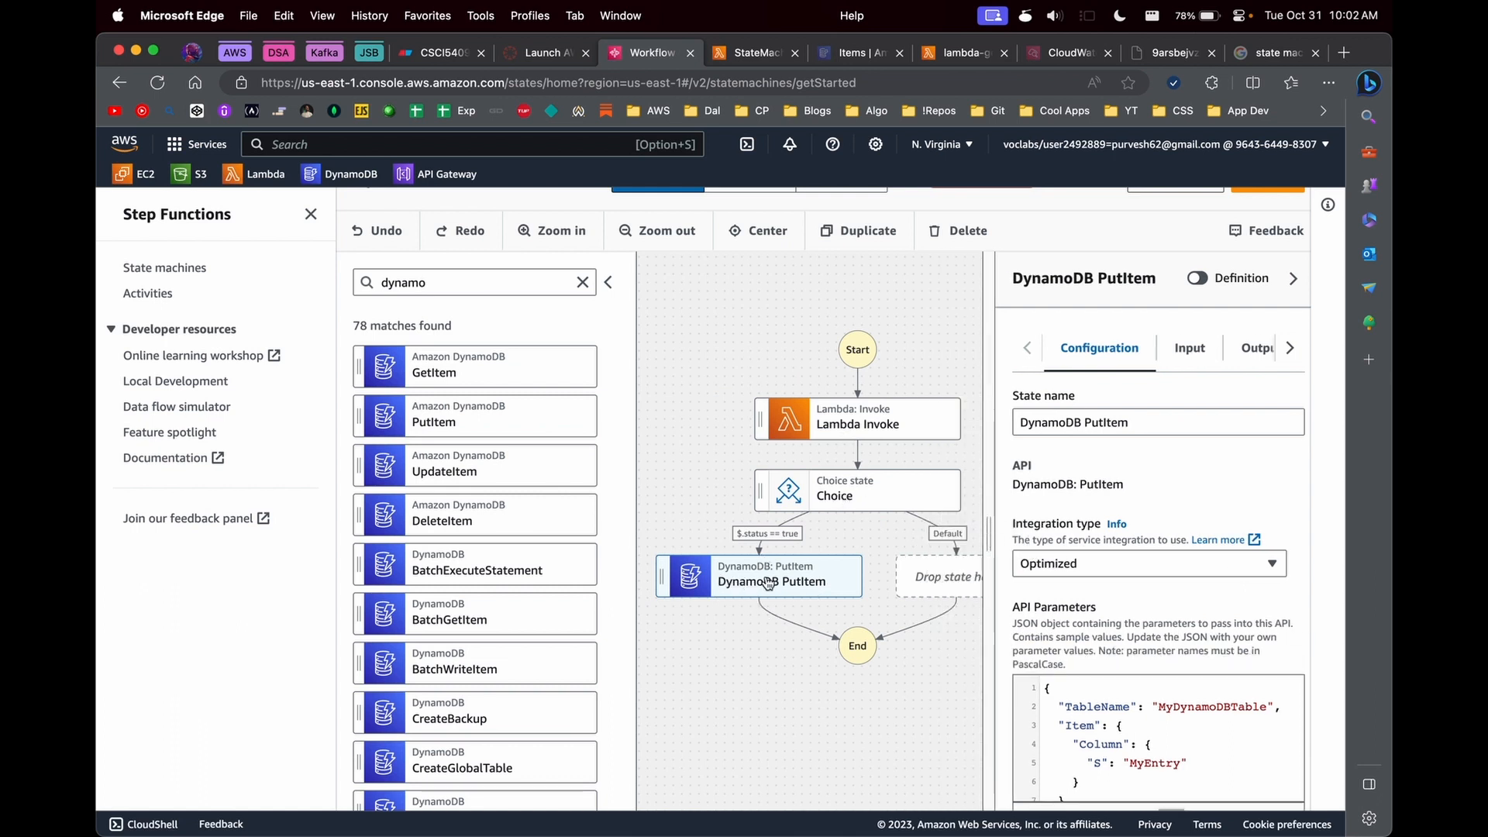
{"action": "scroll", "coordinate": [778, 623], "scroll_direction": "right", "scroll_amount": 1}
{"action": "scroll", "coordinate": [777, 624], "scroll_direction": "down", "scroll_amount": 1}
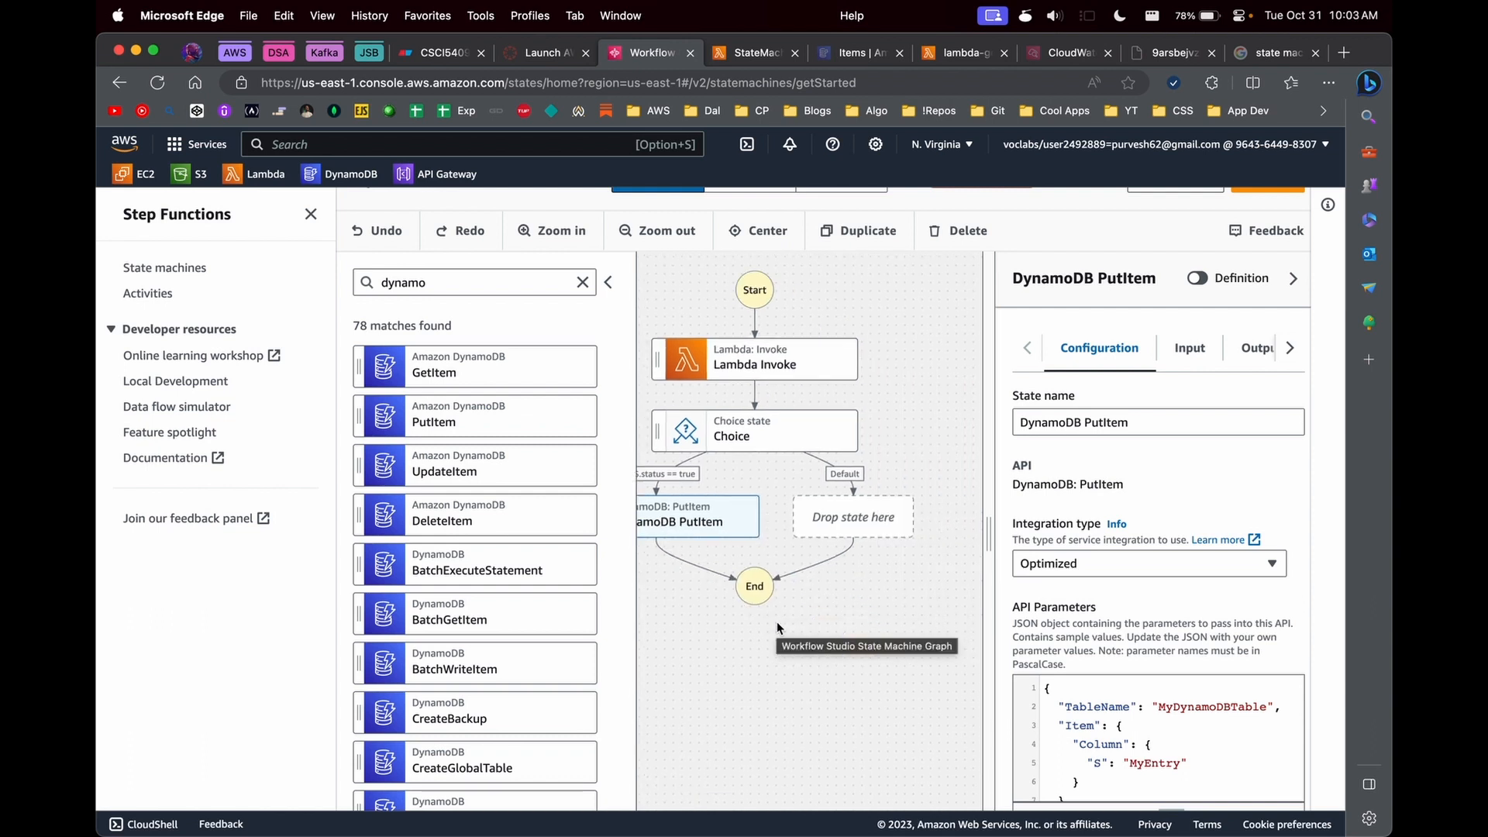
{"action": "left_click", "coordinate": [864, 531]}
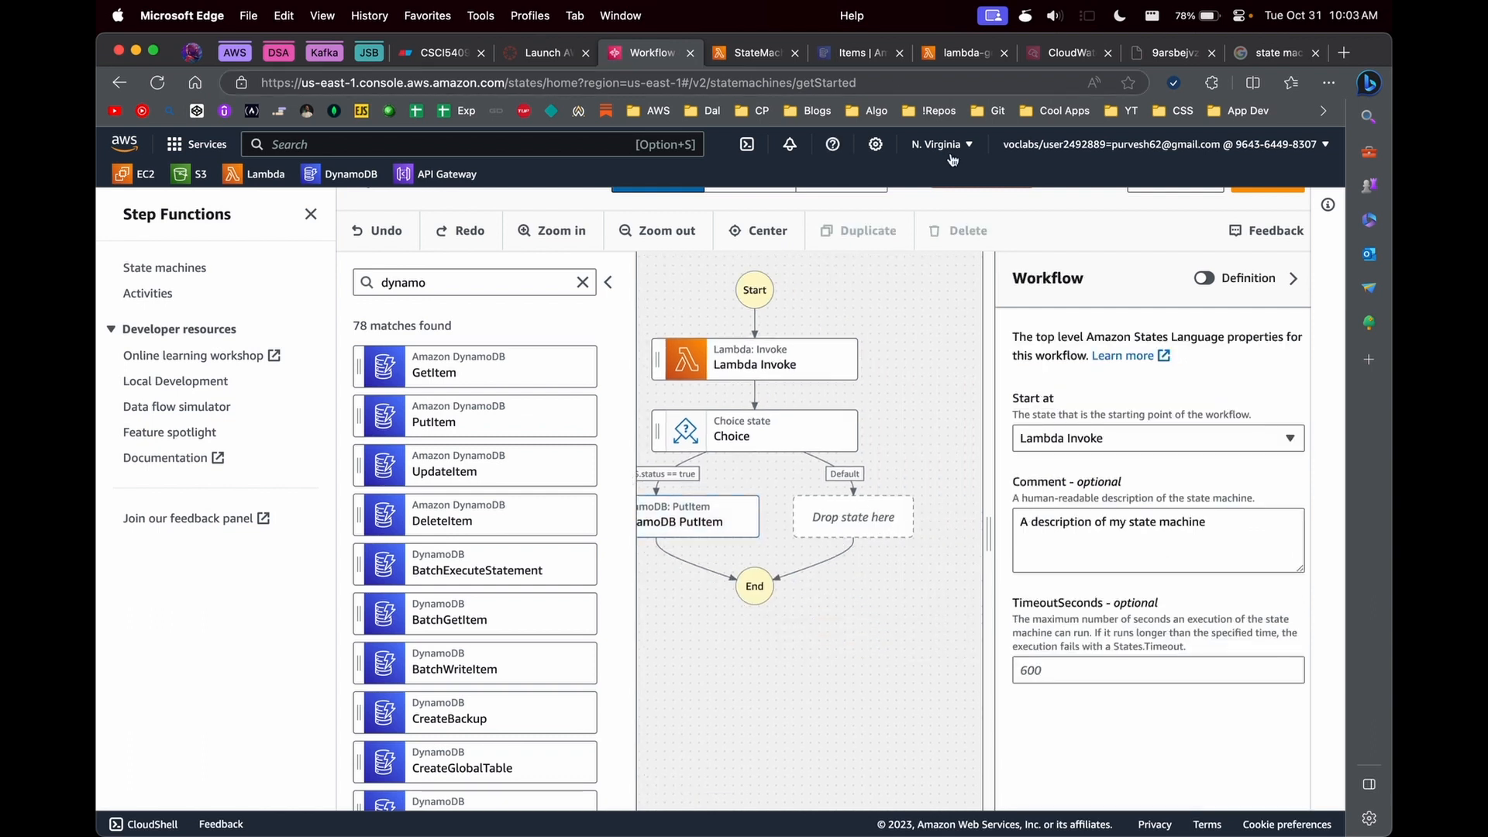
- Set TableName to Users in the DynamoDB PutItem state's API parameters
{"action": "left_click", "coordinate": [714, 518]}
{"action": "left_click_drag", "start_coordinate": [993, 504], "coordinate": [882, 503]}
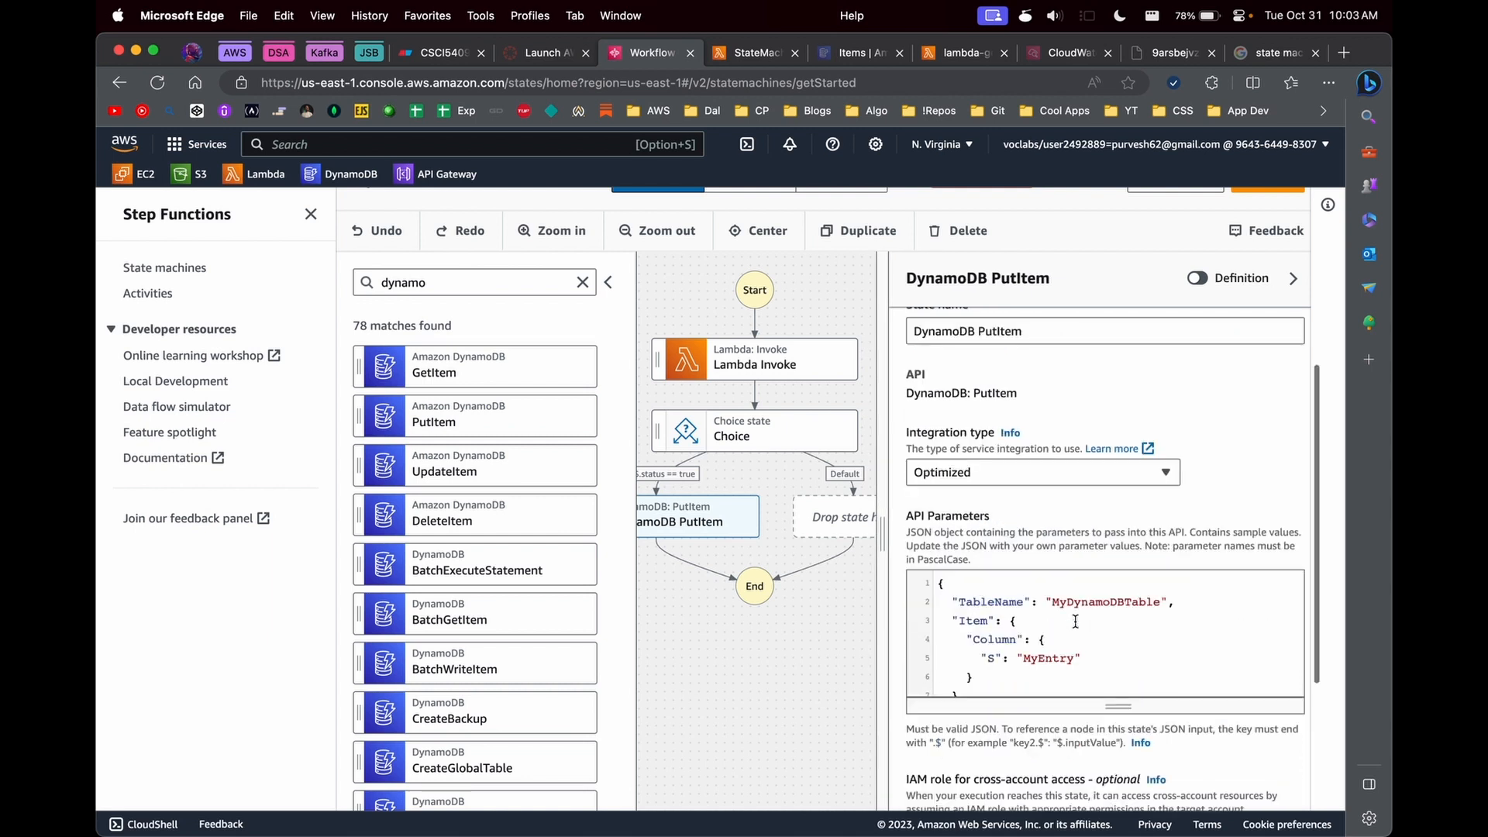
{"action": "scroll", "coordinate": [1085, 587], "scroll_direction": "down", "scroll_amount": 2}
{"action": "double_click", "coordinate": [1085, 586]}
{"action": "key", "text": "BackSpace"}
{"action": "type", "text": "Users"}
{"action": "scroll", "coordinate": [973, 577], "scroll_direction": "down", "scroll_amount": 1}
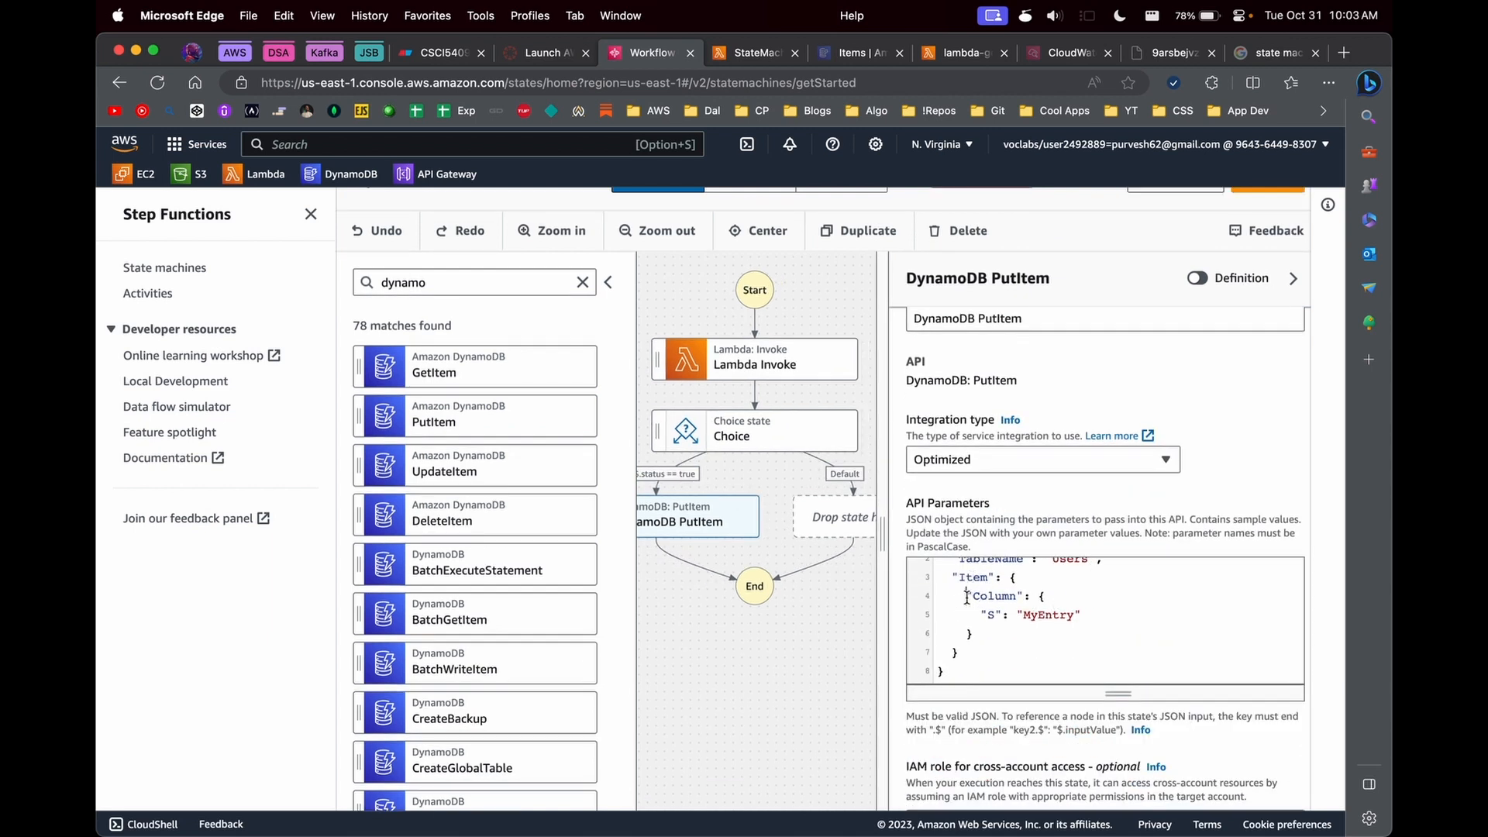
- Replace the sample Column entry in the PutItem parameters' Item object with "user_id.$": "$.user_id"
{"action": "left_click_drag", "start_coordinate": [975, 634], "coordinate": [966, 596]}
{"action": "key", "text": "BackSpace"}
{"action": "type", "text": "\"\": \""}
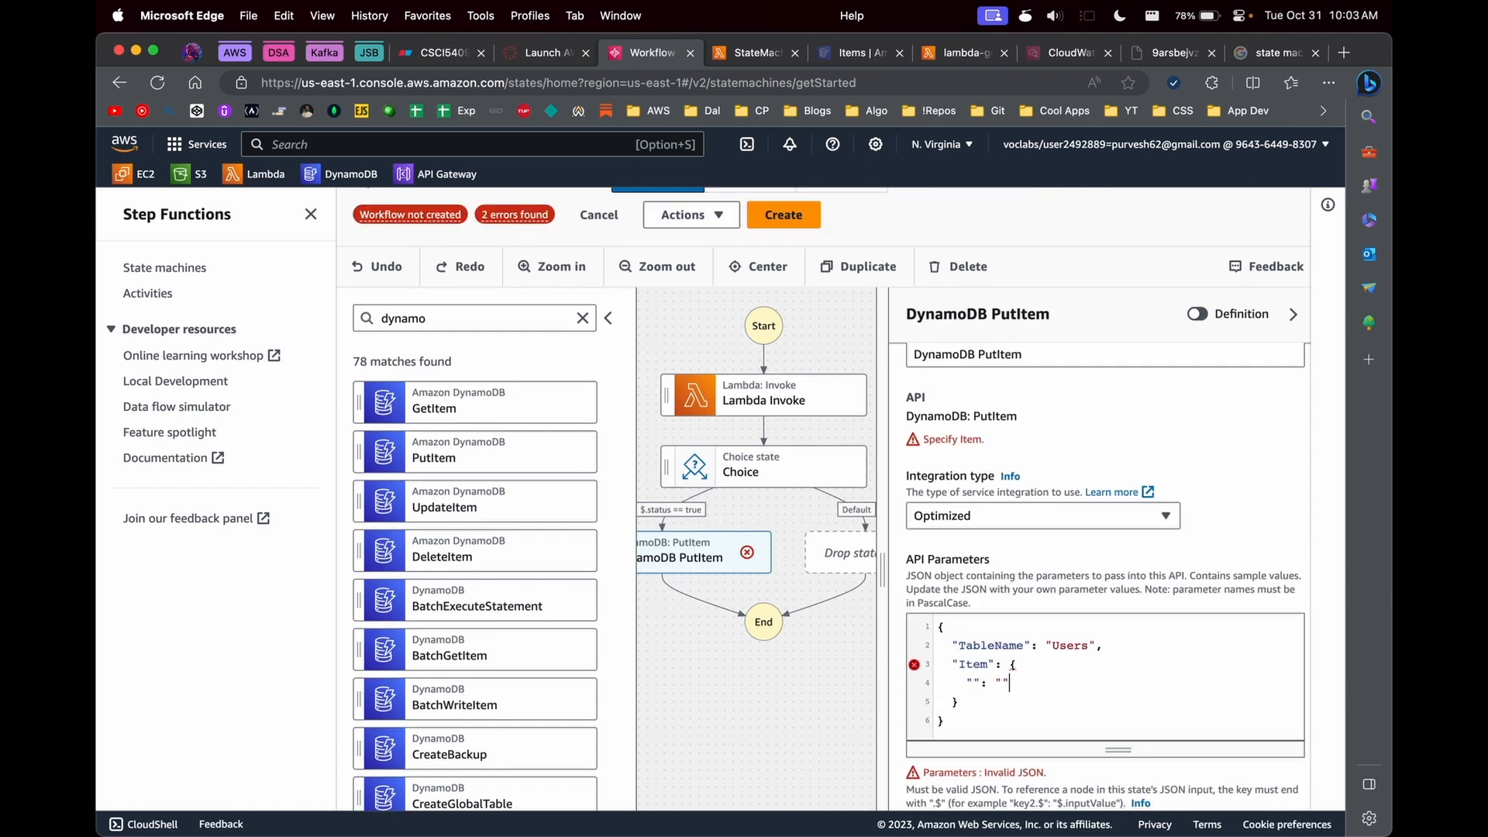
{"action": "scroll", "coordinate": [1001, 663], "scroll_direction": "down", "scroll_amount": 3}
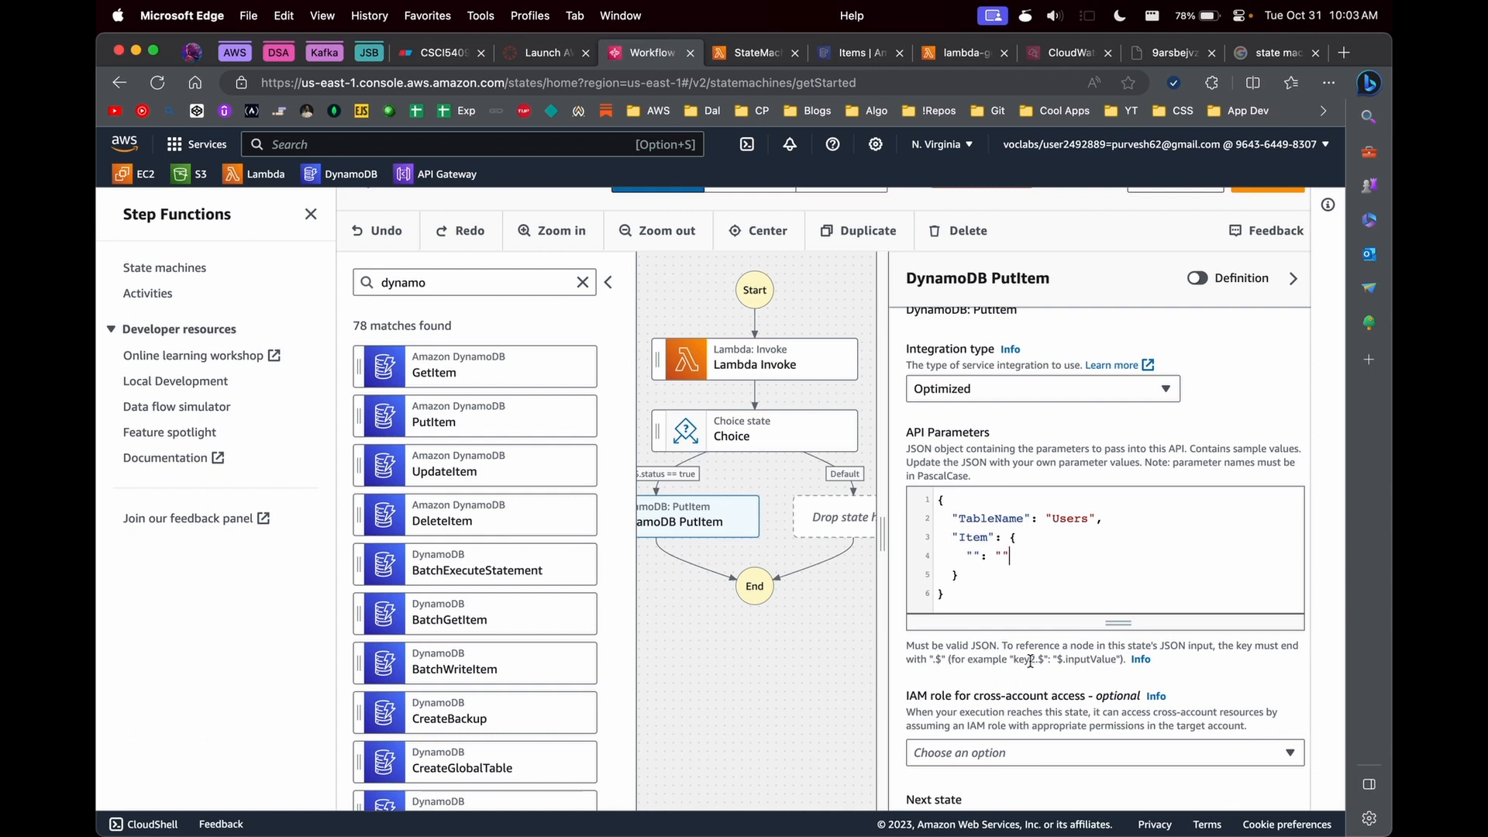
{"action": "left_click", "coordinate": [974, 556]}
{"action": "type", "text": "user_id"}
{"action": "type", "text": "\""}
- Compare the item's user_id reference with the username and user_id keys returned by the StateMachineLambdaFN code
{"action": "double_click", "coordinate": [1091, 614]}
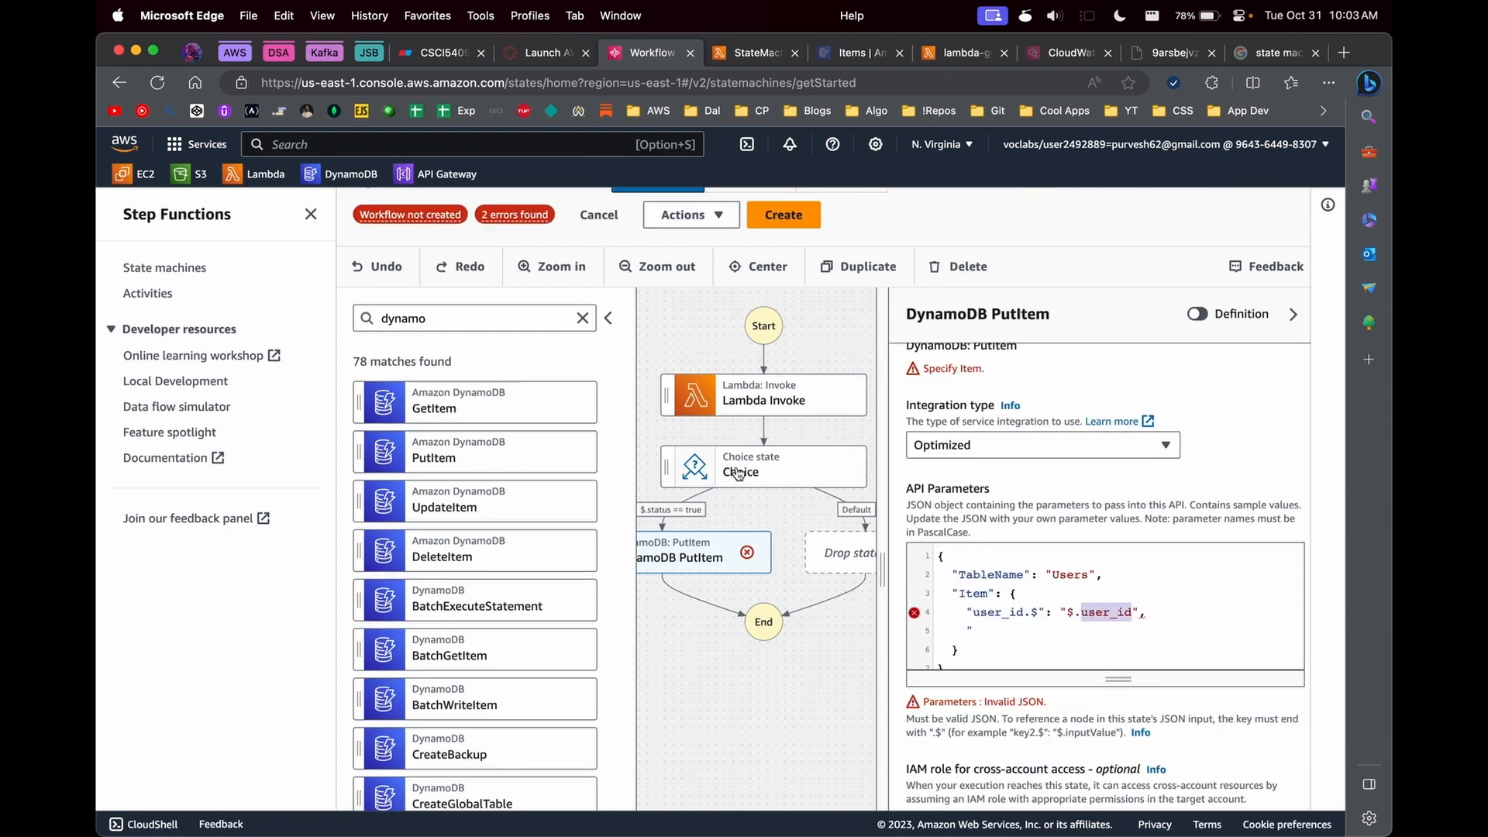
{"action": "left_click", "coordinate": [763, 54]}
{"action": "double_click", "coordinate": [490, 607]}
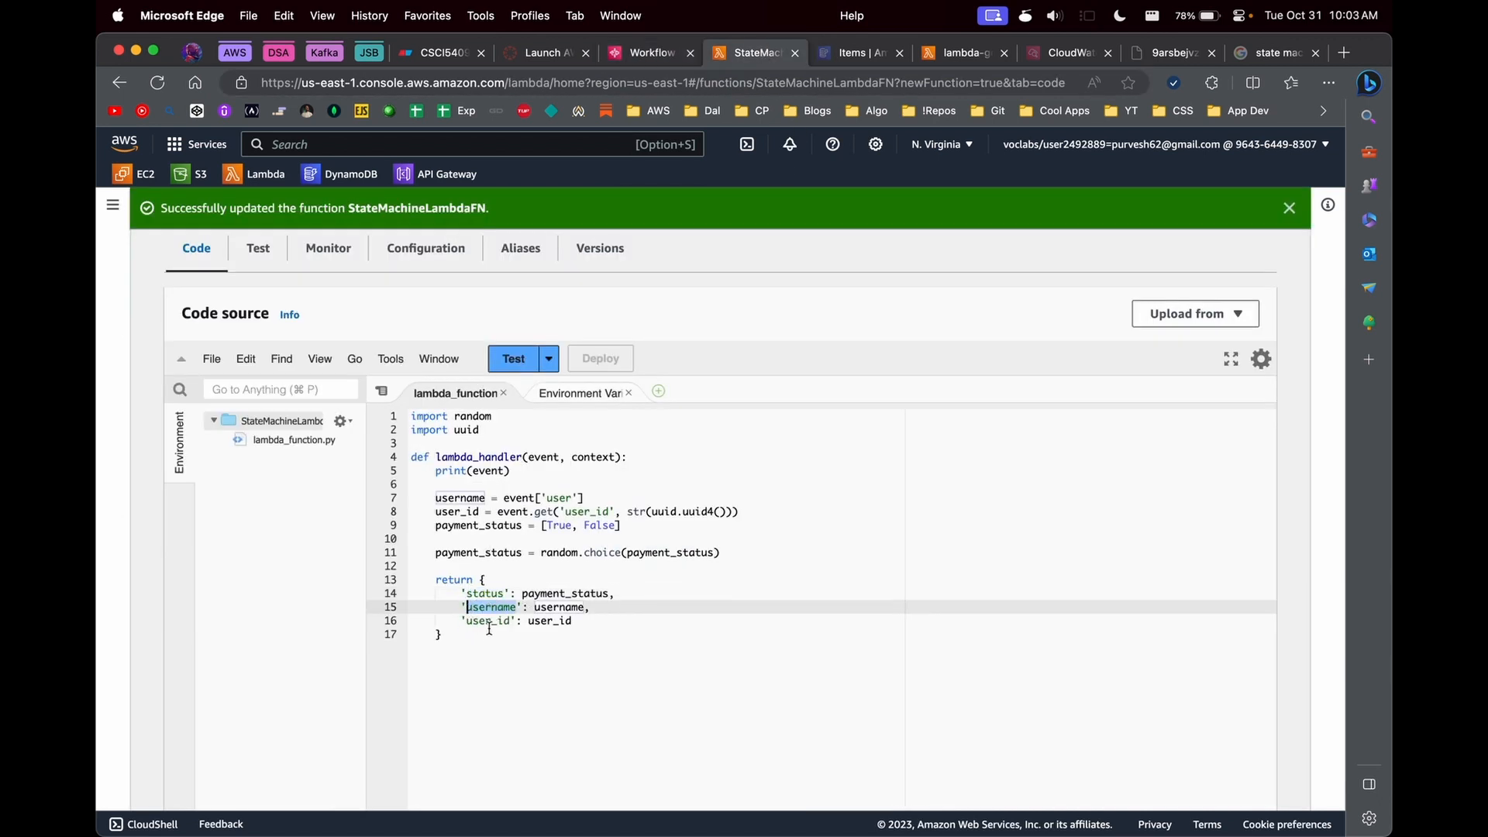
{"action": "double_click", "coordinate": [489, 622]}
{"action": "left_click", "coordinate": [655, 53]}
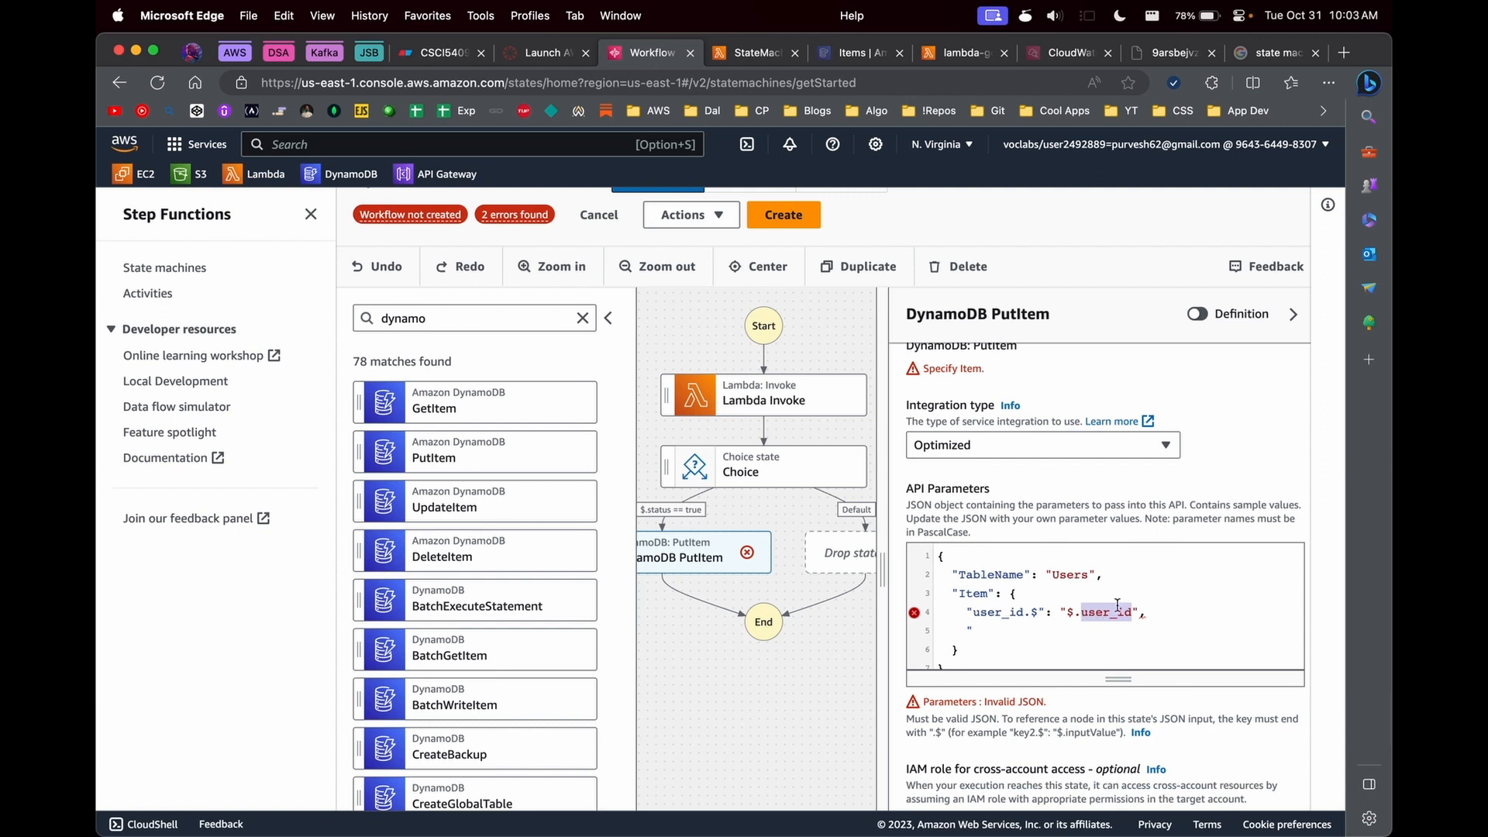
- Add "username.$":"$.username" below the user_id entry in Item, removing the stray quote and trailing comma
{"action": "left_click", "coordinate": [1165, 606]}
{"action": "type", "text": "username\""}
{"action": "type", "text": "$"}
{"action": "key", "text": "End"}
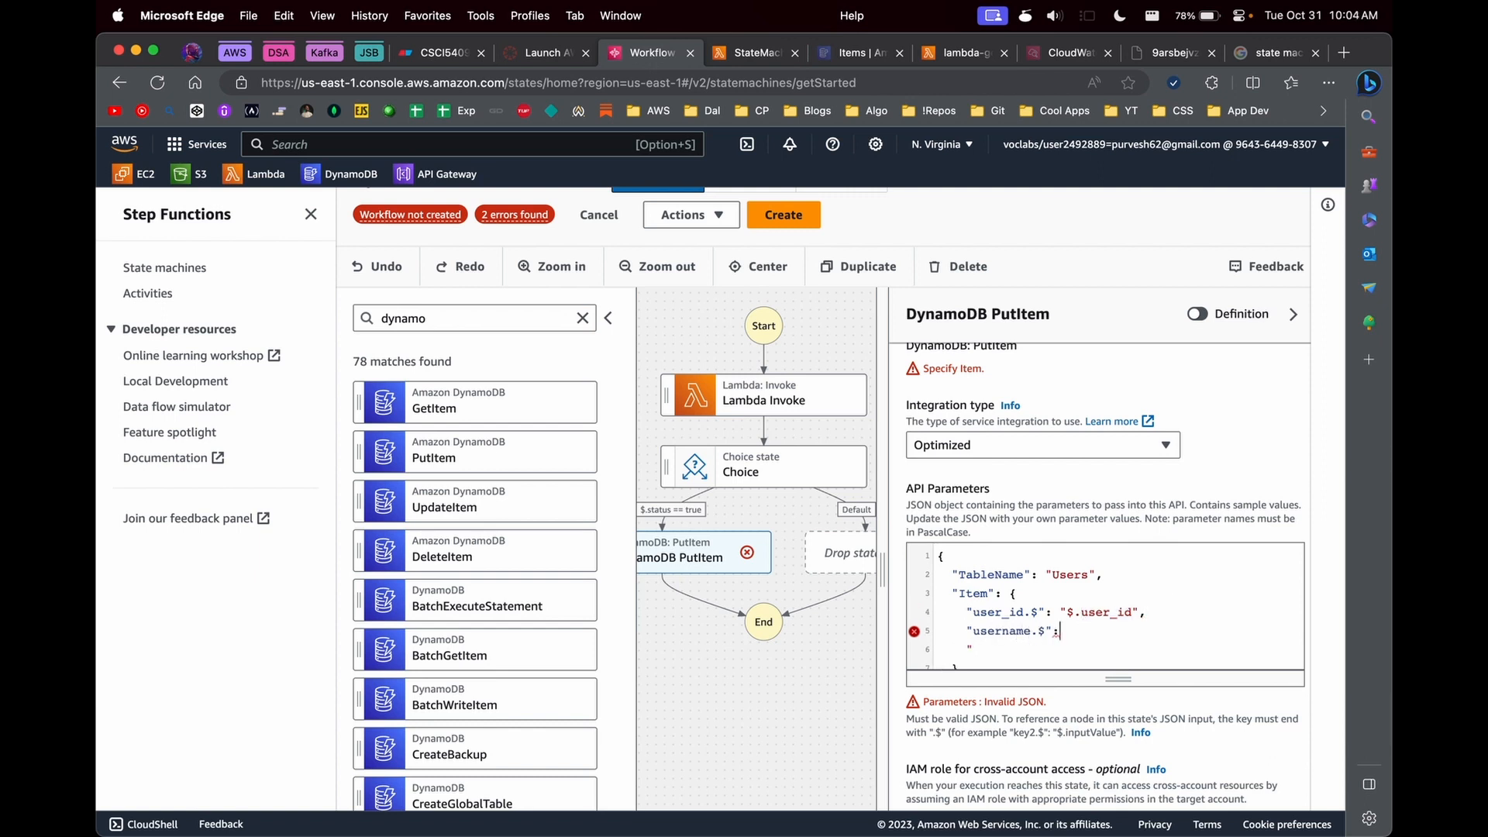
{"action": "type", "text": "ame\","}
{"action": "scroll", "coordinate": [1065, 615], "scroll_direction": "down", "scroll_amount": 1}
{"action": "left_click", "coordinate": [1020, 612]}
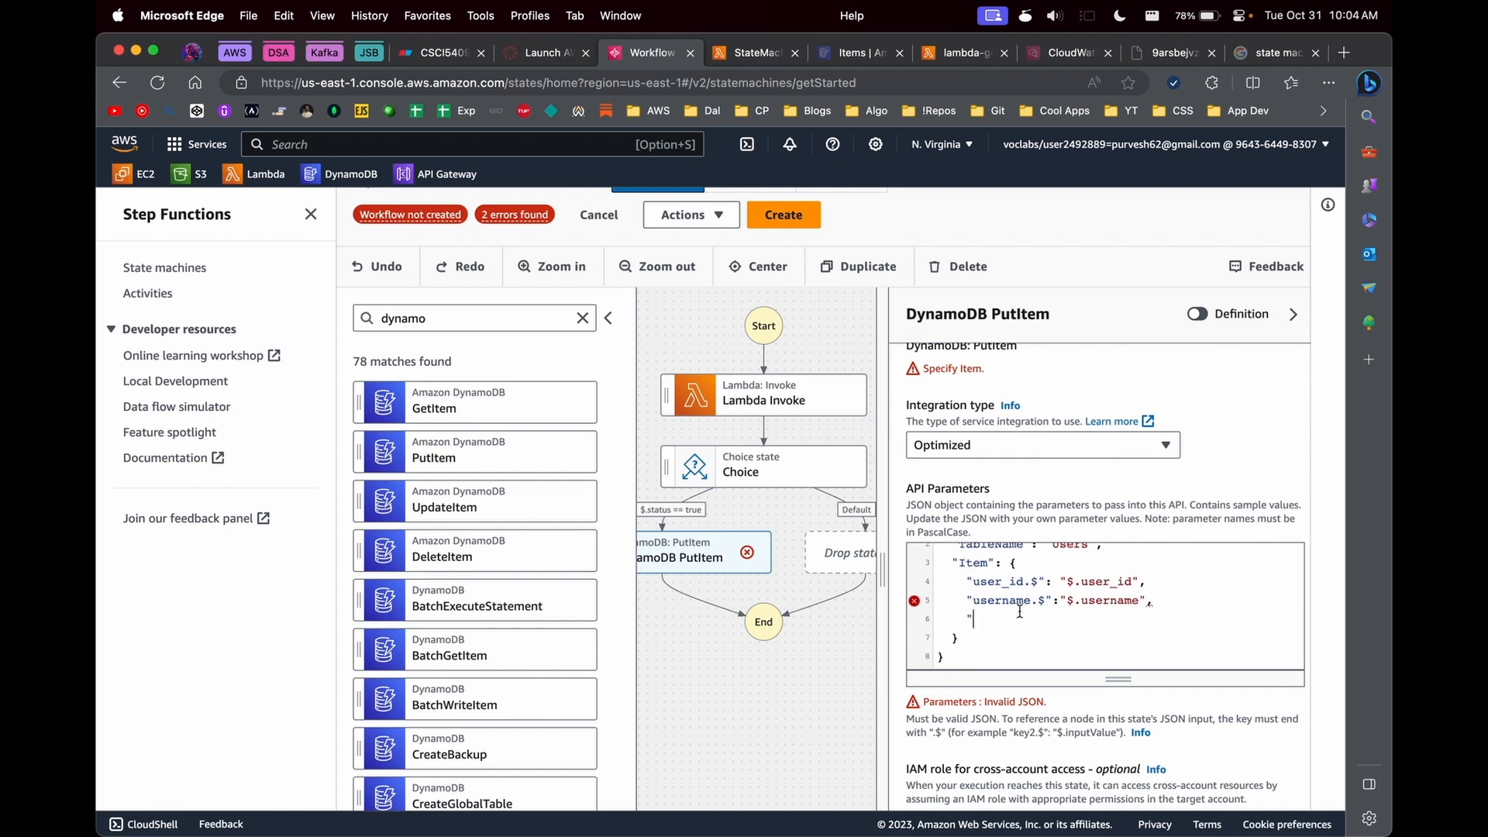
{"action": "key", "text": "BackSpace"}
{"action": "key", "text": "BackSpace"}
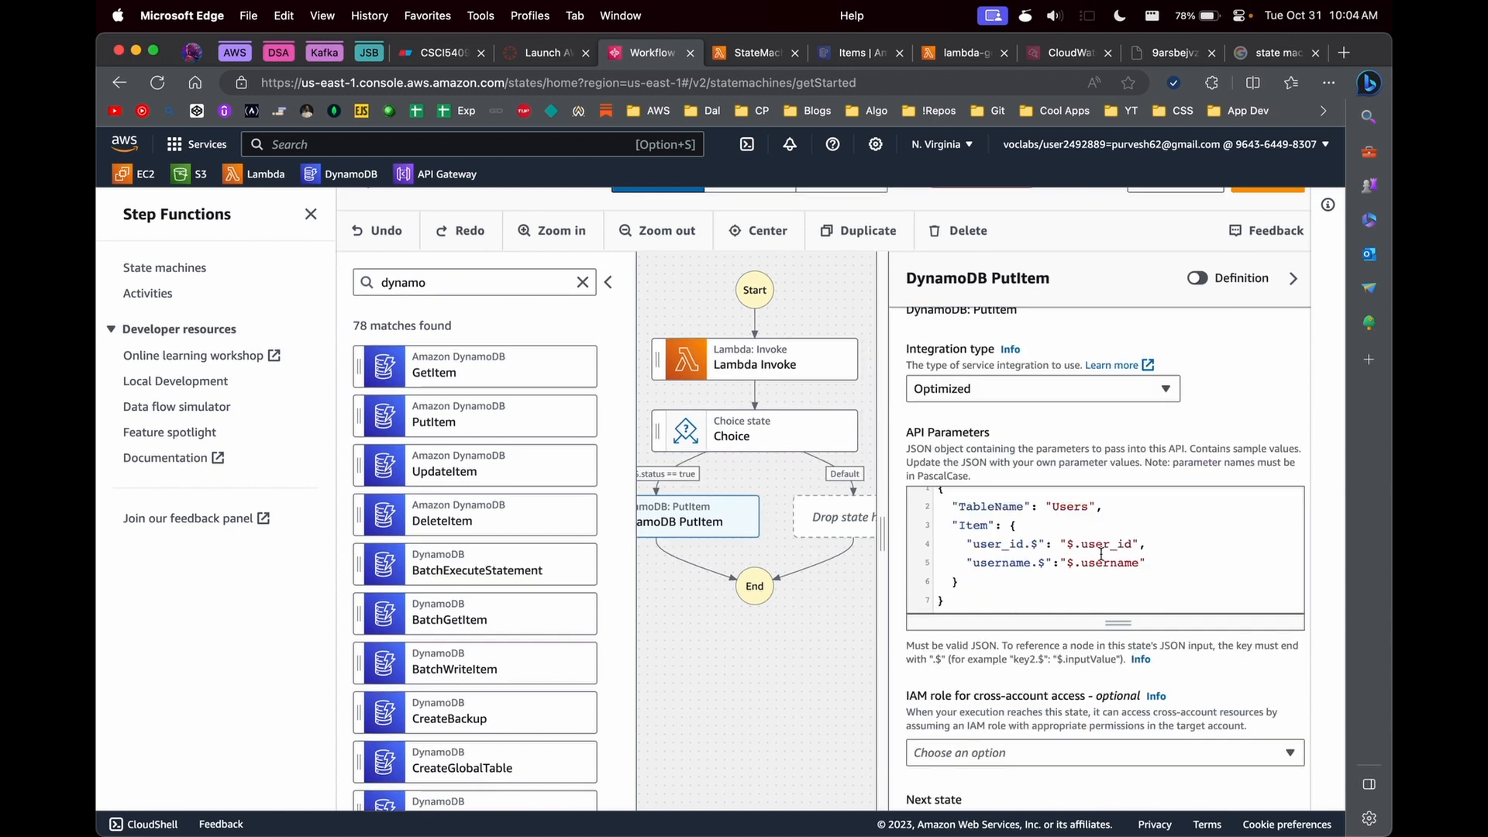
- Check the PutItem username reference against the username key in the StateMachineLambdaFN code, and return to the workflow
{"action": "left_click", "coordinate": [734, 44]}
{"action": "double_click", "coordinate": [478, 609]}
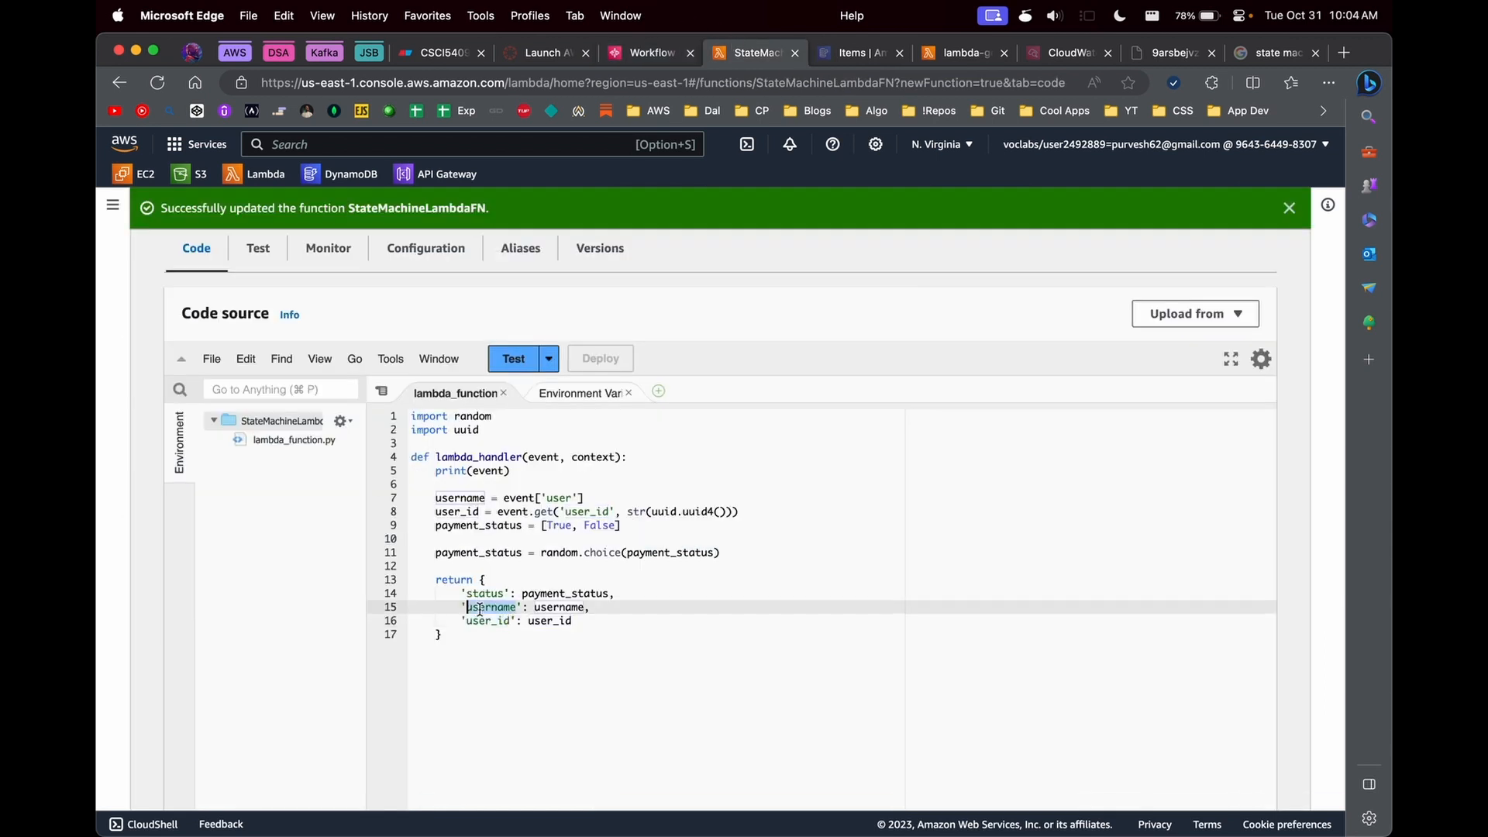
{"action": "left_click", "coordinate": [624, 55]}
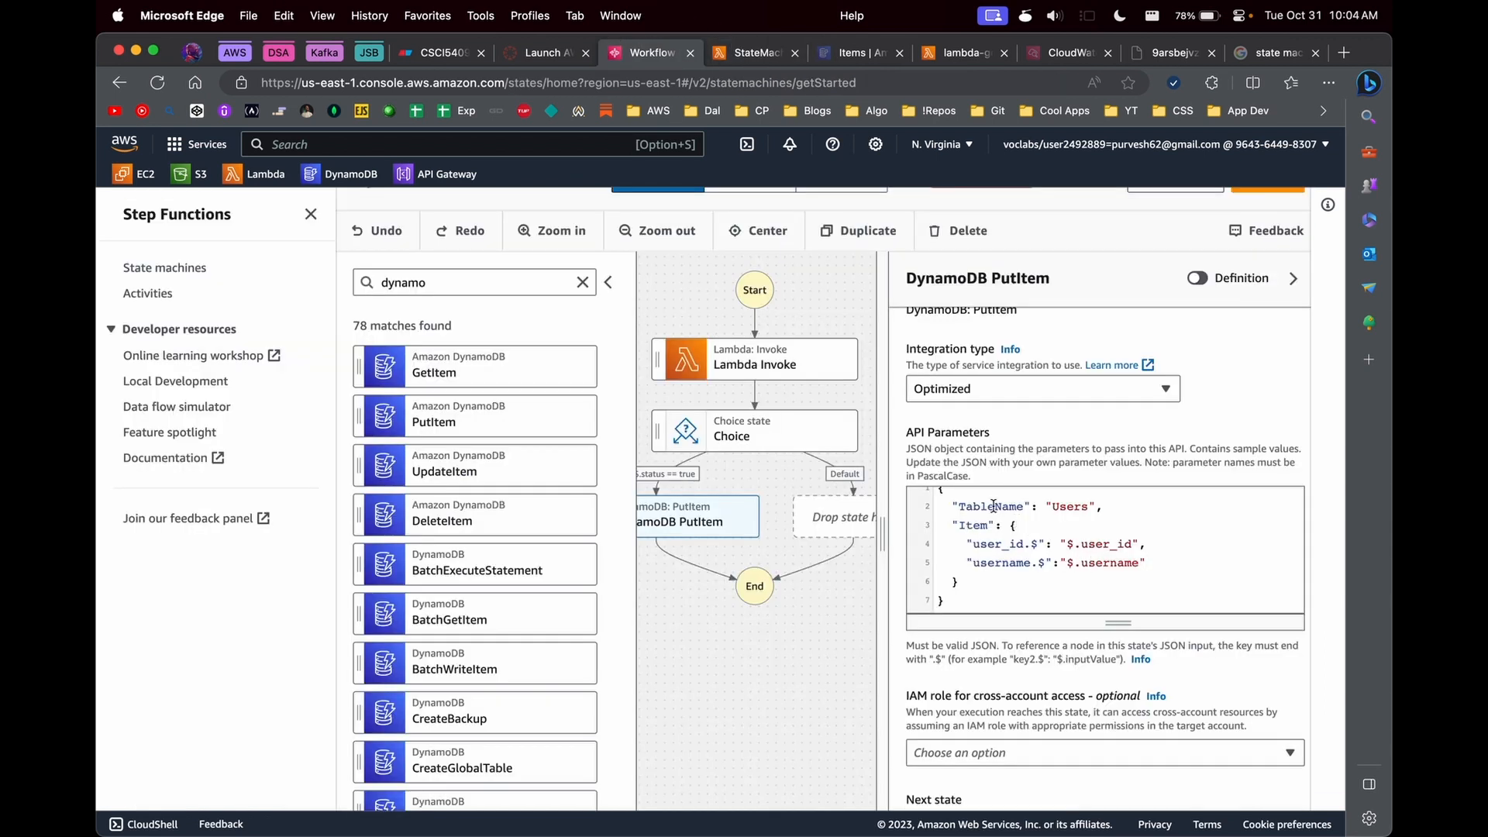
{"action": "left_click_drag", "start_coordinate": [1011, 528], "coordinate": [1008, 576]}
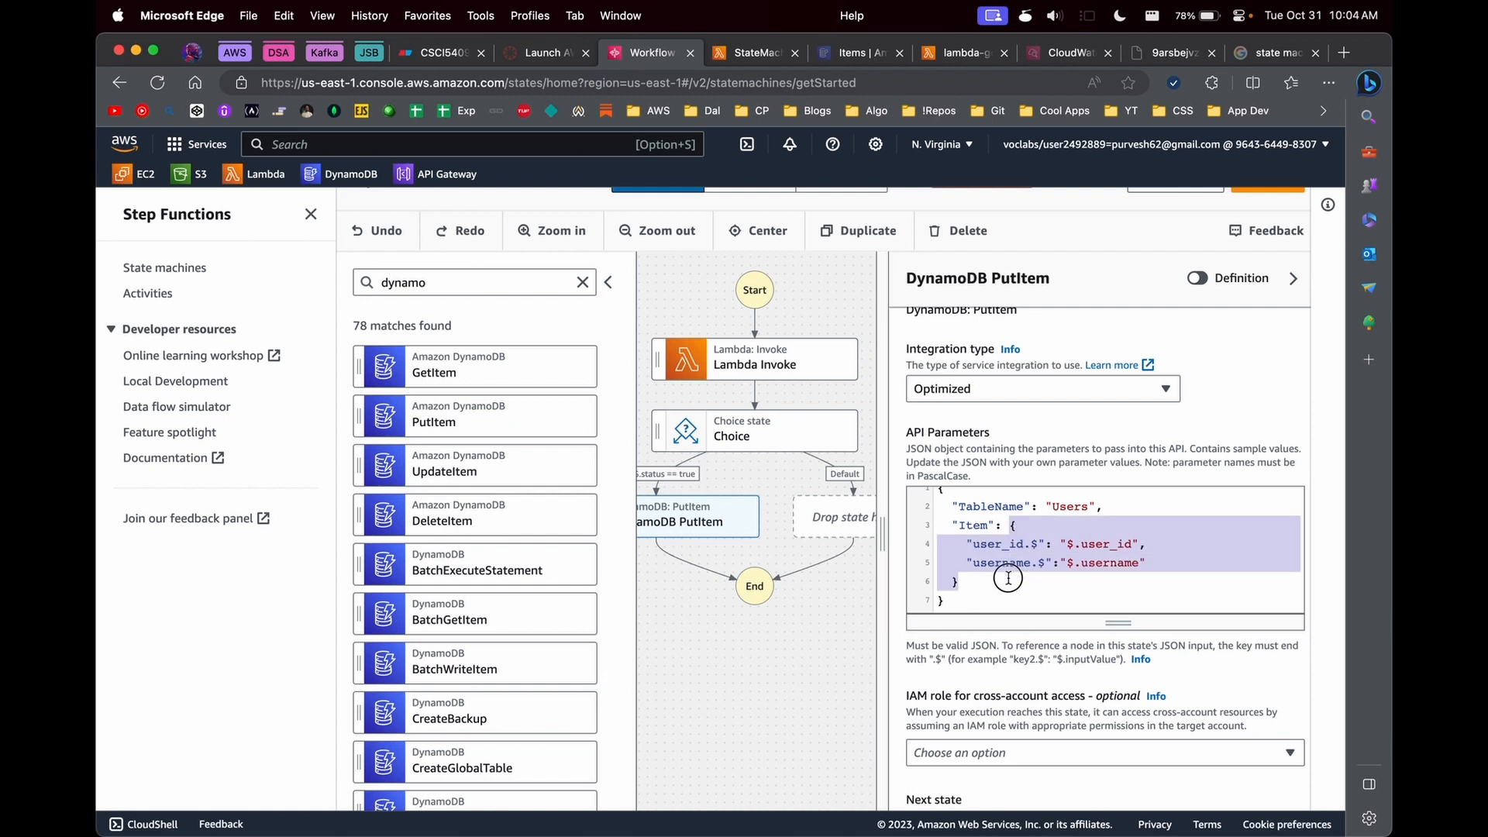
{"action": "left_click", "coordinate": [1077, 509]}
{"action": "scroll", "coordinate": [1076, 509], "scroll_direction": "down", "scroll_amount": 3}
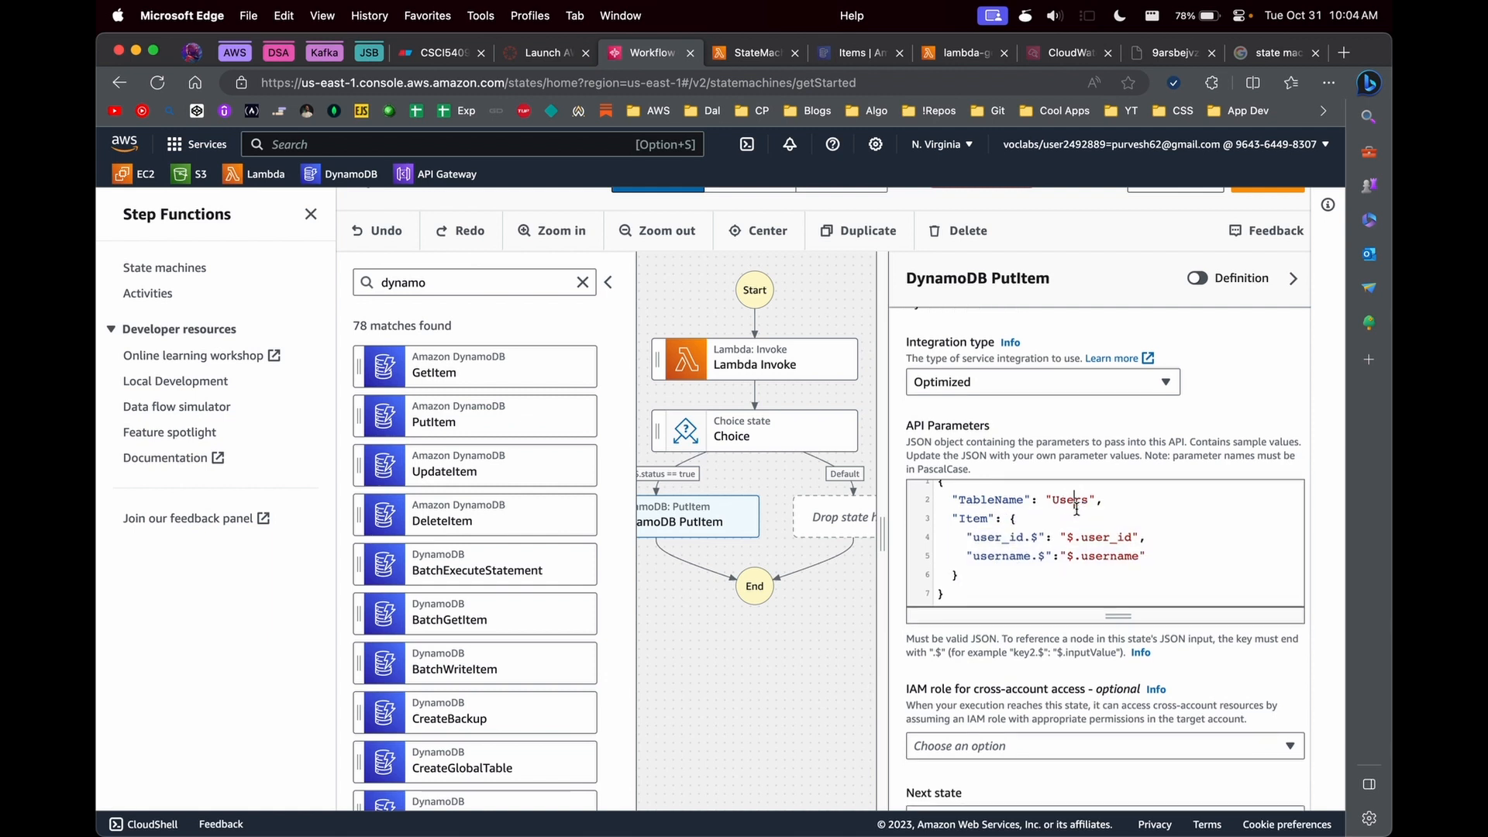
{"action": "left_click", "coordinate": [821, 643]}
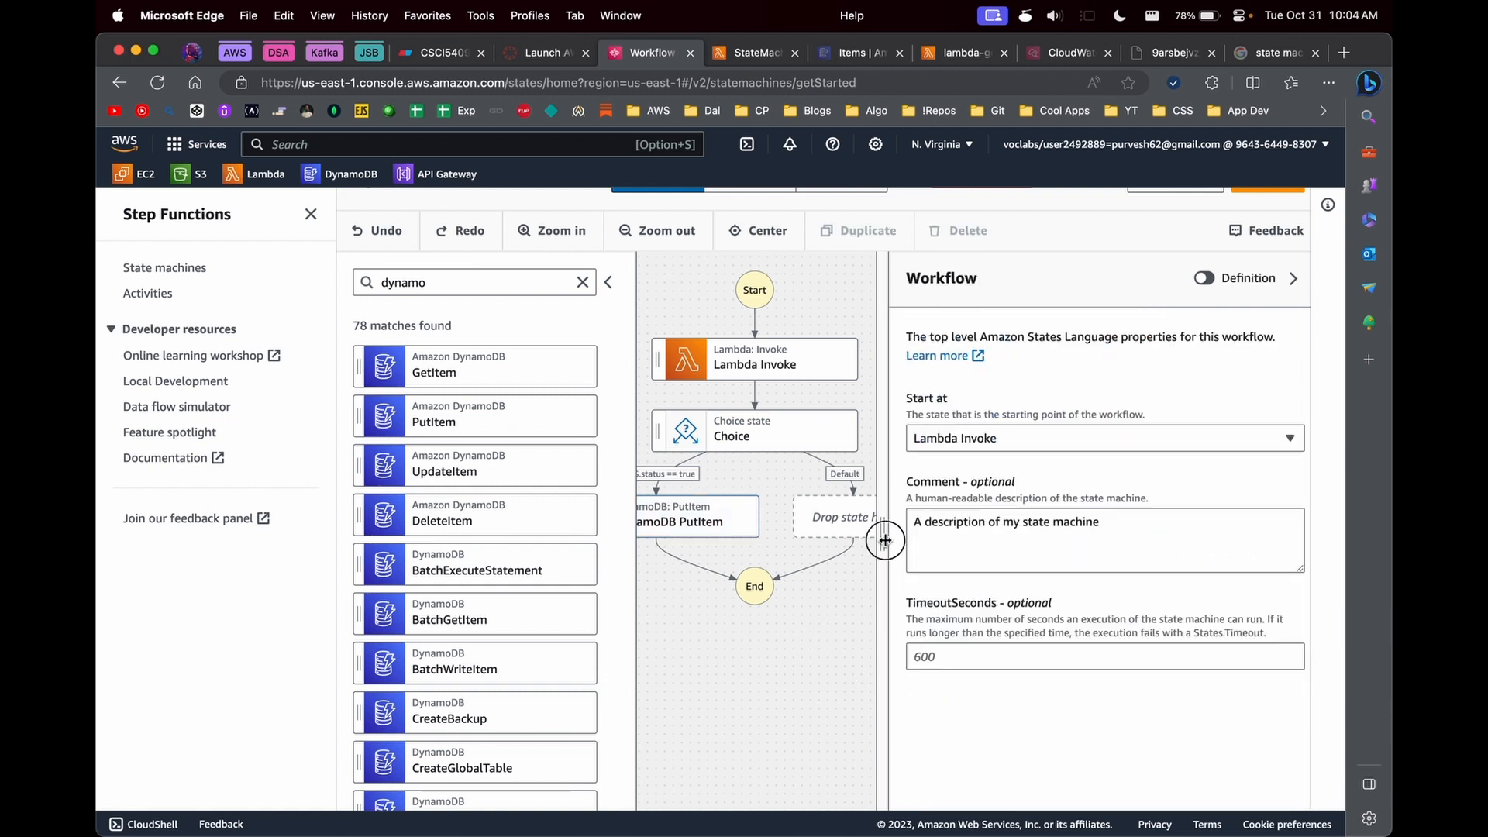
- Add a second choice rule to the Choice state and open its conditions for editing
{"action": "left_click", "coordinate": [820, 444]}
{"action": "left_click_drag", "start_coordinate": [1058, 533], "coordinate": [966, 533]}
{"action": "left_click", "coordinate": [1088, 687]}
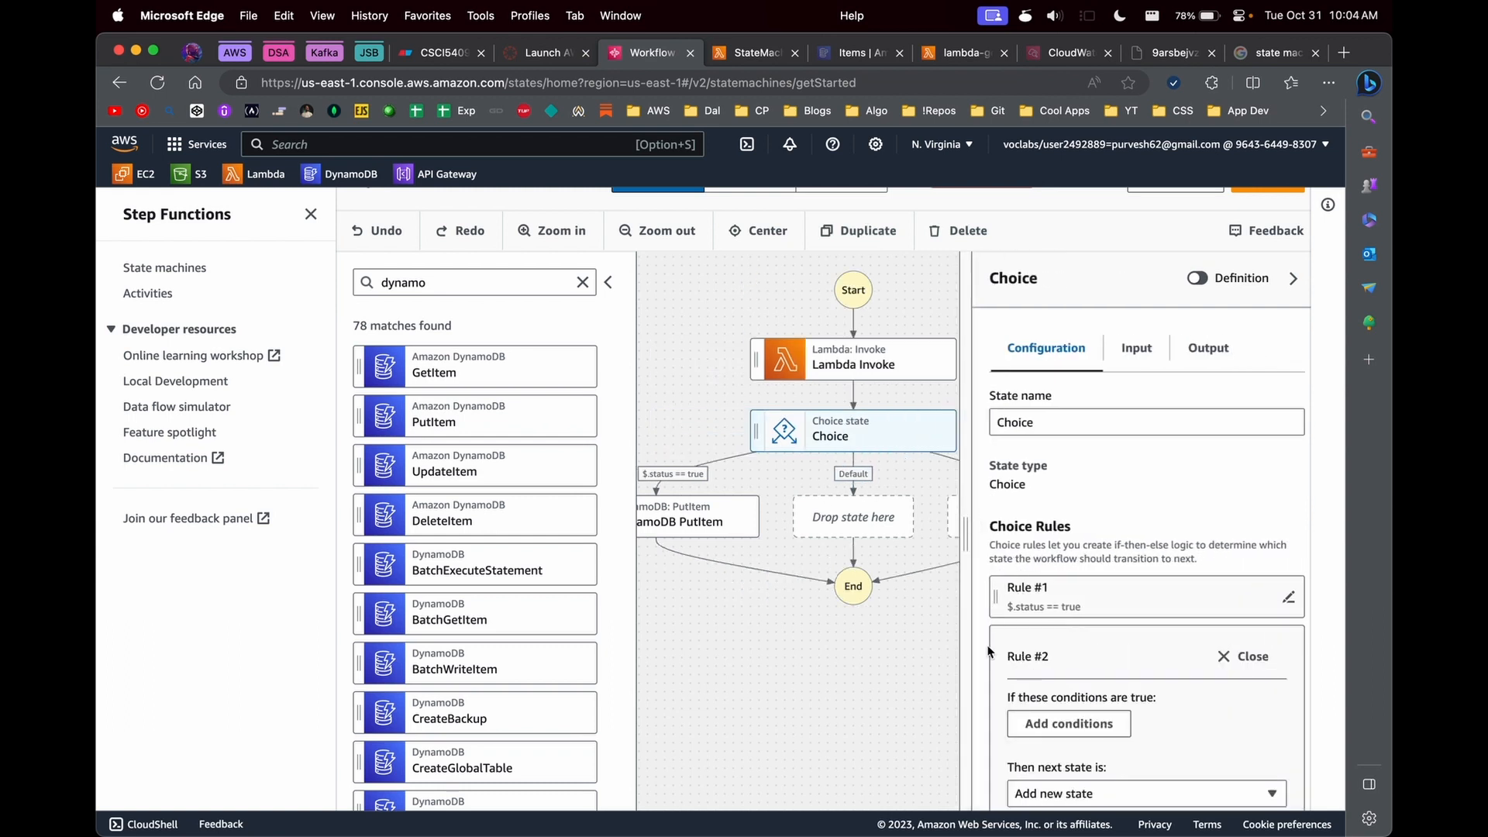
{"action": "left_click", "coordinate": [1070, 723]}
- Give rule #2 a simple condition that $.status is equal to false, and save the conditions
{"action": "left_click", "coordinate": [293, 445]}
{"action": "left_click", "coordinate": [232, 487]}
{"action": "left_click", "coordinate": [268, 540]}
{"action": "type", "text": "$.status"}
{"action": "key", "text": "Tab"}
{"action": "left_click", "coordinate": [445, 555]}
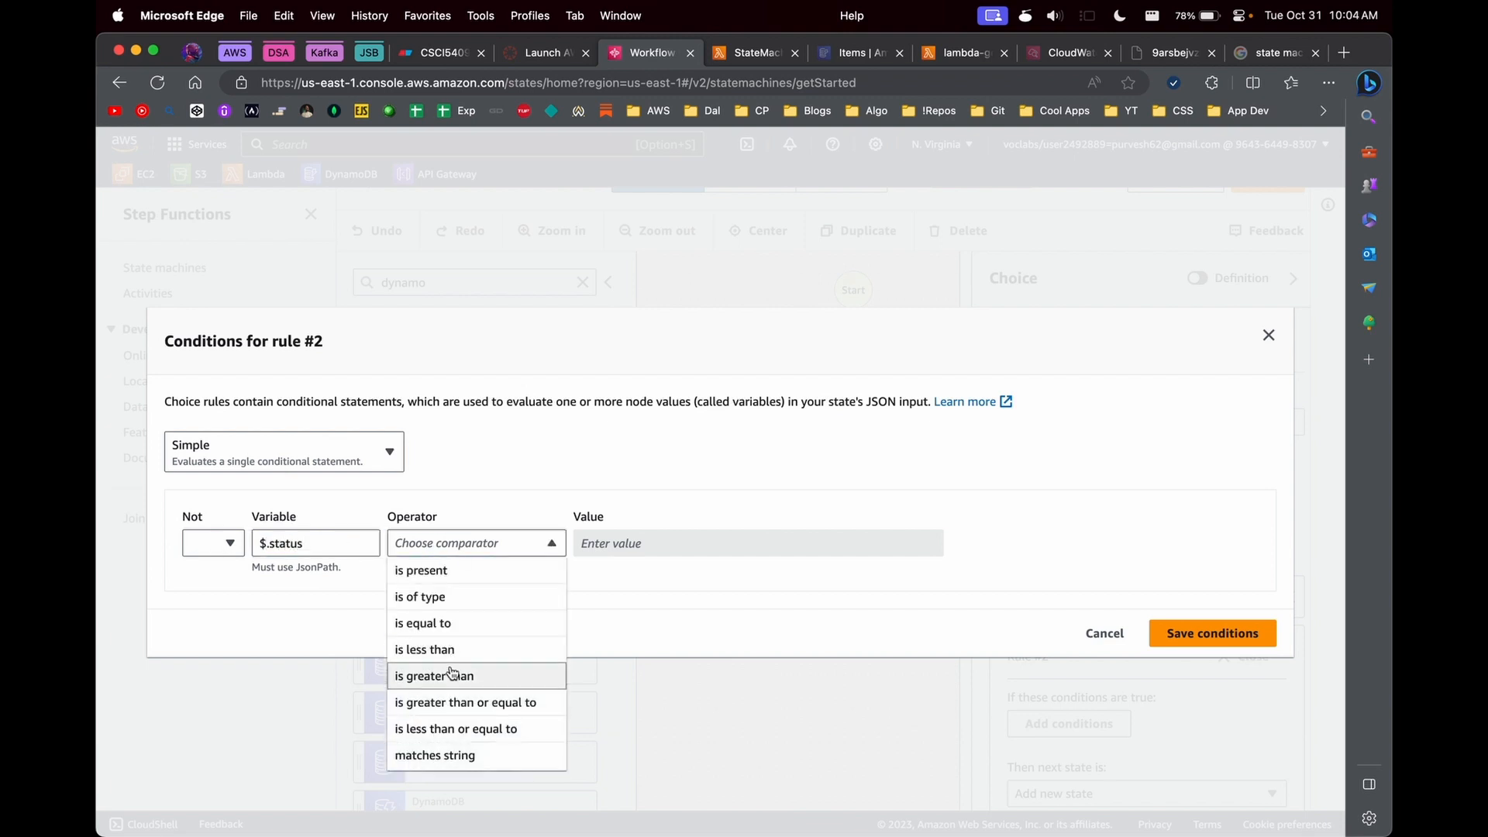
{"action": "left_click", "coordinate": [461, 625]}
{"action": "left_click", "coordinate": [658, 544]}
{"action": "left_click", "coordinate": [737, 728]}
{"action": "left_click", "coordinate": [826, 549]}
{"action": "left_click", "coordinate": [814, 597]}
{"action": "left_click", "coordinate": [1229, 634]}
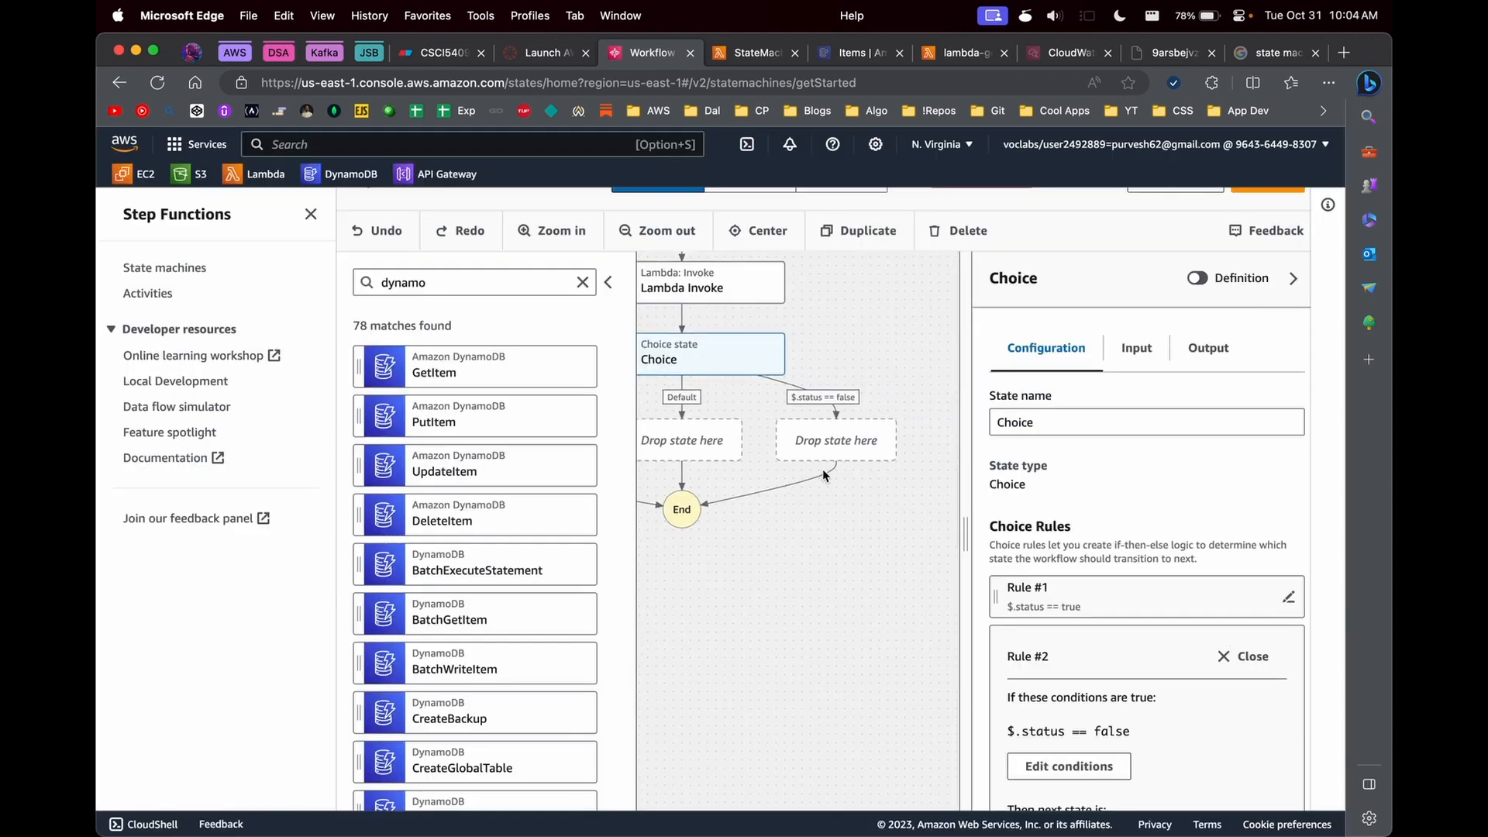
- Find the SNS actions and place an SNS Publish state in the $.status == false branch
{"action": "double_click", "coordinate": [464, 280]}
{"action": "type", "text": "sns"}
{"action": "left_click_drag", "start_coordinate": [385, 368], "coordinate": [824, 474]}
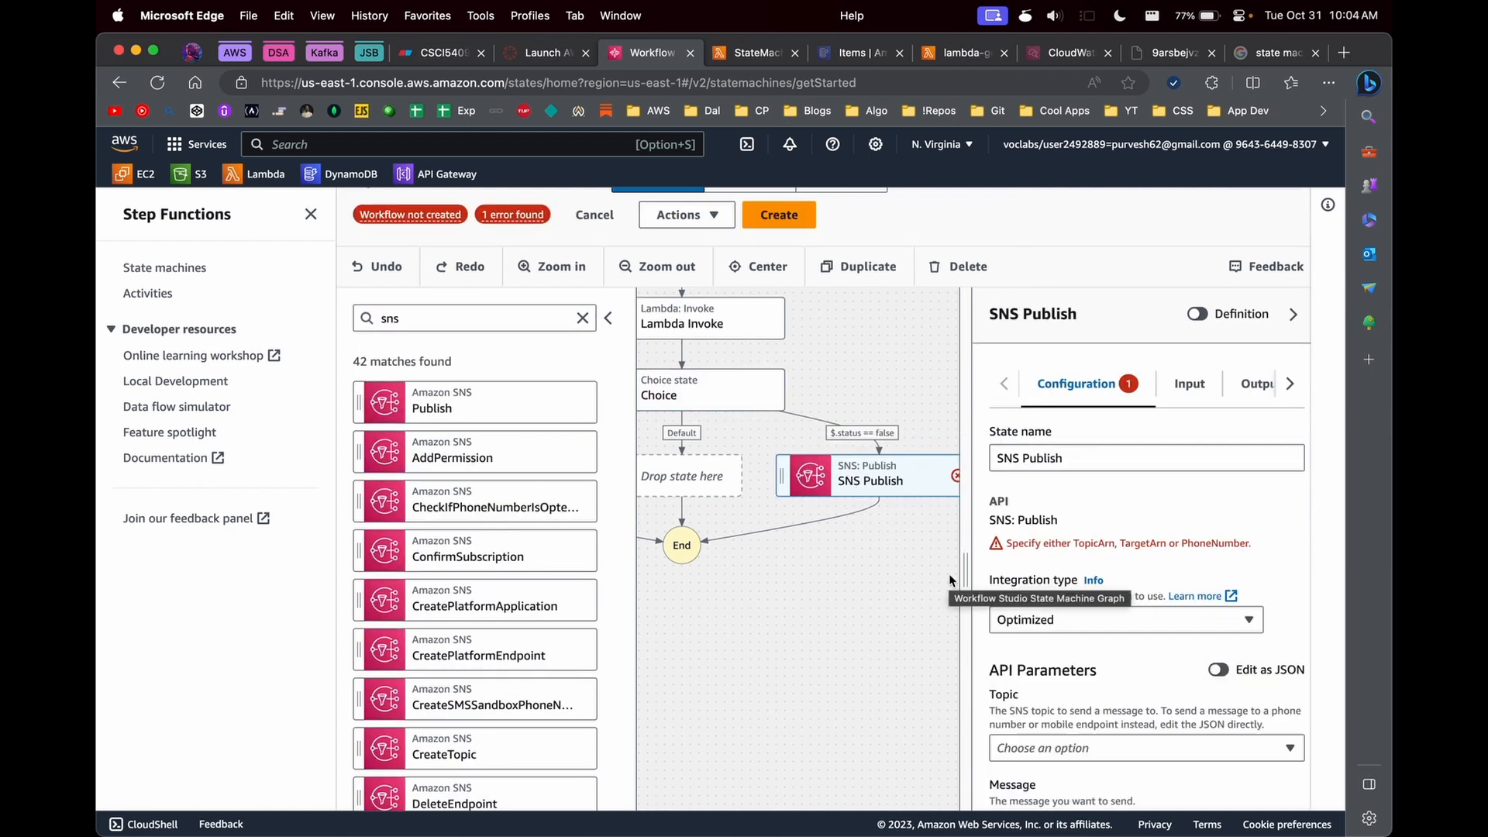
- Set the Choice state's default rule to go to the existing SNS Publish state
{"action": "left_click", "coordinate": [684, 405]}
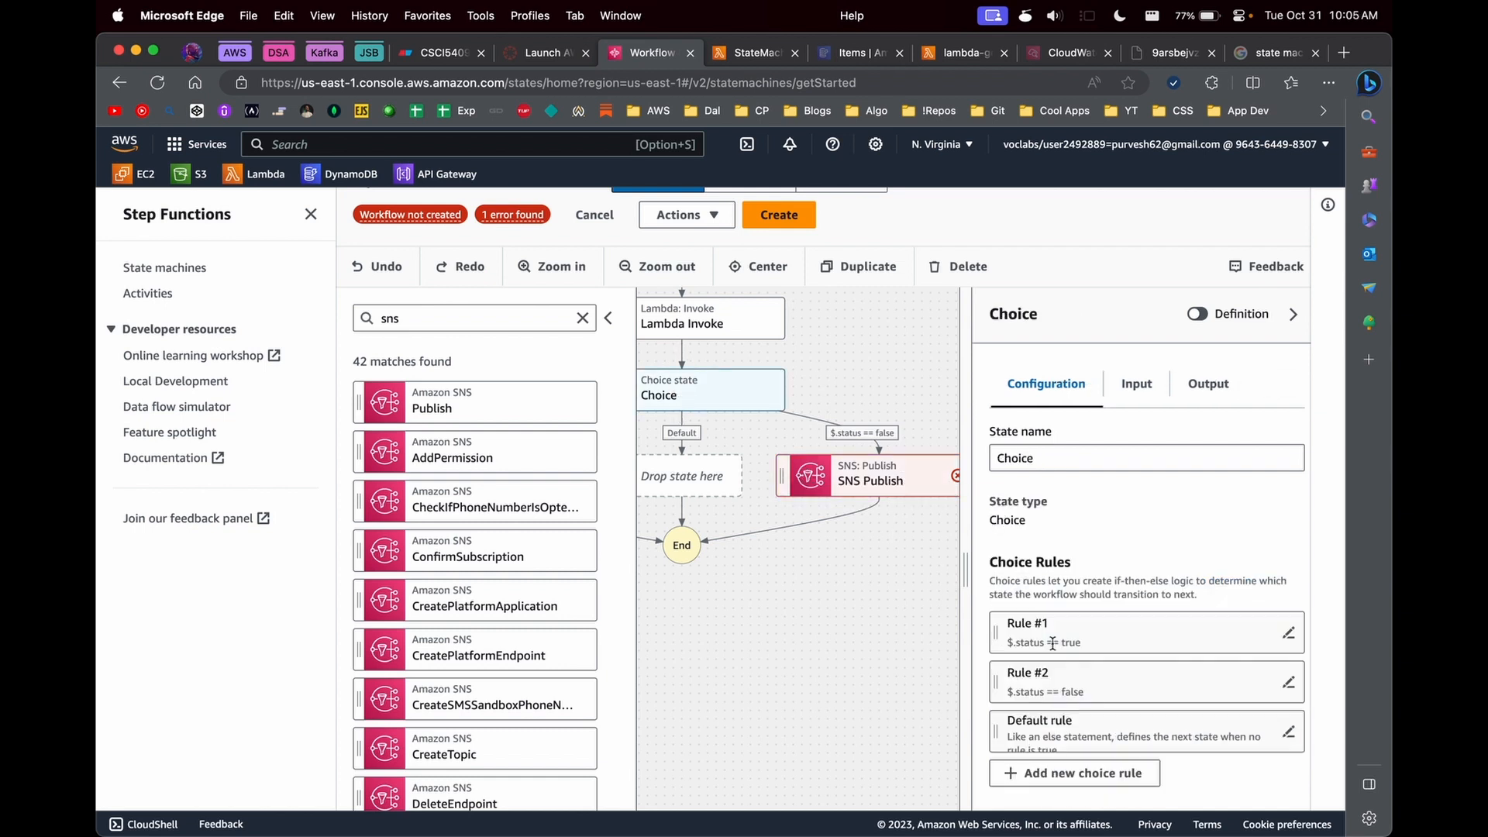
{"action": "scroll", "coordinate": [1027, 651], "scroll_direction": "down", "scroll_amount": 2}
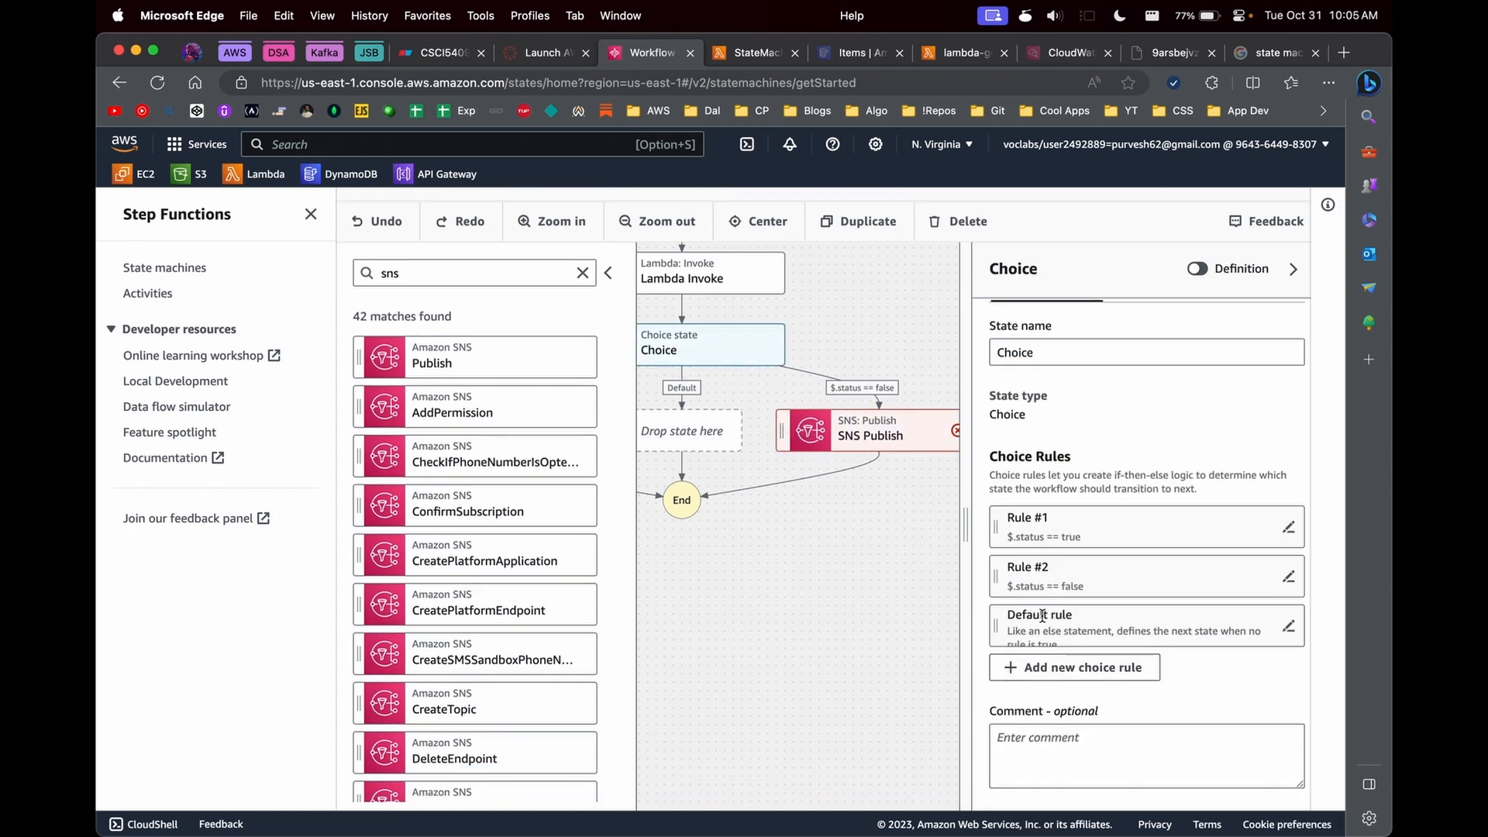
{"action": "left_click", "coordinate": [1288, 626]}
{"action": "left_click", "coordinate": [1039, 717]}
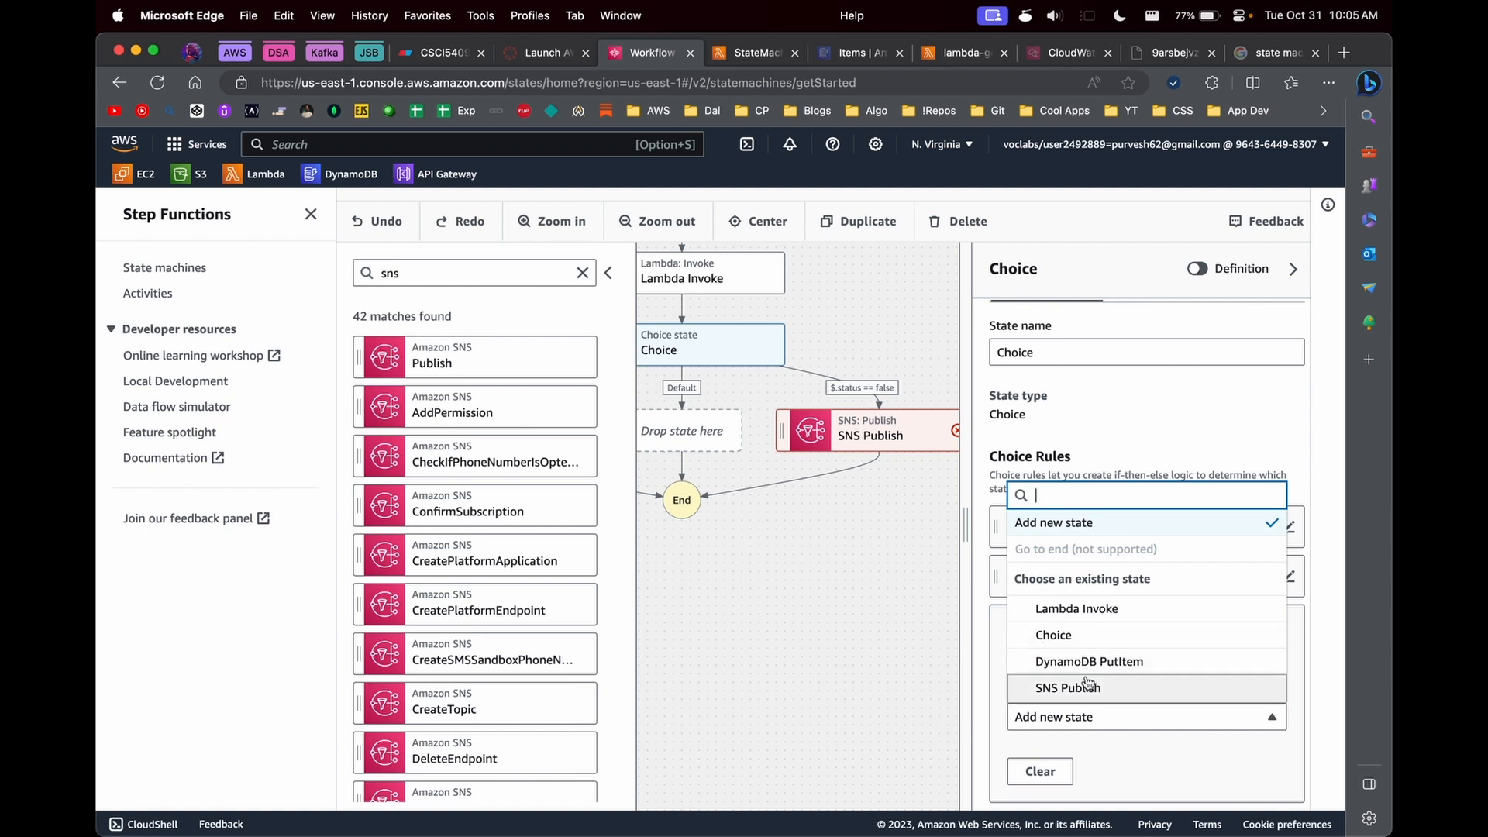
{"action": "left_click", "coordinate": [1031, 687]}
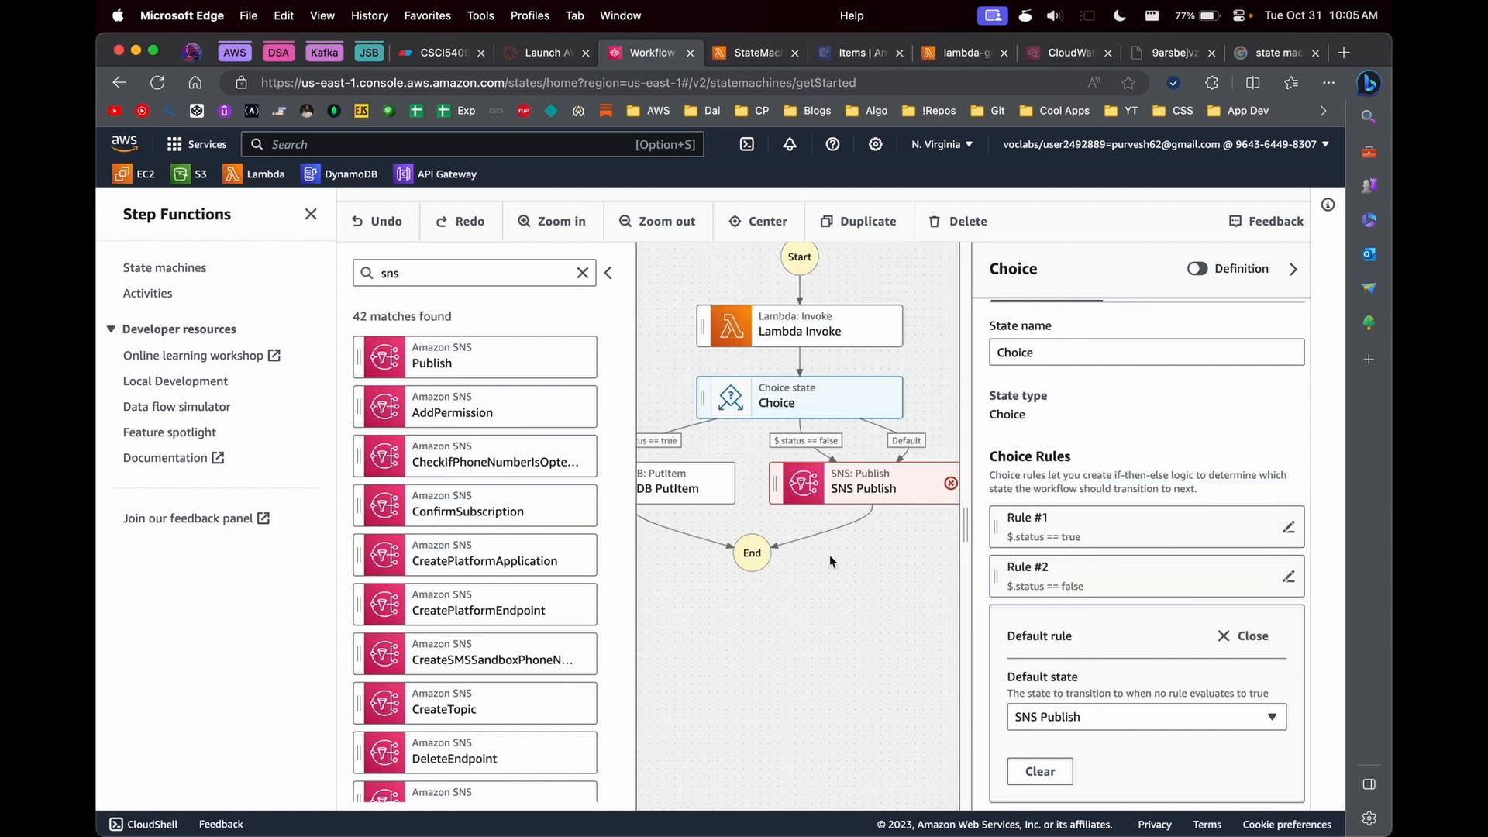
{"action": "left_click_drag", "start_coordinate": [966, 503], "coordinate": [1058, 505]}
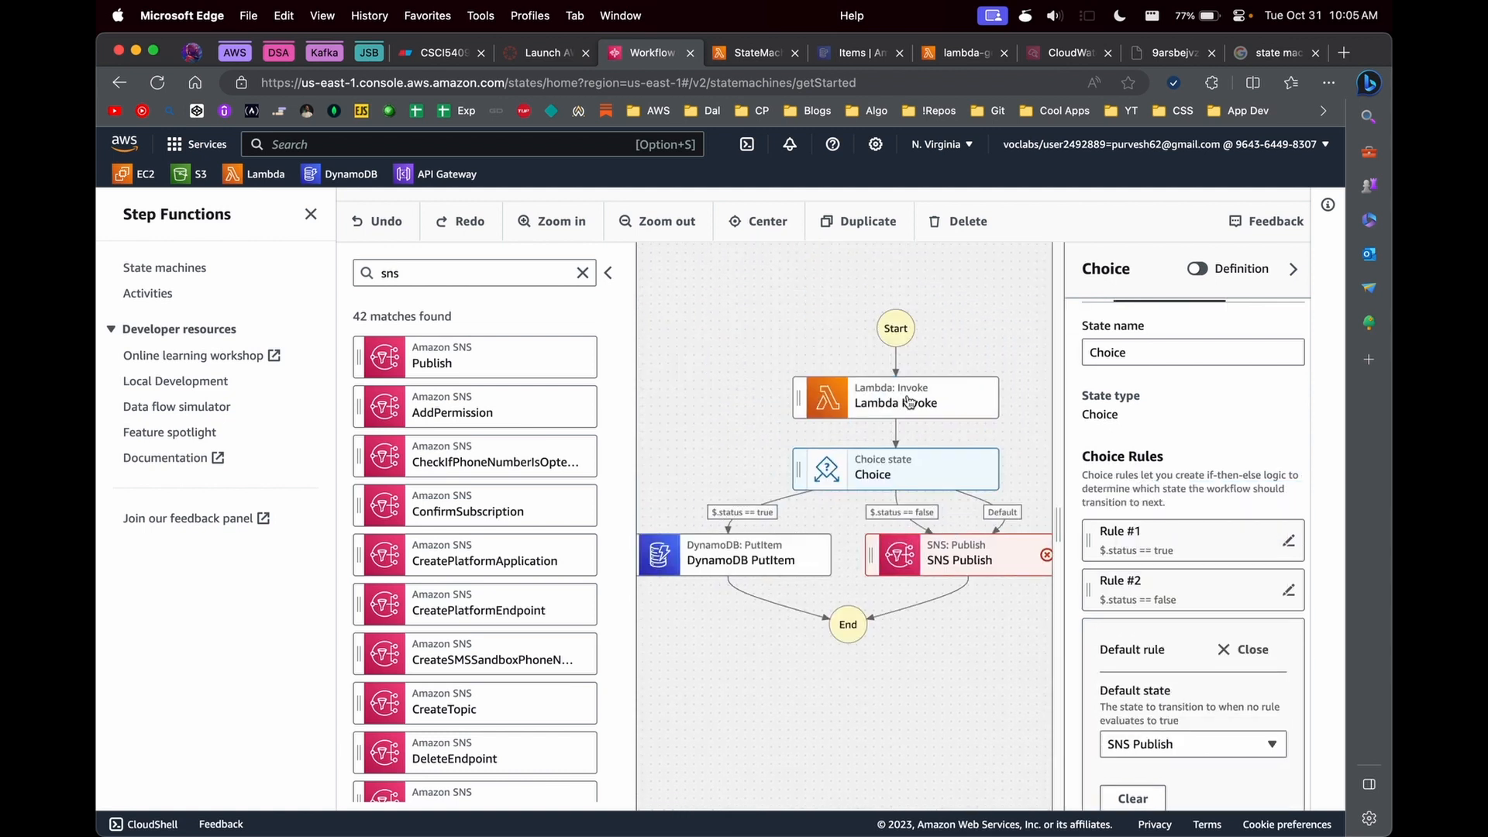
- Find the SNS service and open its topics list in a separate tab
{"action": "left_click", "coordinate": [393, 144]}
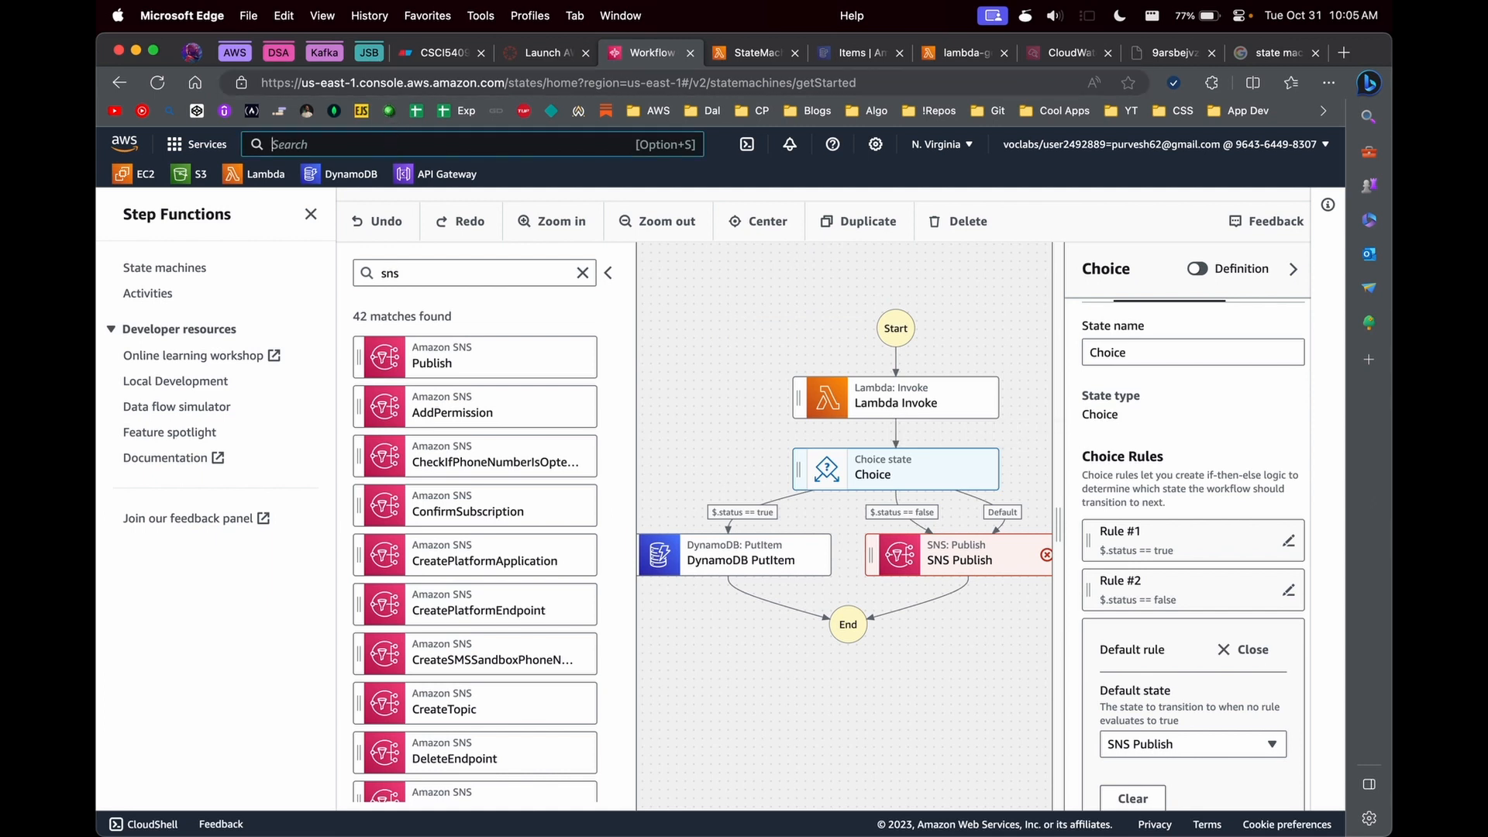
{"action": "type", "text": "sns"}
{"action": "left_click", "coordinate": [483, 313]}
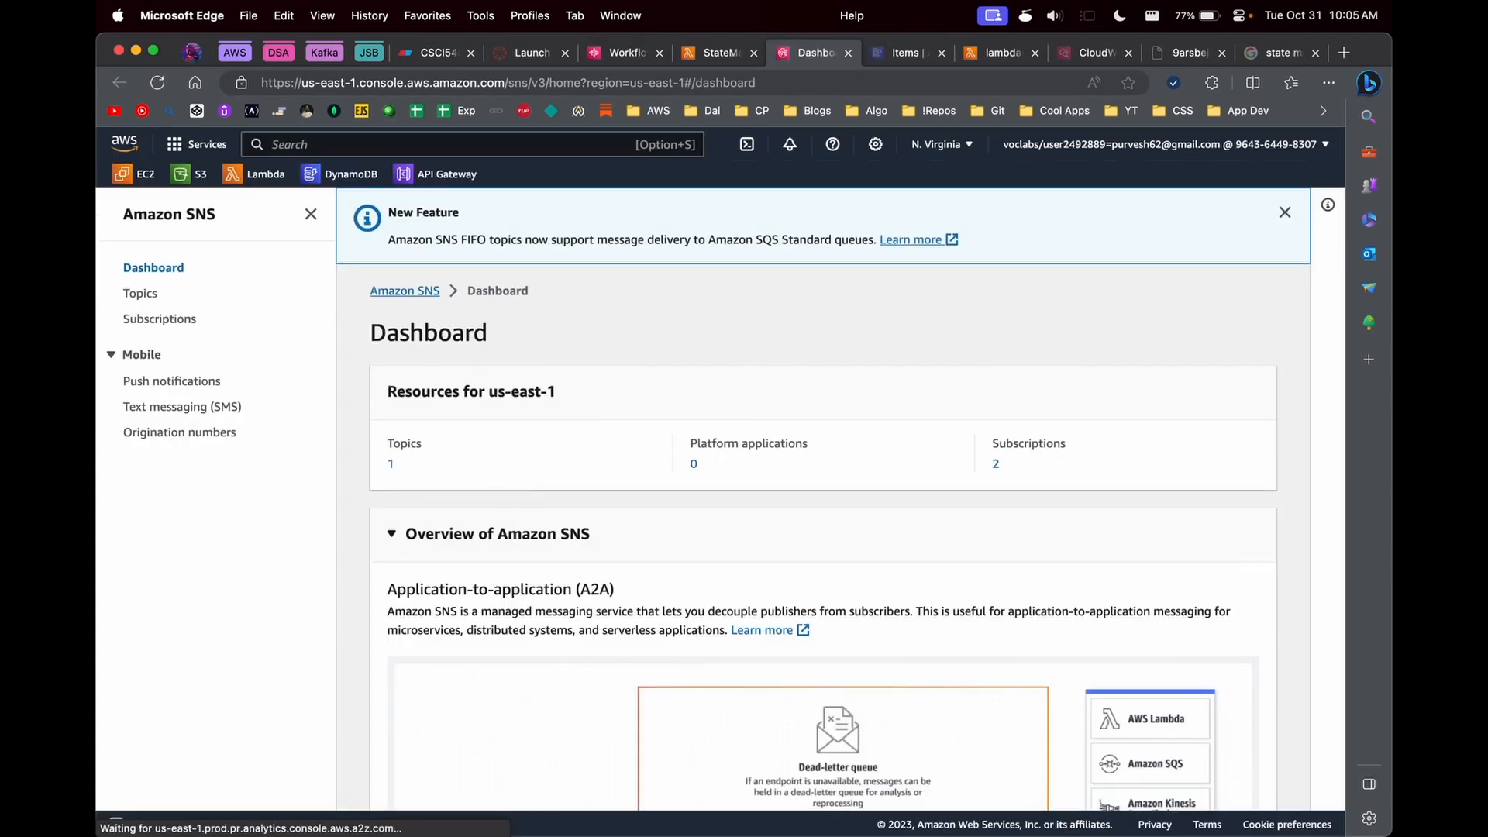
{"action": "left_click", "coordinate": [151, 293]}
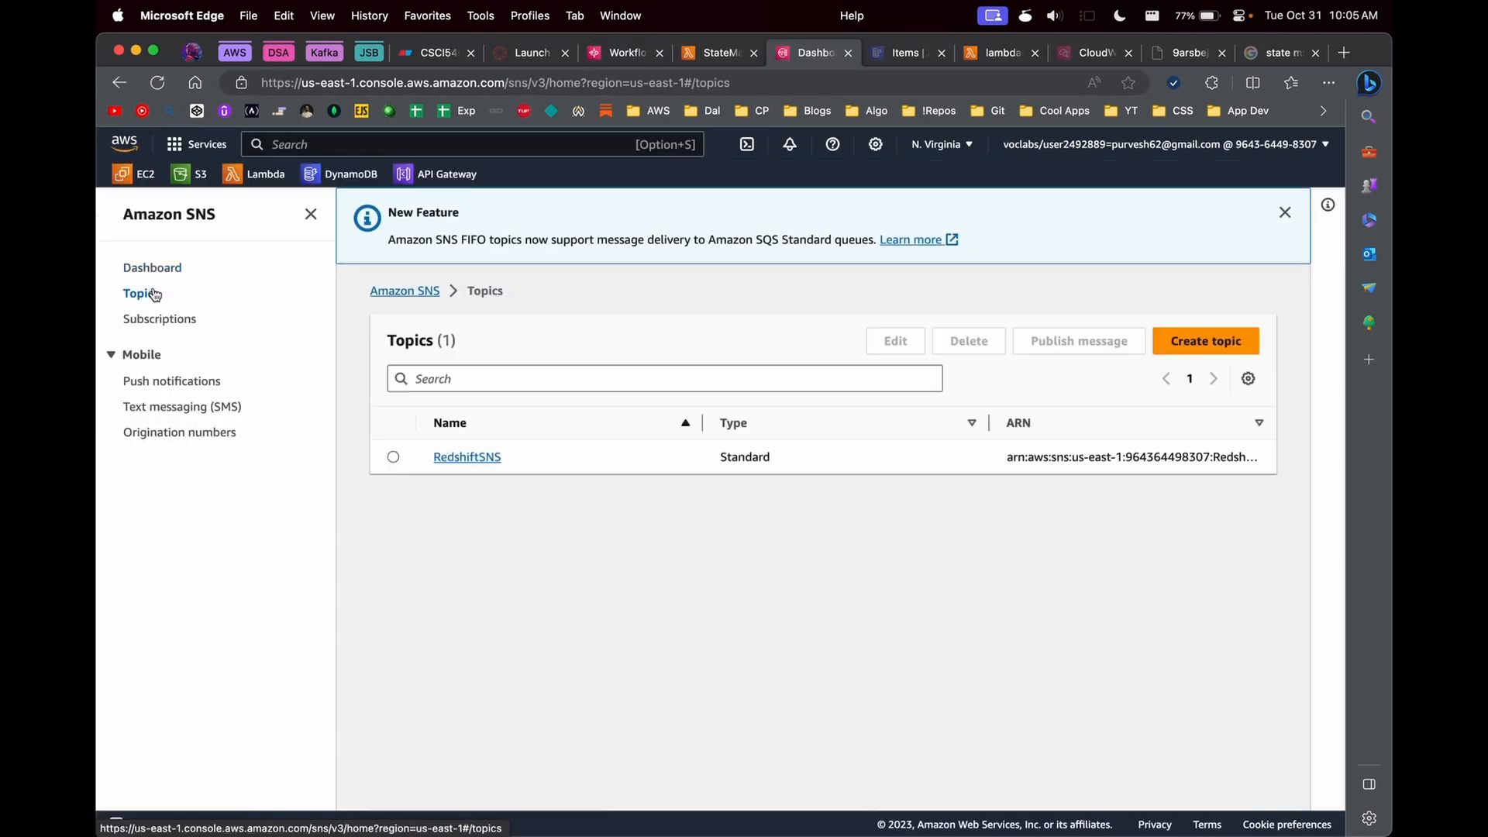
- Create a Standard SNS topic named StepFnSNS
{"action": "left_click", "coordinate": [1241, 351]}
{"action": "left_click", "coordinate": [620, 543]}
{"action": "left_click", "coordinate": [414, 649]}
{"action": "type", "text": "Stem"}
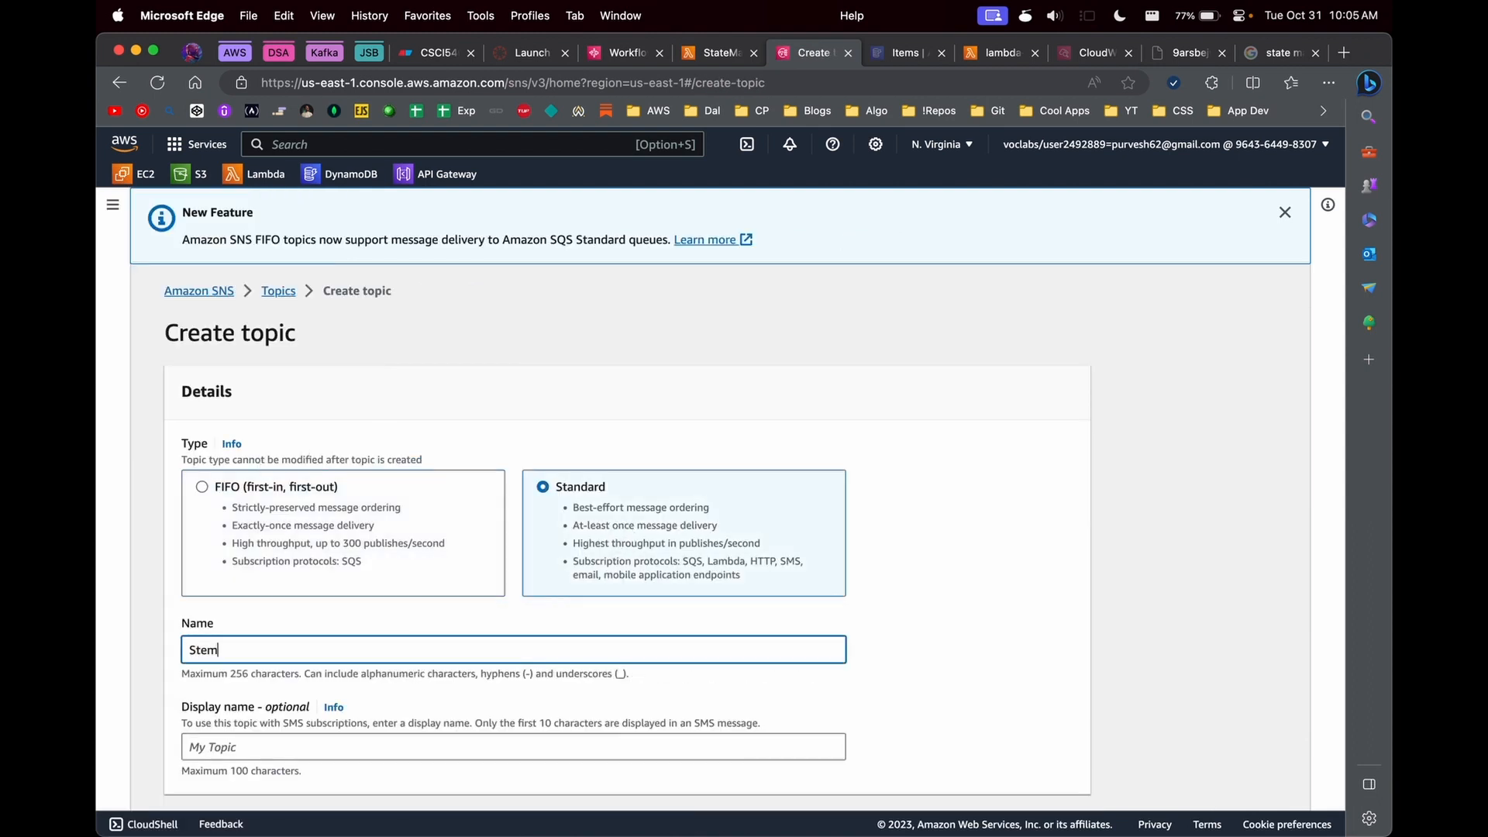
{"action": "type", "text": "NS"}
{"action": "scroll", "coordinate": [313, 597], "scroll_direction": "down", "scroll_amount": 15}
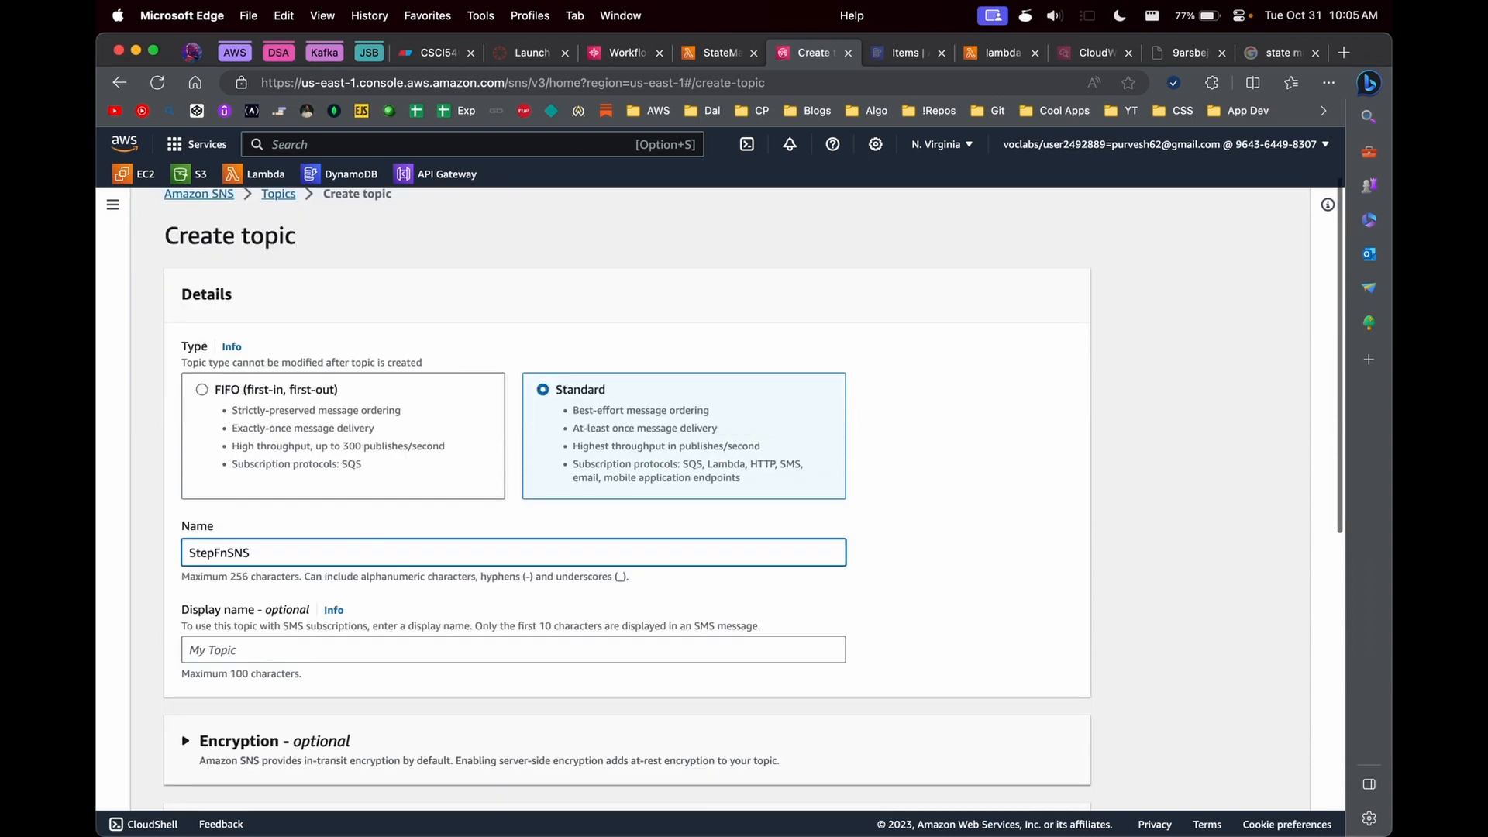
{"action": "left_click", "coordinate": [1037, 778]}
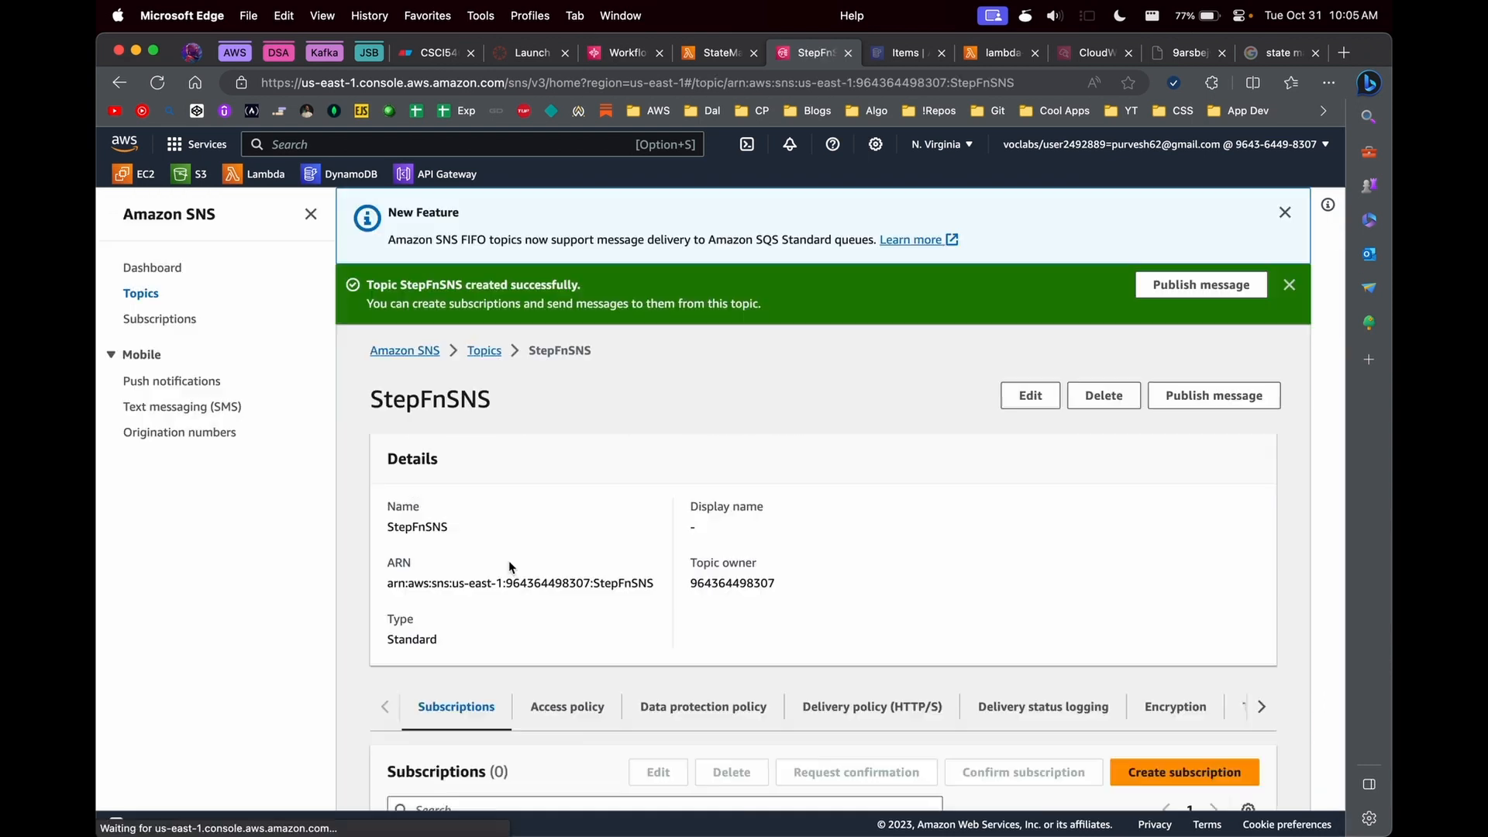
- Create a subscription to StepFnSNS using the Email protocol, with the recipient's email address as the endpoint
{"action": "scroll", "coordinate": [844, 558], "scroll_direction": "down", "scroll_amount": 5}
{"action": "left_click", "coordinate": [1192, 571]}
{"action": "left_click", "coordinate": [314, 482]}
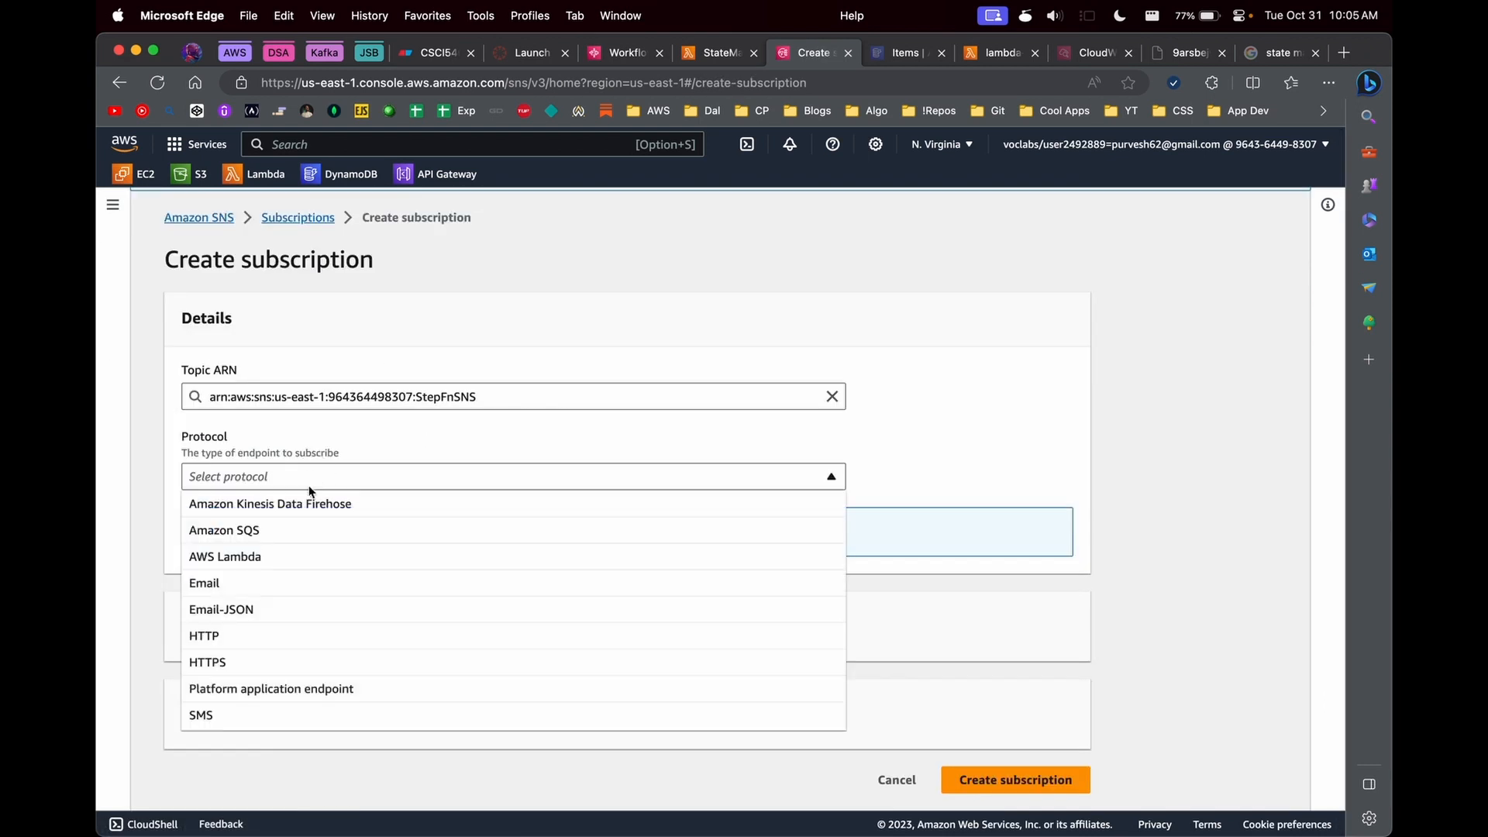
{"action": "left_click", "coordinate": [282, 578]}
{"action": "left_click", "coordinate": [276, 476]}
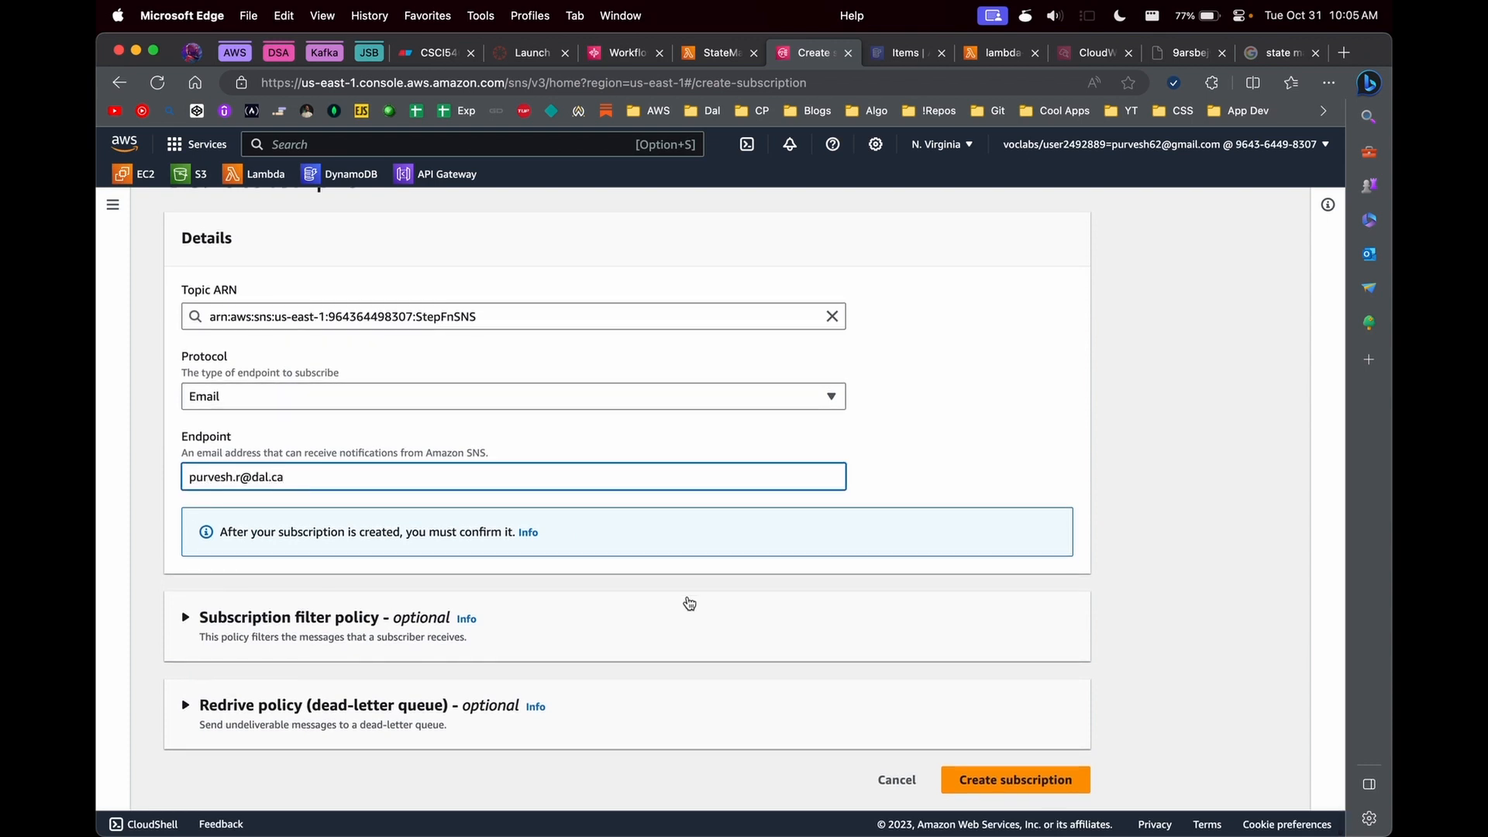
{"action": "left_click", "coordinate": [1013, 778]}
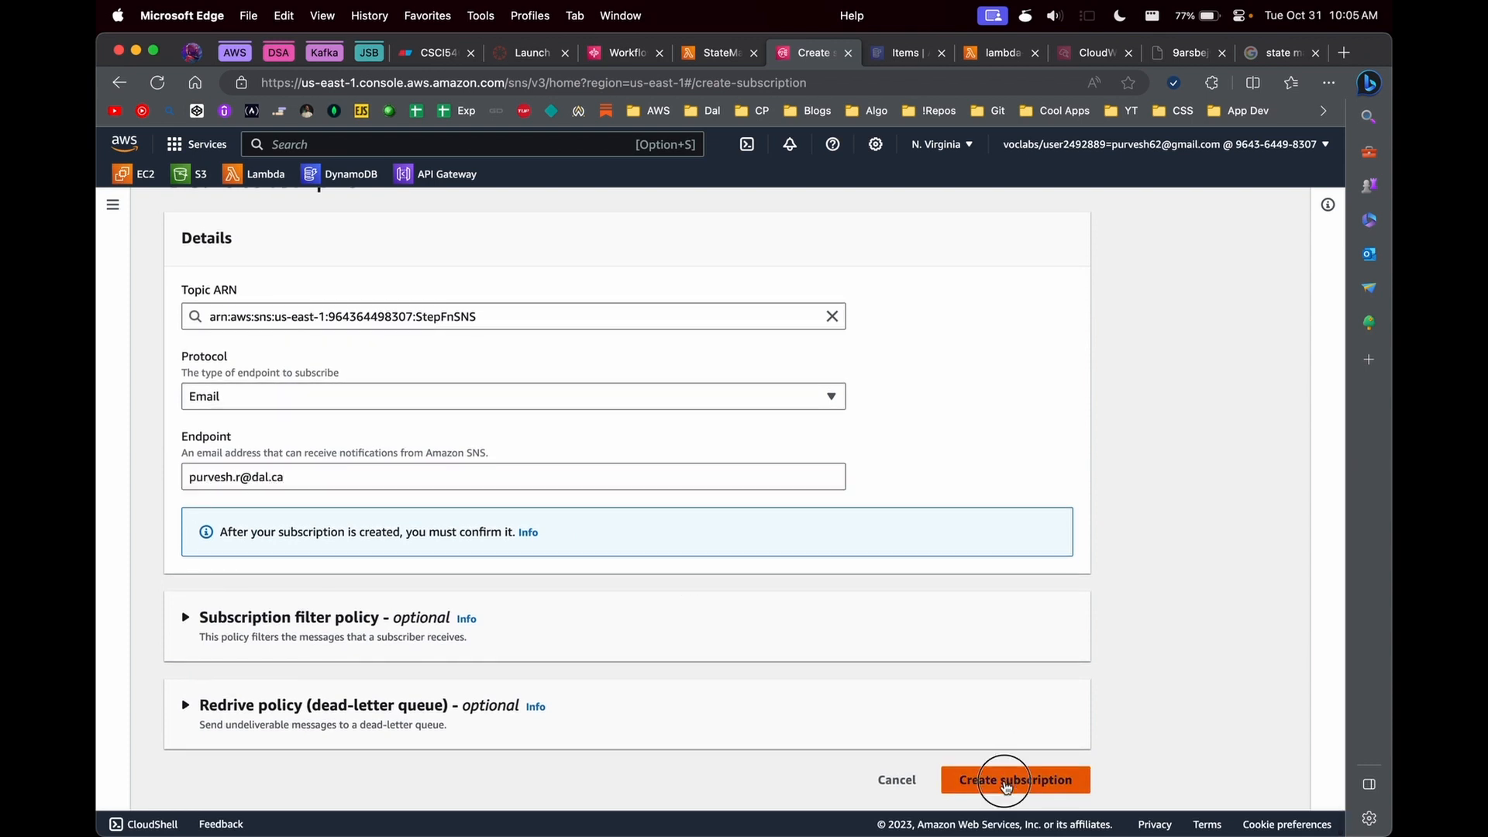
- Switch to Outlook, confirm the StepFnSNS subscription from the AWS Notifications email, and minimize the mail window
{"action": "scroll", "coordinate": [615, 657], "scroll_direction": "down", "scroll_amount": 5}
{"action": "key", "text": "super+space"}
{"action": "key", "text": "Escape"}
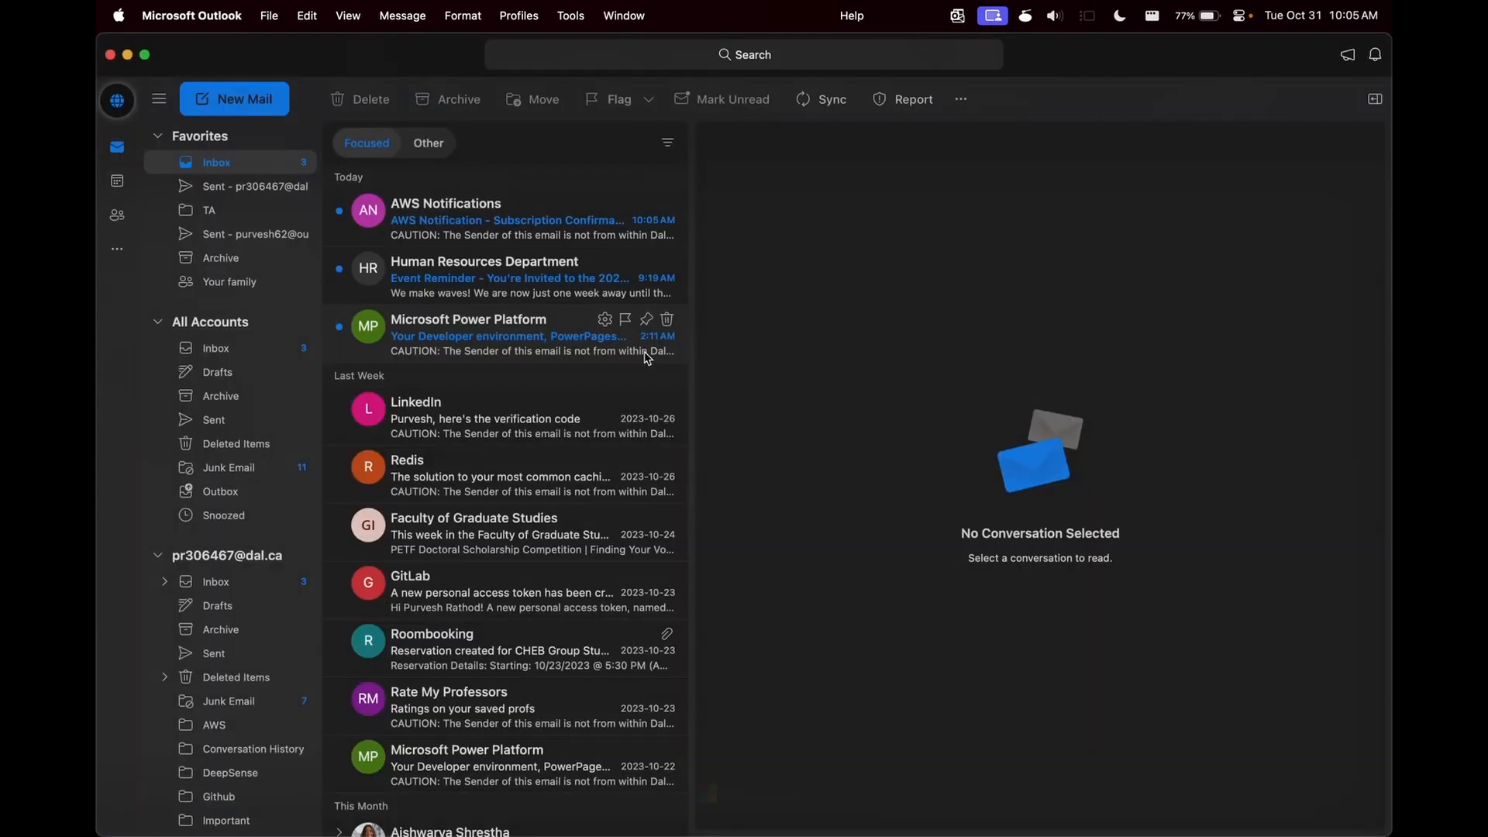
{"action": "left_click", "coordinate": [464, 214]}
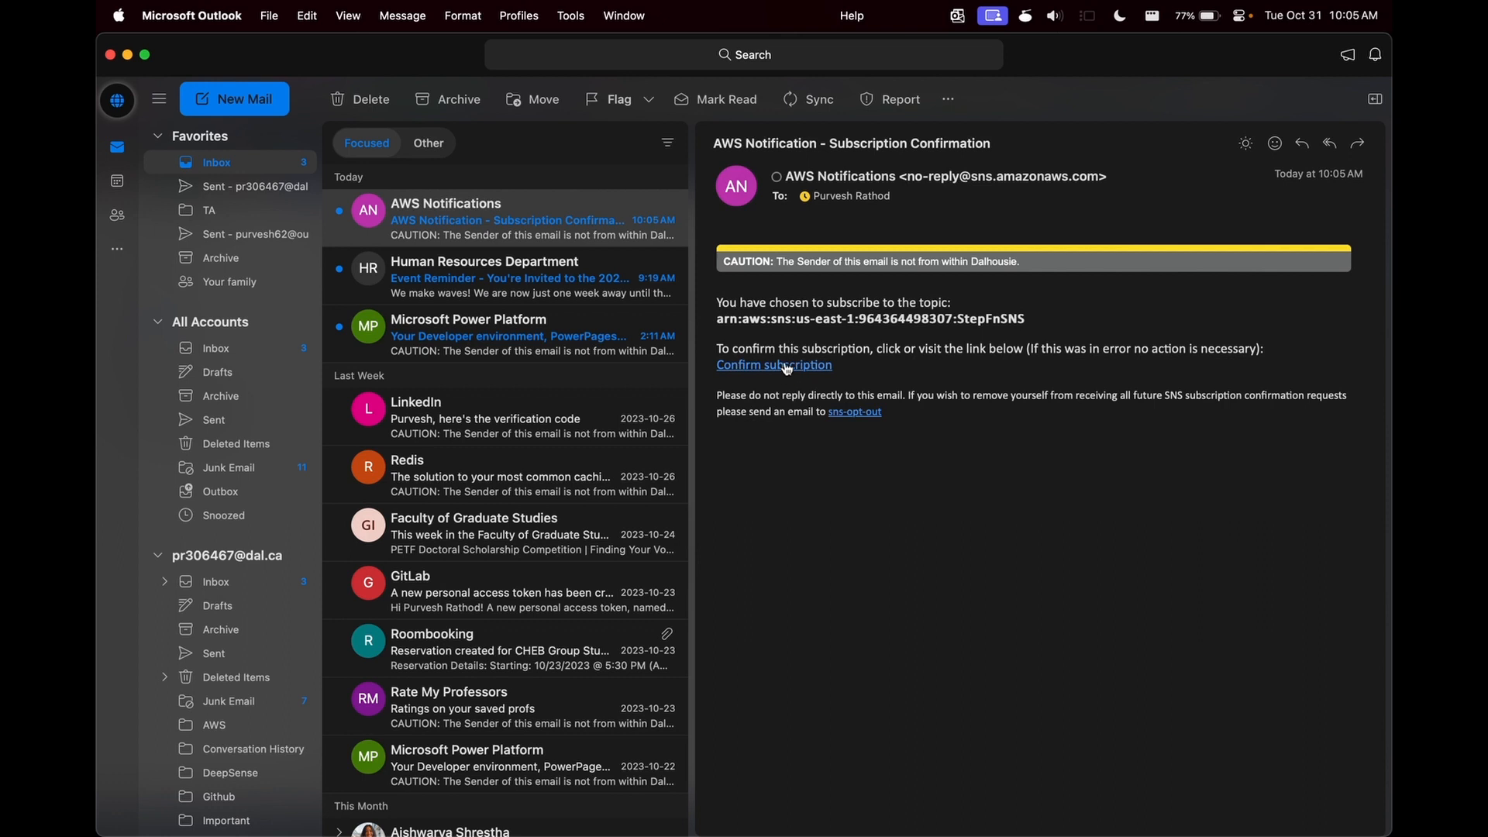
{"action": "left_click", "coordinate": [787, 369]}
{"action": "left_click", "coordinate": [116, 53]}
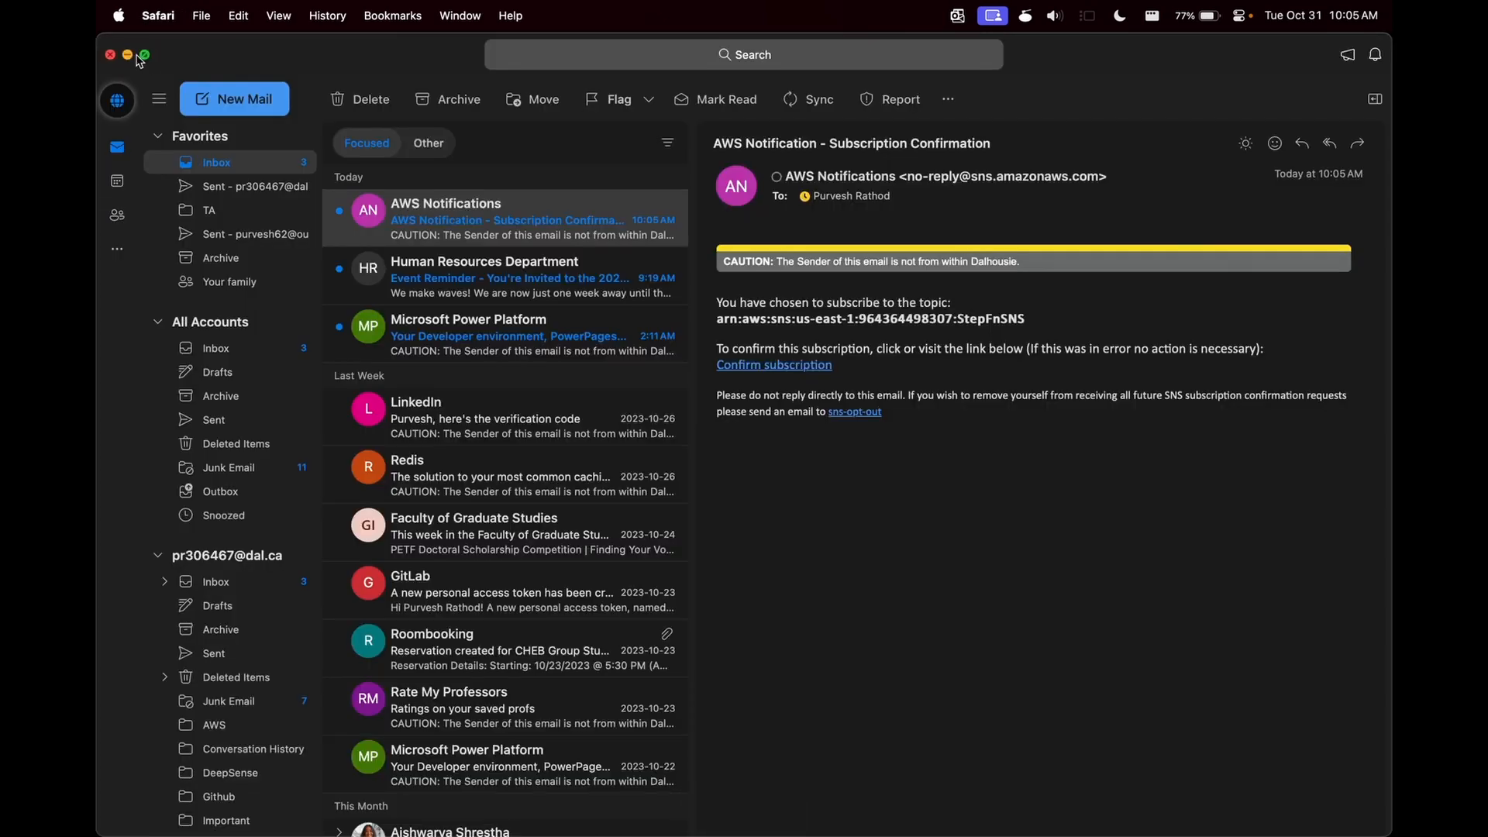
{"action": "left_click", "coordinate": [128, 55]}
- Return to the workflow editor and select the SNS Publish state to show its configuration
{"action": "left_click", "coordinate": [719, 57]}
{"action": "left_click", "coordinate": [628, 55]}
{"action": "left_click", "coordinate": [1146, 478]}
{"action": "scroll", "coordinate": [1146, 481], "scroll_direction": "down", "scroll_amount": 2}
{"action": "left_click", "coordinate": [986, 562]}
{"action": "left_click", "coordinate": [1174, 432]}
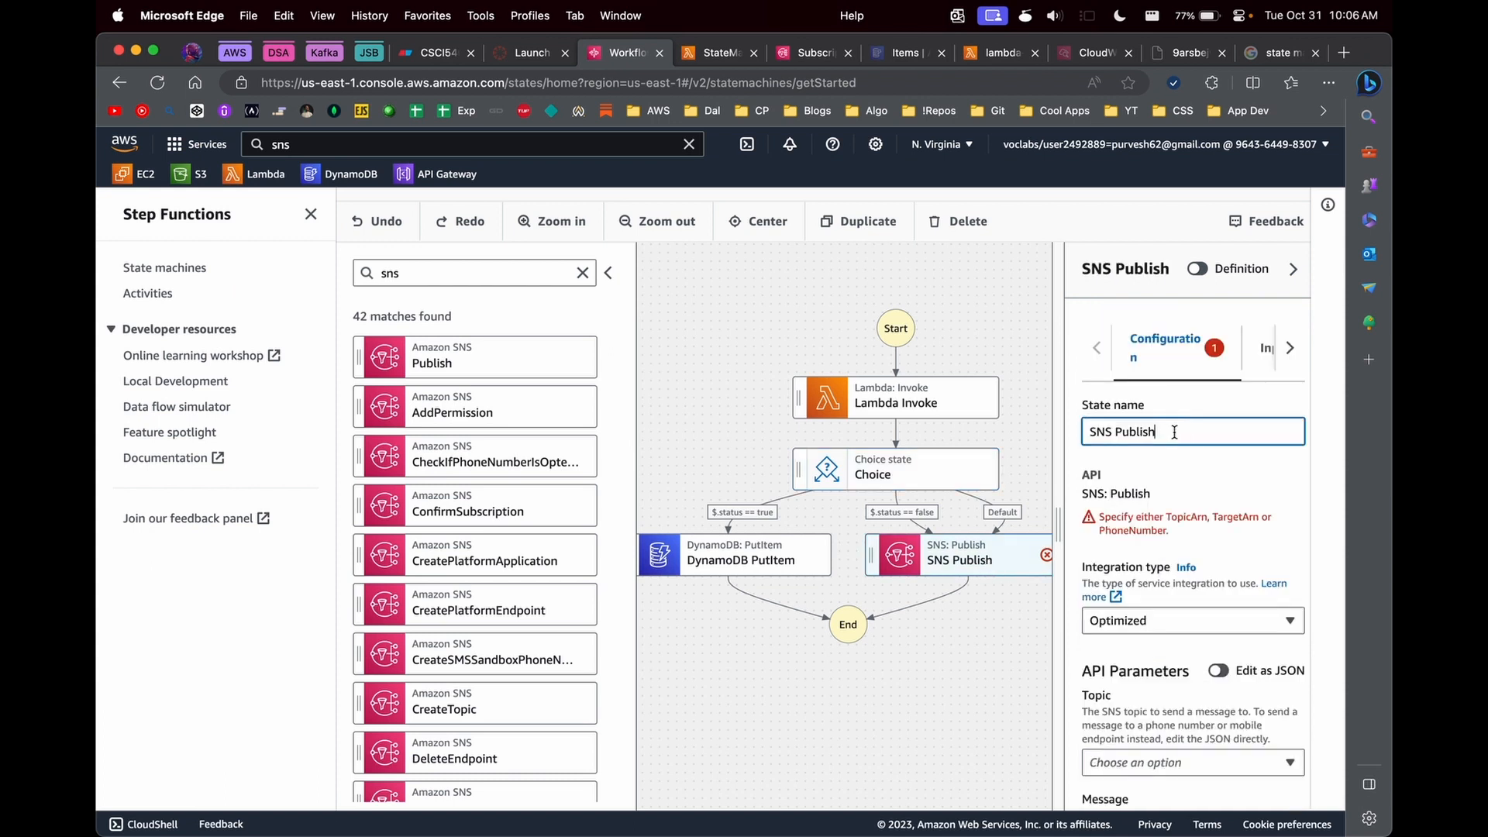
- Set the SNS Publish state's topic to the StepFnSNS topic ARN
{"action": "scroll", "coordinate": [1162, 504], "scroll_direction": "down", "scroll_amount": 10}
{"action": "scroll", "coordinate": [1141, 659], "scroll_direction": "up", "scroll_amount": 3}
{"action": "left_click", "coordinate": [1146, 477]}
{"action": "left_click_drag", "start_coordinate": [1060, 542], "coordinate": [840, 554]}
{"action": "left_click", "coordinate": [955, 450]}
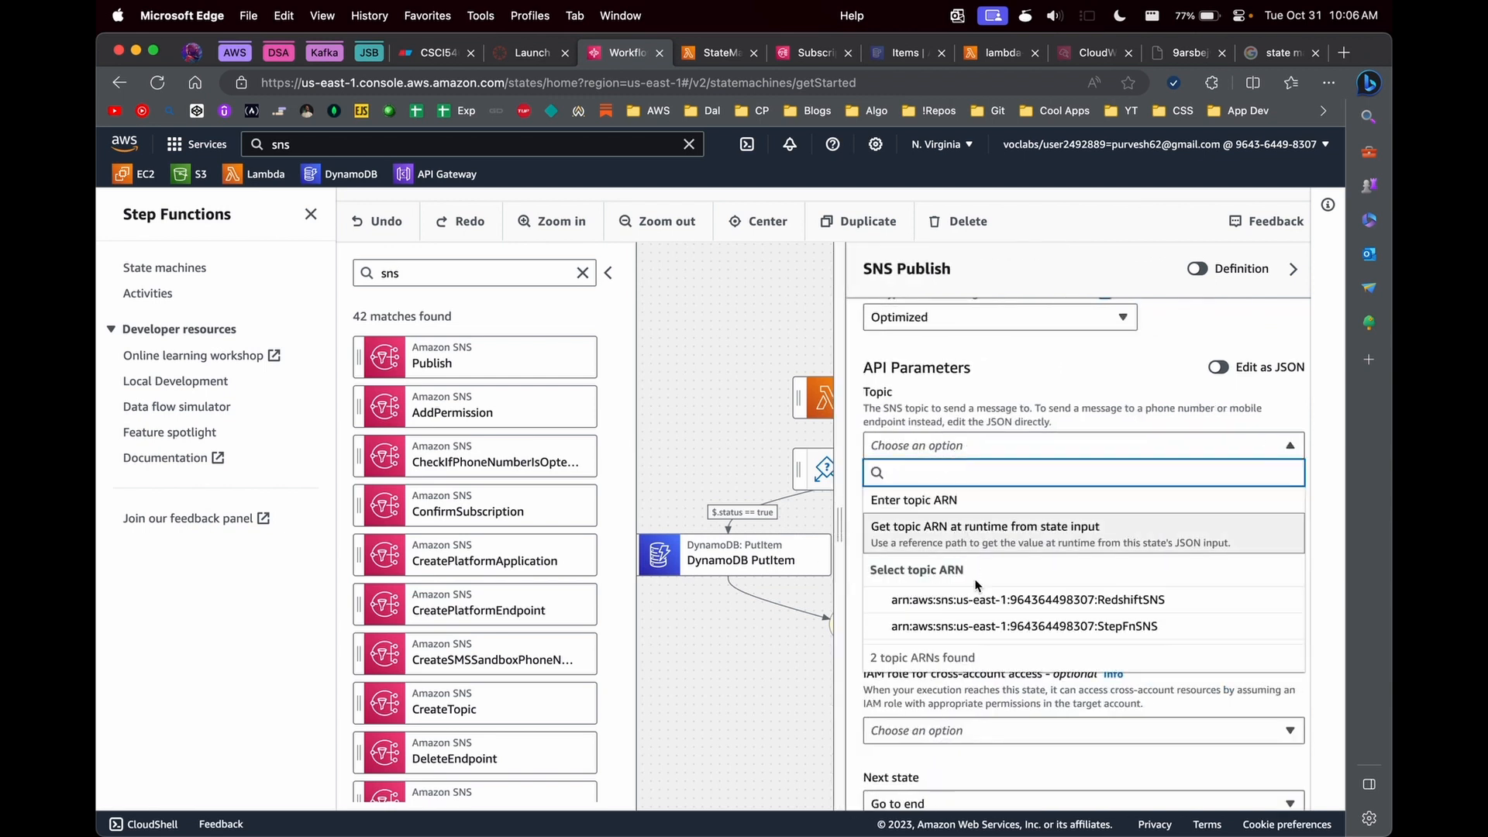
{"action": "left_click", "coordinate": [982, 622]}
{"action": "scroll", "coordinate": [889, 529], "scroll_direction": "down", "scroll_amount": 2}
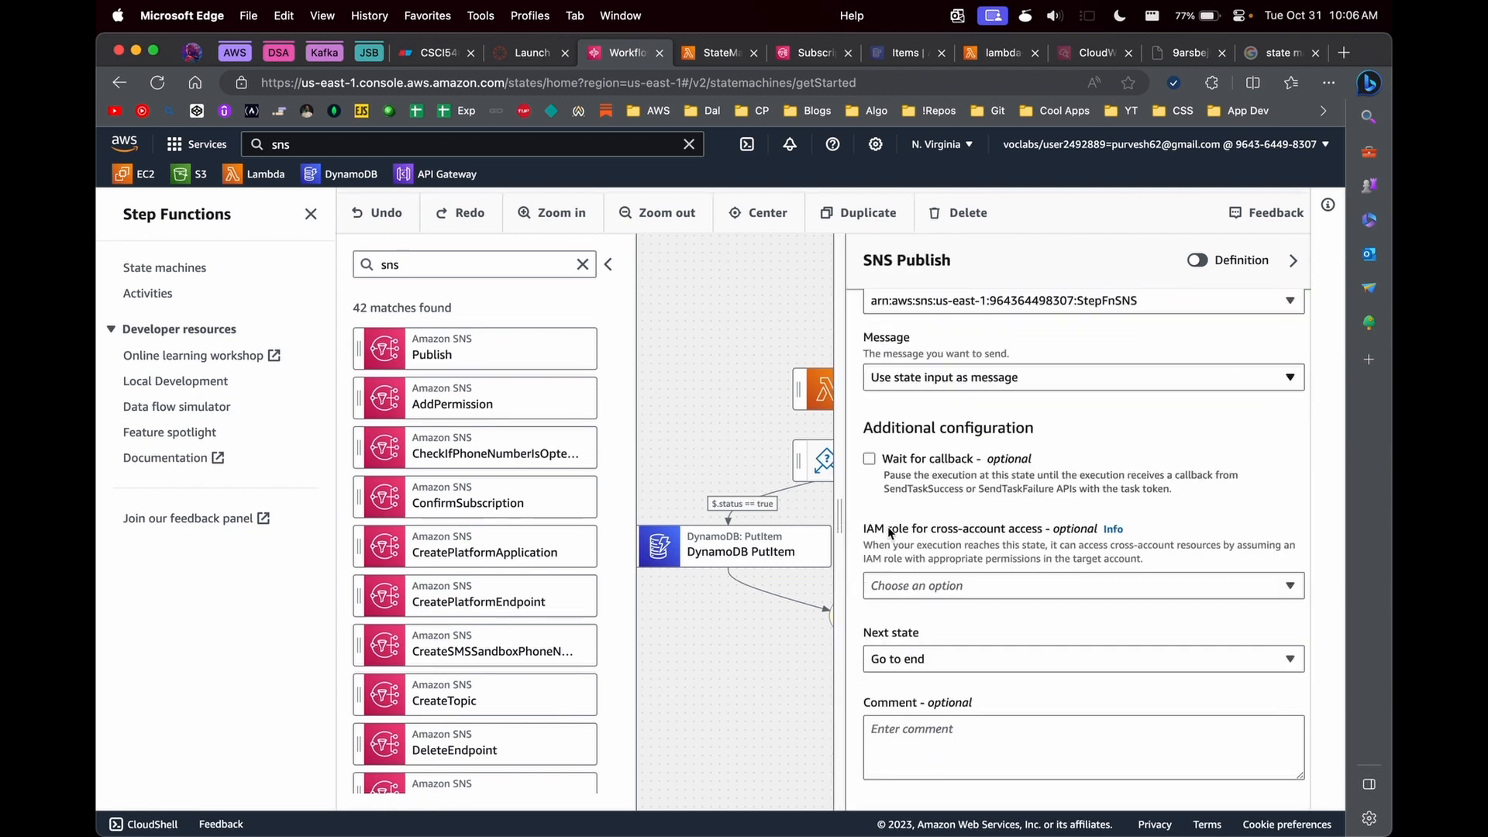
{"action": "left_click_drag", "start_coordinate": [843, 500], "coordinate": [1058, 503]}
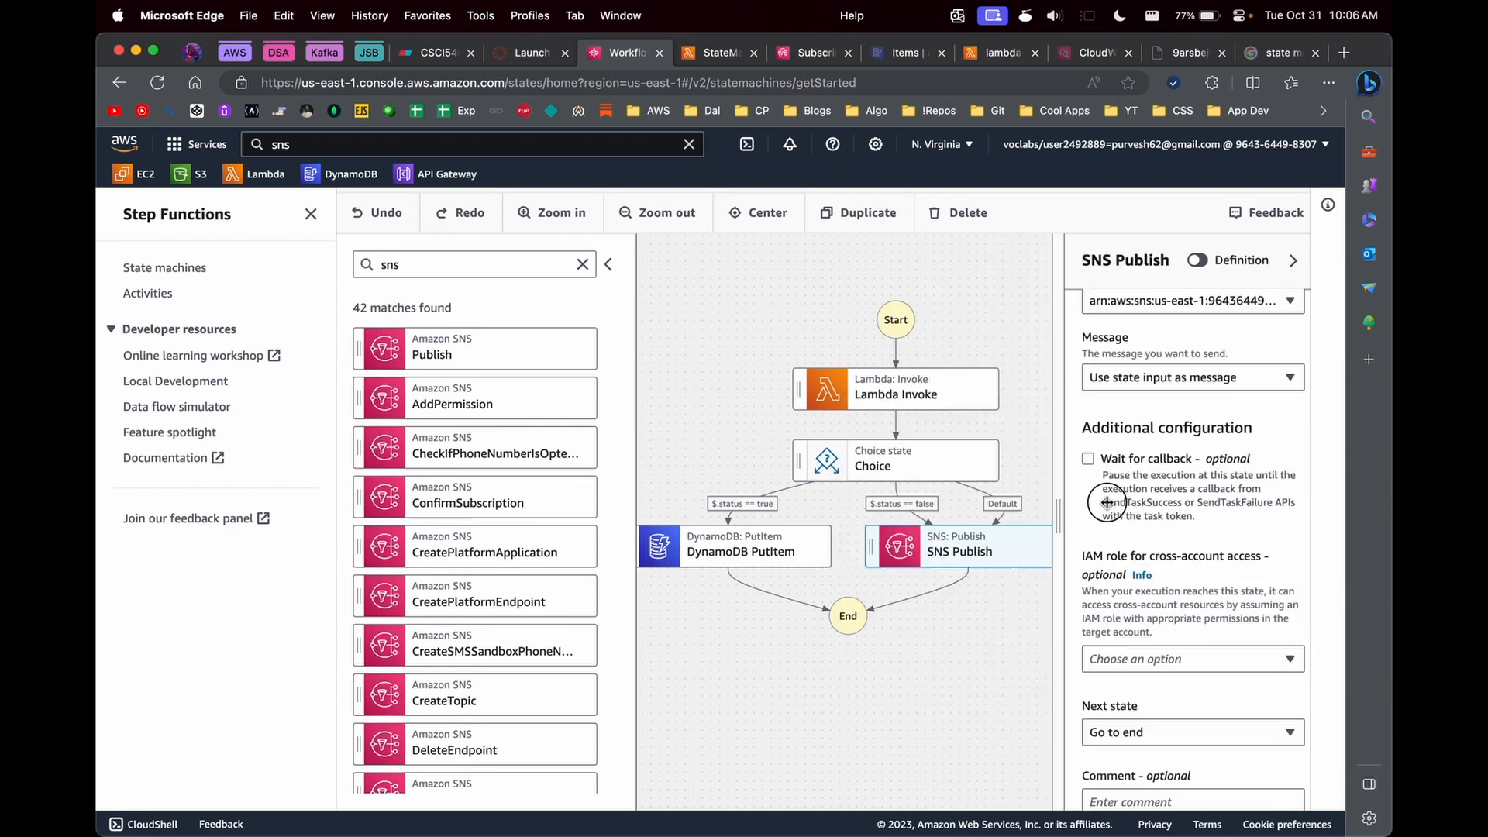
- Add a Success state after DynamoDB PutItem and a Fail state after SNS Publish, and collapse the states browser
{"action": "left_click", "coordinate": [582, 265]}
{"action": "left_click", "coordinate": [459, 301]}
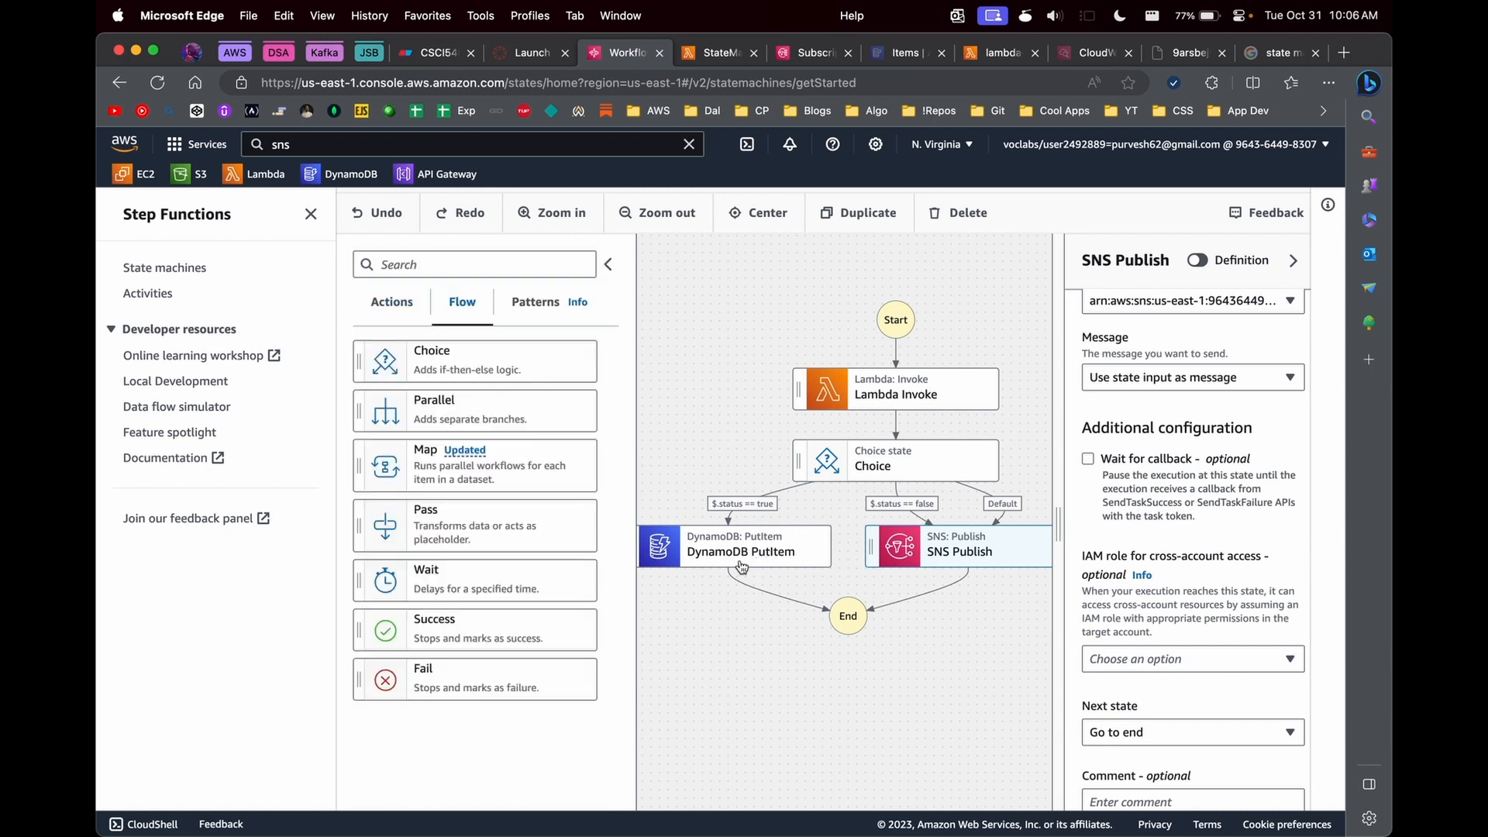
{"action": "left_click_drag", "start_coordinate": [392, 626], "coordinate": [751, 629]}
{"action": "left_click_drag", "start_coordinate": [407, 672], "coordinate": [902, 616]}
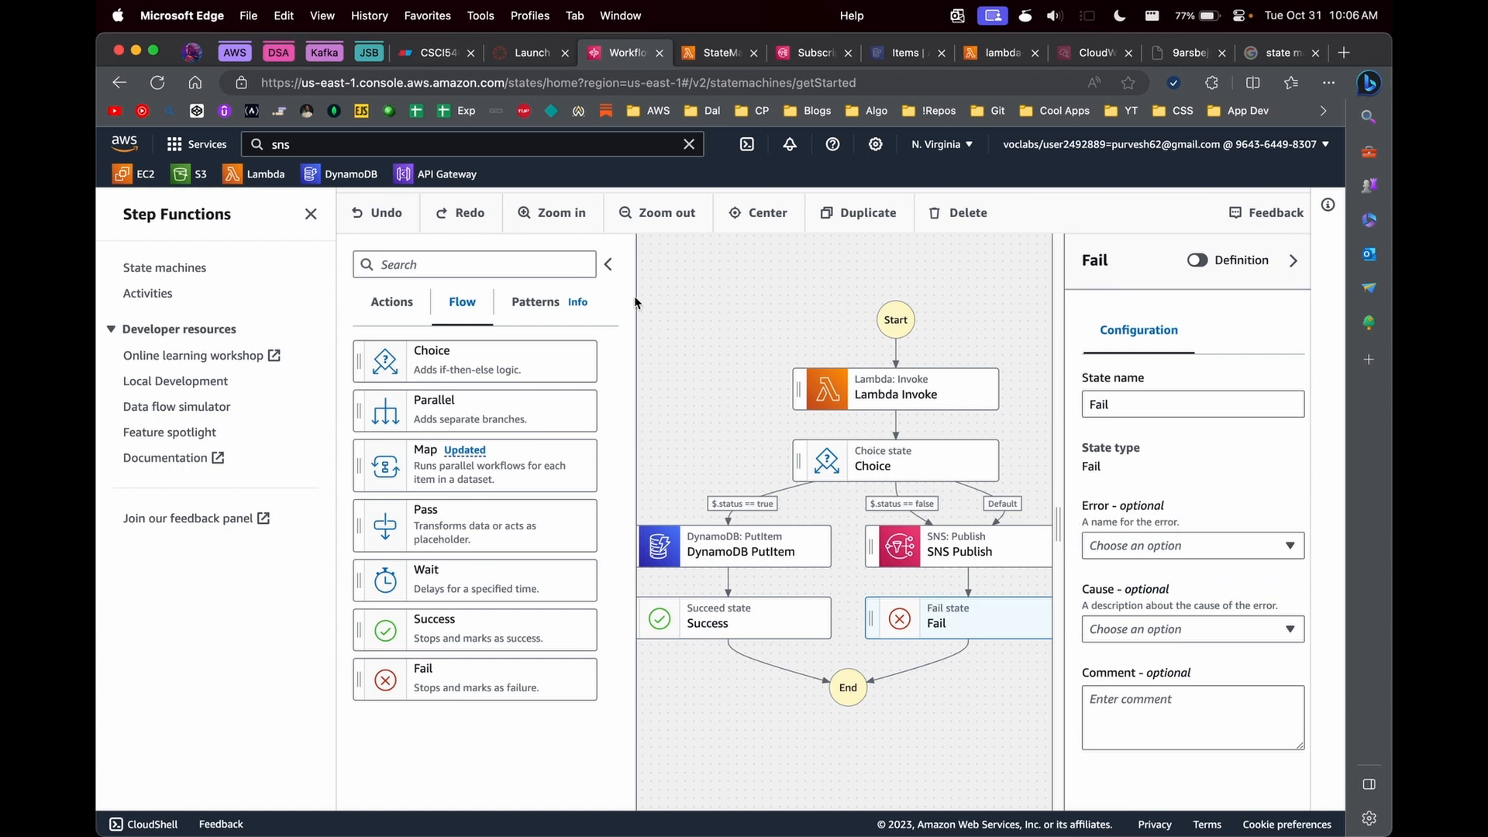
{"action": "left_click", "coordinate": [607, 265]}
{"action": "scroll", "coordinate": [630, 469], "scroll_direction": "left", "scroll_amount": 2}
{"action": "scroll", "coordinate": [630, 468], "scroll_direction": "down", "scroll_amount": 1}
{"action": "scroll", "coordinate": [630, 468], "scroll_direction": "right", "scroll_amount": 1}
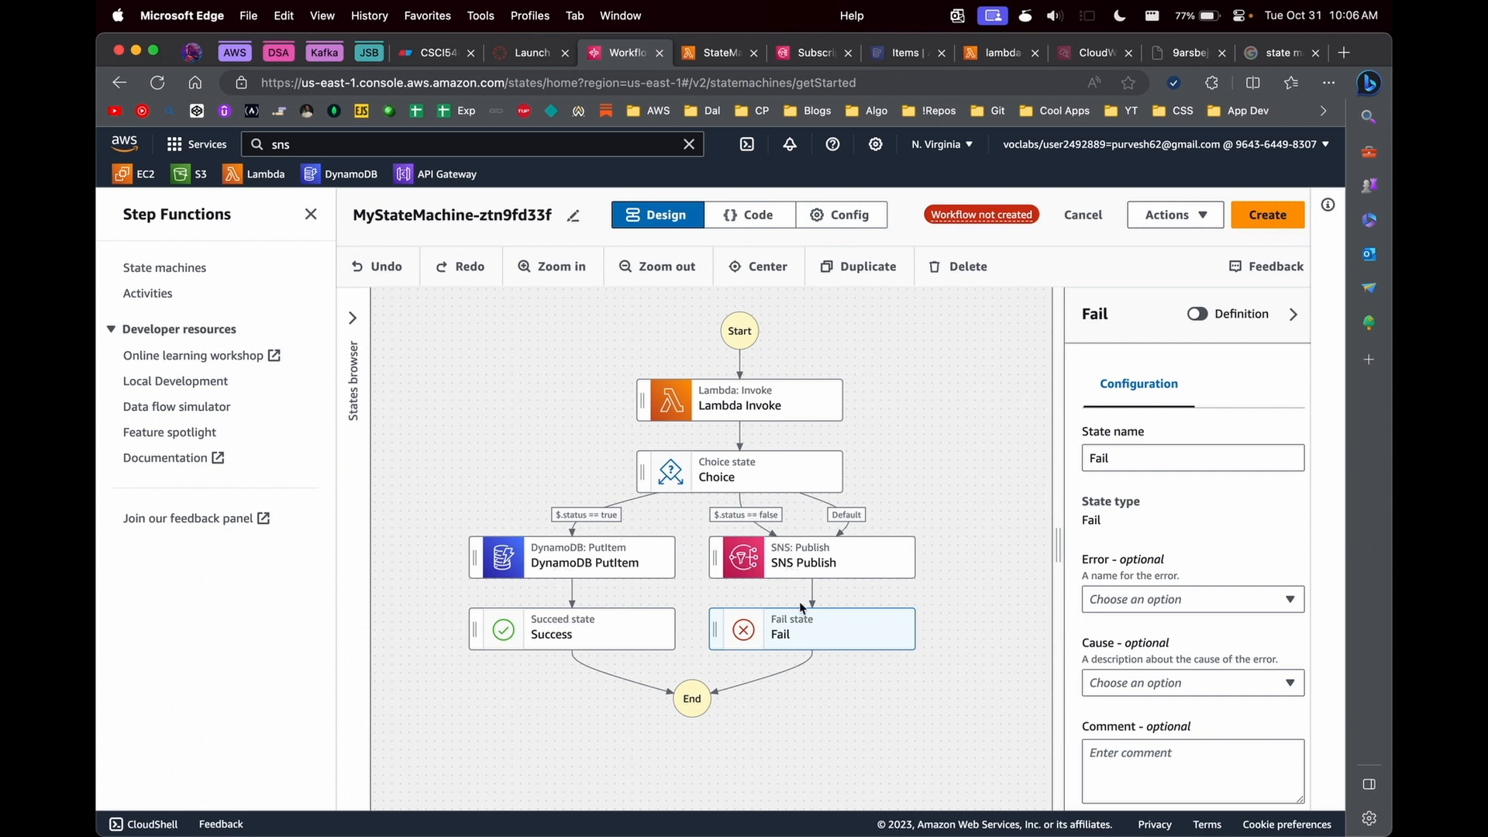
- Choose the existing LabRole as the execution role in the state machine configuration and create the state machine
{"action": "left_click", "coordinate": [1172, 225]}
{"action": "left_click", "coordinate": [1127, 249]}
{"action": "scroll", "coordinate": [425, 571], "scroll_direction": "down", "scroll_amount": 1}
{"action": "scroll", "coordinate": [425, 570], "scroll_direction": "down", "scroll_amount": 3}
{"action": "left_click", "coordinate": [480, 490]}
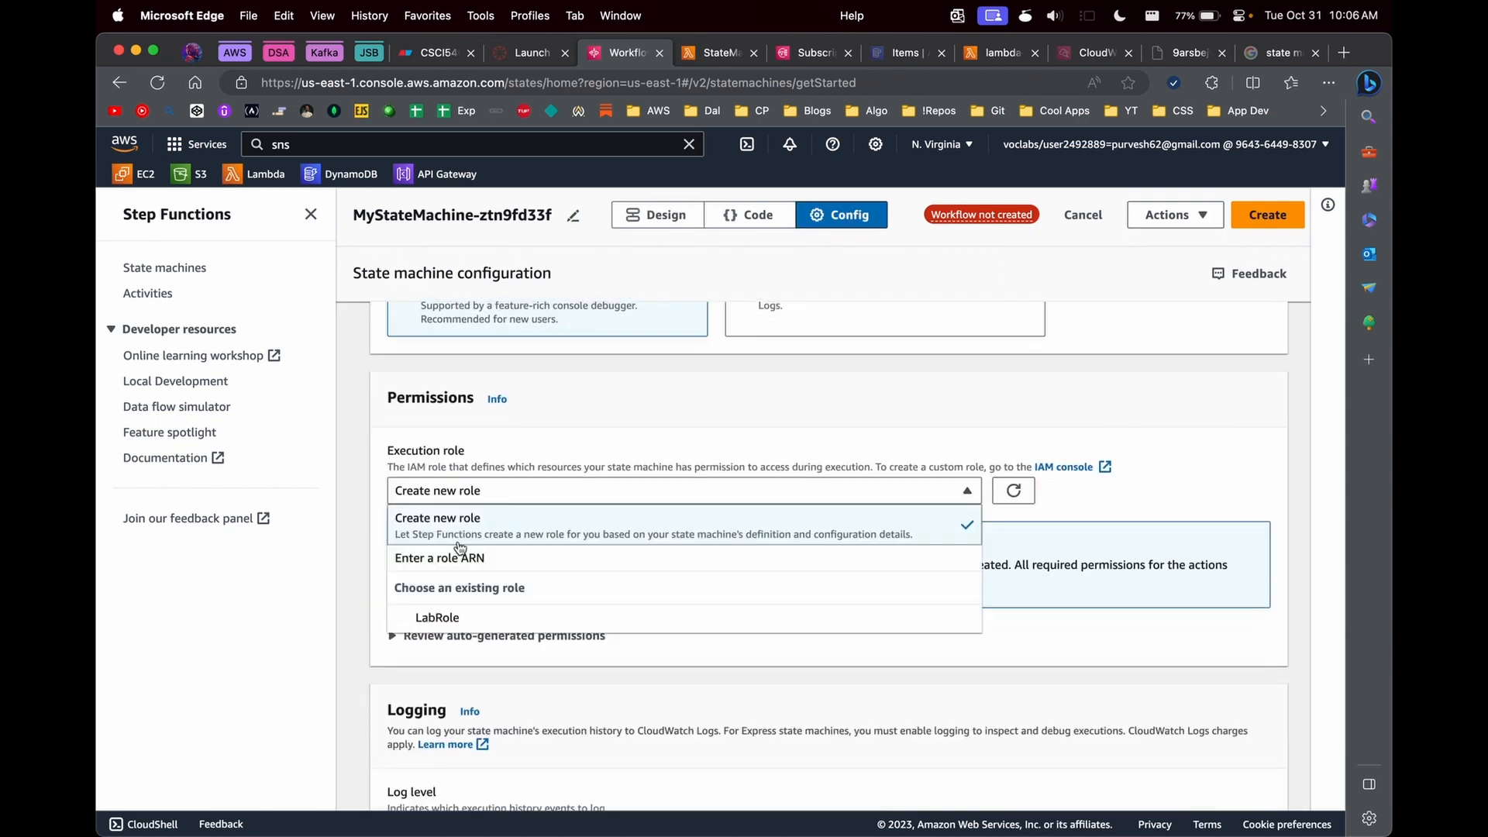
{"action": "left_click", "coordinate": [475, 617]}
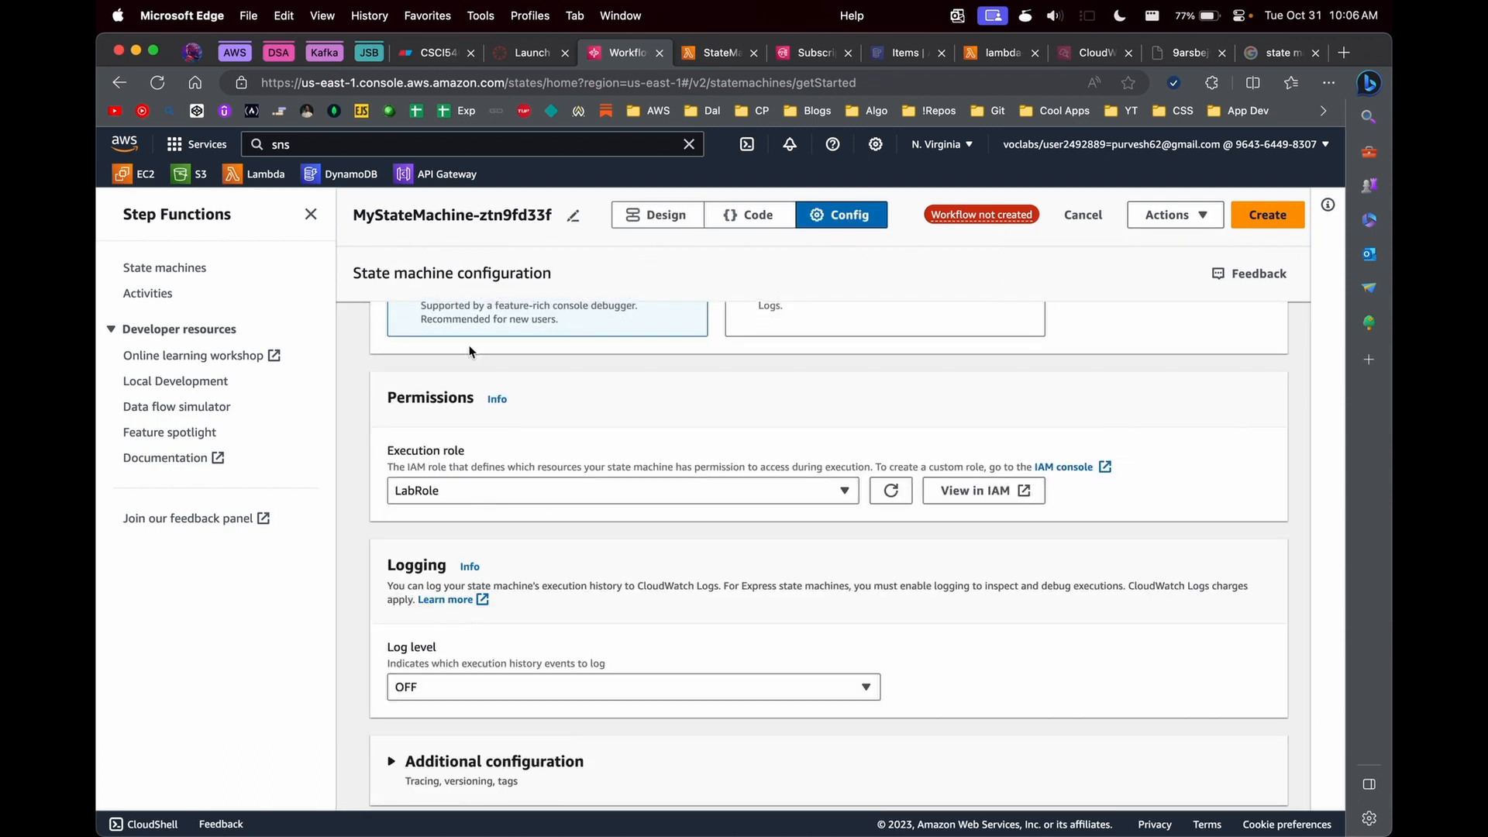
{"action": "scroll", "coordinate": [483, 387], "scroll_direction": "down", "scroll_amount": 1}
{"action": "left_click", "coordinate": [1245, 217]}
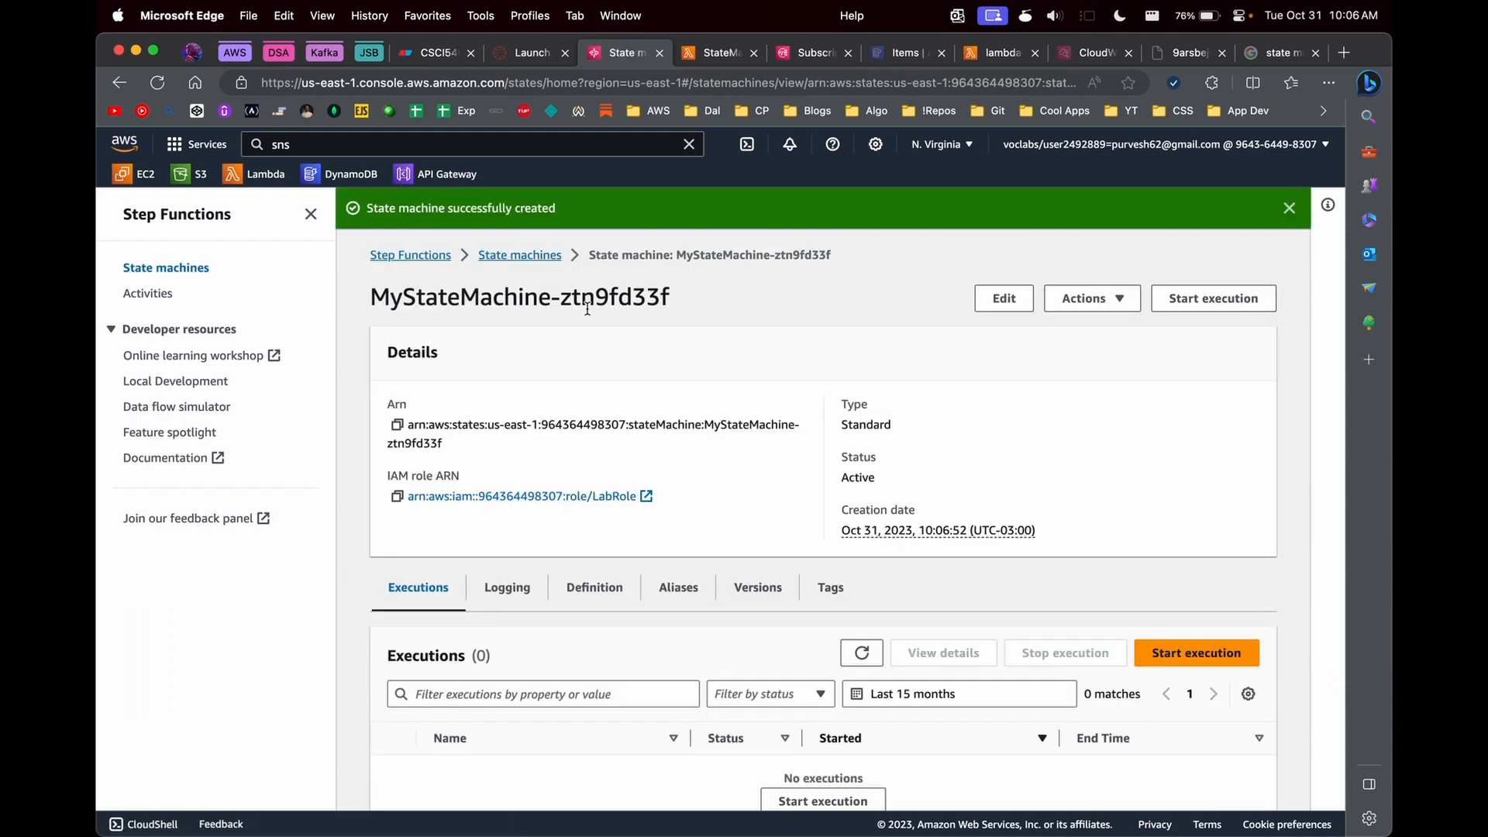
- Go to the state machines list and open the details of MyStateMachine-ztn9fd33f
{"action": "left_click", "coordinate": [373, 264]}
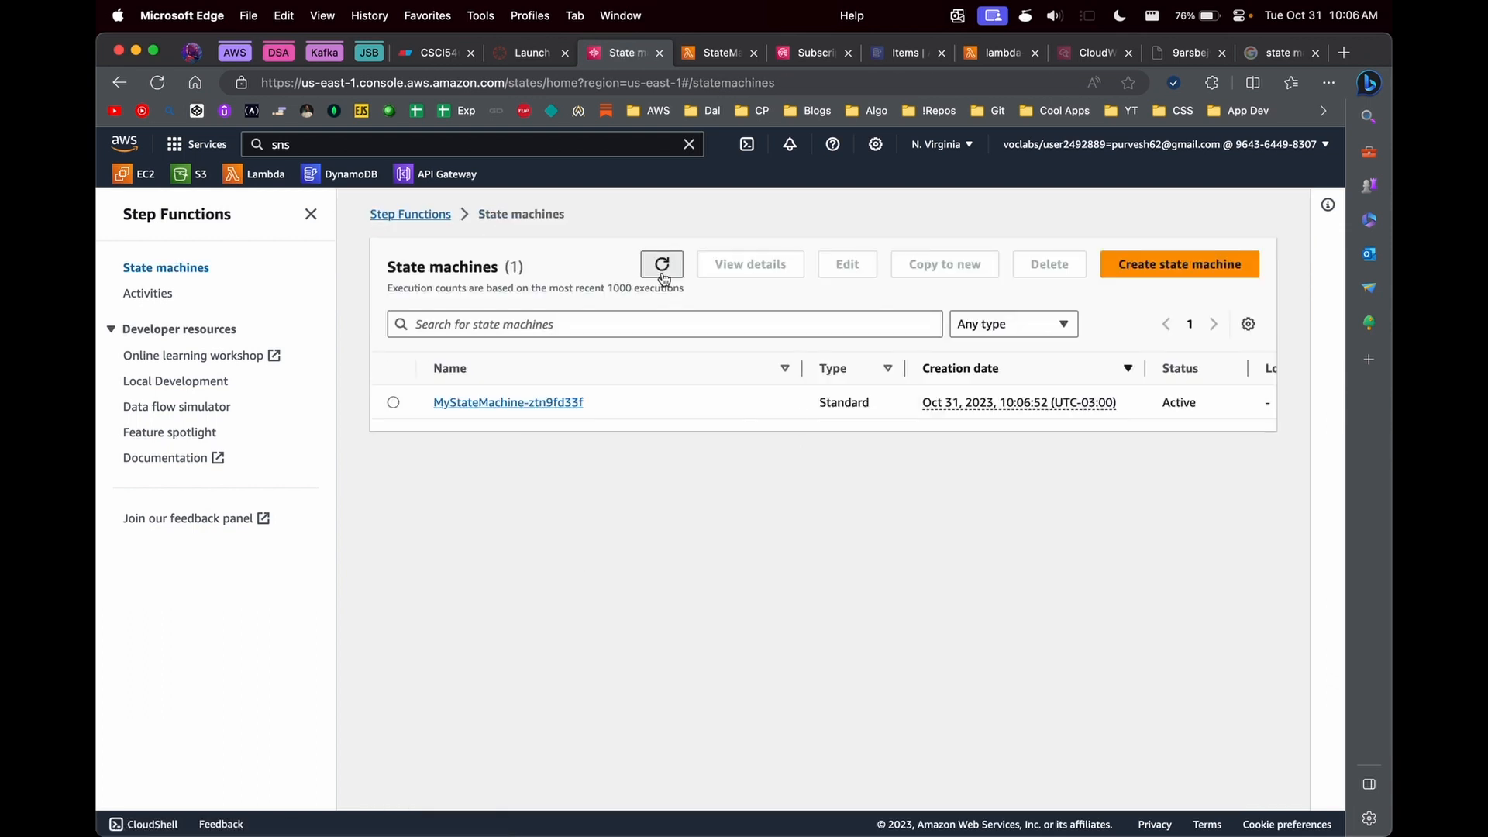
{"action": "scroll", "coordinate": [769, 409], "scroll_direction": "right", "scroll_amount": 5}
{"action": "scroll", "coordinate": [769, 408], "scroll_direction": "left", "scroll_amount": 5}
{"action": "left_click", "coordinate": [534, 406]}
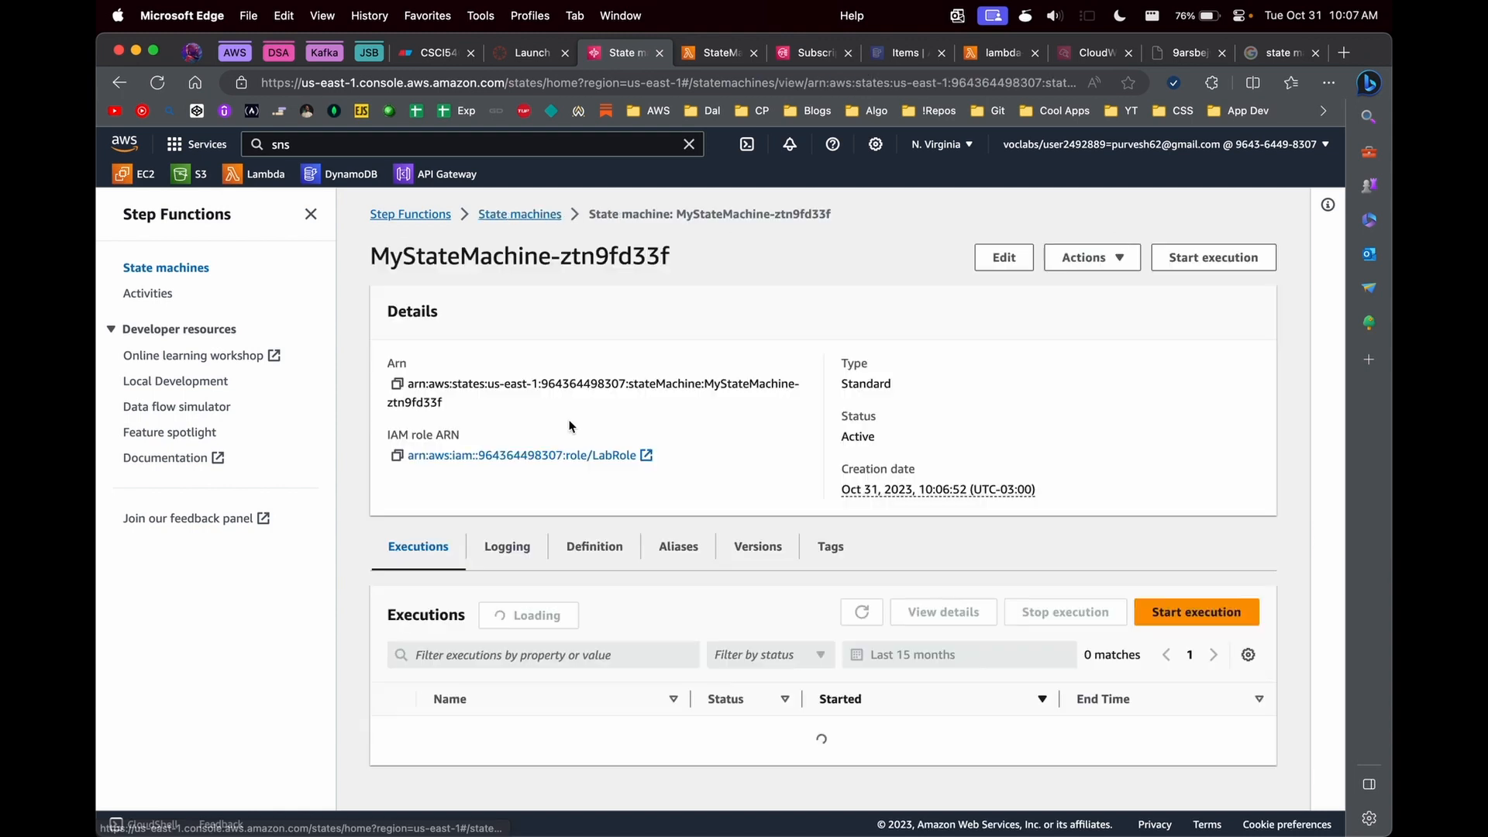
- Begin a new execution of MyStateMachine-ztn9fd33f and check which event keys the StateMachineLambdaFN code reads
{"action": "left_click", "coordinate": [1196, 612]}
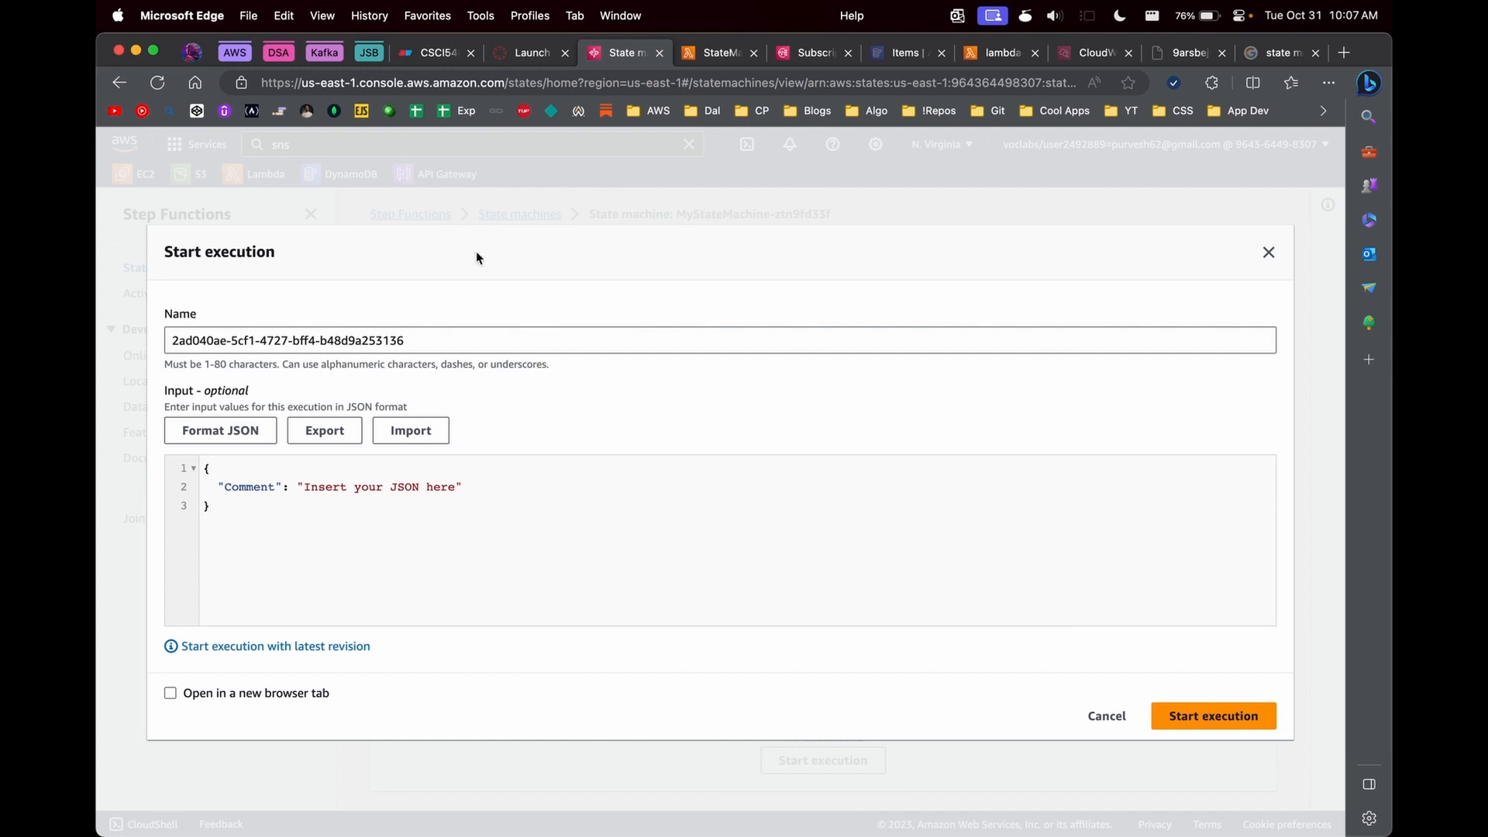
{"action": "left_click", "coordinate": [695, 53]}
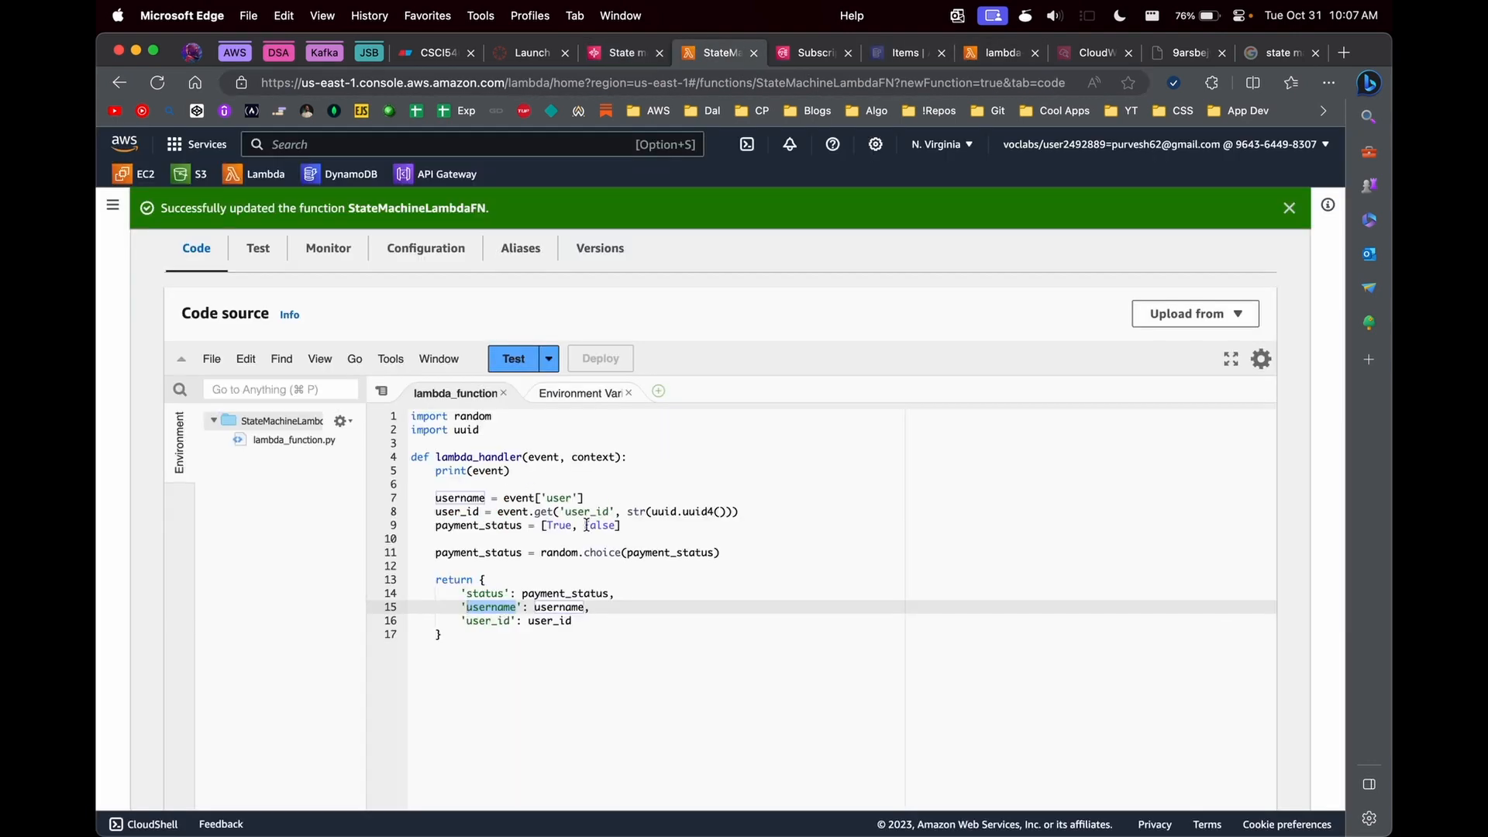
{"action": "left_click", "coordinate": [561, 498]}
{"action": "left_click", "coordinate": [593, 513]}
- Replace the sample execution input with JSON that sets "user" to "Tim Cook" and "user_id" to "1"
{"action": "left_click", "coordinate": [612, 53]}
{"action": "double_click", "coordinate": [249, 487]}
{"action": "type", "text": "user"}
{"action": "left_click_drag", "start_coordinate": [268, 487], "coordinate": [442, 488]}
{"action": "key", "text": "BackSpace"}
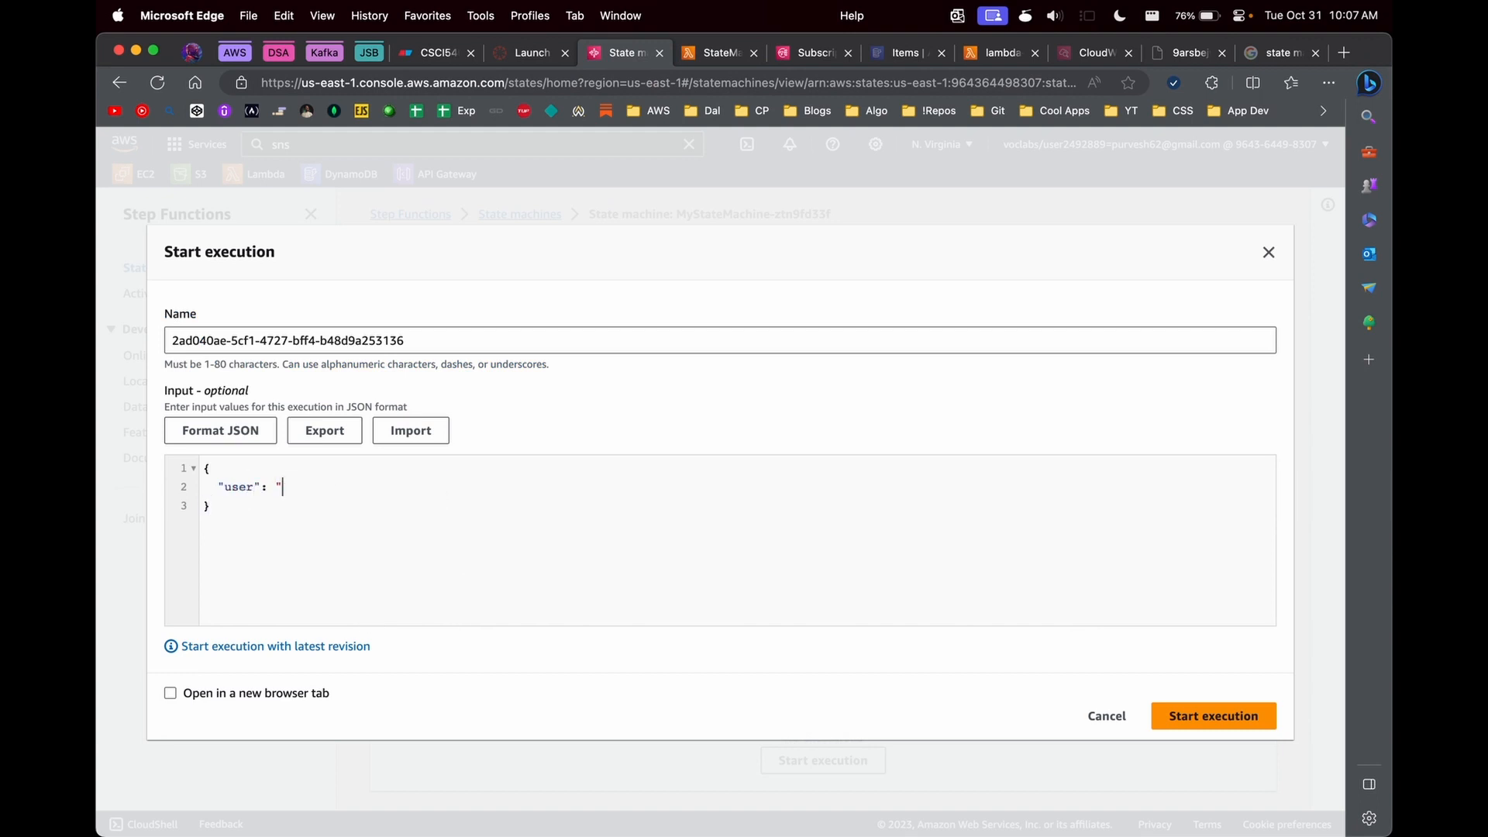
{"action": "type", "text": "Tim COok\",   \"user_id"}
{"action": "left_click", "coordinate": [324, 486]}
{"action": "key", "text": "Delete"}
{"action": "type", "text": "o"}
{"action": "left_click", "coordinate": [307, 519]}
- Start the execution and expand the cause of the error reported for the DynamoDB PutItem step
{"action": "left_click", "coordinate": [1191, 720]}
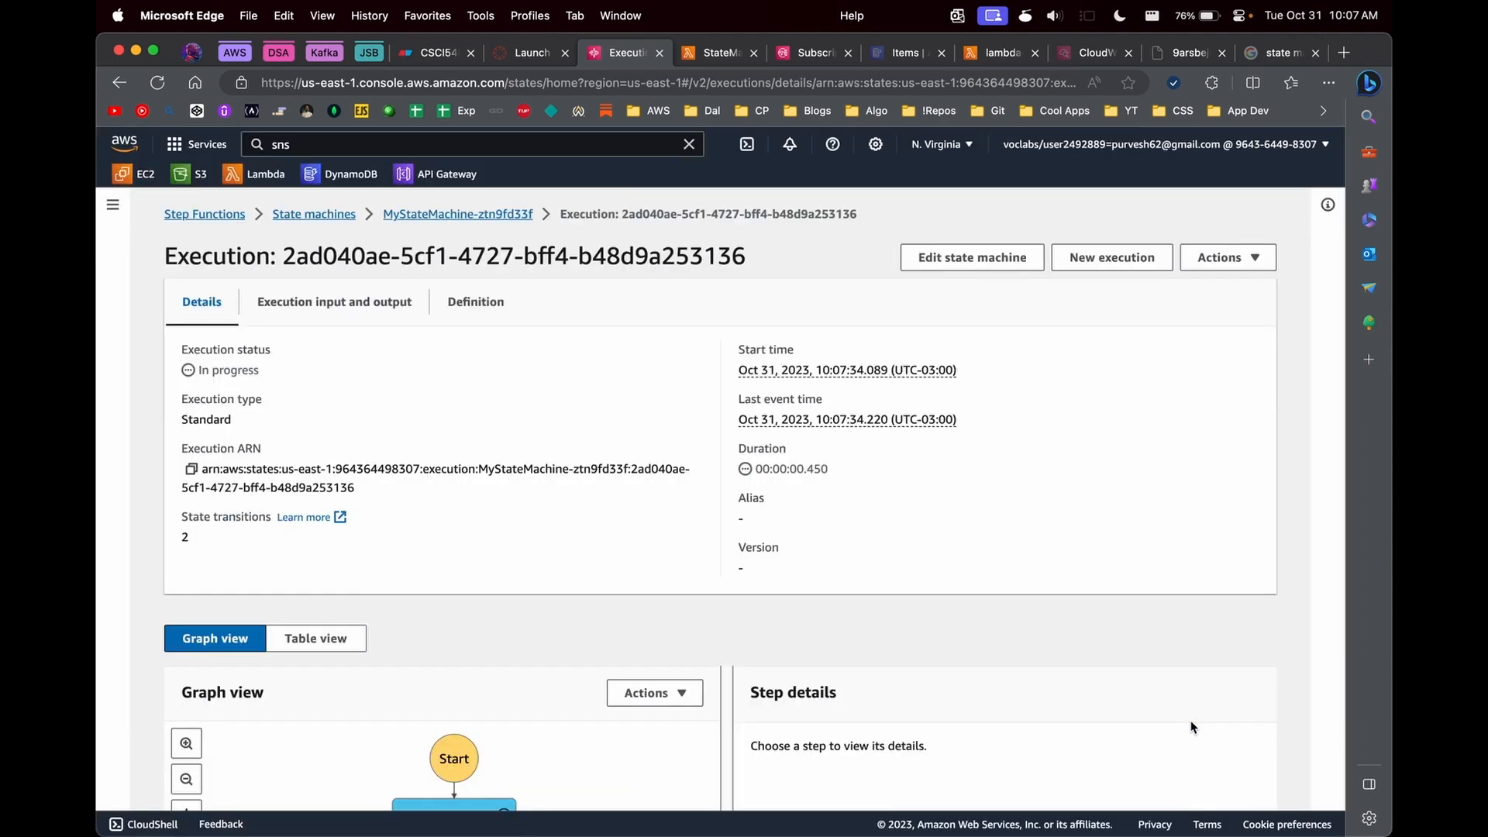
{"action": "scroll", "coordinate": [1190, 722], "scroll_direction": "down", "scroll_amount": 5}
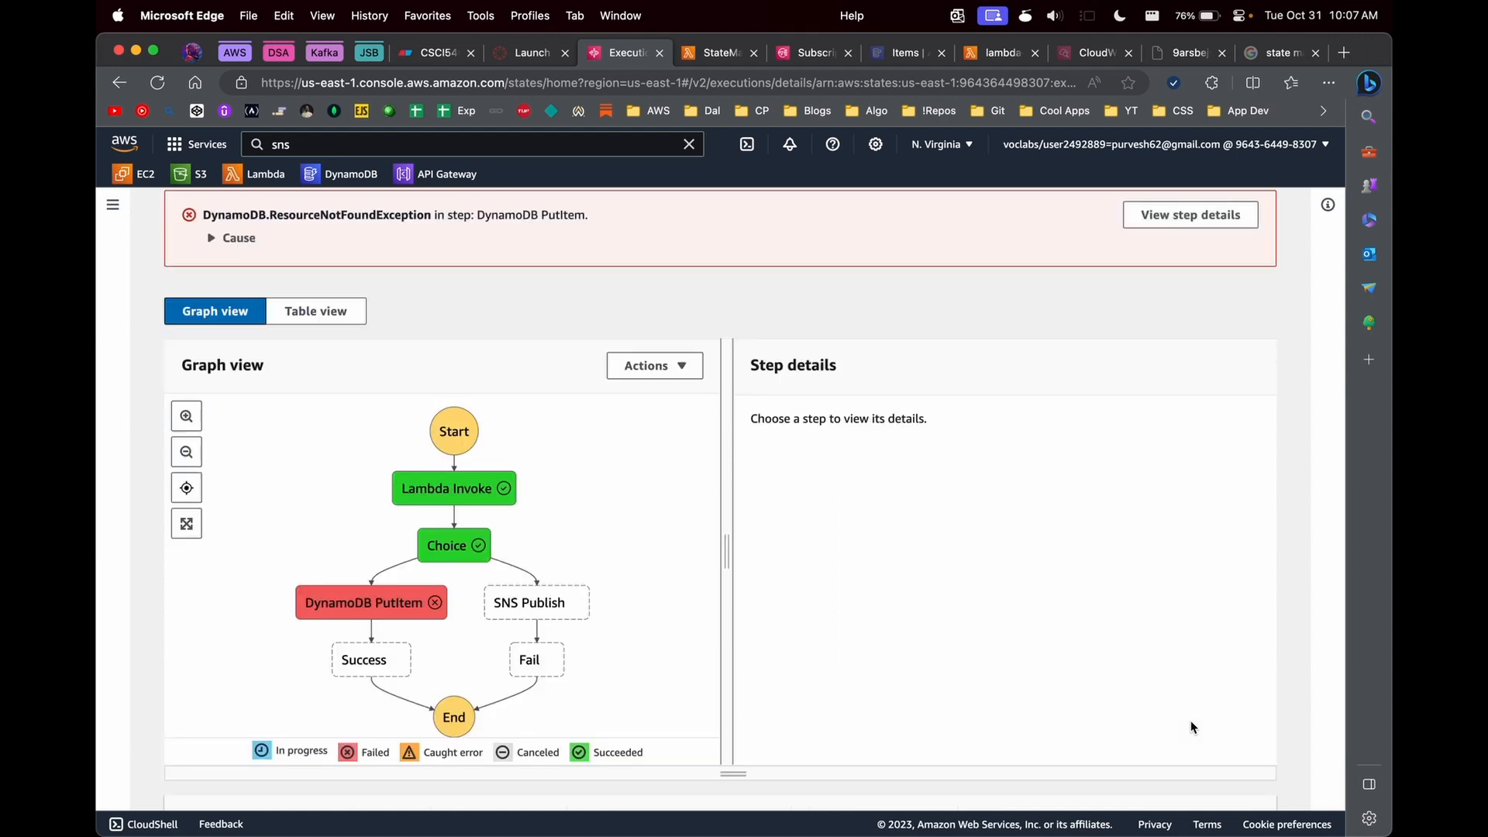
{"action": "left_click", "coordinate": [212, 238]}
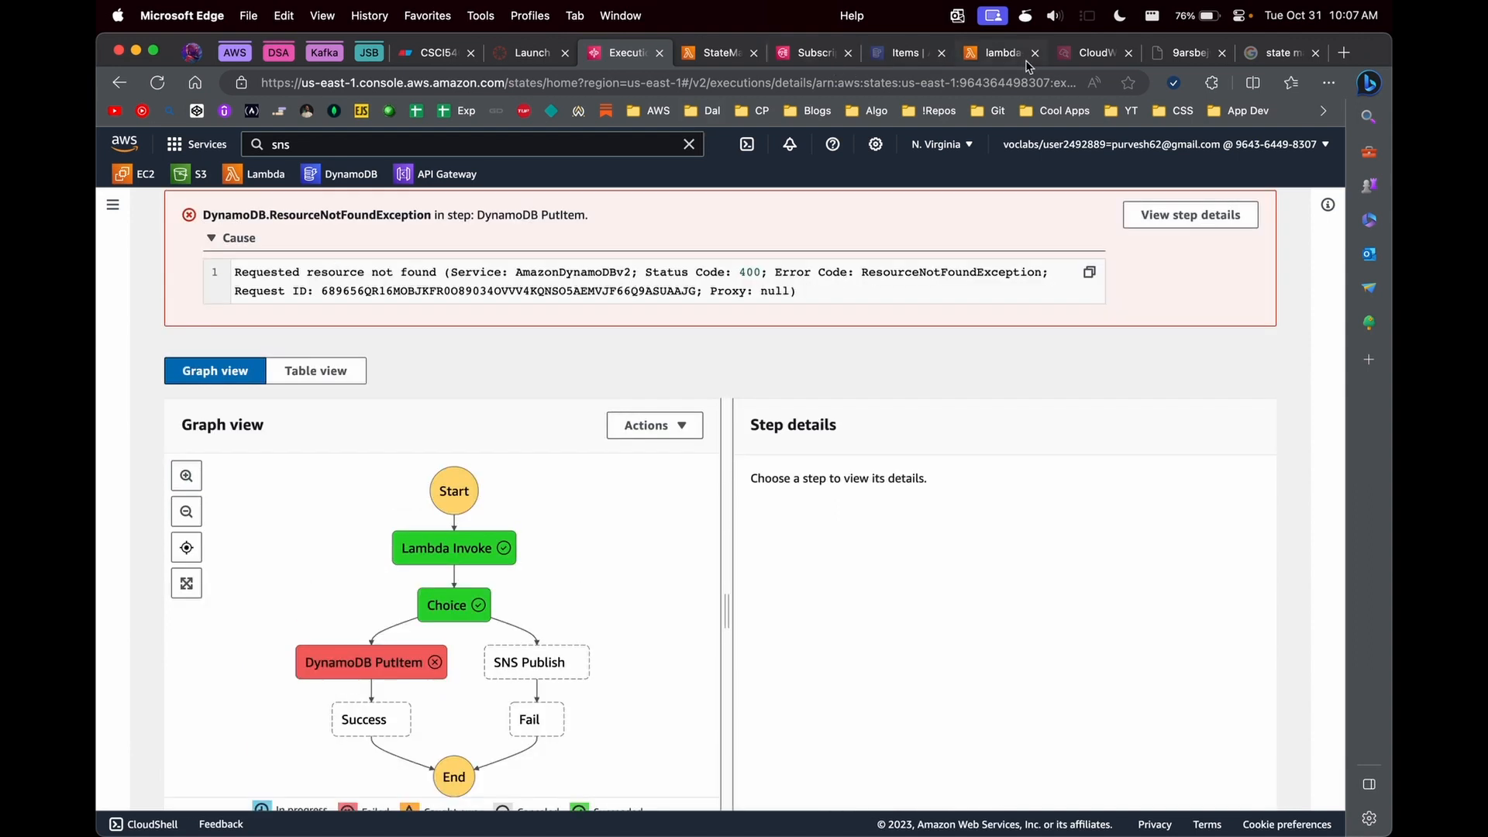
- Create a DynamoDB table named Users with the partition key user_id and refresh the tables list
{"action": "left_click", "coordinate": [903, 52]}
{"action": "left_click", "coordinate": [155, 302]}
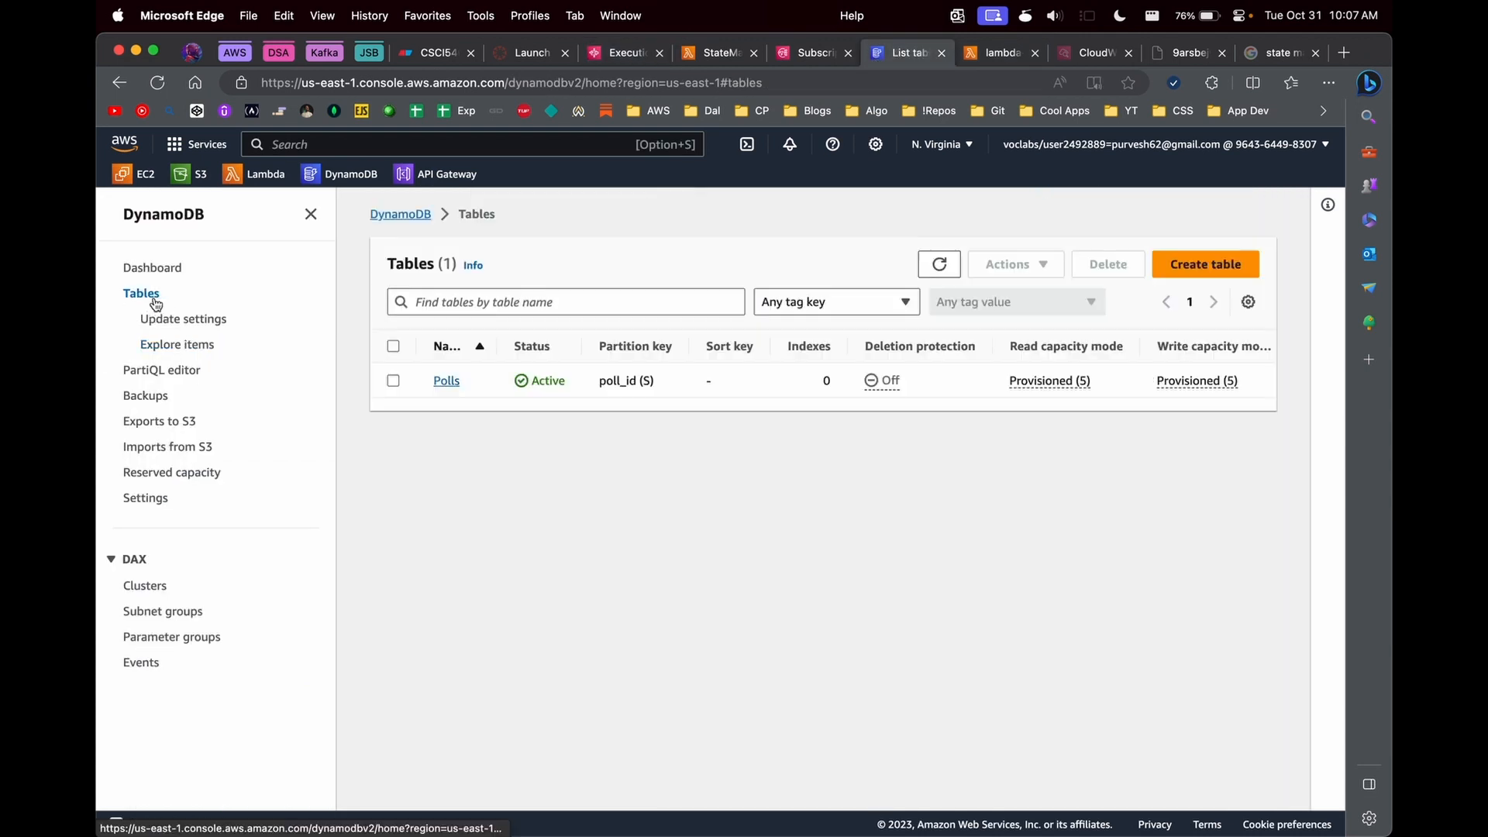
{"action": "left_click", "coordinate": [1229, 264]}
{"action": "type", "text": "U"}
{"action": "left_click", "coordinate": [348, 552]}
{"action": "type", "text": "user_id"}
{"action": "scroll", "coordinate": [852, 697], "scroll_direction": "down", "scroll_amount": 10}
{"action": "scroll", "coordinate": [837, 798], "scroll_direction": "down", "scroll_amount": 5}
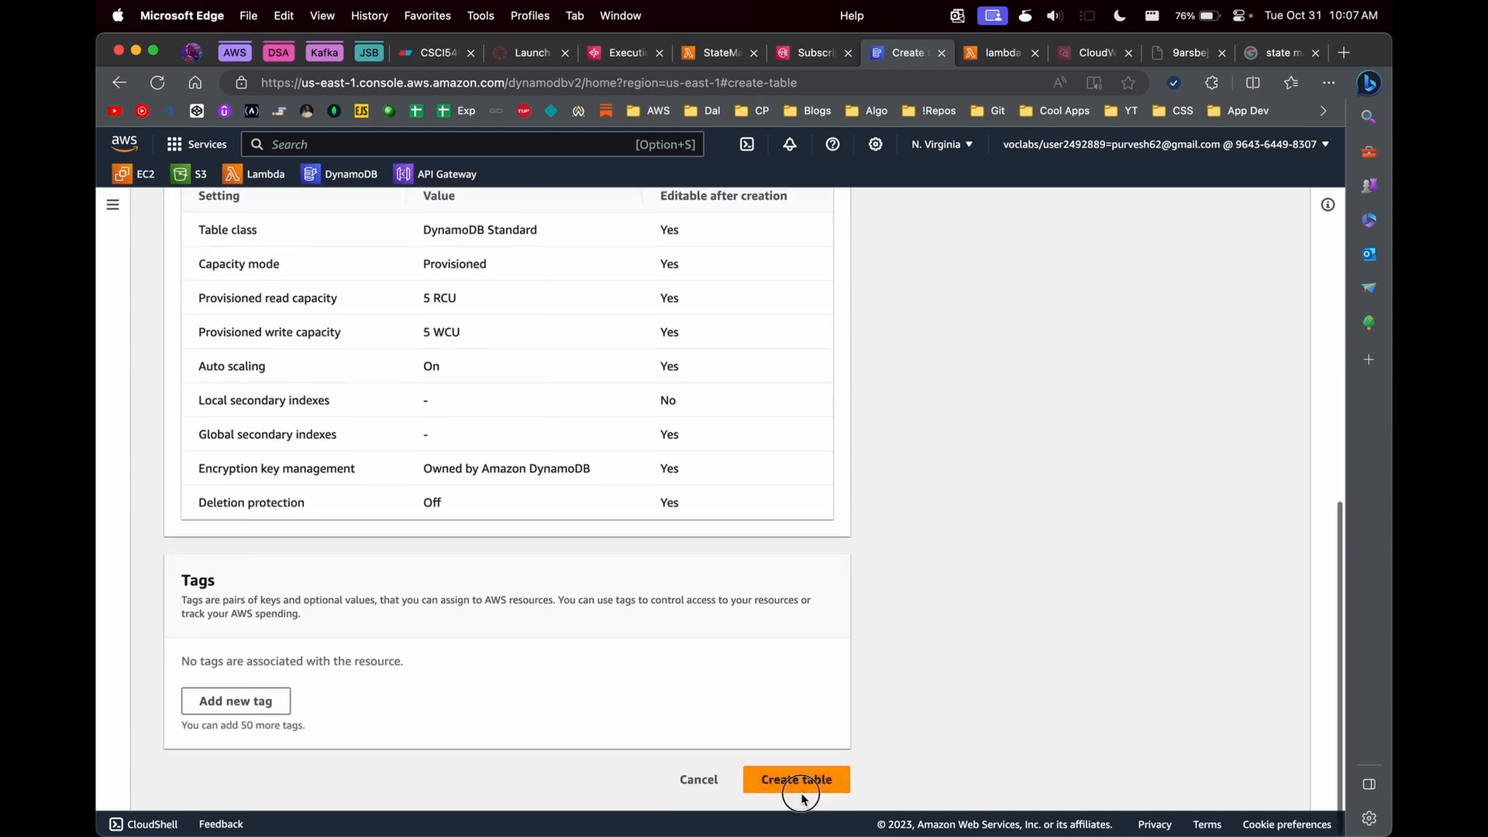
{"action": "left_click", "coordinate": [801, 783]}
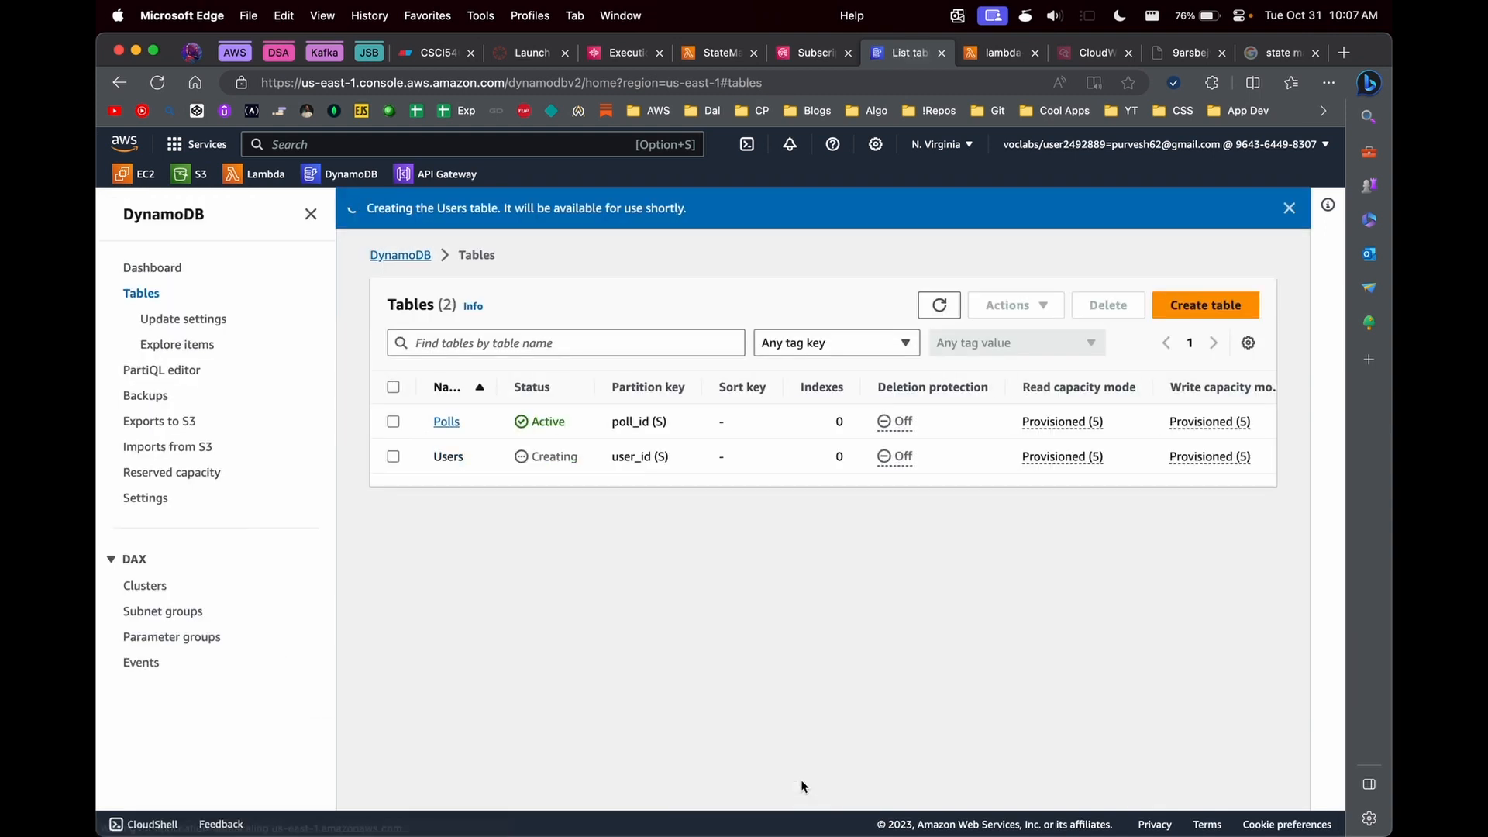
{"action": "left_click", "coordinate": [939, 305]}
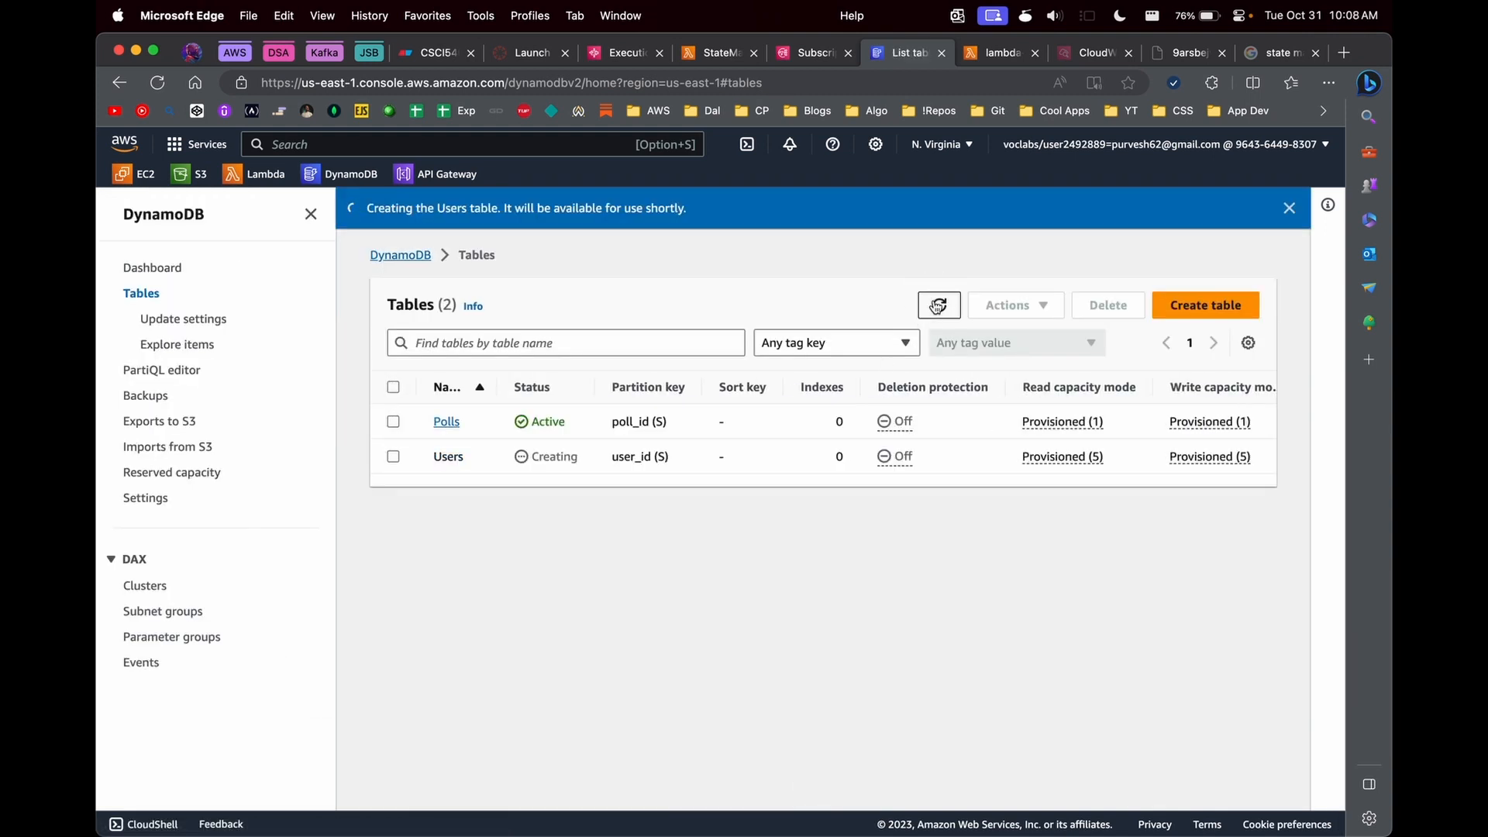
{"action": "left_click", "coordinate": [941, 309]}
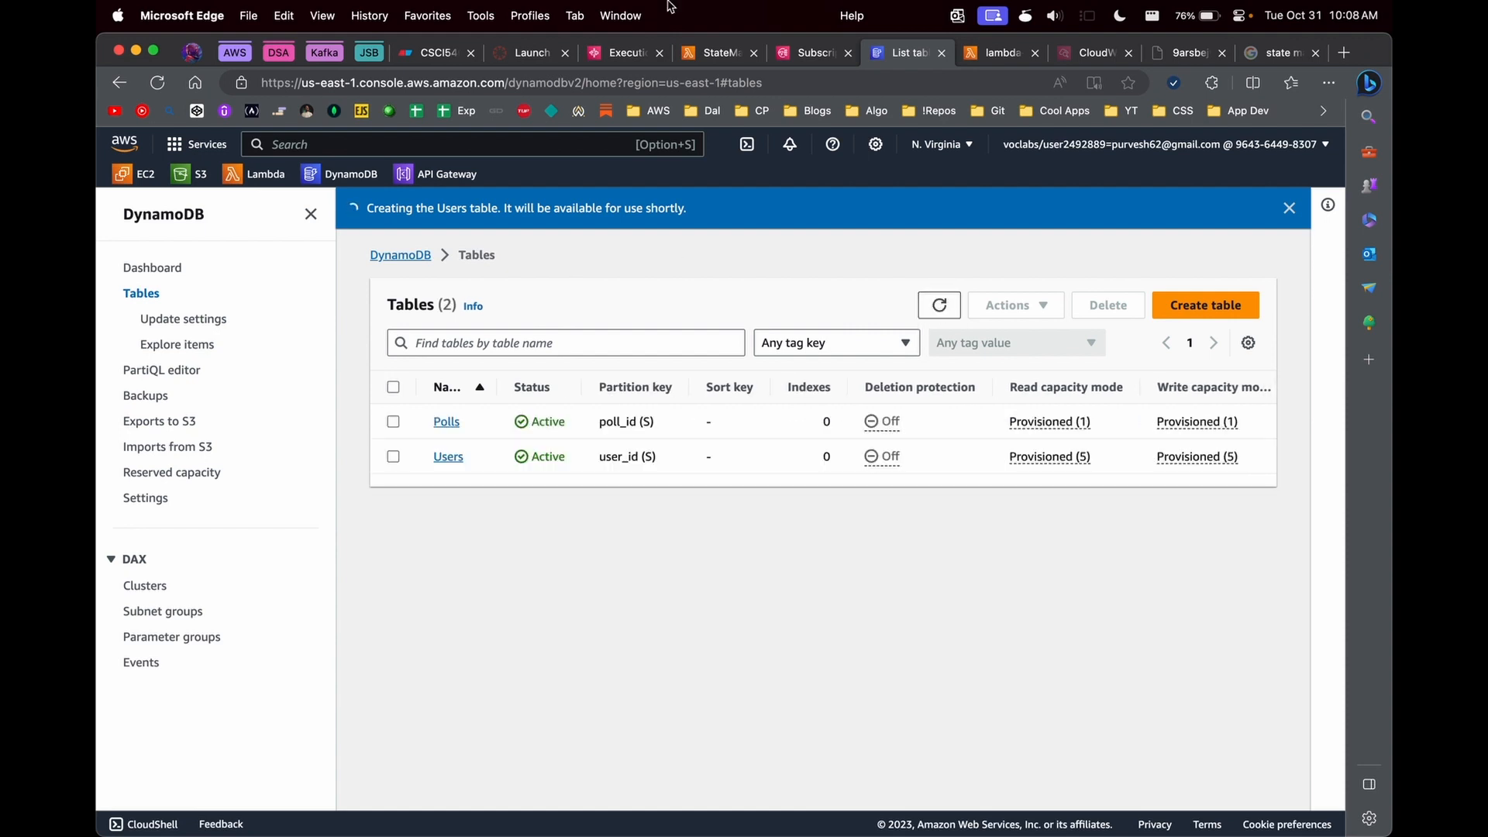
- Return from the execution page to the details of MyStateMachine-ztn9fd33f
{"action": "left_click", "coordinate": [620, 51]}
{"action": "scroll", "coordinate": [339, 404], "scroll_direction": "up", "scroll_amount": 5}
{"action": "left_click", "coordinate": [294, 314]}
{"action": "left_click", "coordinate": [689, 372]}
{"action": "left_click", "coordinate": [395, 223]}
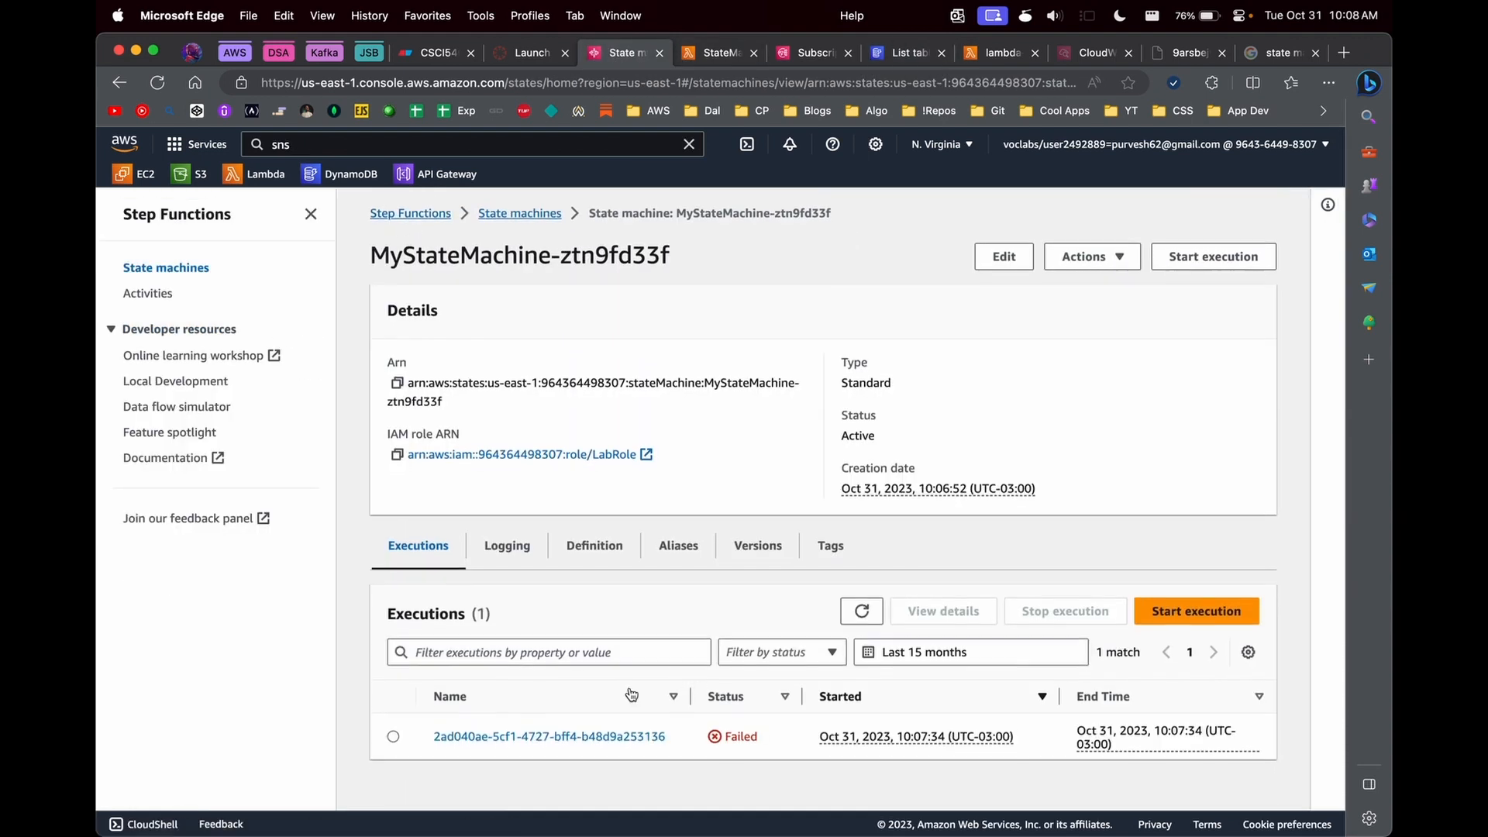
- Start a new execution with the JSON input "user": "Tim Cook" and "user_id": "1", and view its graph
{"action": "left_click", "coordinate": [1162, 609]}
{"action": "left_click", "coordinate": [401, 531]}
{"action": "key", "text": "super+a"}
{"action": "key", "text": "super+v"}
{"action": "left_click", "coordinate": [1206, 717]}
{"action": "scroll", "coordinate": [1203, 710], "scroll_direction": "down", "scroll_amount": 5}
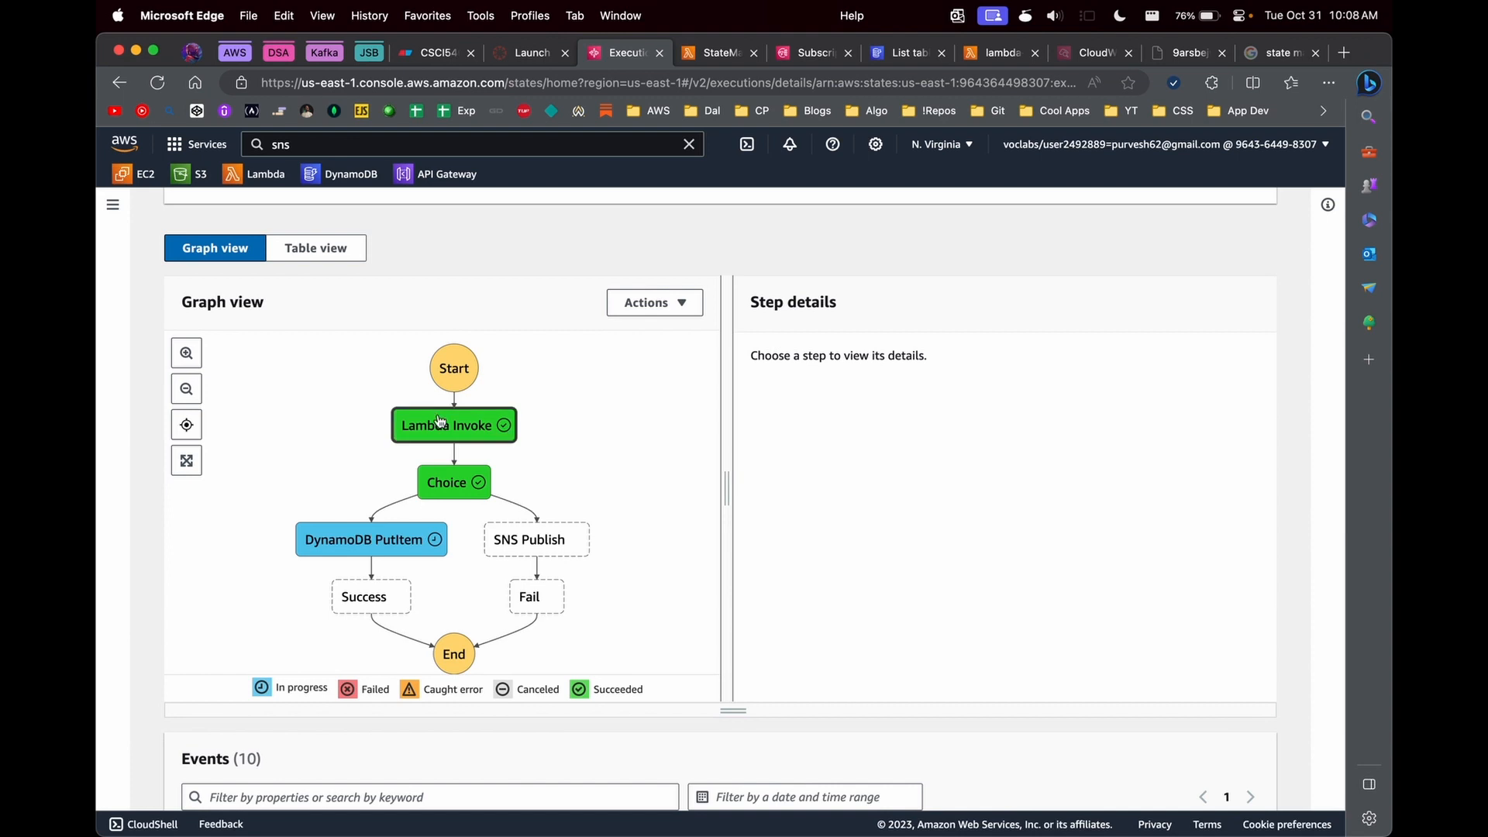
- Check the True/False payment_status options in the StateMachineLambdaFN code and return to the execution graph
{"action": "left_click", "coordinate": [724, 55]}
{"action": "left_click", "coordinate": [543, 526]}
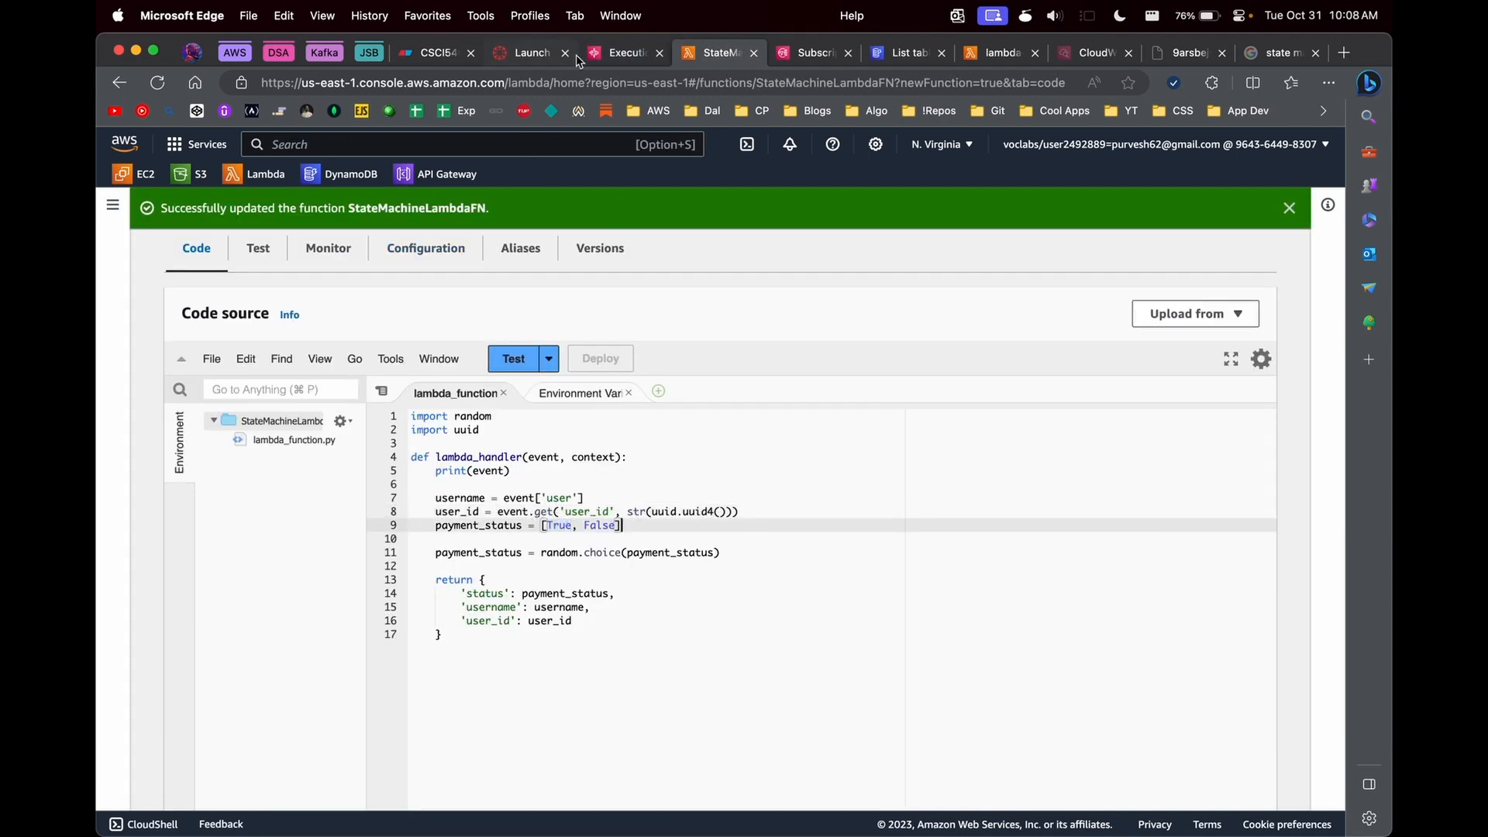
{"action": "left_click", "coordinate": [620, 53]}
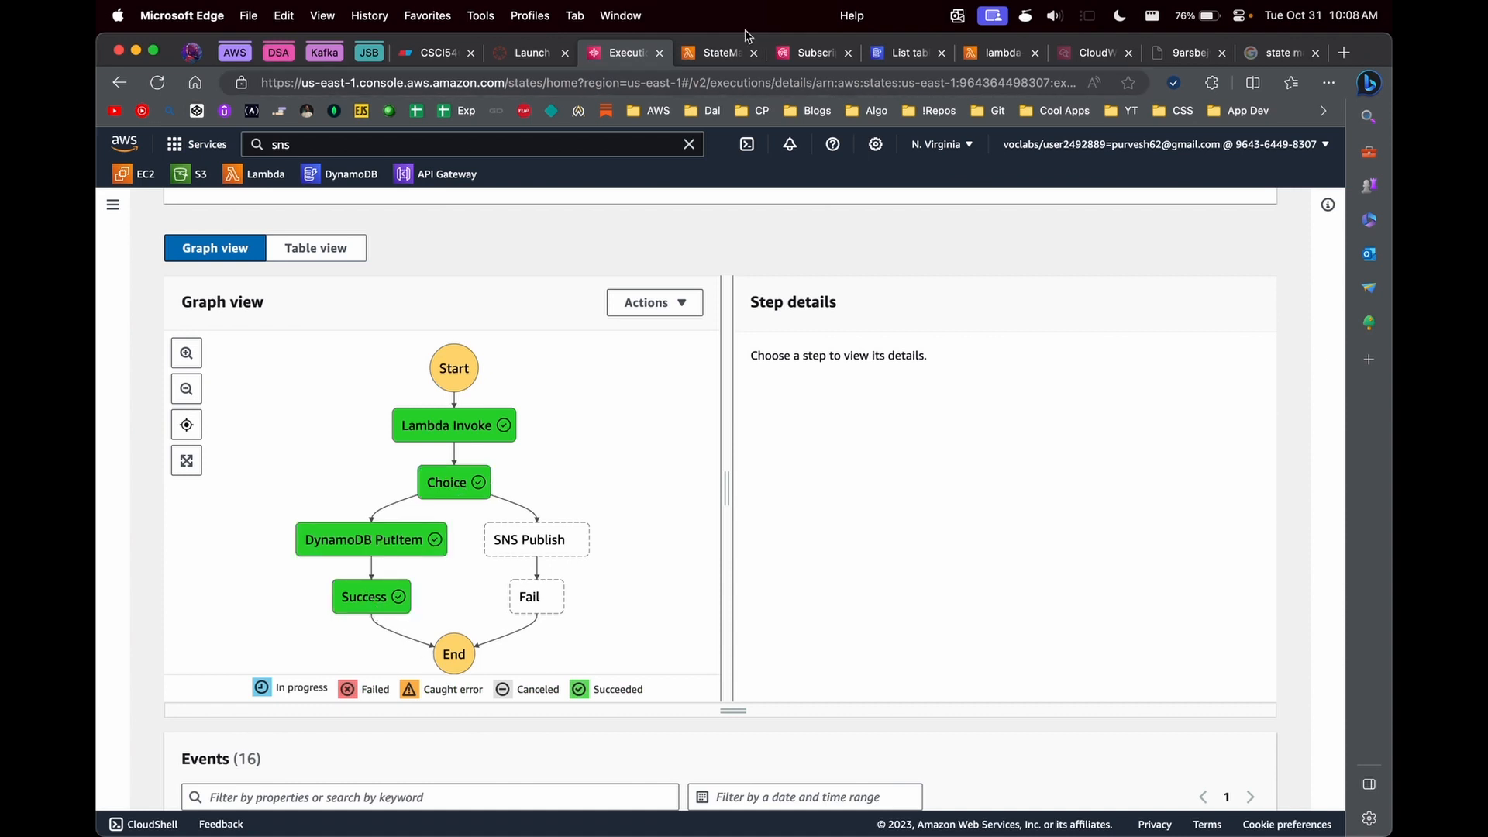
- Open the Users table in DynamoDB and explore its items for the stored user
{"action": "left_click", "coordinate": [899, 52]}
{"action": "left_click", "coordinate": [452, 463]}
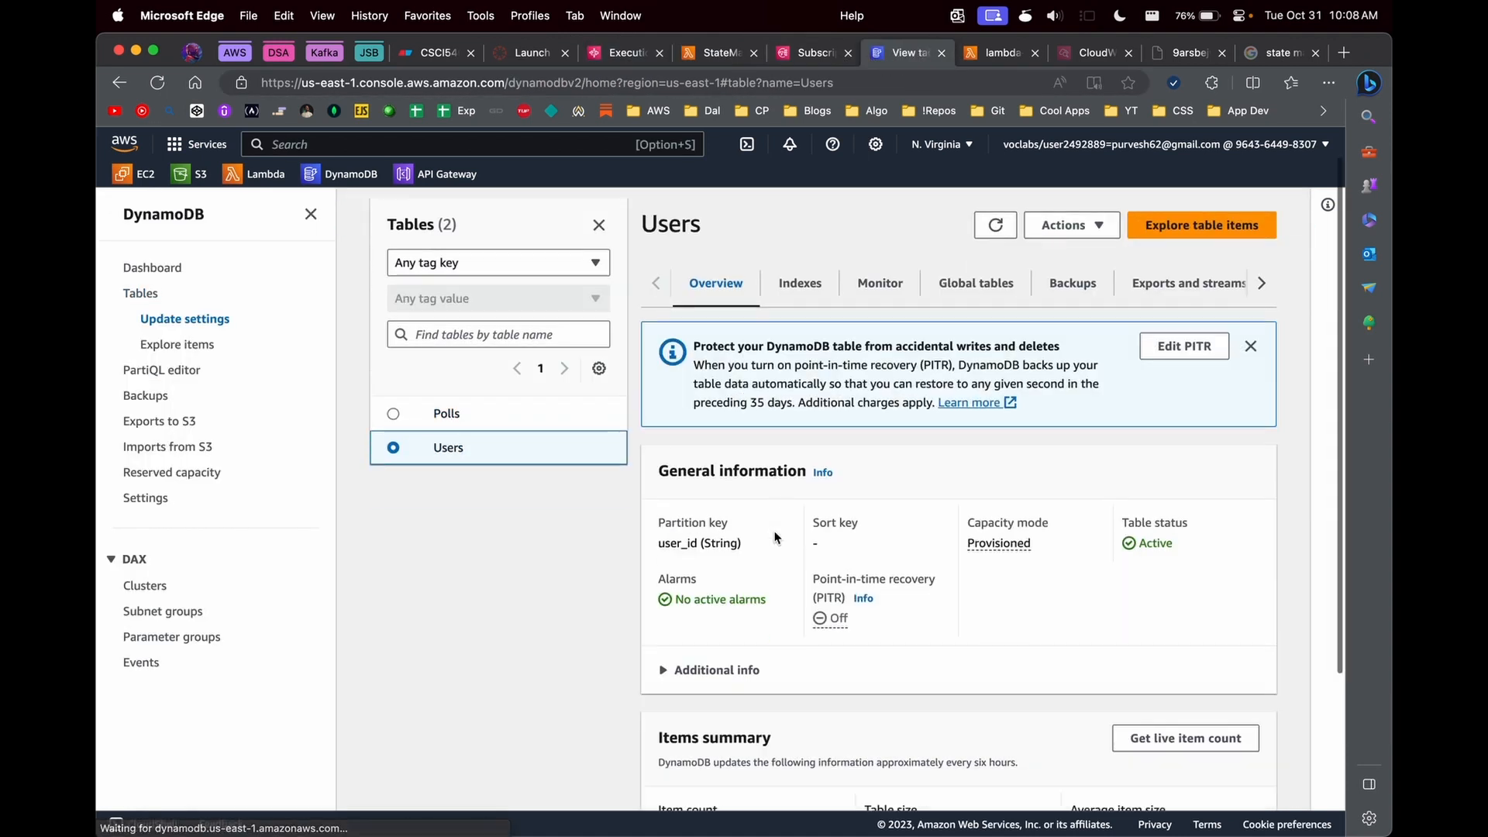
{"action": "scroll", "coordinate": [1089, 413], "scroll_direction": "down", "scroll_amount": 4}
{"action": "scroll", "coordinate": [1089, 412], "scroll_direction": "up", "scroll_amount": 3}
{"action": "left_click", "coordinate": [1163, 200]}
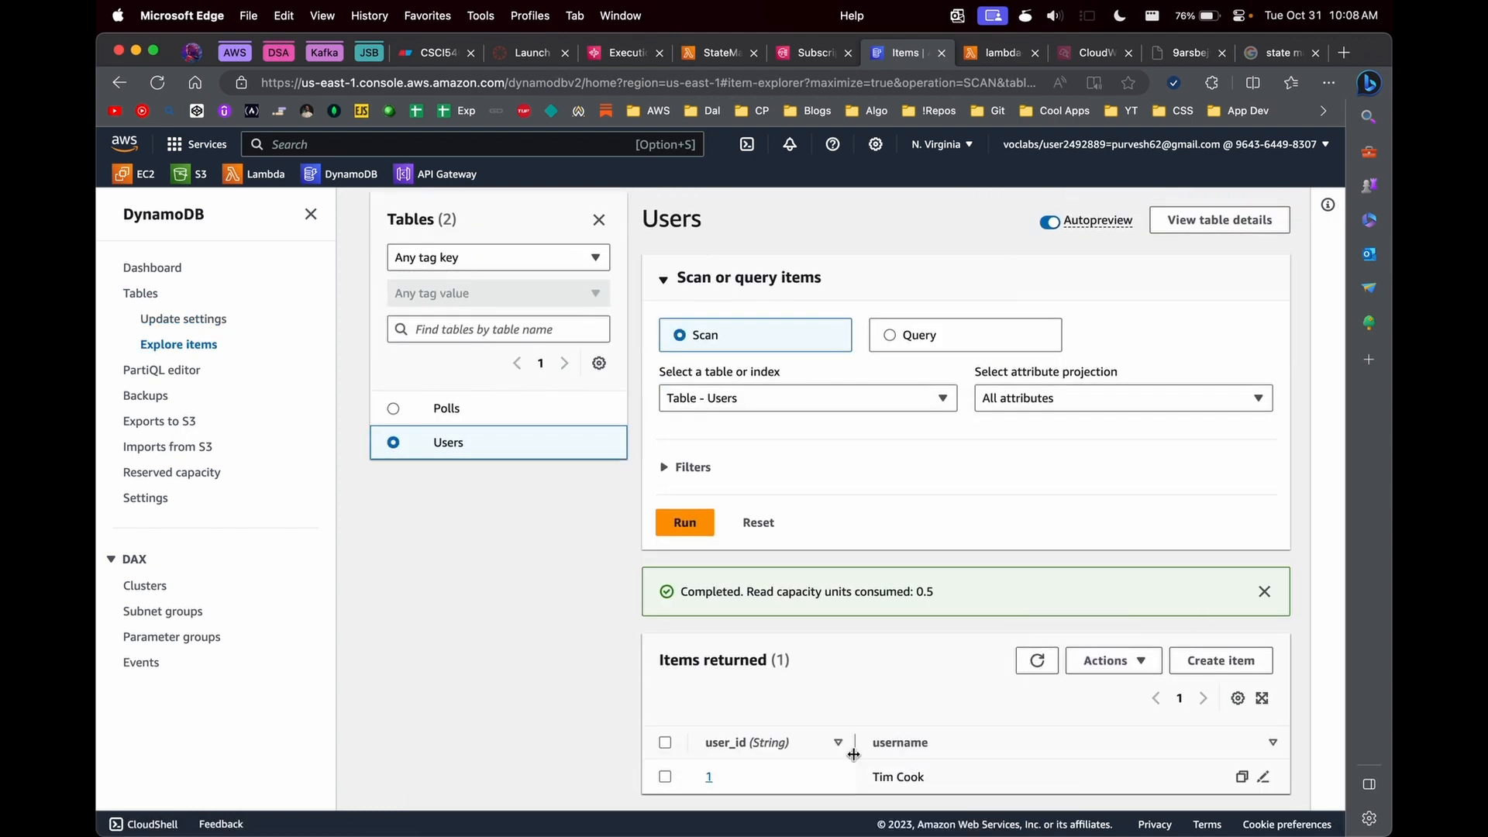
- Set up another execution whose JSON input contains only "user": "Elon Musk", with the user_id entry removed
{"action": "left_click", "coordinate": [604, 54]}
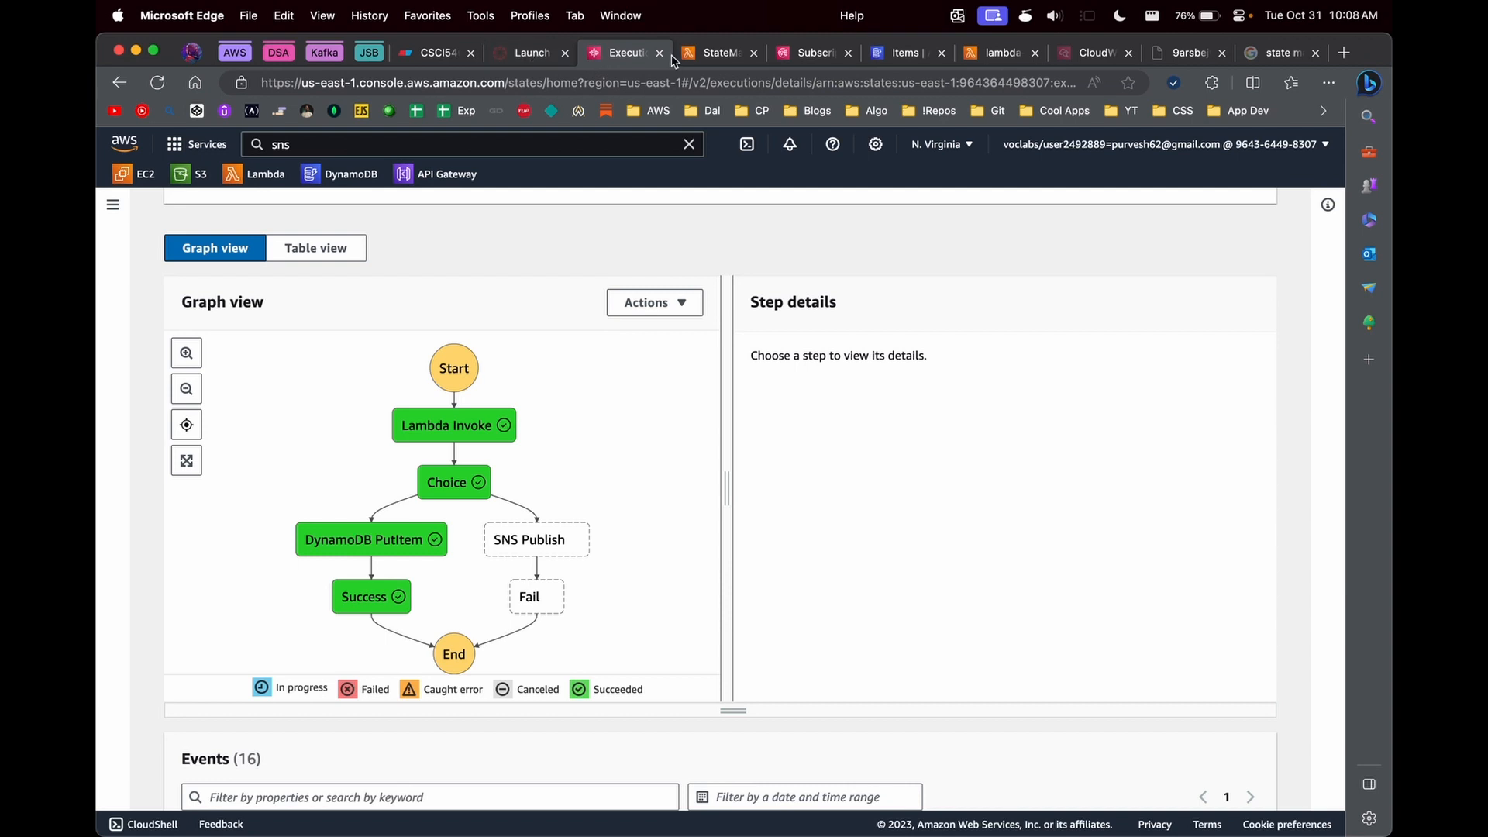
{"action": "scroll", "coordinate": [747, 248], "scroll_direction": "up", "scroll_amount": 5}
{"action": "left_click", "coordinate": [1114, 256]}
{"action": "left_click", "coordinate": [450, 564]}
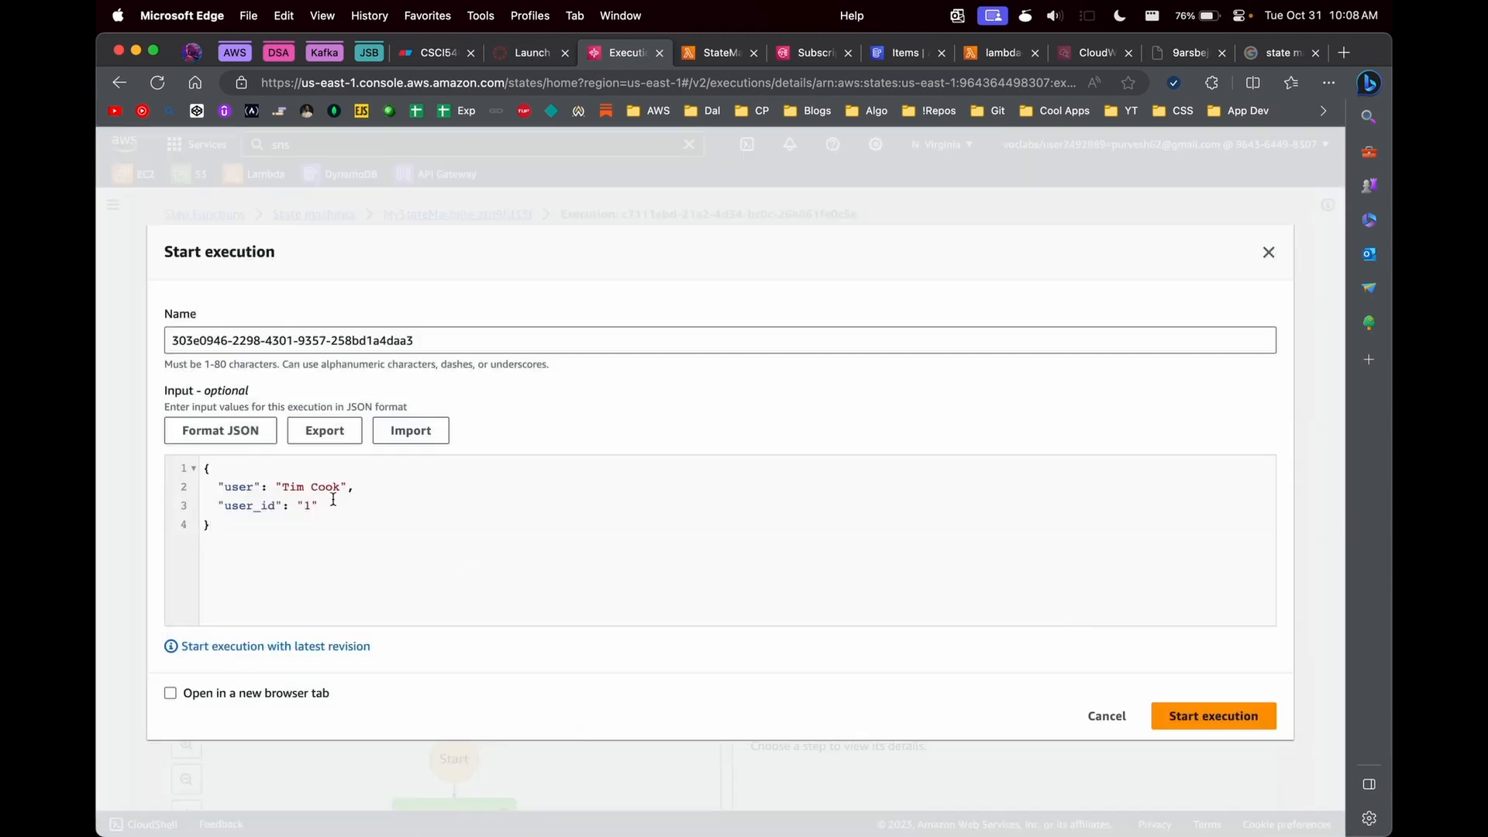
{"action": "key", "text": "super+shift+Left"}
{"action": "key", "text": "BackSpace"}
{"action": "key", "text": "BackSpace"}
{"action": "key", "text": "BackSpace"}
{"action": "key", "text": "shift+Left"}
{"action": "key", "text": "shift+Left"}
{"action": "key", "text": "shift+Left"}
{"action": "key", "text": "shift+Left"}
{"action": "key", "text": "shift+Left"}
{"action": "key", "text": "shift+Left"}
{"action": "key", "text": "shift+Left"}
{"action": "key", "text": "shift+Left"}
{"action": "type", "text": "Elo"}
{"action": "key", "text": "super+a"}
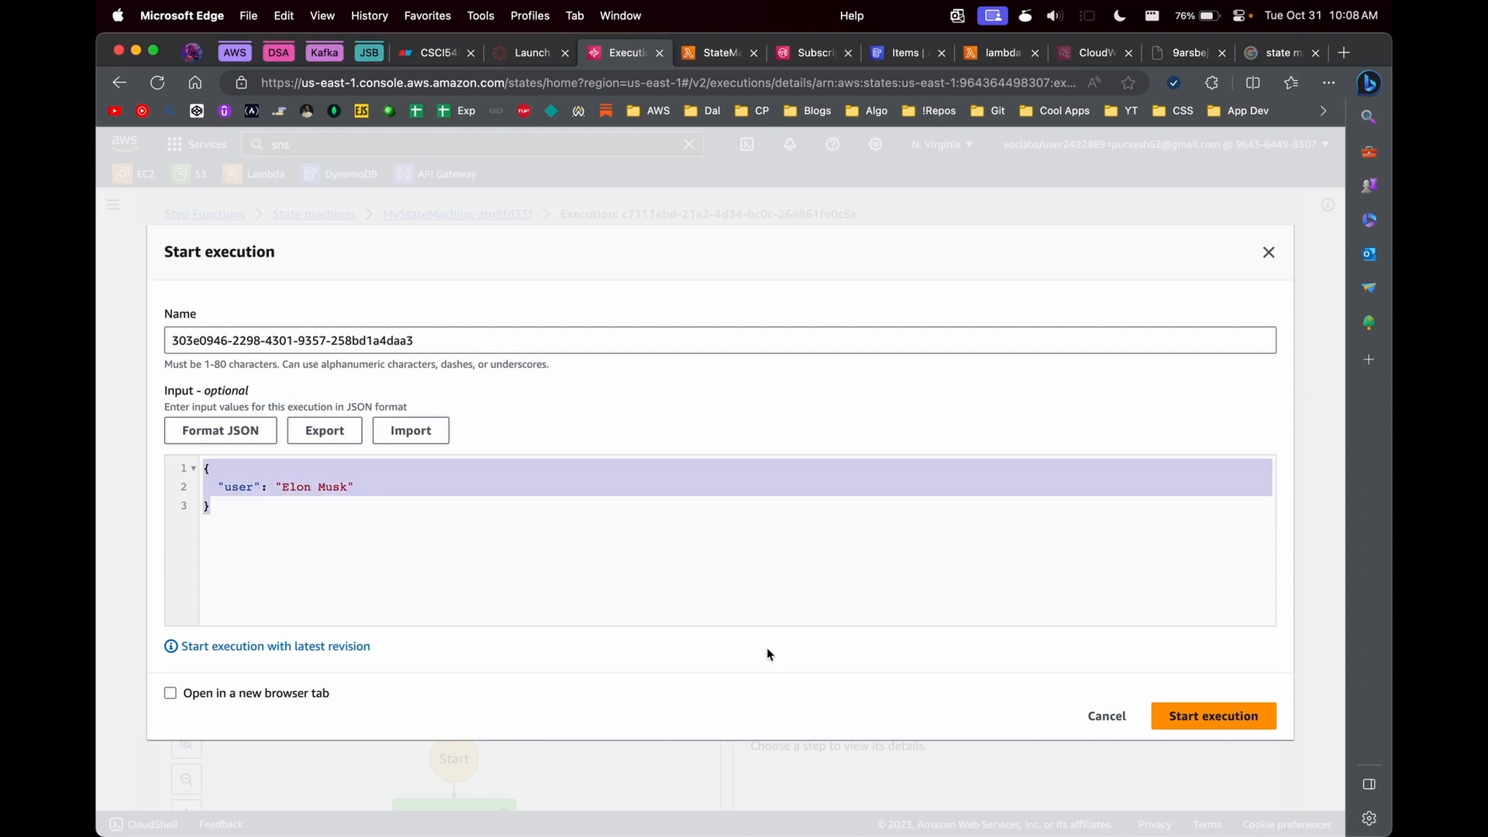
- Start the execution and examine which branch its graph follows
{"action": "left_click", "coordinate": [1191, 716]}
{"action": "scroll", "coordinate": [795, 555], "scroll_direction": "down", "scroll_amount": 10}
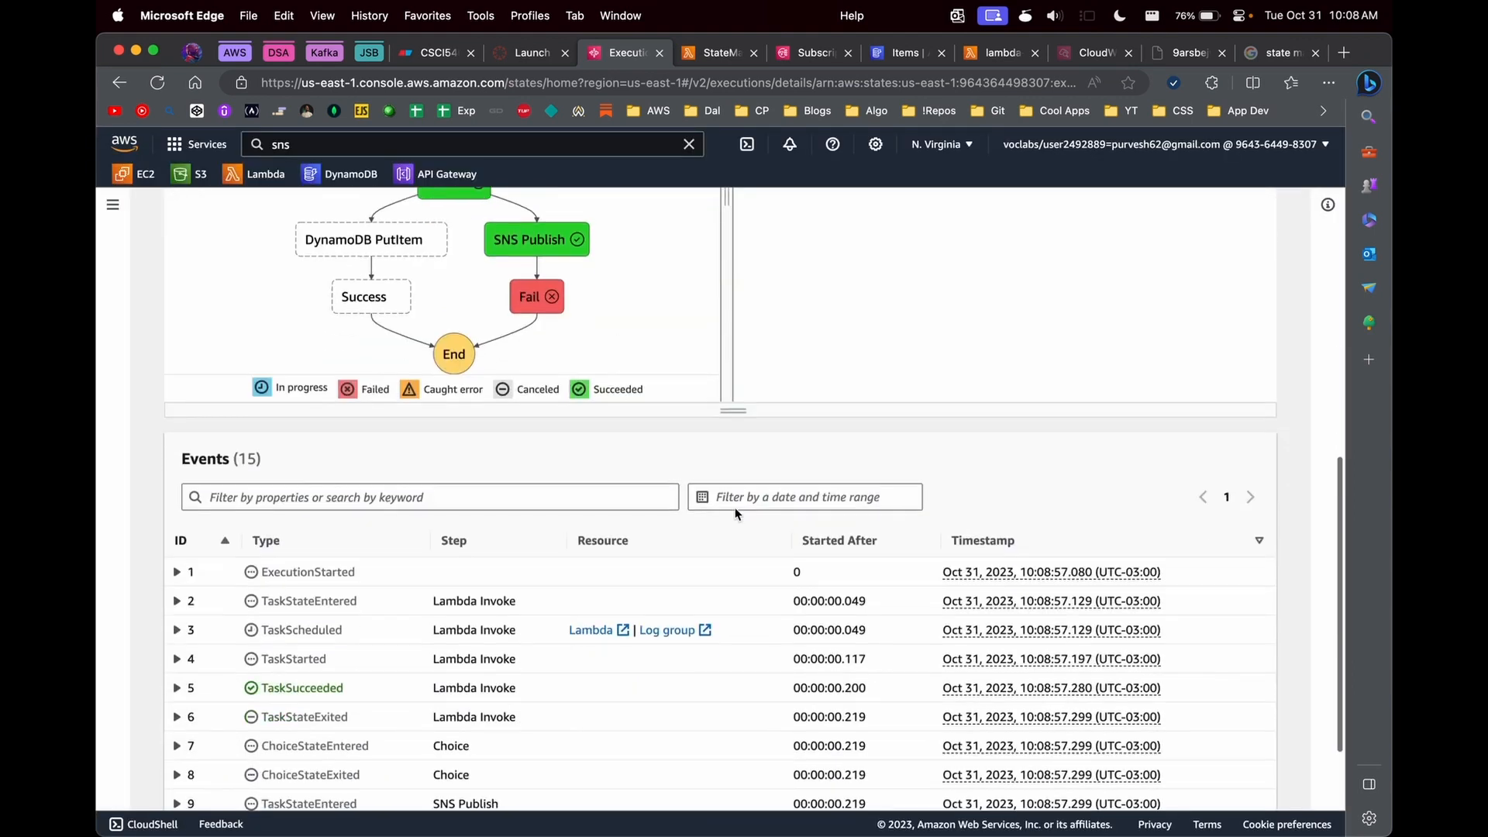
{"action": "scroll", "coordinate": [611, 319], "scroll_direction": "up", "scroll_amount": 4}
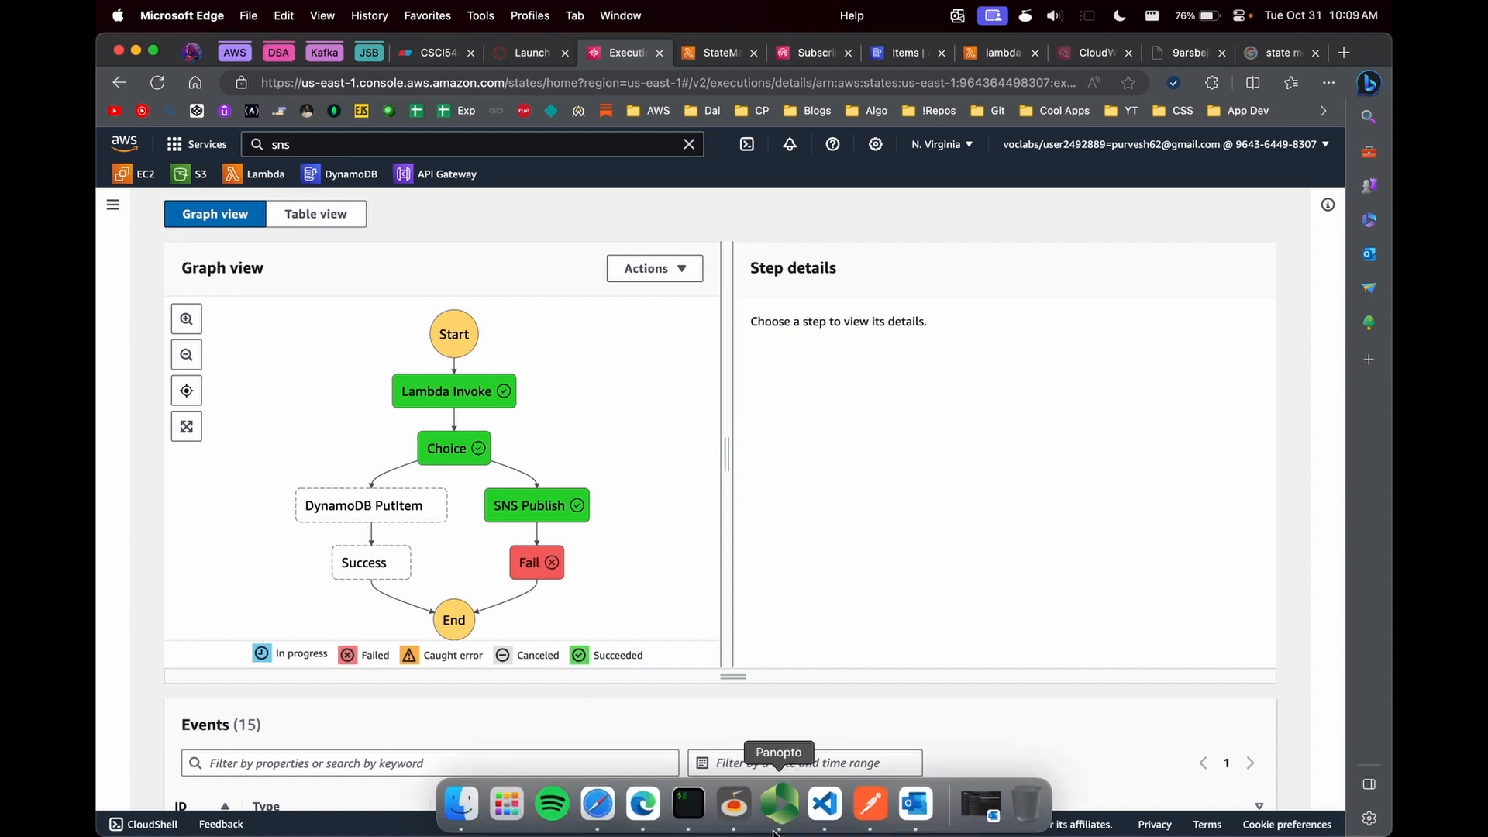
- Switch to Outlook and examine the status, username and user_id in the latest AWS Notification Message, and return to the browser
{"action": "left_click", "coordinate": [916, 803]}
{"action": "left_click", "coordinate": [436, 221]}
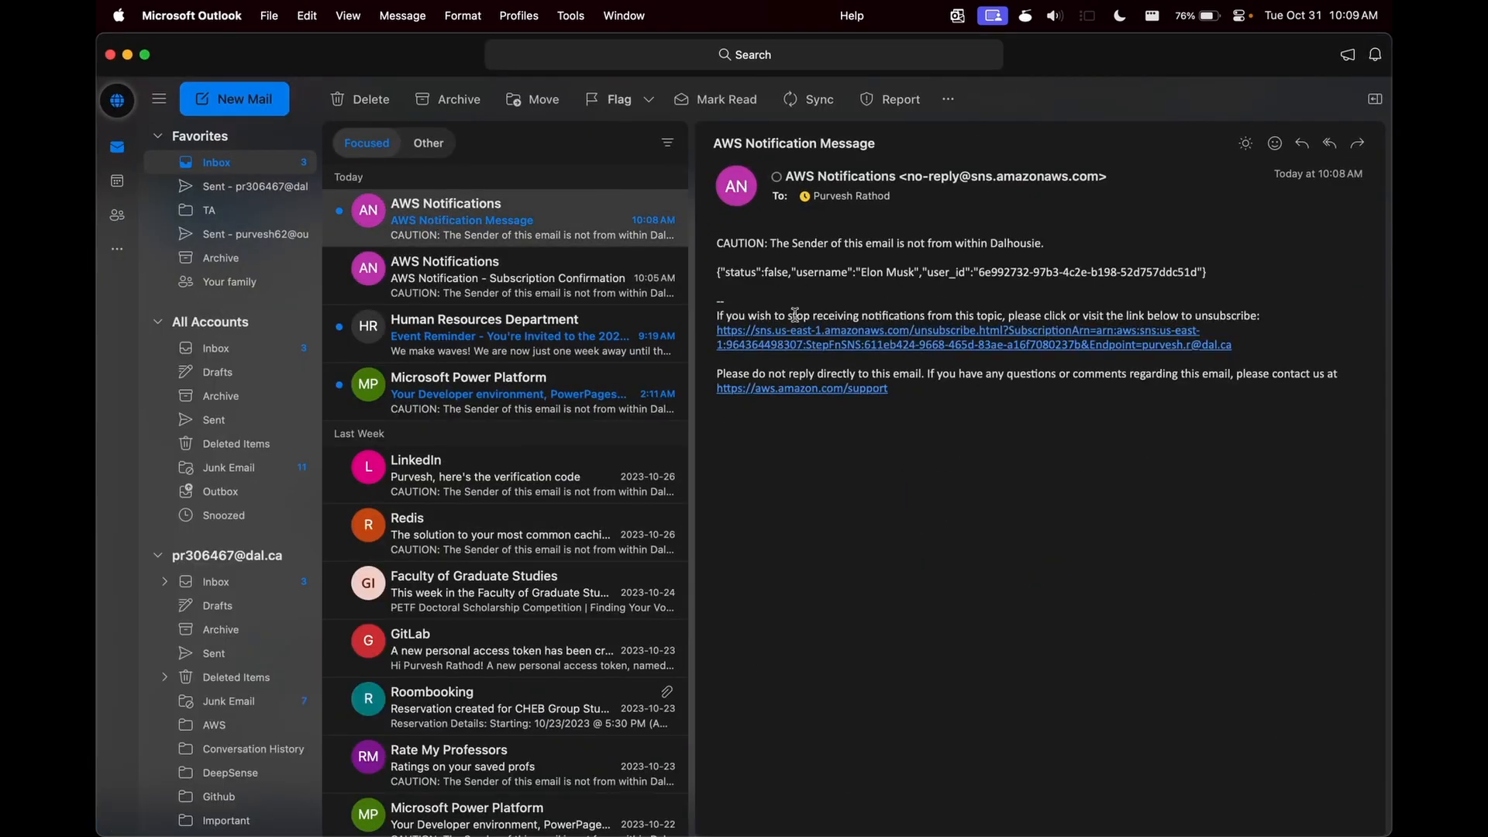
{"action": "left_click_drag", "start_coordinate": [730, 278], "coordinate": [923, 253]}
{"action": "double_click", "coordinate": [901, 272]}
{"action": "left_click", "coordinate": [826, 275]}
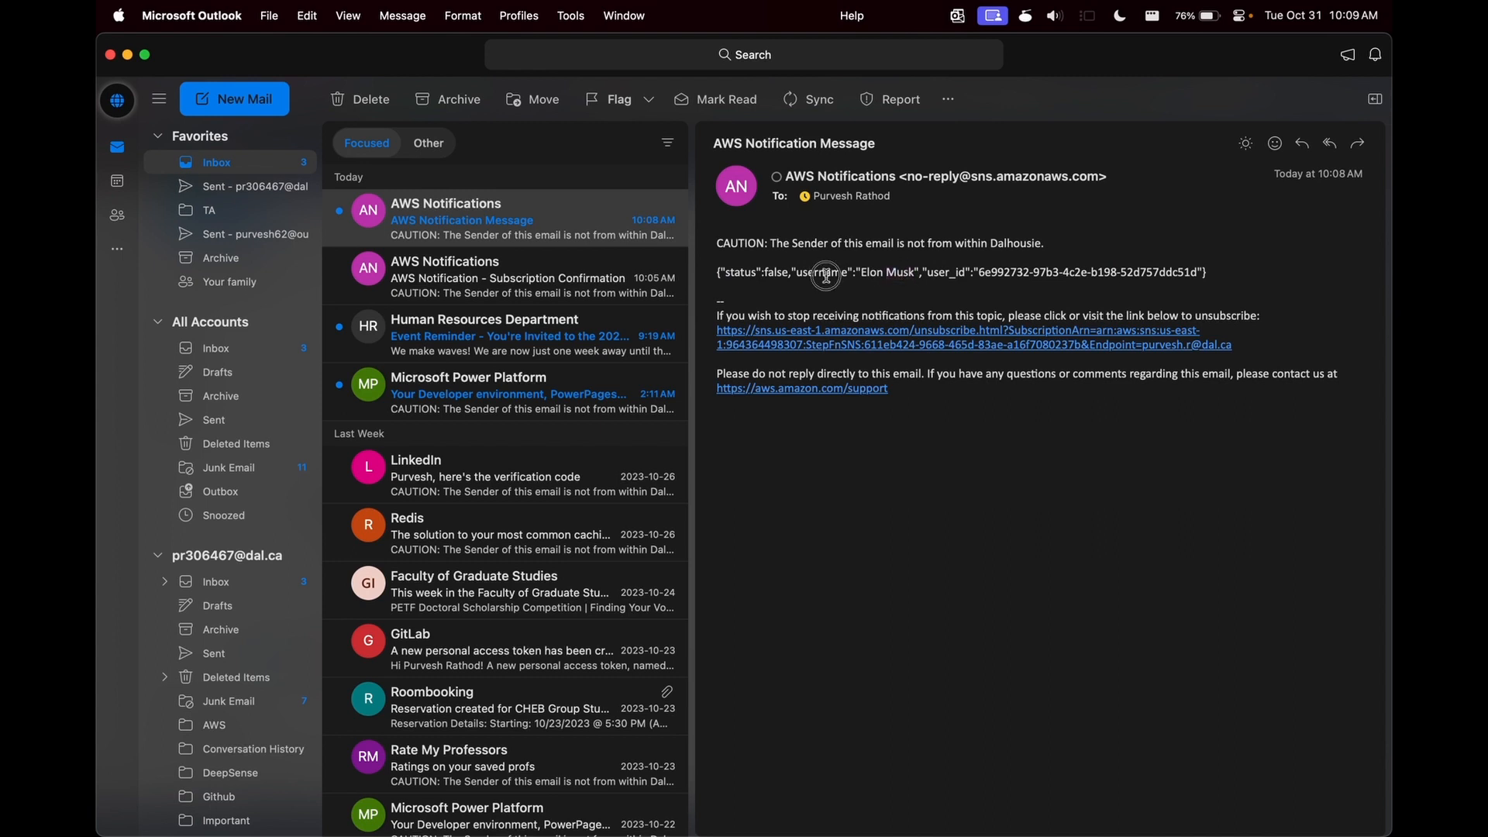
{"action": "double_click", "coordinate": [776, 273]}
{"action": "double_click", "coordinate": [947, 273]}
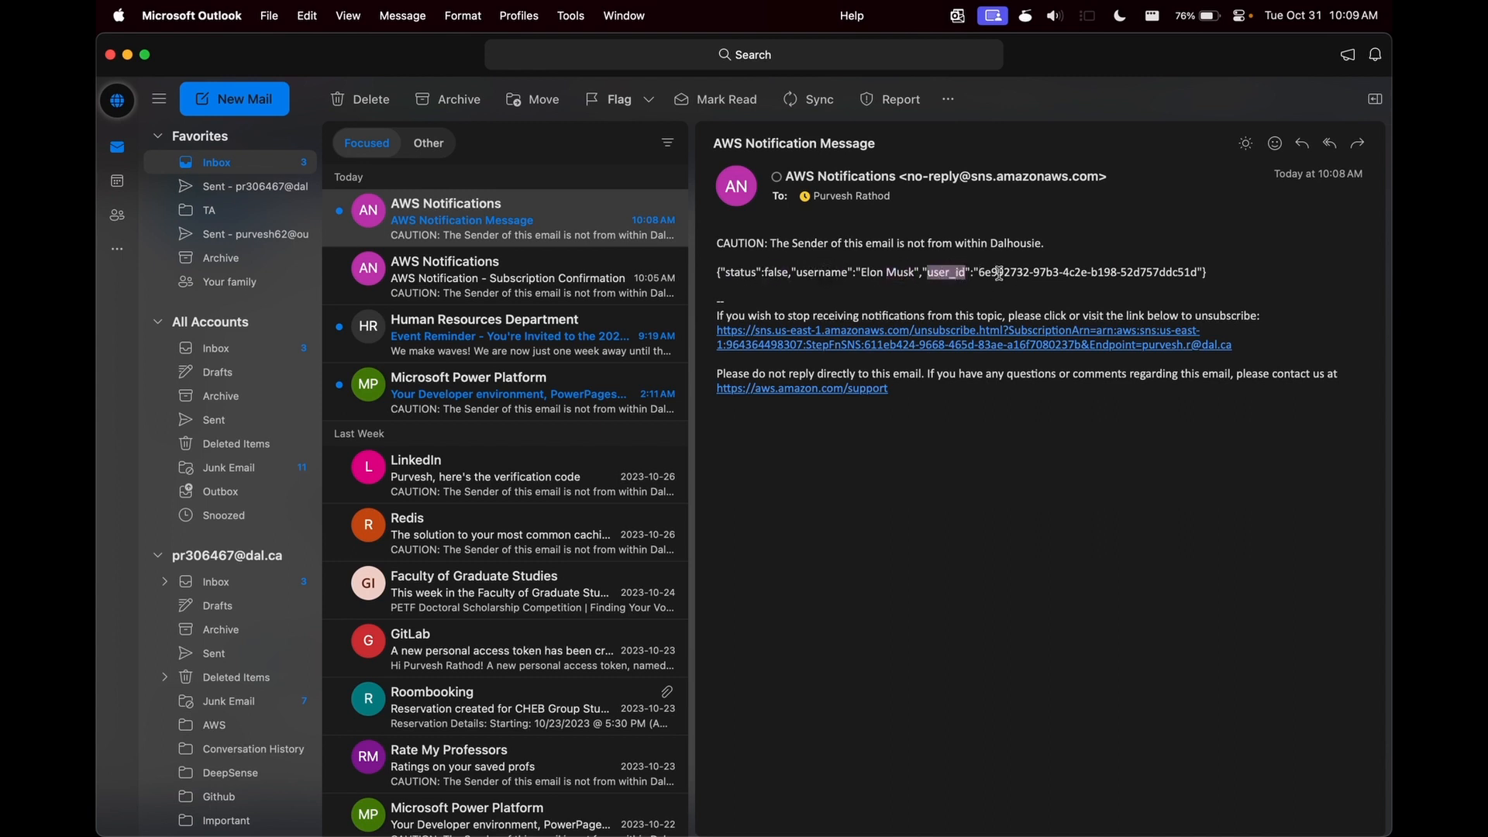
{"action": "key", "text": "super+Tab"}
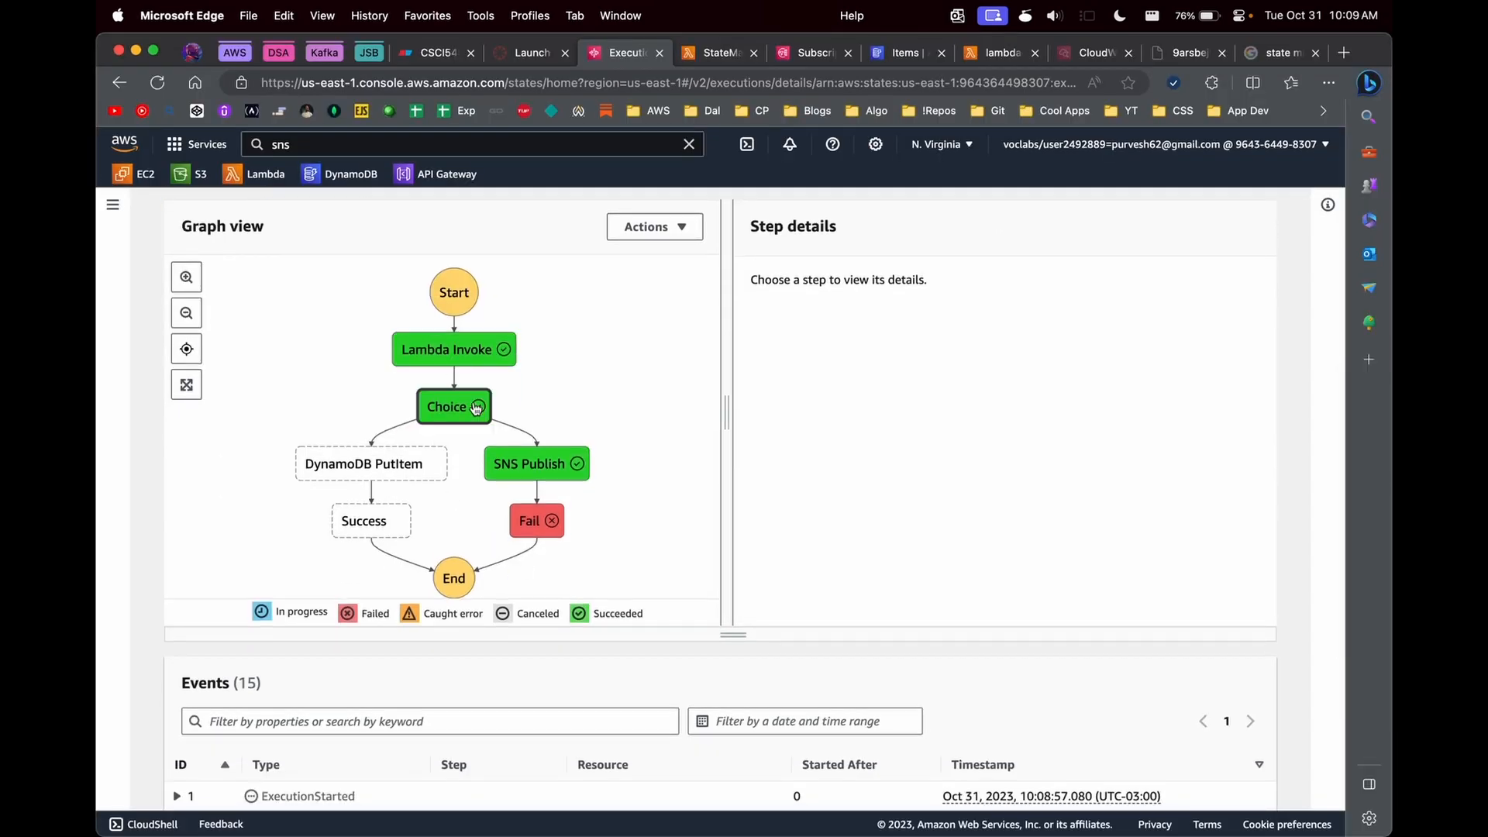
- Review the payment_status selection in the Lambda function code and go back to the execution graph
{"action": "key", "text": "ctrl+Tab"}
{"action": "left_click", "coordinate": [560, 537]}
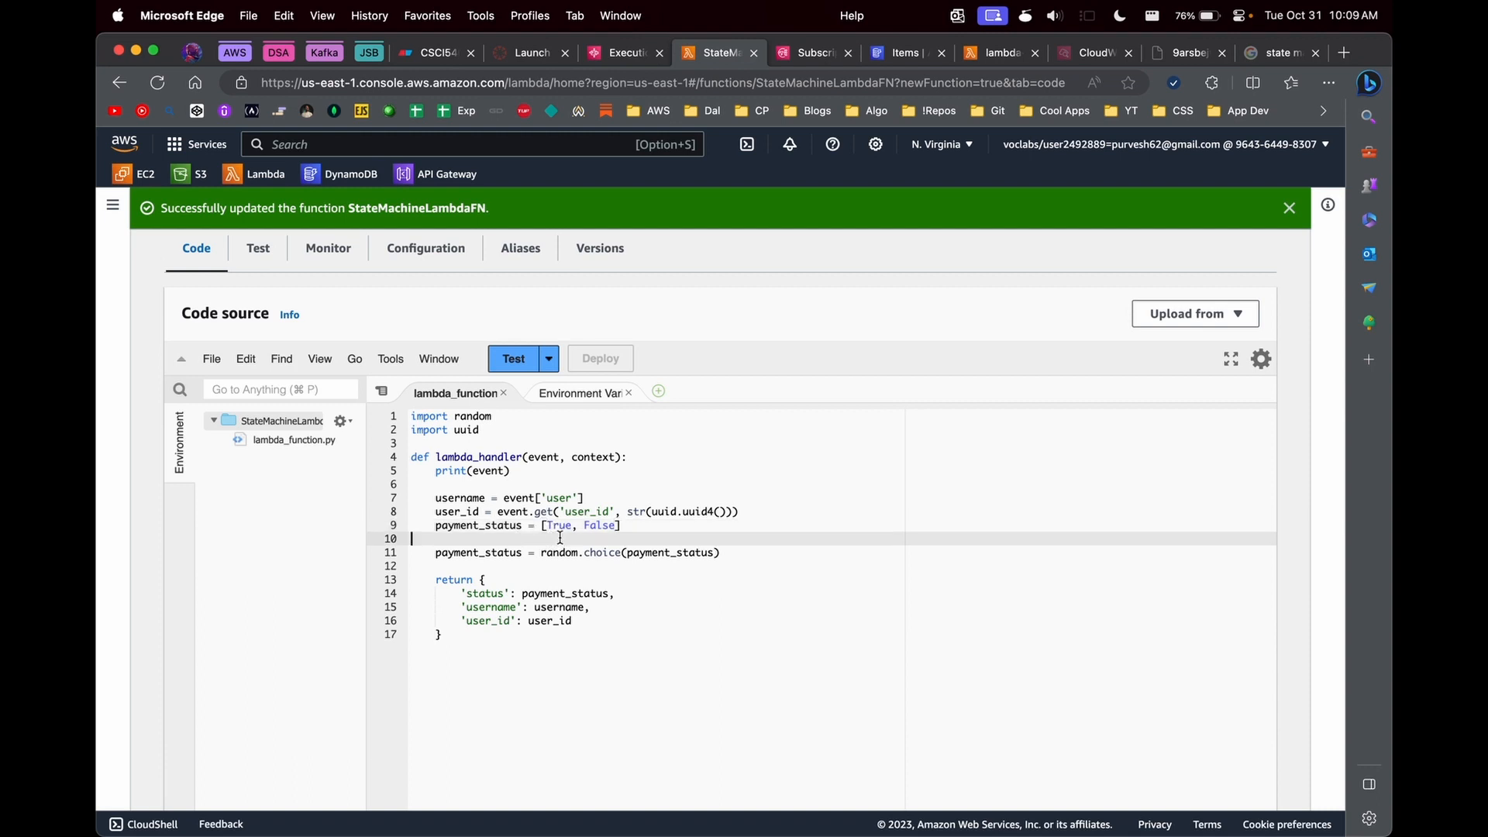
{"action": "left_click", "coordinate": [620, 52]}
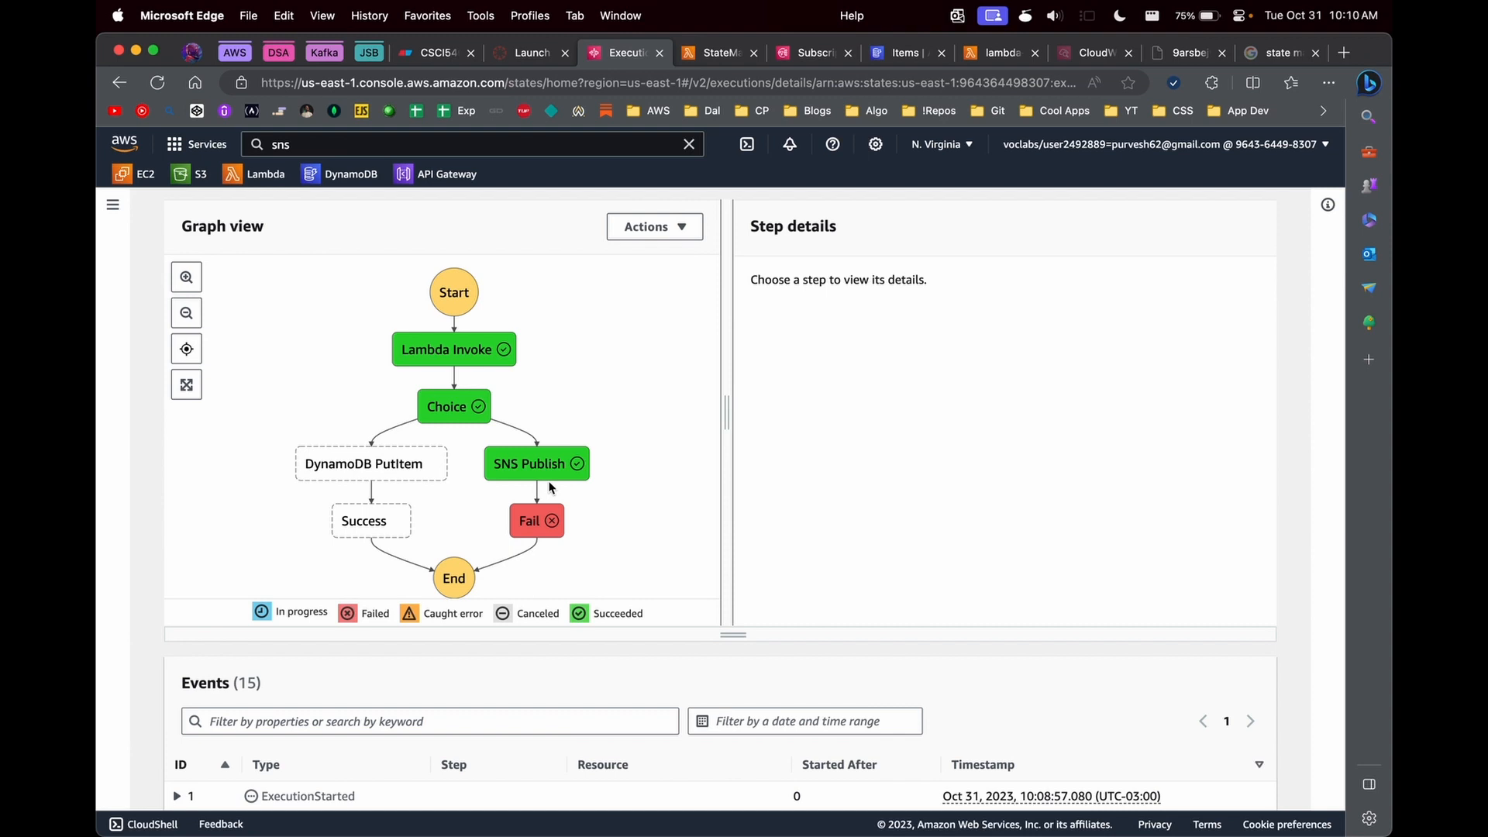
- Search the web for "pub sub model" in a new tab and enlarge Dashbird's Pub/Sub messaging diagram in the image results
{"action": "key", "text": "super+t"}
{"action": "type", "text": "sns"}
{"action": "key", "text": "BackSpace"}
{"action": "key", "text": "BackSpace"}
{"action": "key", "text": "BackSpace"}
{"action": "type", "text": "pub sub"}
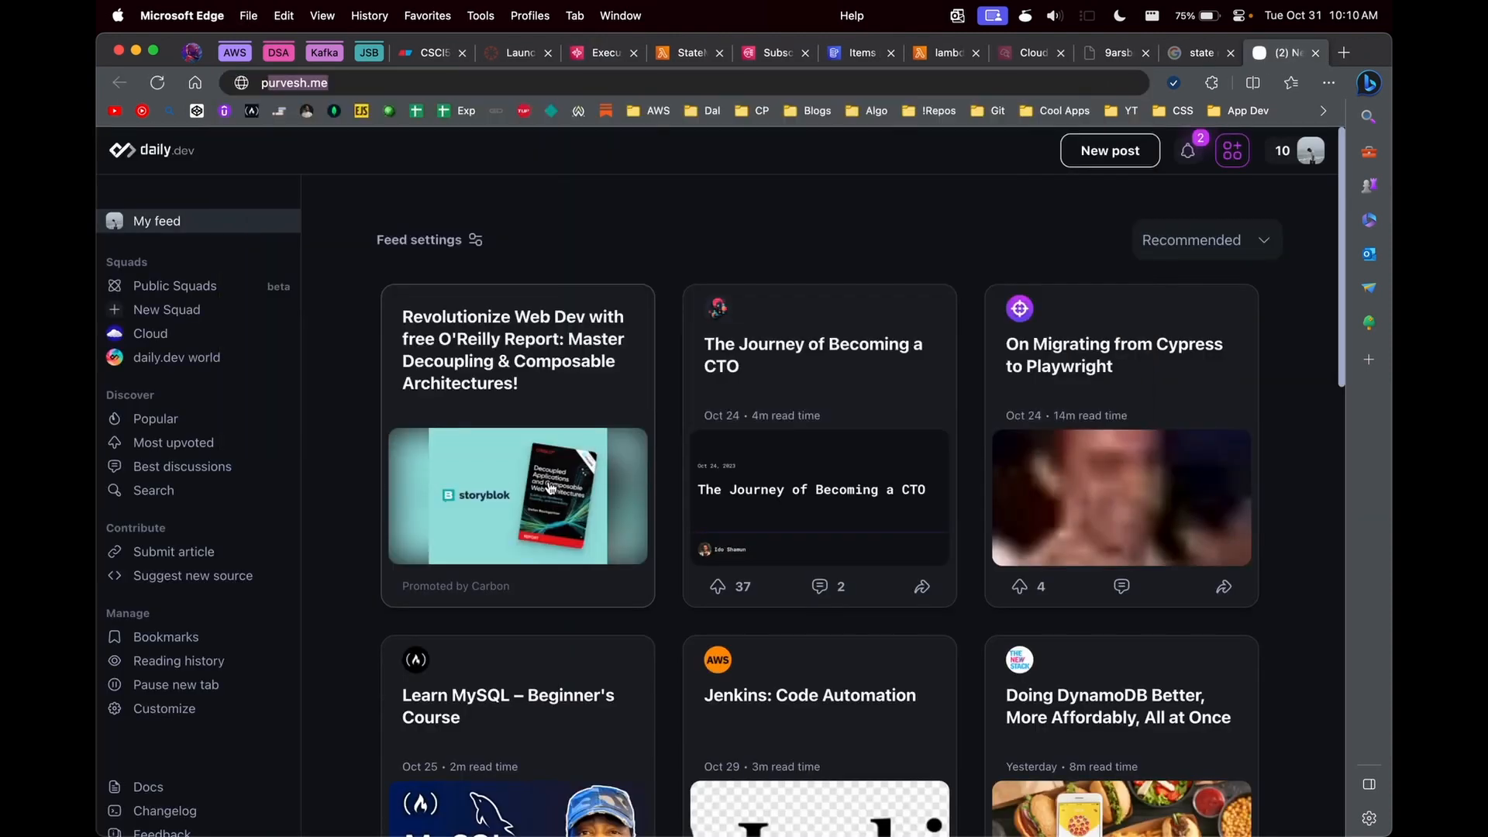
{"action": "key", "text": "Down"}
{"action": "key", "text": "Down"}
{"action": "key", "text": "Return"}
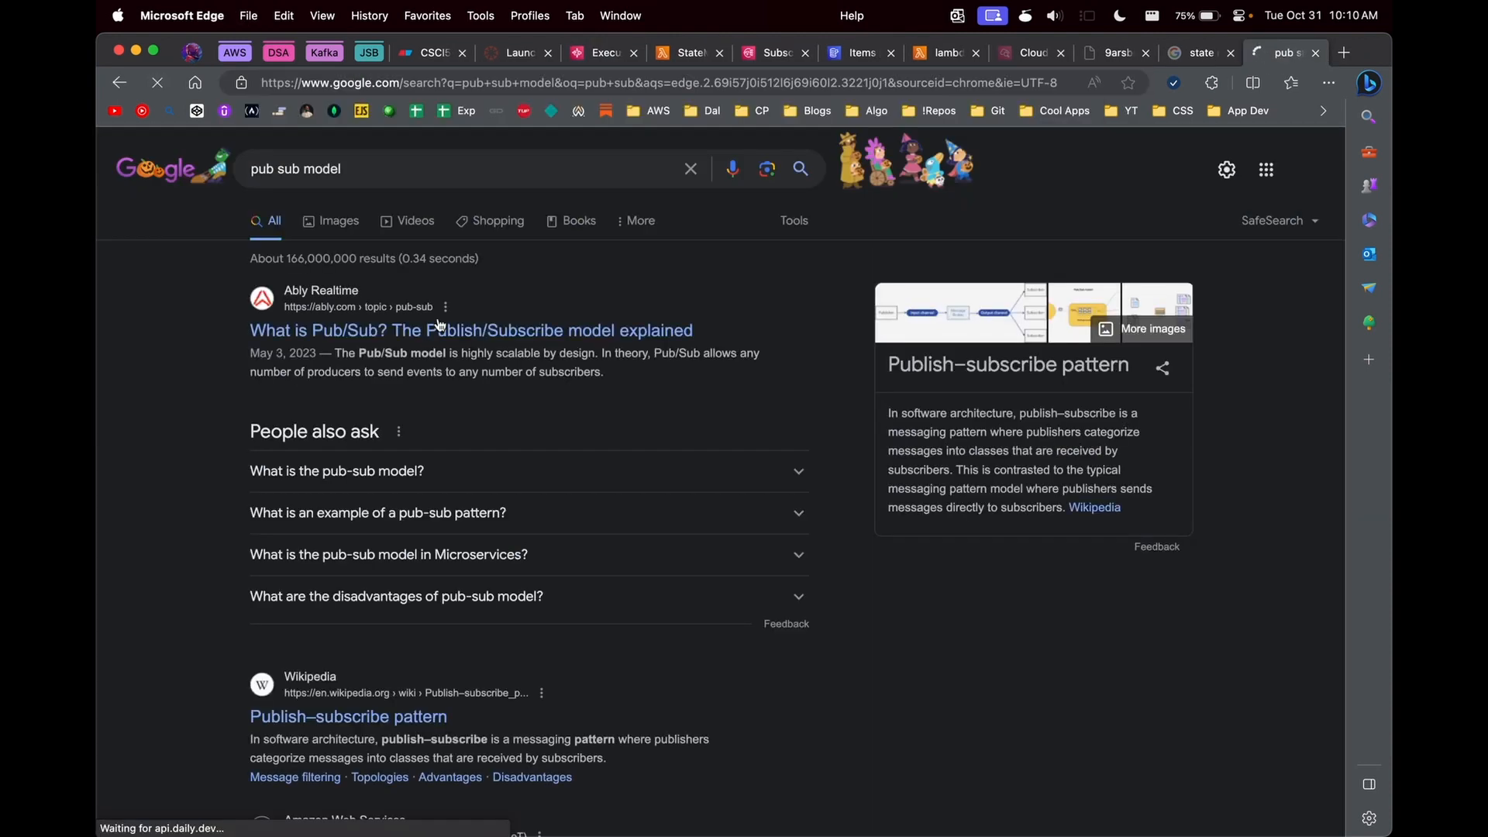
{"action": "left_click", "coordinate": [336, 226]}
{"action": "left_click", "coordinate": [1168, 392]}
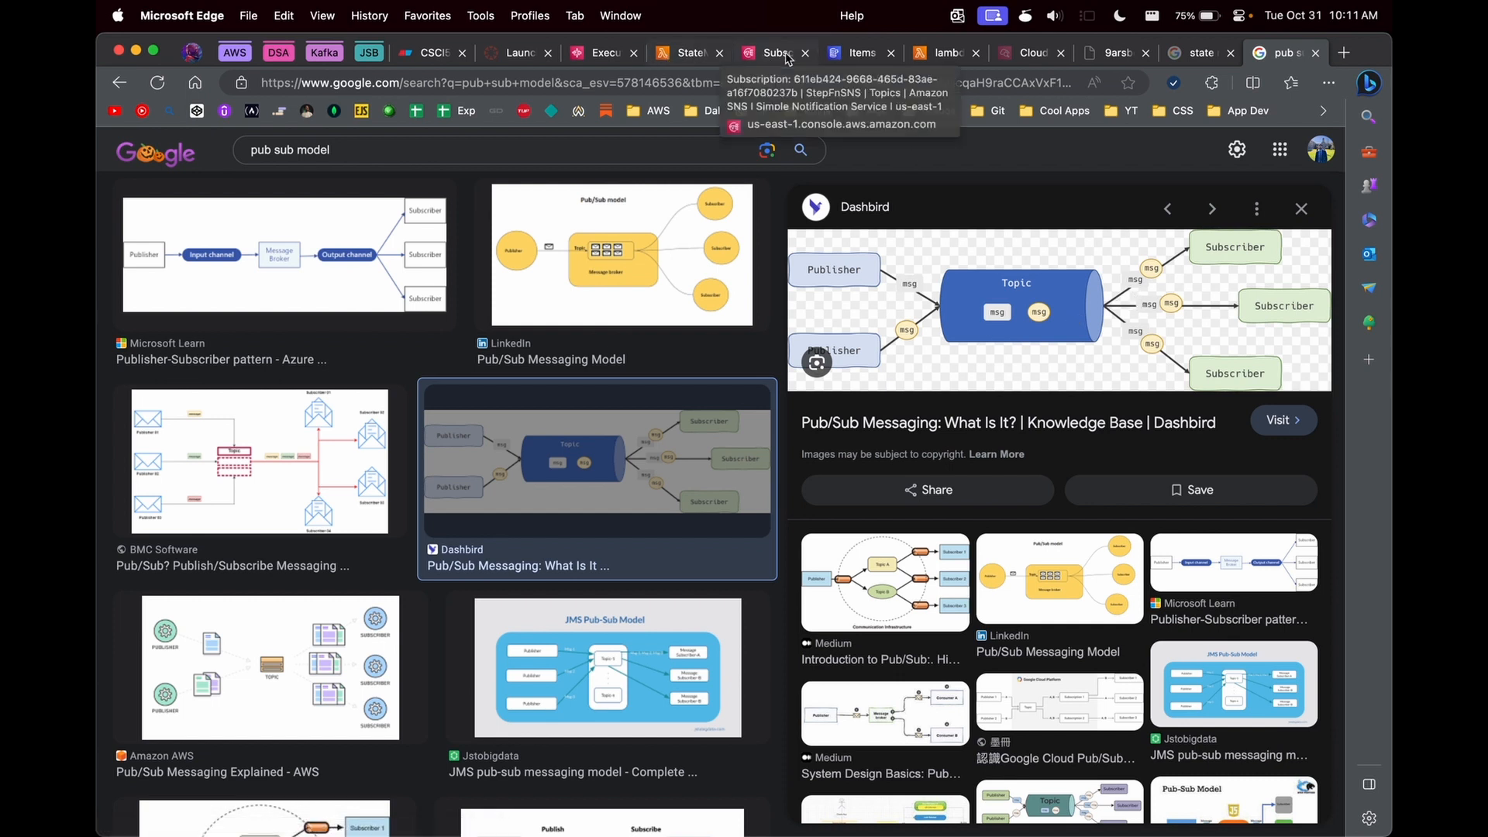
- Open Simple Notification Service in a new tab from the execution page and open the StepFnSNS topic
{"action": "left_click", "coordinate": [857, 52]}
{"action": "left_click", "coordinate": [681, 57]}
{"action": "left_click", "coordinate": [592, 57]}
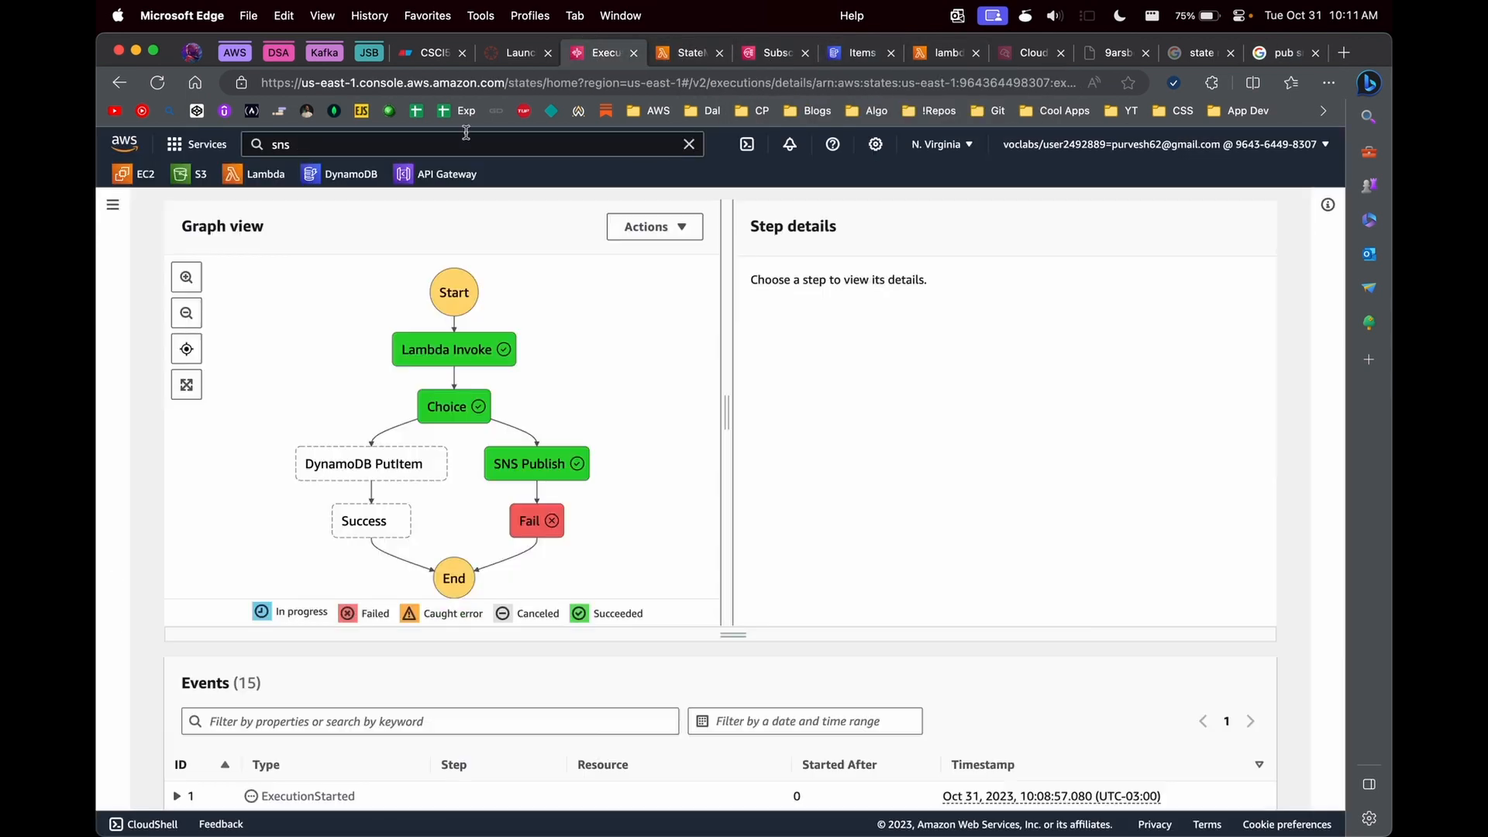
{"action": "left_click", "coordinate": [453, 144]}
{"action": "type", "text": "s"}
{"action": "key", "text": "BackSpace"}
{"action": "left_click", "coordinate": [532, 305]}
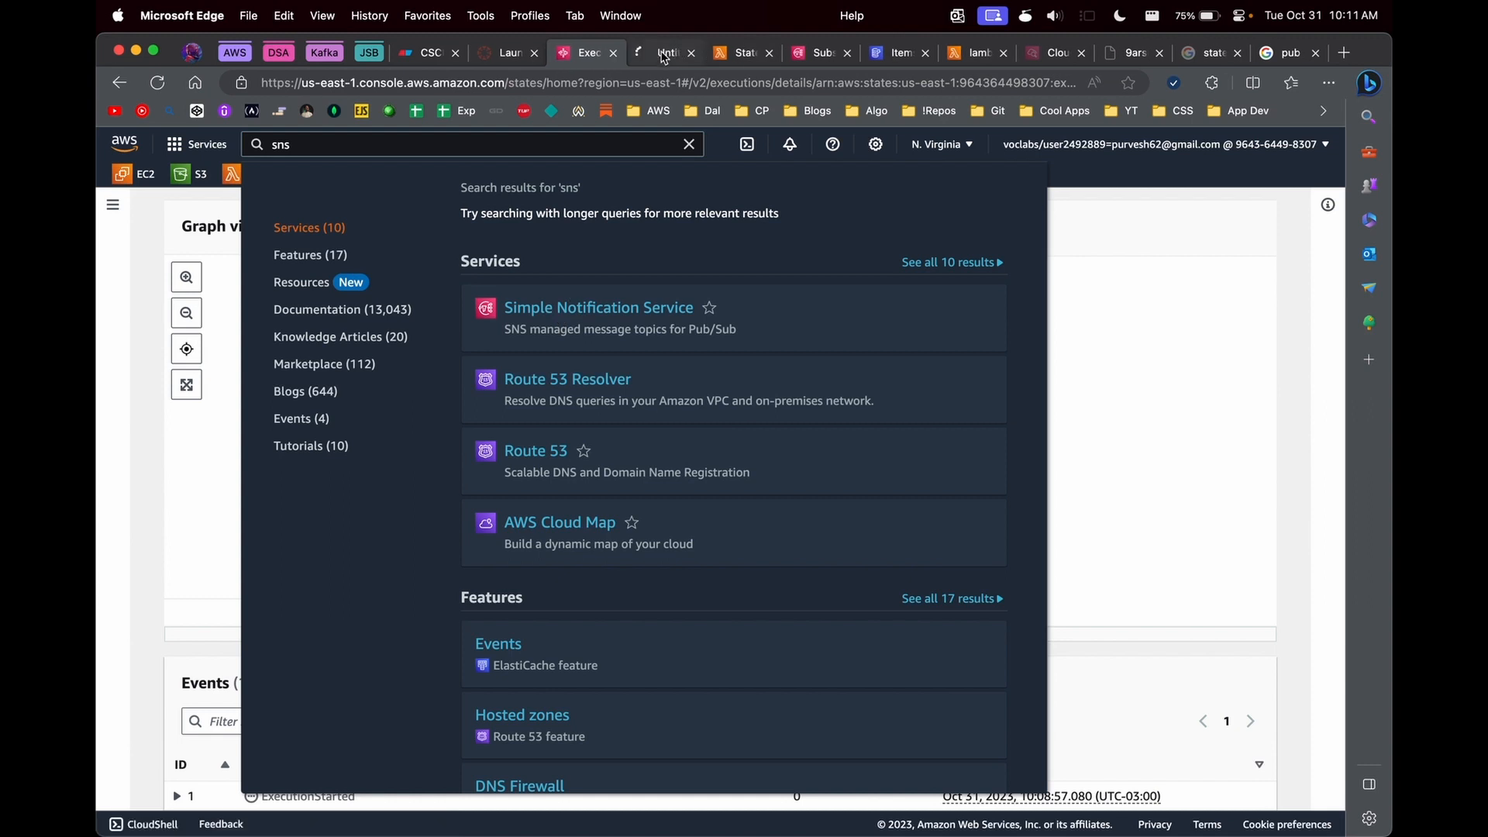
{"action": "left_click", "coordinate": [158, 296]}
{"action": "left_click", "coordinate": [465, 488]}
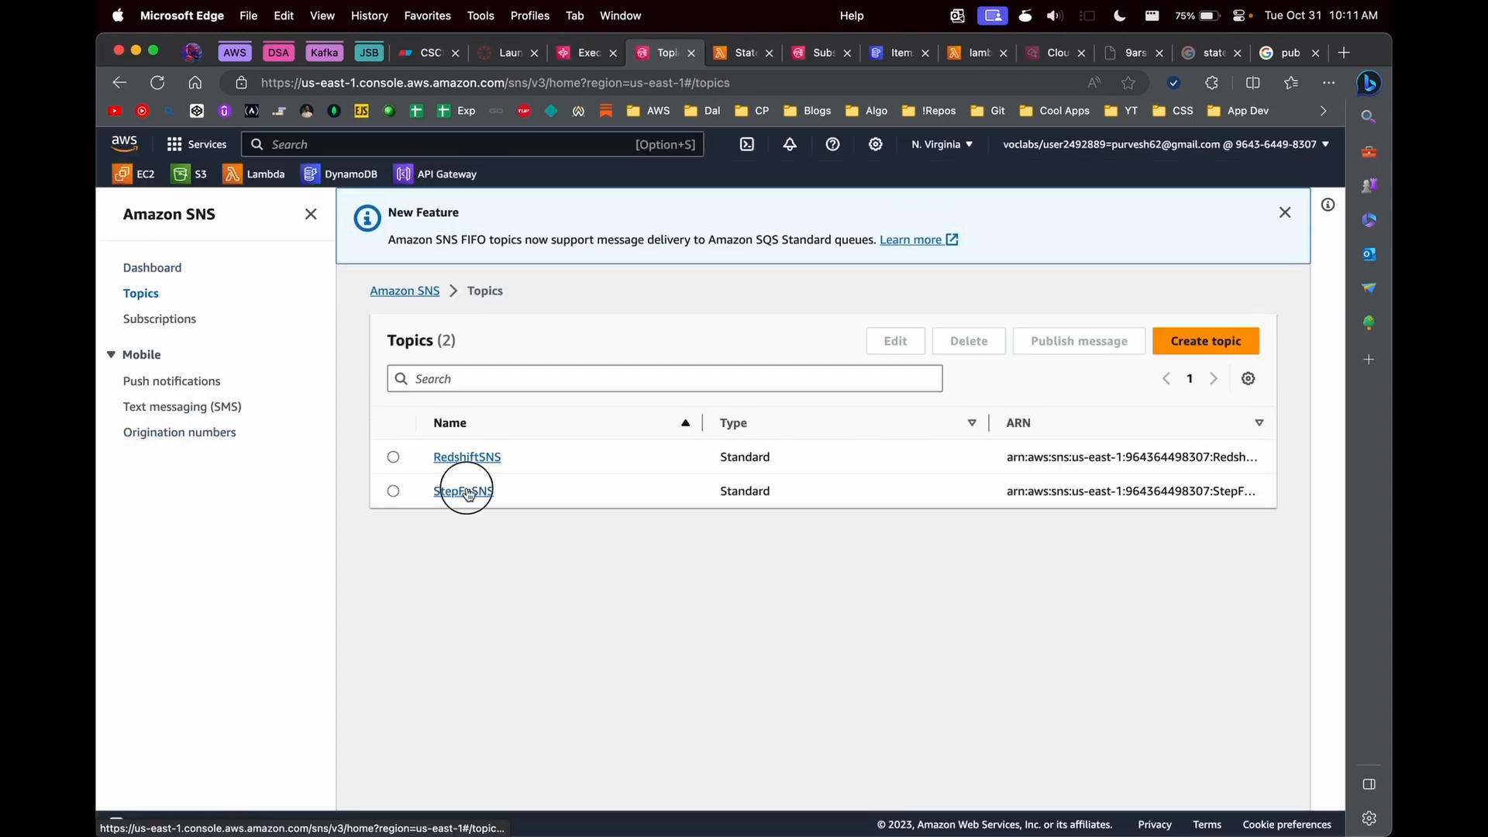
{"action": "left_click", "coordinate": [1168, 709]}
{"action": "left_click", "coordinate": [419, 548]}
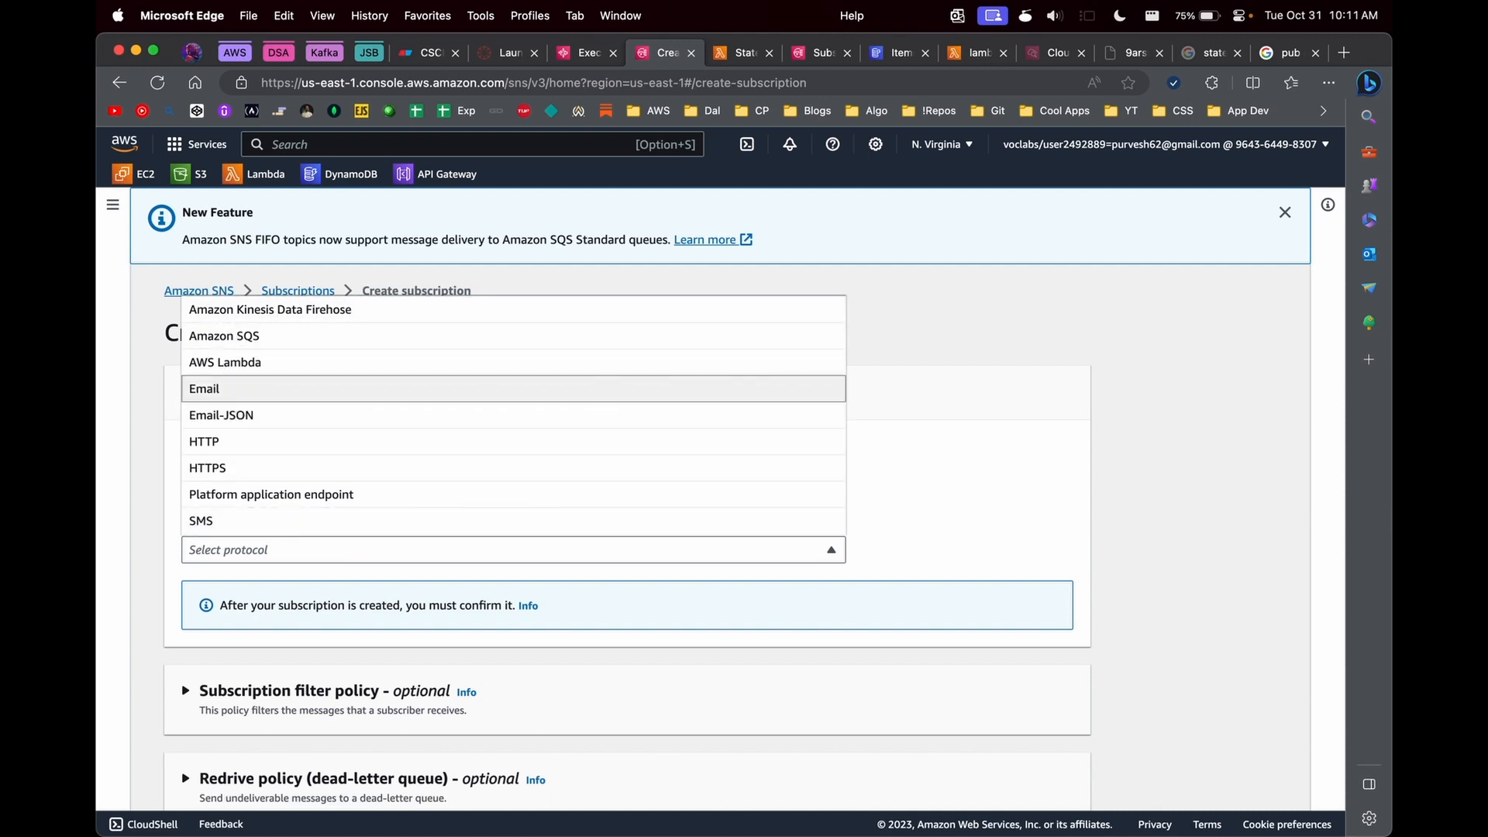
{"action": "left_click", "coordinate": [241, 389]}
{"action": "scroll", "coordinate": [282, 528], "scroll_direction": "down", "scroll_amount": 1}
{"action": "left_click", "coordinate": [249, 573]}
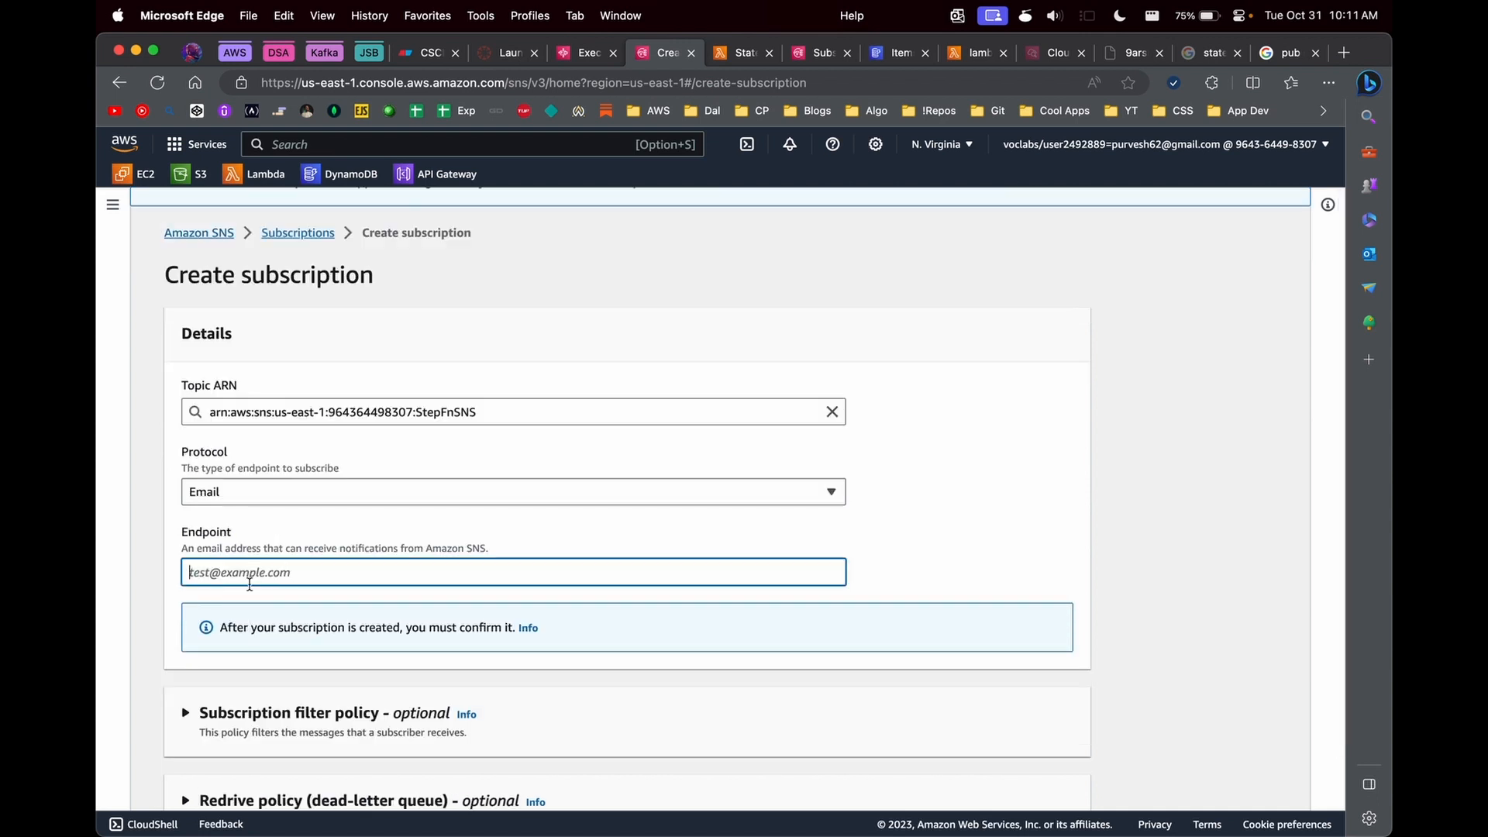
{"action": "left_click", "coordinate": [324, 232]}
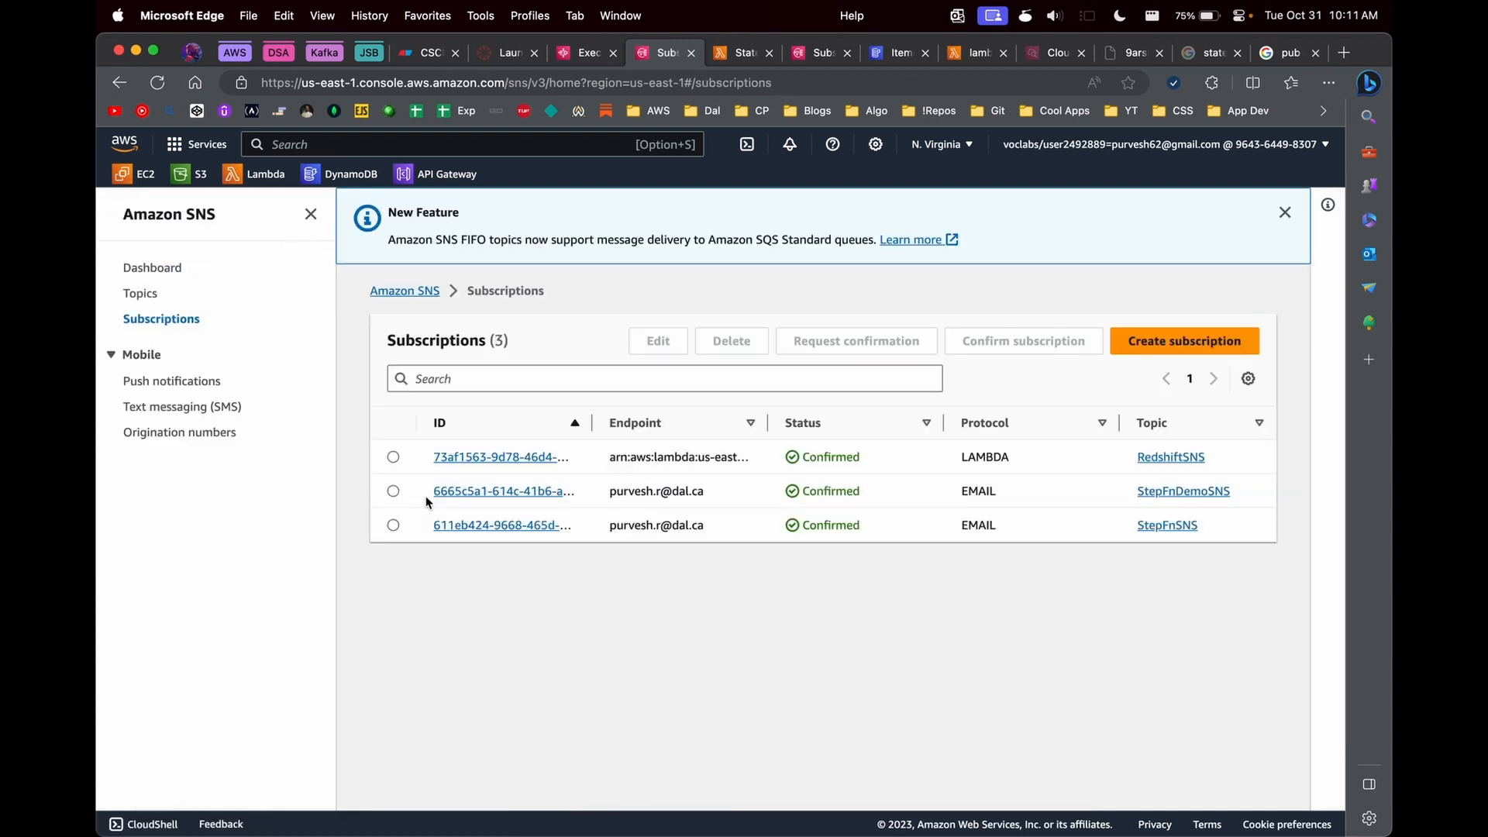
- Select the StepFnDemoSNS email subscription, and open the StepFnSNS topic from the topics list to examine its subscription
{"action": "left_click", "coordinate": [393, 490]}
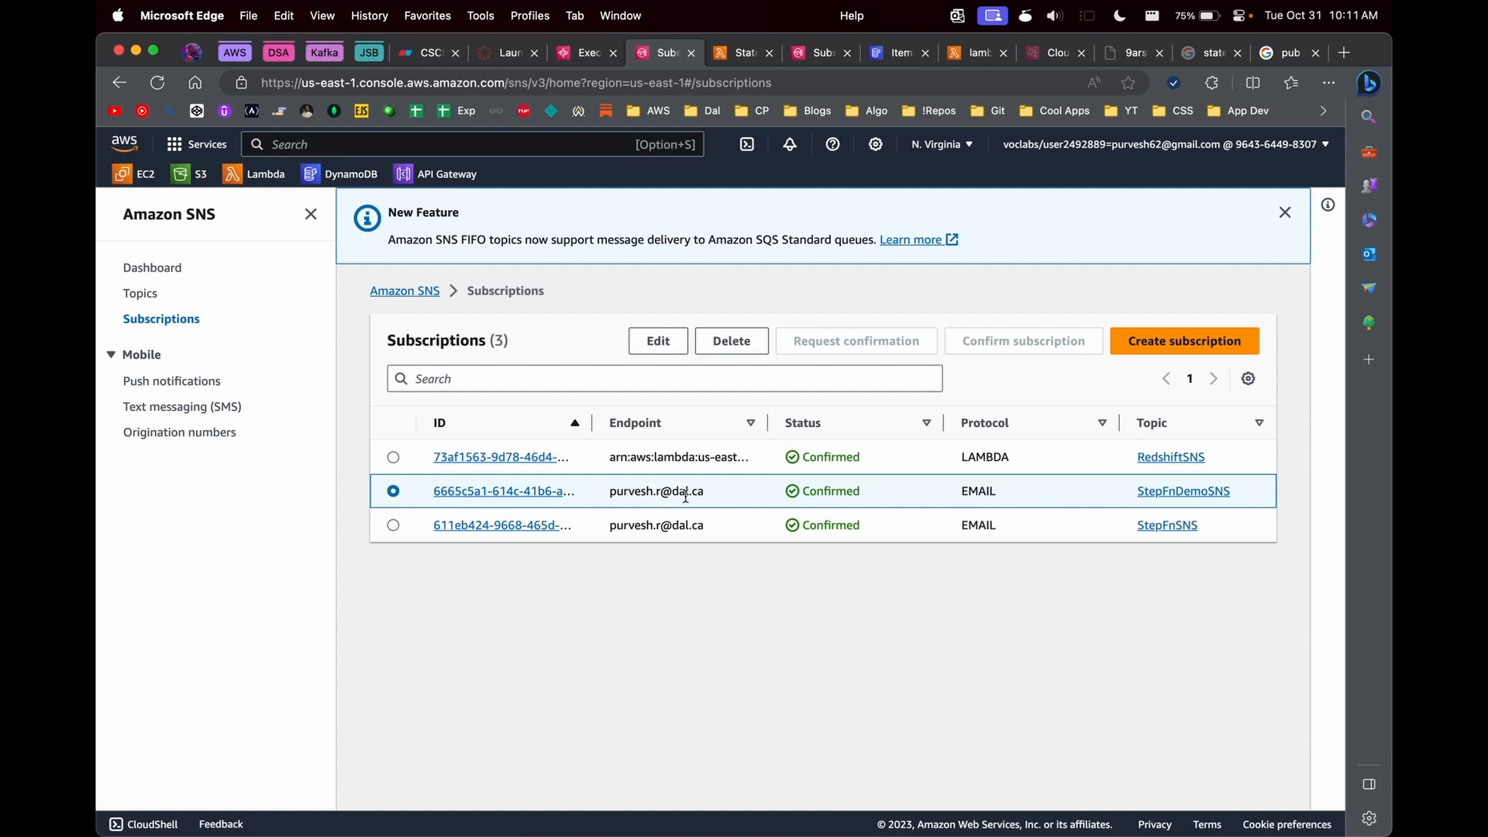
{"action": "left_click", "coordinate": [143, 293]}
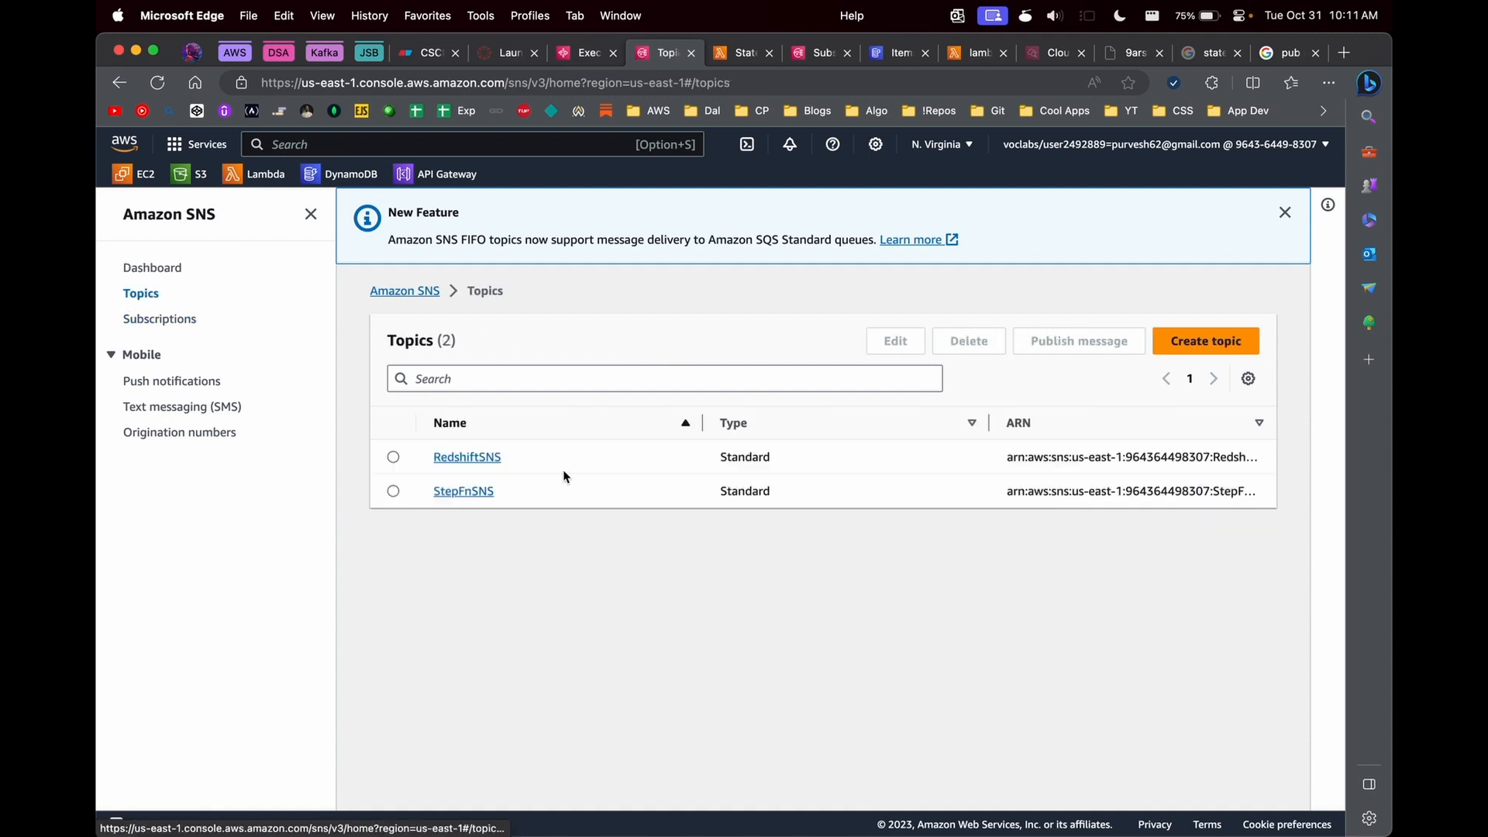
{"action": "left_click", "coordinate": [465, 489]}
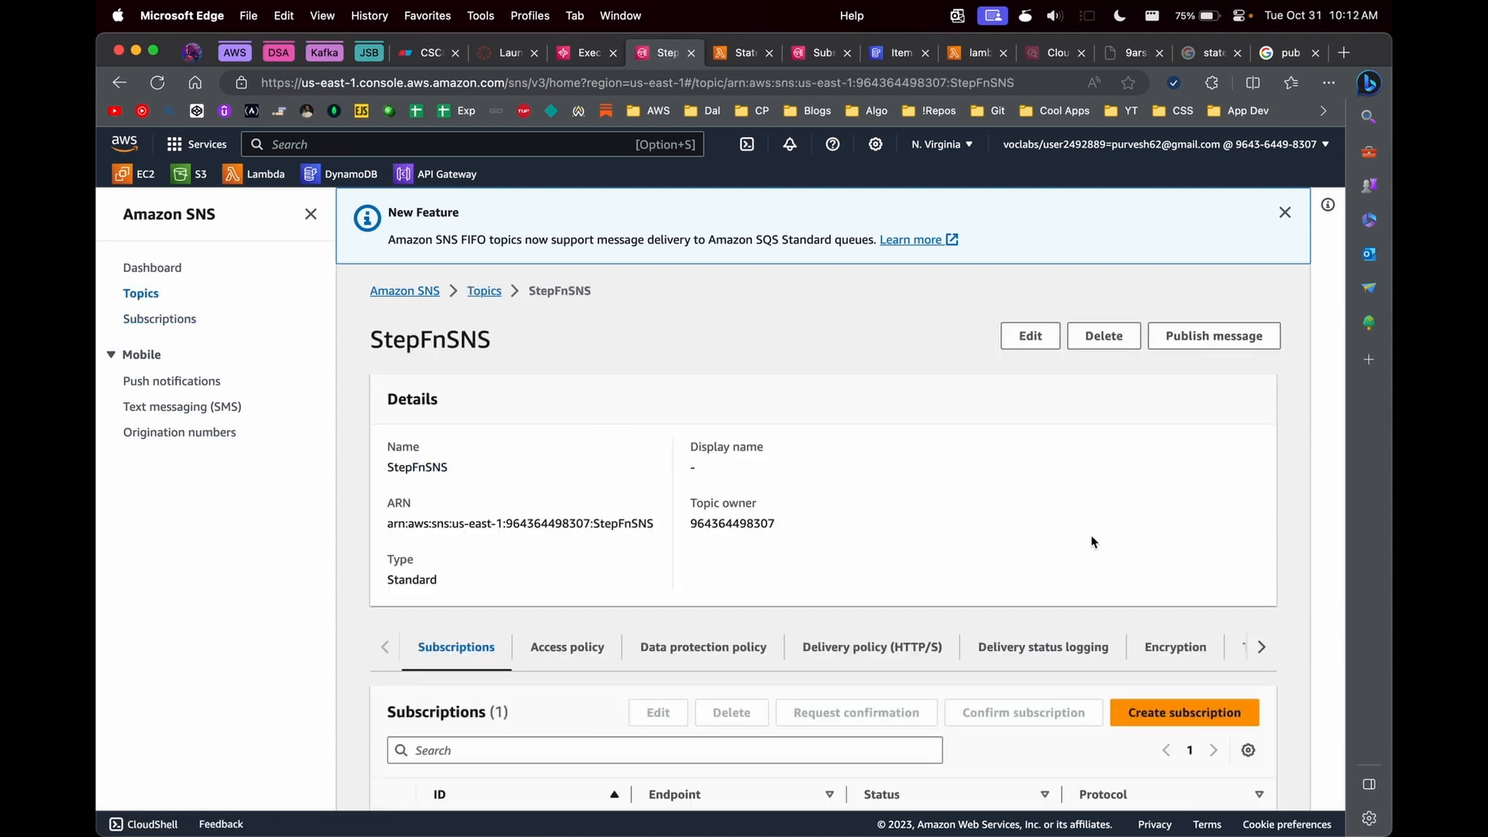
{"action": "scroll", "coordinate": [1093, 541], "scroll_direction": "down", "scroll_amount": 2}
{"action": "scroll", "coordinate": [946, 558], "scroll_direction": "up", "scroll_amount": 2}
{"action": "left_click", "coordinate": [549, 293]}
{"action": "double_click", "coordinate": [548, 293]}
{"action": "scroll", "coordinate": [591, 505], "scroll_direction": "down", "scroll_amount": 2}
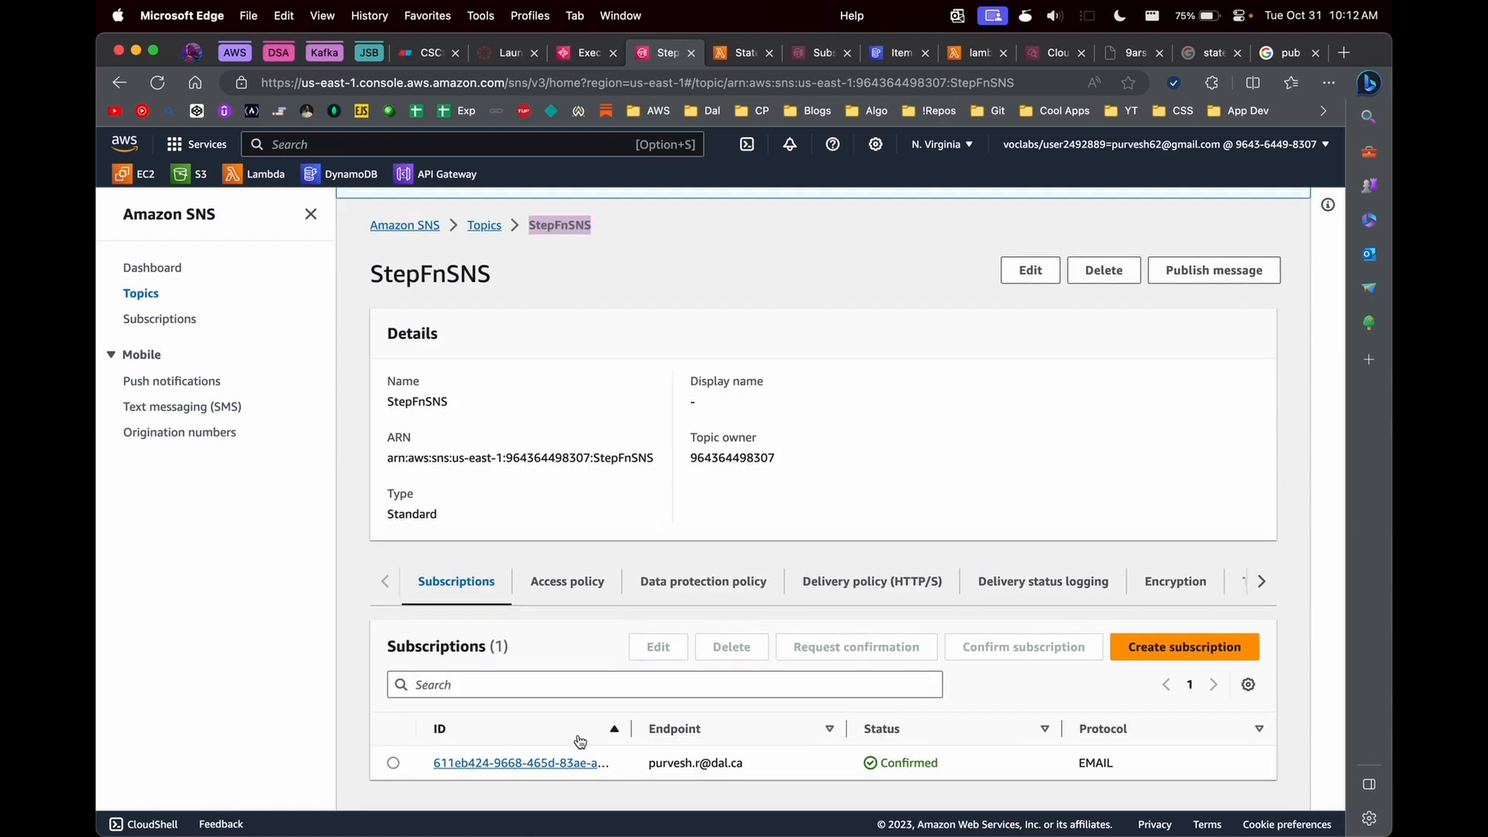
- Revisit Dashbird's Pub/Sub messaging diagram and reopen the StepFnSNS topic from the SNS topics list
{"action": "left_click", "coordinate": [1217, 54]}
{"action": "left_click", "coordinate": [1282, 53]}
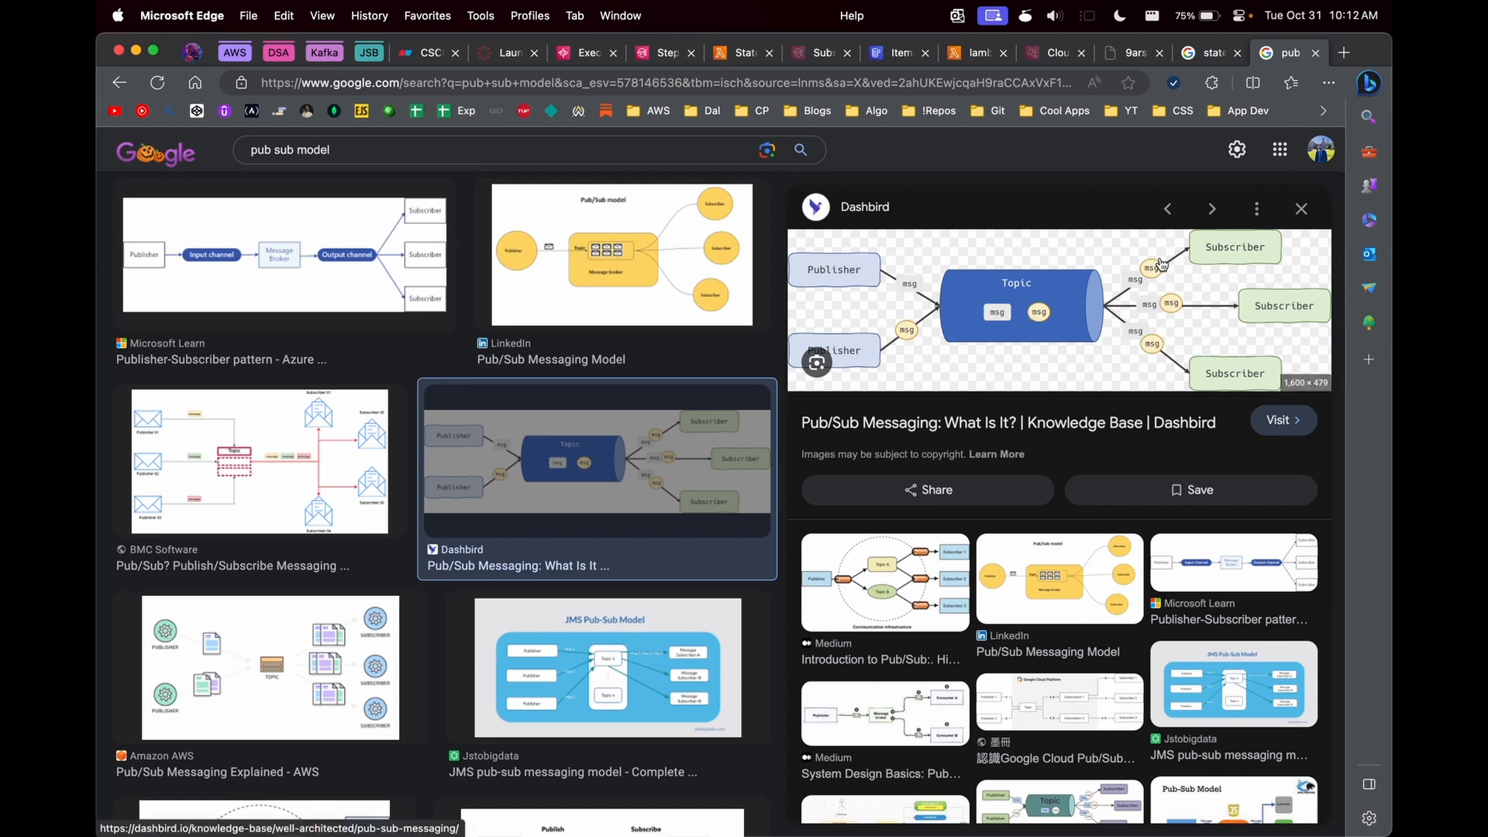
{"action": "left_click", "coordinate": [583, 53]}
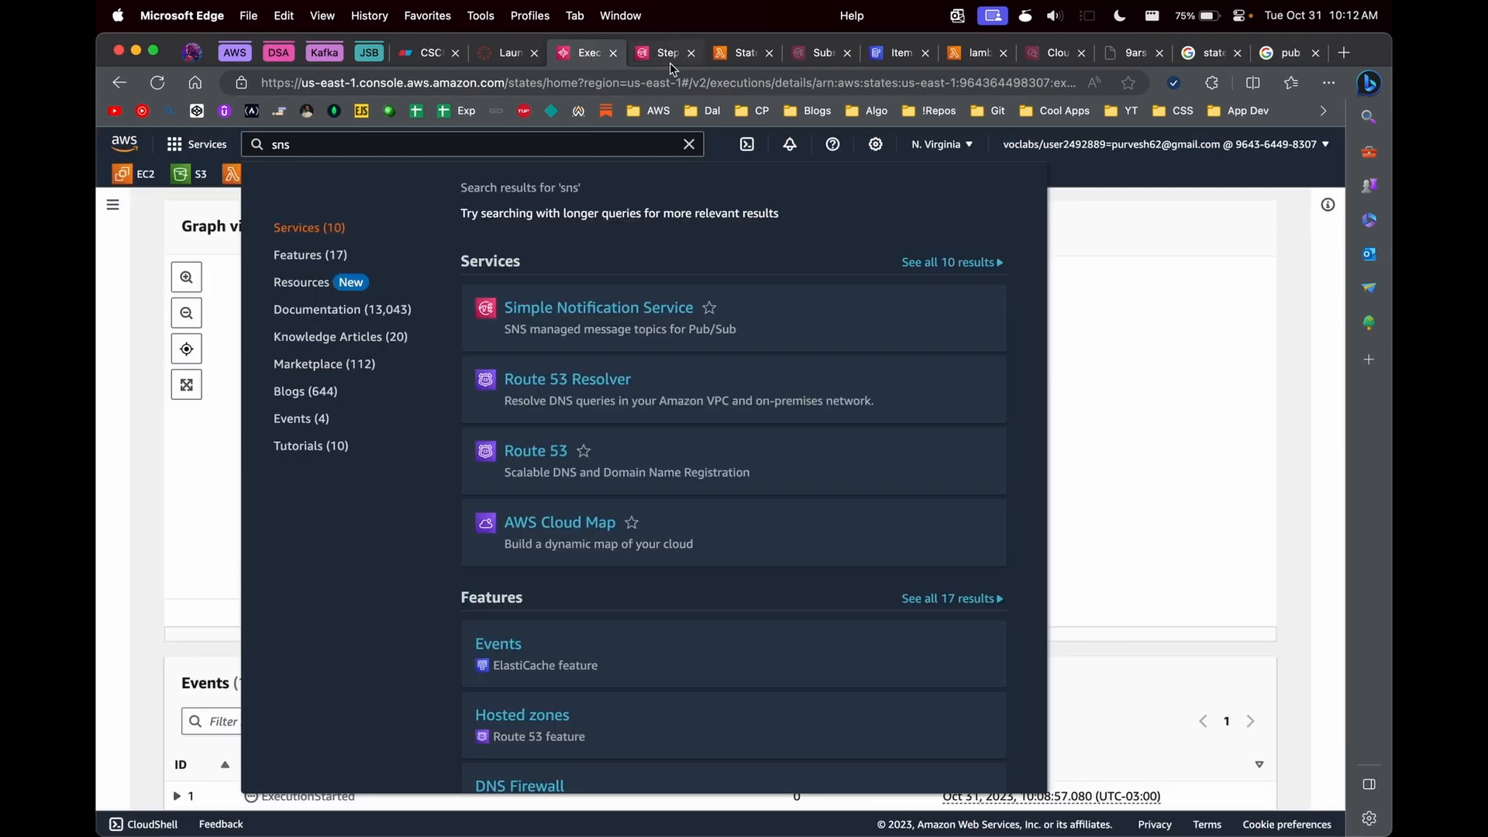
{"action": "left_click", "coordinate": [670, 60]}
{"action": "left_click", "coordinate": [520, 265]}
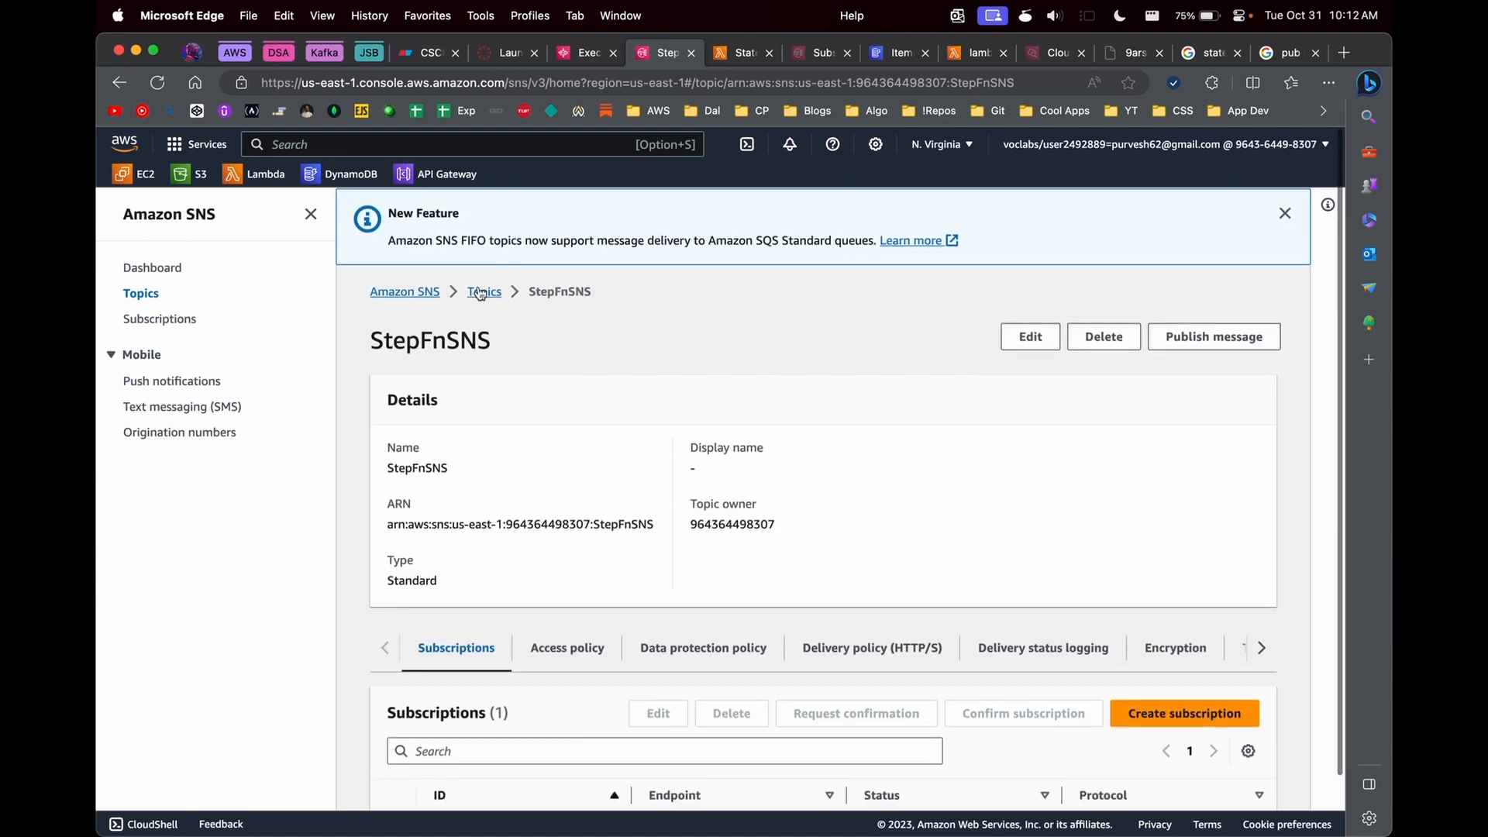
{"action": "left_click", "coordinate": [484, 291]}
{"action": "left_click", "coordinate": [468, 488]}
- Return to the Step Functions execution, go to the MyStateMachine-ztn9fd33f page and reopen the execution starting with 303e0946
{"action": "left_click", "coordinate": [567, 51]}
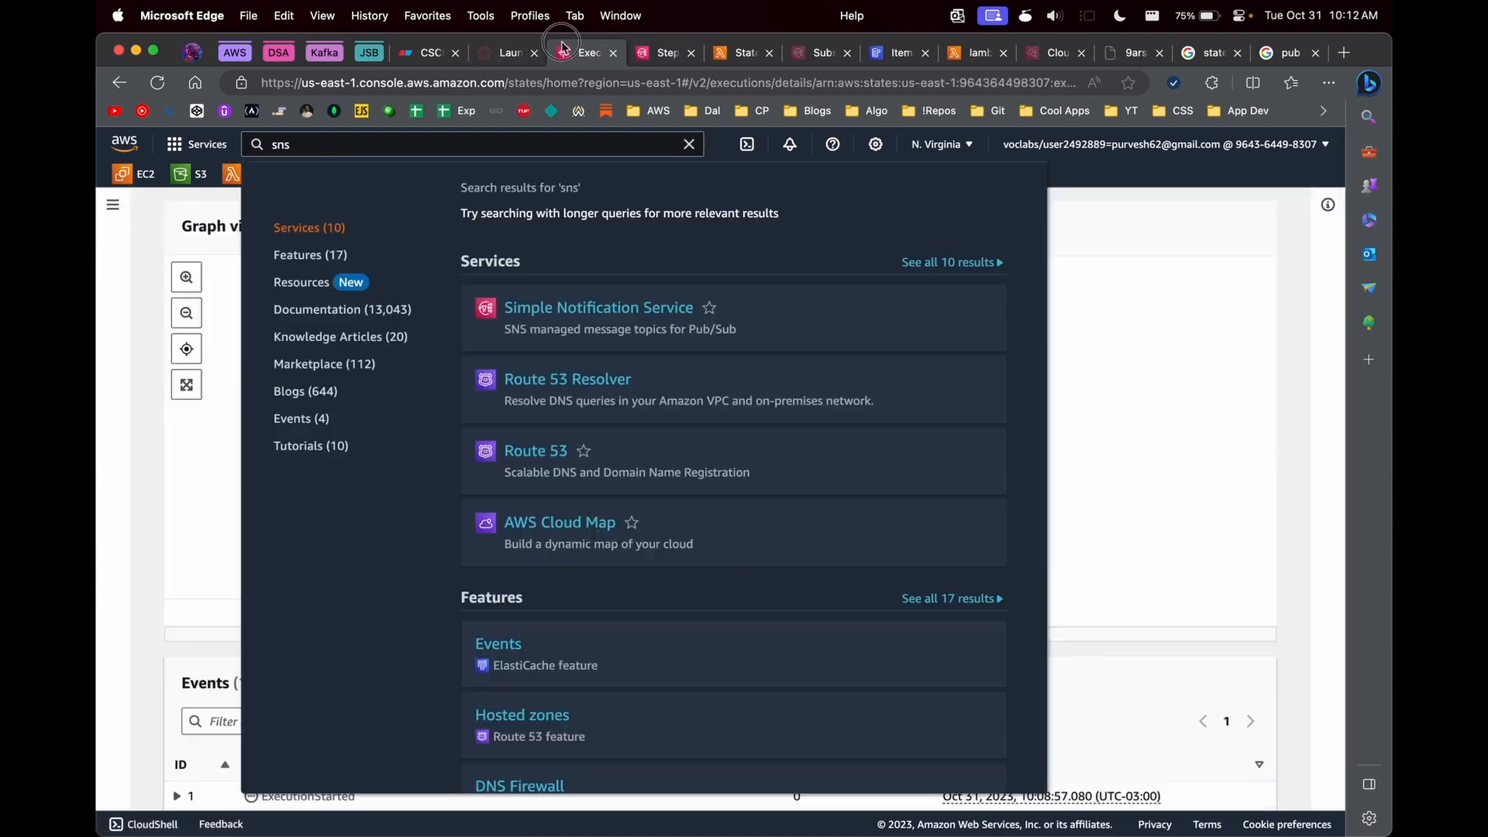
{"action": "left_click", "coordinate": [1052, 391]}
{"action": "scroll", "coordinate": [502, 468], "scroll_direction": "down", "scroll_amount": 1}
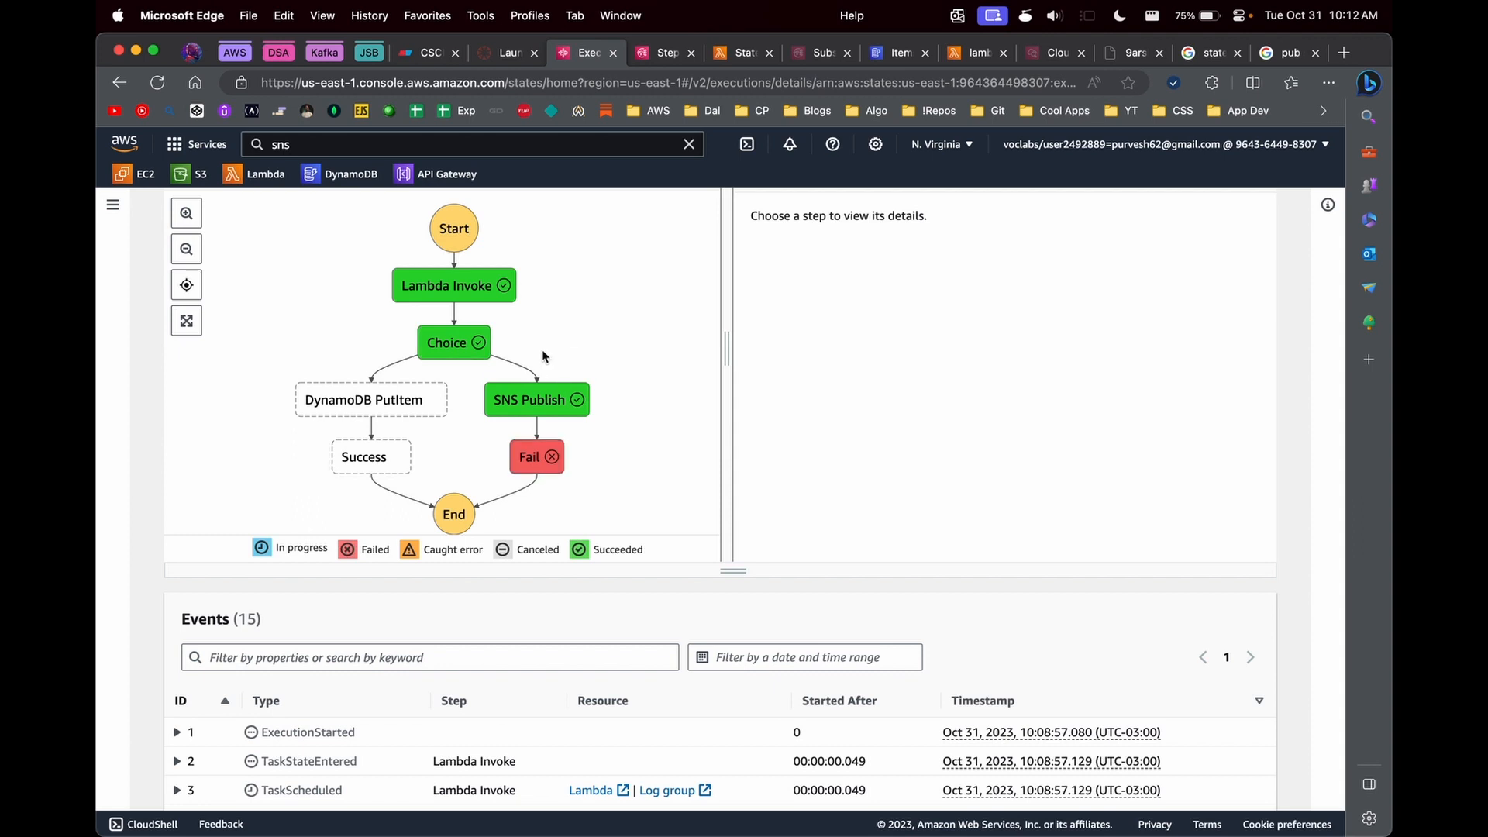
{"action": "scroll", "coordinate": [543, 356], "scroll_direction": "up", "scroll_amount": 10}
{"action": "left_click", "coordinate": [457, 223]}
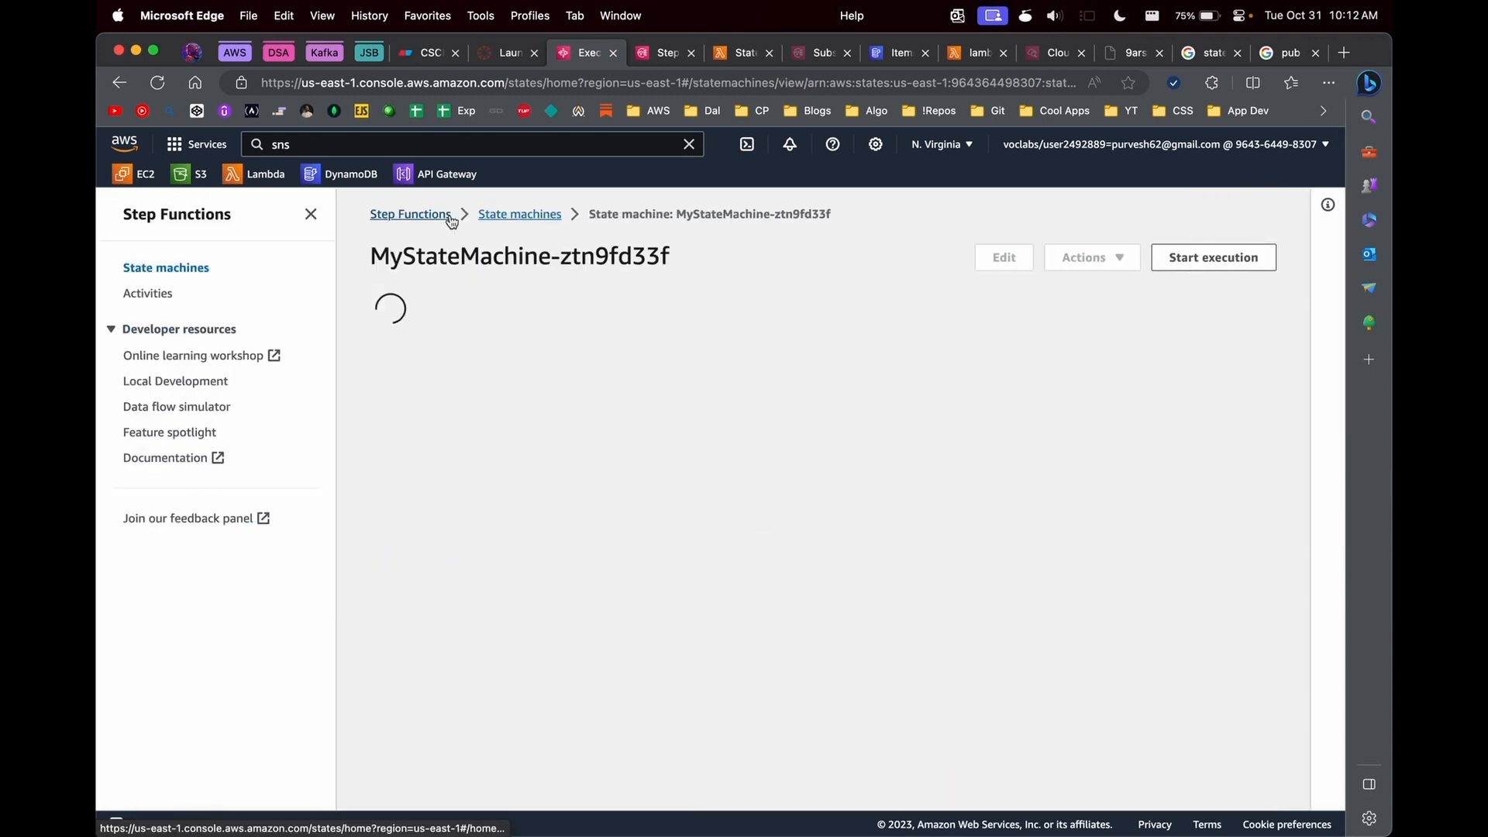
{"action": "scroll", "coordinate": [574, 543], "scroll_direction": "down", "scroll_amount": 1}
{"action": "left_click", "coordinate": [573, 668]}
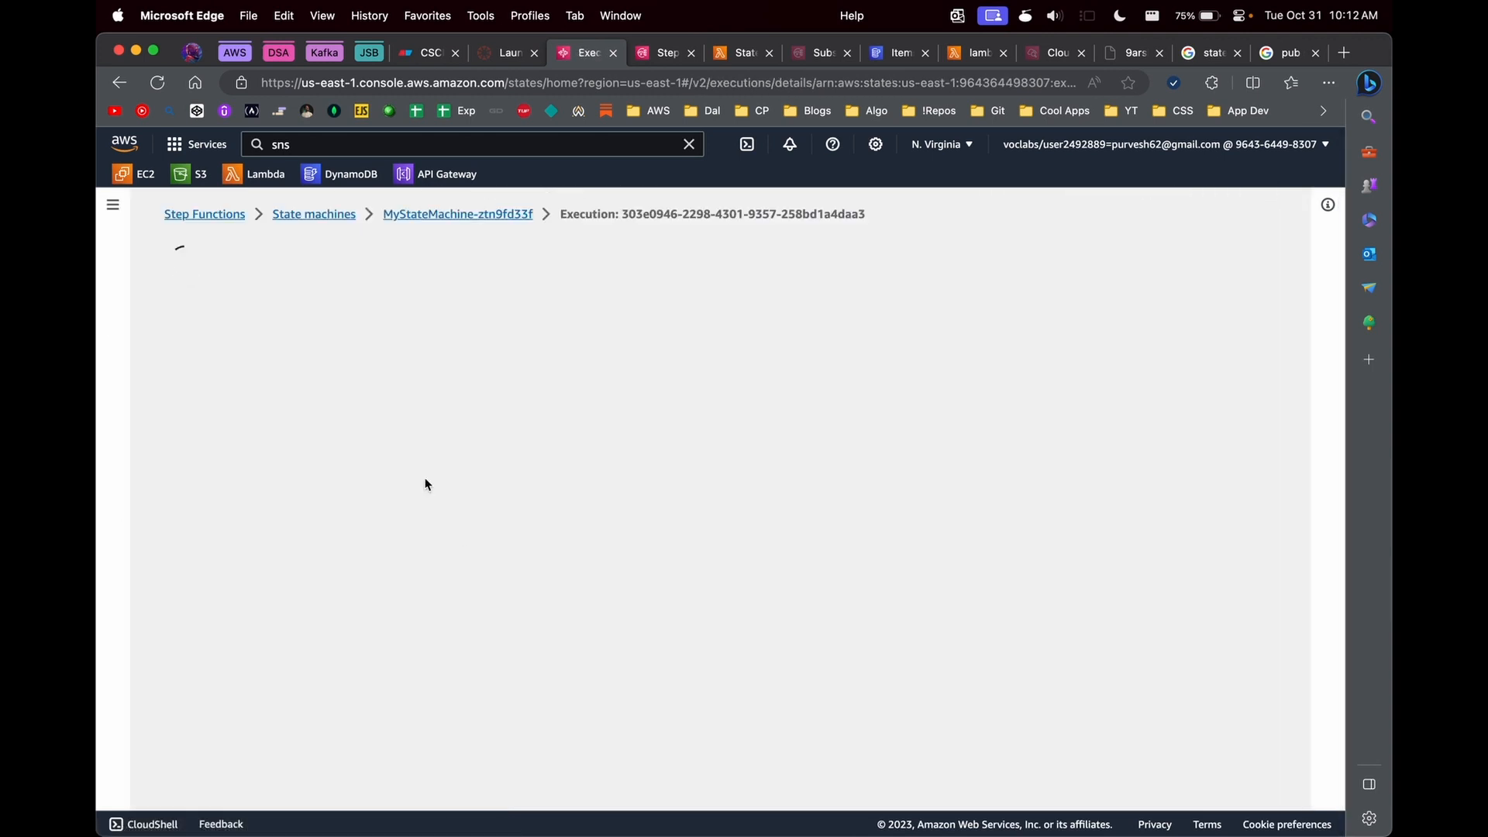
- Inspect the details of the Fail, SNS Publish, Choice and Lambda Invoke steps in the execution graph
{"action": "scroll", "coordinate": [562, 606], "scroll_direction": "down", "scroll_amount": 4}
{"action": "left_click", "coordinate": [554, 617]}
{"action": "left_click", "coordinate": [534, 561]}
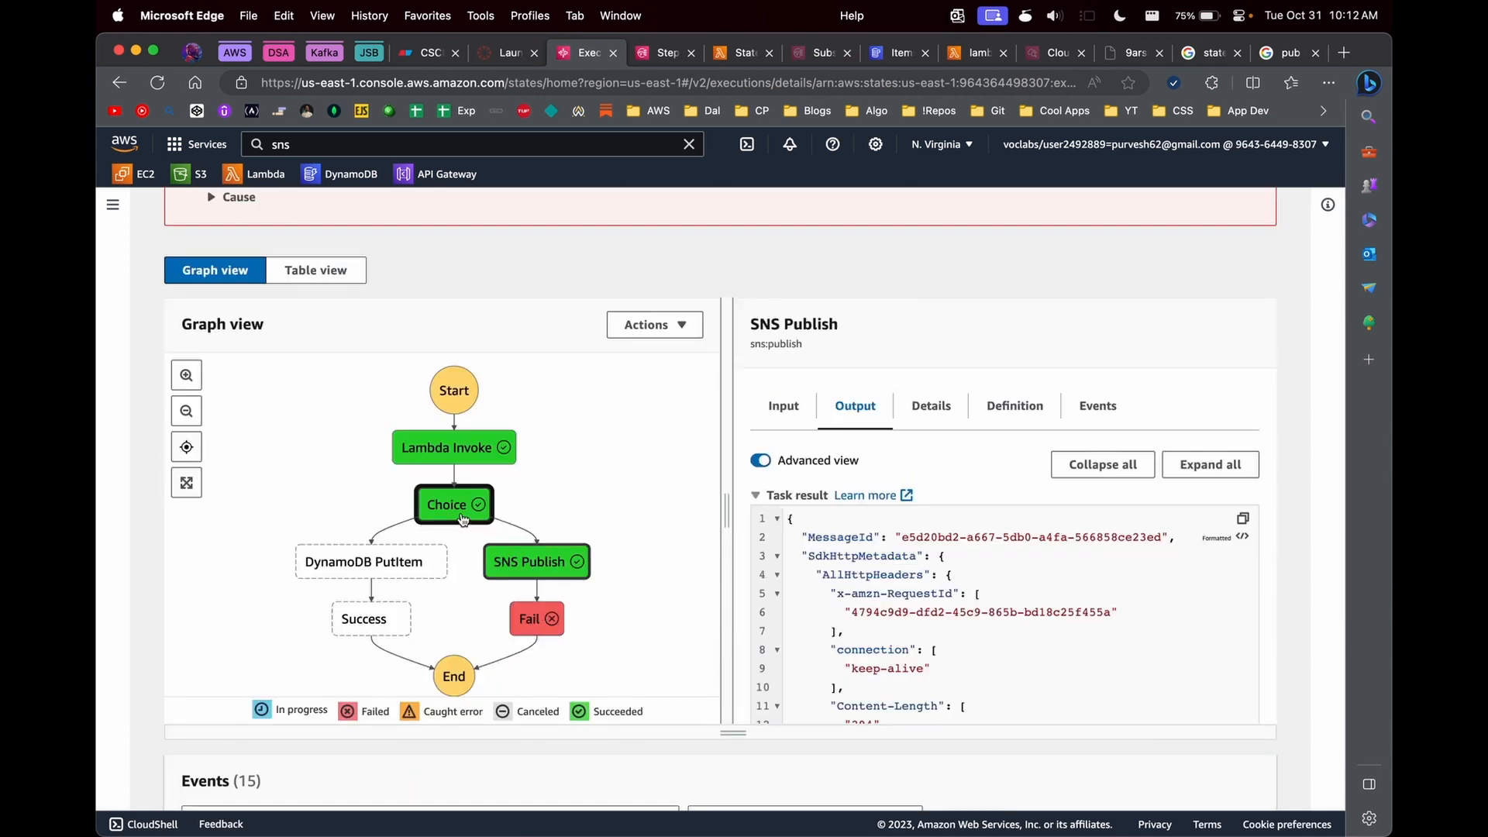
{"action": "left_click", "coordinate": [454, 504]}
{"action": "left_click", "coordinate": [784, 392]}
{"action": "left_click", "coordinate": [533, 561]}
{"action": "left_click", "coordinate": [456, 447]}
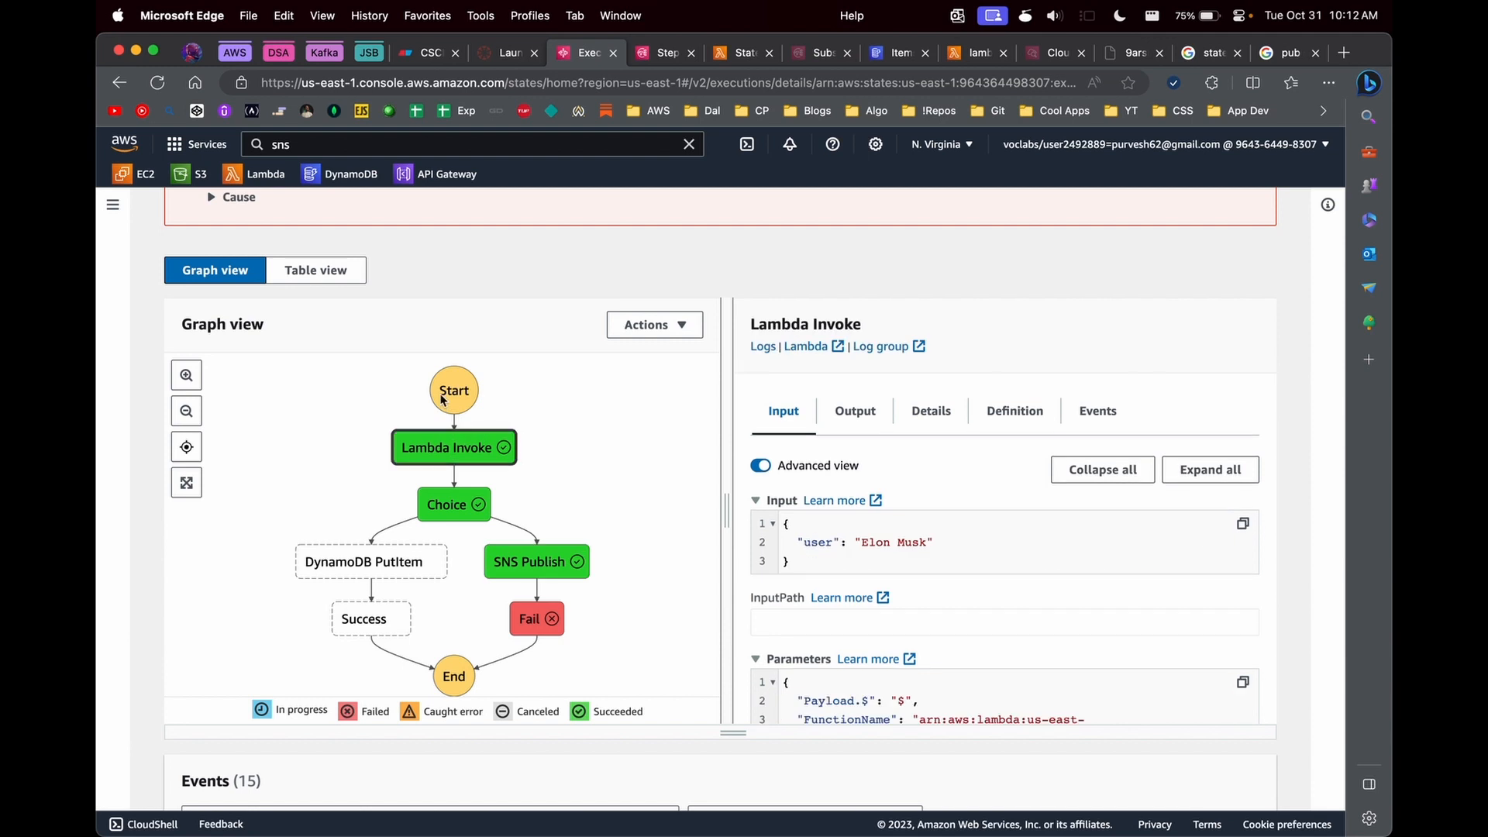
- Highlight the user key in the Lambda Invoke input and go back to the execution's failure details
{"action": "scroll", "coordinate": [657, 587], "scroll_direction": "down", "scroll_amount": 2}
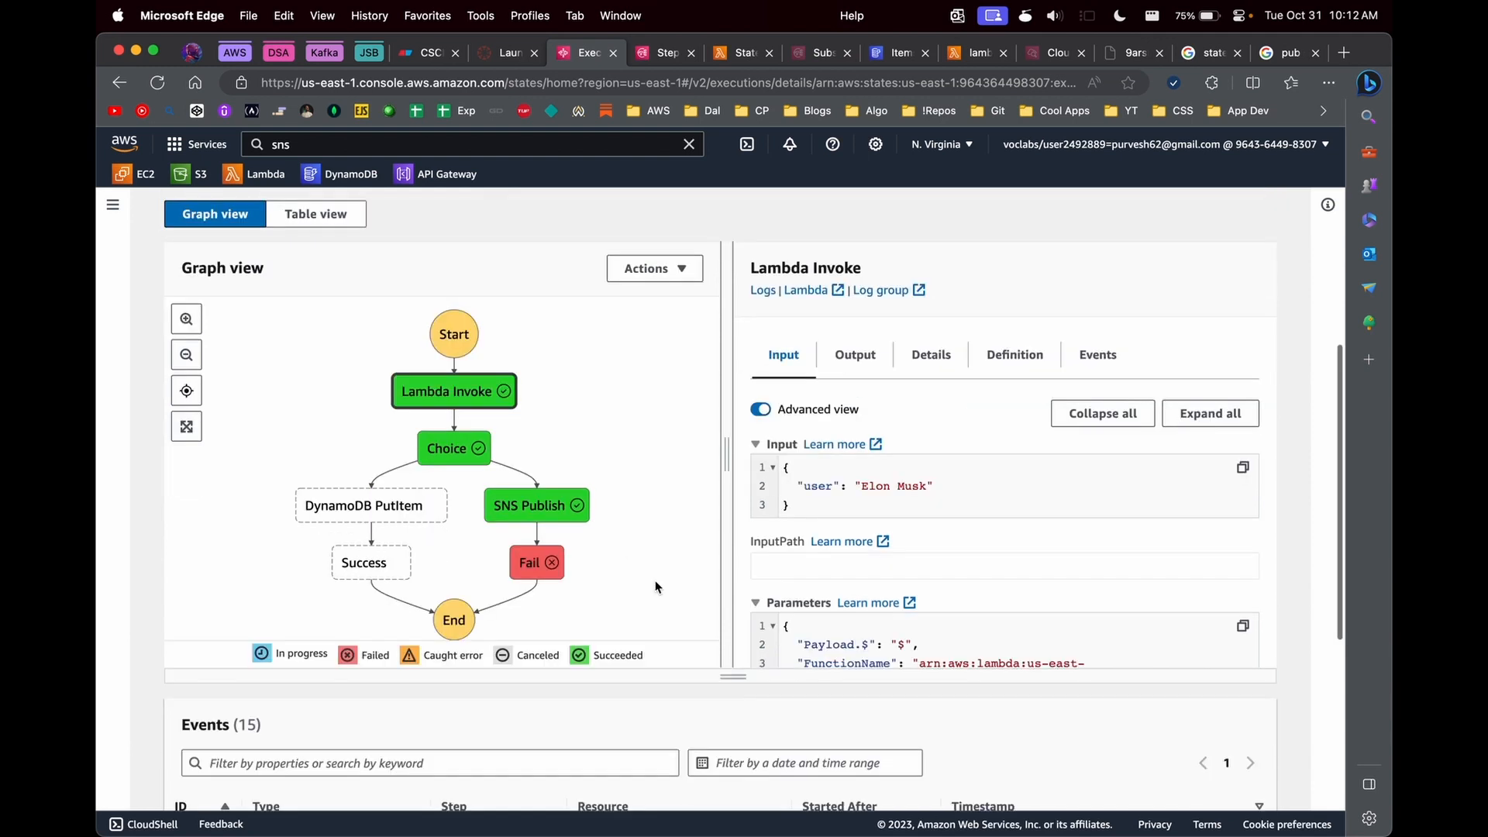
{"action": "scroll", "coordinate": [1043, 640], "scroll_direction": "down", "scroll_amount": 2}
{"action": "scroll", "coordinate": [880, 448], "scroll_direction": "up", "scroll_amount": 2}
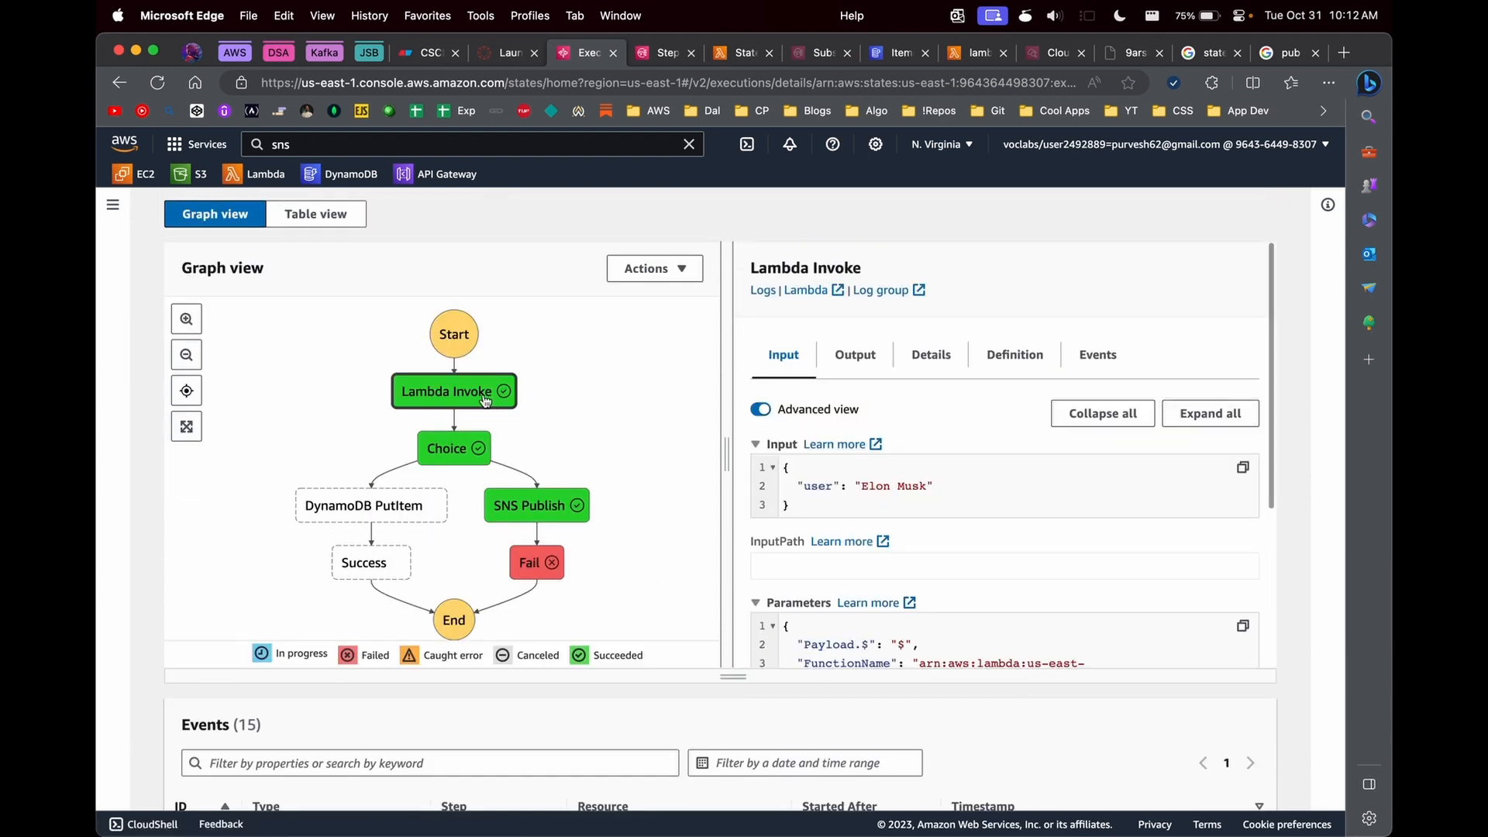
{"action": "double_click", "coordinate": [817, 486]}
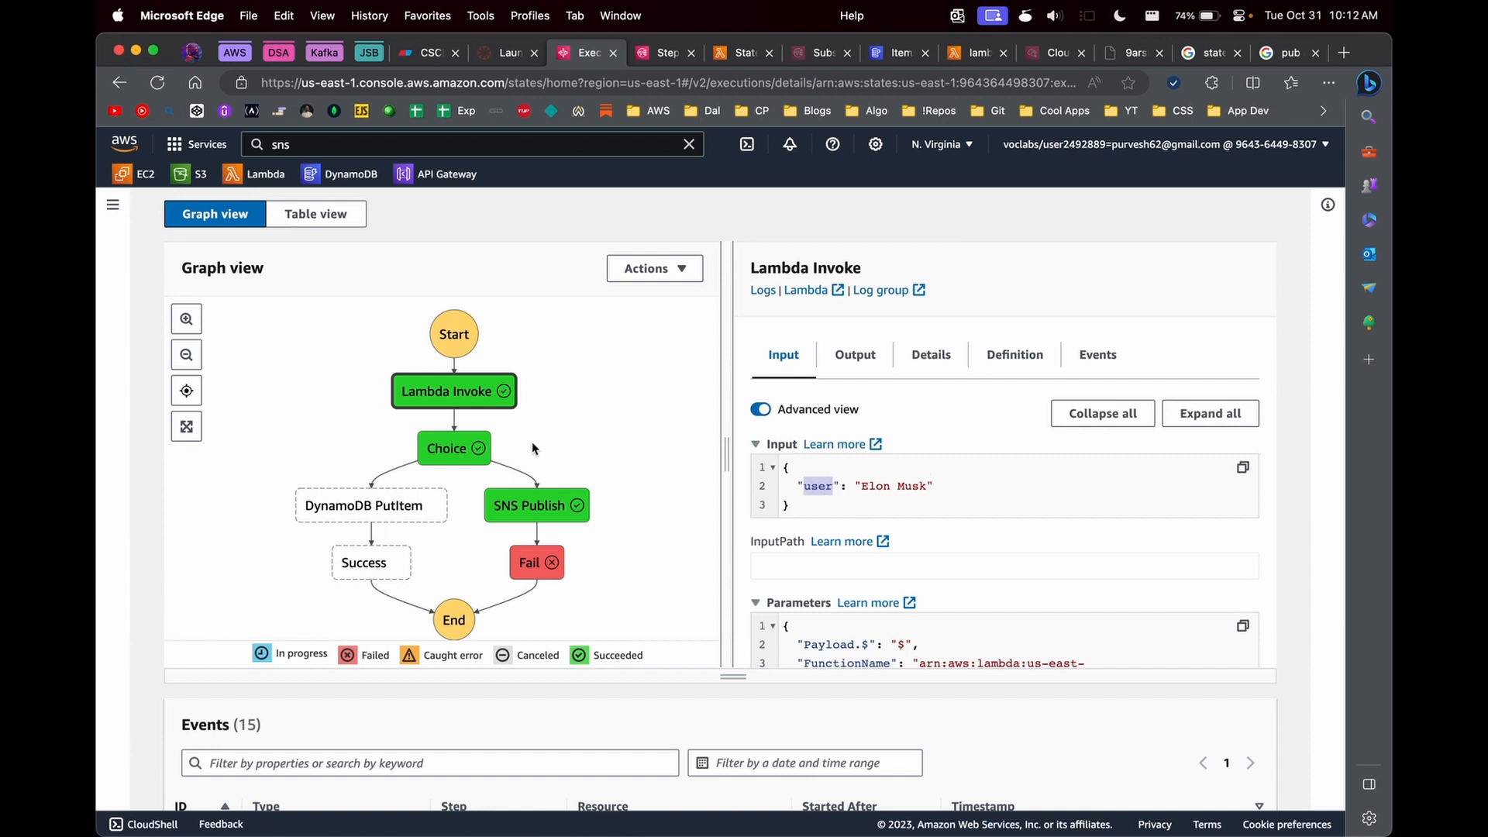
{"action": "scroll", "coordinate": [532, 448], "scroll_direction": "up", "scroll_amount": 5}
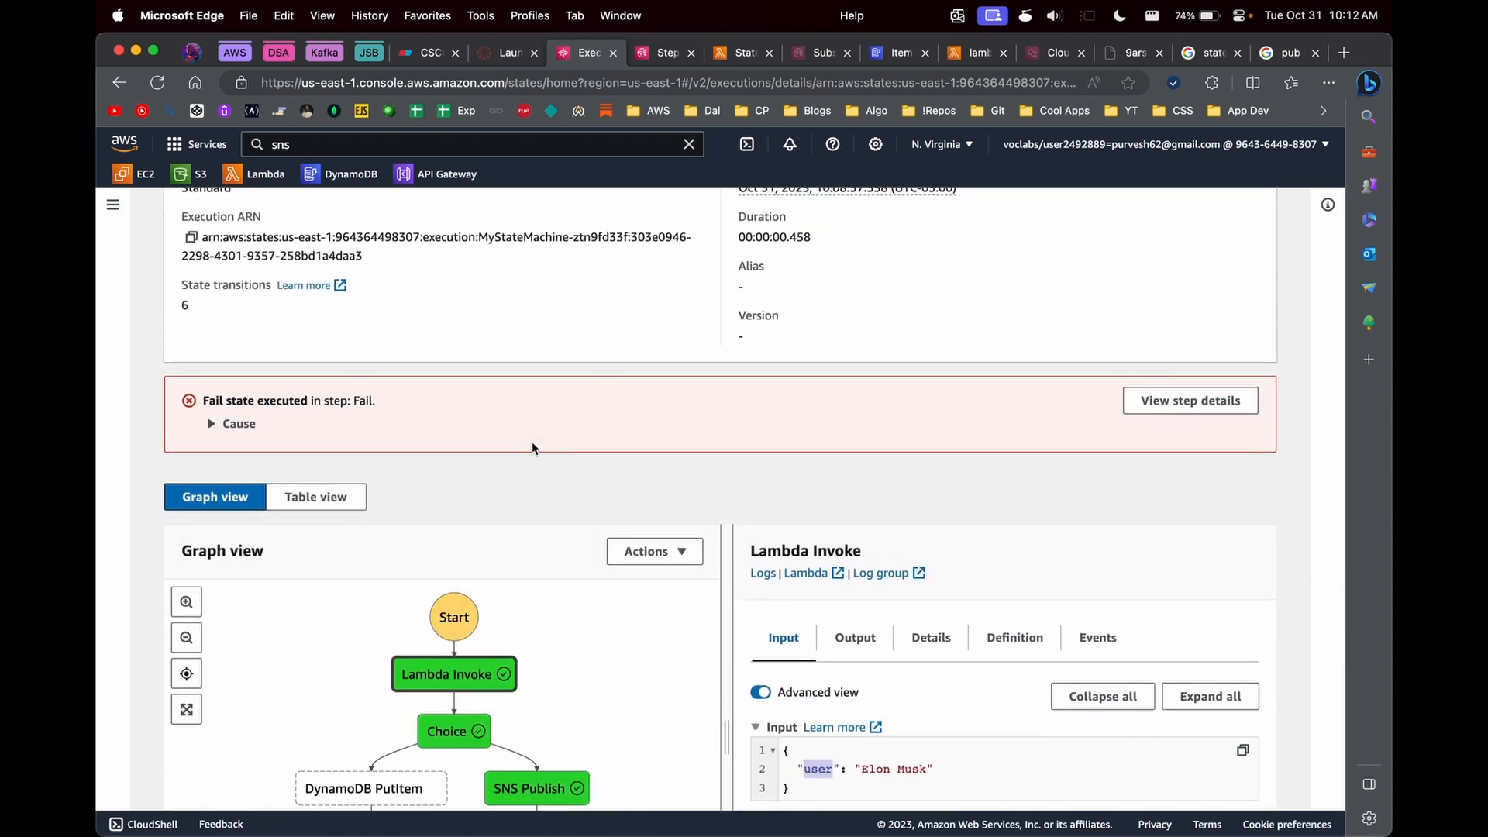